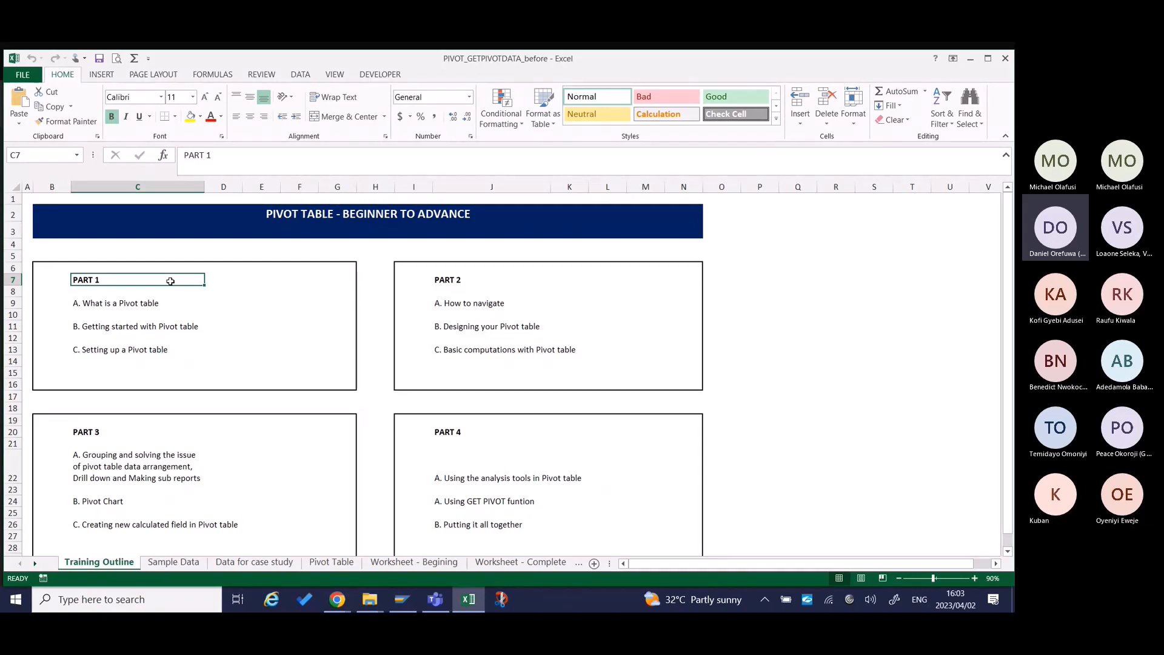
Go through the Part 1 topics of the training outline, from what a pivot table is to setting one up.
{"action": "key", "text": "Down"}
{"action": "key", "text": "Down"}
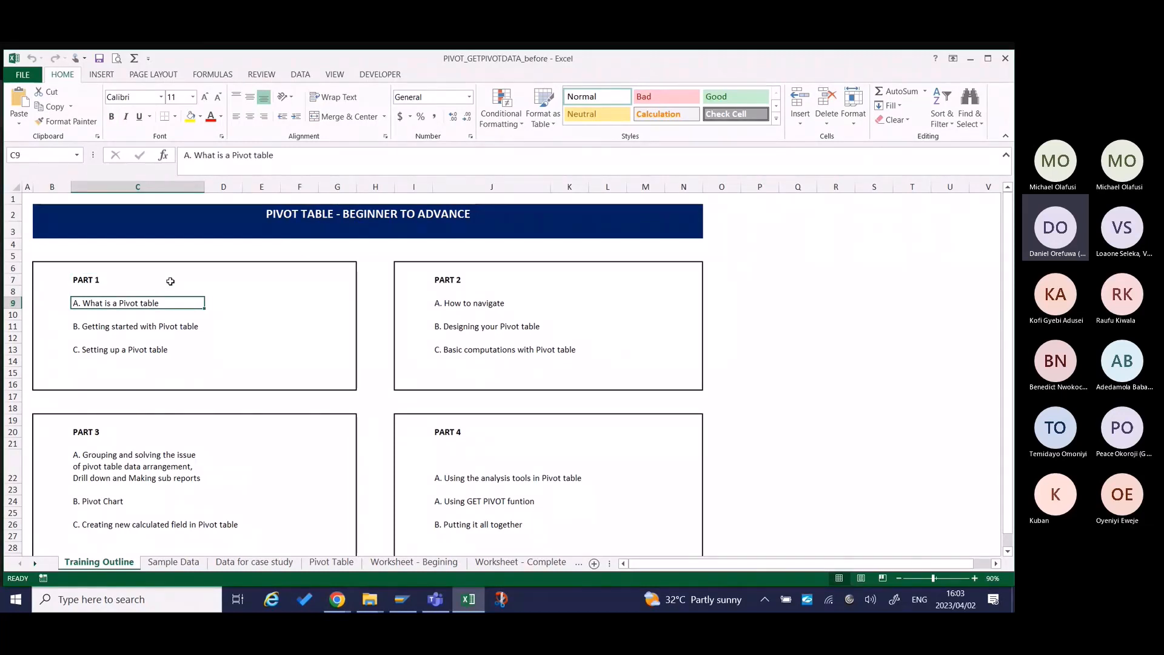
{"action": "key", "text": "Down"}
{"action": "key", "text": "Down"}
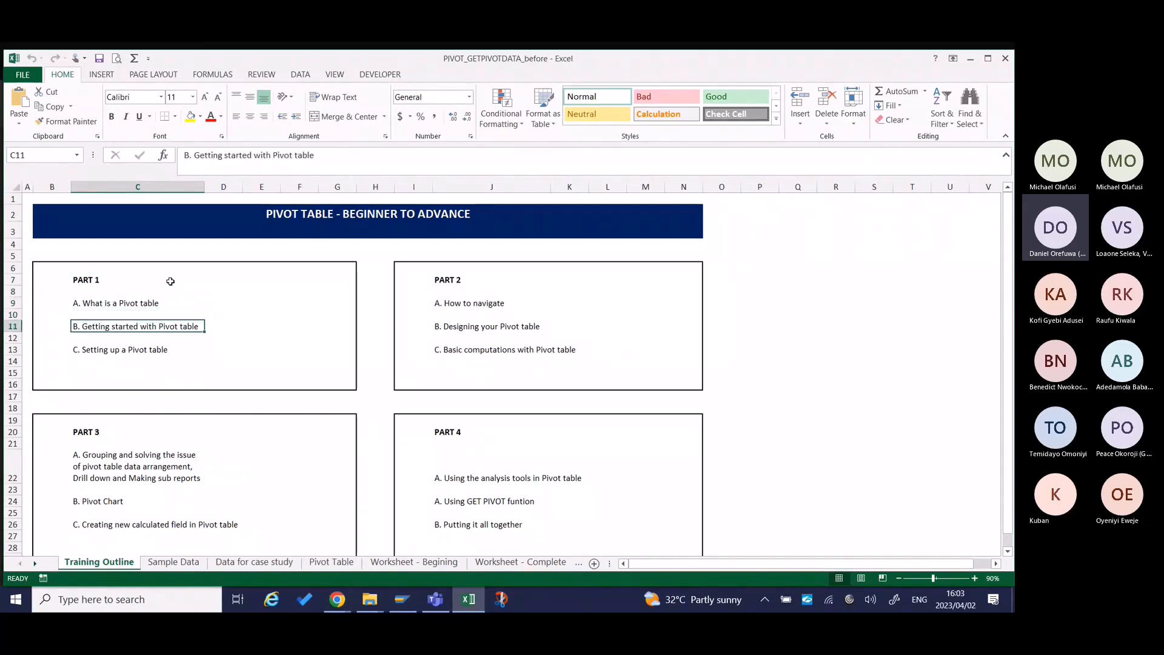
{"action": "key", "text": "Up"}
{"action": "key", "text": "Up"}
{"action": "key", "text": "Down"}
{"action": "key", "text": "Down"}
{"action": "key", "text": "Down"}
{"action": "key", "text": "Down"}
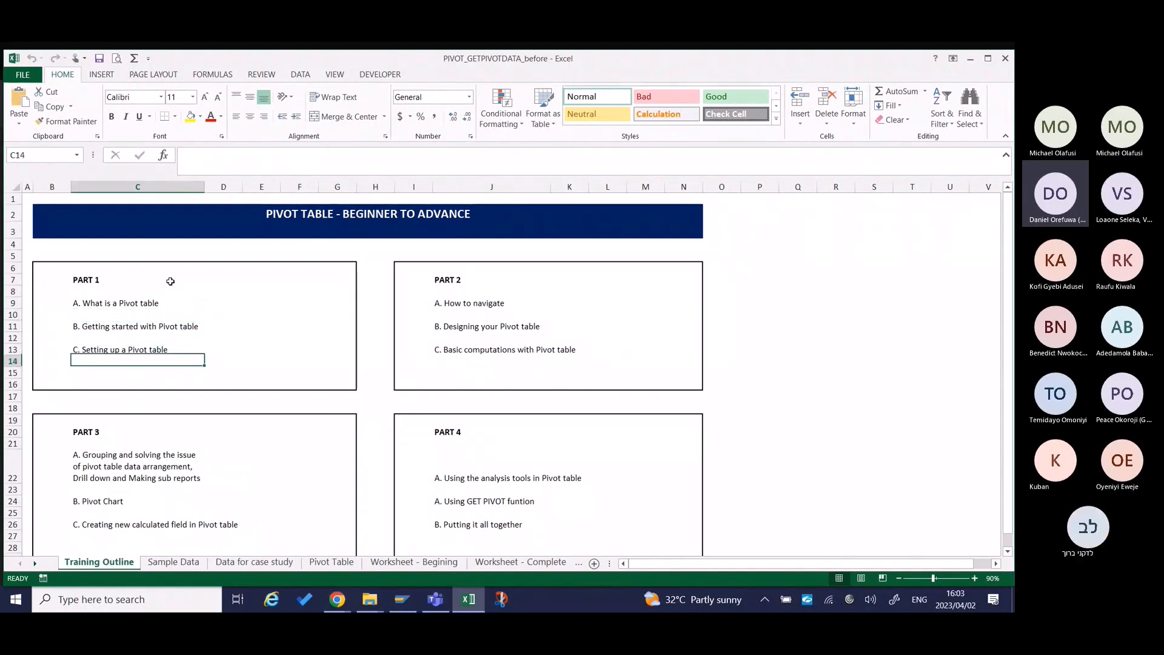
{"action": "key", "text": "Up"}
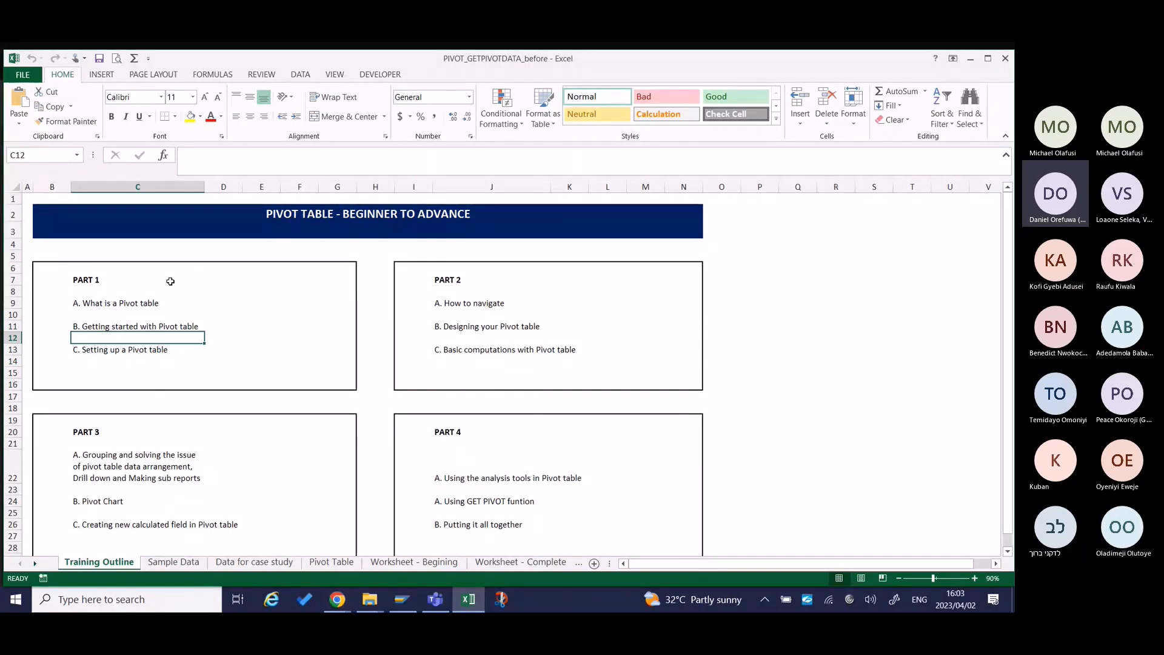
{"action": "key", "text": "Up"}
{"action": "key", "text": "Up"}
{"action": "key", "text": "Up"}
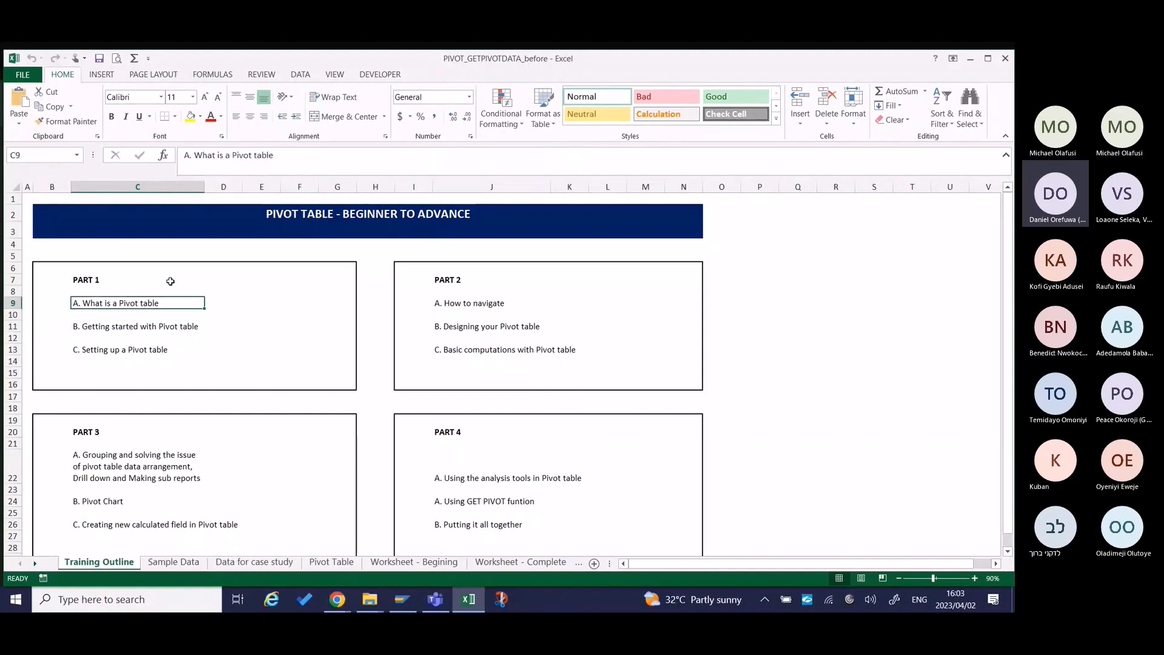
{"action": "key", "text": "Down"}
{"action": "key", "text": "Up"}
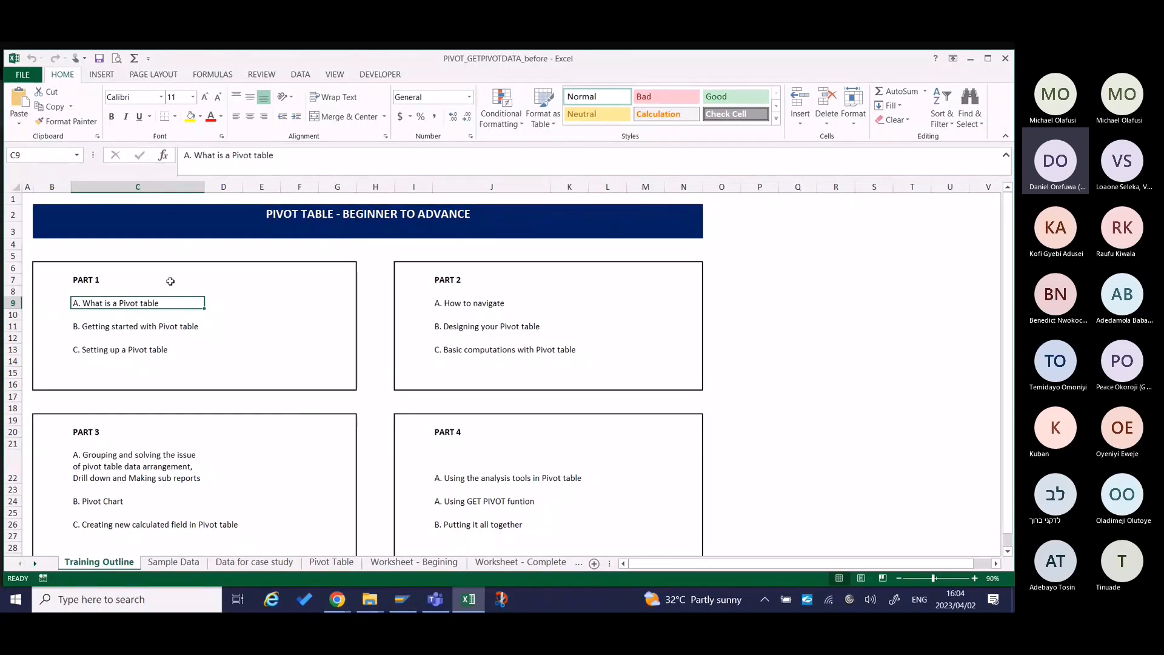
{"action": "key", "text": "Down"}
{"action": "key", "text": "Down"}
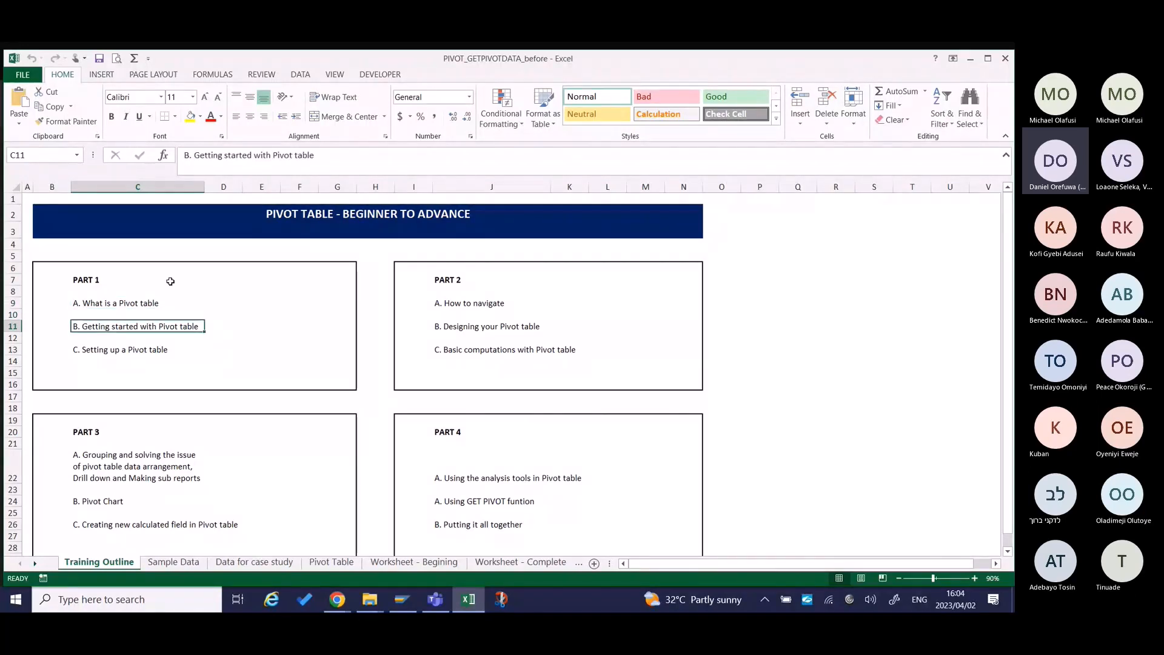
{"action": "left_click", "coordinate": [99, 75]}
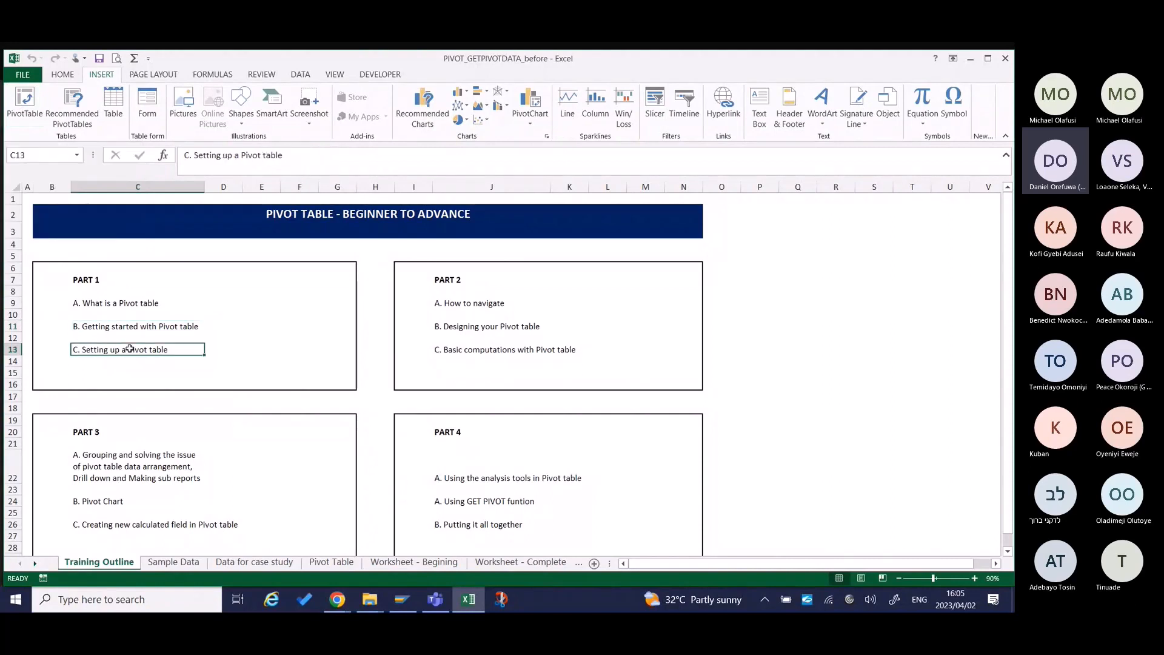
{"action": "left_click", "coordinate": [135, 350]}
Open the Sample Data sheet and examine the Billing Date column from the last record back to the first.
{"action": "left_click", "coordinate": [180, 566]}
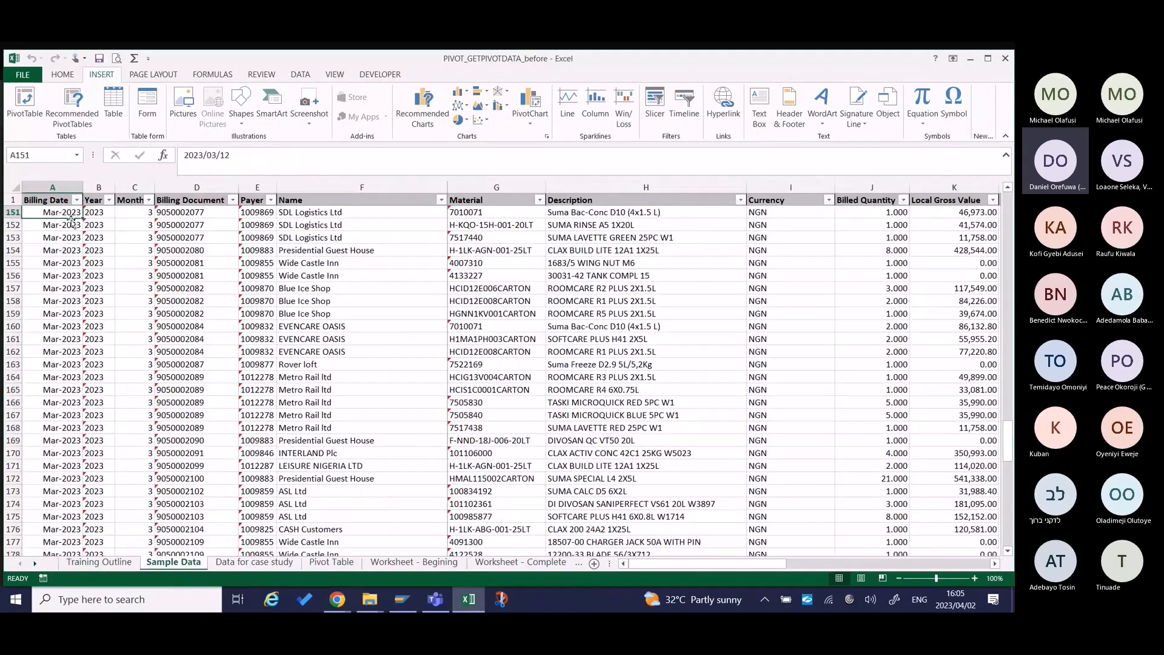
{"action": "key", "text": "ctrl+Down"}
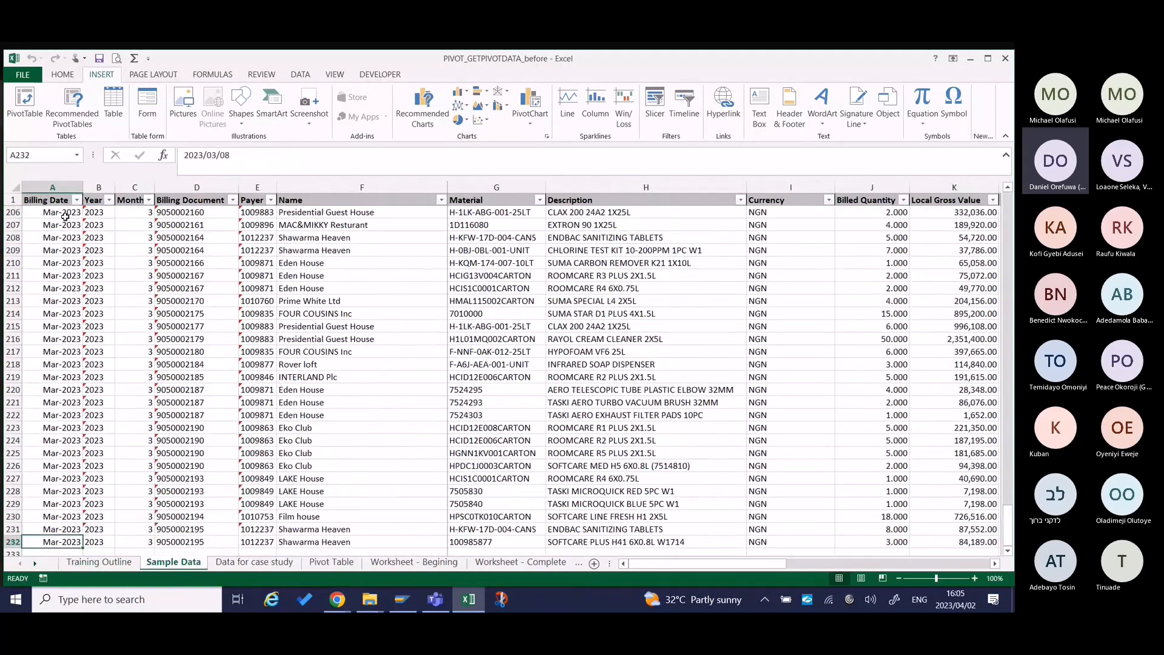
{"action": "scroll", "coordinate": [65, 216], "scroll_direction": "down", "scroll_amount": 1}
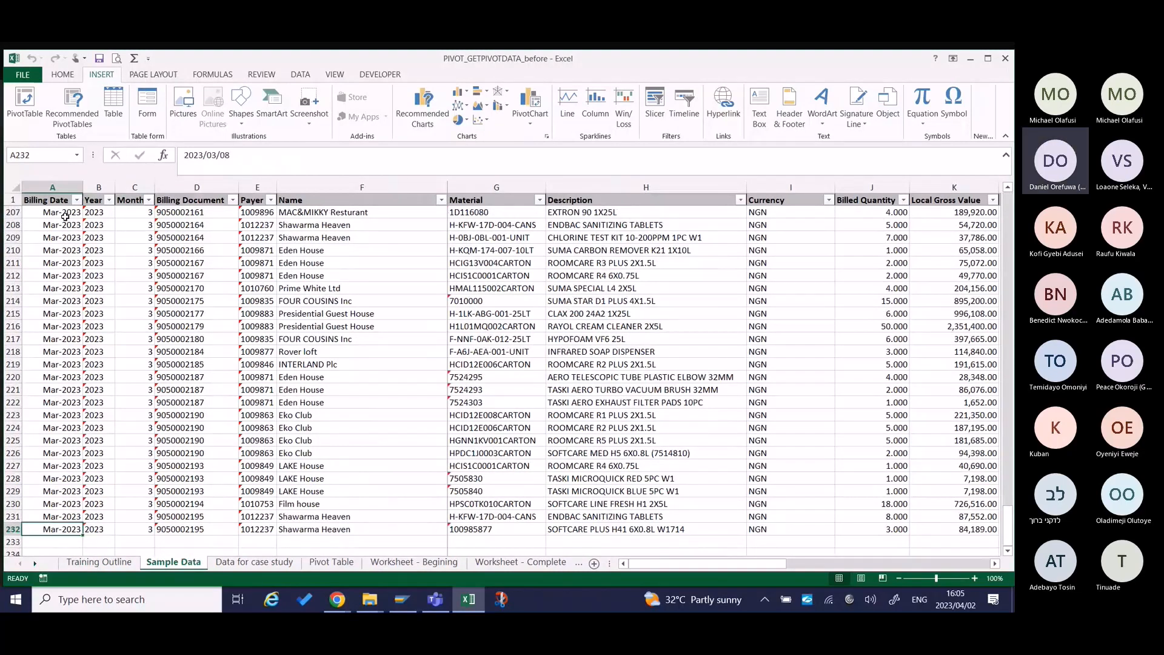
{"action": "key", "text": "ctrl+Up"}
{"action": "key", "text": "Down"}
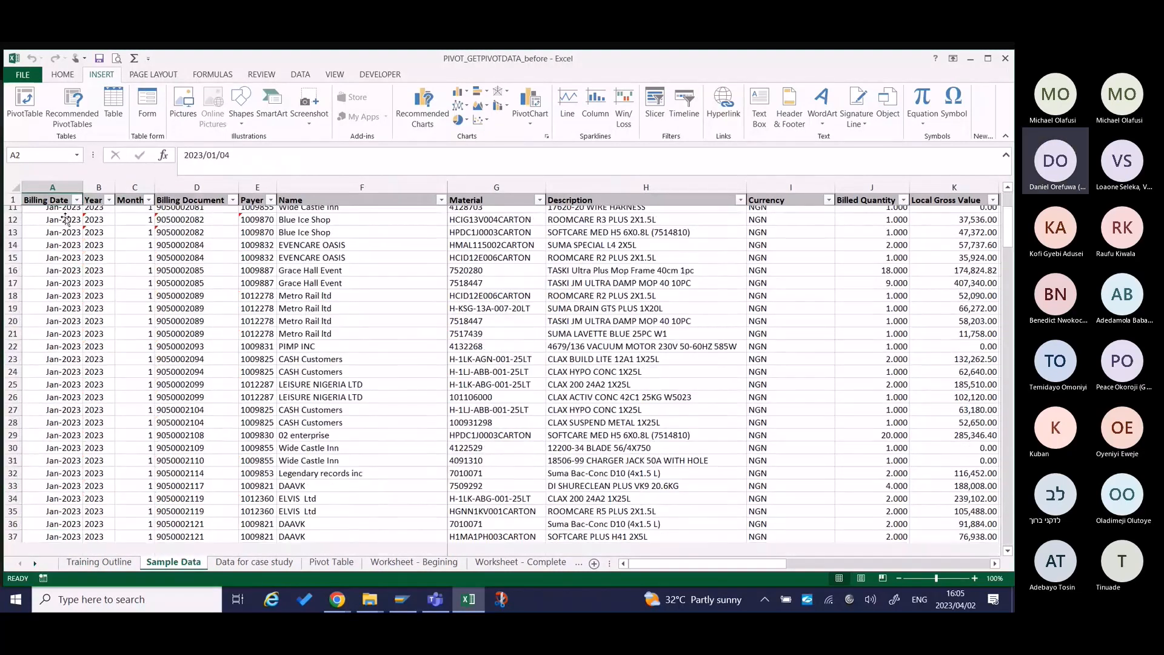
{"action": "key", "text": "Right"}
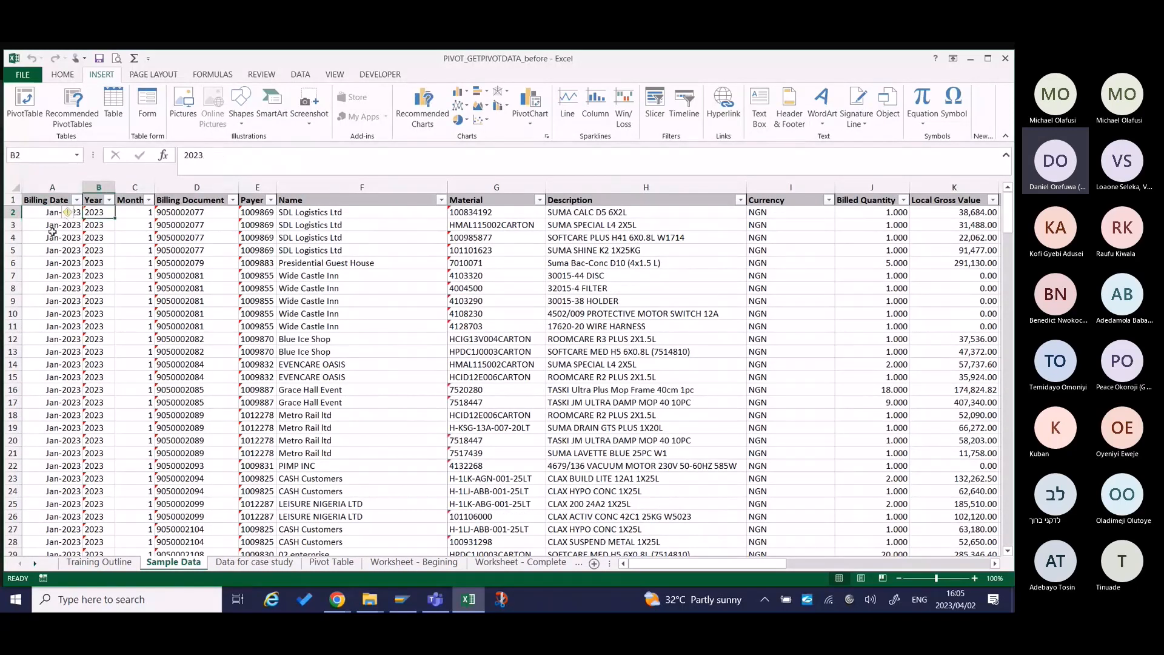
{"action": "left_click", "coordinate": [53, 241]}
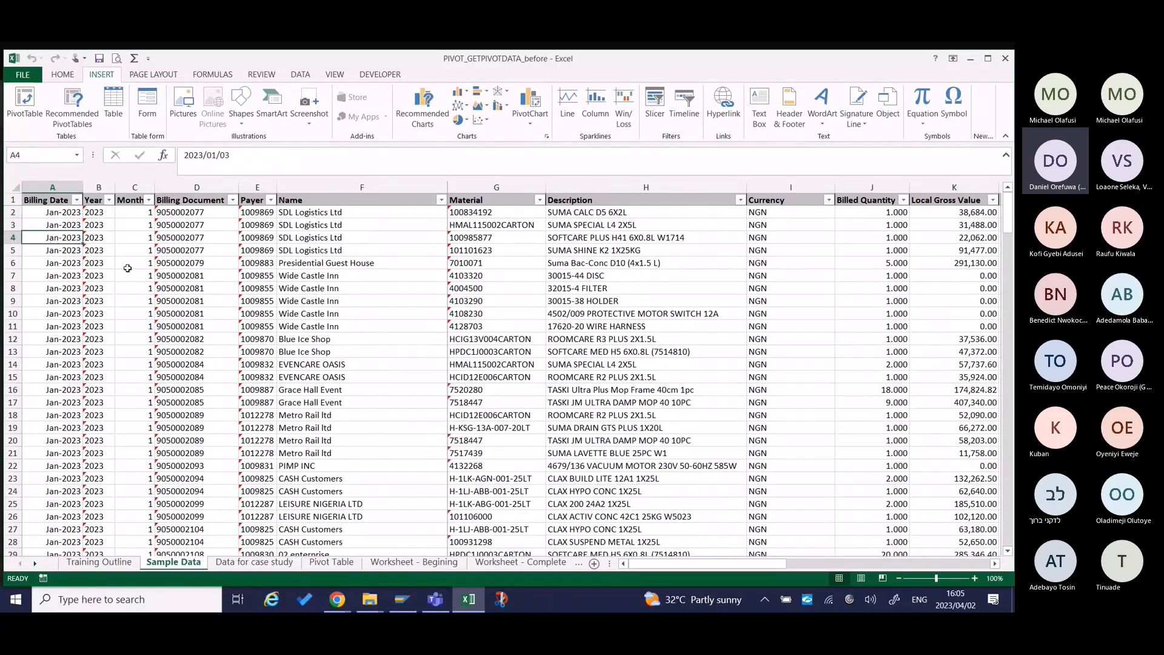
Check the Year column of the sample data from the header to the first empty row below the records.
{"action": "left_click", "coordinate": [96, 265]}
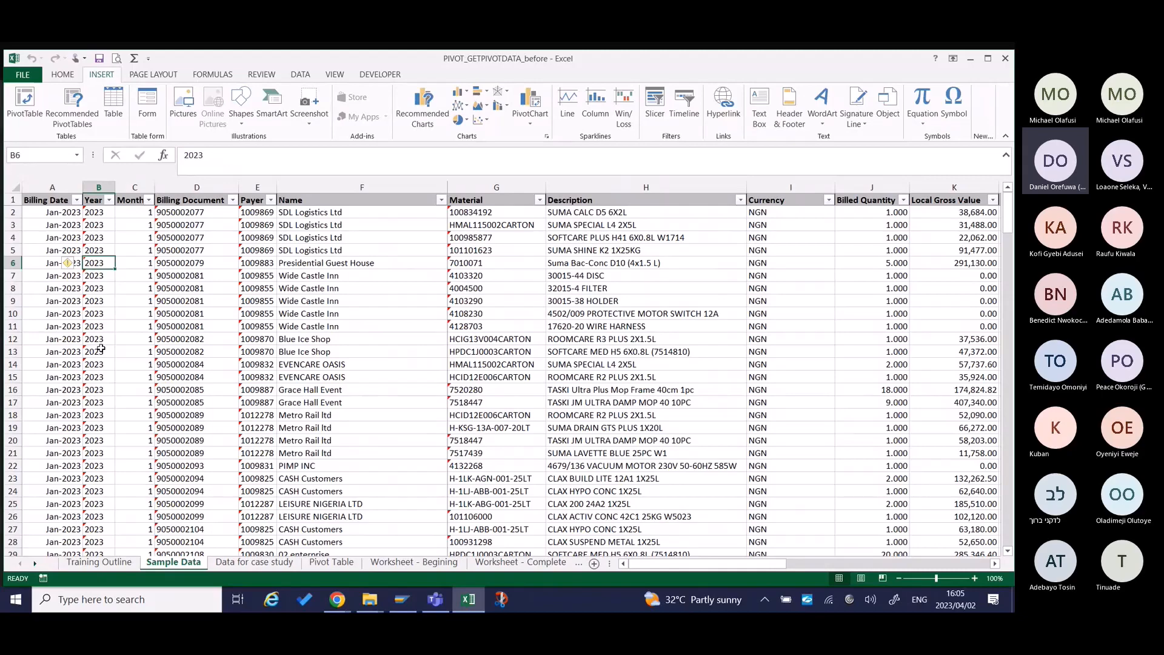
{"action": "key", "text": "ctrl+Down"}
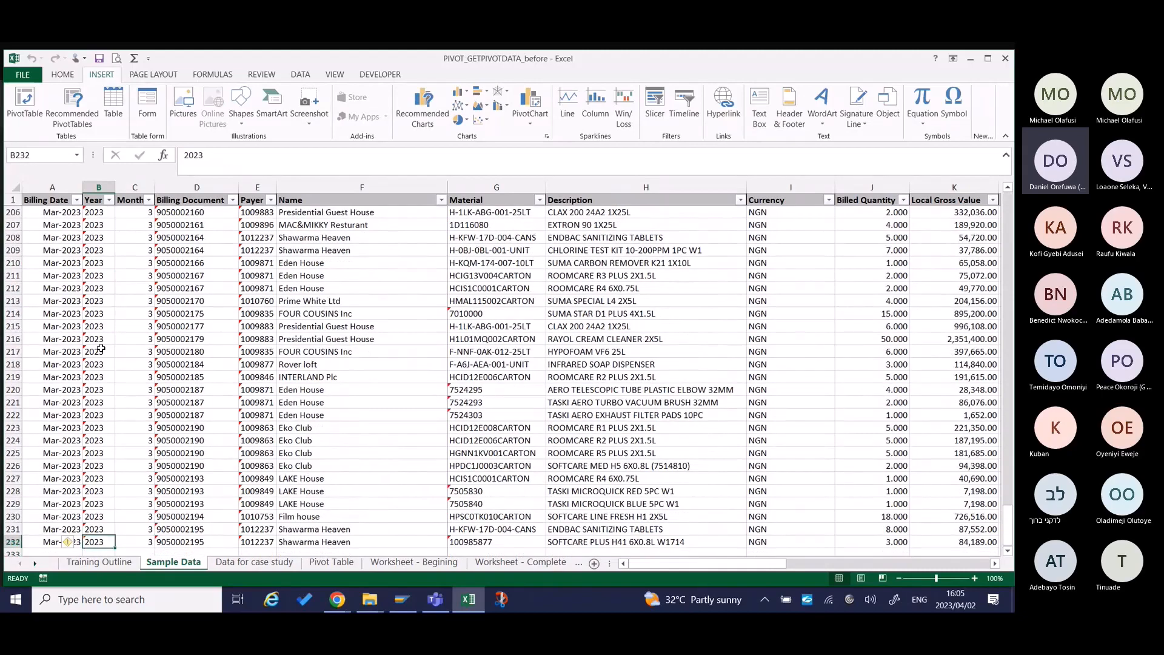
{"action": "scroll", "coordinate": [100, 348], "scroll_direction": "up", "scroll_amount": 3}
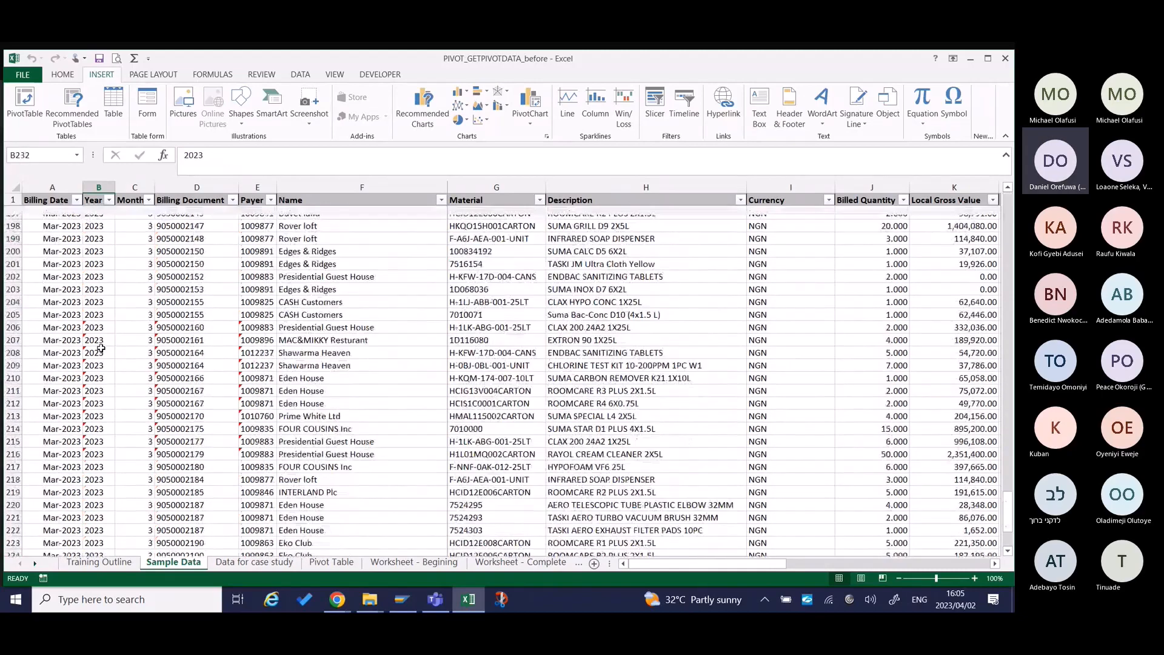
{"action": "key", "text": "ctrl+Up"}
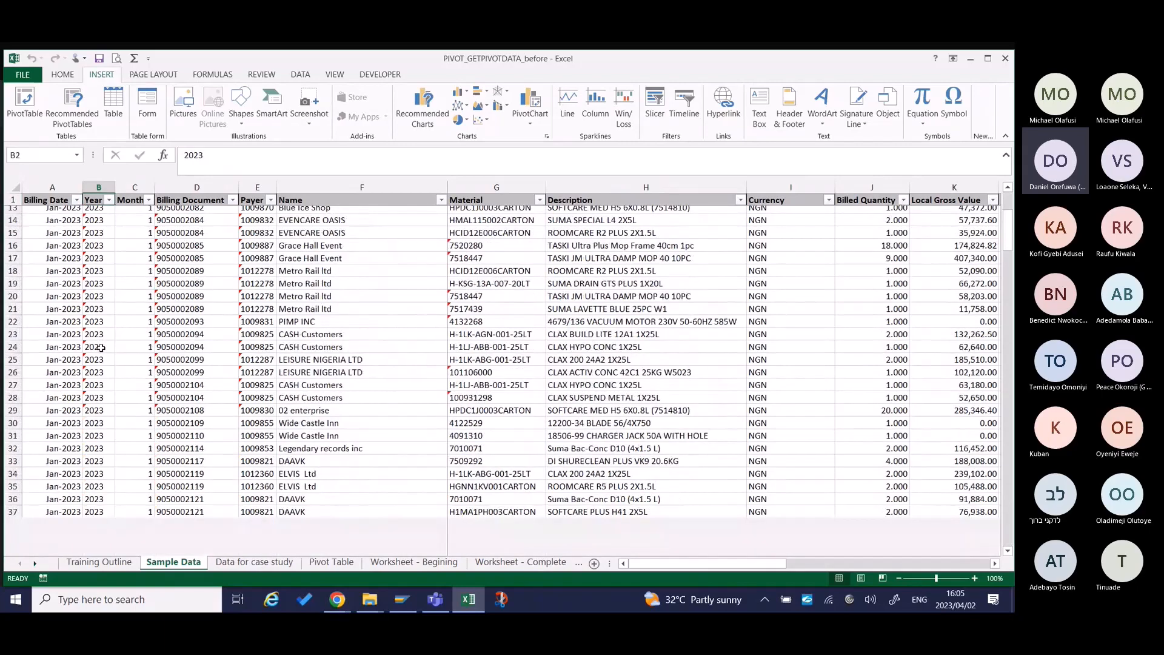
{"action": "key", "text": "ctrl+Down"}
{"action": "key", "text": "ctrl+Up"}
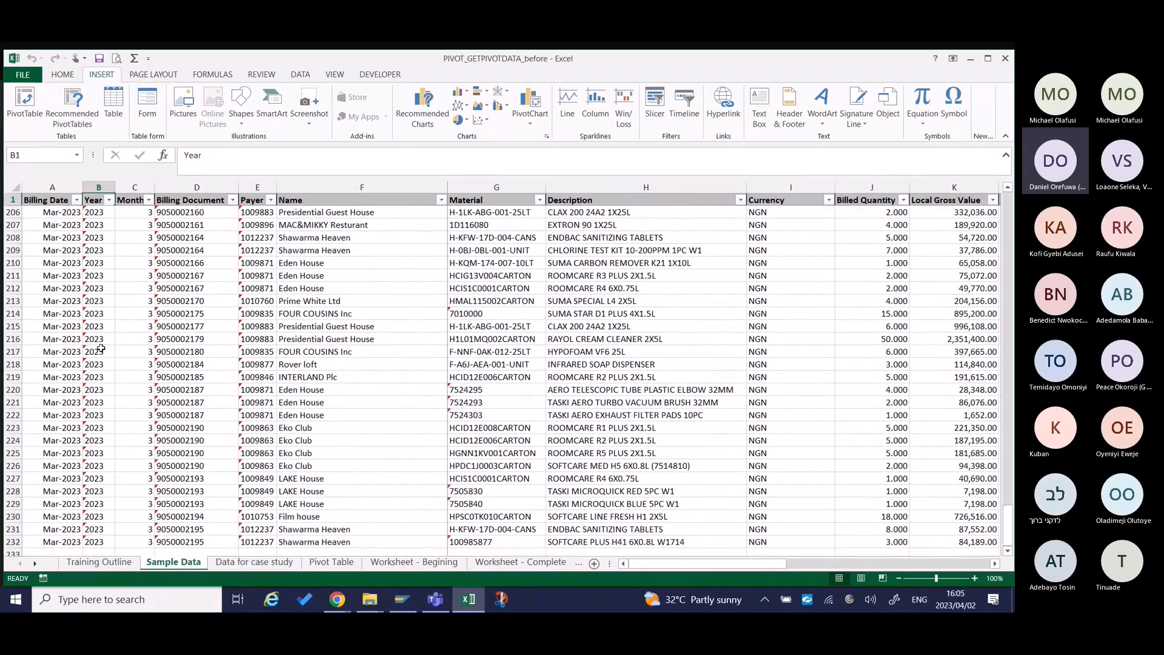
{"action": "key", "text": "ctrl+Down"}
{"action": "key", "text": "Down"}
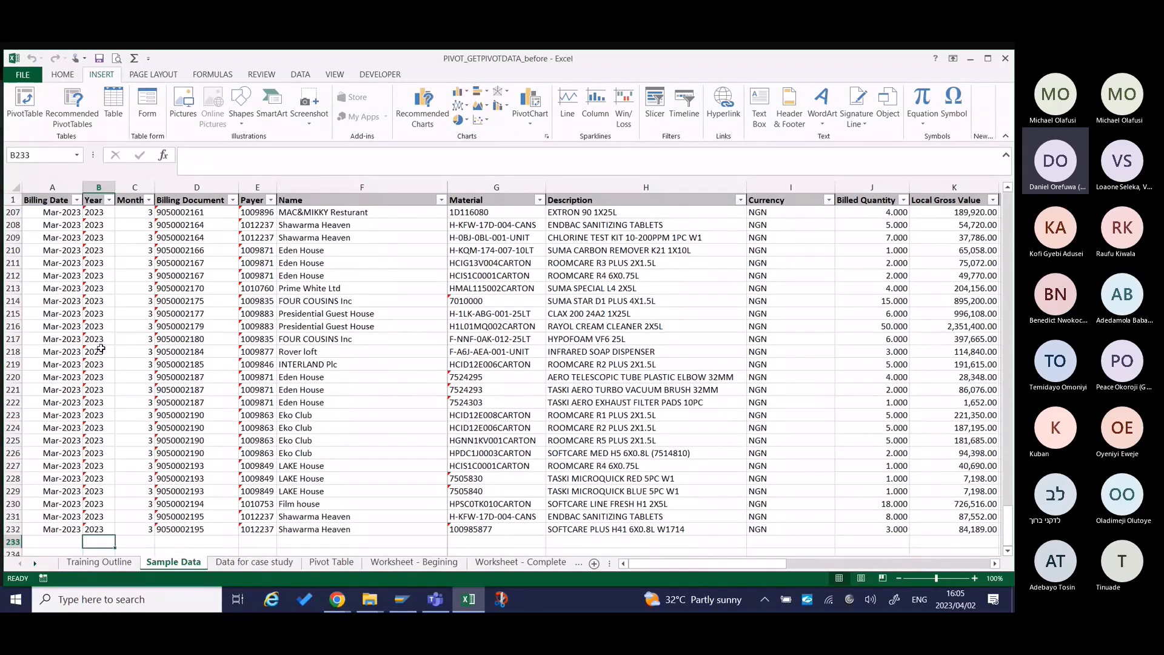
{"action": "scroll", "coordinate": [100, 348], "scroll_direction": "down", "scroll_amount": 1}
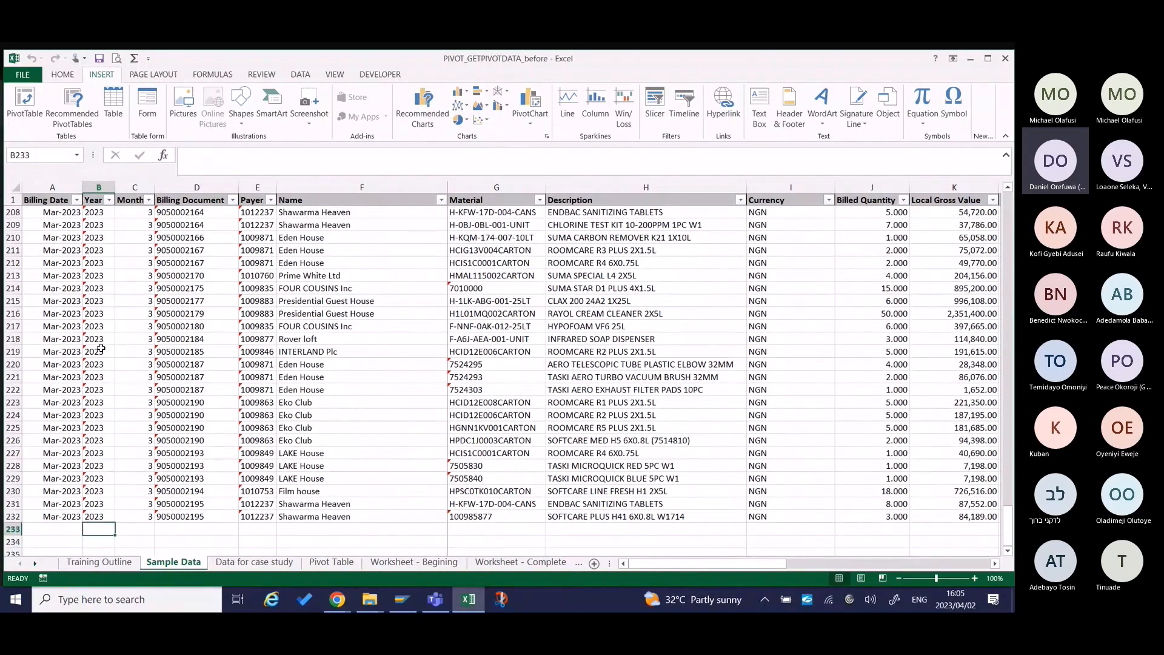
{"action": "key", "text": "Up"}
{"action": "key", "text": "Up"}
{"action": "key", "text": "Up"}
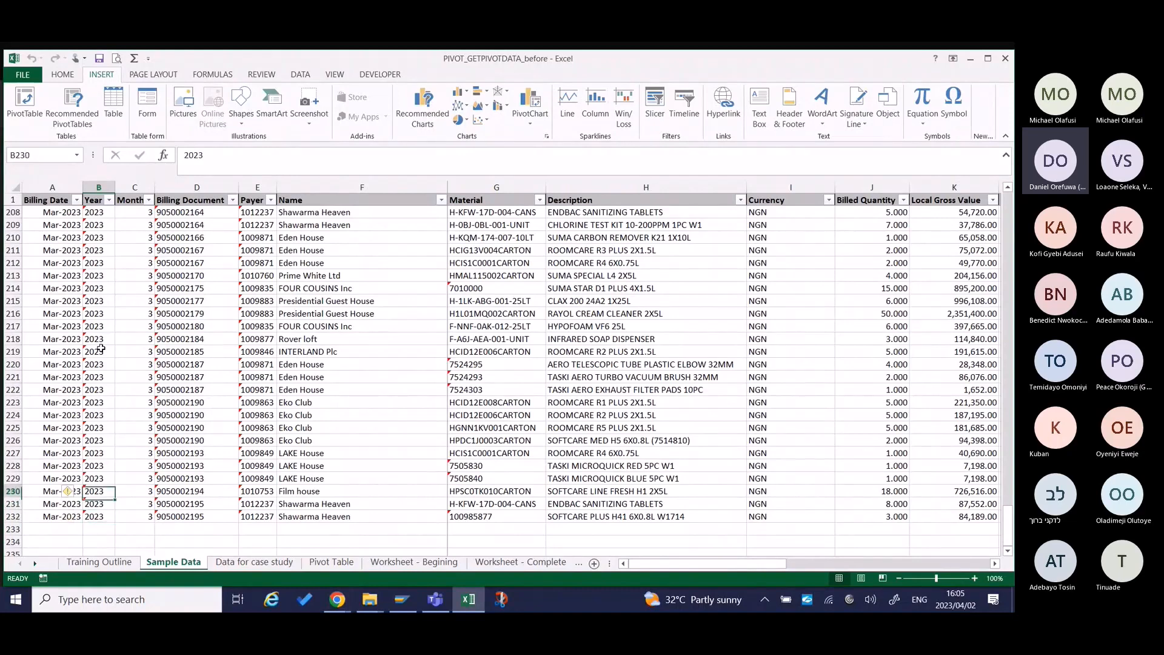
{"action": "key", "text": "Down"}
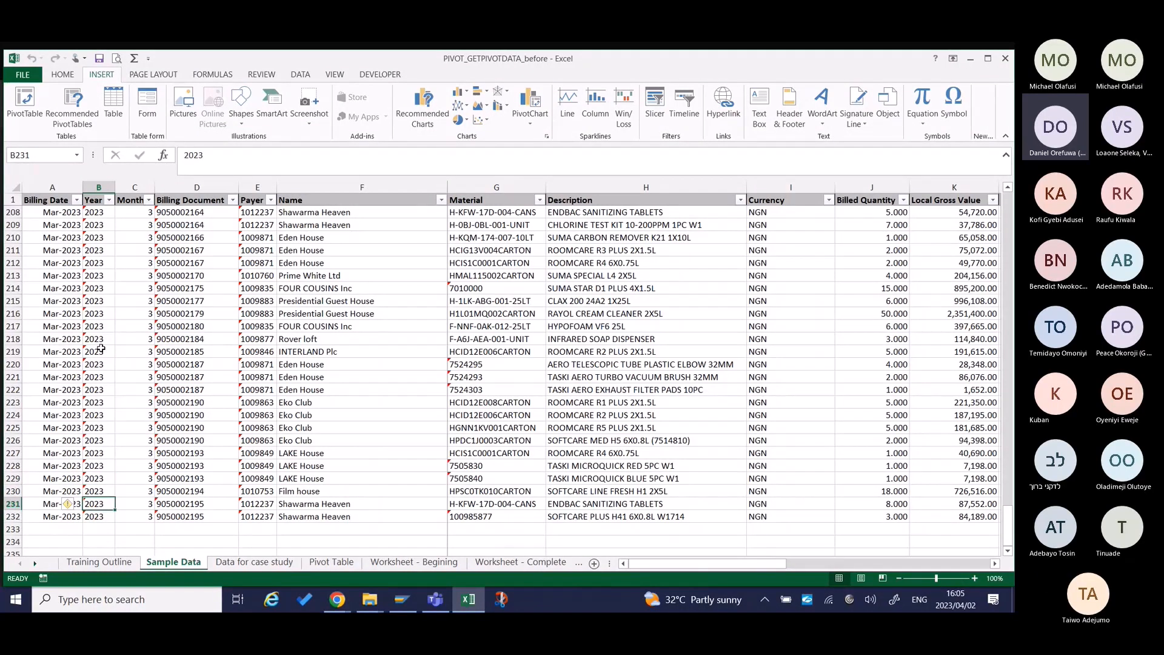
{"action": "key", "text": "Up"}
{"action": "key", "text": "Up"}
{"action": "key", "text": "Up"}
{"action": "key", "text": "Up"}
{"action": "key", "text": "Up"}
{"action": "key", "text": "Up"}
{"action": "key", "text": "Up"}
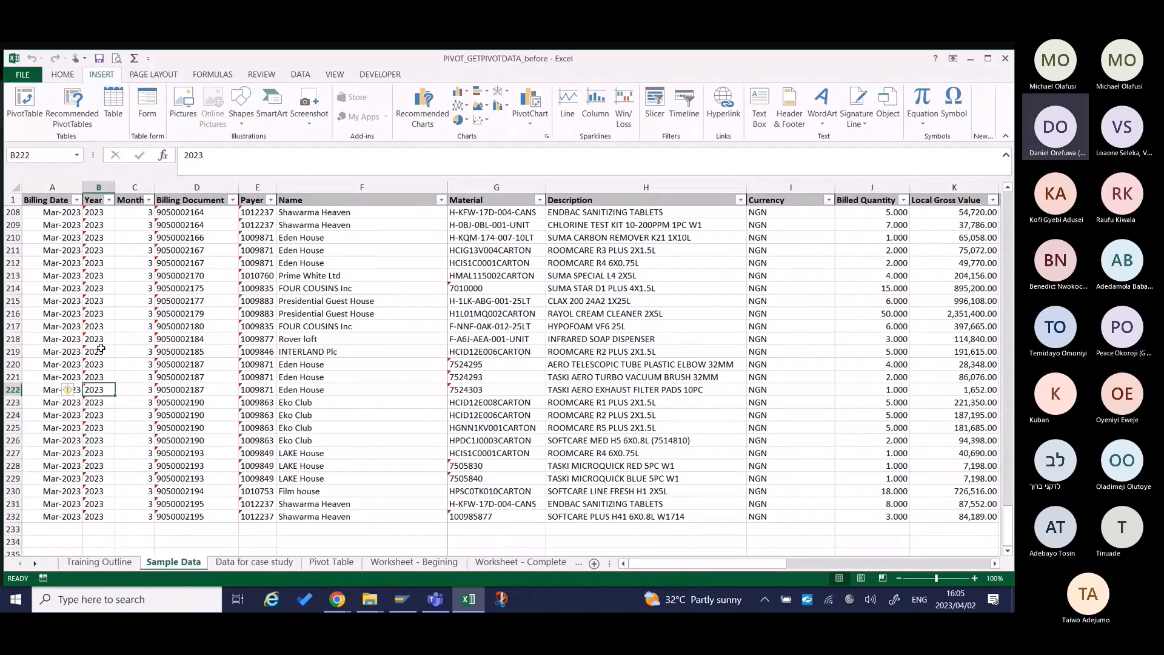
{"action": "key", "text": "Right"}
{"action": "key", "text": "Right"}
{"action": "key", "text": "Right"}
{"action": "key", "text": "Right"}
{"action": "key", "text": "Right"}
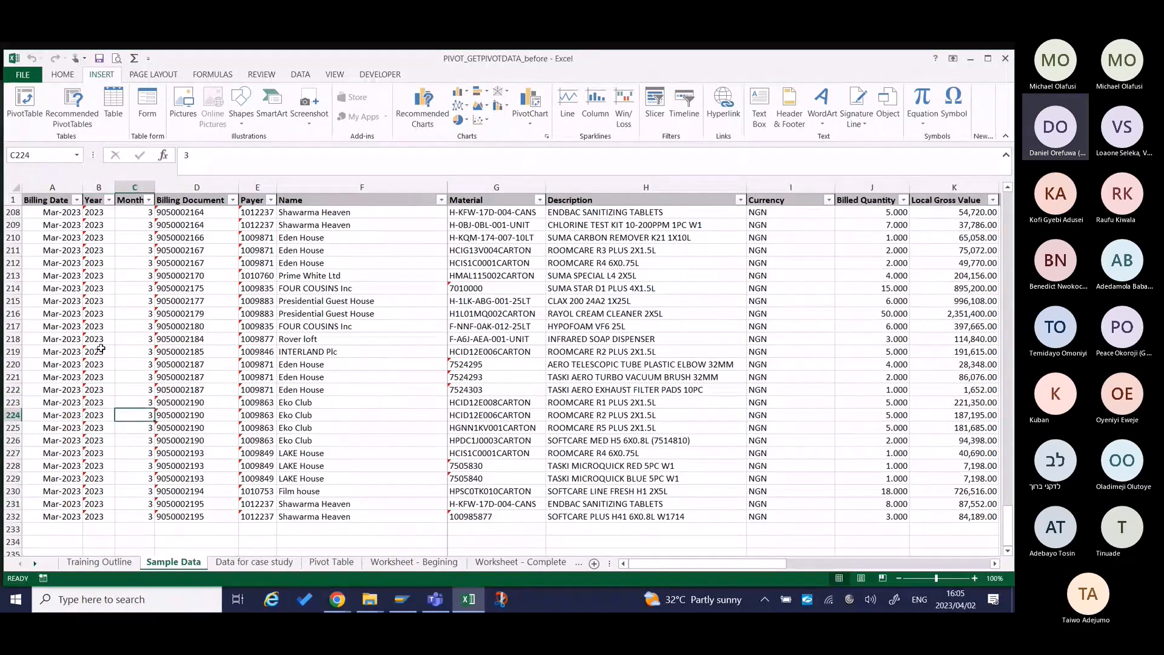
{"action": "key", "text": "Left"}
{"action": "key", "text": "Left"}
{"action": "key", "text": "Left"}
{"action": "key", "text": "Left"}
{"action": "key", "text": "Left"}
{"action": "key", "text": "Left"}
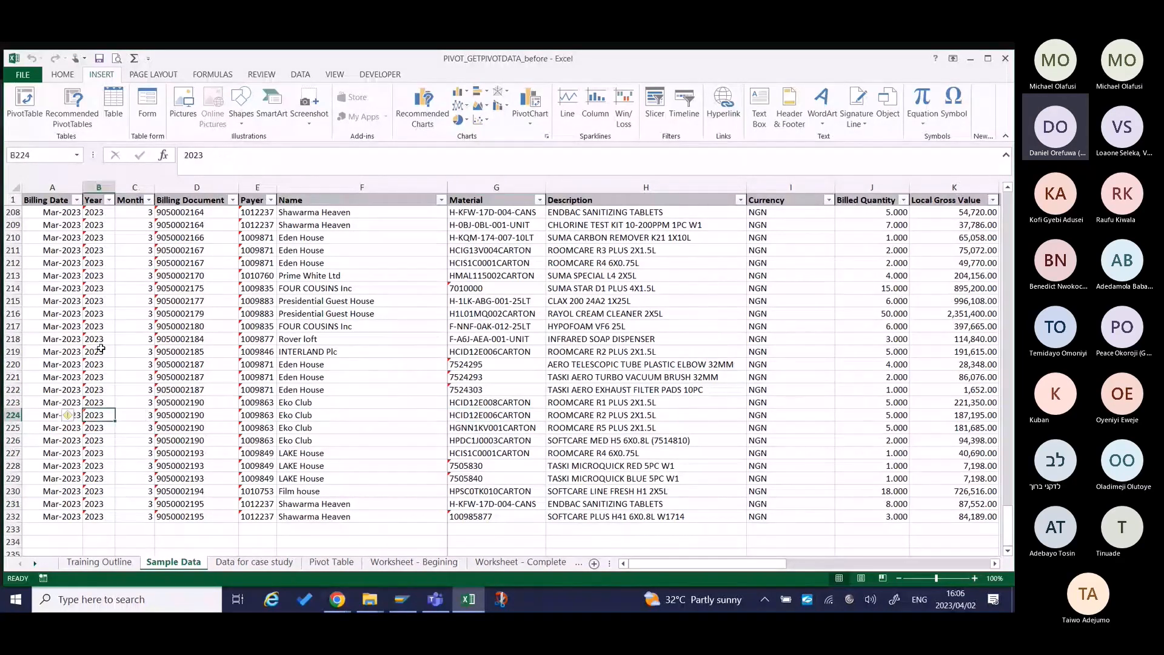
{"action": "key", "text": "Right"}
{"action": "key", "text": "Down"}
{"action": "key", "text": "Down"}
{"action": "key", "text": "Down"}
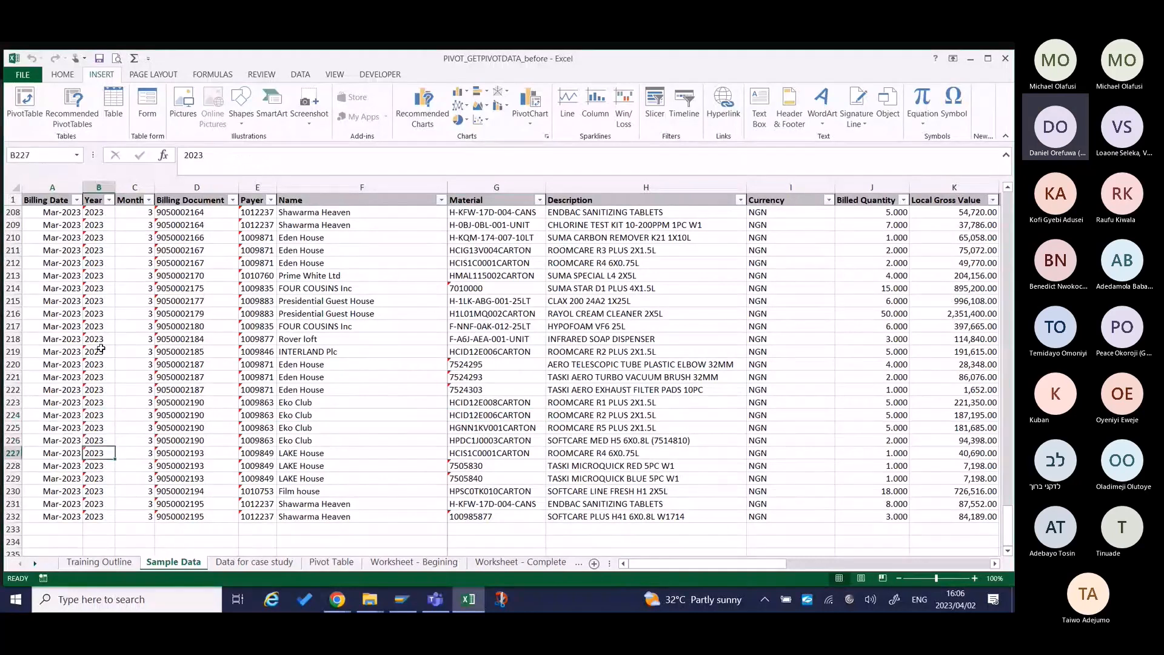
{"action": "key", "text": "Down"}
{"action": "key", "text": "Down"}
{"action": "key", "text": "Down"}
{"action": "key", "text": "Down"}
{"action": "key", "text": "Down"}
{"action": "key", "text": "Down"}
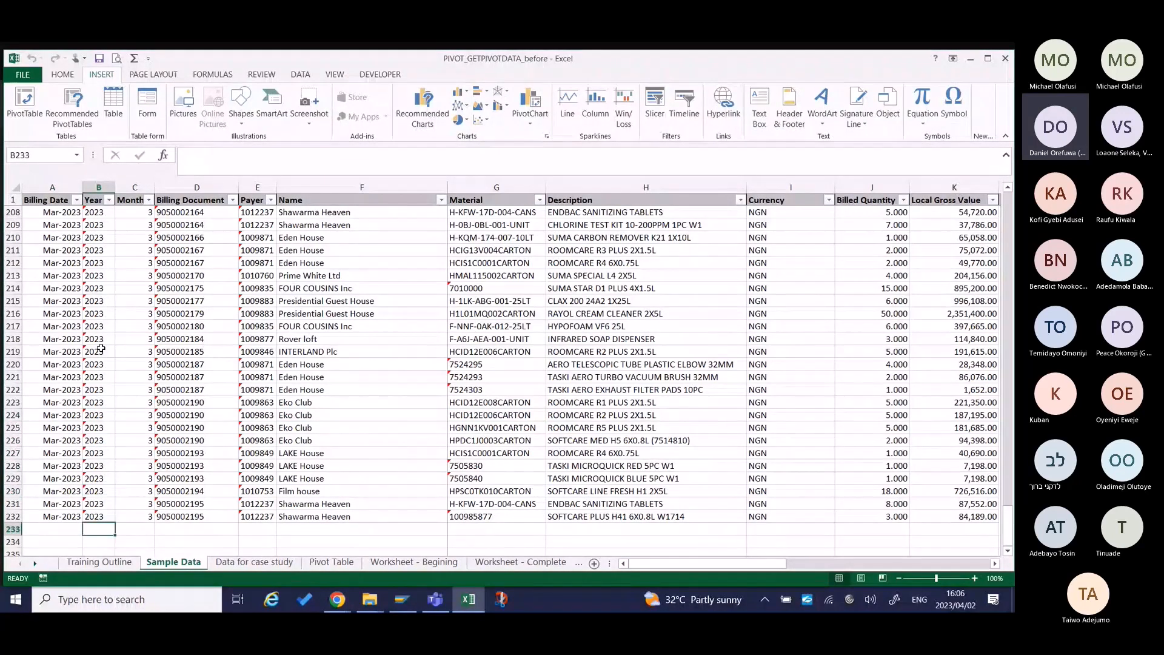
Convert the sample data range A1:V232 into a table with headers.
{"action": "key", "text": "Left"}
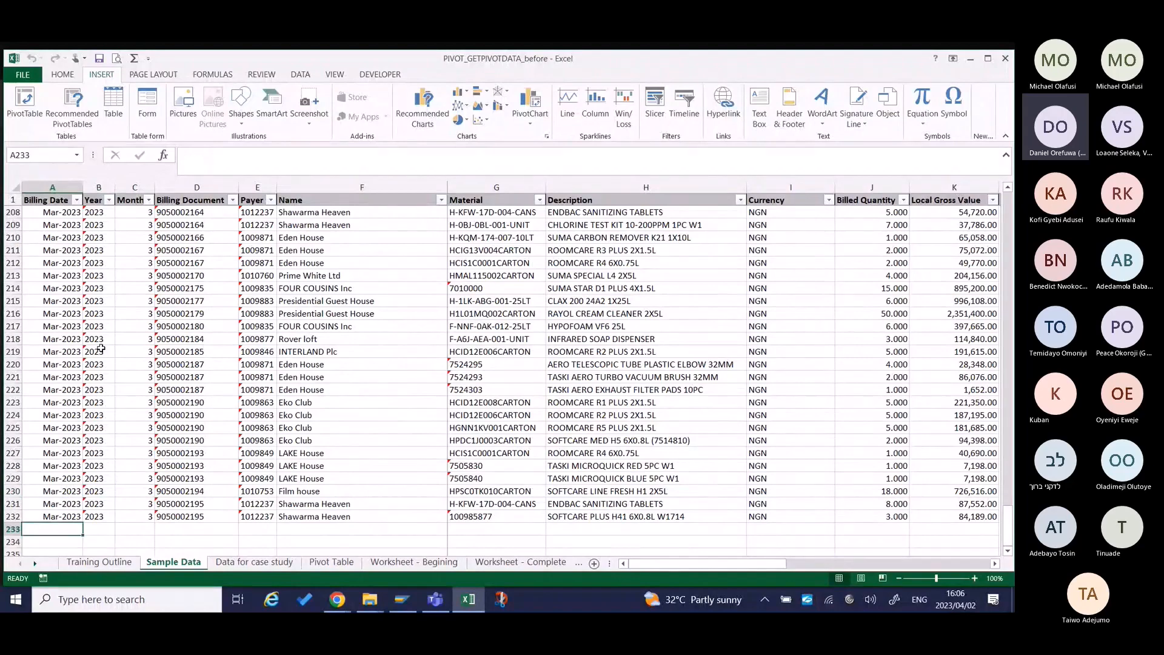
{"action": "key", "text": "Up"}
{"action": "key", "text": "Up"}
{"action": "key", "text": "ctrl+Up"}
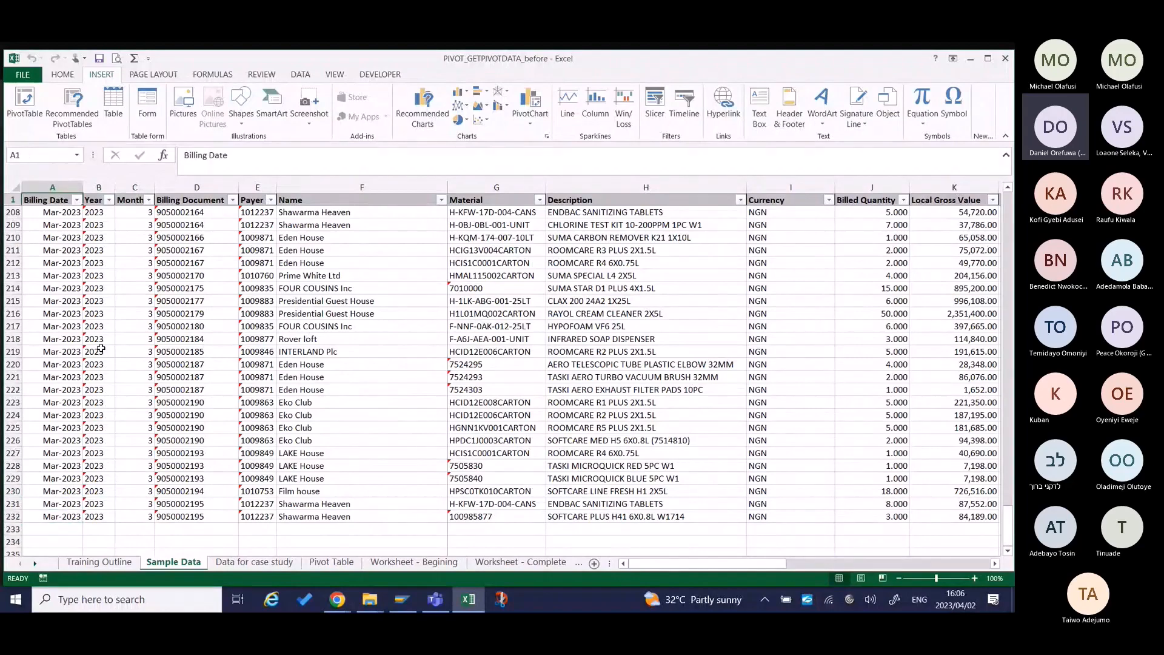
{"action": "key", "text": "Down"}
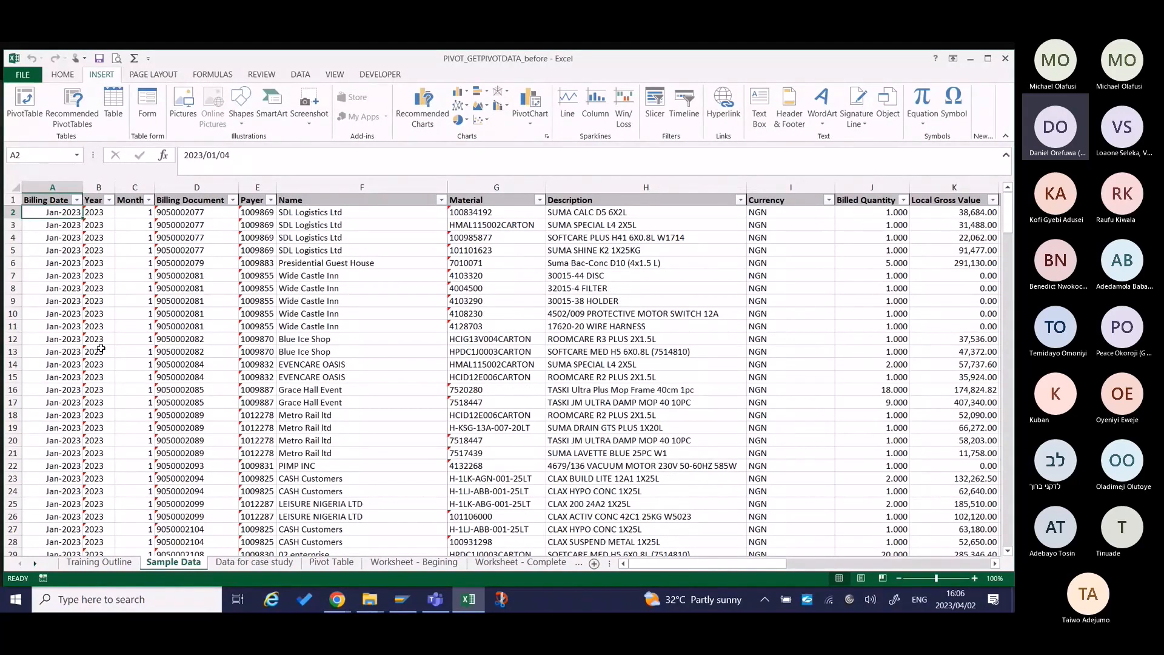
{"action": "key", "text": "ctrl+t"}
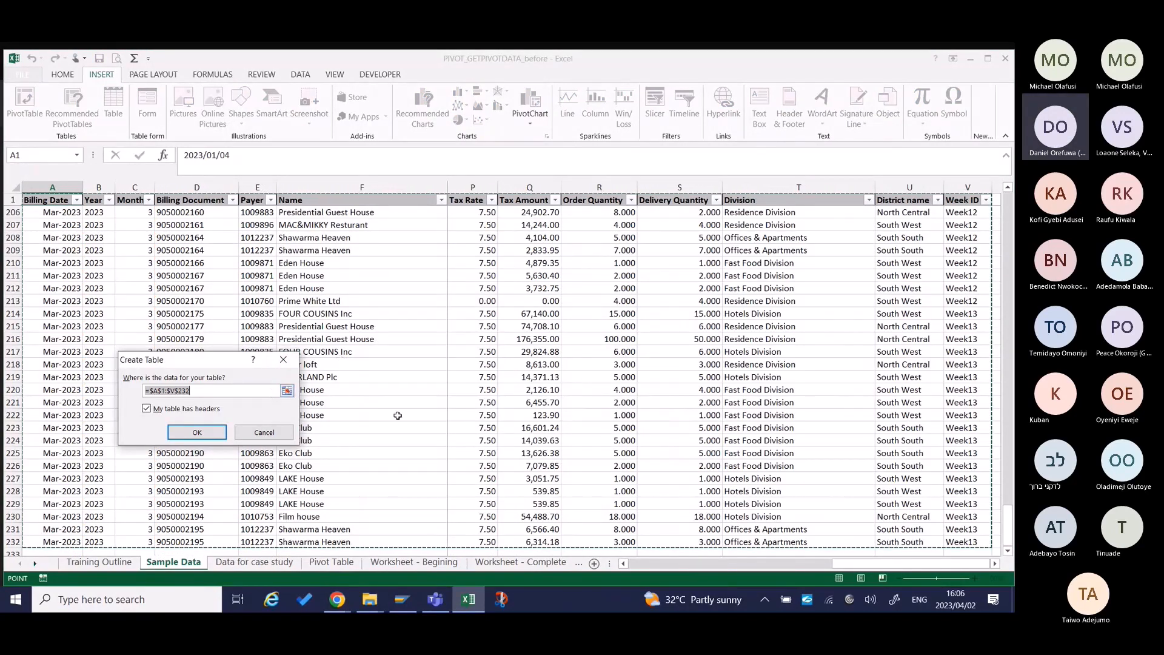
{"action": "scroll", "coordinate": [397, 415], "scroll_direction": "down", "scroll_amount": 2}
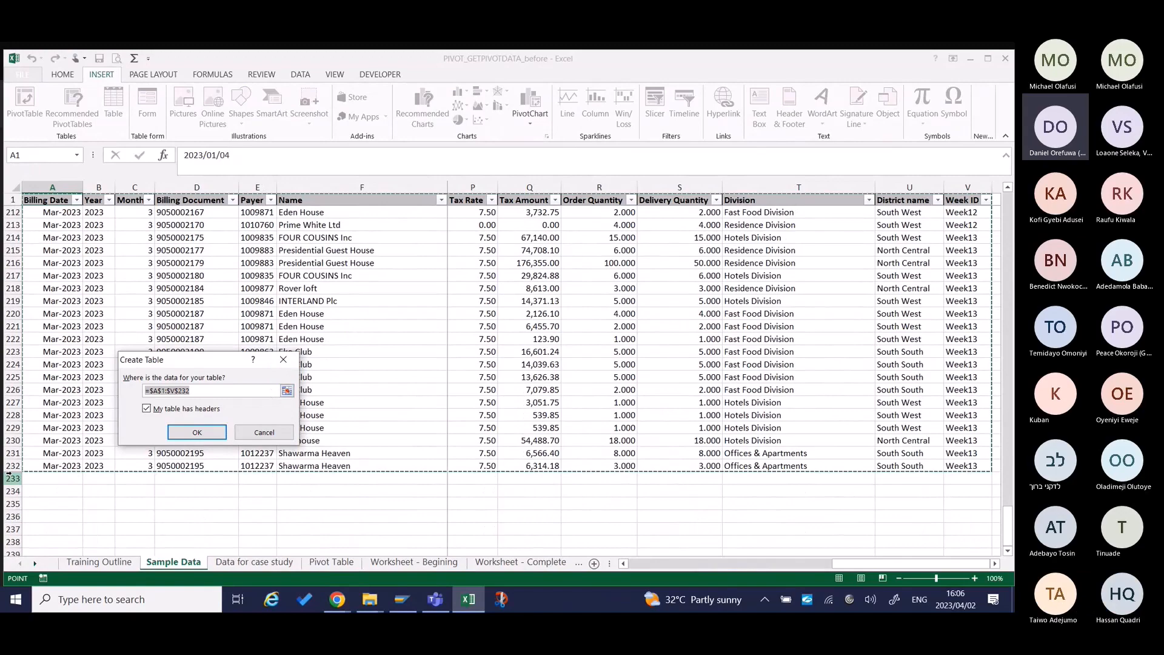
{"action": "left_click", "coordinate": [182, 432]}
{"action": "scroll", "coordinate": [486, 194], "scroll_direction": "up", "scroll_amount": 20}
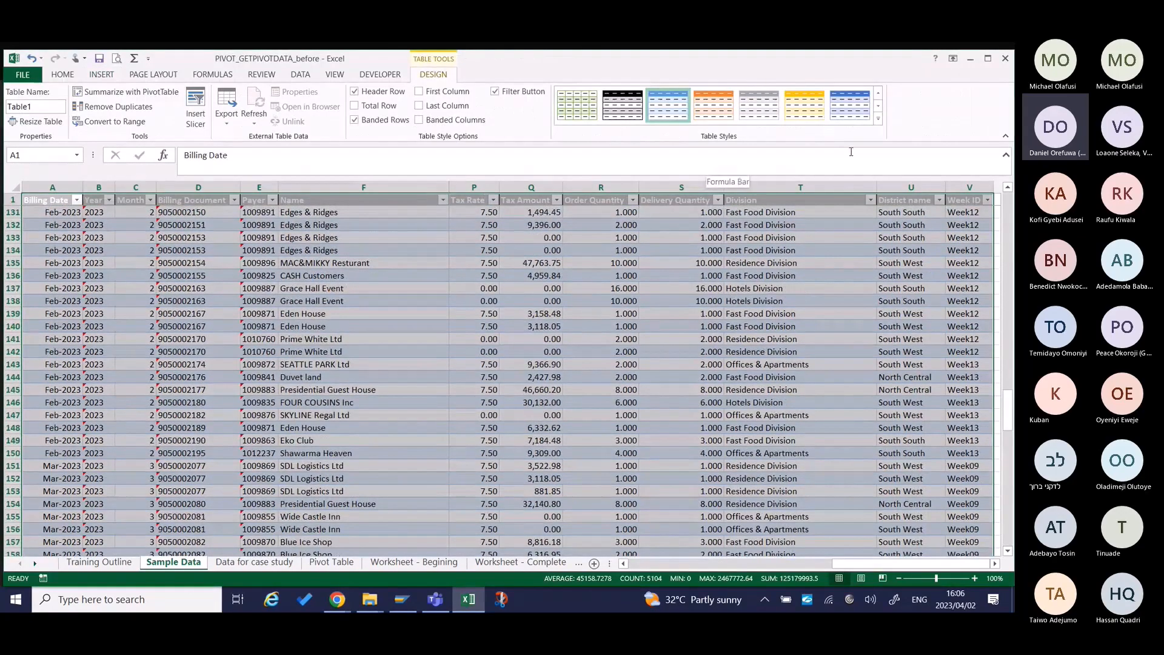
Apply the plain, unshaded table style to the sample data table.
{"action": "left_click", "coordinate": [878, 119]}
{"action": "left_click", "coordinate": [577, 118]}
{"action": "left_click", "coordinate": [456, 311]}
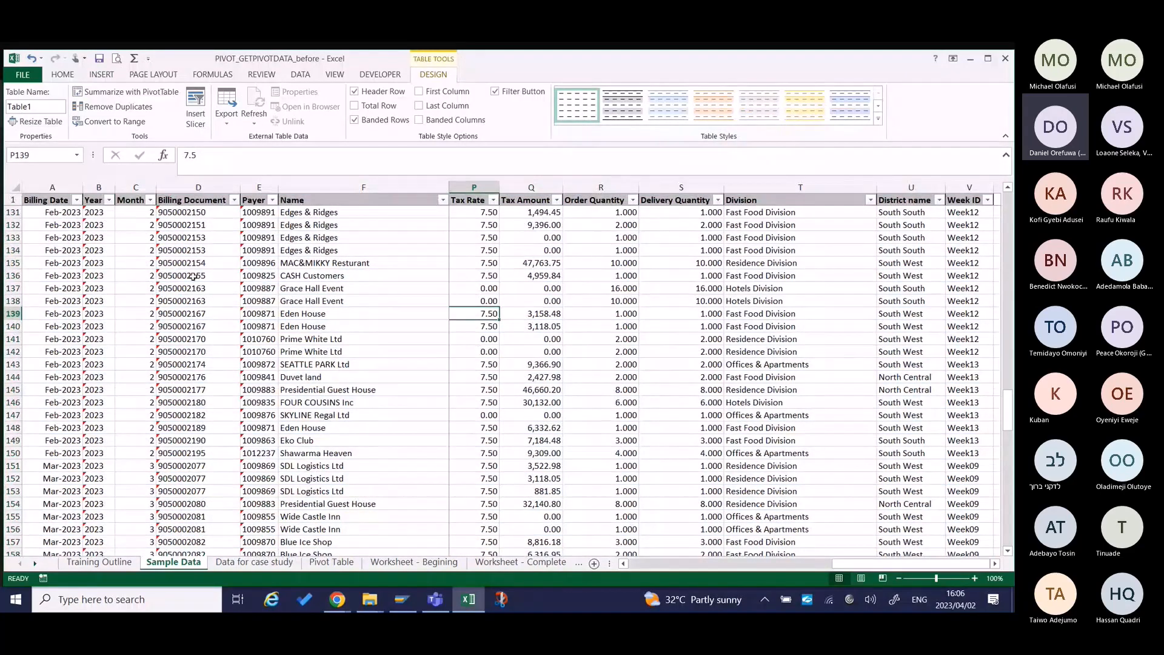
Try the light blue banded table style on the sample data table and restore the plain, unshaded style.
{"action": "scroll", "coordinate": [193, 277], "scroll_direction": "up", "scroll_amount": 16}
{"action": "scroll", "coordinate": [135, 288], "scroll_direction": "up", "scroll_amount": 1}
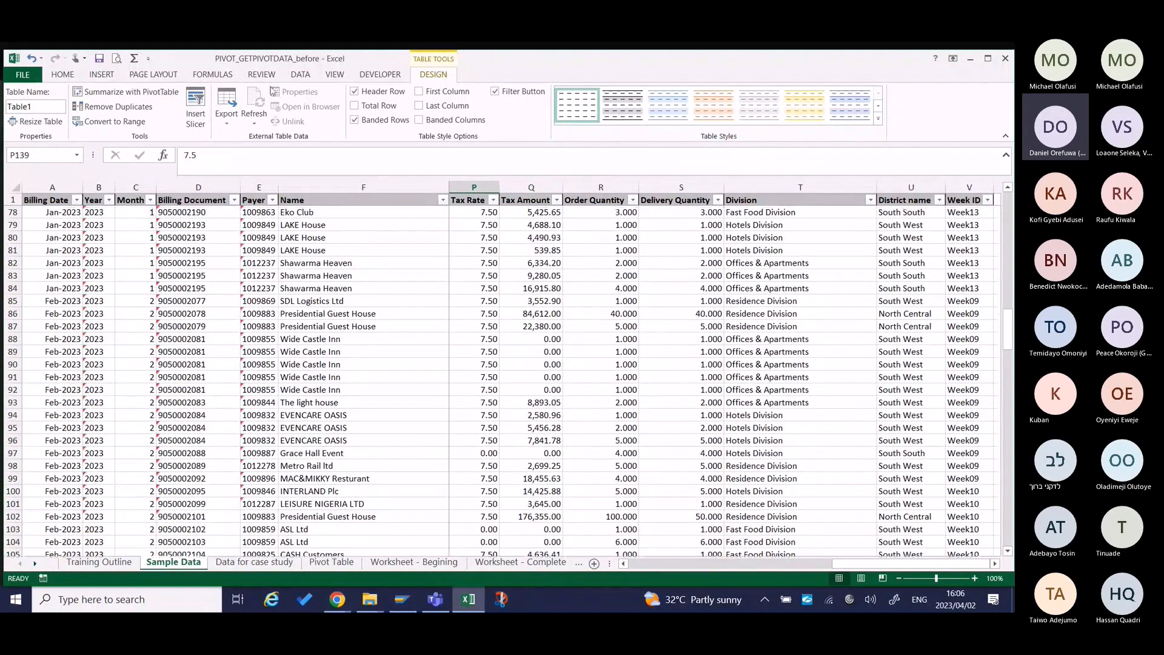
{"action": "left_click", "coordinate": [878, 119]}
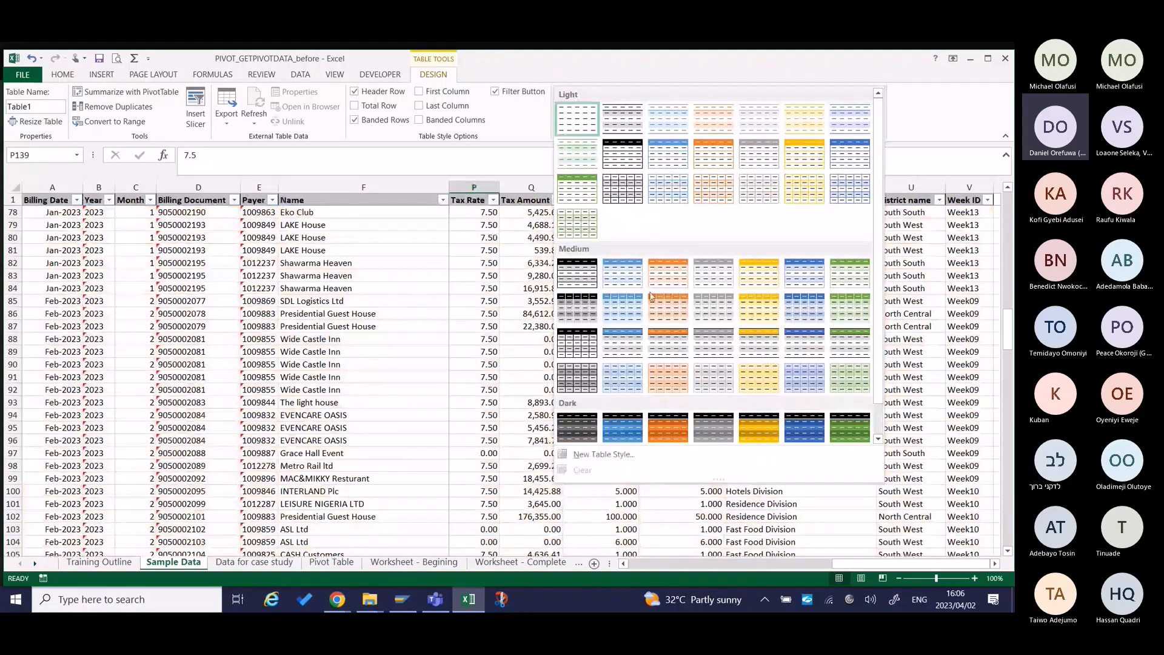
{"action": "left_click", "coordinate": [396, 337]}
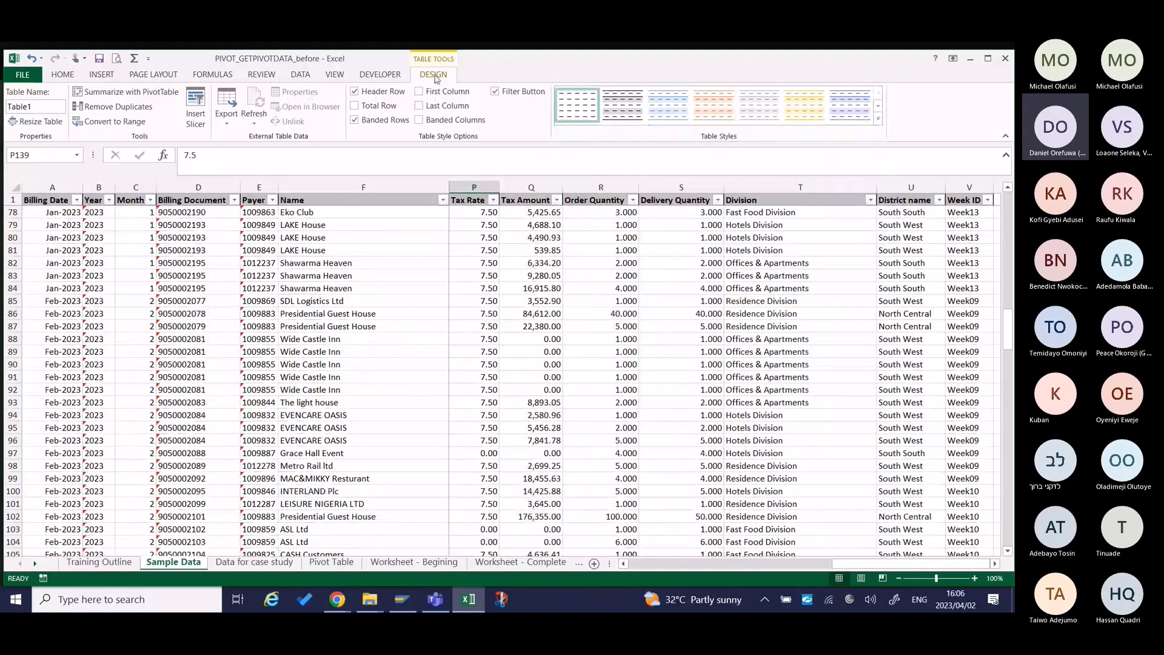
{"action": "left_click", "coordinate": [850, 105]}
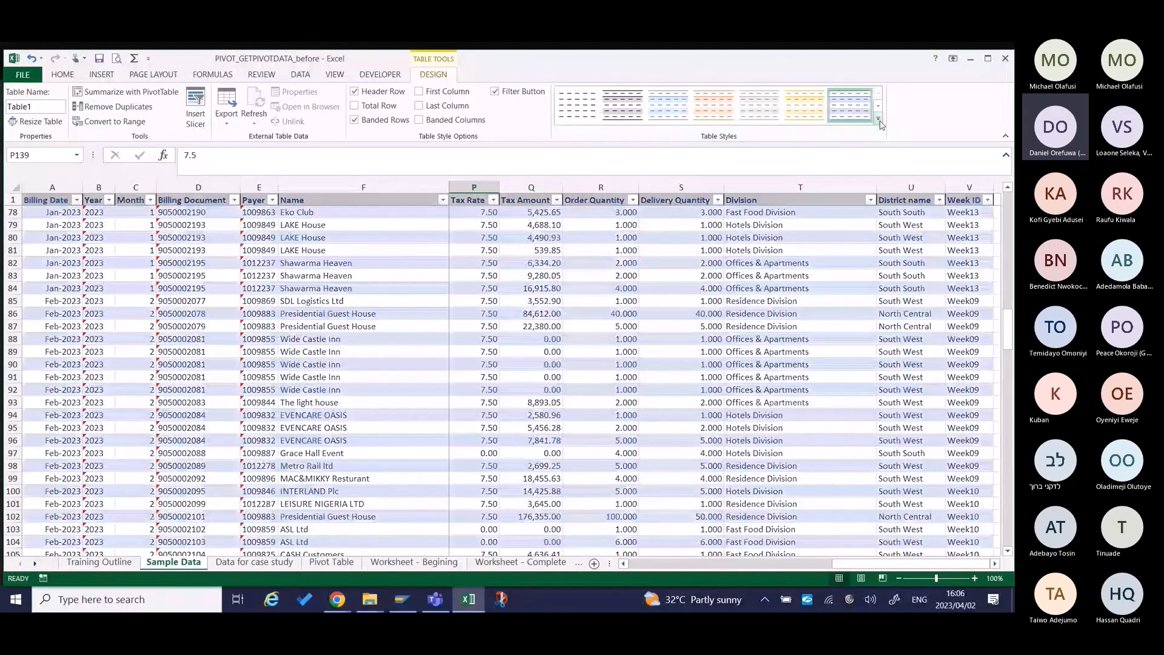
{"action": "left_click", "coordinate": [878, 119]}
{"action": "left_click", "coordinate": [577, 119]}
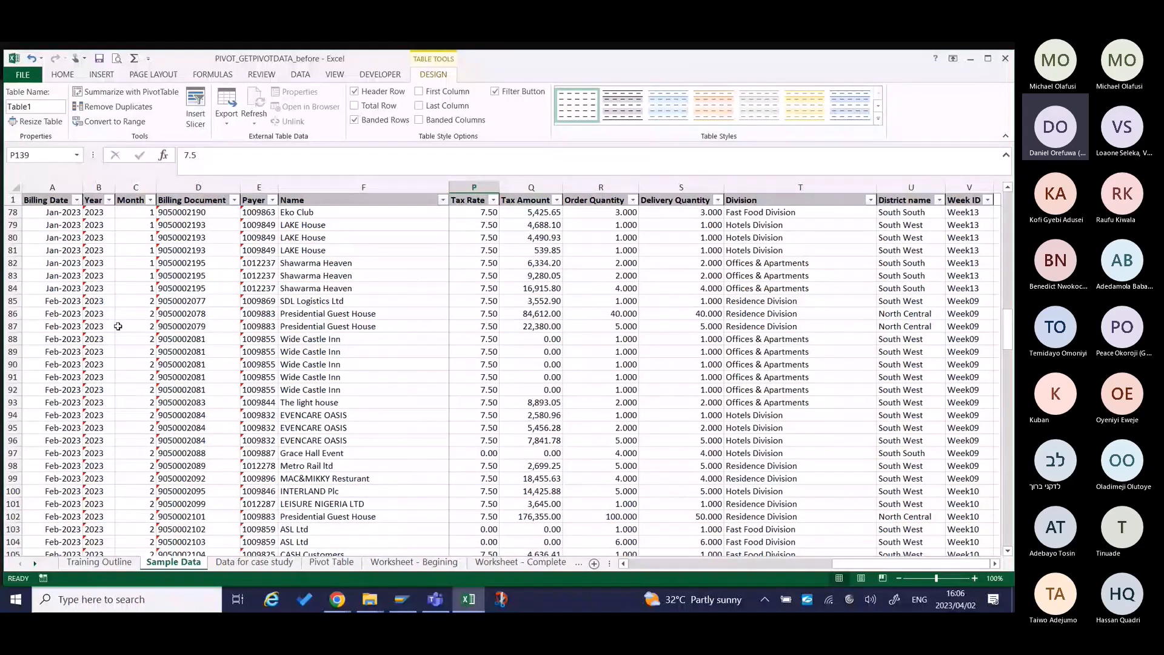
Start creating a PivotTable from the sample data table, with Table1 as the source range.
{"action": "scroll", "coordinate": [119, 326], "scroll_direction": "up", "scroll_amount": 19}
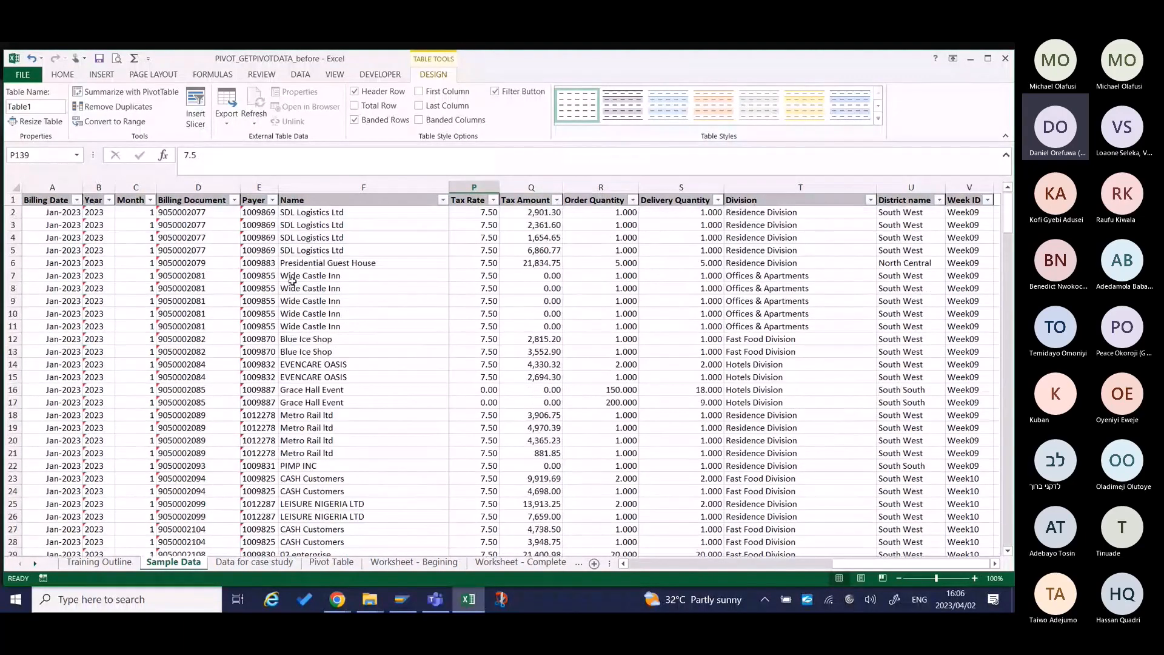
{"action": "left_click", "coordinate": [67, 237]}
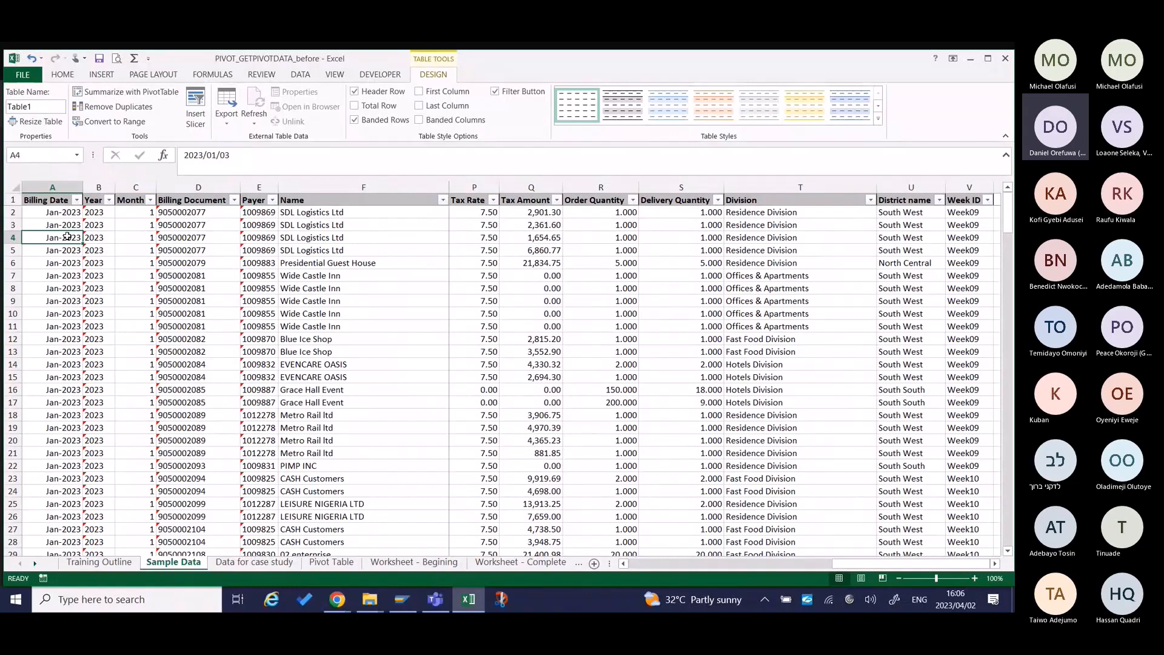
{"action": "key", "text": "alt+n"}
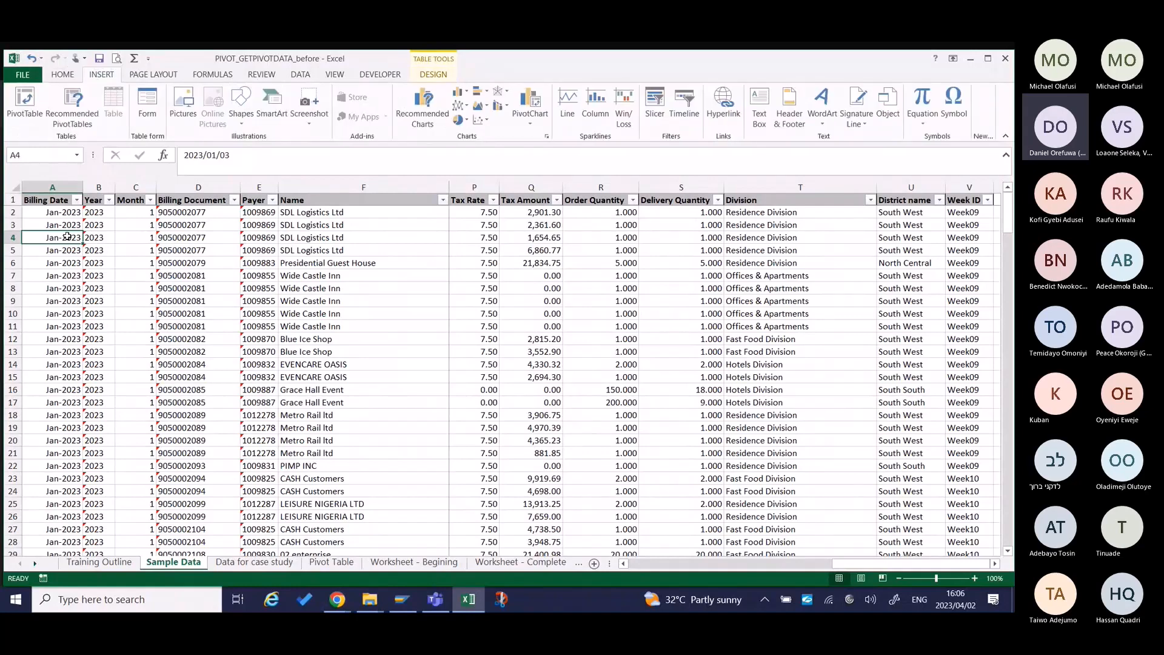
{"action": "key", "text": "v"}
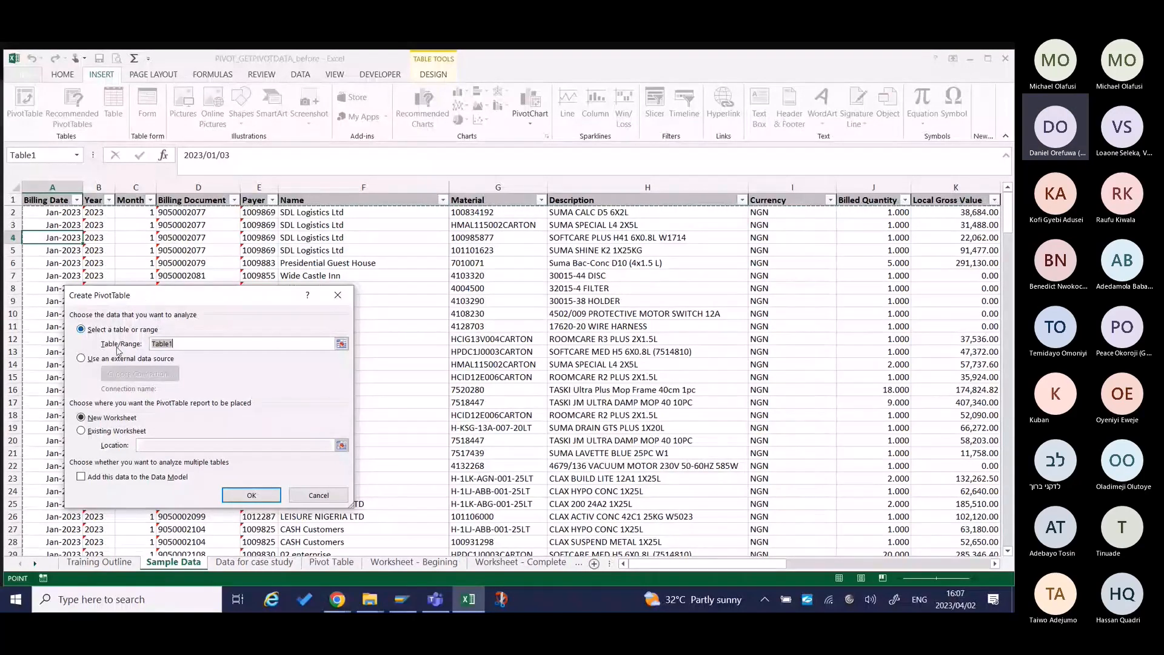
Examine the extent of the PivotTable source range Table1 across its columns and down to the last record.
{"action": "left_click_drag", "start_coordinate": [231, 302], "coordinate": [1002, 237]}
{"action": "scroll", "coordinate": [790, 265], "scroll_direction": "right", "scroll_amount": 3}
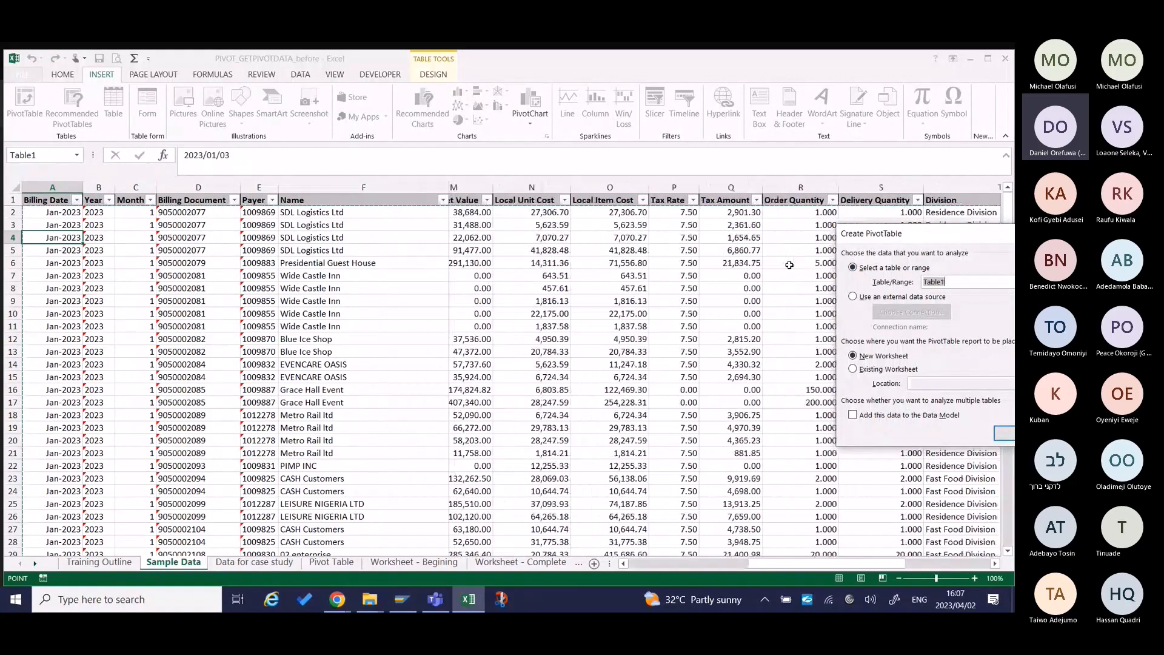
{"action": "scroll", "coordinate": [790, 264], "scroll_direction": "right", "scroll_amount": 4}
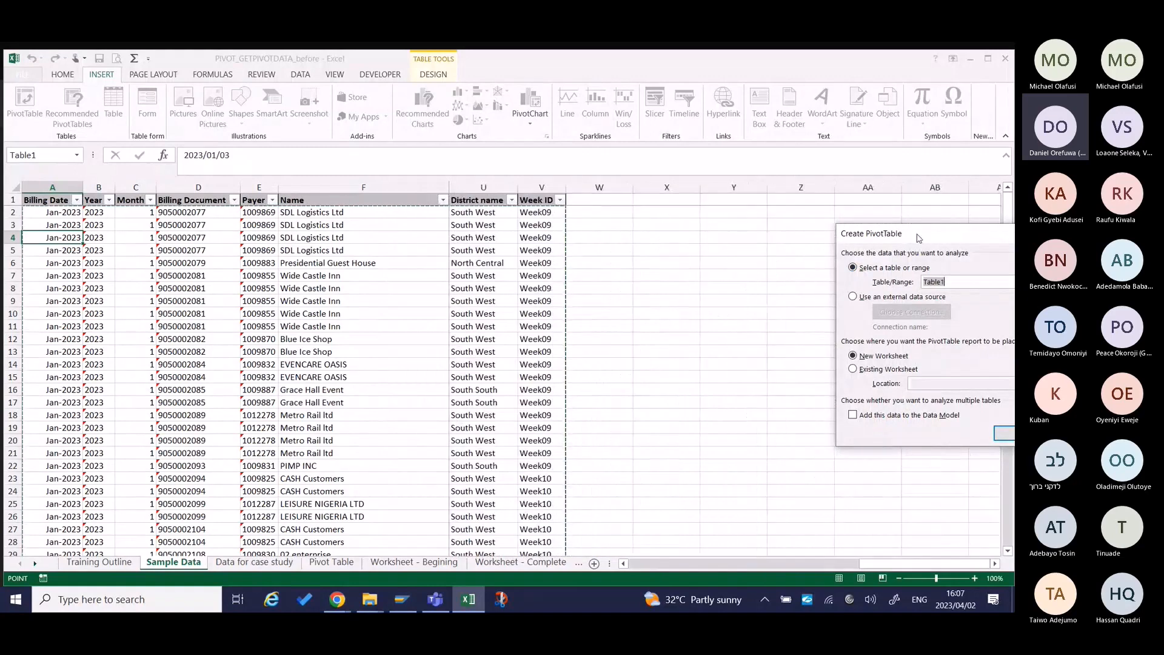
{"action": "left_click_drag", "start_coordinate": [915, 235], "coordinate": [665, 228]}
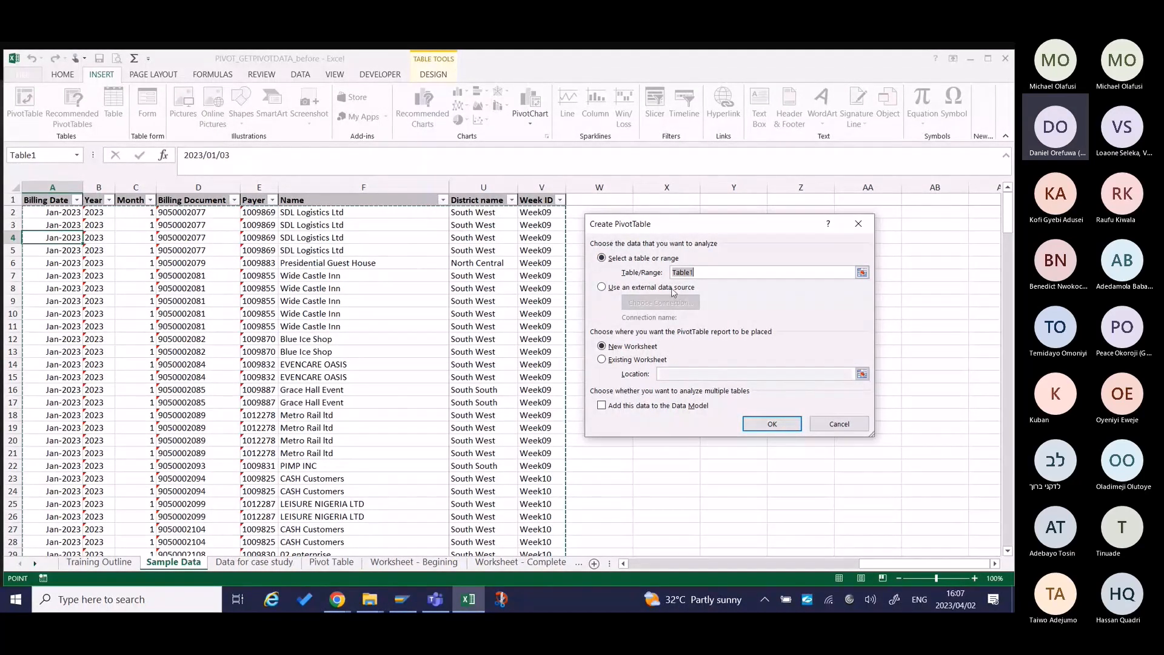
{"action": "left_click", "coordinate": [712, 271]}
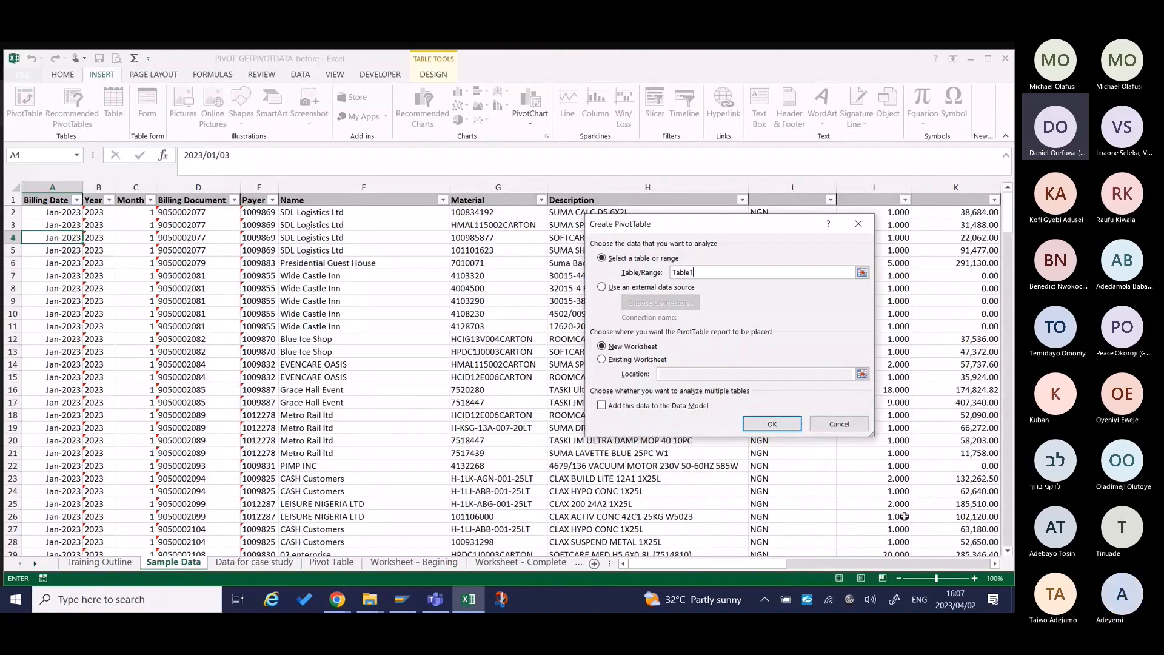
{"action": "scroll", "coordinate": [904, 516], "scroll_direction": "down", "scroll_amount": 20}
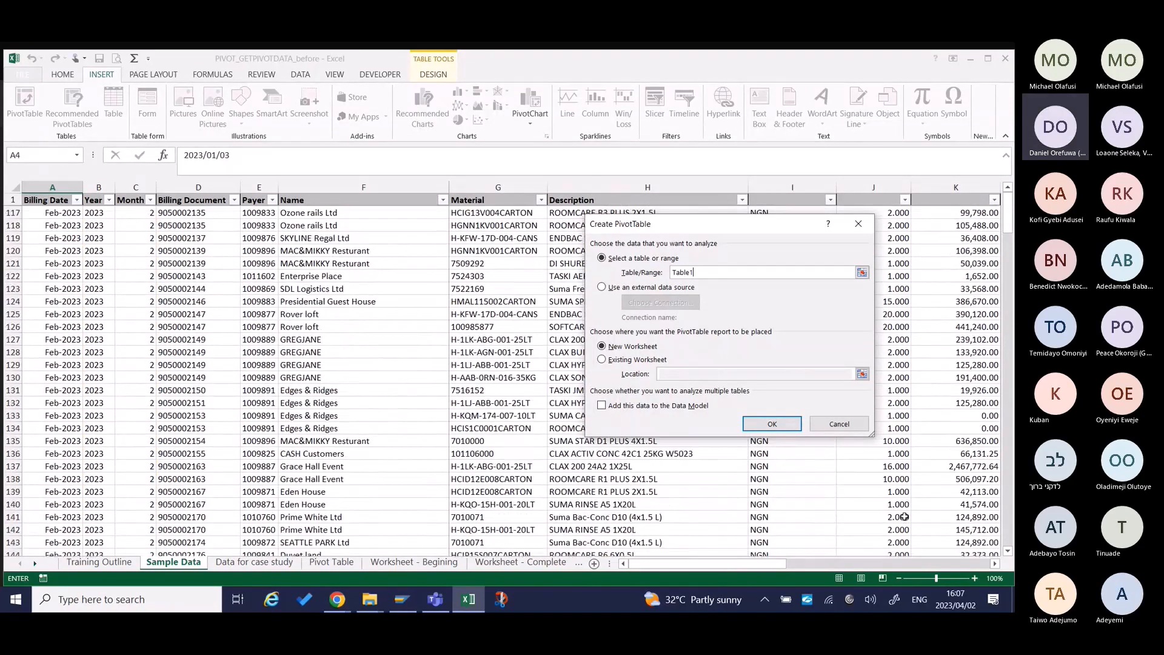
{"action": "scroll", "coordinate": [904, 516], "scroll_direction": "down", "scroll_amount": 20}
{"action": "scroll", "coordinate": [904, 516], "scroll_direction": "right", "scroll_amount": 5}
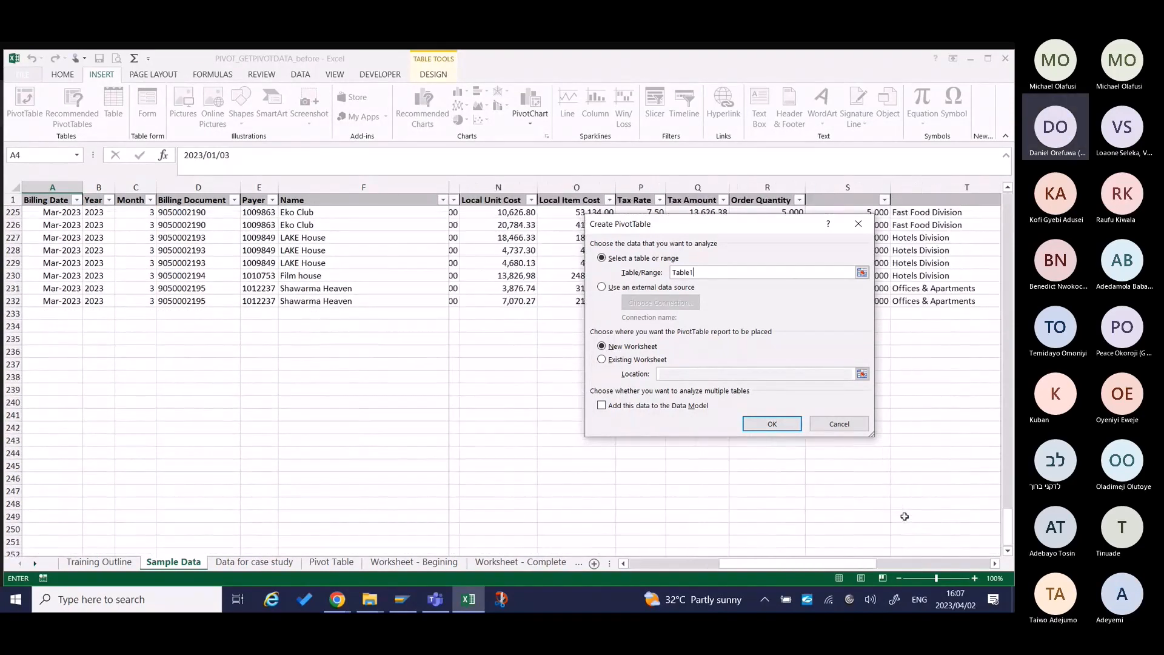
{"action": "scroll", "coordinate": [904, 515], "scroll_direction": "right", "scroll_amount": 2}
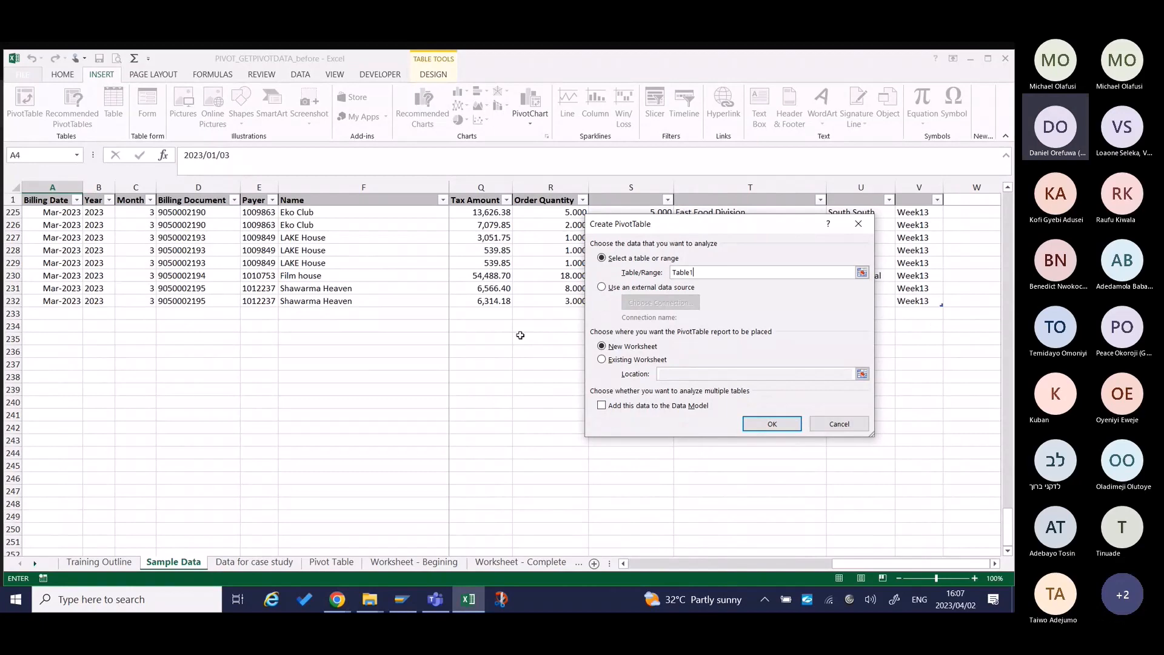
{"action": "scroll", "coordinate": [520, 335], "scroll_direction": "up", "scroll_amount": 20}
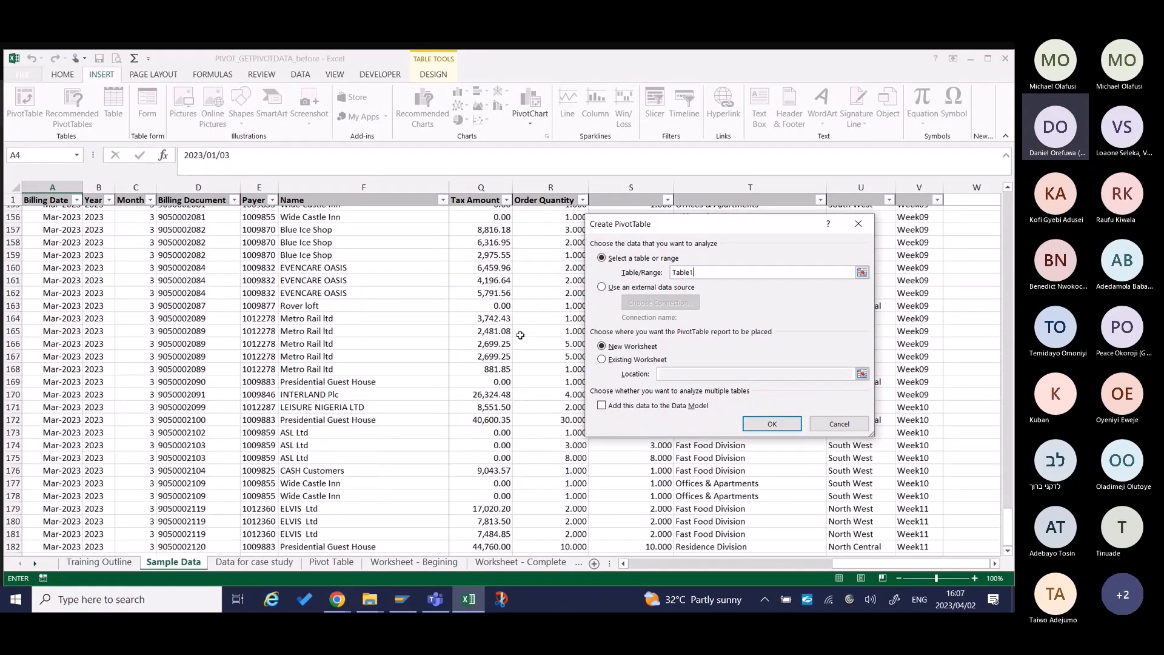
{"action": "scroll", "coordinate": [520, 336], "scroll_direction": "up", "scroll_amount": 20}
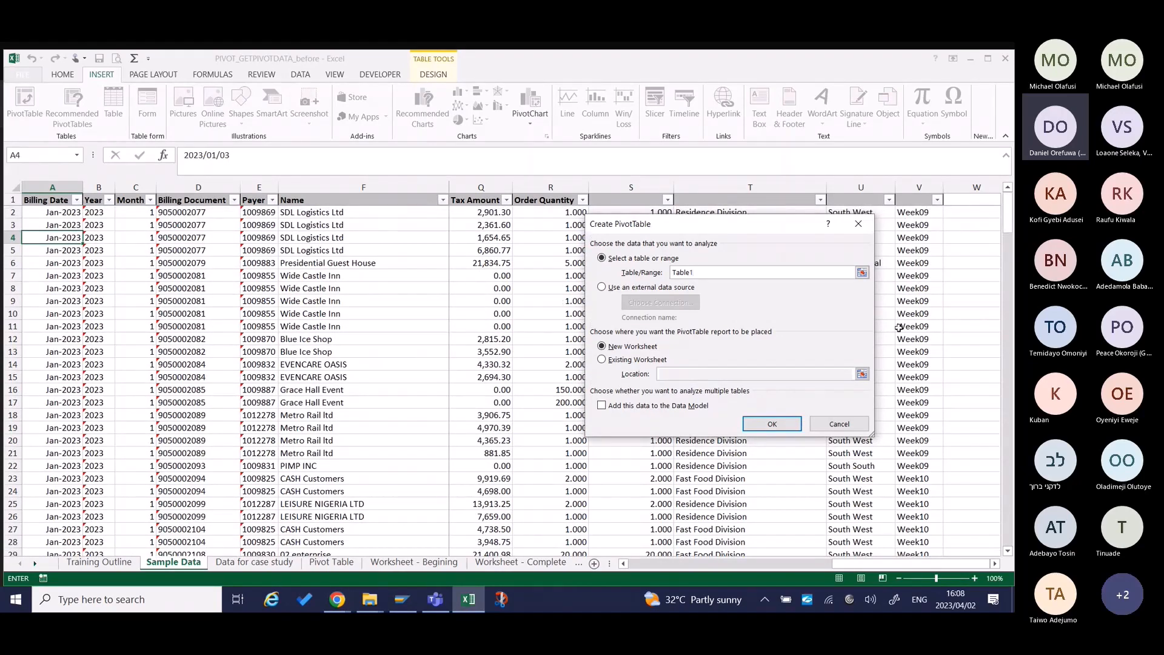
{"action": "scroll", "coordinate": [898, 327], "scroll_direction": "right", "scroll_amount": 3}
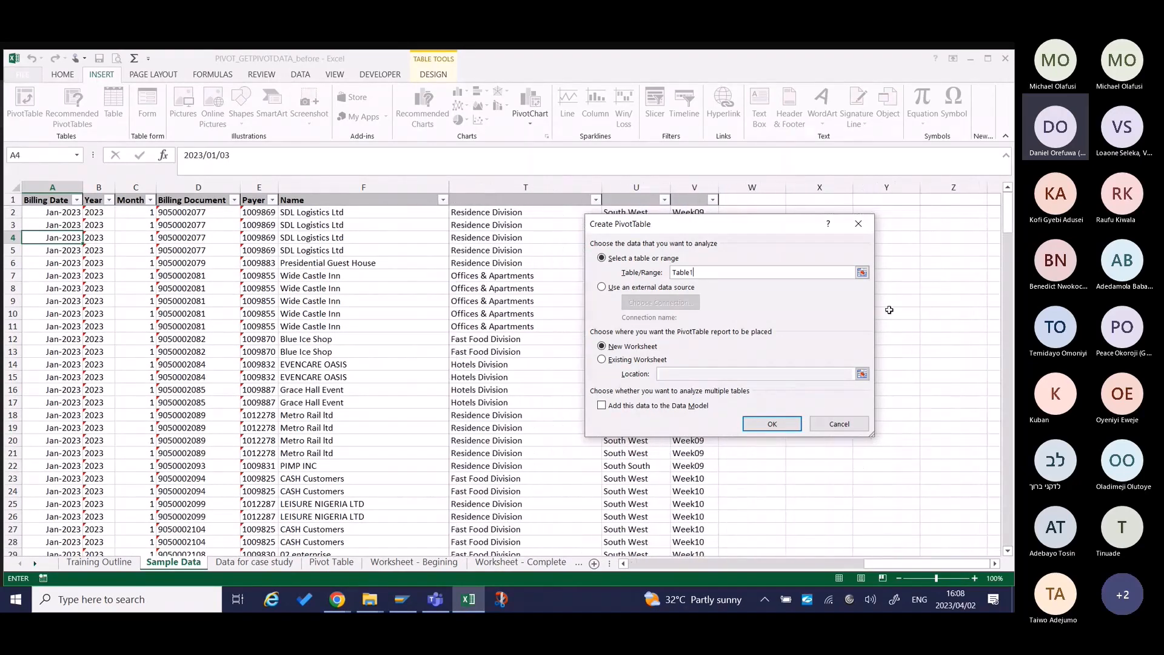
Create the PivotTable on the existing Sample Data worksheet at cell X3.
{"action": "left_click_drag", "start_coordinate": [794, 223], "coordinate": [580, 225]}
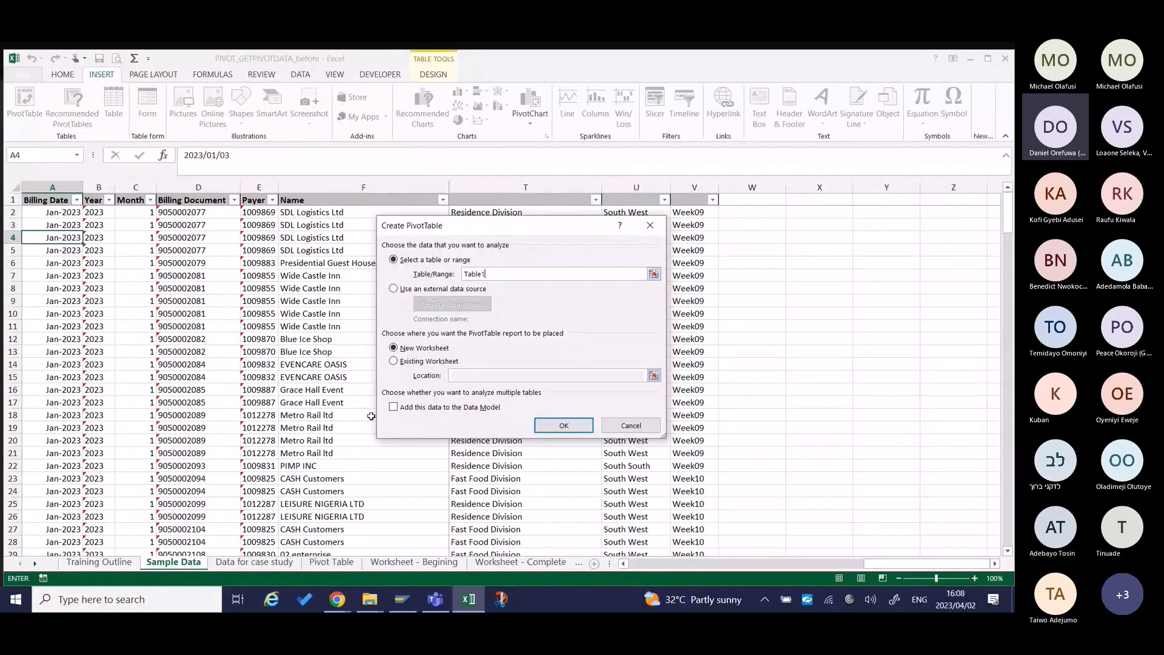
{"action": "left_click", "coordinate": [394, 361]}
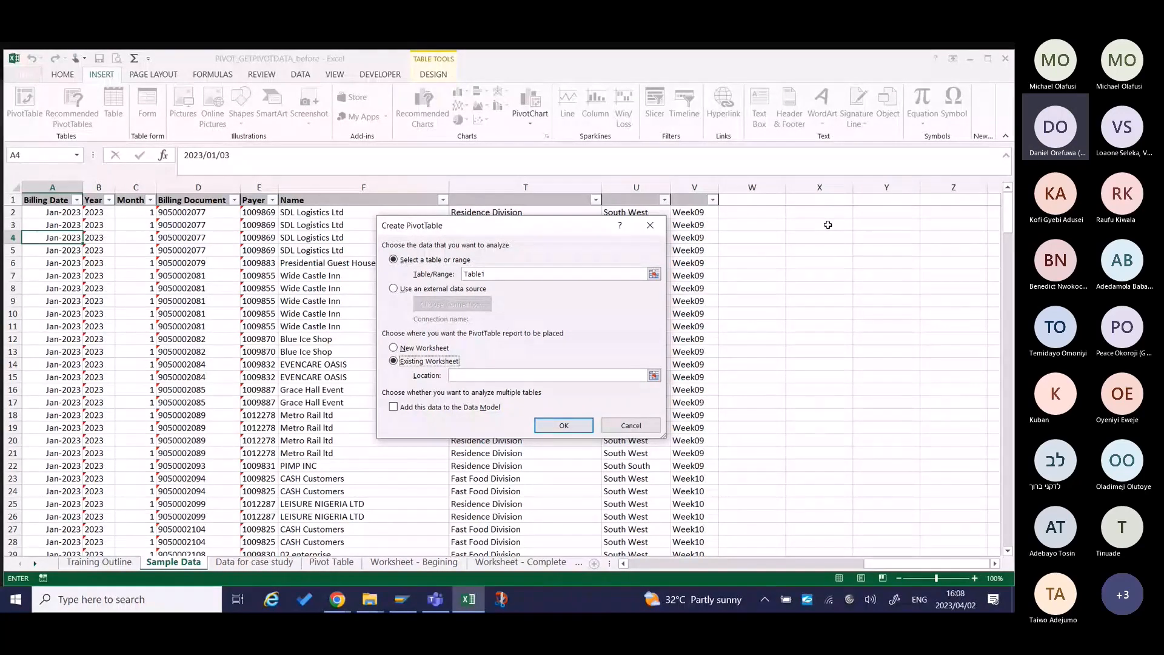
{"action": "left_click", "coordinate": [826, 225]}
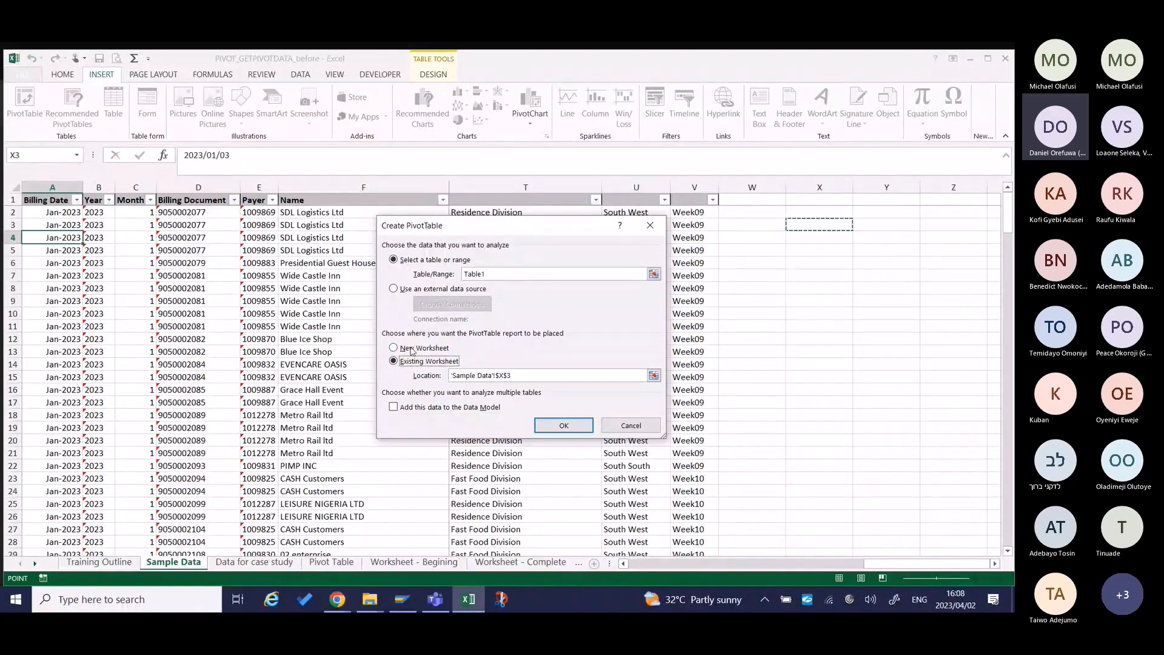
{"action": "left_click", "coordinate": [563, 425]}
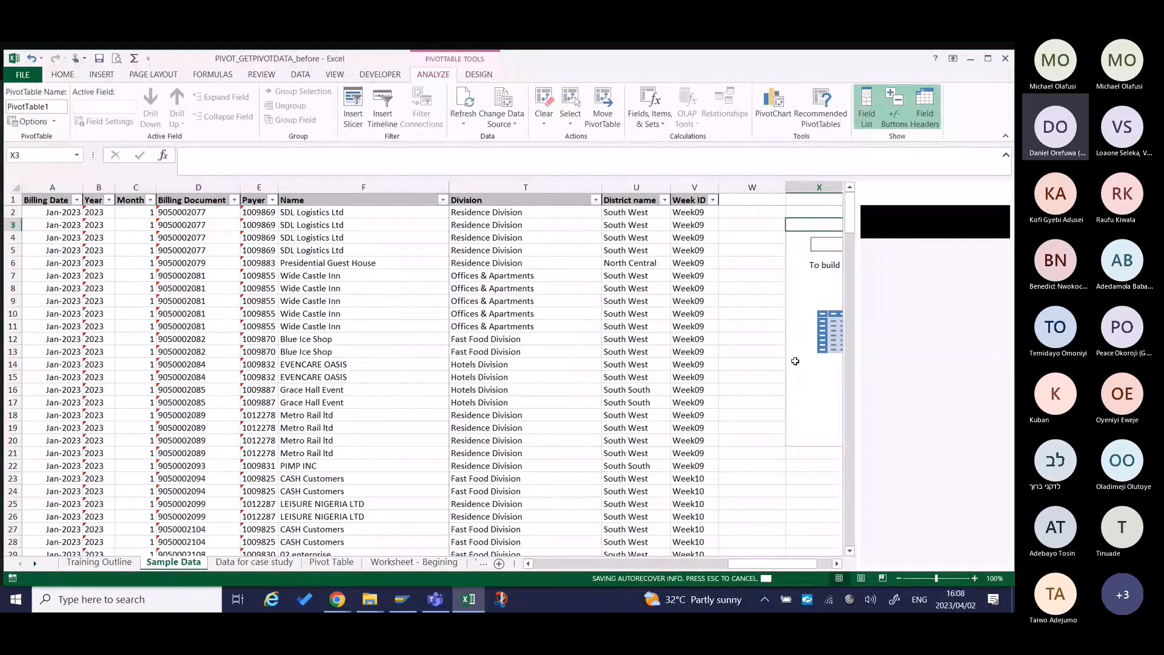
Compare selecting cells inside and outside the empty PivotTable, and examine the list of available fields.
{"action": "left_click", "coordinate": [756, 284]}
{"action": "key", "text": "Right"}
{"action": "key", "text": "Right"}
{"action": "key", "text": "Right"}
{"action": "key", "text": "Right"}
{"action": "key", "text": "Right"}
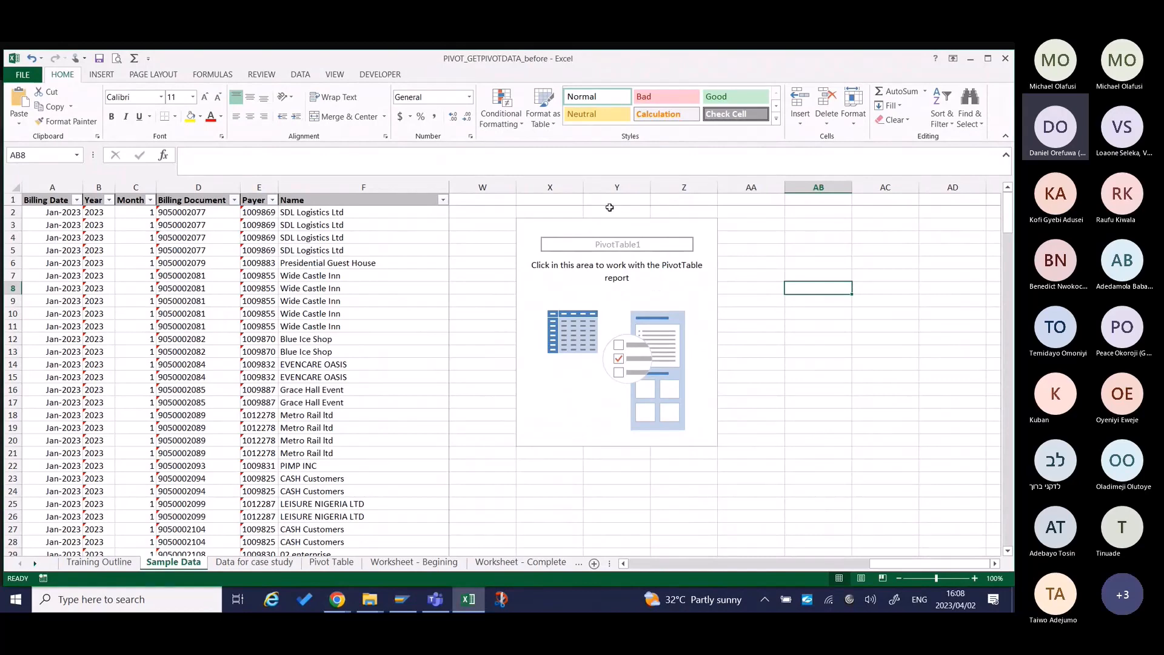
{"action": "left_click", "coordinate": [589, 245]}
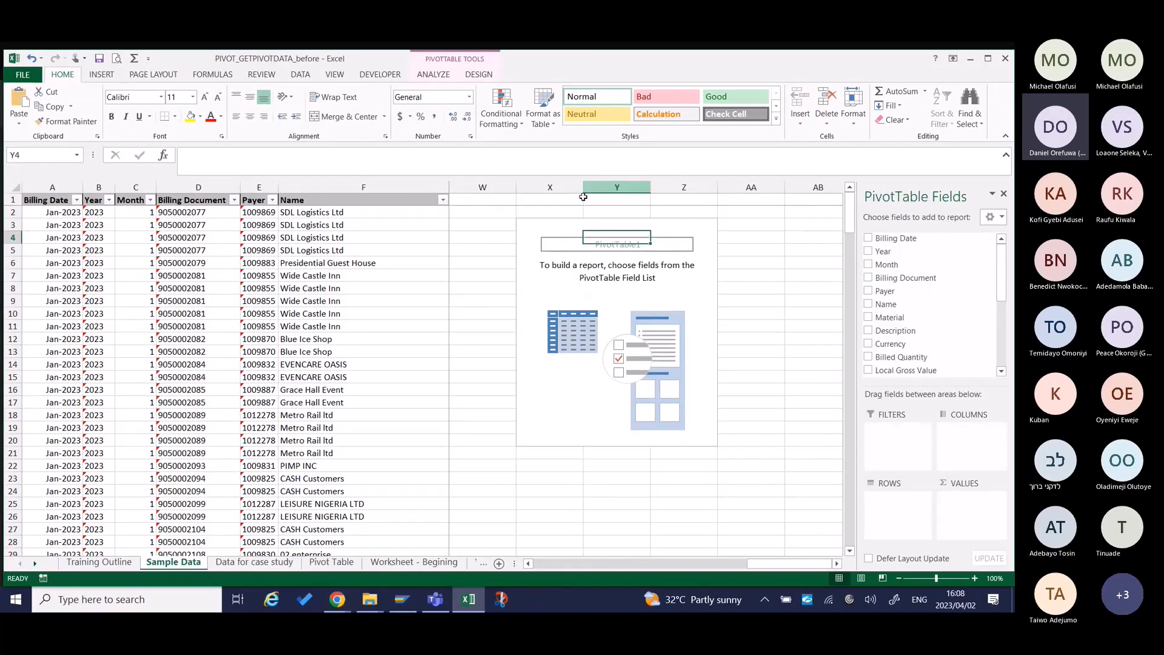
{"action": "left_click", "coordinate": [566, 240]}
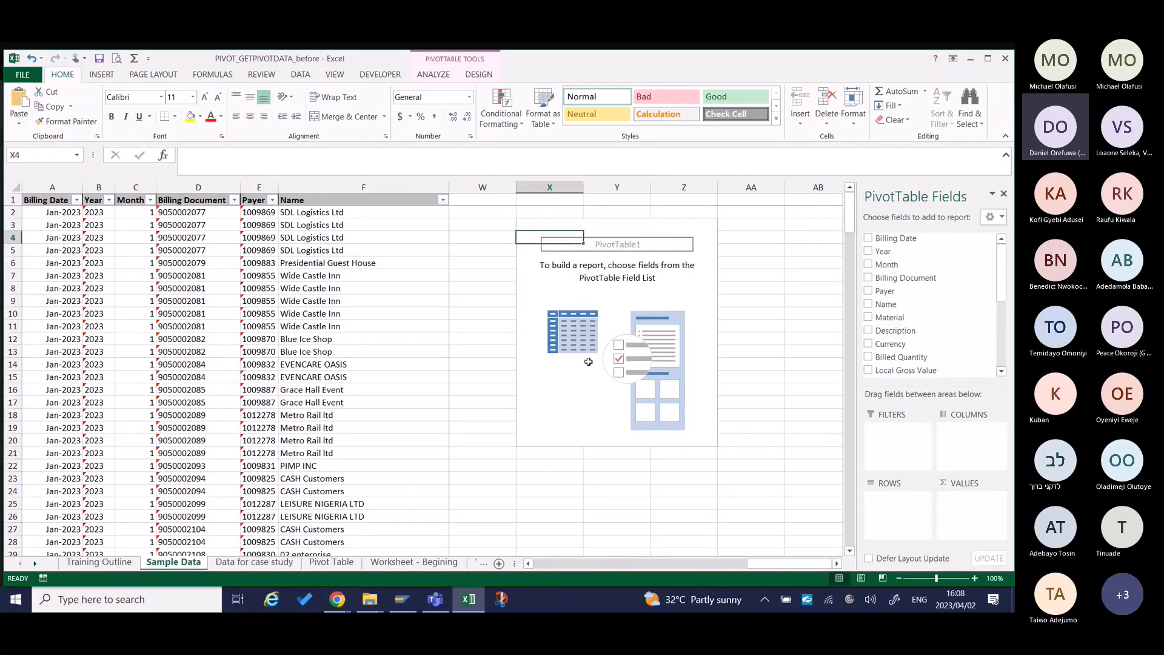
{"action": "left_click", "coordinate": [590, 363]}
{"action": "left_click", "coordinate": [684, 352]}
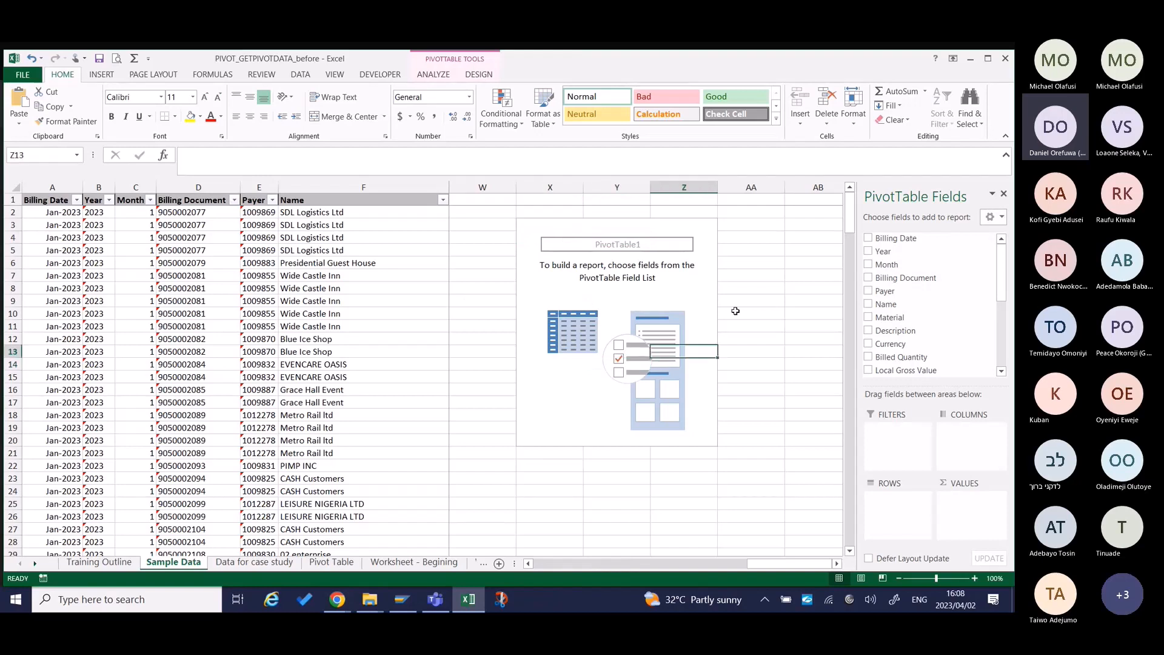
{"action": "left_click", "coordinate": [819, 314]}
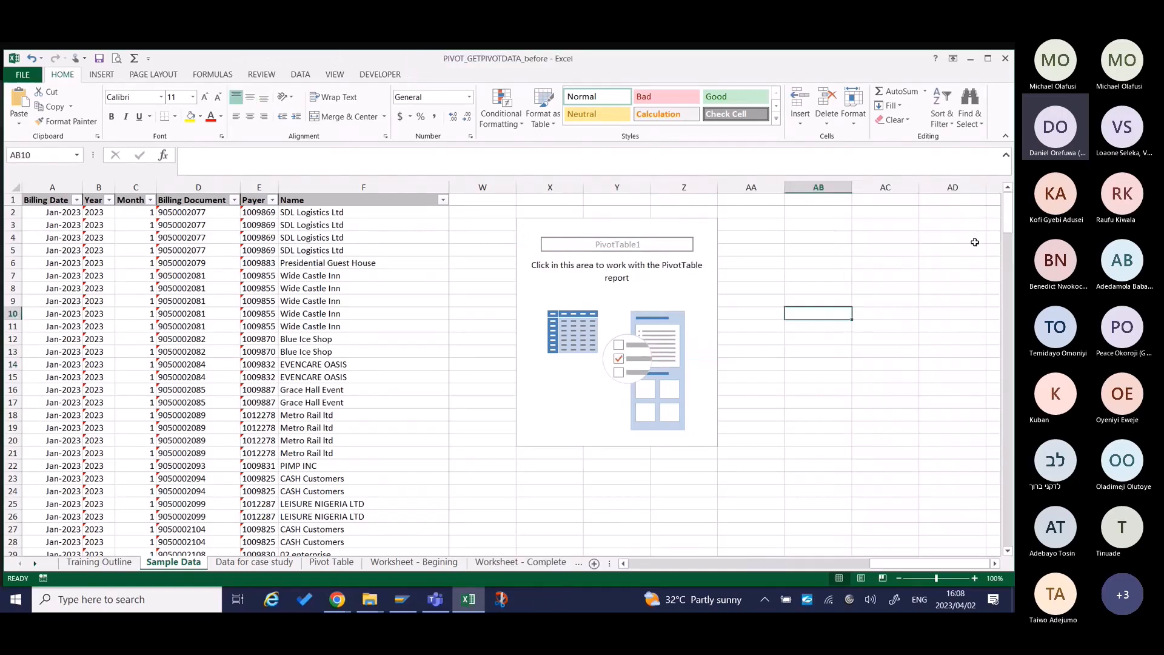
{"action": "left_click", "coordinate": [953, 237]}
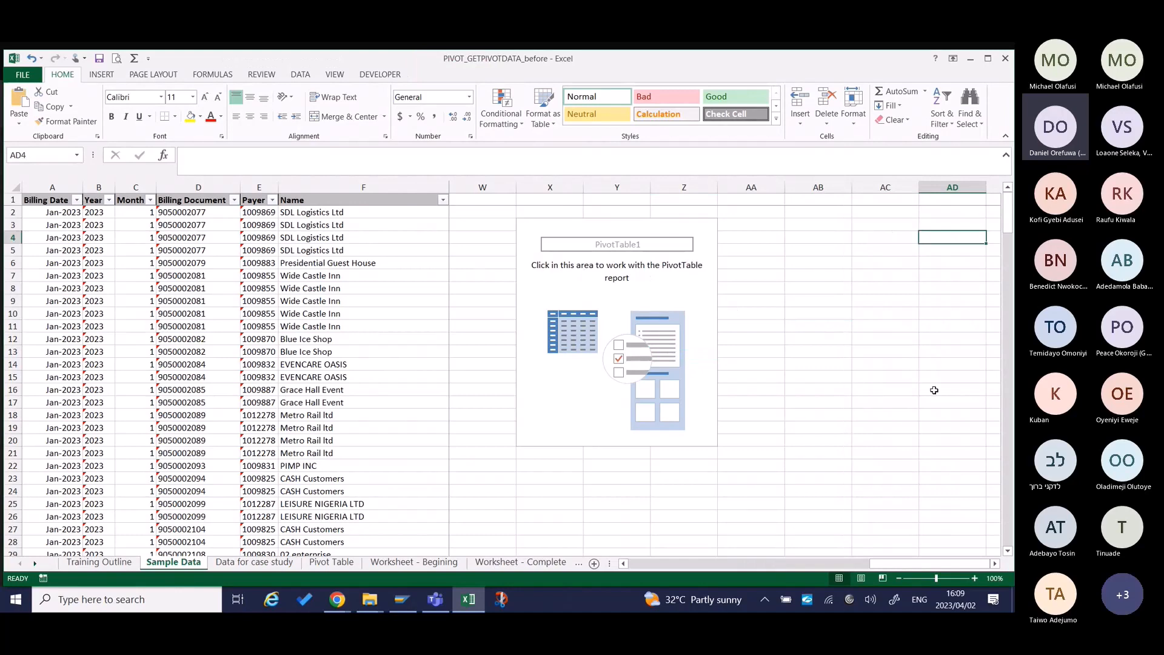
{"action": "left_click", "coordinate": [563, 268]}
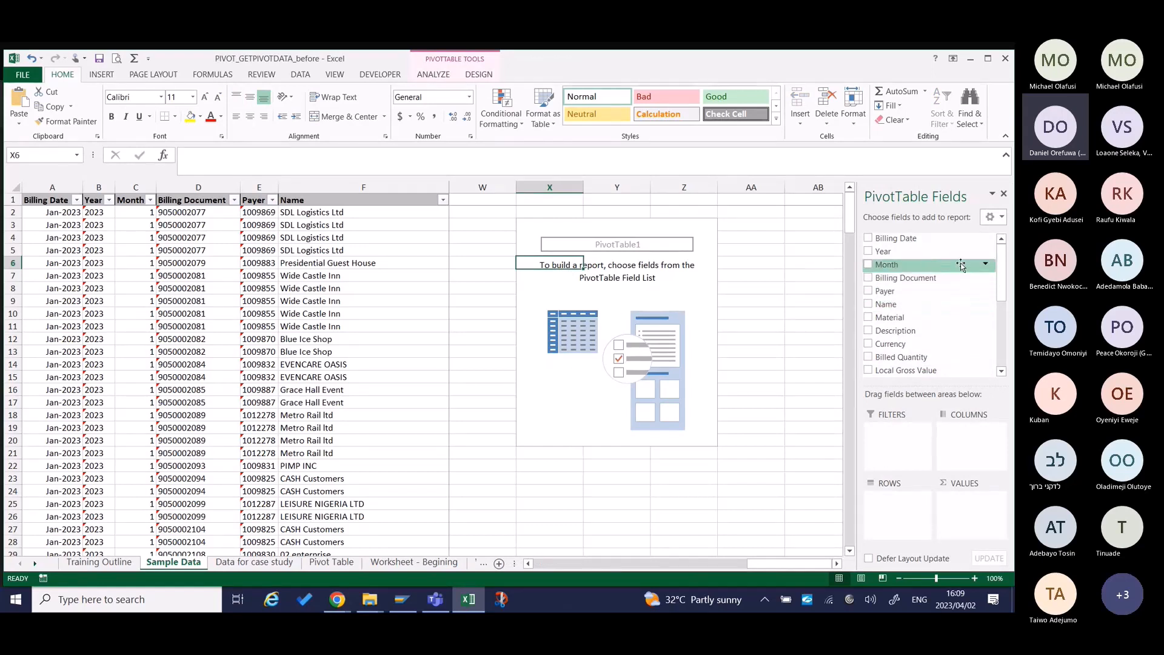
{"action": "mouse_move", "coordinate": [1001, 265]}
{"action": "left_mouse_down"}
{"action": "mouse_move", "coordinate": [1001, 371]}
{"action": "mouse_move", "coordinate": [1002, 252]}
{"action": "left_mouse_up"}
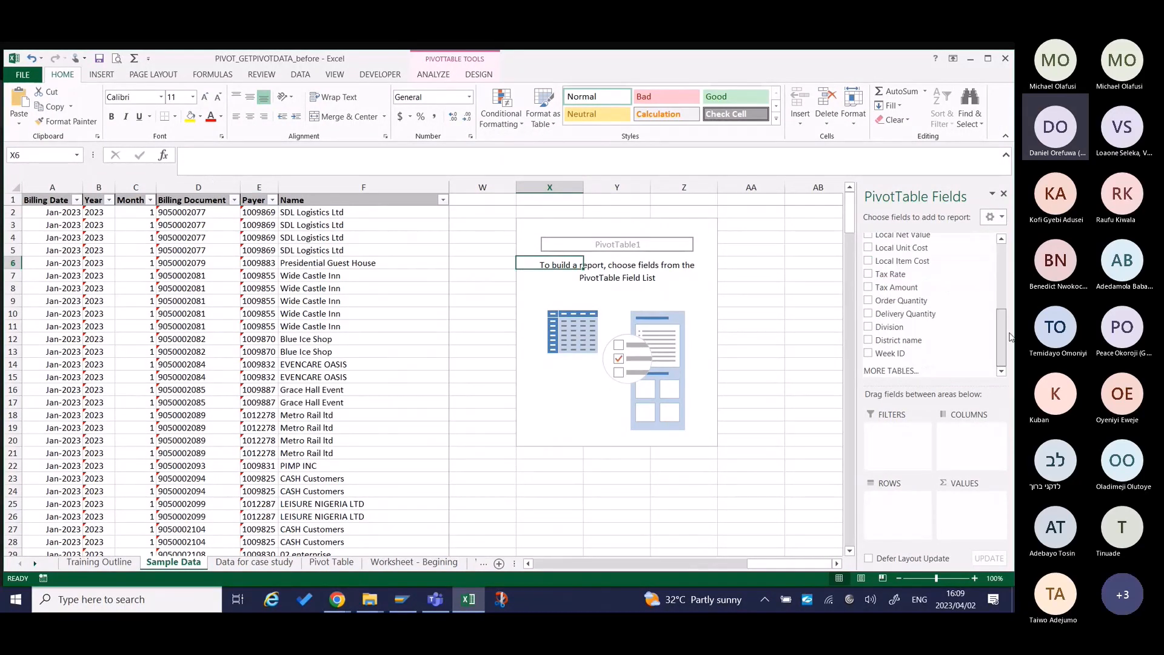
Arrange the PivotTable Fields pane with the fields section and areas section side by side.
{"action": "left_click", "coordinate": [996, 217]}
{"action": "left_click", "coordinate": [854, 275]}
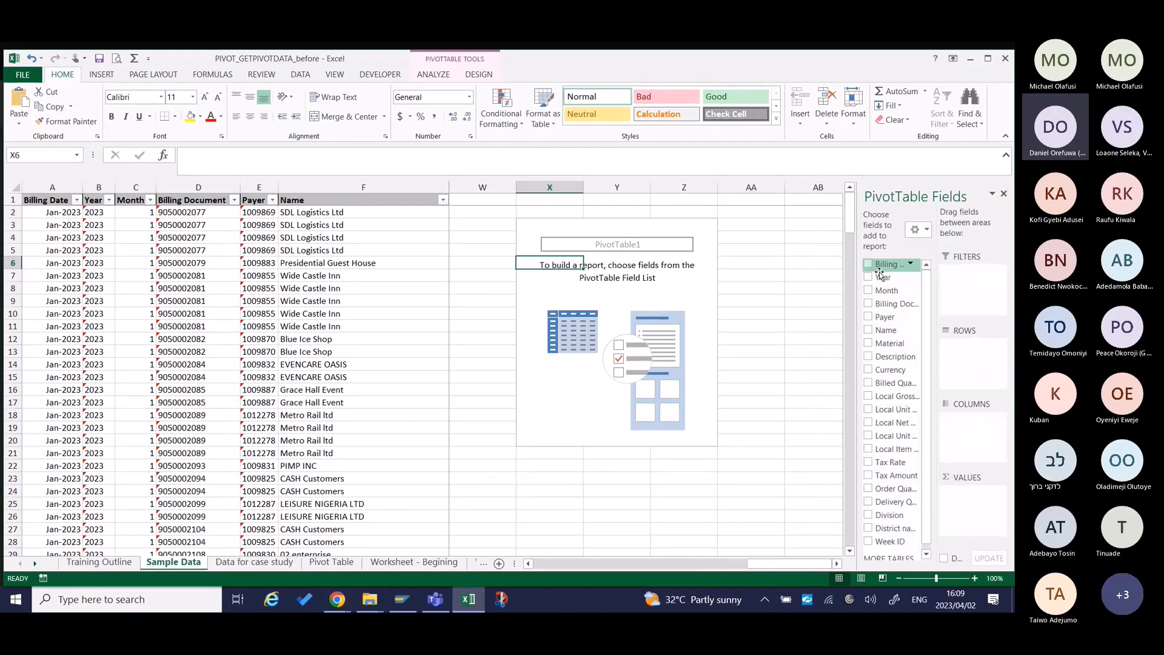
{"action": "scroll", "coordinate": [879, 272], "scroll_direction": "down", "scroll_amount": 1}
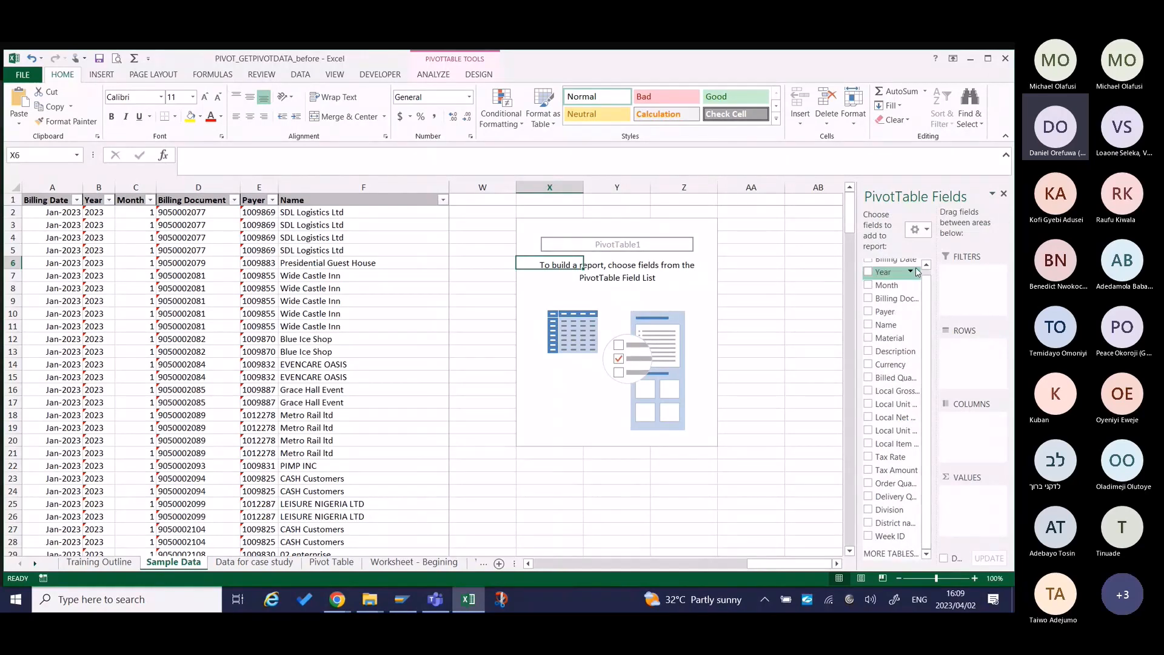
Try the fields-only, areas-only (2 by 2) and stacked layouts of the PivotTable Fields pane, and return to the side-by-side layout.
{"action": "left_click", "coordinate": [927, 238]}
{"action": "left_click", "coordinate": [890, 314]}
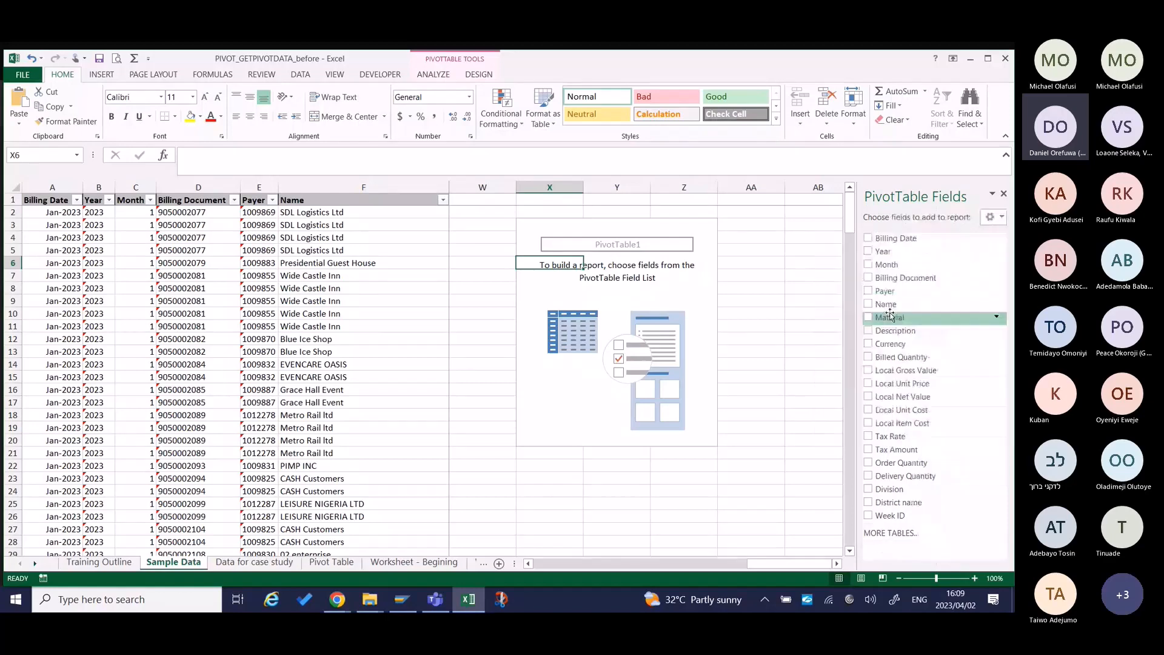
{"action": "left_click", "coordinate": [994, 216]}
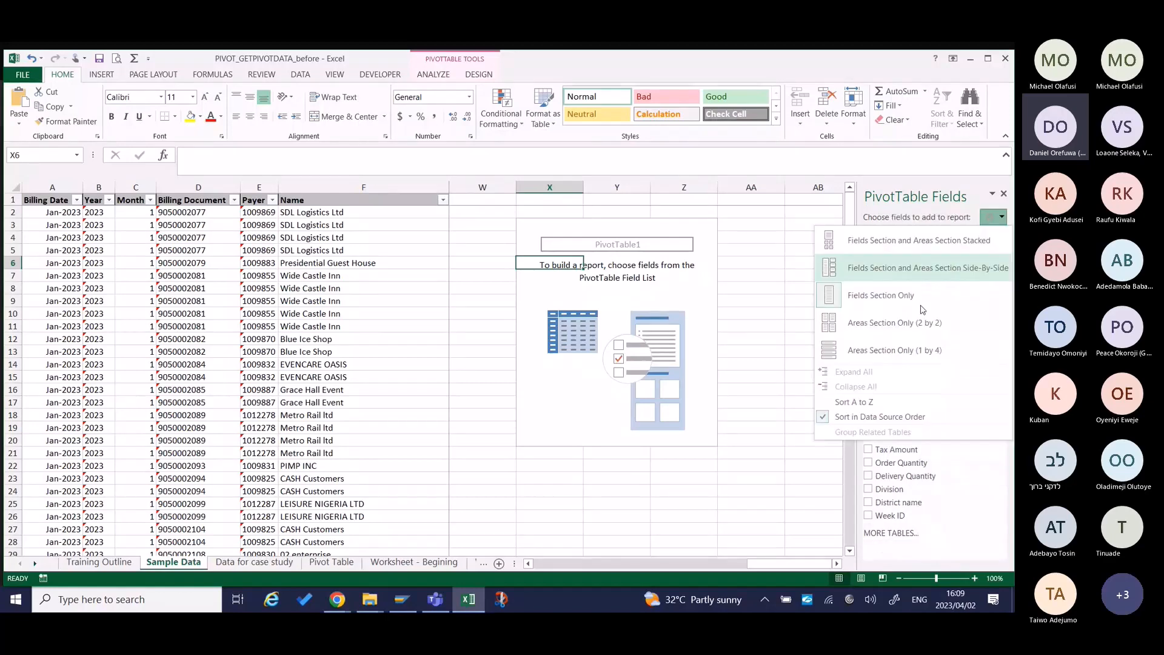
{"action": "left_click", "coordinate": [903, 322]}
{"action": "left_click", "coordinate": [992, 217]}
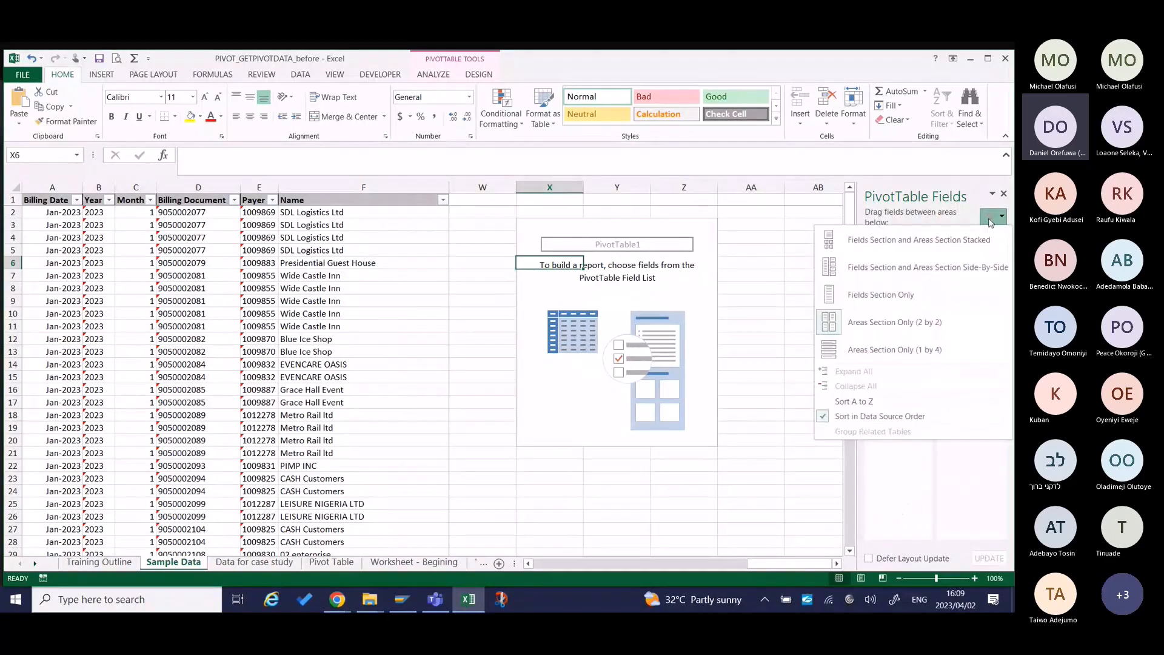
{"action": "left_click", "coordinate": [919, 239]}
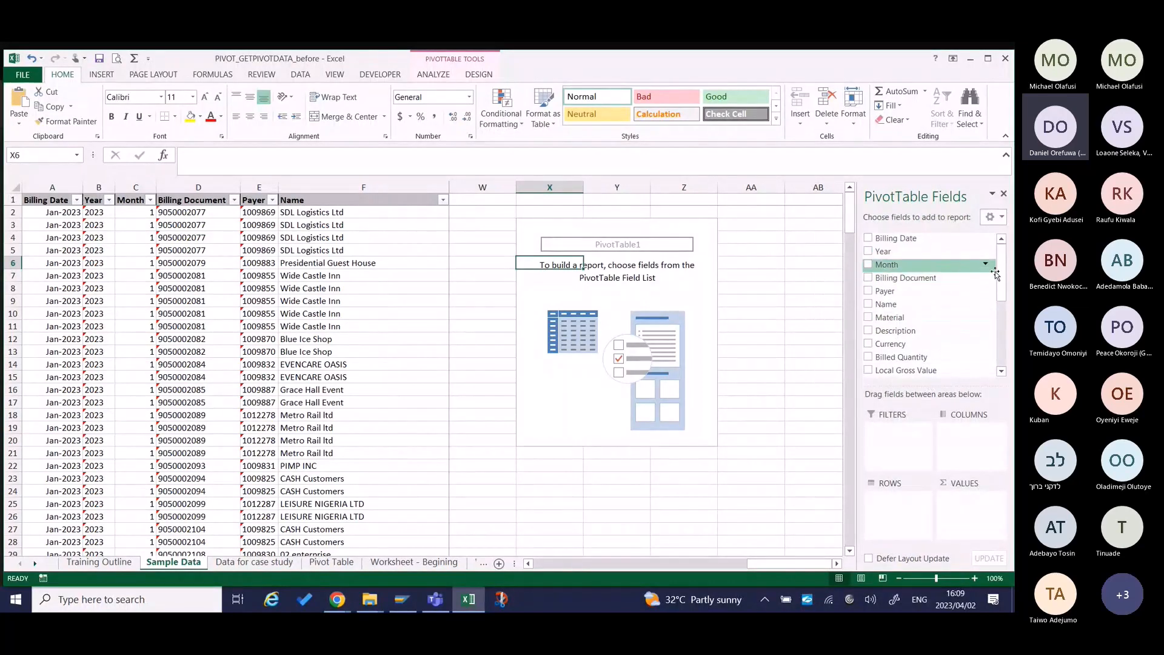
{"action": "left_click", "coordinate": [999, 218]}
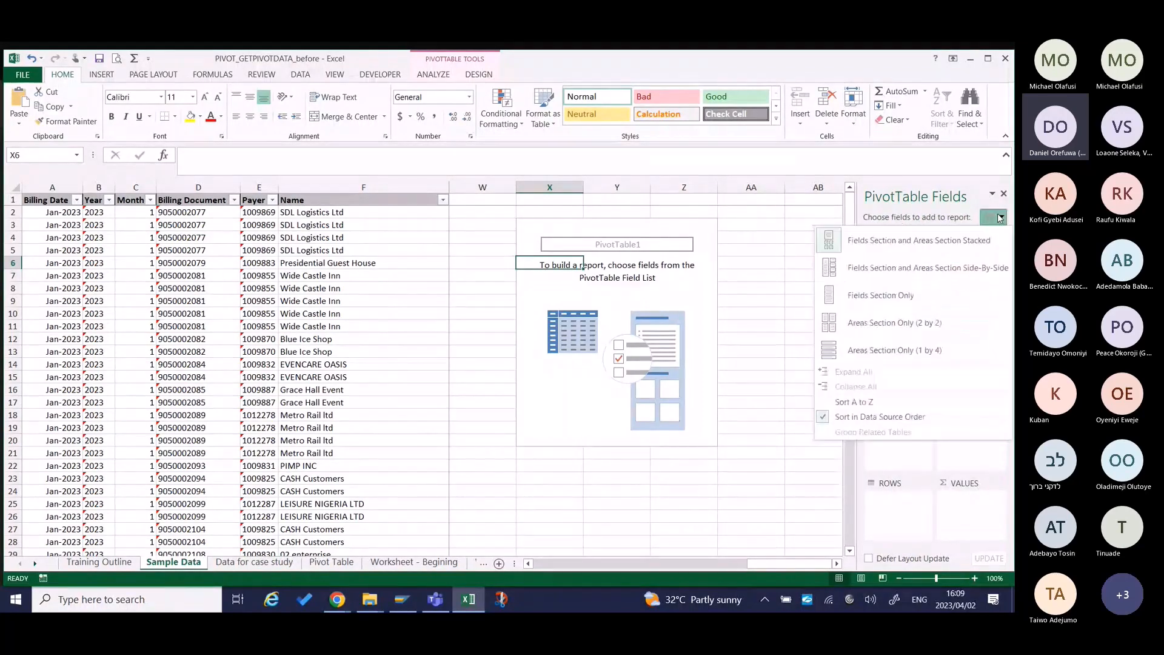
{"action": "left_click", "coordinate": [876, 277]}
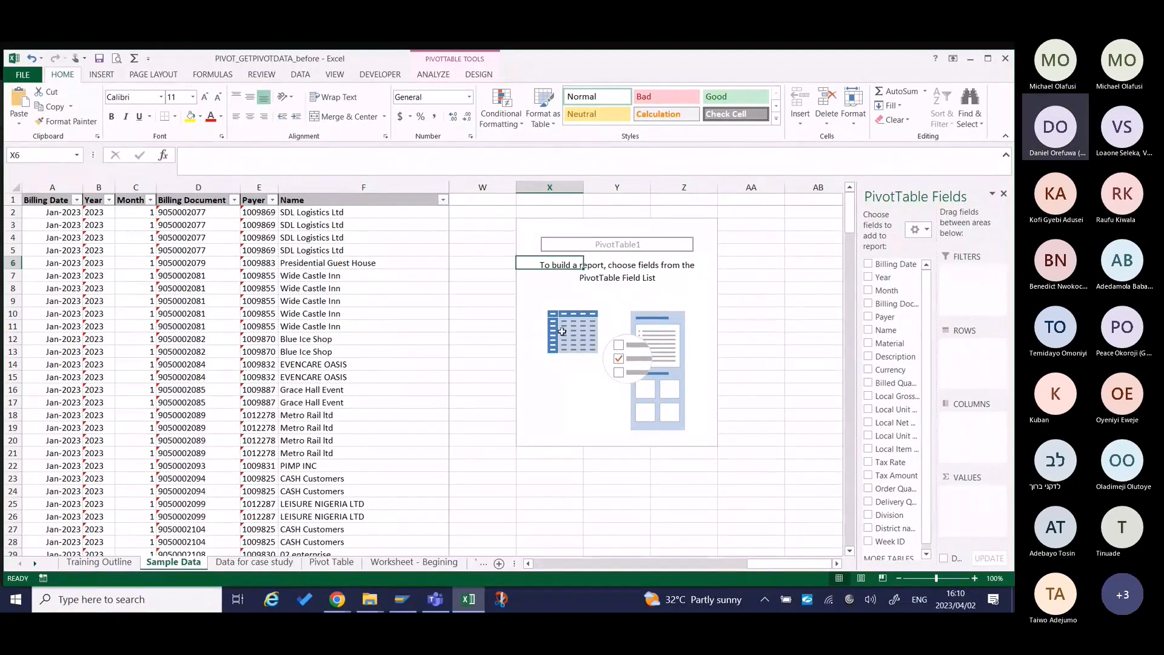
Examine the source table's descriptive columns along the first record, from Billing Date through Currency.
{"action": "left_click", "coordinate": [408, 317]}
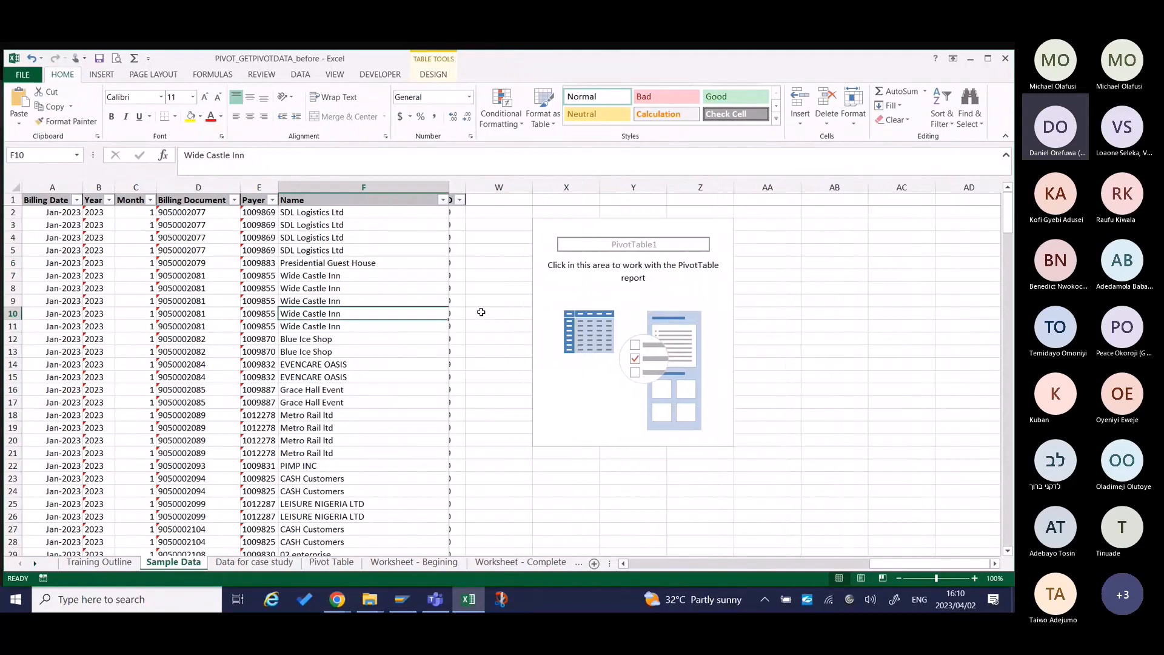
{"action": "scroll", "coordinate": [481, 312], "scroll_direction": "left", "scroll_amount": 3}
{"action": "scroll", "coordinate": [480, 312], "scroll_direction": "left", "scroll_amount": 3}
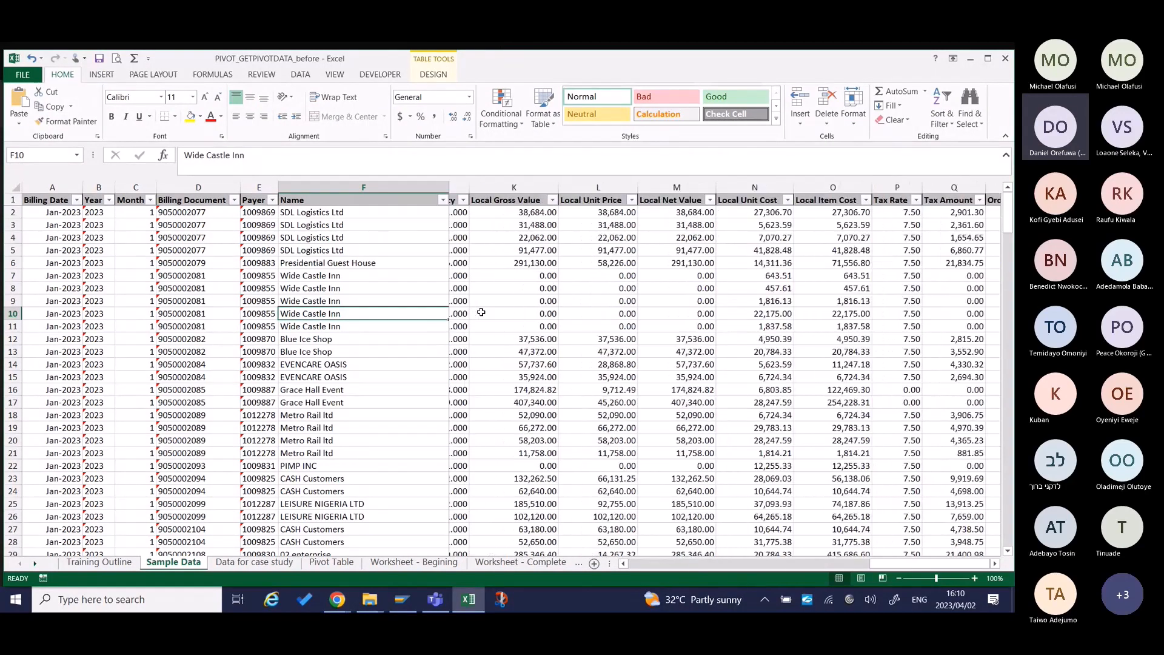
{"action": "left_click", "coordinate": [581, 291]}
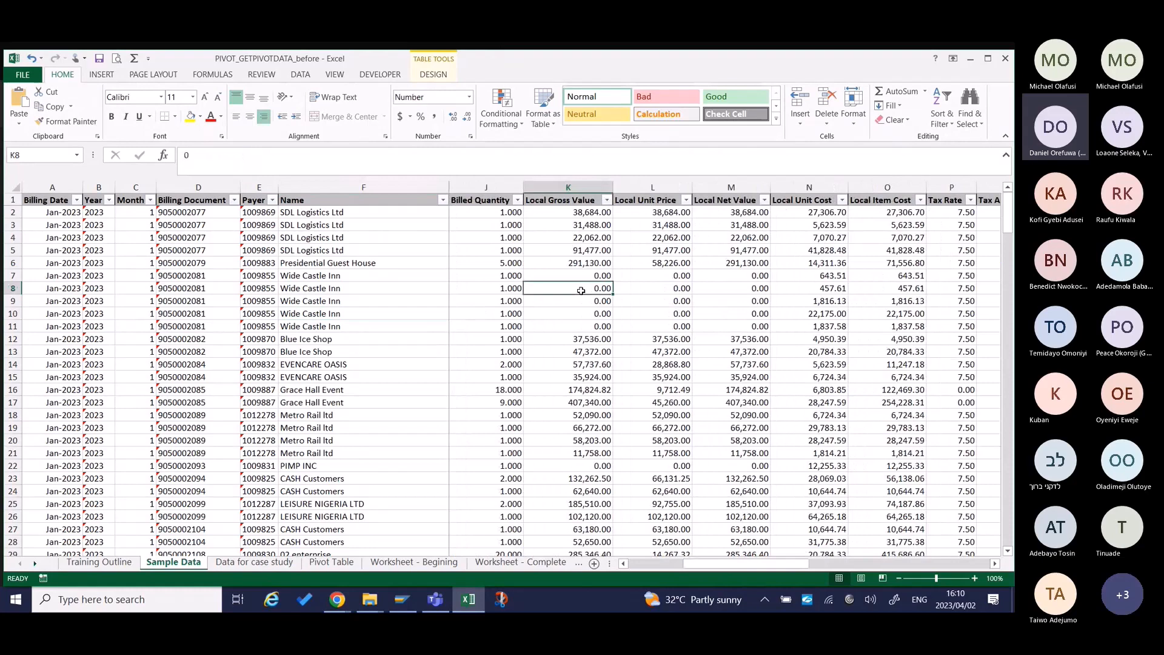
{"action": "key", "text": "ctrl+Left"}
{"action": "key", "text": "ctrl+Up"}
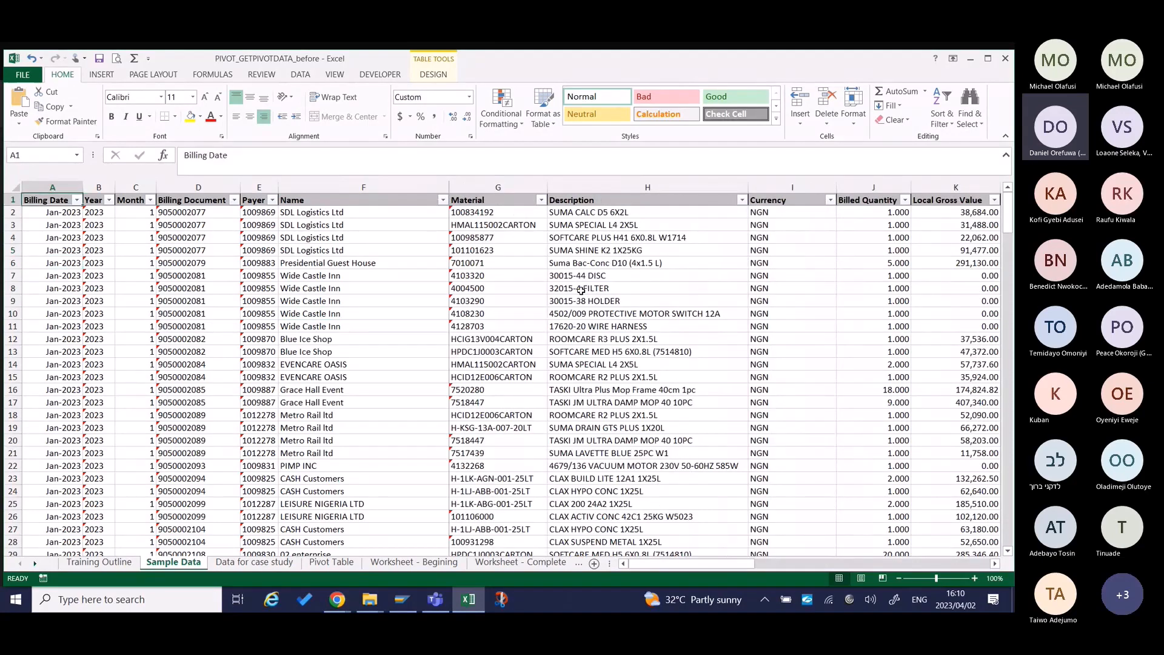
{"action": "key", "text": "Down"}
{"action": "key", "text": "Right"}
{"action": "key", "text": "Right"}
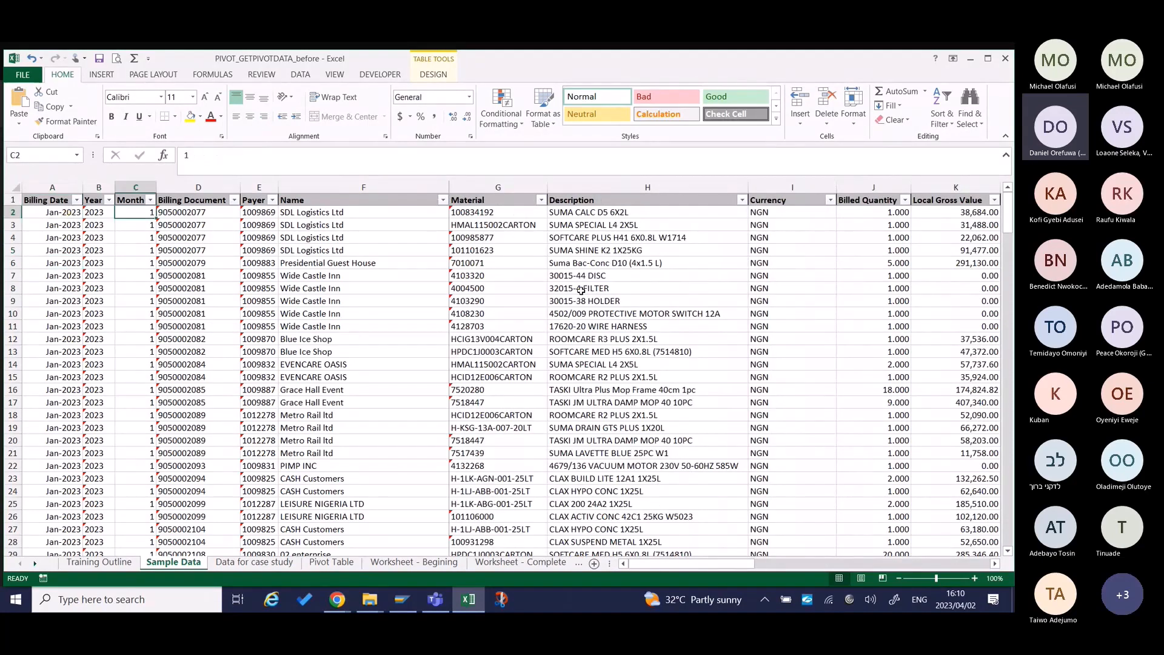
{"action": "key", "text": "Right"}
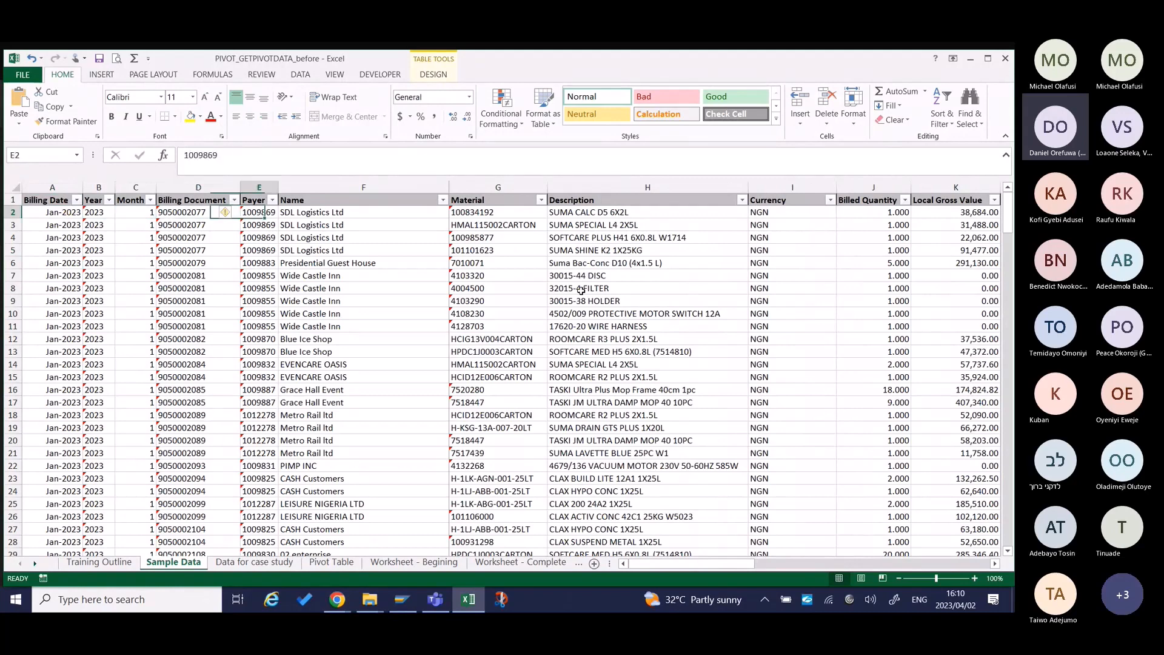
{"action": "key", "text": "Right"}
{"action": "key", "text": "Right"}
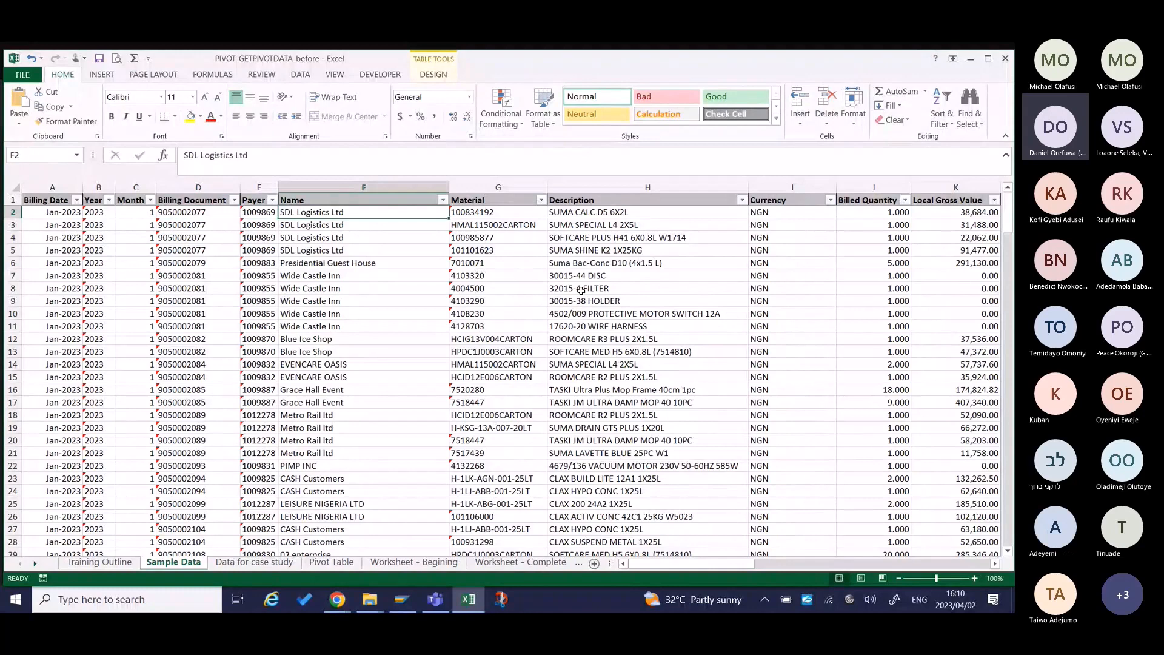
{"action": "key", "text": "Right"}
{"action": "key", "text": "Right"}
{"action": "key", "text": "Left"}
{"action": "key", "text": "Left"}
{"action": "key", "text": "Right"}
{"action": "key", "text": "Right"}
{"action": "key", "text": "Right"}
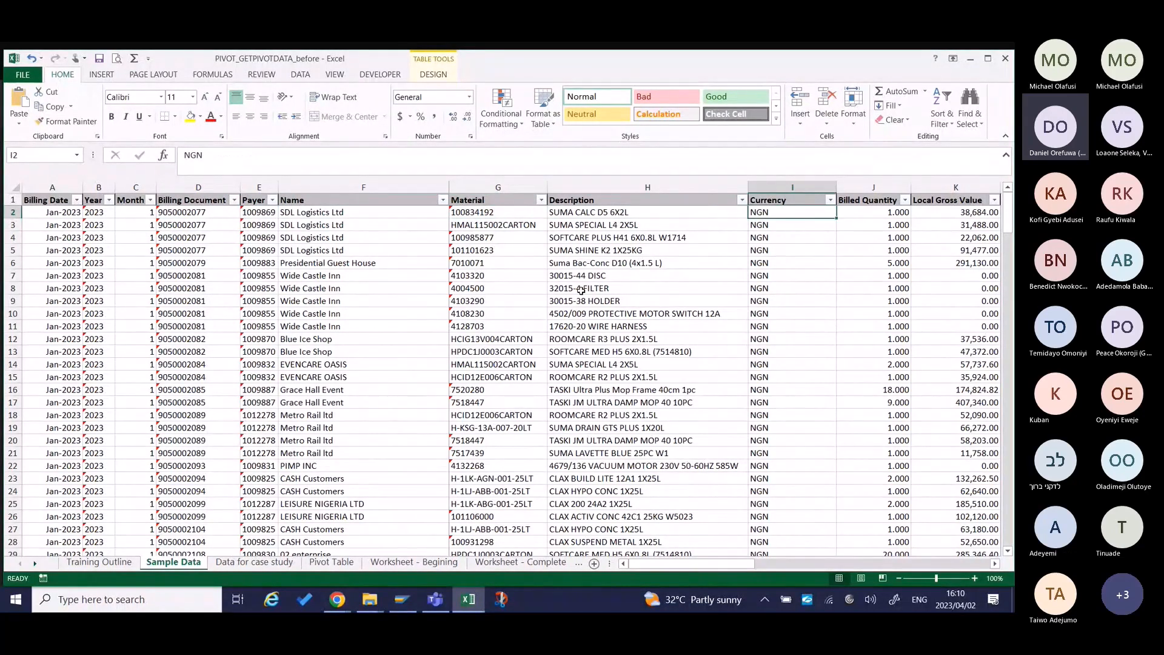
Examine the source table's quantity, price, cost and tax columns from Billed Quantity through Delivery Quantity.
{"action": "key", "text": "Right"}
{"action": "key", "text": "Right"}
{"action": "key", "text": "Right"}
{"action": "key", "text": "Right"}
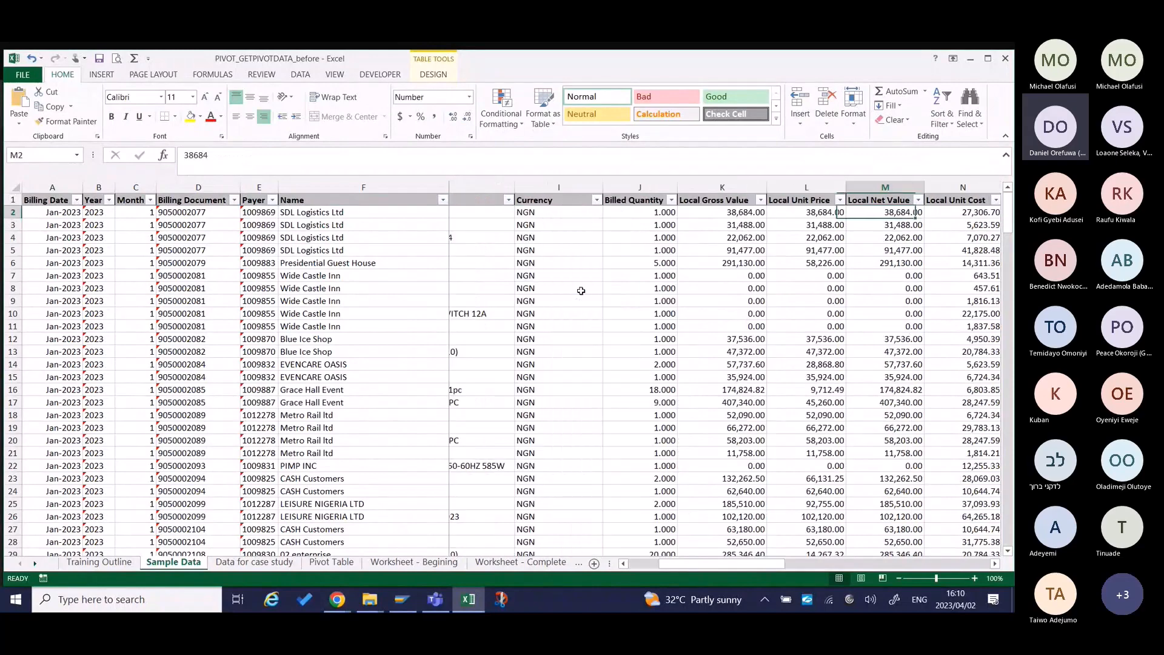
{"action": "key", "text": "Right"}
{"action": "key", "text": "Right"}
{"action": "key", "text": "Right"}
{"action": "key", "text": "Left"}
{"action": "key", "text": "Left"}
{"action": "key", "text": "Left"}
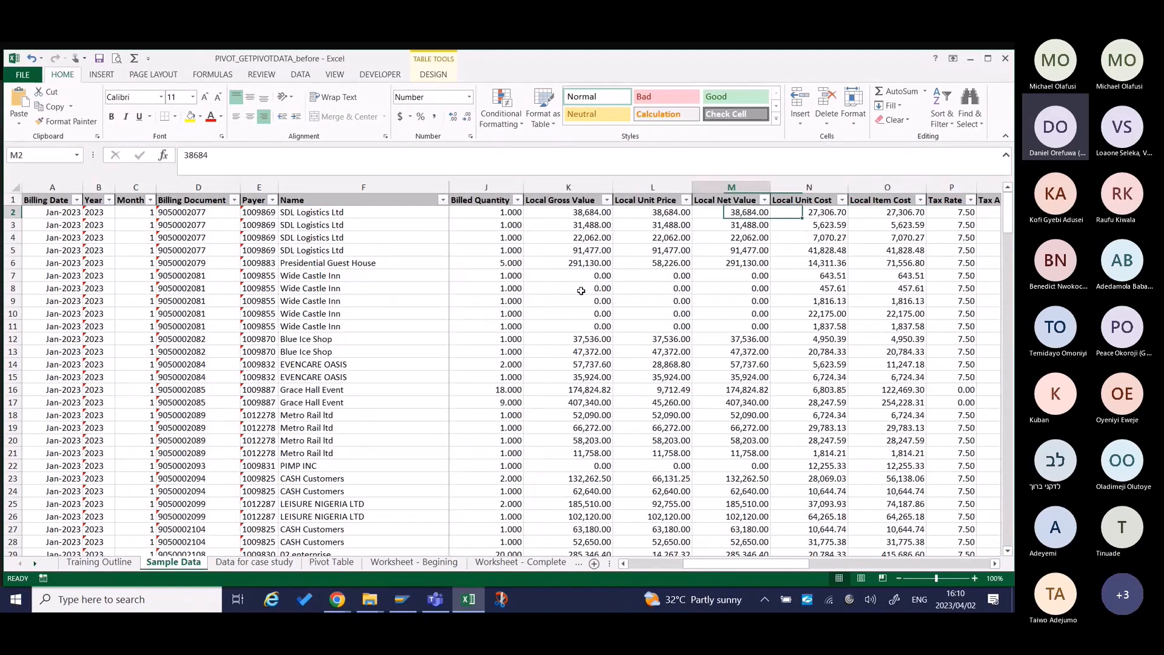
{"action": "key", "text": "Right"}
{"action": "key", "text": "Right"}
{"action": "key", "text": "Right"}
{"action": "key", "text": "Right"}
{"action": "key", "text": "Right"}
{"action": "key", "text": "Right"}
{"action": "key", "text": "Right"}
{"action": "key", "text": "Right"}
{"action": "key", "text": "Right"}
{"action": "key", "text": "Right"}
{"action": "key", "text": "Right"}
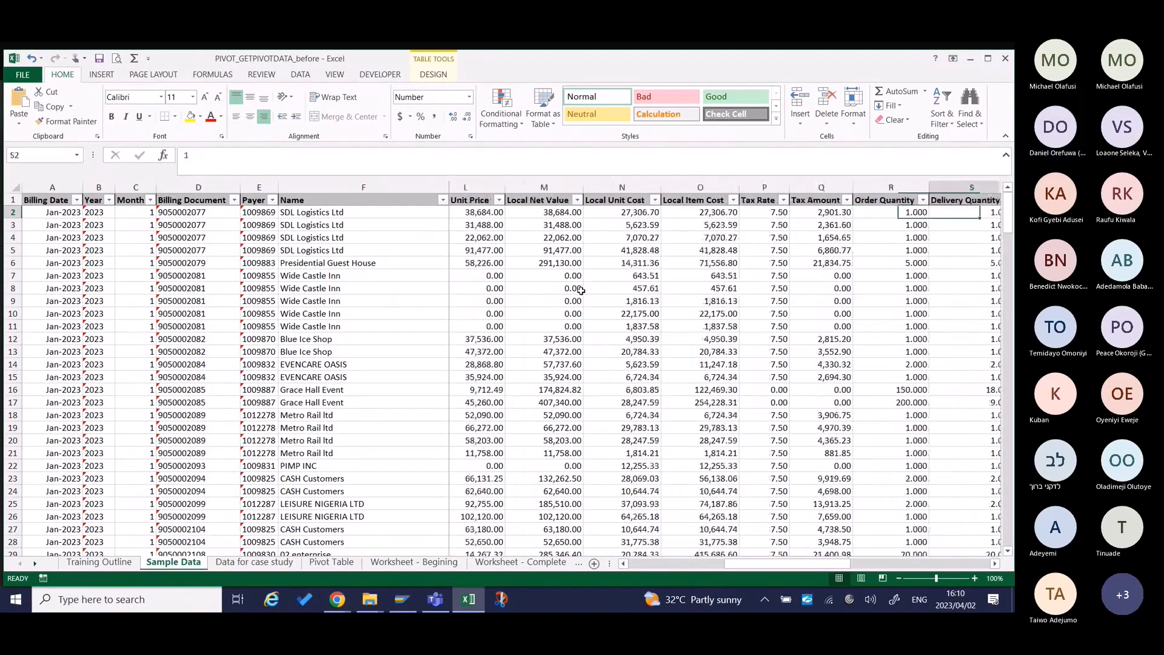
{"action": "key", "text": "Down"}
{"action": "key", "text": "Down"}
{"action": "key", "text": "Down"}
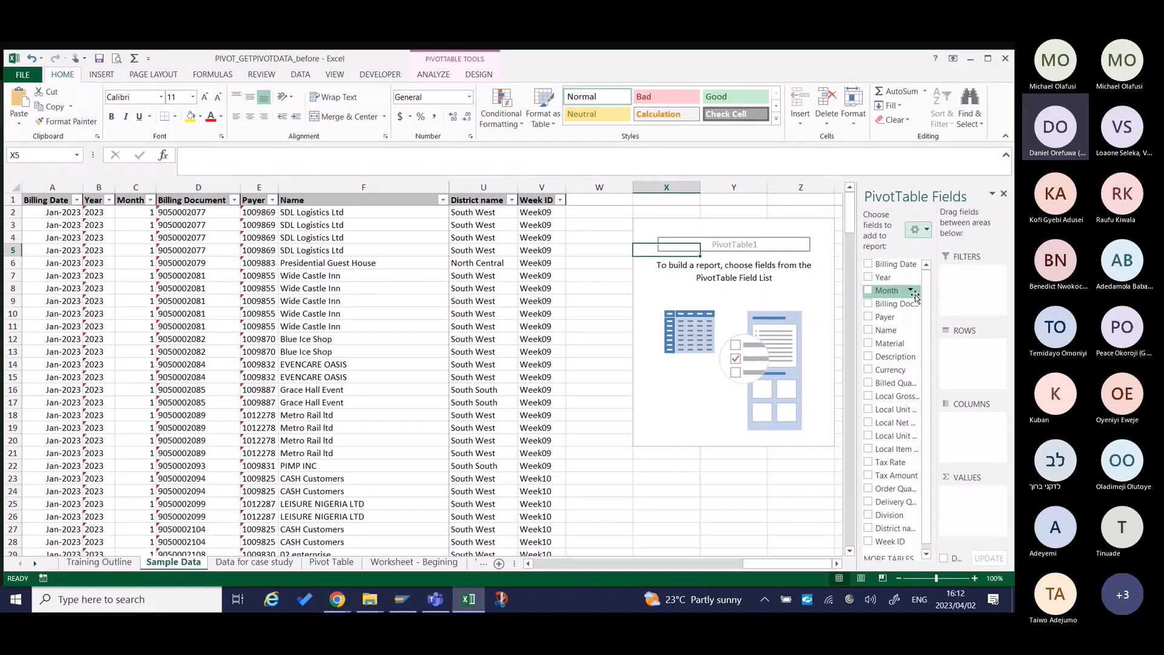
Add Local Gross Value to the PivotTable's values area and Month to its filters area.
{"action": "scroll", "coordinate": [779, 313], "scroll_direction": "right", "scroll_amount": 2}
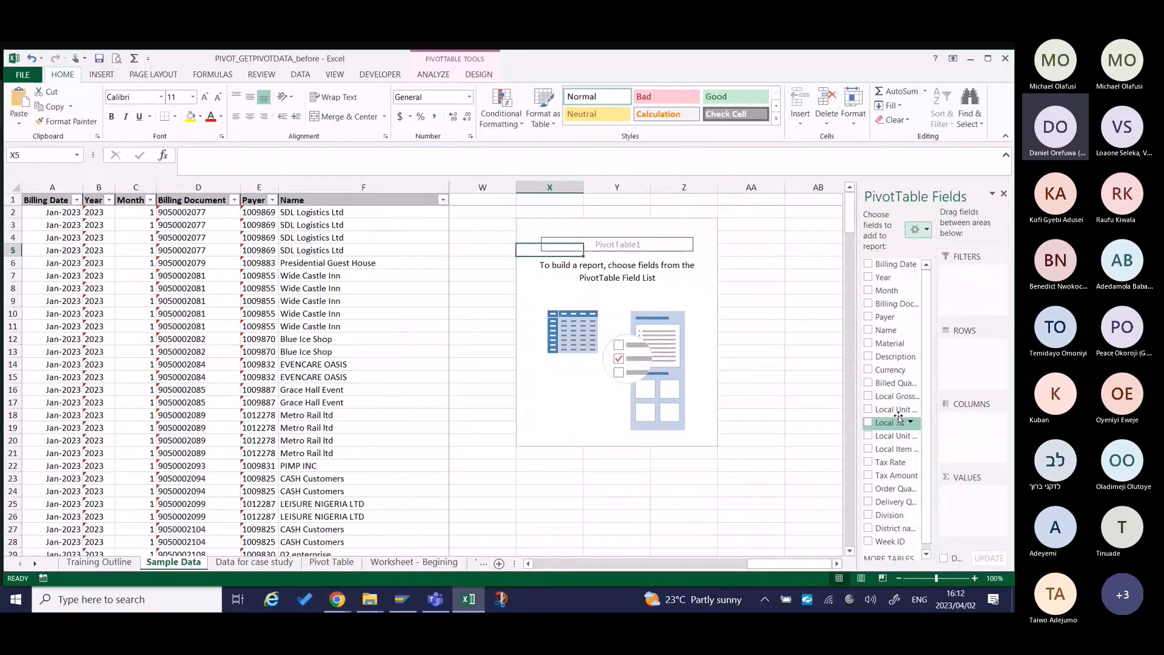
{"action": "left_click_drag", "start_coordinate": [896, 396], "coordinate": [977, 508]}
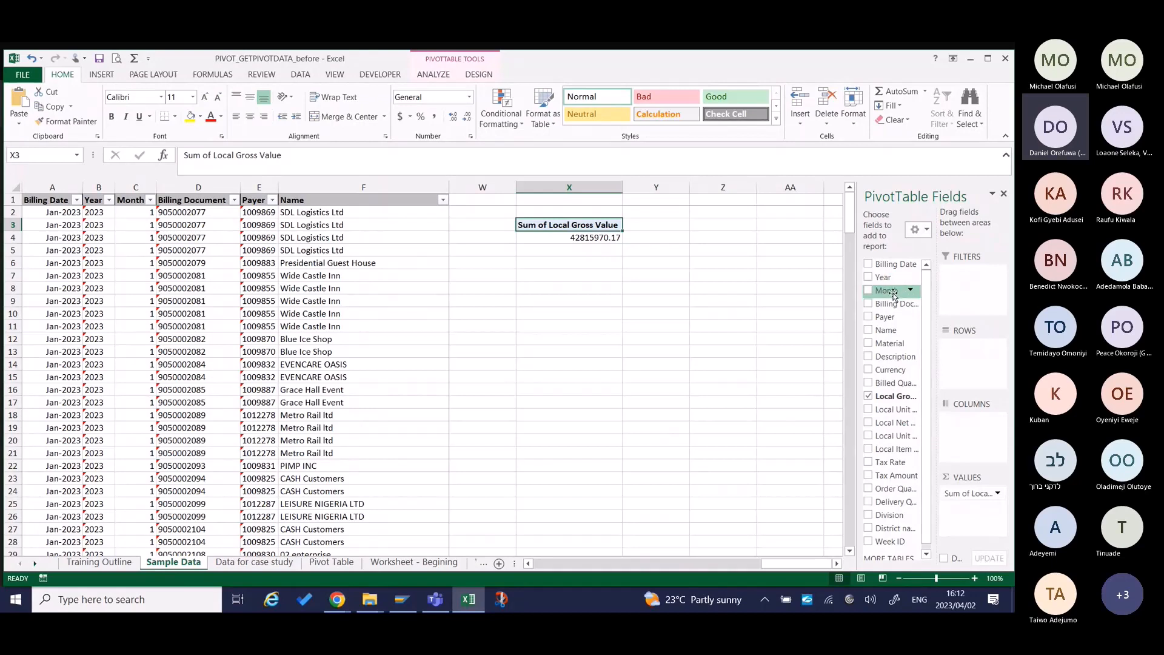
{"action": "left_click_drag", "start_coordinate": [893, 295], "coordinate": [969, 274]}
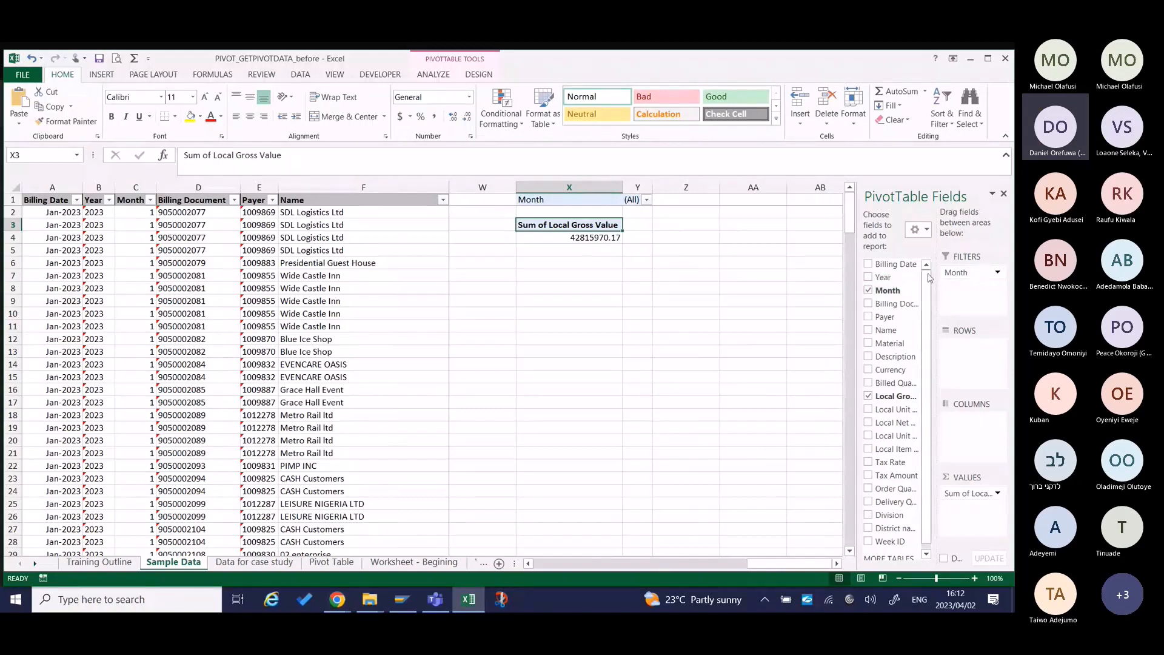
Filter the PivotTable to show only month 1.
{"action": "left_click", "coordinate": [646, 200]}
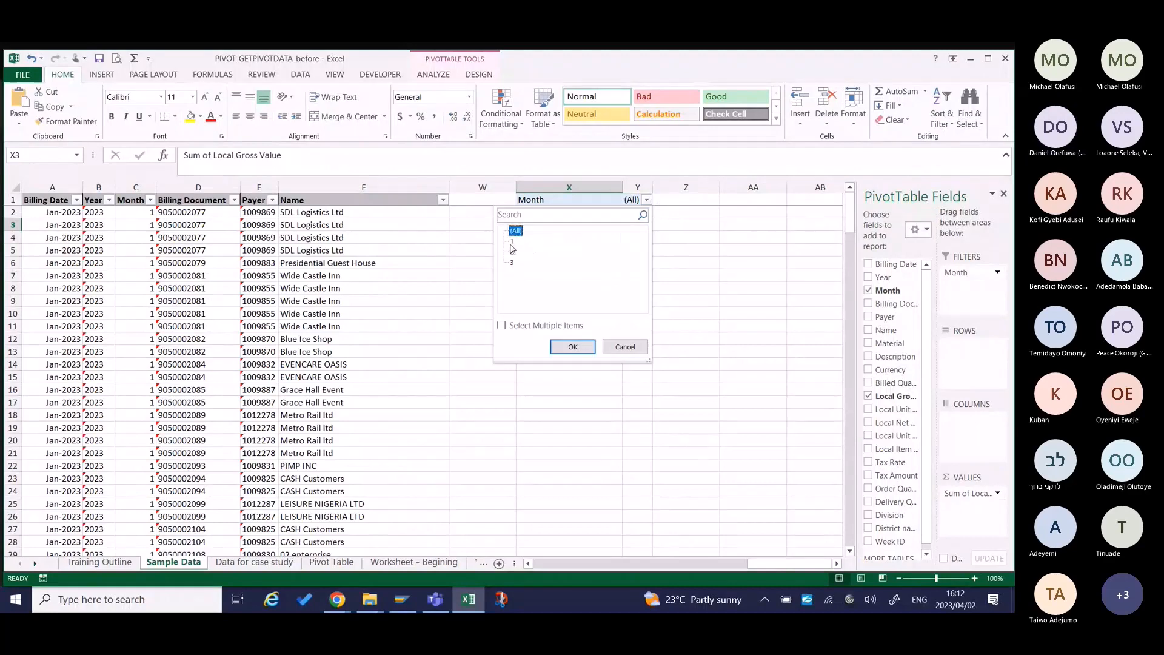
{"action": "left_click", "coordinate": [513, 244]}
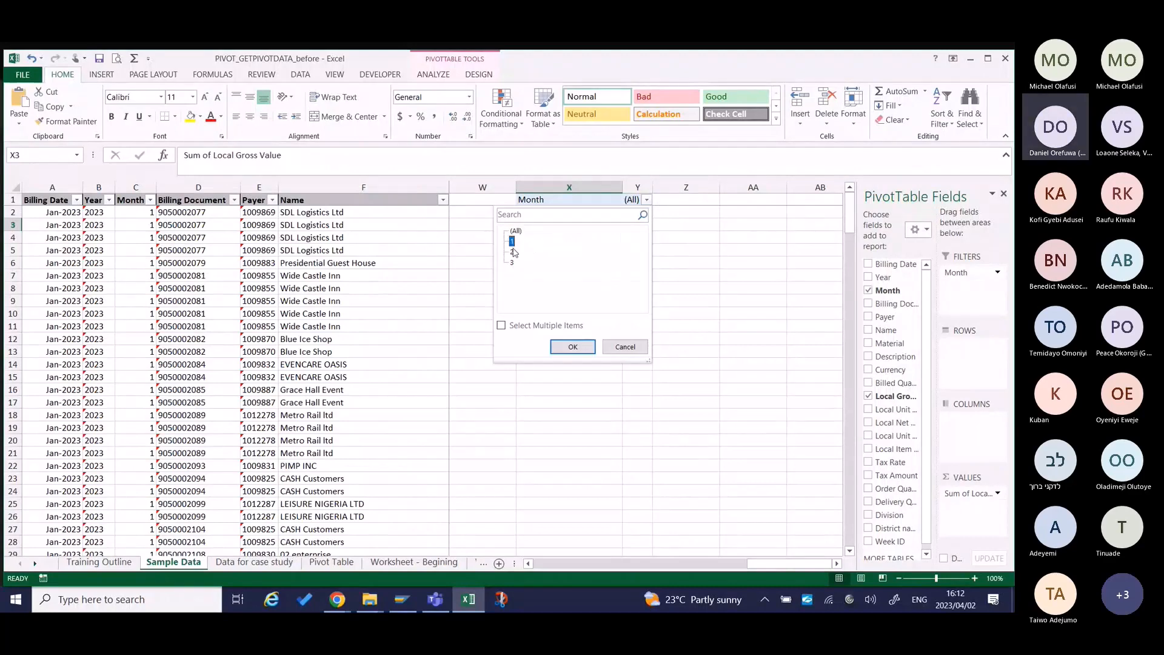
{"action": "left_click", "coordinate": [582, 347]}
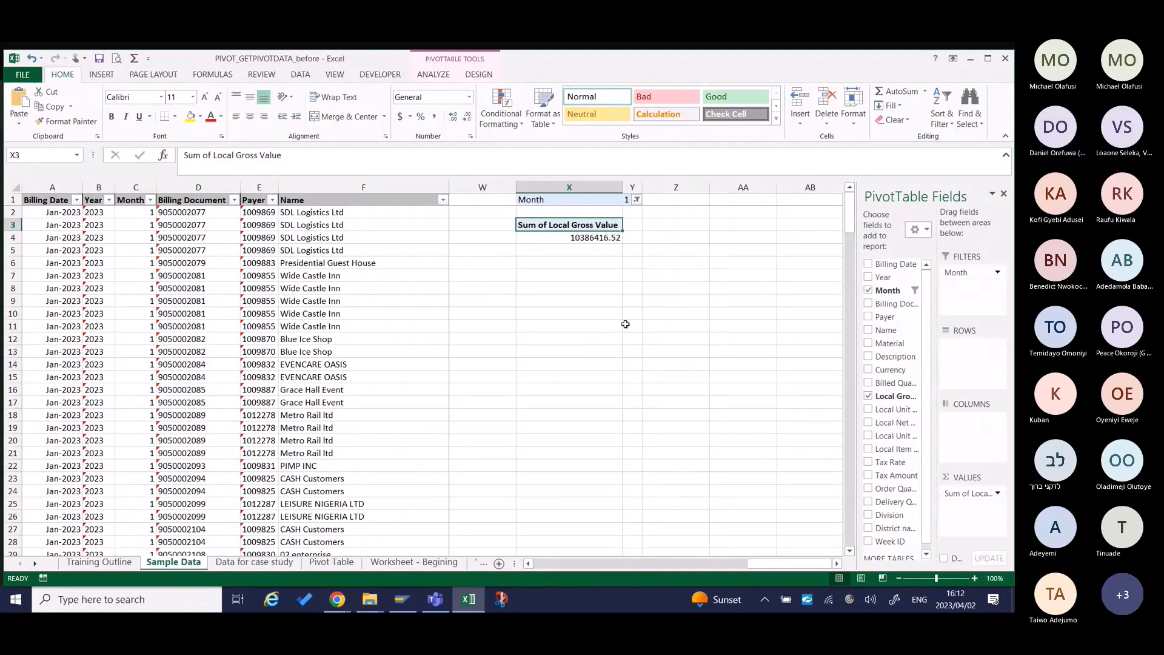
Format the summed Local Gross Value in X4 as Number with a thousands separator and 0 decimal places.
{"action": "left_click", "coordinate": [564, 239]}
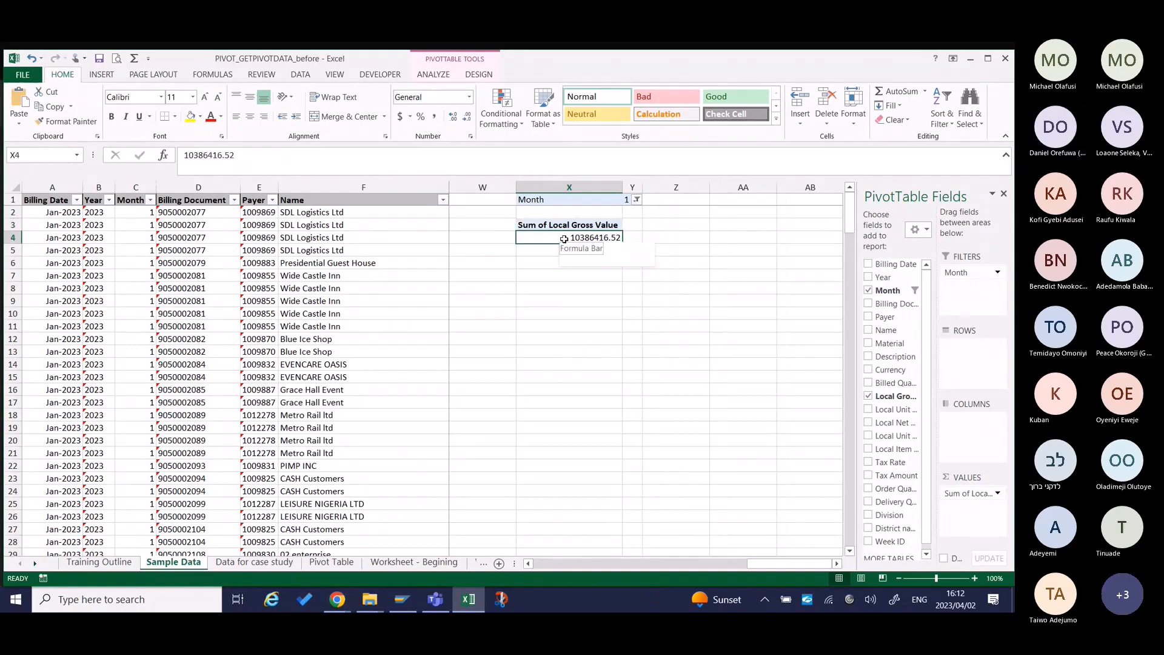
{"action": "right_click", "coordinate": [564, 239]}
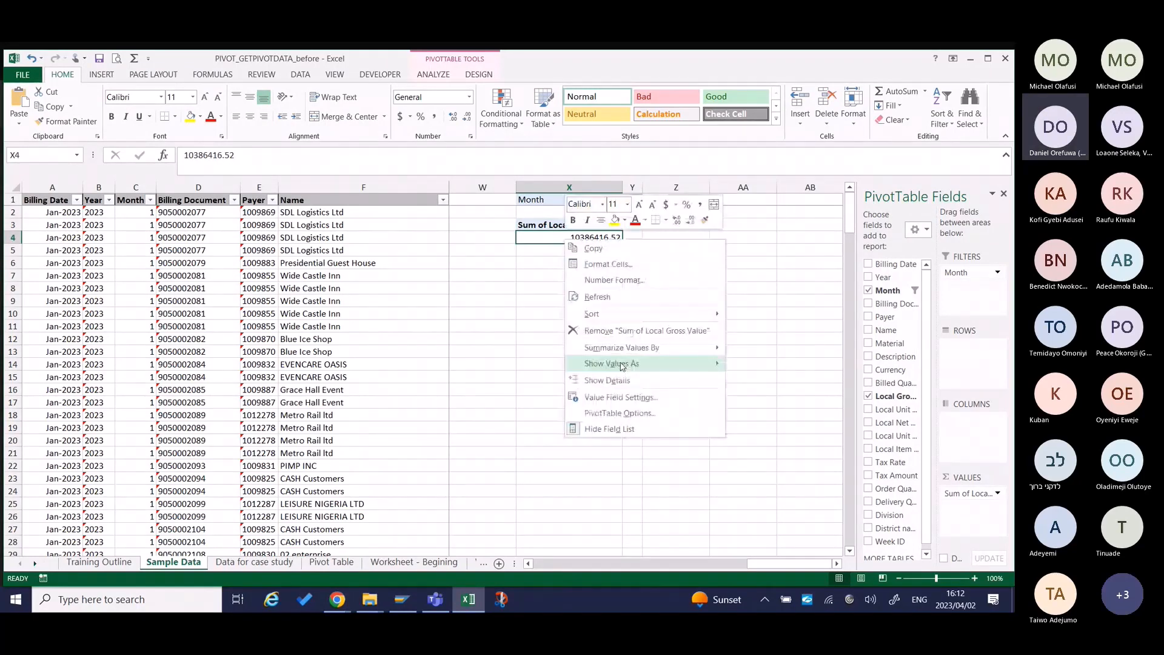
{"action": "left_click", "coordinate": [630, 280]}
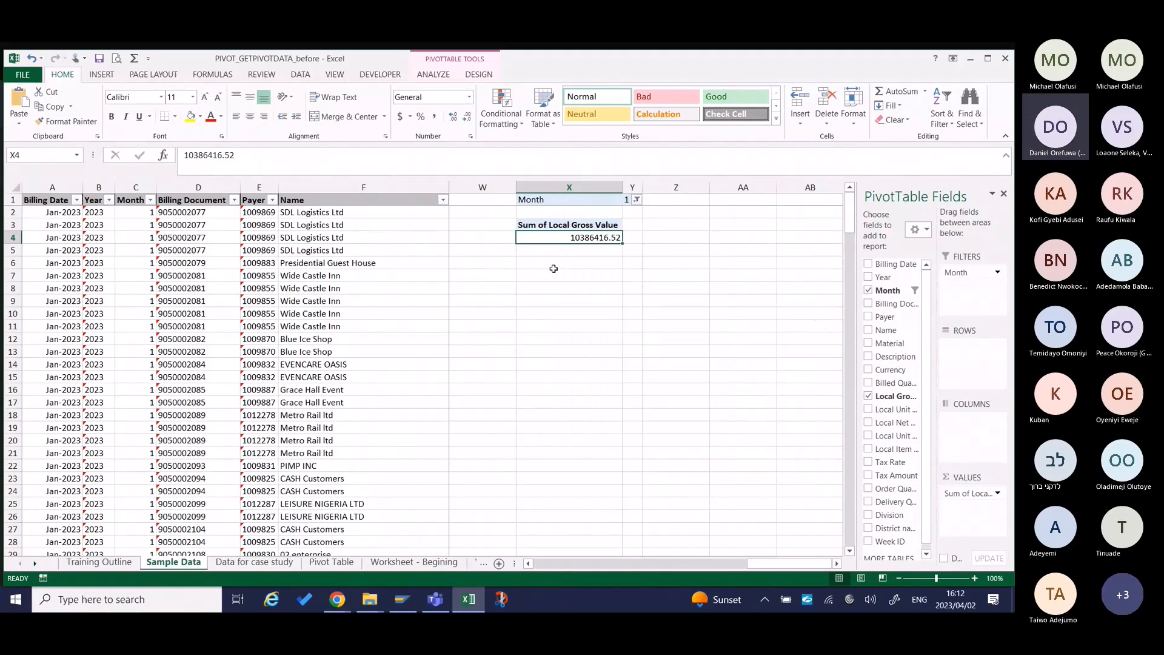
{"action": "left_click", "coordinate": [483, 274]}
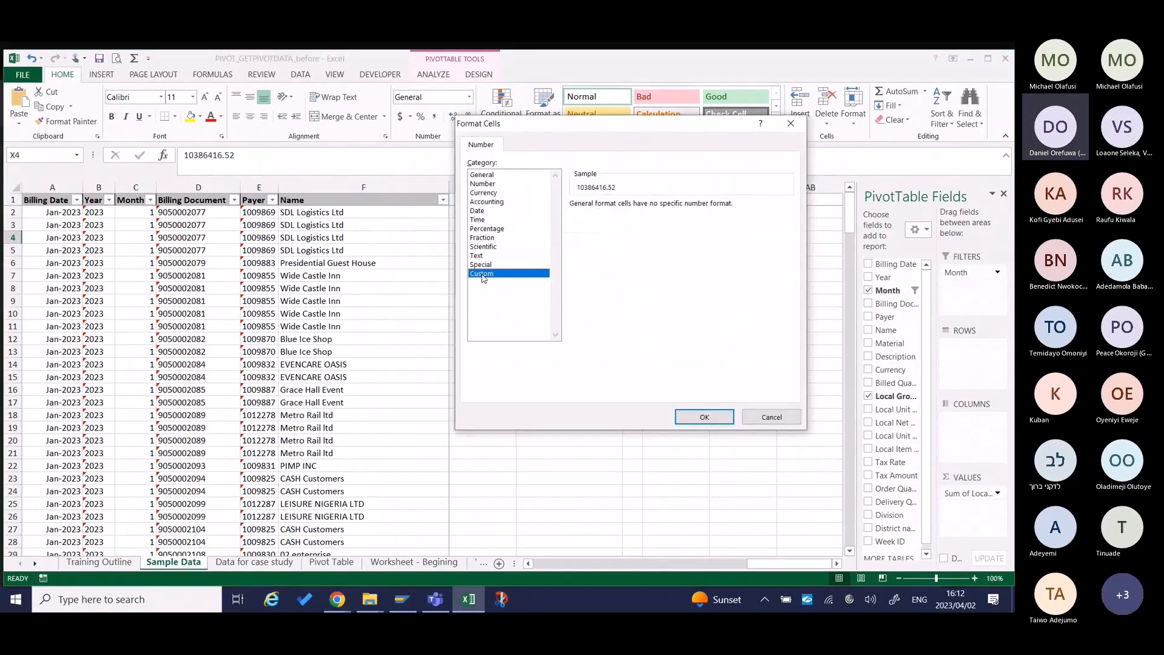
{"action": "left_click", "coordinate": [483, 184]}
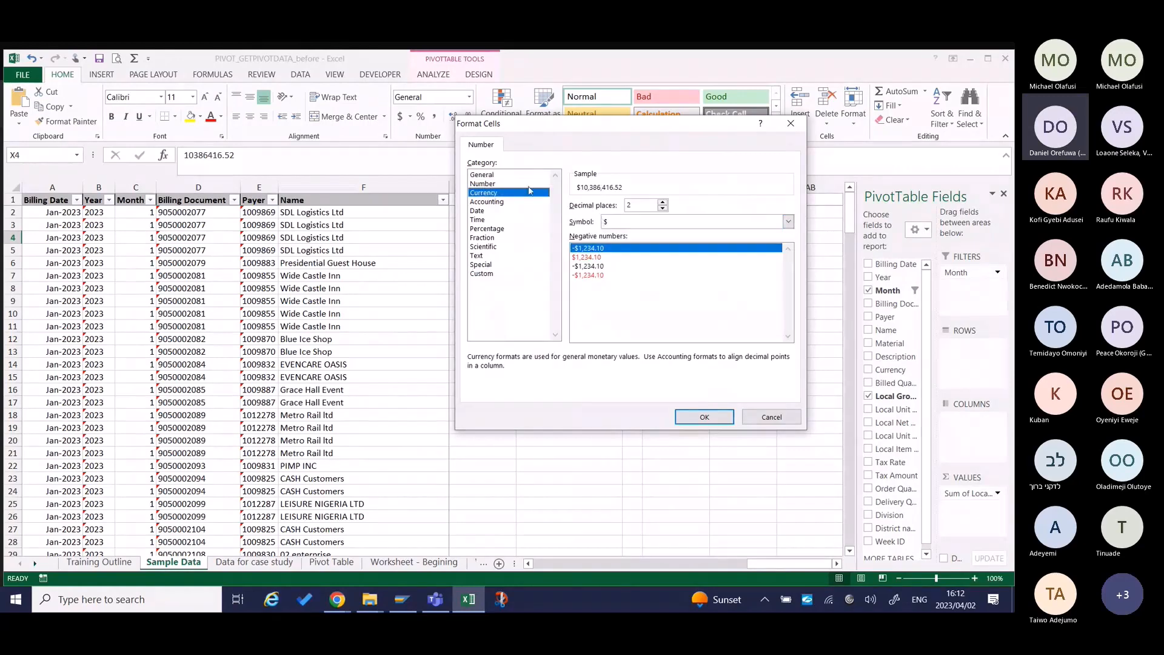
{"action": "left_click", "coordinate": [574, 222]}
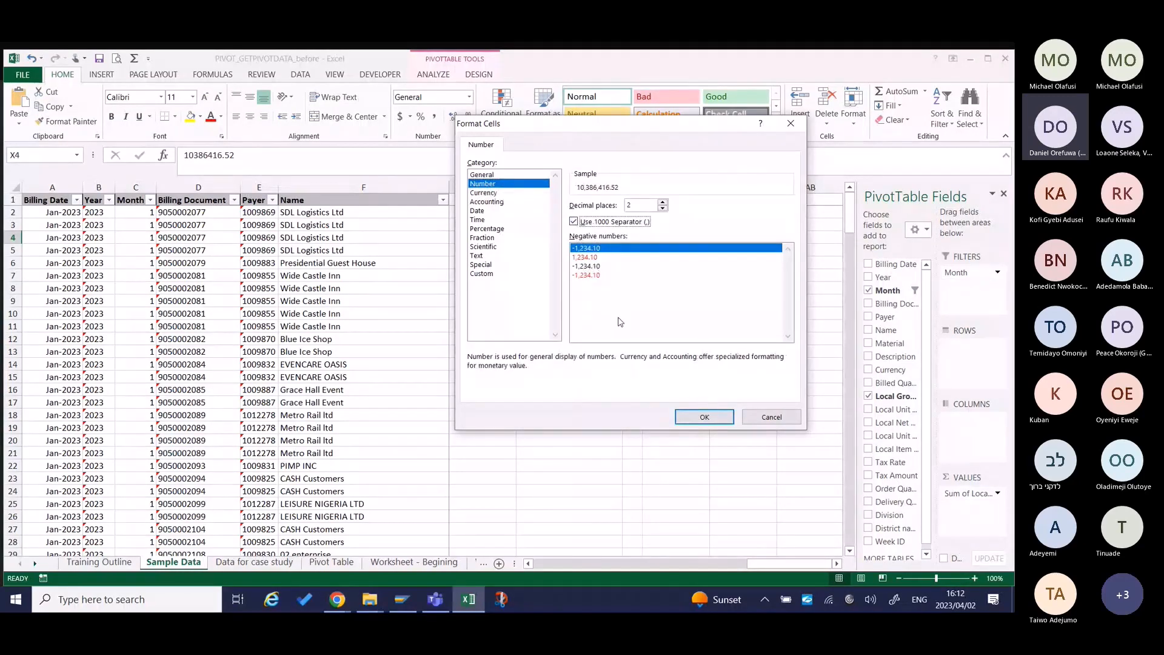
{"action": "left_click", "coordinate": [662, 208]}
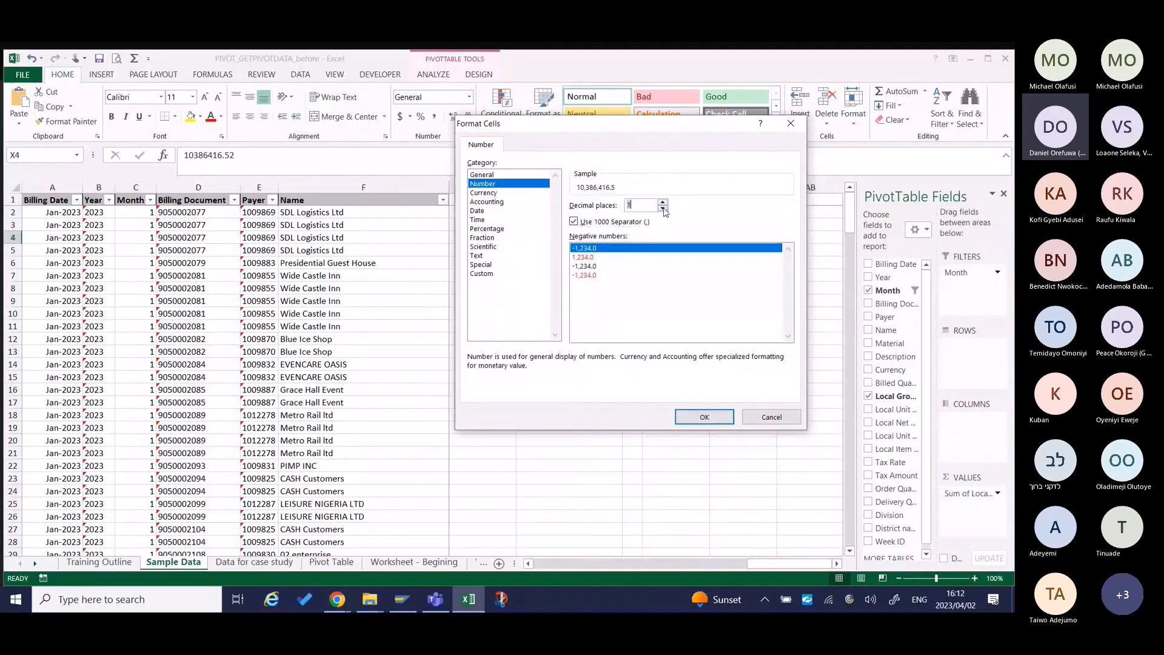
{"action": "left_click", "coordinate": [662, 208]}
{"action": "left_click", "coordinate": [704, 418]}
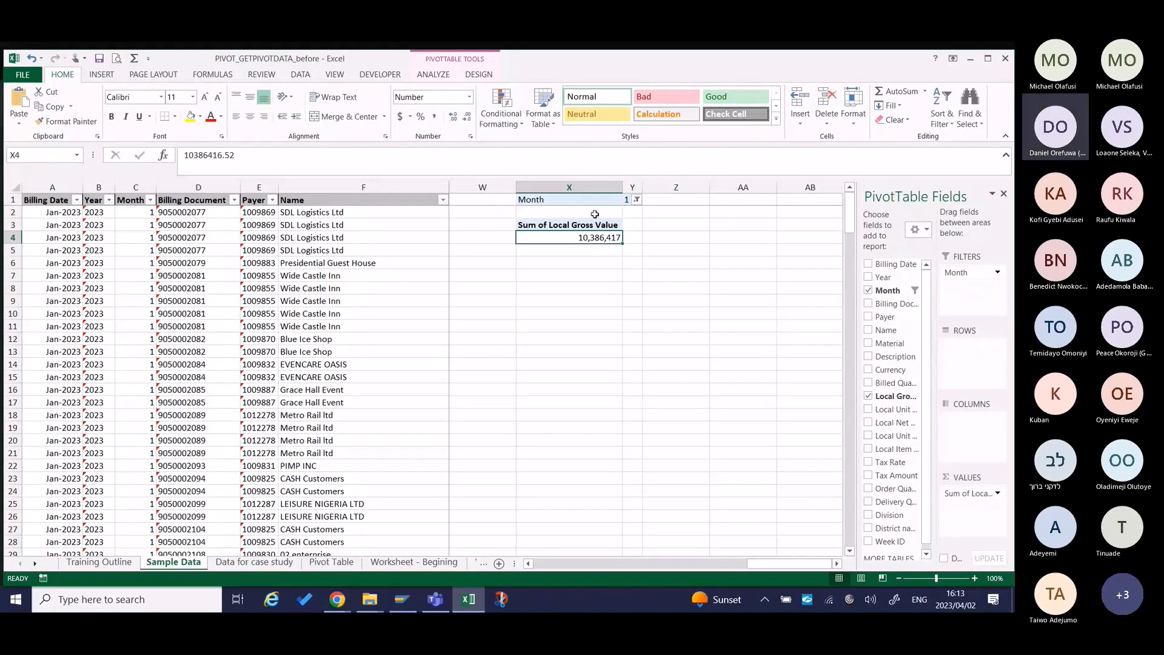
Switch the PivotTable's Month filter to month 2.
{"action": "left_click", "coordinate": [636, 200]}
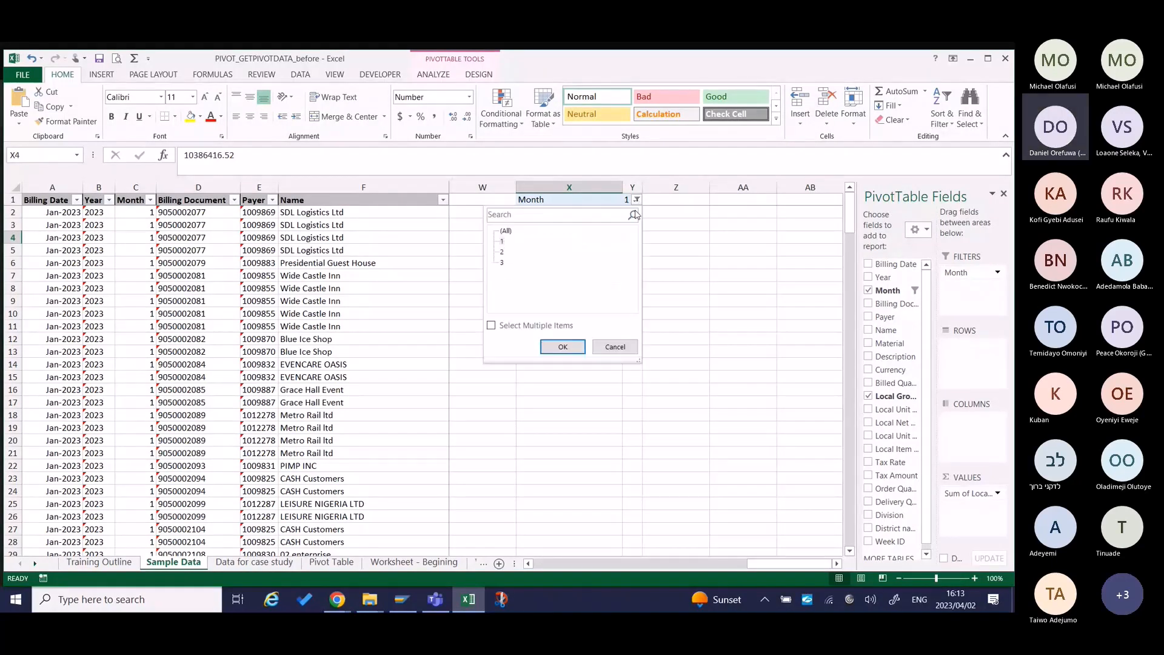
{"action": "left_click", "coordinate": [503, 251]}
{"action": "left_click", "coordinate": [562, 346]}
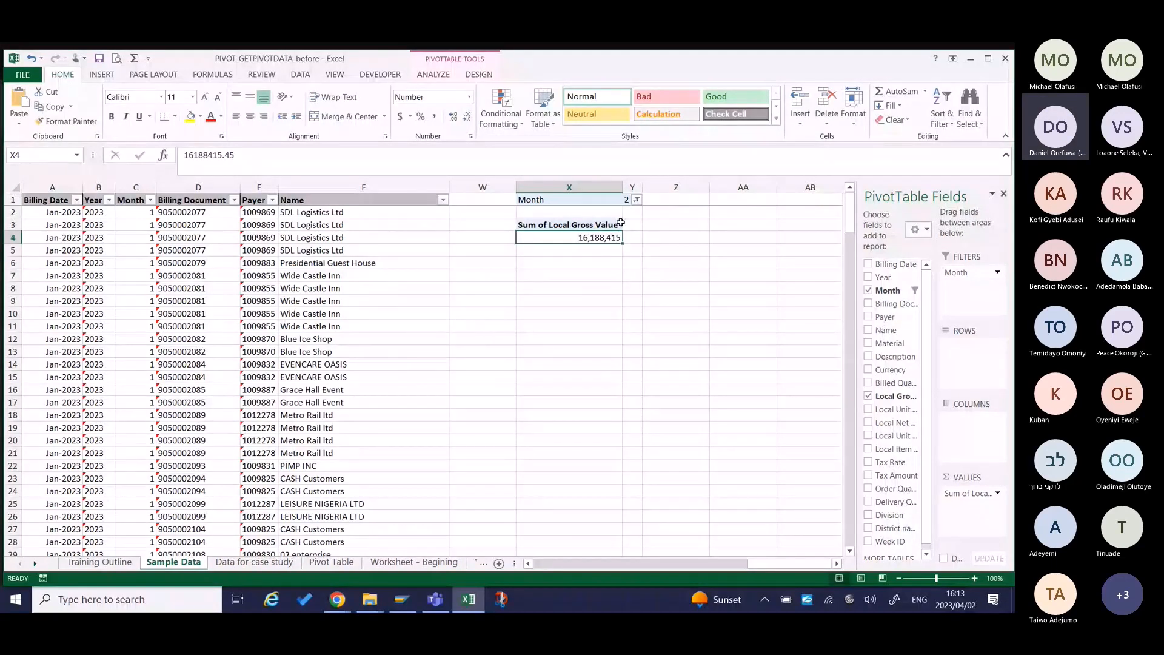
Switch the PivotTable's Month filter to month 3.
{"action": "left_click", "coordinate": [636, 199]}
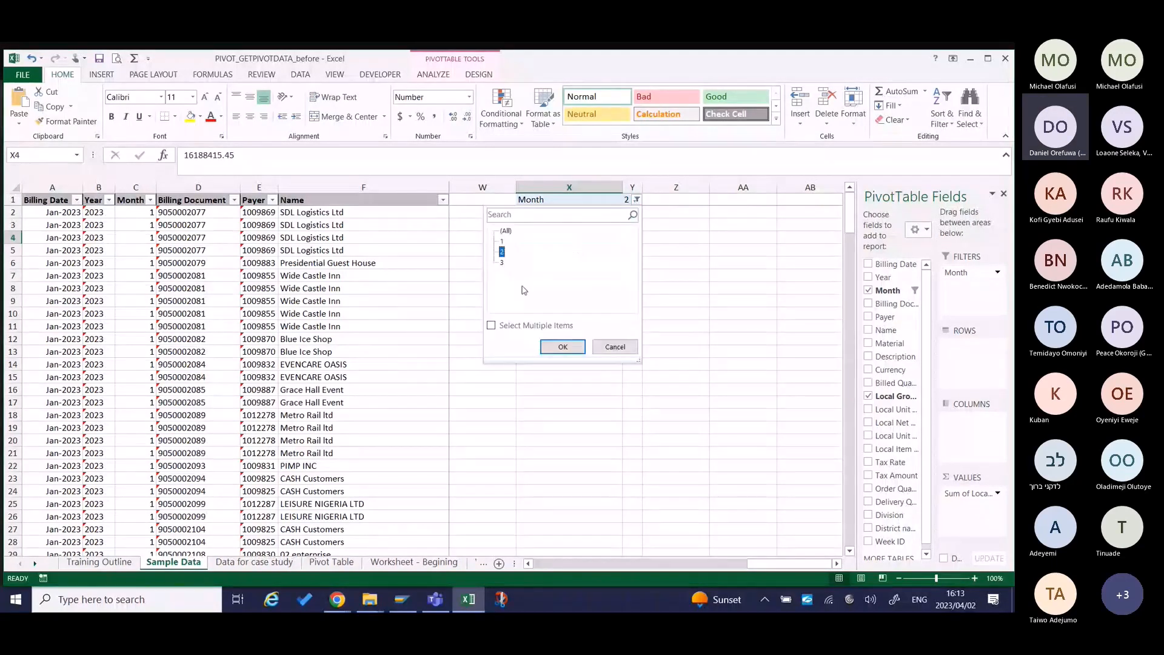
{"action": "left_click", "coordinate": [501, 262]}
{"action": "left_click", "coordinate": [563, 346]}
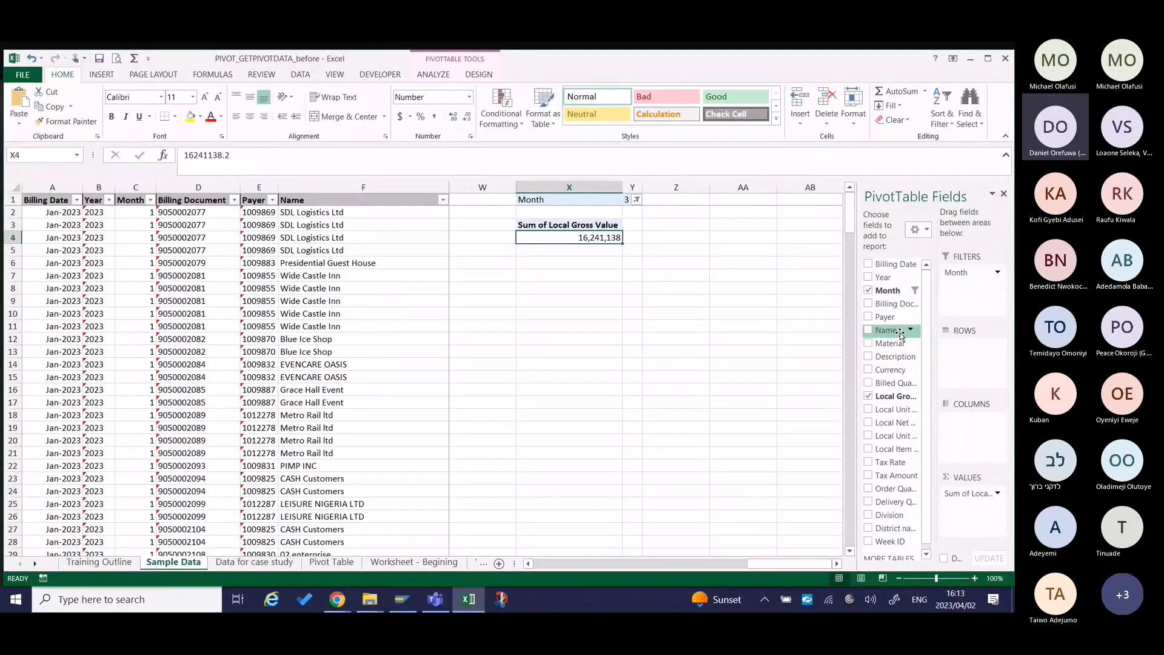
Add Name to the PivotTable's rows area and check the customer breakdown down to the Grand Total.
{"action": "left_click_drag", "start_coordinate": [899, 332], "coordinate": [958, 359]}
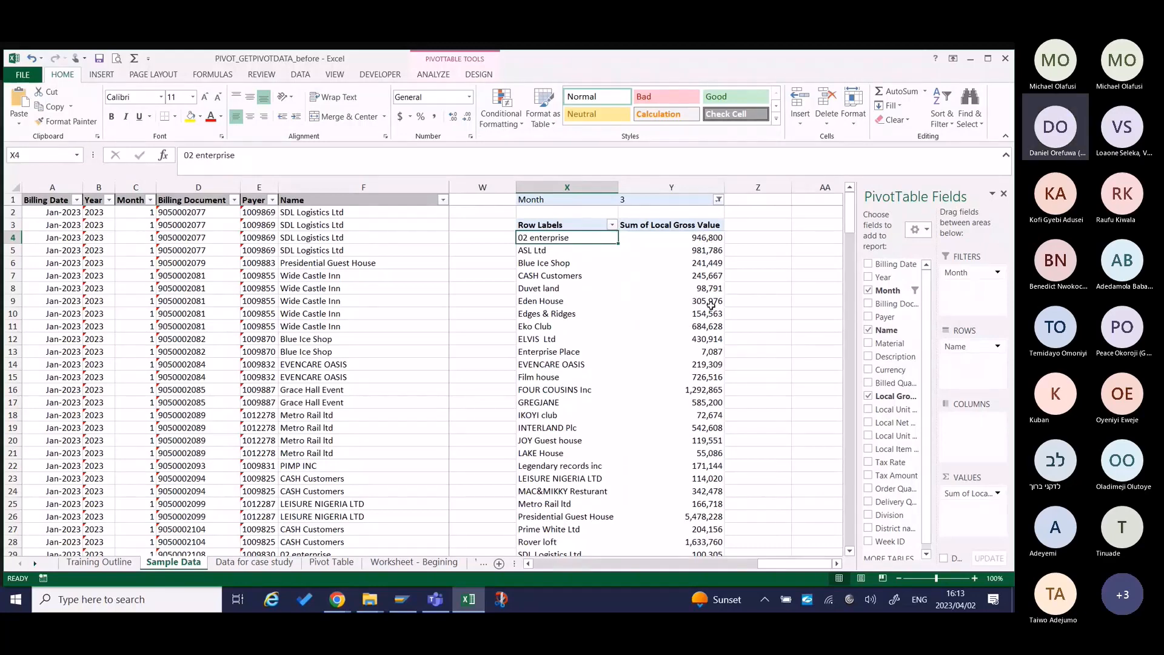
{"action": "scroll", "coordinate": [708, 461], "scroll_direction": "down", "scroll_amount": 3}
{"action": "scroll", "coordinate": [708, 482], "scroll_direction": "up", "scroll_amount": 3}
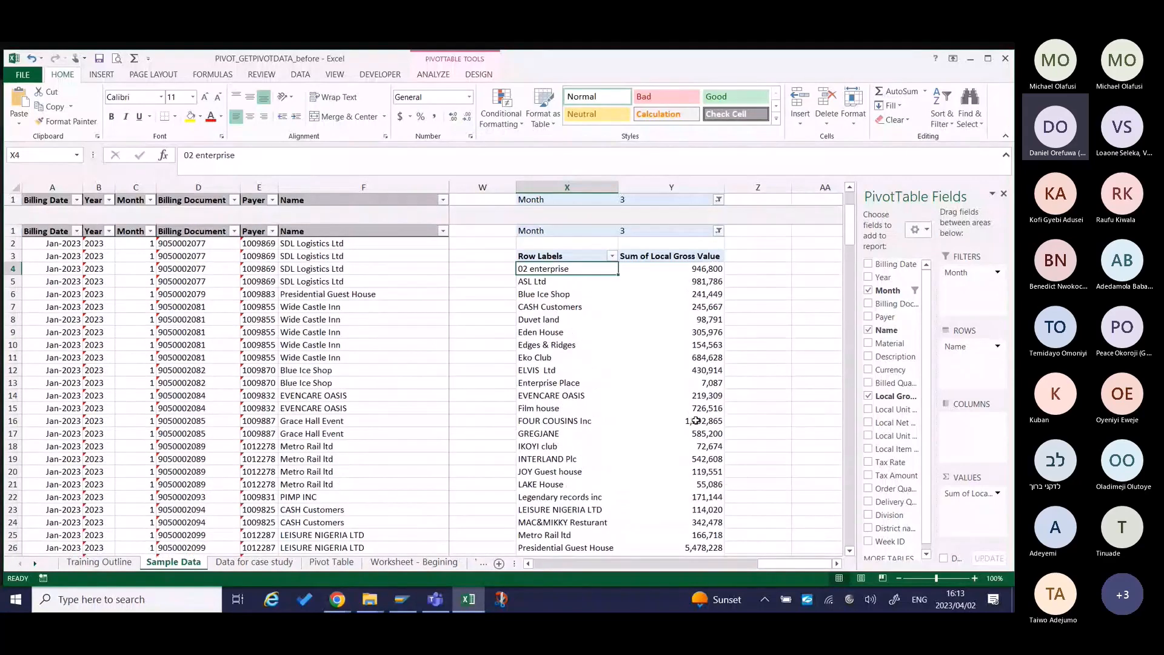
{"action": "scroll", "coordinate": [696, 420], "scroll_direction": "down", "scroll_amount": 1}
{"action": "scroll", "coordinate": [691, 467], "scroll_direction": "down", "scroll_amount": 2}
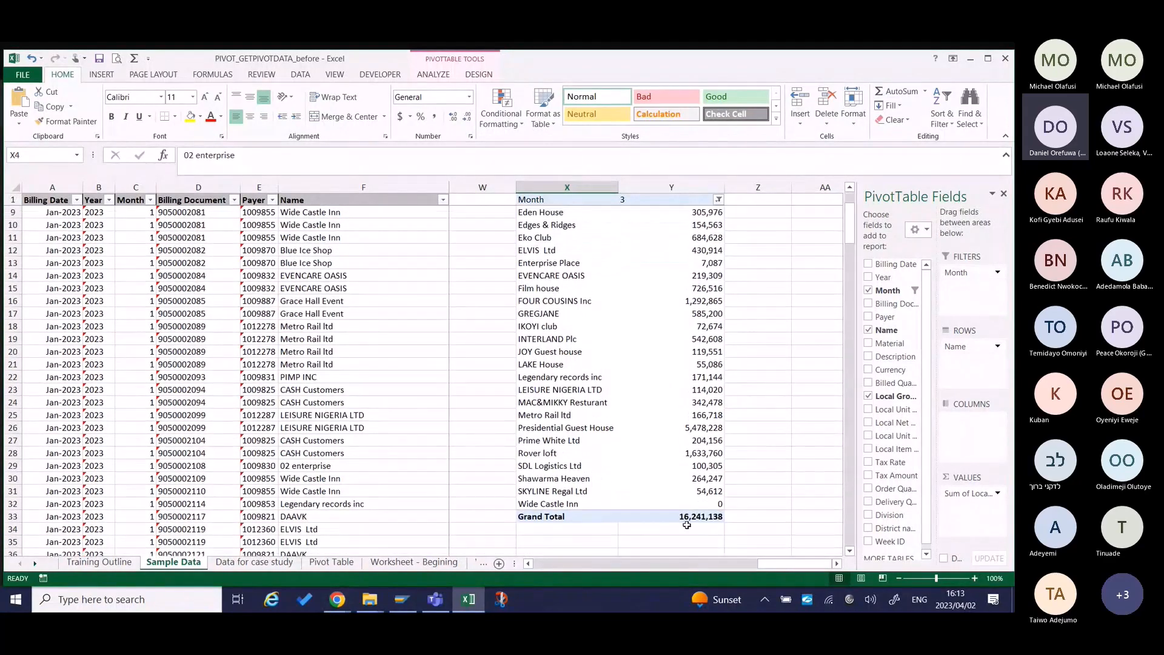
{"action": "mouse_move", "coordinate": [696, 515]}
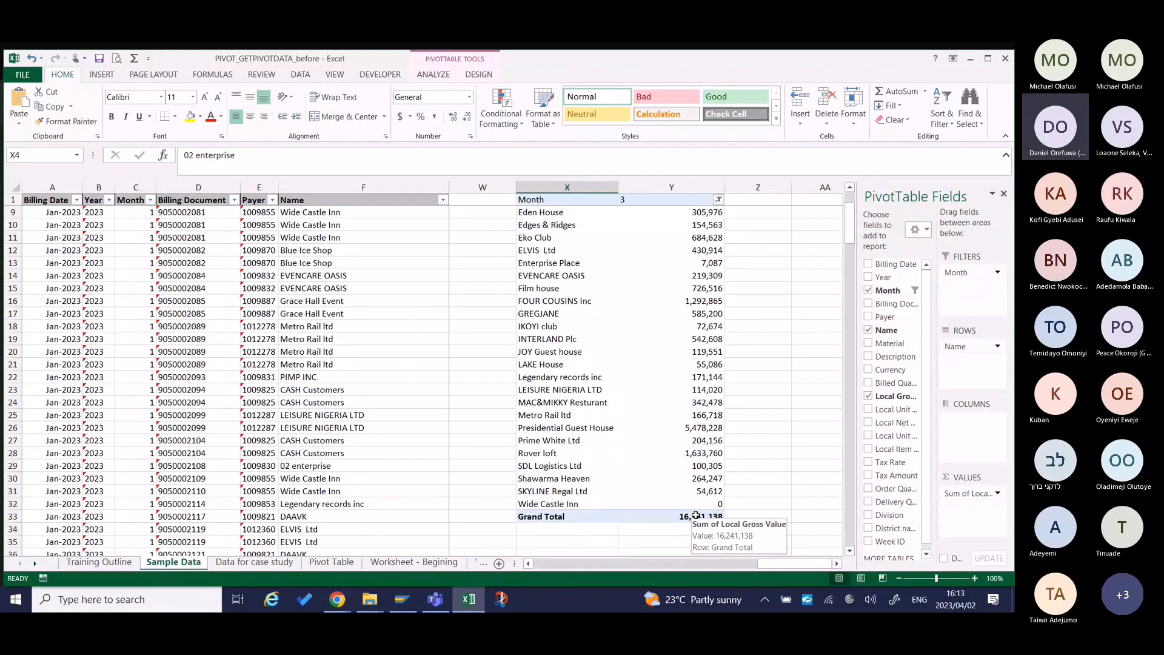
{"action": "scroll", "coordinate": [696, 515], "scroll_direction": "up", "scroll_amount": 3}
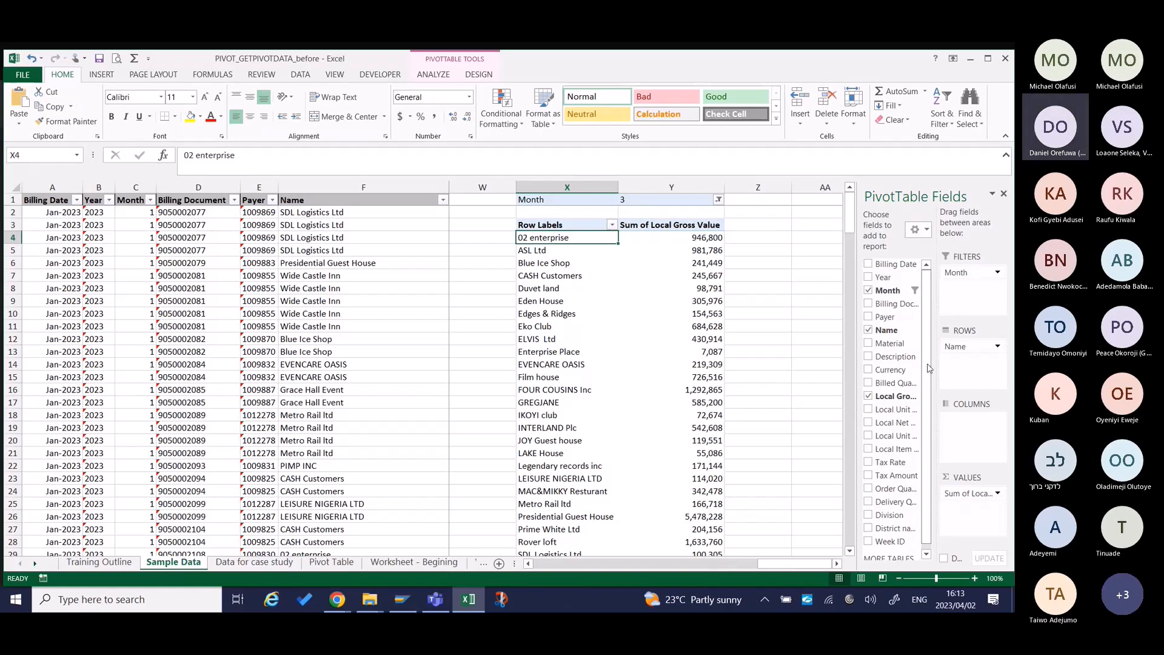
Move Month from the PivotTable's filters area to its columns area.
{"action": "left_click_drag", "start_coordinate": [927, 378], "coordinate": [929, 410]}
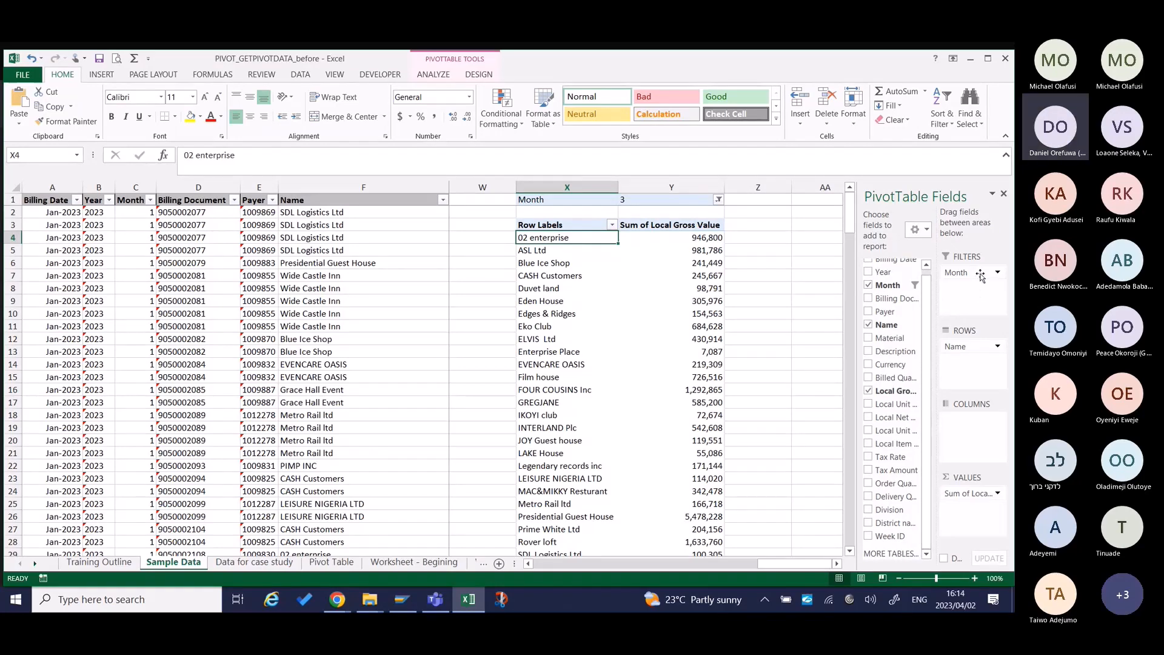
{"action": "left_click_drag", "start_coordinate": [981, 275], "coordinate": [965, 436]}
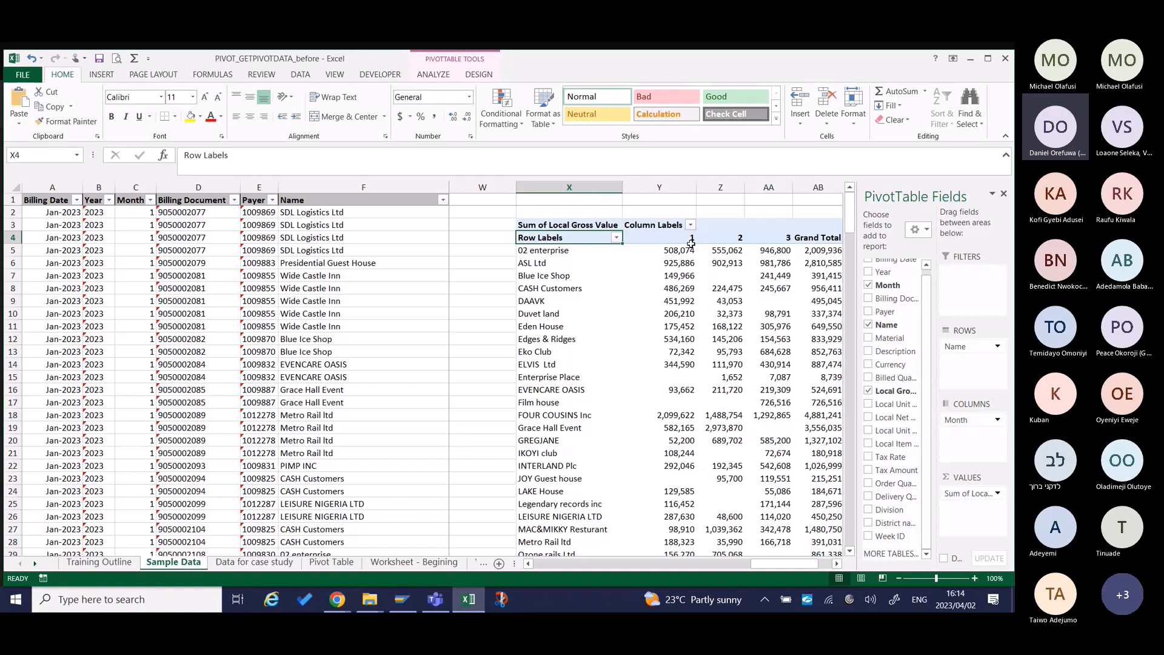
{"action": "mouse_move", "coordinate": [777, 265]}
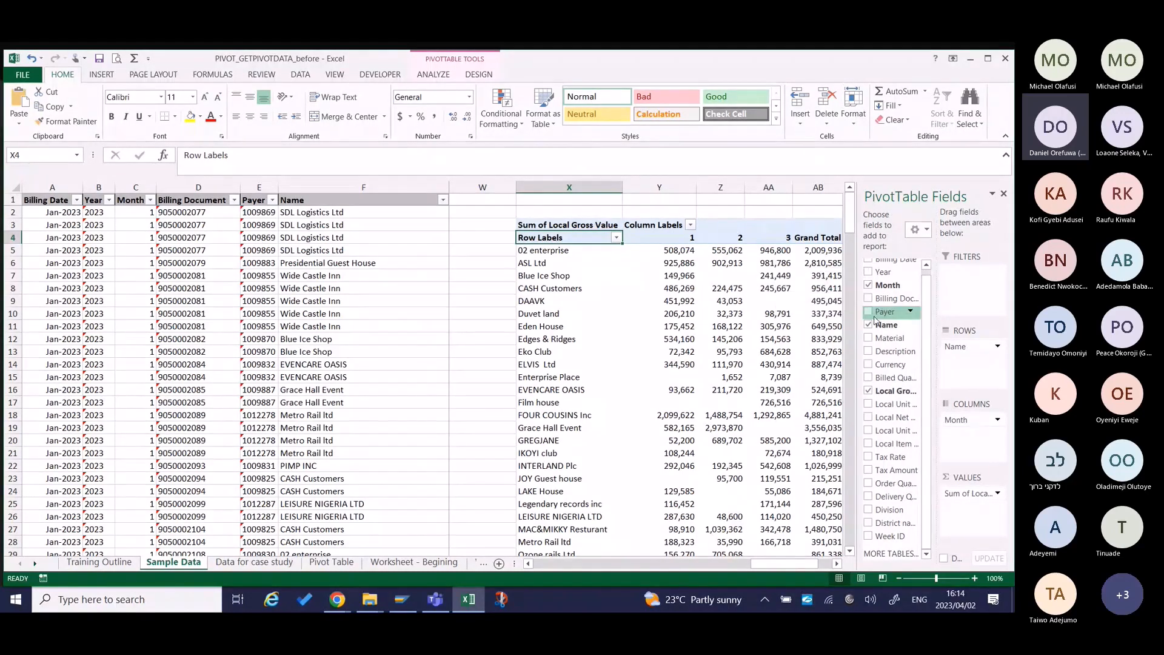
Add Description to the PivotTable's filters area and view the product descriptions available for filtering.
{"action": "scroll", "coordinate": [879, 327], "scroll_direction": "up", "scroll_amount": 1}
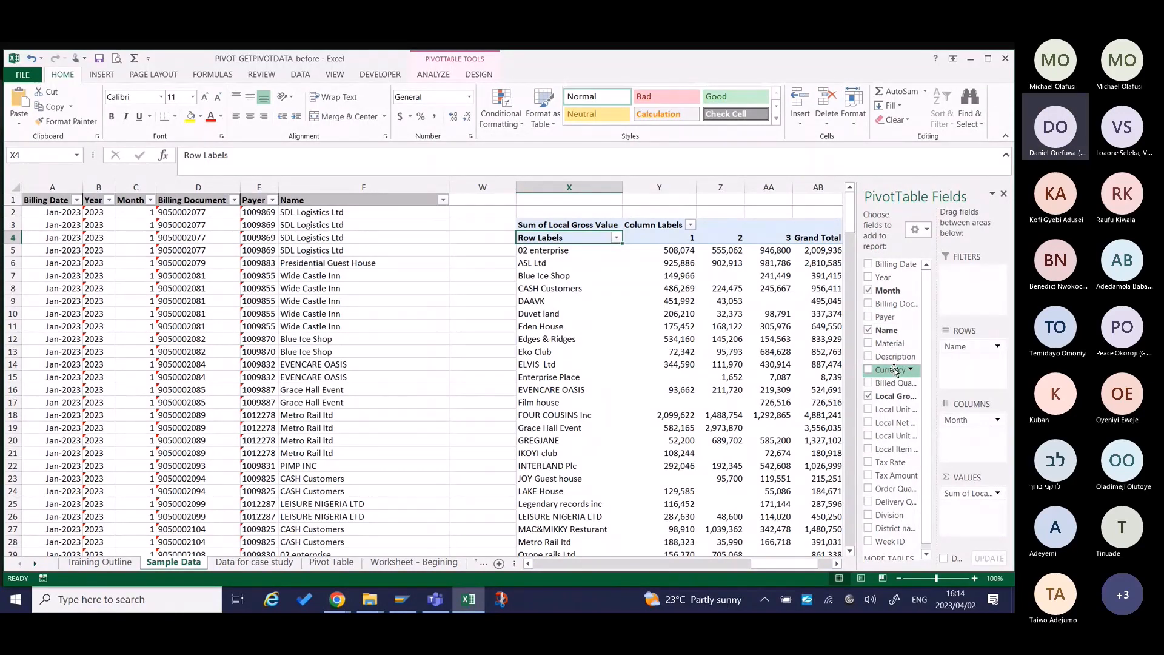
{"action": "left_click_drag", "start_coordinate": [894, 357], "coordinate": [964, 287]}
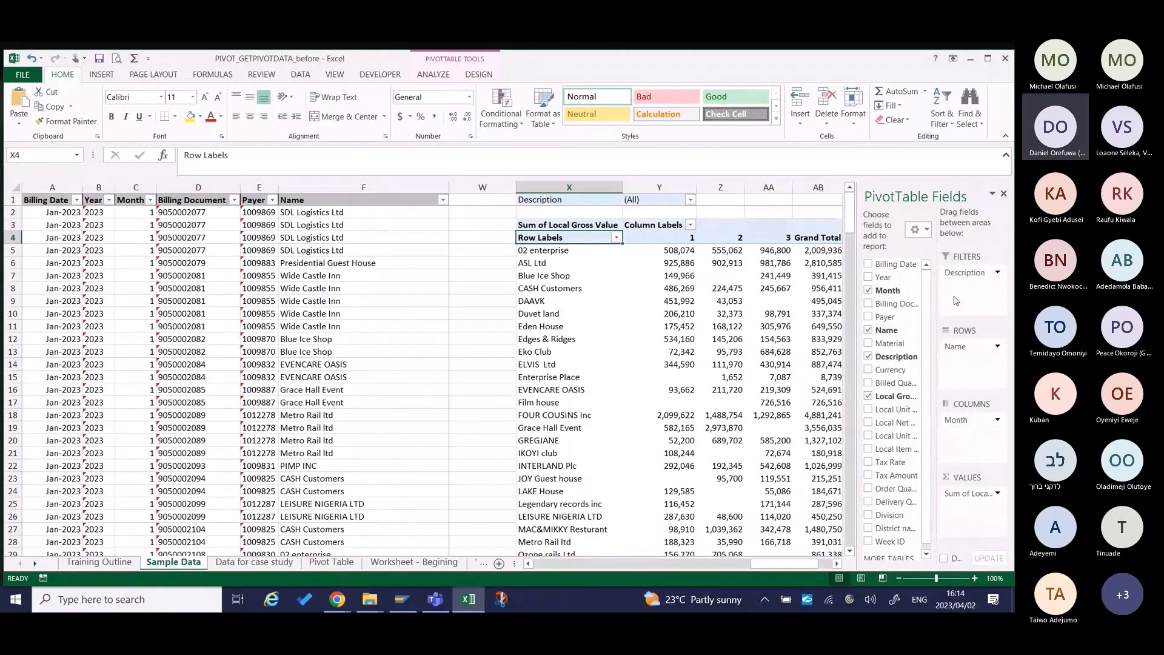
{"action": "scroll", "coordinate": [743, 404], "scroll_direction": "right", "scroll_amount": 1}
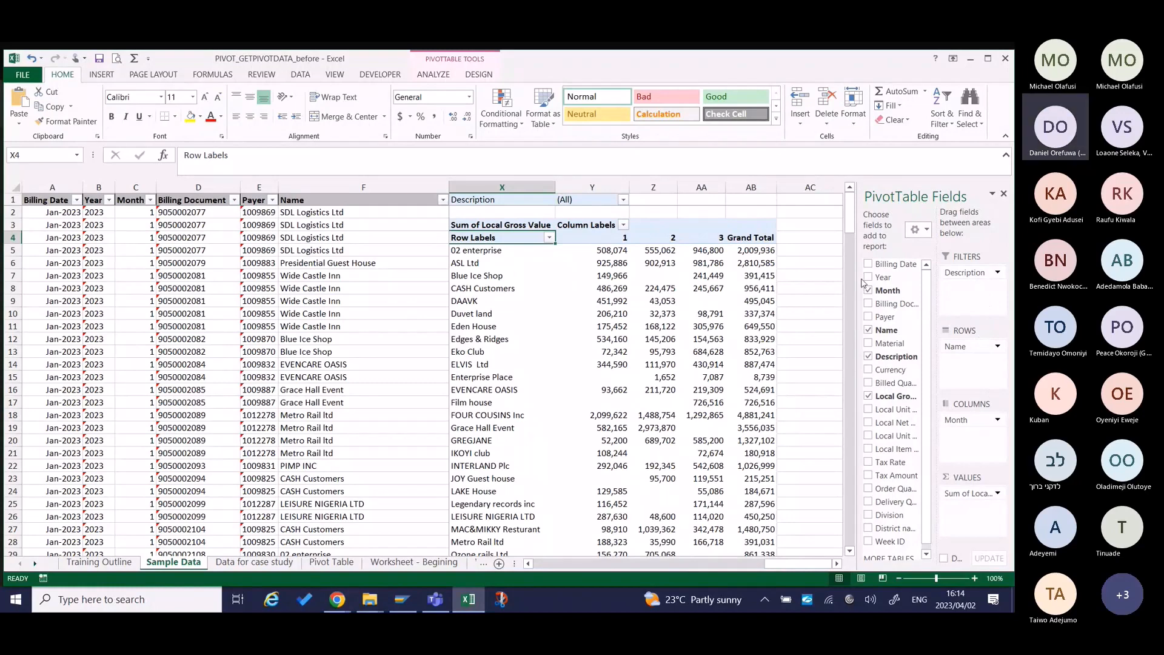
{"action": "left_click", "coordinate": [624, 200]}
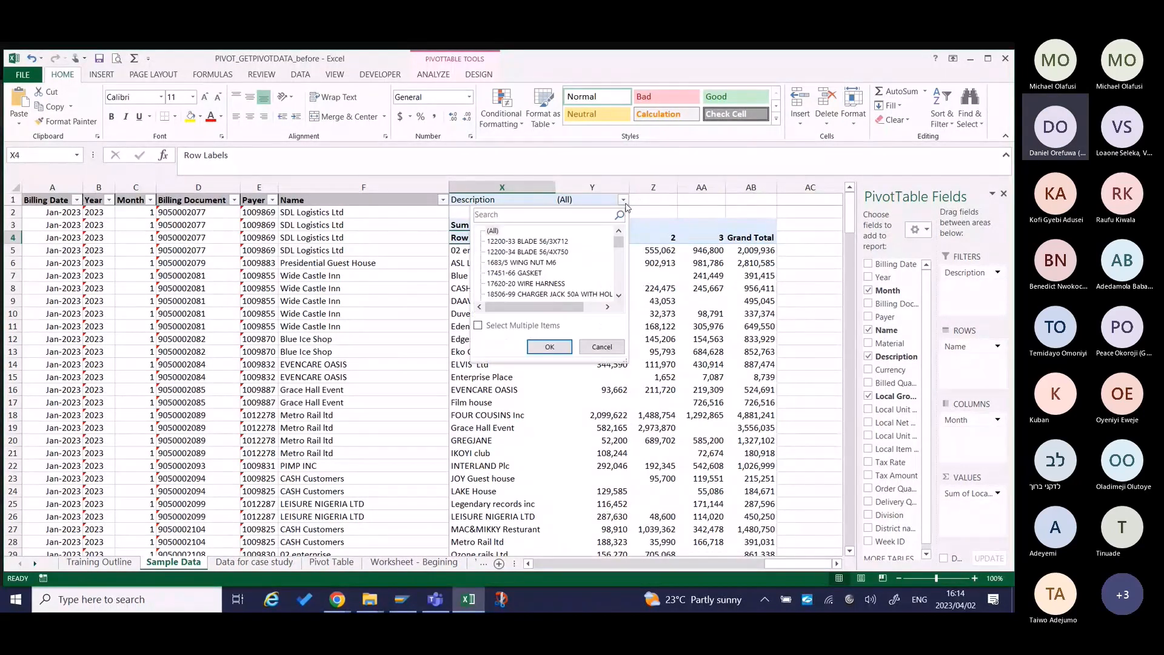
{"action": "mouse_move", "coordinate": [619, 243]}
{"action": "left_mouse_down"}
{"action": "mouse_move", "coordinate": [619, 288]}
{"action": "mouse_move", "coordinate": [619, 235]}
{"action": "left_mouse_up"}
{"action": "left_click", "coordinate": [669, 212]}
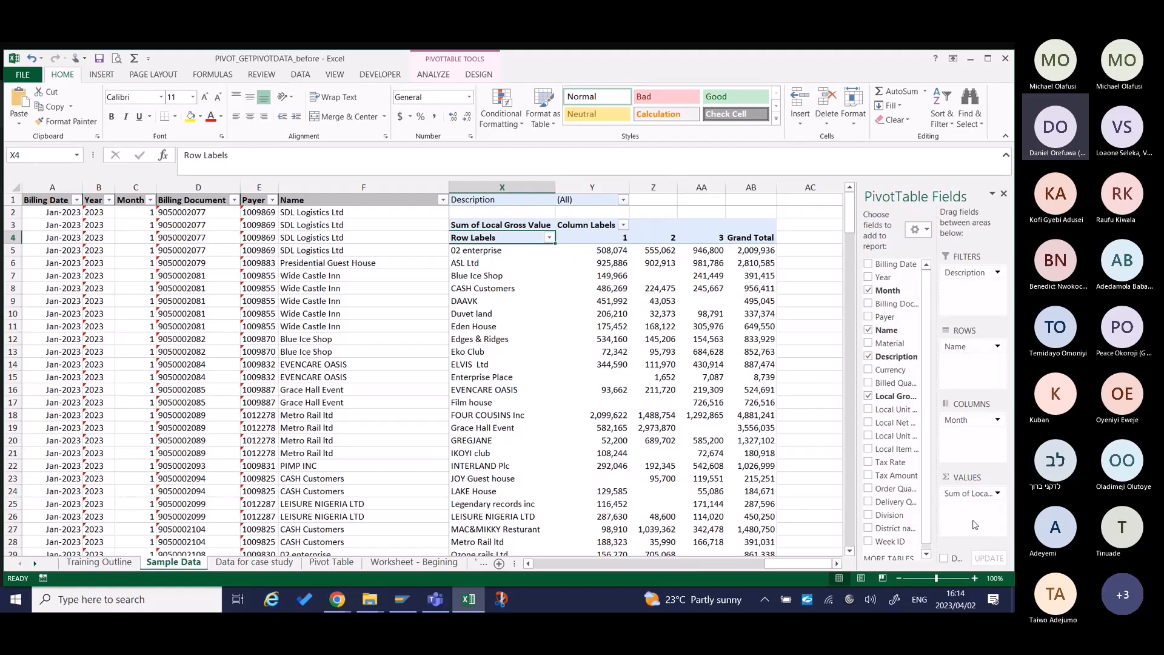
Enable multiple-item selection for the Description filter and keep only CLAX HYPO CONC 1X25L selected.
{"action": "left_click", "coordinate": [624, 200]}
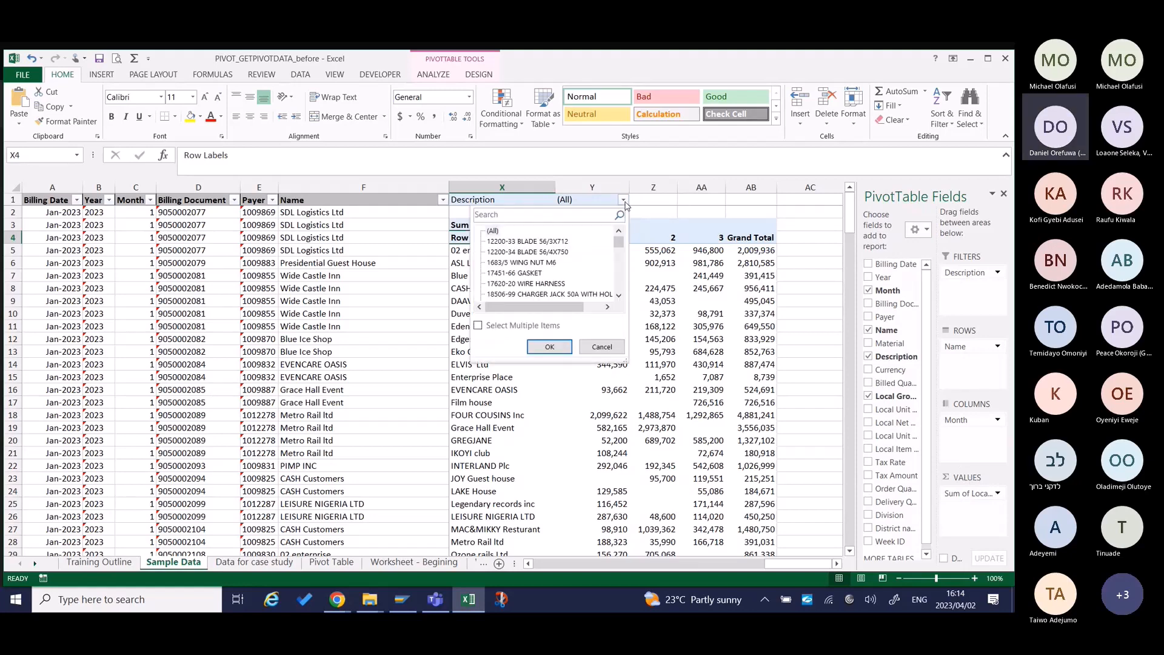
{"action": "left_click", "coordinate": [478, 326]}
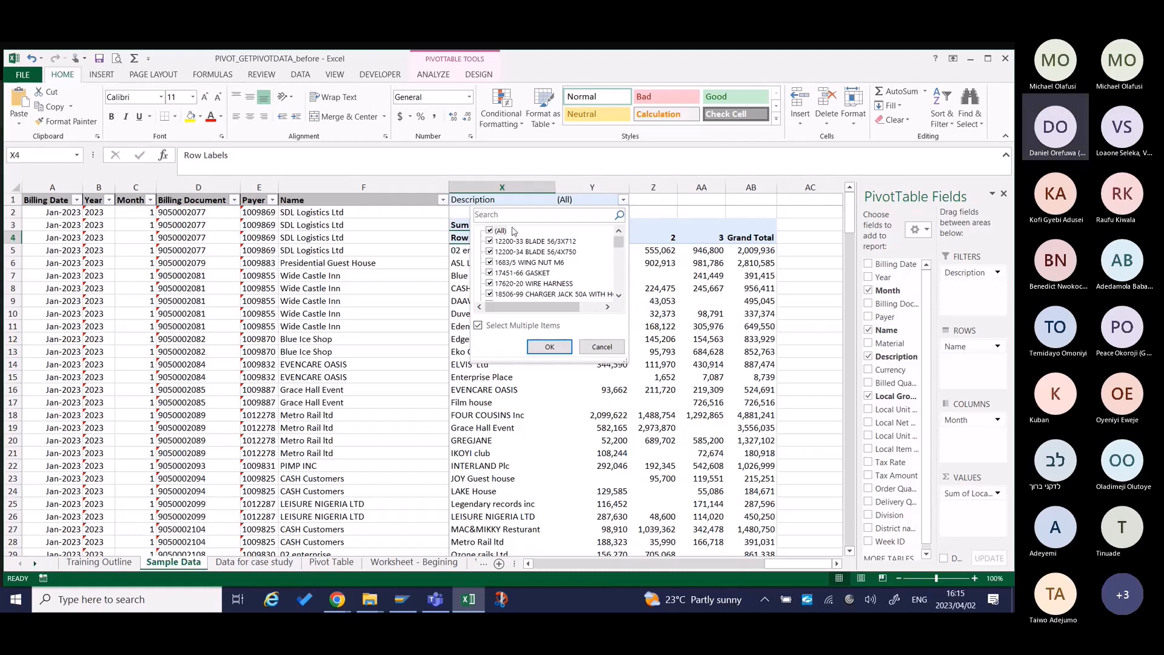
{"action": "left_click", "coordinate": [490, 231]}
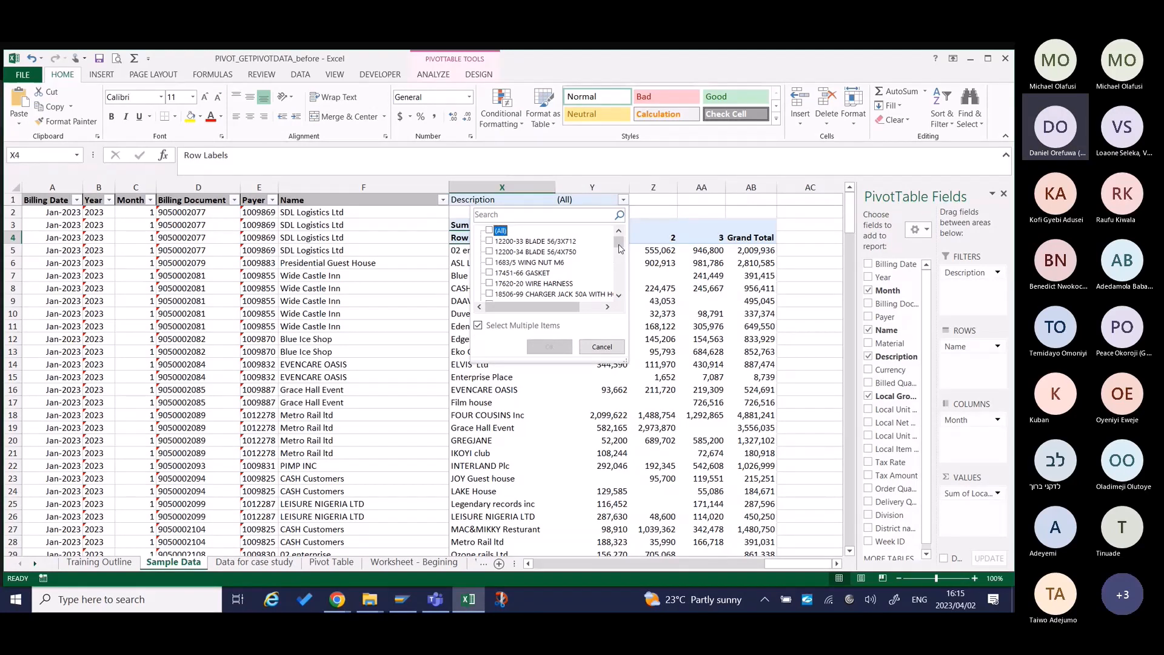
{"action": "left_click_drag", "start_coordinate": [619, 248], "coordinate": [621, 258]}
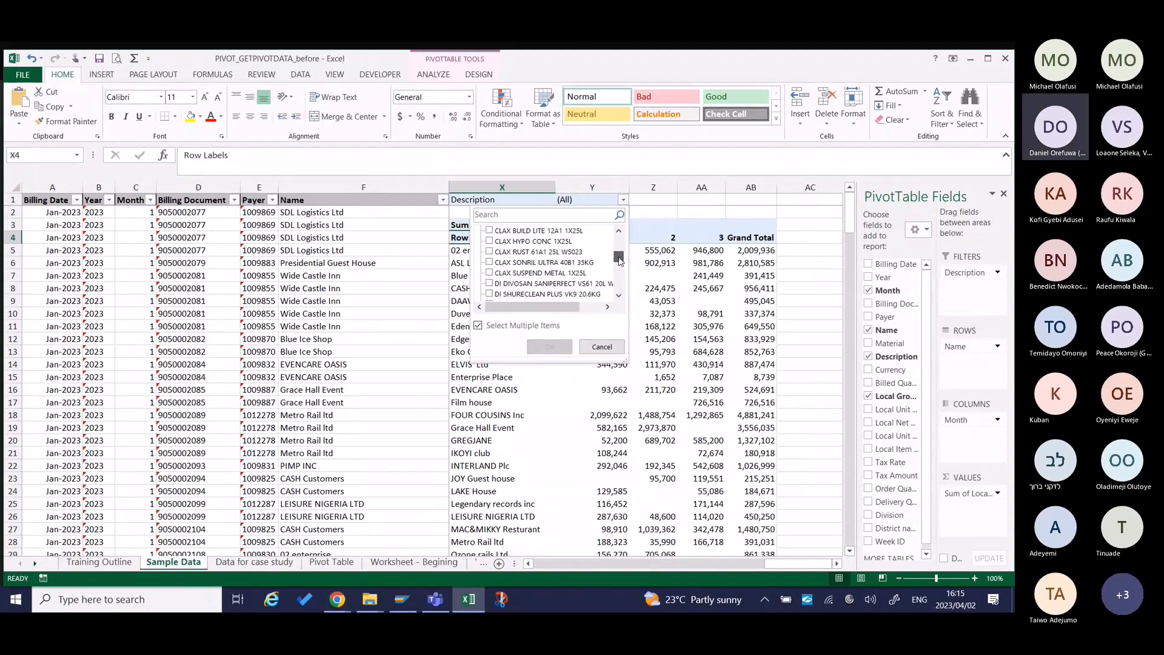
{"action": "left_click", "coordinate": [489, 241]}
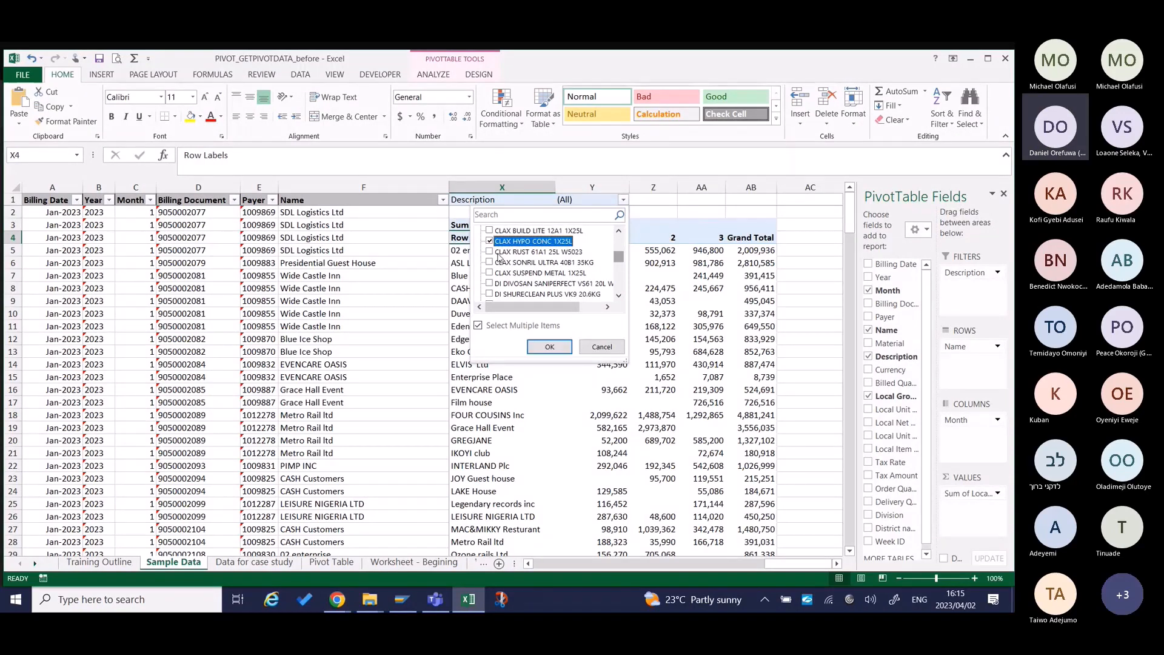
{"action": "left_click", "coordinate": [558, 350]}
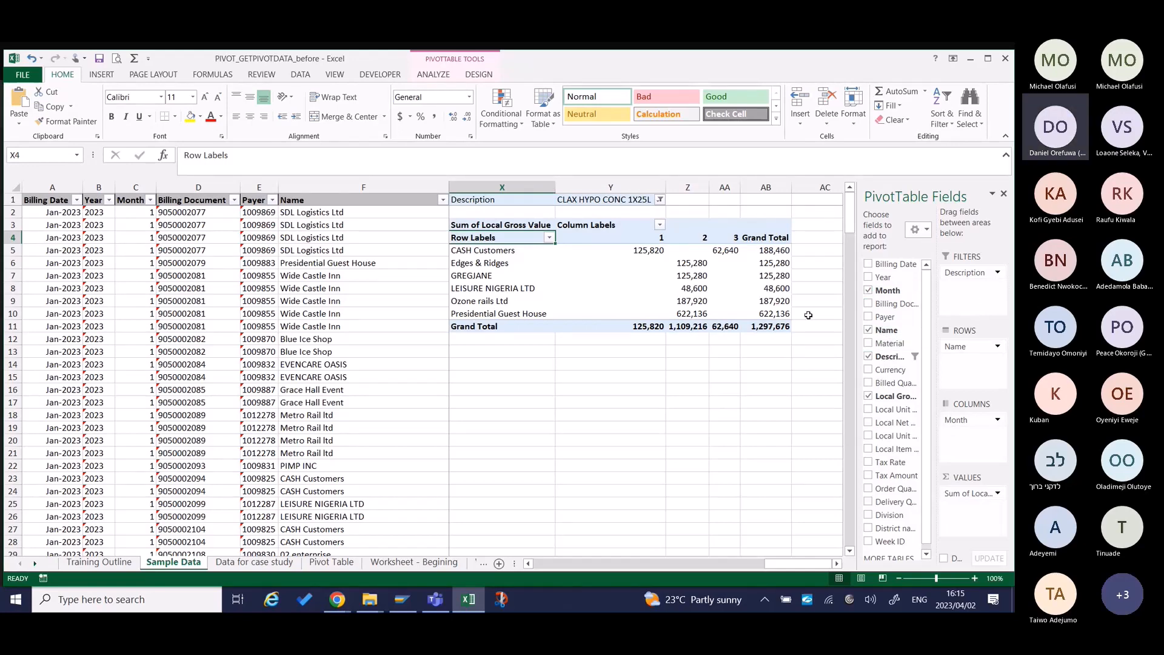
Open the Training Outline sheet and go through the Part 2 topics on navigation, design and basic computations.
{"action": "left_click", "coordinate": [111, 565]}
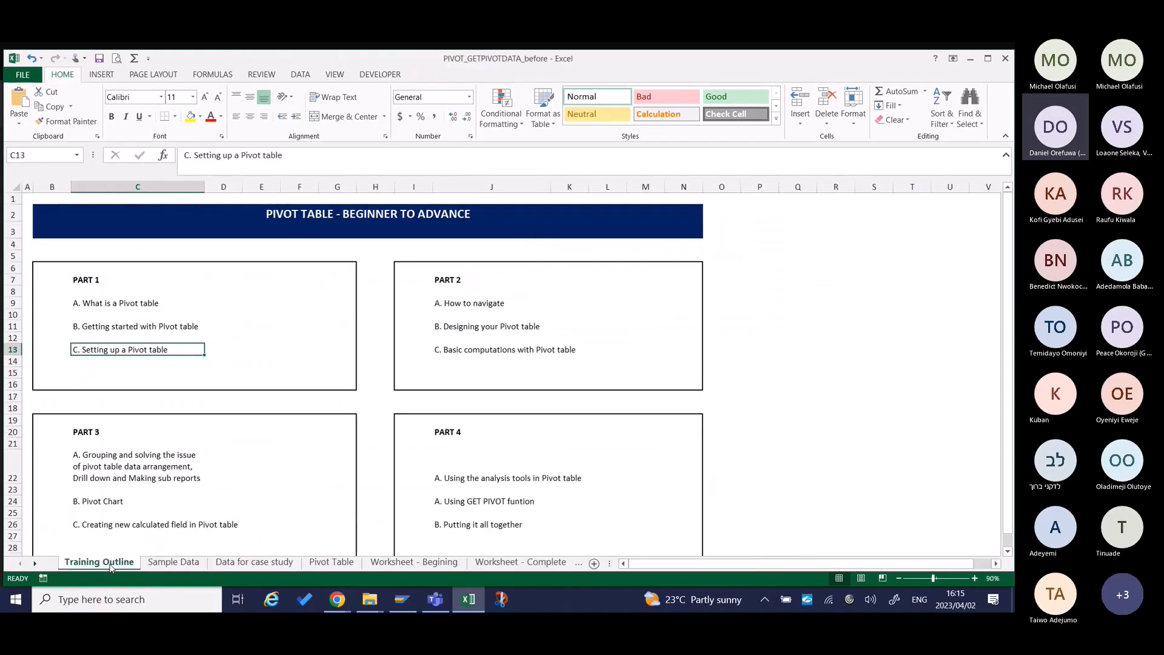
{"action": "key", "text": "Right"}
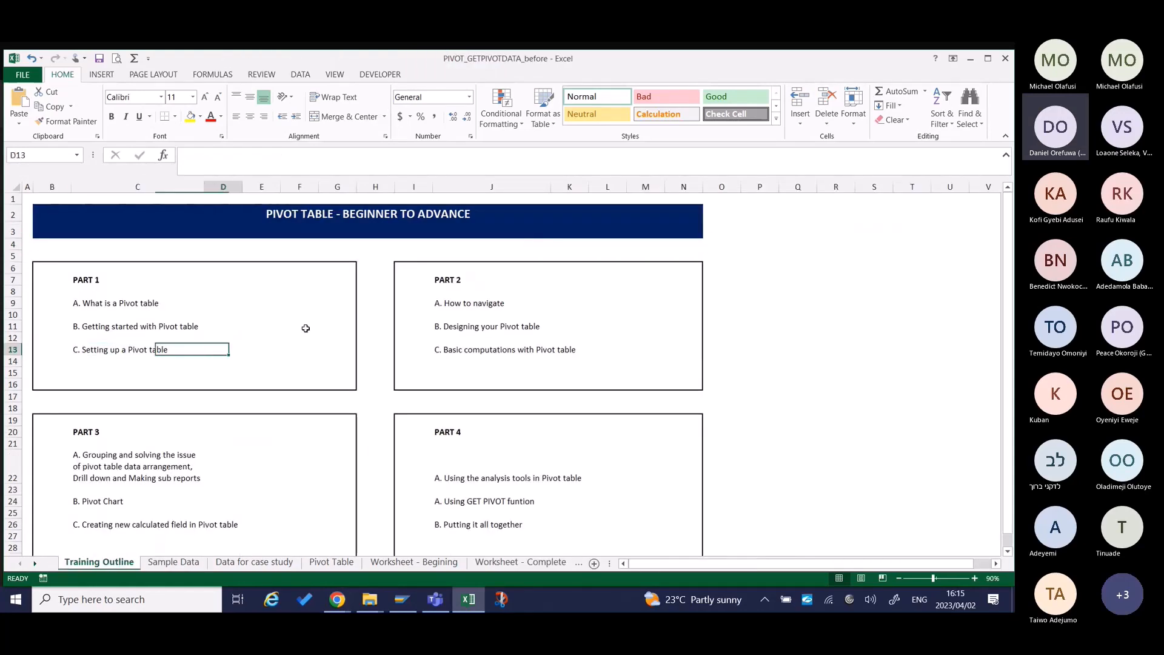
{"action": "key", "text": "Right"}
{"action": "key", "text": "Right"}
{"action": "key", "text": "Right"}
{"action": "key", "text": "Right"}
{"action": "key", "text": "Right"}
{"action": "key", "text": "Right"}
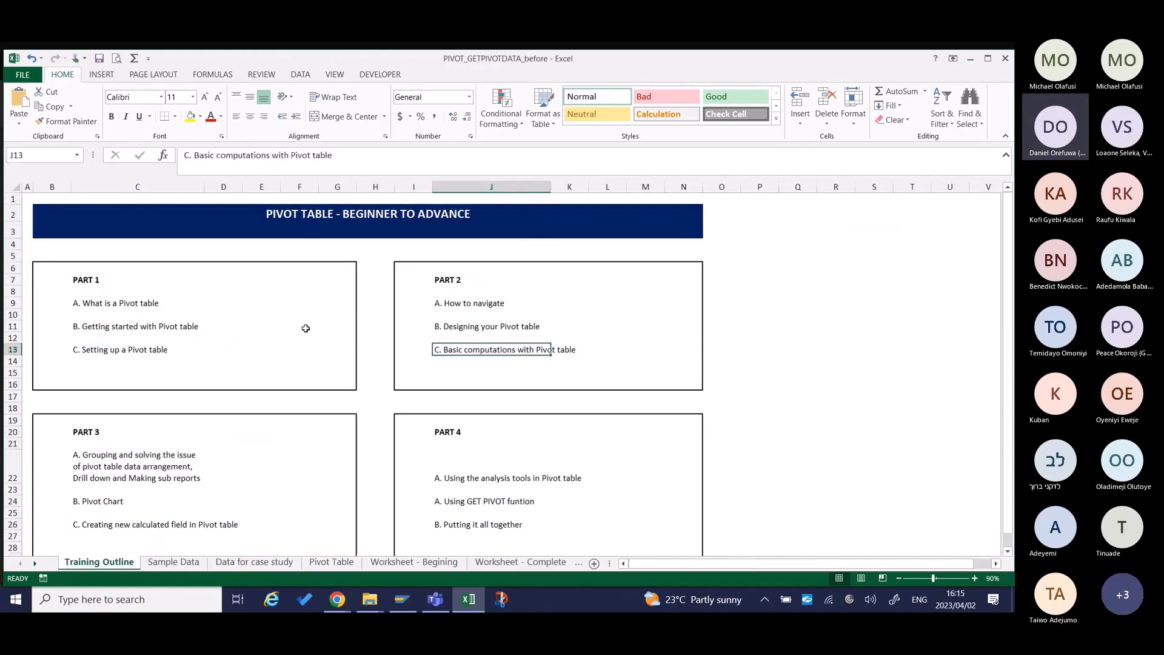
{"action": "key", "text": "Up"}
{"action": "key", "text": "Up"}
{"action": "key", "text": "Up"}
{"action": "key", "text": "Up"}
{"action": "key", "text": "Down"}
{"action": "key", "text": "Down"}
{"action": "key", "text": "Down"}
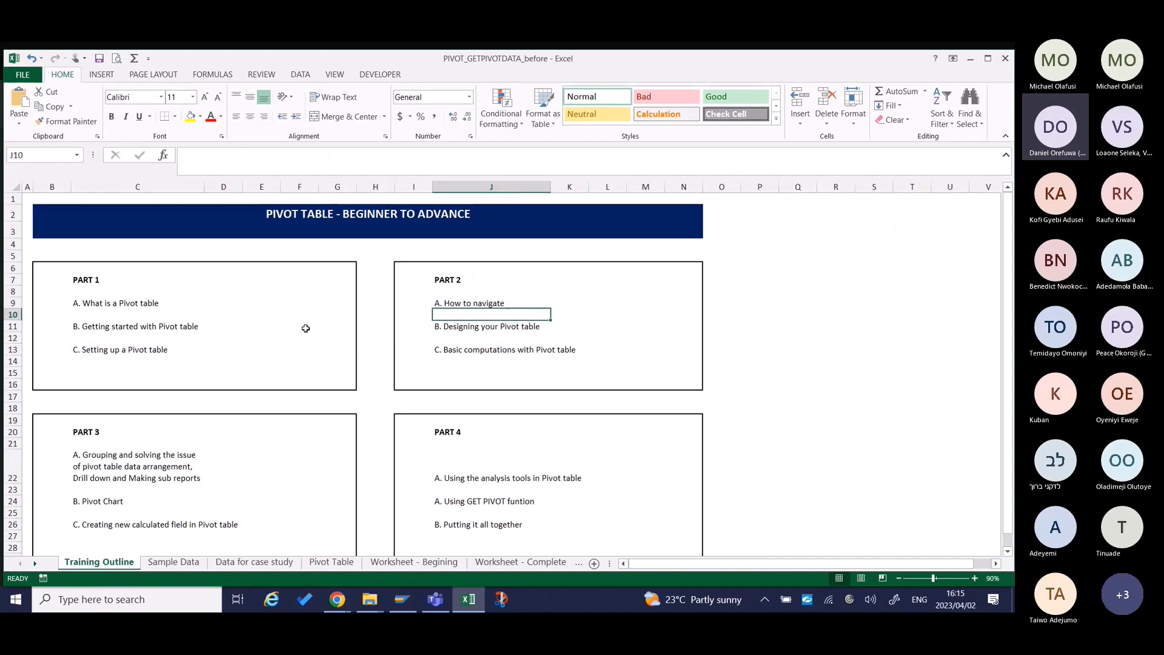
{"action": "key", "text": "Down"}
Switch to the Microsoft Teams meeting and open its chat.
{"action": "key", "text": "alt+Tab"}
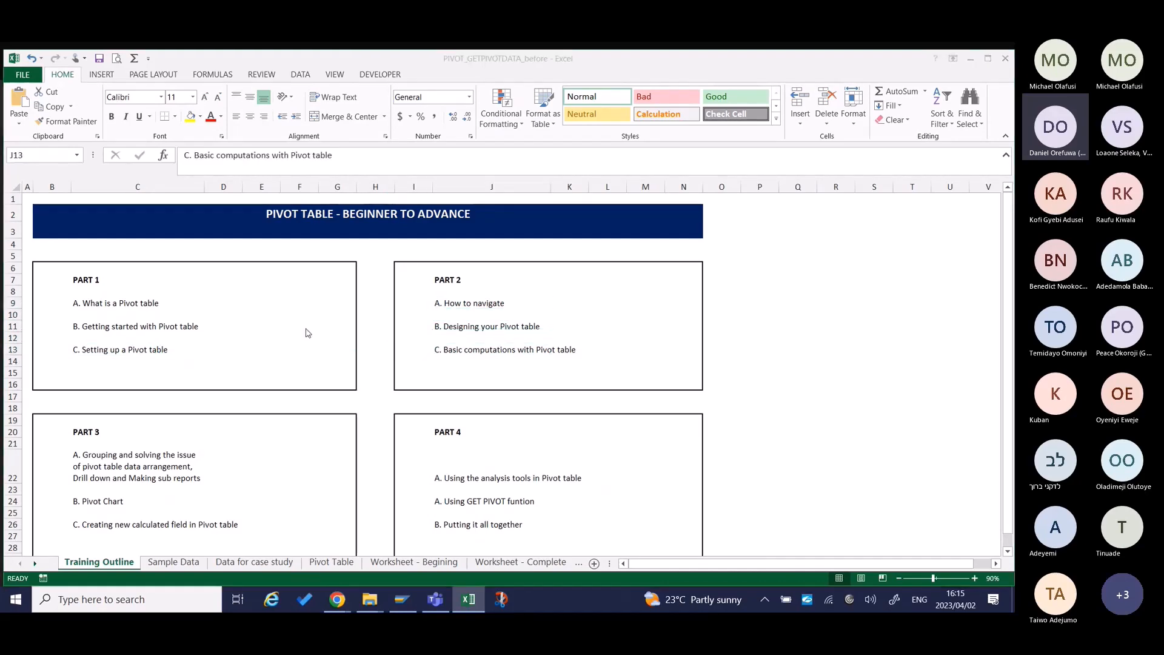
{"action": "key", "text": "alt+Tab"}
{"action": "key", "text": "alt+shift+Tab"}
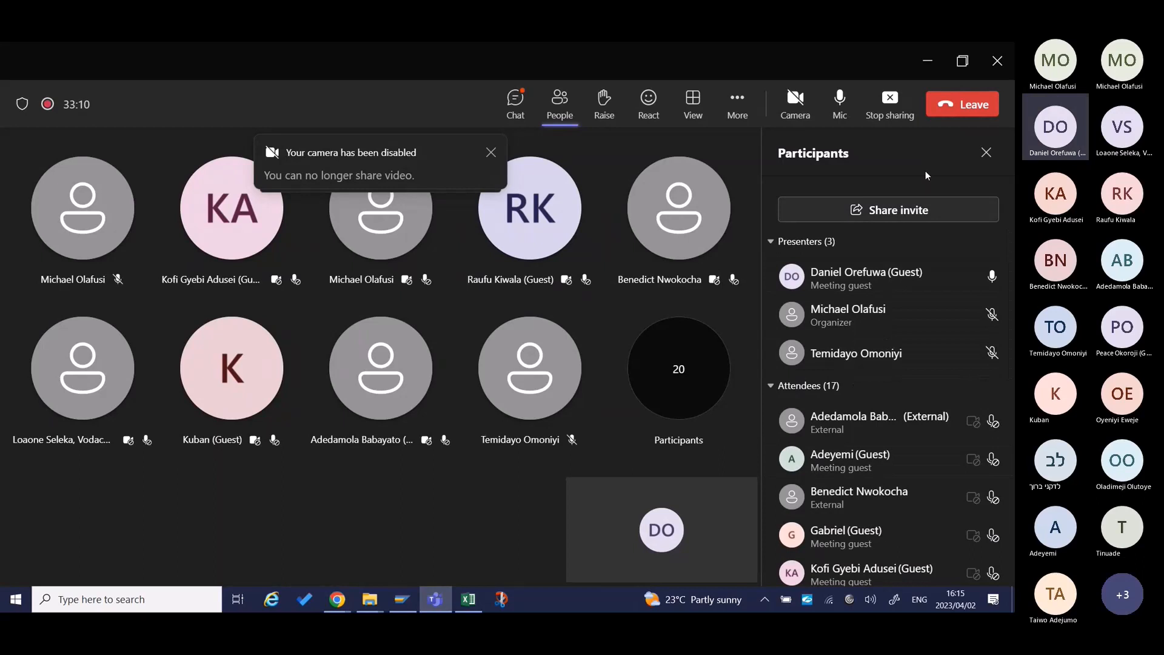
{"action": "left_click", "coordinate": [516, 100]}
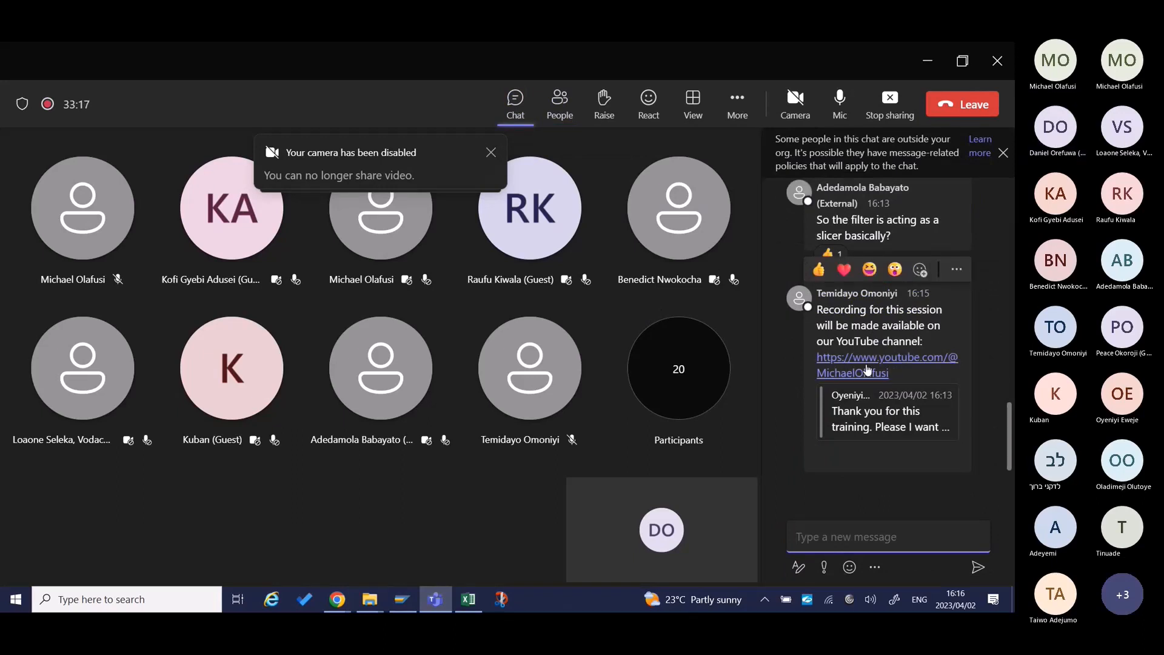
Go to the quoted message about the session recording and read the recent participant messages around it.
{"action": "left_click", "coordinate": [908, 425]}
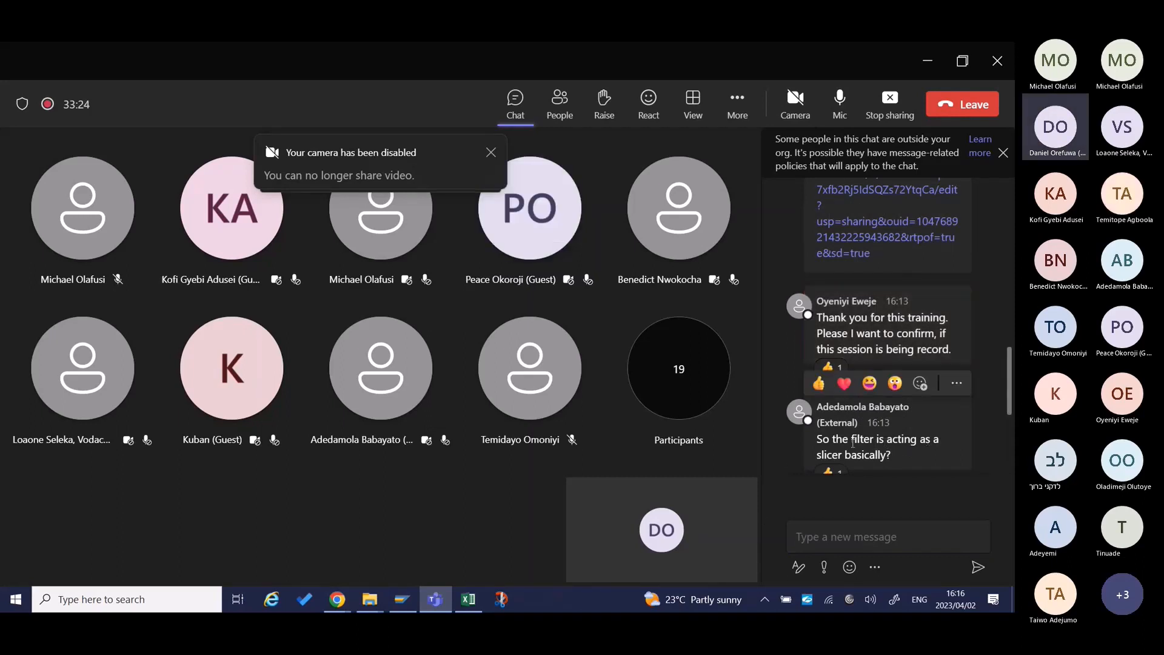
{"action": "scroll", "coordinate": [853, 443], "scroll_direction": "down", "scroll_amount": 1}
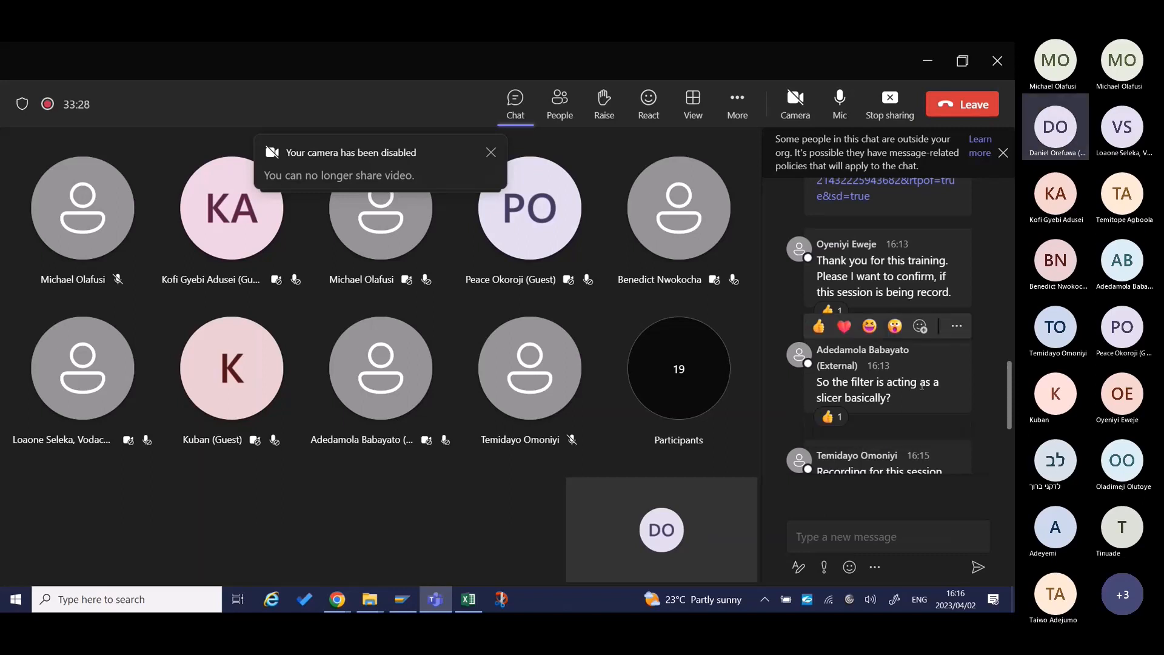
{"action": "scroll", "coordinate": [936, 374], "scroll_direction": "up", "scroll_amount": 1}
{"action": "scroll", "coordinate": [984, 399], "scroll_direction": "down", "scroll_amount": 1}
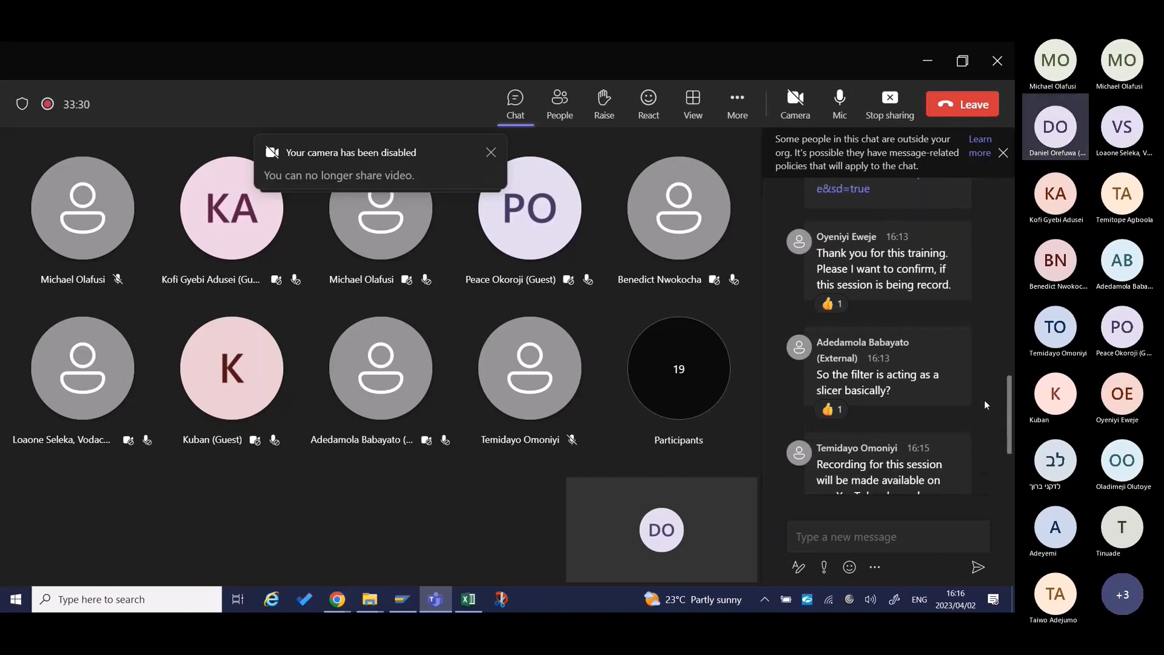
{"action": "scroll", "coordinate": [984, 399], "scroll_direction": "up", "scroll_amount": 2}
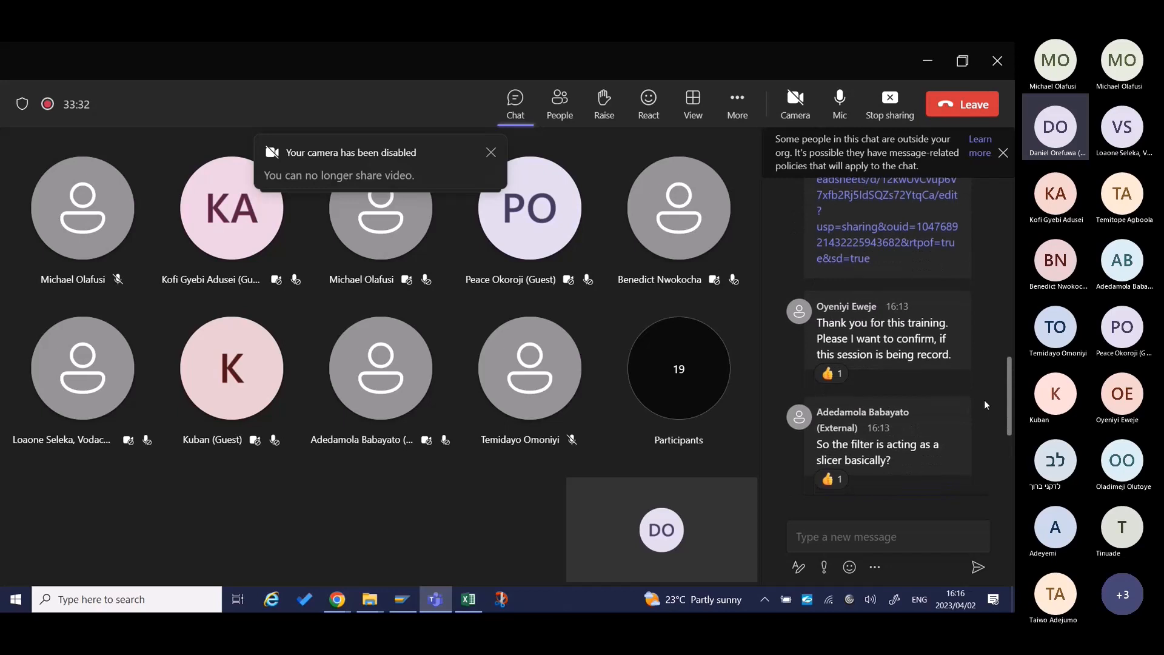
{"action": "scroll", "coordinate": [984, 399], "scroll_direction": "down", "scroll_amount": 1}
{"action": "scroll", "coordinate": [971, 387], "scroll_direction": "down", "scroll_amount": 1}
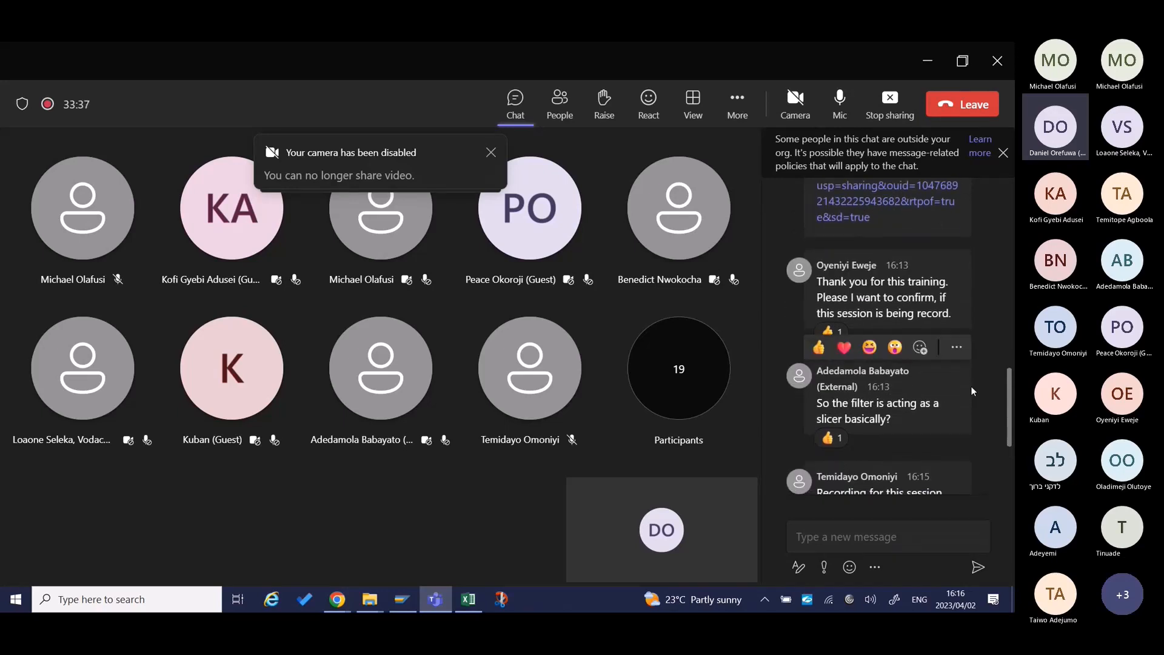
{"action": "scroll", "coordinate": [972, 391], "scroll_direction": "down", "scroll_amount": 3}
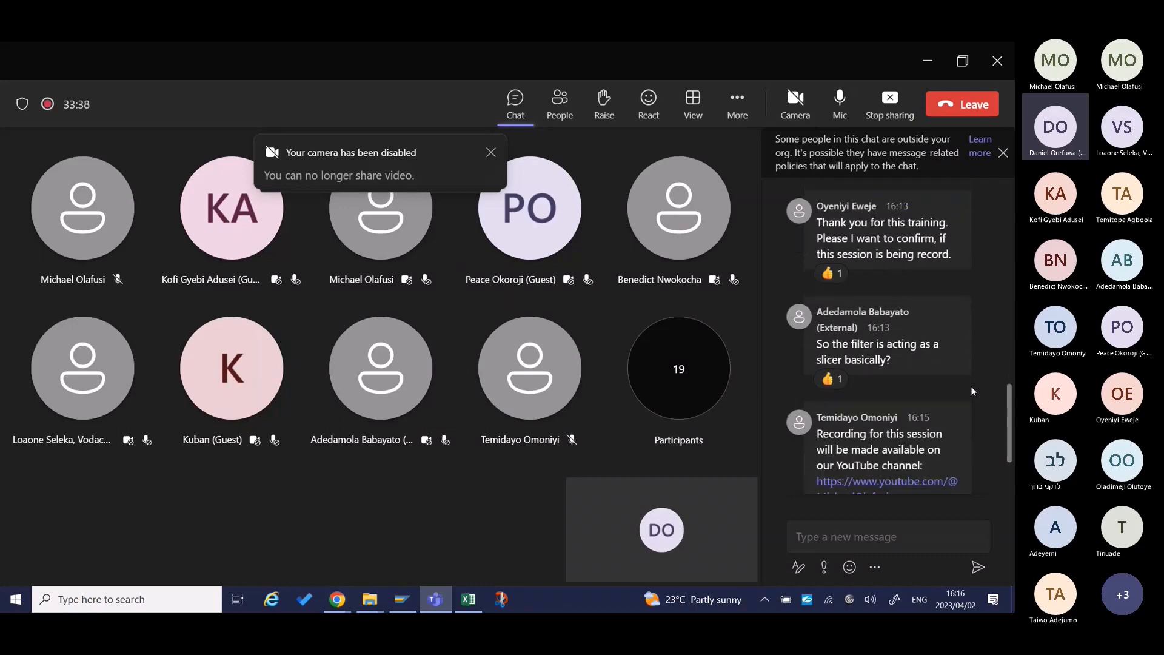
{"action": "scroll", "coordinate": [972, 391], "scroll_direction": "down", "scroll_amount": 1}
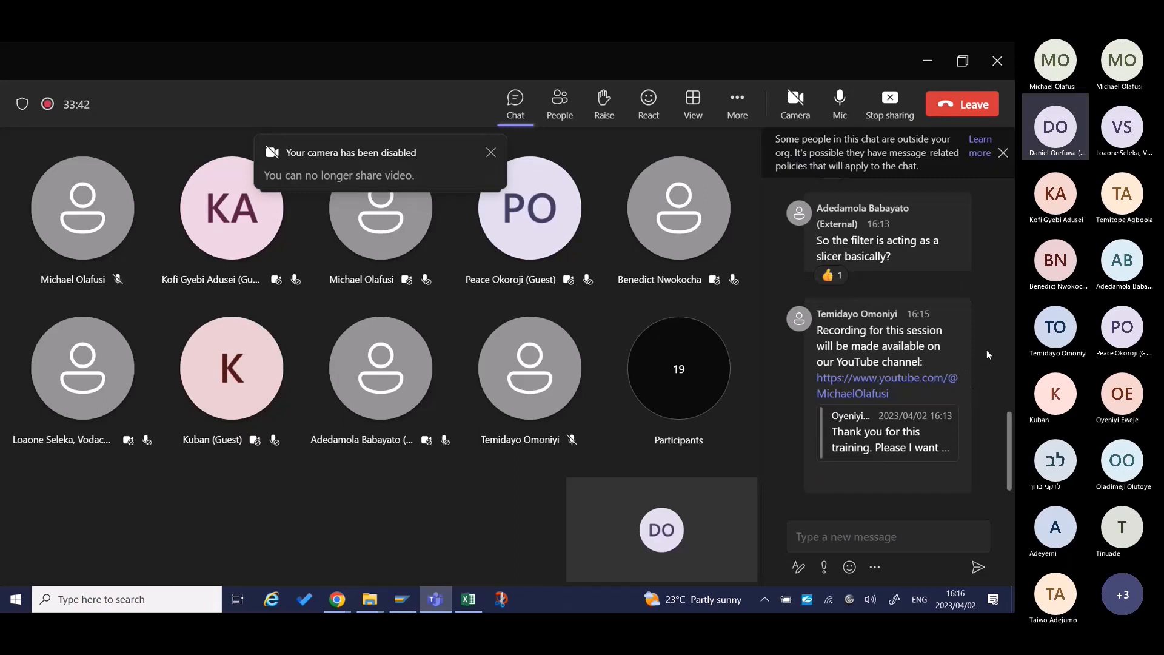
Review the chat messages from the training material link through to the reply about the session recording.
{"action": "scroll", "coordinate": [985, 358], "scroll_direction": "up", "scroll_amount": 1}
{"action": "scroll", "coordinate": [985, 368], "scroll_direction": "up", "scroll_amount": 5}
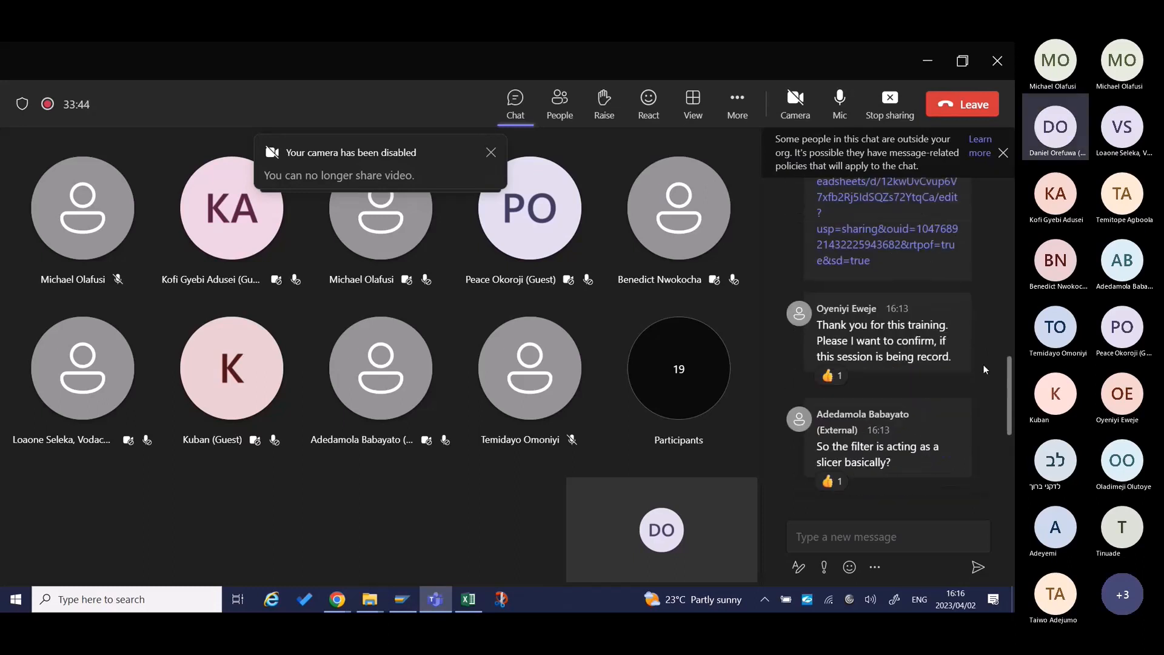
{"action": "scroll", "coordinate": [983, 368], "scroll_direction": "up", "scroll_amount": 4}
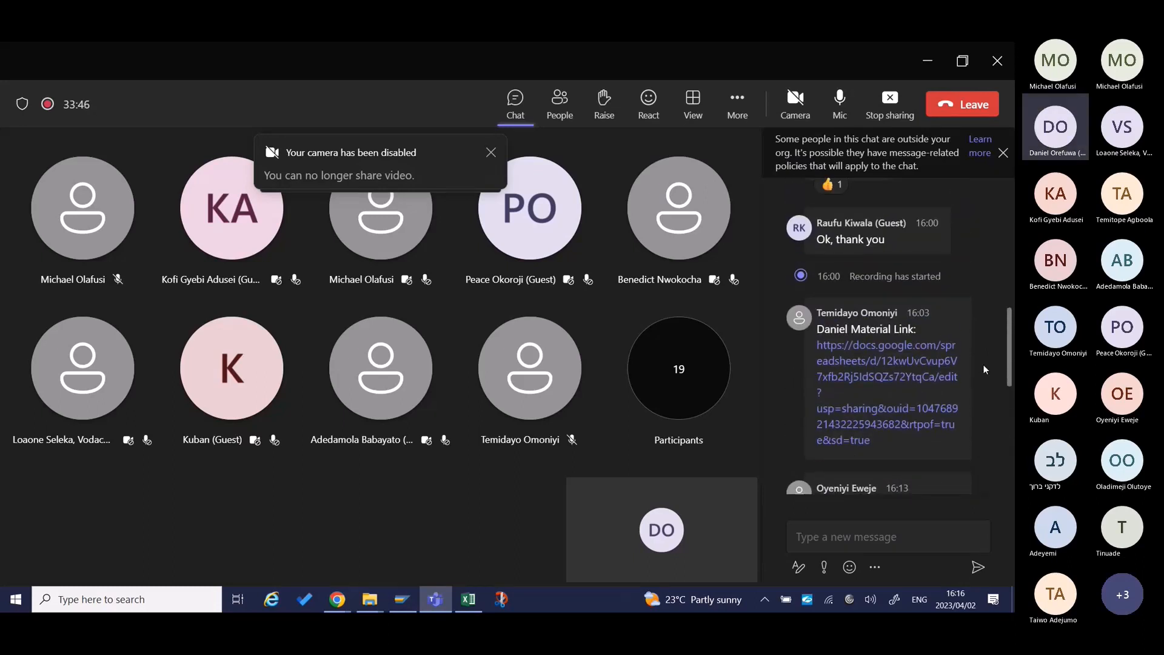
{"action": "scroll", "coordinate": [983, 368], "scroll_direction": "down", "scroll_amount": 1}
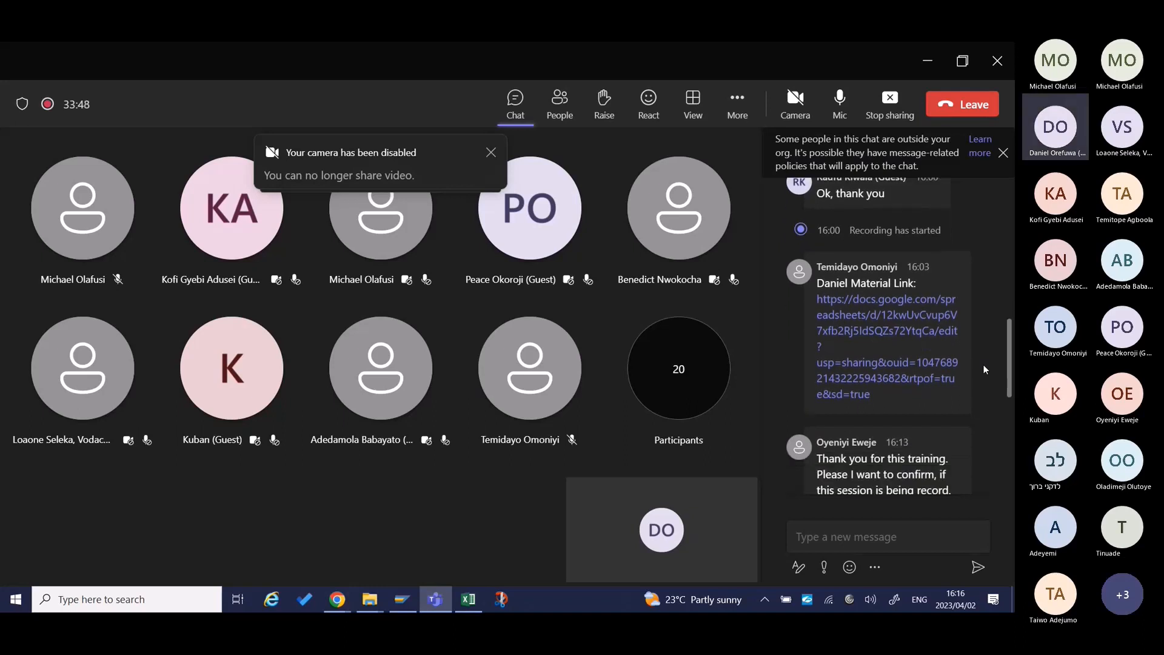
{"action": "scroll", "coordinate": [984, 368], "scroll_direction": "down", "scroll_amount": 5}
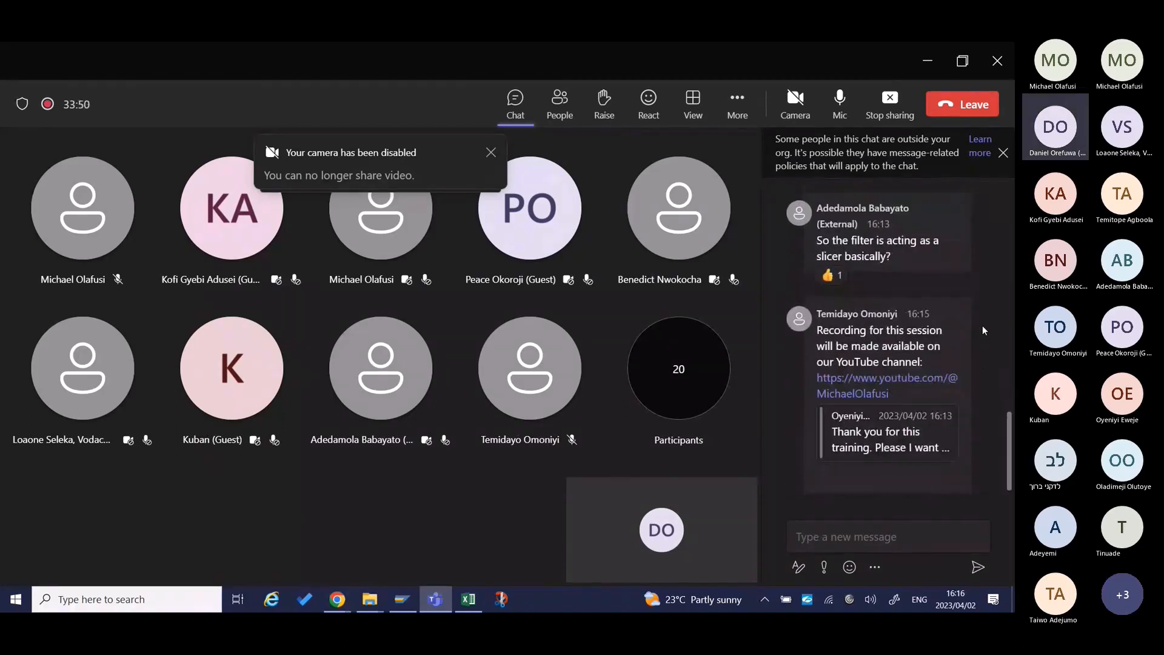
Switch back to the Excel workbook, point out Part 2's "How to navigate" topic, and open the Sample Data sheet with its pivot table.
{"action": "mouse_move", "coordinate": [965, 304]}
{"action": "key", "text": "alt+Tab"}
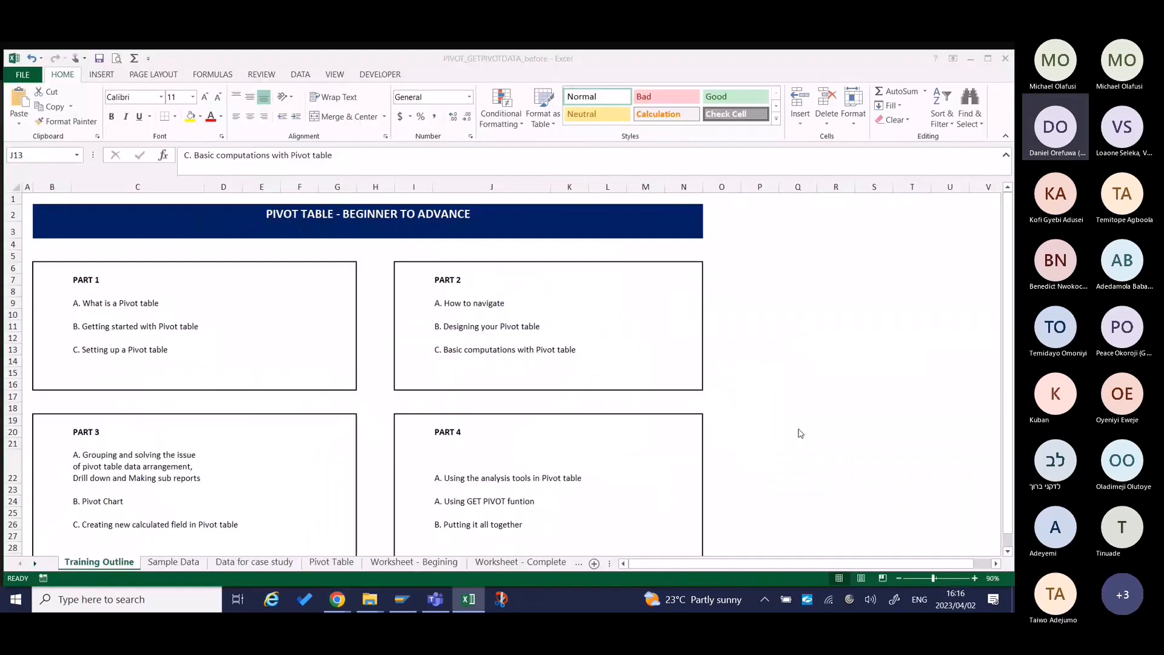
{"action": "left_click", "coordinate": [460, 304]}
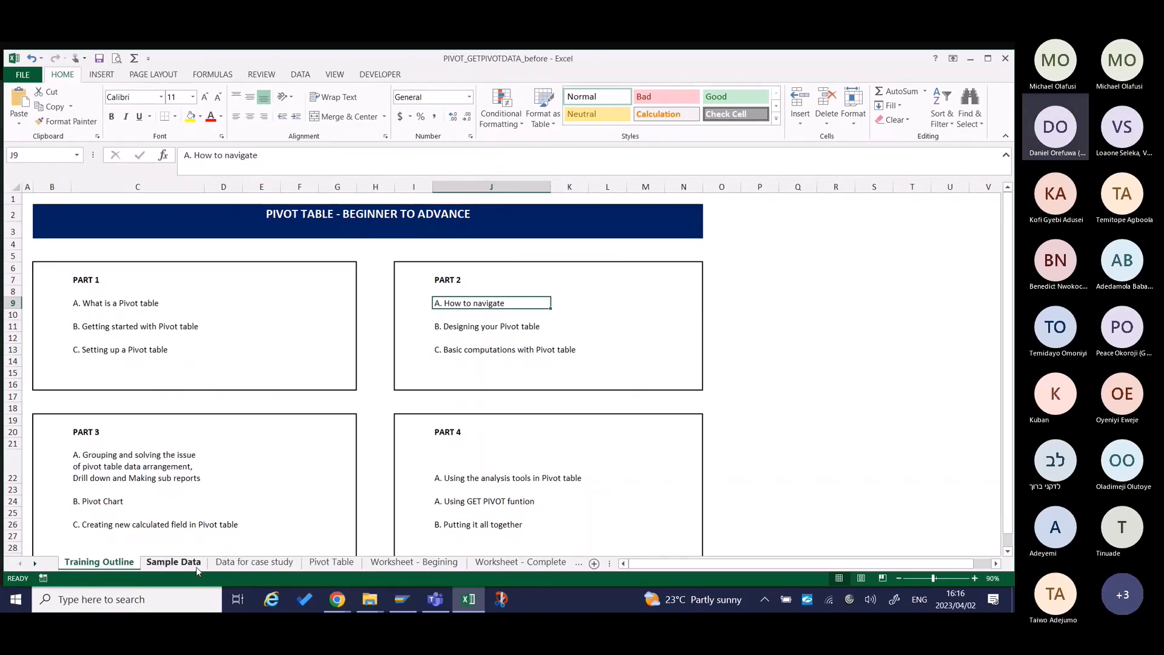
{"action": "left_click", "coordinate": [174, 561]}
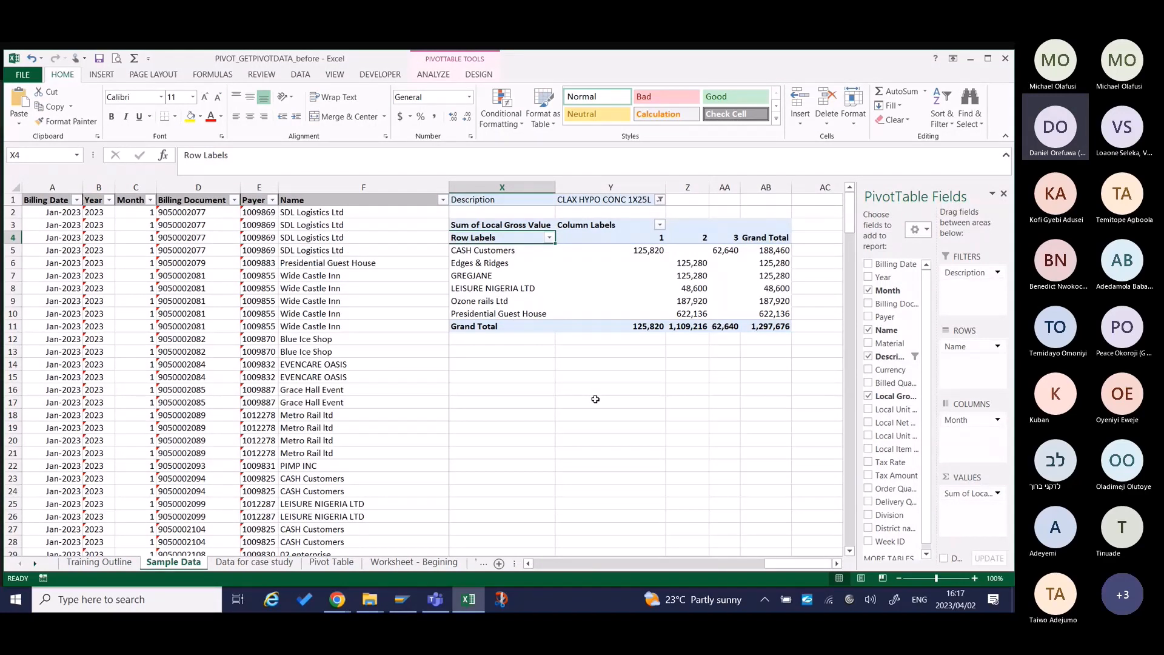
{"action": "mouse_move", "coordinate": [558, 275]}
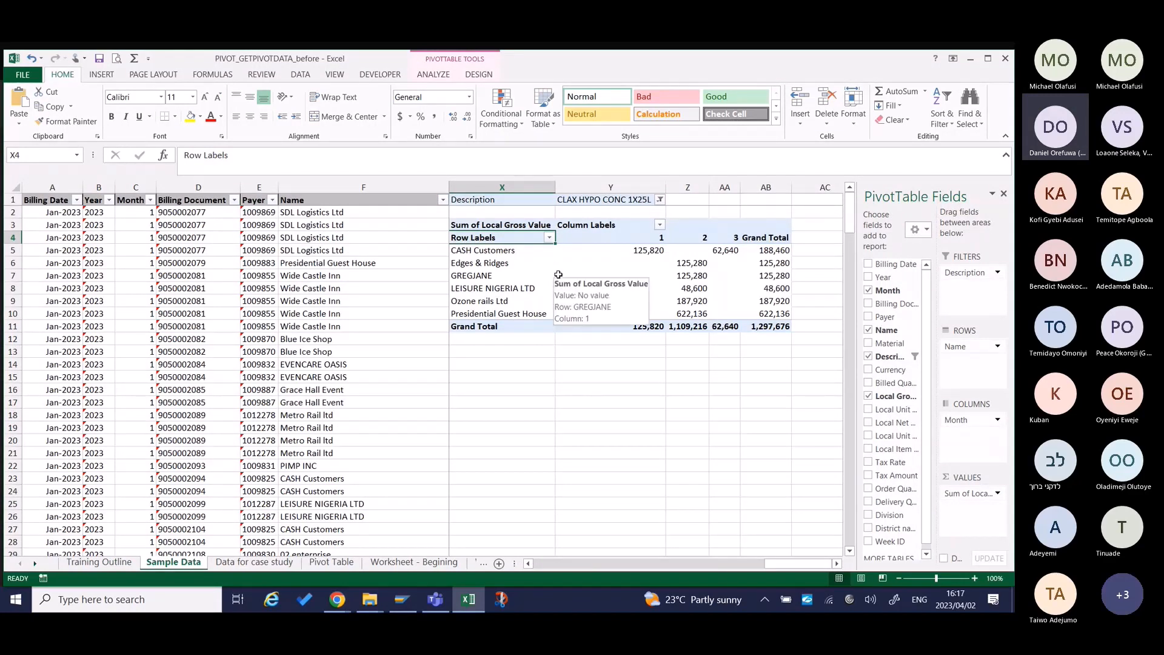
{"action": "left_click", "coordinate": [520, 441]}
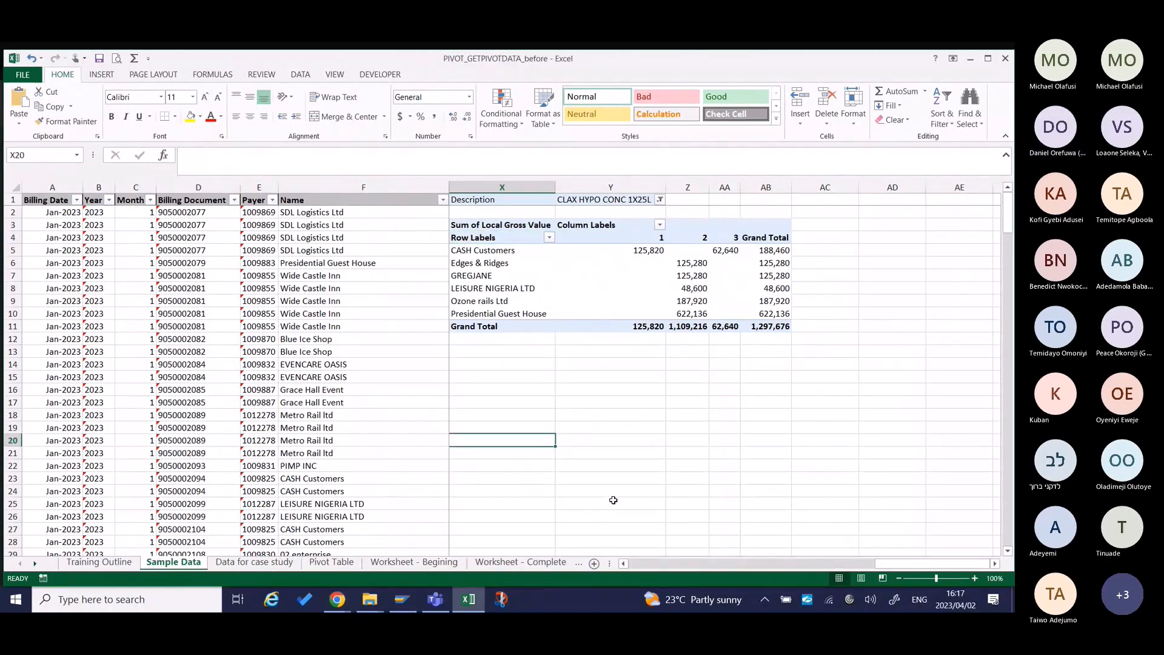
Copy the whole pivot table on the Sample Data sheet, including its Description filter, range X1:AB11.
{"action": "scroll", "coordinate": [616, 485], "scroll_direction": "left", "scroll_amount": 1}
{"action": "left_click_drag", "start_coordinate": [563, 201], "coordinate": [842, 327]}
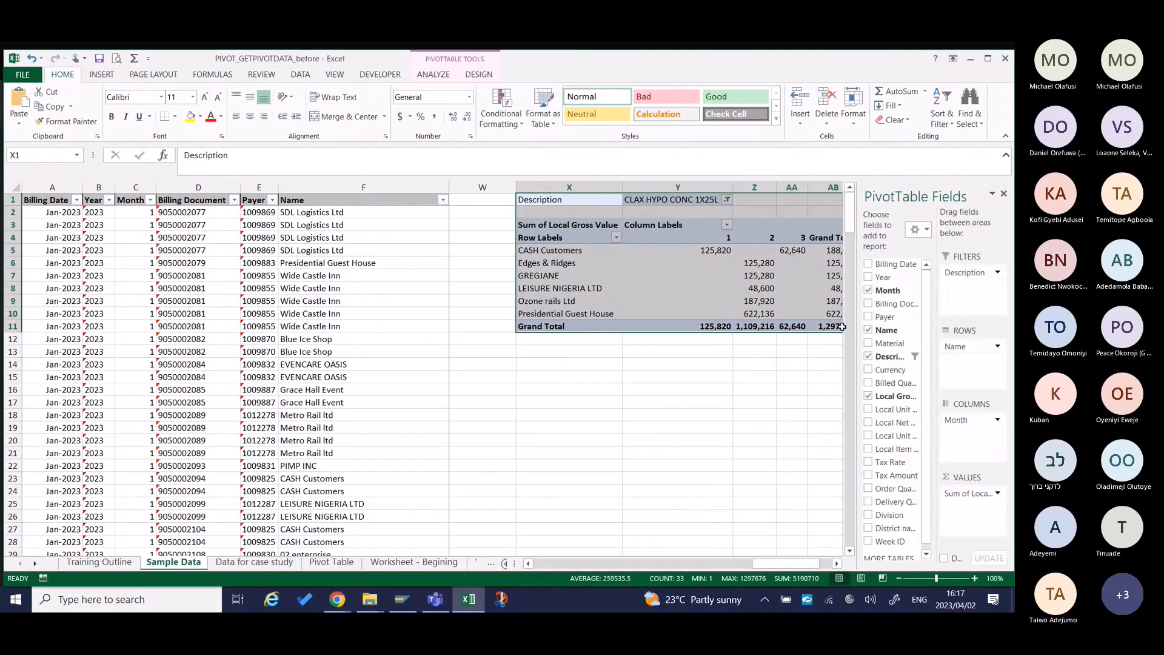
{"action": "right_click", "coordinate": [842, 324]}
{"action": "left_click", "coordinate": [689, 323]}
{"action": "scroll", "coordinate": [691, 323], "scroll_direction": "right", "scroll_amount": 1}
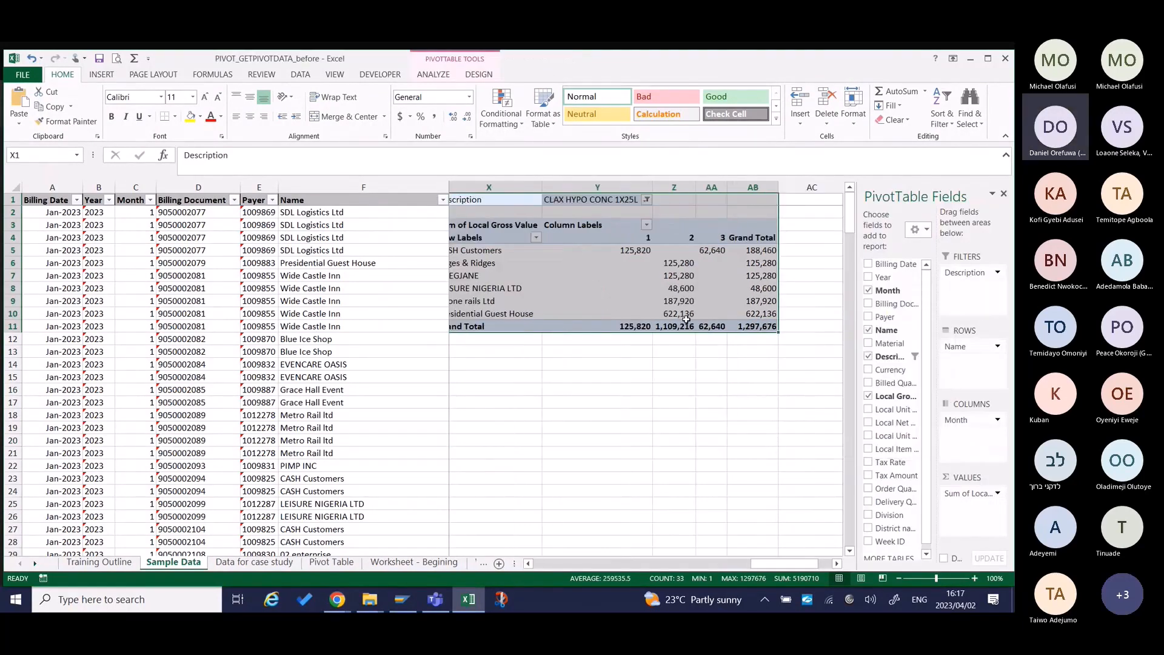
{"action": "right_click", "coordinate": [734, 292]}
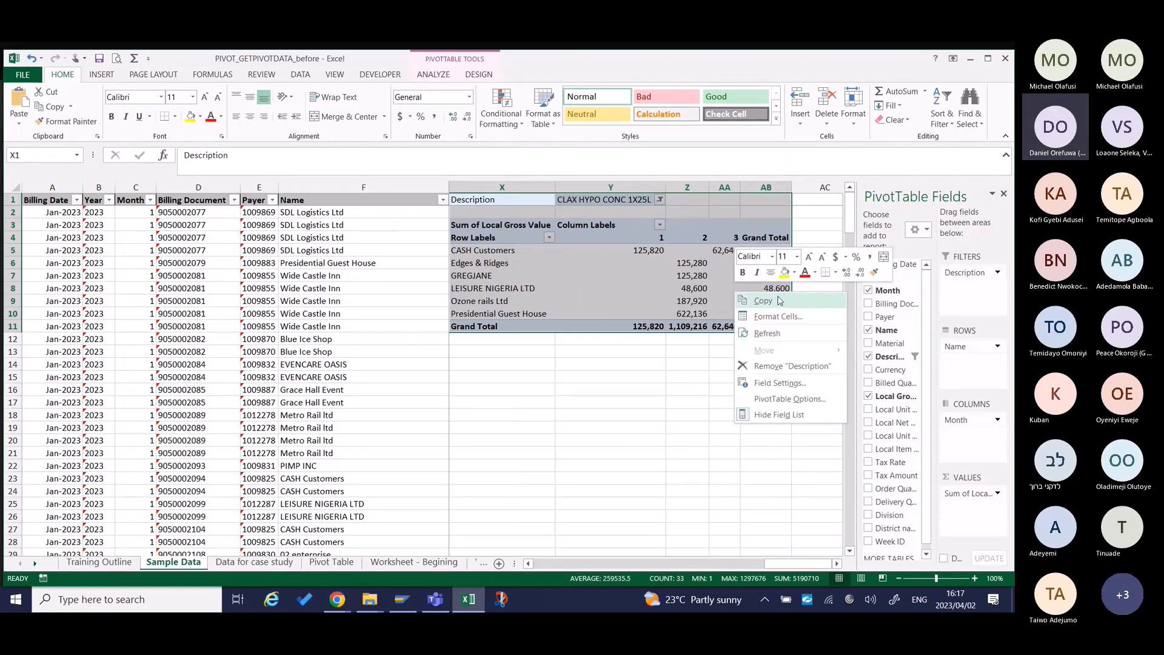
{"action": "left_click", "coordinate": [763, 301]}
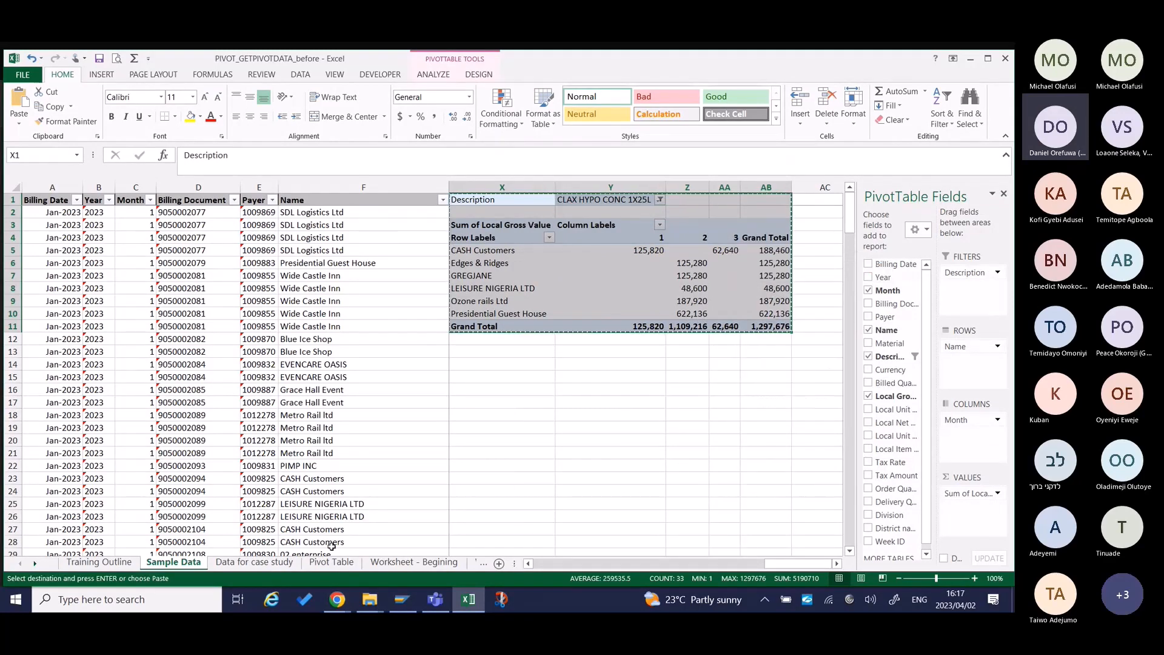
Paste the copied pivot table at cell B2 of a new worksheet and autofit columns B to F.
{"action": "left_click", "coordinate": [500, 563]}
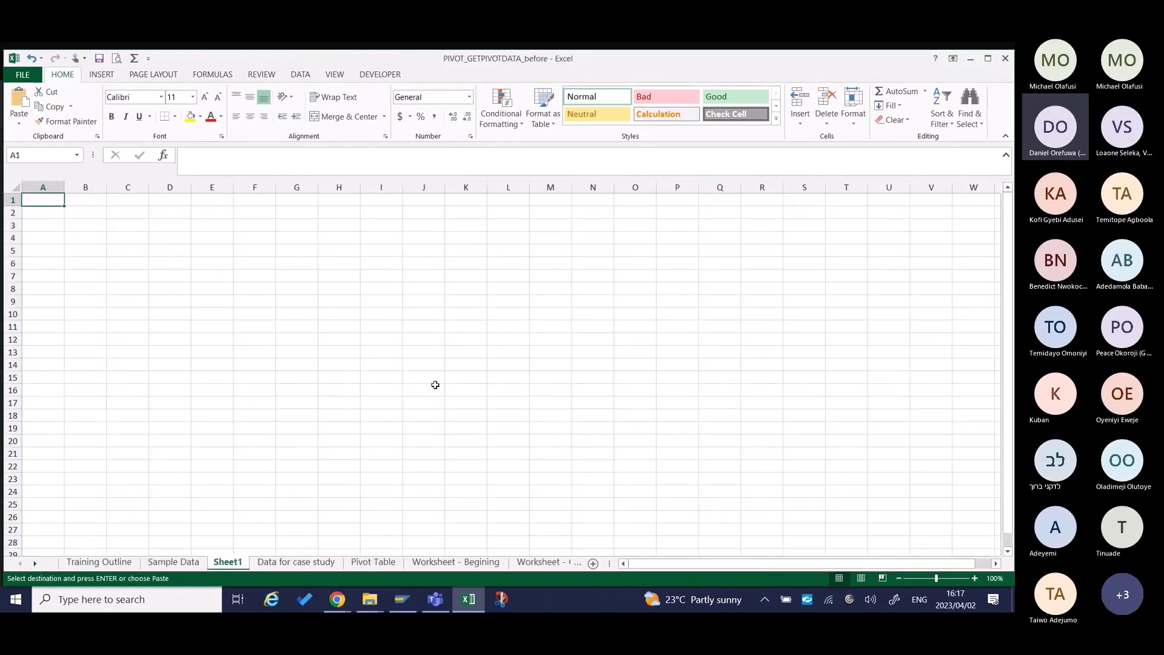
{"action": "left_click", "coordinate": [90, 212]}
{"action": "key", "text": "ctrl+v"}
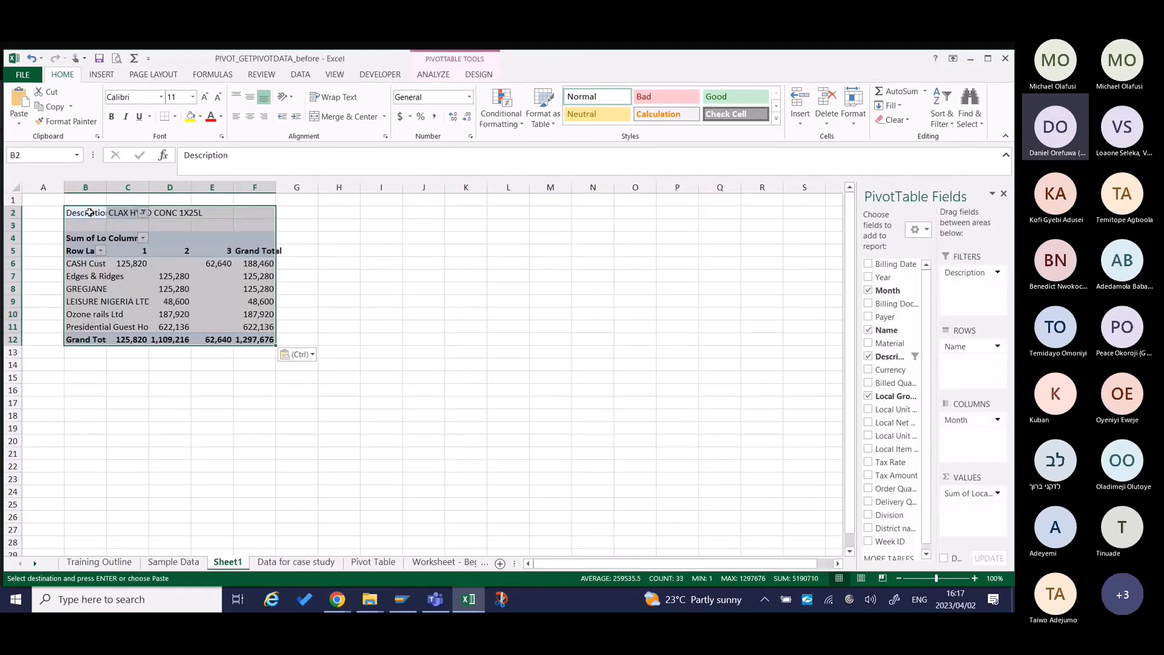
{"action": "left_click_drag", "start_coordinate": [86, 187], "coordinate": [263, 194]}
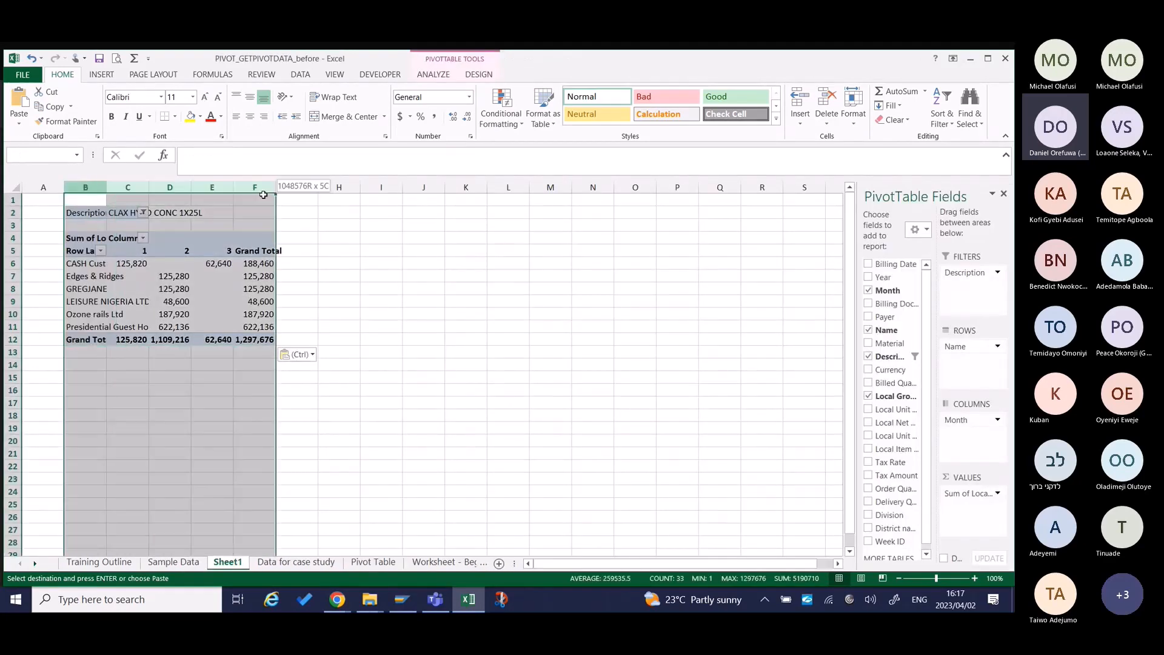
{"action": "double_click", "coordinate": [276, 187]}
{"action": "left_click", "coordinate": [309, 301]}
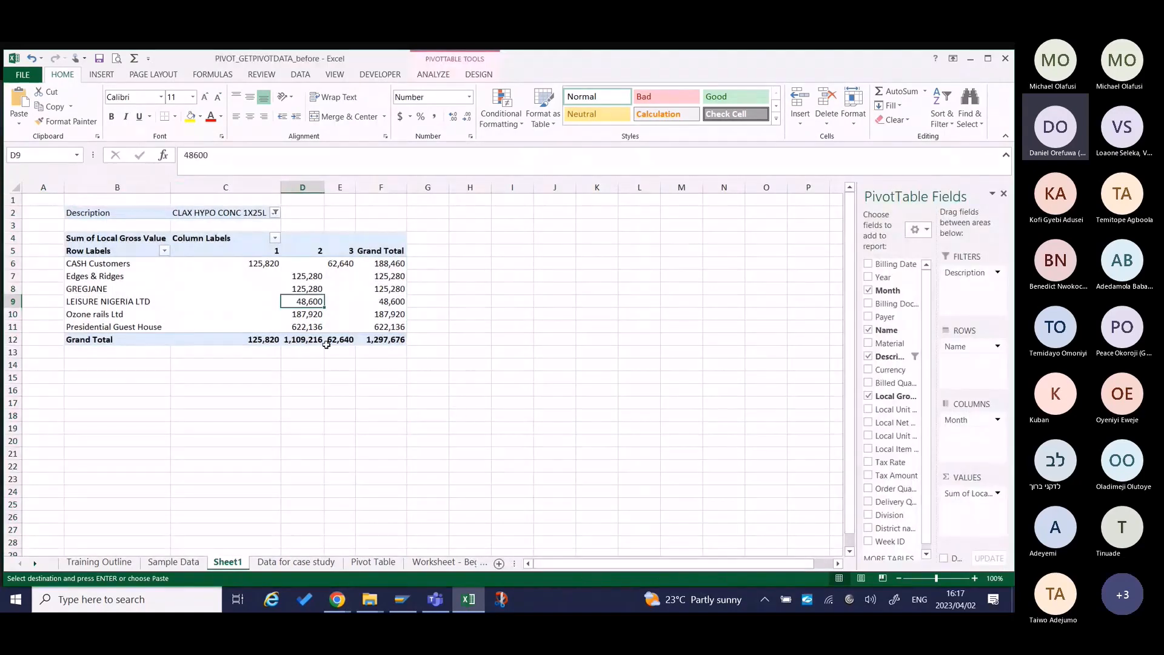
Compare selecting cells outside and inside the pivot table, and look through the PivotTable Analyze and Design tools.
{"action": "left_click_drag", "start_coordinate": [301, 414], "coordinate": [299, 421]}
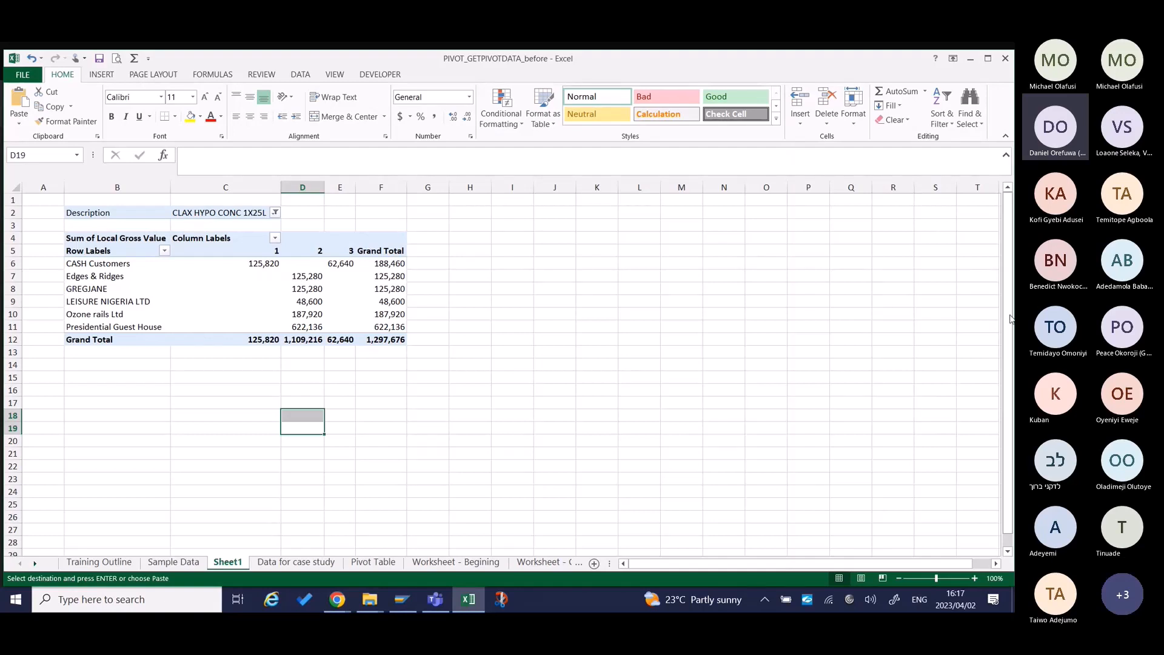
{"action": "left_click", "coordinate": [181, 285]}
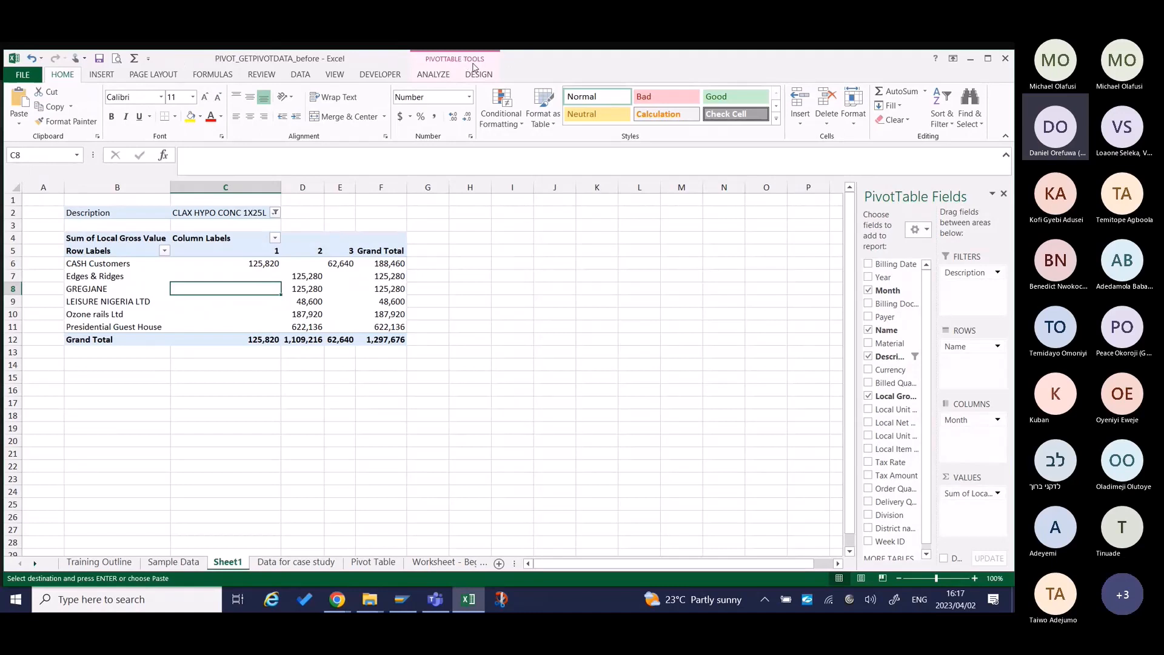
{"action": "left_click", "coordinate": [232, 374]}
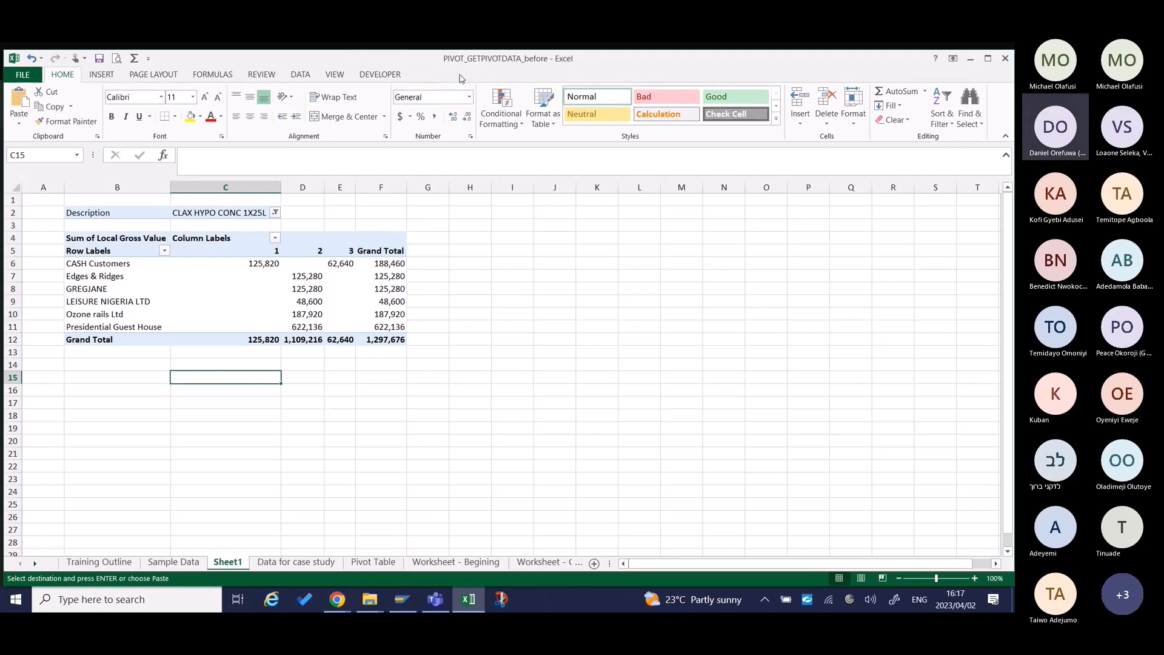
{"action": "left_click", "coordinate": [238, 277]}
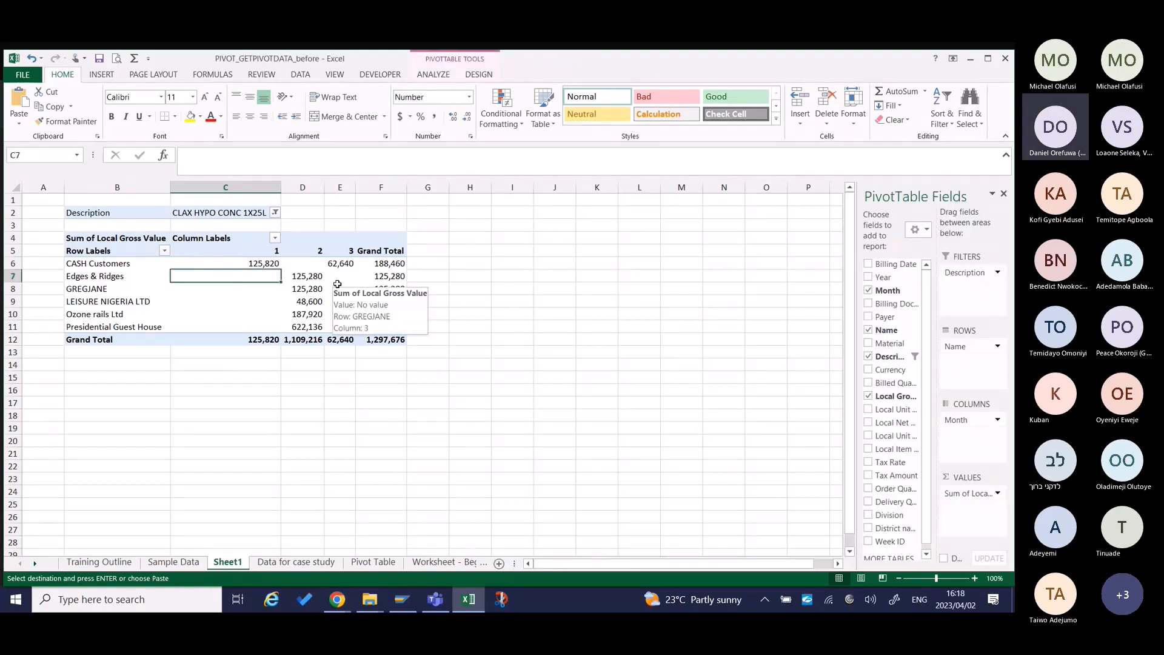
{"action": "left_click", "coordinate": [451, 77]}
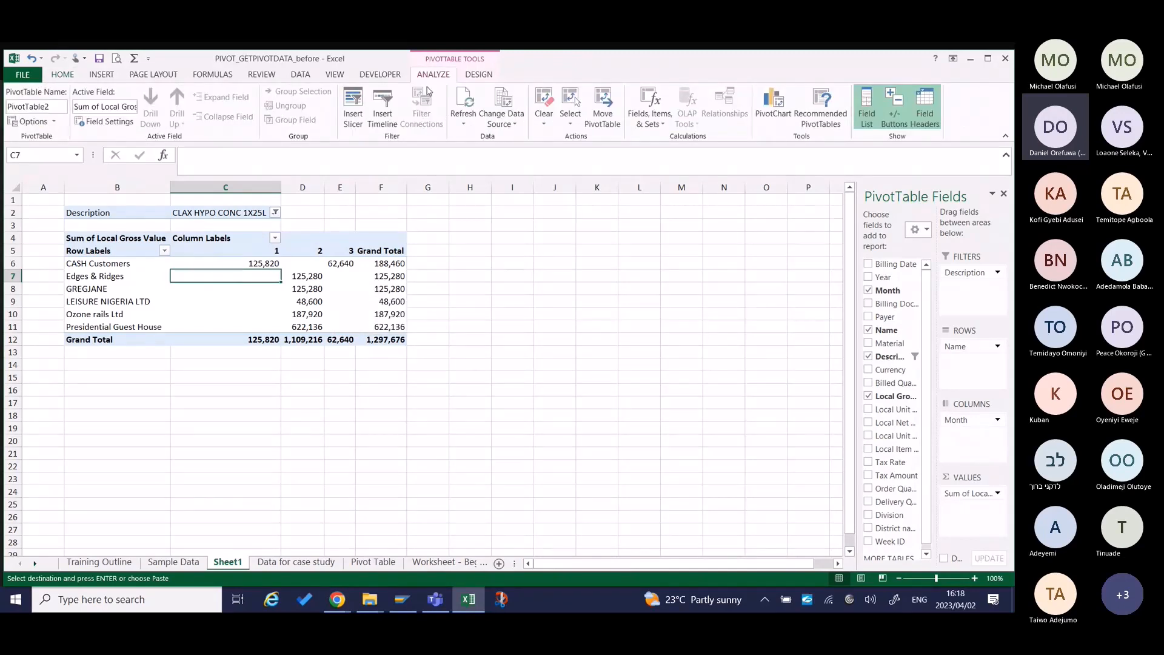
{"action": "left_click", "coordinate": [495, 75]}
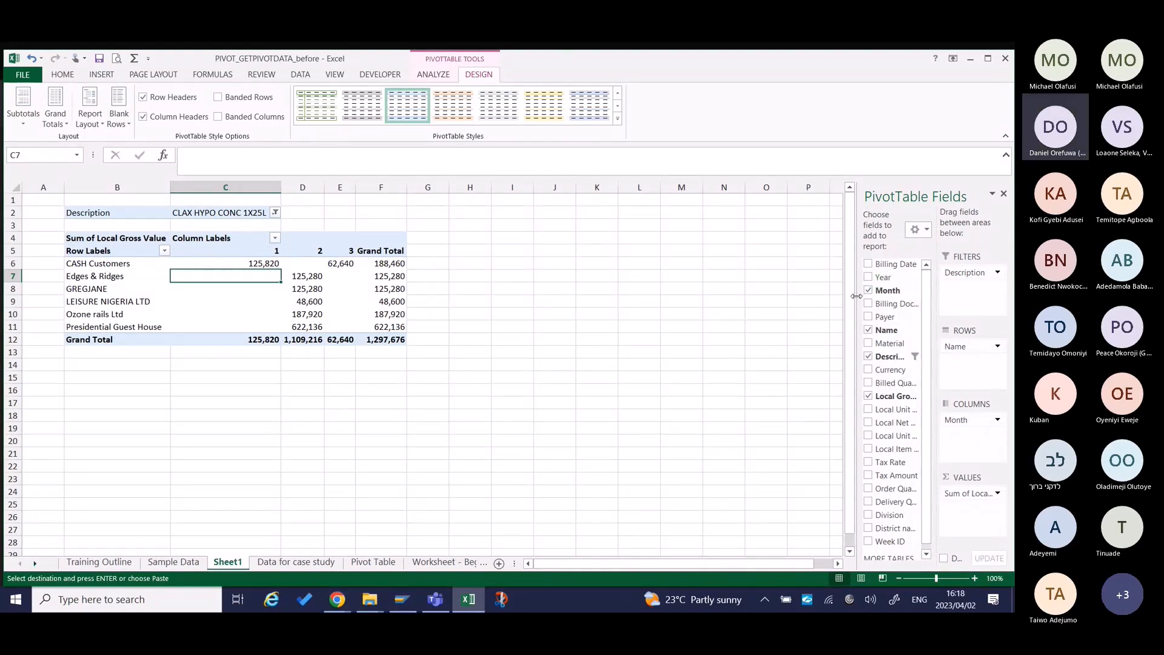
Widen the PivotTable field list, remove Month from the columns area, and show the report in Tabular Form.
{"action": "left_click_drag", "start_coordinate": [857, 304], "coordinate": [806, 303]}
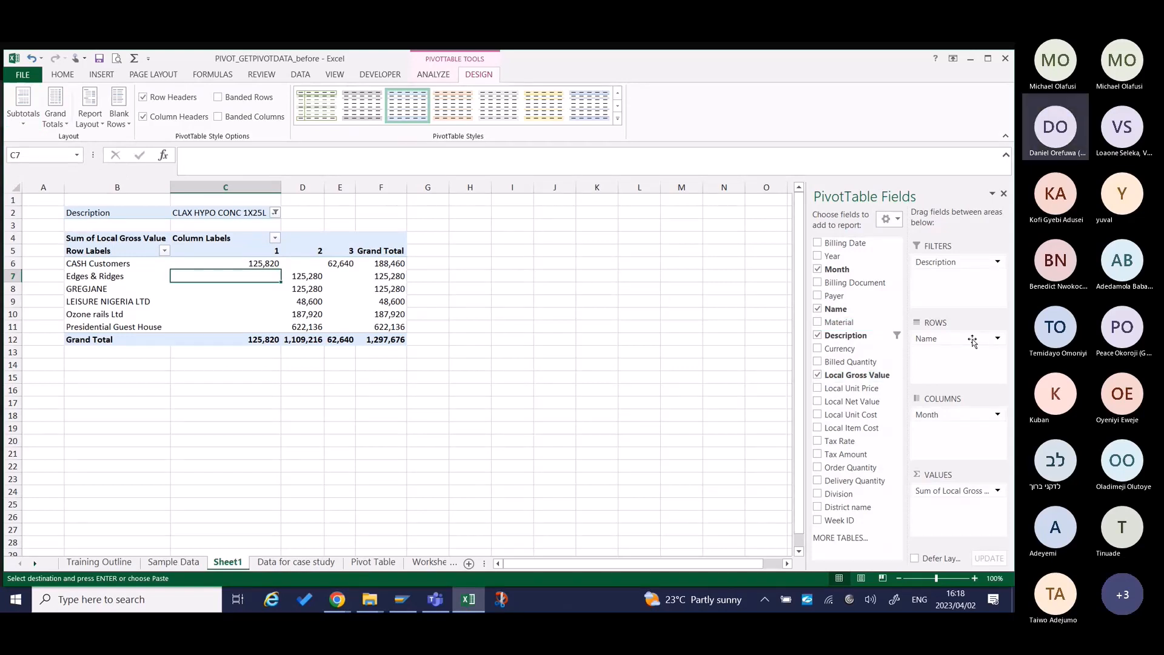
{"action": "left_click_drag", "start_coordinate": [956, 414], "coordinate": [723, 319]}
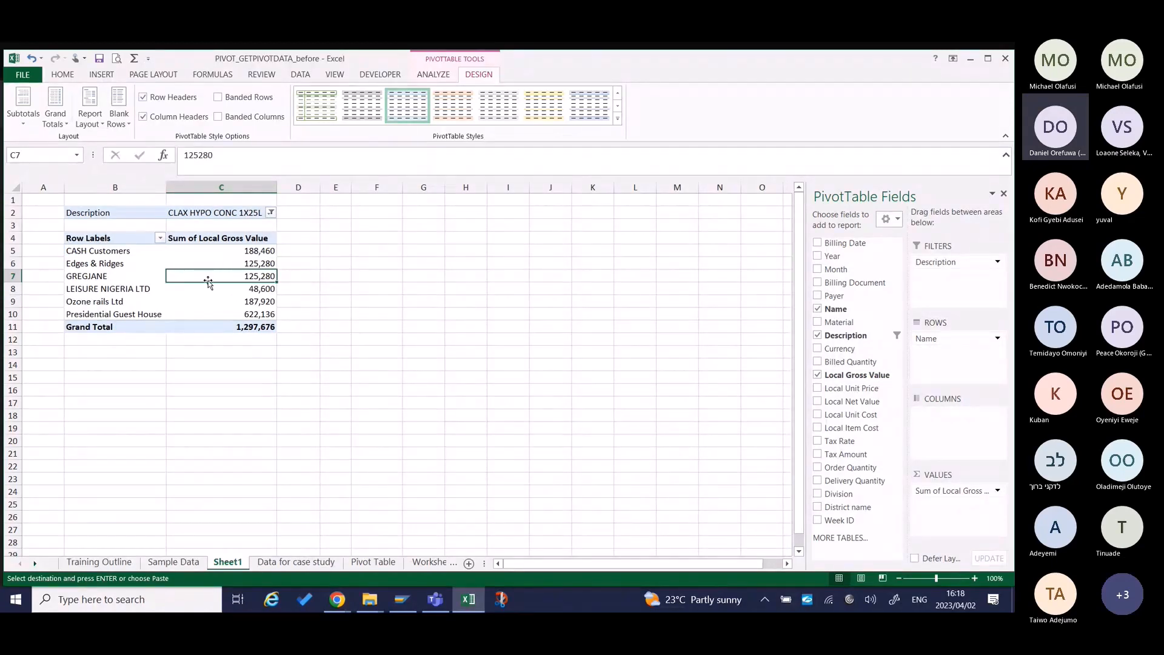
{"action": "left_click", "coordinate": [101, 126]}
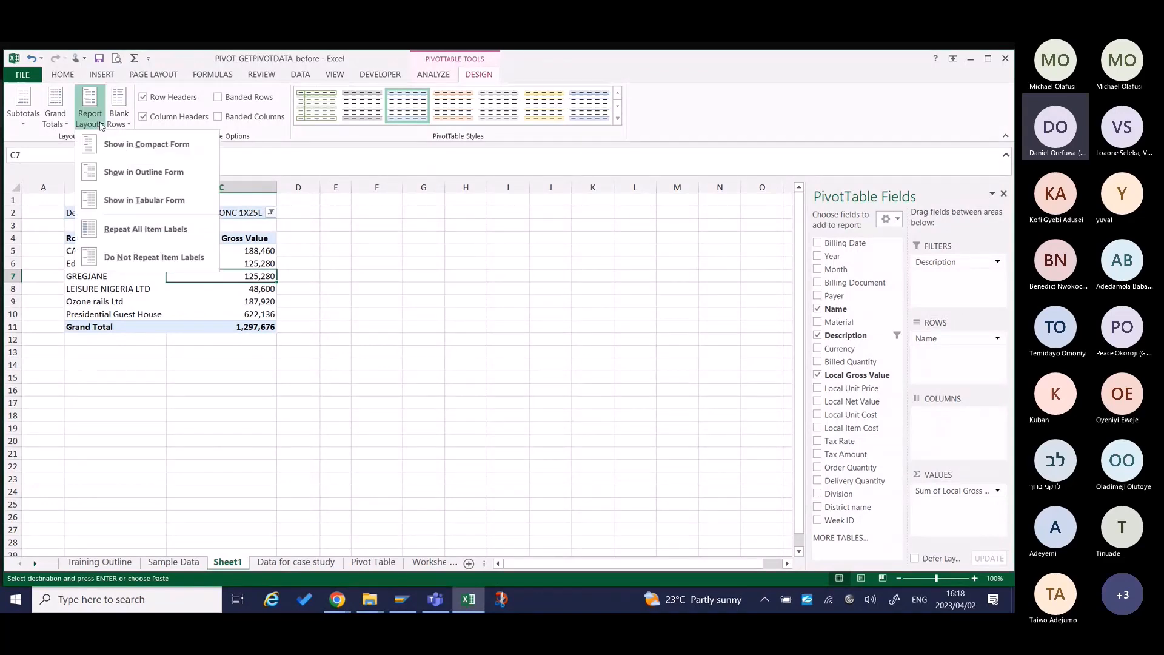
{"action": "left_click", "coordinate": [148, 203]}
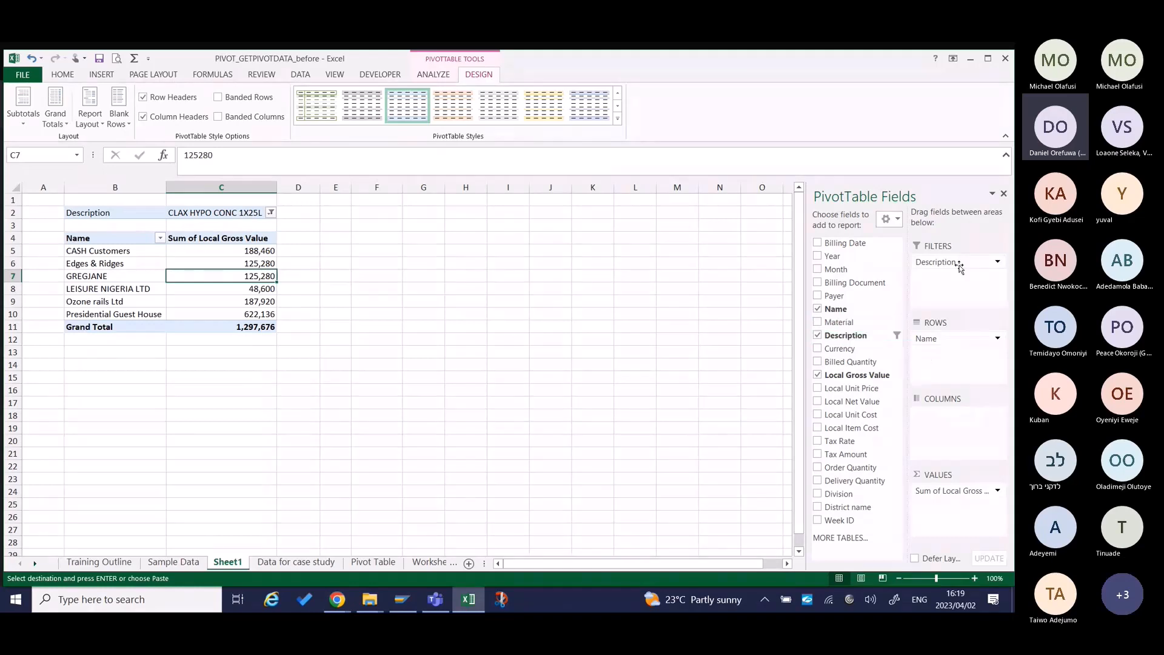
Move Description from the filters to the rows area below Name, and set its filter to include all items.
{"action": "left_click_drag", "start_coordinate": [958, 264], "coordinate": [949, 365]}
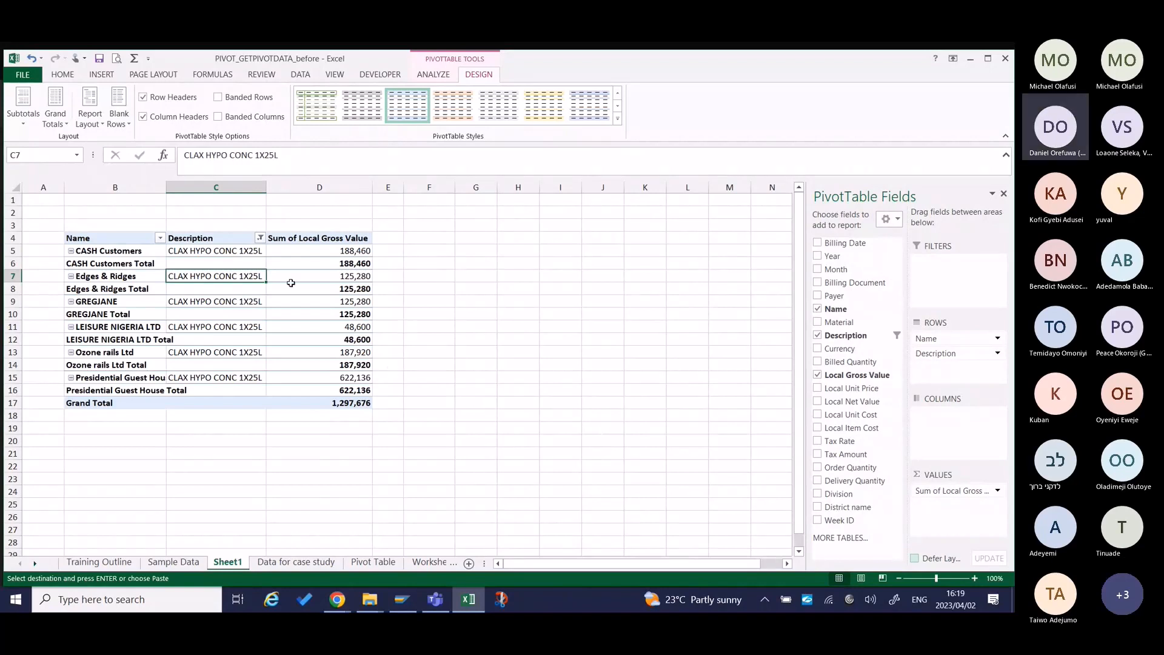
{"action": "left_click", "coordinate": [260, 238]}
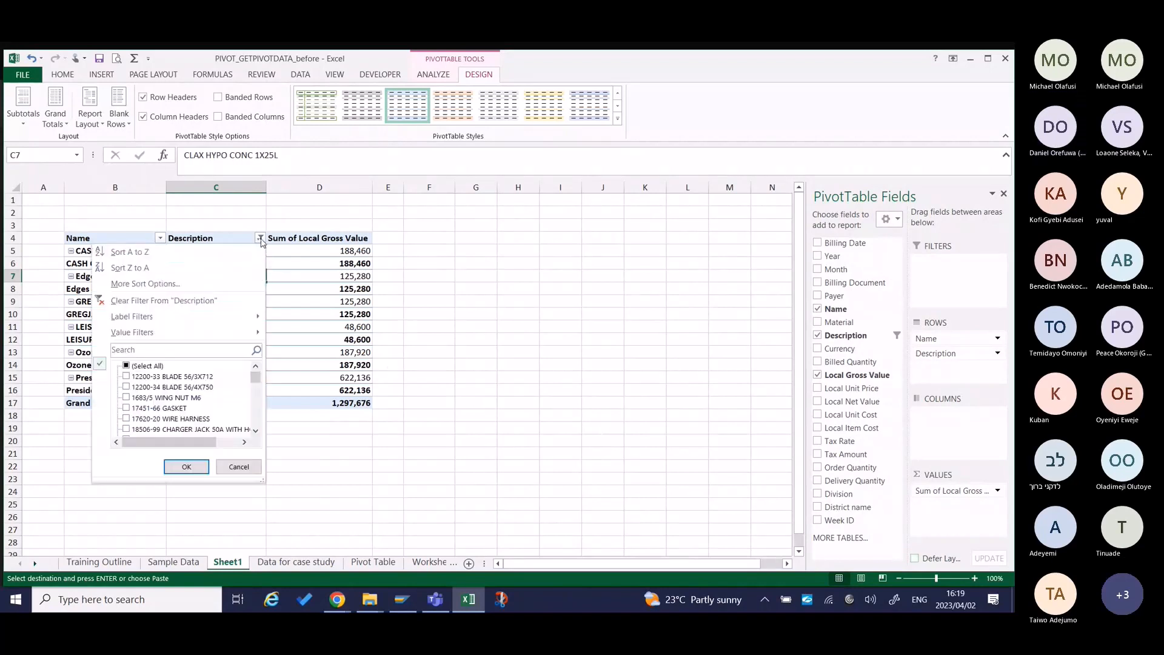
{"action": "left_click", "coordinate": [127, 366]}
{"action": "left_click", "coordinate": [186, 466]}
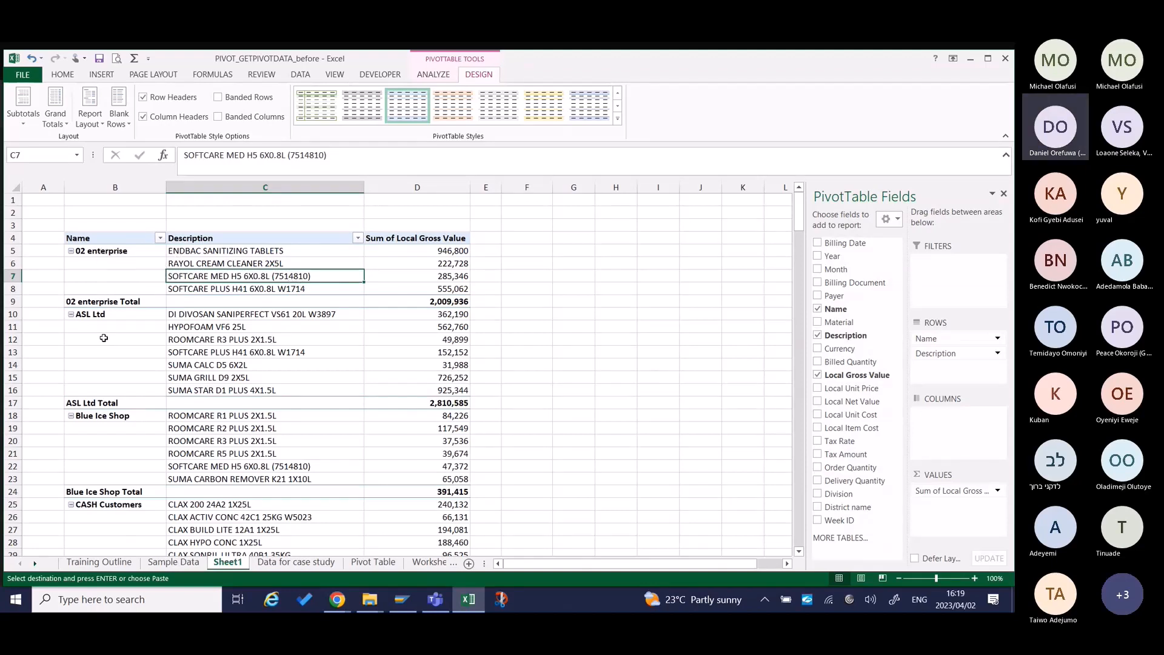
Try the Outline Form and Compact Form report layouts on the pivot table, and return it to Tabular Form.
{"action": "left_click", "coordinate": [90, 117]}
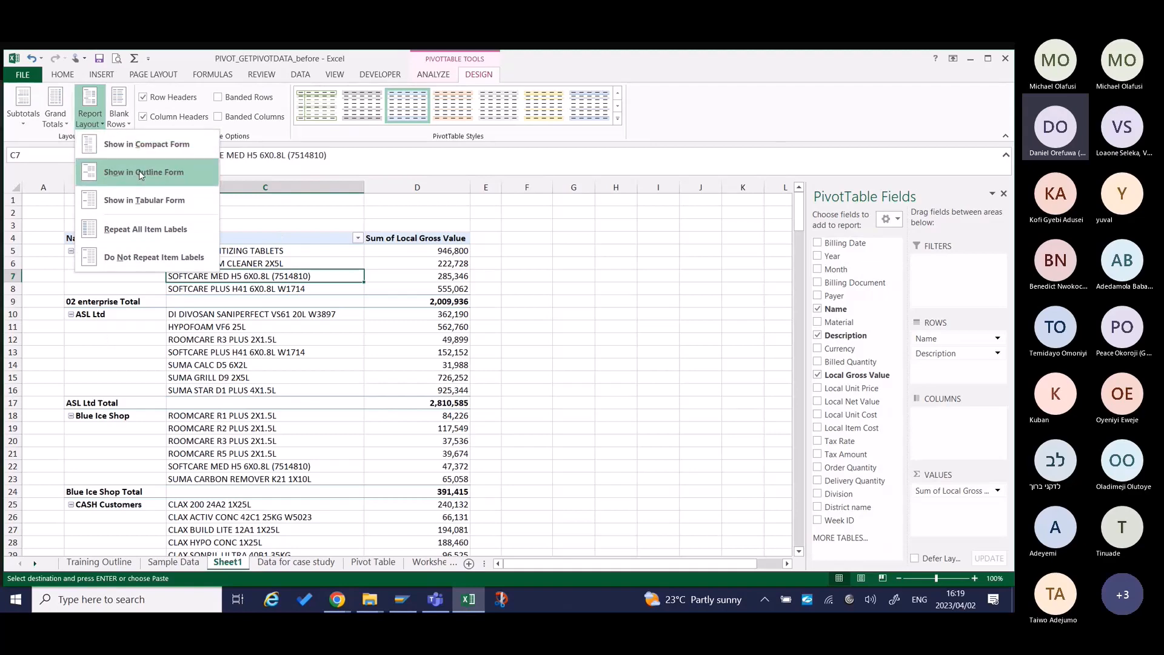
{"action": "left_click", "coordinate": [139, 171]}
{"action": "left_click", "coordinate": [90, 116]}
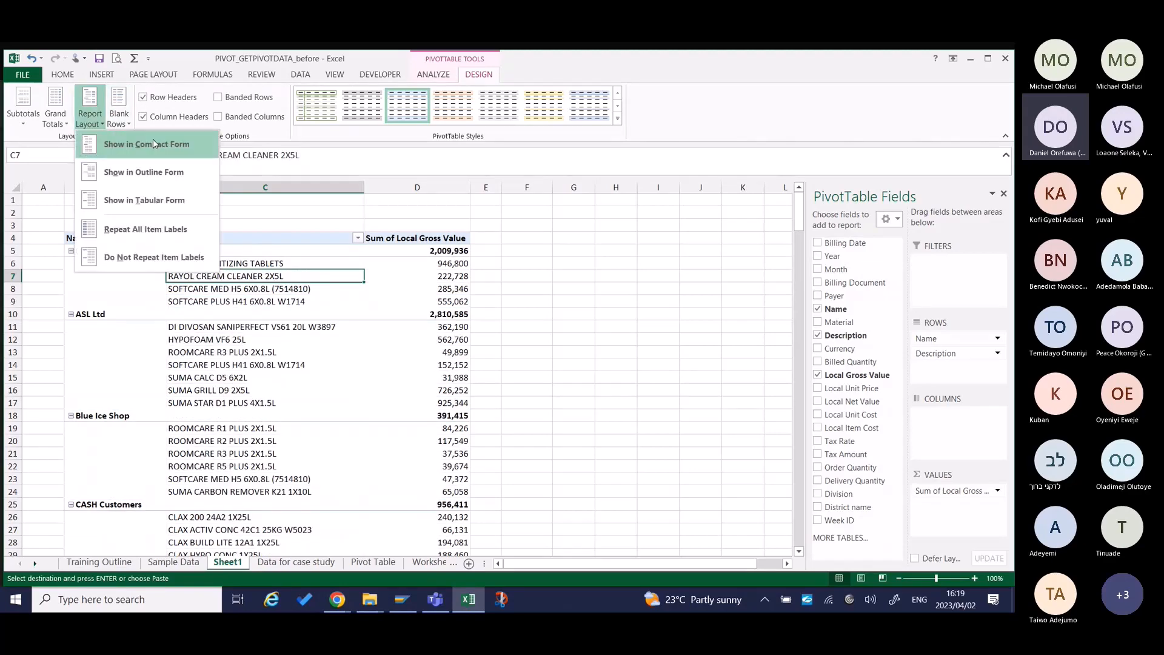
{"action": "left_click", "coordinate": [142, 147]}
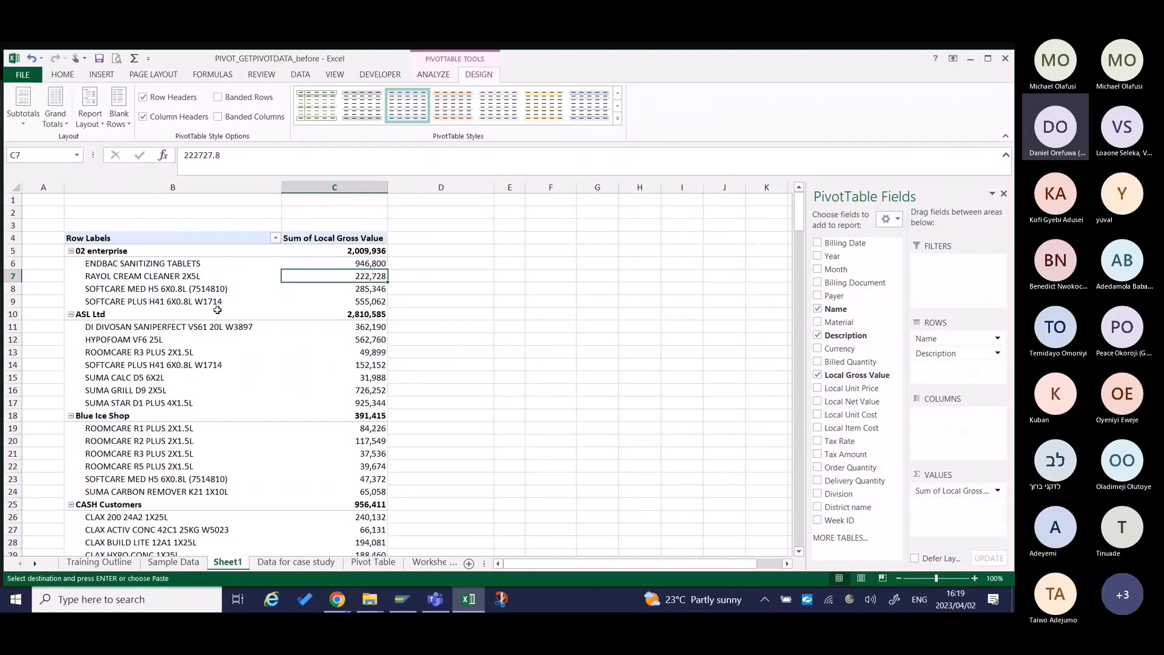
{"action": "left_click", "coordinate": [91, 123]}
{"action": "left_click", "coordinate": [144, 202]}
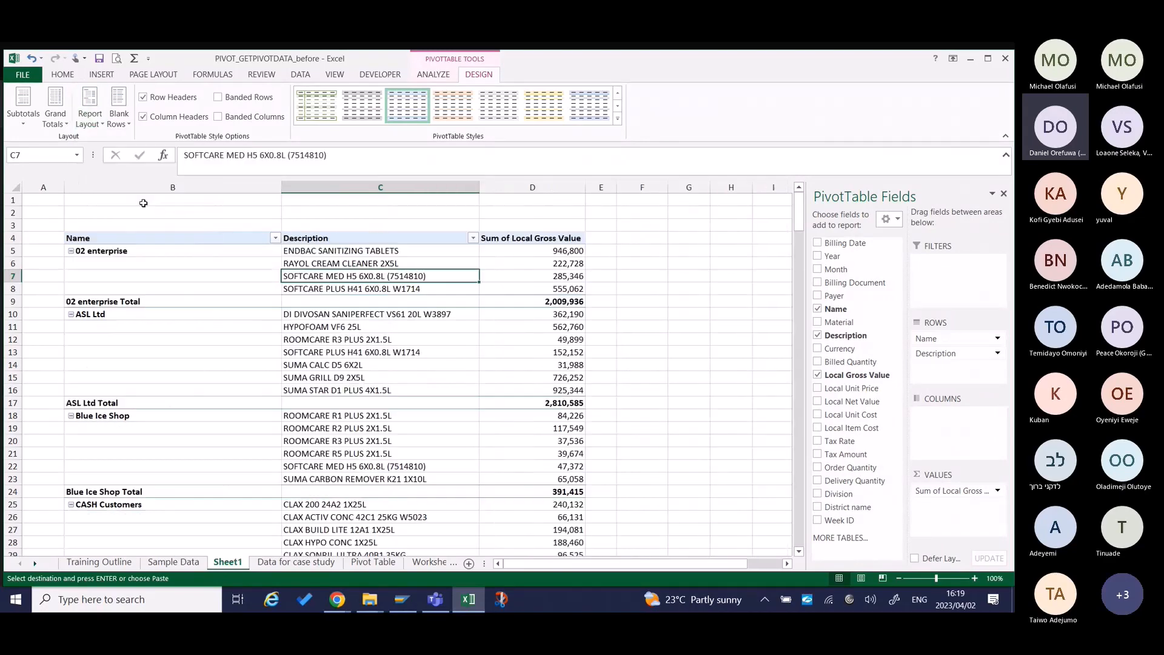
Show all subtotals at the top of each group and change the pivot table's report layout to Compact Form.
{"action": "left_click", "coordinate": [154, 250]}
{"action": "left_click", "coordinate": [159, 237]}
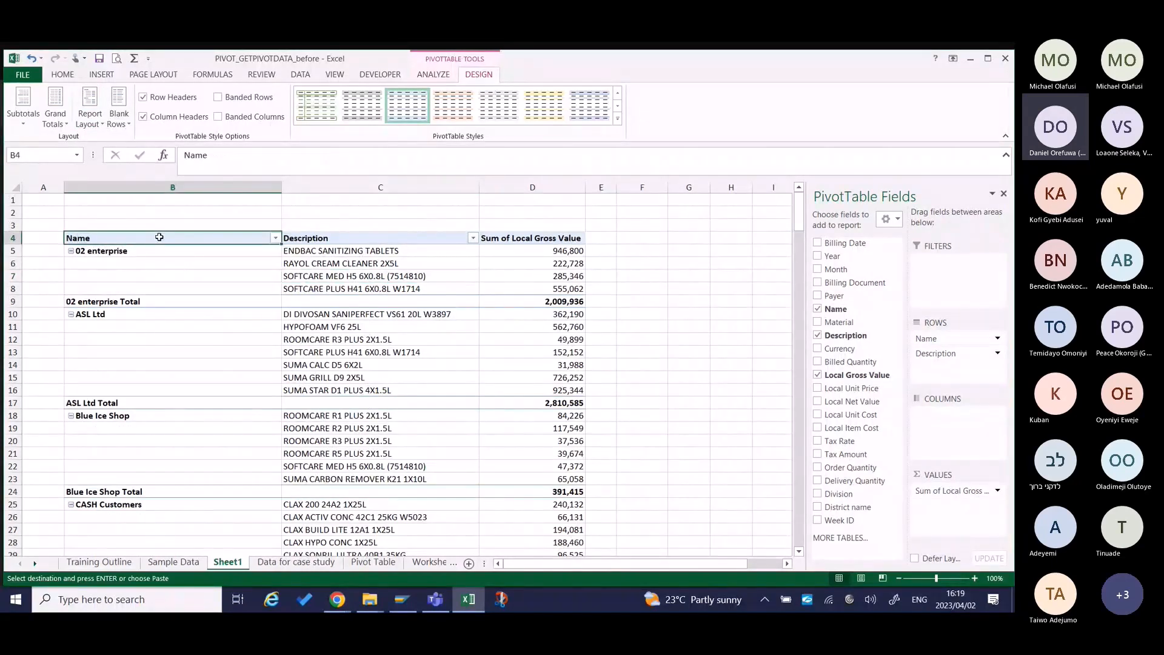
{"action": "key", "text": "Right"}
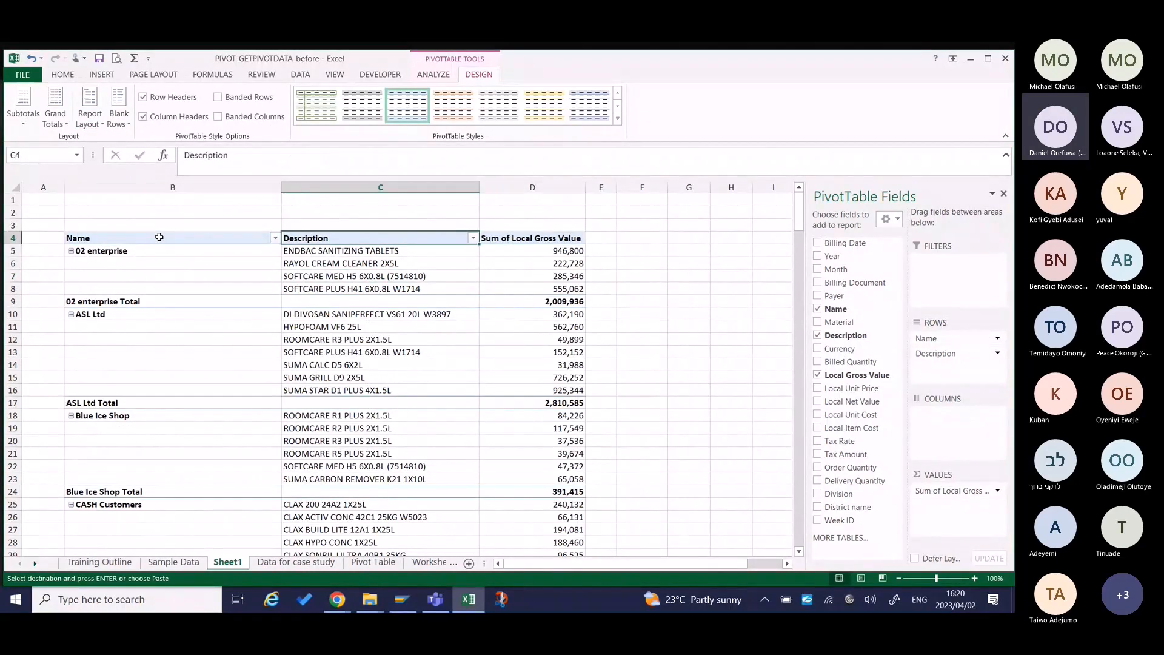
{"action": "key", "text": "Right"}
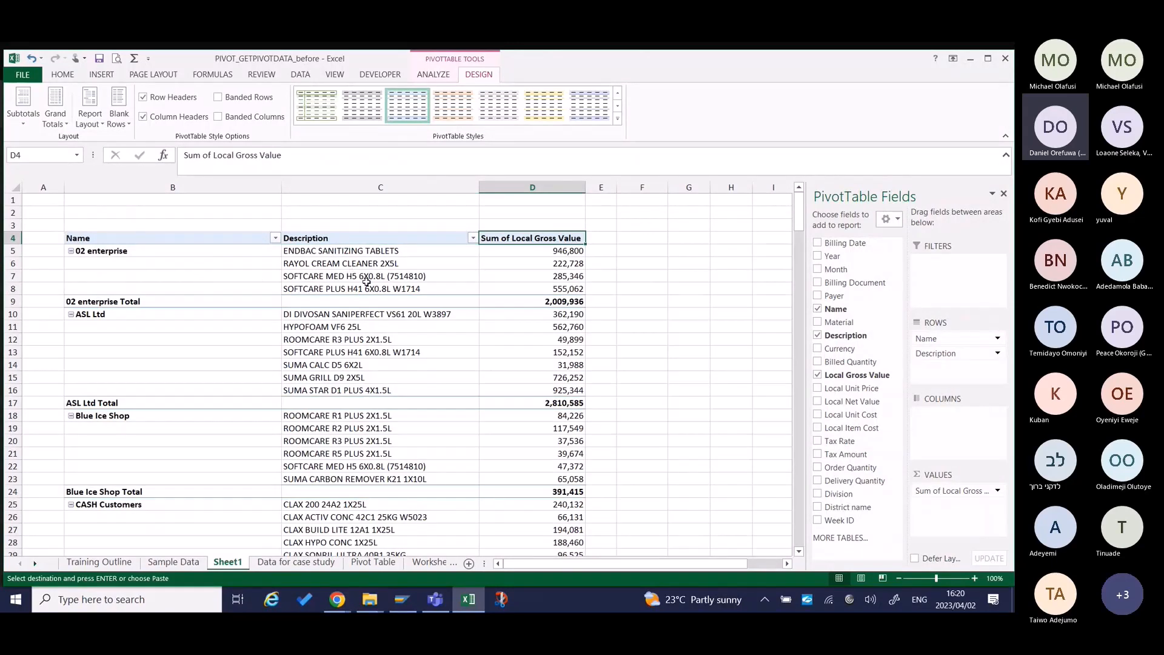
{"action": "left_click", "coordinate": [23, 116]}
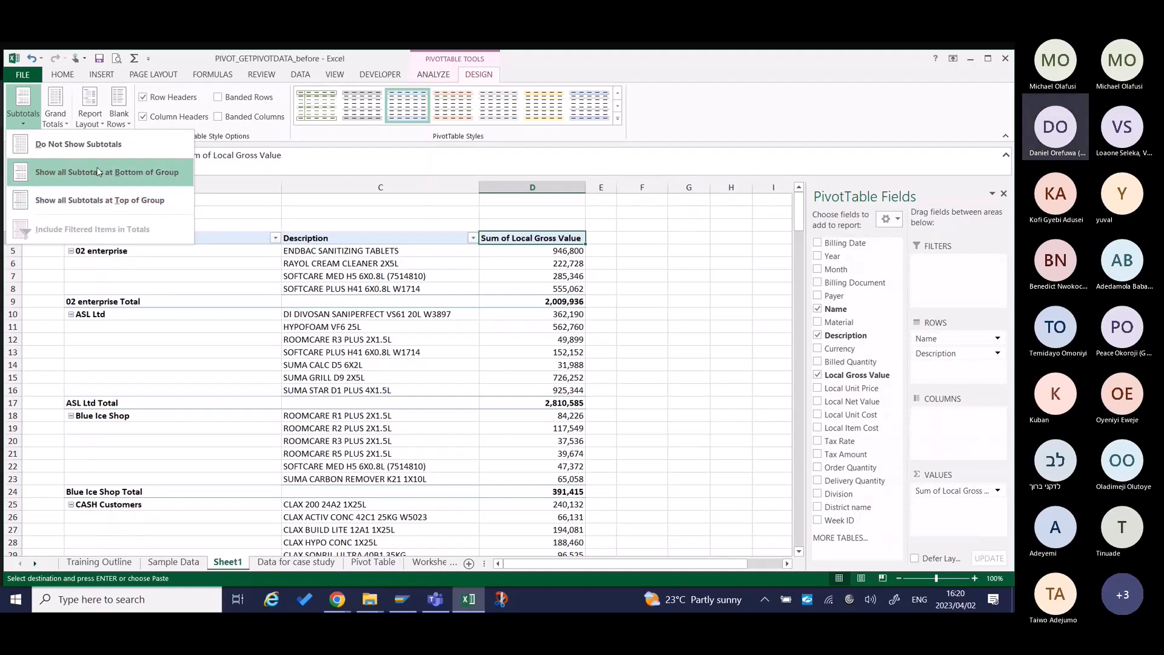
{"action": "left_click", "coordinate": [94, 200]}
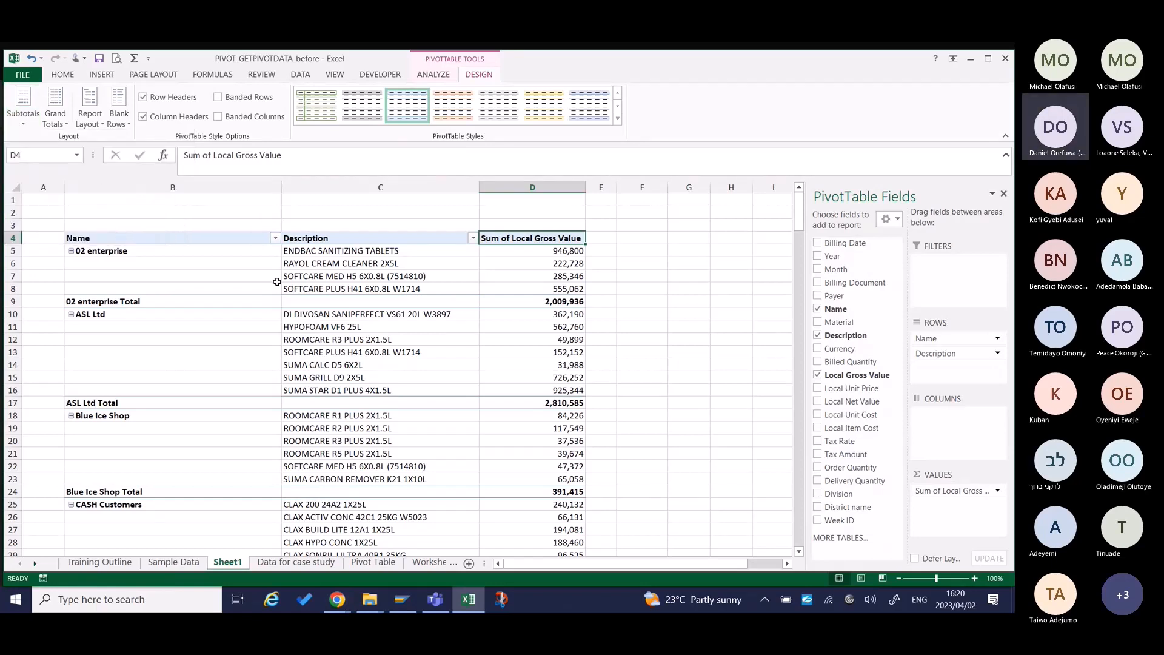
{"action": "left_click", "coordinate": [101, 126]}
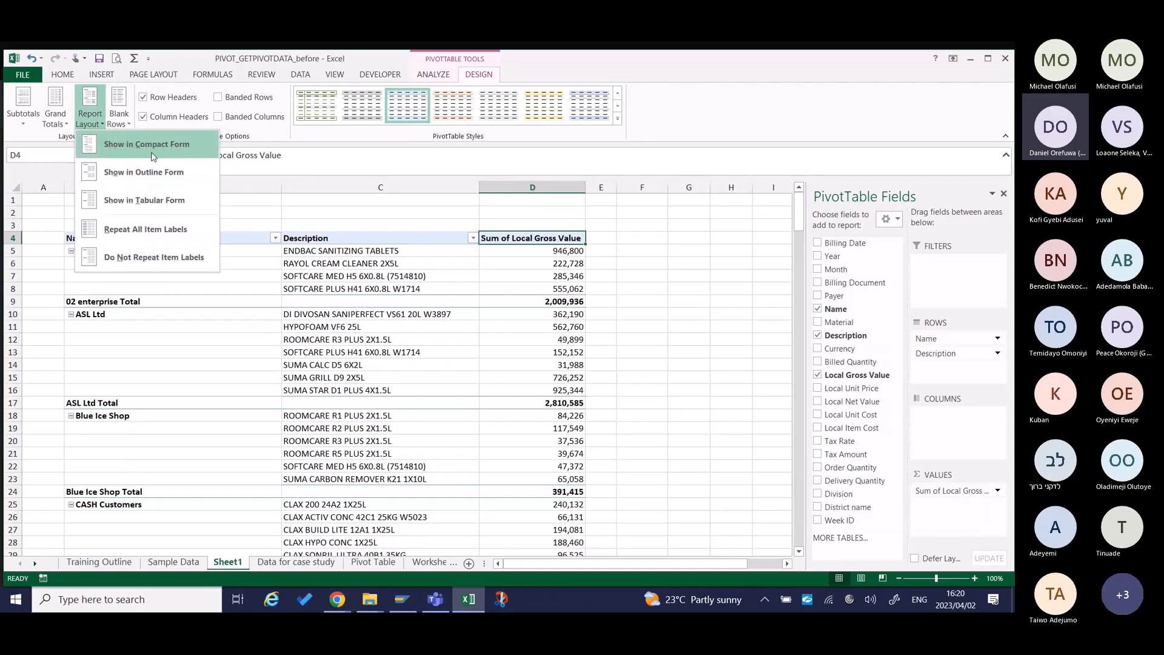
{"action": "left_click", "coordinate": [153, 156]}
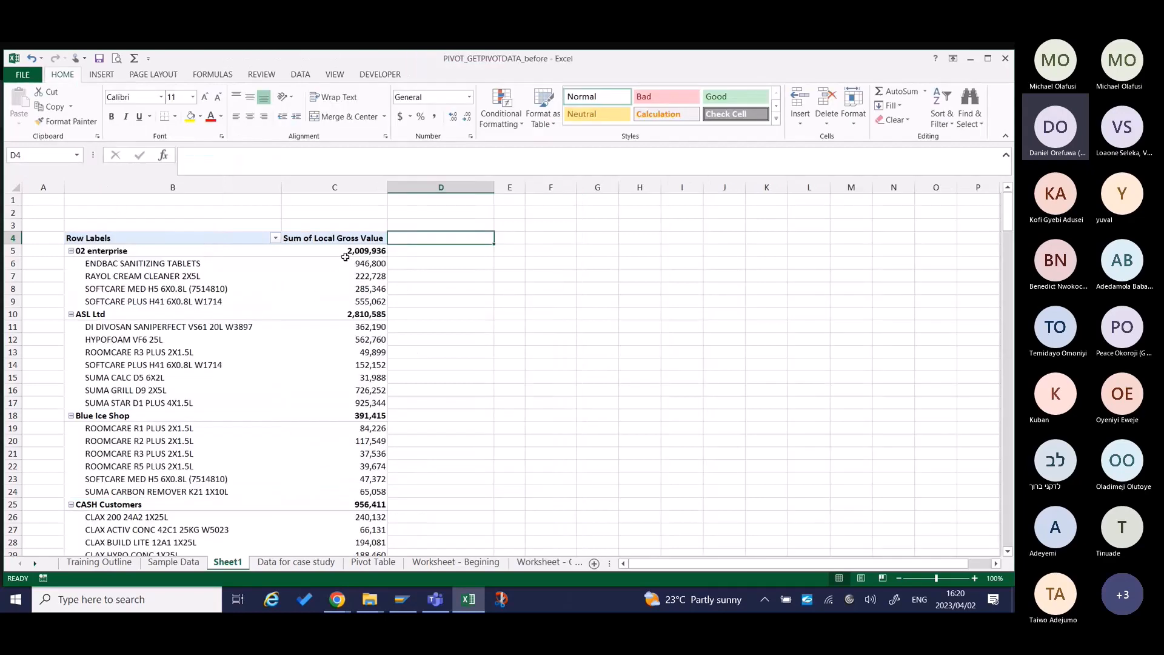
Select the item values under 02 enterprise to check its subtotal, and show all subtotals at the bottom of each group.
{"action": "left_click", "coordinate": [117, 251]}
{"action": "key", "text": "Right"}
{"action": "key", "text": "Right"}
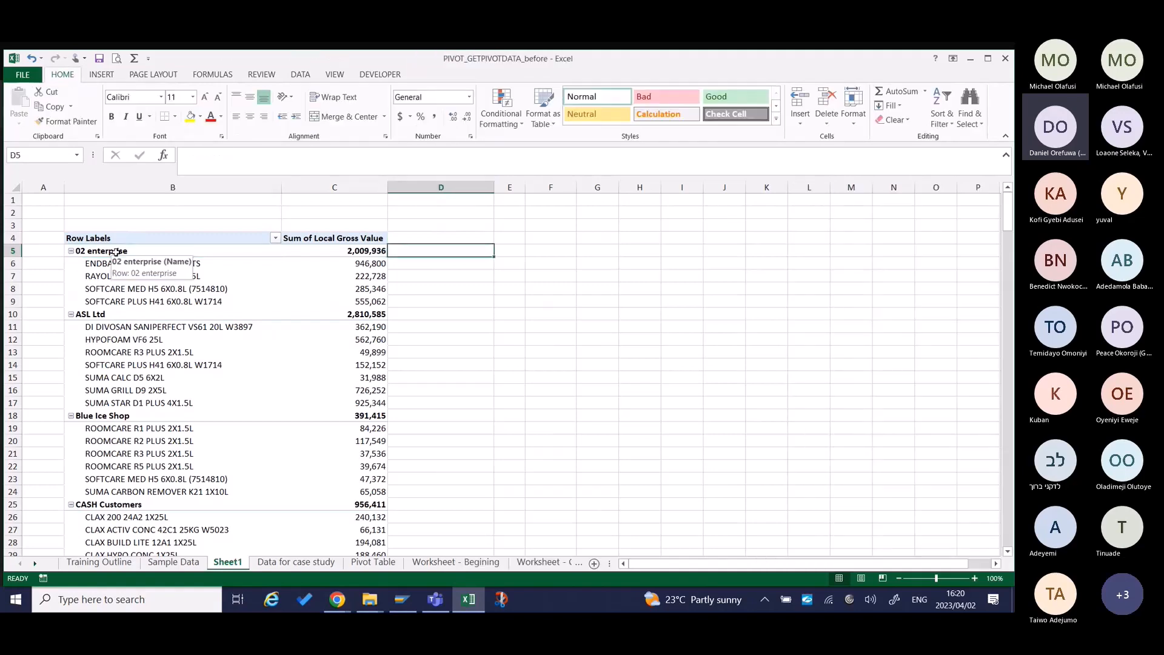
{"action": "left_click_drag", "start_coordinate": [364, 263], "coordinate": [366, 301]}
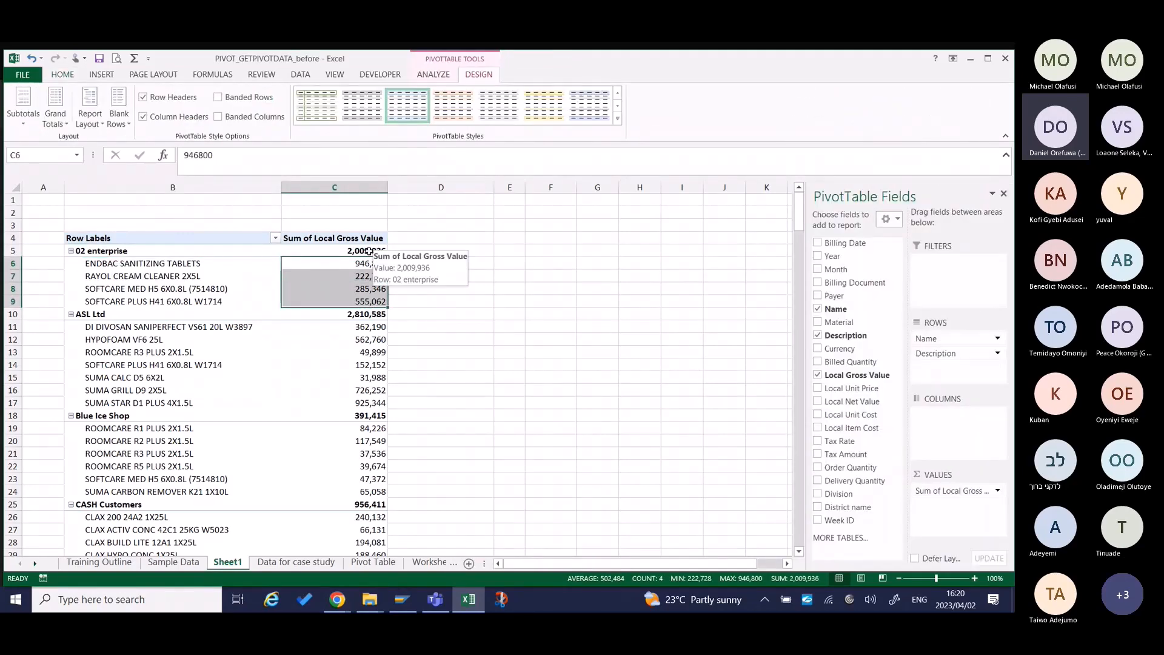
{"action": "left_click_drag", "start_coordinate": [362, 264], "coordinate": [359, 304]}
{"action": "left_click", "coordinate": [23, 104]}
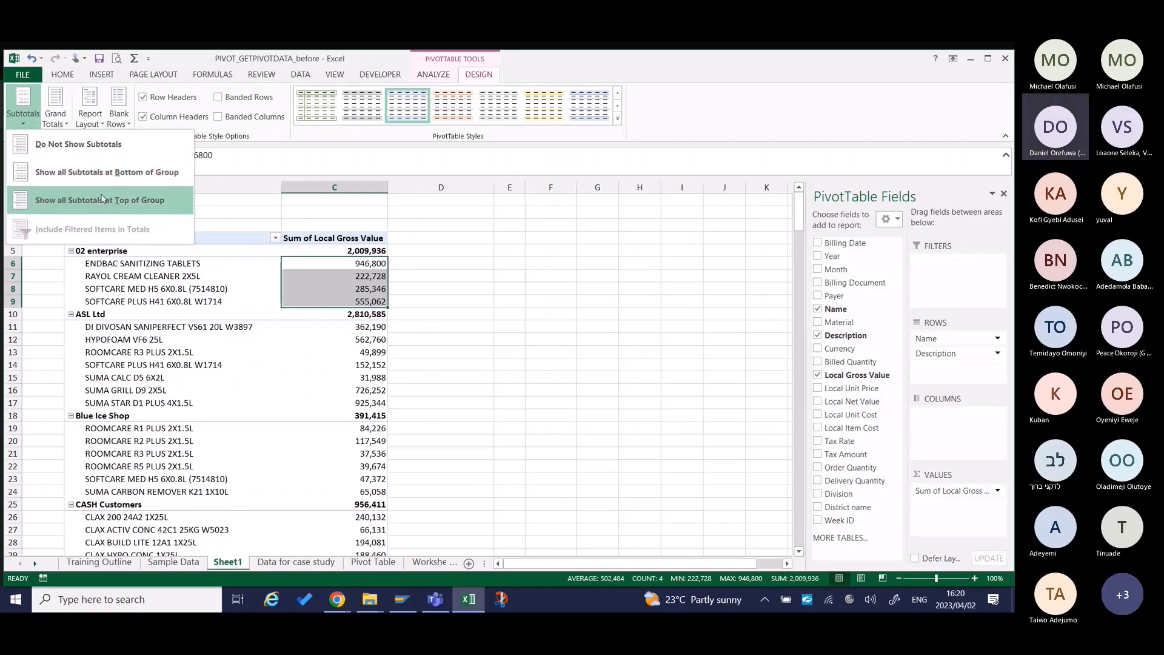
{"action": "left_click", "coordinate": [117, 177]}
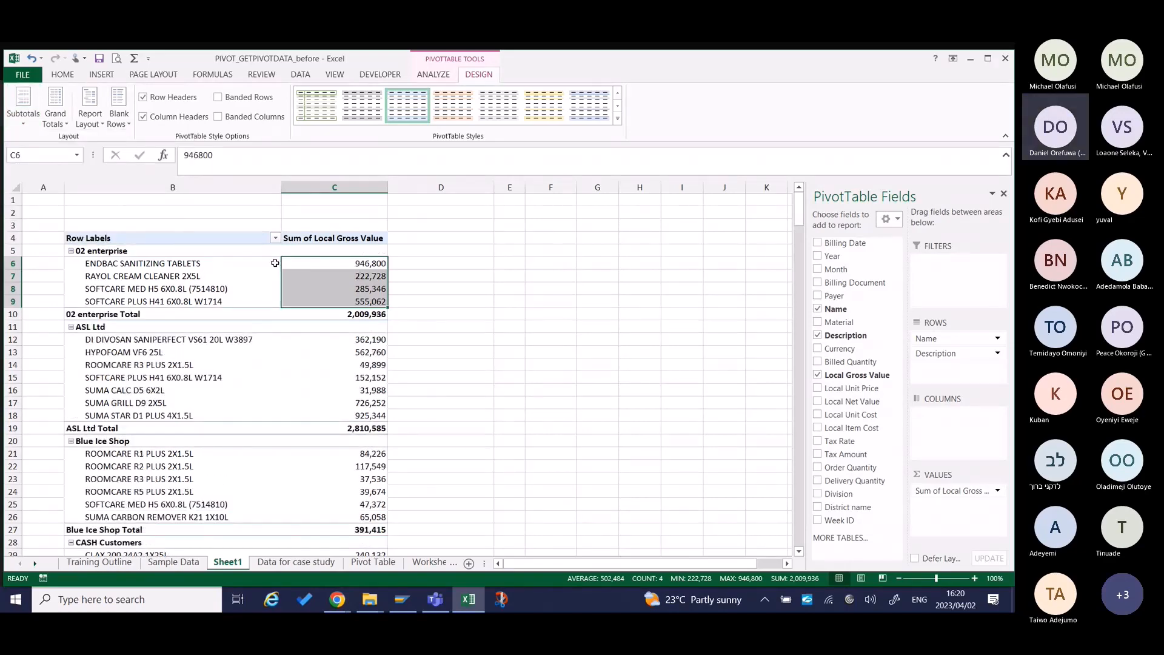
Compare the 02 enterprise item values with the total below them, and reapply subtotals at the bottom of each group.
{"action": "left_click", "coordinate": [376, 264]}
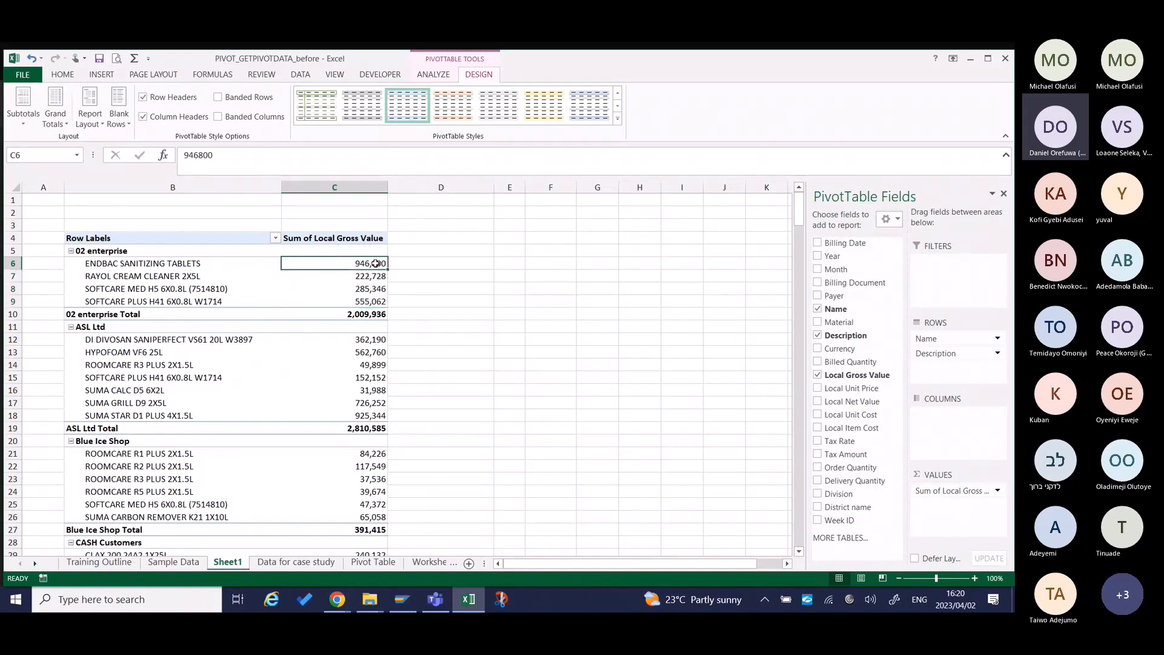
{"action": "left_click_drag", "start_coordinate": [376, 264], "coordinate": [375, 303]}
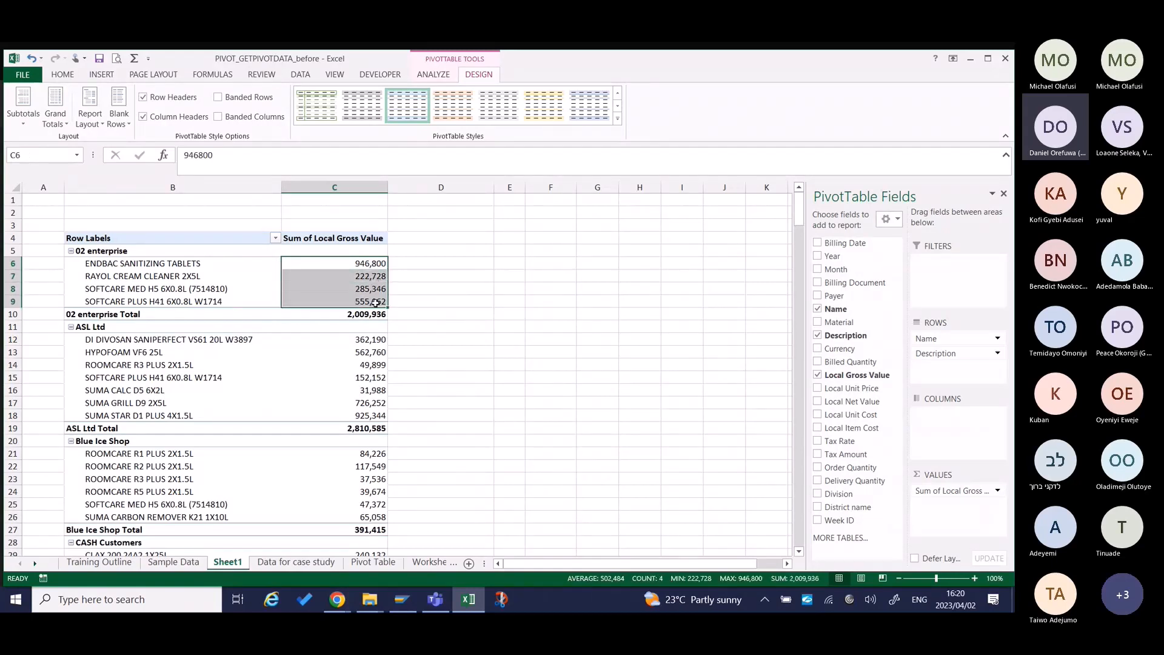
{"action": "left_click", "coordinate": [357, 312]}
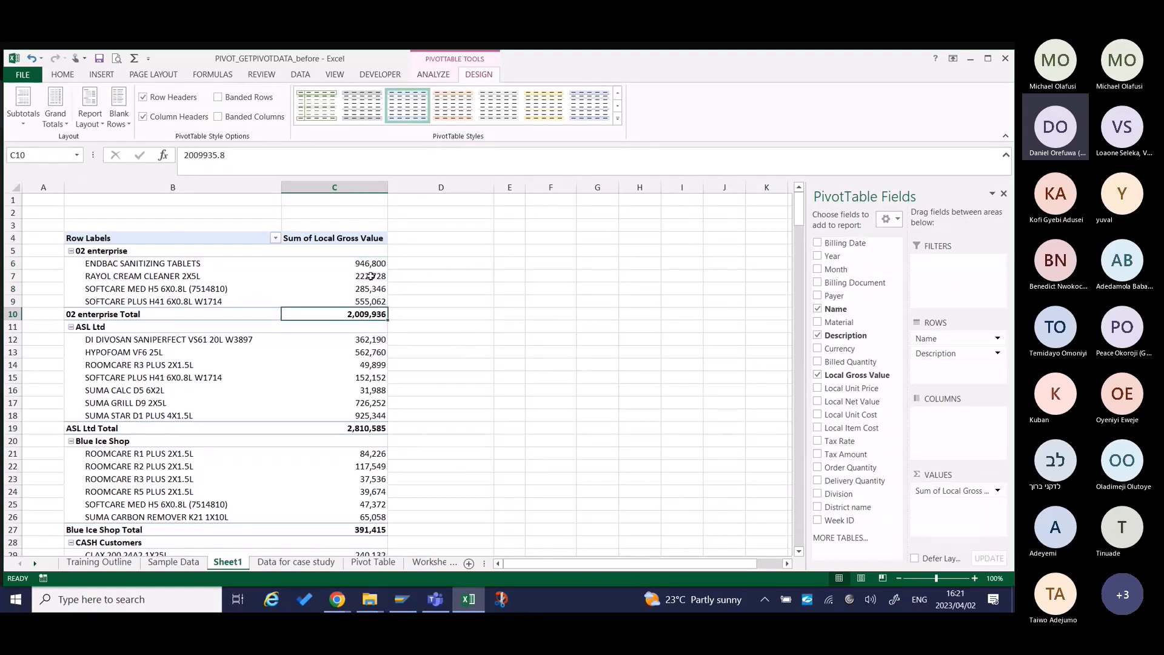
{"action": "mouse_move", "coordinate": [373, 289]}
{"action": "left_click", "coordinate": [23, 108]}
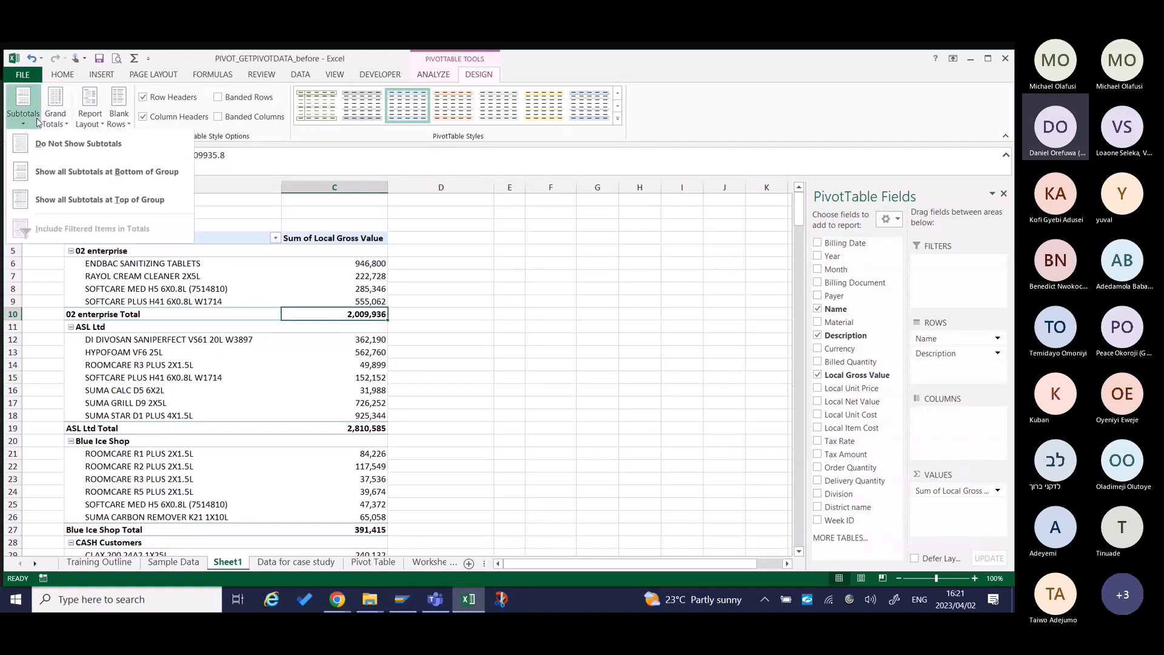
{"action": "left_click", "coordinate": [117, 180]}
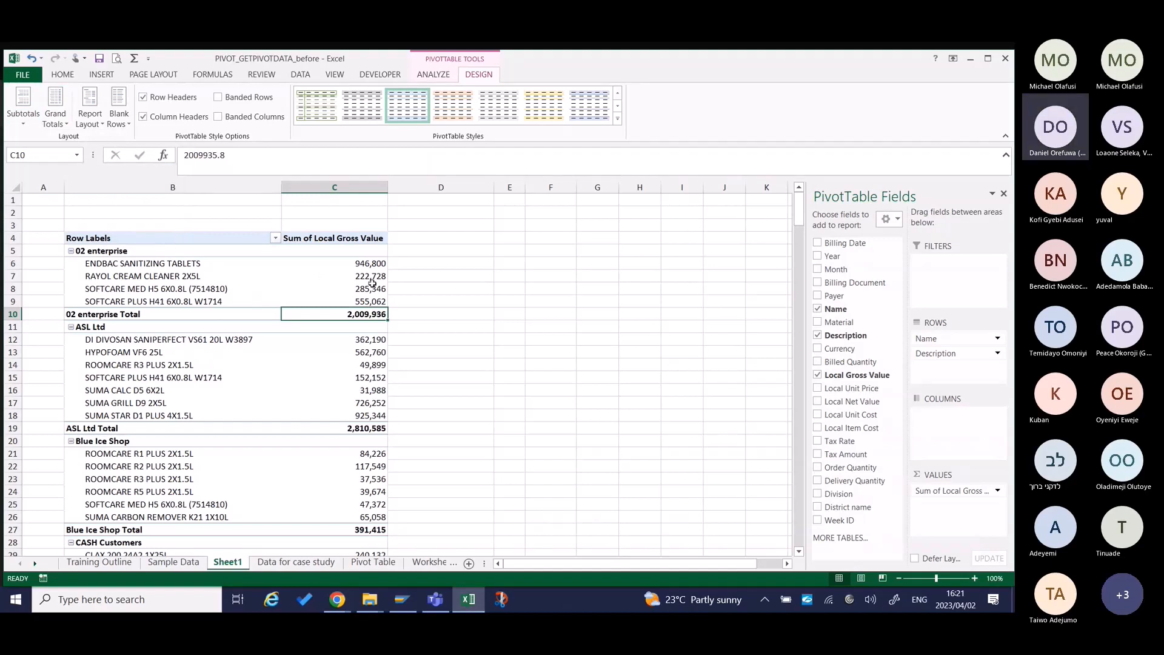
Turn off the pivot table's subtotals, and restore them at the bottom of each group.
{"action": "mouse_move", "coordinate": [372, 283]}
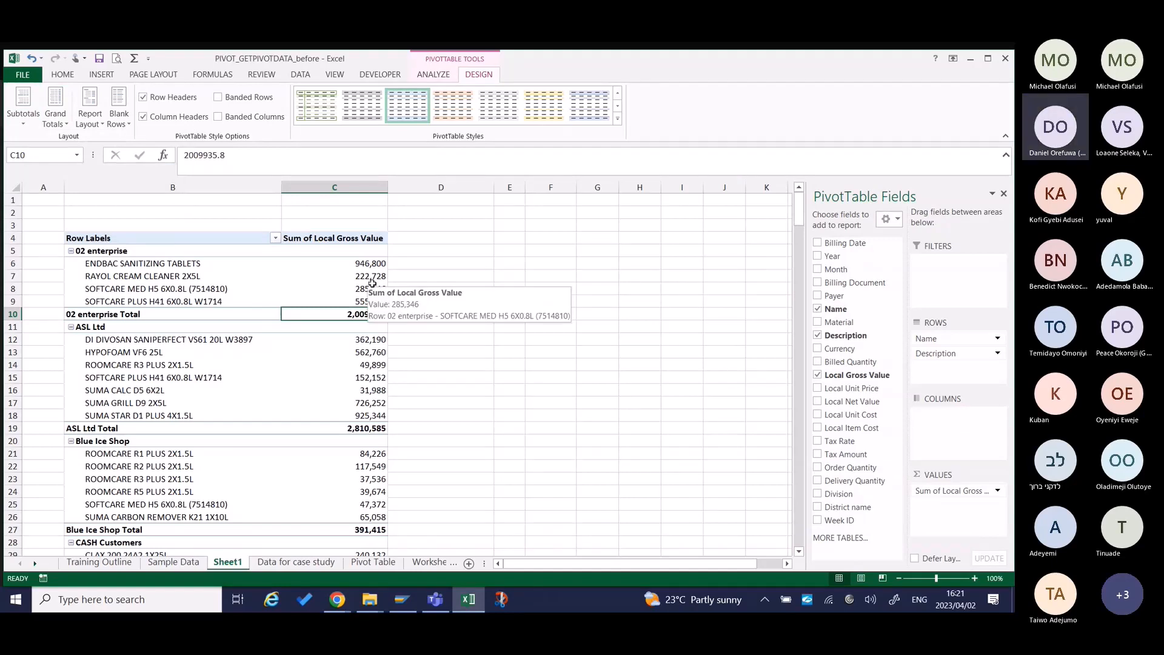
{"action": "left_click", "coordinate": [23, 109]}
{"action": "left_click", "coordinate": [99, 157]}
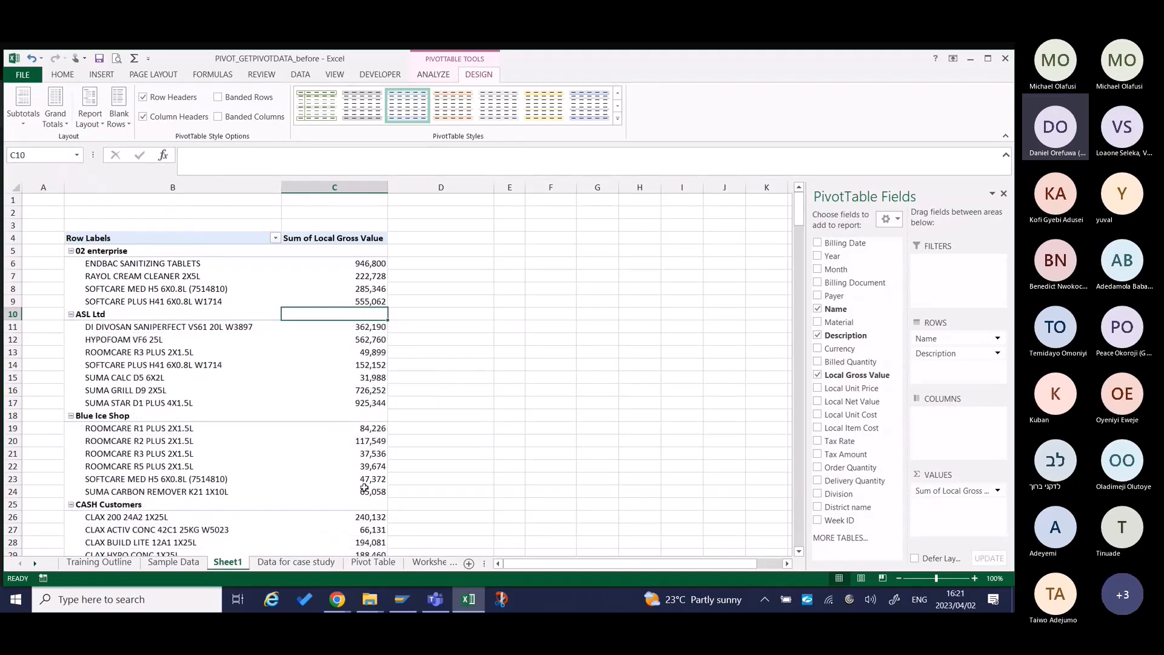
{"action": "left_click", "coordinate": [23, 106]}
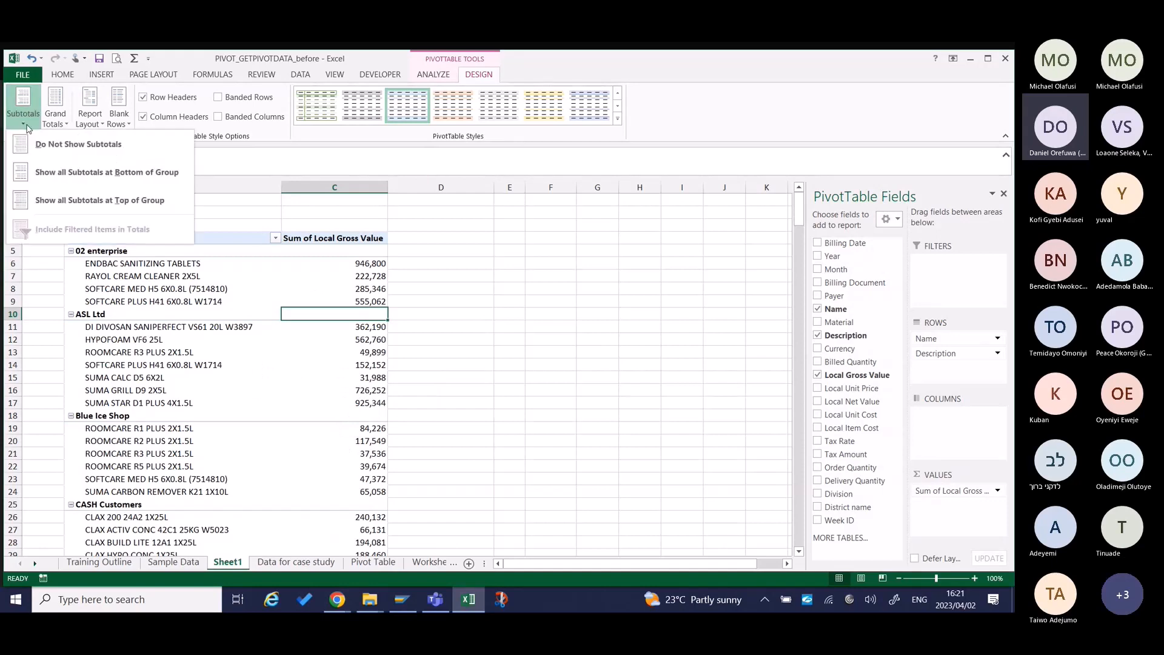
{"action": "left_click", "coordinate": [132, 174]}
Find the Grand Total row at the end of the pivot table and examine it together with the last group above it.
{"action": "left_click", "coordinate": [56, 106]}
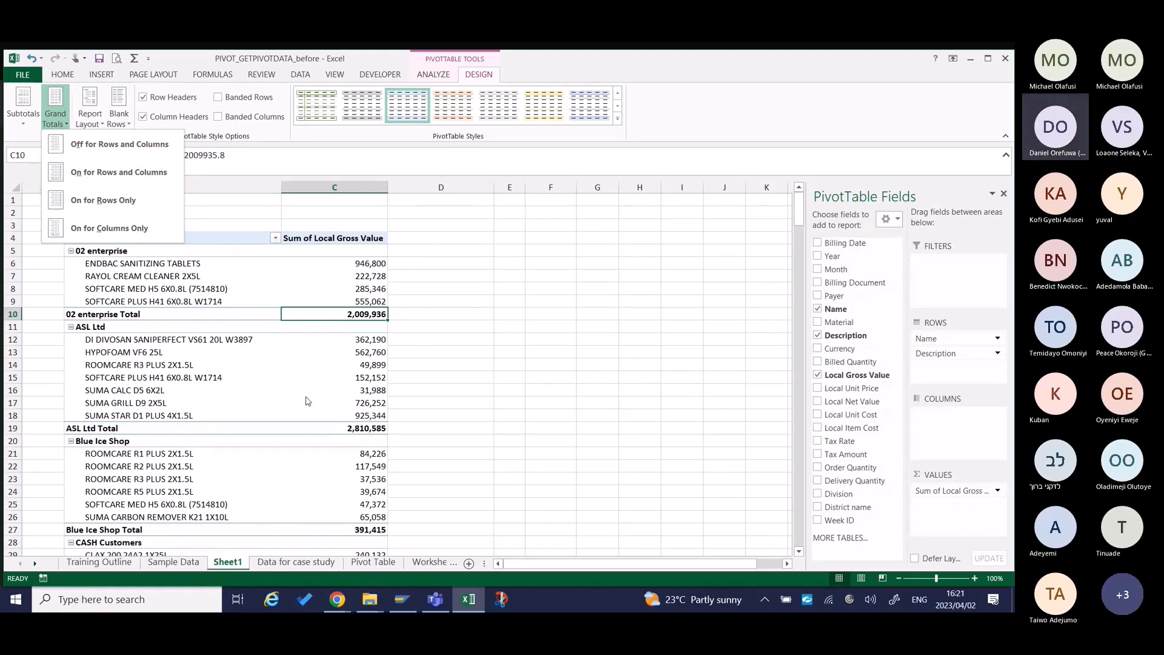
{"action": "scroll", "coordinate": [343, 490], "scroll_direction": "down", "scroll_amount": 3}
{"action": "scroll", "coordinate": [344, 491], "scroll_direction": "down", "scroll_amount": 20}
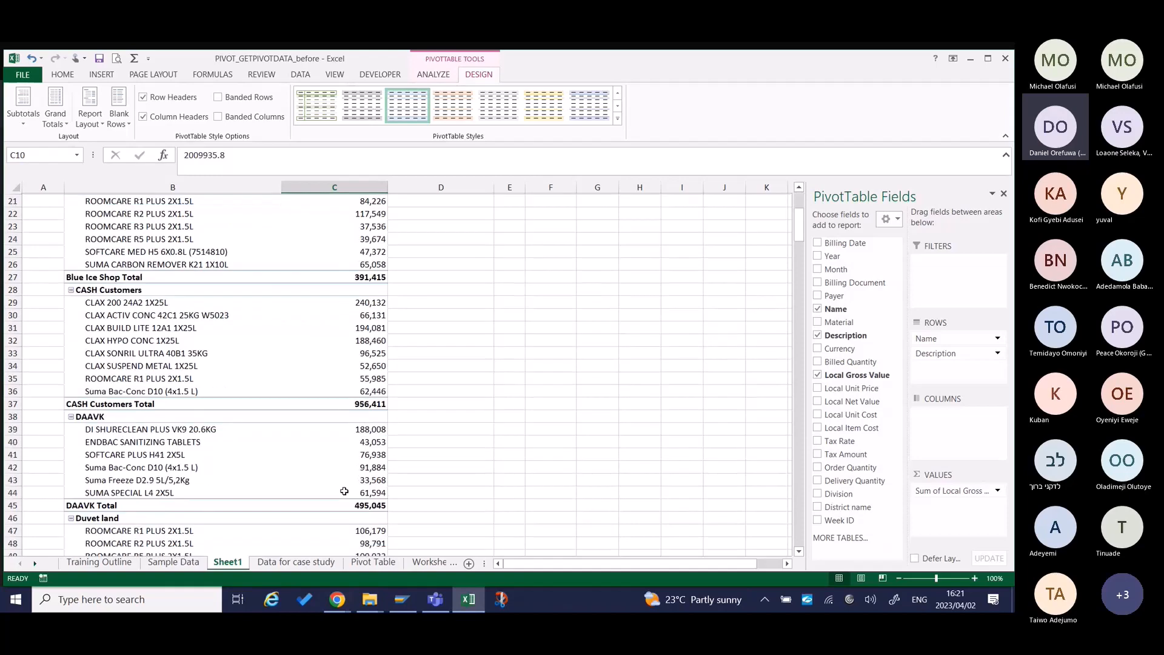
{"action": "scroll", "coordinate": [344, 491], "scroll_direction": "down", "scroll_amount": 20}
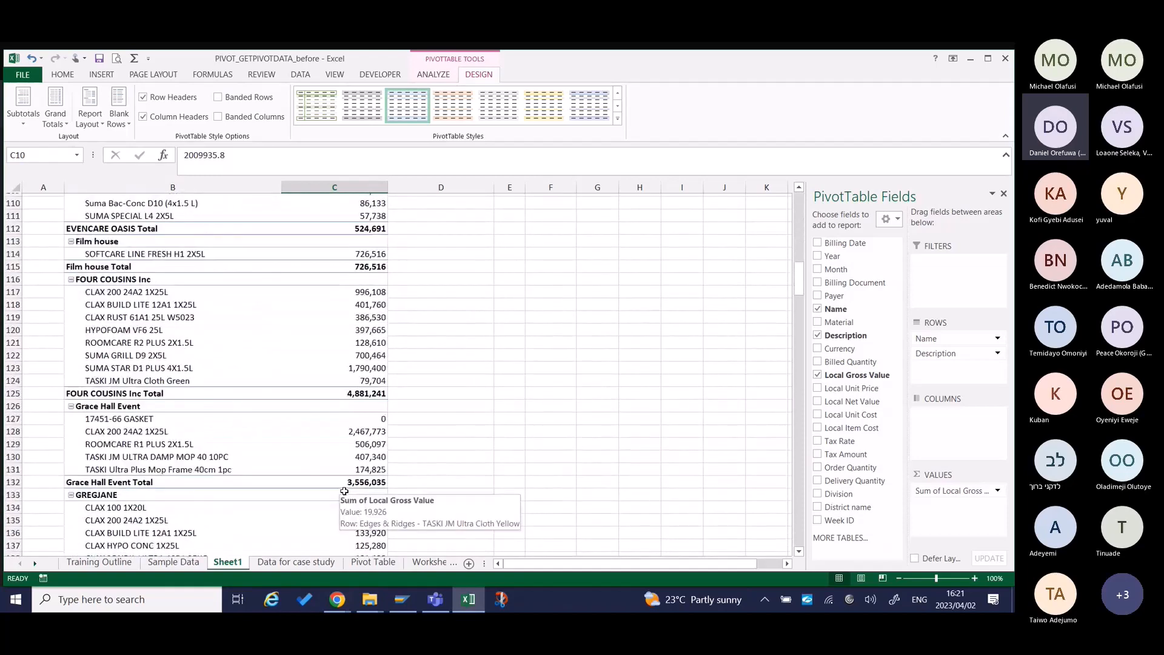
{"action": "left_click", "coordinate": [370, 464]}
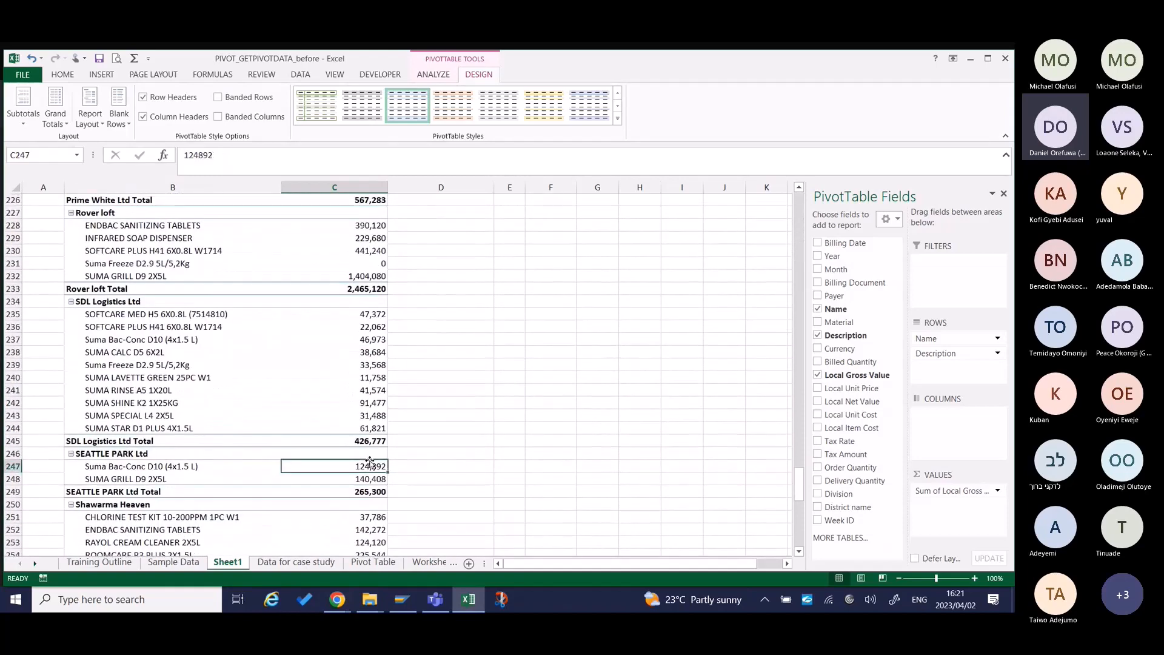
{"action": "key", "text": "Down"}
{"action": "key", "text": "Down"}
{"action": "key", "text": "ctrl+Page_Down"}
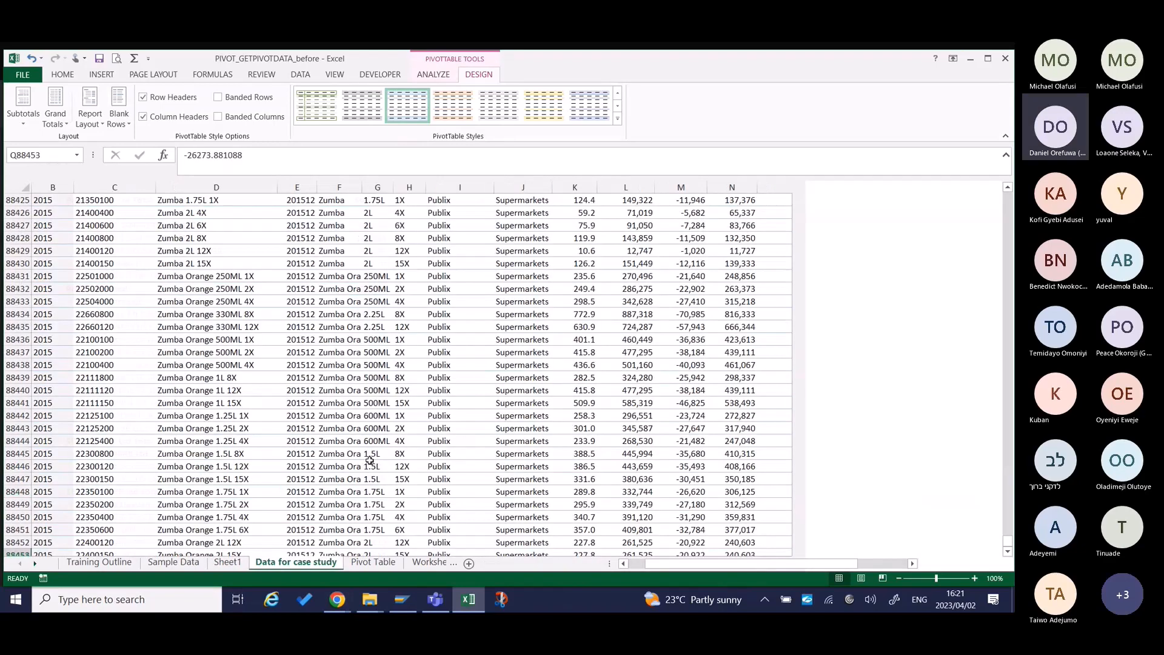
{"action": "key", "text": "ctrl+Page_Up"}
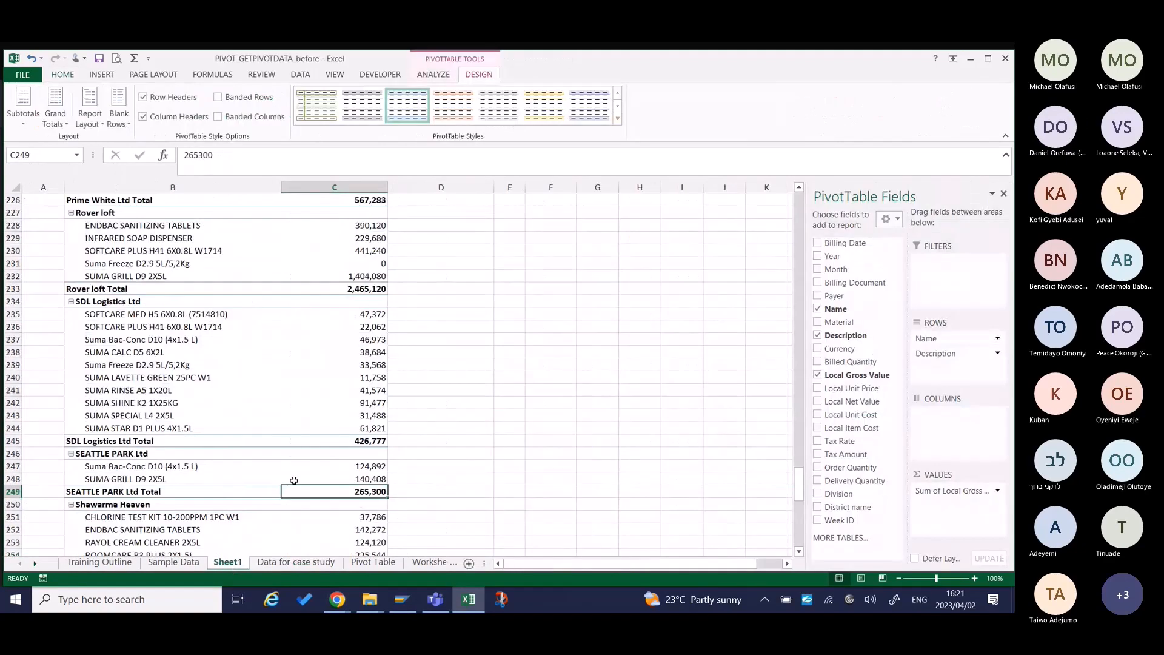
{"action": "key", "text": "ctrl+Down"}
{"action": "key", "text": "ctrl+Down"}
{"action": "key", "text": "ctrl+Down"}
{"action": "key", "text": "ctrl+Down"}
{"action": "key", "text": "ctrl+Down"}
{"action": "key", "text": "ctrl+Down"}
{"action": "key", "text": "ctrl+Down"}
{"action": "key", "text": "ctrl+Down"}
{"action": "key", "text": "ctrl+Up"}
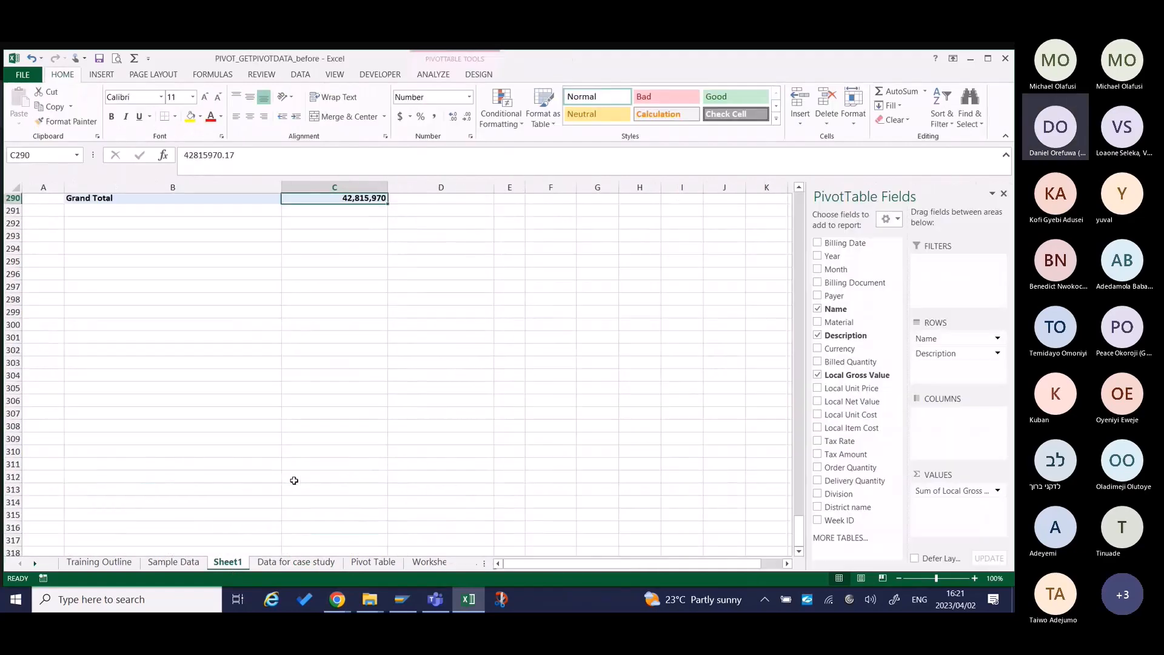
{"action": "key", "text": "Up"}
{"action": "key", "text": "Up"}
{"action": "key", "text": "Down"}
{"action": "key", "text": "Down"}
{"action": "scroll", "coordinate": [294, 481], "scroll_direction": "up", "scroll_amount": 7}
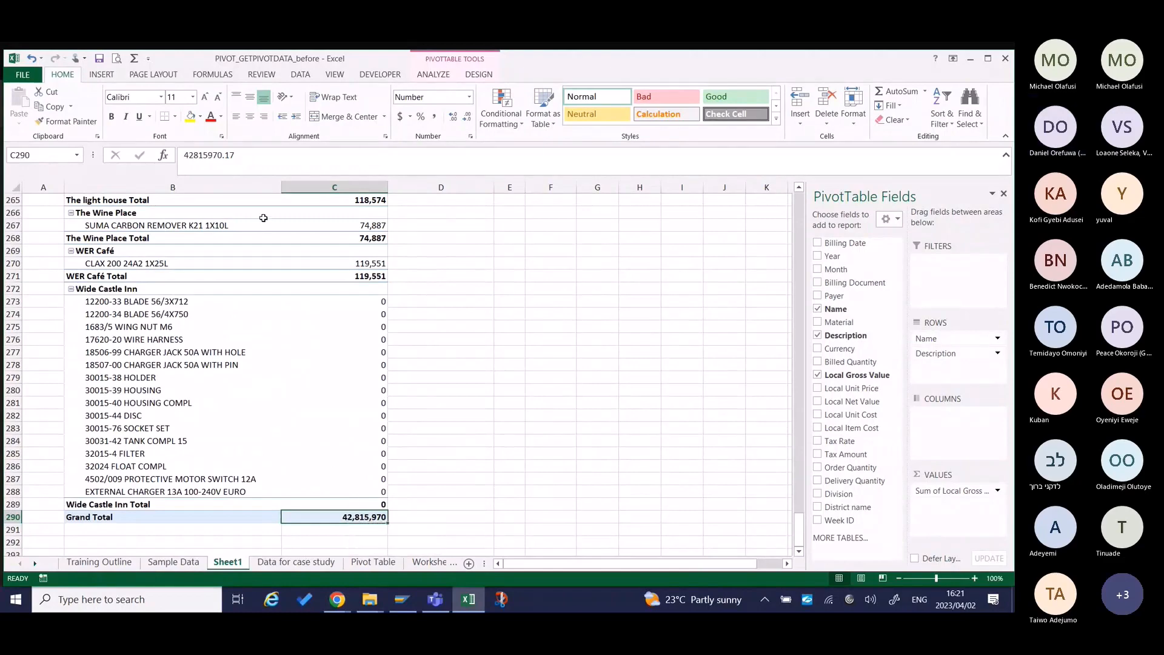
Turn the pivot table's grand totals off for rows and columns.
{"action": "left_click", "coordinate": [447, 77]}
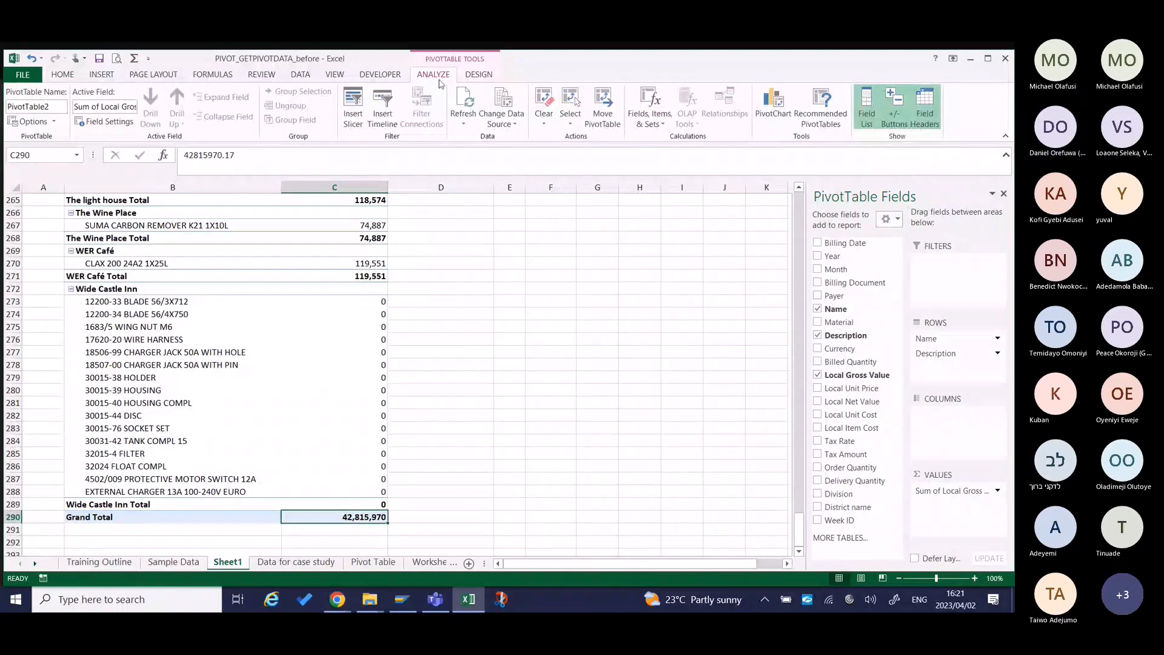
{"action": "left_click", "coordinate": [479, 74]}
{"action": "left_click", "coordinate": [55, 110]}
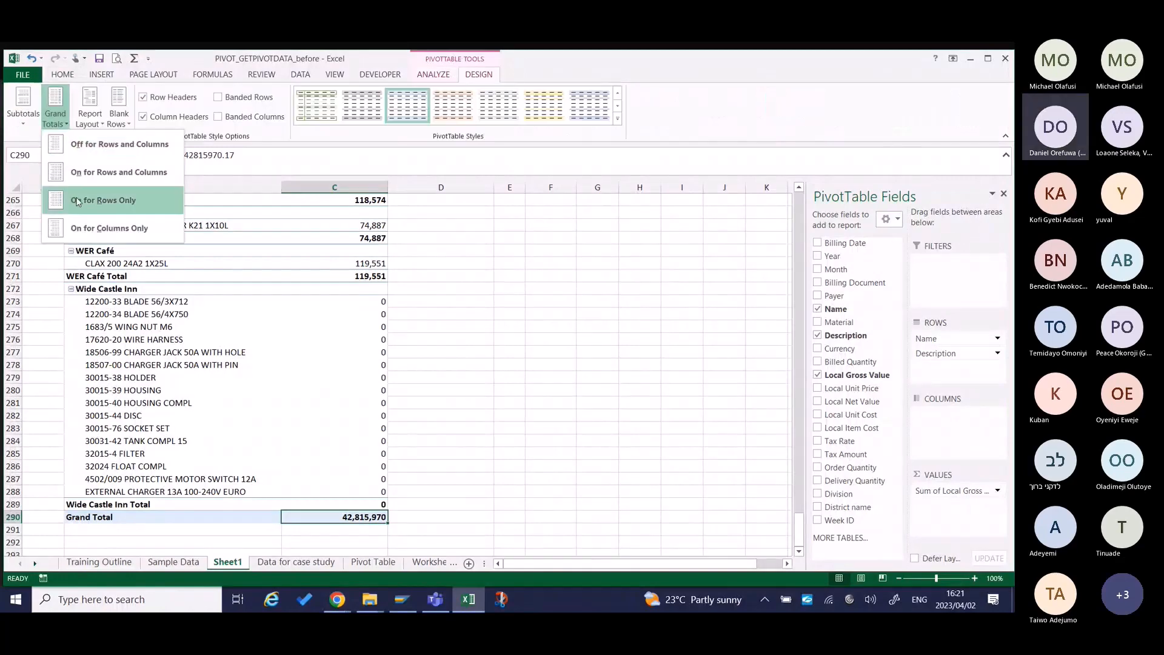
{"action": "left_click", "coordinate": [115, 146]}
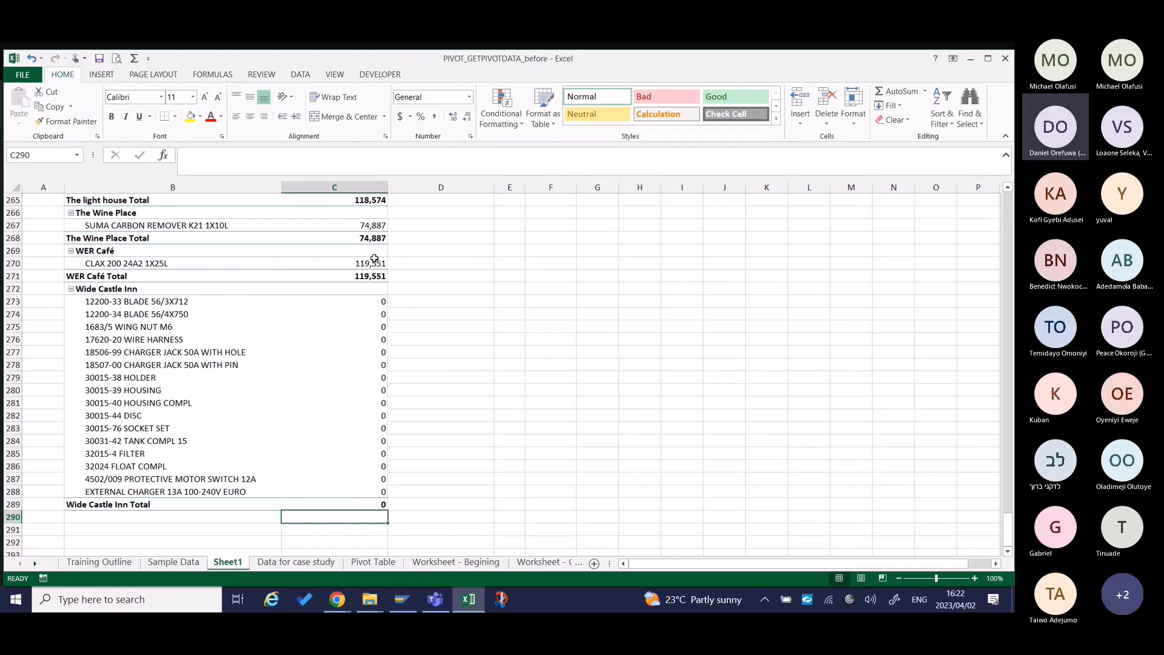
Turn the pivot table's grand totals on for columns only.
{"action": "left_click", "coordinate": [359, 375]}
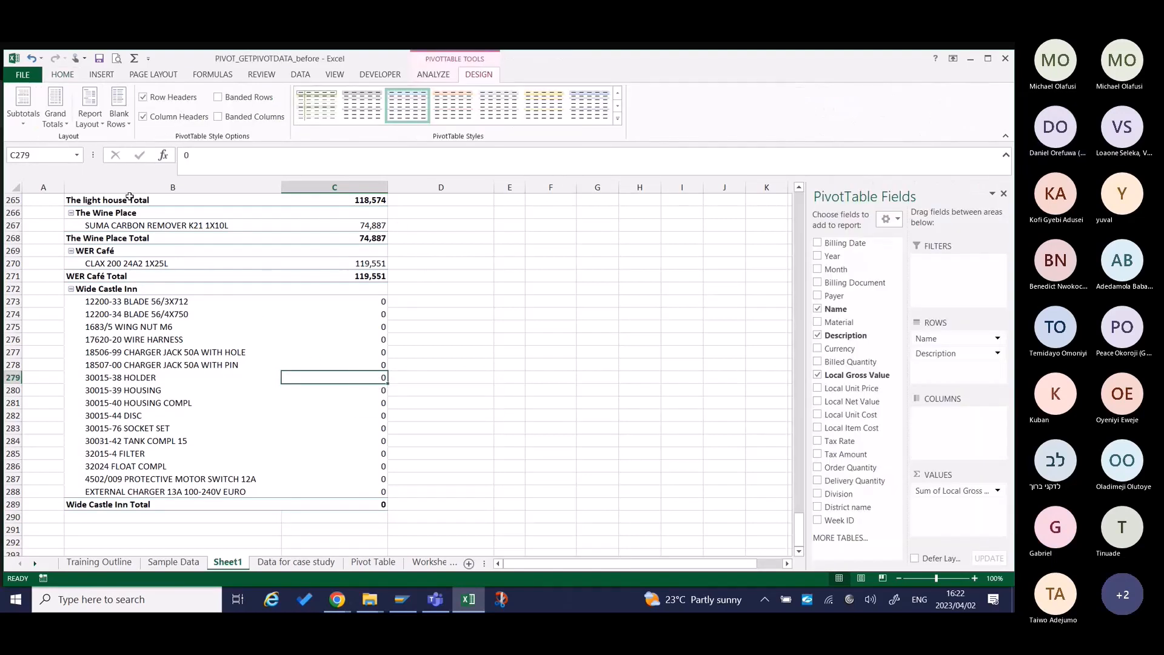
{"action": "left_click", "coordinate": [60, 117]}
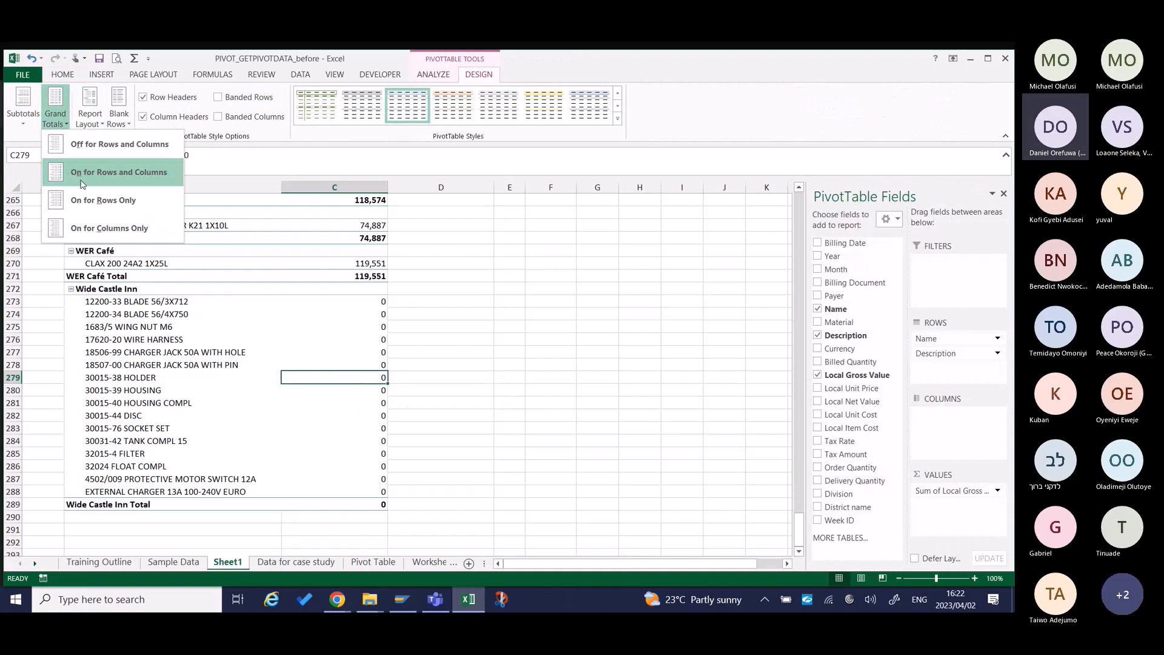
{"action": "left_click", "coordinate": [91, 228]}
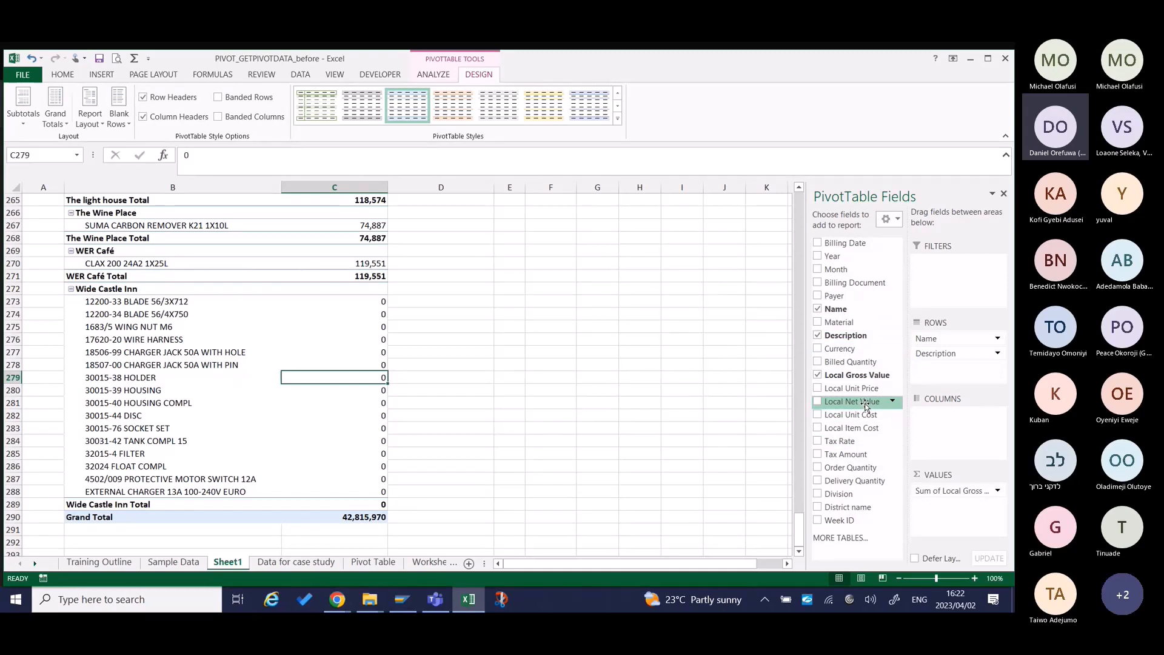
Add Local Net Value to the values area of the pivot table, and set the grand totals to on for rows only.
{"action": "left_click_drag", "start_coordinate": [865, 405], "coordinate": [955, 520]}
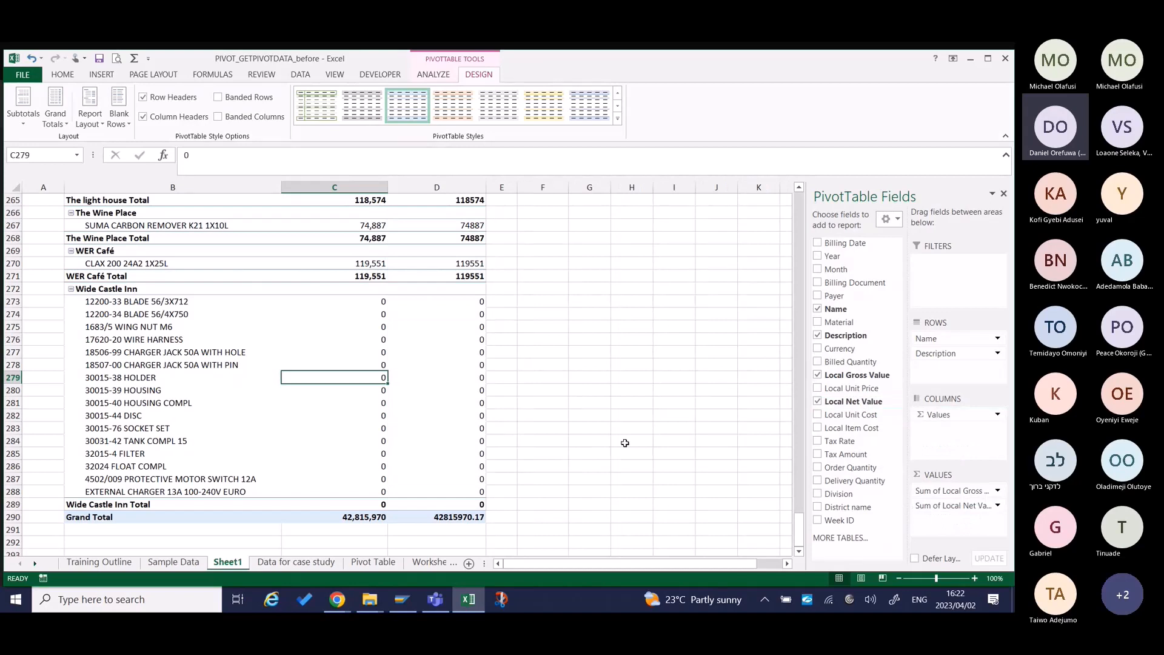
{"action": "left_click", "coordinate": [55, 107]}
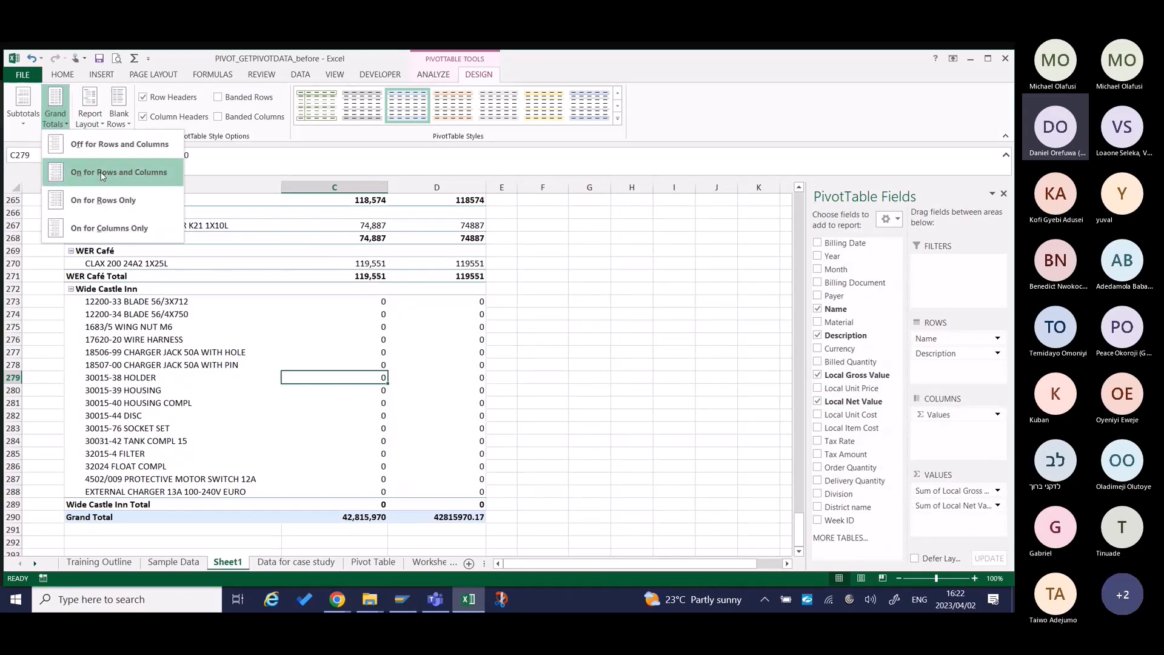
{"action": "left_click", "coordinate": [119, 201]}
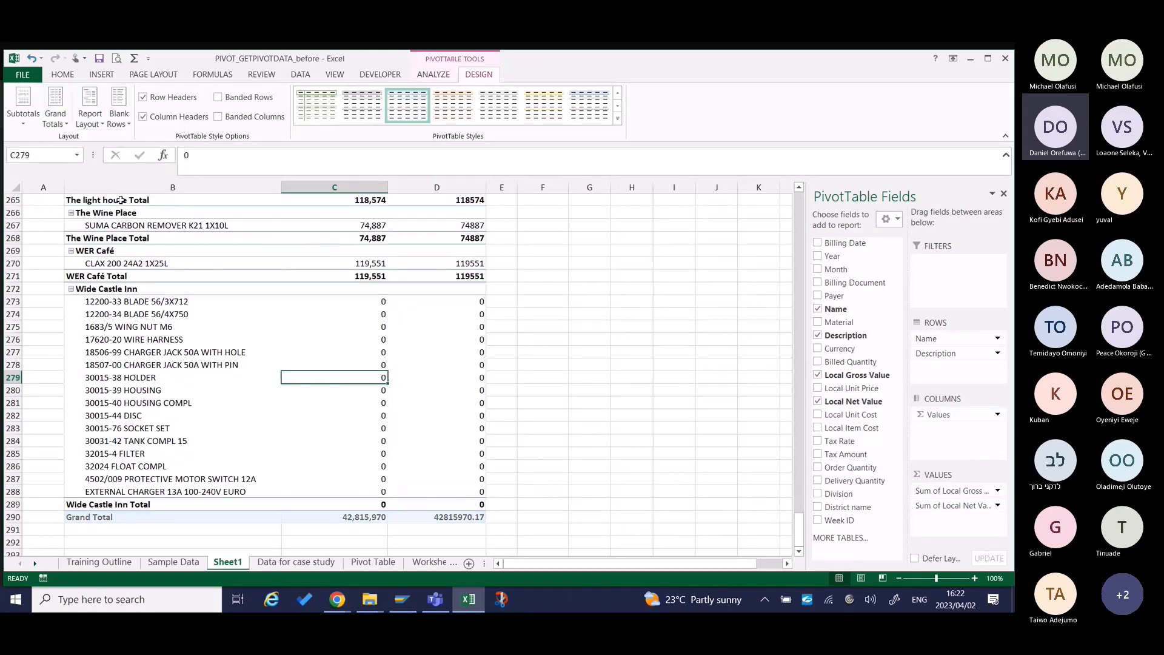
Set the pivot table's grand totals to off for rows and columns.
{"action": "scroll", "coordinate": [383, 275], "scroll_direction": "up", "scroll_amount": 14}
{"action": "scroll", "coordinate": [383, 275], "scroll_direction": "up", "scroll_amount": 20}
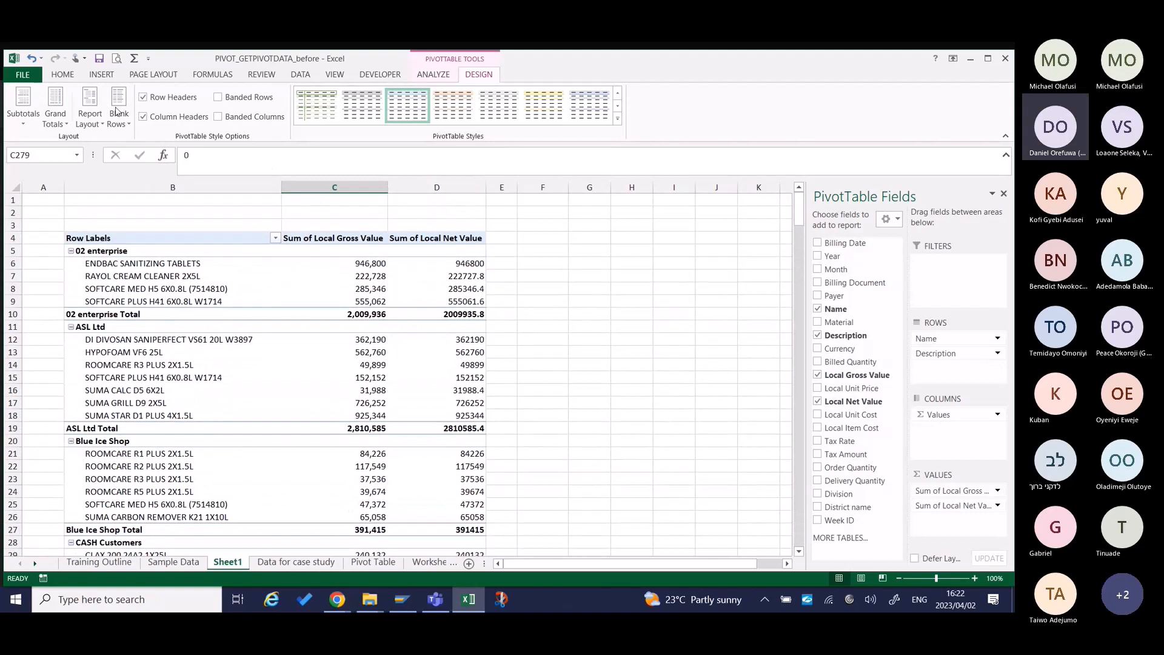
{"action": "left_click", "coordinate": [61, 106]}
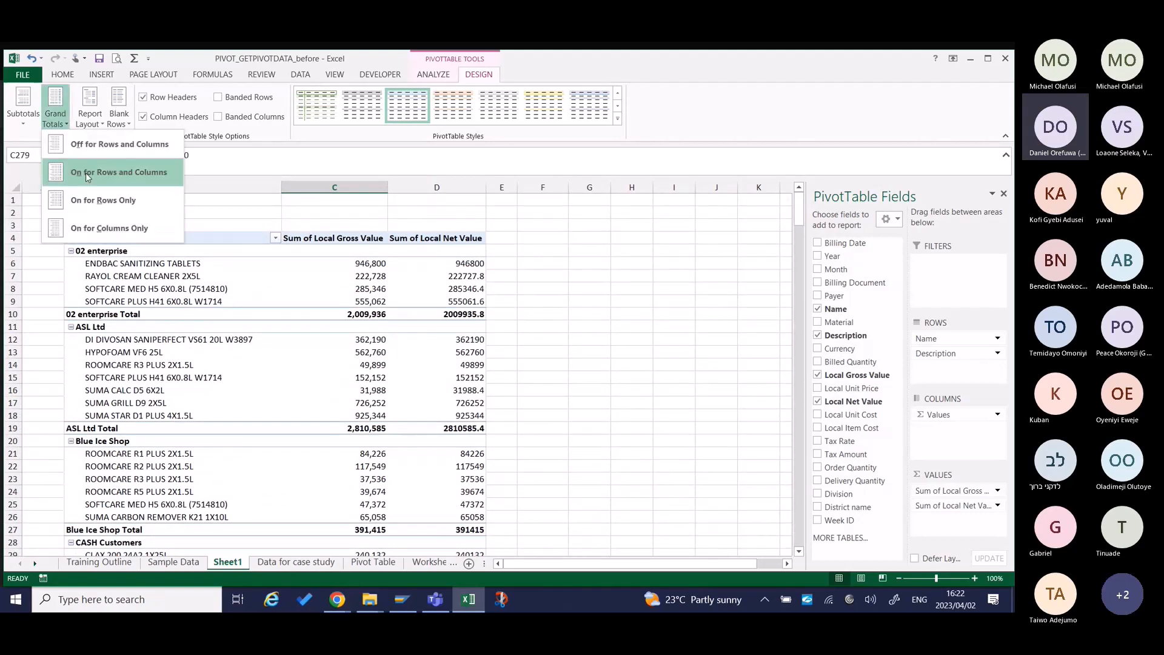
{"action": "left_click", "coordinate": [132, 149]}
{"action": "left_click", "coordinate": [425, 492]}
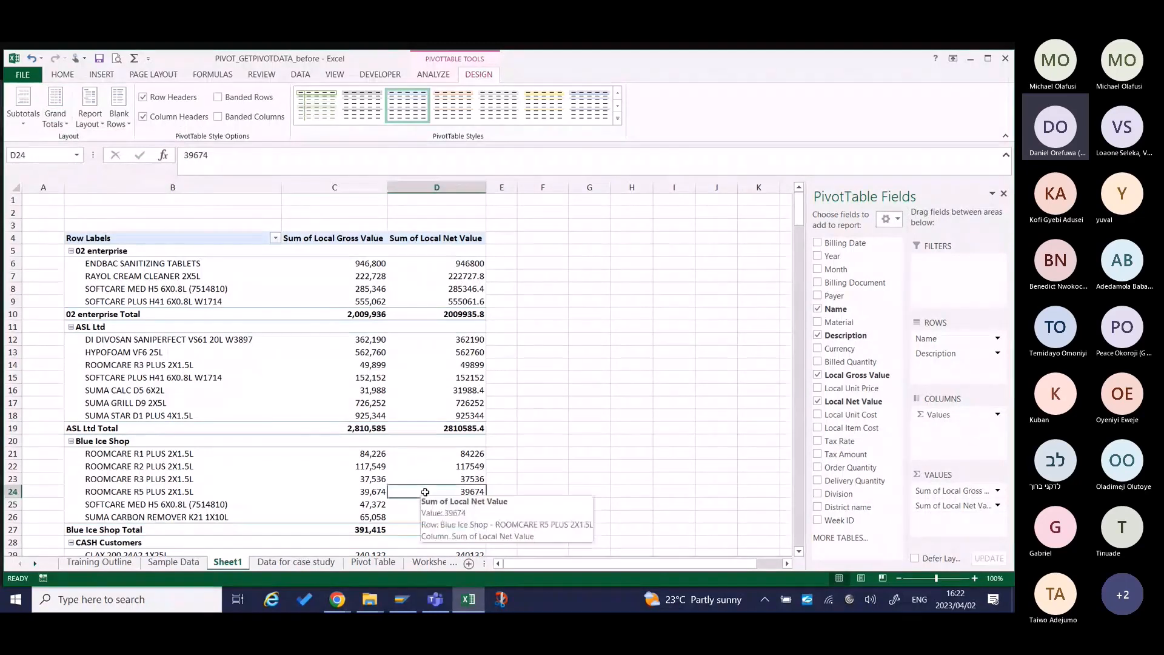
Go to the end of the pivot table and examine its last rows, checking what follows the Wide Castle Inn Total.
{"action": "key", "text": "Down"}
{"action": "key", "text": "Down"}
{"action": "key", "text": "Down"}
{"action": "key", "text": "Down"}
{"action": "key", "text": "Down"}
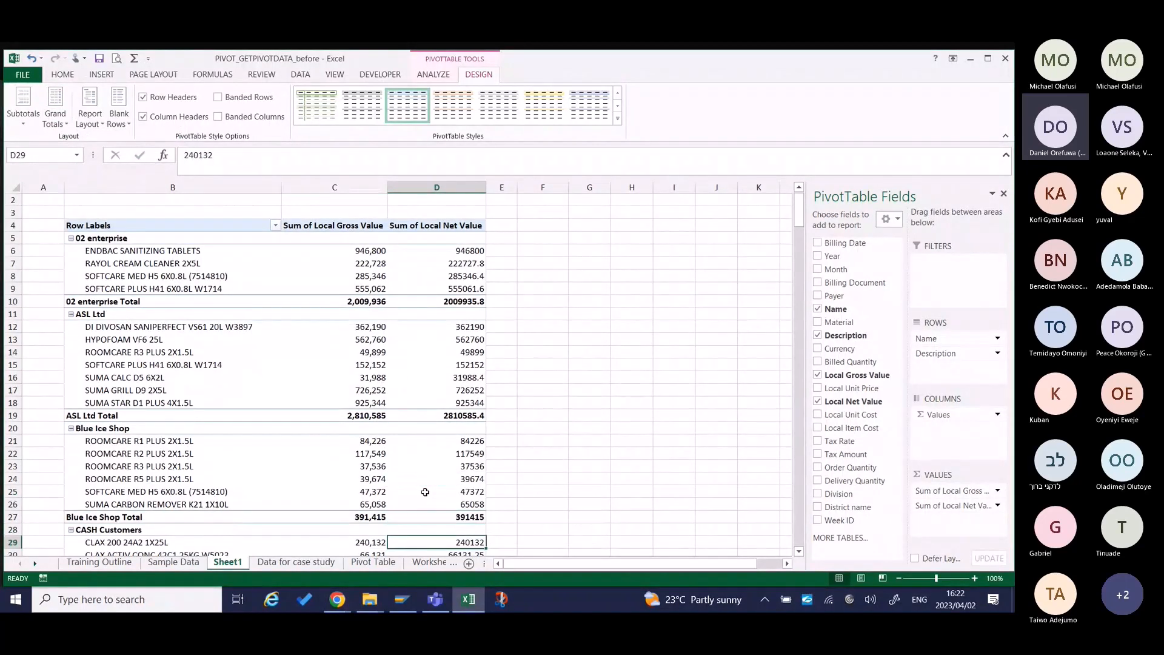
{"action": "key", "text": "Down"}
{"action": "key", "text": "Down"}
{"action": "key", "text": "Down"}
{"action": "key", "text": "Down"}
{"action": "key", "text": "Down"}
{"action": "key", "text": "Down"}
{"action": "key", "text": "Down"}
{"action": "key", "text": "Down"}
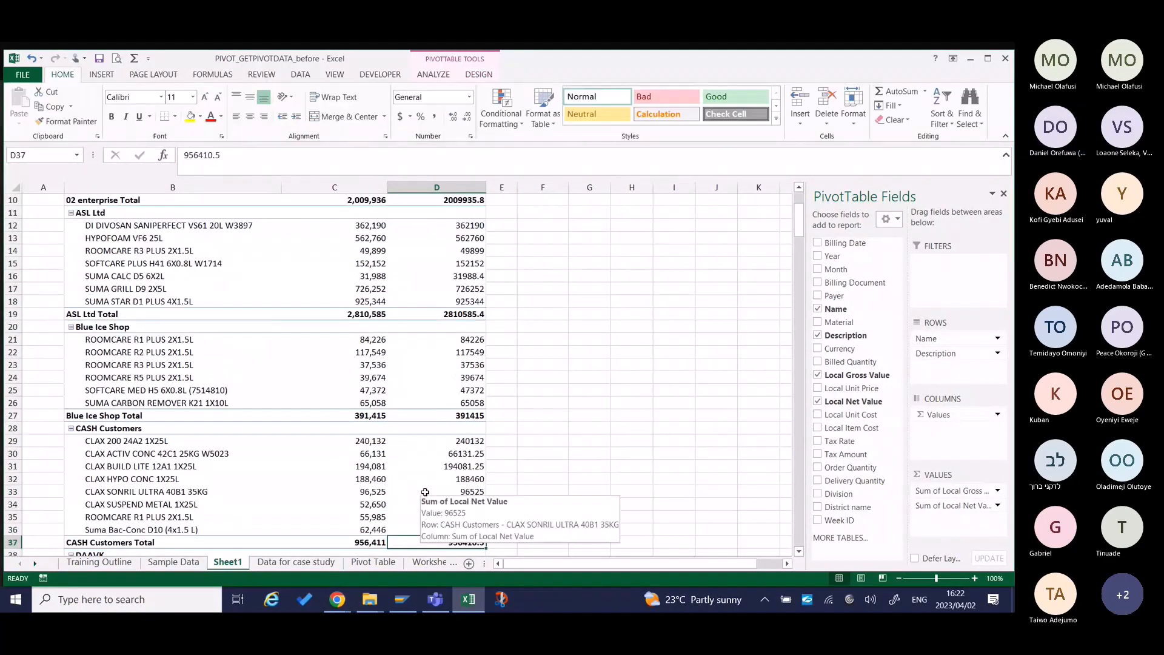
{"action": "key", "text": "Down"}
{"action": "key", "text": "Down"}
{"action": "key", "text": "Down"}
{"action": "key", "text": "Down"}
{"action": "key", "text": "Down"}
{"action": "key", "text": "Down"}
{"action": "key", "text": "Down"}
{"action": "key", "text": "Down"}
{"action": "key", "text": "Down"}
{"action": "key", "text": "Down"}
{"action": "key", "text": "Down"}
{"action": "key", "text": "Down"}
{"action": "key", "text": "Down"}
{"action": "key", "text": "Down"}
{"action": "key", "text": "Down"}
{"action": "key", "text": "Down"}
{"action": "key", "text": "Down"}
{"action": "key", "text": "Down"}
{"action": "key", "text": "Down"}
{"action": "key", "text": "Down"}
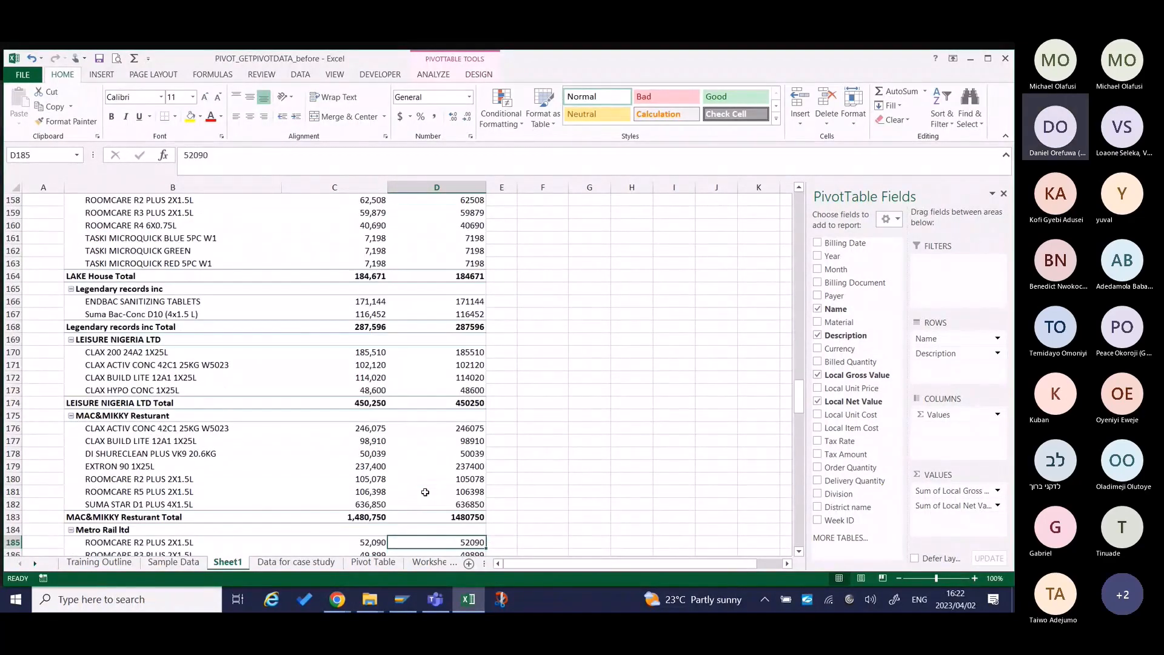
{"action": "key", "text": "Down"}
{"action": "key", "text": "Down"}
{"action": "key", "text": "Down"}
{"action": "key", "text": "Down"}
{"action": "key", "text": "Down"}
{"action": "key", "text": "Down"}
{"action": "key", "text": "Down"}
{"action": "key", "text": "Down"}
{"action": "key", "text": "Down"}
{"action": "key", "text": "Down"}
{"action": "key", "text": "Down"}
{"action": "key", "text": "Down"}
{"action": "key", "text": "Down"}
{"action": "key", "text": "Down"}
{"action": "key", "text": "Down"}
{"action": "key", "text": "Down"}
{"action": "key", "text": "Down"}
{"action": "key", "text": "Down"}
{"action": "key", "text": "Down"}
{"action": "key", "text": "Down"}
{"action": "key", "text": "ctrl+Down"}
{"action": "key", "text": "ctrl+Down"}
{"action": "key", "text": "ctrl+Down"}
{"action": "key", "text": "ctrl+Down"}
{"action": "key", "text": "ctrl+Down"}
{"action": "key", "text": "ctrl+Down"}
{"action": "key", "text": "ctrl+Down"}
{"action": "key", "text": "ctrl+Down"}
{"action": "key", "text": "ctrl+Down"}
{"action": "key", "text": "ctrl+Down"}
{"action": "key", "text": "ctrl+Down"}
{"action": "key", "text": "ctrl+Down"}
{"action": "key", "text": "ctrl+Down"}
{"action": "key", "text": "ctrl+Down"}
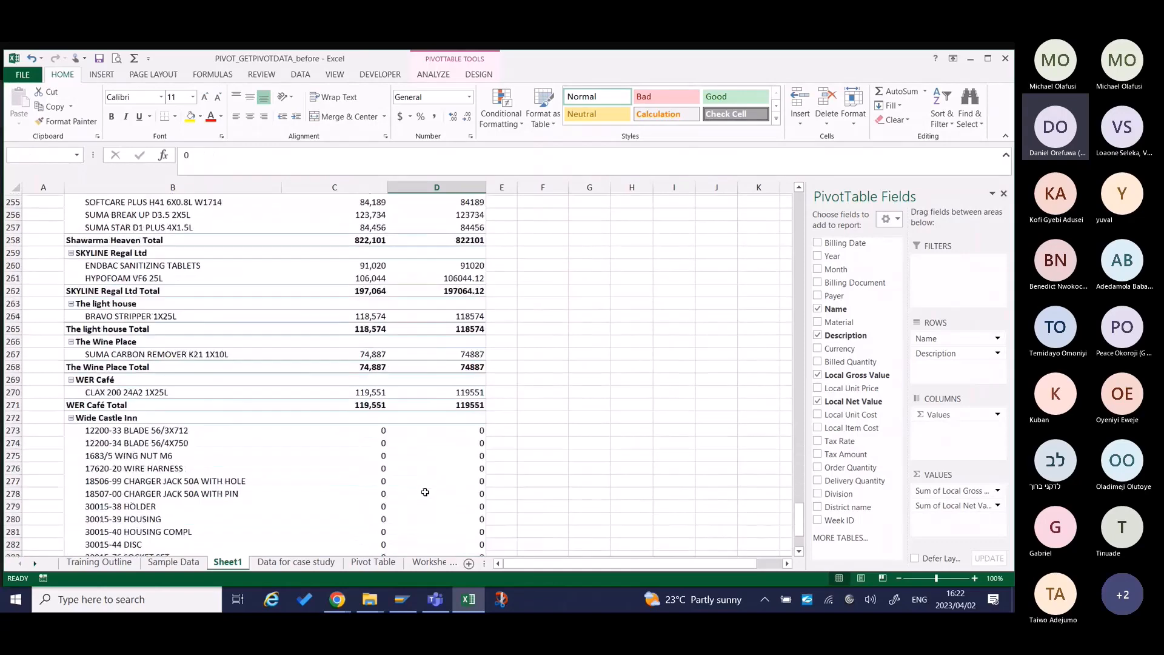
{"action": "key", "text": "ctrl+Up"}
{"action": "key", "text": "Up"}
{"action": "key", "text": "Up"}
{"action": "key", "text": "Up"}
{"action": "key", "text": "Up"}
{"action": "key", "text": "Up"}
{"action": "key", "text": "Up"}
{"action": "scroll", "coordinate": [452, 473], "scroll_direction": "up", "scroll_amount": 11}
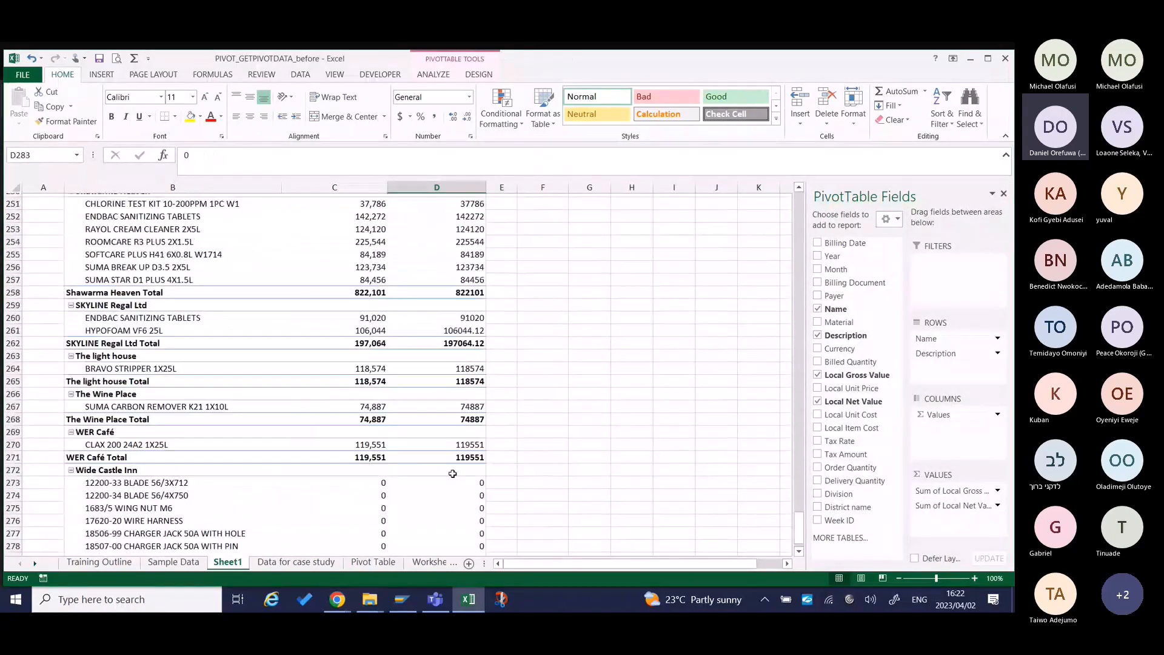
{"action": "key", "text": "Down"}
{"action": "key", "text": "Down"}
{"action": "key", "text": "Down"}
{"action": "key", "text": "Down"}
{"action": "key", "text": "Down"}
{"action": "key", "text": "Down"}
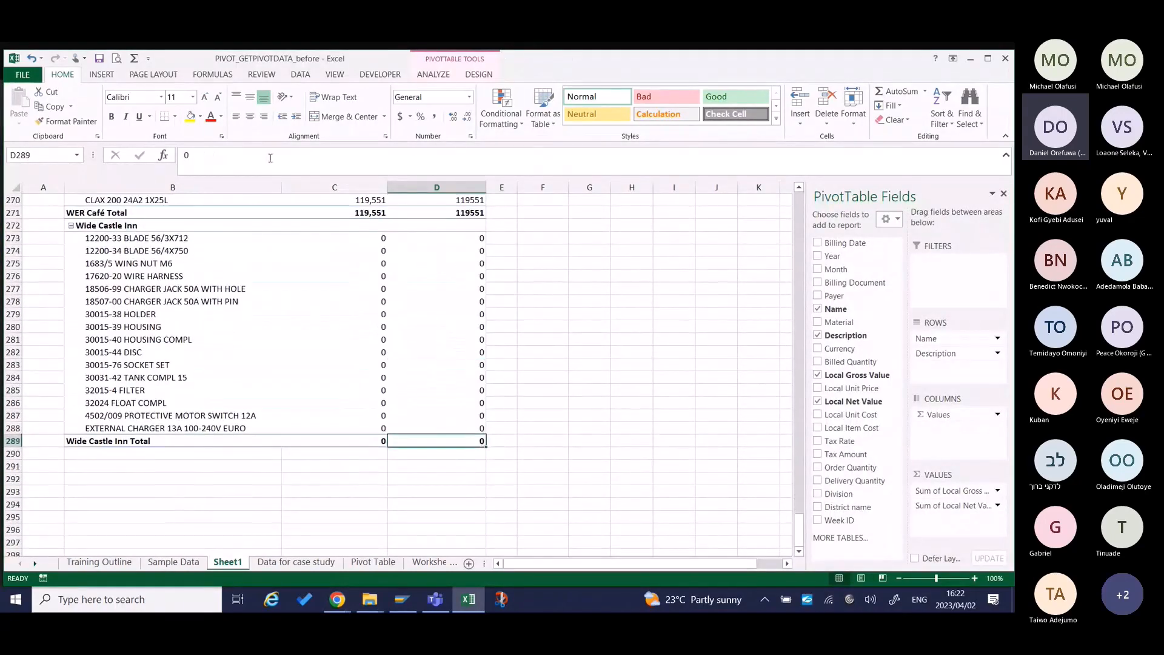
Turn the pivot table's grand totals on for columns only.
{"action": "left_click", "coordinate": [479, 75]}
{"action": "left_click", "coordinate": [55, 112]}
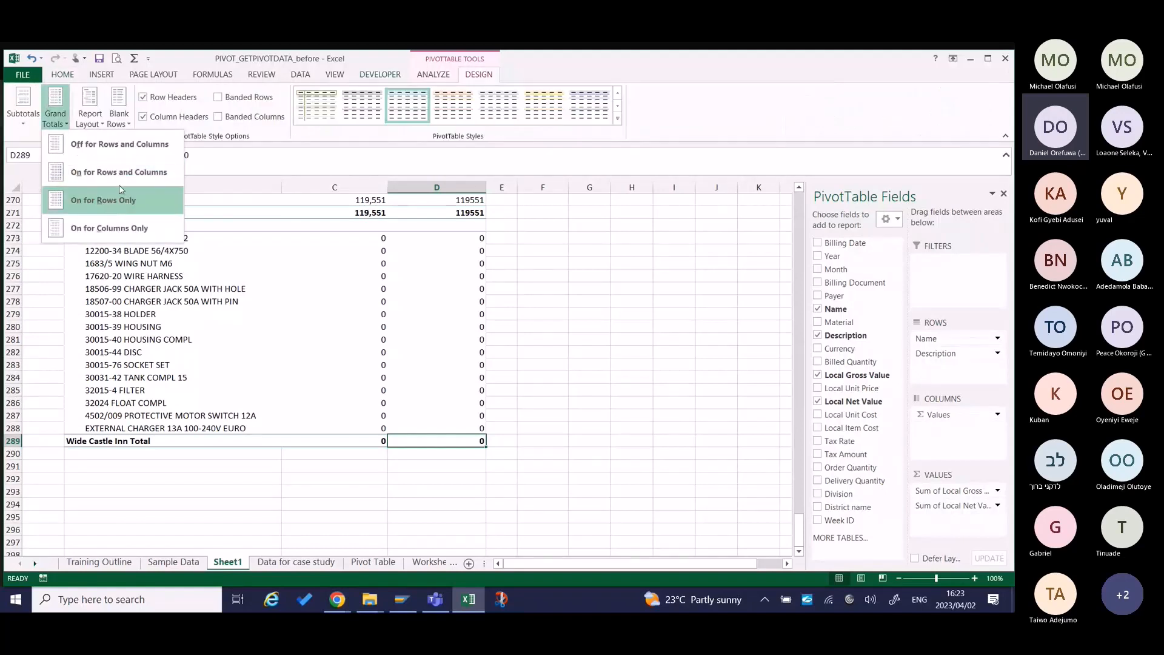
{"action": "left_click", "coordinate": [112, 226]}
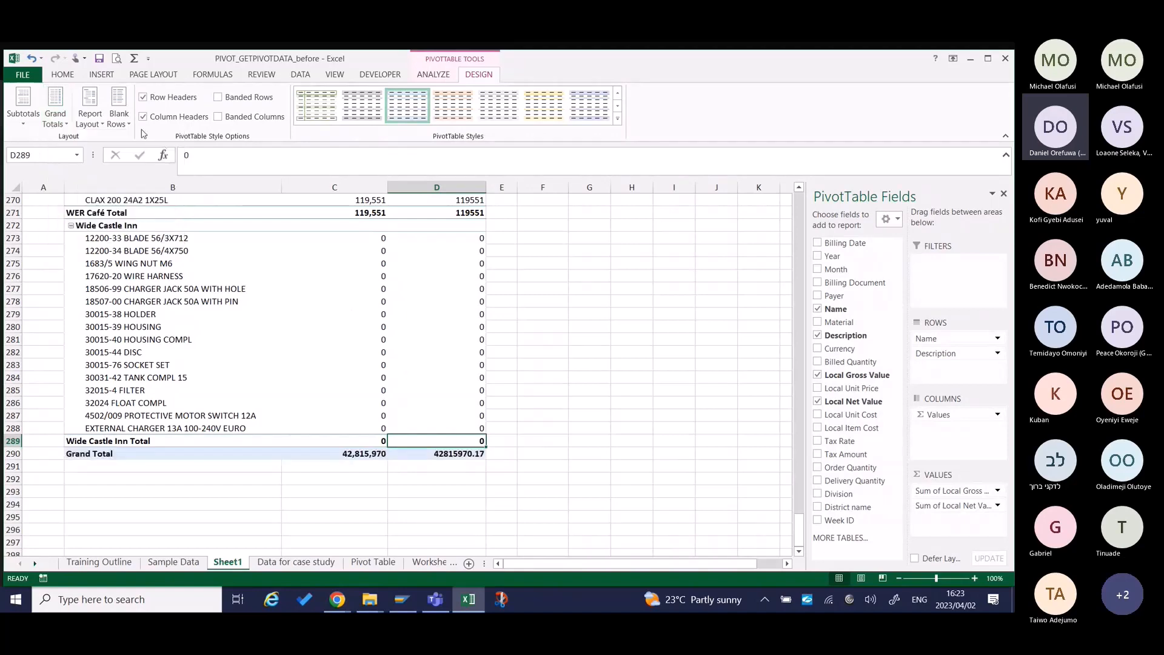
Switch the pivot table's grand totals to on for rows only.
{"action": "left_click", "coordinate": [90, 117]}
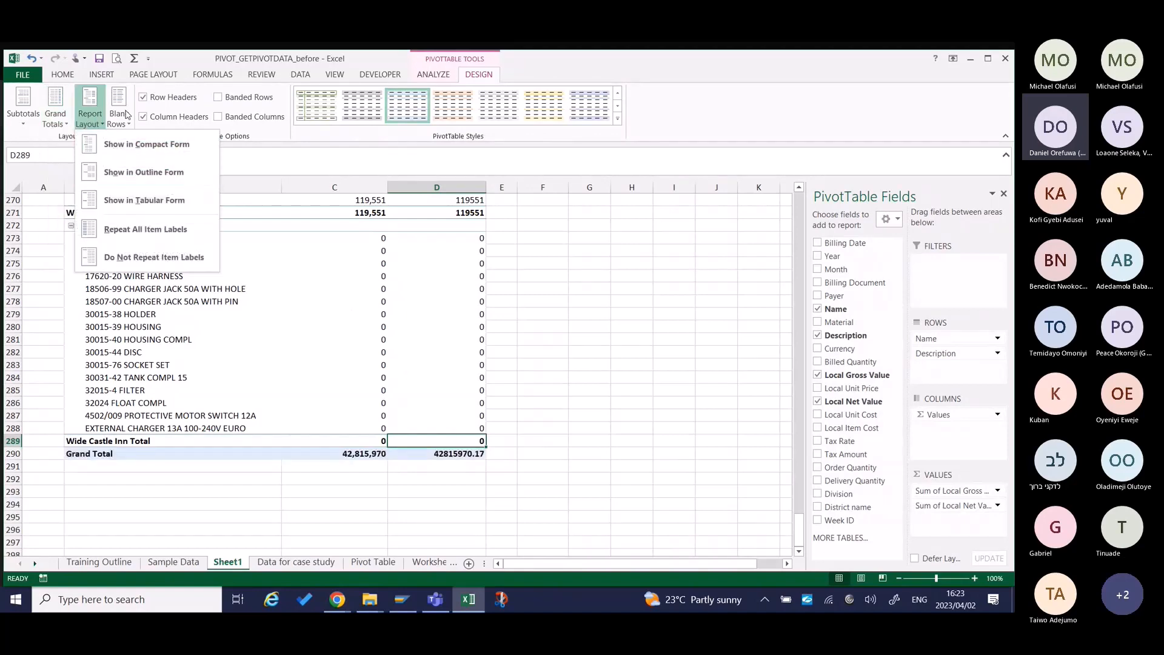
{"action": "left_click", "coordinate": [61, 120]}
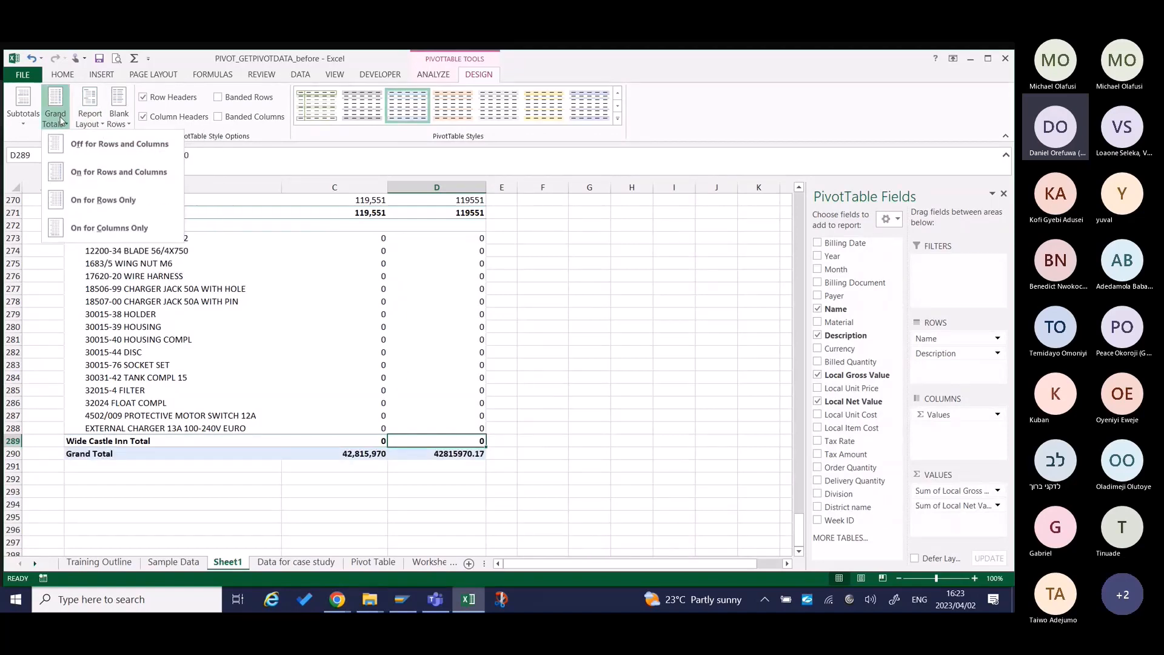
{"action": "left_click", "coordinate": [89, 209]}
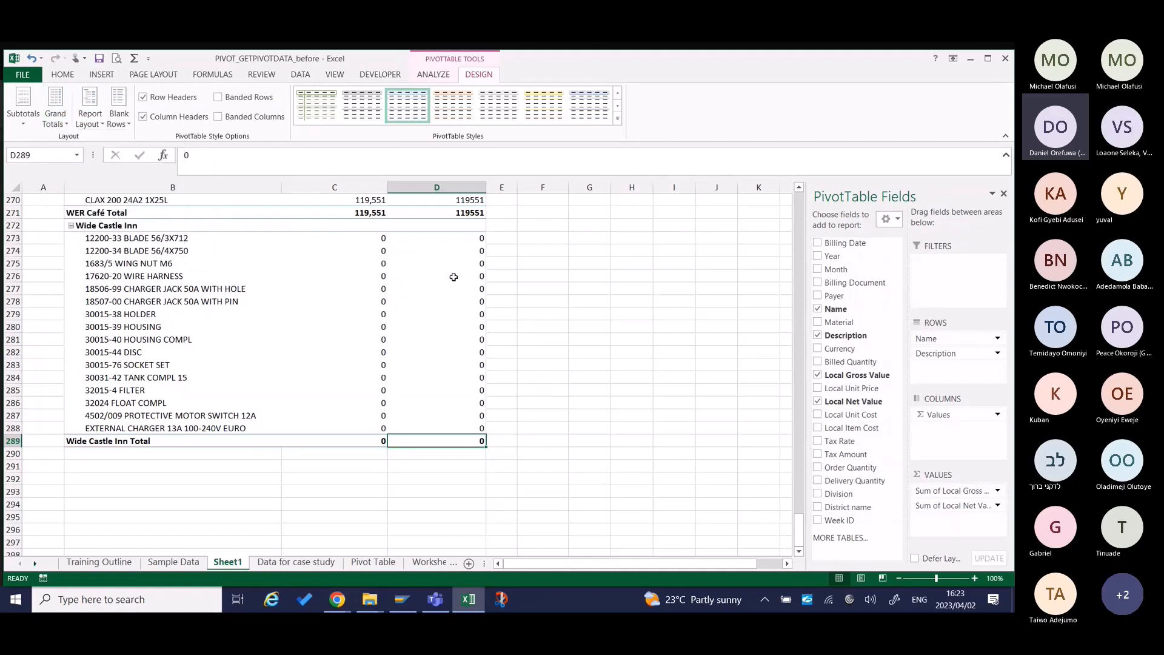
Return to the start of the pivot table and examine its column headings and the area beside the last value column.
{"action": "left_click", "coordinate": [484, 237]}
{"action": "key", "text": "Up"}
{"action": "key", "text": "Up"}
{"action": "key", "text": "Up"}
{"action": "key", "text": "Up"}
{"action": "key", "text": "Up"}
{"action": "key", "text": "Up"}
{"action": "key", "text": "Up"}
{"action": "key", "text": "Up"}
{"action": "key", "text": "Up"}
{"action": "key", "text": "Up"}
{"action": "key", "text": "Up"}
{"action": "key", "text": "Up"}
{"action": "key", "text": "Up"}
{"action": "key", "text": "Up"}
{"action": "key", "text": "Up"}
{"action": "key", "text": "Up"}
{"action": "key", "text": "Up"}
{"action": "key", "text": "Up"}
{"action": "key", "text": "Up"}
{"action": "key", "text": "Up"}
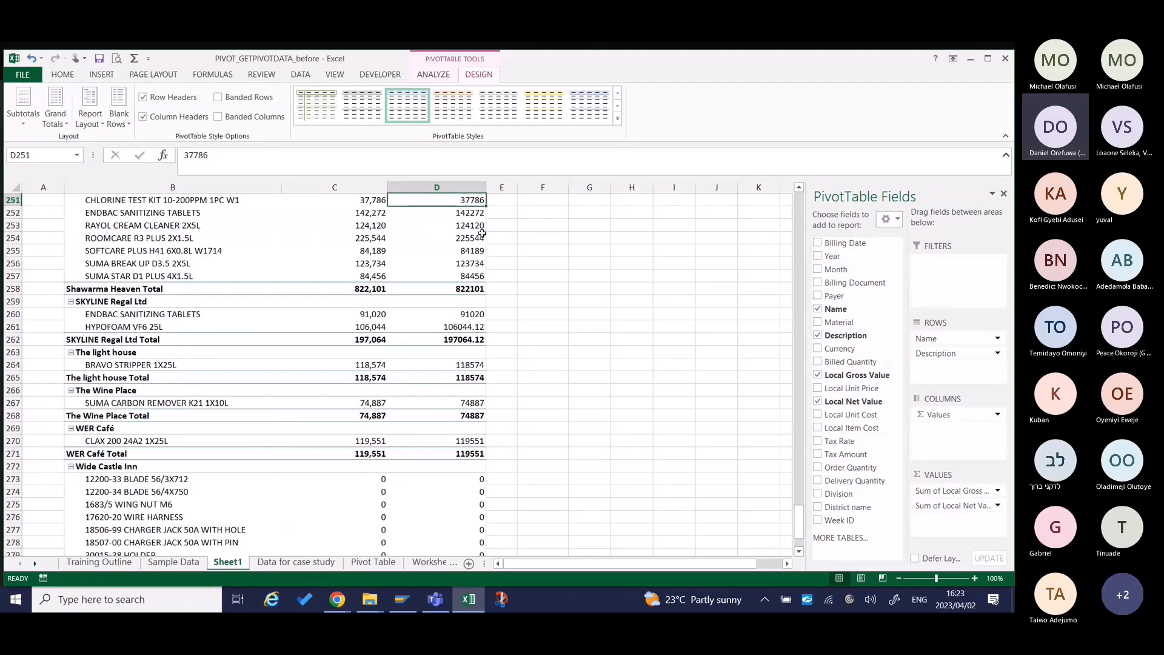
{"action": "key", "text": "Up"}
{"action": "key", "text": "Up"}
{"action": "key", "text": "Up"}
{"action": "key", "text": "Up"}
{"action": "key", "text": "Up"}
{"action": "key", "text": "Up"}
{"action": "key", "text": "Up"}
{"action": "key", "text": "Up"}
{"action": "key", "text": "Up"}
{"action": "key", "text": "Up"}
{"action": "key", "text": "Up"}
{"action": "key", "text": "Up"}
{"action": "key", "text": "Up"}
{"action": "key", "text": "Up"}
{"action": "key", "text": "Up"}
{"action": "key", "text": "Up"}
{"action": "key", "text": "Up"}
{"action": "key", "text": "Up"}
{"action": "key", "text": "Up"}
{"action": "key", "text": "Up"}
{"action": "key", "text": "Up"}
{"action": "key", "text": "Up"}
{"action": "key", "text": "Up"}
{"action": "key", "text": "Up"}
{"action": "key", "text": "Up"}
{"action": "key", "text": "Up"}
{"action": "key", "text": "Up"}
{"action": "key", "text": "Up"}
{"action": "key", "text": "Up"}
{"action": "key", "text": "Up"}
{"action": "key", "text": "Up"}
{"action": "key", "text": "Up"}
{"action": "key", "text": "Up"}
{"action": "key", "text": "Up"}
{"action": "key", "text": "Up"}
{"action": "key", "text": "Up"}
{"action": "key", "text": "Up"}
{"action": "key", "text": "Up"}
{"action": "key", "text": "Up"}
{"action": "key", "text": "Up"}
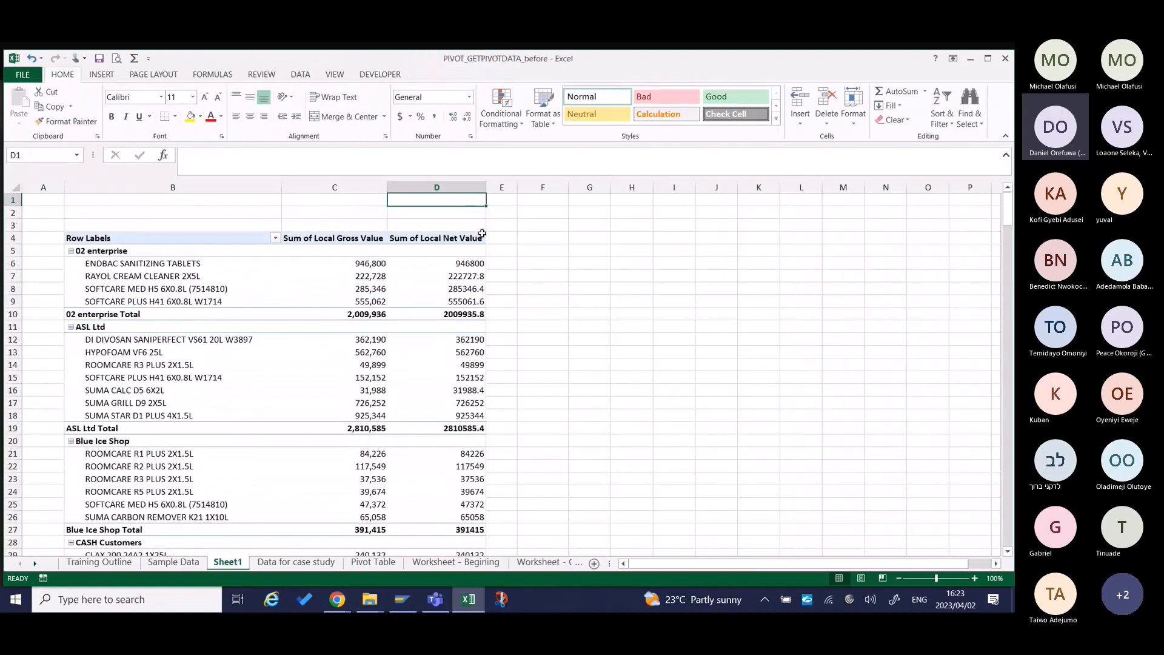
{"action": "key", "text": "Down"}
{"action": "key", "text": "Down"}
{"action": "key", "text": "Down"}
{"action": "key", "text": "Down"}
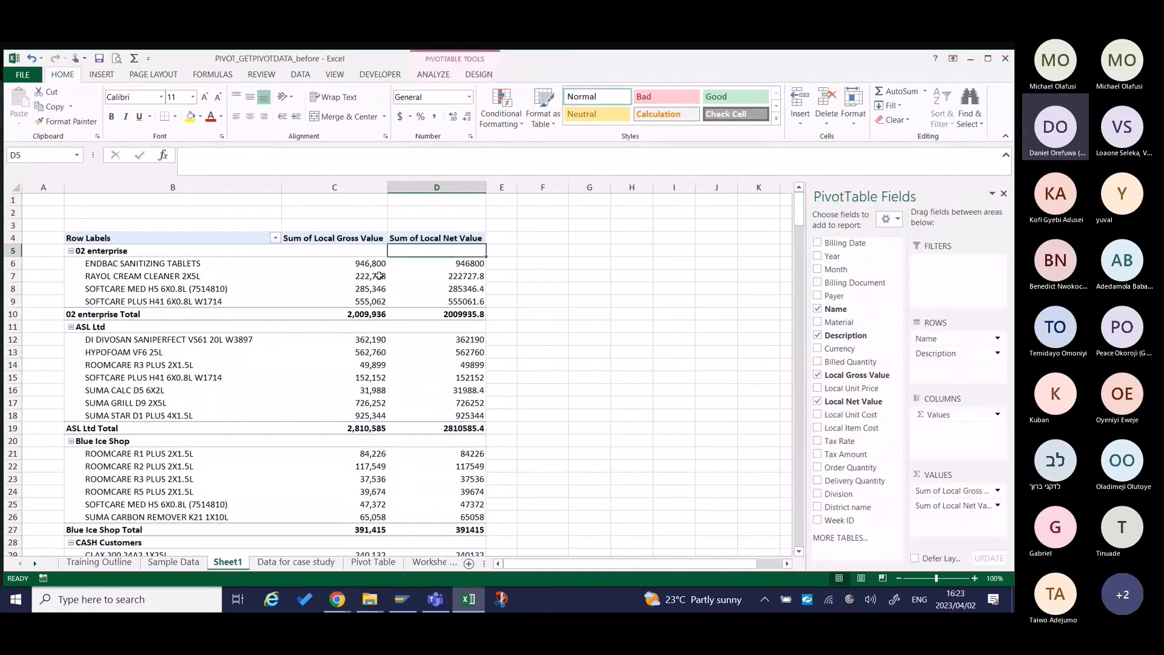
Freeze the panes above row 6 so the pivot table's heading rows stay in view.
{"action": "left_click", "coordinate": [13, 263]}
{"action": "left_click", "coordinate": [335, 74]}
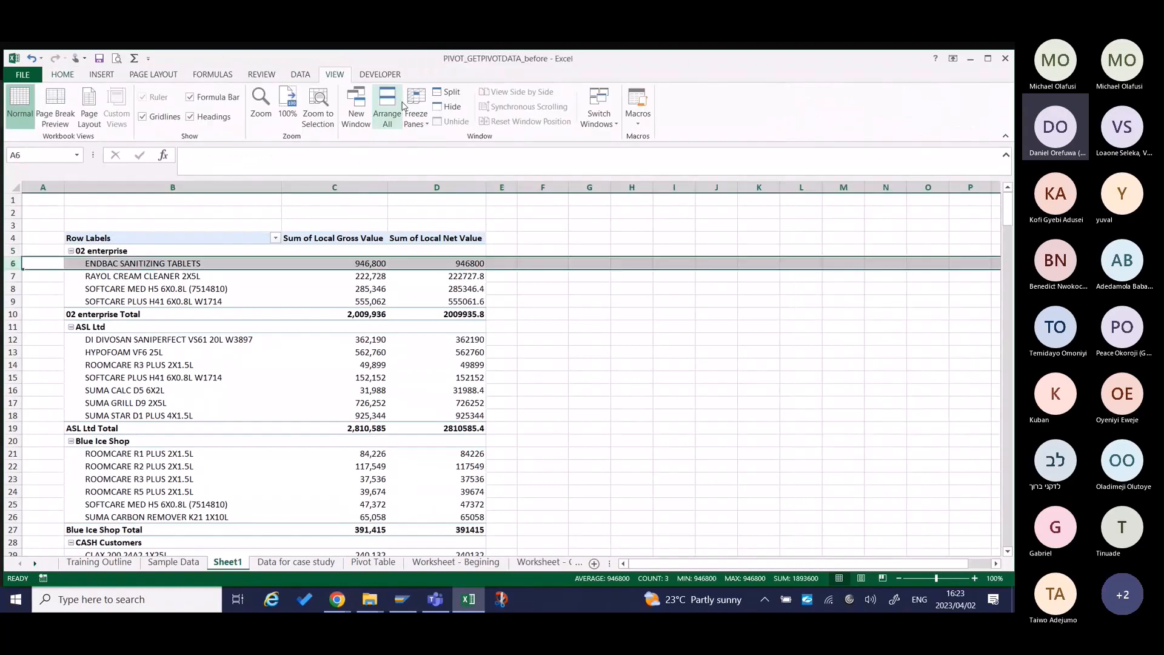
{"action": "left_click", "coordinate": [415, 114]}
{"action": "left_click", "coordinate": [428, 143]}
{"action": "left_click", "coordinate": [436, 326]}
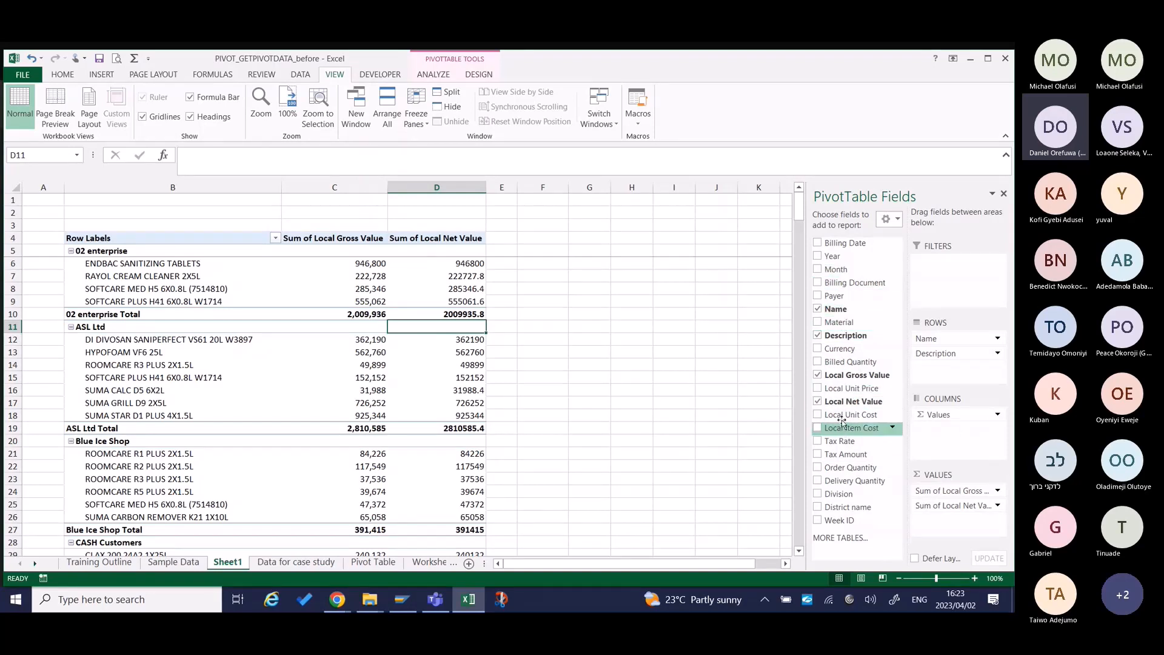
Add Month to the columns area of the pivot table and remove Sum of Local Net Value from the values area.
{"action": "left_click", "coordinate": [497, 234]}
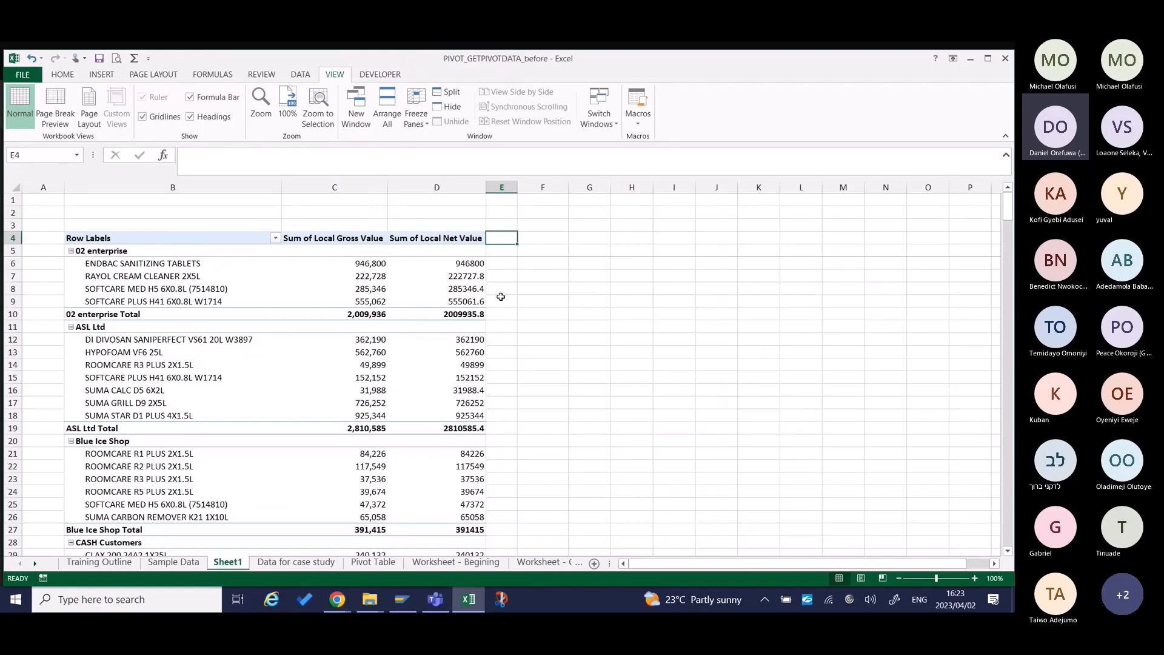
{"action": "left_click_drag", "start_coordinate": [499, 237], "coordinate": [498, 310]}
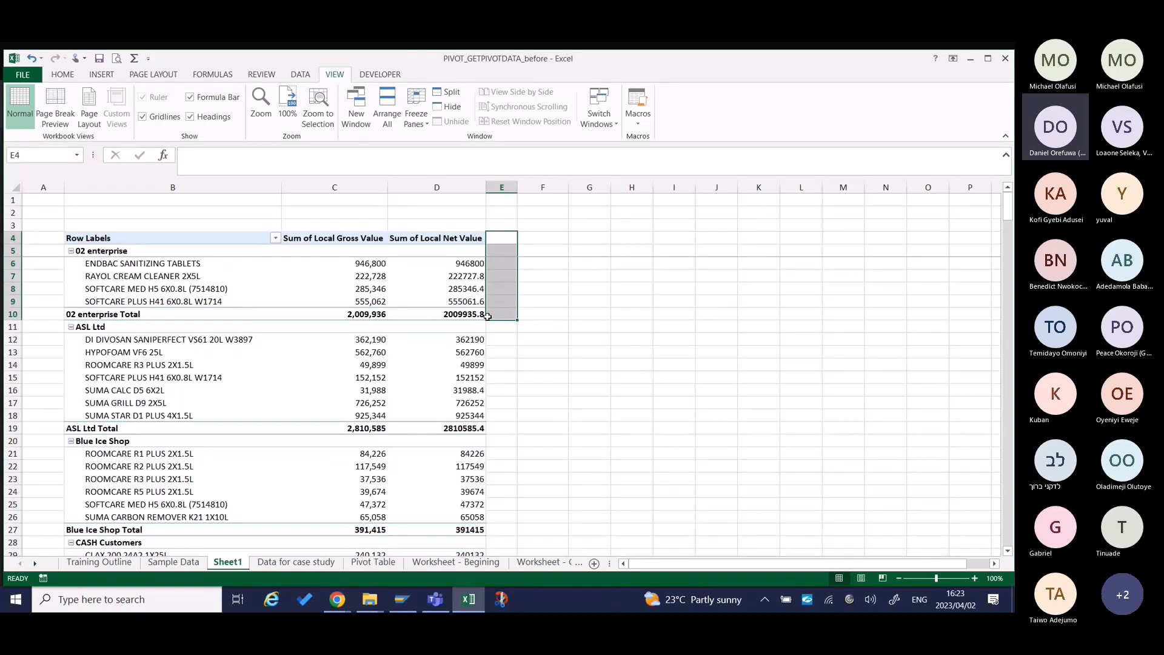
{"action": "left_click", "coordinate": [377, 316]}
{"action": "left_click_drag", "start_coordinate": [375, 315], "coordinate": [454, 313]}
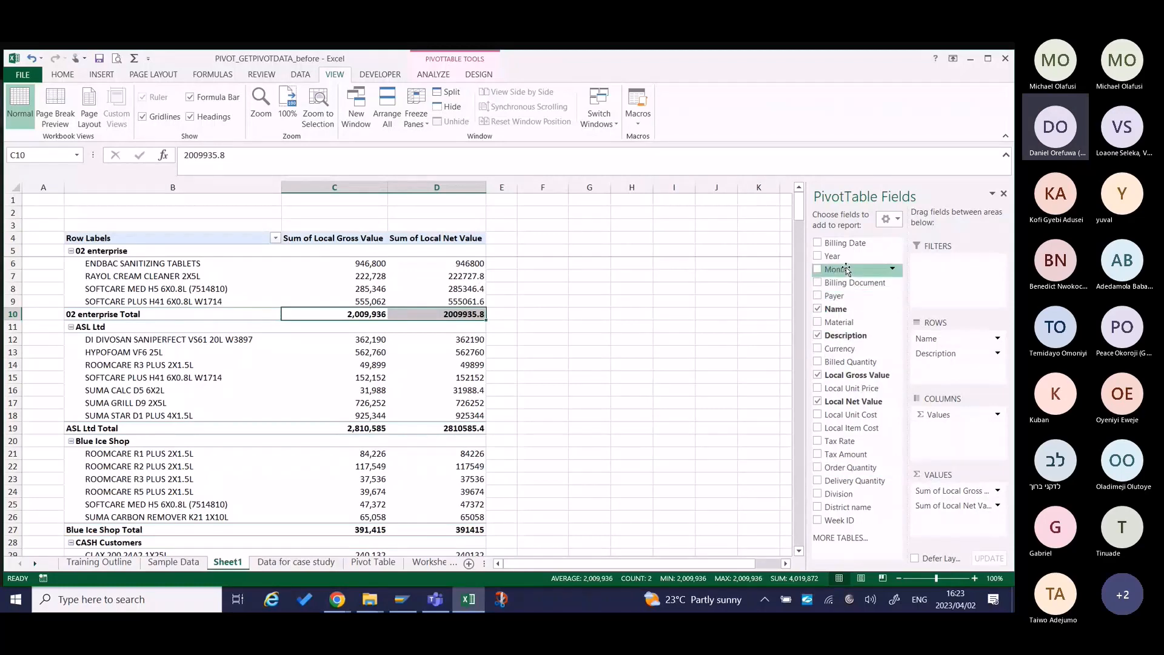
{"action": "left_click_drag", "start_coordinate": [846, 269], "coordinate": [959, 448]}
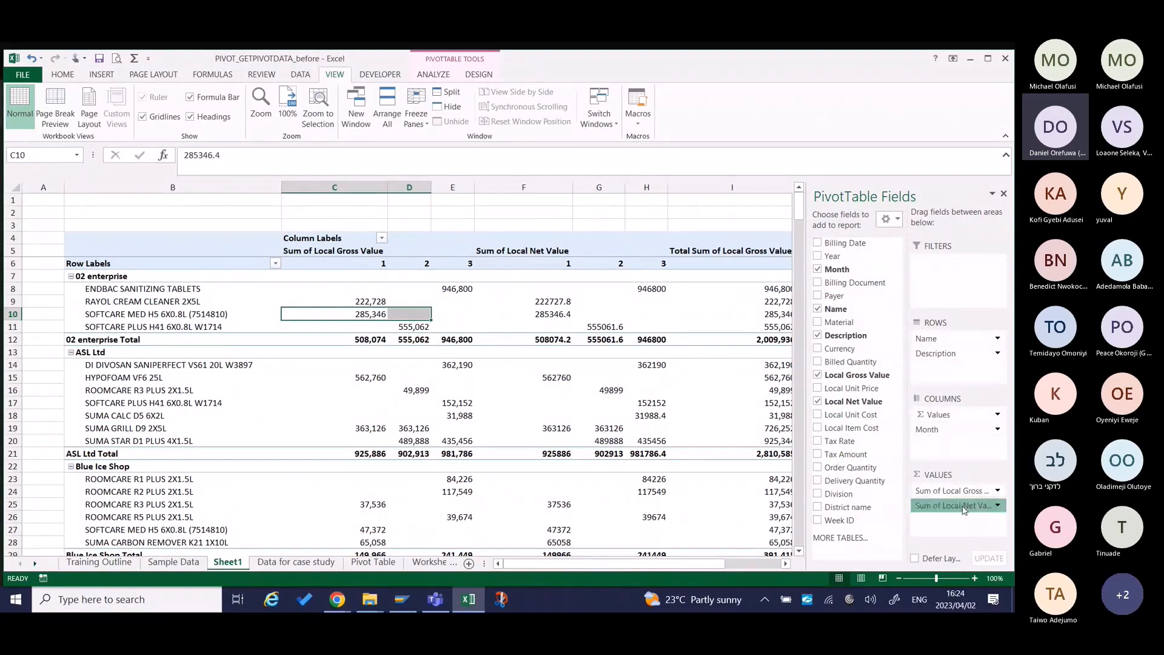
{"action": "left_click_drag", "start_coordinate": [948, 505], "coordinate": [697, 442]}
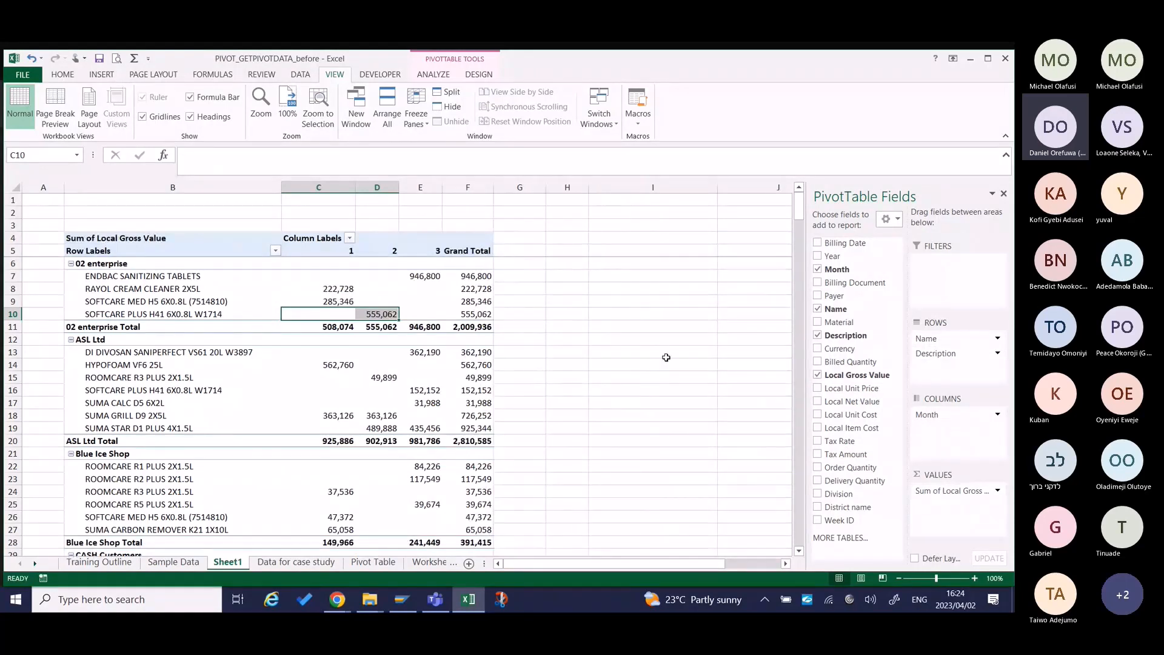
Check the 02 enterprise grand total across the months, and set the pivot table's grand totals to on for columns only.
{"action": "left_click", "coordinate": [430, 274]}
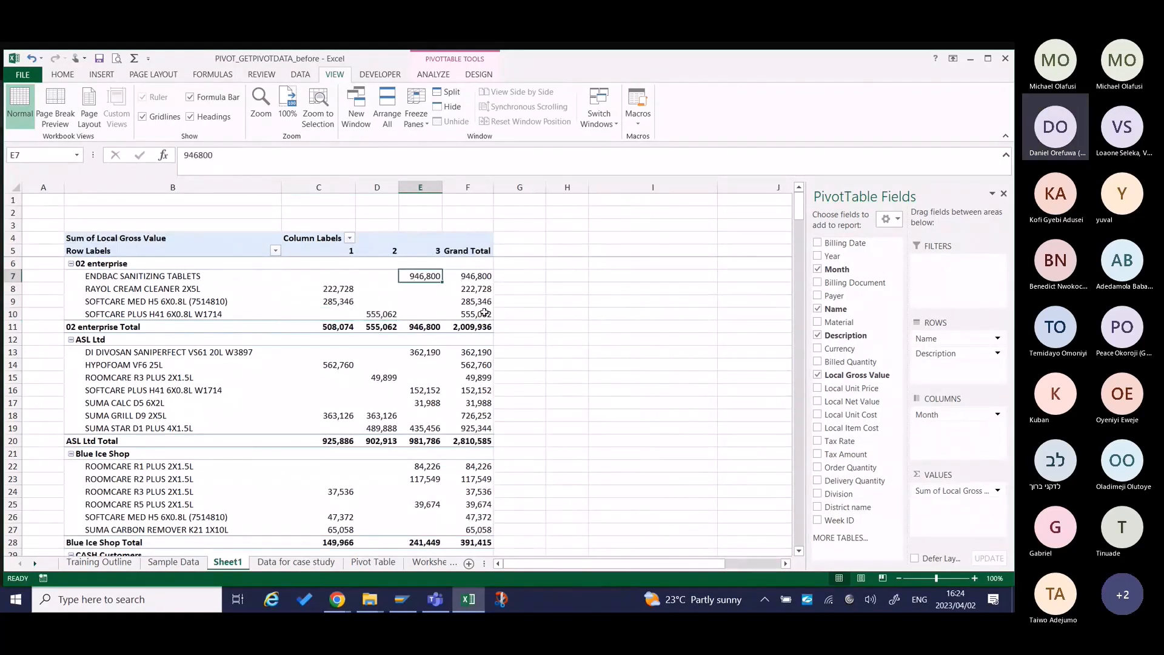
{"action": "left_click", "coordinate": [468, 327]}
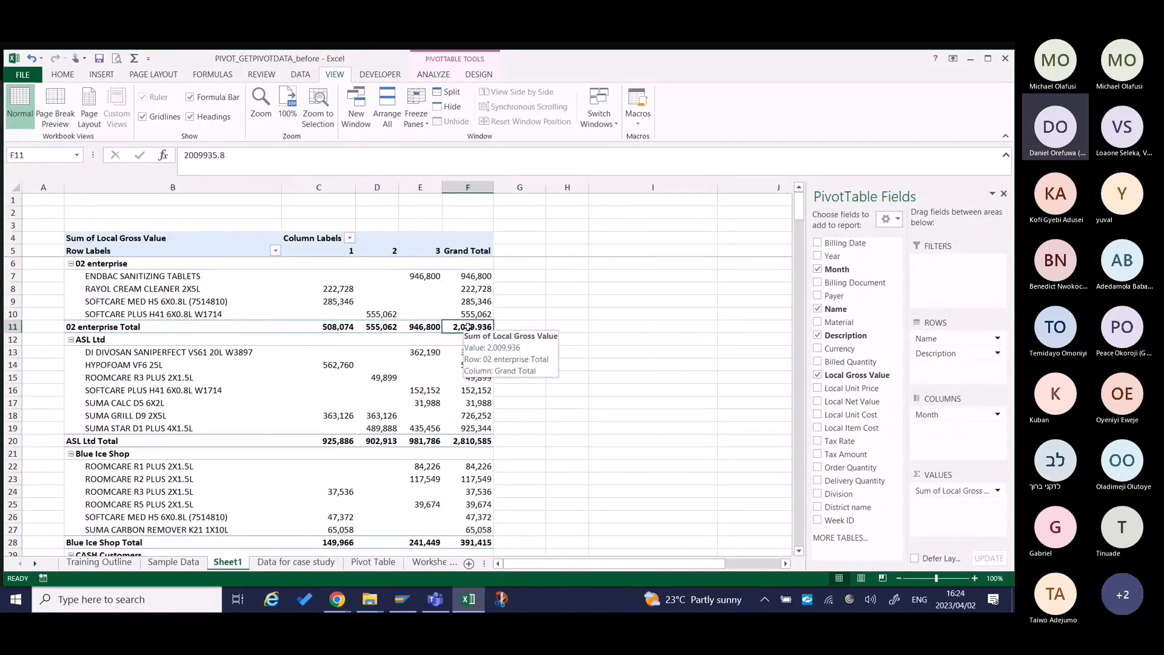
{"action": "left_click", "coordinate": [478, 74]}
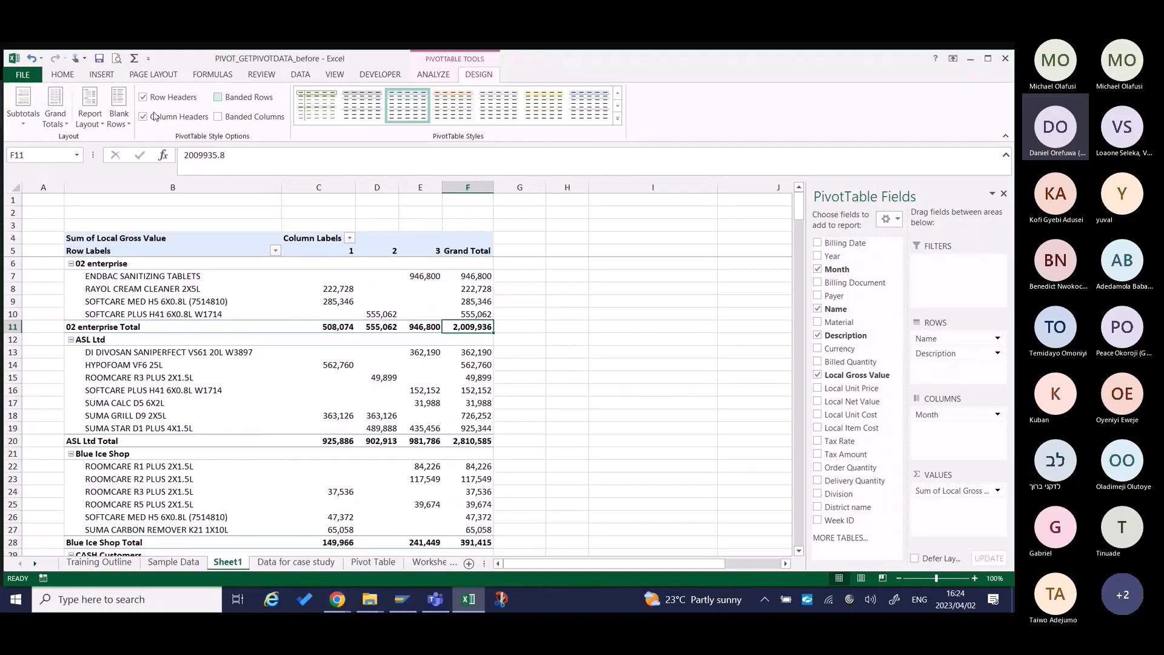
{"action": "left_click", "coordinate": [55, 110]}
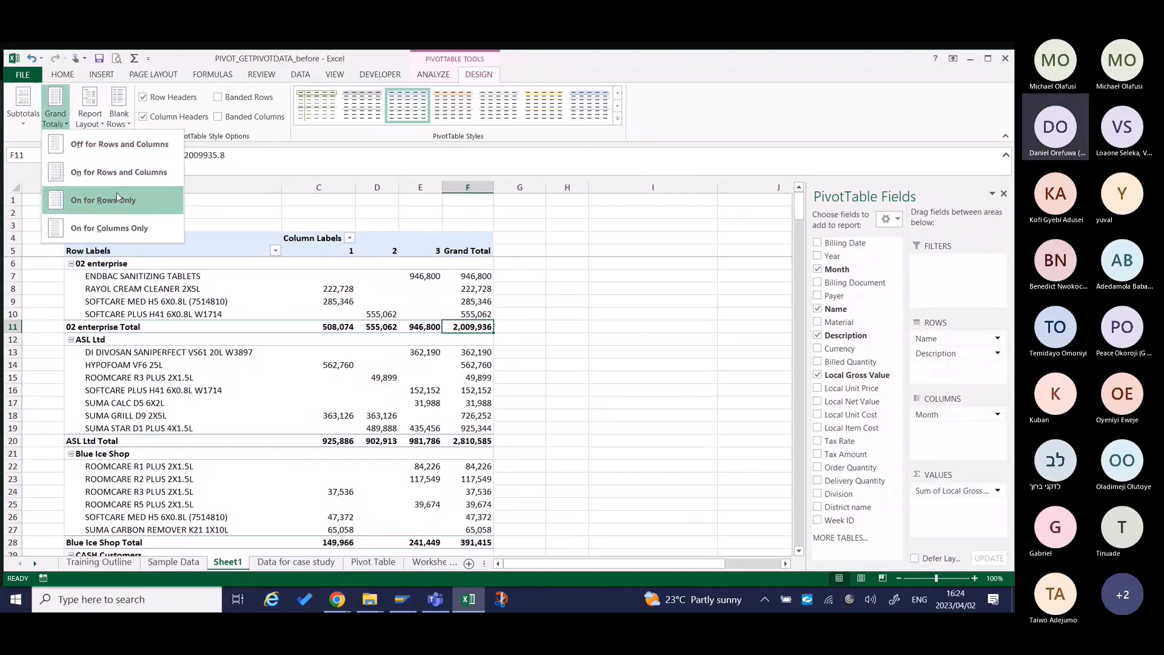
{"action": "left_click", "coordinate": [115, 228]}
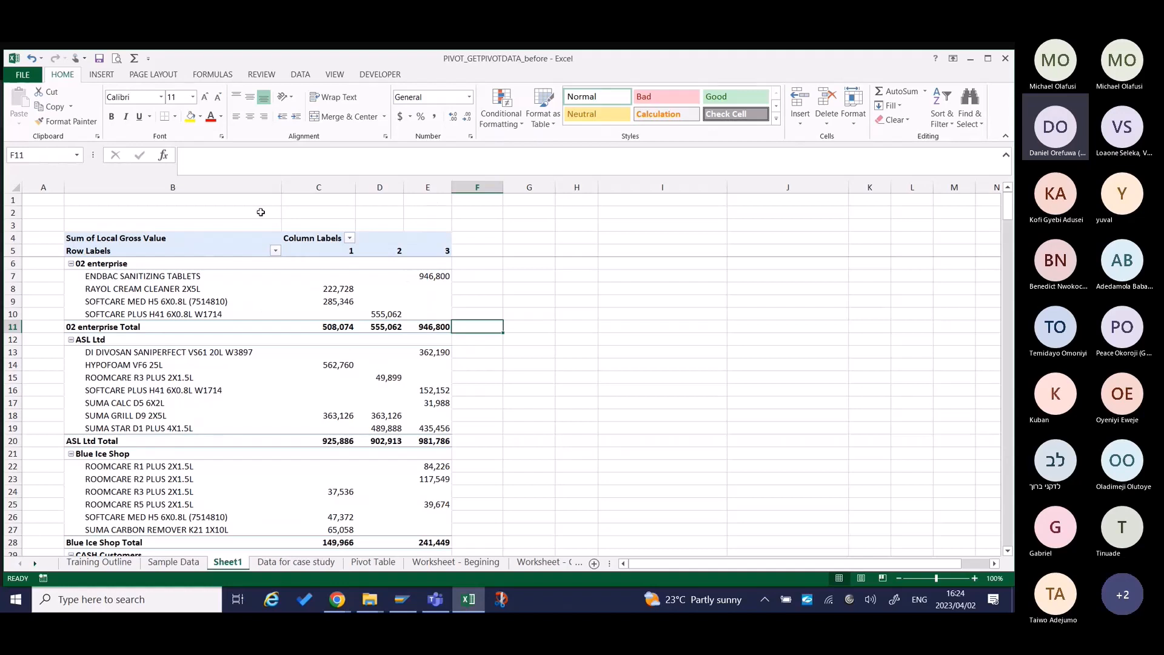
Switch the pivot table's row headers formatting off and back on, and do the same with the column headers formatting.
{"action": "left_click", "coordinate": [313, 279]}
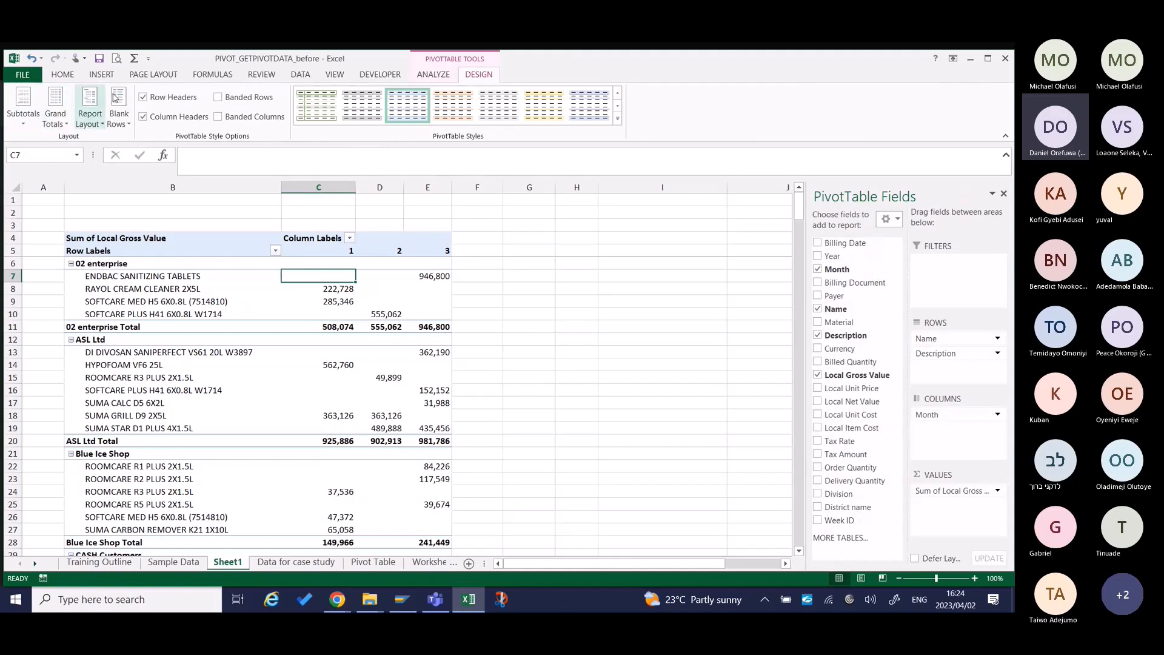
{"action": "left_click", "coordinate": [182, 101]}
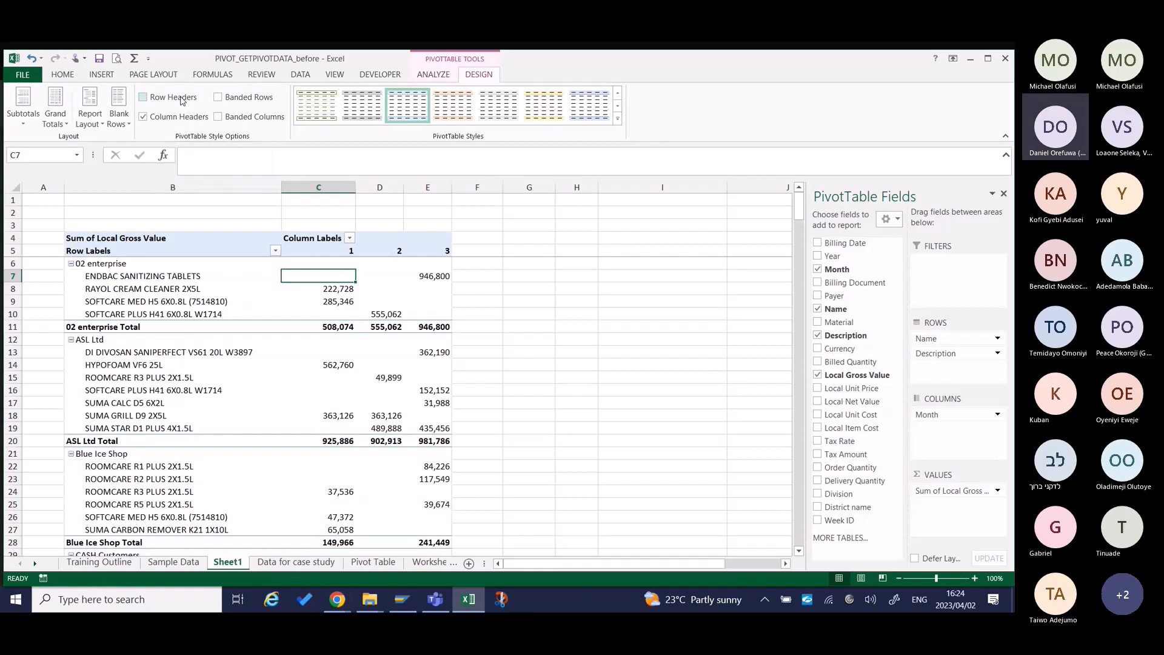
{"action": "left_click", "coordinate": [182, 102]}
{"action": "left_click", "coordinate": [170, 119]}
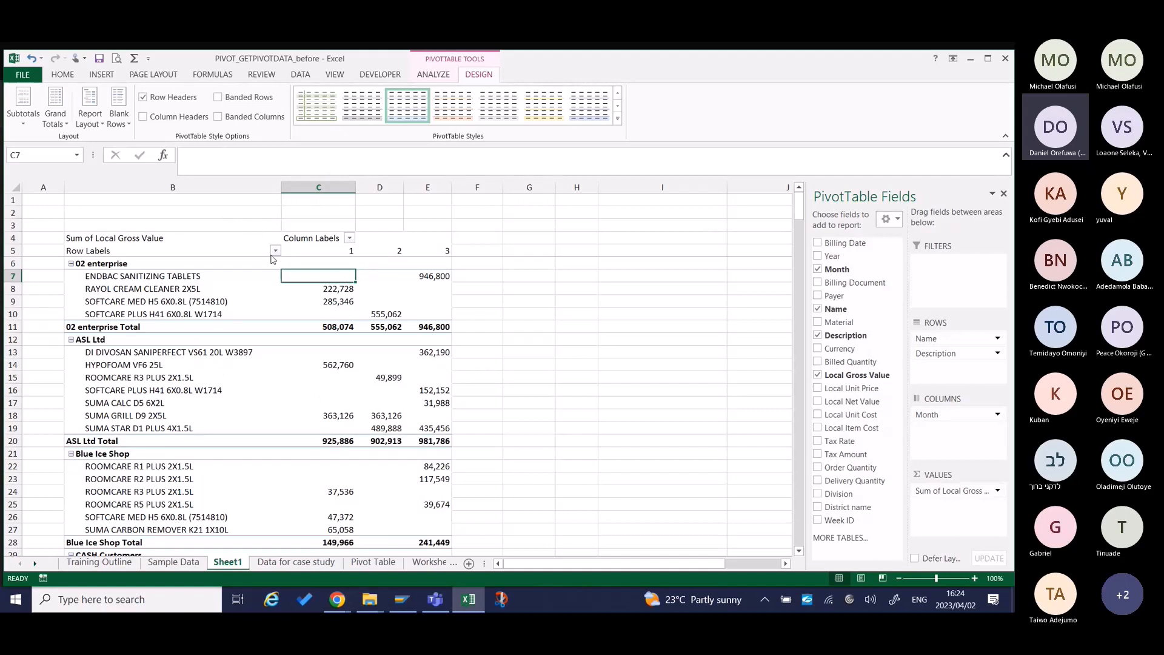
{"action": "left_click", "coordinate": [166, 121]}
Turn on banded rows and banded columns for the pivot table, and turn both off again.
{"action": "left_click", "coordinate": [242, 97]}
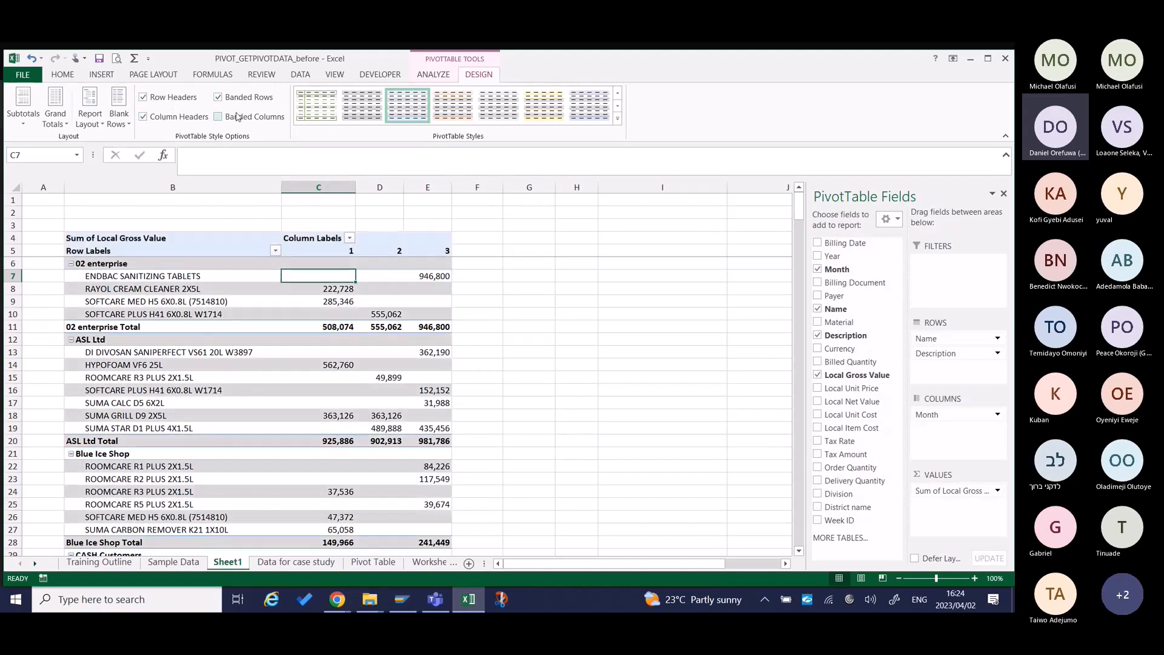
{"action": "left_click", "coordinate": [239, 117]}
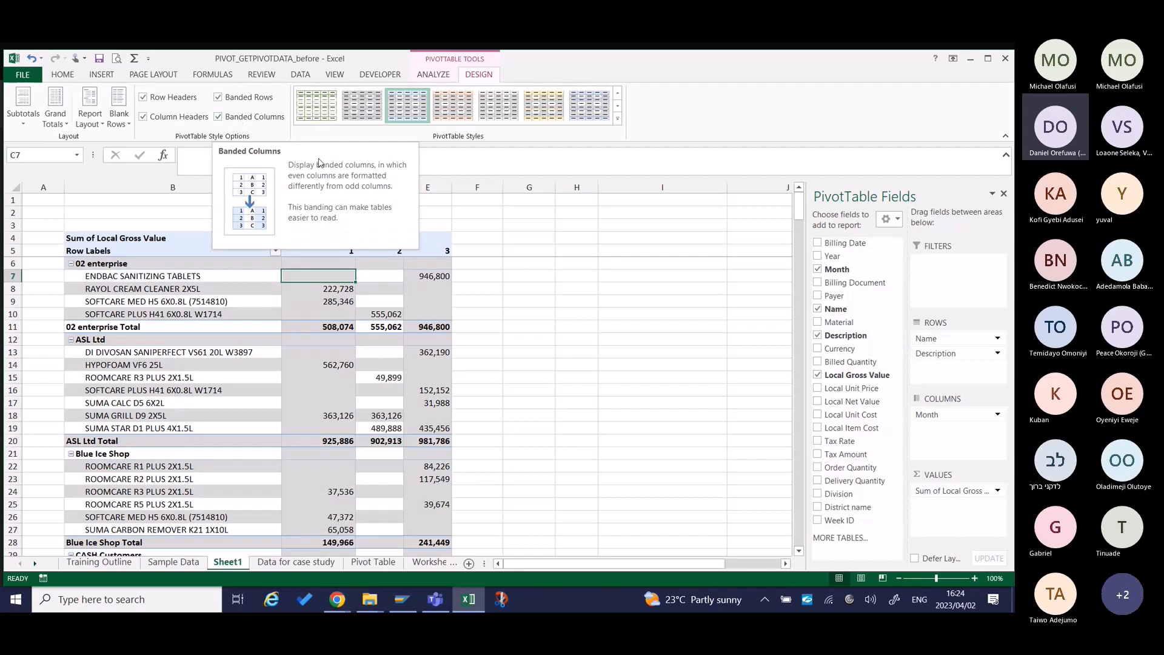
{"action": "left_click", "coordinate": [266, 118]}
{"action": "left_click", "coordinate": [241, 98]}
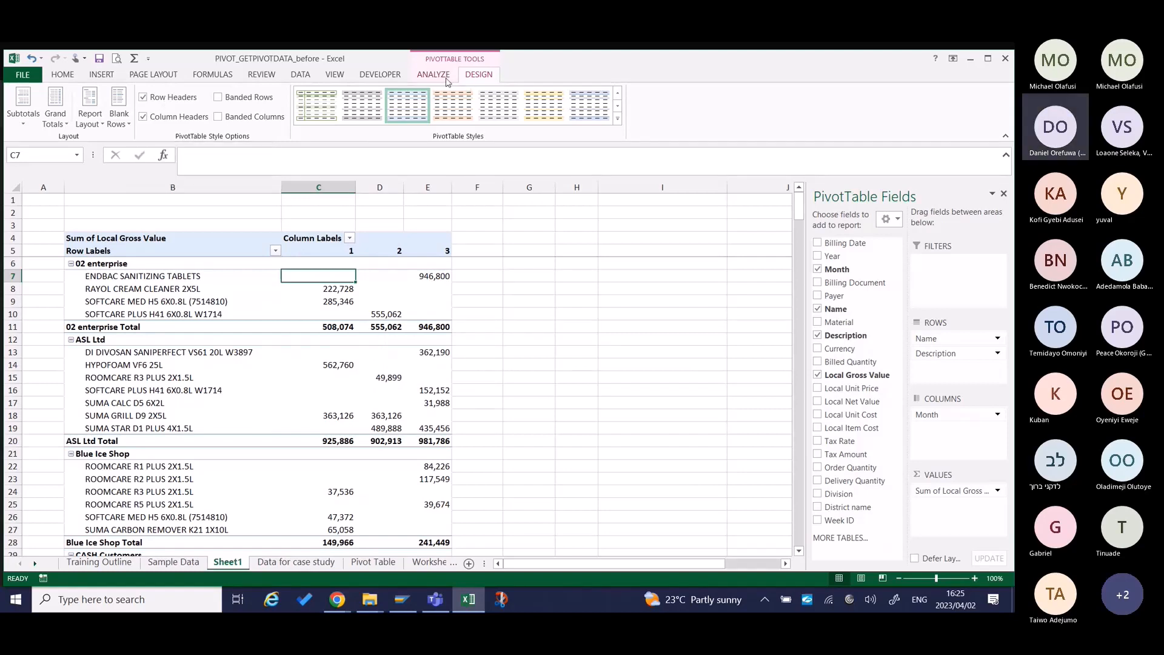
Apply the grey style from the second row of the Light group to the pivot table and insert a blank line after each item.
{"action": "left_click", "coordinate": [617, 119]}
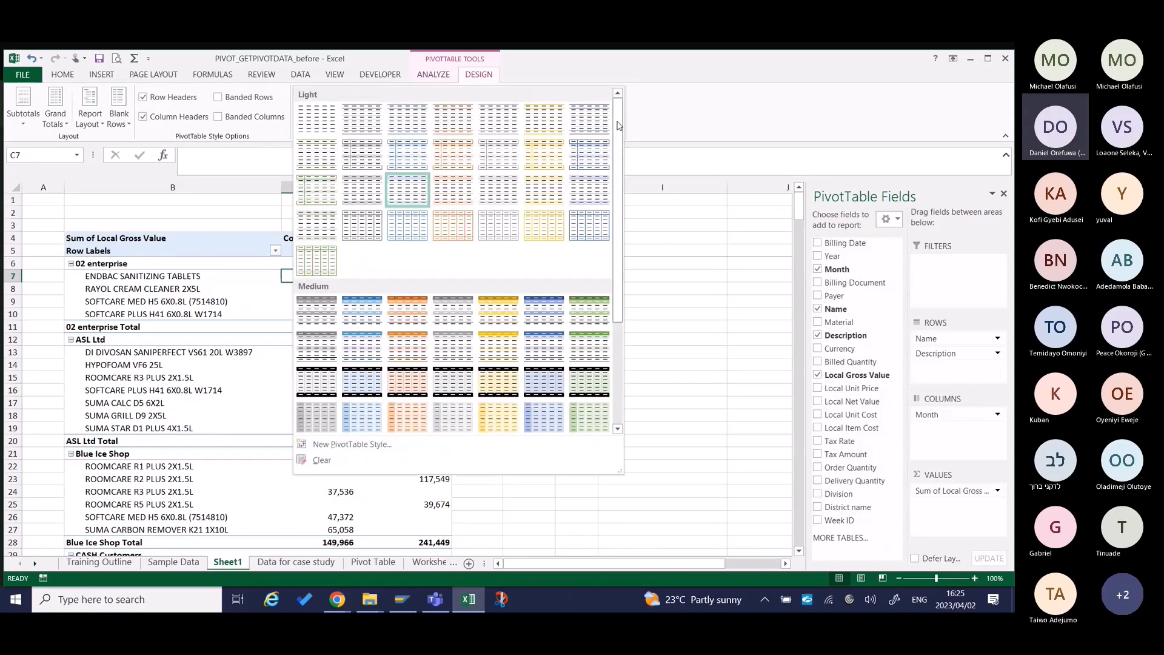
{"action": "left_click", "coordinate": [362, 153]}
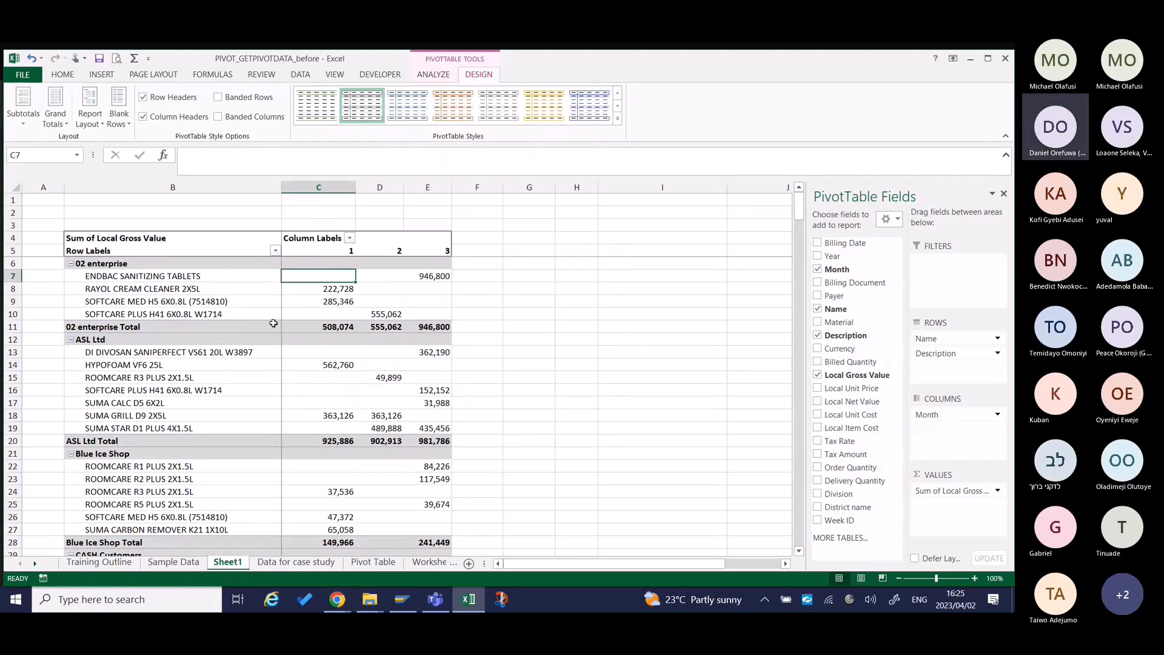
{"action": "left_click", "coordinate": [119, 117]}
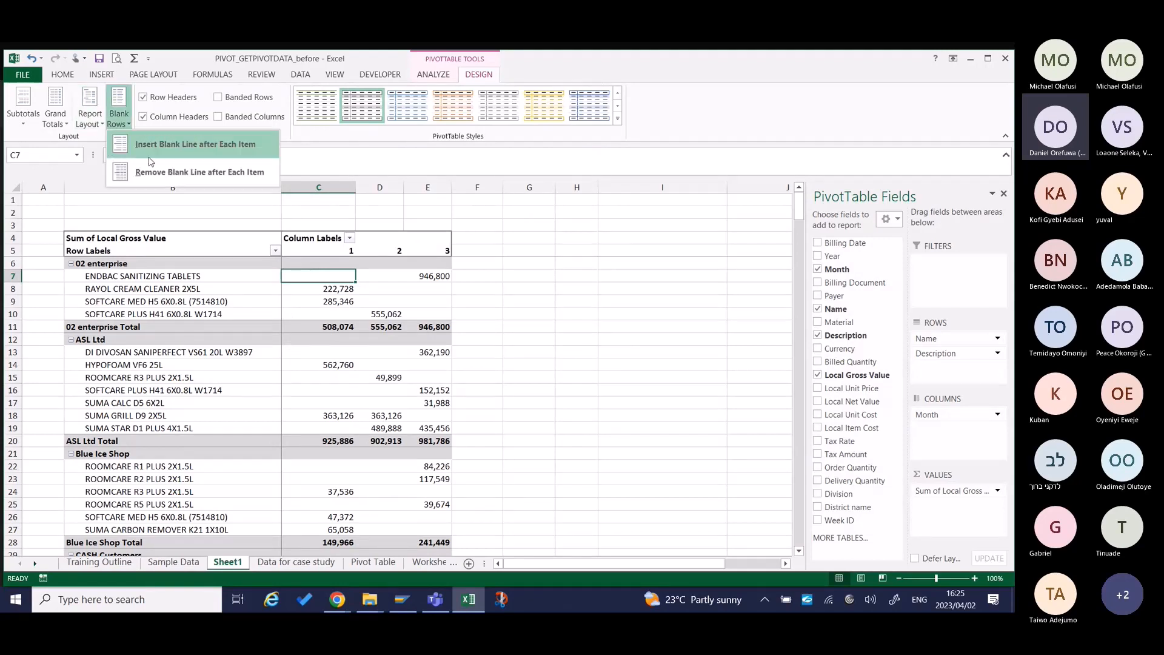
{"action": "left_click", "coordinate": [181, 147]}
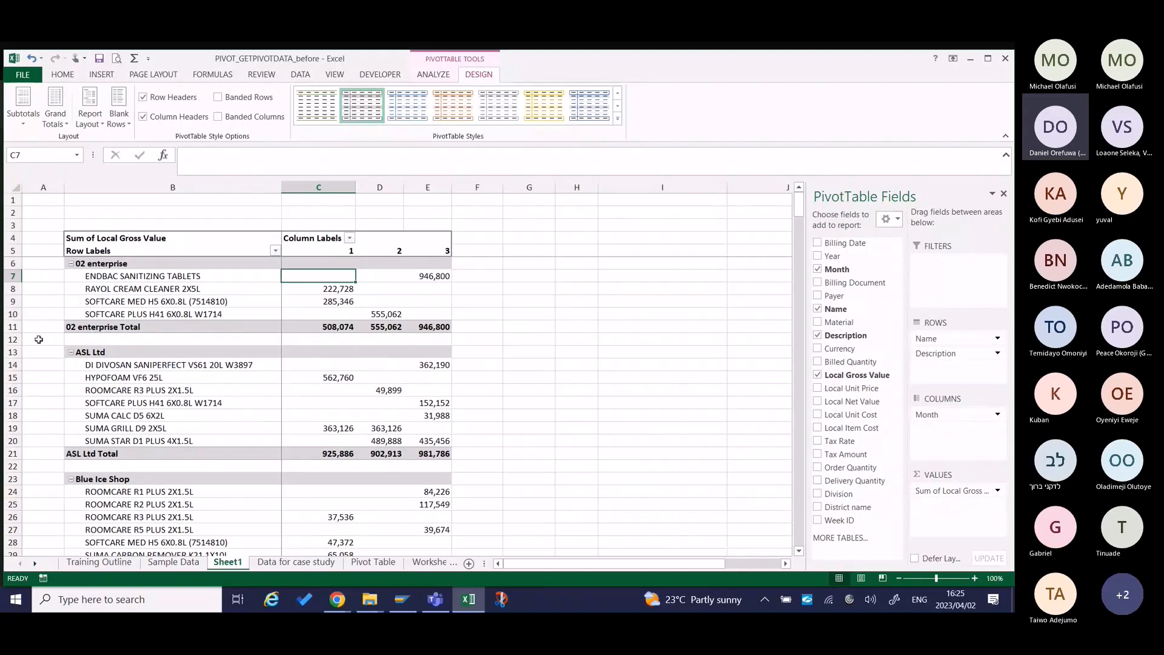
Examine the blank rows separating the 02 enterprise, ASL Ltd and Blue Ice Shop groups in the pivot table.
{"action": "left_click", "coordinate": [11, 339]}
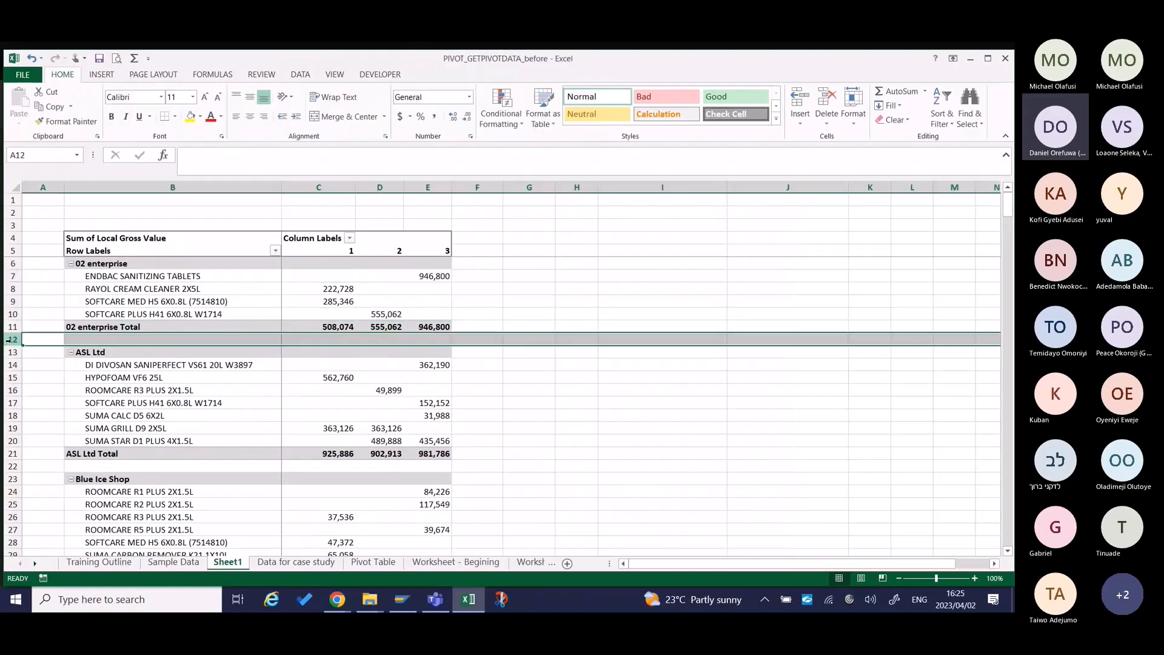
{"action": "left_click", "coordinate": [11, 465]}
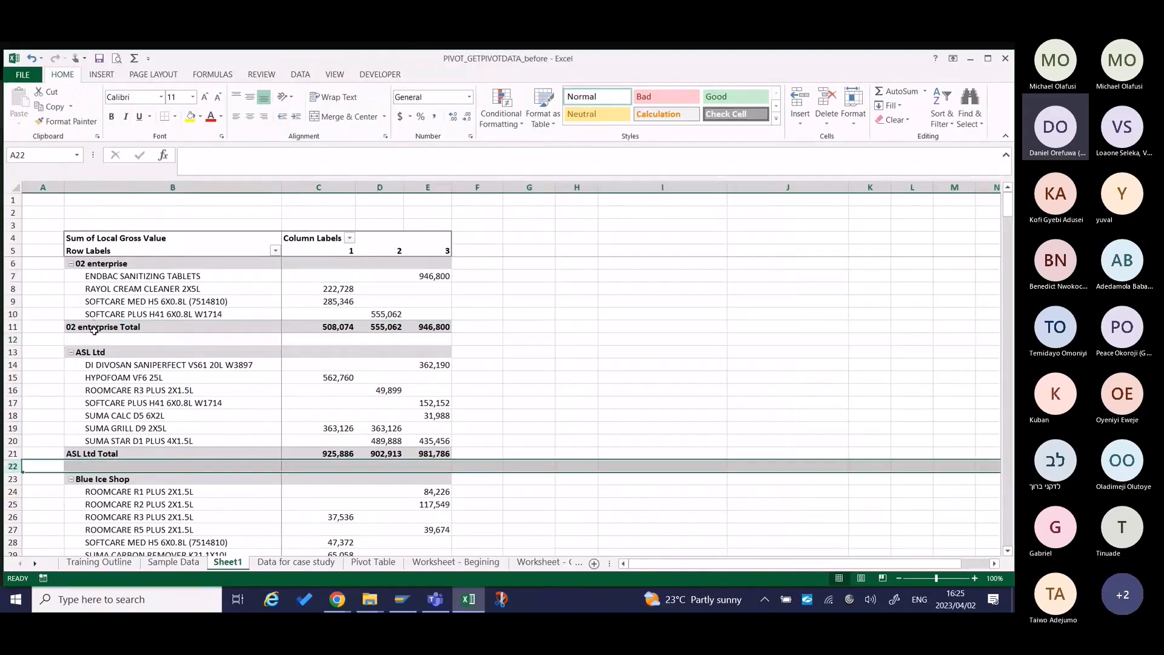
{"action": "left_click", "coordinate": [11, 339]}
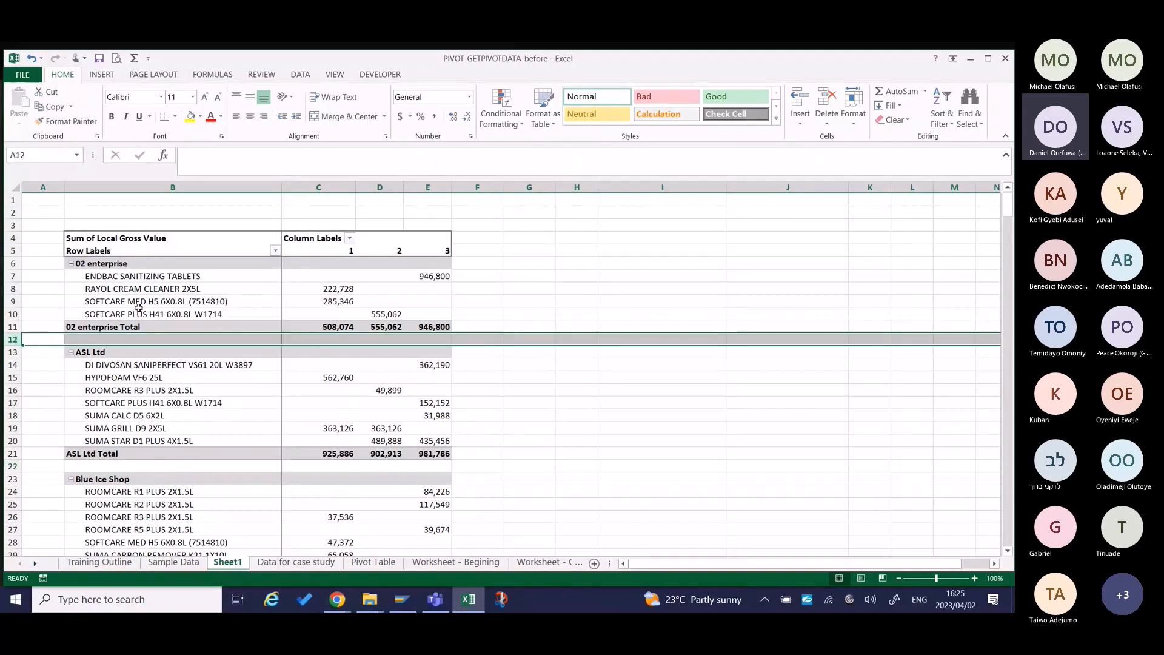
{"action": "left_click", "coordinate": [150, 285]}
{"action": "key", "text": "Up"}
{"action": "key", "text": "Up"}
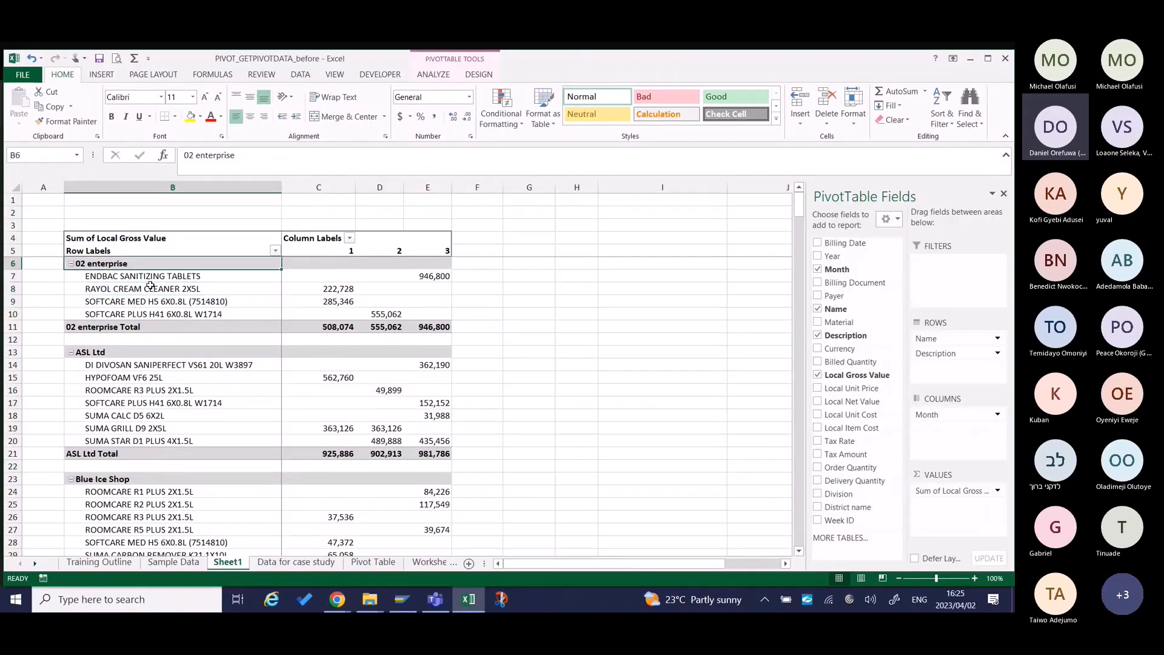
{"action": "left_click", "coordinate": [130, 354]}
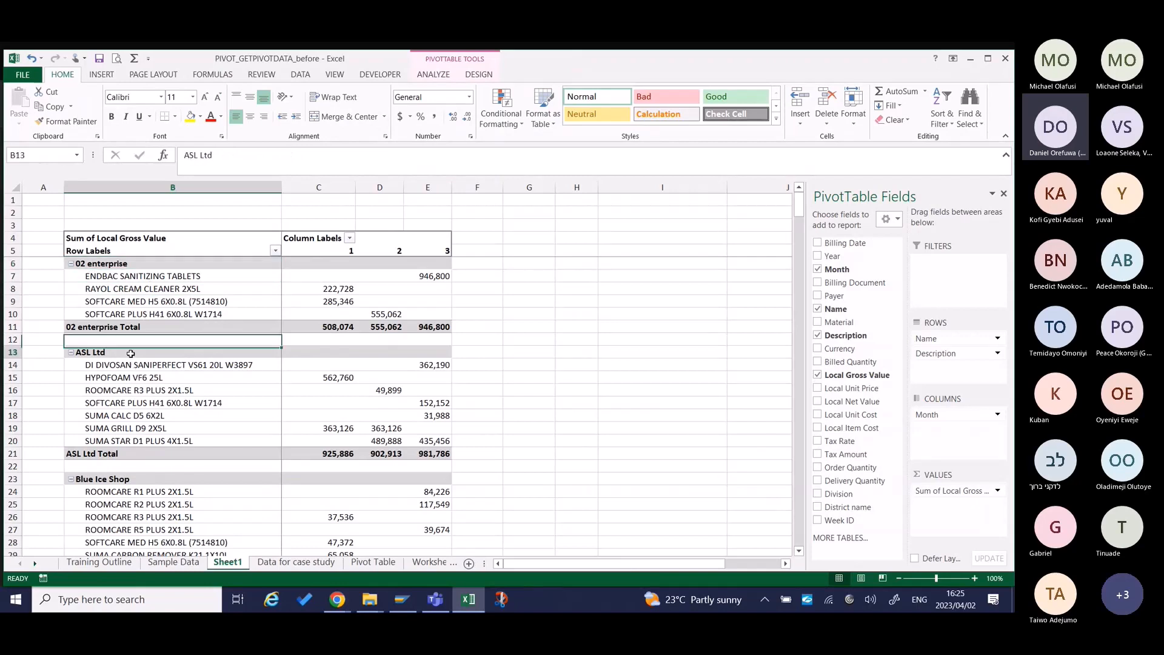
{"action": "left_click", "coordinate": [106, 466]}
{"action": "left_click", "coordinate": [109, 453]}
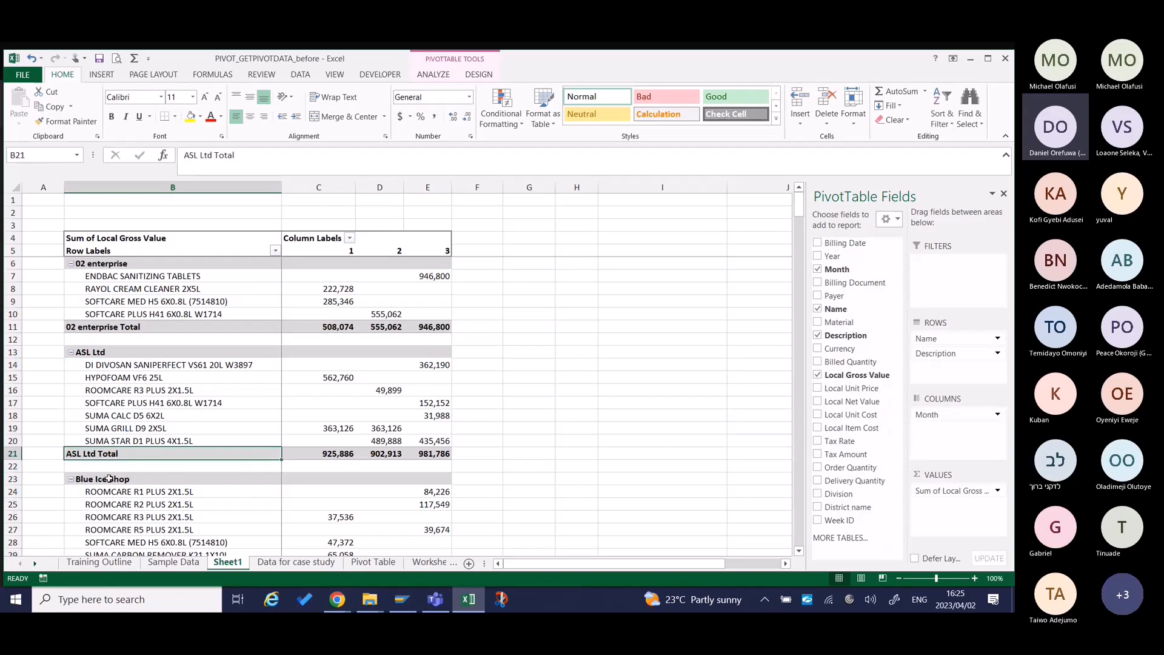
{"action": "left_click", "coordinate": [108, 482]}
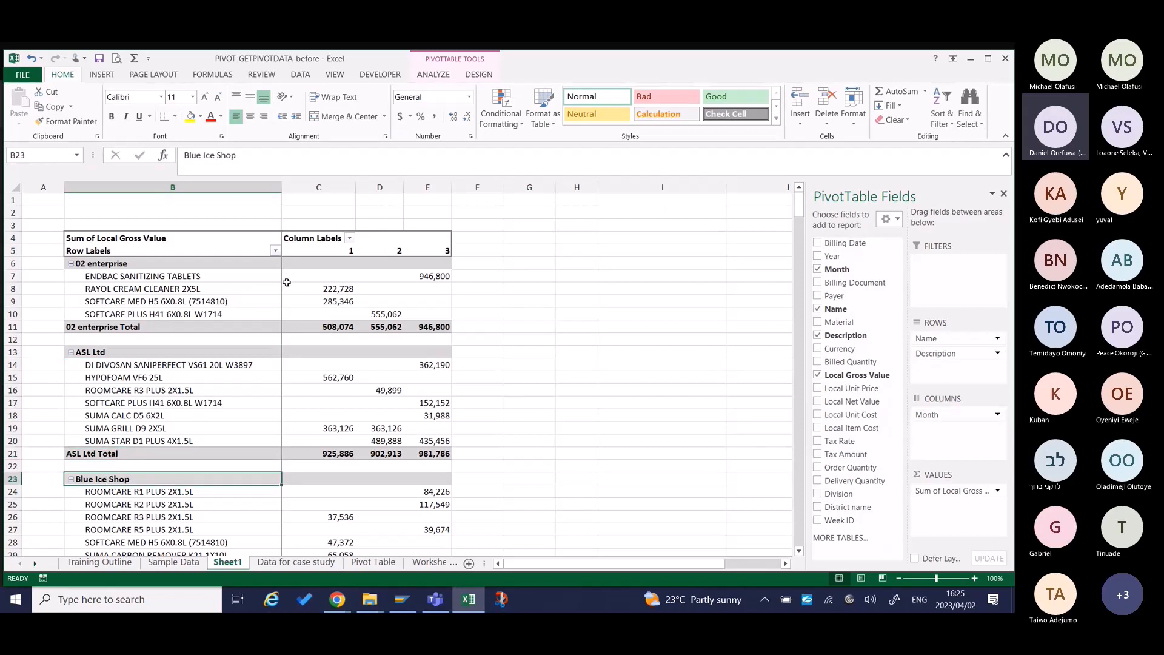
{"action": "mouse_move", "coordinate": [388, 427]}
{"action": "mouse_move", "coordinate": [398, 401]}
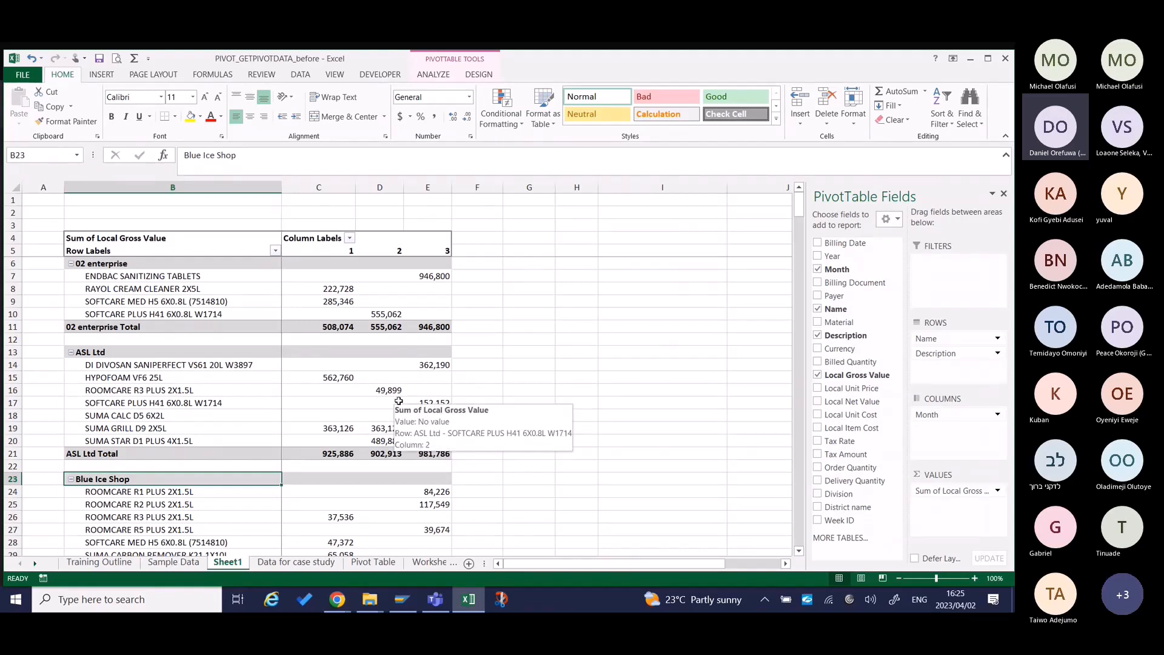
Rename the pivot table as SalesPivot.
{"action": "left_click", "coordinate": [479, 74]}
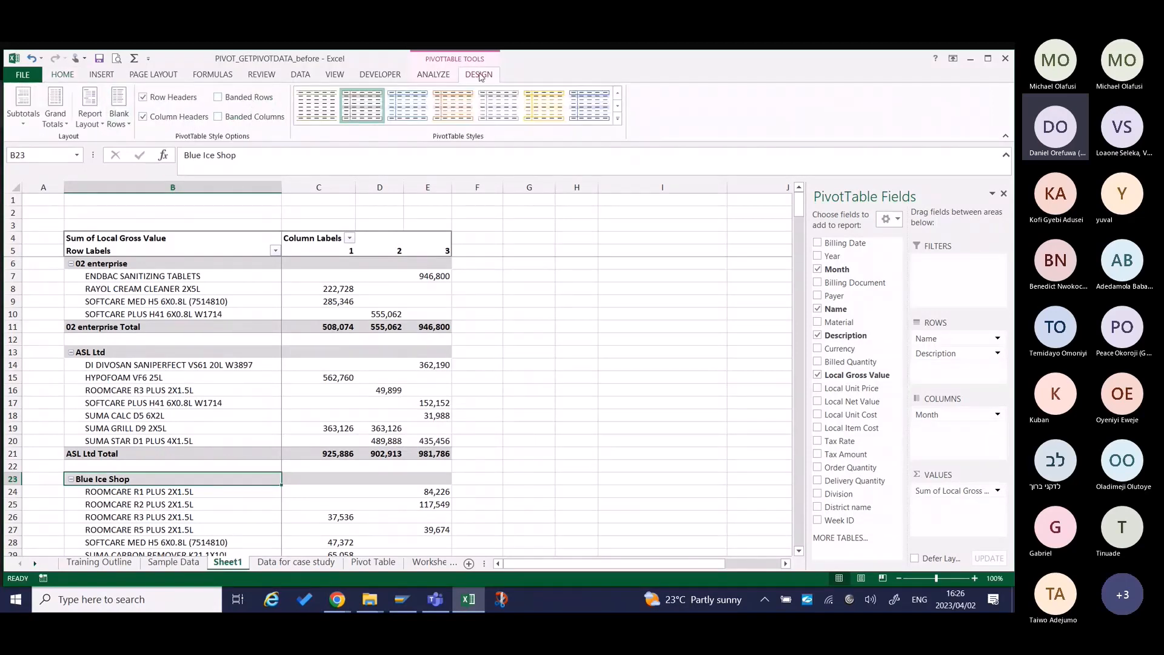
{"action": "left_click", "coordinate": [444, 79]}
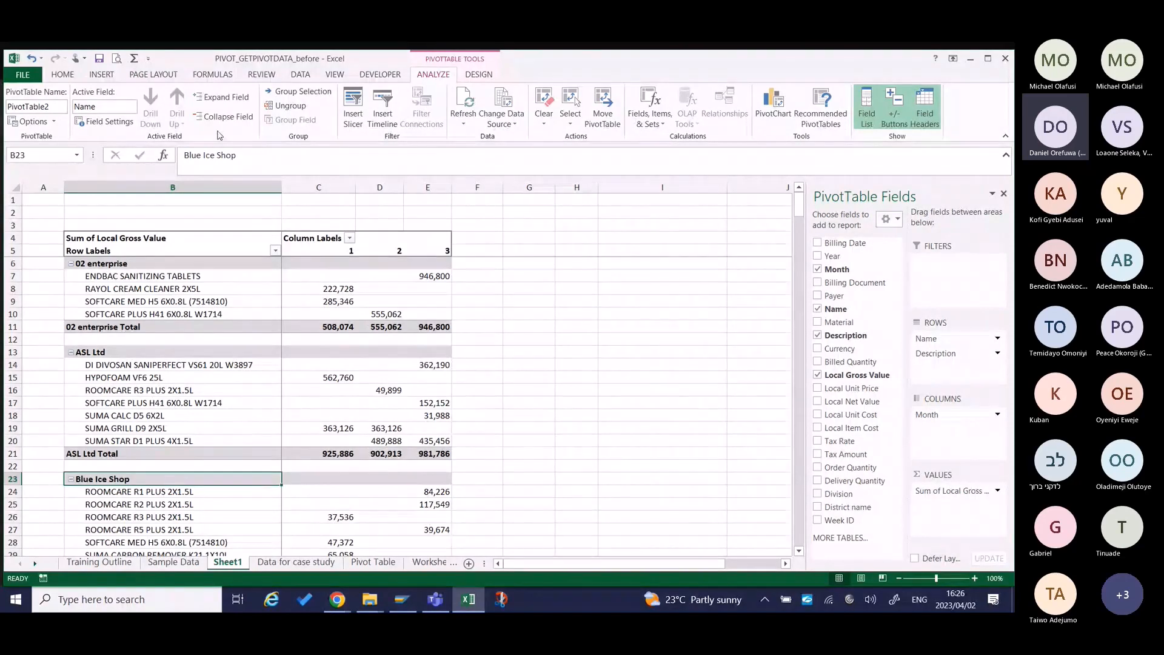
{"action": "left_click", "coordinate": [57, 107]}
{"action": "type", "text": "Sale"}
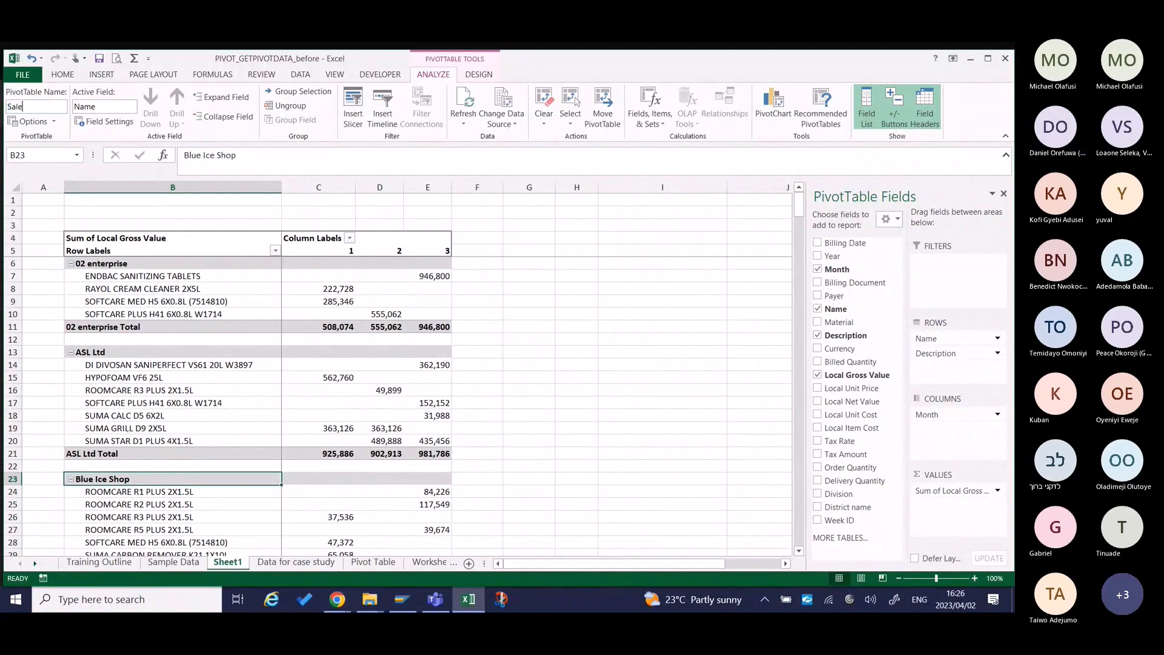
{"action": "type", "text": "s"}
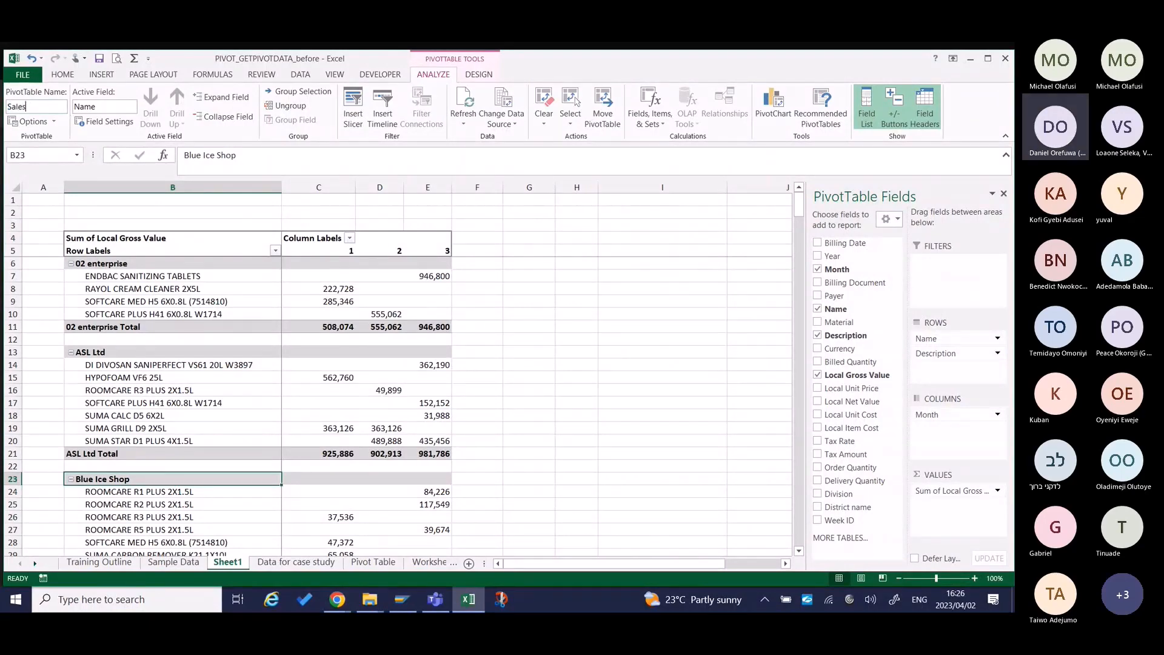
{"action": "type", "text": "Pivot"}
{"action": "left_click", "coordinate": [161, 287]}
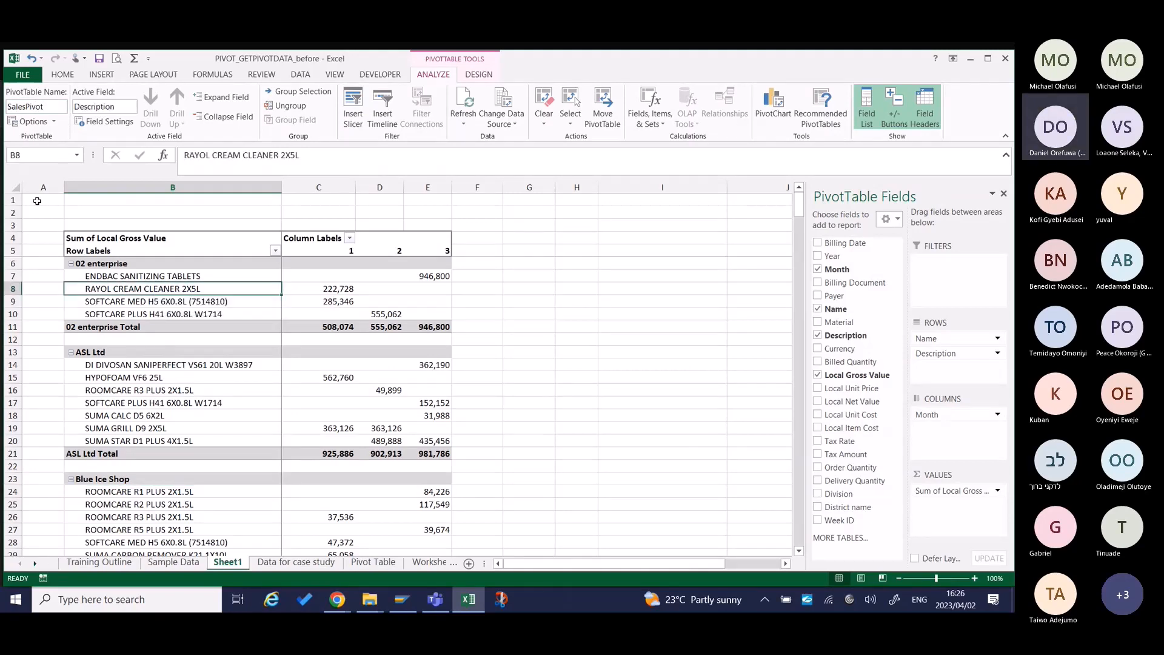
Review the pivot table's options for layout, format, totals, filters, display, printing and data, and leave them unchanged.
{"action": "left_click", "coordinate": [53, 121]}
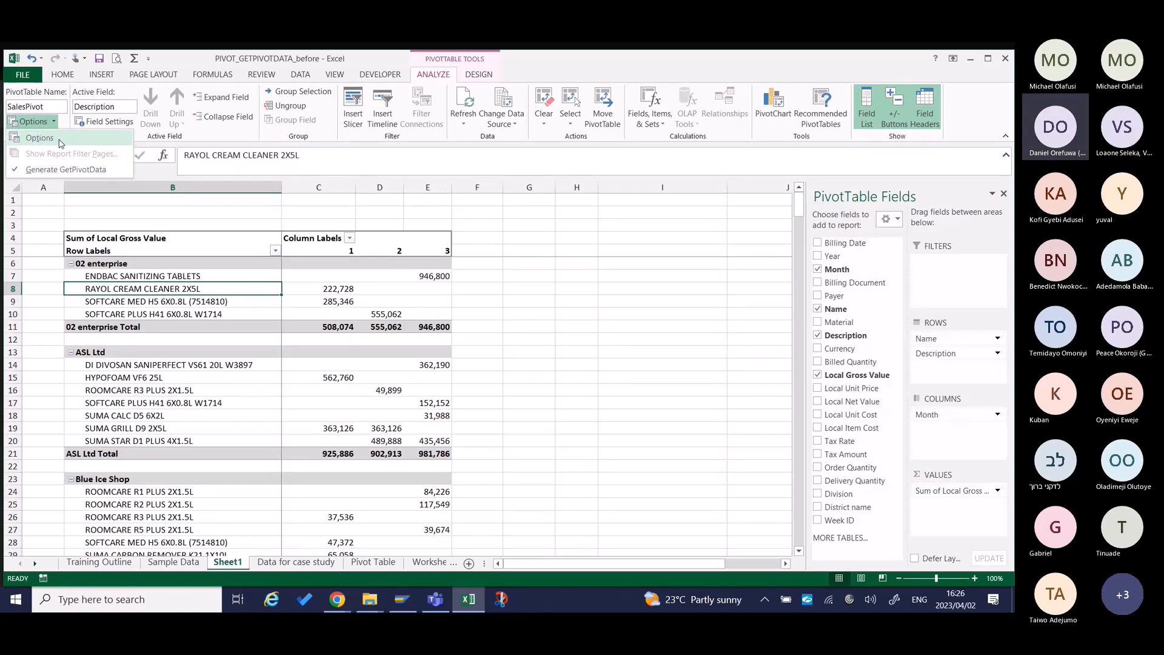
{"action": "left_click", "coordinate": [40, 138]}
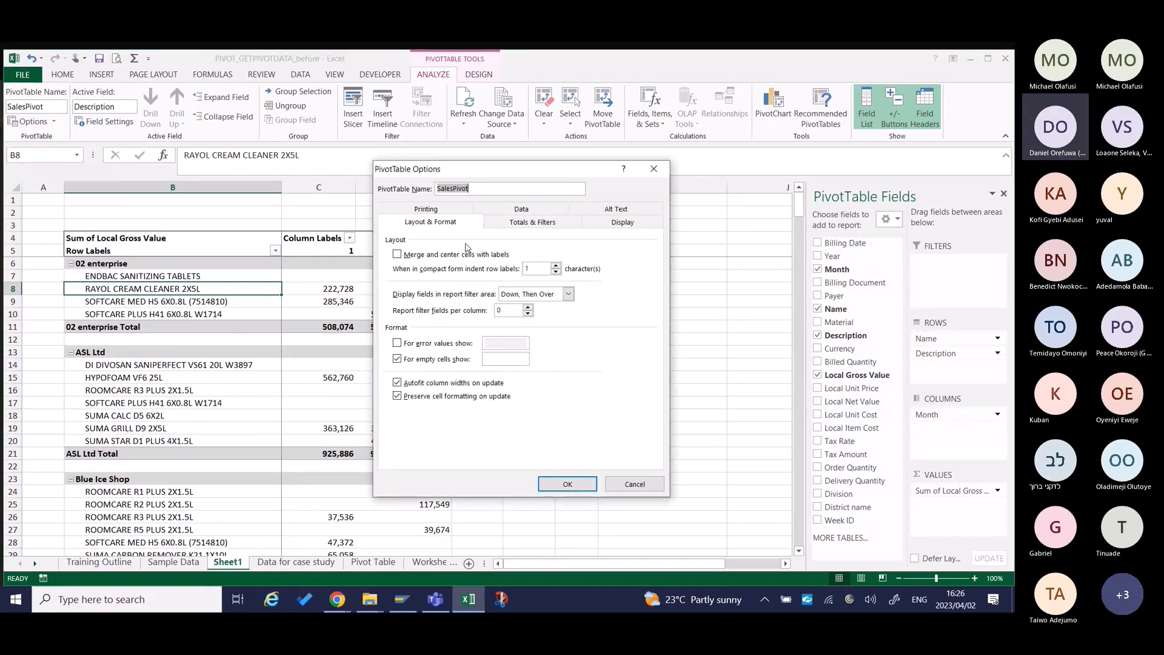
{"action": "left_click", "coordinate": [454, 212]}
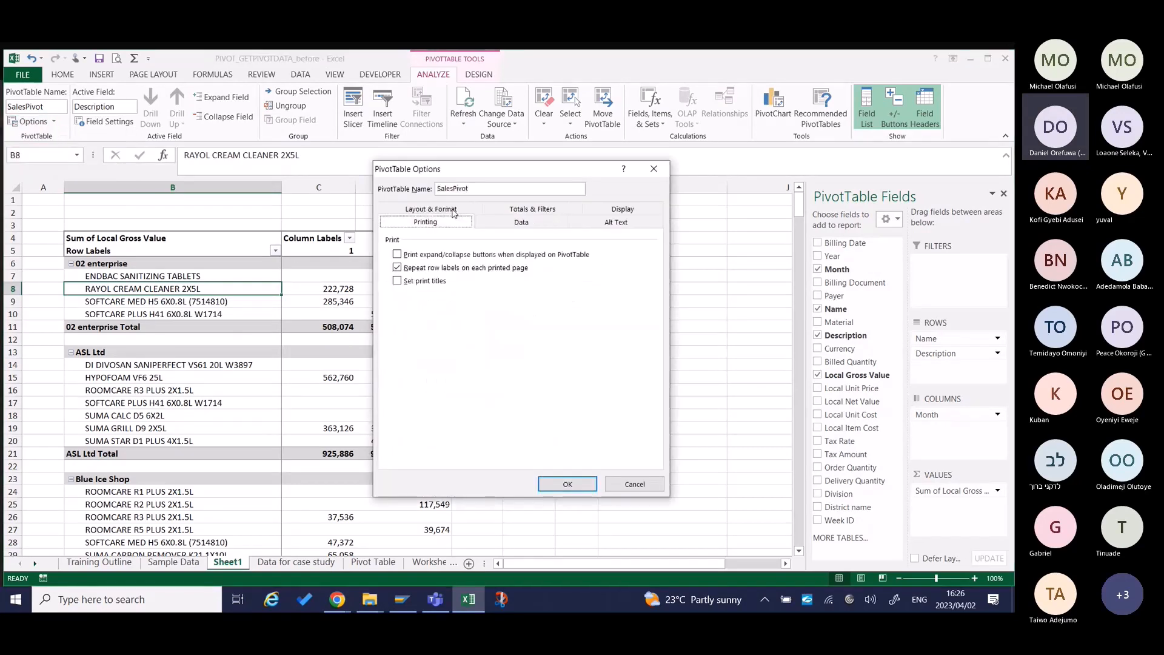
{"action": "left_click", "coordinate": [518, 222]}
{"action": "left_click", "coordinate": [632, 223]}
{"action": "left_click", "coordinate": [553, 224]}
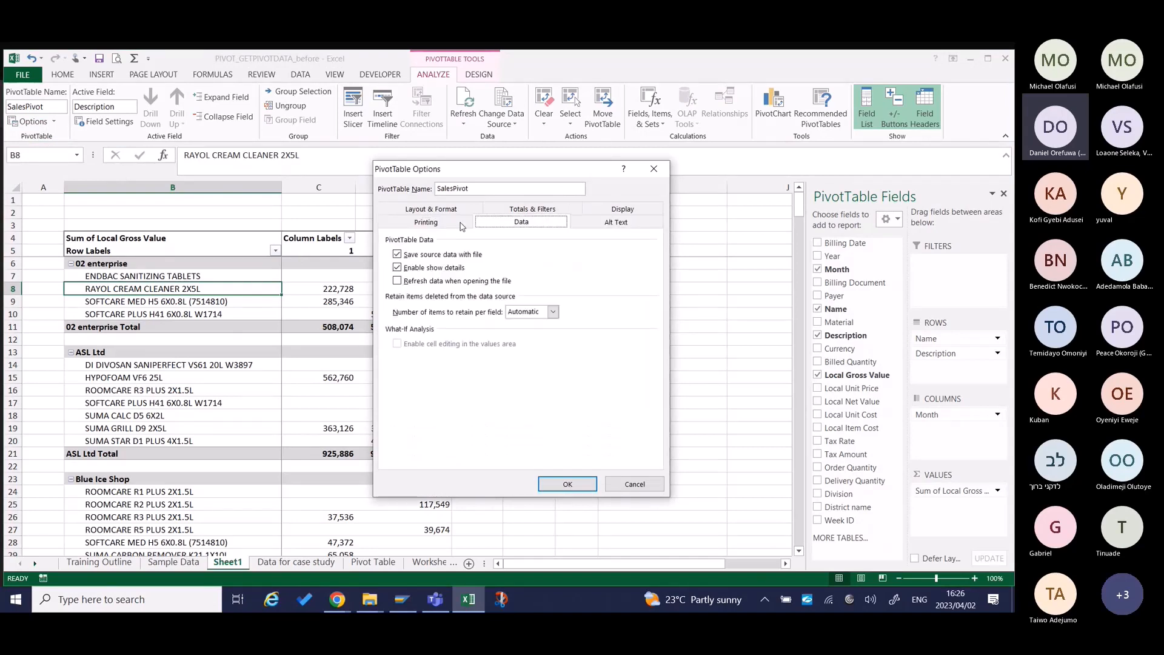
{"action": "left_click", "coordinate": [459, 224]}
{"action": "left_click", "coordinate": [515, 223]}
{"action": "left_click", "coordinate": [609, 222]}
{"action": "left_click", "coordinate": [522, 219]}
{"action": "left_click", "coordinate": [438, 209]}
{"action": "left_click", "coordinate": [532, 222]}
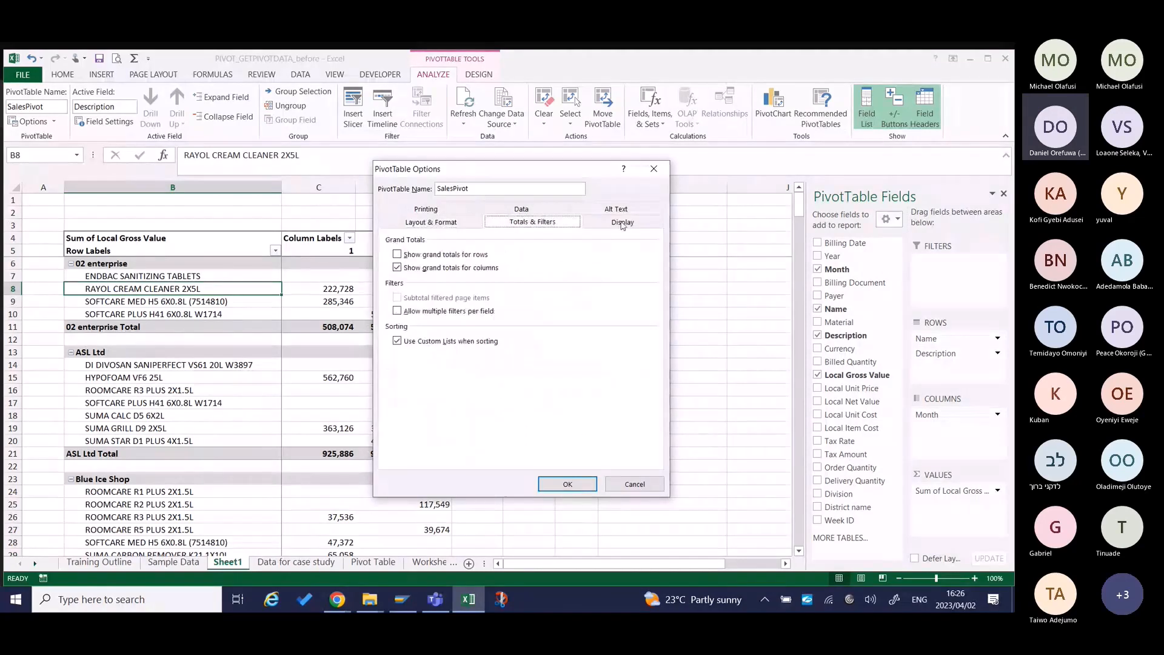
{"action": "left_click", "coordinate": [623, 222]}
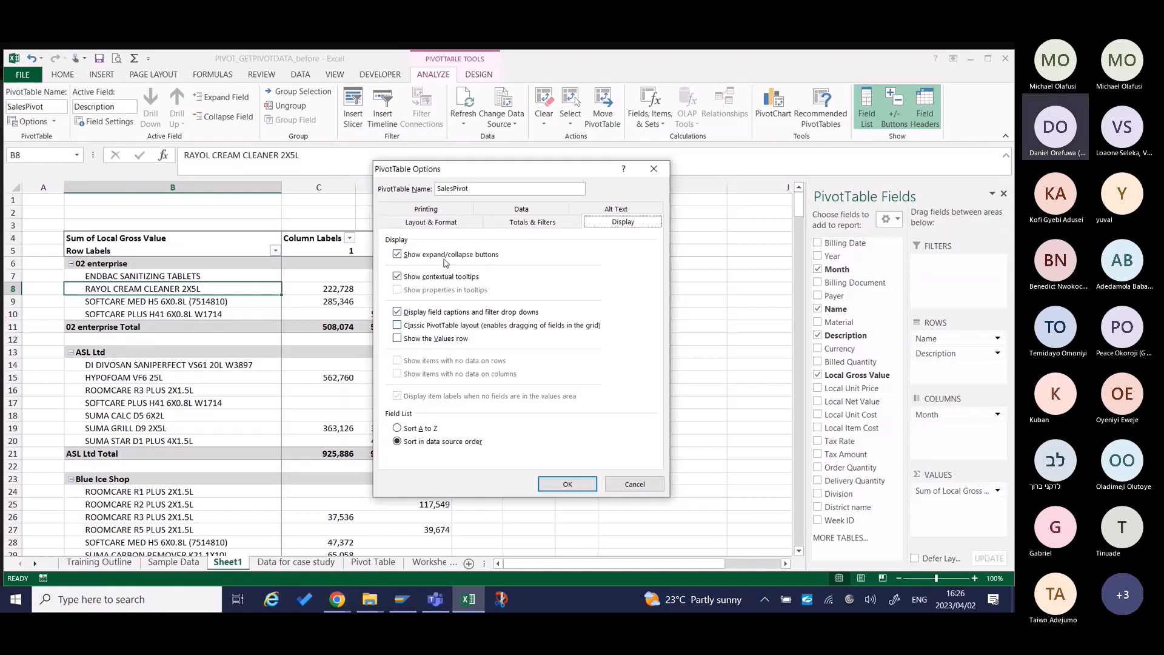
{"action": "left_click", "coordinate": [533, 223]}
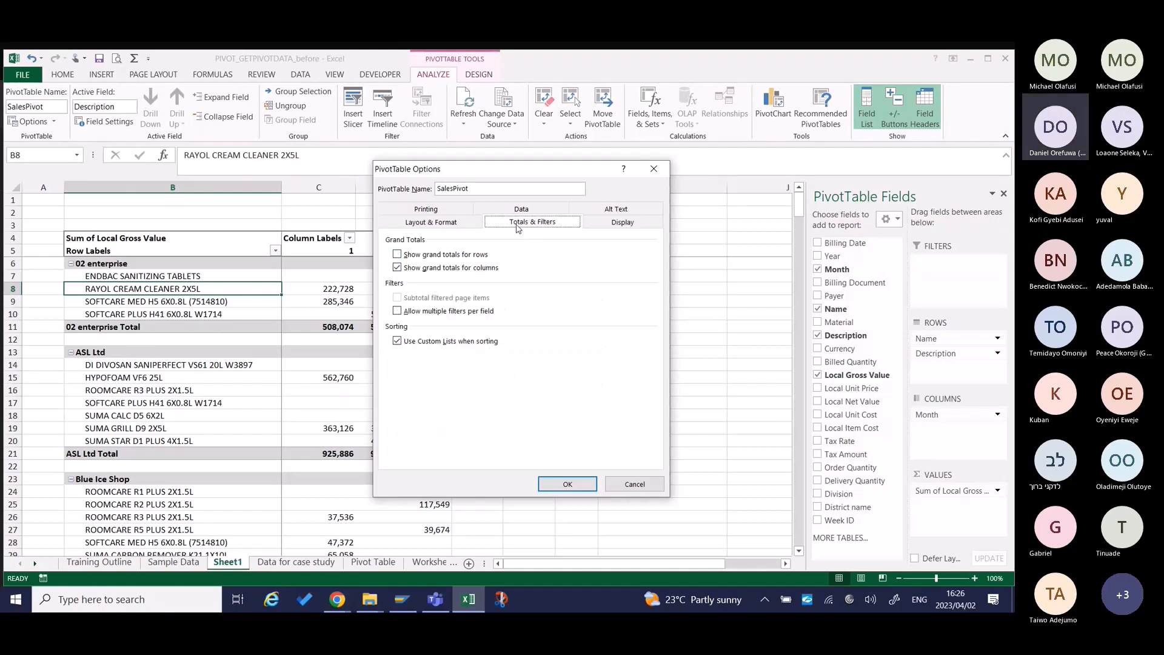
{"action": "left_click", "coordinate": [448, 223]}
{"action": "left_click", "coordinate": [445, 212]}
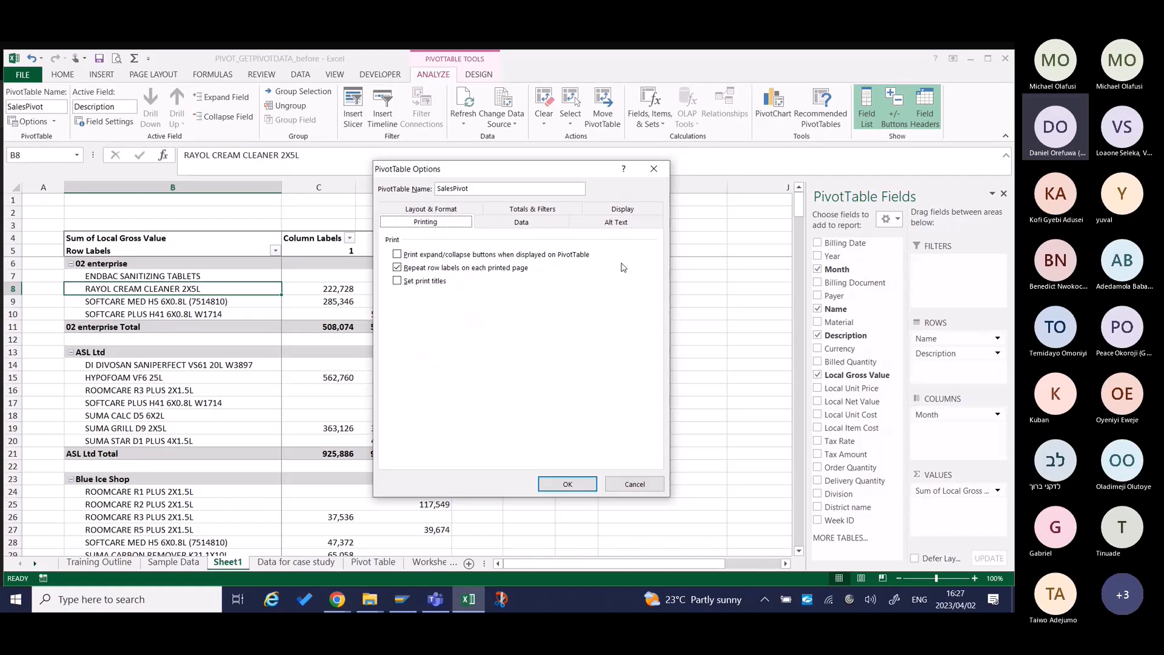
{"action": "left_click", "coordinate": [634, 485]}
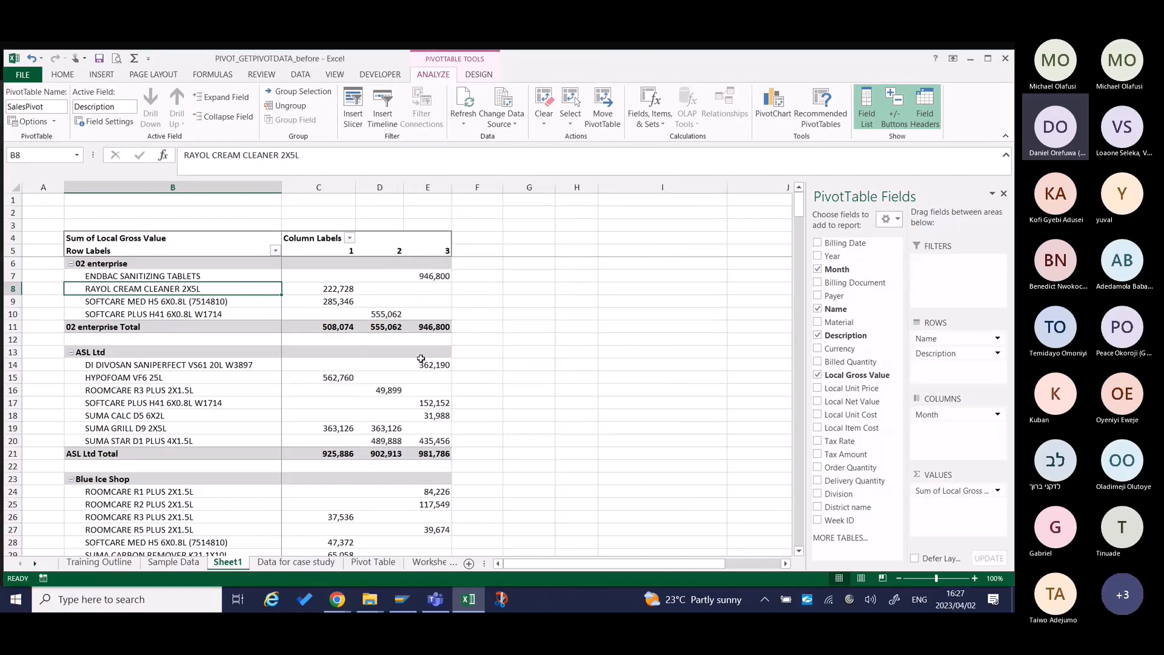
Examine the Description field's layout and subtotal settings, try clearing its compact form option, and discard the change.
{"action": "left_click", "coordinate": [124, 124]}
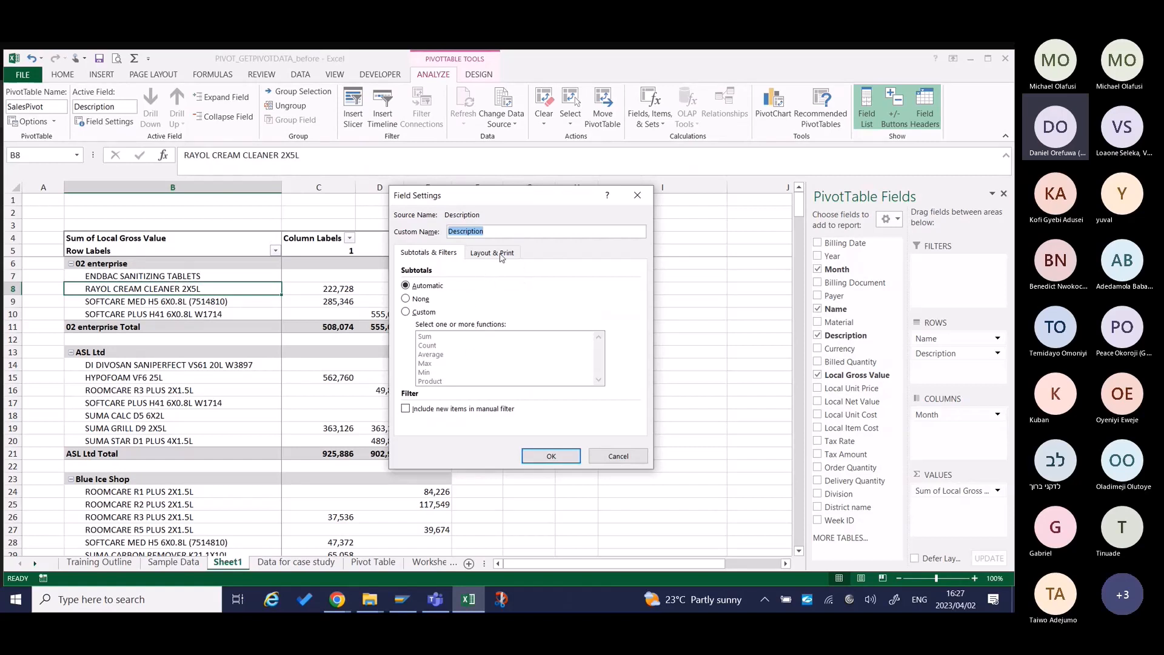
{"action": "left_click", "coordinate": [501, 255]}
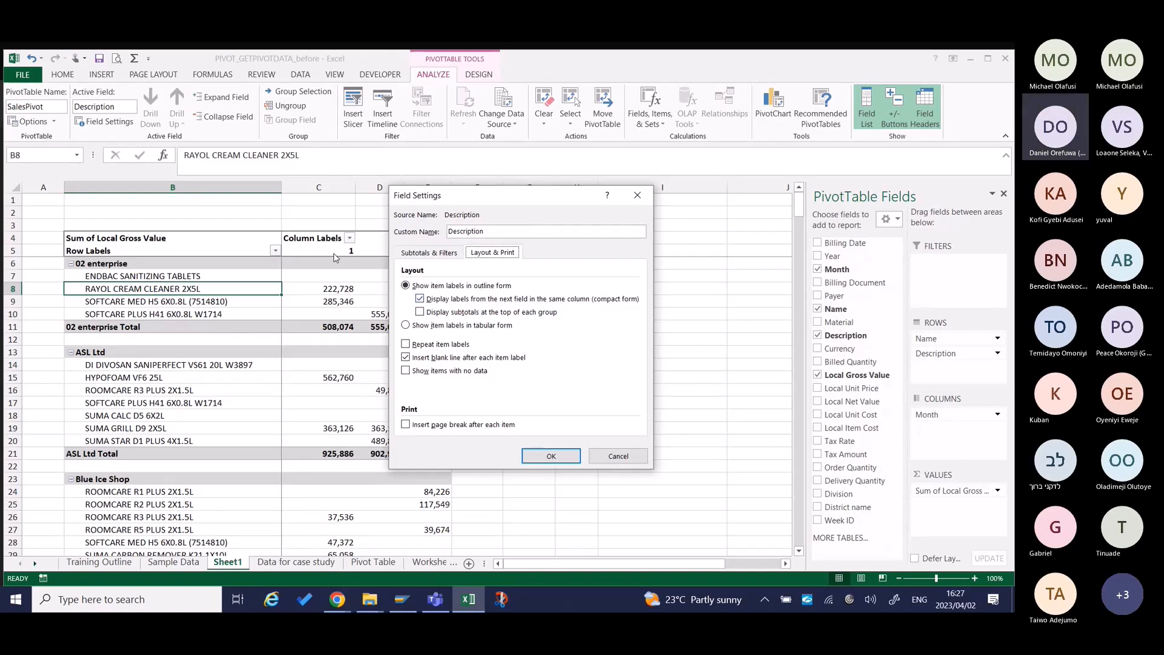
{"action": "left_click_drag", "start_coordinate": [483, 200], "coordinate": [676, 212]}
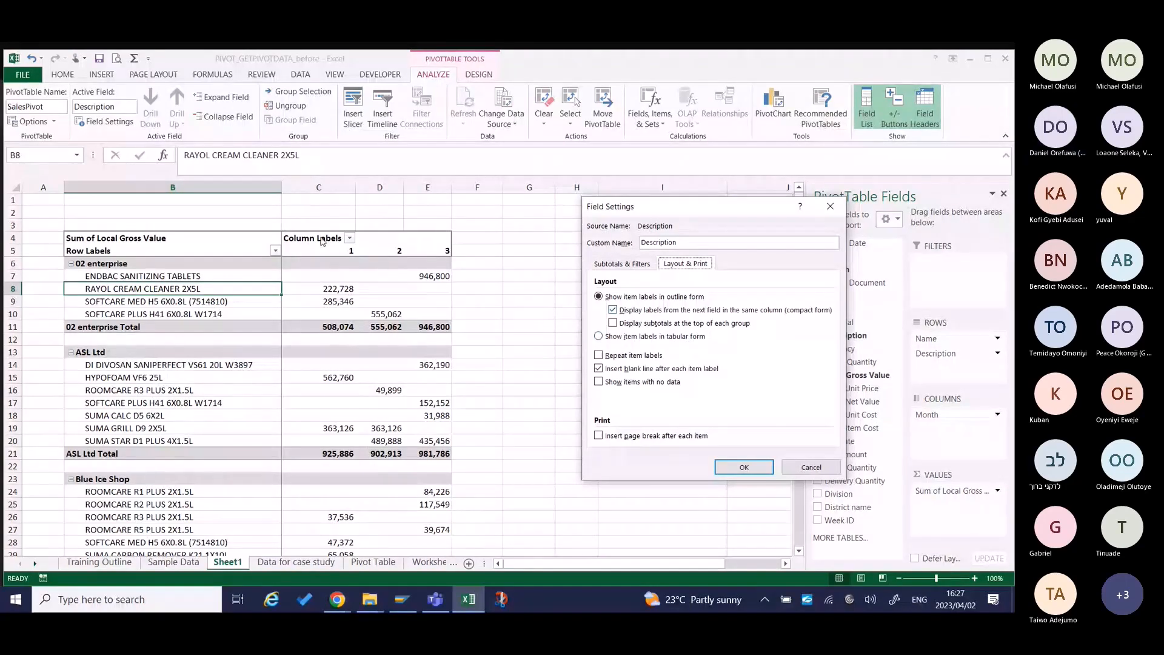
{"action": "left_click", "coordinate": [613, 310]}
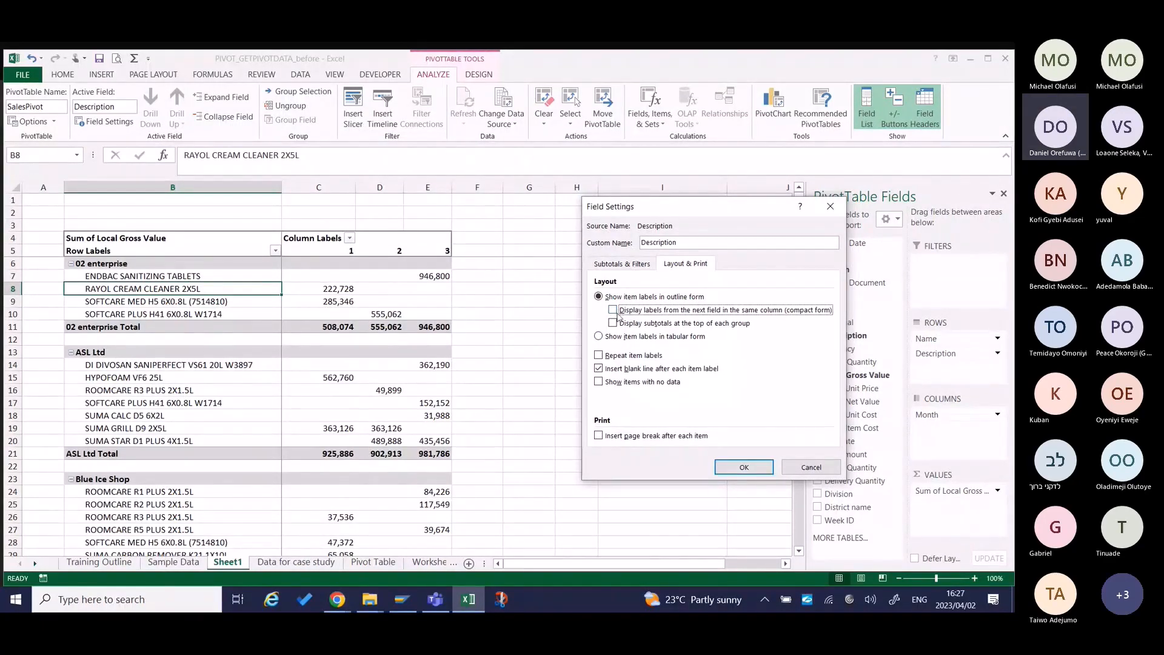
{"action": "left_click", "coordinate": [651, 266]}
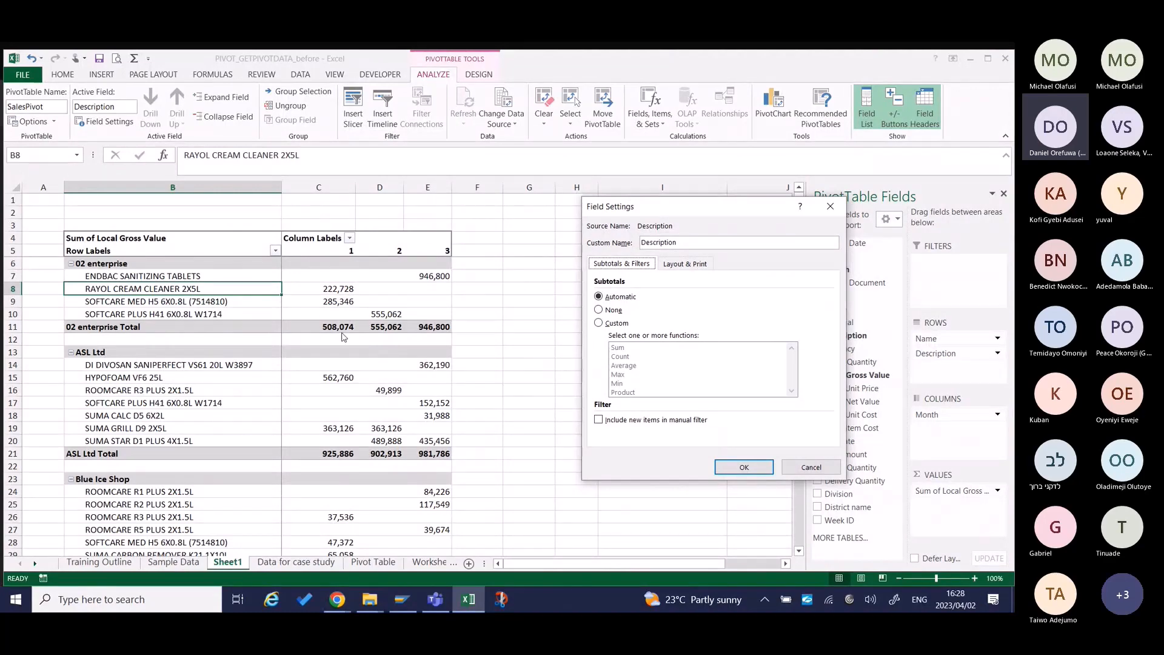
{"action": "left_click", "coordinate": [833, 472]}
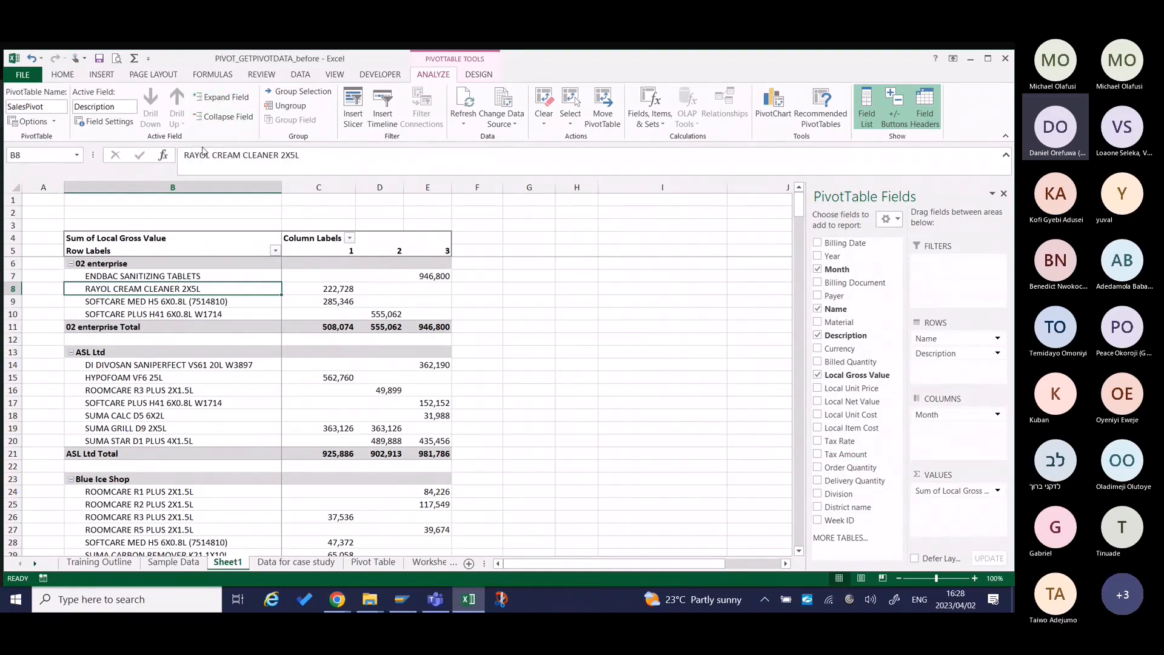
Collapse the entire Name field so only the customer rows show, and expand it again.
{"action": "left_click", "coordinate": [97, 263]}
{"action": "left_click", "coordinate": [224, 116]}
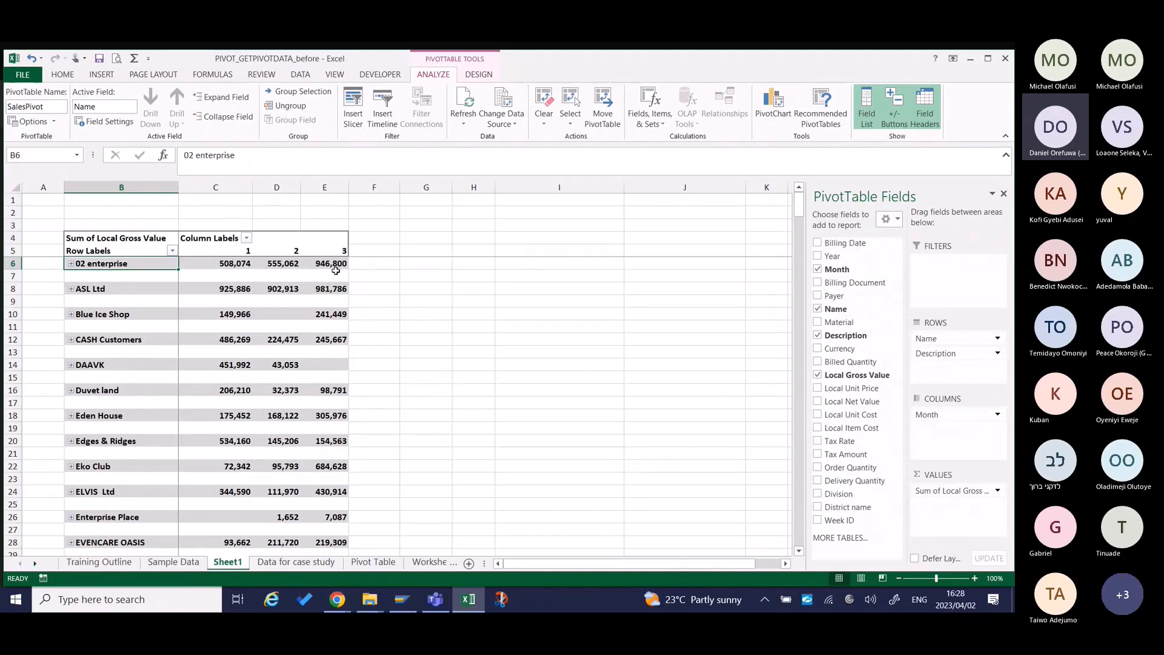
{"action": "left_click", "coordinate": [225, 97]}
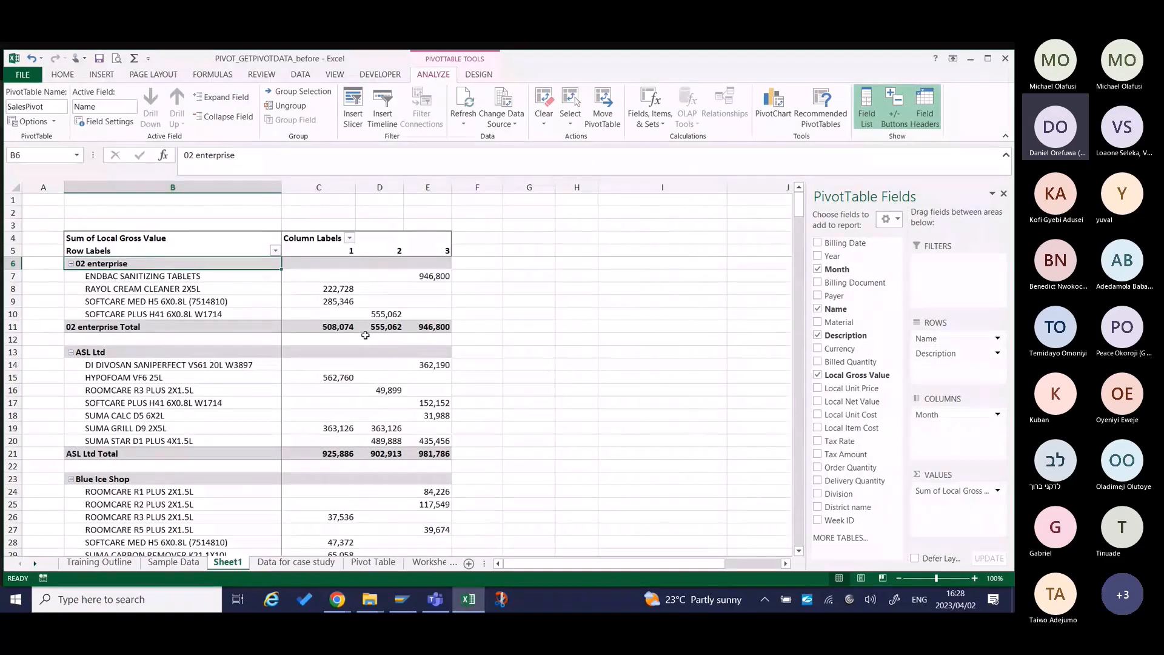
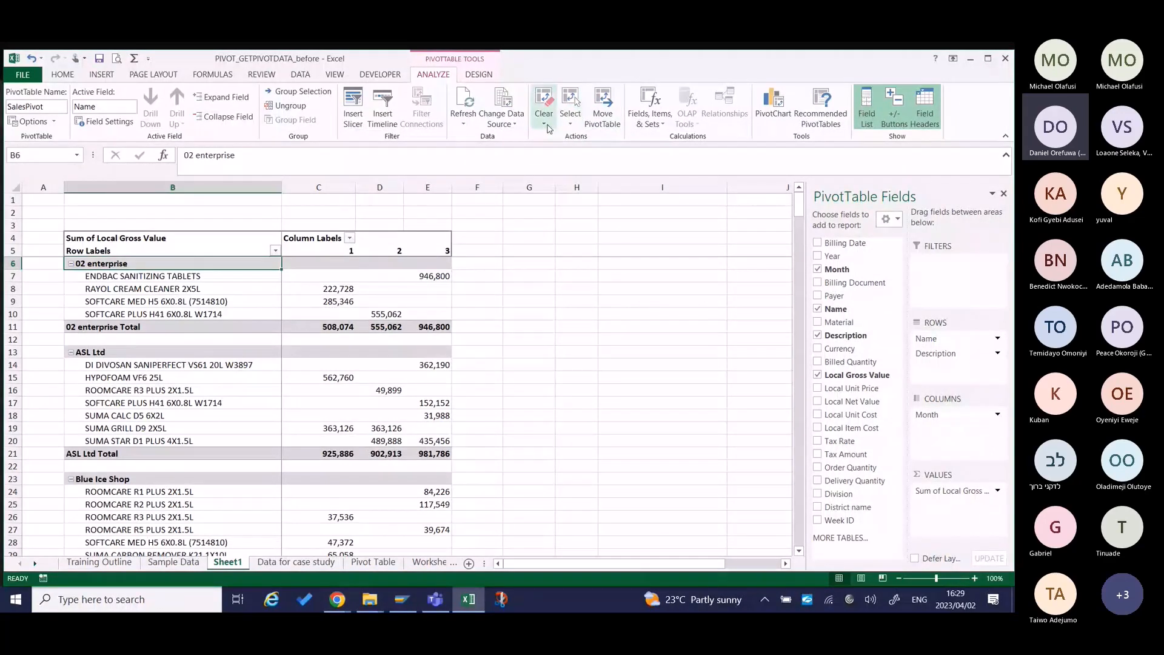
Move the SalesPivot pivot table to a new worksheet.
{"action": "left_click", "coordinate": [575, 123]}
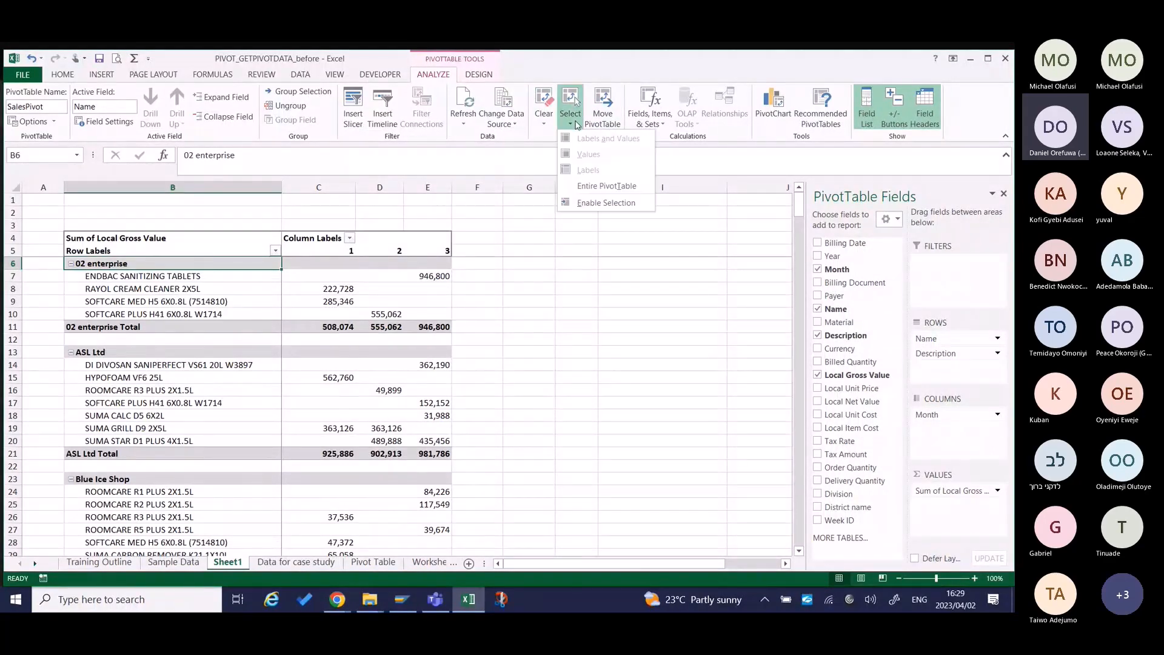
{"action": "left_click", "coordinate": [600, 100]}
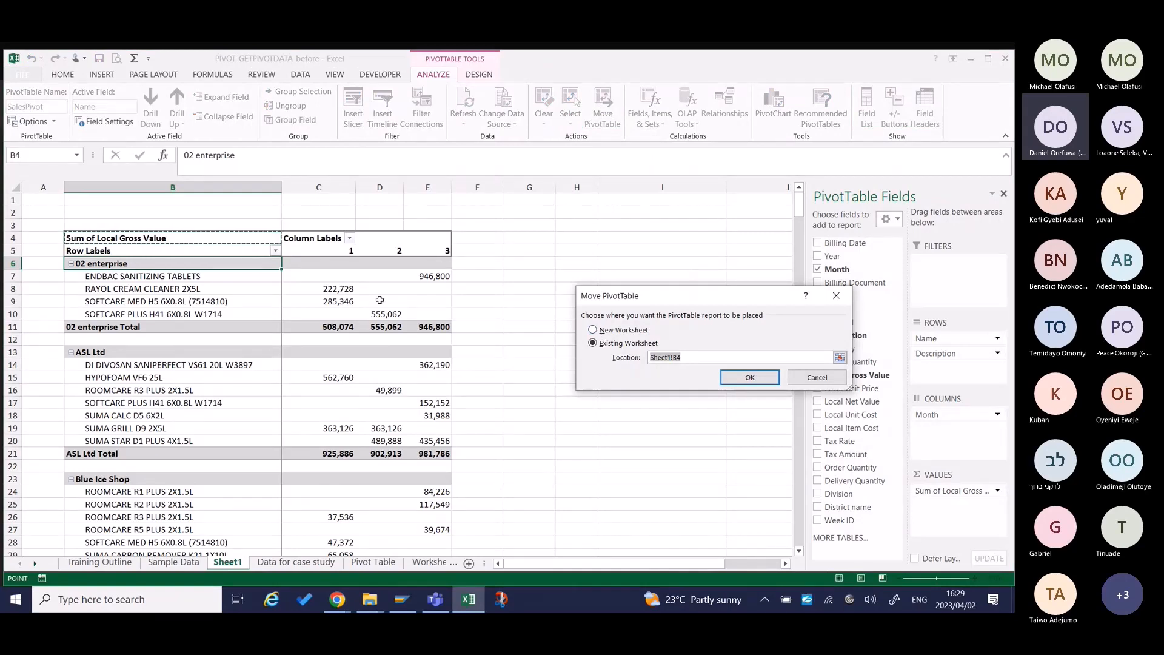
{"action": "left_click", "coordinate": [595, 332]}
{"action": "left_click", "coordinate": [746, 378]}
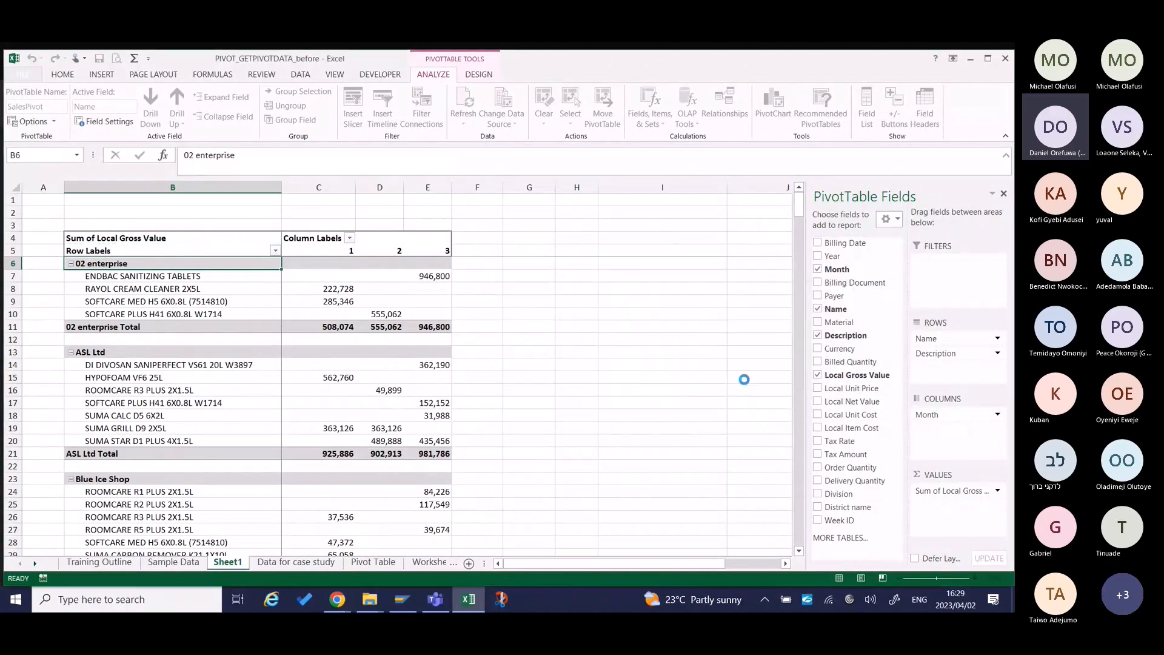
Fit columns A to D of the moved pivot table to their contents, and check its former location on Sheet1.
{"action": "left_click_drag", "start_coordinate": [42, 187], "coordinate": [164, 190]}
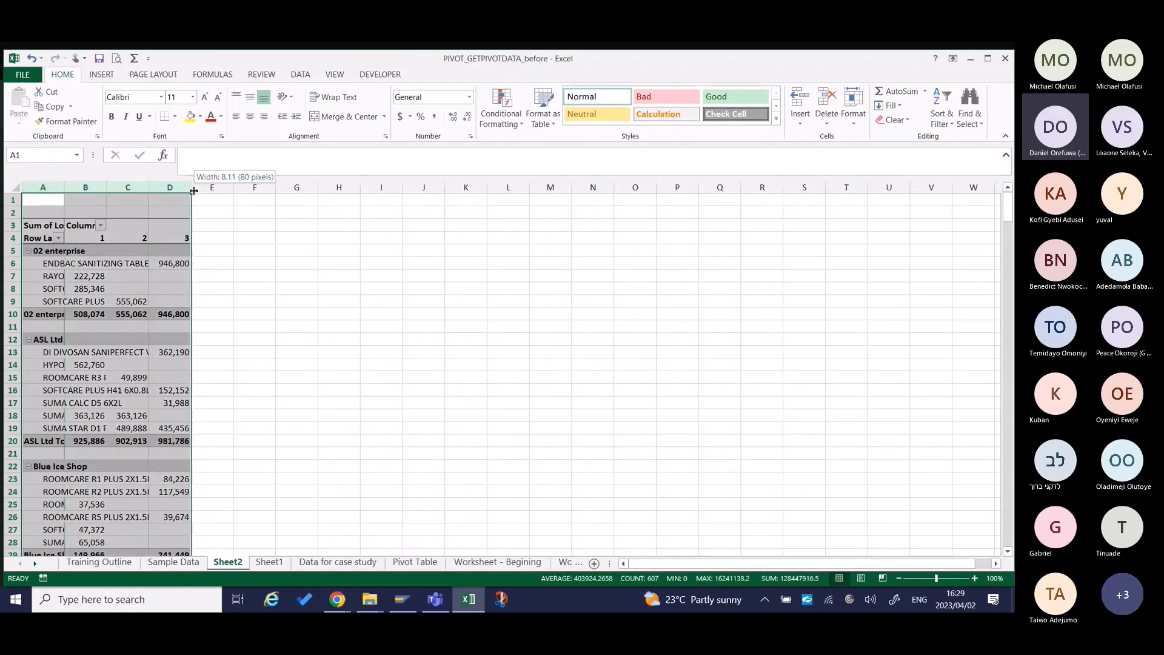
{"action": "double_click", "coordinate": [192, 187]}
{"action": "left_click", "coordinate": [194, 312]}
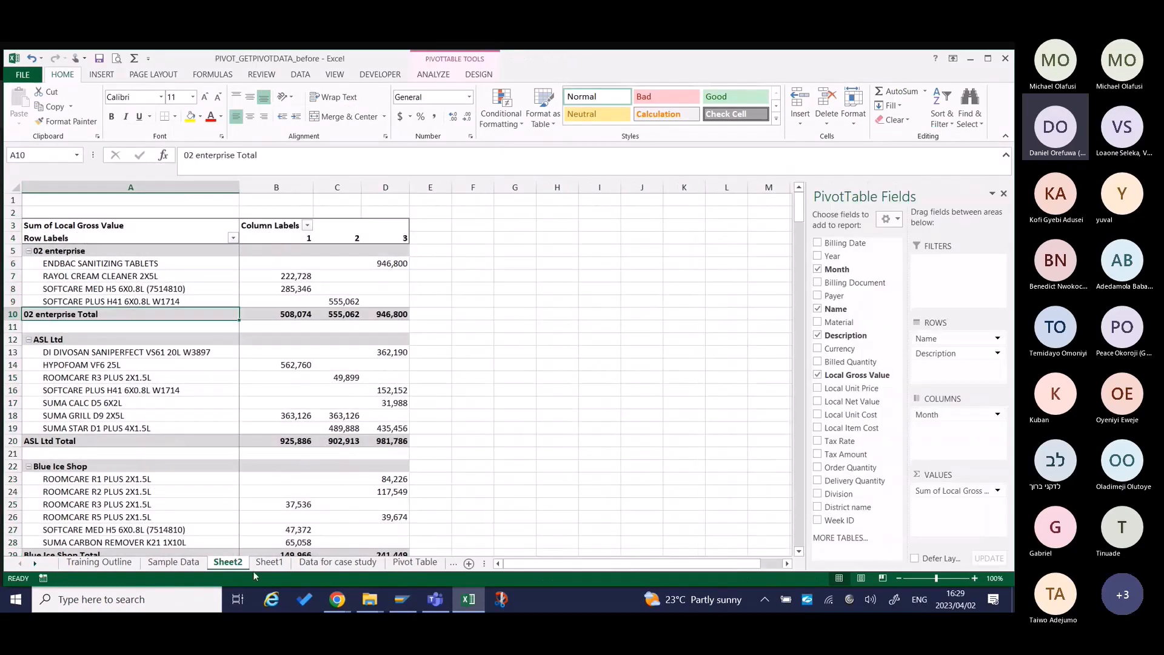
{"action": "left_click", "coordinate": [262, 562]}
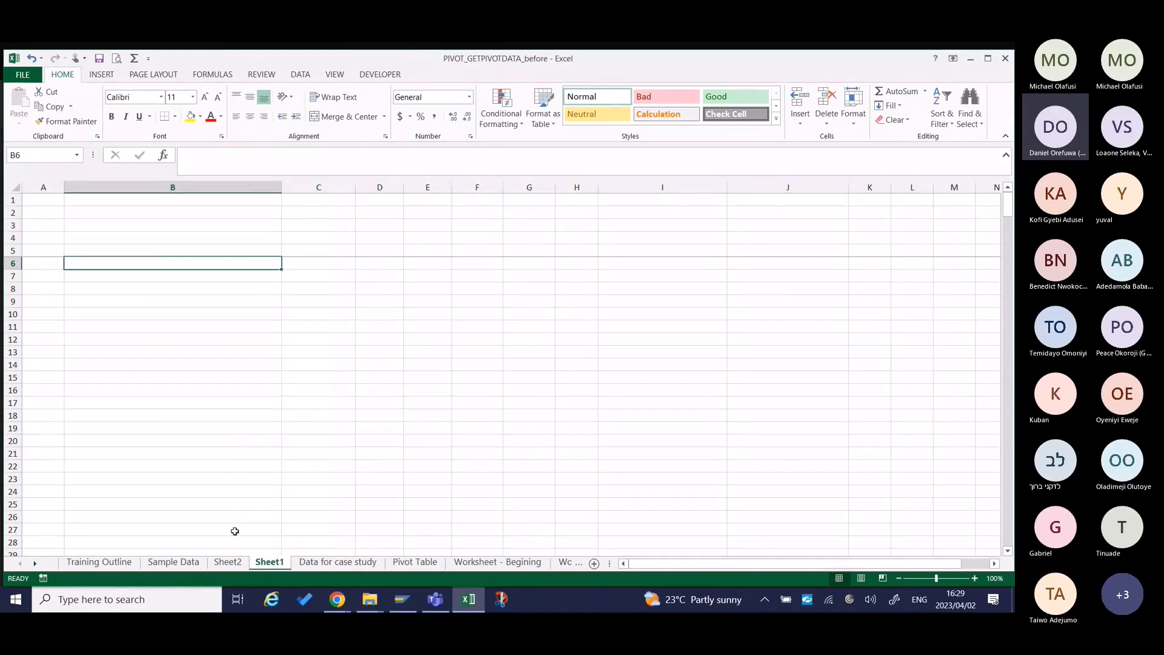
{"action": "left_click", "coordinate": [228, 562]}
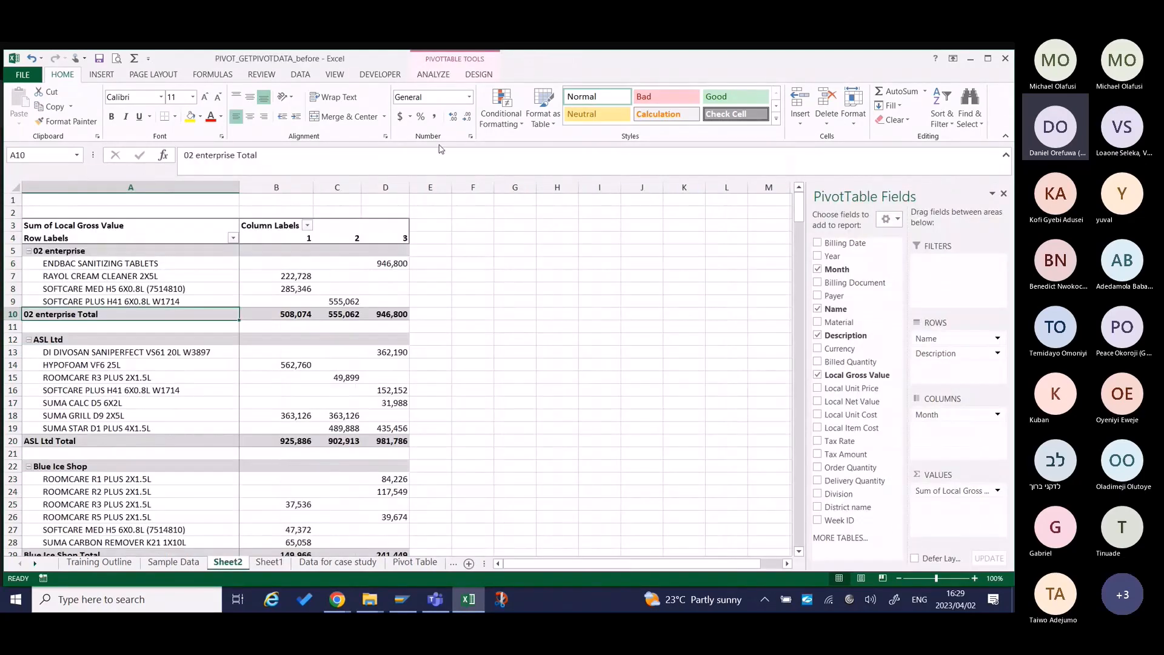
Review the pivot table's calculated field and item options and the available PivotChart types without inserting a chart.
{"action": "left_click", "coordinate": [453, 76]}
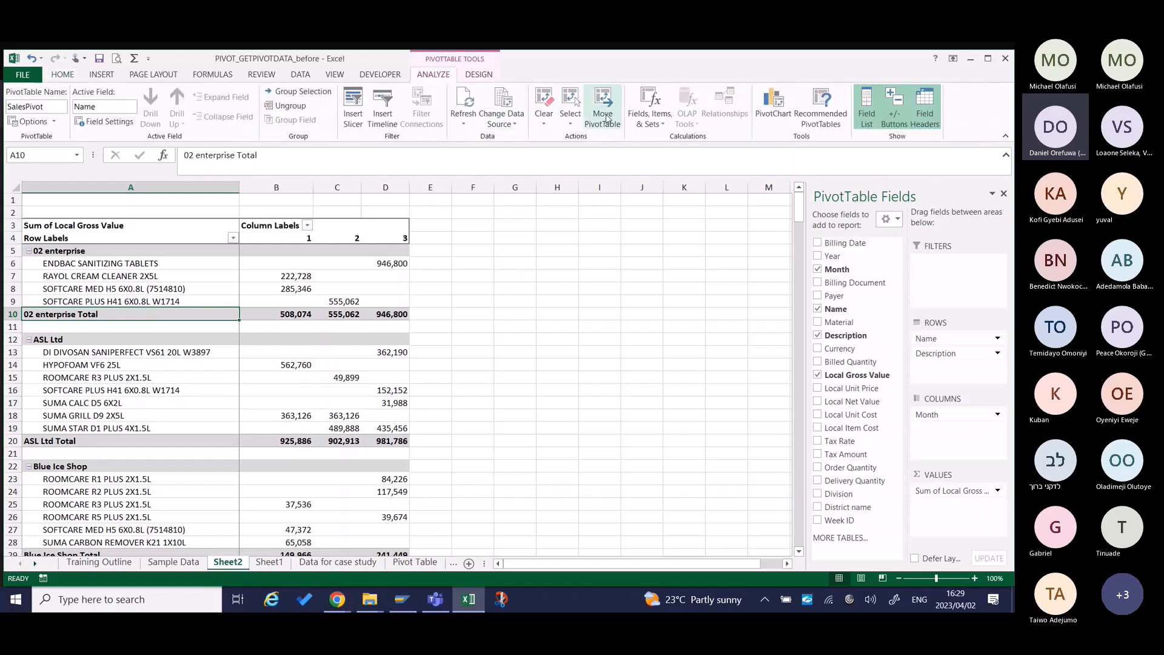
{"action": "left_click", "coordinate": [659, 119]}
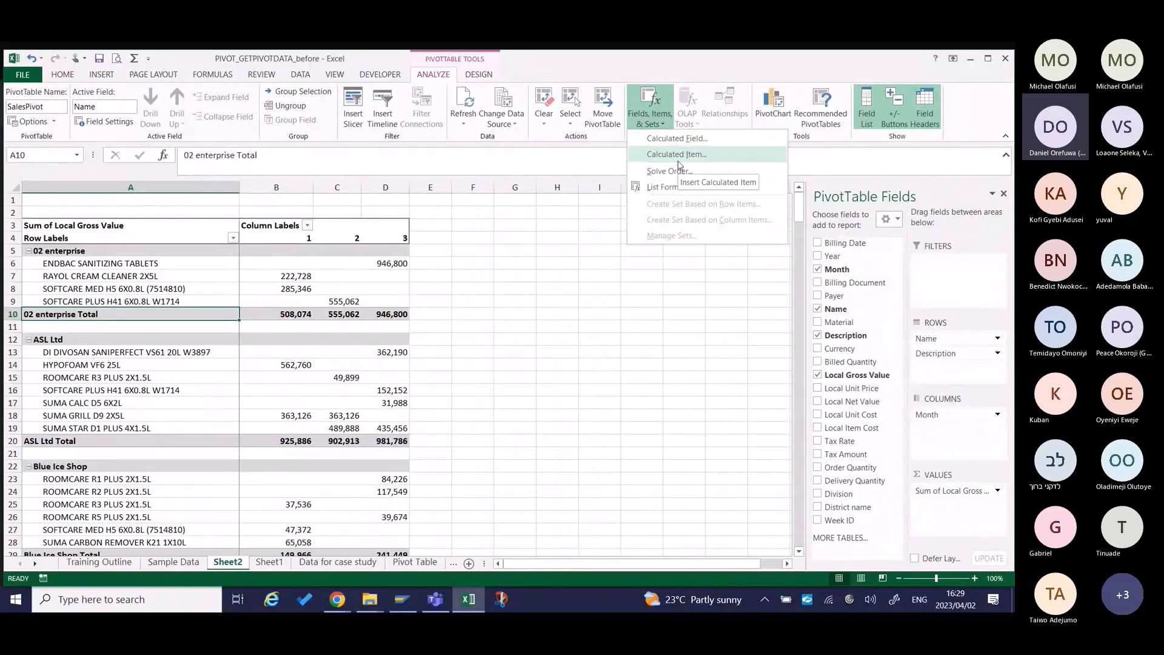
{"action": "left_click", "coordinate": [772, 116]}
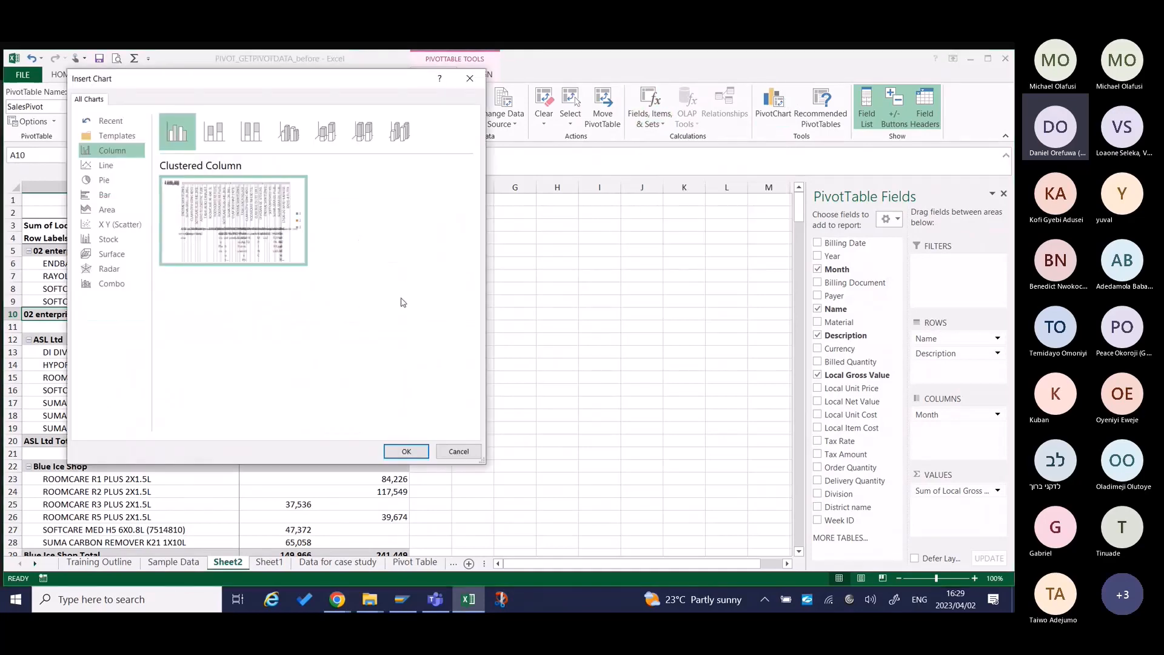
{"action": "left_click", "coordinate": [458, 451]}
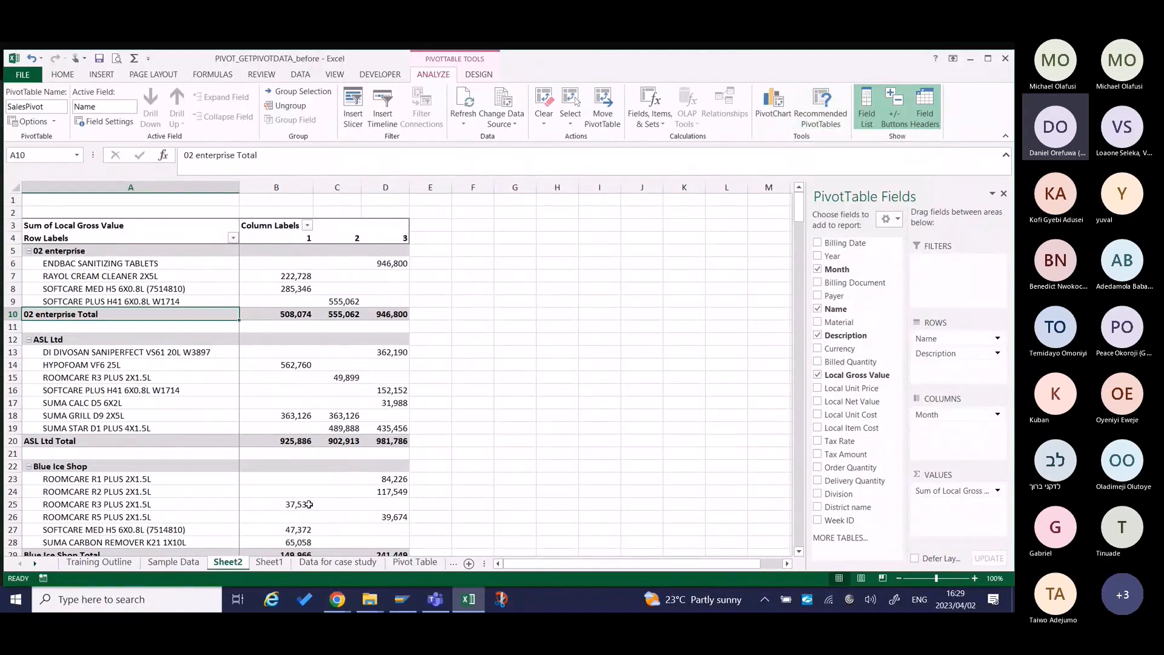
Create the recommended pivot table Sum of Local Gross Value by Division from the Sample Data table.
{"action": "left_click", "coordinate": [180, 569]}
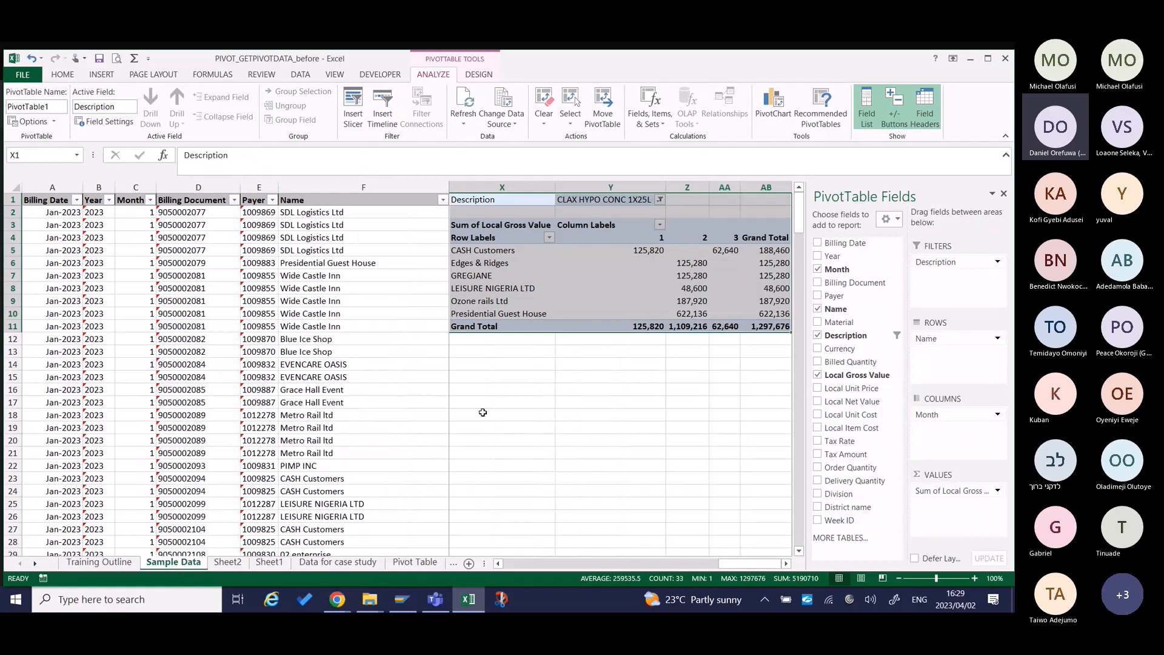
{"action": "scroll", "coordinate": [482, 412], "scroll_direction": "left", "scroll_amount": 5}
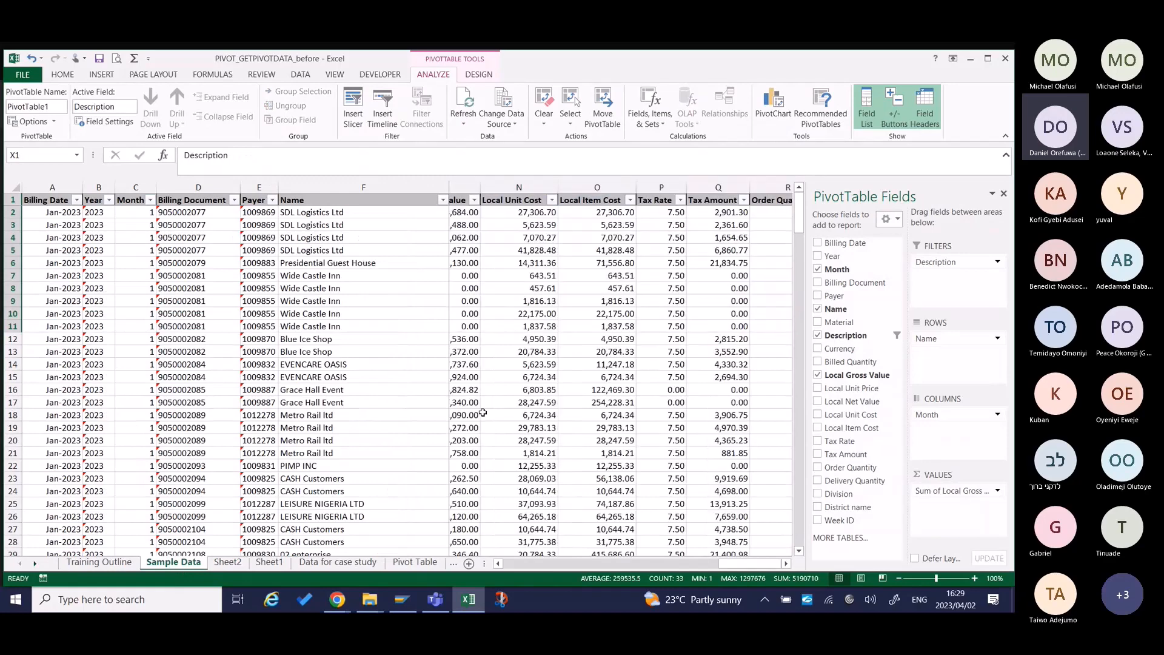
{"action": "left_click", "coordinate": [158, 265]}
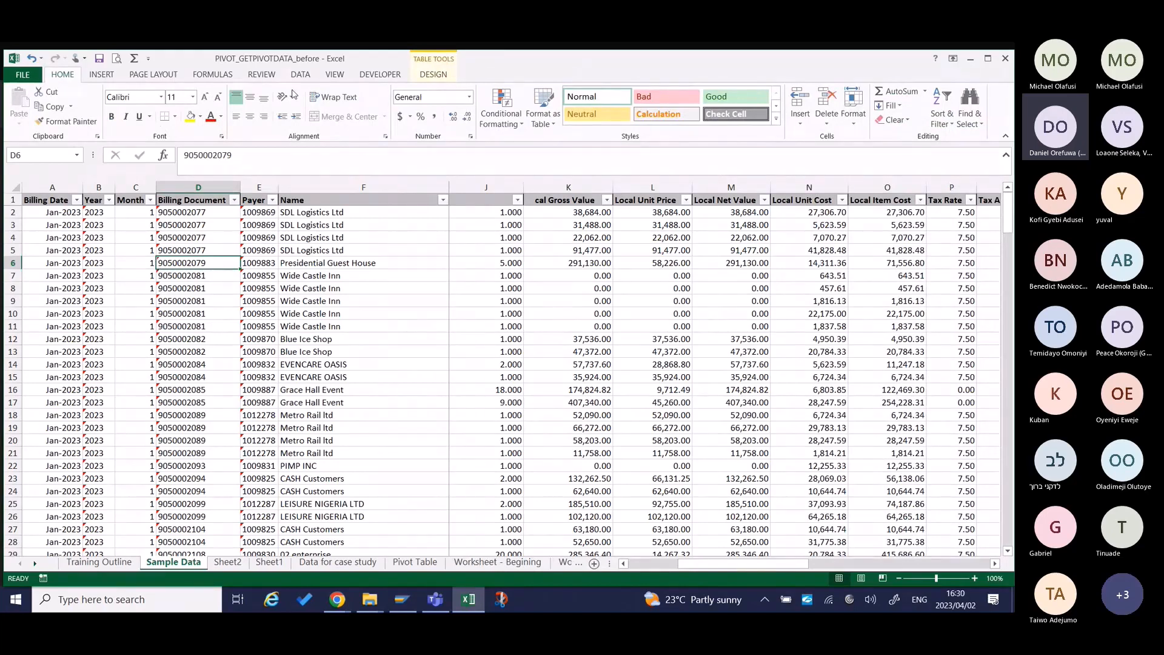
{"action": "left_click", "coordinate": [101, 74]}
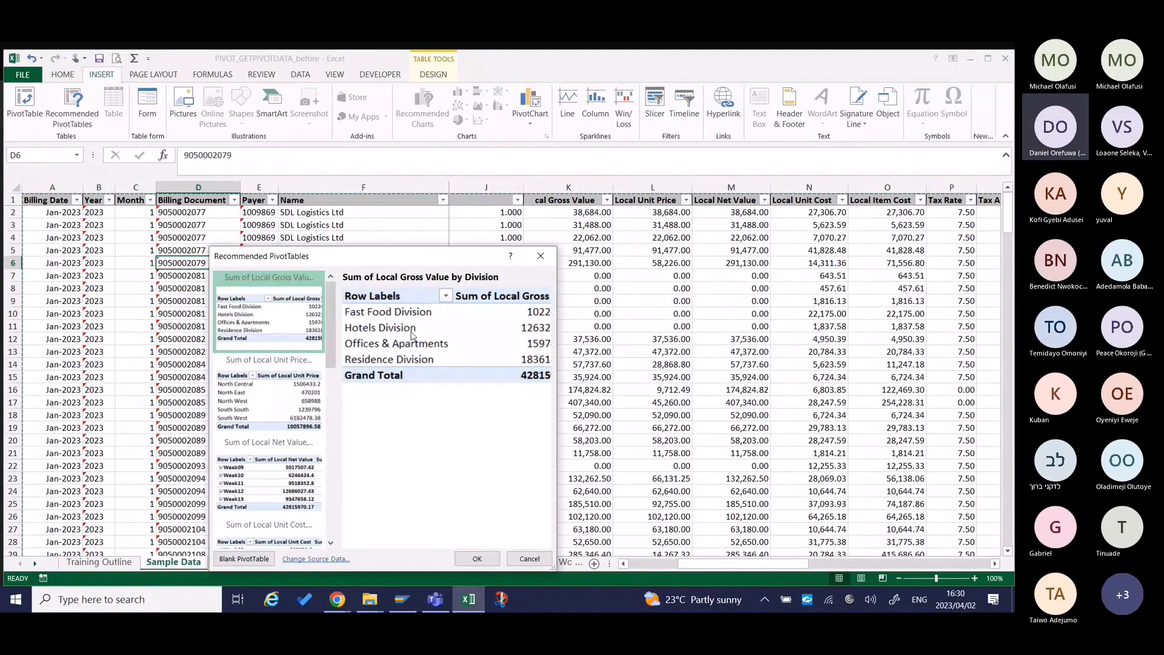
{"action": "left_click", "coordinate": [478, 559]}
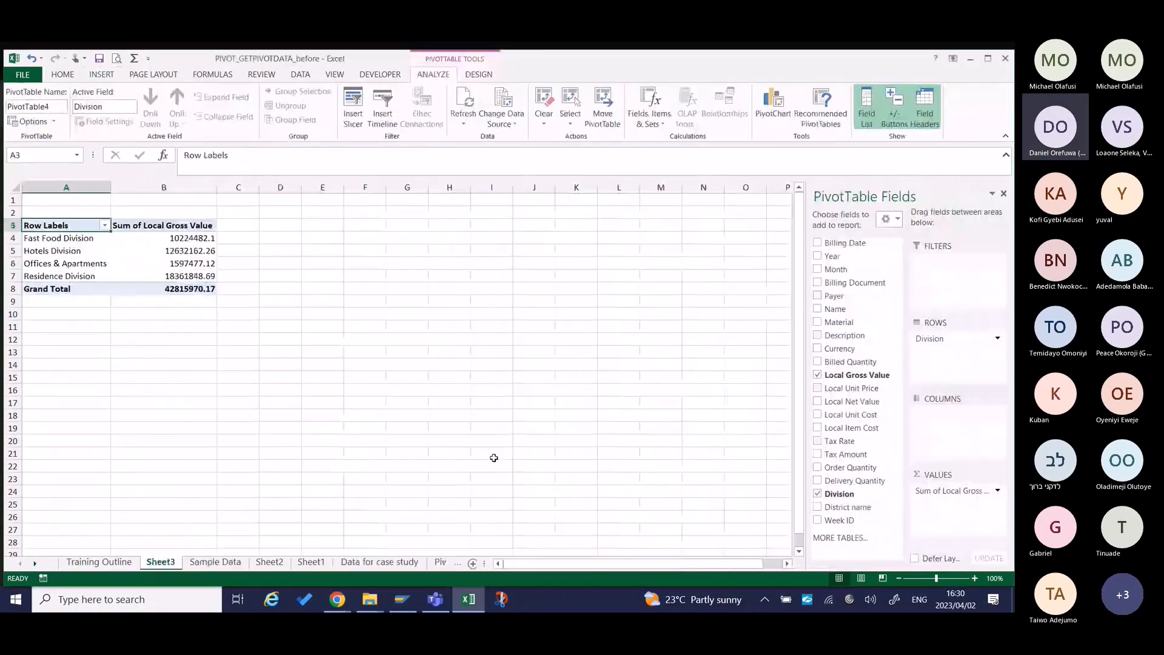
Review the ways to summarize and show the Hotels Division value, leaving the calculation unchanged.
{"action": "right_click", "coordinate": [186, 250]}
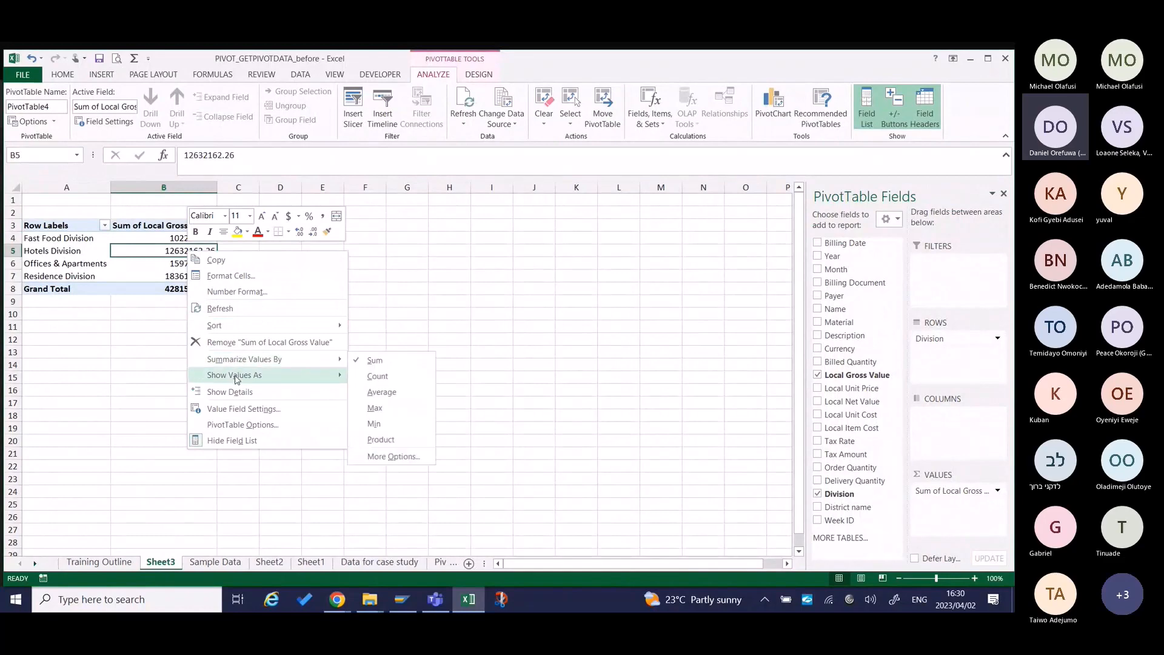
{"action": "mouse_move", "coordinate": [237, 379]}
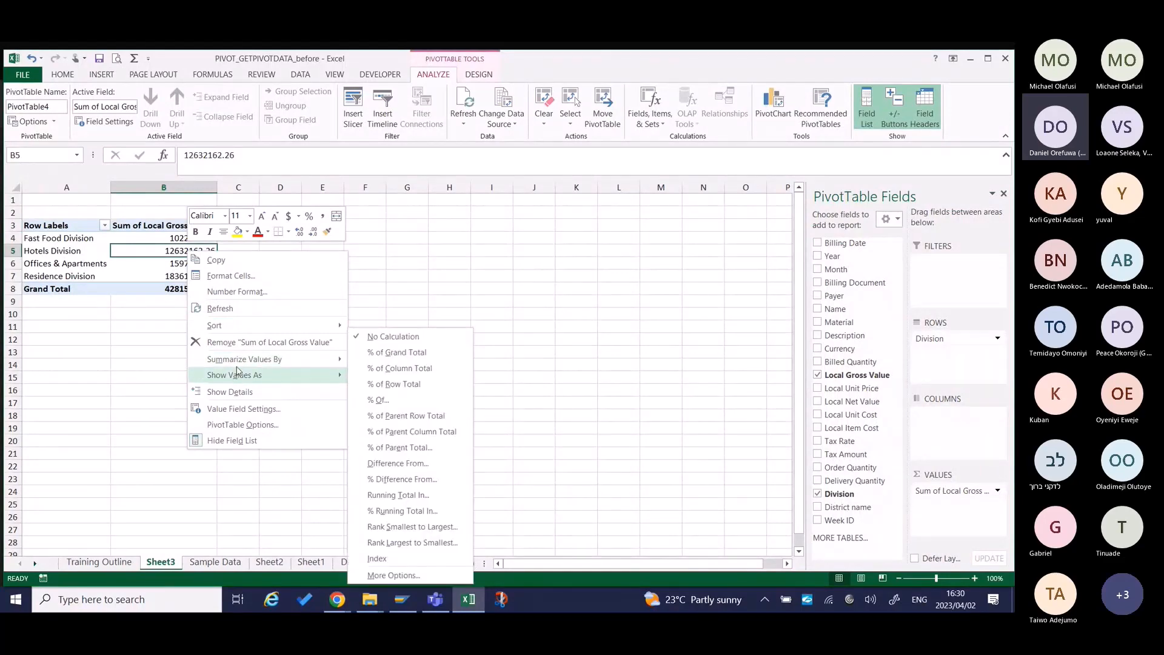
{"action": "key", "text": "Escape"}
{"action": "key", "text": "Escape"}
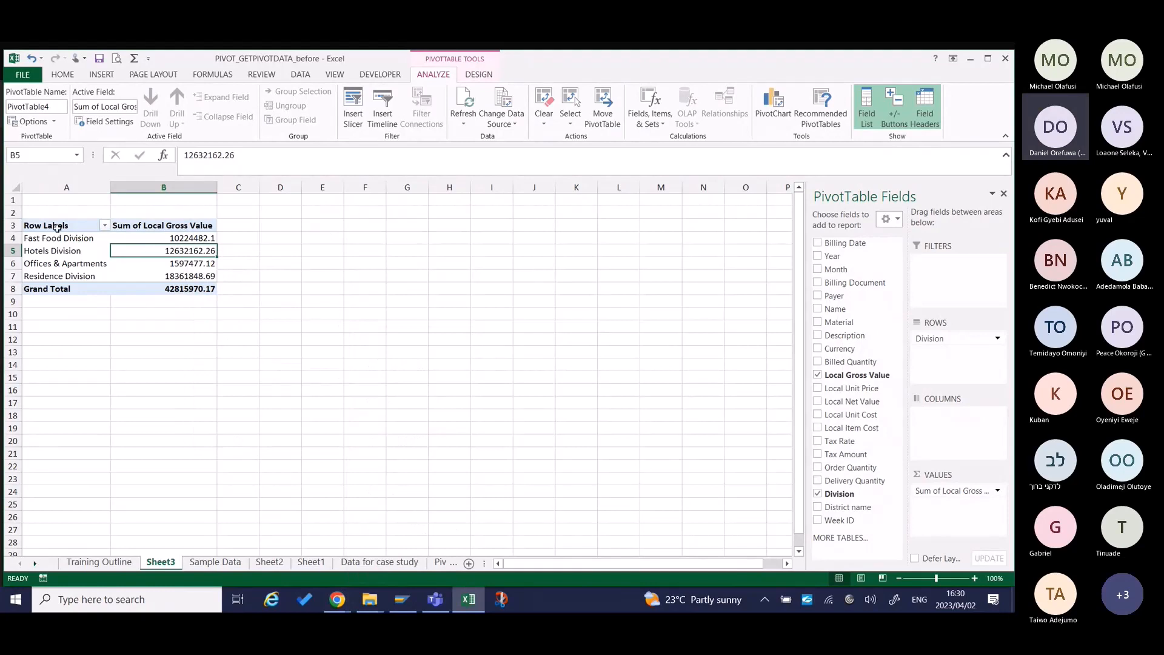
Try to apply a Number format with 0 decimal places and a thousands separator from the Offices & Apartments row label.
{"action": "right_click", "coordinate": [75, 261]}
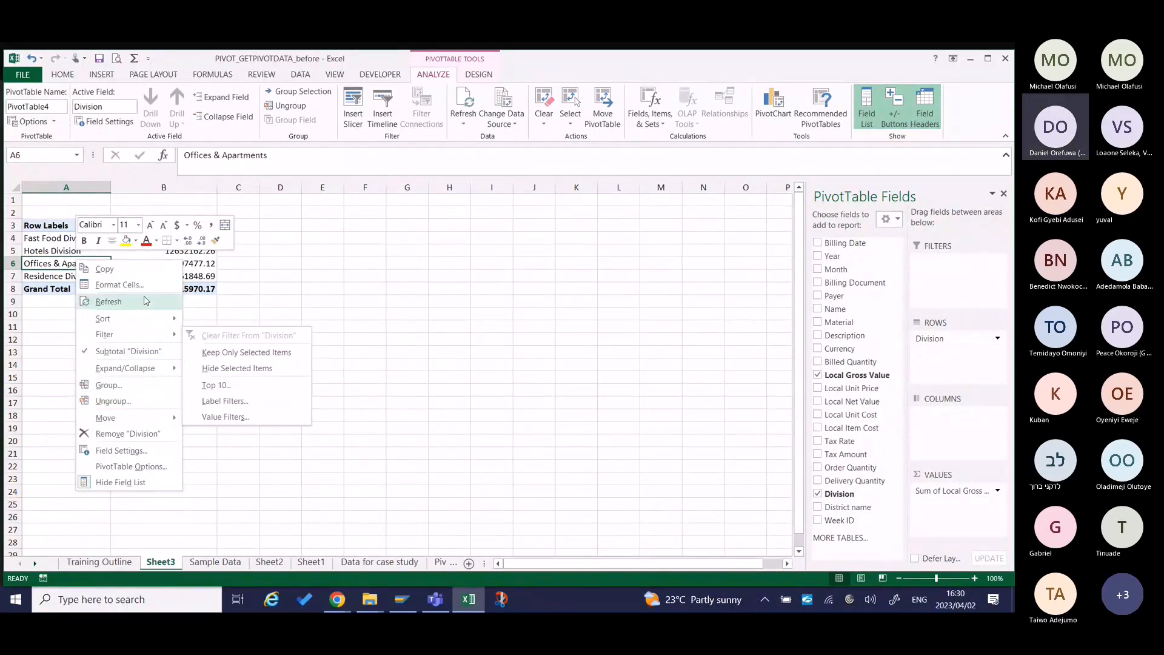
{"action": "left_click", "coordinate": [119, 284]}
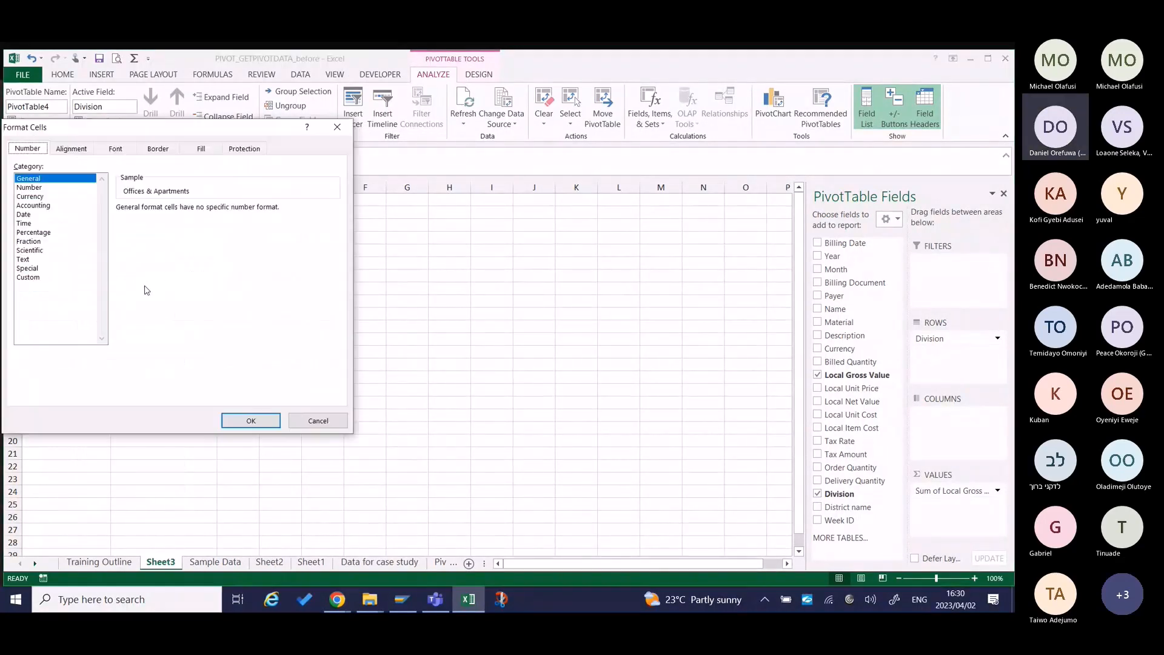
{"action": "left_click", "coordinate": [31, 187]}
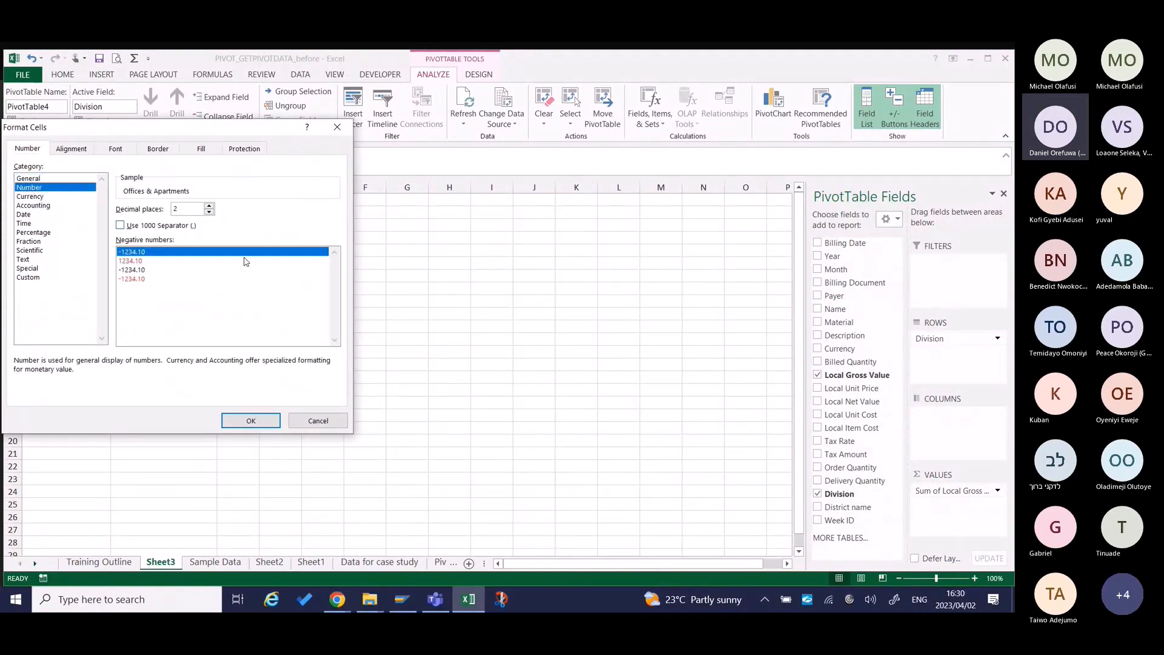
{"action": "left_click", "coordinate": [209, 211]}
{"action": "left_click", "coordinate": [209, 211]}
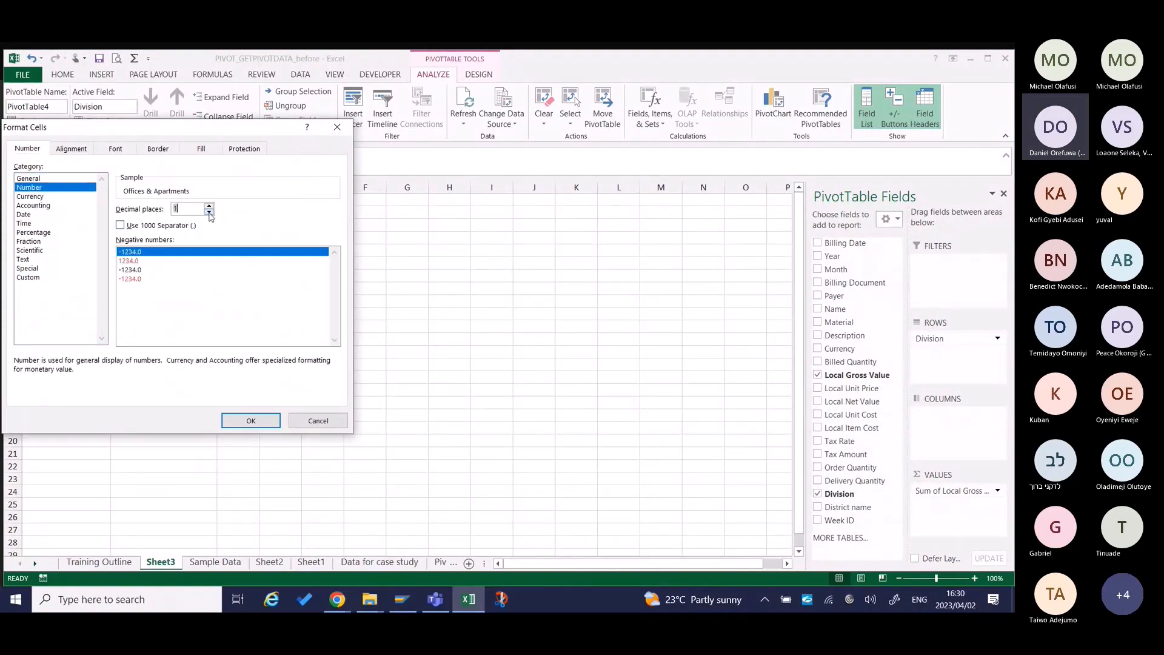
{"action": "left_click", "coordinate": [120, 225]}
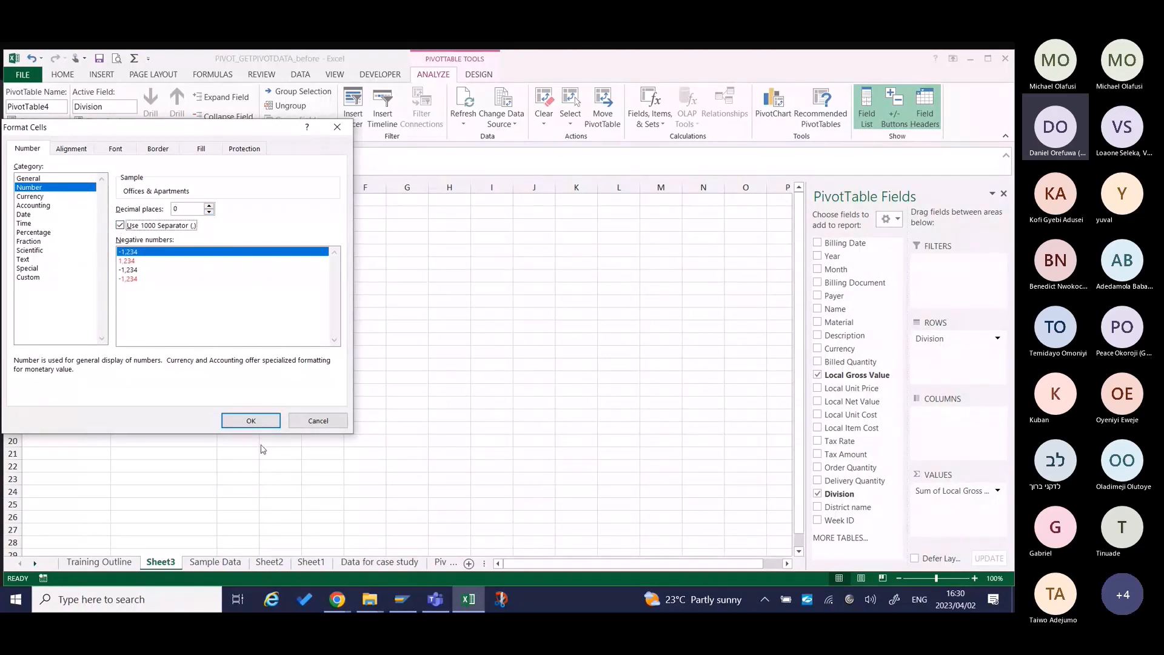
{"action": "left_click", "coordinate": [250, 421]}
Set the Sum of Local Gross Value field's number format to Number with 0 decimal places and a thousands separator.
{"action": "left_click", "coordinate": [209, 251]}
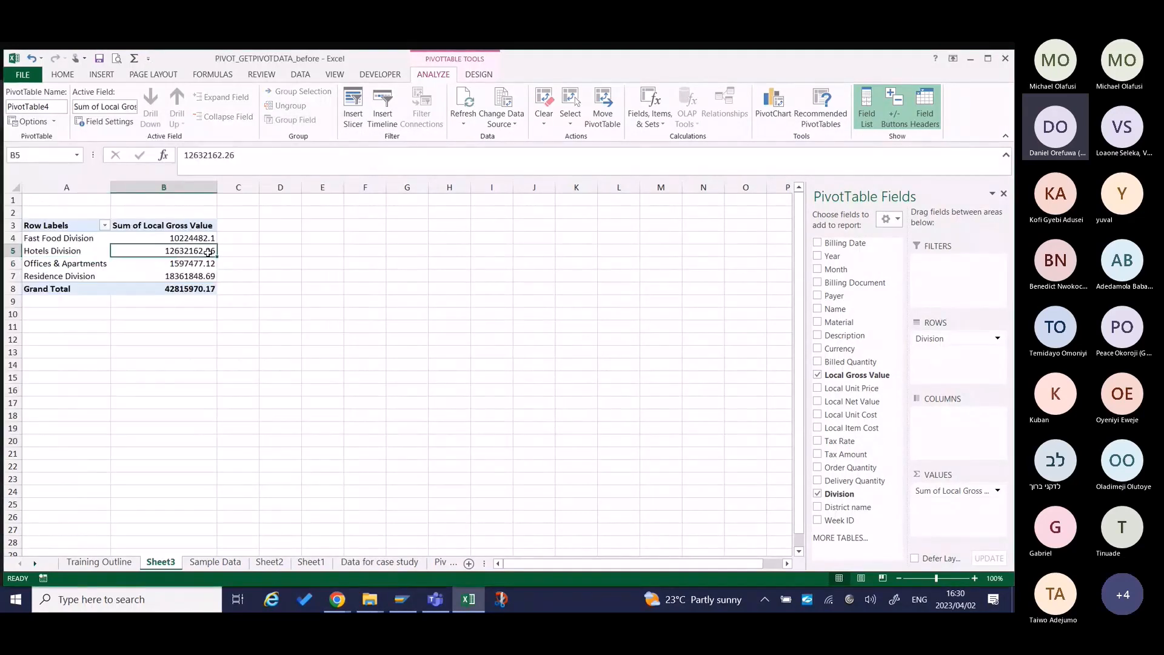
{"action": "right_click", "coordinate": [208, 252]}
{"action": "left_click", "coordinate": [258, 293]}
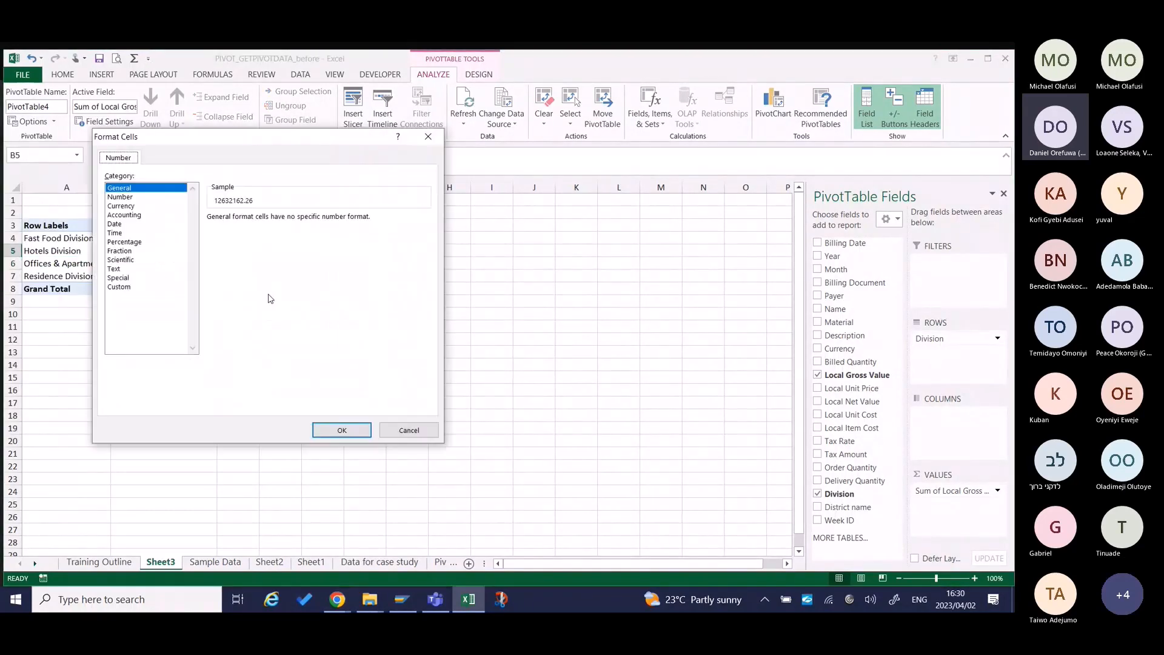
{"action": "left_click", "coordinate": [122, 197]}
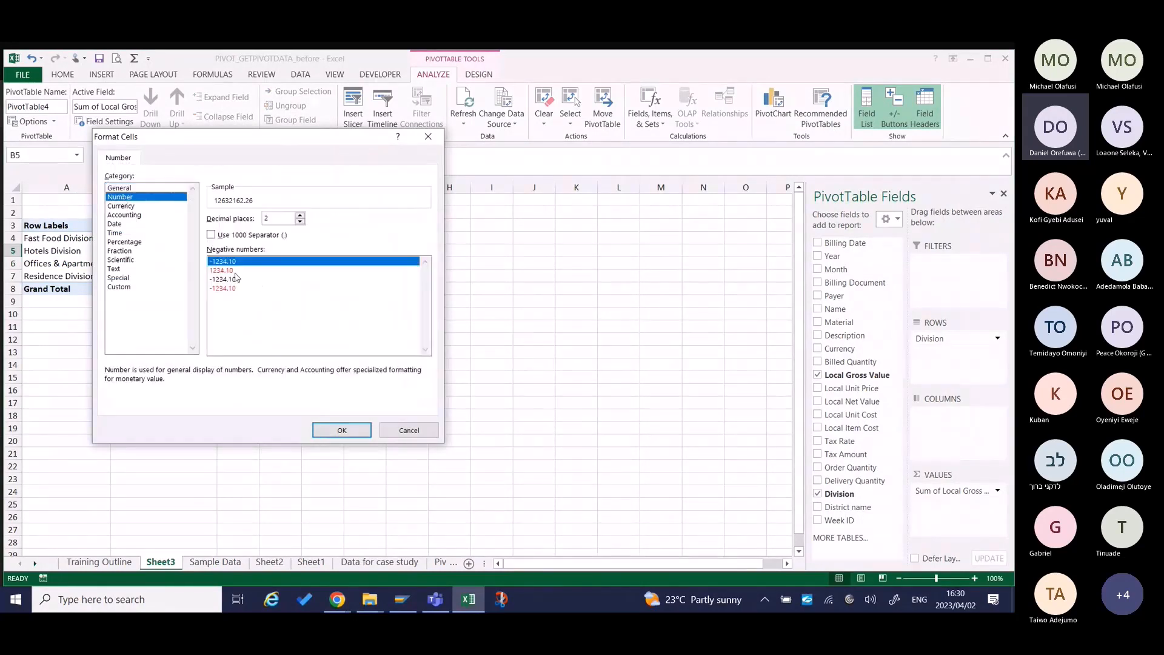
{"action": "left_click", "coordinate": [211, 235]}
{"action": "left_click", "coordinate": [300, 222]}
{"action": "left_click", "coordinate": [300, 222]}
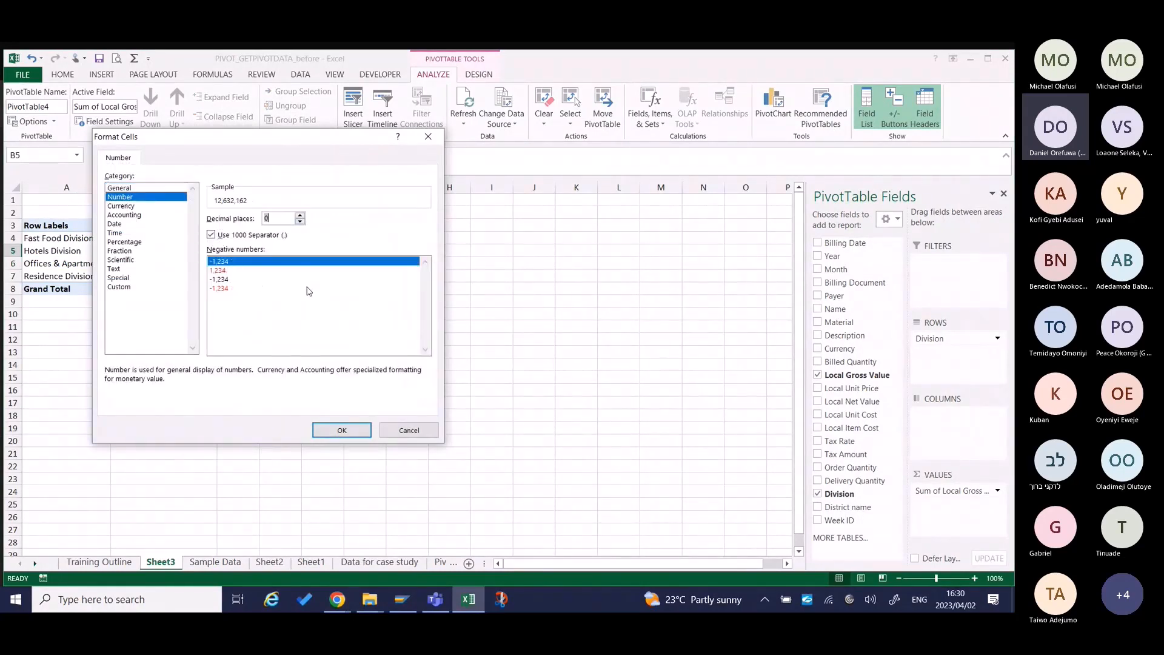
{"action": "left_click", "coordinate": [337, 428]}
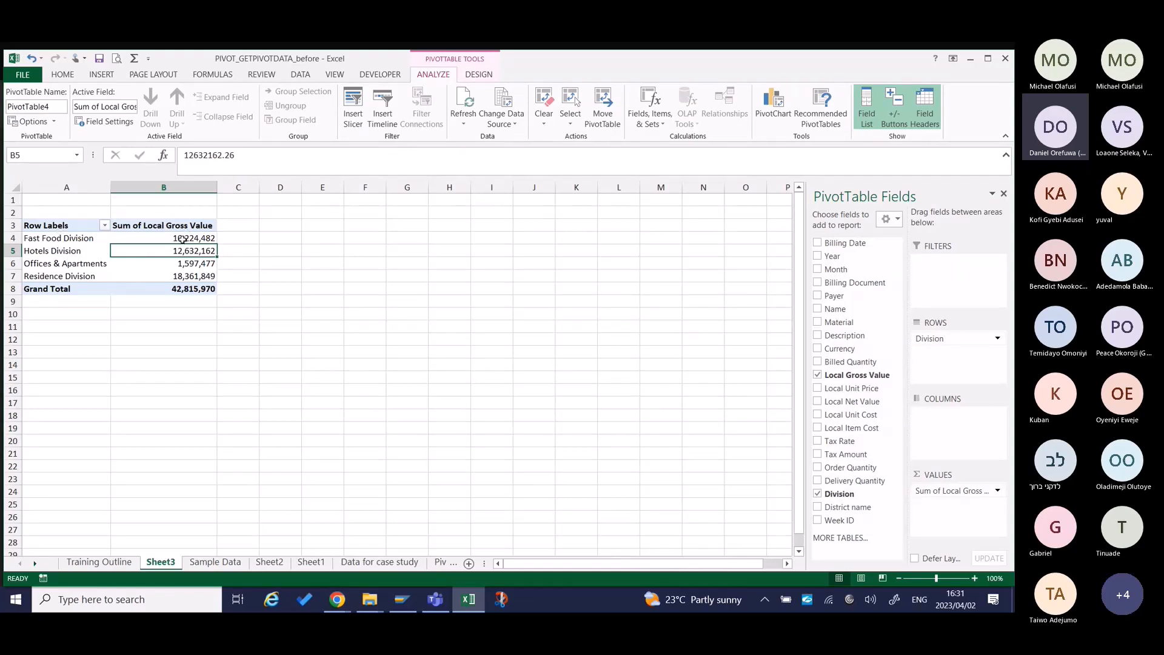
Hide the pivot table's field list and show it again, and switch the expand/collapse buttons off and back on.
{"action": "mouse_move", "coordinate": [182, 239]}
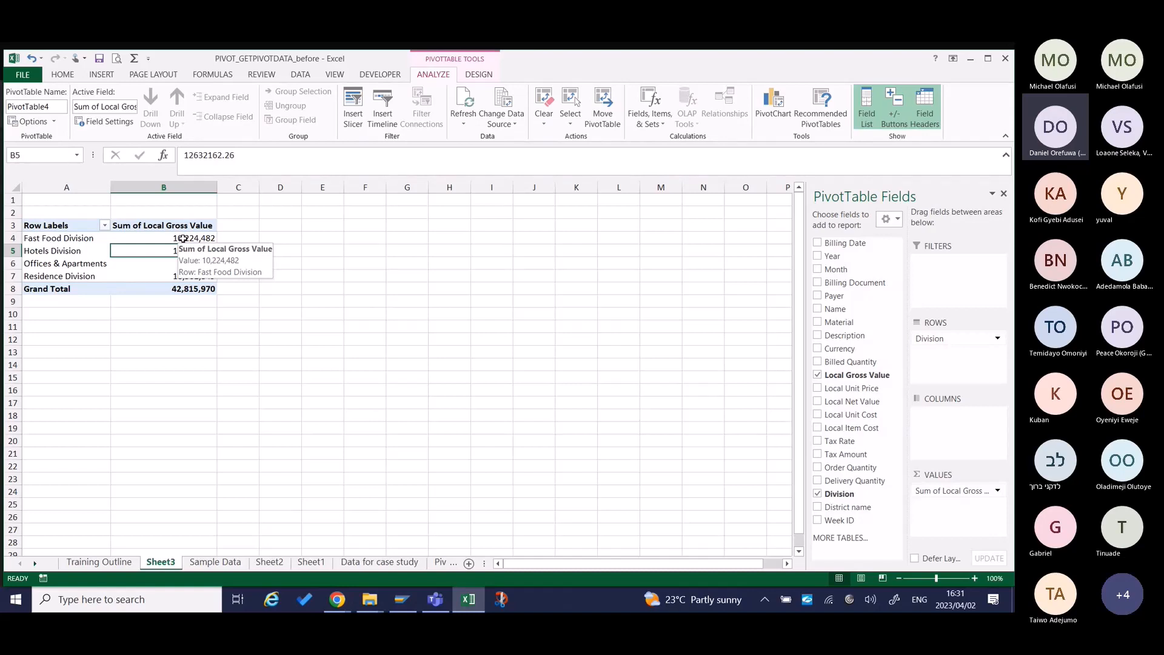
{"action": "mouse_move", "coordinate": [114, 251]}
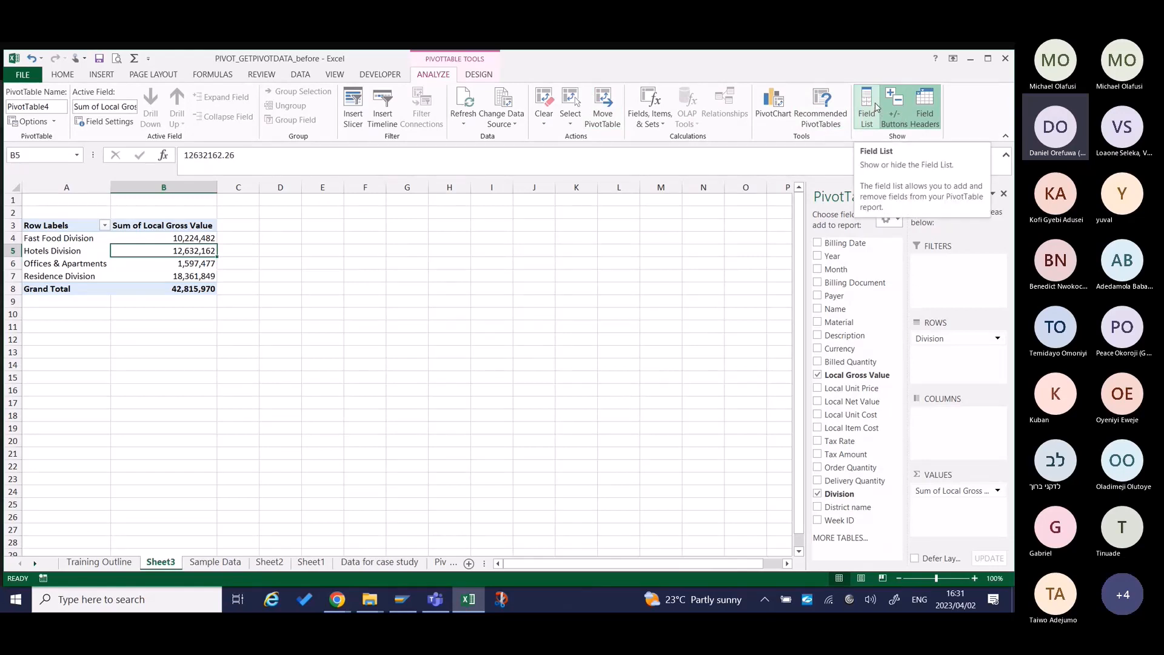
{"action": "left_click", "coordinate": [83, 254]}
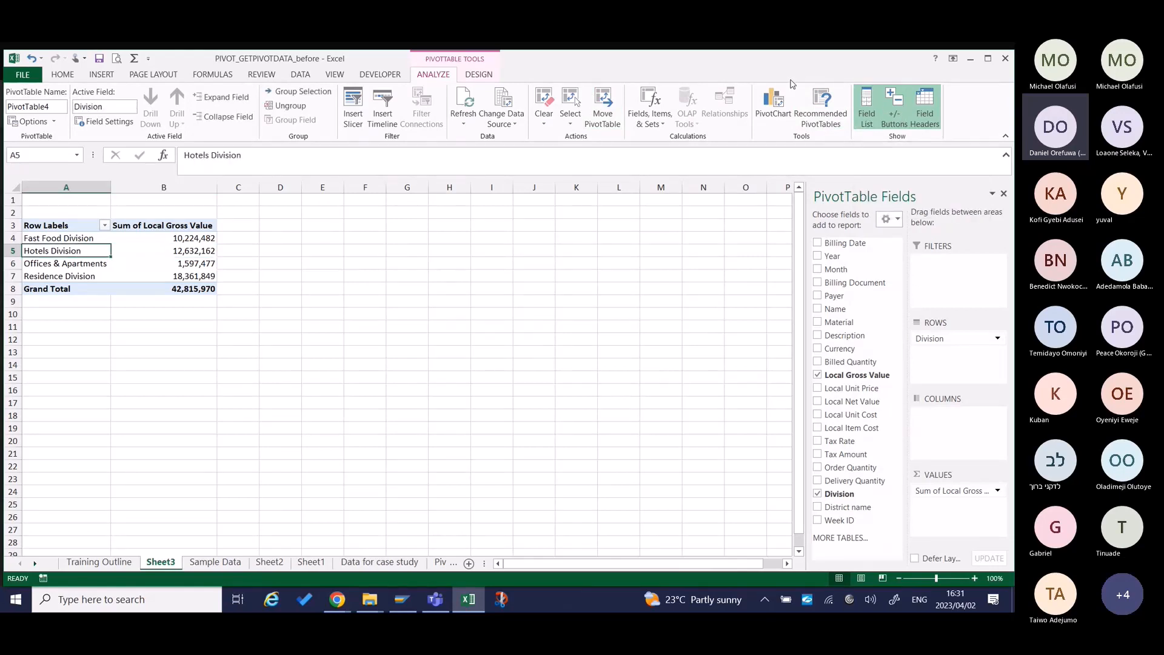
{"action": "left_click", "coordinate": [867, 104]}
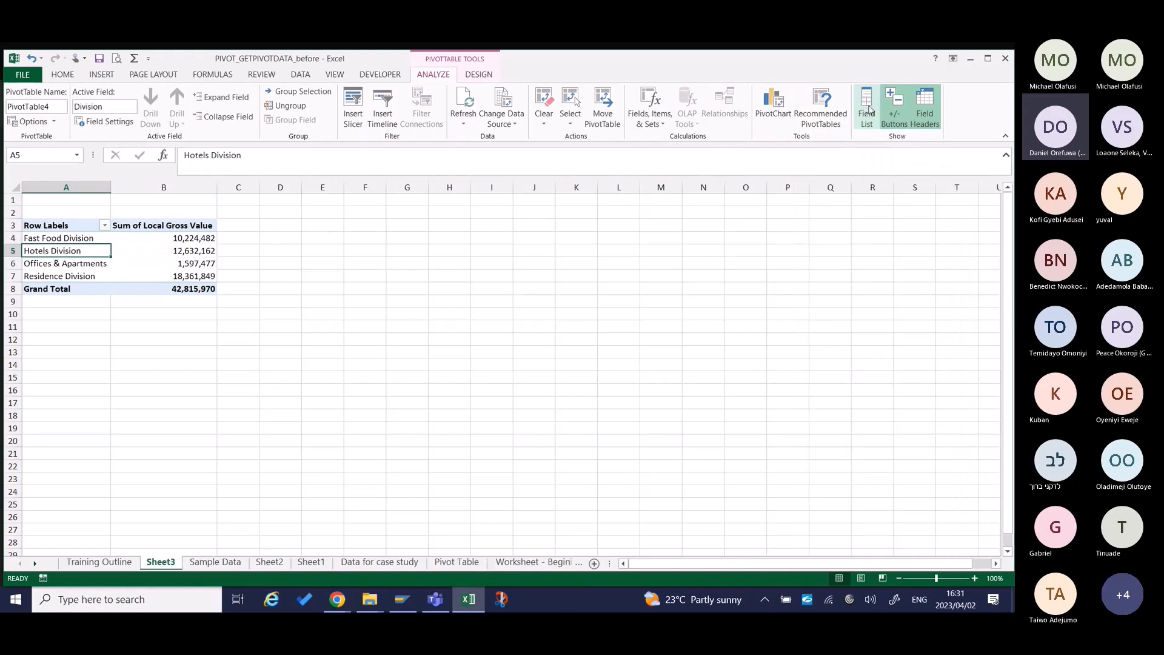
{"action": "left_click", "coordinate": [858, 111]}
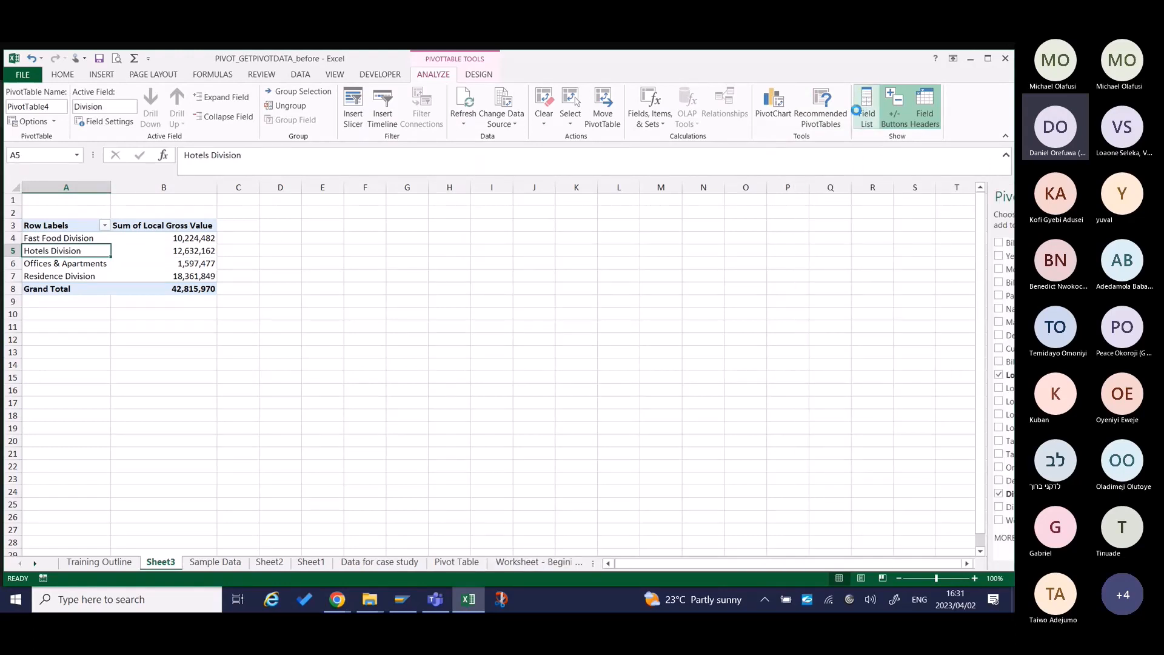
{"action": "left_click", "coordinate": [893, 109]}
{"action": "left_click", "coordinate": [898, 108]}
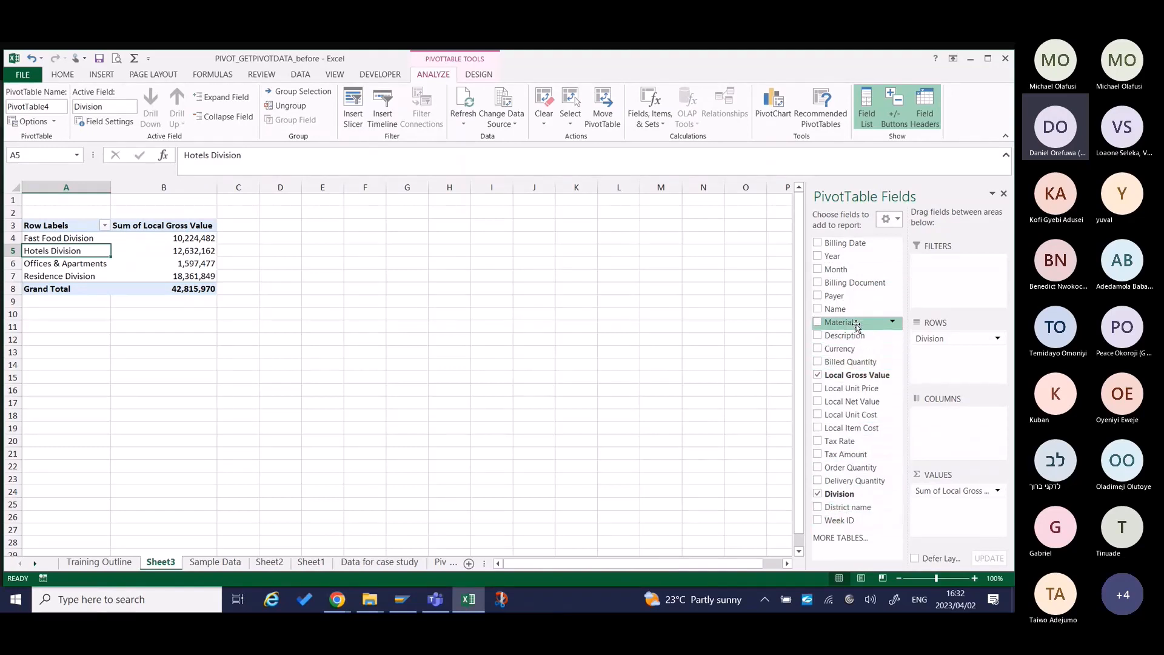
Add the Name field to the pivot table's rows above Division.
{"action": "left_click_drag", "start_coordinate": [856, 309], "coordinate": [941, 339]}
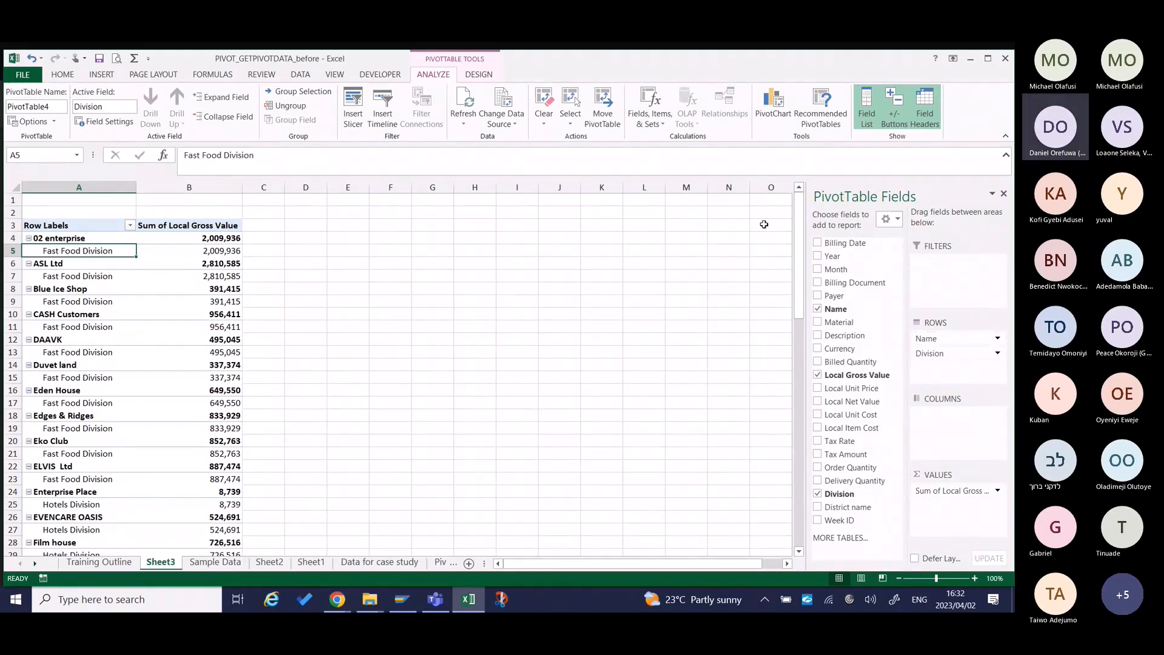
Switch the pivot table's expand/collapse buttons off and back on, and collapse and re-expand the 02 enterprise row.
{"action": "left_click", "coordinate": [894, 108]}
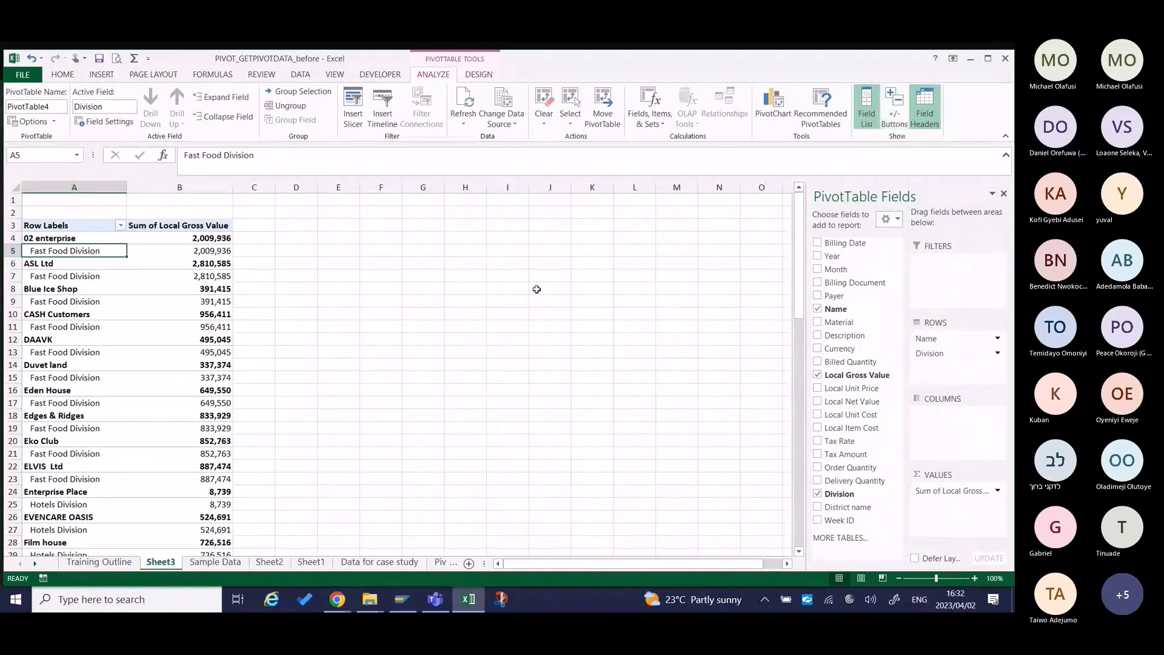
{"action": "left_click", "coordinate": [83, 238]}
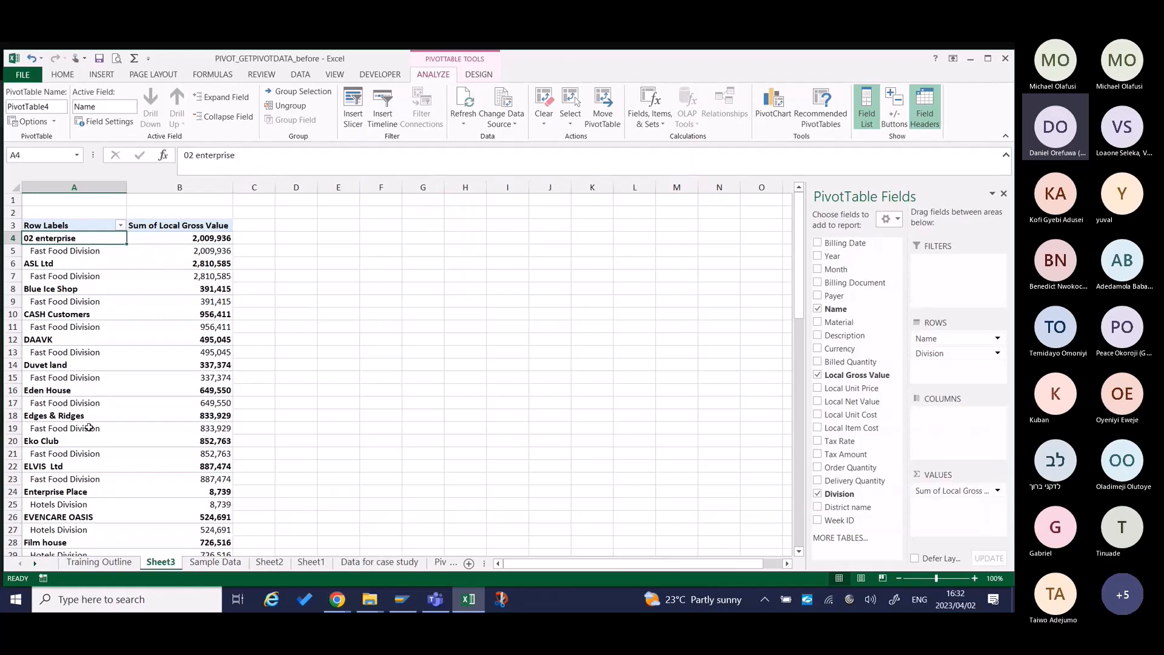
{"action": "left_click", "coordinate": [894, 109]}
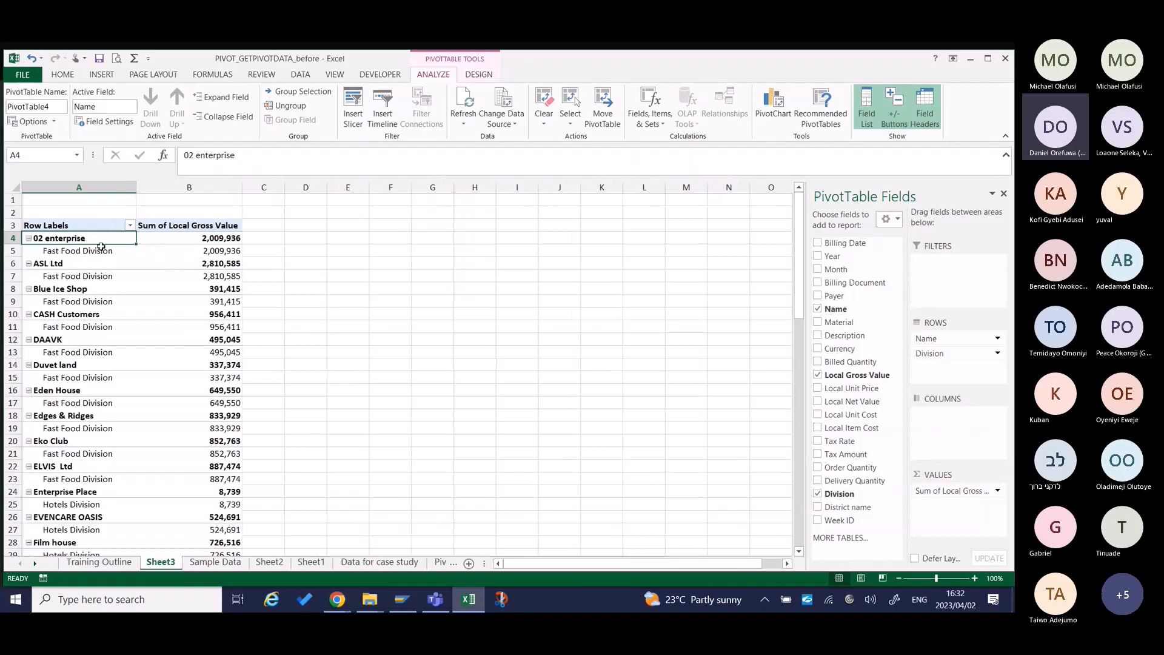
{"action": "left_click", "coordinate": [28, 238]}
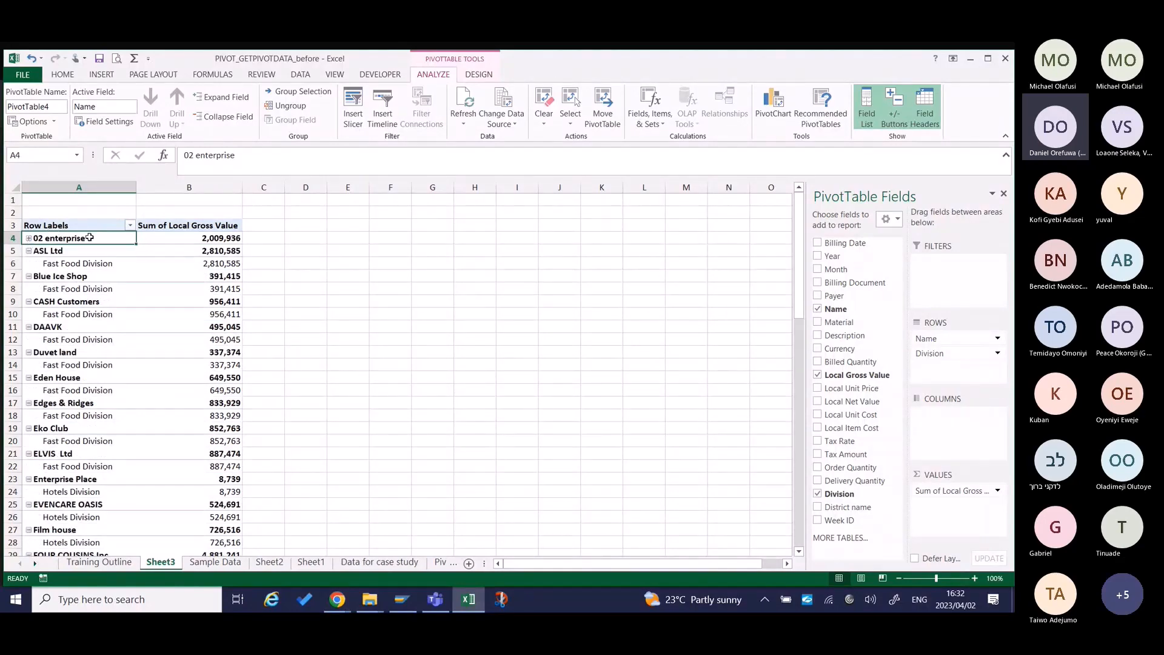
{"action": "left_click", "coordinate": [29, 238]}
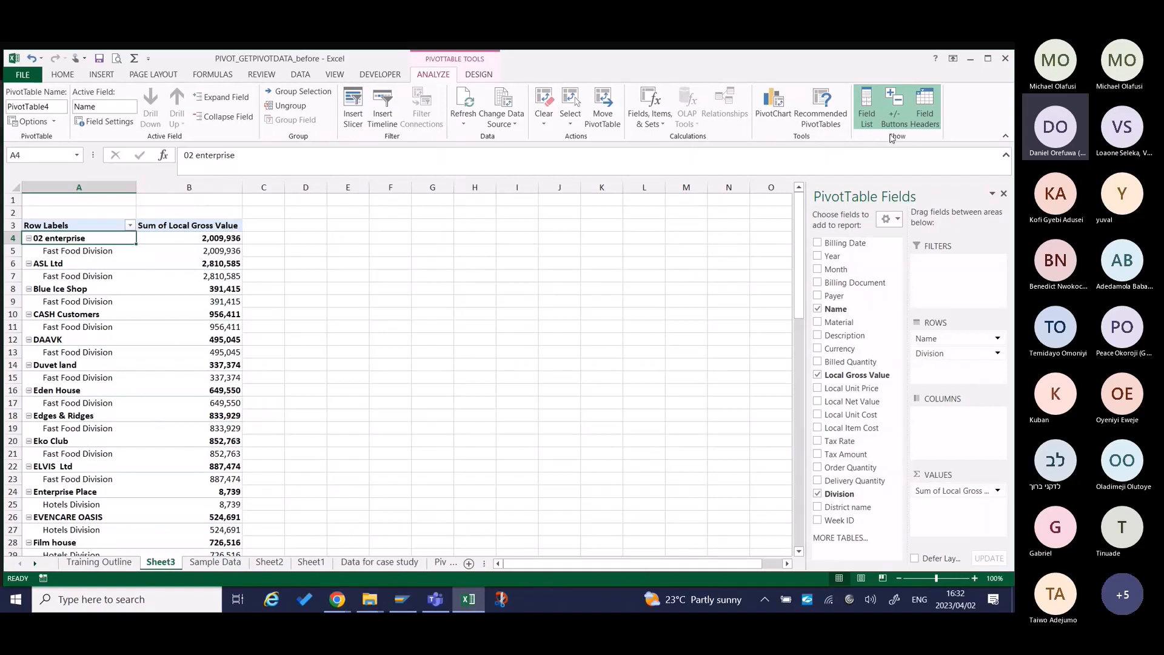
Hide the pivot table's field headers and show them again.
{"action": "left_click", "coordinate": [220, 226]}
{"action": "left_click", "coordinate": [922, 111]}
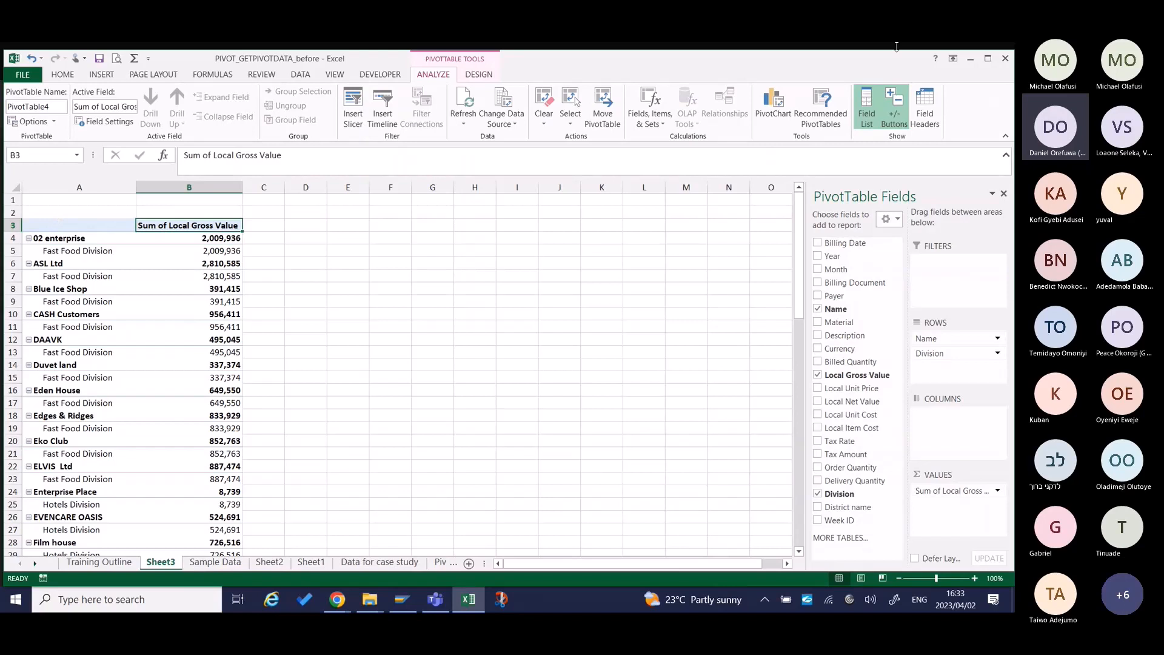
{"action": "left_click", "coordinate": [925, 111]}
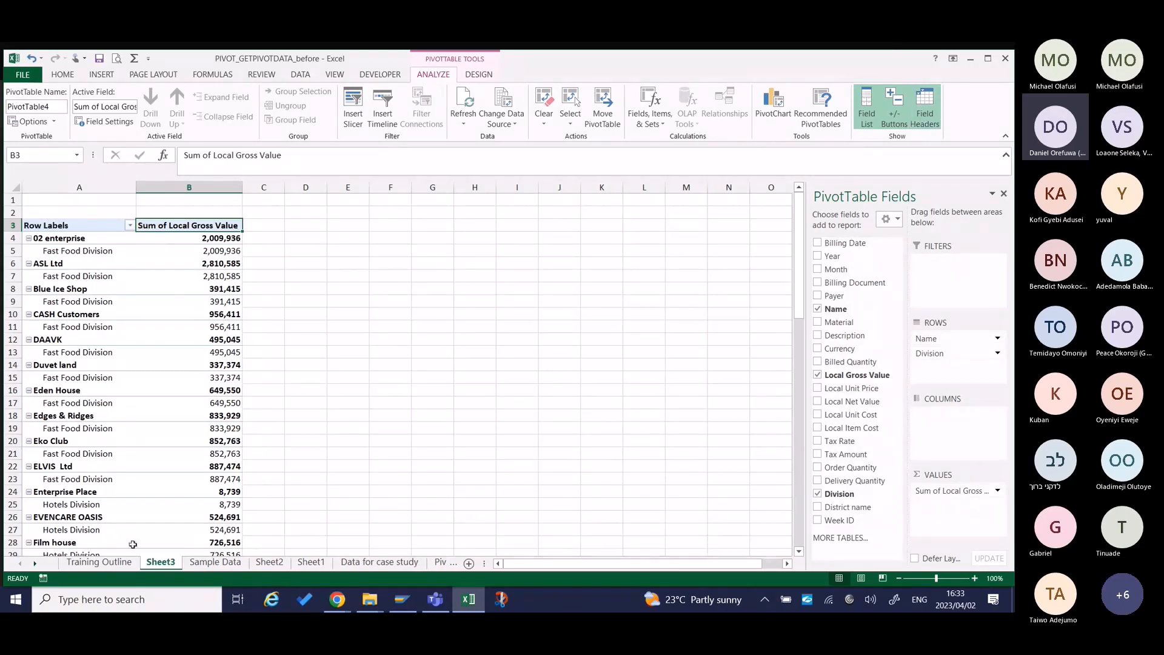
Review the Part 2 topics on the Training Outline sheet, from How to navigate to Basic computations with Pivot table.
{"action": "left_click", "coordinate": [110, 565]}
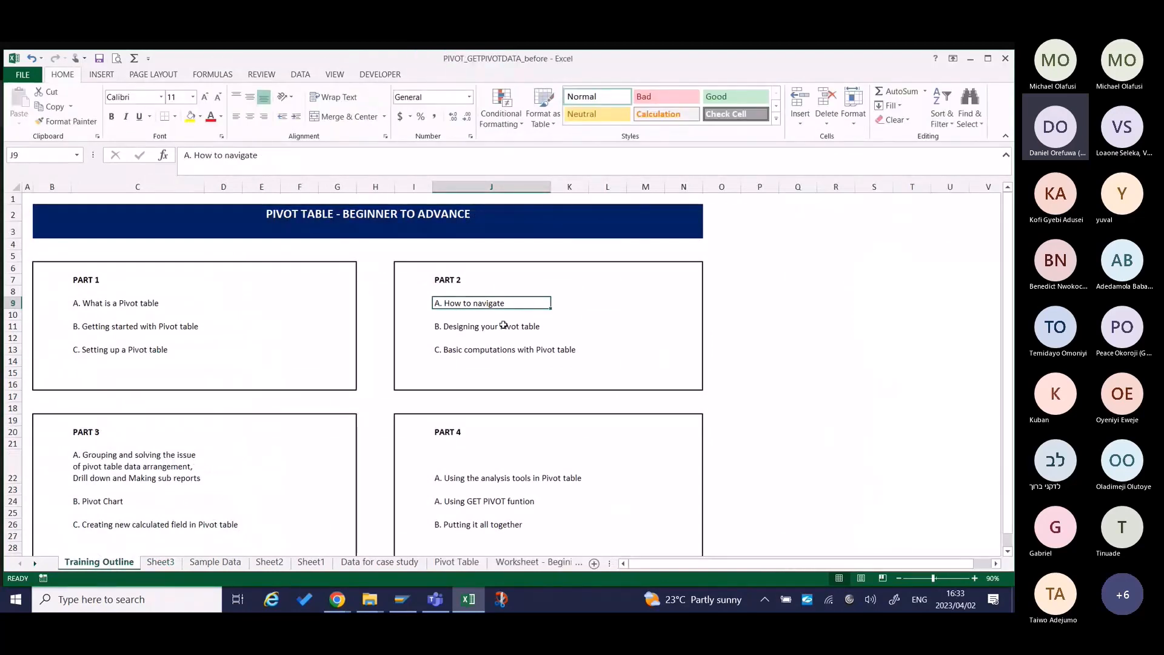
{"action": "key", "text": "Down"}
{"action": "key", "text": "Down"}
{"action": "key", "text": "Down"}
{"action": "key", "text": "Down"}
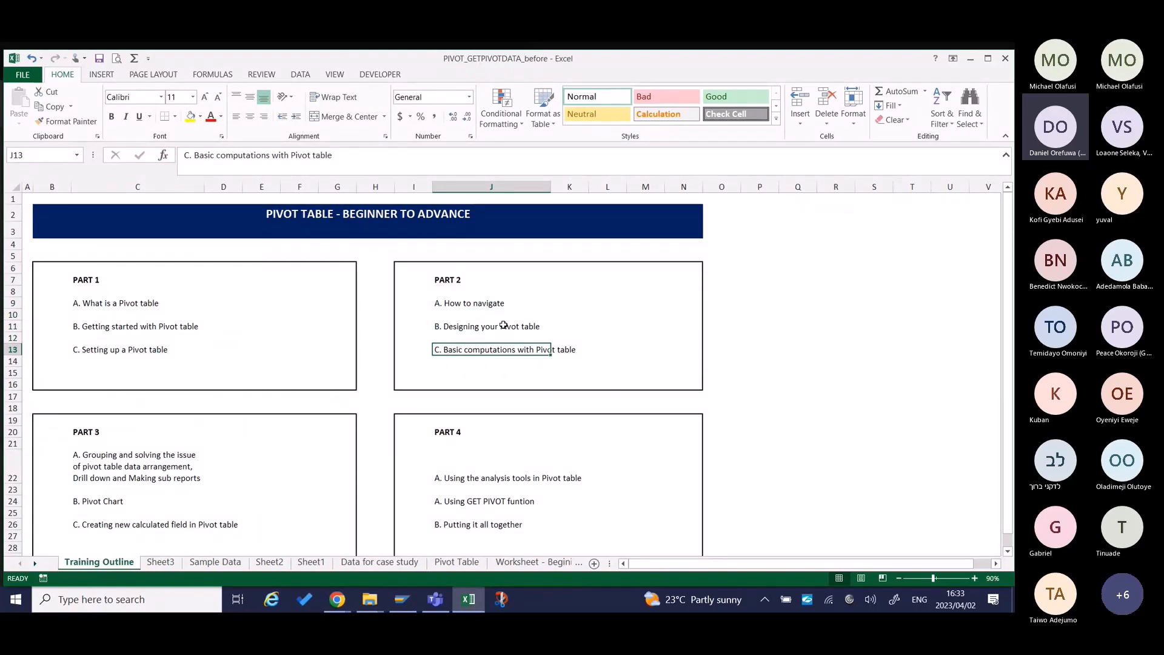
Return to Sheet3 and remove the Name field from the pivot table's rows.
{"action": "left_click", "coordinate": [161, 561]}
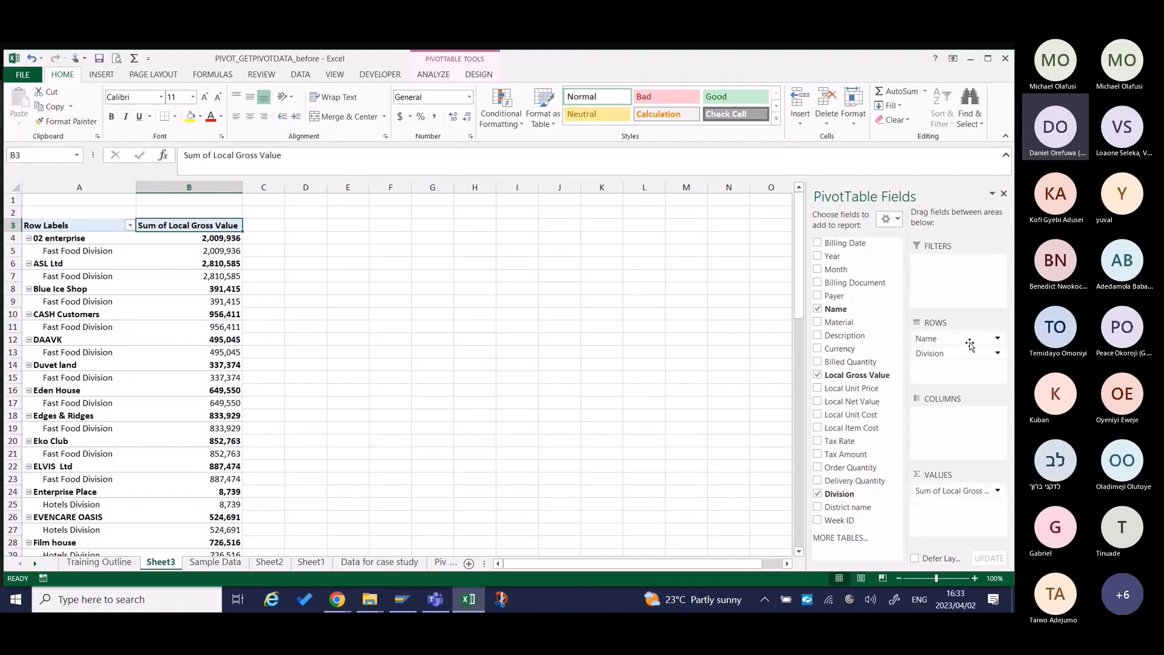
{"action": "left_click_drag", "start_coordinate": [970, 344], "coordinate": [894, 371]}
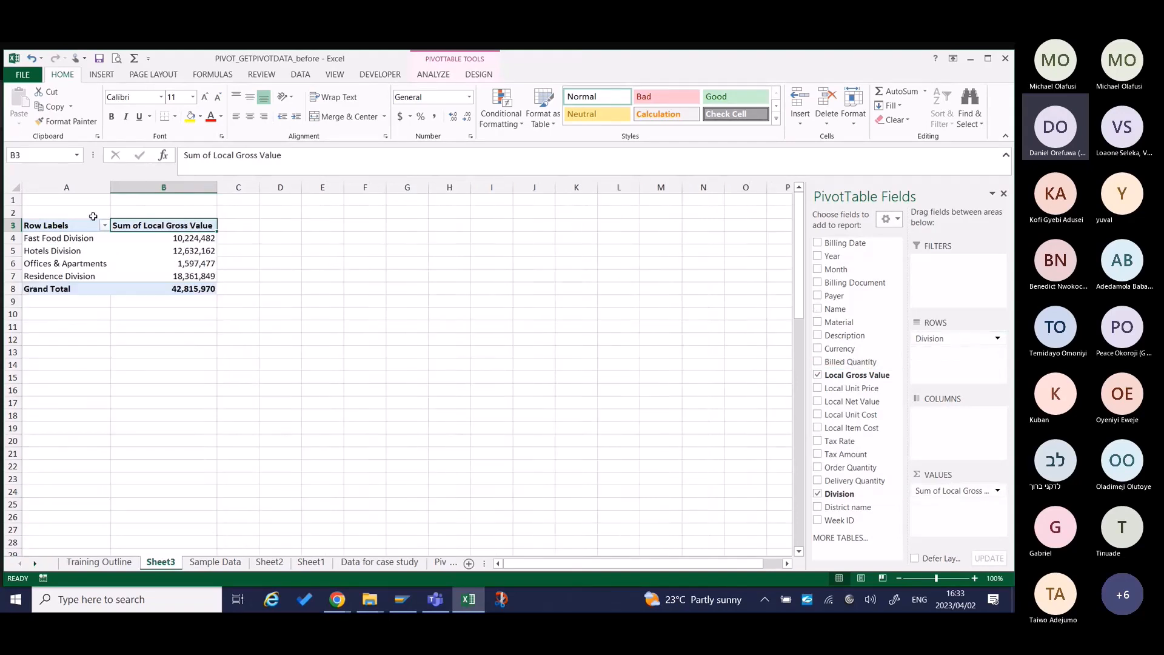
{"action": "left_click", "coordinate": [201, 259]}
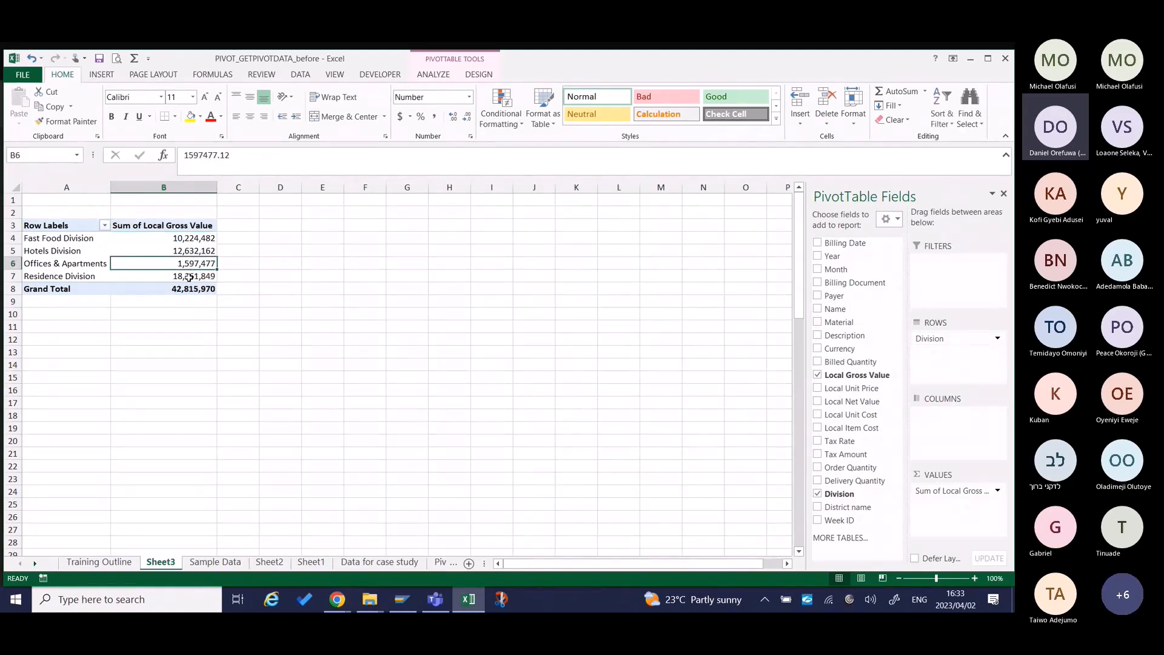
{"action": "right_click", "coordinate": [189, 267]}
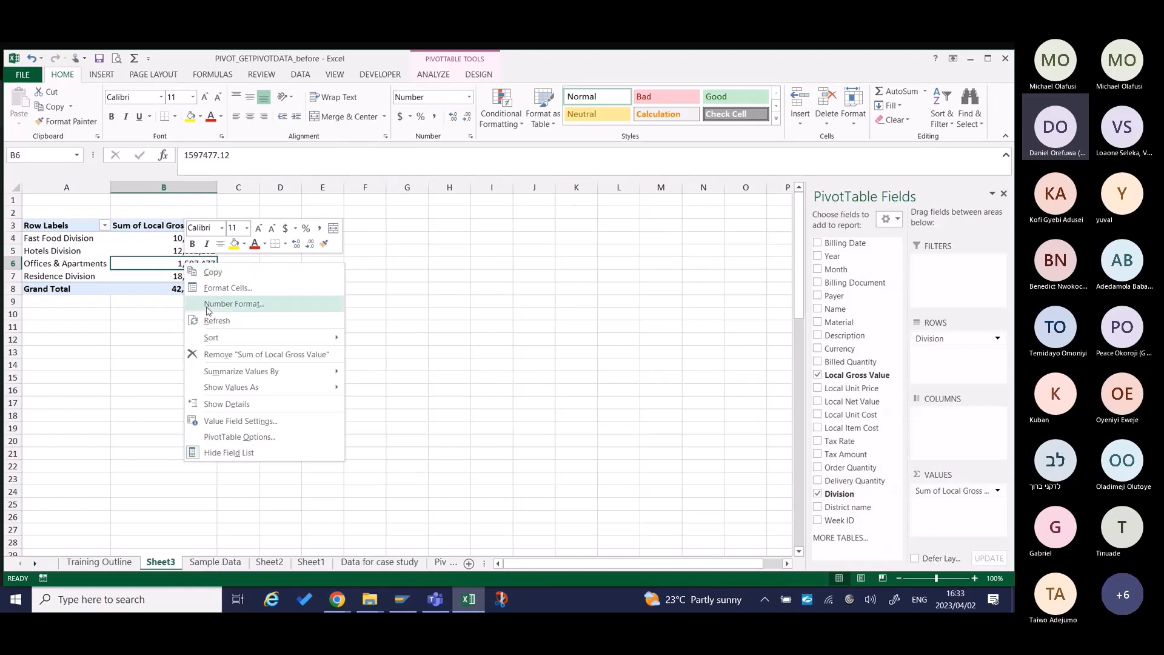
{"action": "left_click", "coordinate": [288, 426]}
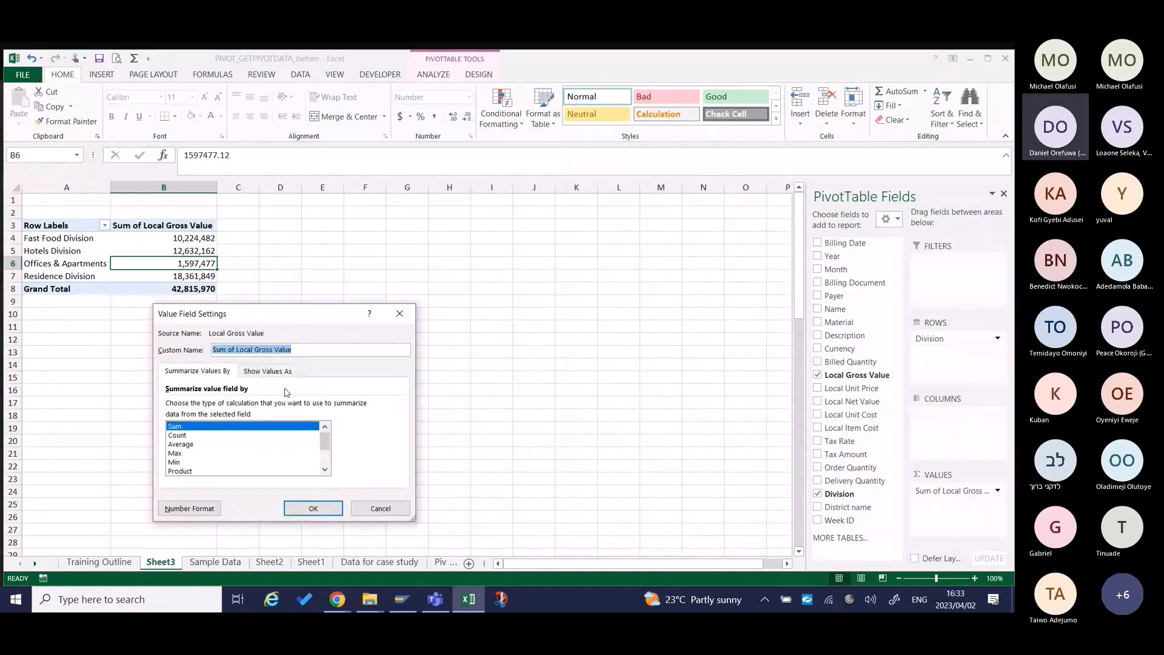
{"action": "left_click", "coordinate": [376, 508]}
Open the value field settings for Sum of Local Gross Value and go through the available summary functions, including Max, Min, Product, Count Numbers, StdDev and StdDevp.
{"action": "right_click", "coordinate": [183, 260]}
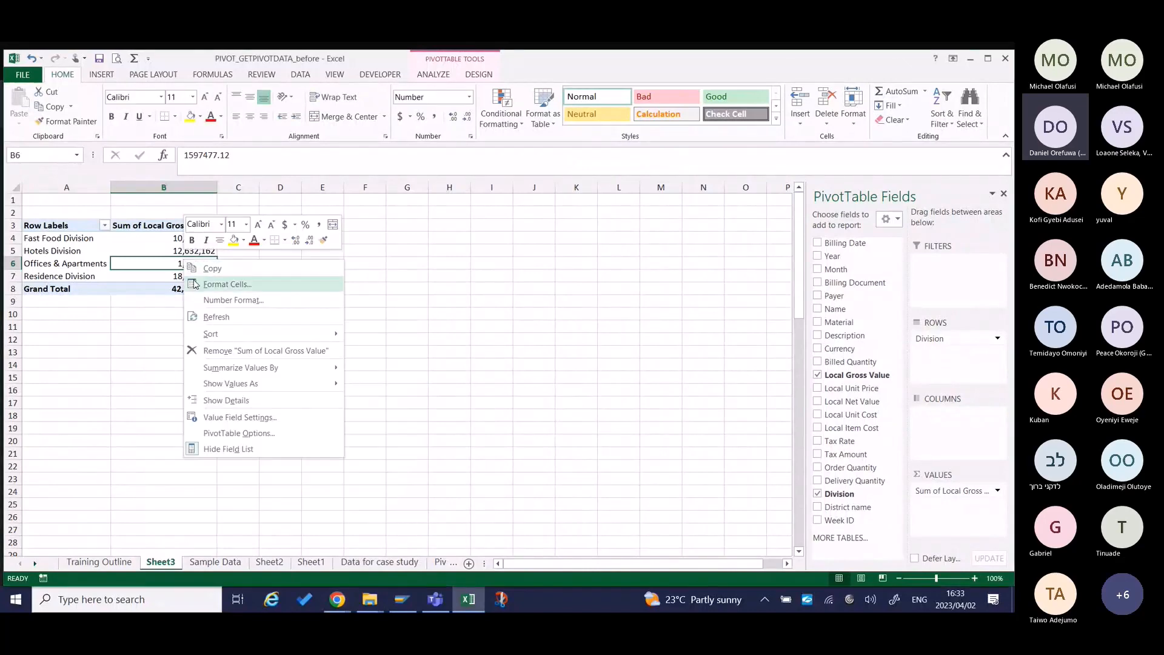
{"action": "left_click", "coordinate": [229, 418]}
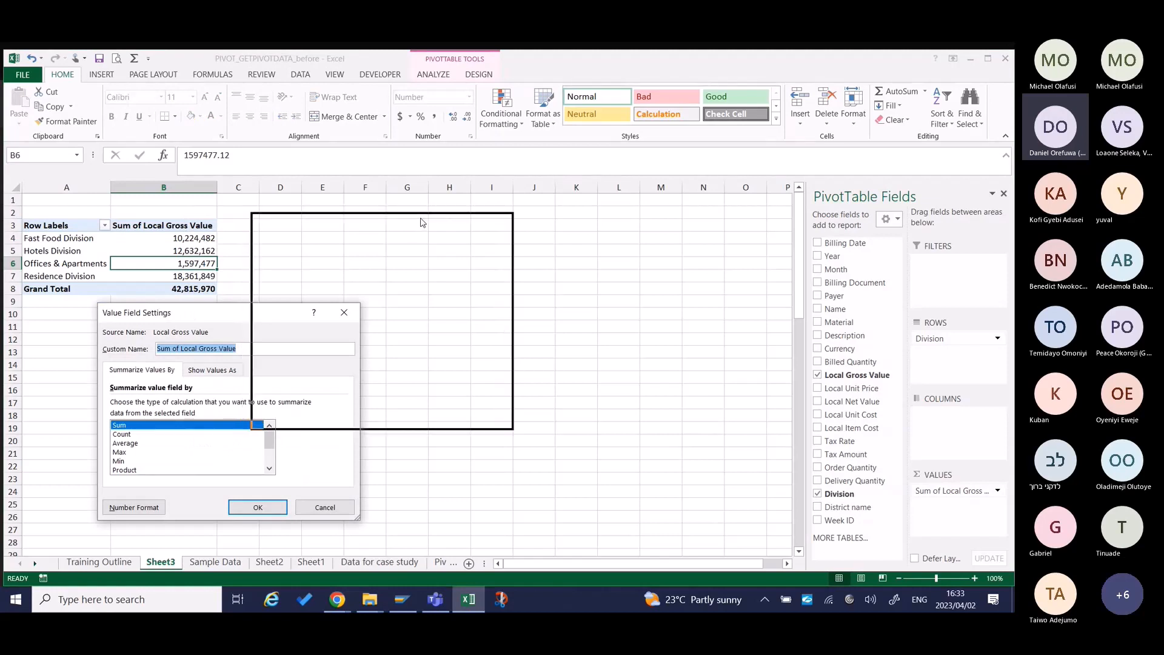
{"action": "left_click_drag", "start_coordinate": [423, 226], "coordinate": [421, 223]}
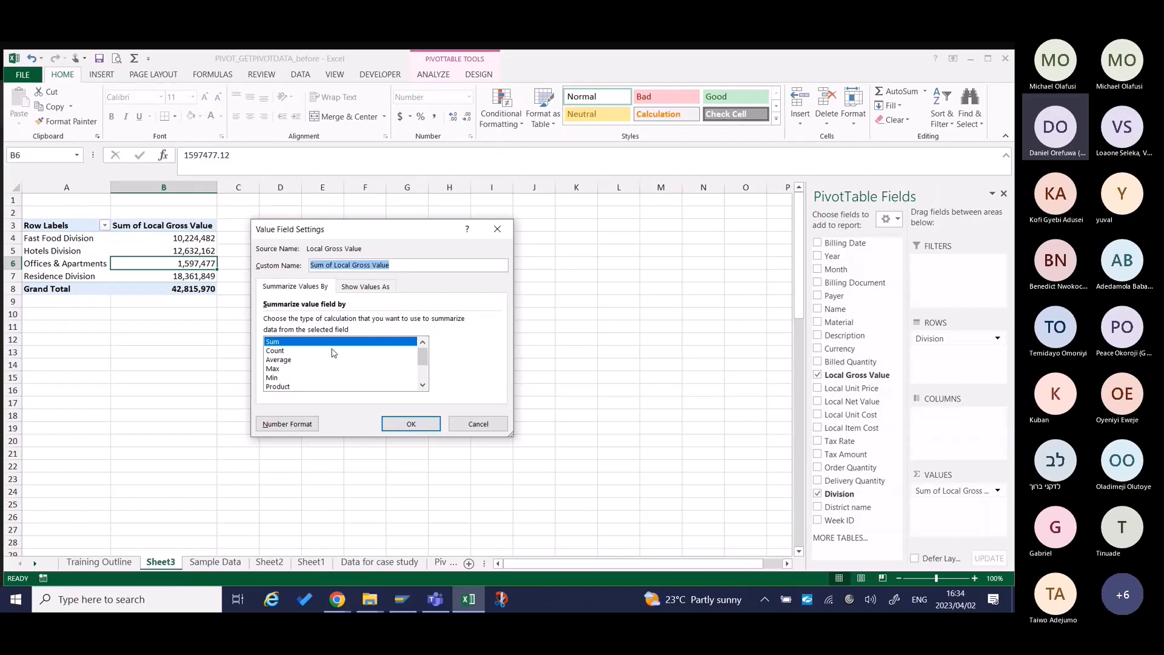
{"action": "mouse_move", "coordinate": [423, 358]}
{"action": "left_mouse_down"}
{"action": "mouse_move", "coordinate": [426, 385]}
{"action": "mouse_move", "coordinate": [424, 348]}
{"action": "left_mouse_up"}
{"action": "left_click", "coordinate": [354, 360]}
{"action": "left_click", "coordinate": [358, 368]}
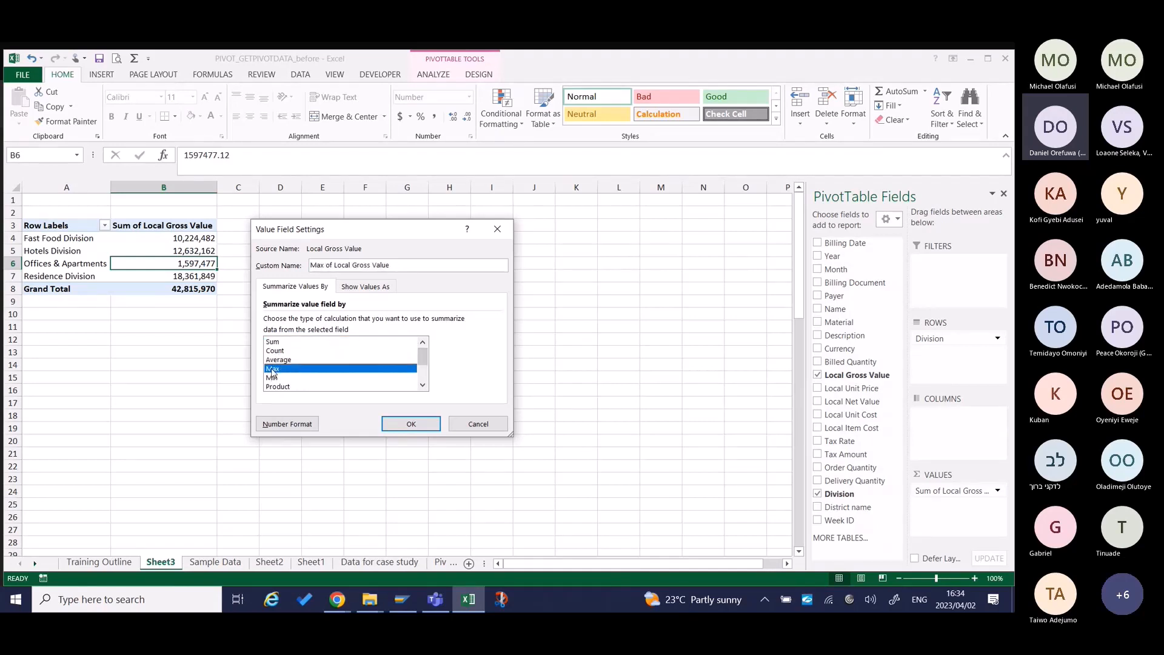
{"action": "left_click", "coordinate": [423, 385]}
{"action": "left_click", "coordinate": [423, 385]}
{"action": "left_click", "coordinate": [423, 385]}
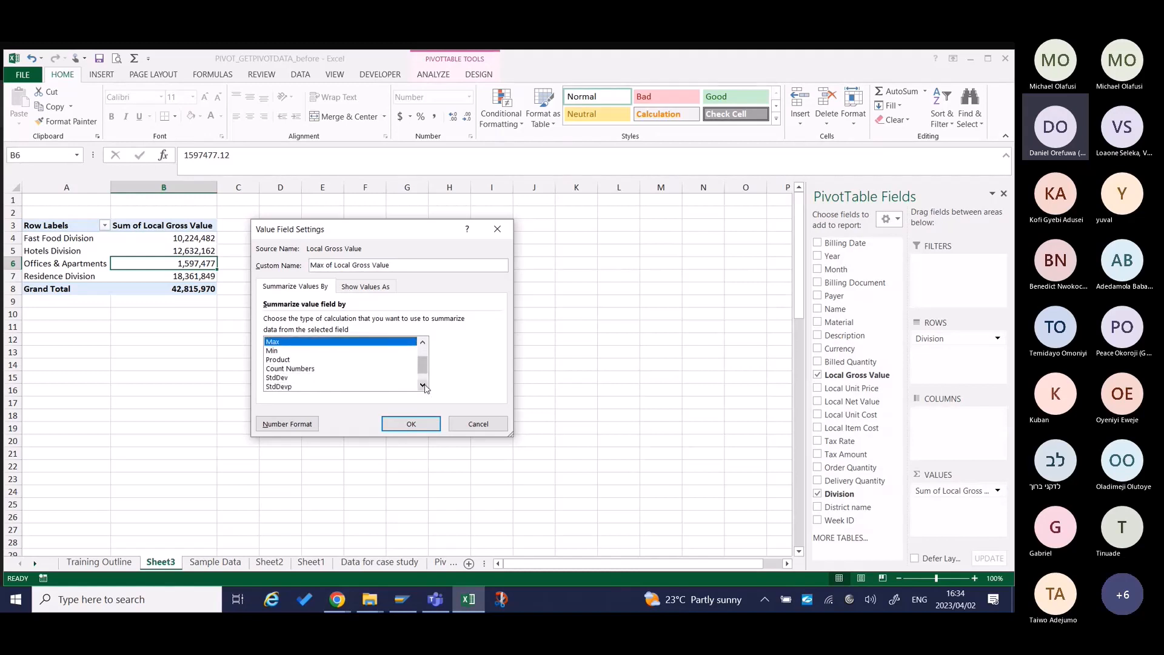
{"action": "left_click", "coordinate": [280, 351]}
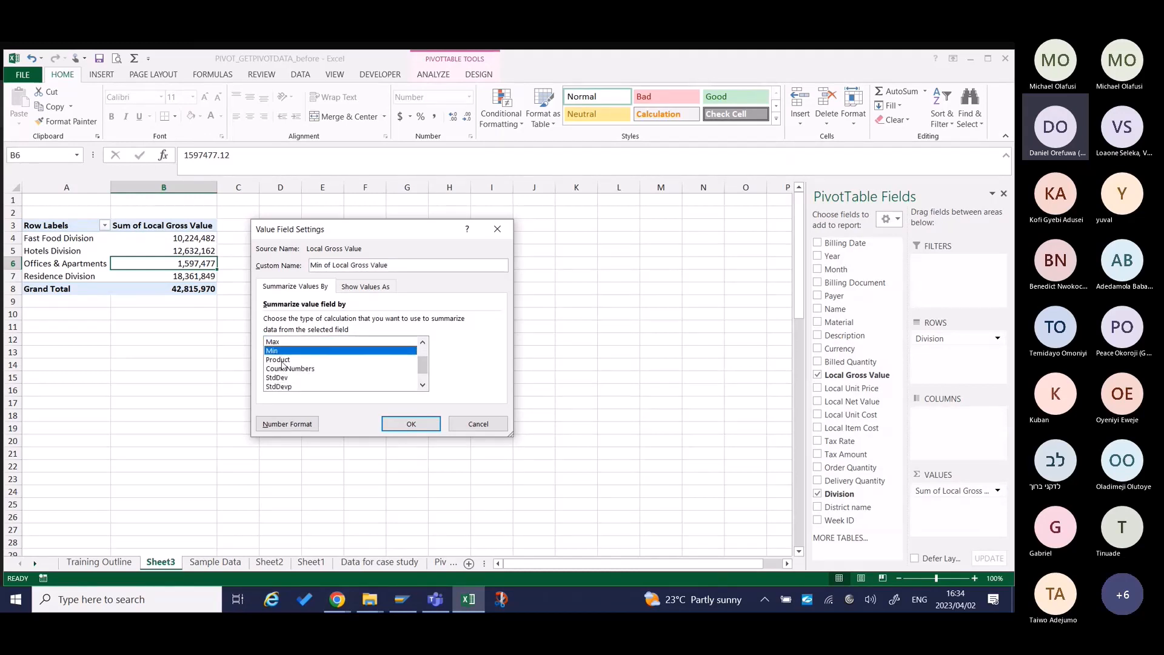
{"action": "left_click", "coordinate": [282, 361]}
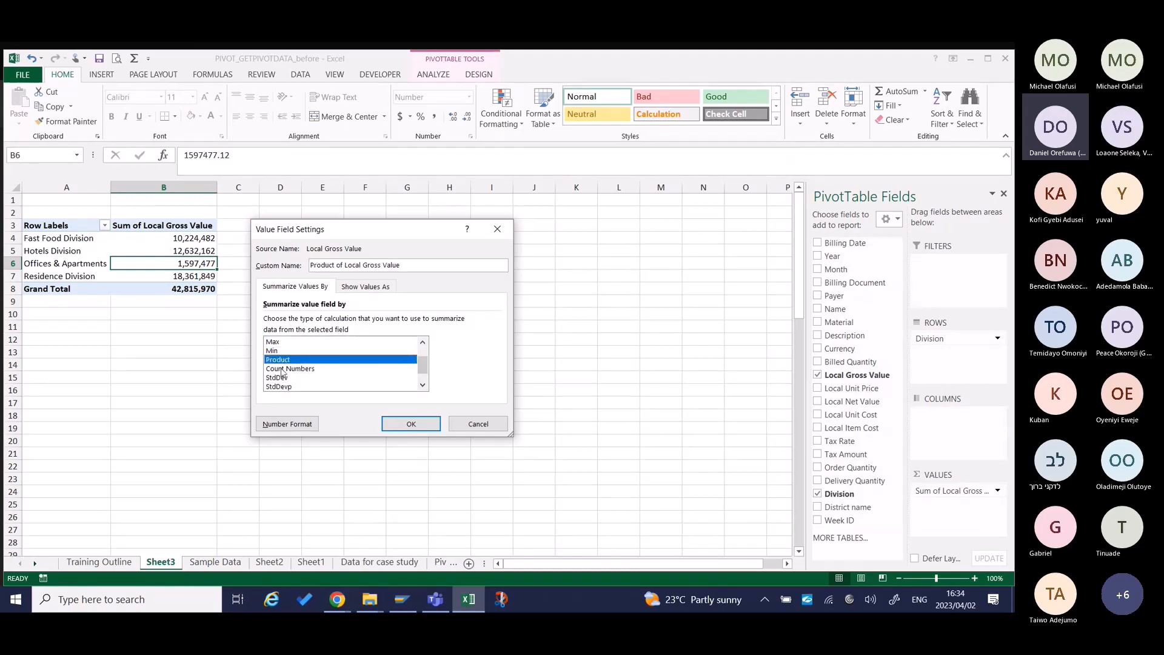
{"action": "left_click", "coordinate": [282, 369]}
{"action": "left_click", "coordinate": [279, 378]}
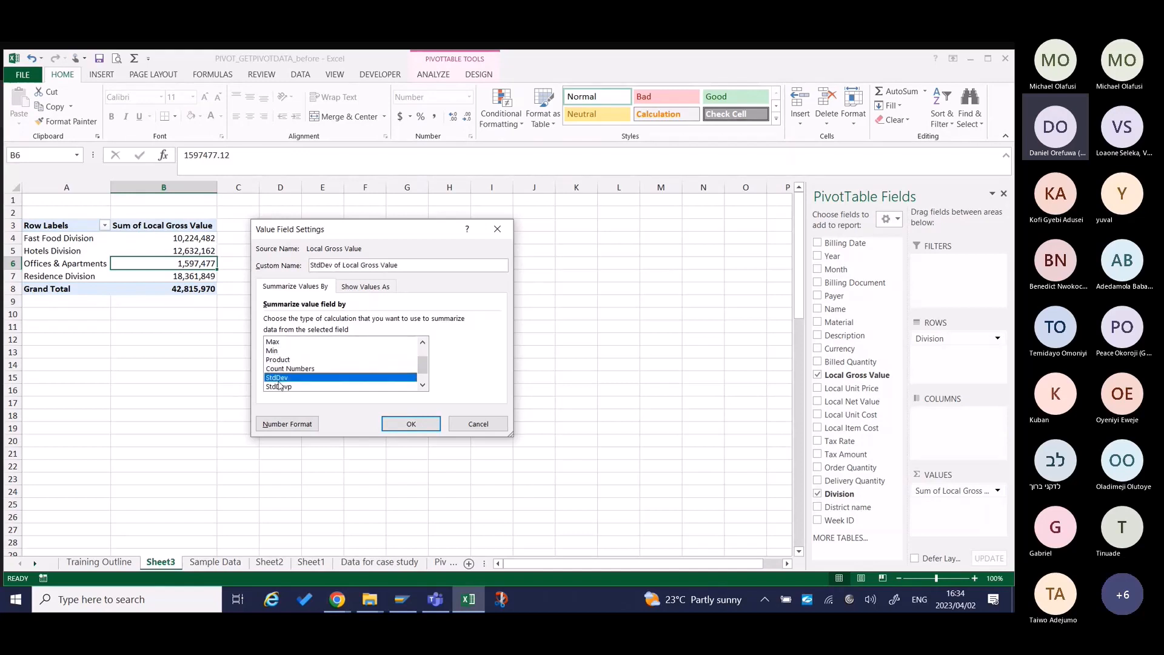
{"action": "left_click", "coordinate": [307, 387]}
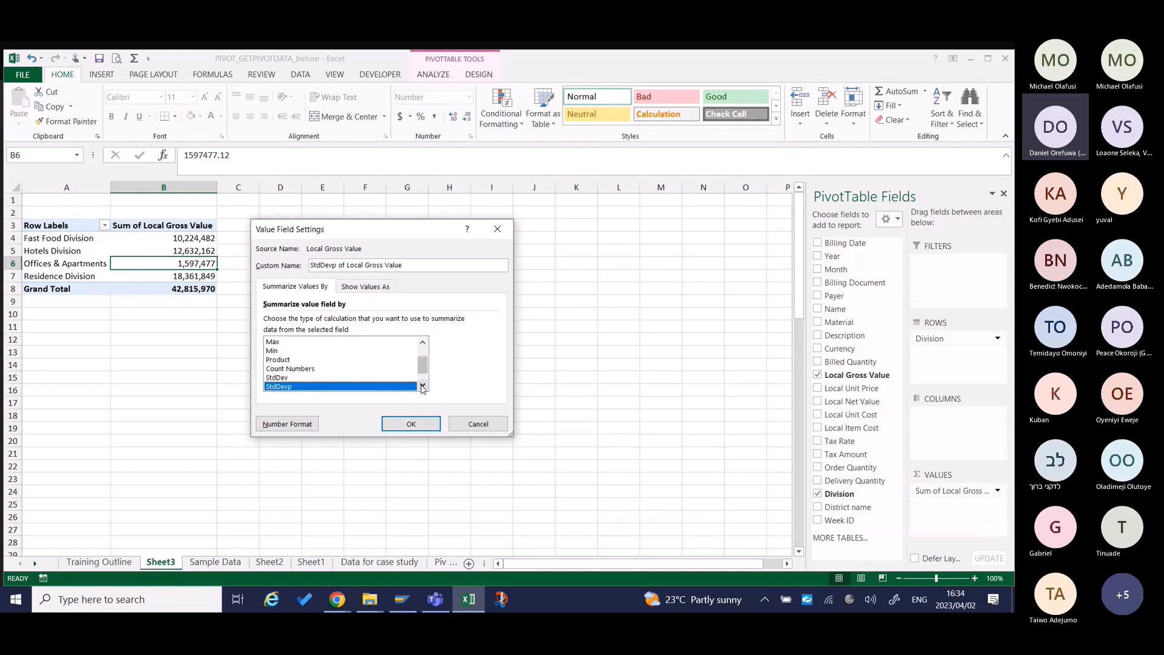
{"action": "scroll", "coordinate": [422, 388], "scroll_direction": "down", "scroll_amount": 1}
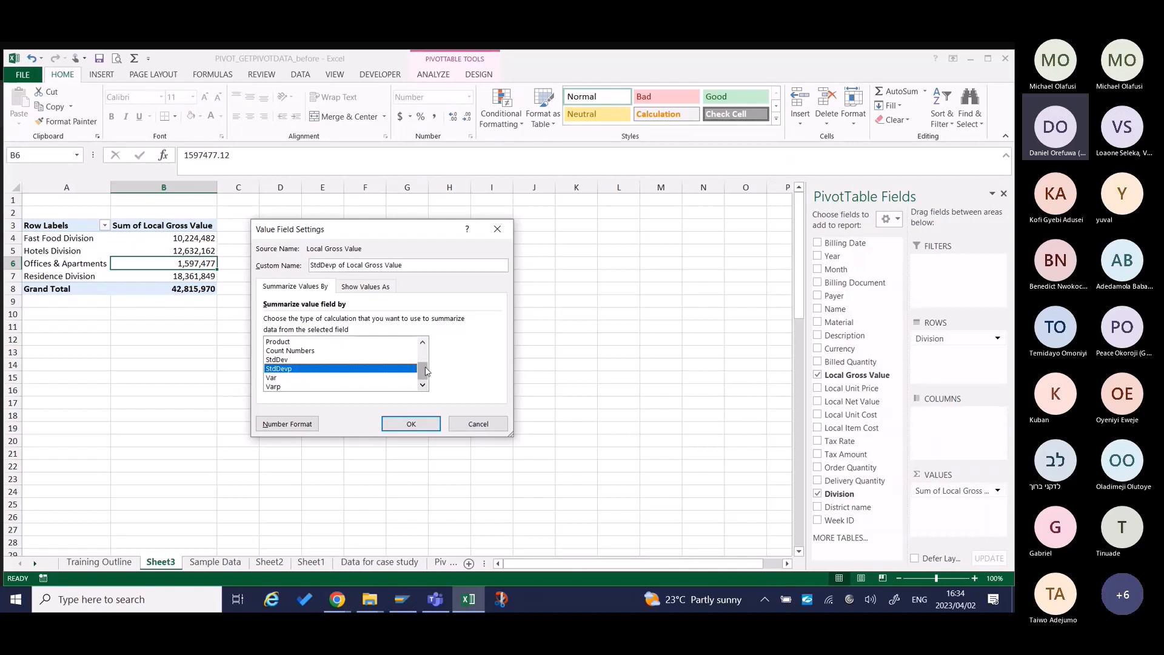
{"action": "left_click_drag", "start_coordinate": [426, 371], "coordinate": [423, 354]}
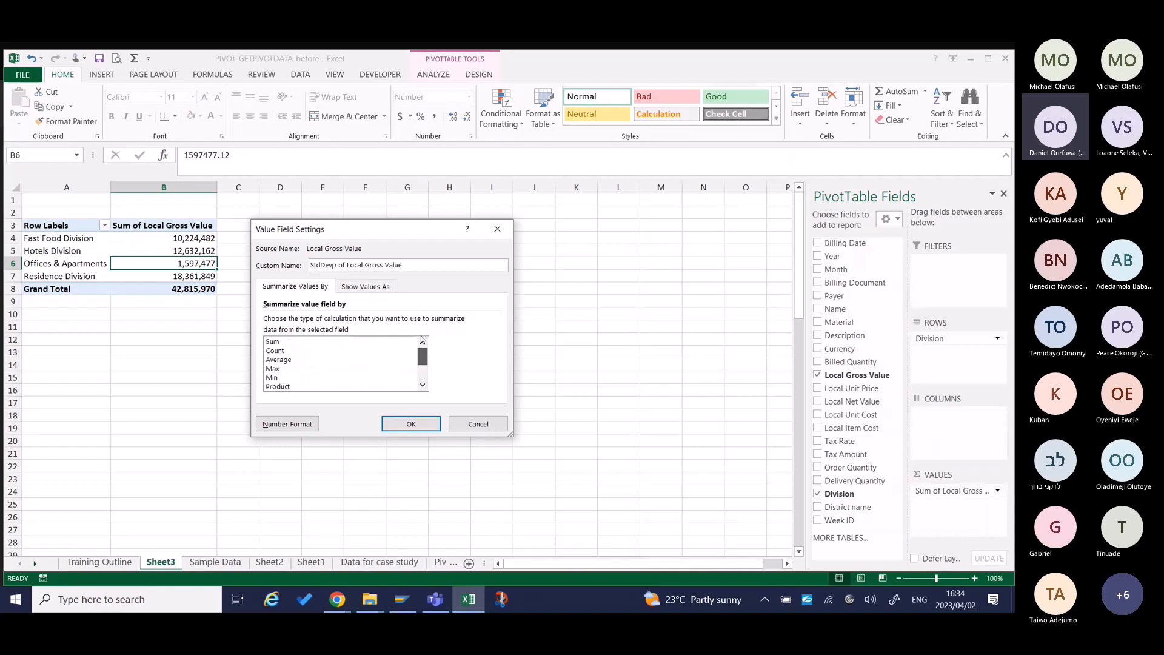
Summarize the Local Gross Value field by Average and inspect the Fast Food Division and Hotels Division values.
{"action": "left_click", "coordinate": [281, 360]}
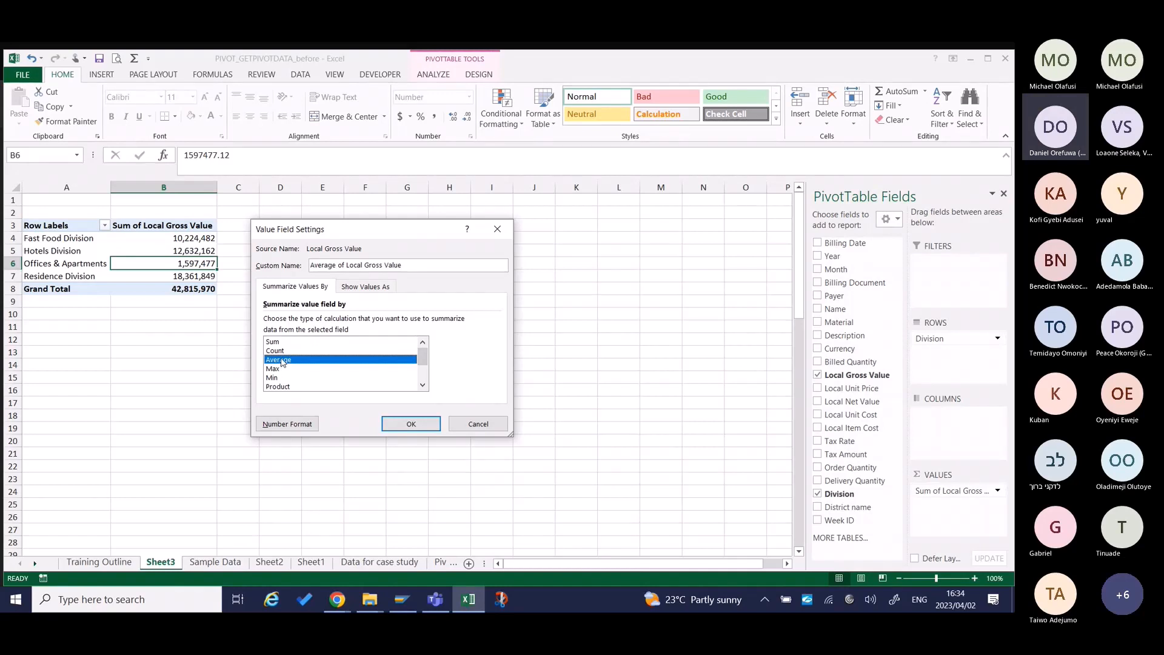
{"action": "left_click", "coordinate": [413, 426]}
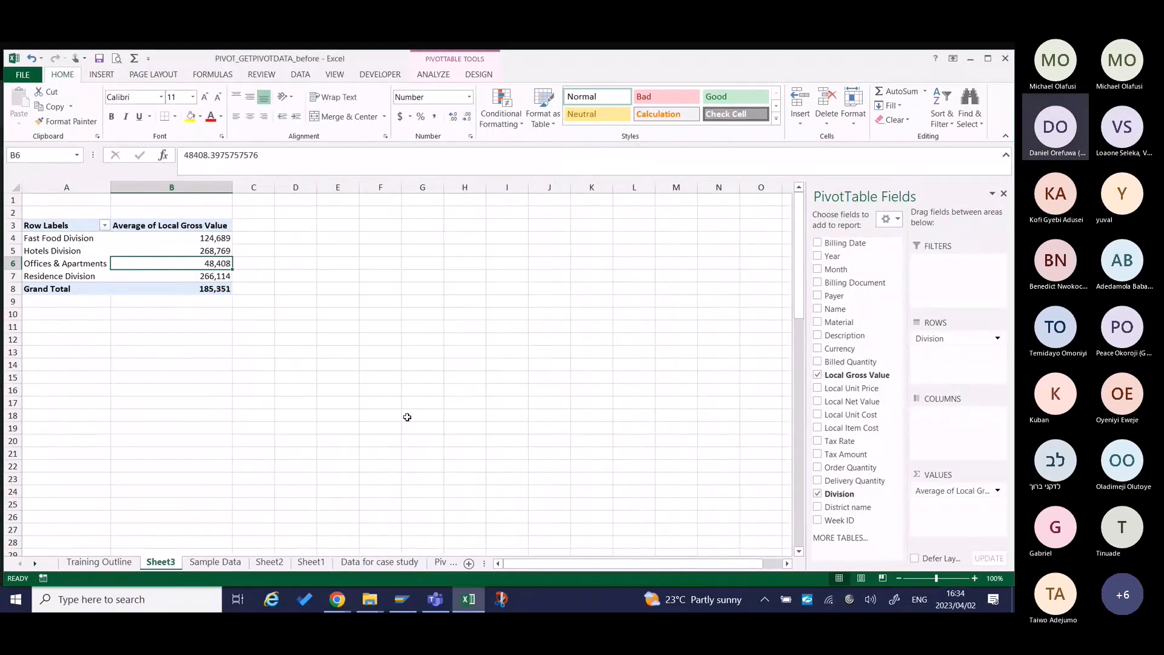
{"action": "left_click", "coordinate": [217, 240]}
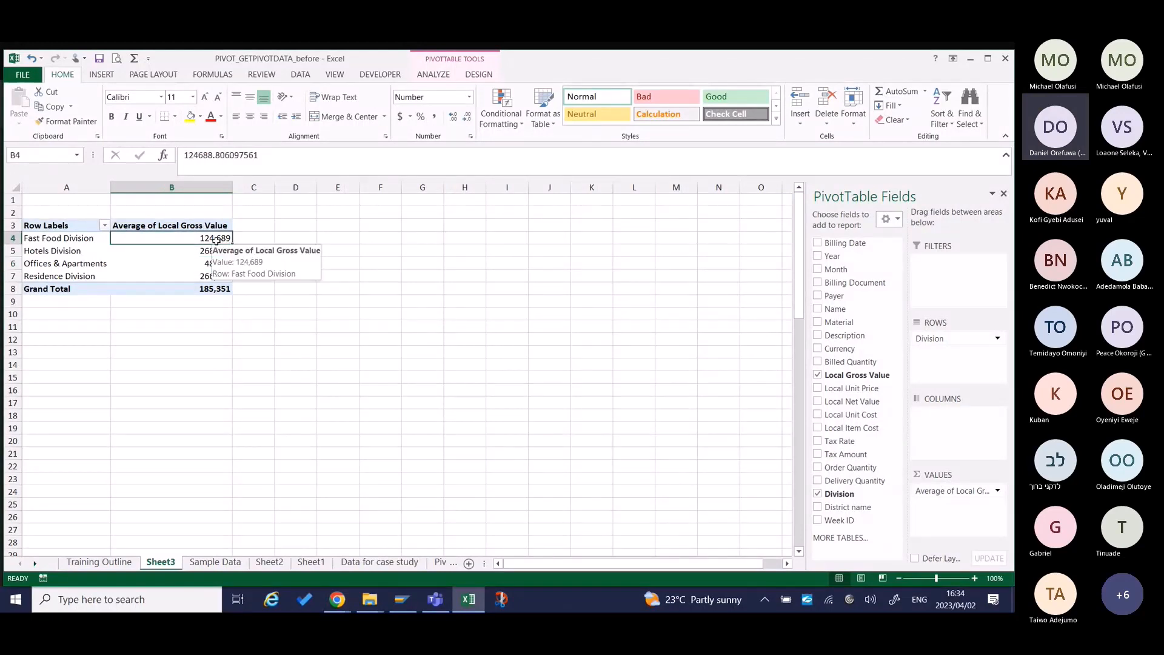
{"action": "key", "text": "Down"}
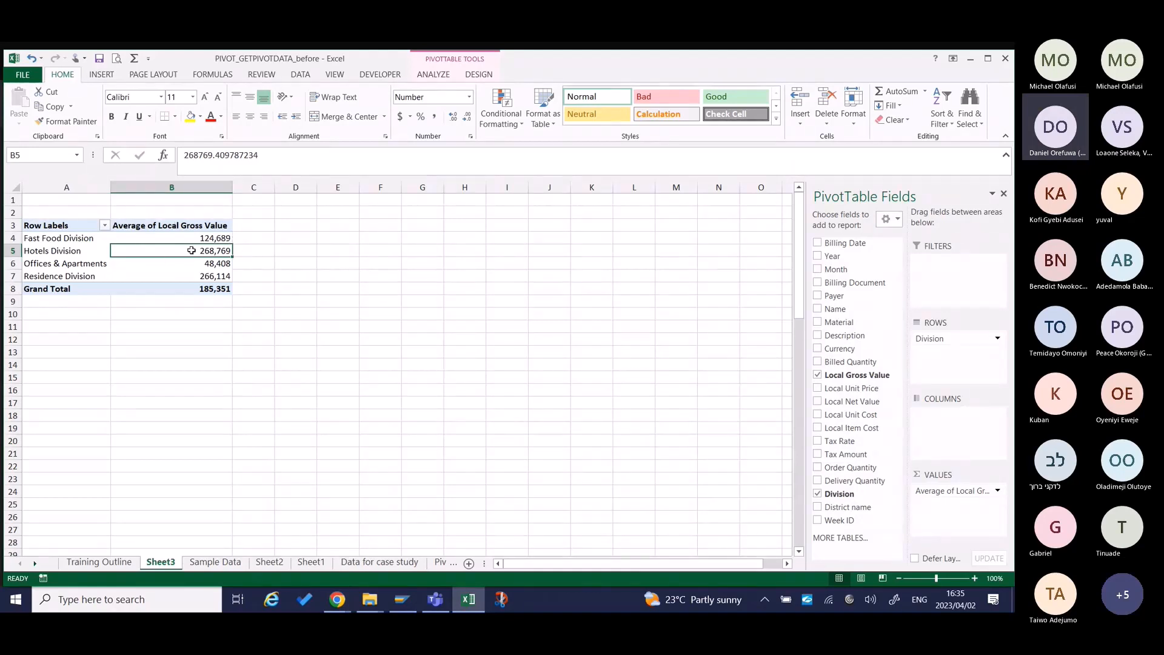
Summarize the Local Gross Value field by Count and inspect the Fast Food Division and Hotels Division values.
{"action": "mouse_move", "coordinate": [192, 250]}
{"action": "right_click", "coordinate": [216, 252]}
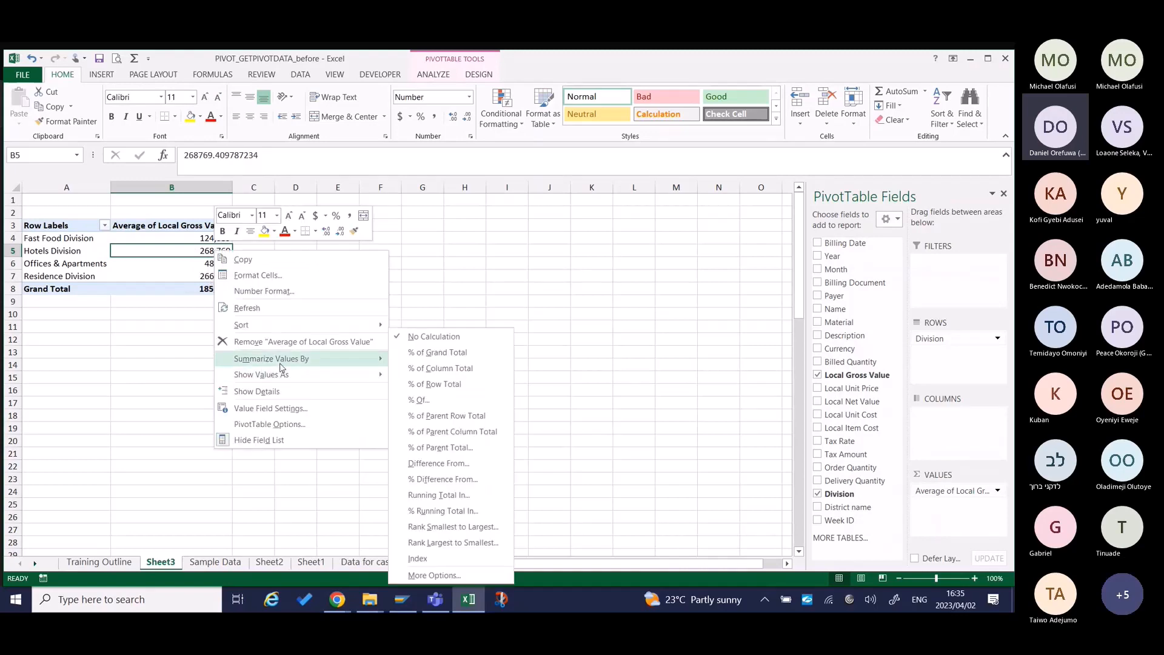
{"action": "left_click", "coordinate": [283, 413]}
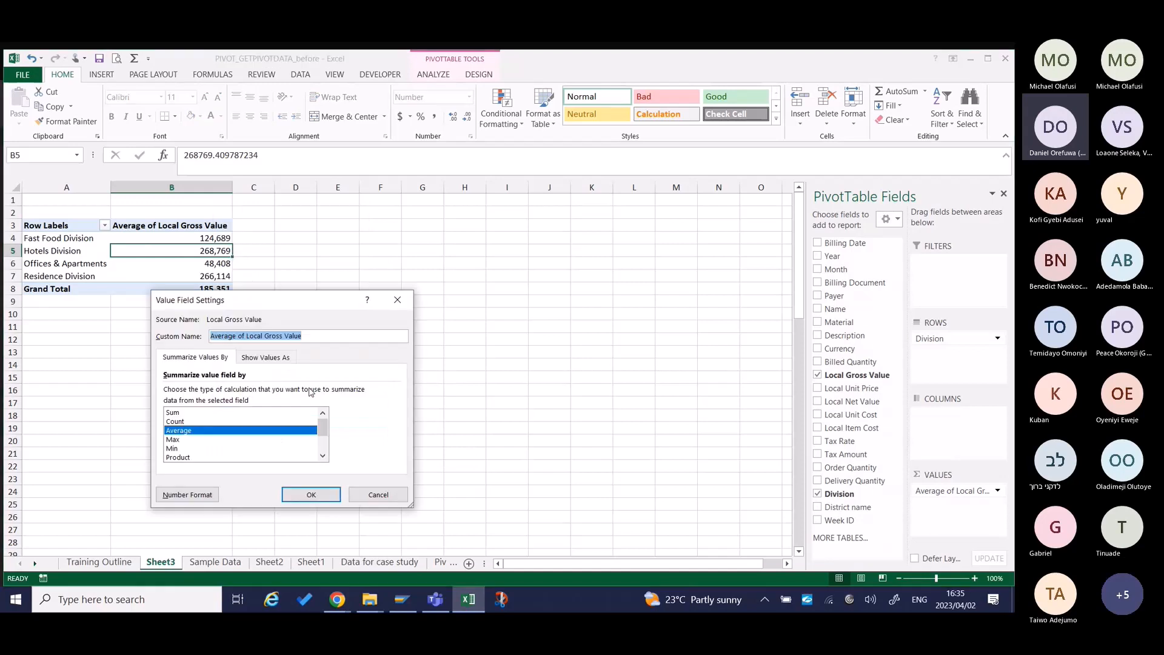
{"action": "left_click", "coordinate": [210, 421]}
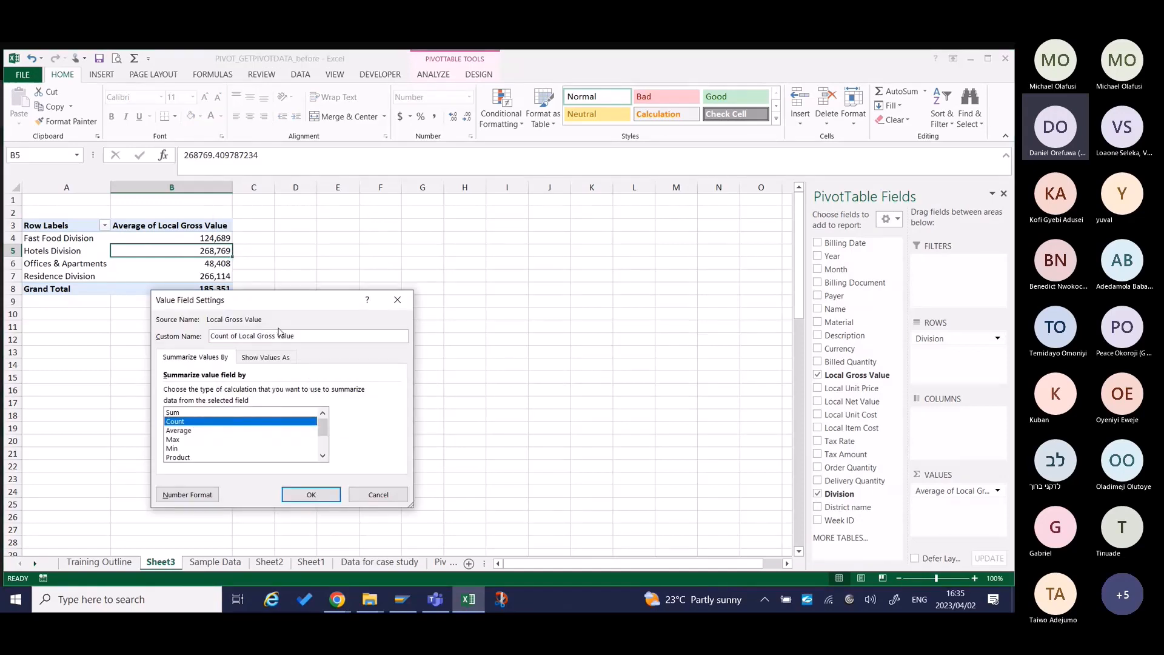
{"action": "left_click", "coordinate": [311, 493]}
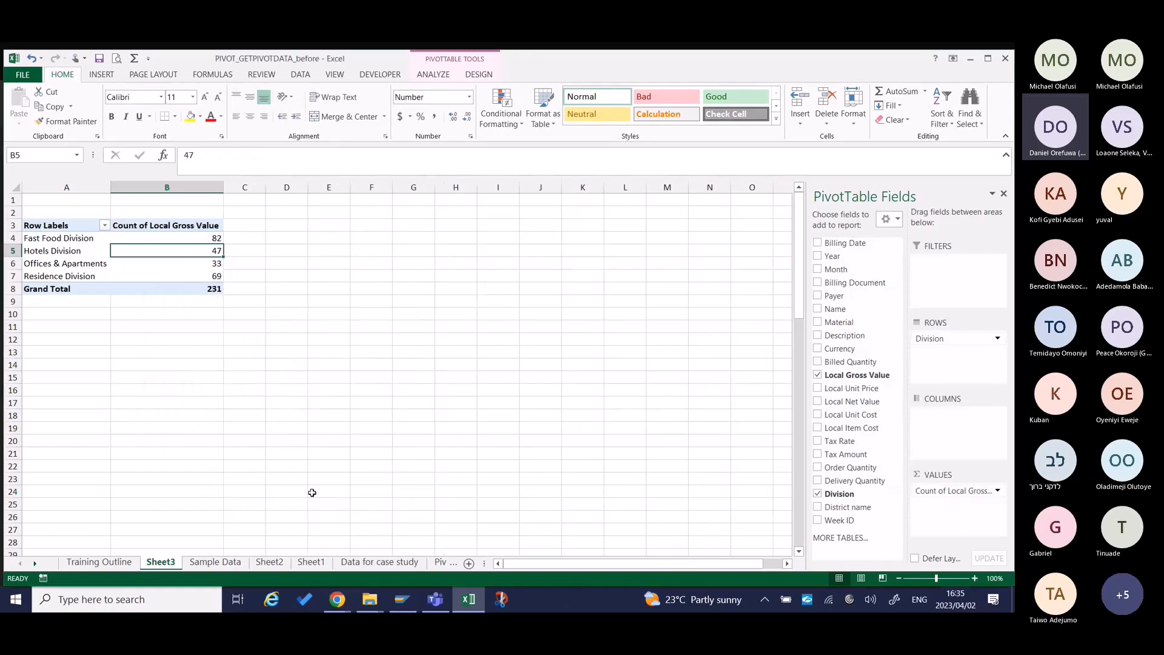
{"action": "left_click", "coordinate": [217, 238]}
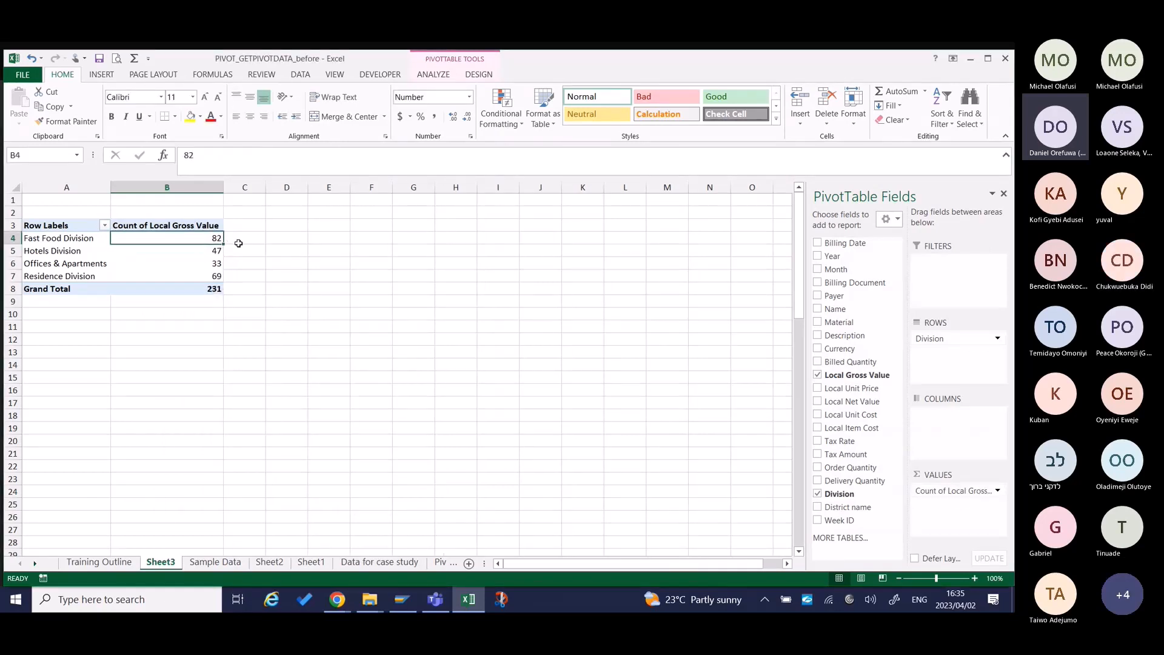
{"action": "left_click", "coordinate": [215, 251]}
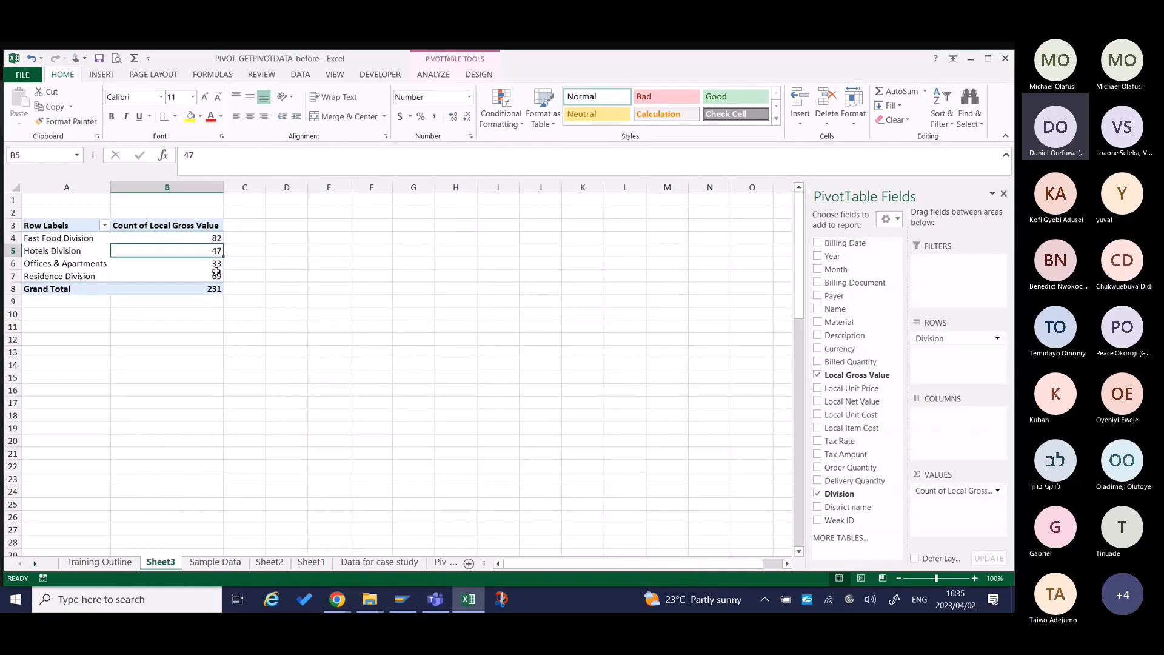
Inspect the Residence Division and Offices & Apartments values in the Count of Local Gross Value column.
{"action": "left_click", "coordinate": [216, 276]}
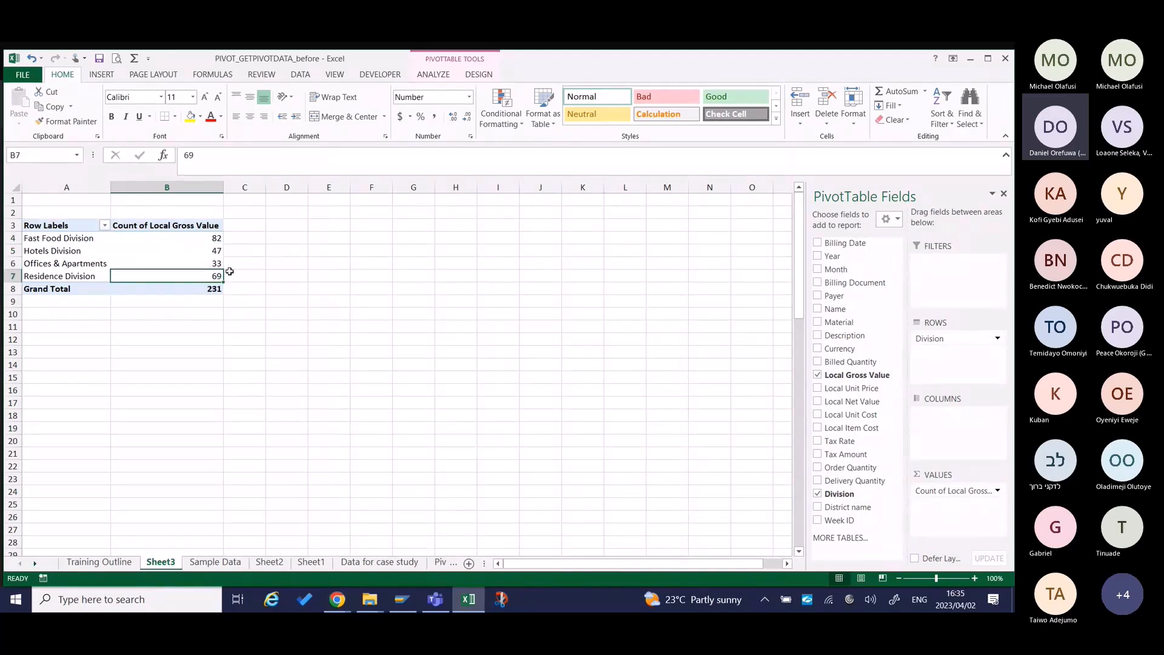
{"action": "left_click", "coordinate": [213, 262]}
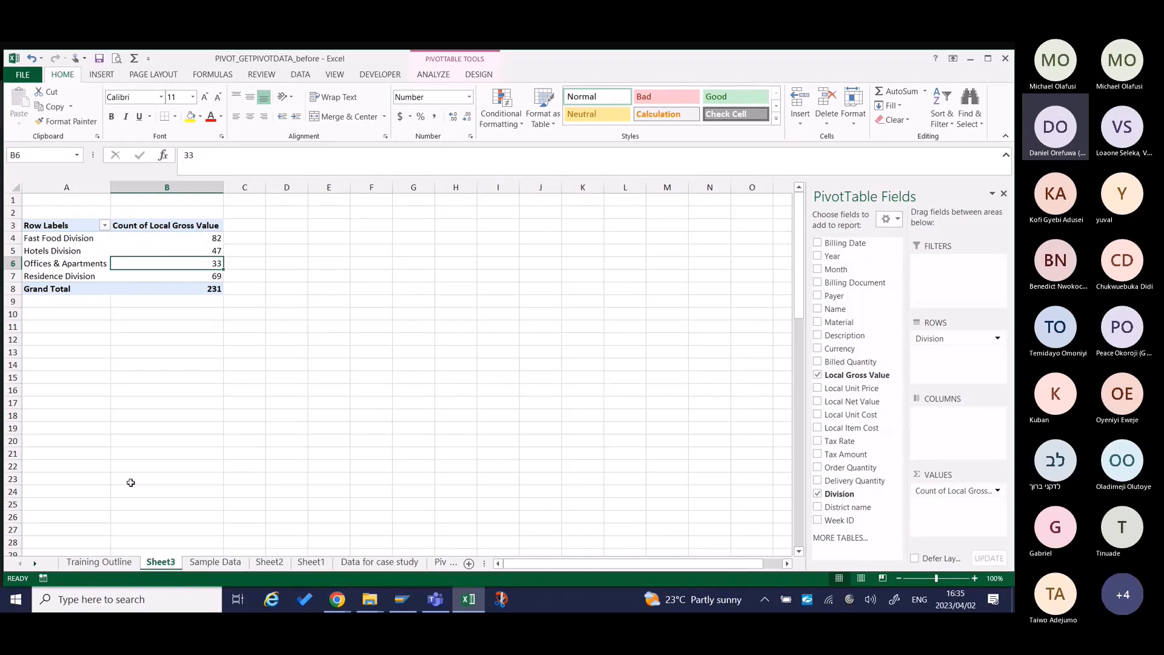
Open the Training Outline sheet and review the Part 3 topic on grouping, data arrangement, drill down and sub reports.
{"action": "left_click", "coordinate": [116, 564]}
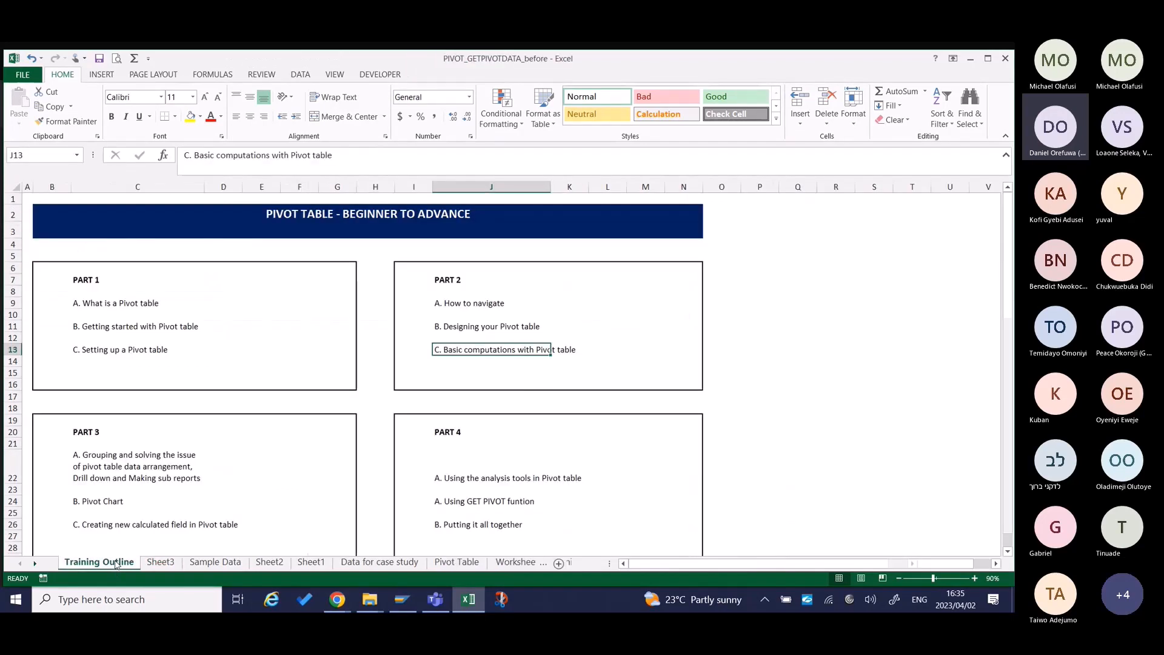
{"action": "scroll", "coordinate": [145, 483], "scroll_direction": "down", "scroll_amount": 2}
{"action": "scroll", "coordinate": [208, 437], "scroll_direction": "up", "scroll_amount": 2}
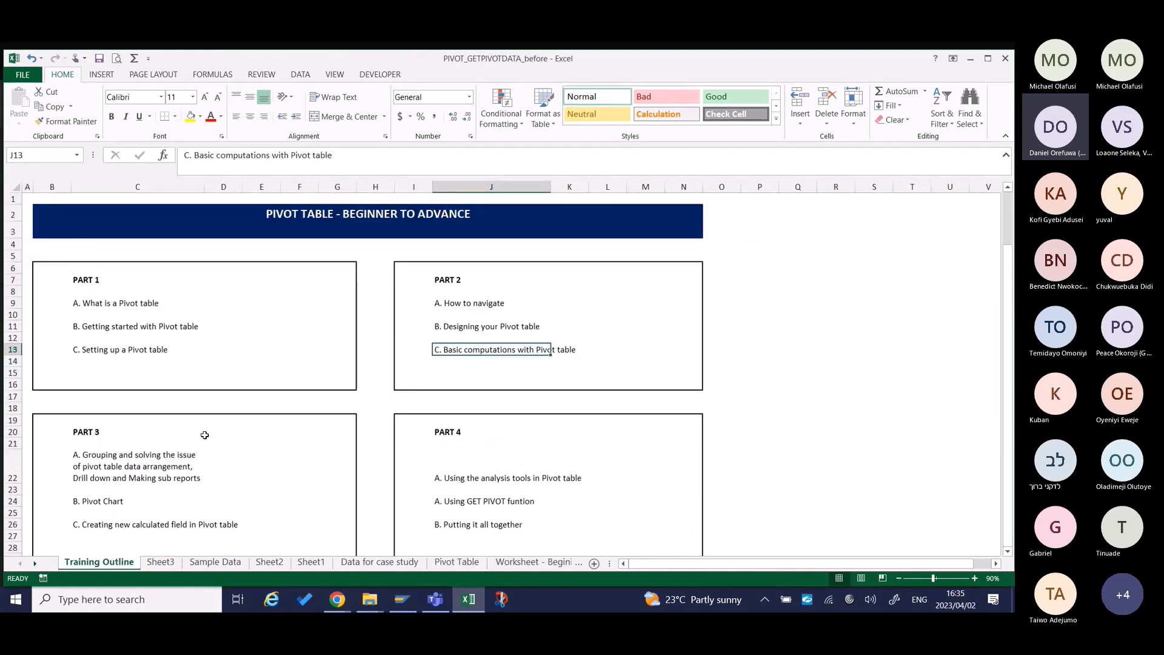
{"action": "left_click", "coordinate": [176, 471]}
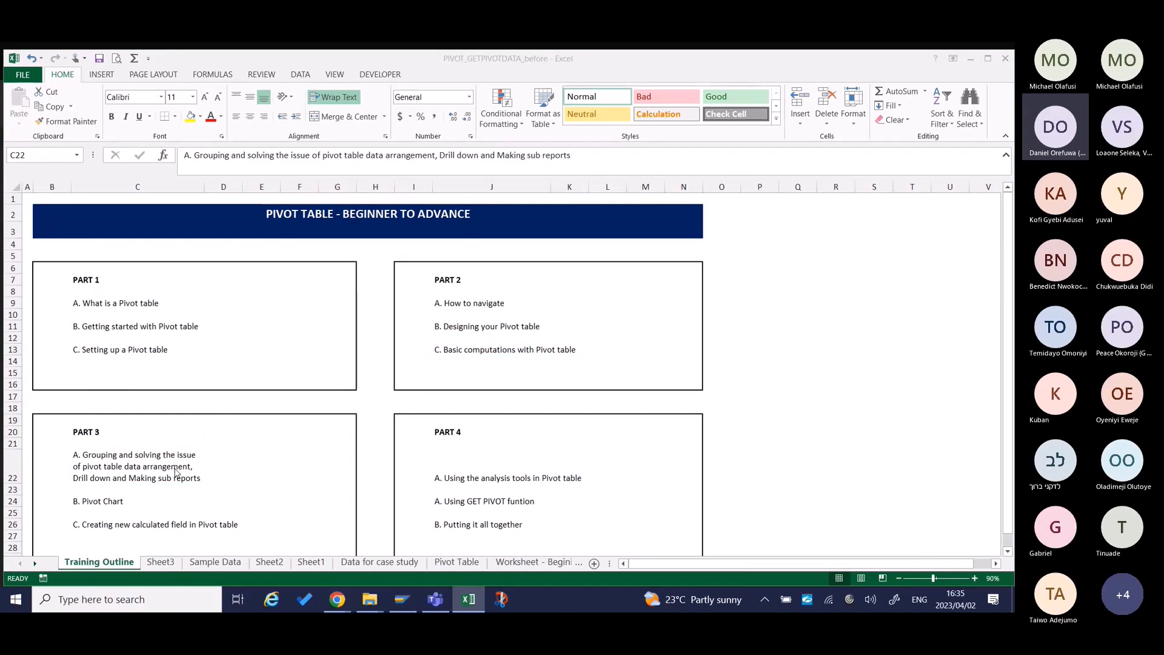
Switch to the Teams meeting, read the latest chat messages about the sound, and return to the Excel workbook.
{"action": "key", "text": "alt+Tab"}
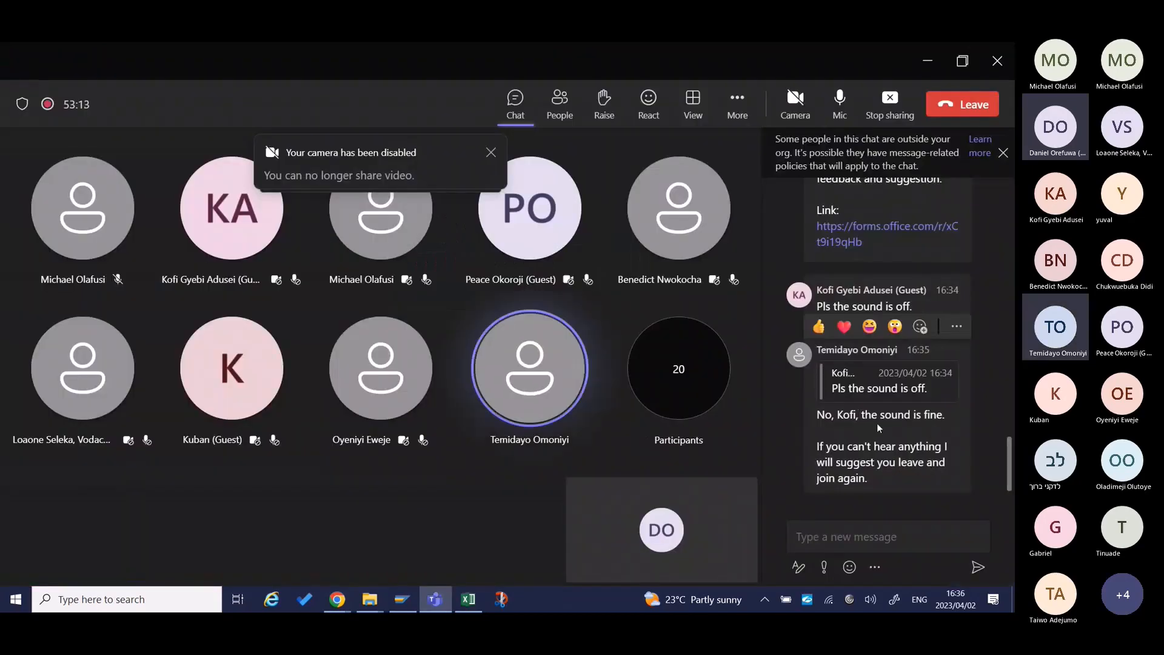
{"action": "mouse_move", "coordinate": [822, 411]}
{"action": "scroll", "coordinate": [925, 365], "scroll_direction": "up", "scroll_amount": 3}
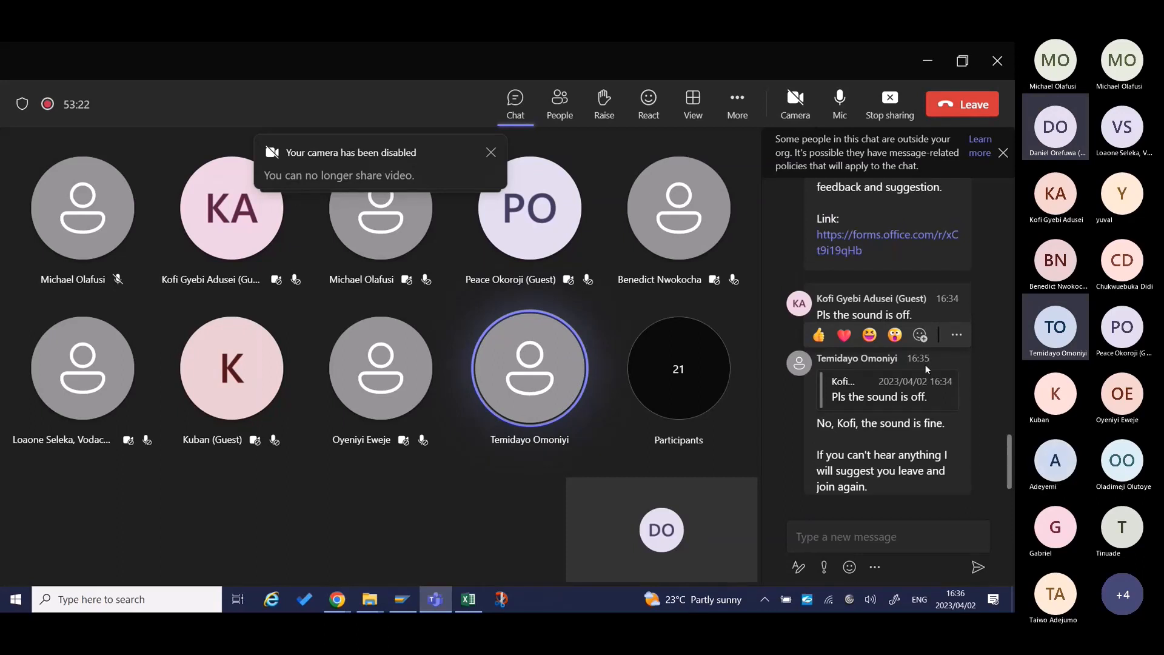
{"action": "scroll", "coordinate": [925, 365], "scroll_direction": "down", "scroll_amount": 3}
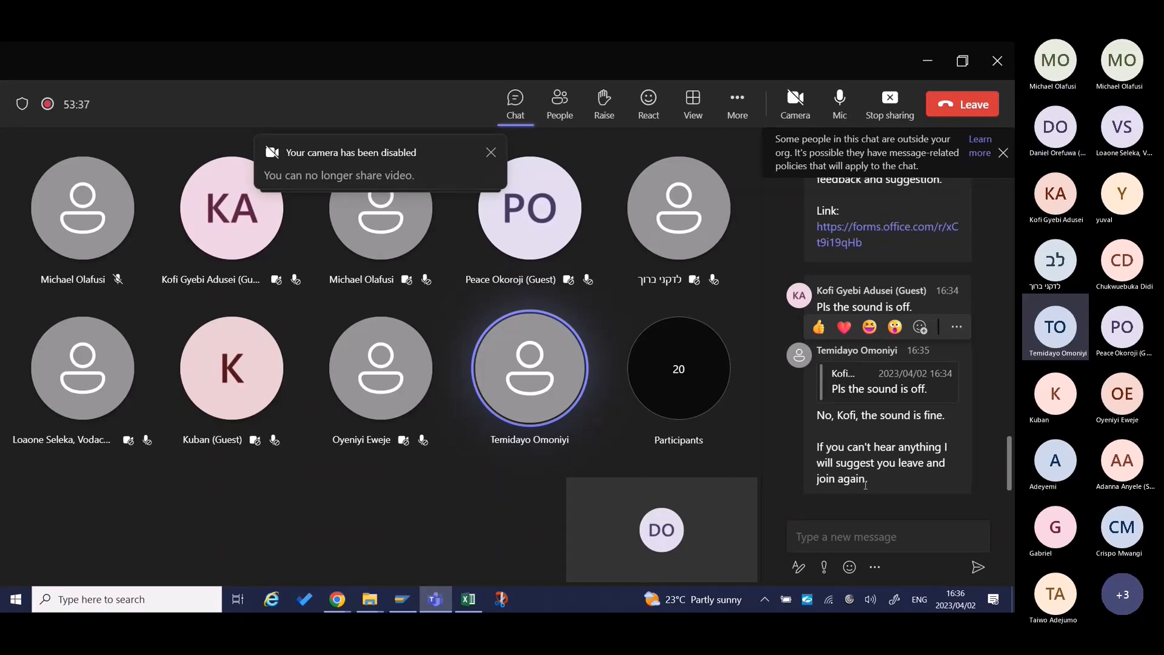
{"action": "key", "text": "alt+Tab"}
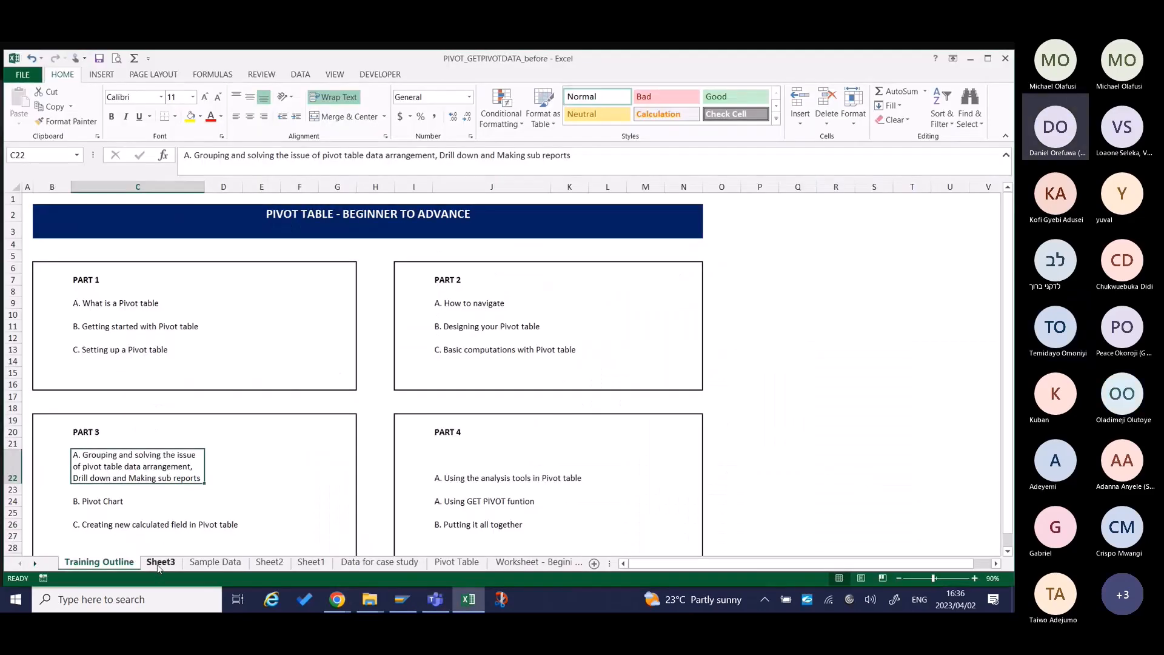
Look at Sheet3, then open the Sample Data sheet and examine the first record's Tax Rate.
{"action": "left_click", "coordinate": [159, 563]}
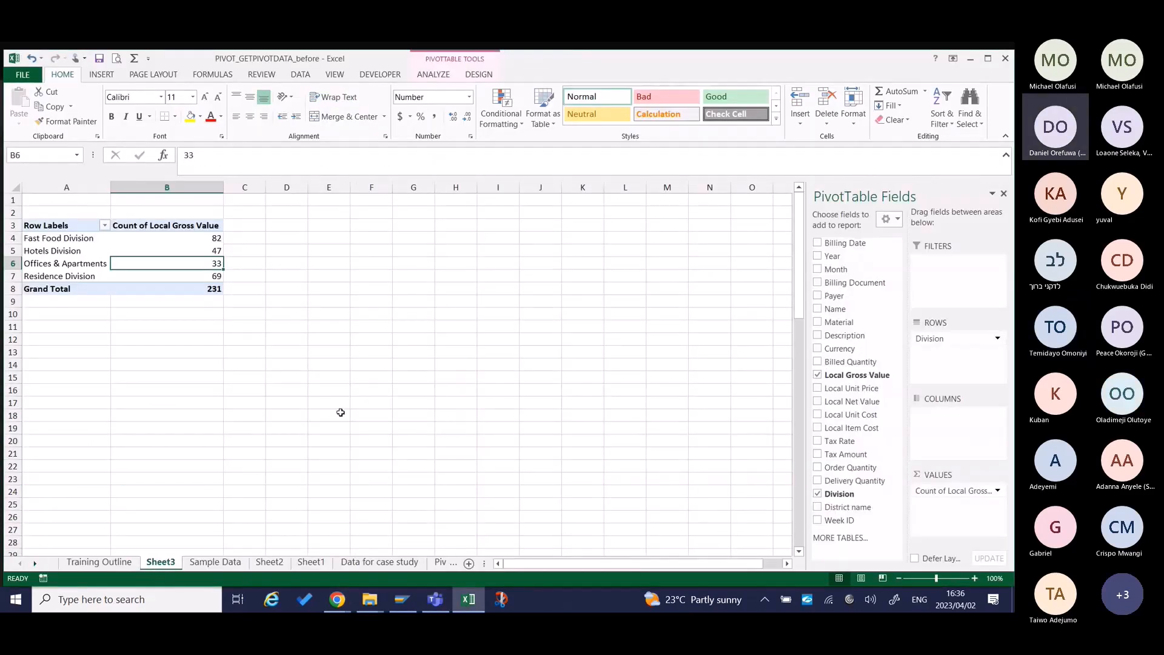
{"action": "left_click", "coordinate": [214, 563]}
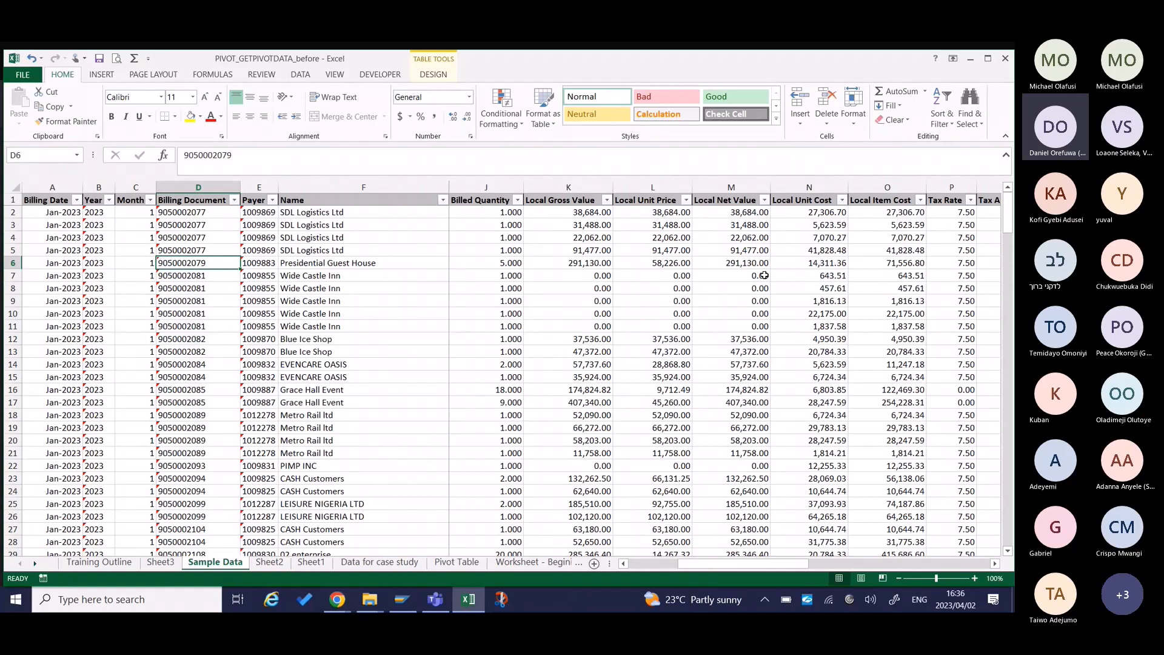
{"action": "scroll", "coordinate": [916, 209], "scroll_direction": "right", "scroll_amount": 2}
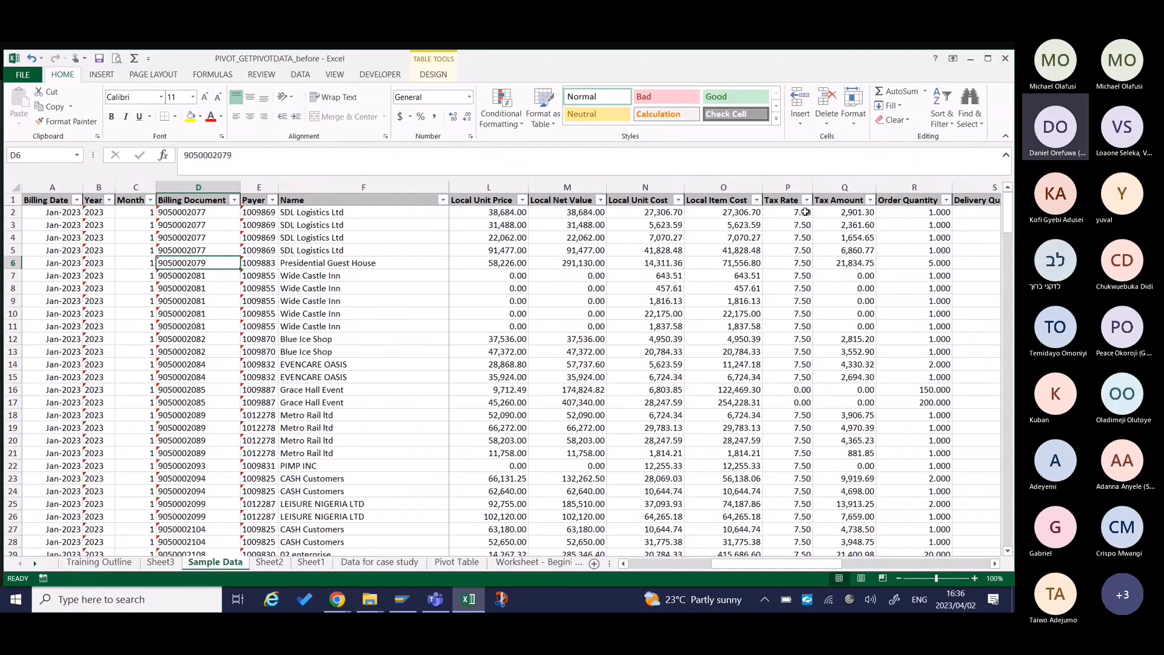
{"action": "left_click", "coordinate": [804, 211]}
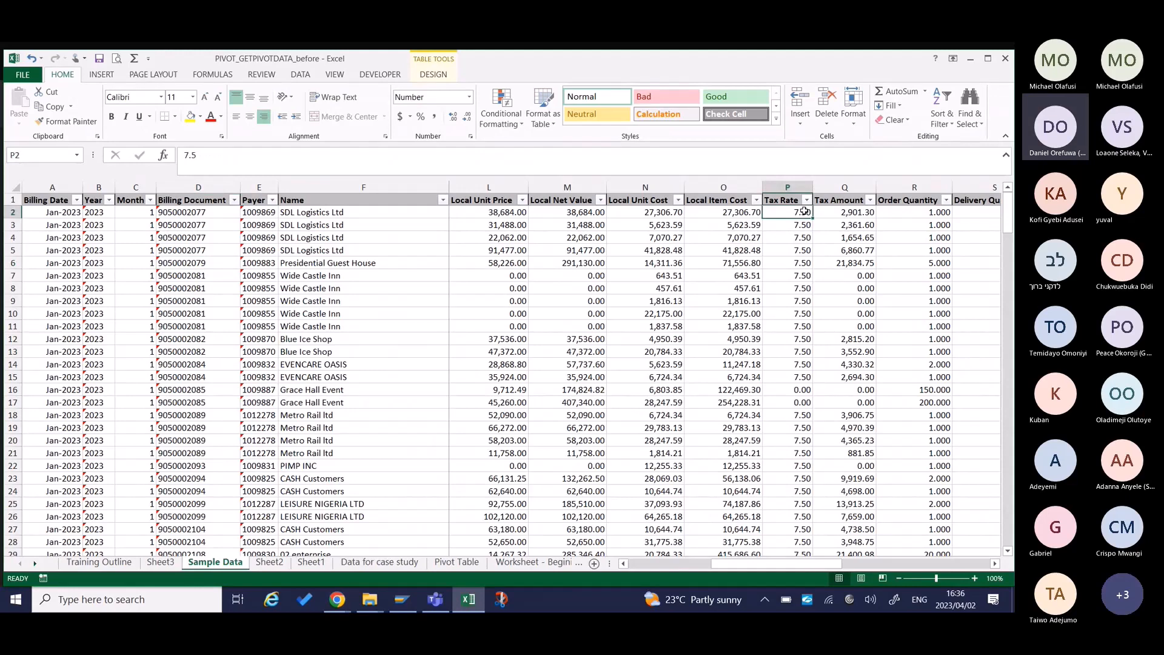
Enter the formula =[@[Tax Rate]]%*[@[Local Net Value]] in cell Q2 of the Tax Amount column.
{"action": "left_click", "coordinate": [841, 213]}
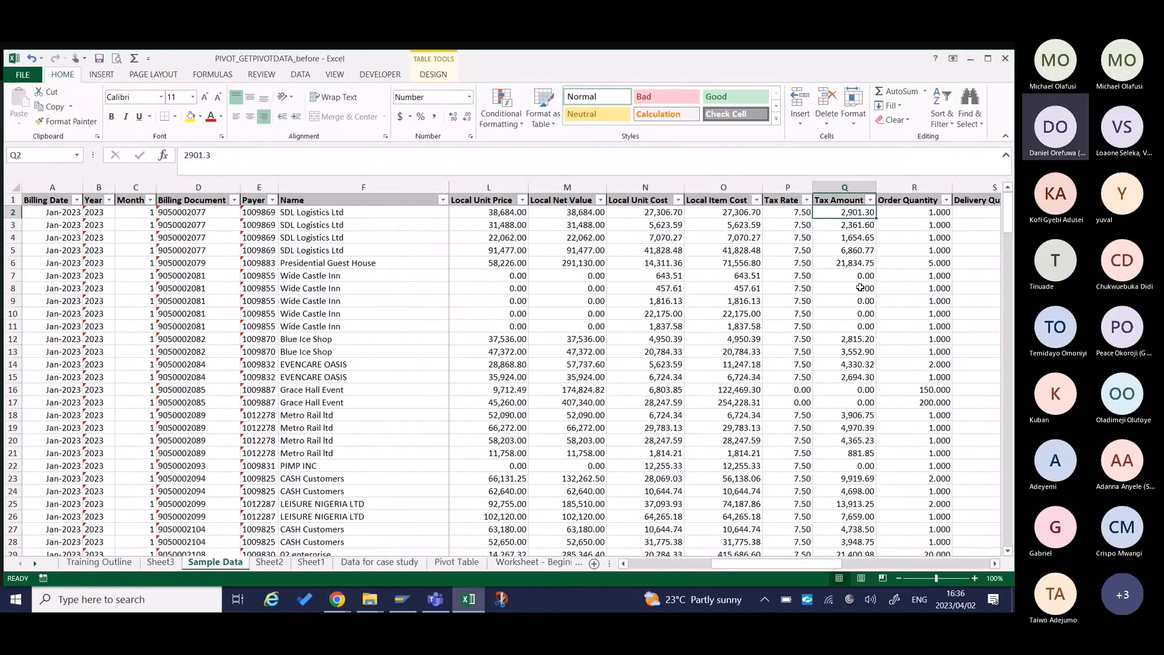
{"action": "type", "text": "="}
{"action": "key", "text": "Left"}
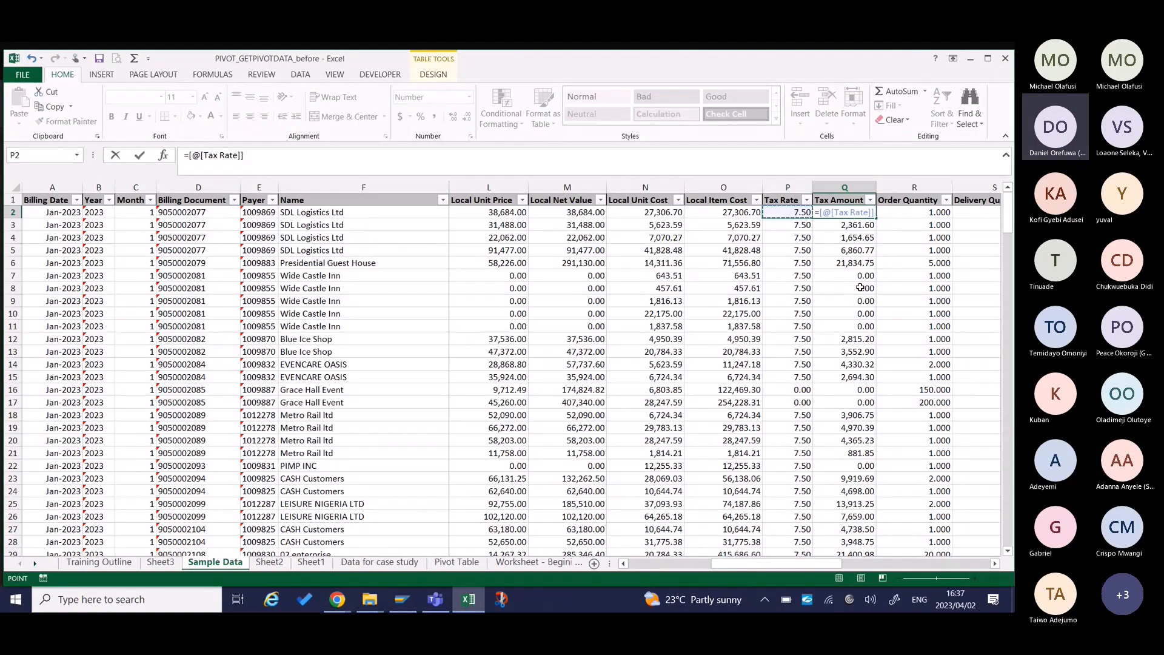
{"action": "type", "text": "%*"}
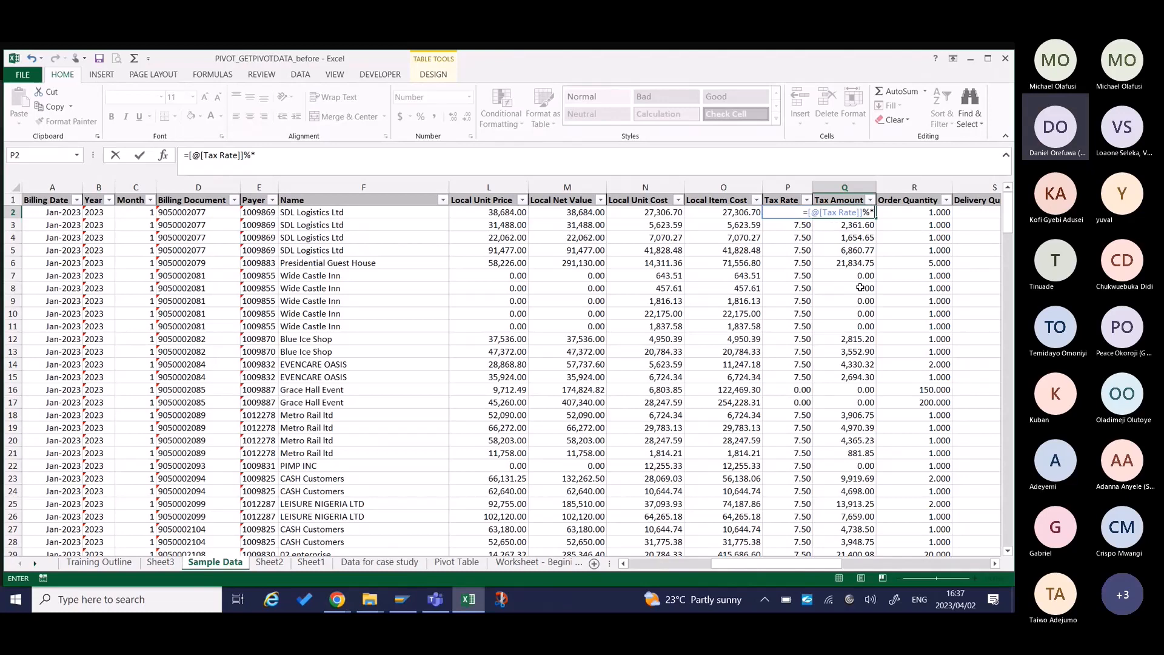
{"action": "left_click", "coordinate": [563, 212]}
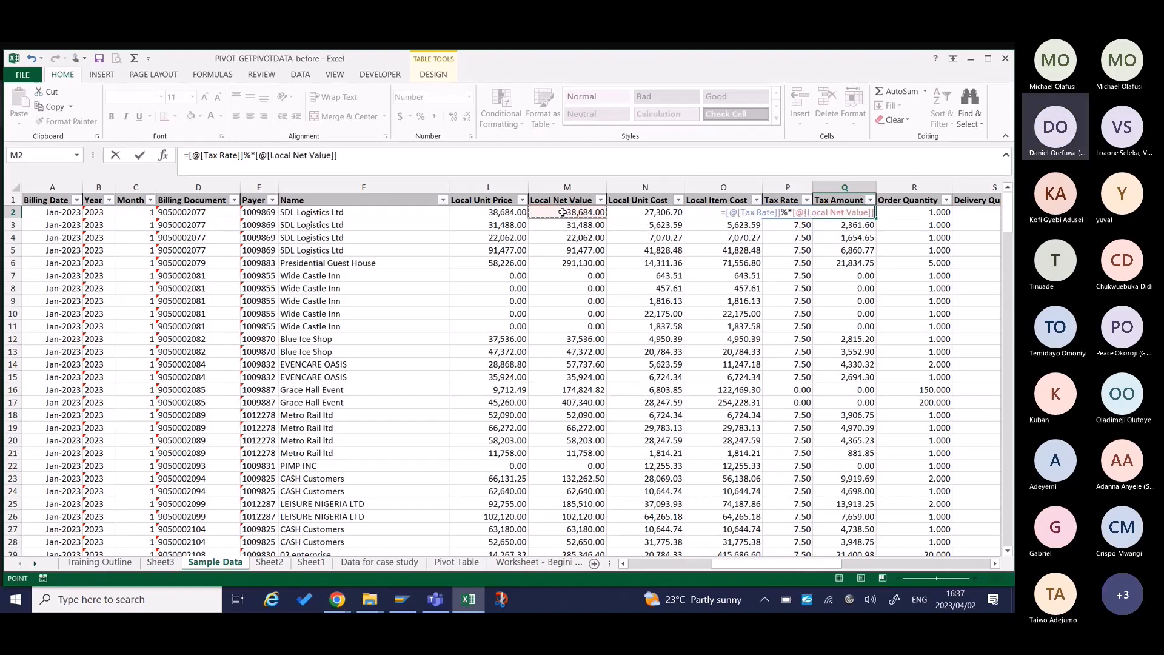
{"action": "key", "text": "Return"}
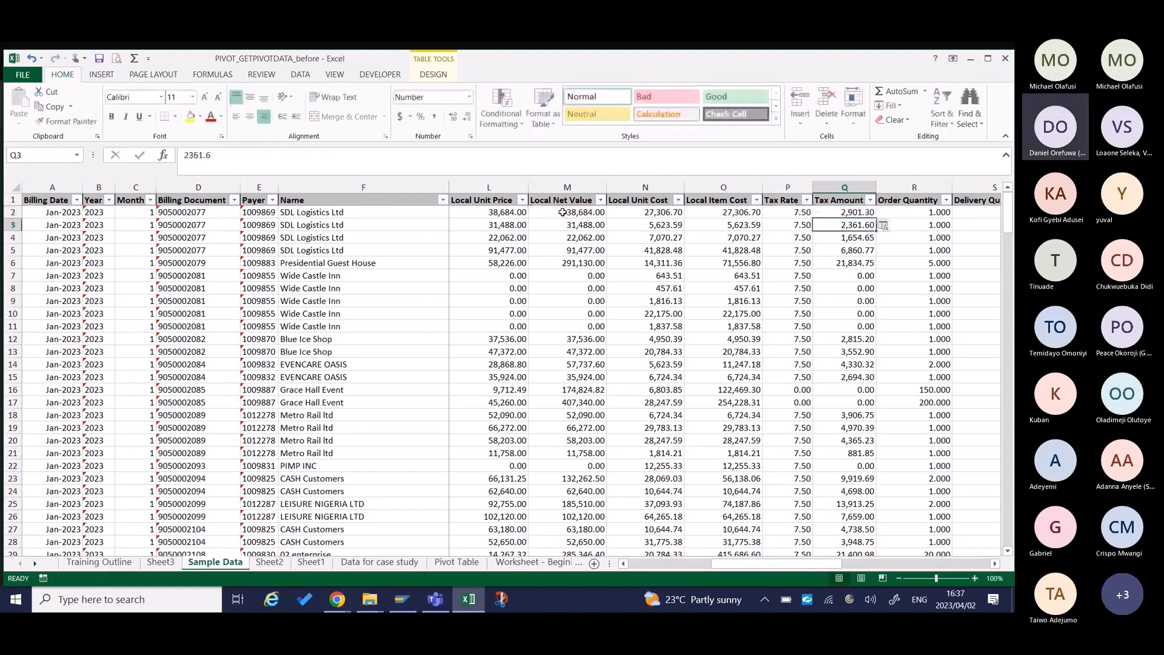
Fill the tax formula from Q2 down the Tax Amount column and check it in cell Q9.
{"action": "left_click", "coordinate": [848, 213]}
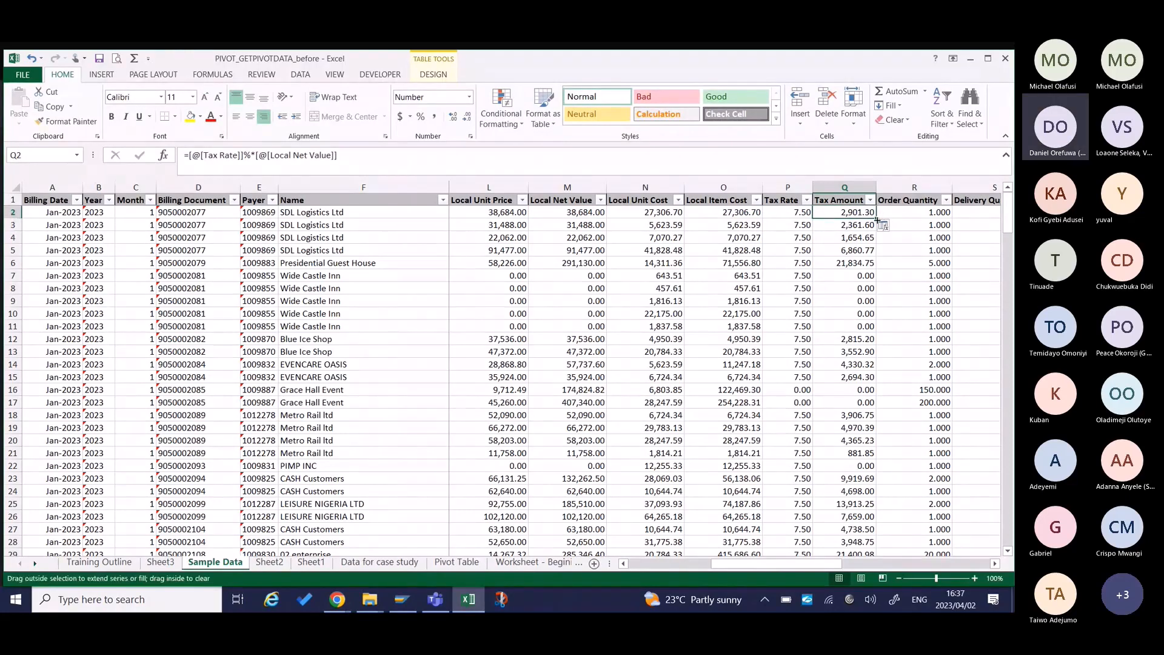
{"action": "key", "text": "ctrl+space"}
{"action": "left_click", "coordinate": [860, 302]}
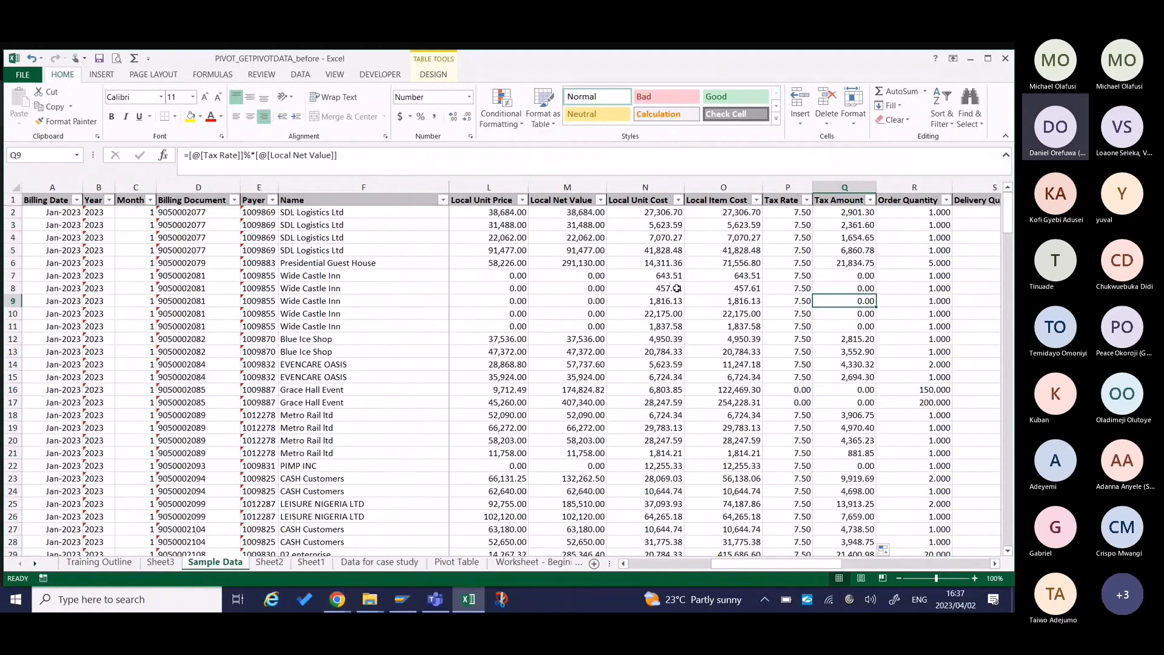
Shade the entire Tax Amount column with a light grey fill.
{"action": "left_click", "coordinate": [844, 188]}
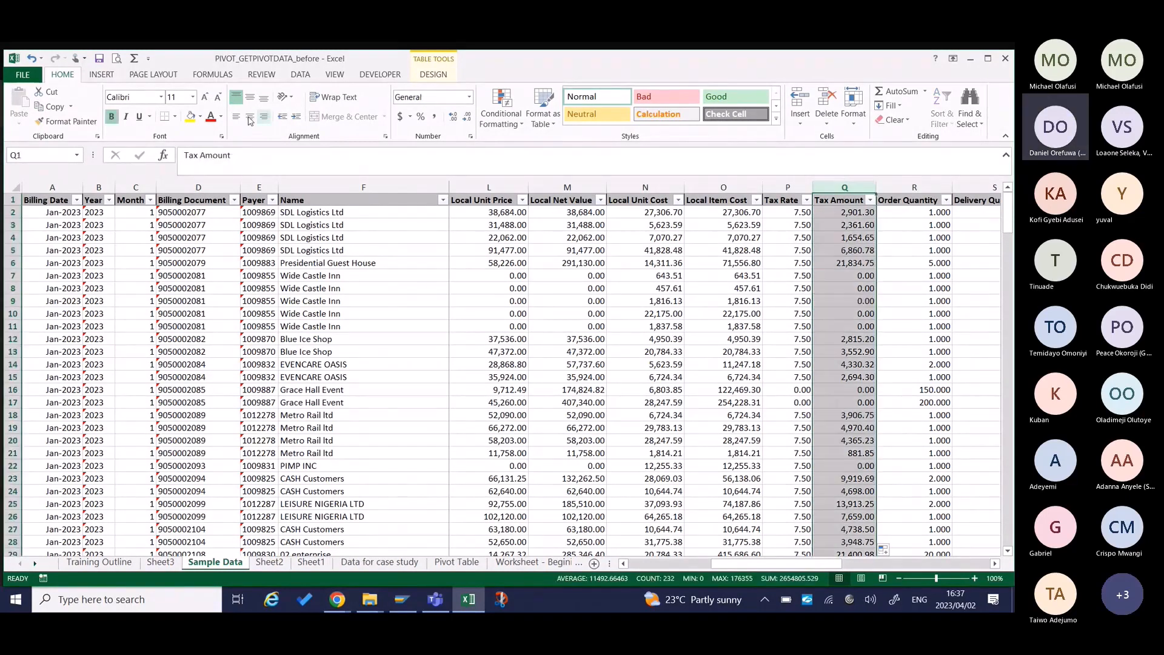
{"action": "left_click", "coordinate": [201, 117]}
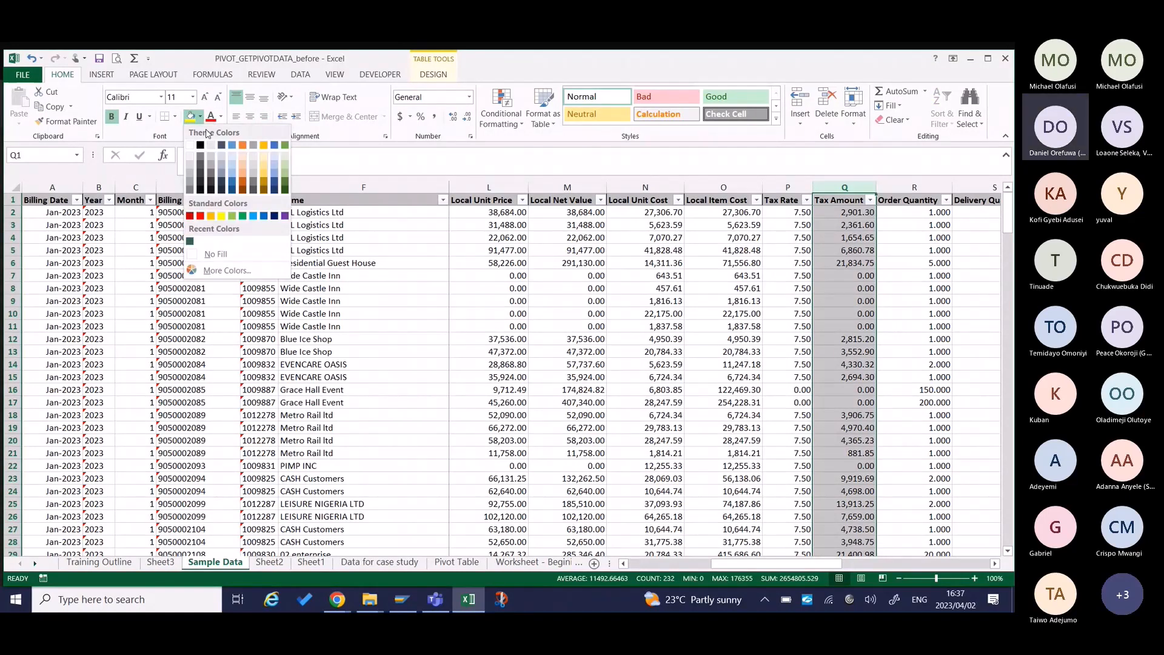
{"action": "left_click", "coordinate": [211, 155]}
{"action": "left_click", "coordinate": [750, 277]}
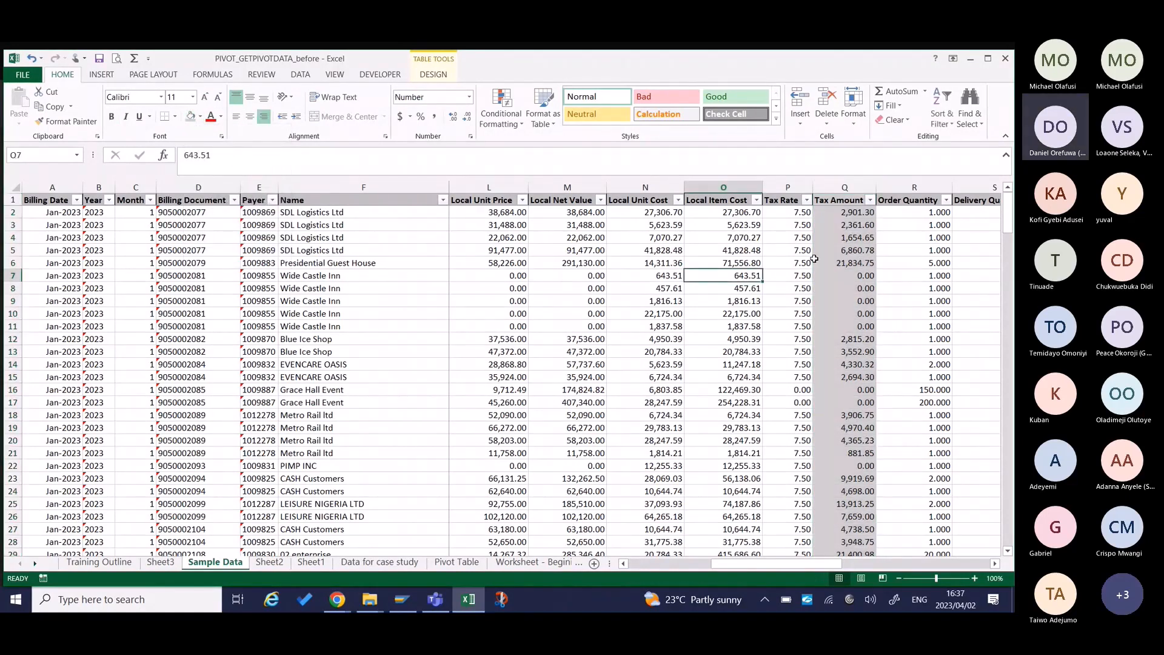
Go down the Tax Amount cells to row 20 to check that each one contains the tax formula.
{"action": "left_click", "coordinate": [820, 259]}
{"action": "key", "text": "Down"}
{"action": "key", "text": "Down"}
{"action": "key", "text": "Down"}
{"action": "key", "text": "Down"}
{"action": "key", "text": "Down"}
{"action": "key", "text": "Down"}
{"action": "key", "text": "Down"}
{"action": "key", "text": "Down"}
{"action": "key", "text": "Down"}
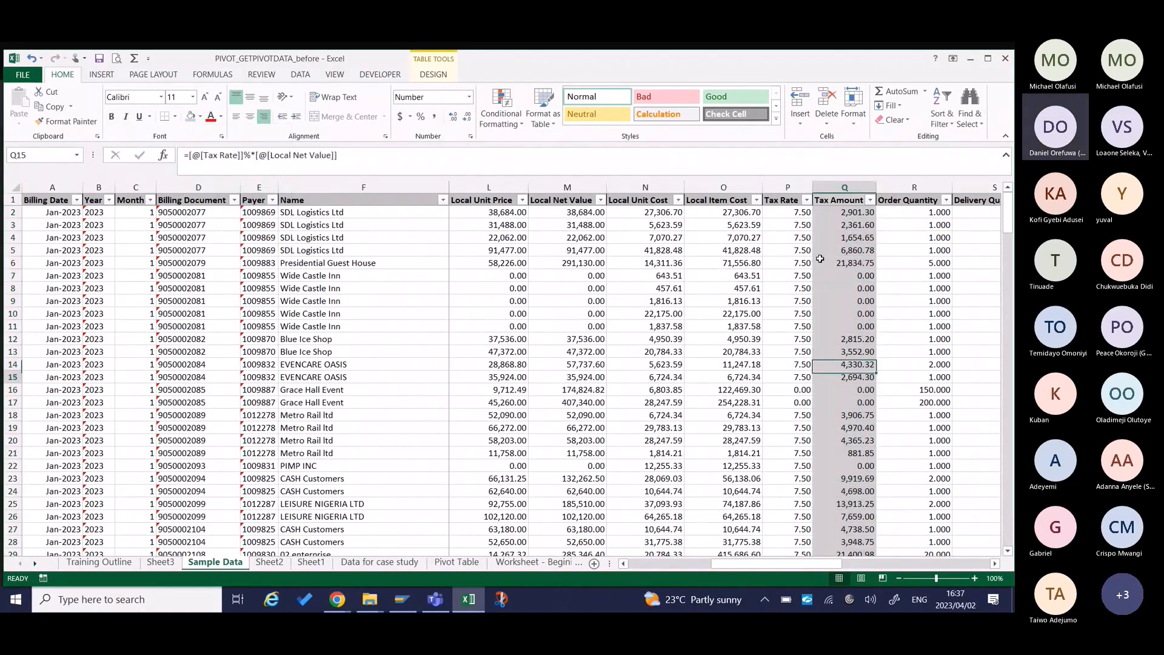
{"action": "key", "text": "Down"}
{"action": "key", "text": "Down"}
{"action": "key", "text": "Down"}
{"action": "key", "text": "Down"}
{"action": "key", "text": "Down"}
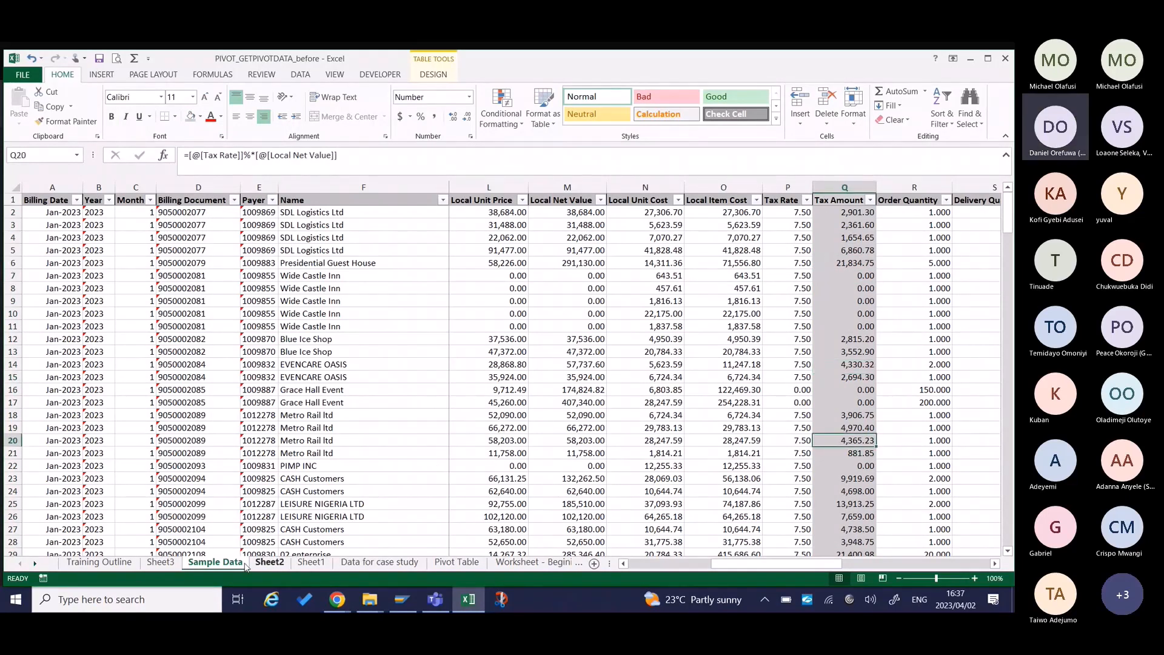
On Sheet3, rearrange the pivot table to show only Sum of Tax Amount by Name, removing Division and Count of Local Gross Value.
{"action": "left_click", "coordinate": [161, 562]}
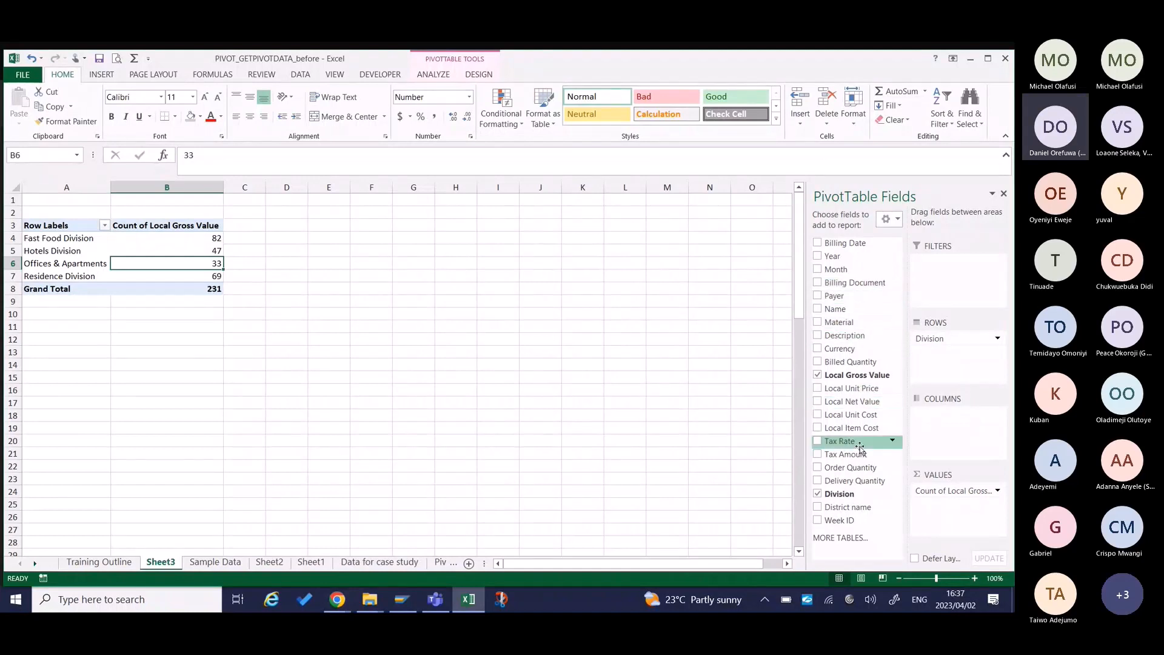
{"action": "left_click_drag", "start_coordinate": [861, 456], "coordinate": [957, 508]}
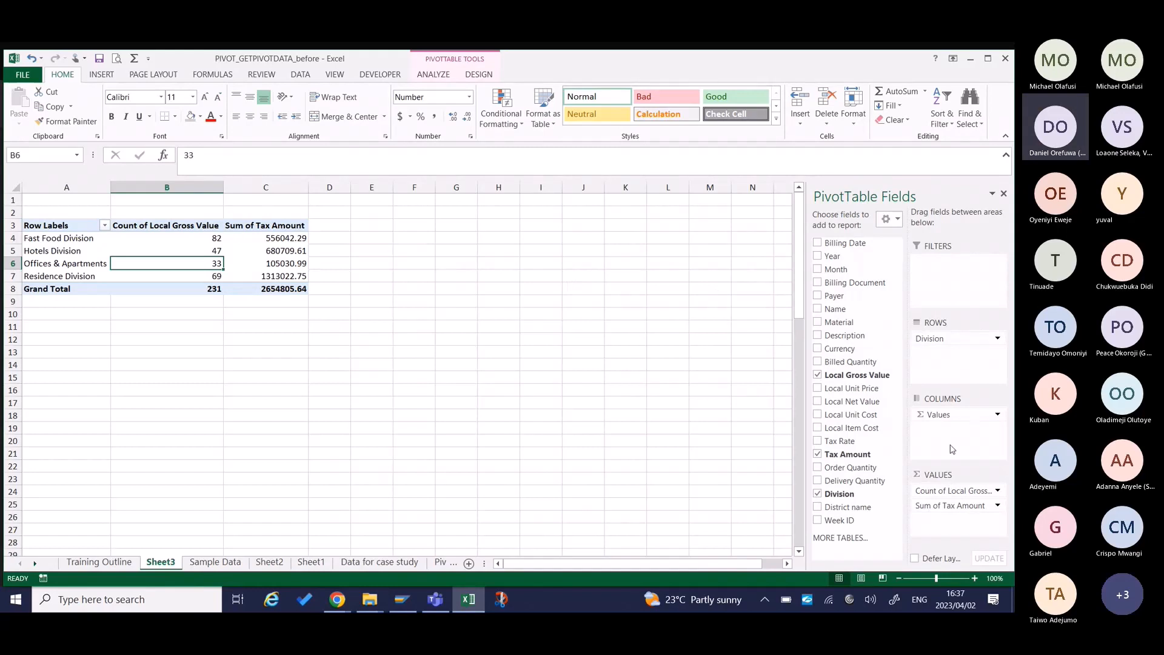
{"action": "left_click_drag", "start_coordinate": [966, 338], "coordinate": [707, 325]}
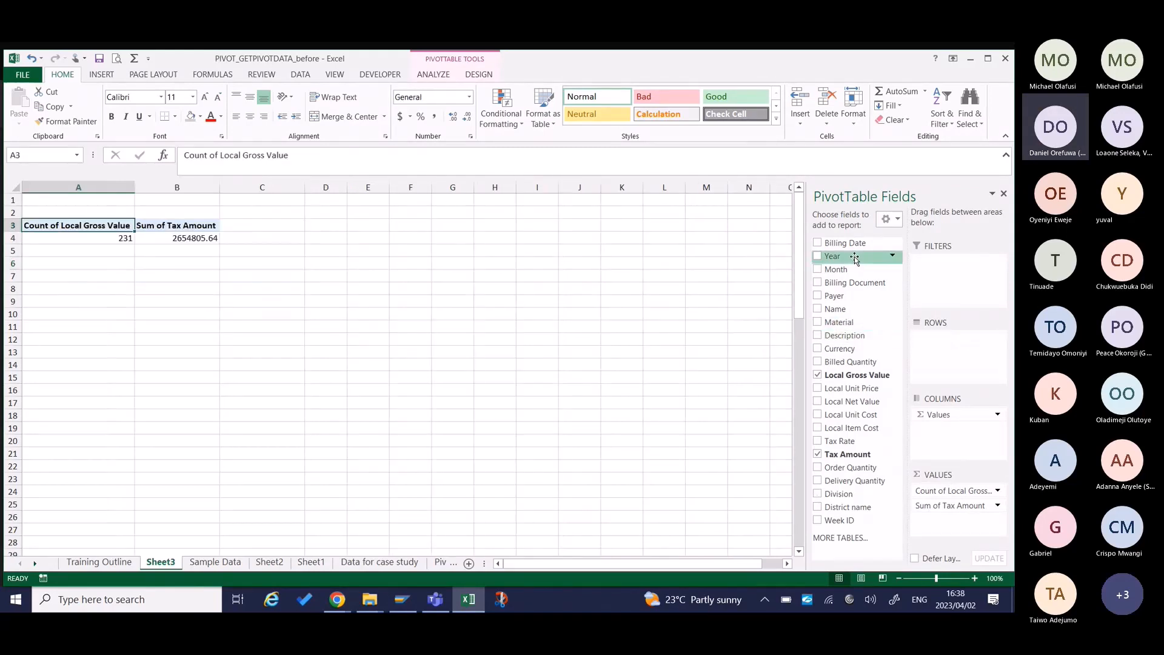
{"action": "left_click_drag", "start_coordinate": [854, 257], "coordinate": [973, 349]}
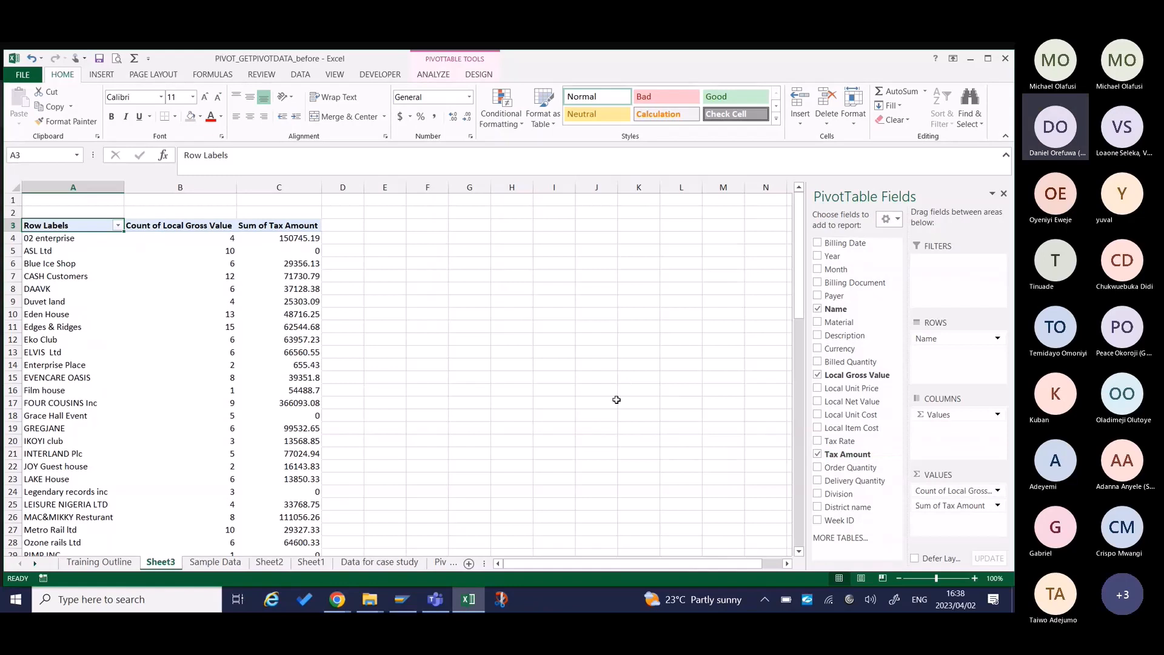
Format the Sum of Tax Amount values as Number with 0 decimal places and a 1000 separator.
{"action": "right_click", "coordinate": [183, 269]}
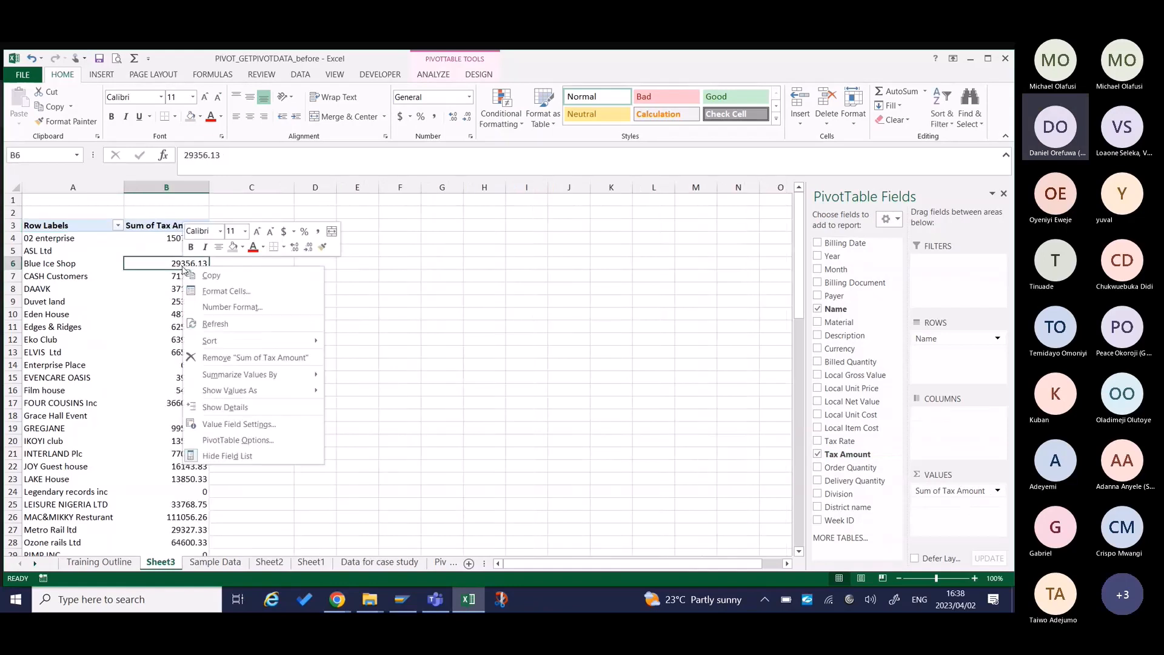
{"action": "left_click", "coordinate": [227, 291]}
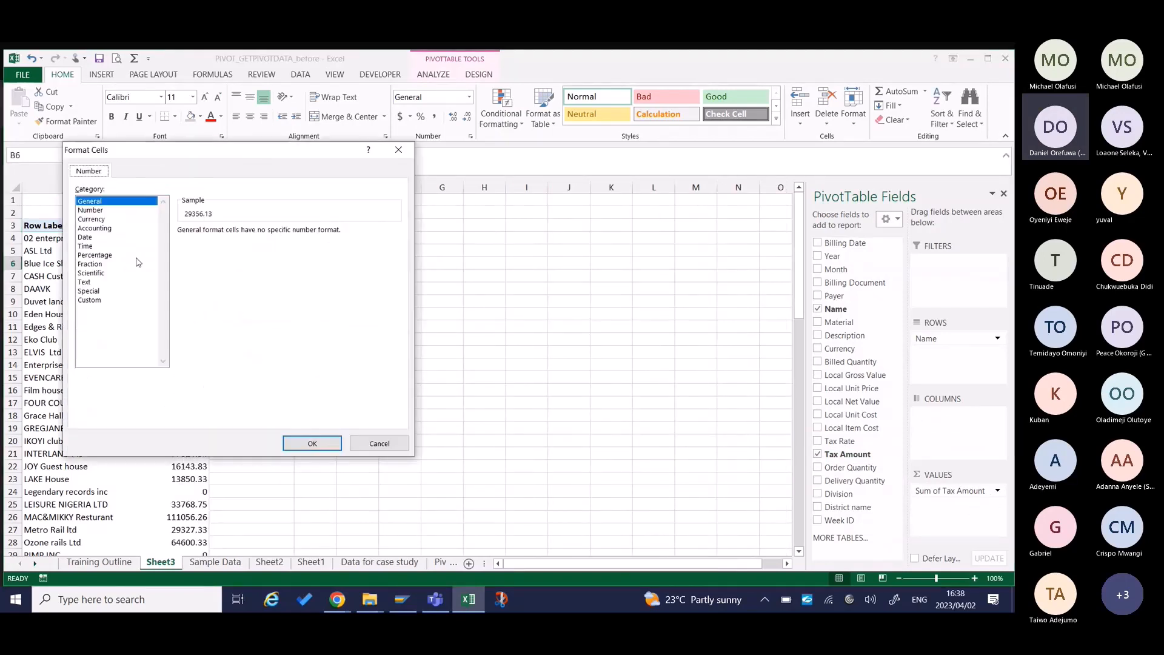
{"action": "left_click", "coordinate": [97, 209]}
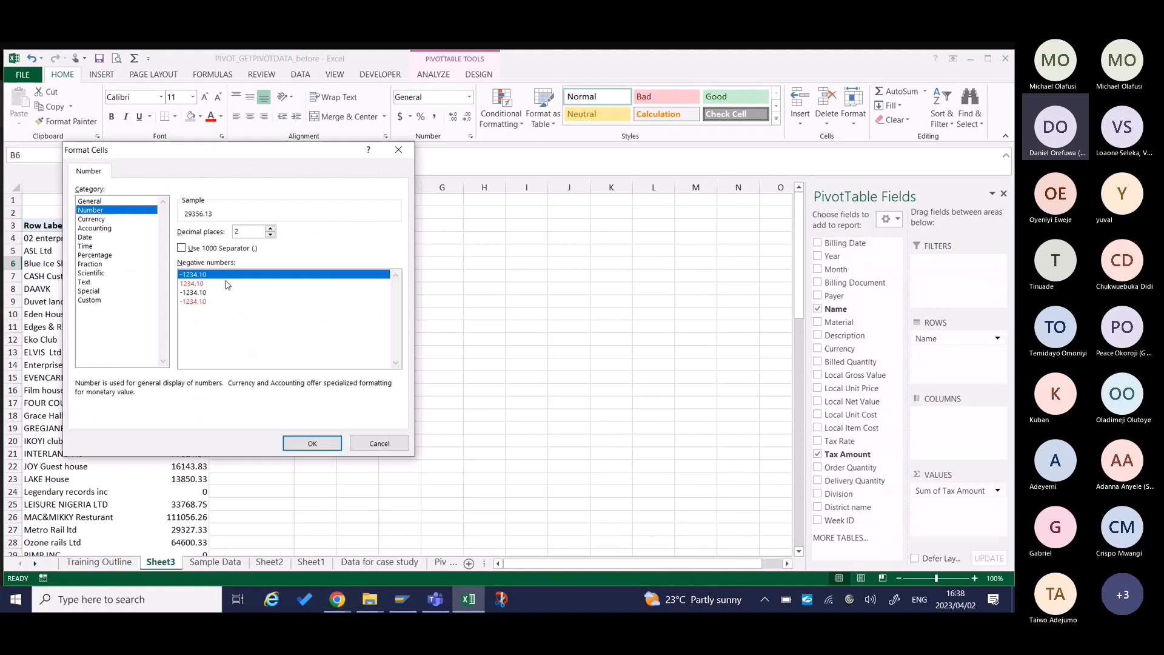
{"action": "double_click", "coordinate": [269, 236]}
{"action": "left_click", "coordinate": [181, 247]}
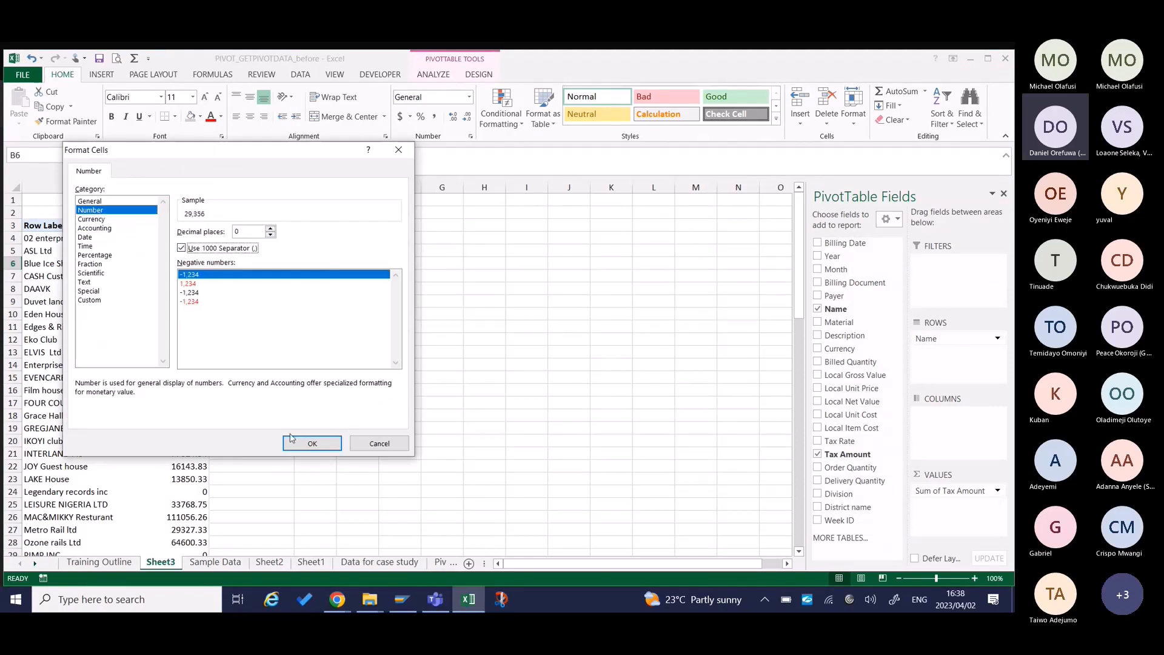
{"action": "left_click", "coordinate": [293, 439]}
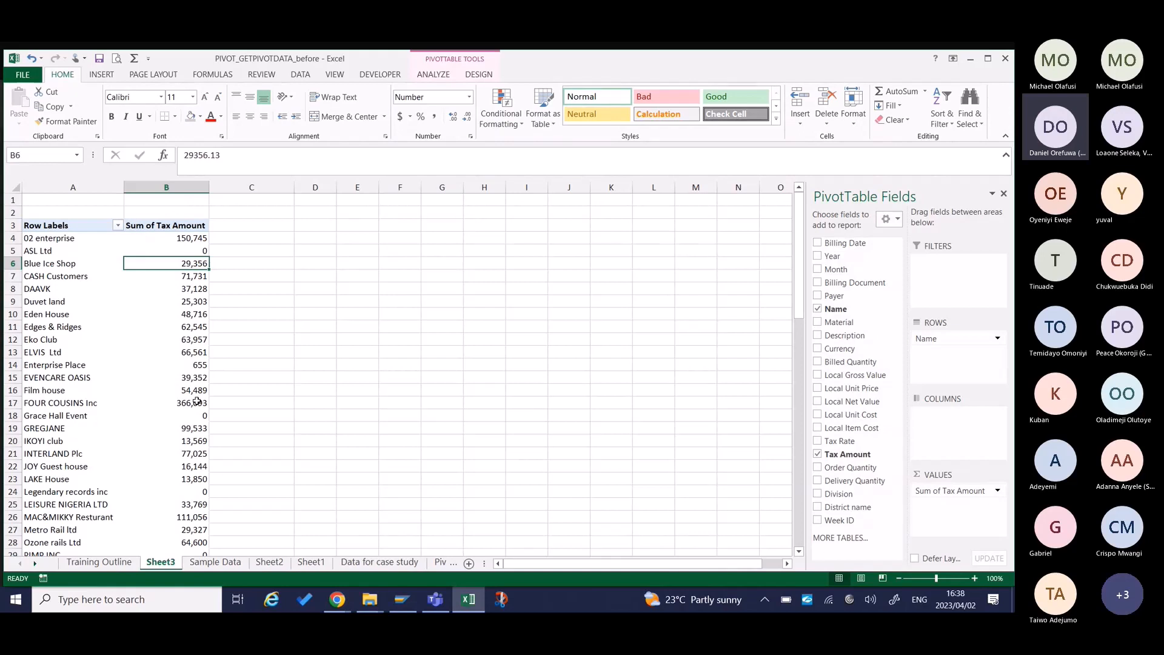
{"action": "mouse_move", "coordinate": [195, 396]}
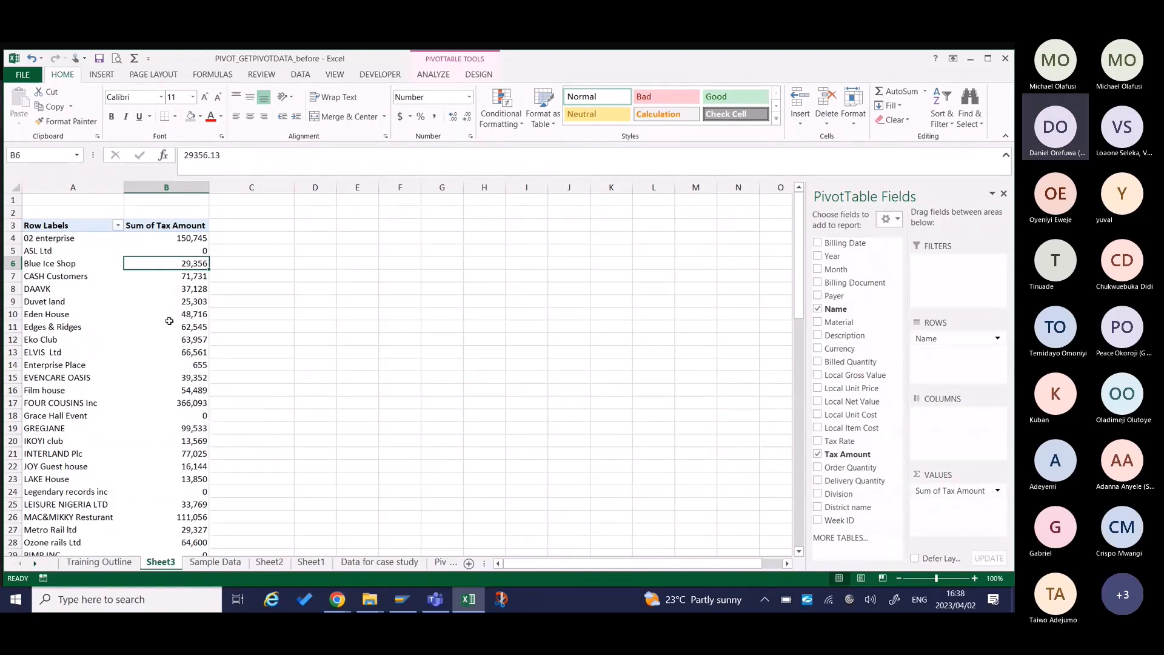
Review the Tax Amount formula in the first data row of Sample Data, and return to Sheet3.
{"action": "left_click", "coordinate": [214, 562]}
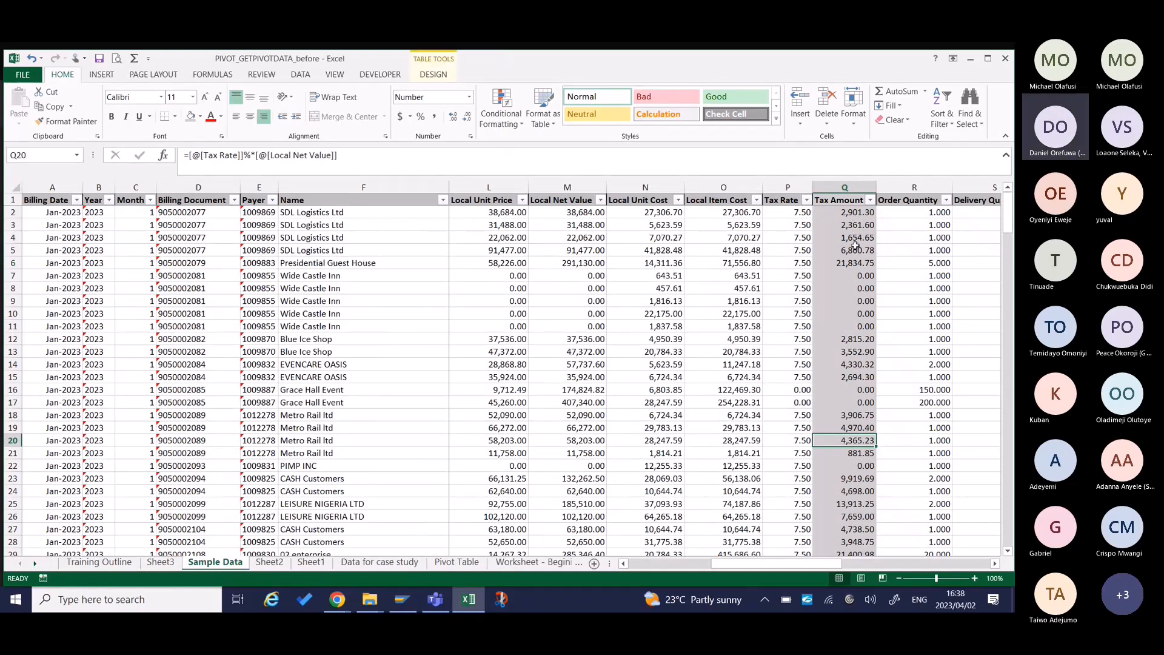
{"action": "double_click", "coordinate": [857, 211]}
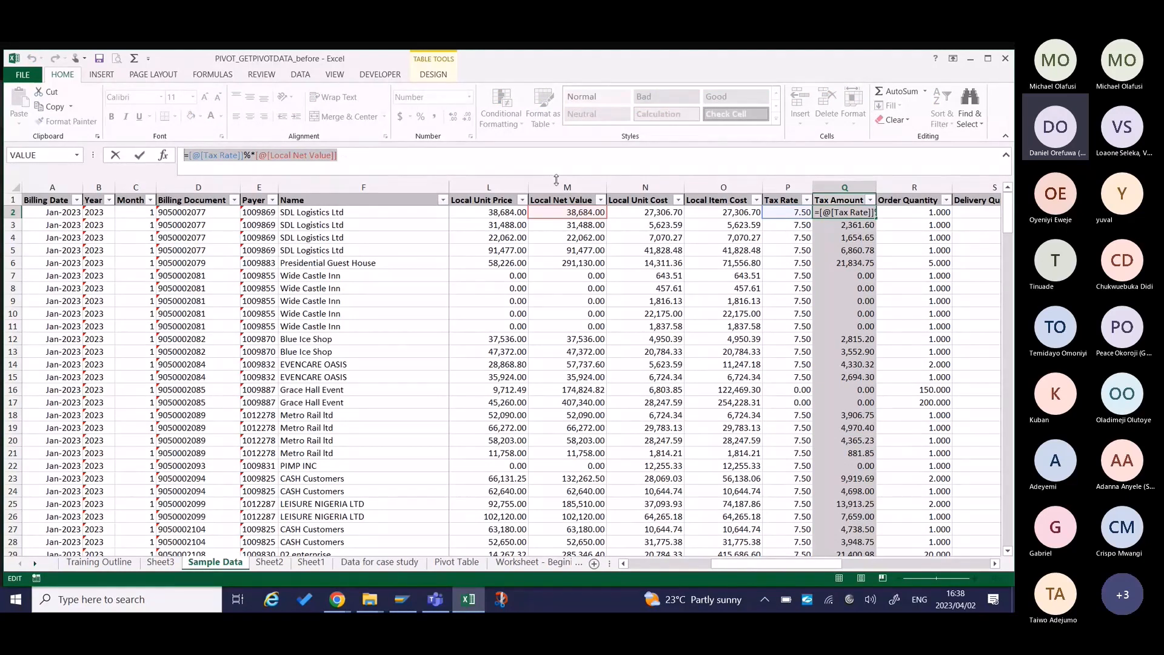
{"action": "key", "text": "Return"}
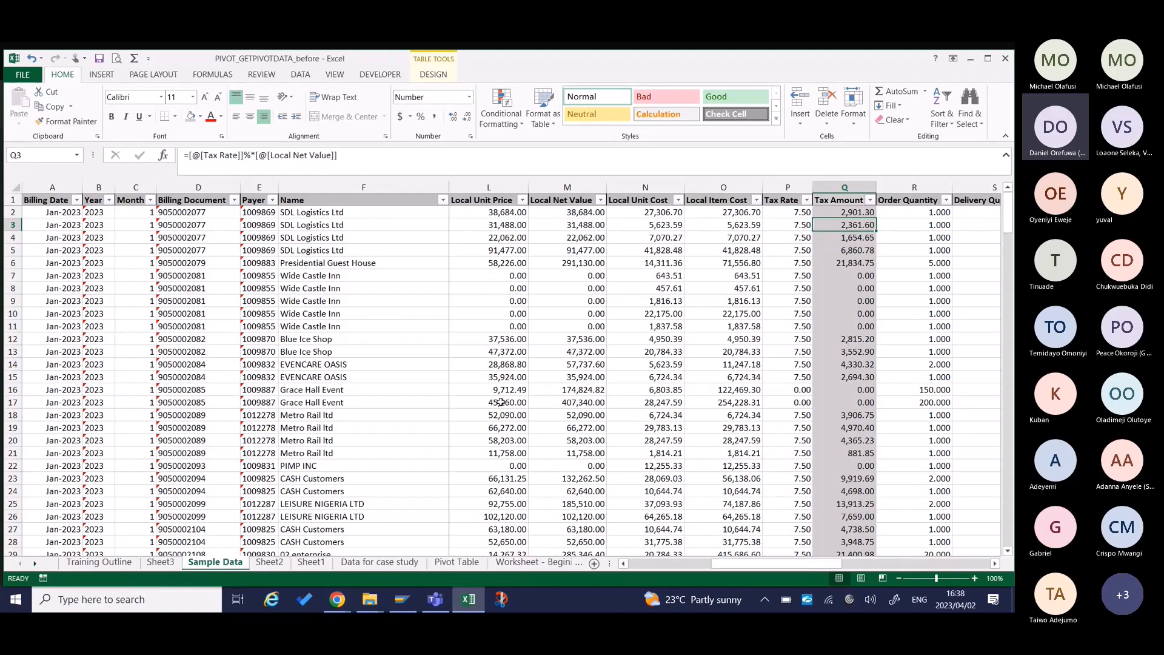
{"action": "left_click", "coordinate": [160, 561]}
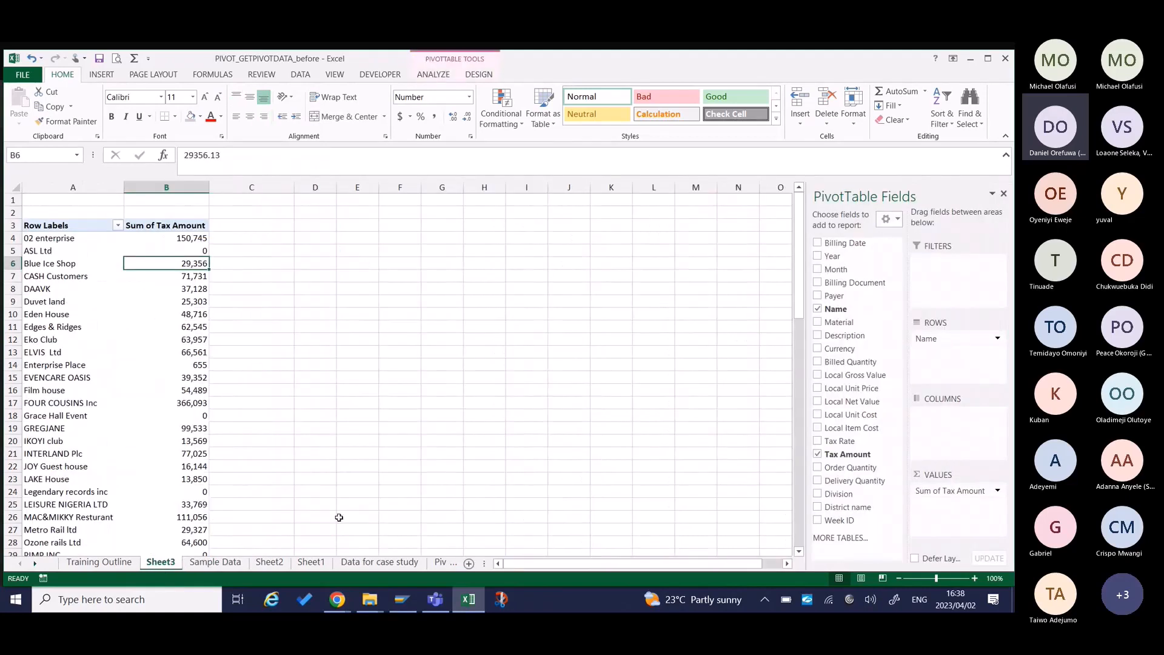
Open the Training Outline sheet, check the meeting chat in Microsoft Teams, and switch back to the Excel workbook.
{"action": "left_click", "coordinate": [119, 565]}
{"action": "key", "text": "alt+Tab"}
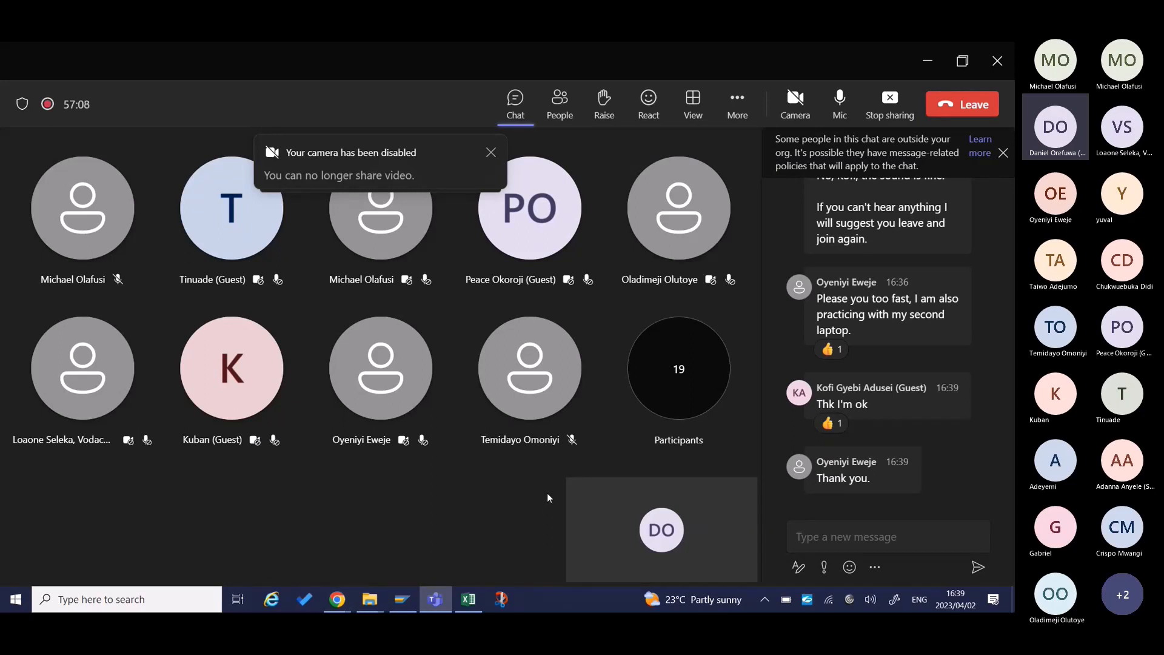
{"action": "key", "text": "alt+Tab"}
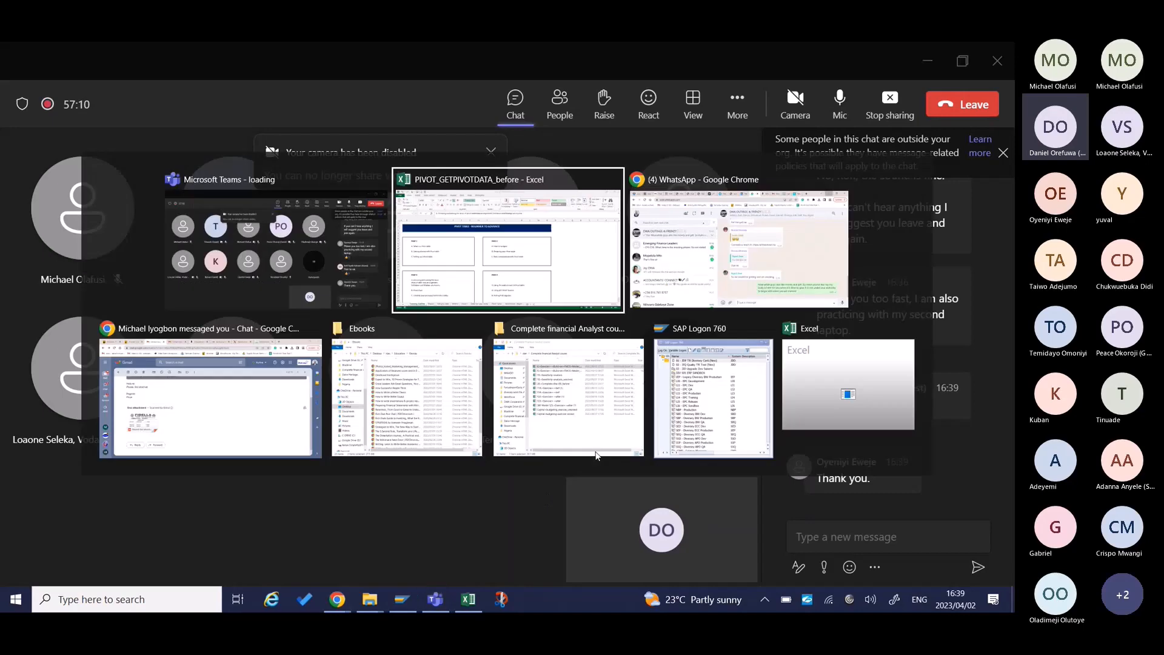
Go through the Part 3 topics on the Training Outline sheet, from grouping to creating a calculated field, and return to topic A.
{"action": "scroll", "coordinate": [302, 422], "scroll_direction": "down", "scroll_amount": 2}
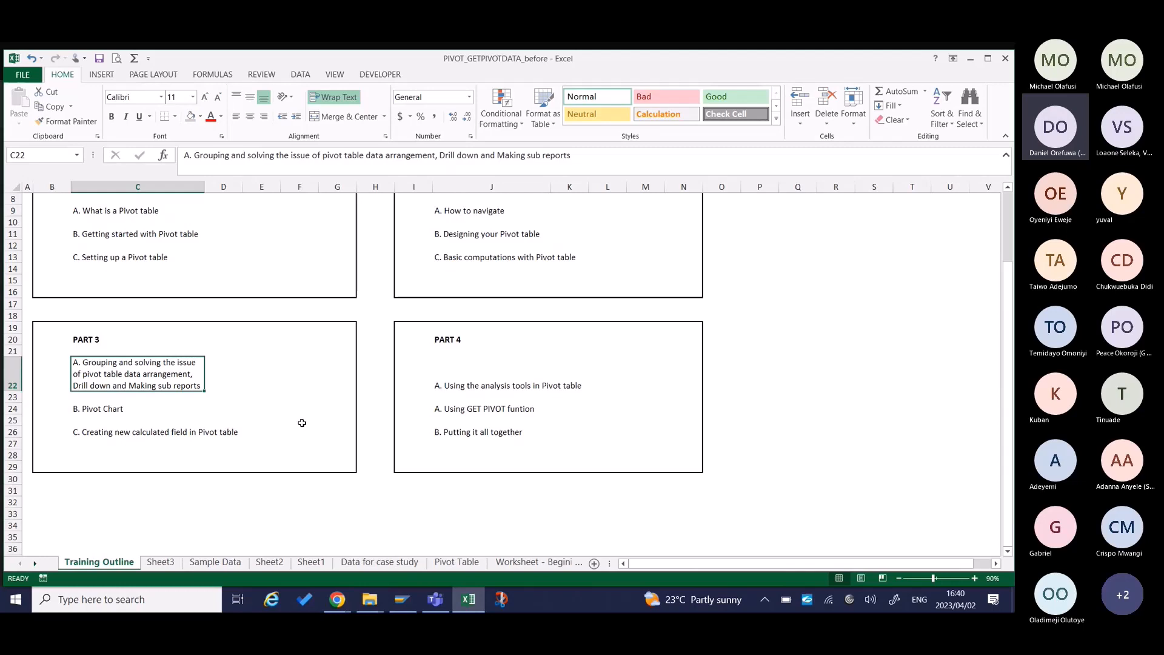
{"action": "key", "text": "Down"}
{"action": "key", "text": "Down"}
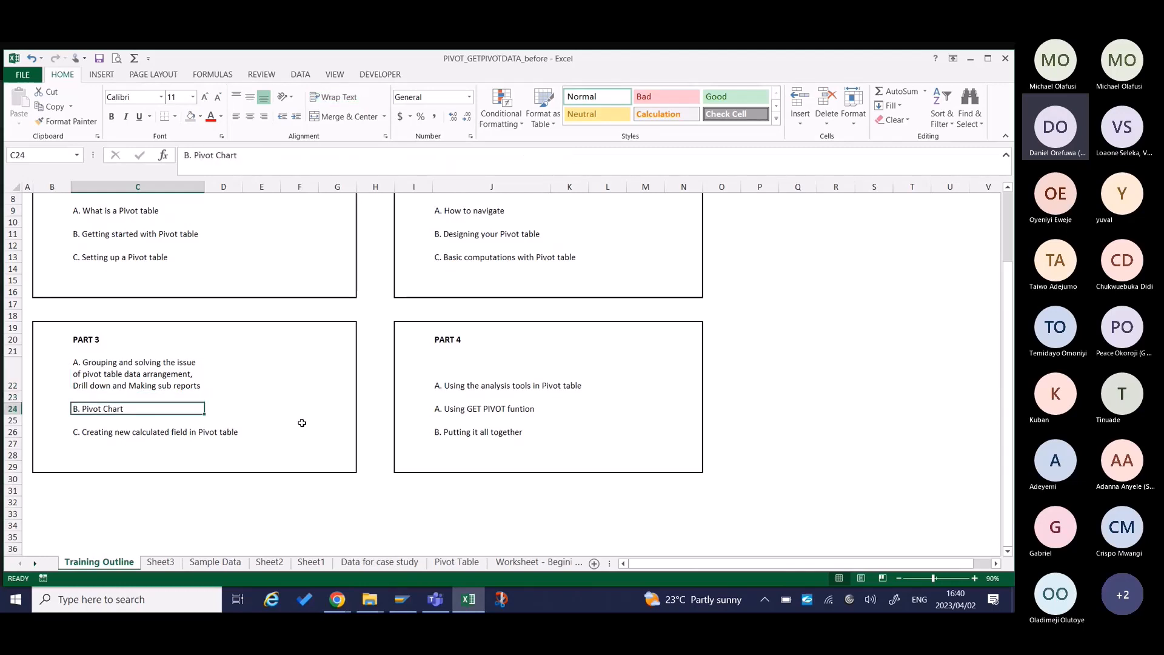
{"action": "key", "text": "Down"}
{"action": "key", "text": "Down"}
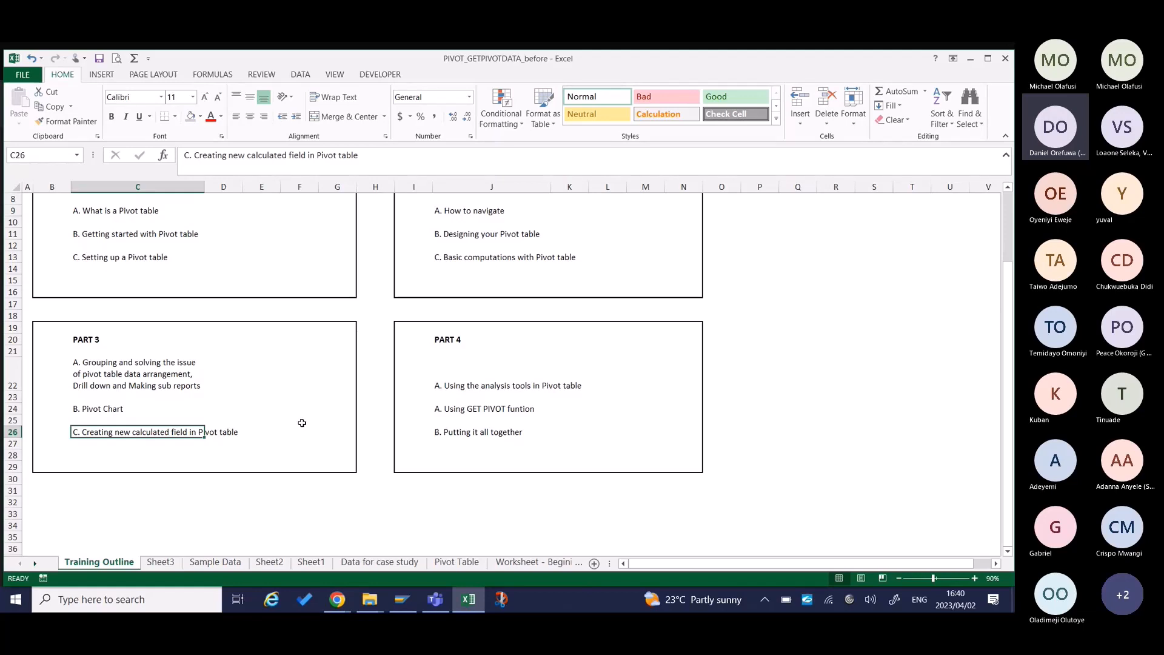
{"action": "key", "text": "Up"}
{"action": "key", "text": "Up"}
{"action": "key", "text": "Up"}
{"action": "key", "text": "Up"}
{"action": "key", "text": "Up"}
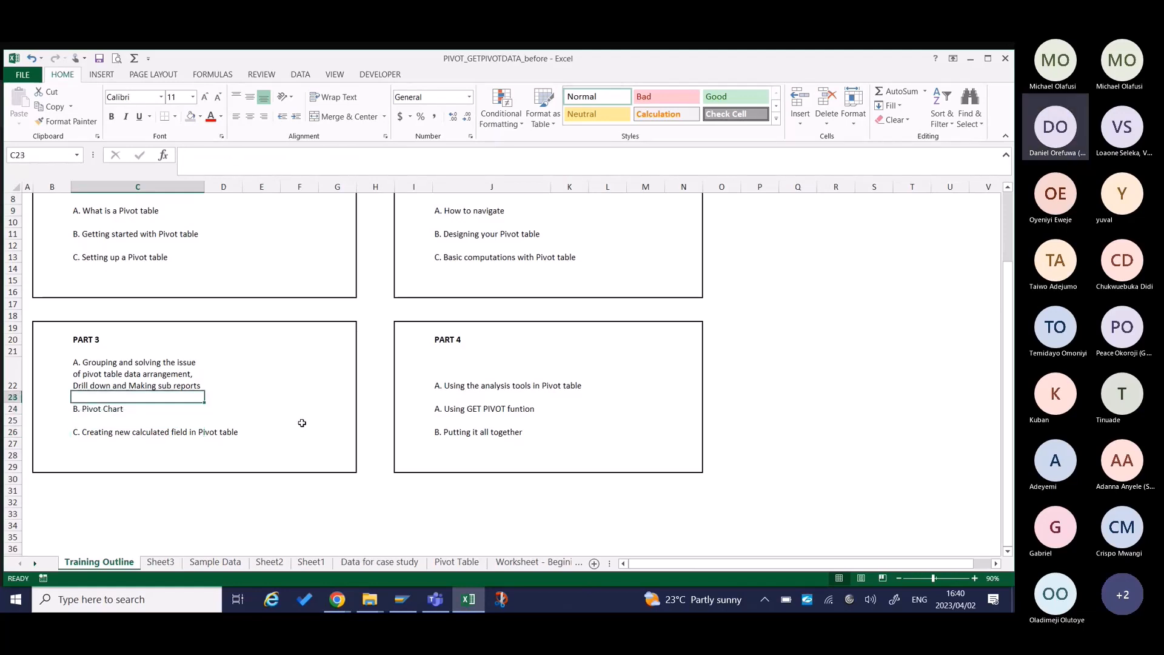
{"action": "key", "text": "Down"}
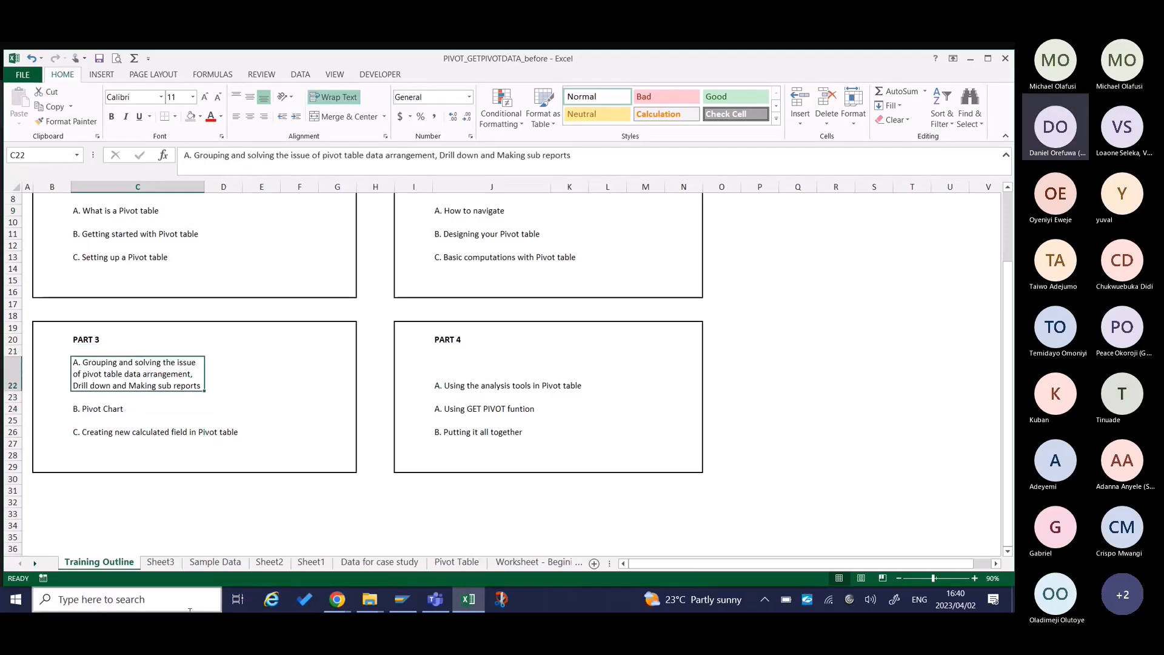
Widen the Row Labels and Sum of Tax Amount columns of the pivot table on Sheet3.
{"action": "left_click", "coordinate": [161, 562]}
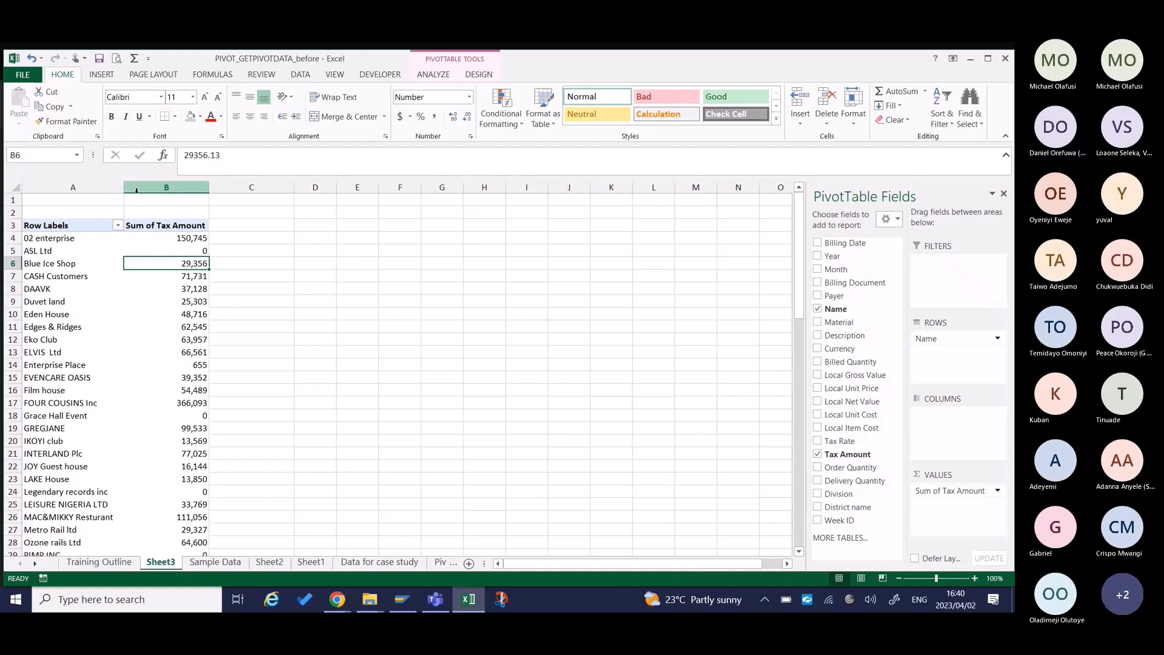
{"action": "left_click_drag", "start_coordinate": [126, 186], "coordinate": [229, 187]}
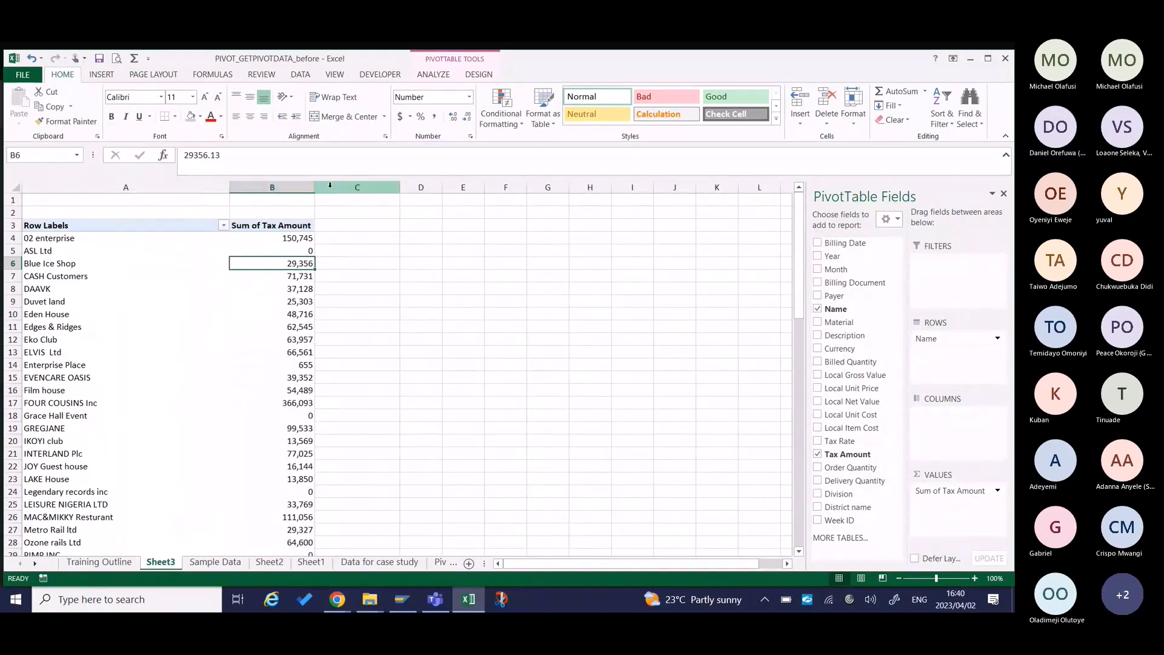
{"action": "left_click_drag", "start_coordinate": [315, 187], "coordinate": [387, 190]}
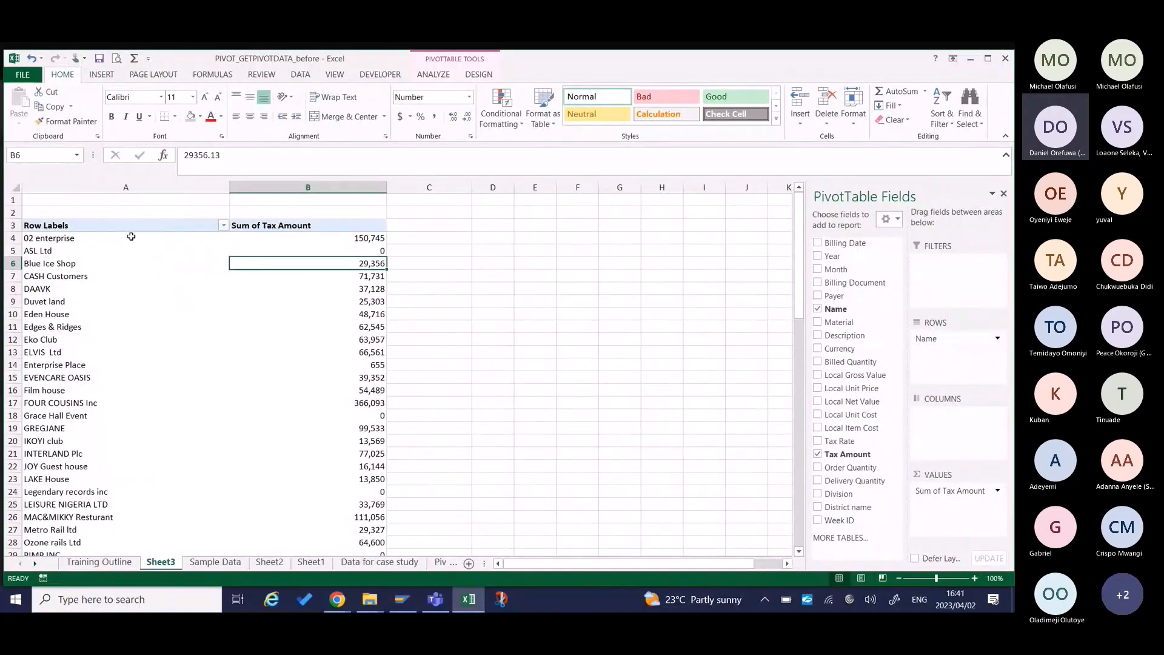
Try grouping the row labels from 02 enterprise through IKOYI club, and undo the grouping.
{"action": "left_click_drag", "start_coordinate": [131, 237], "coordinate": [134, 262]}
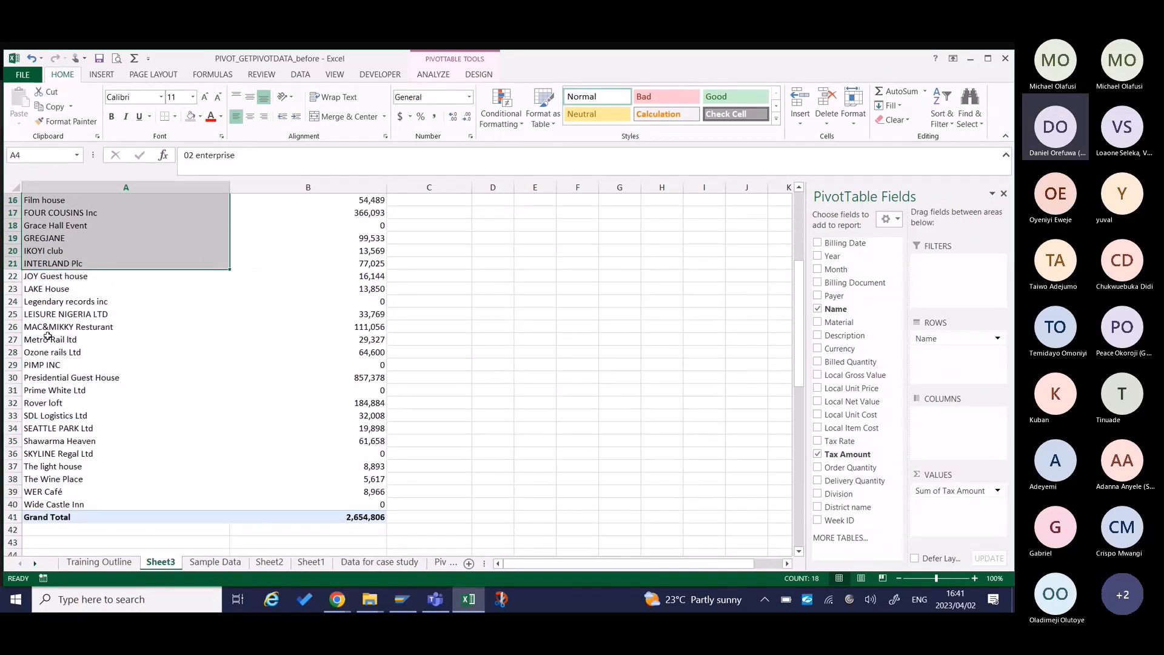
{"action": "mouse_move", "coordinate": [99, 251]}
{"action": "left_mouse_down"}
{"action": "mouse_move", "coordinate": [104, 117]}
{"action": "mouse_move", "coordinate": [97, 237]}
{"action": "left_mouse_up"}
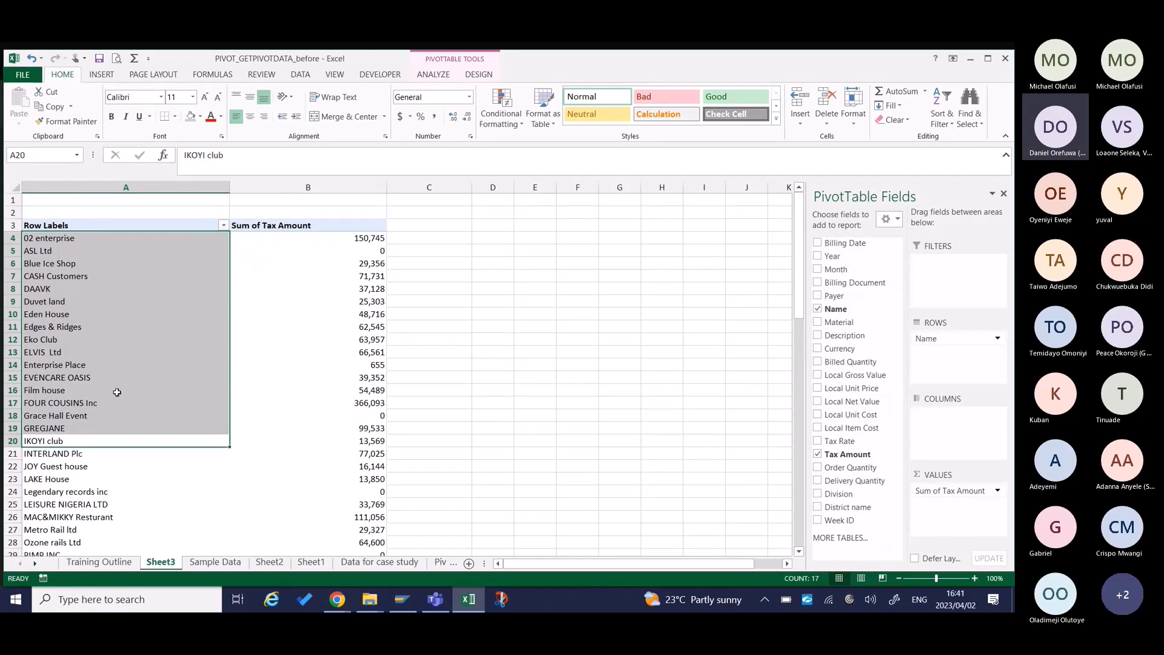
{"action": "right_click", "coordinate": [128, 372]}
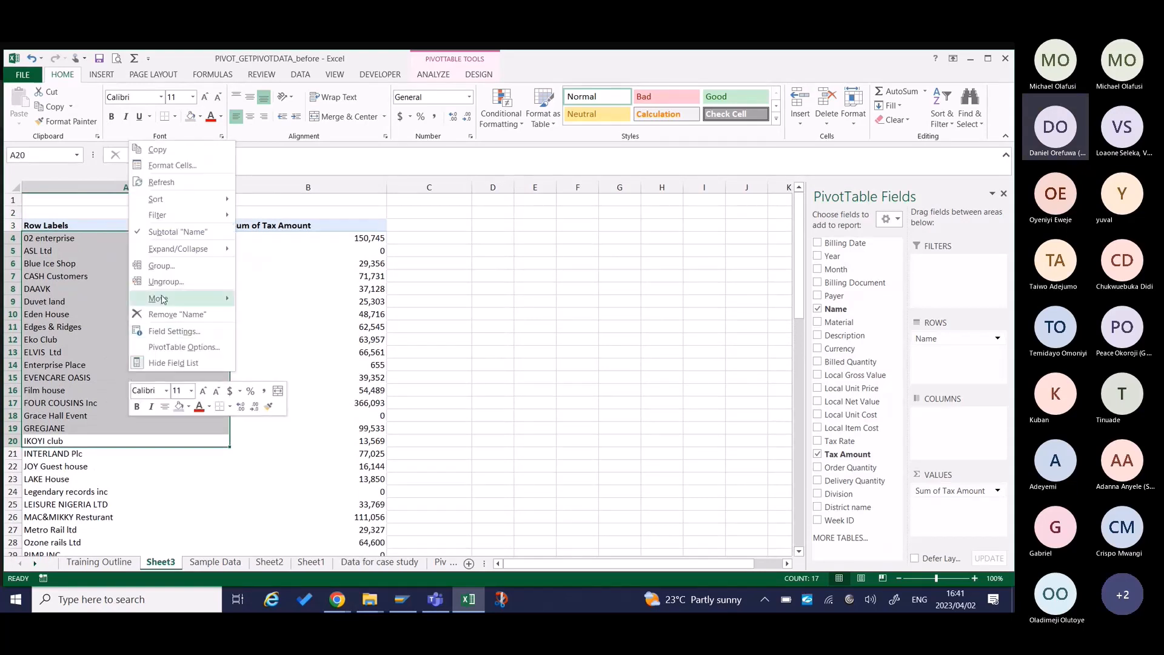
{"action": "left_click", "coordinate": [166, 266]}
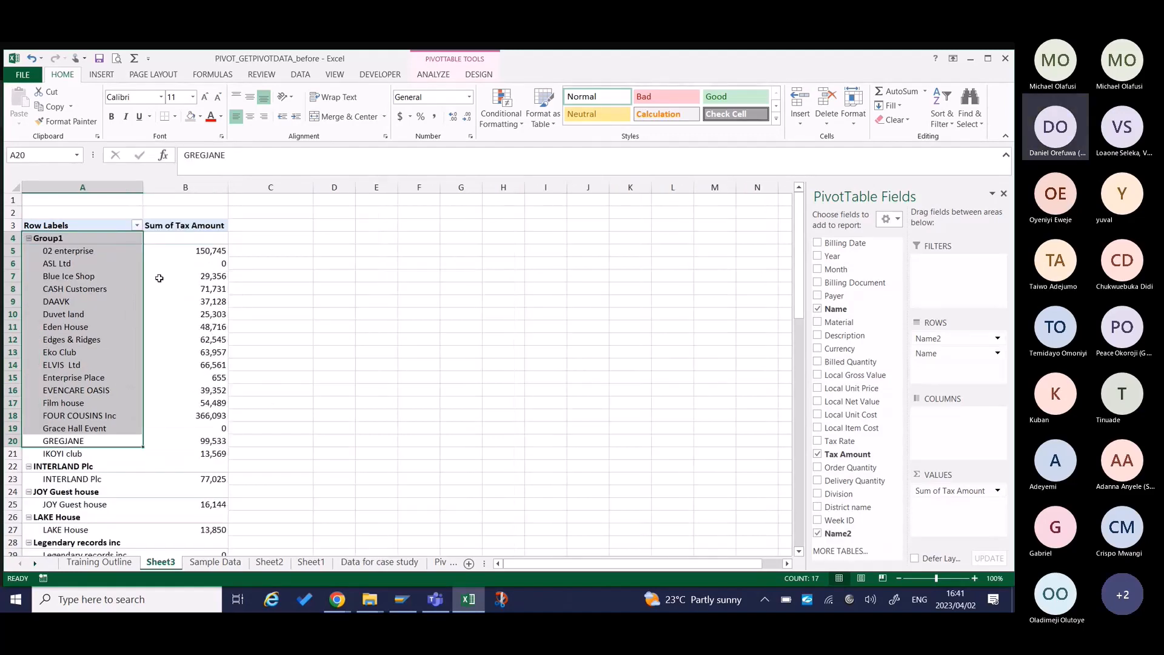
{"action": "key", "text": "ctrl+z"}
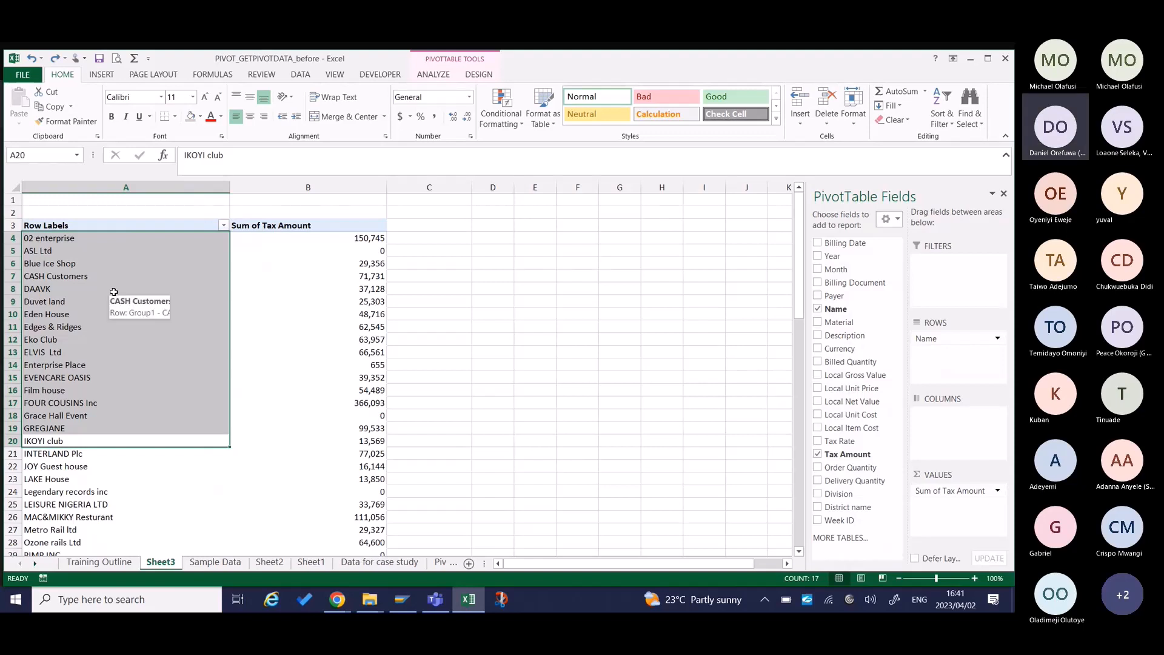
Group the selected row labels from 02 enterprise through IKOYI club using Group Selection.
{"action": "left_click", "coordinate": [477, 77]}
{"action": "left_click", "coordinate": [431, 77]}
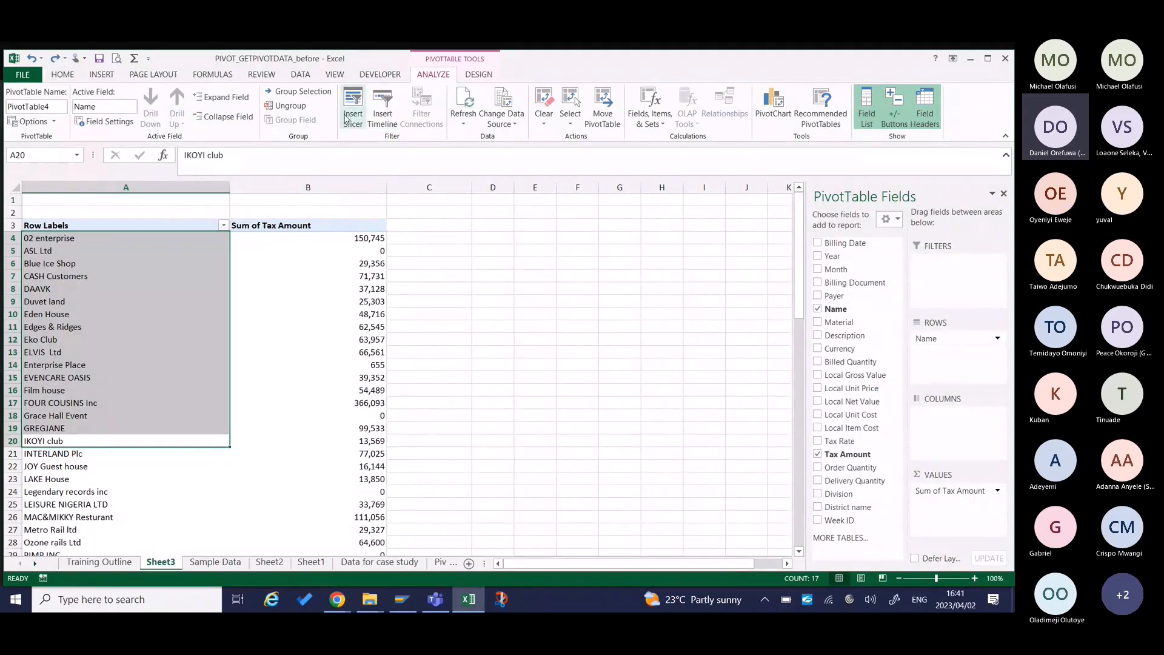
{"action": "left_click", "coordinate": [294, 95]}
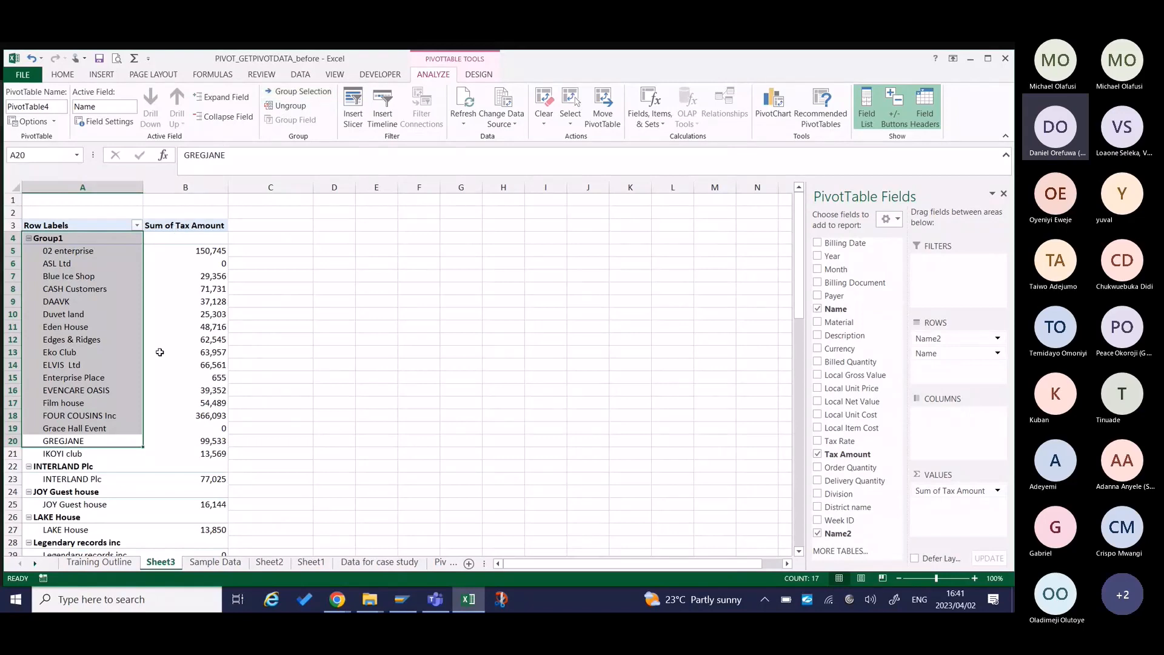
Group the remaining row labels from INTERLAND Plc through Wide Castle Inn into a second group.
{"action": "scroll", "coordinate": [159, 352], "scroll_direction": "down", "scroll_amount": 4}
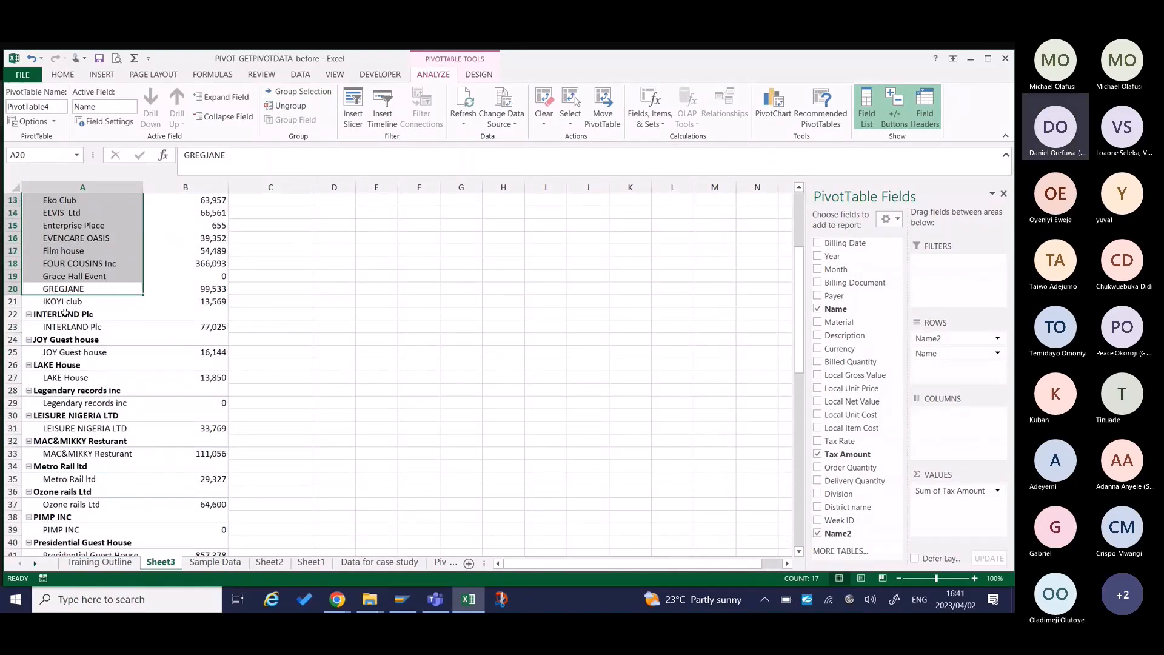
{"action": "left_click_drag", "start_coordinate": [65, 314], "coordinate": [79, 522]}
{"action": "right_click", "coordinate": [79, 521]}
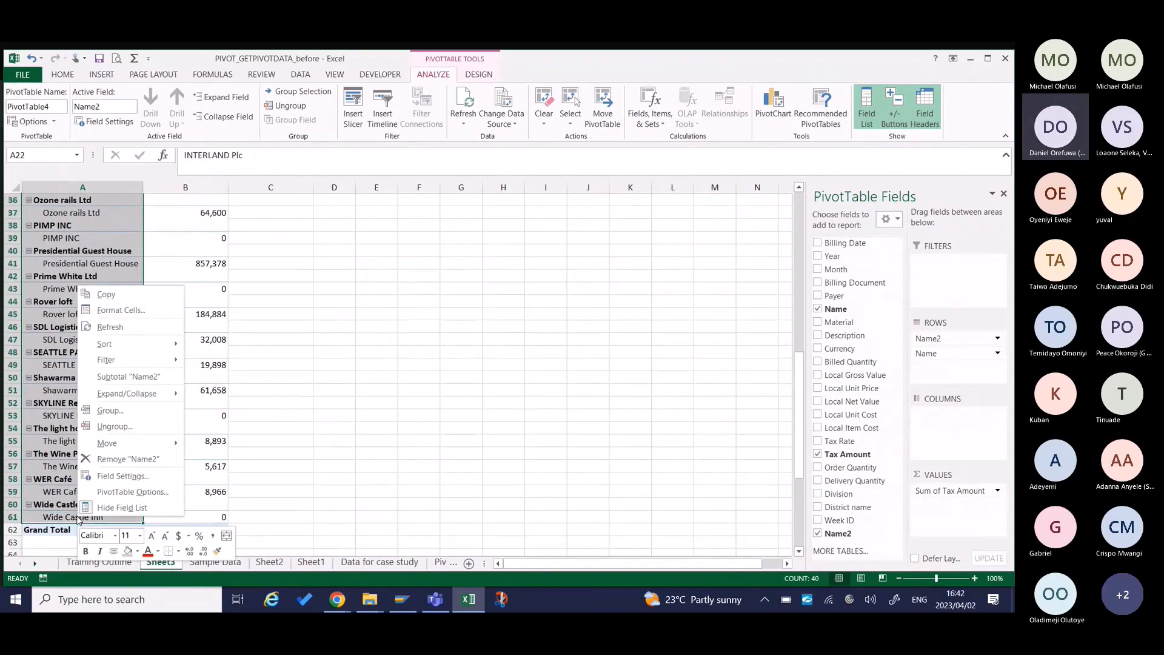
{"action": "left_click", "coordinate": [116, 411]}
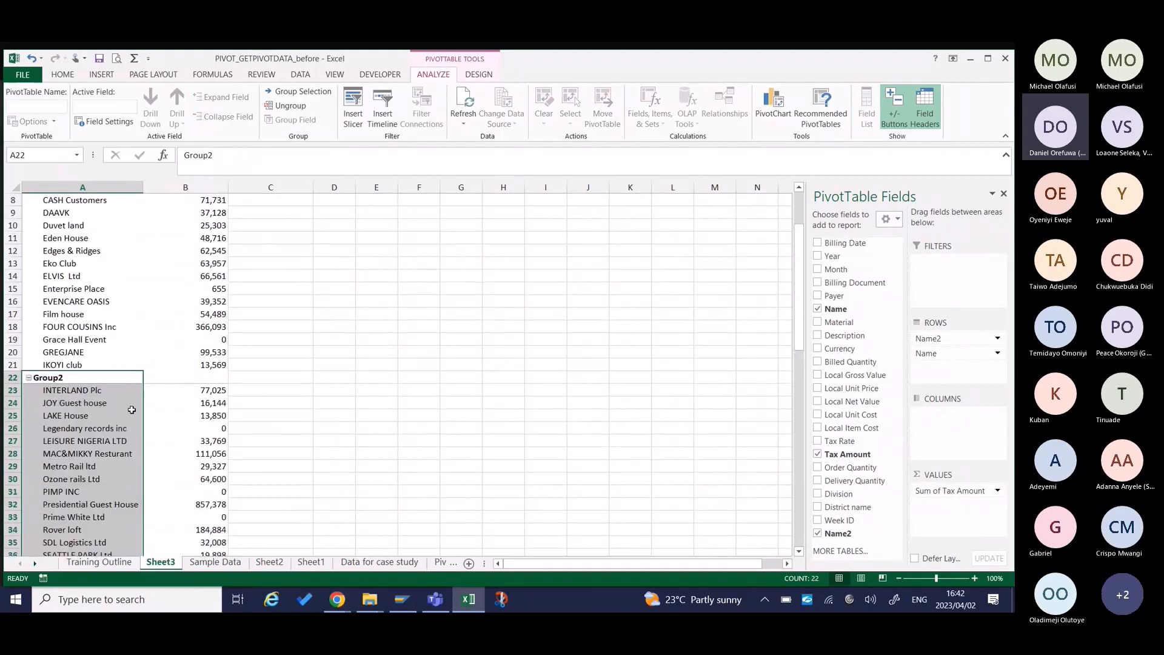
Rename the Group1 label of the pivot table as Sample 1.
{"action": "scroll", "coordinate": [85, 242], "scroll_direction": "up", "scroll_amount": 3}
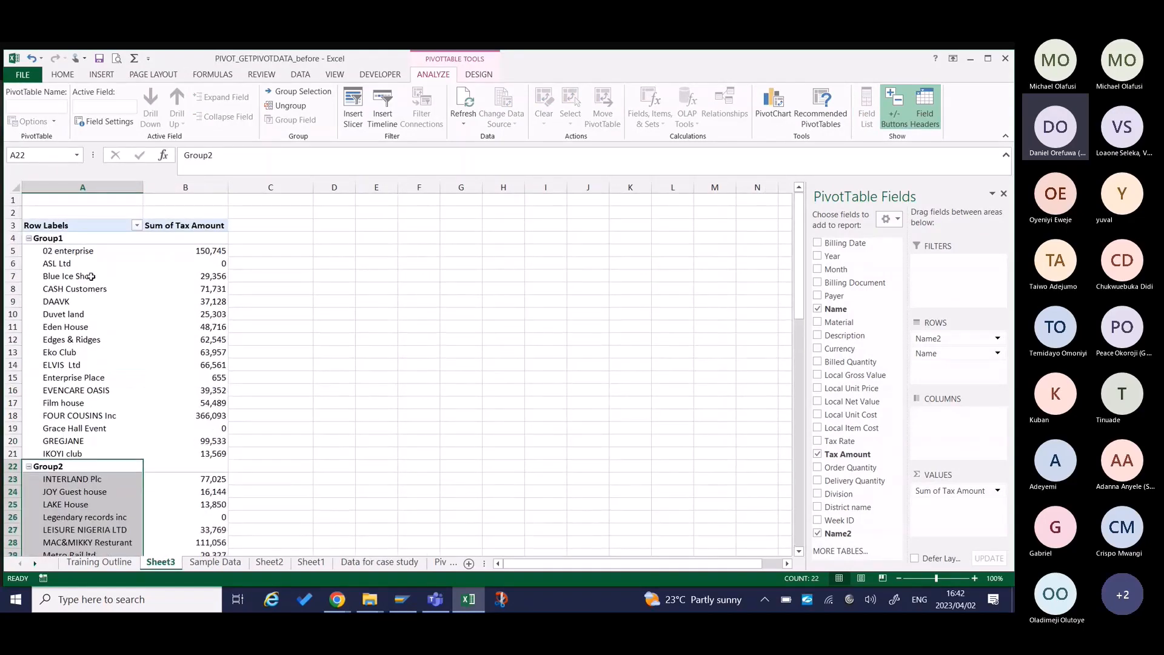
{"action": "left_click", "coordinate": [85, 238]}
{"action": "type", "text": "S"}
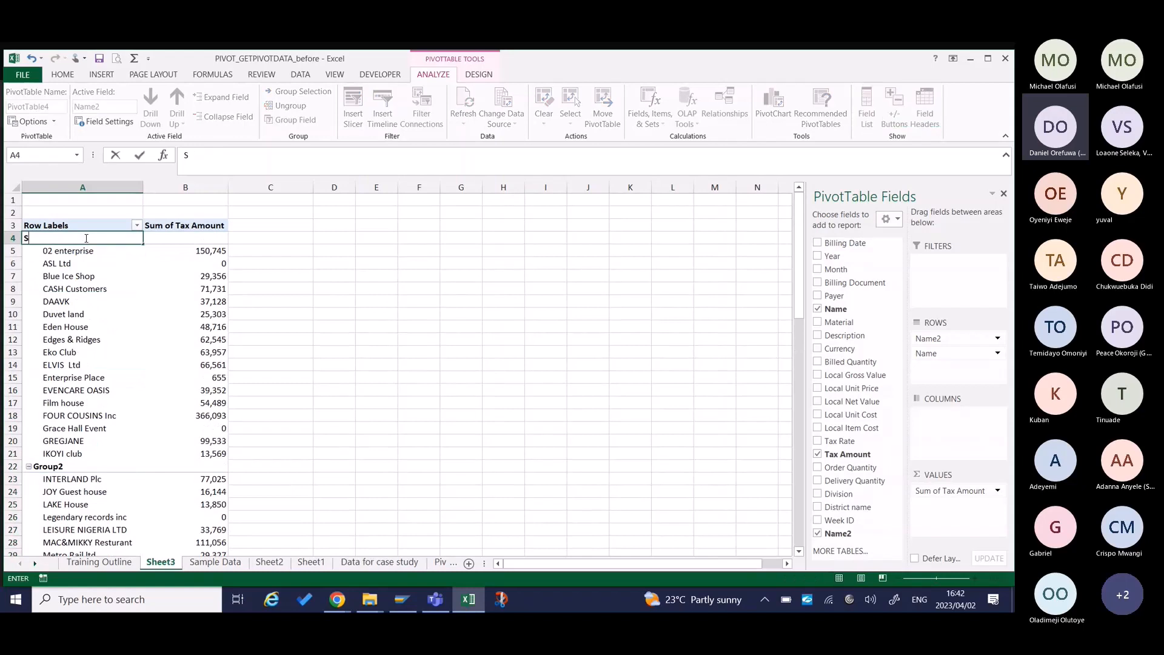
{"action": "type", "text": "ample 1"}
{"action": "key", "text": "Return"}
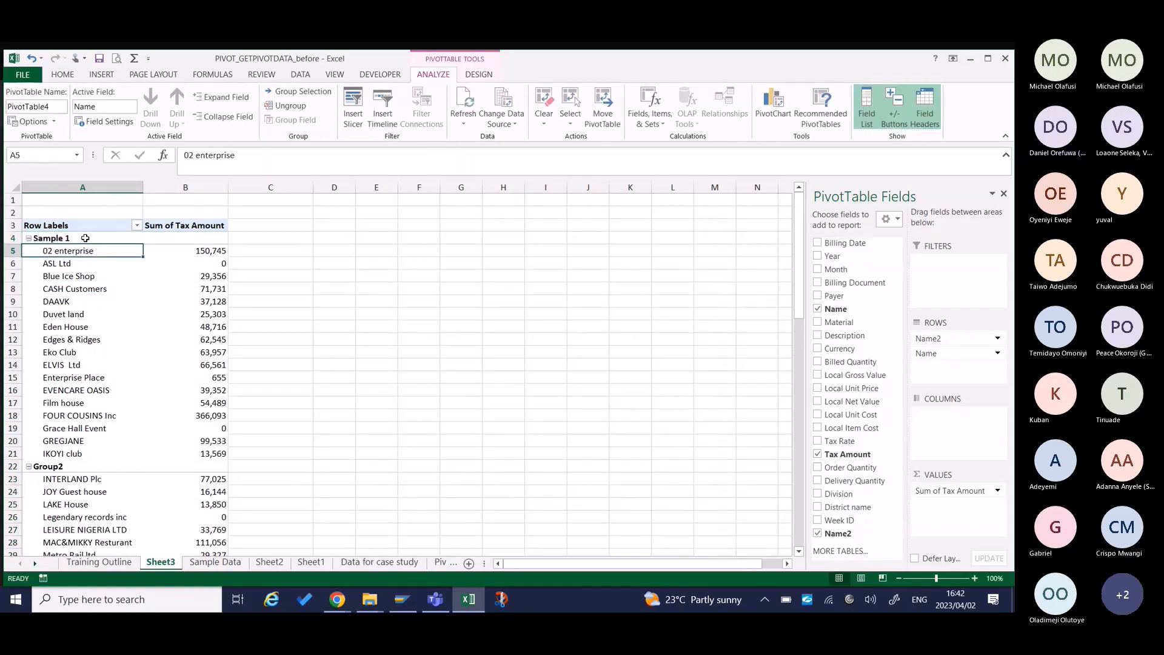
Enter Sample 1 over the Group2 label, and review the order of both groups down to the Grand Total.
{"action": "left_click", "coordinate": [45, 465]}
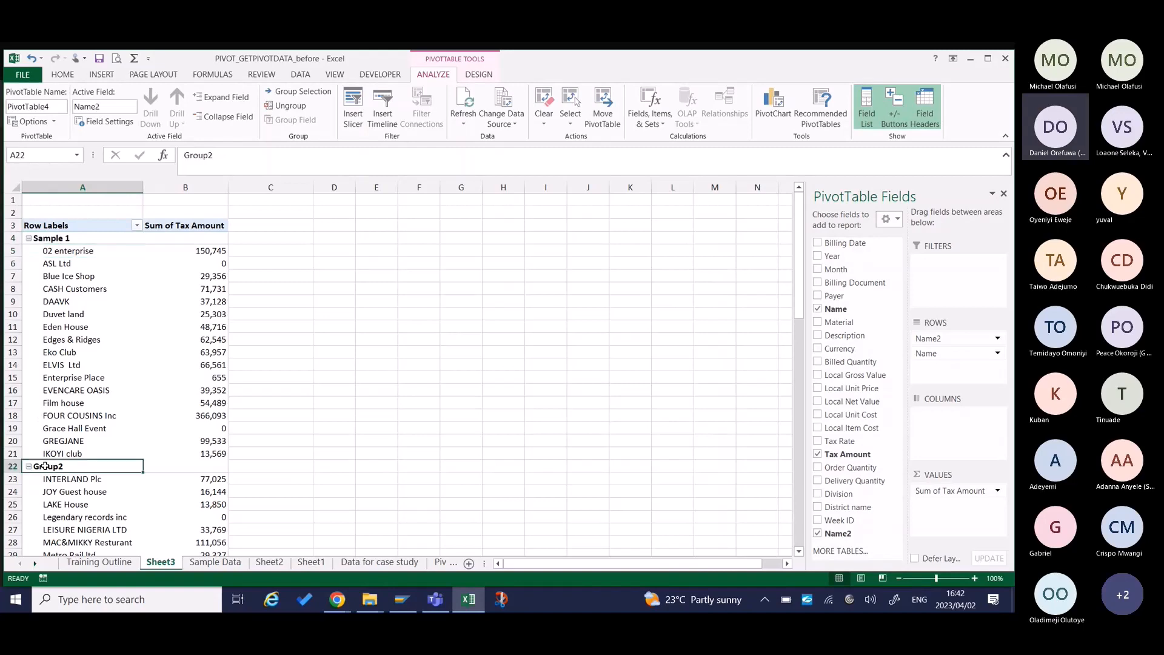
{"action": "type", "text": "Sample 1"}
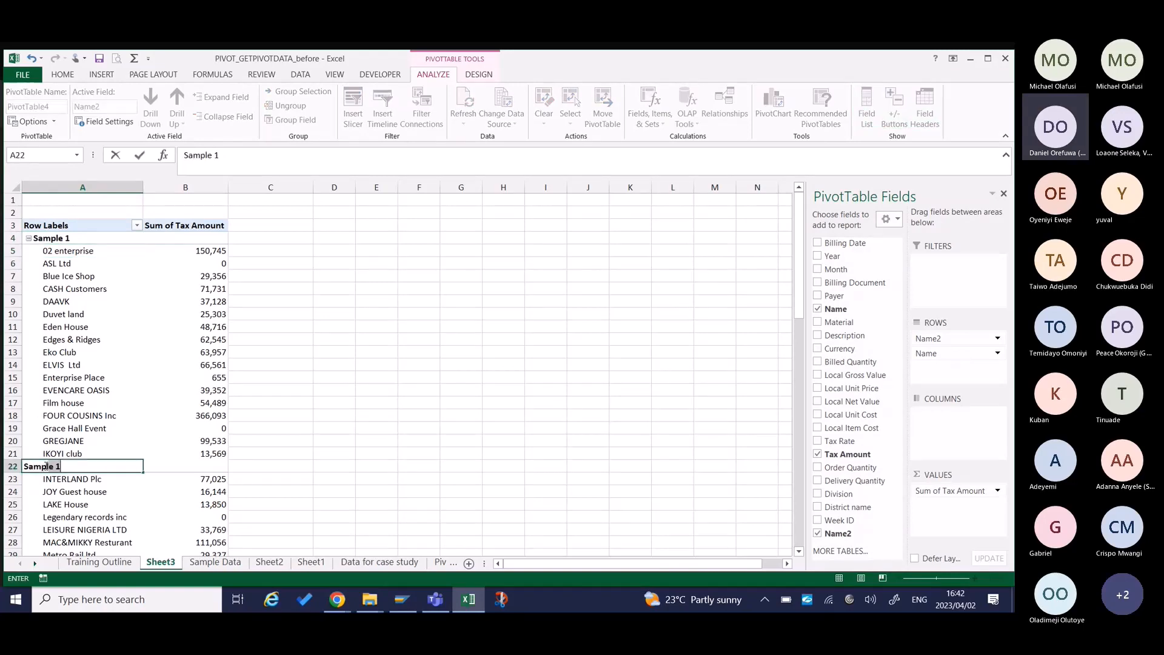
{"action": "key", "text": "Return"}
{"action": "scroll", "coordinate": [165, 504], "scroll_direction": "down", "scroll_amount": 1}
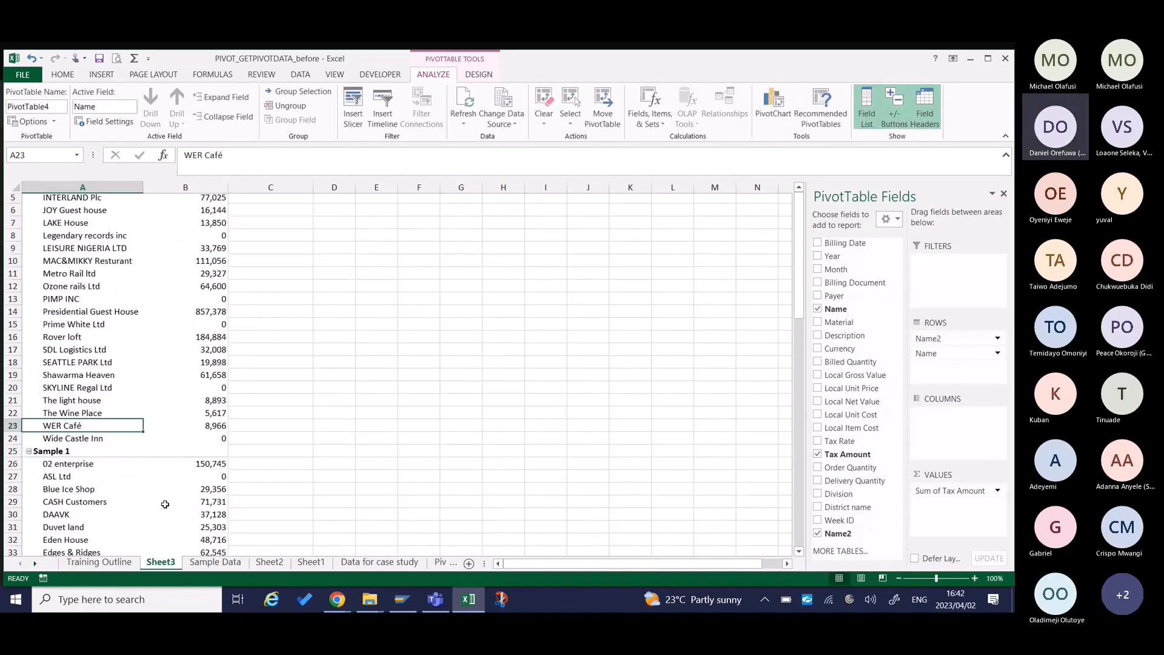
{"action": "scroll", "coordinate": [165, 504], "scroll_direction": "up", "scroll_amount": 1}
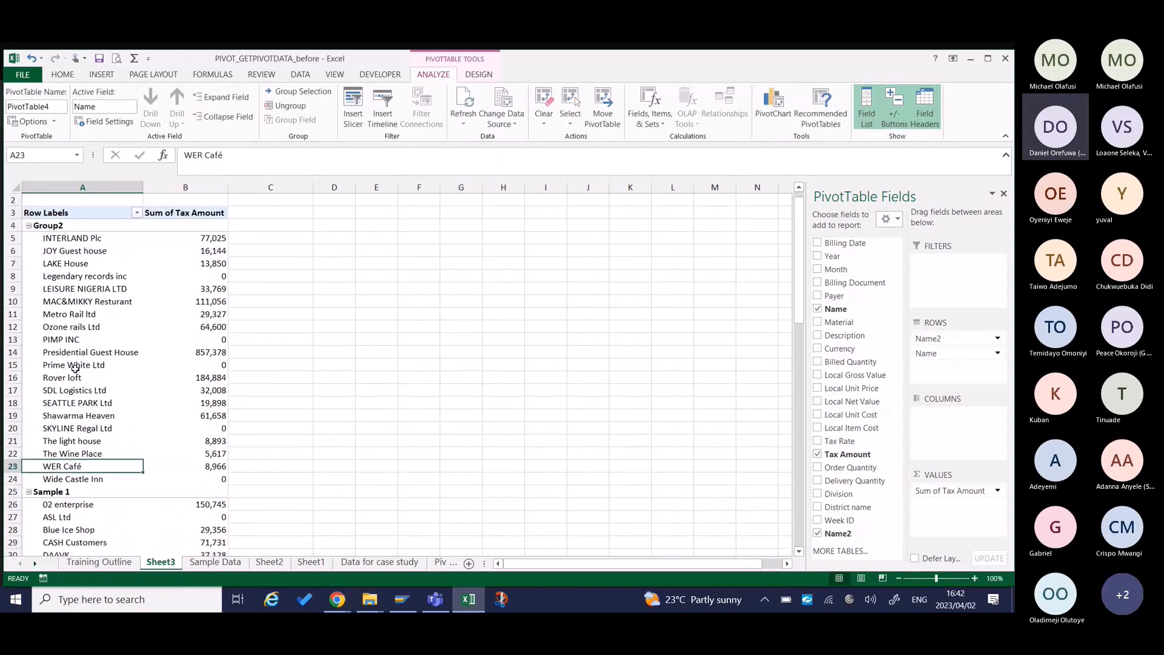
{"action": "scroll", "coordinate": [144, 301], "scroll_direction": "down", "scroll_amount": 9}
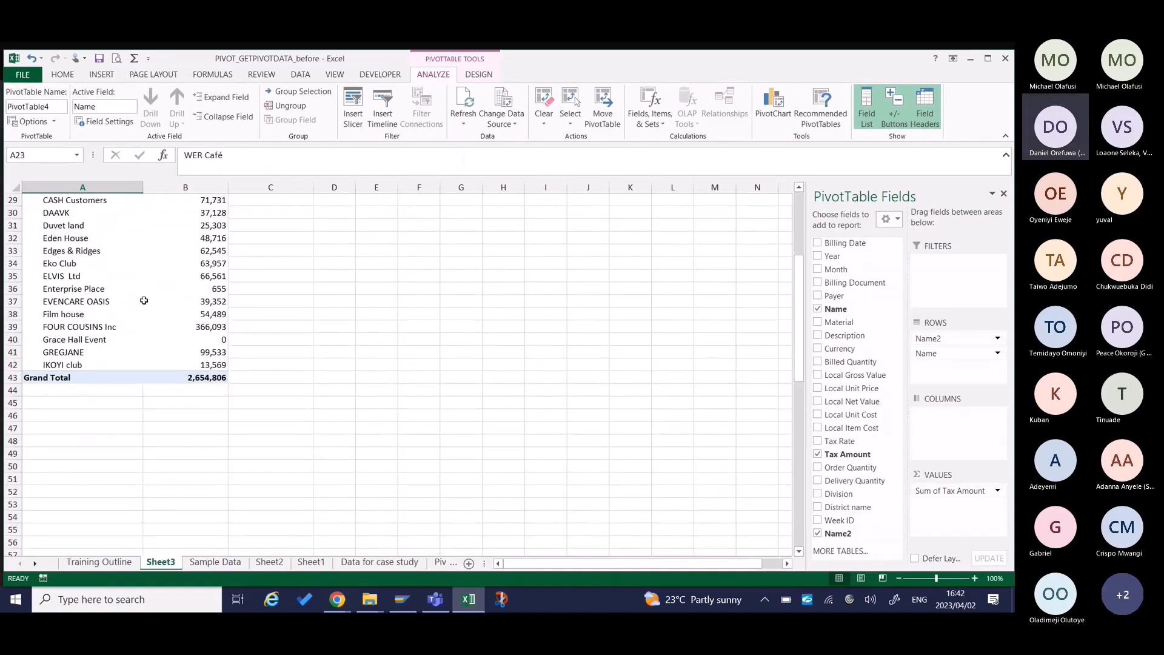
Rename the upper group label in cell A4 as Sample 2, and check both groups in the pivot table.
{"action": "scroll", "coordinate": [144, 301], "scroll_direction": "up", "scroll_amount": 9}
{"action": "left_click", "coordinate": [77, 238]}
{"action": "type", "text": "S"}
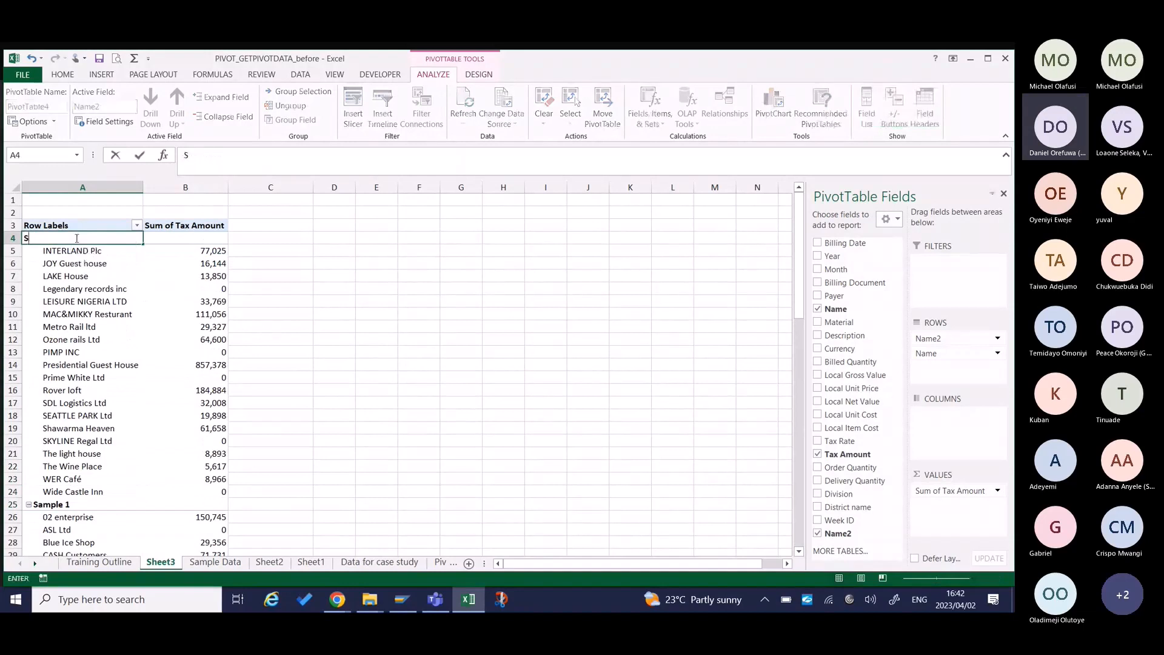
{"action": "type", "text": "ample"}
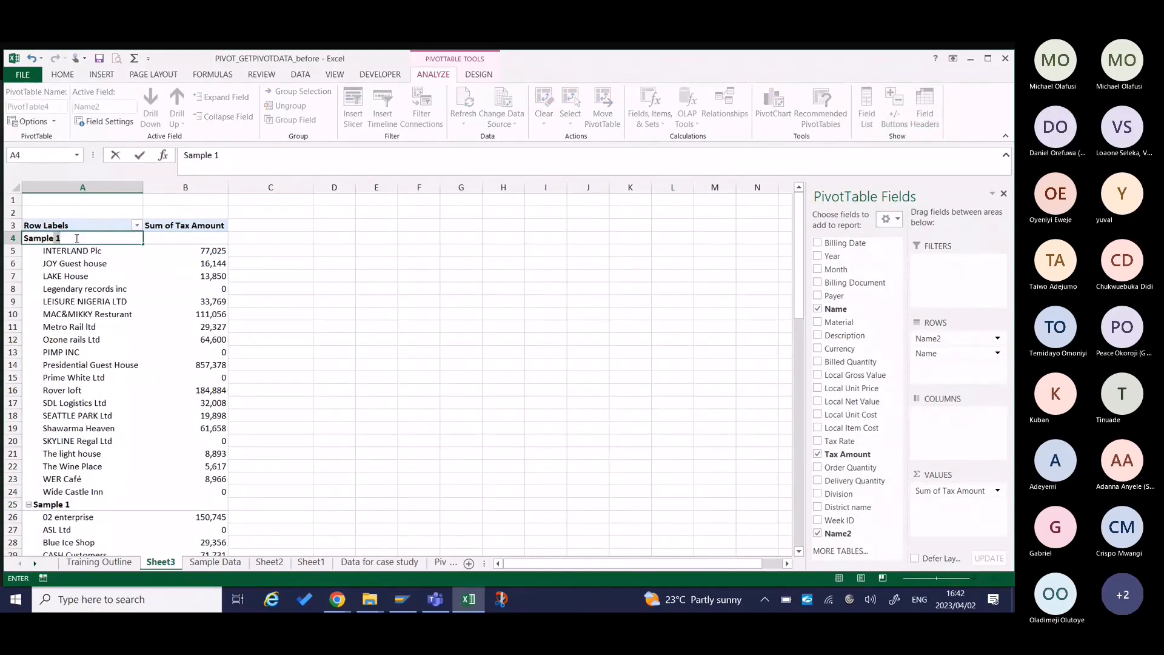
{"action": "type", "text": "2"}
{"action": "key", "text": "BackSpace"}
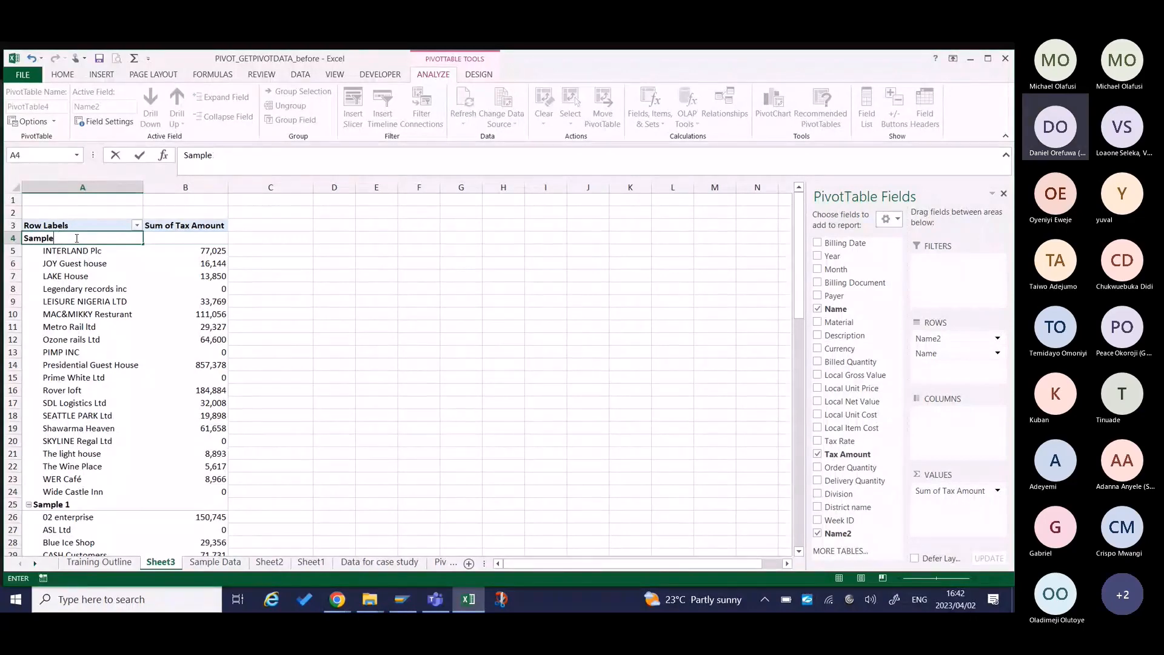
{"action": "type", "text": "2"}
{"action": "key", "text": "Return"}
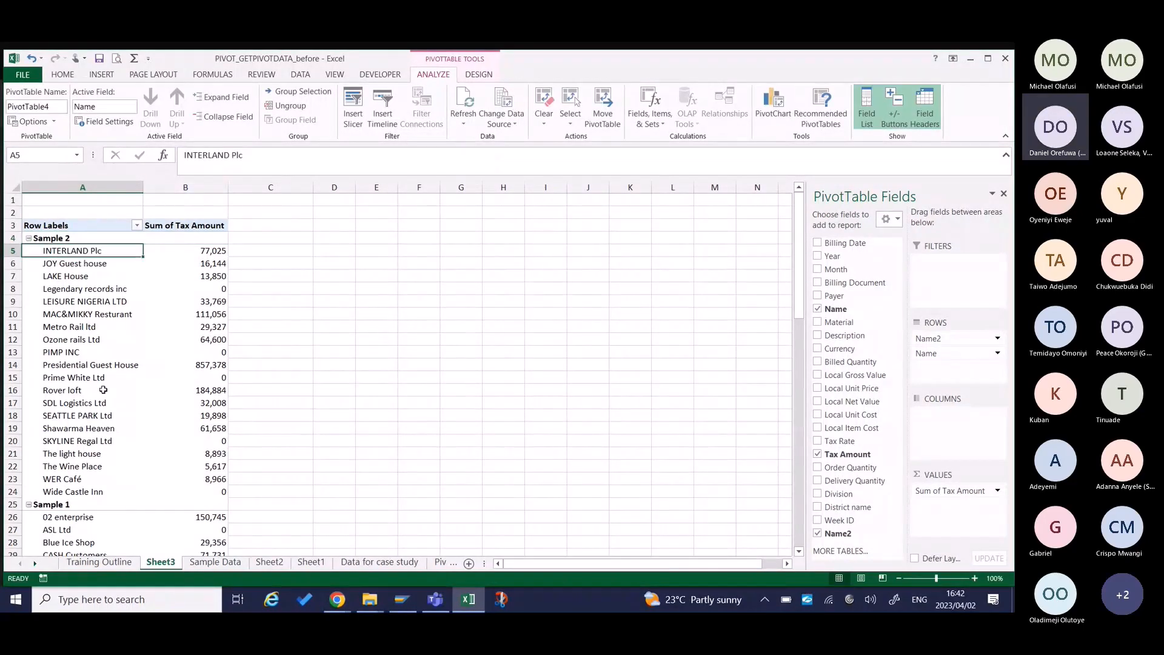
{"action": "scroll", "coordinate": [147, 416], "scroll_direction": "down", "scroll_amount": 2}
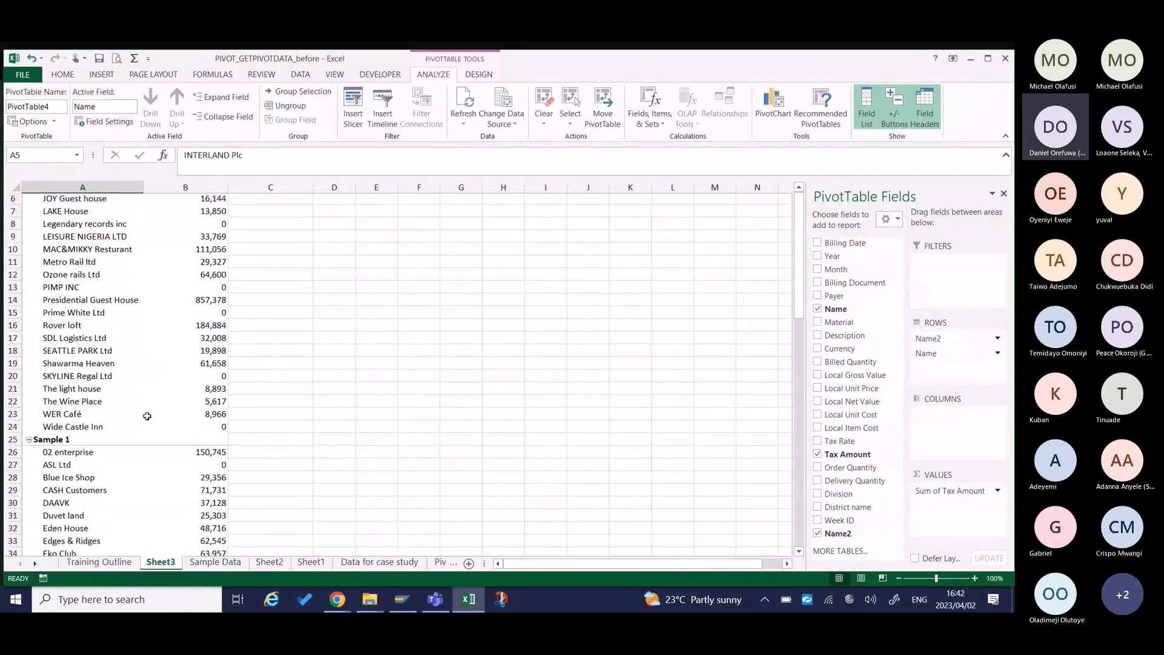
{"action": "scroll", "coordinate": [147, 416], "scroll_direction": "up", "scroll_amount": 2}
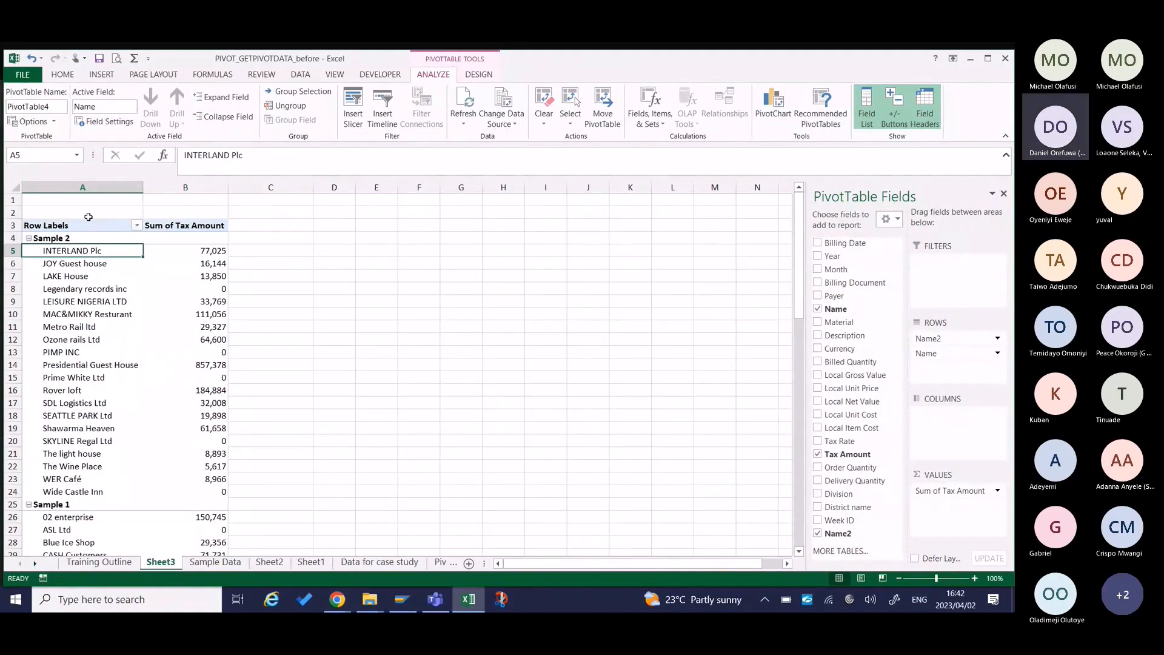
Show the pivot table in Tabular Form.
{"action": "left_click", "coordinate": [73, 239]}
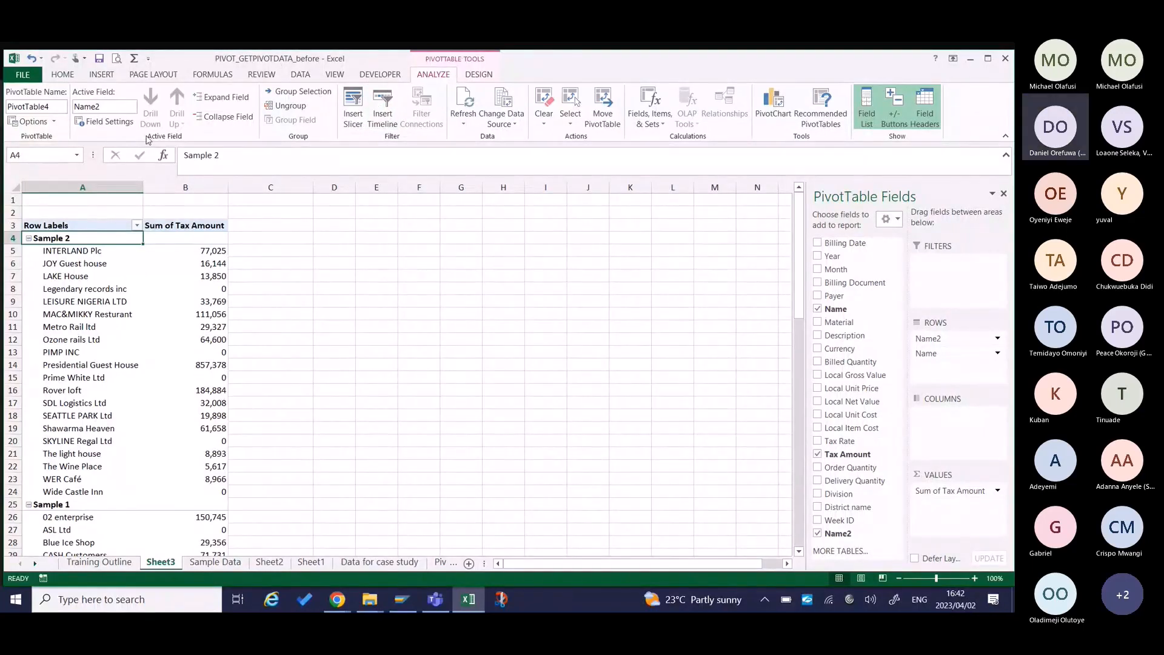
{"action": "left_click", "coordinate": [478, 74]}
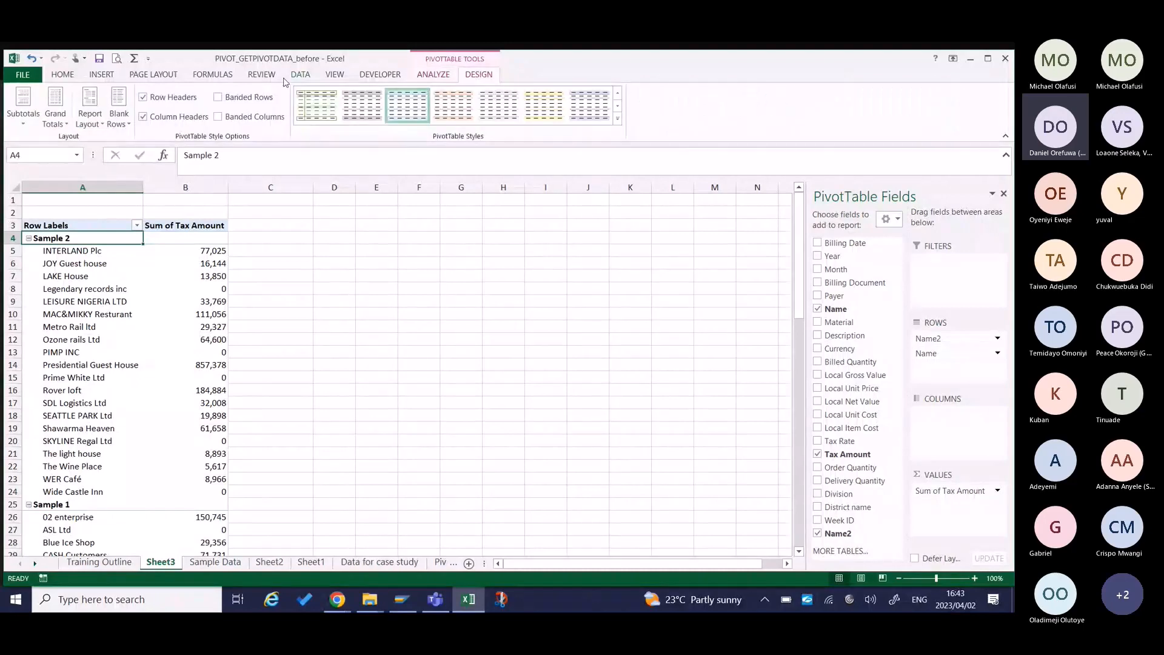
{"action": "left_click", "coordinate": [90, 115]}
{"action": "left_click", "coordinate": [148, 204]}
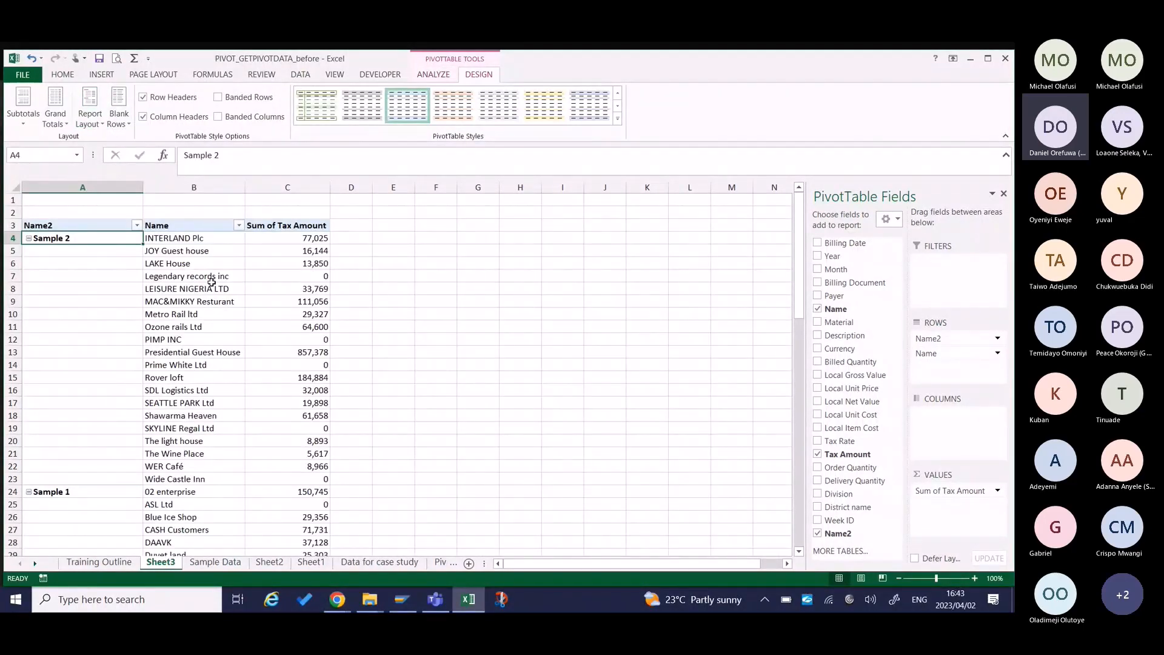
Sort the group labels in the Name2 column from A to Z.
{"action": "left_click_drag", "start_coordinate": [104, 240], "coordinate": [105, 509]}
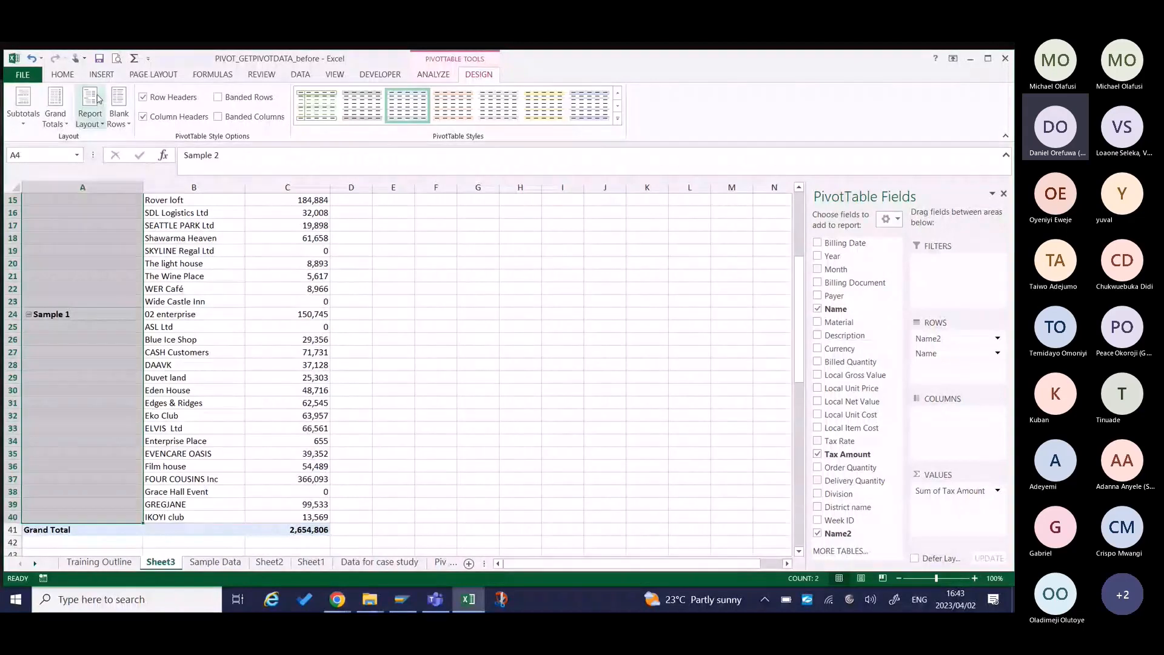
{"action": "left_click", "coordinate": [62, 76]}
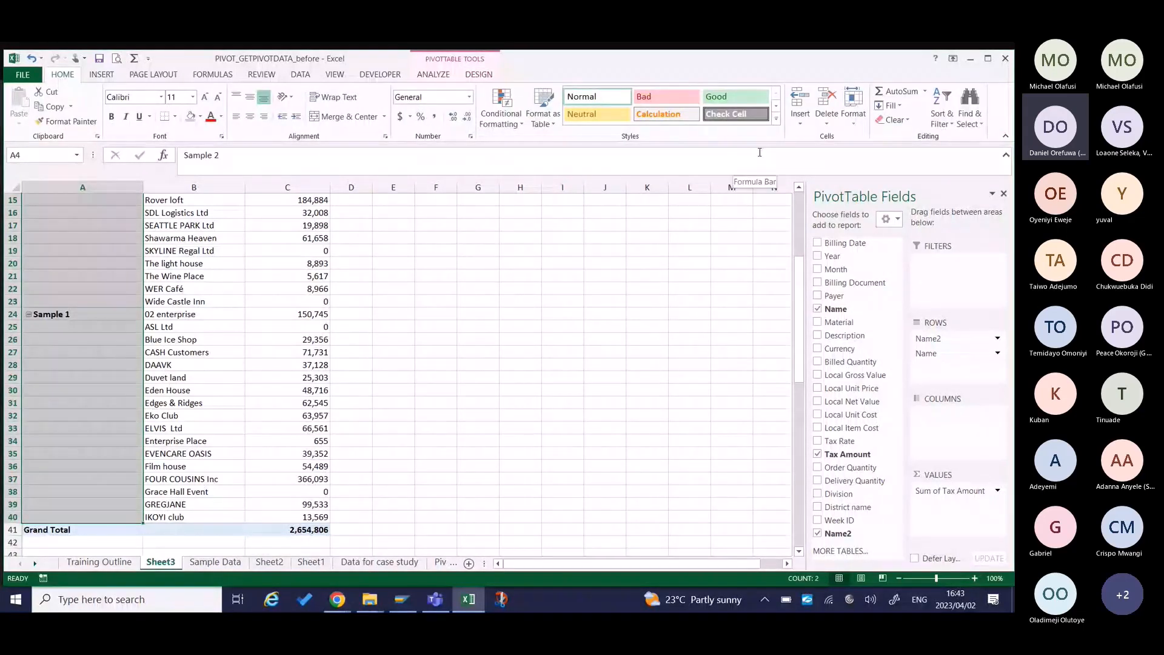
{"action": "left_click", "coordinate": [941, 116]}
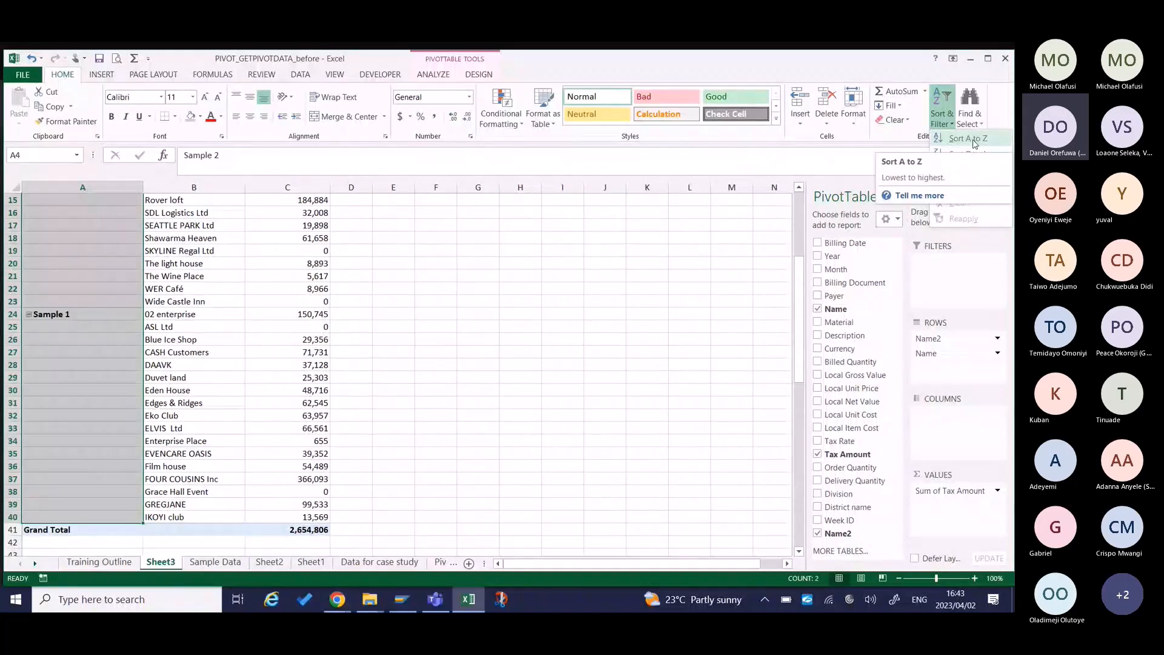
{"action": "left_click", "coordinate": [973, 140]}
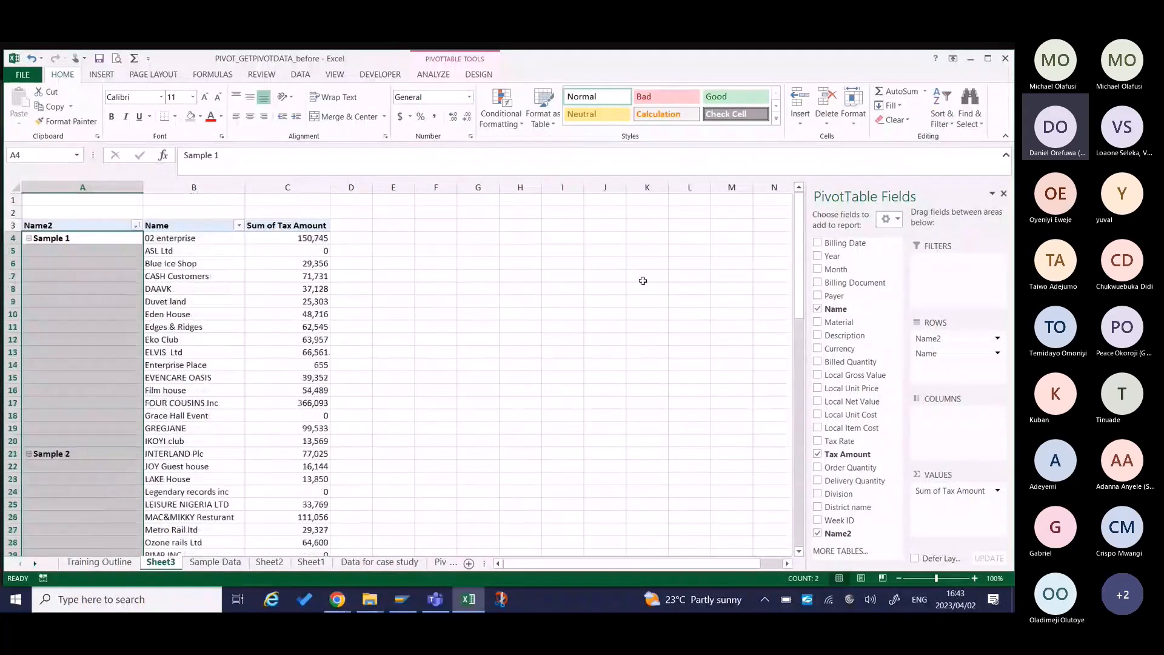
Collapse and re-expand the Sample 2 group and the Sample 1 group to demonstrate hiding their names.
{"action": "left_click", "coordinate": [105, 534]}
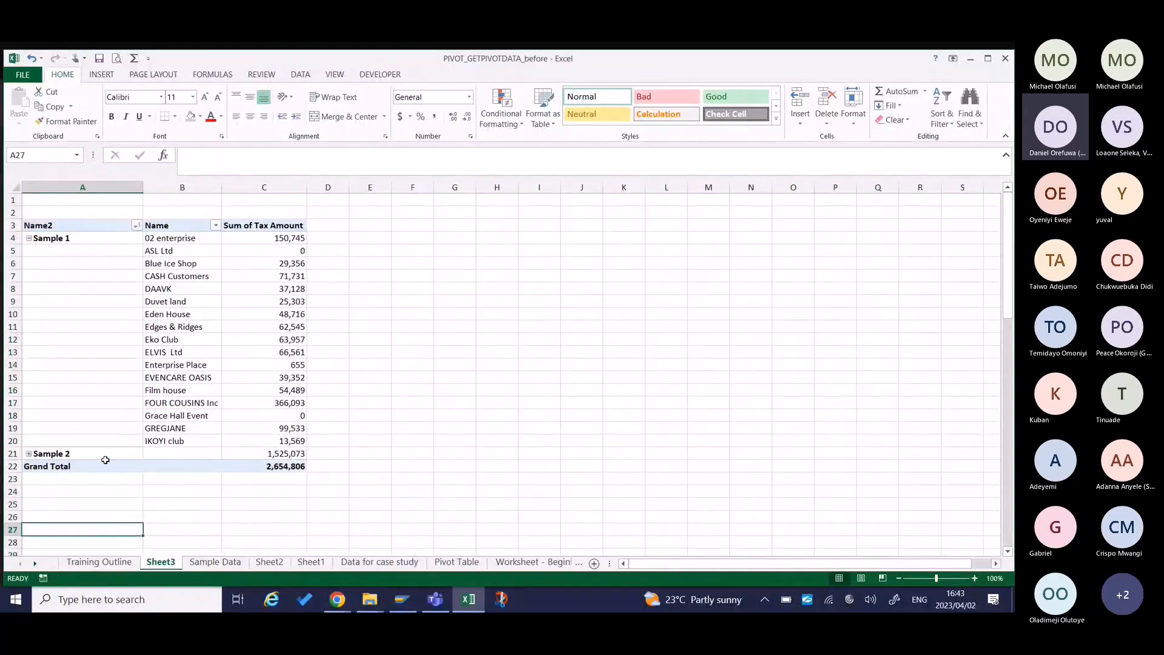
{"action": "left_click", "coordinate": [29, 454]}
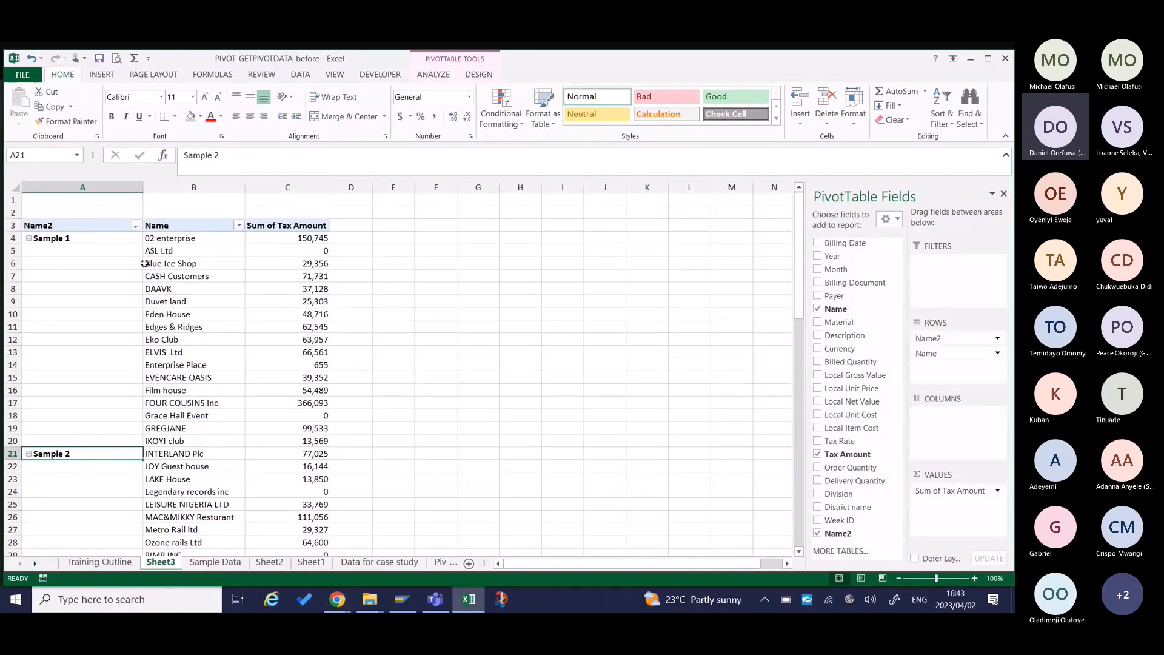
{"action": "left_click", "coordinate": [97, 239]}
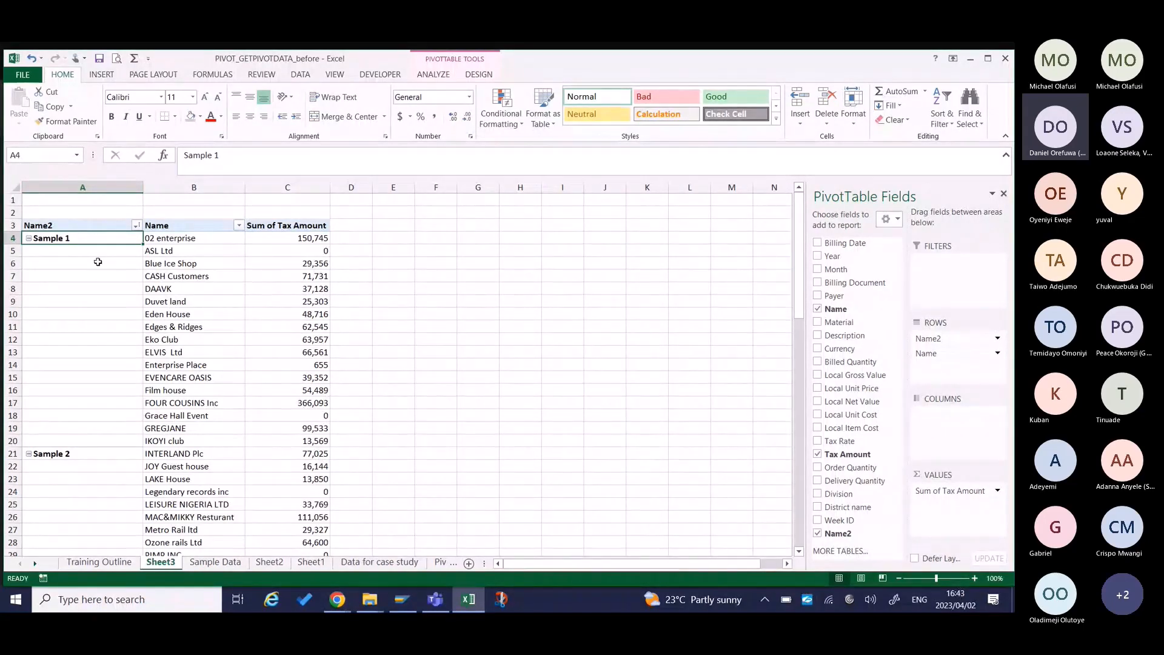
{"action": "left_click", "coordinate": [29, 238]}
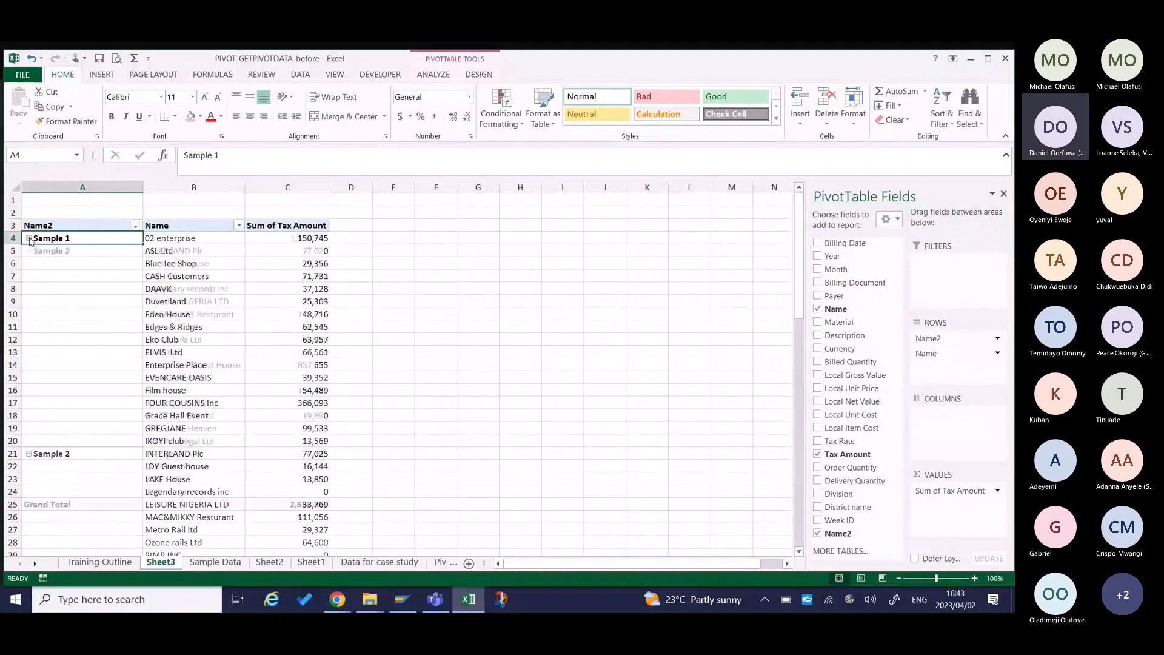
{"action": "left_click", "coordinate": [28, 238]}
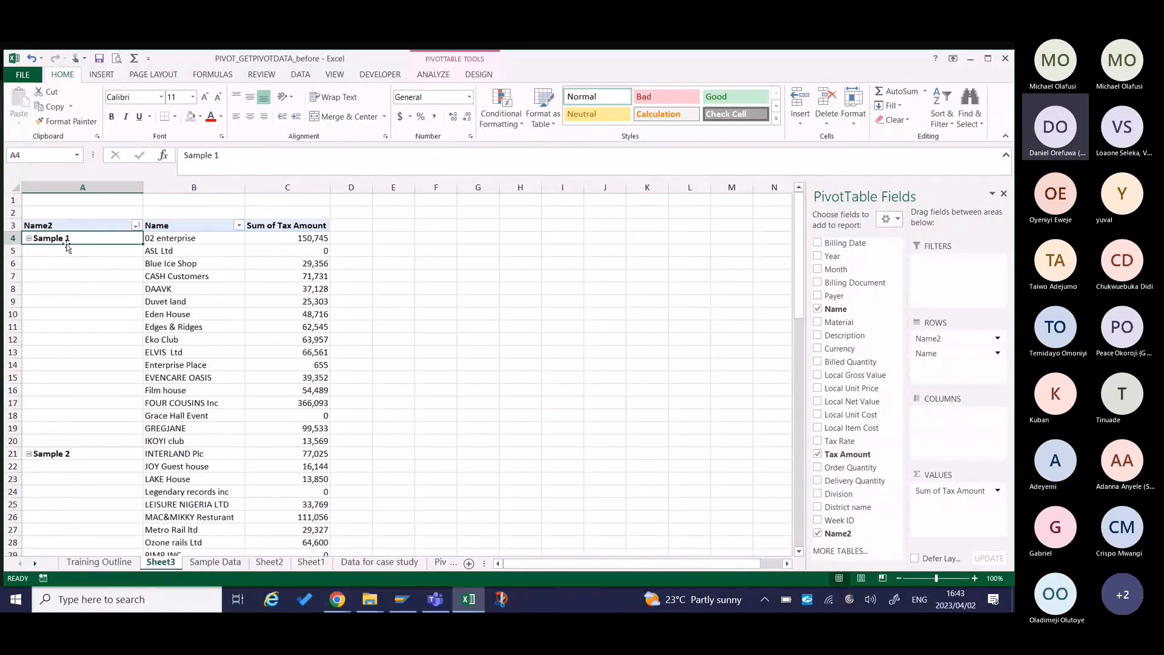
Undo the group collapsing and expanding together with the A to Z sort of the Name2 column.
{"action": "key", "text": "ctrl+z"}
{"action": "key", "text": "ctrl+z"}
{"action": "key", "text": "ctrl+z"}
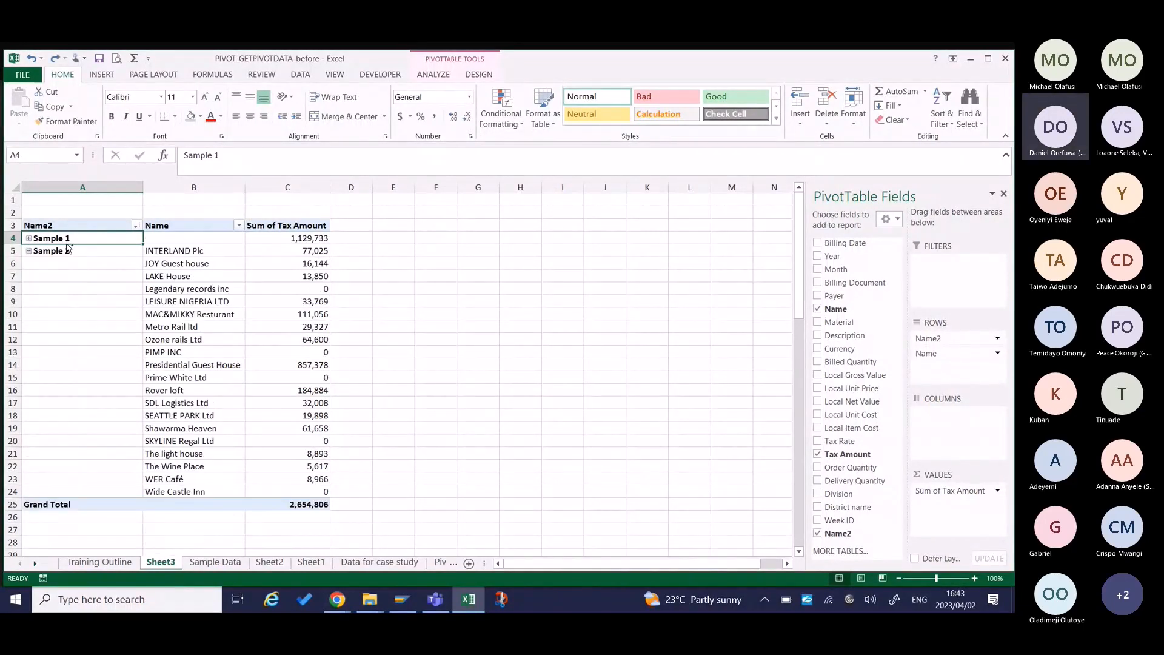
{"action": "key", "text": "ctrl+z"}
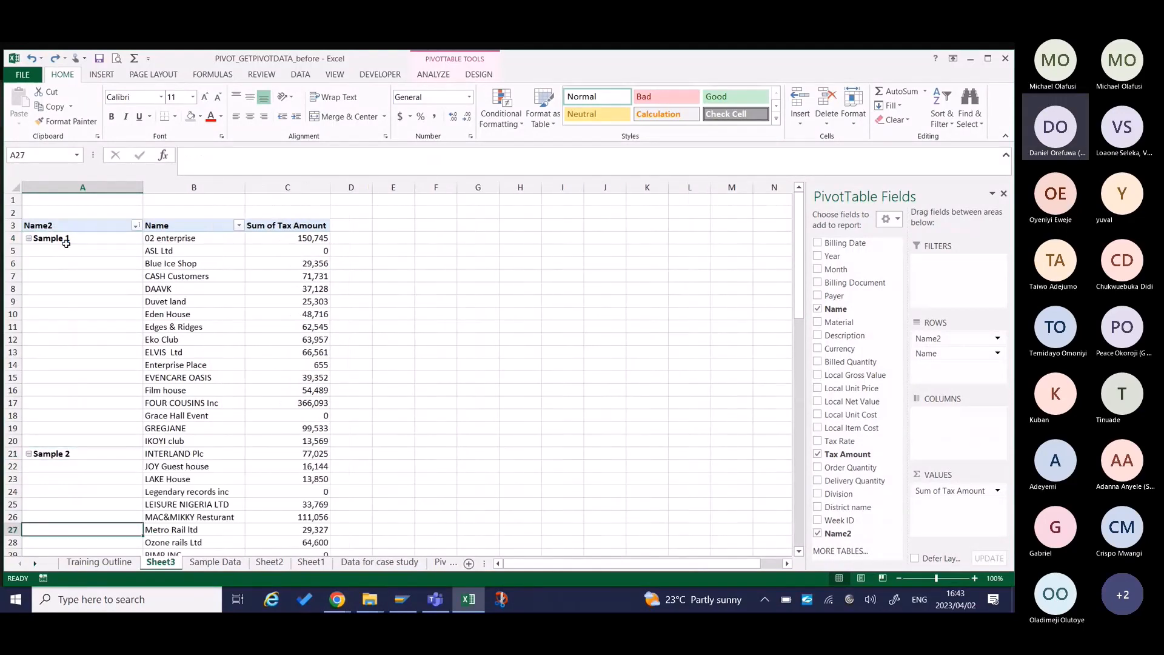
{"action": "key", "text": "ctrl+z"}
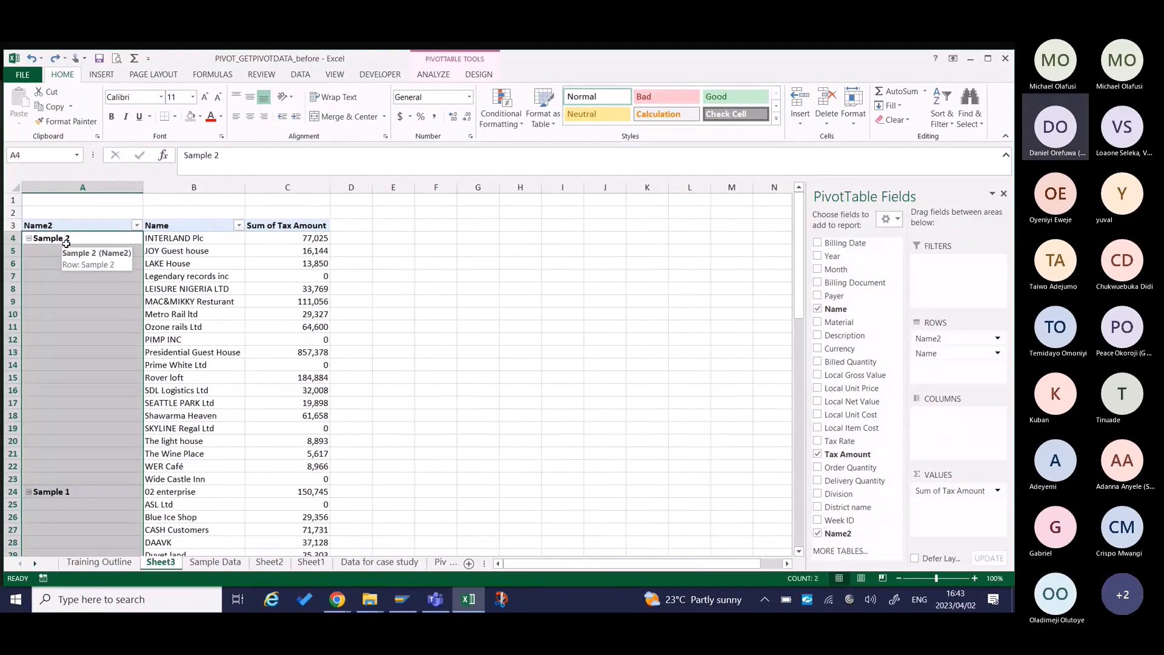
{"action": "left_click", "coordinate": [78, 326]}
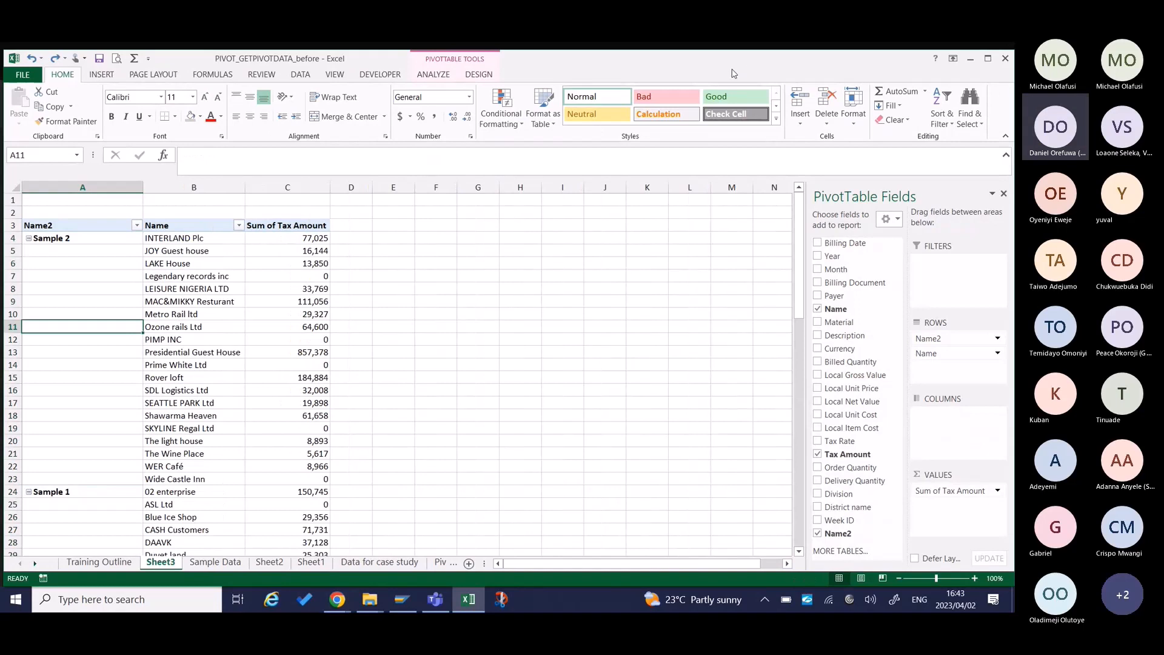
Switch the pivot table's report layout to Outline Form and back to Compact Form.
{"action": "left_click", "coordinate": [478, 74]}
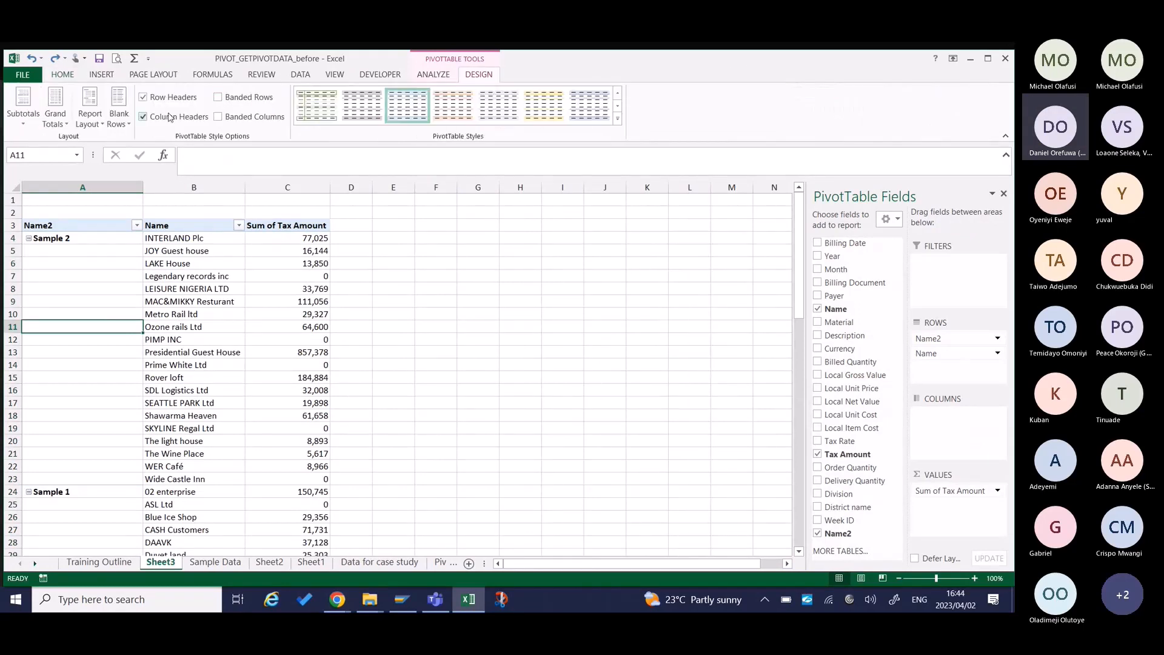
{"action": "left_click", "coordinate": [89, 117]}
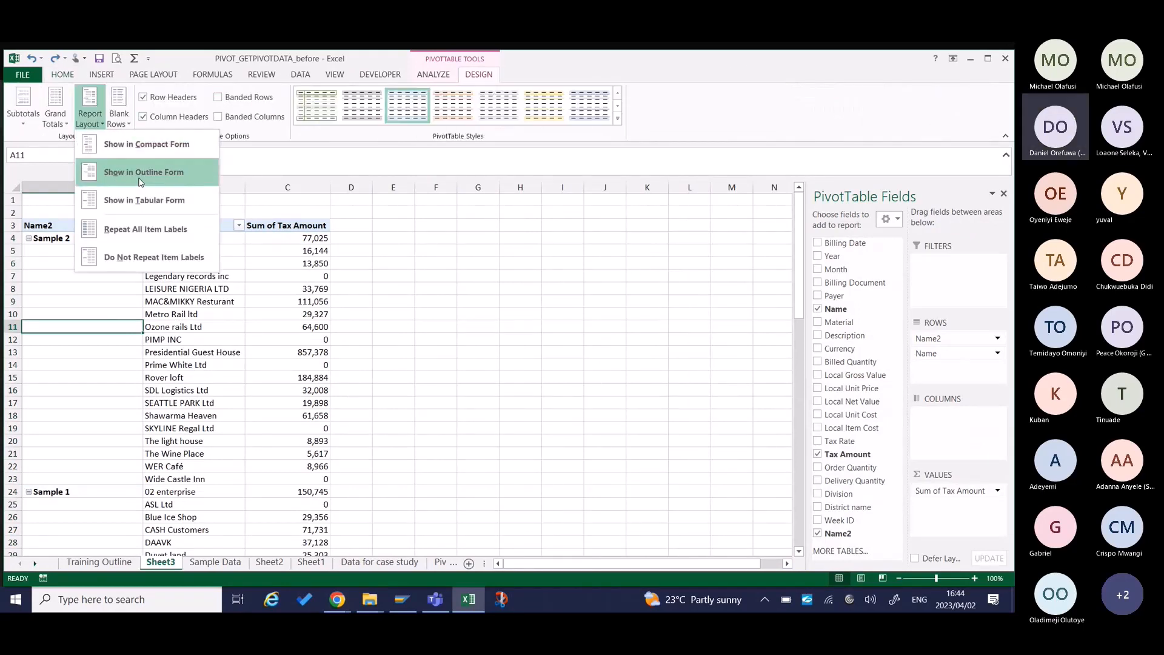
{"action": "left_click", "coordinate": [139, 173]}
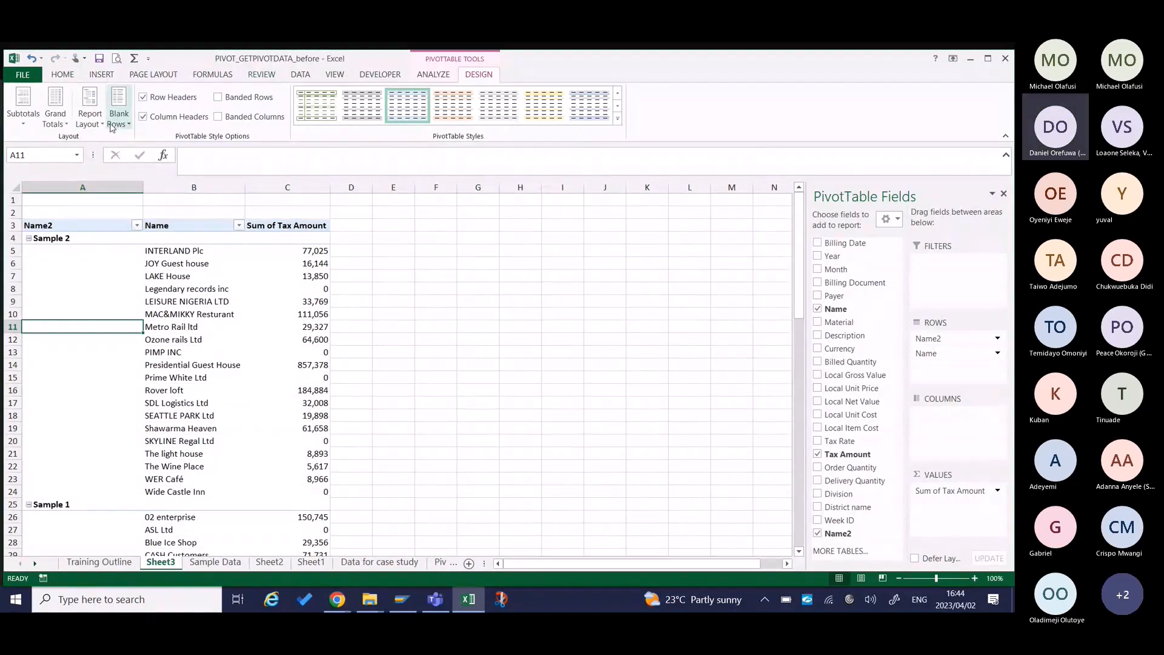
{"action": "left_click", "coordinate": [90, 117]}
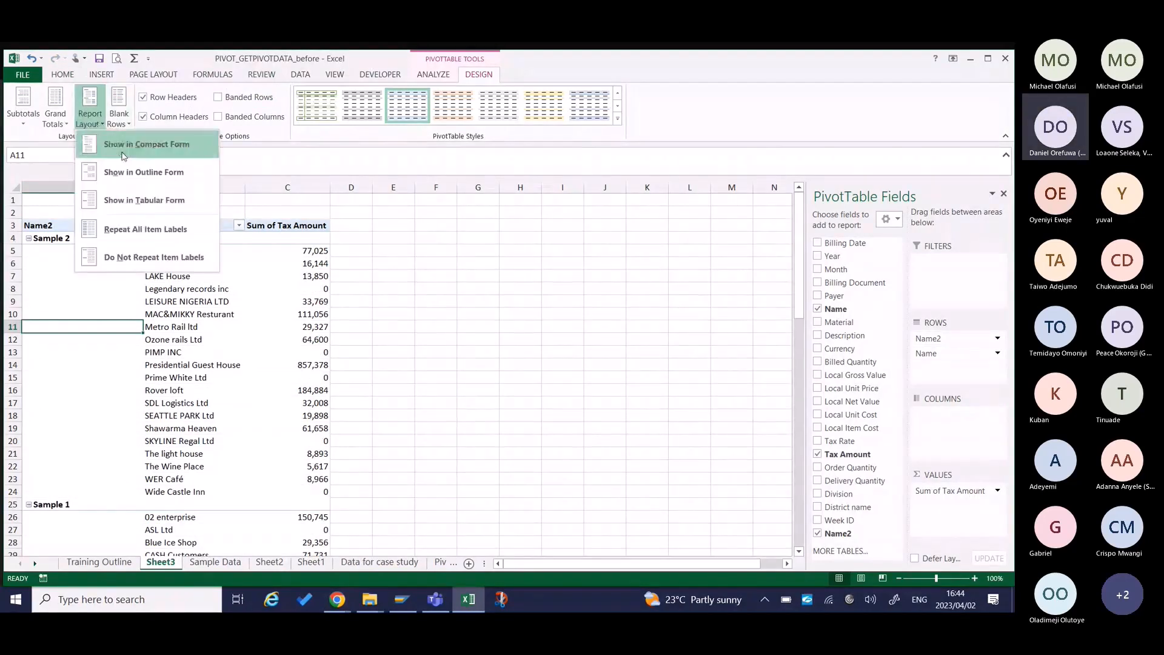
{"action": "left_click", "coordinate": [156, 143]}
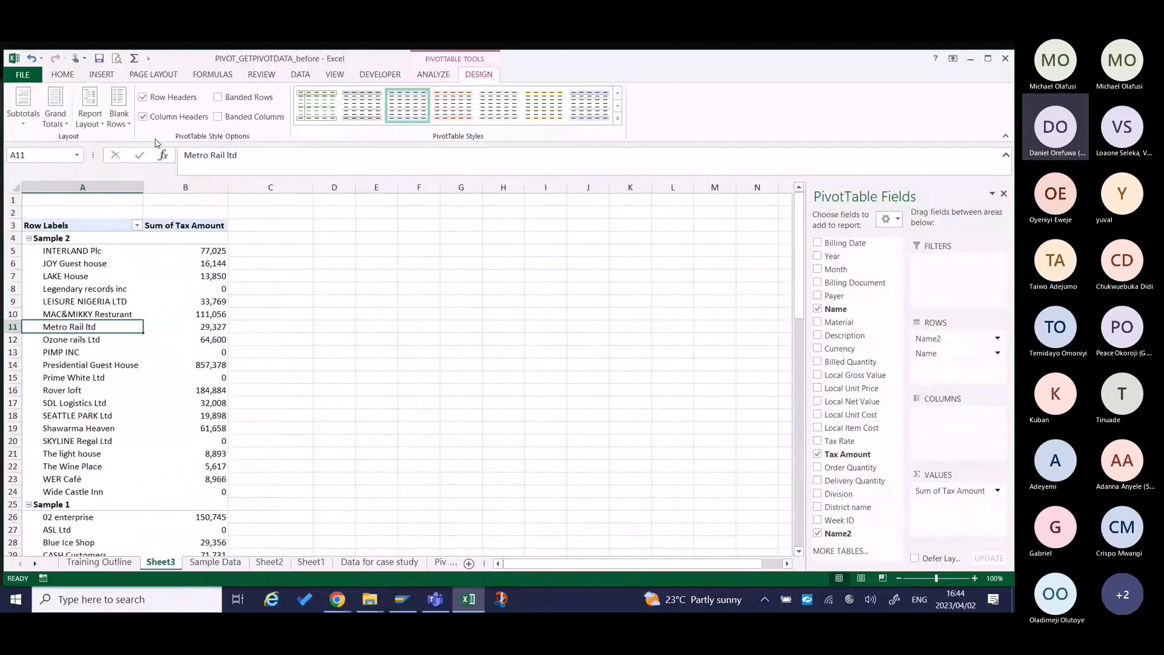
Move the Sample 2 group with all its names below the Sample 1 group by hand.
{"action": "left_click", "coordinate": [59, 241]}
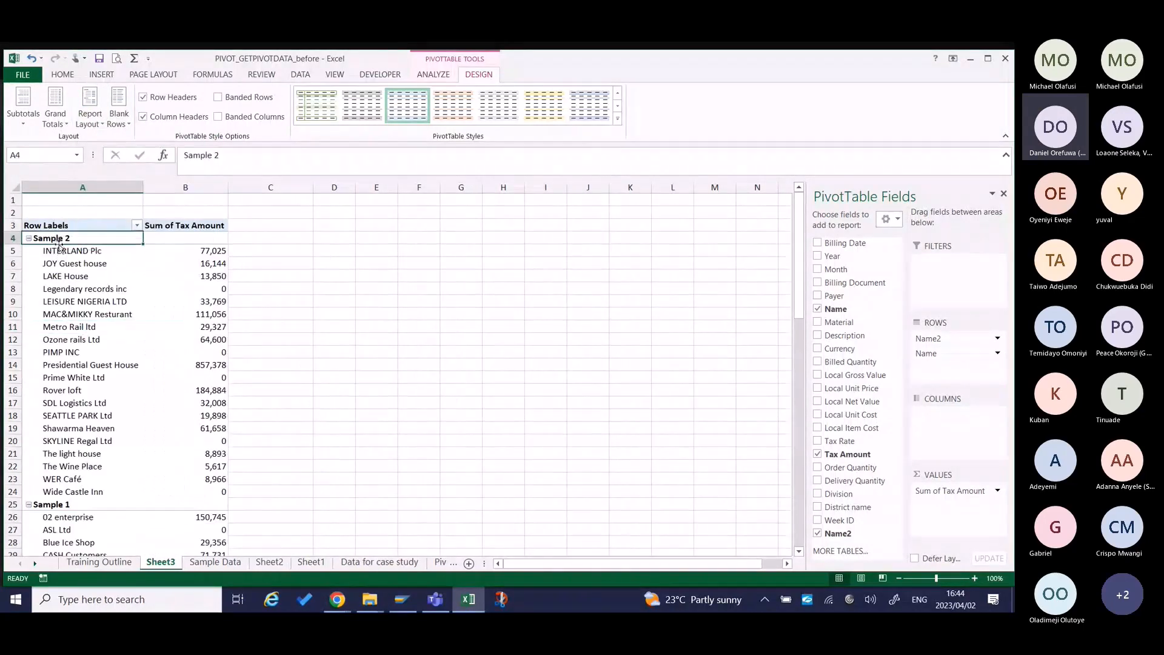
{"action": "left_click_drag", "start_coordinate": [59, 245], "coordinate": [61, 564]}
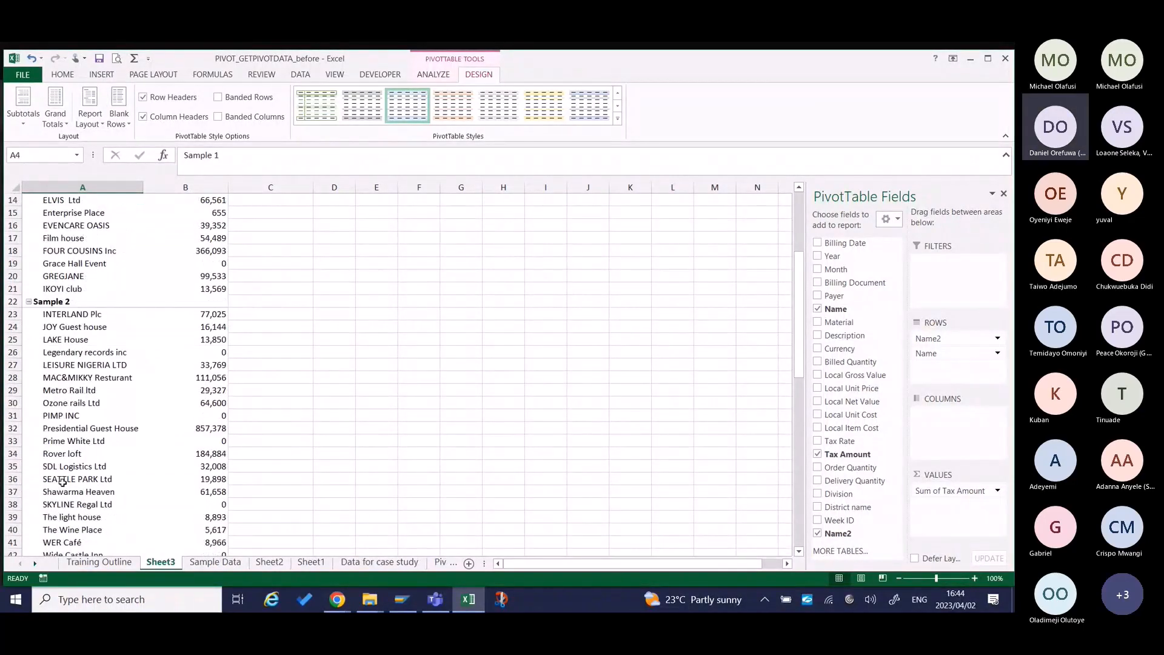
{"action": "scroll", "coordinate": [63, 482], "scroll_direction": "up", "scroll_amount": 5}
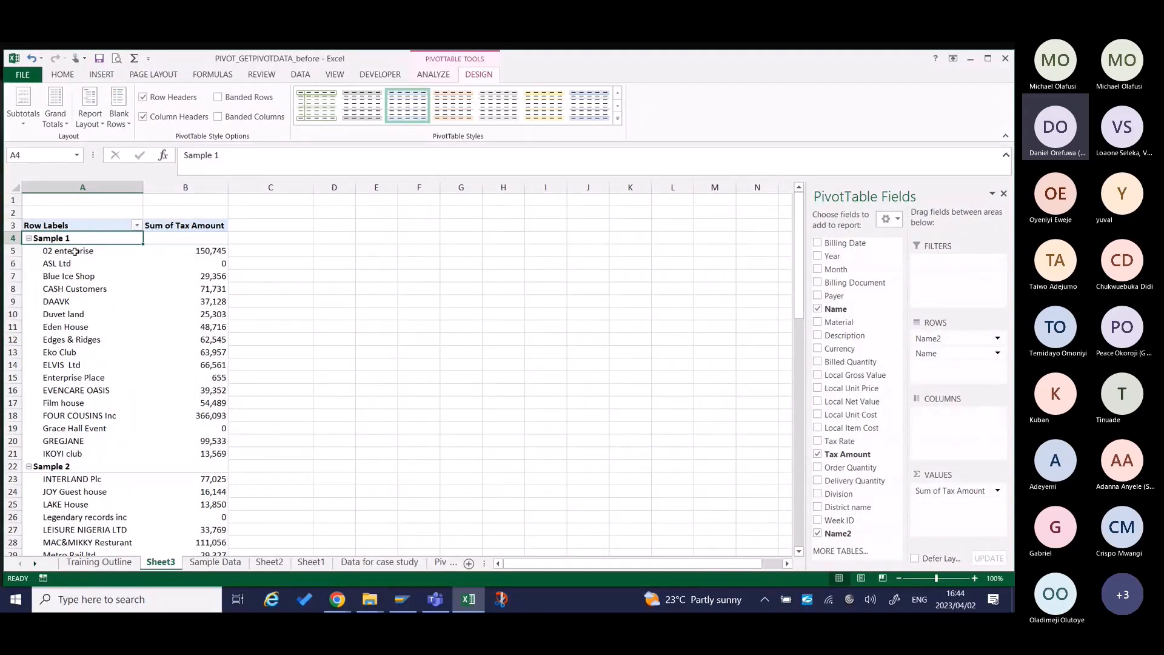
Move the FOUR COUSINS Inc row manually to the first place in the Sample 1 group.
{"action": "left_click_drag", "start_coordinate": [74, 251], "coordinate": [68, 447]}
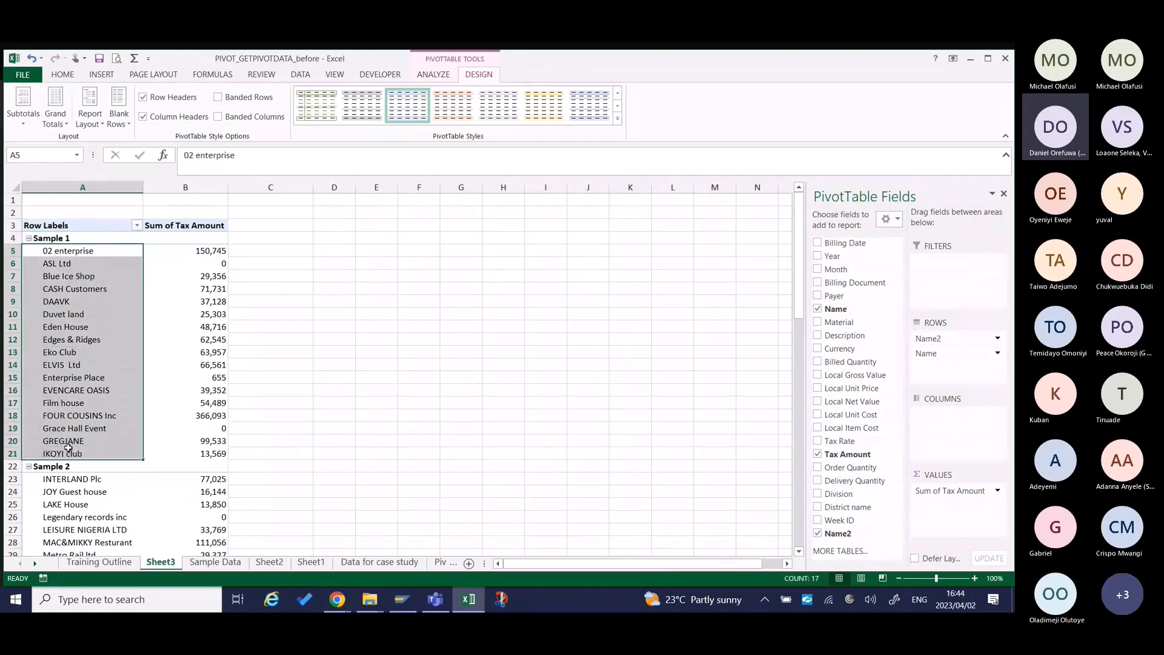
{"action": "left_click", "coordinate": [222, 250]}
{"action": "left_click", "coordinate": [216, 415]}
{"action": "left_click", "coordinate": [97, 417]}
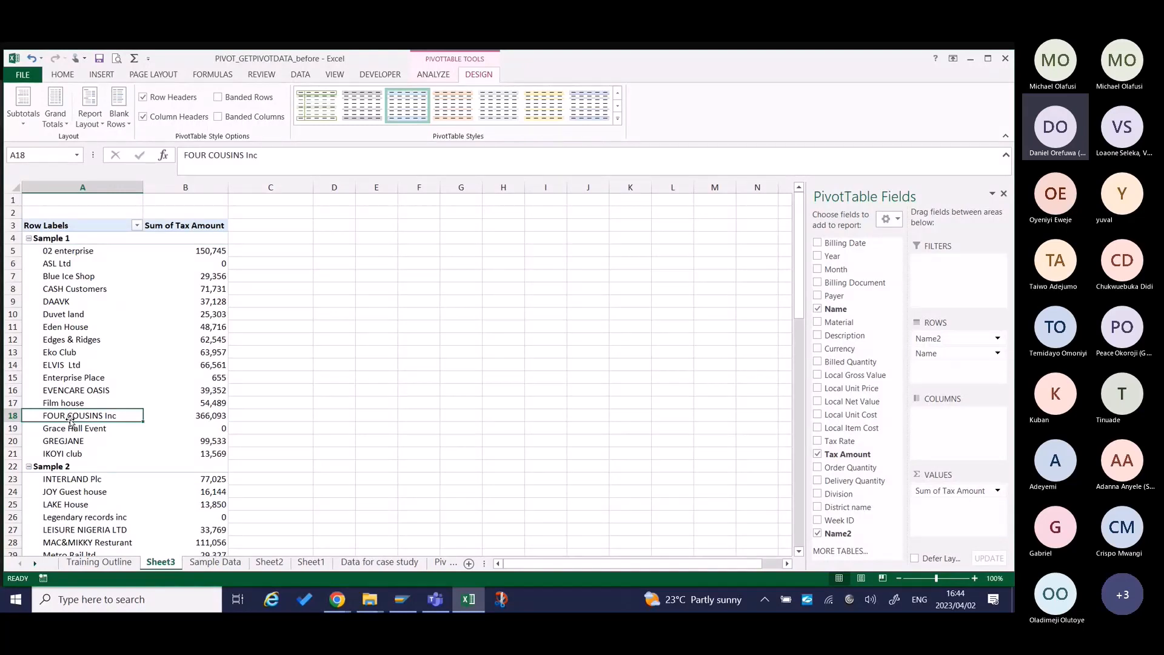
{"action": "left_click_drag", "start_coordinate": [70, 420], "coordinate": [73, 246]}
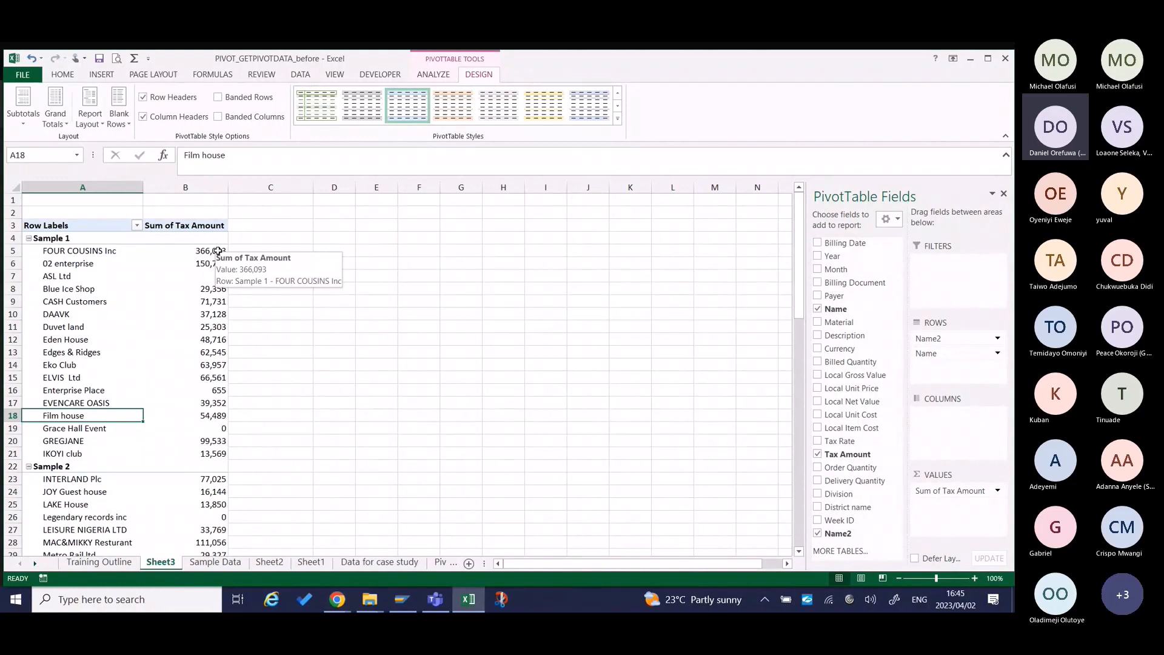
Sort the Sample 1 tax amounts from largest to smallest.
{"action": "left_click_drag", "start_coordinate": [218, 251], "coordinate": [225, 454]}
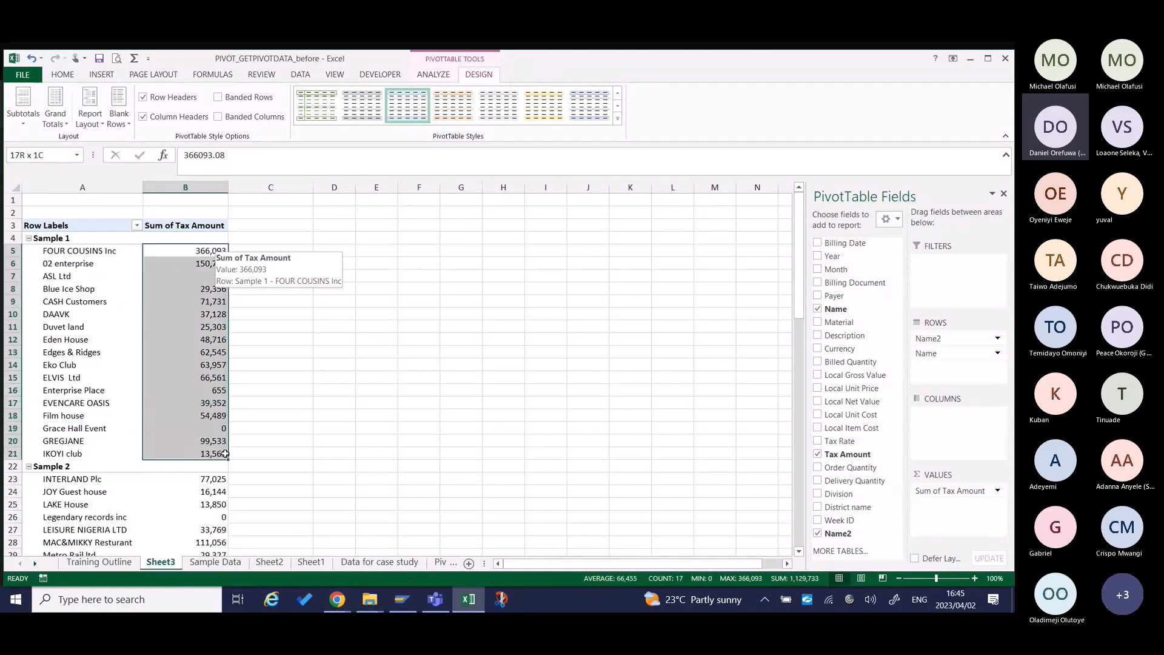
{"action": "left_click", "coordinate": [434, 74]}
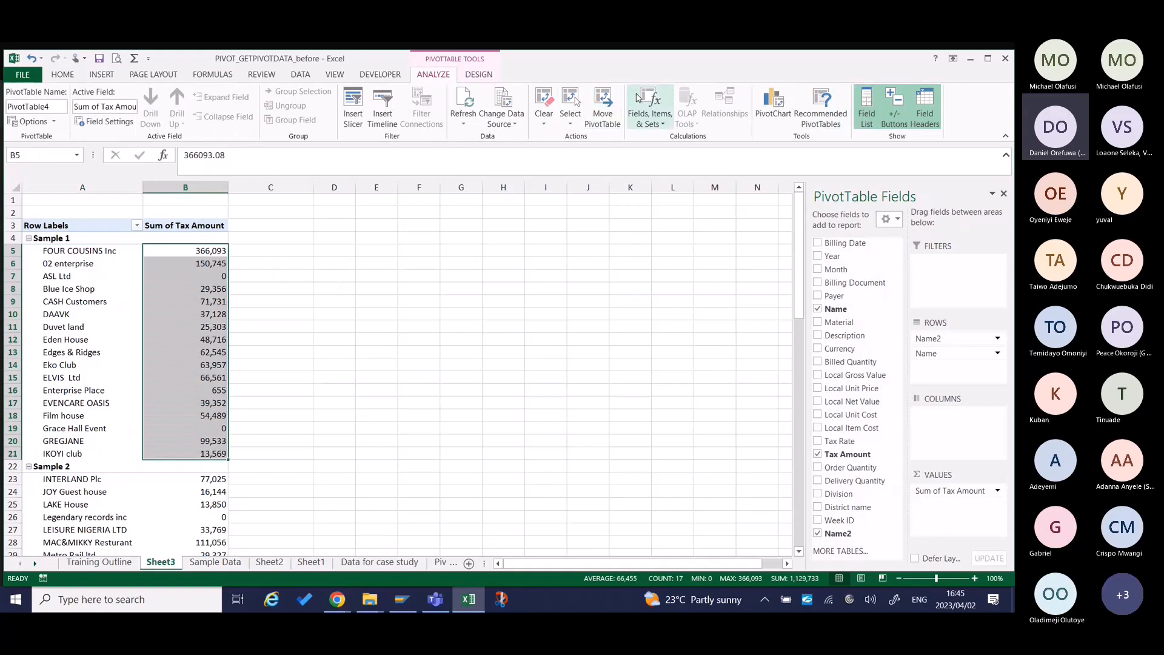
{"action": "left_click", "coordinate": [479, 74]}
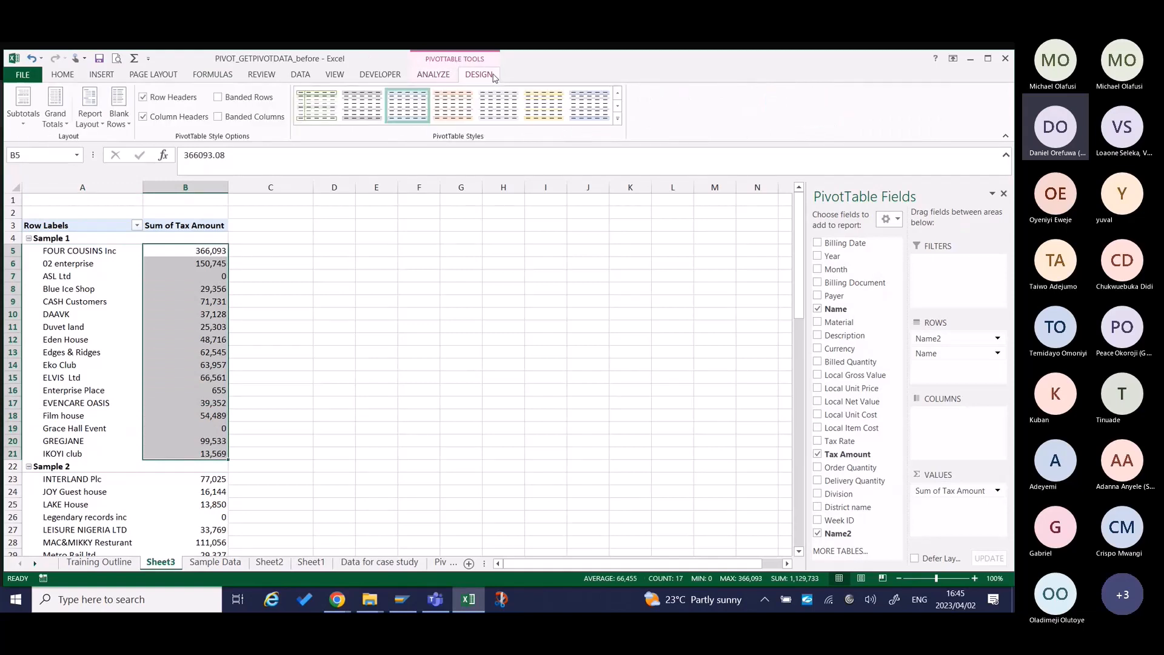
{"action": "left_click", "coordinate": [433, 74]}
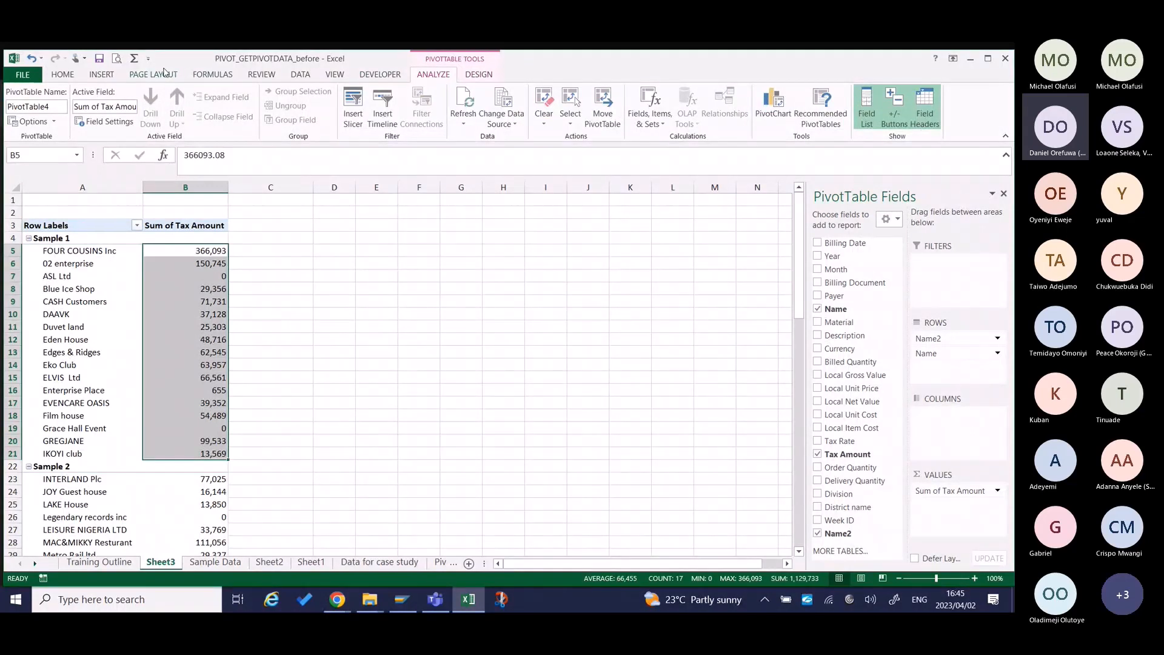
{"action": "left_click", "coordinate": [64, 76]}
{"action": "left_click", "coordinate": [940, 114]}
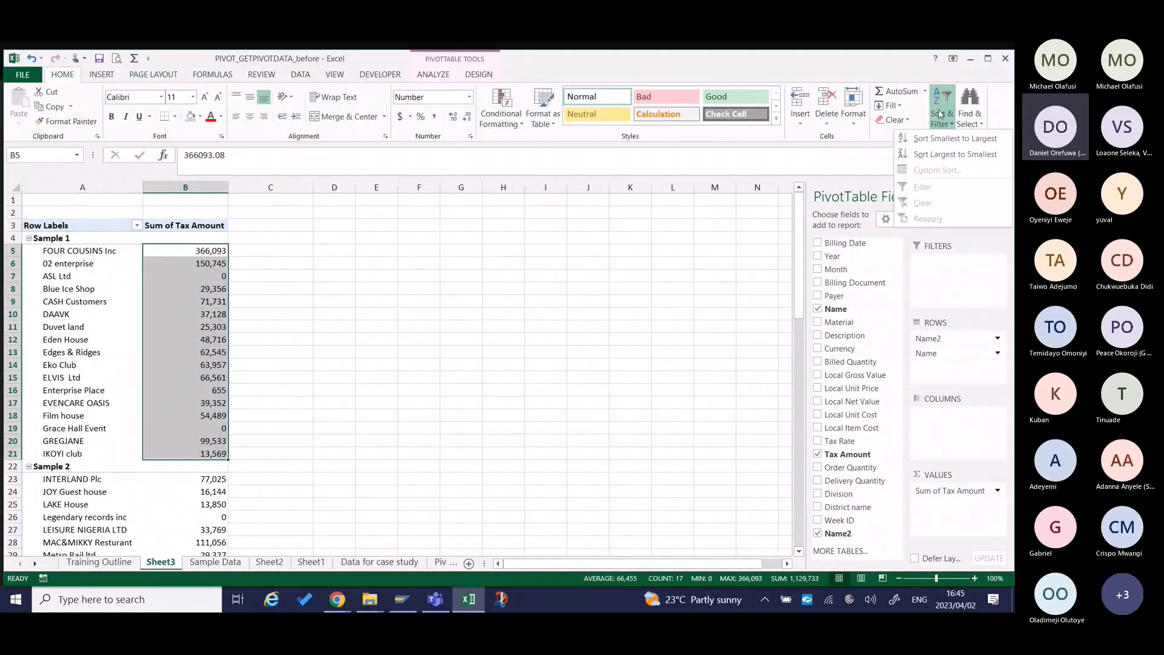
{"action": "left_click", "coordinate": [937, 155]}
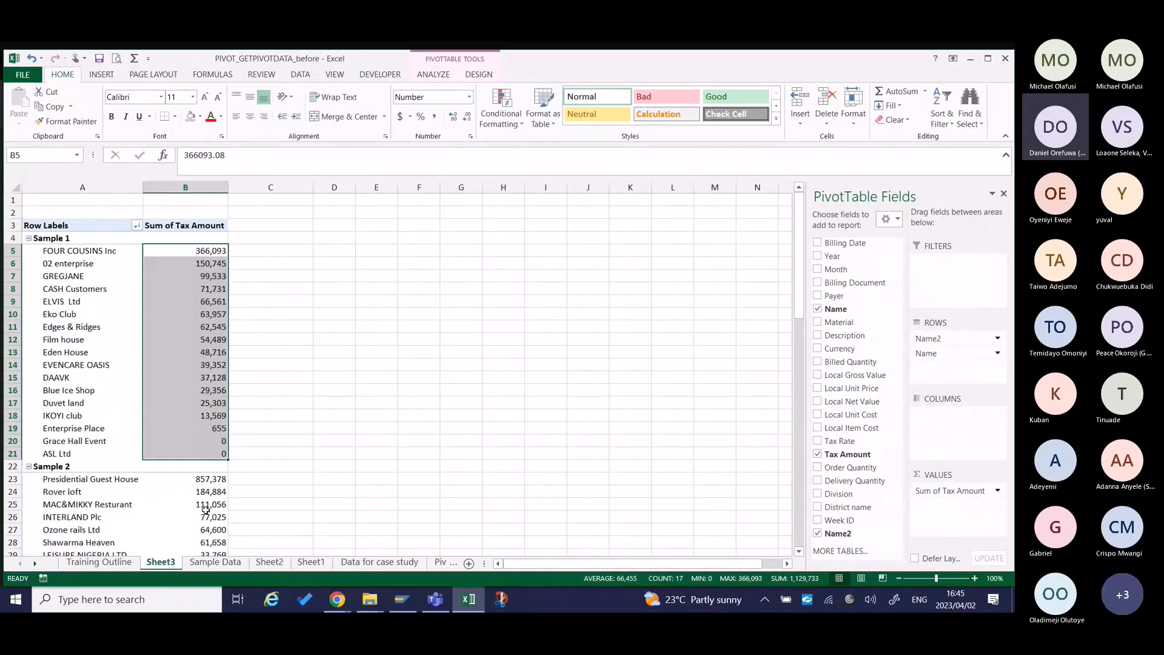
Examine the order of the tax amounts within the Sample 1 and Sample 2 groups down to the grand total.
{"action": "scroll", "coordinate": [208, 481], "scroll_direction": "down", "scroll_amount": 8}
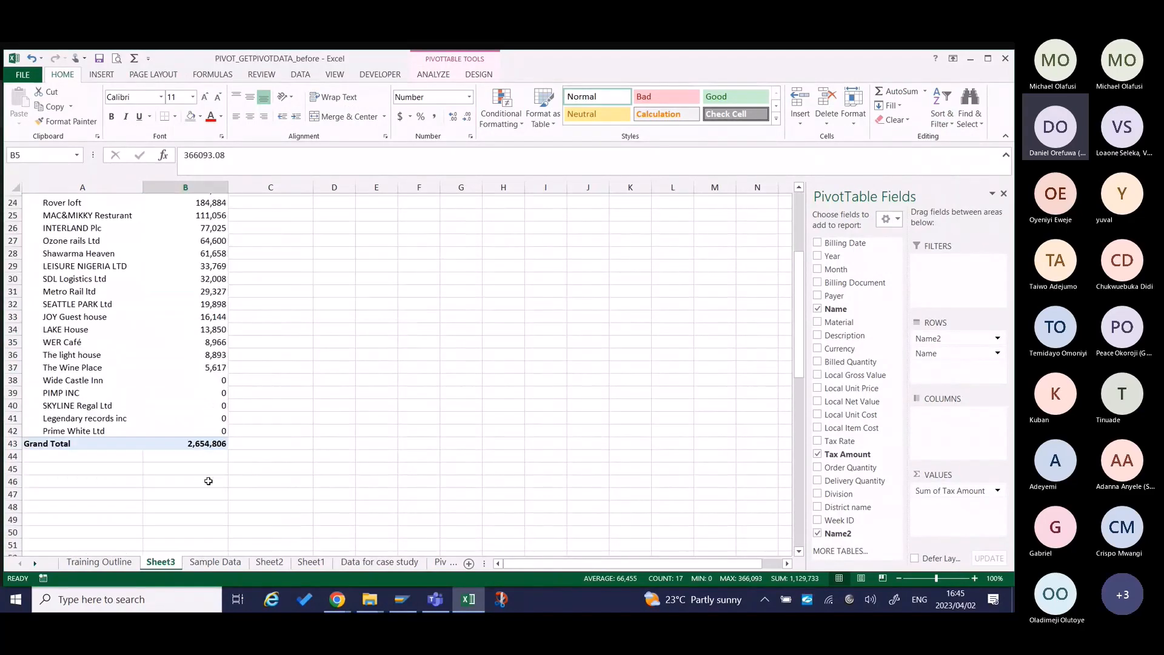
{"action": "scroll", "coordinate": [208, 480], "scroll_direction": "up", "scroll_amount": 8}
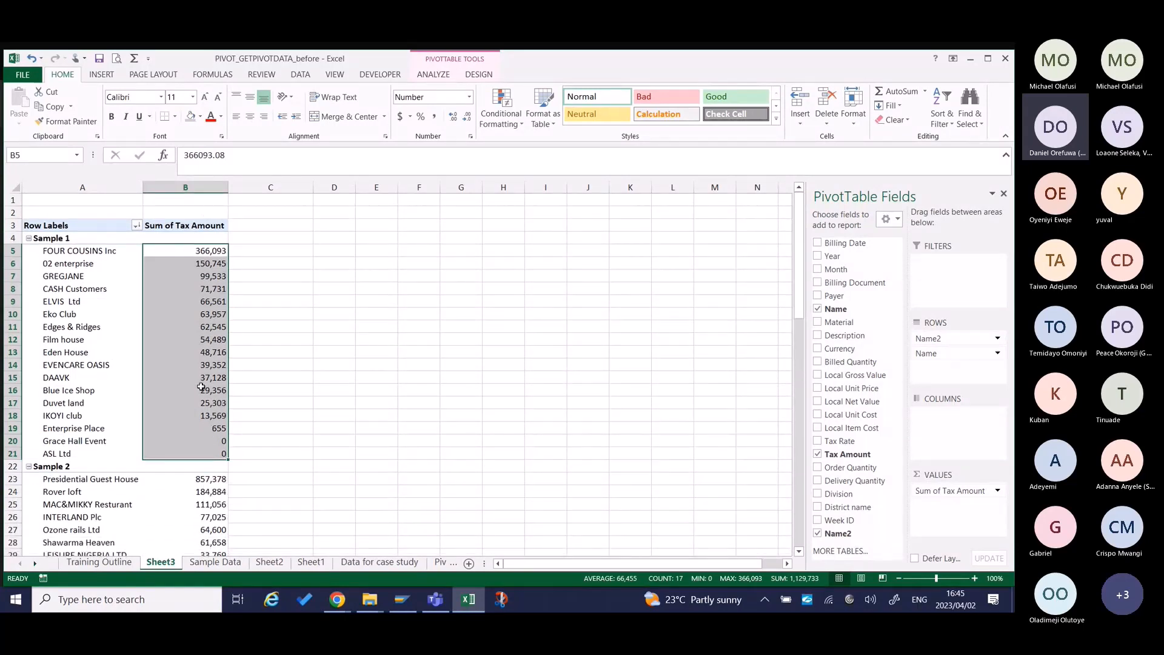
{"action": "left_click", "coordinate": [211, 250]}
{"action": "left_click_drag", "start_coordinate": [211, 251], "coordinate": [200, 448]}
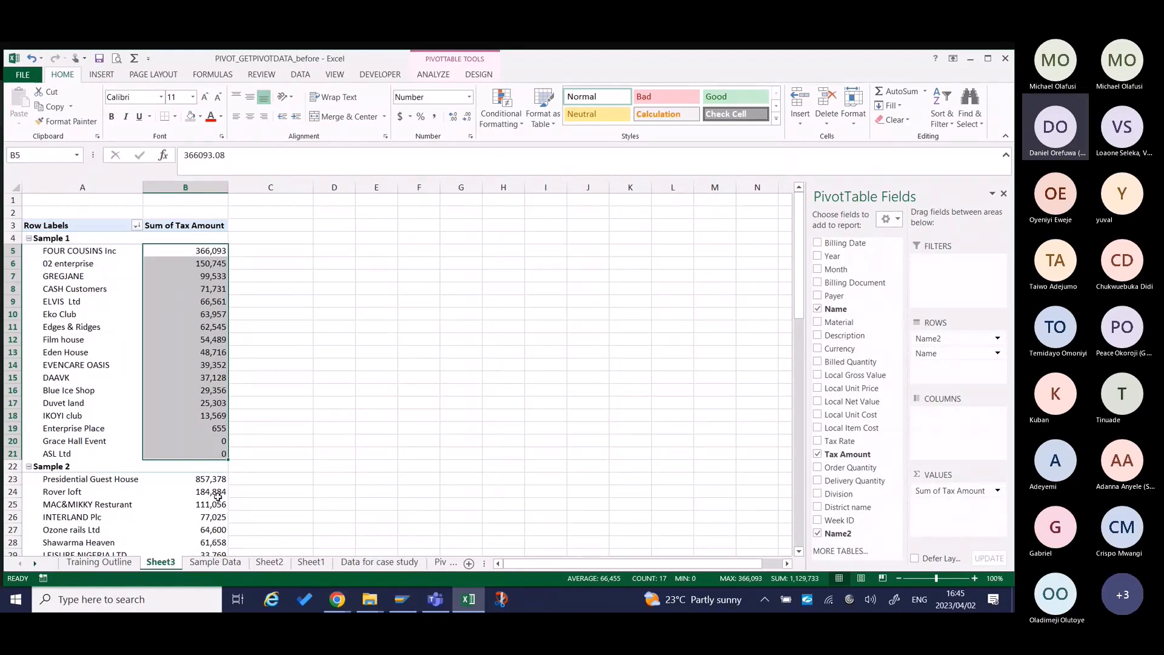
{"action": "left_click_drag", "start_coordinate": [215, 477], "coordinate": [217, 574]}
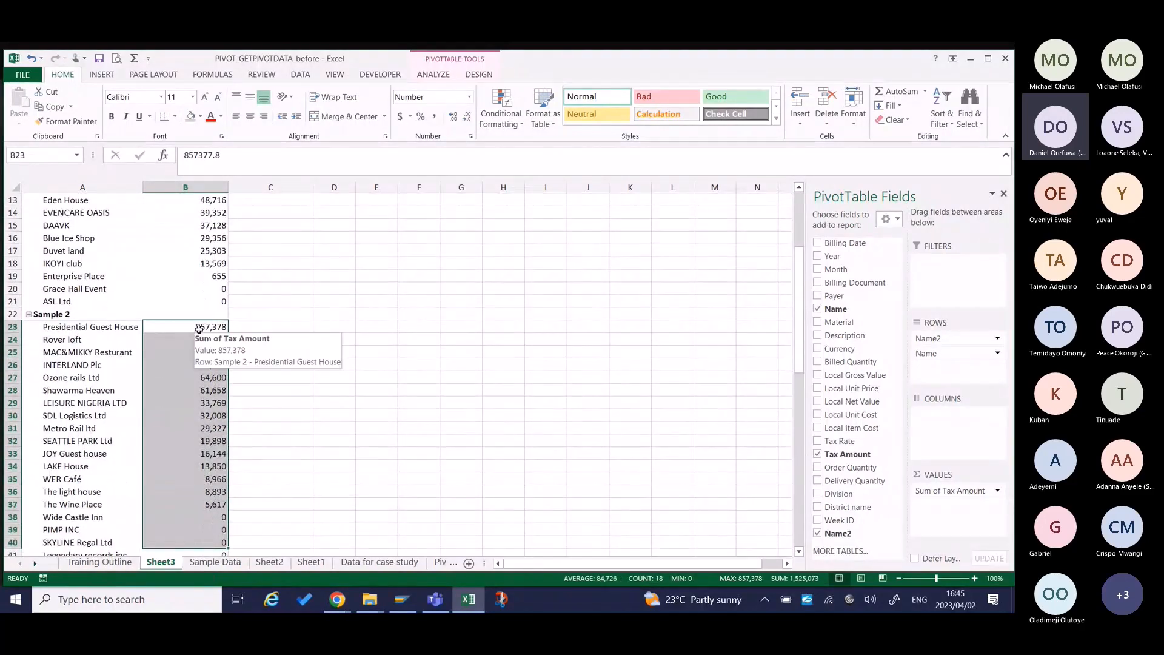
{"action": "left_click", "coordinate": [199, 328]}
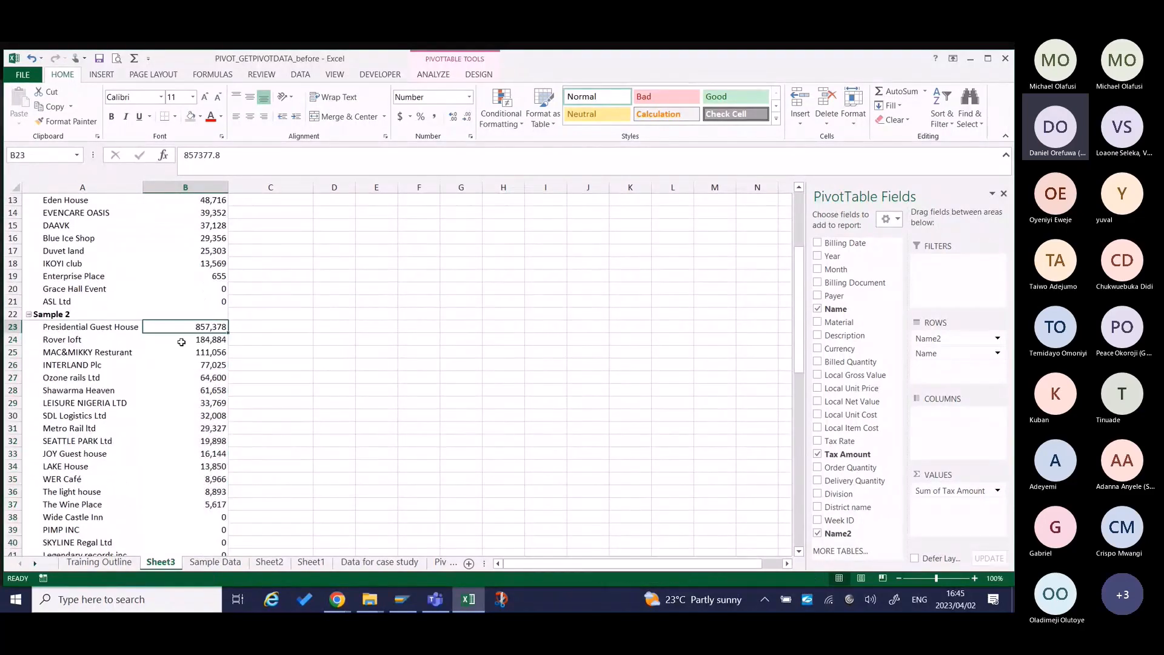
{"action": "left_click", "coordinate": [183, 341]}
{"action": "left_click", "coordinate": [187, 355]}
{"action": "scroll", "coordinate": [200, 376], "scroll_direction": "up", "scroll_amount": 4}
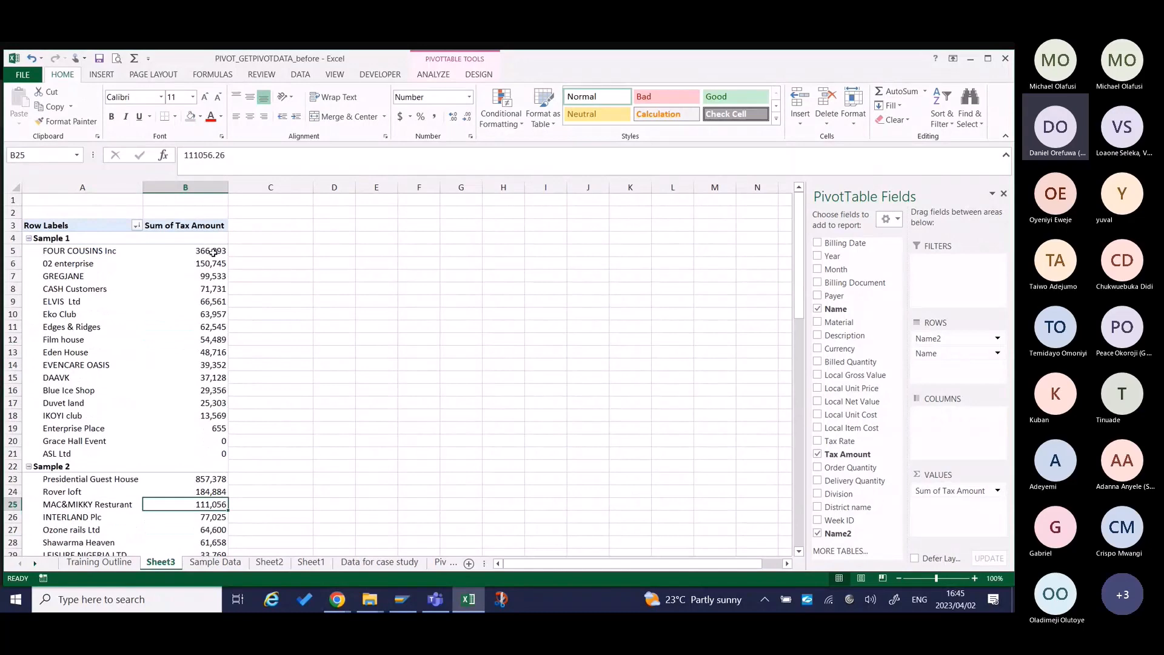
Undo the largest-to-smallest sort and the manual move of the FOUR COUSINS Inc row.
{"action": "key", "text": "ctrl+z"}
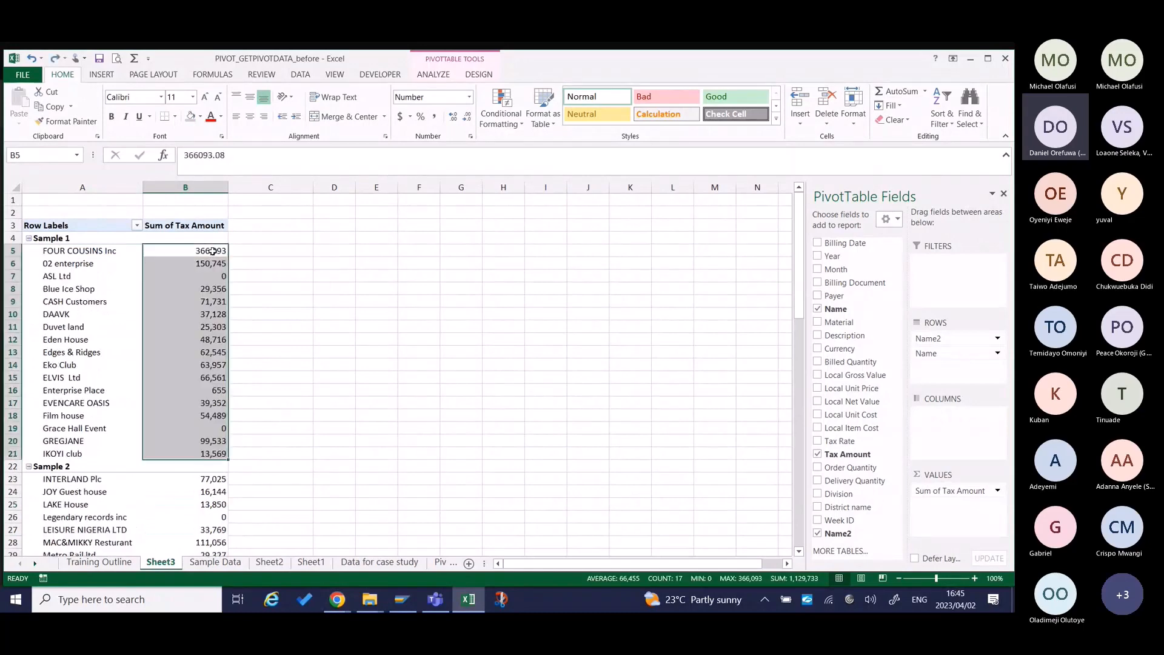
{"action": "key", "text": "ctrl+z"}
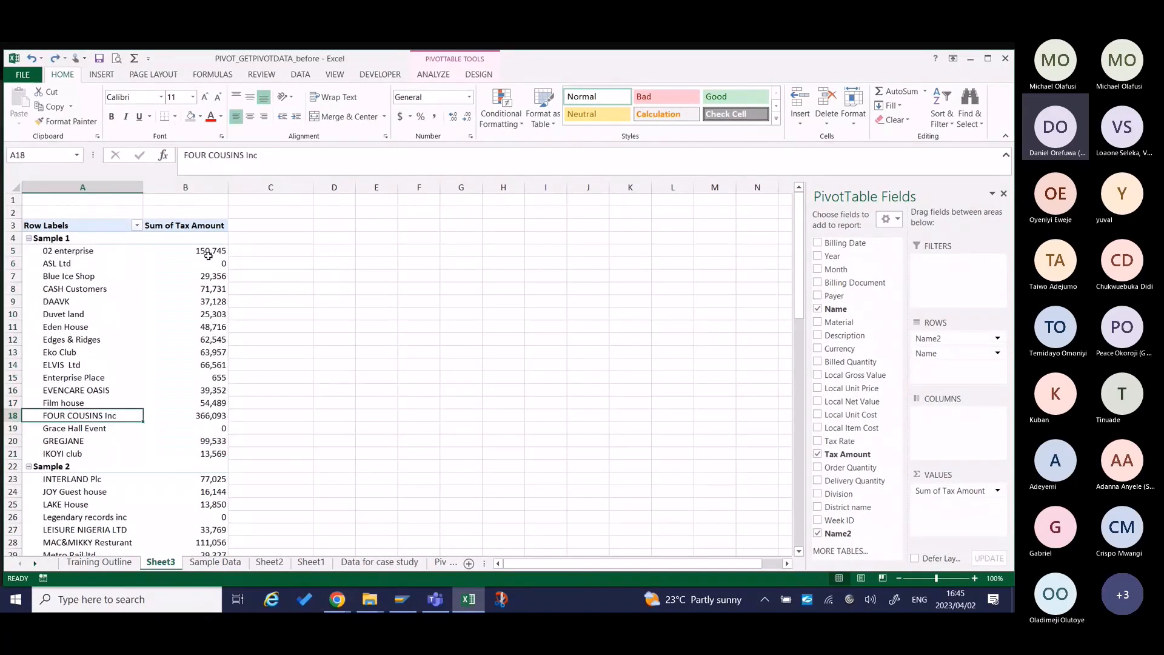
Try to move the tax amount cell of FOUR COUSINS Inc to the first row of the Sample 1 group.
{"action": "left_click", "coordinate": [201, 415]}
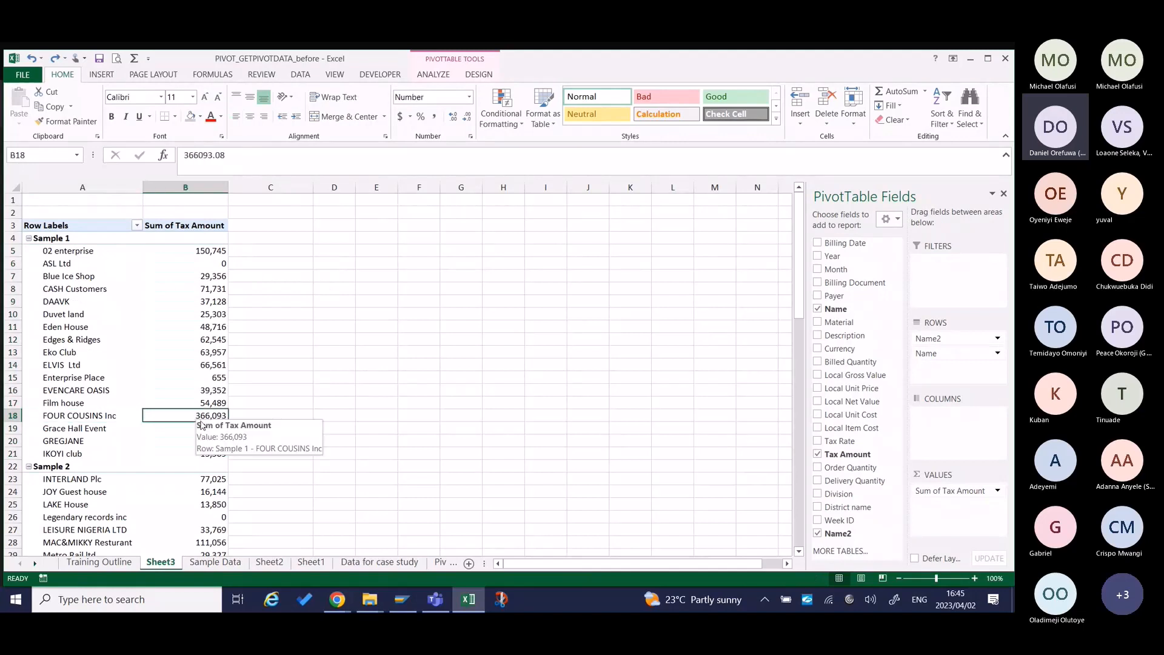
{"action": "left_click_drag", "start_coordinate": [202, 426], "coordinate": [193, 237]}
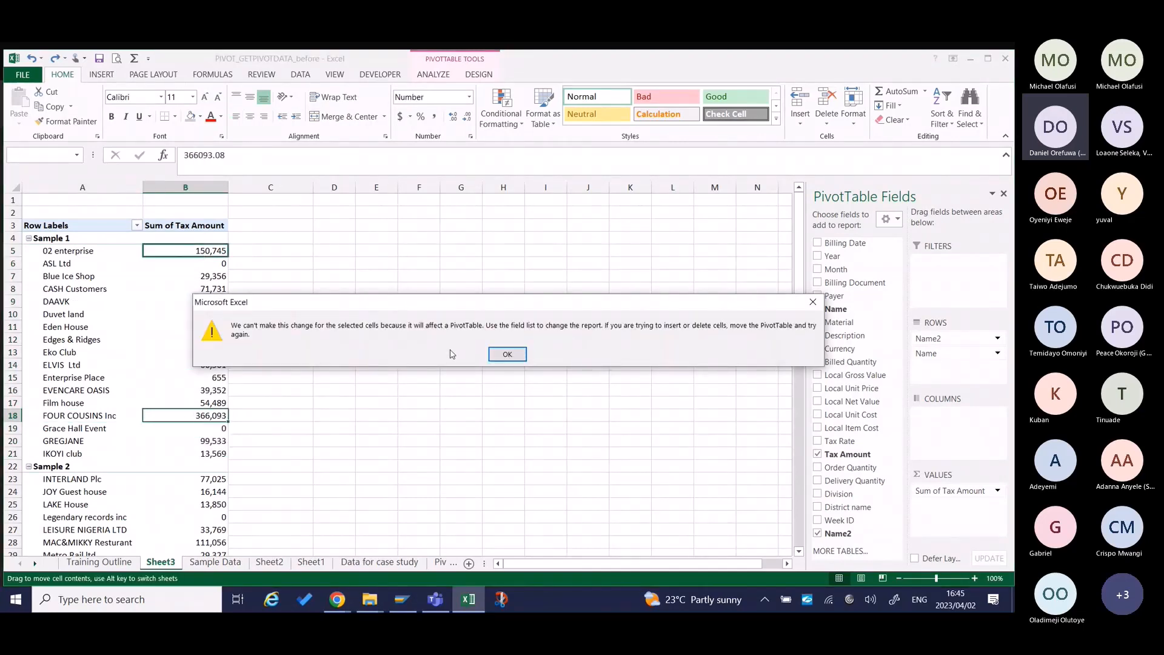
{"action": "left_click", "coordinate": [508, 354]}
Move the FOUR COUSINS Inc row by its label to the first place in the Sample 1 group.
{"action": "left_click", "coordinate": [104, 415]}
{"action": "left_click_drag", "start_coordinate": [104, 421], "coordinate": [102, 249]}
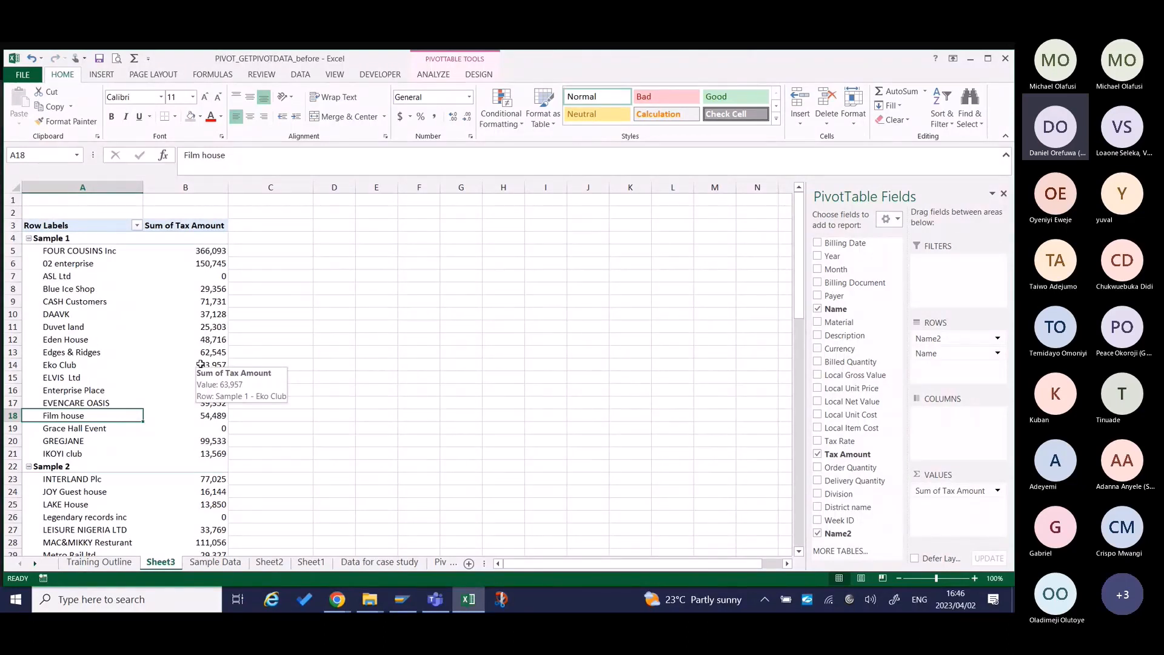
Check the Part 3 topics on the Training Outline sheet and return to the pivot table on Sheet3.
{"action": "left_click", "coordinate": [98, 561]}
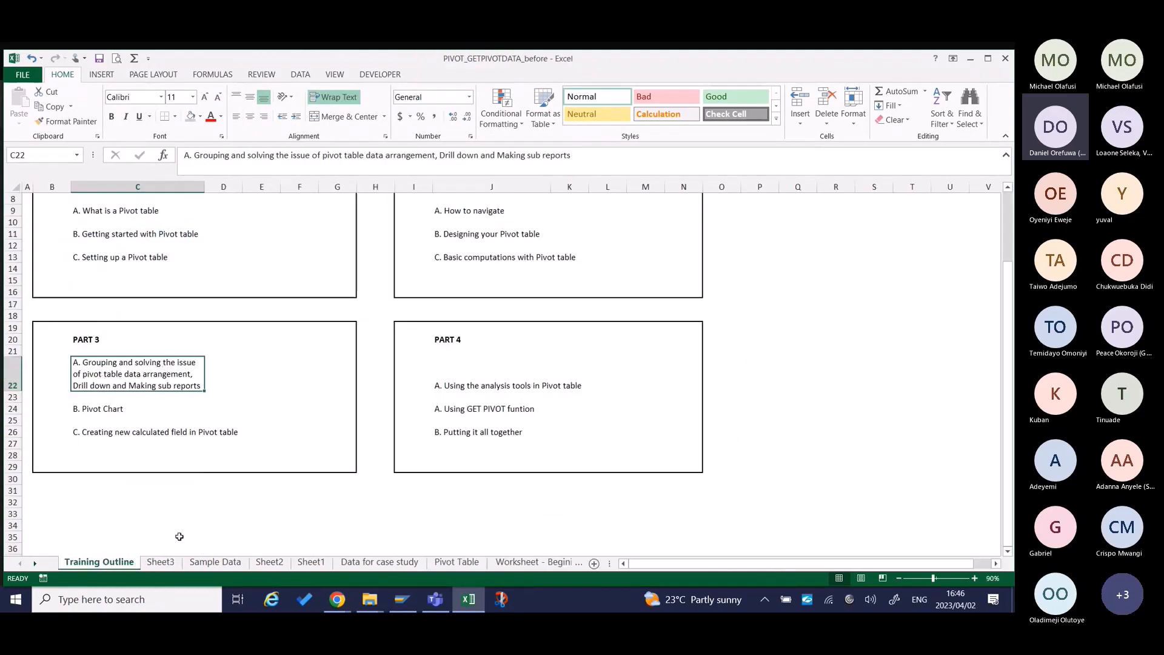
{"action": "left_click", "coordinate": [161, 562]}
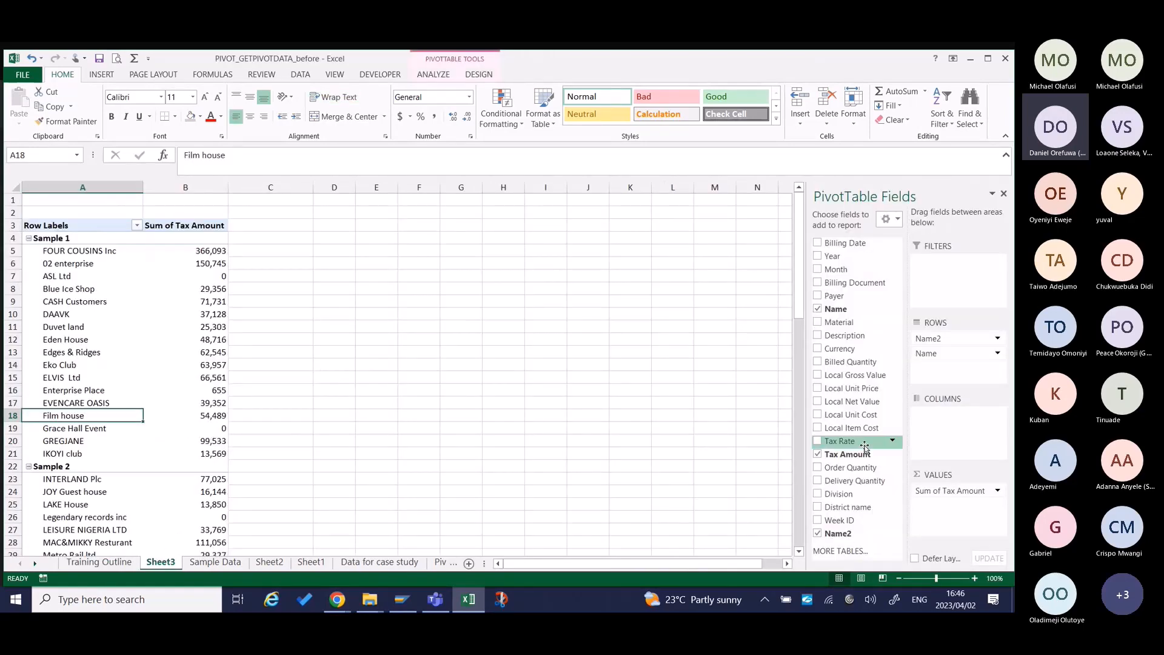
Show all pivot table subtotals at the bottom of each group.
{"action": "left_click", "coordinate": [197, 326]}
{"action": "left_click", "coordinate": [473, 75]}
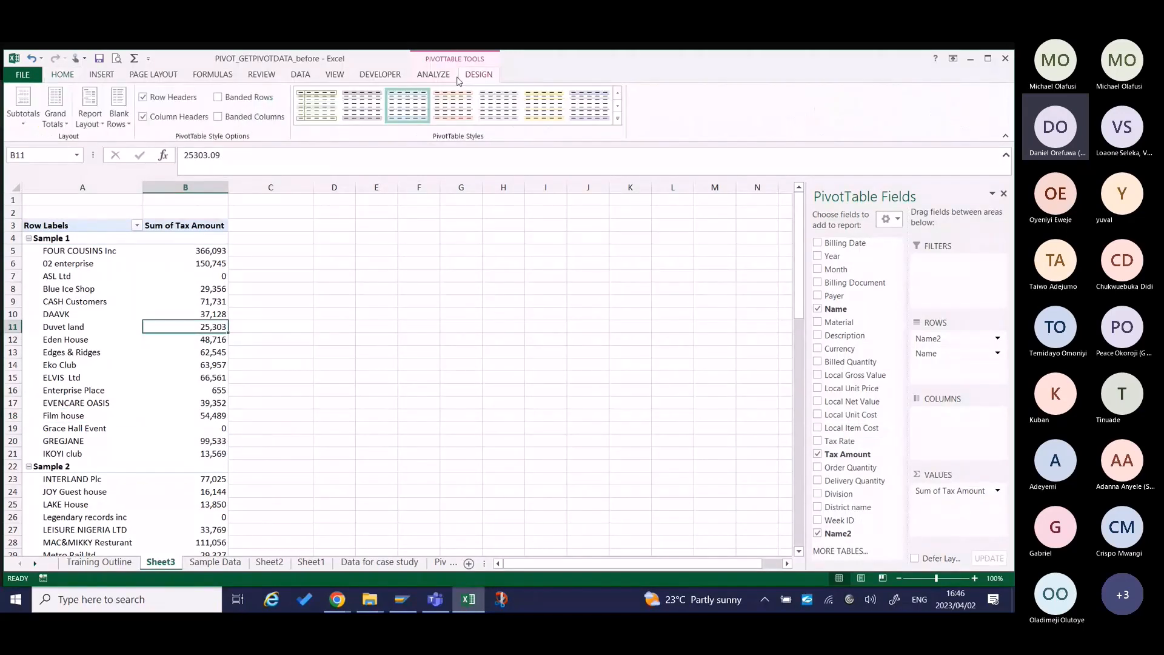
{"action": "left_click", "coordinate": [23, 110]}
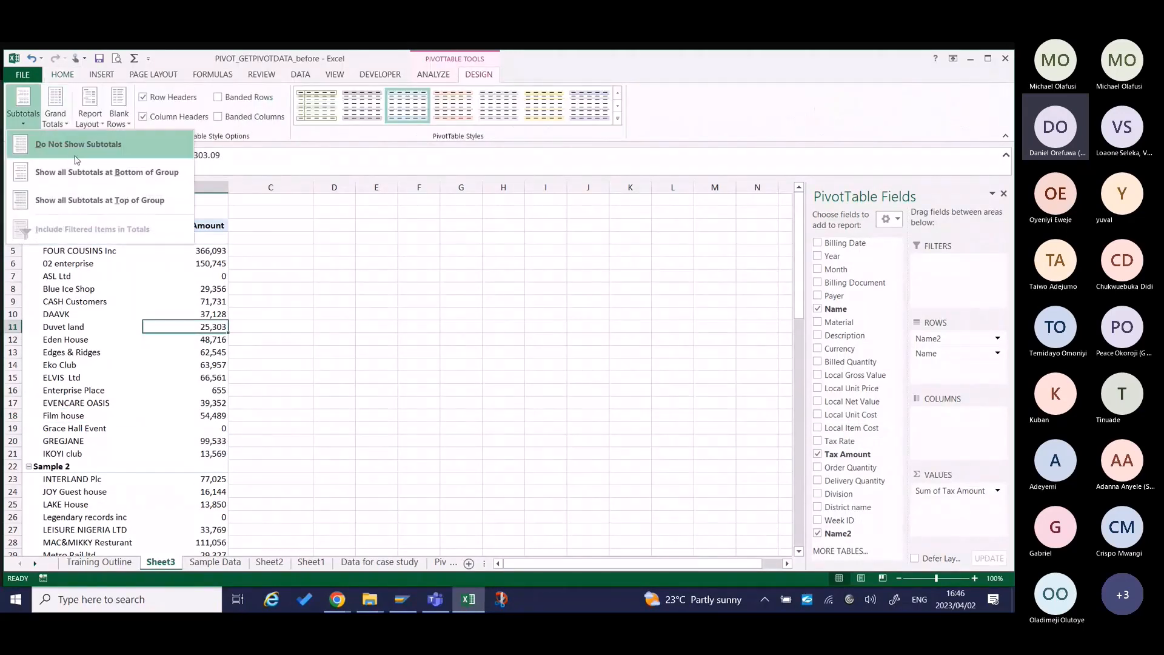
{"action": "left_click", "coordinate": [82, 180]}
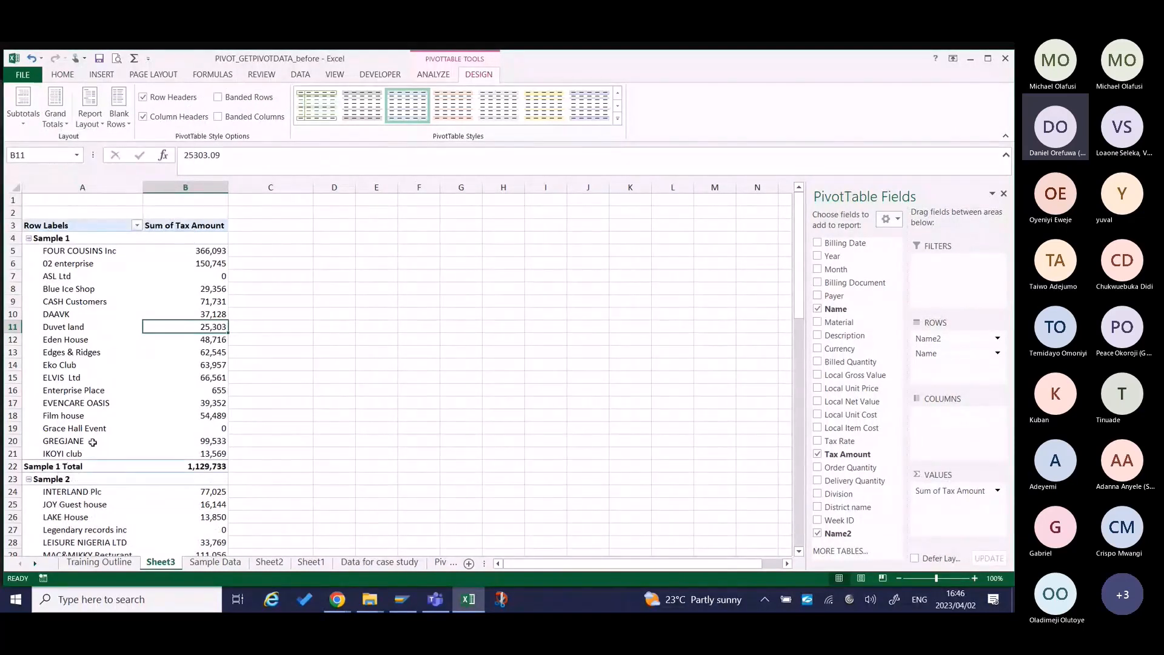
Collapse the Sample 1 and Sample 2 groups and go through their tax totals and the grand total.
{"action": "left_click", "coordinate": [29, 239]}
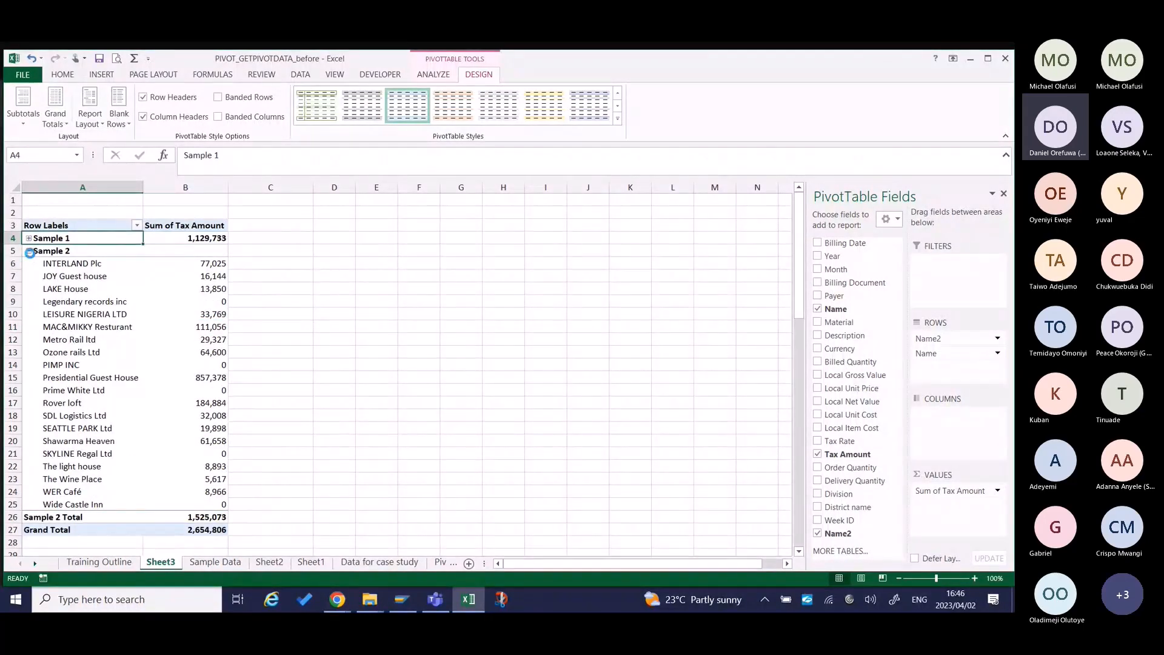
{"action": "left_click", "coordinate": [29, 251]}
{"action": "left_click", "coordinate": [156, 265]}
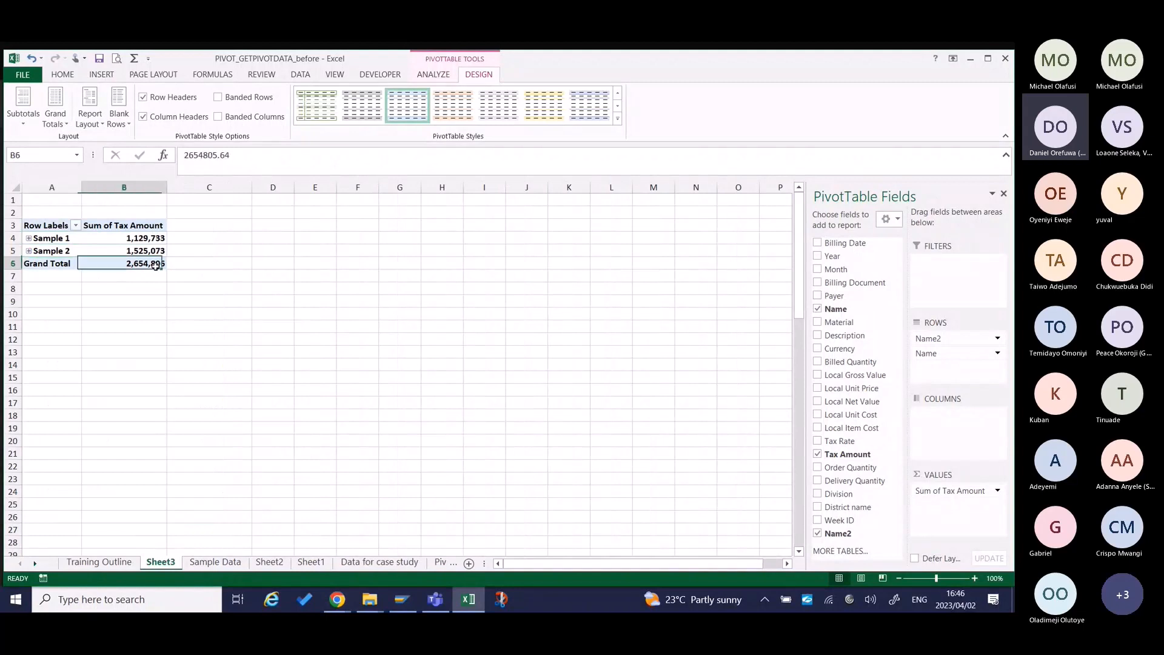
{"action": "key", "text": "Up"}
{"action": "key", "text": "Up"}
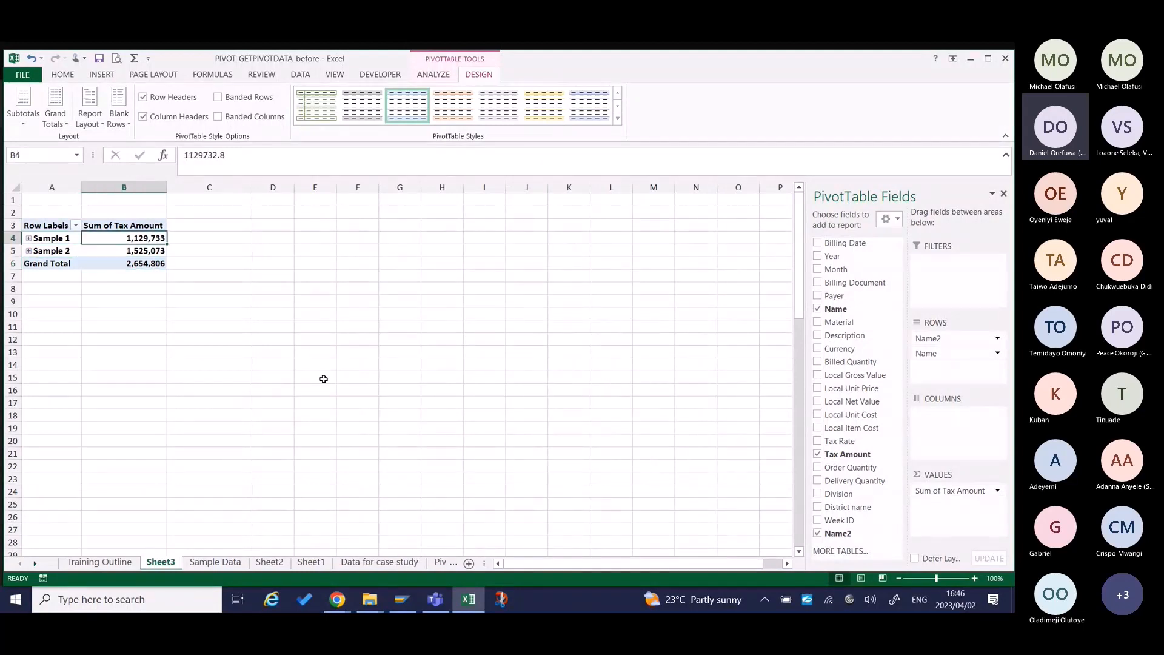
{"action": "key", "text": "Down"}
{"action": "key", "text": "Up"}
{"action": "key", "text": "Down"}
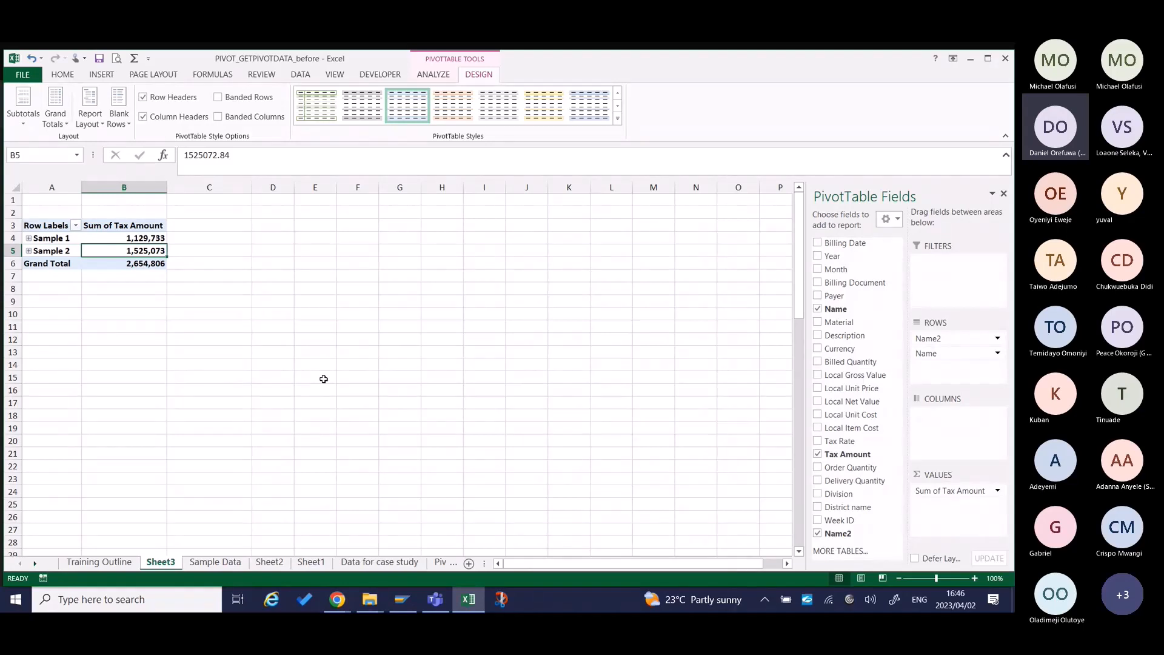
Drill down into the Sample 1 tax total to list its source records on a new sheet, and autofit all columns there.
{"action": "left_click", "coordinate": [150, 238]}
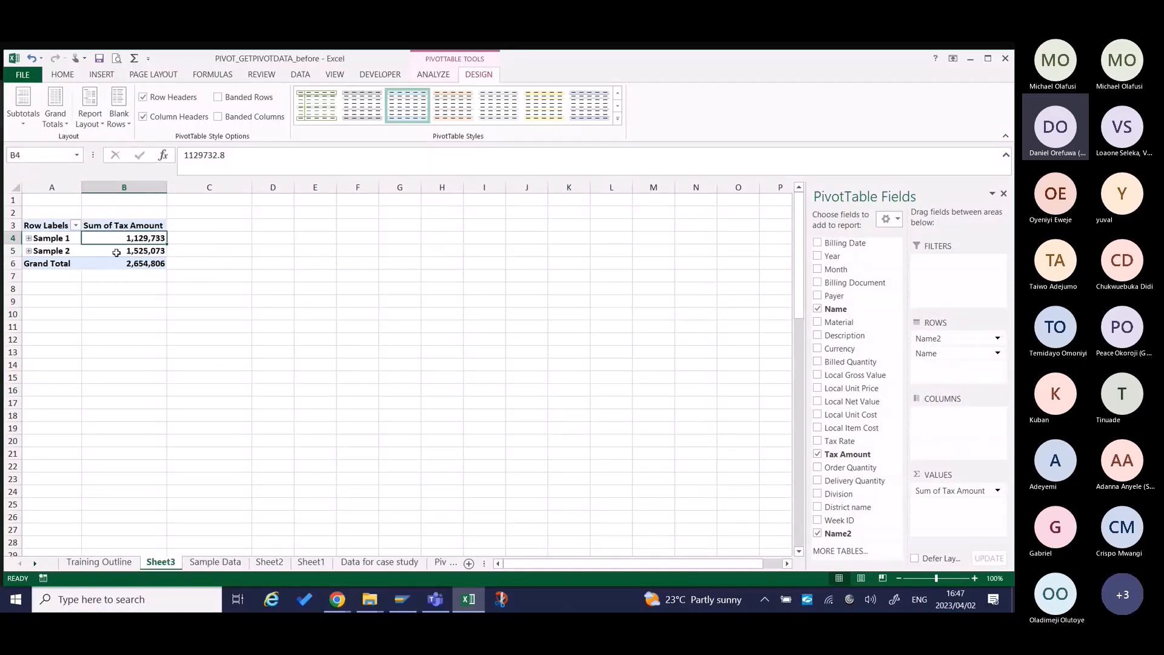
{"action": "mouse_move", "coordinate": [128, 237]}
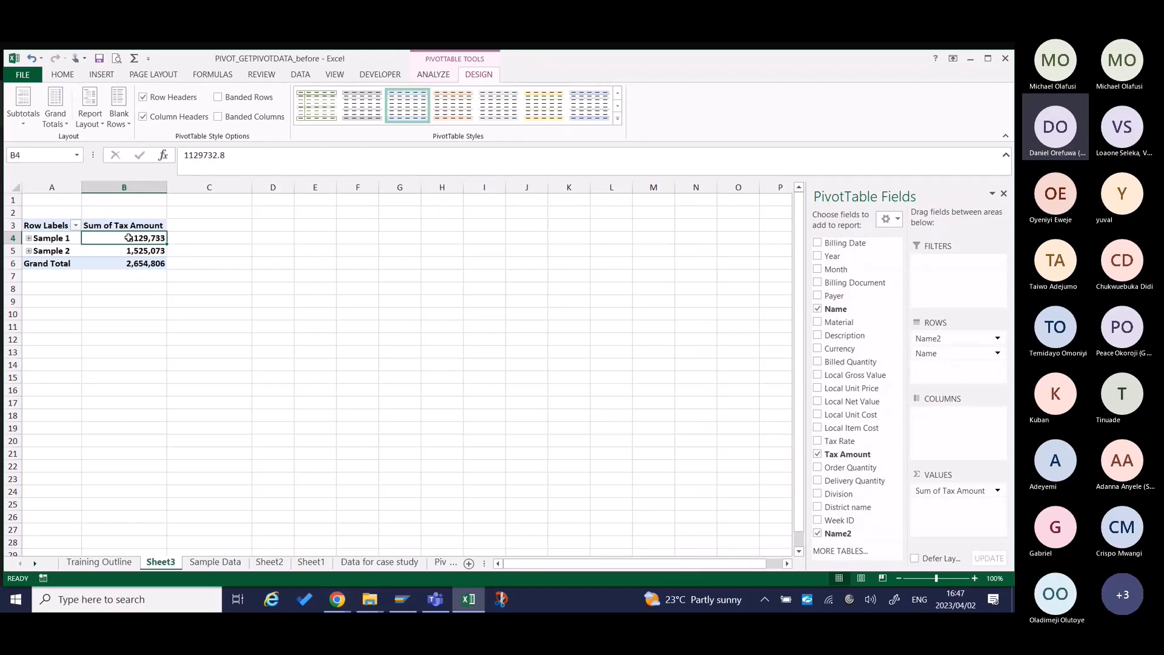
{"action": "double_click", "coordinate": [129, 238]}
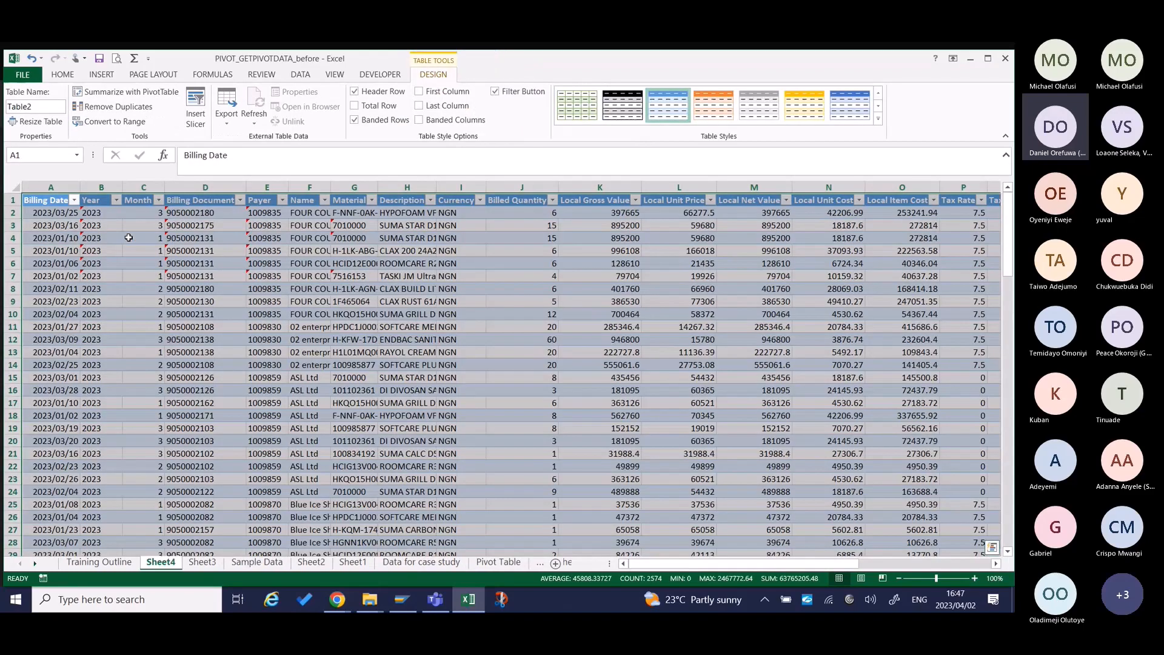
{"action": "key", "text": "ctrl+a"}
{"action": "double_click", "coordinate": [81, 188]}
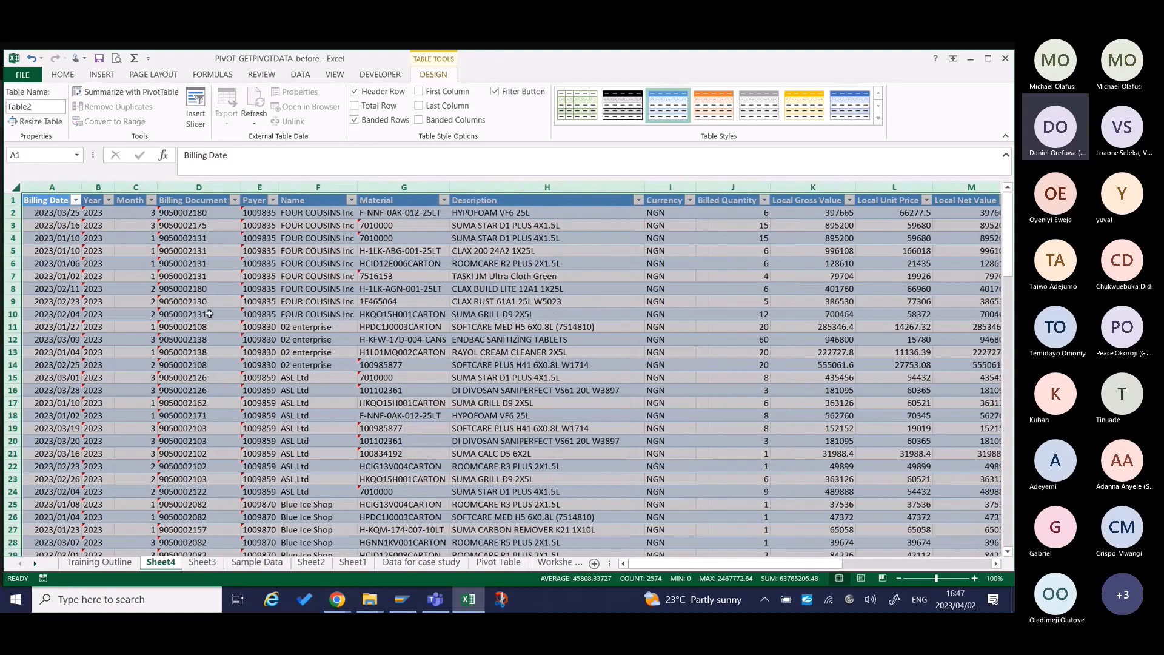
{"action": "left_click", "coordinate": [215, 326]}
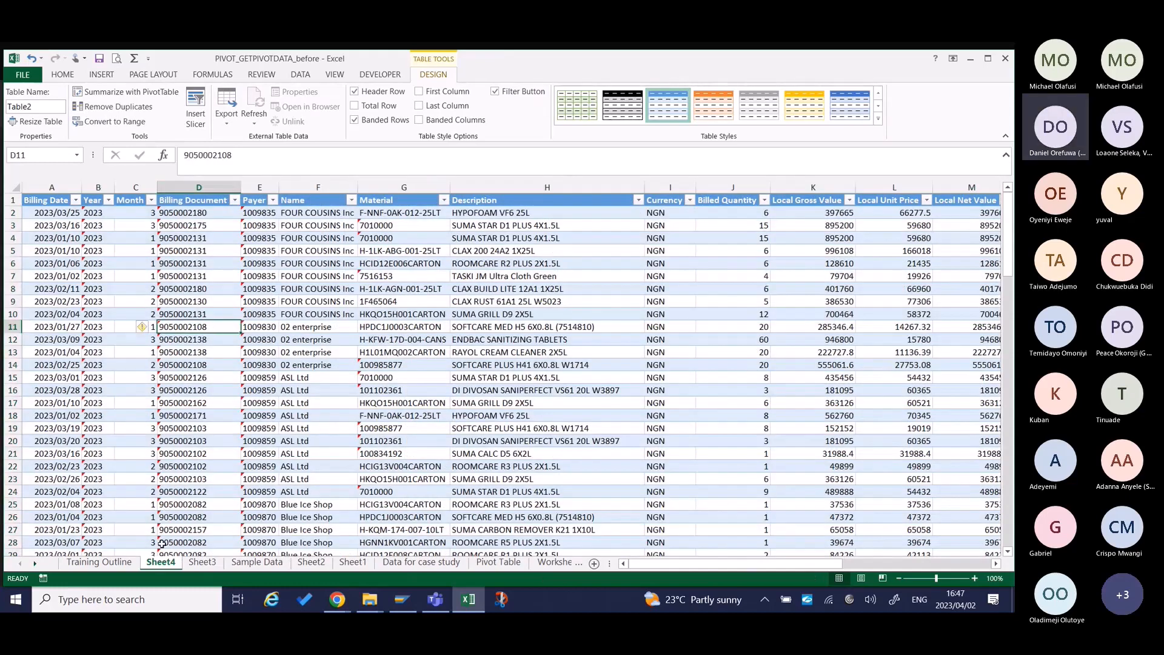
Check the Sample 1 tax total in the pivot table on Sheet3 and return to its detail records on Sheet4.
{"action": "left_click", "coordinate": [202, 562]}
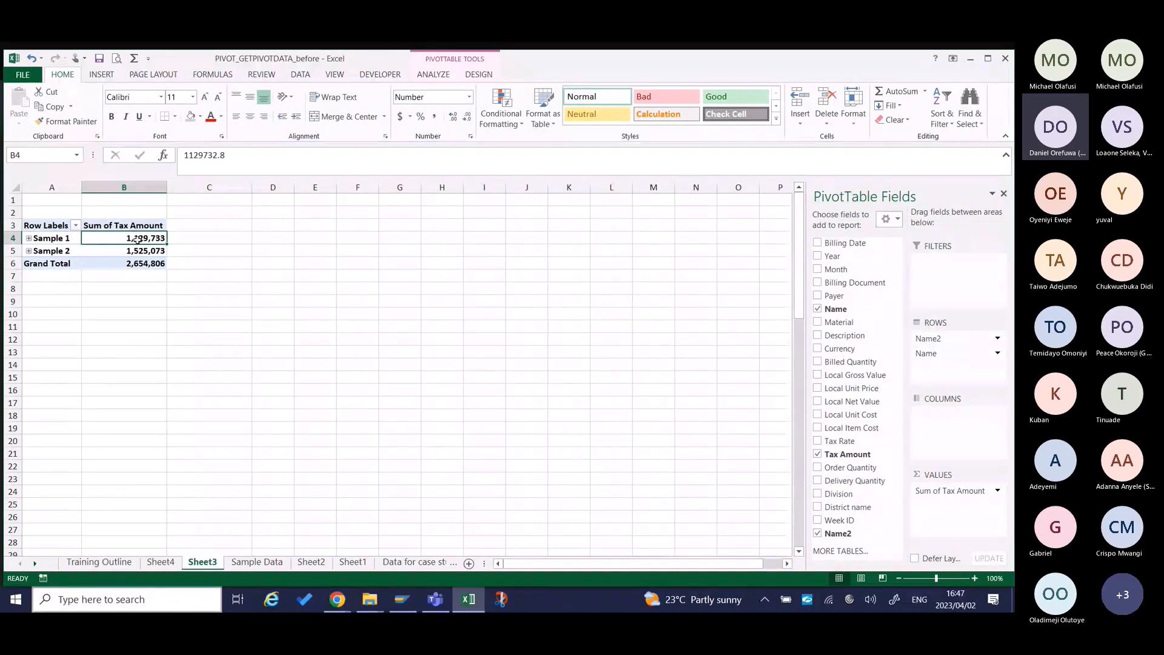
{"action": "mouse_move", "coordinate": [144, 240]}
{"action": "left_click", "coordinate": [163, 562]}
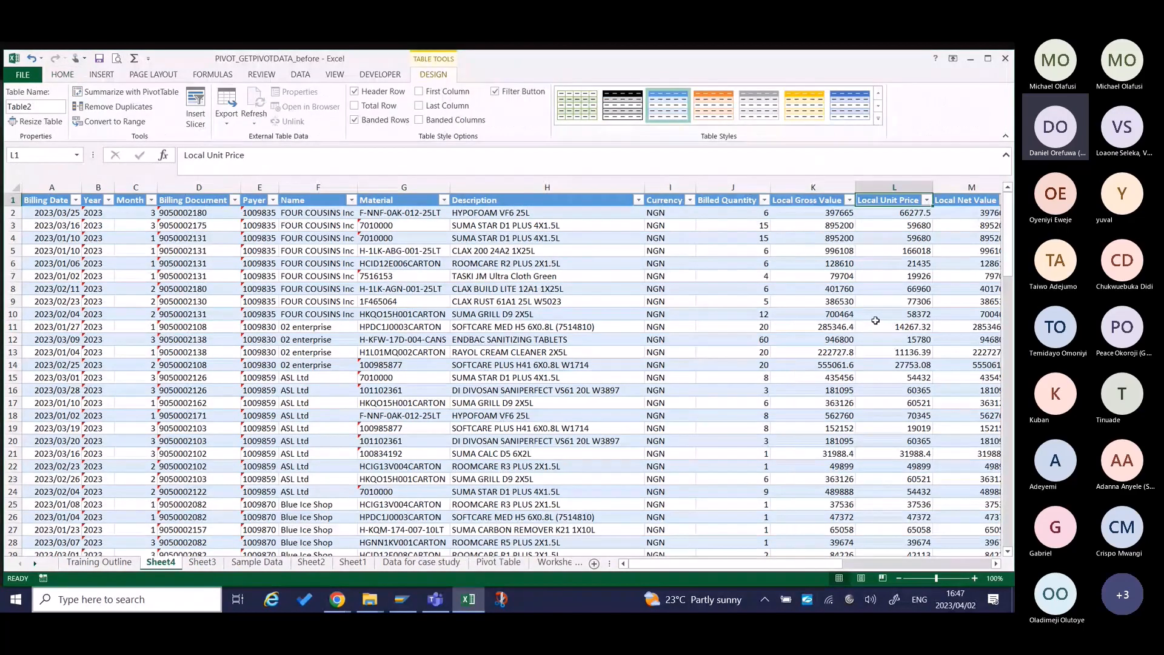
Add a sum below the last record of the Tax Amount column and format it with thousands separators and two decimals.
{"action": "key", "text": "Right"}
{"action": "key", "text": "Right"}
{"action": "key", "text": "Right"}
{"action": "key", "text": "Right"}
{"action": "key", "text": "Right"}
{"action": "key", "text": "Right"}
{"action": "key", "text": "Right"}
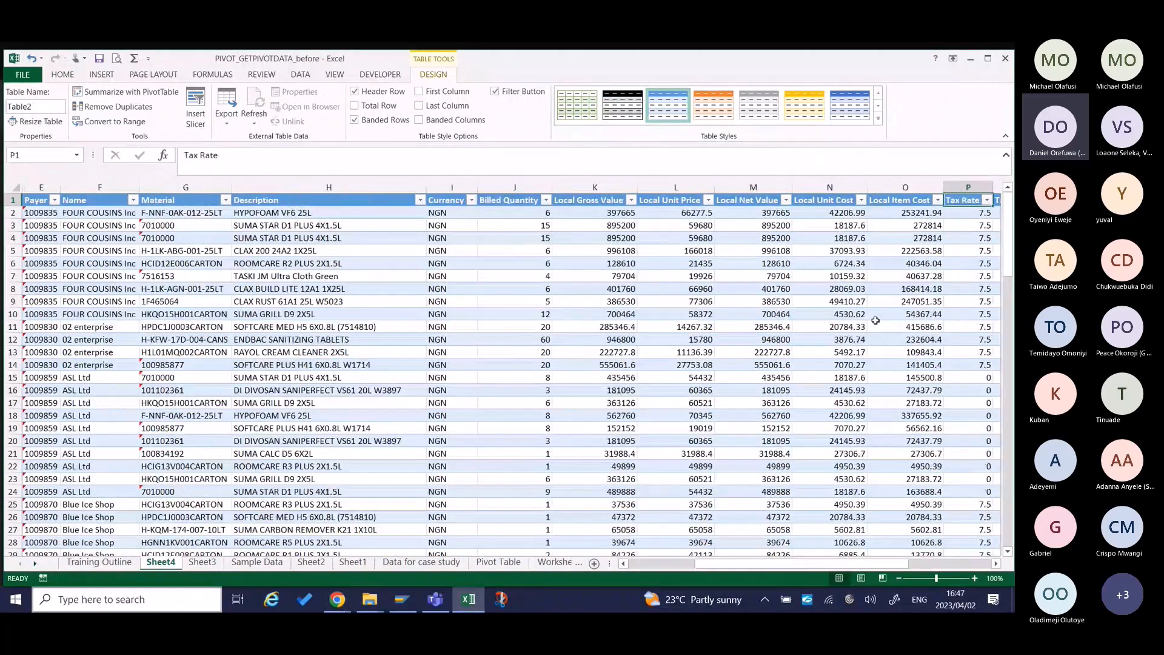
{"action": "key", "text": "Left"}
{"action": "key", "text": "Left"}
{"action": "key", "text": "Down"}
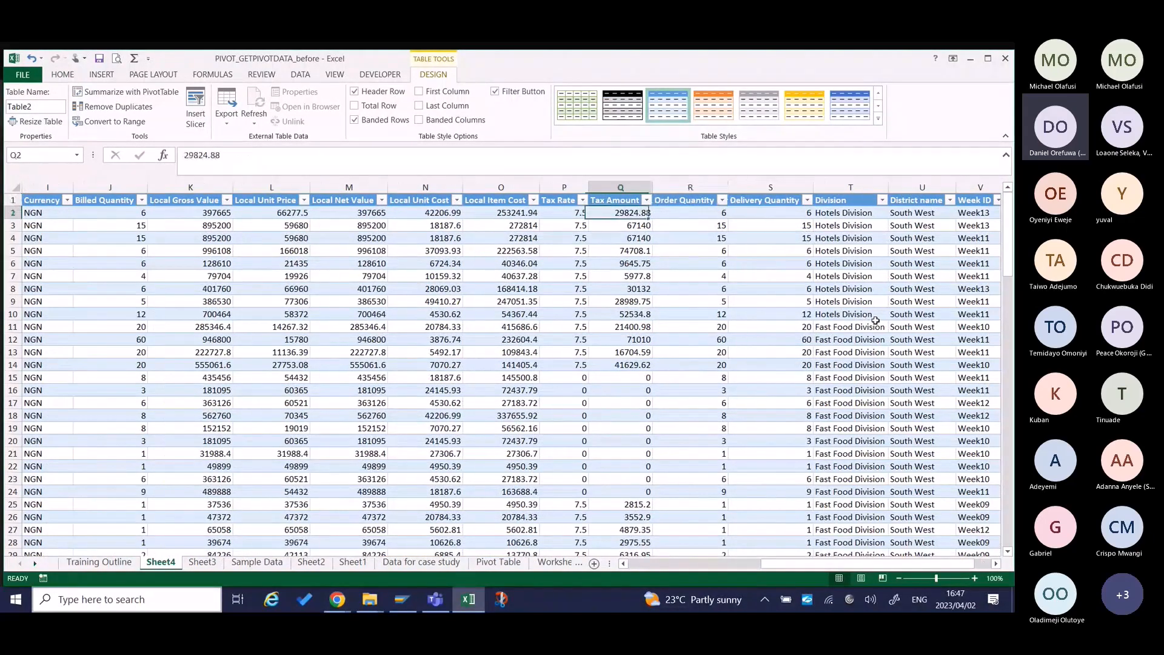
{"action": "key", "text": "ctrl+Down"}
{"action": "key", "text": "Down"}
{"action": "key", "text": "alt+equal"}
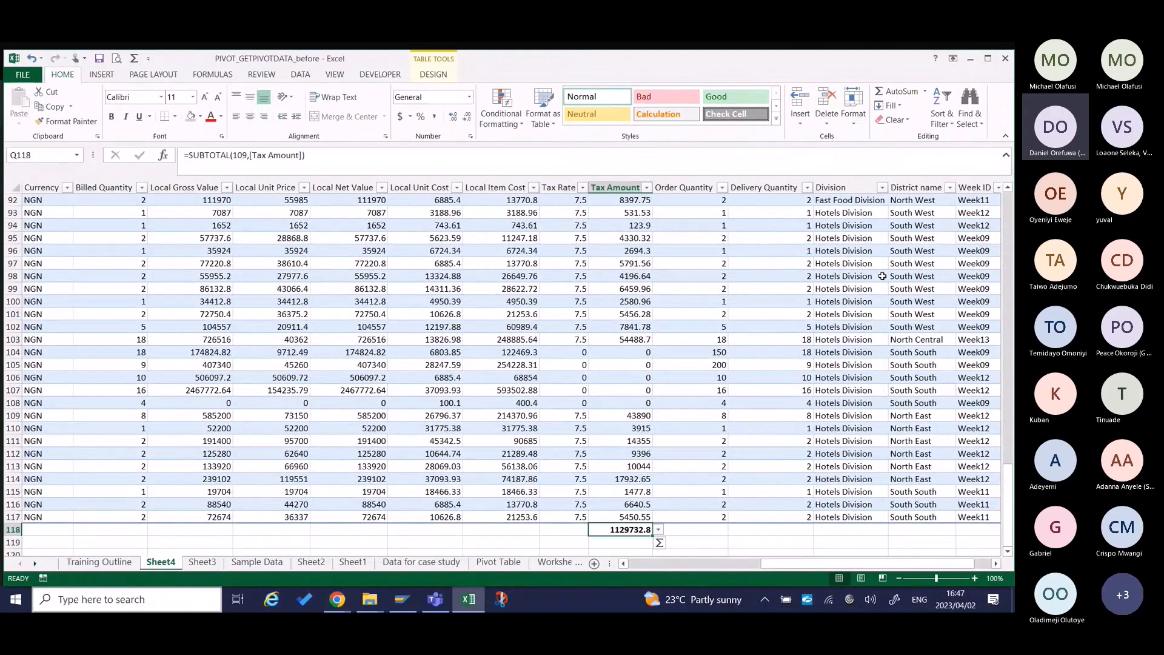
{"action": "key", "text": "ctrl+shift+1"}
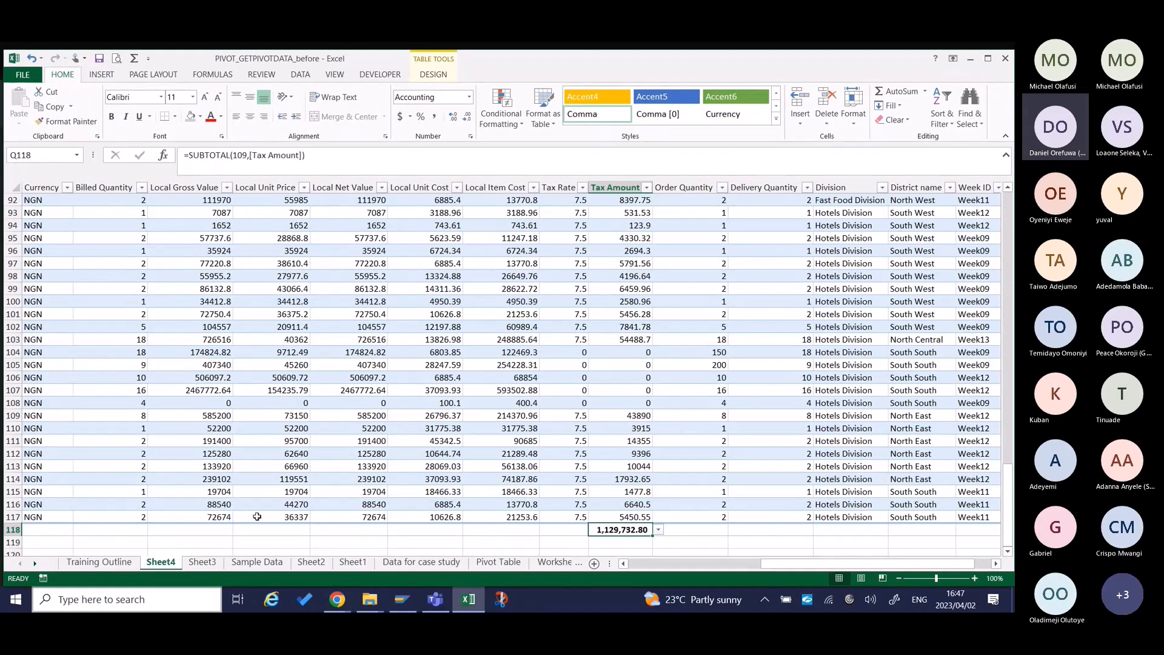
Return to Sheet3 and move the Name2 field from the pivot table's rows to its report filter.
{"action": "left_click", "coordinate": [202, 561]}
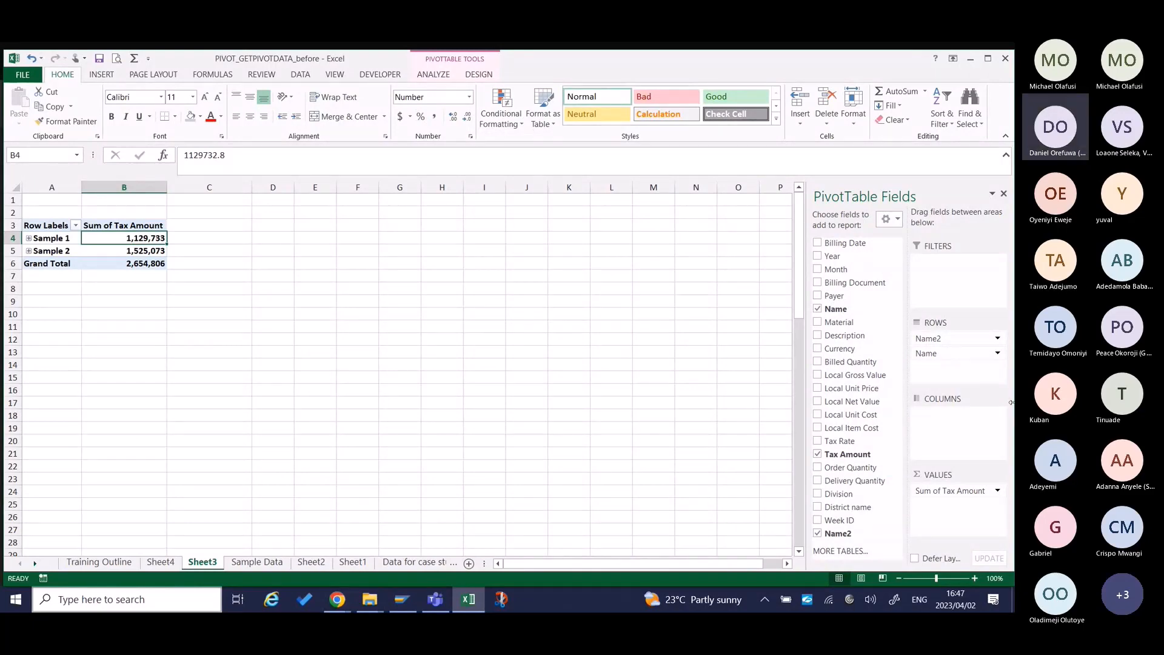
{"action": "left_click_drag", "start_coordinate": [973, 362], "coordinate": [649, 325]}
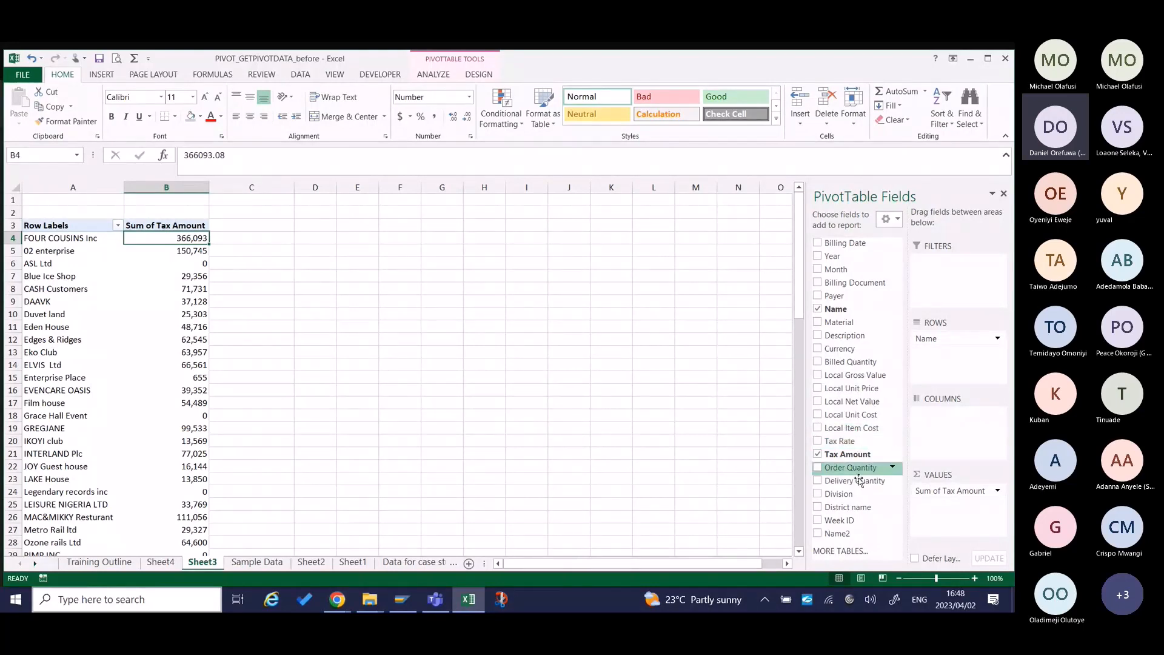
{"action": "left_click_drag", "start_coordinate": [848, 533], "coordinate": [950, 271]}
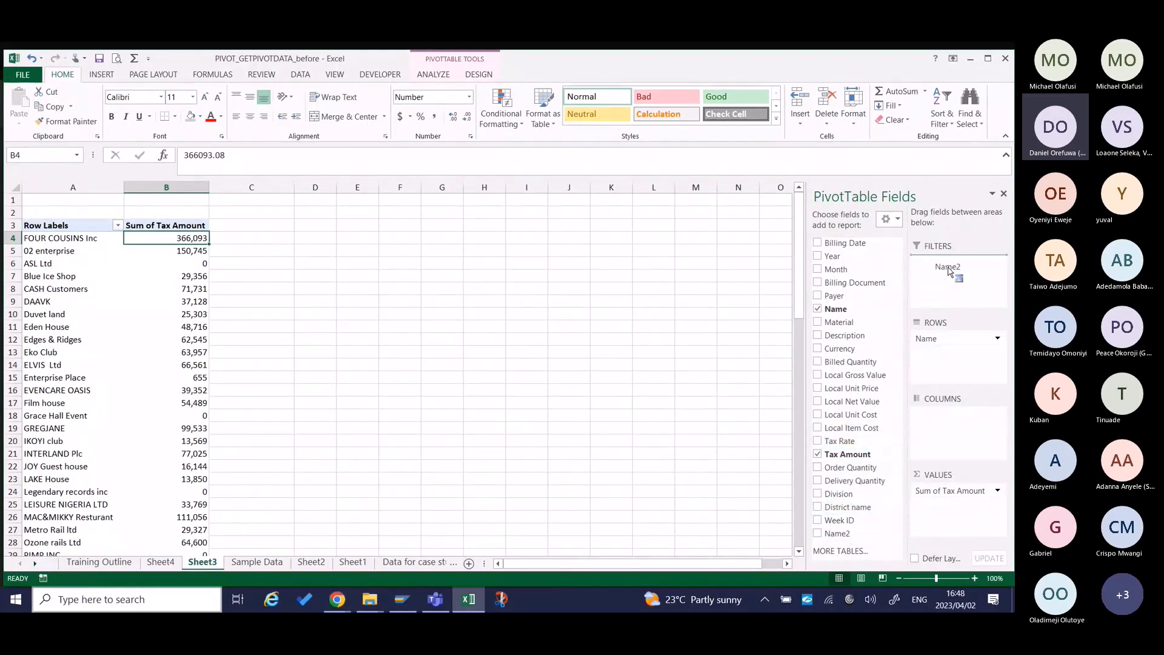
{"action": "left_click_drag", "start_coordinate": [950, 271], "coordinate": [948, 270]}
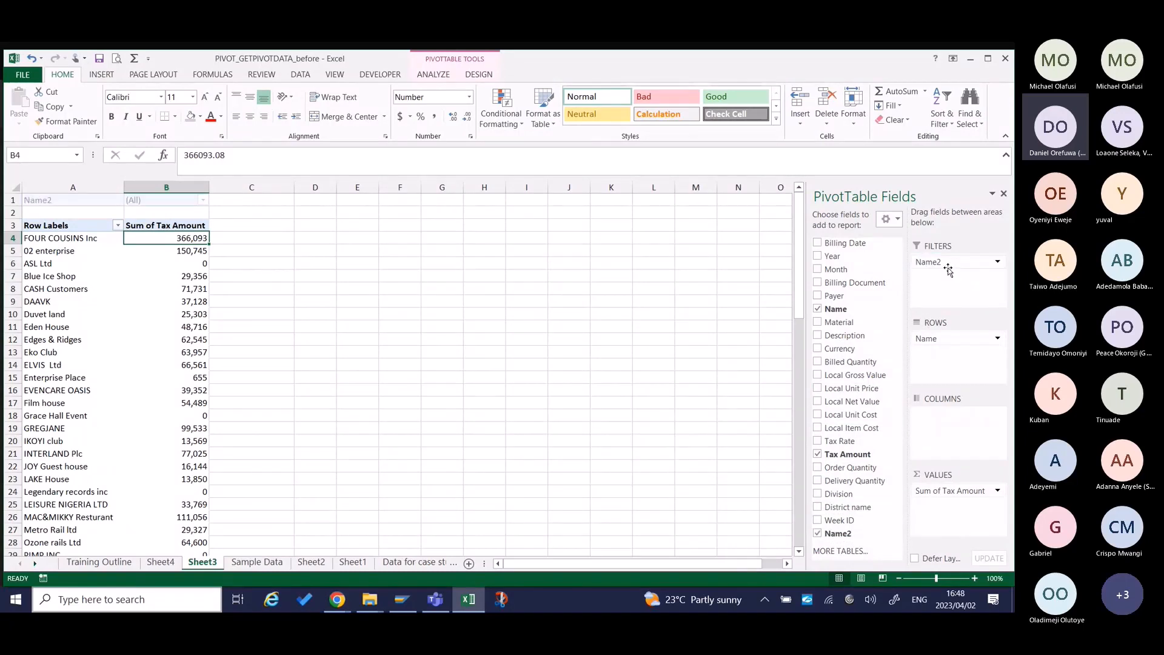
Filter the pivot table by Name2 to show only Sample 1.
{"action": "left_click", "coordinate": [203, 200]}
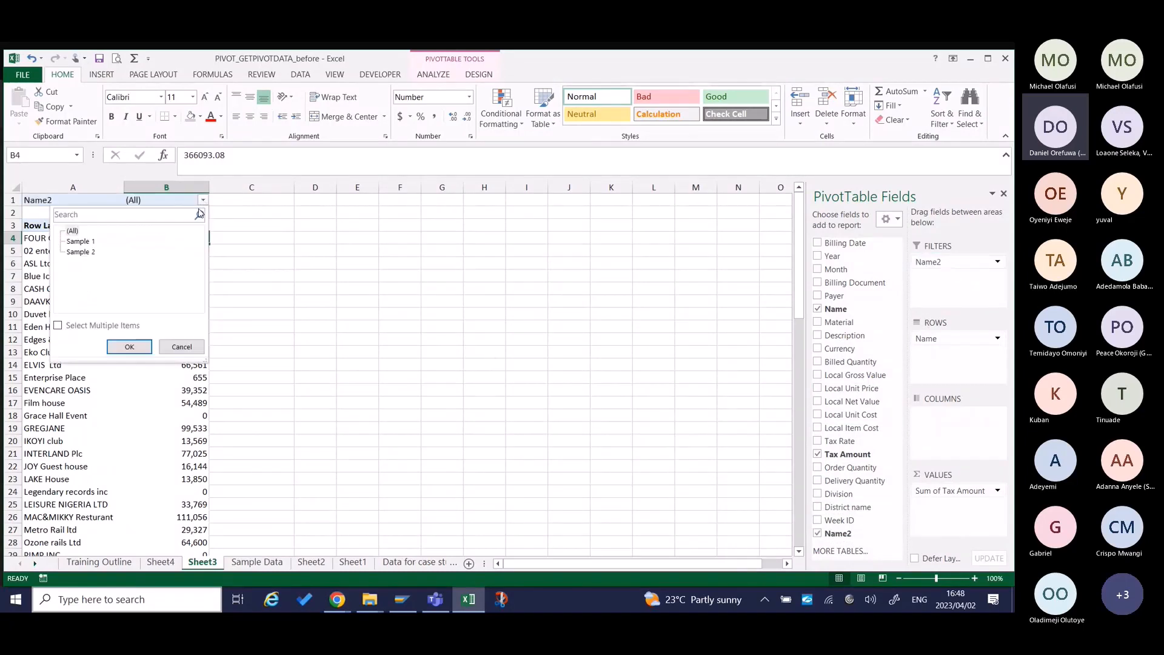
{"action": "left_click", "coordinate": [81, 242]}
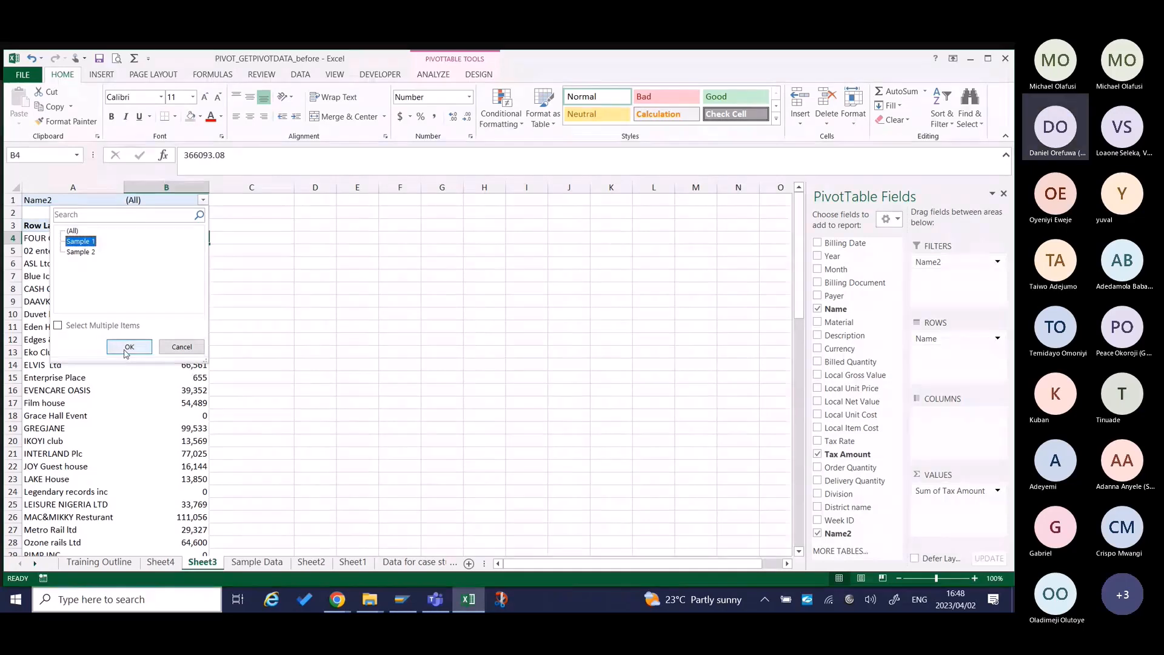
{"action": "left_click", "coordinate": [128, 347]}
Switch the Name2 report filter to Sample 2 and look over the customers' tax amounts.
{"action": "left_click", "coordinate": [180, 200]}
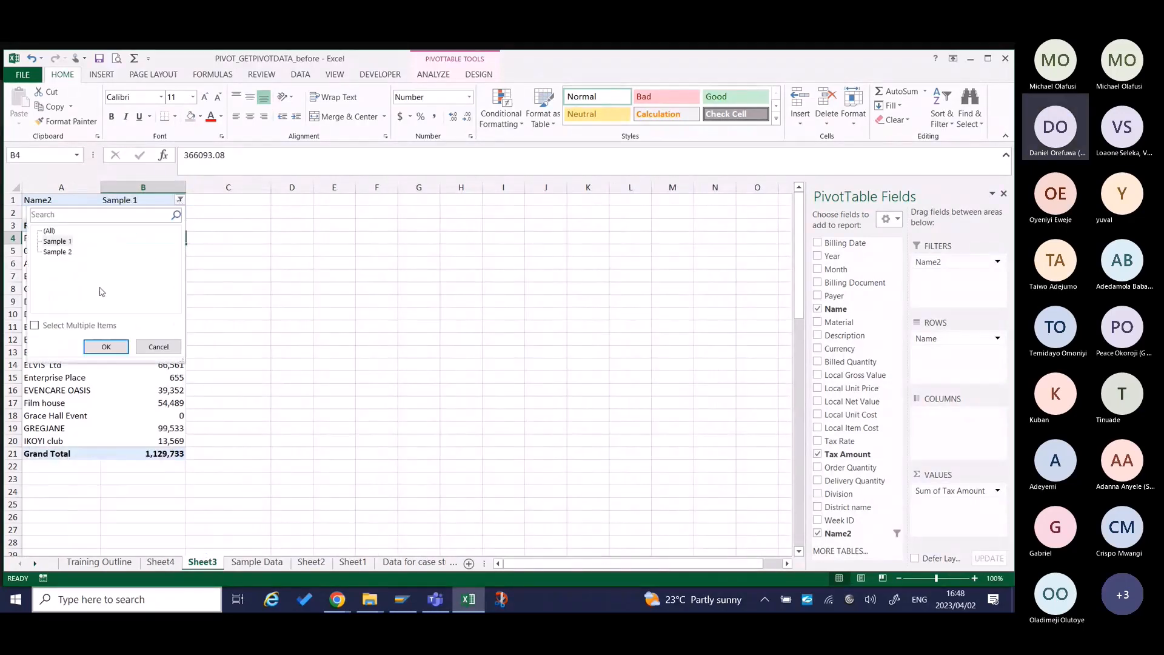
{"action": "left_click", "coordinate": [58, 251]}
{"action": "left_click", "coordinate": [104, 350]}
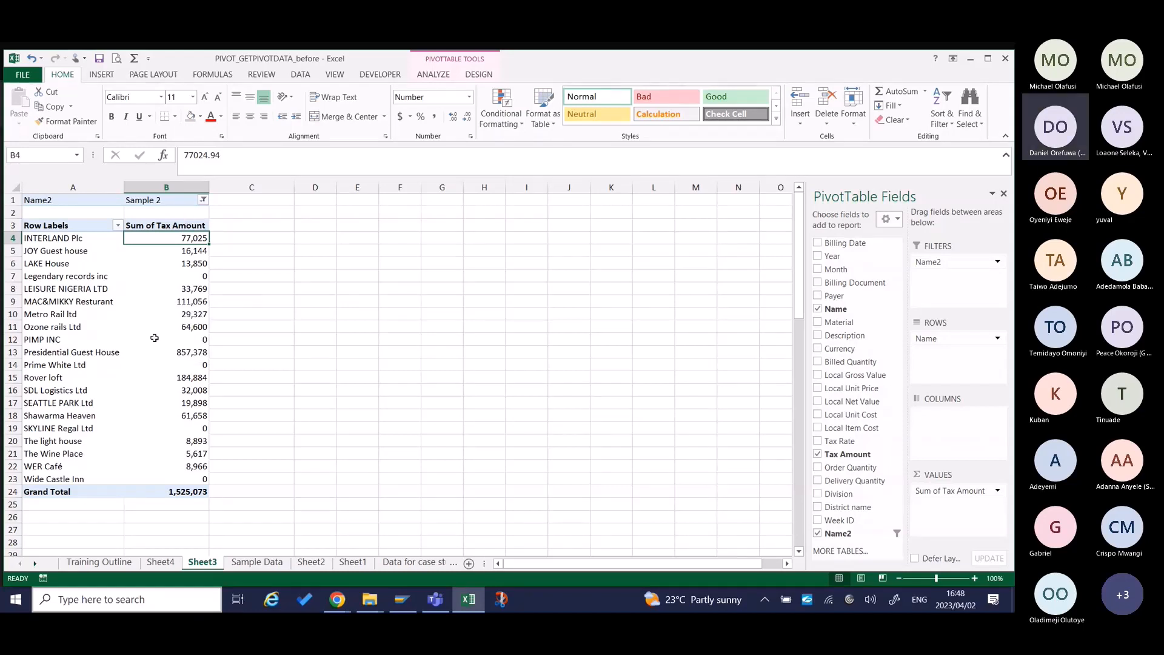
{"action": "mouse_move", "coordinate": [201, 303]}
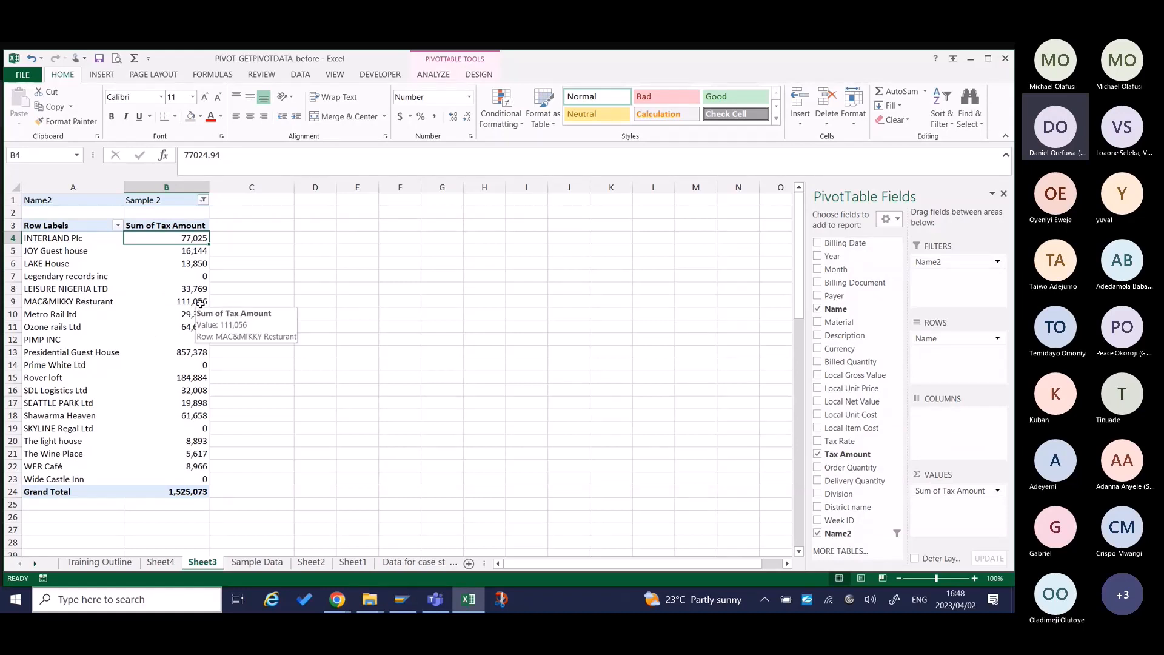
{"action": "mouse_move", "coordinate": [186, 248]}
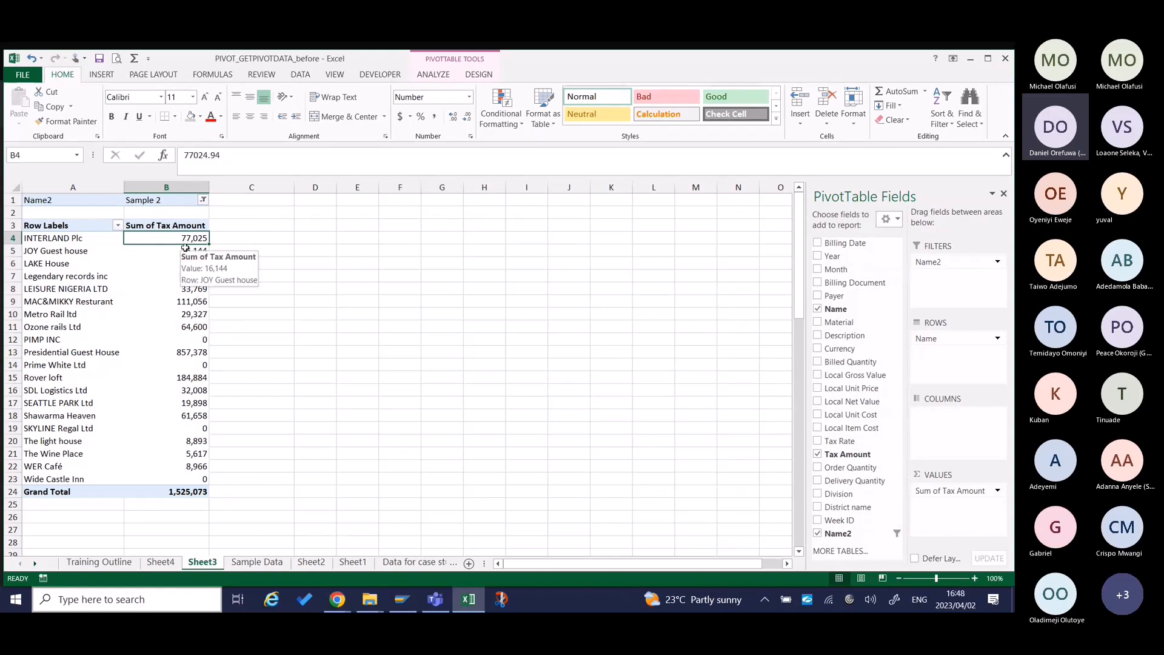
Set the Name2 report filter back to Sample 1 and highlight the upper part of the report.
{"action": "left_click", "coordinate": [203, 200]}
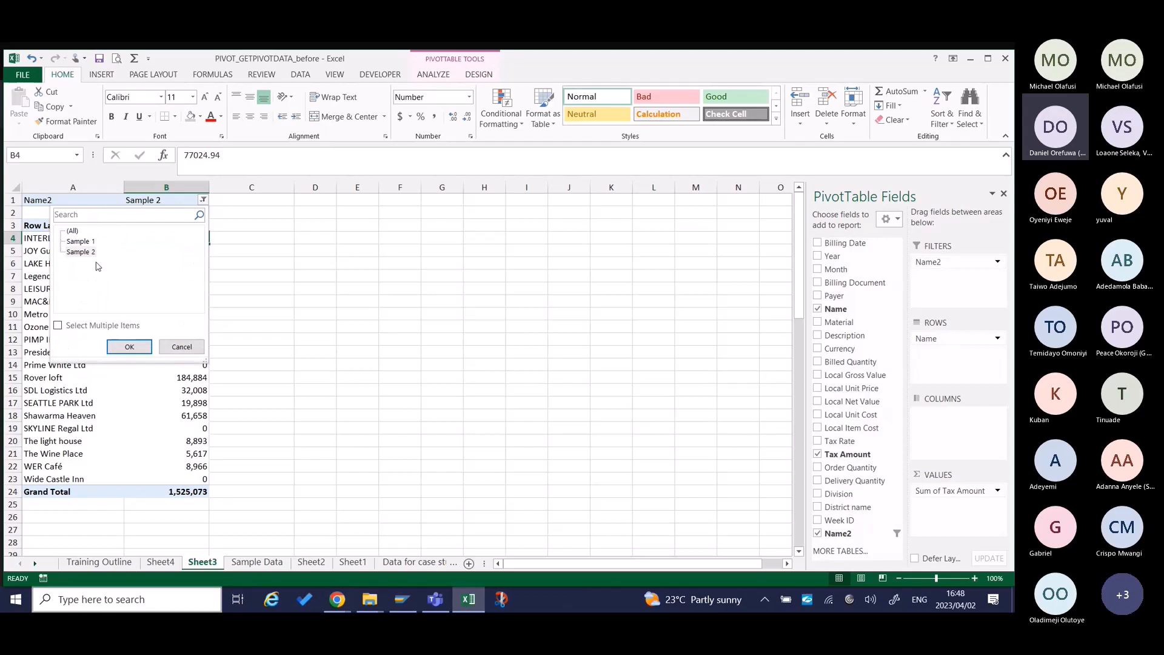
{"action": "left_click", "coordinate": [58, 326]}
{"action": "left_click", "coordinate": [70, 241]}
{"action": "left_click", "coordinate": [129, 346]}
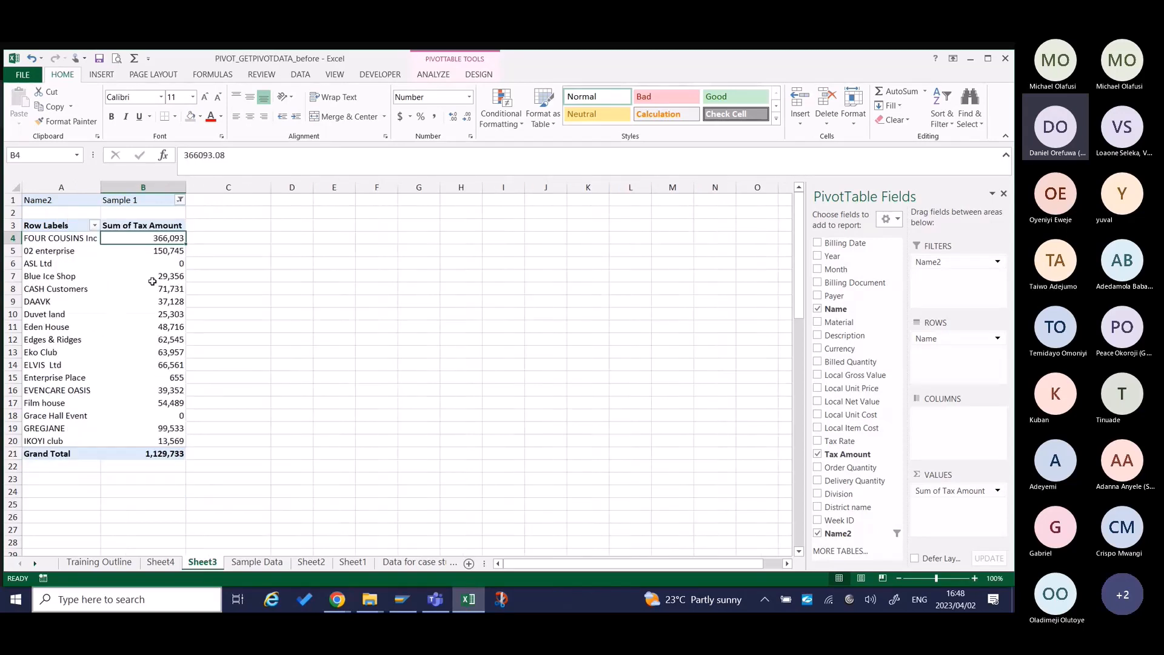
{"action": "left_click_drag", "start_coordinate": [36, 200], "coordinate": [152, 290]}
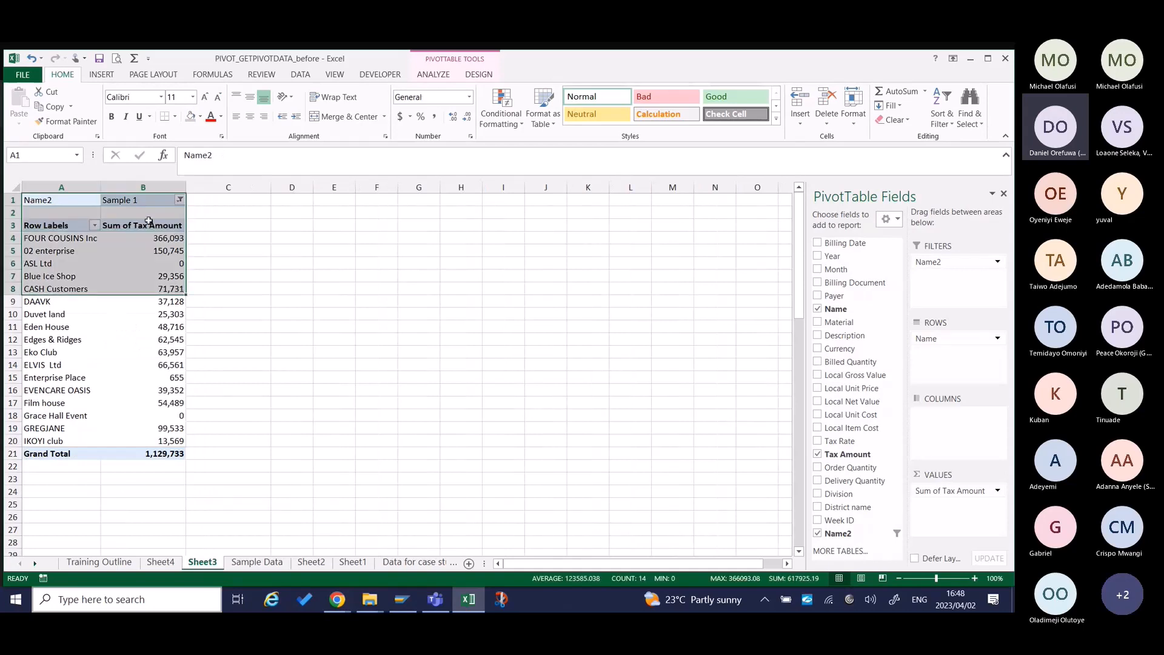
Rename the Name2 report filter label to "Customer sample".
{"action": "left_click", "coordinate": [119, 199]}
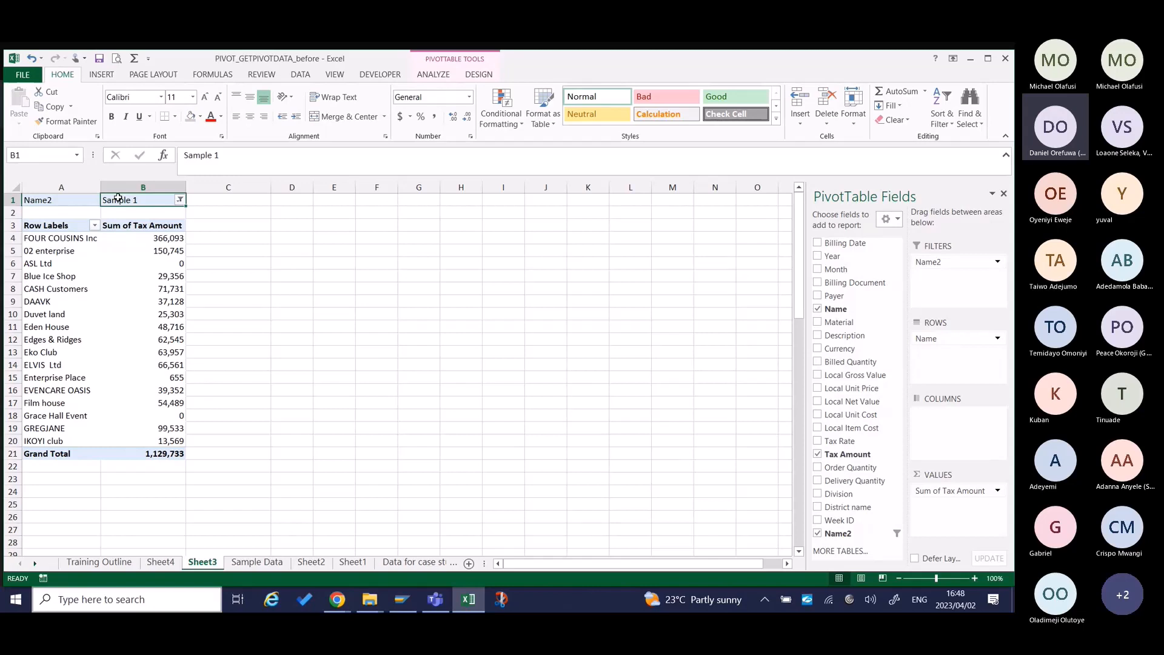
{"action": "key", "text": "Left"}
{"action": "key", "text": "Right"}
{"action": "key", "text": "Left"}
{"action": "type", "text": "C"}
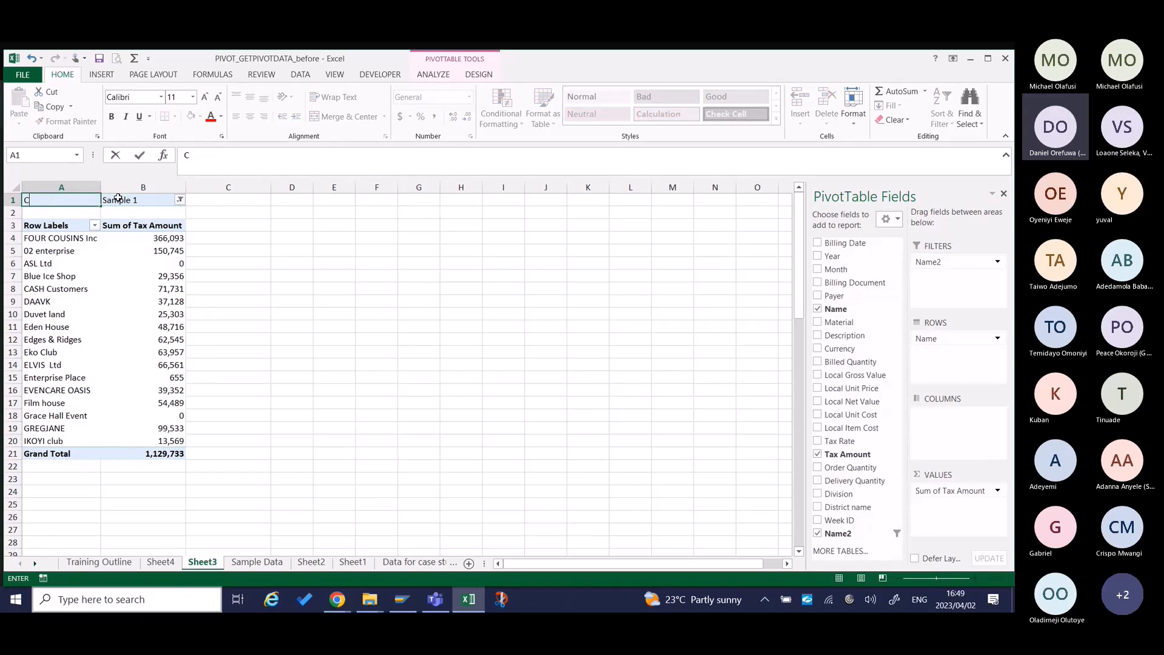
{"action": "type", "text": "ustomer sample"}
{"action": "key", "text": "Return"}
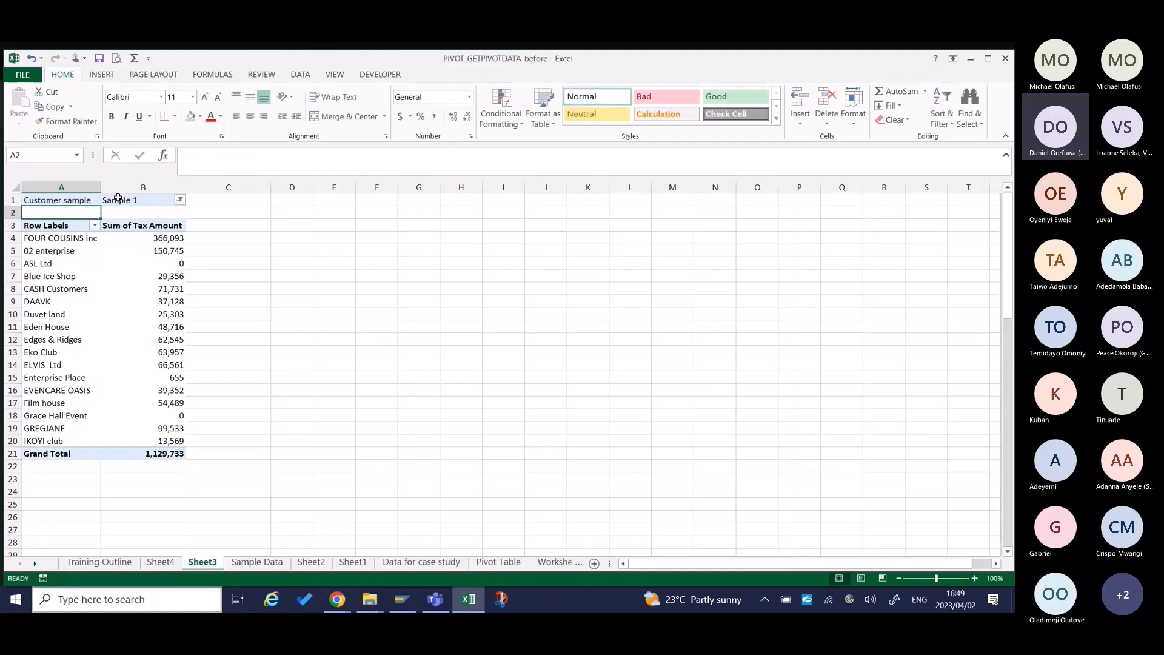
Insert a blank column before column A and a blank row above row 1 to offset the pivot table.
{"action": "left_click", "coordinate": [55, 186]}
{"action": "key", "text": "ctrl+shift+plus"}
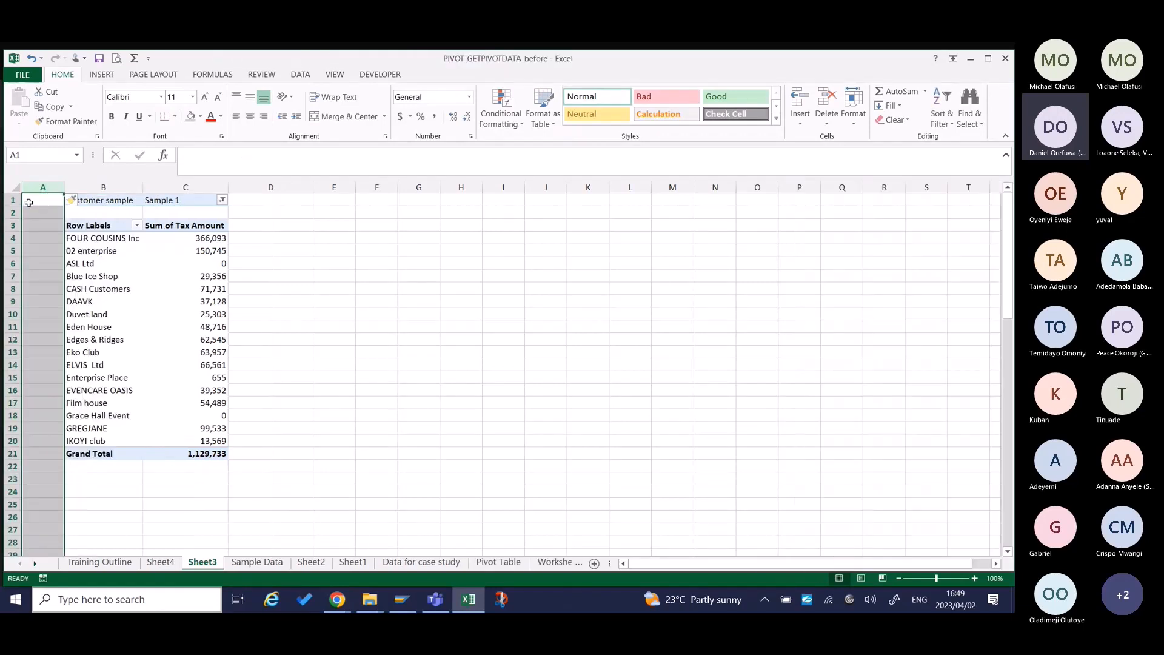
{"action": "left_click", "coordinate": [10, 199]}
{"action": "key", "text": "ctrl+shift+plus"}
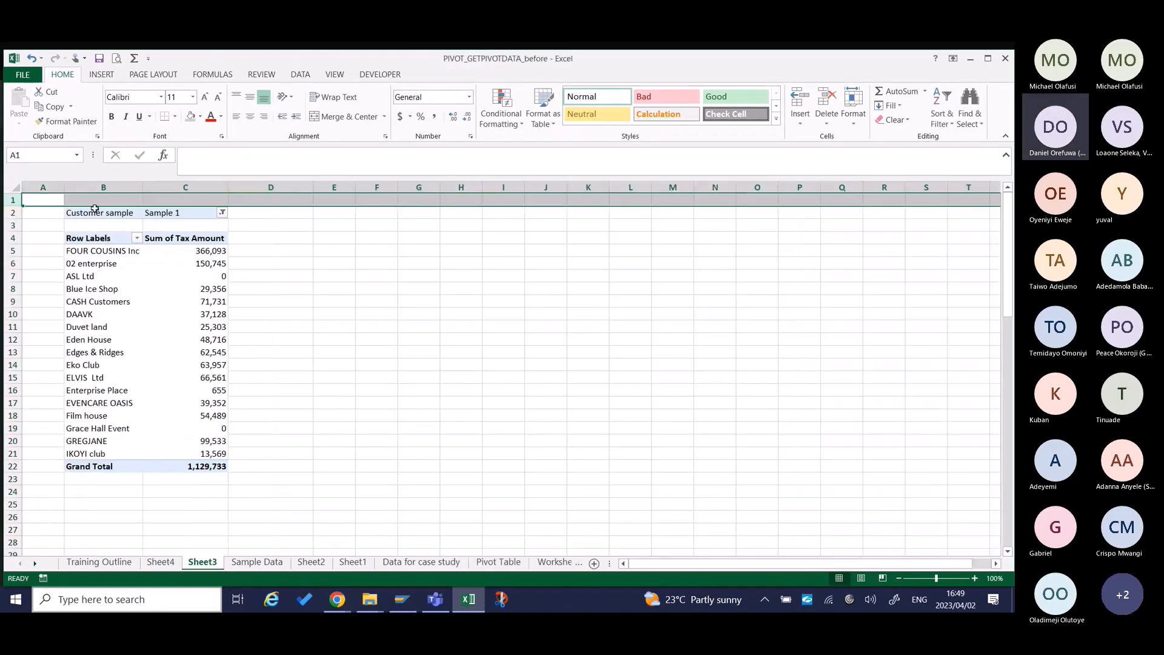
Select the report range B1:C22, check how the sheet looks in print preview, and return to the sheet.
{"action": "left_click_drag", "start_coordinate": [91, 200], "coordinate": [218, 197]}
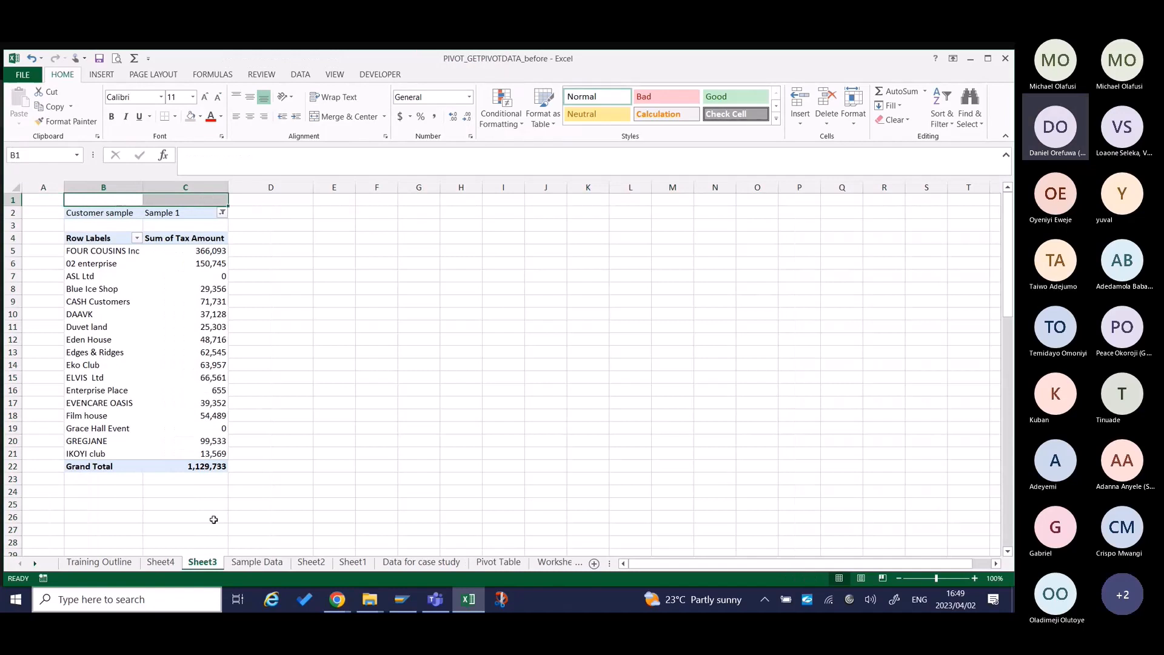
{"action": "left_click_drag", "start_coordinate": [118, 199], "coordinate": [201, 474]}
{"action": "key", "text": "ctrl+p"}
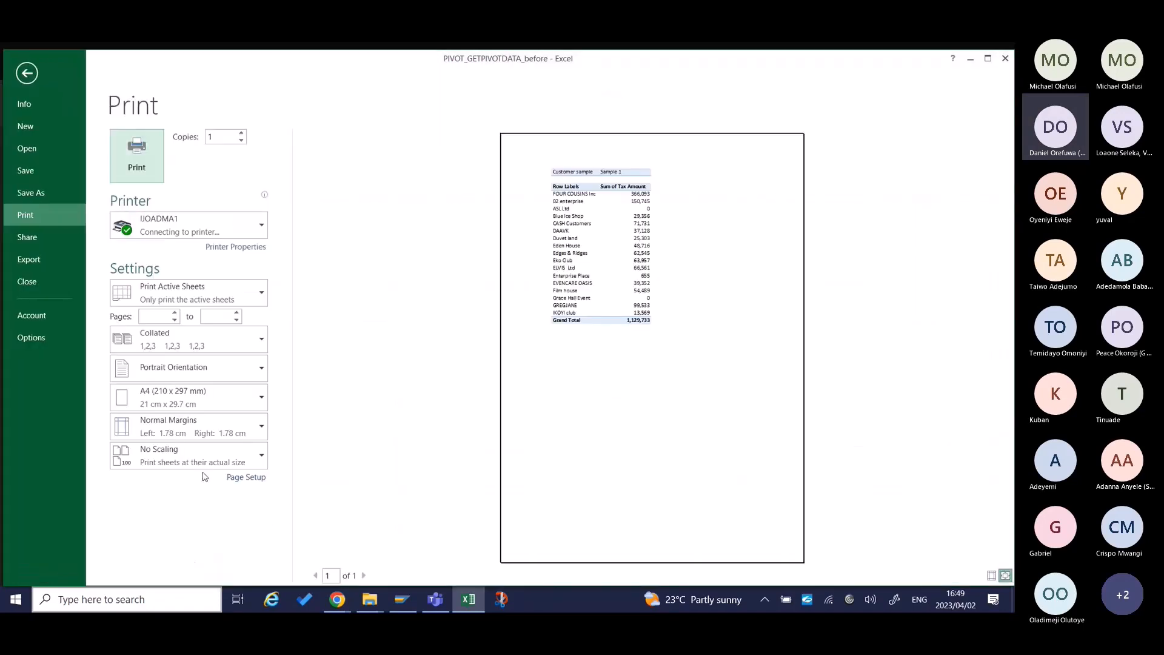
{"action": "key", "text": "Escape"}
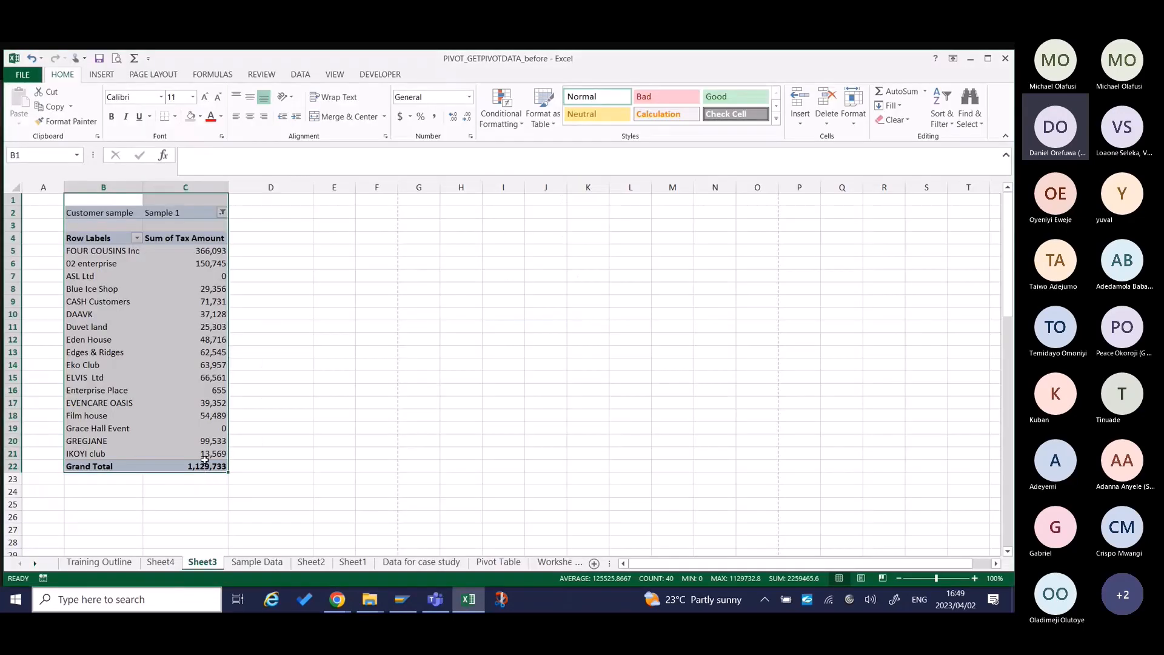
Generate separate report filter pages for the Customer sample field of the pivot table.
{"action": "left_click", "coordinate": [206, 418]}
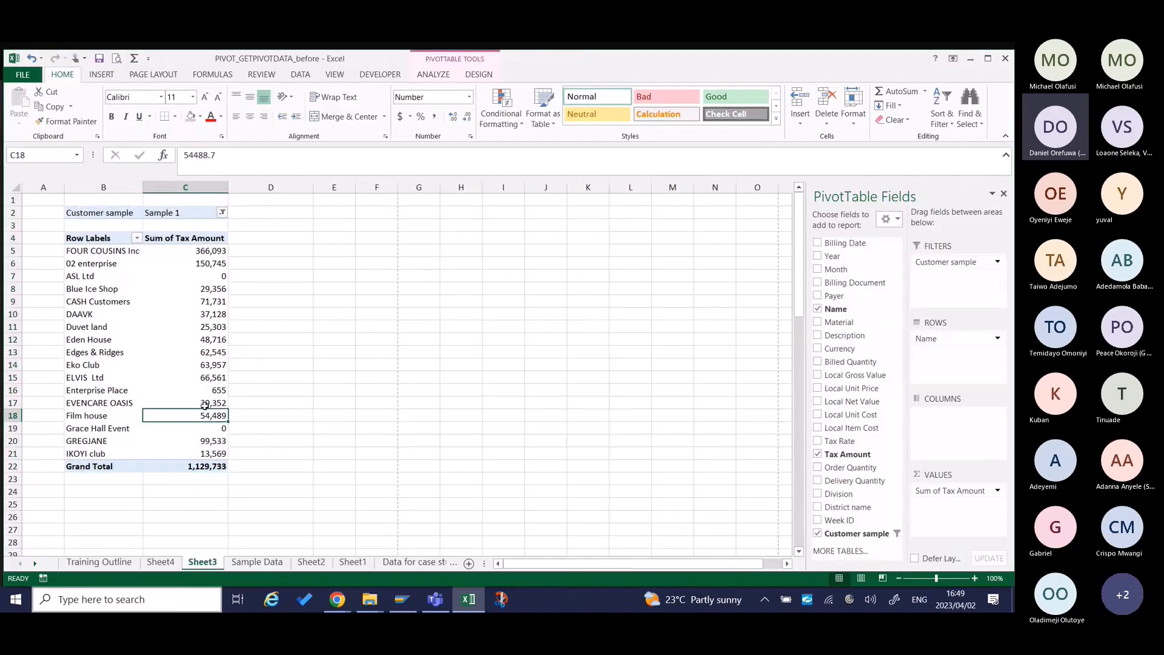
{"action": "left_click", "coordinate": [222, 212]}
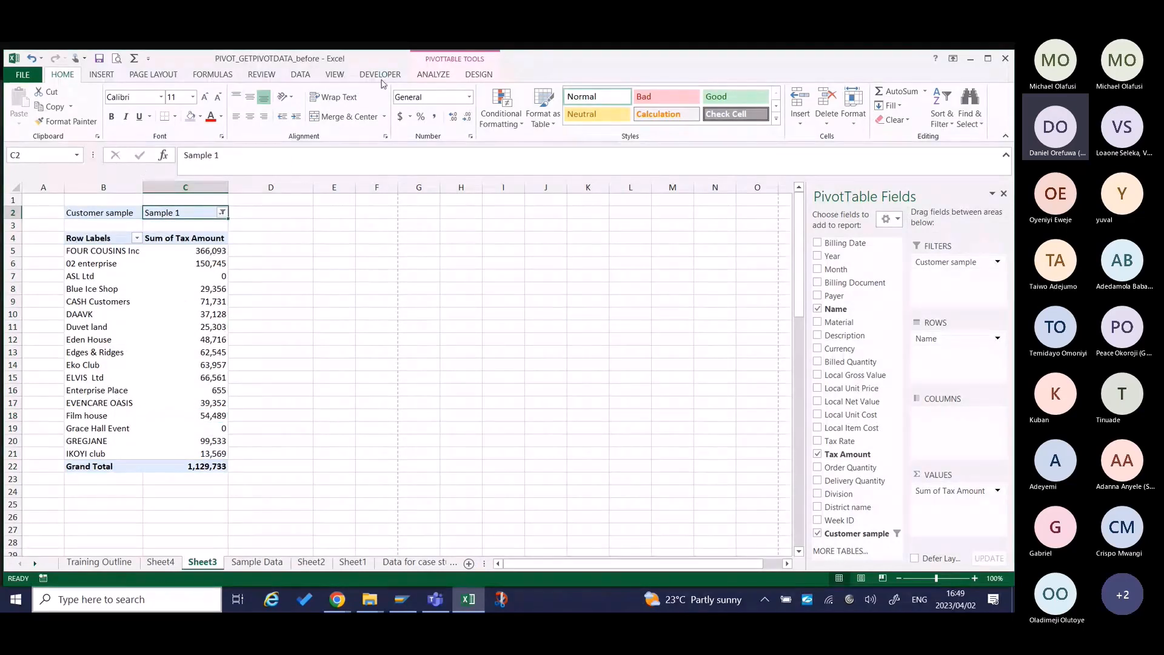
{"action": "left_click", "coordinate": [441, 76]}
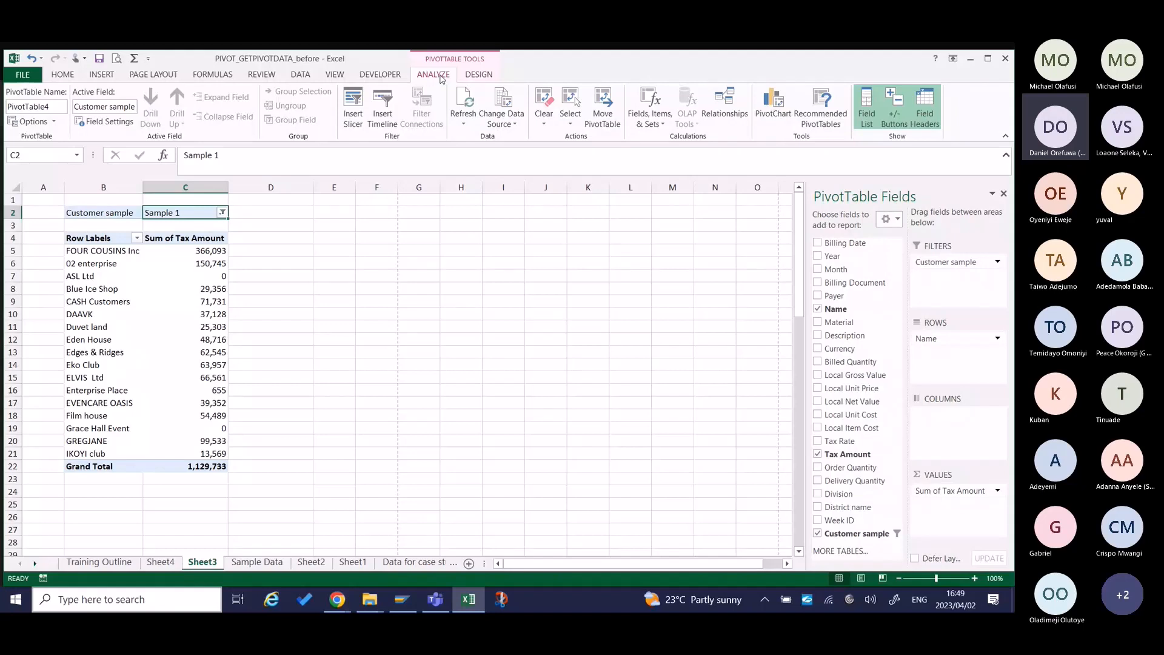
{"action": "left_click", "coordinate": [54, 126]}
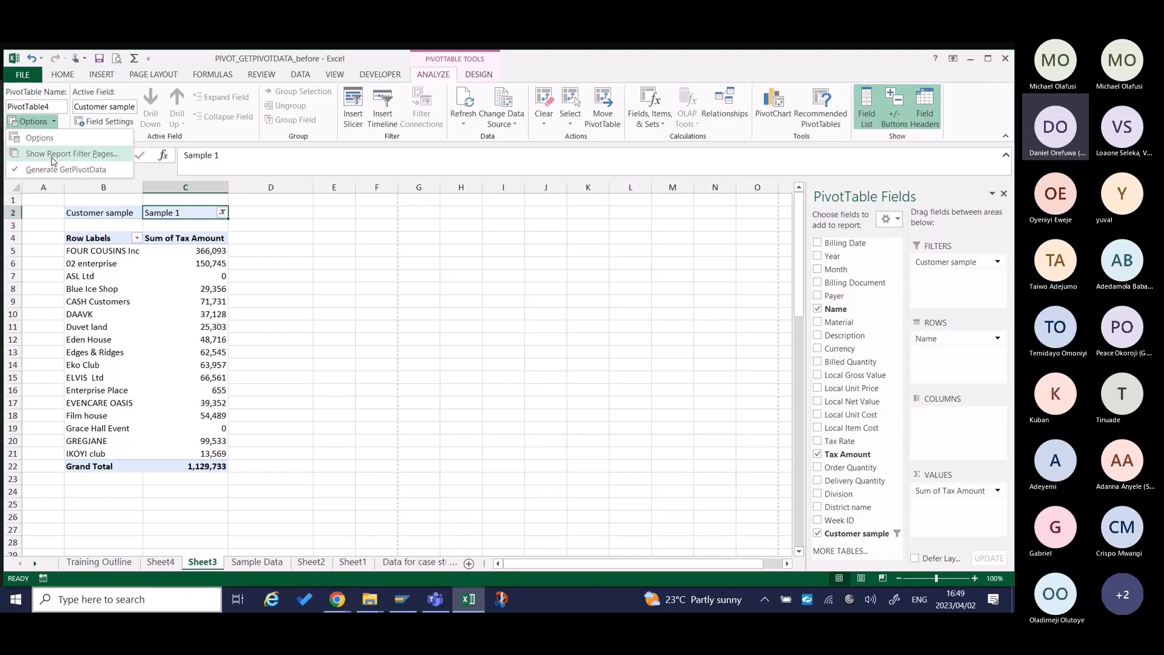
{"action": "left_click", "coordinate": [52, 157]}
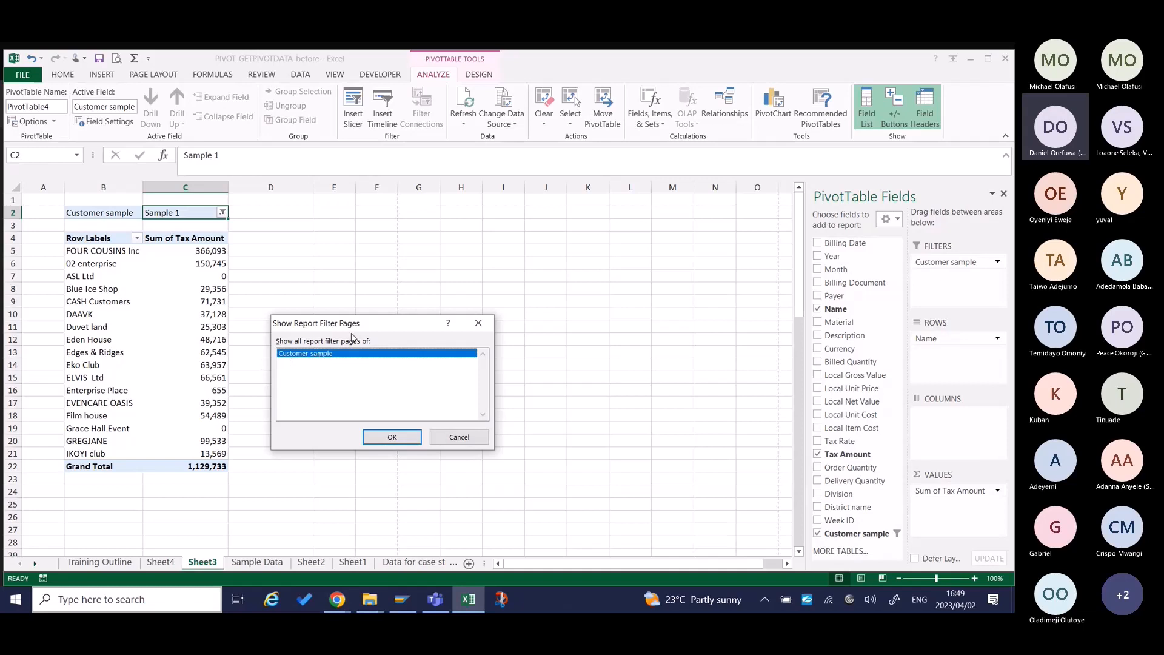
{"action": "left_click", "coordinate": [392, 437]}
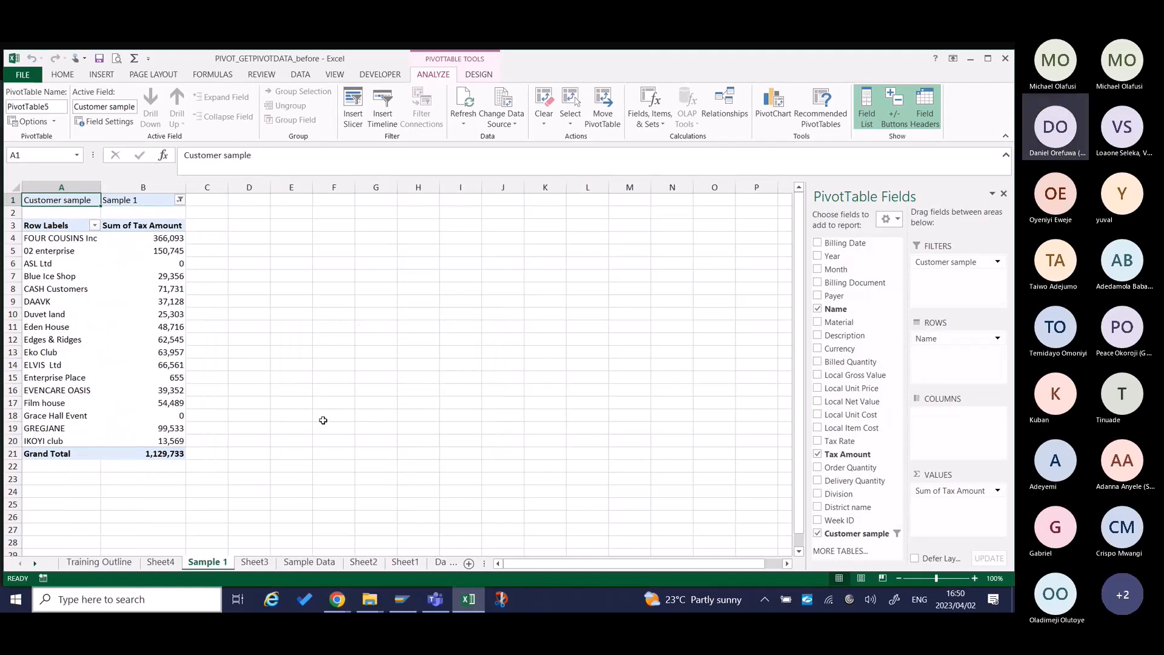
Inspect the generated Sample 1 sheet and compare it with the pivot tables on Sheet3 and Sheet2.
{"action": "left_click", "coordinate": [174, 563]}
{"action": "left_click", "coordinate": [207, 562]}
{"action": "left_click", "coordinate": [249, 565]}
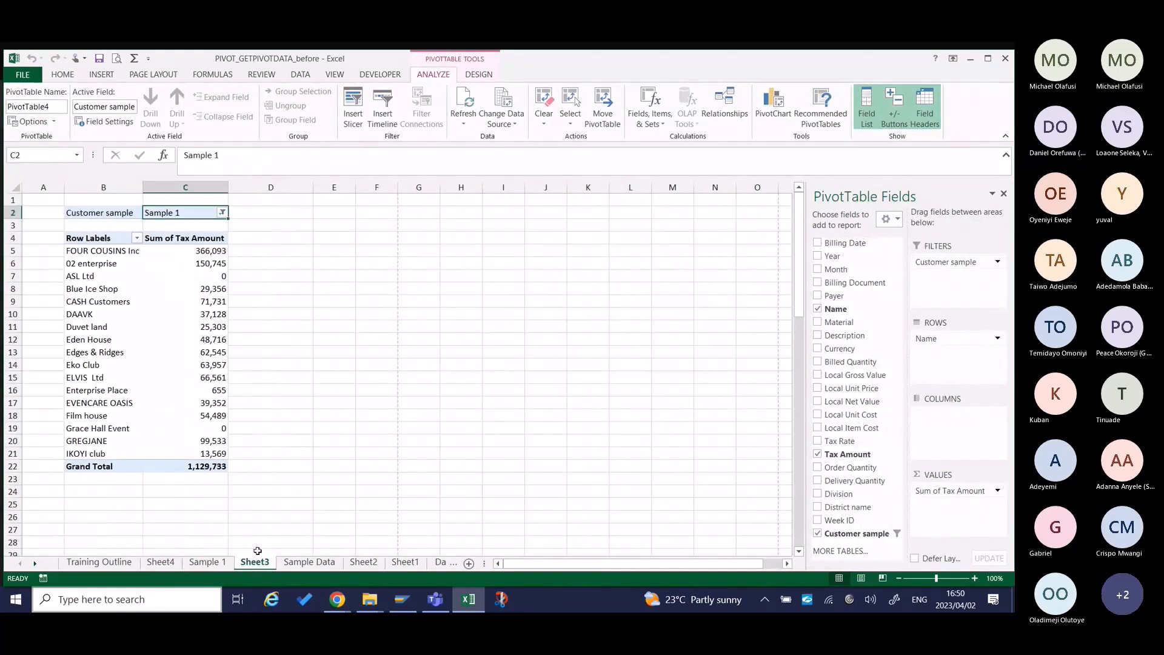
{"action": "left_click", "coordinate": [363, 562]}
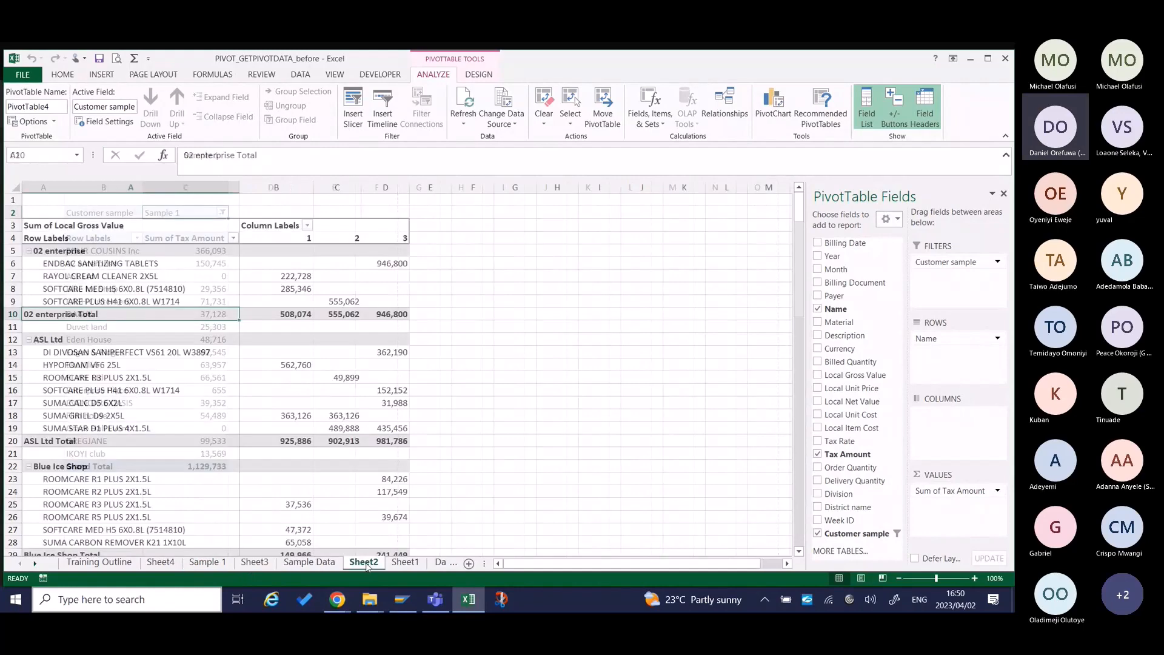
Delete the Sheet4 worksheet containing the drill-down detail table and confirm its permanent removal.
{"action": "left_click", "coordinate": [325, 565]}
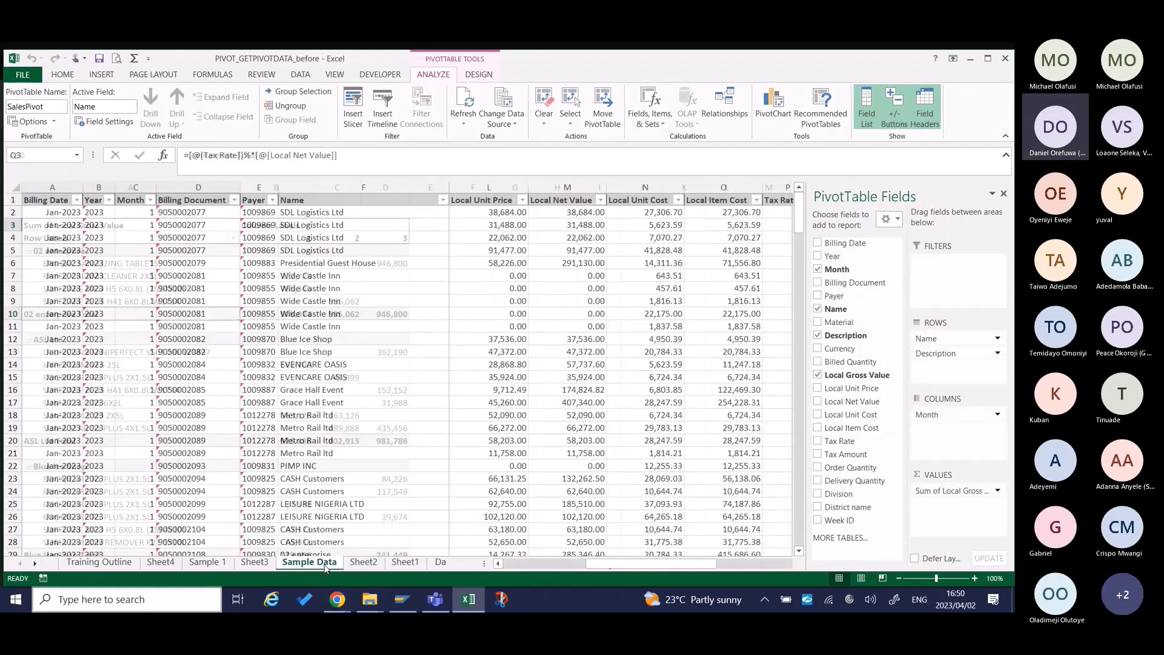
{"action": "left_click", "coordinate": [210, 563]}
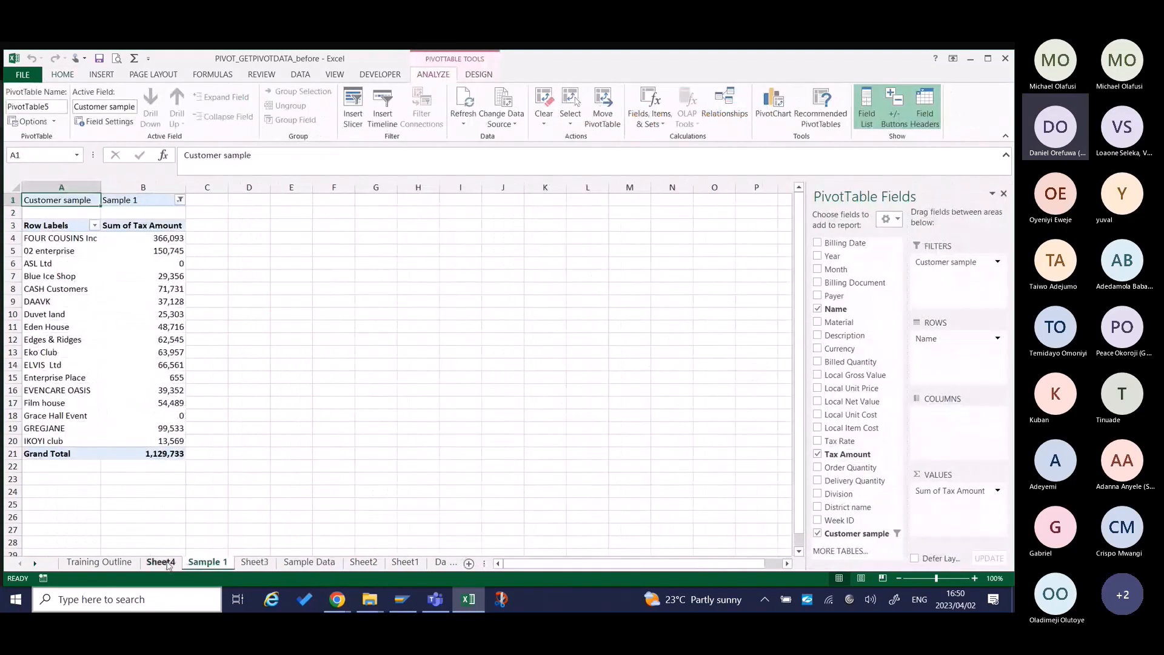
{"action": "left_click", "coordinate": [171, 563]}
{"action": "right_click", "coordinate": [170, 563]}
{"action": "left_click", "coordinate": [203, 424]}
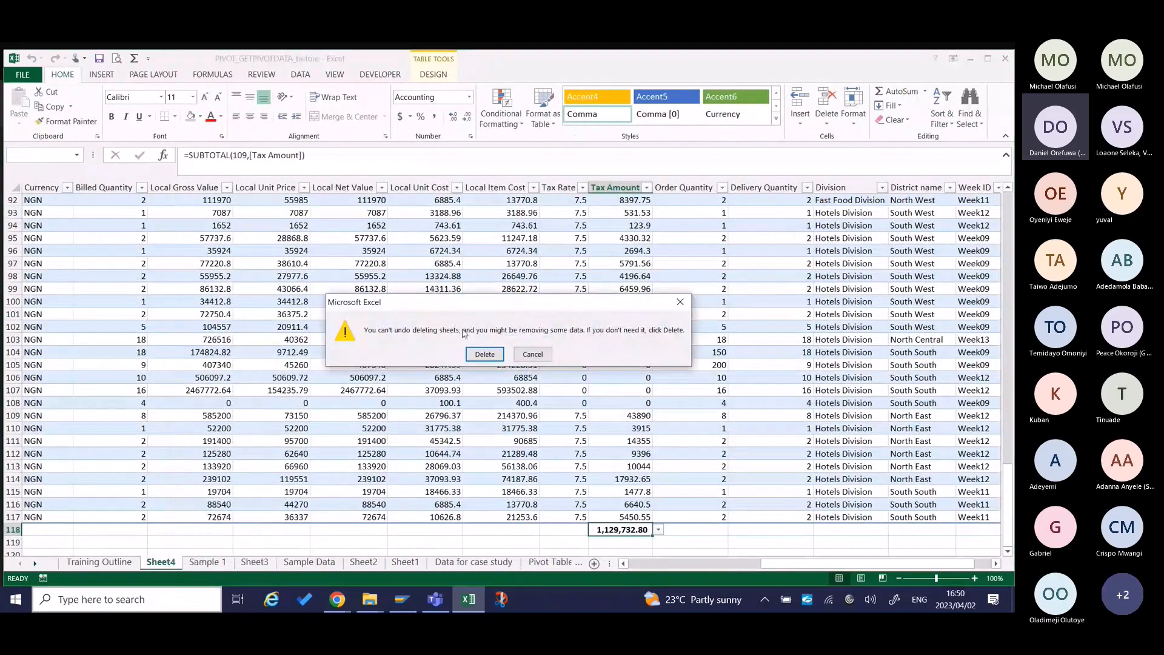
{"action": "left_click", "coordinate": [485, 352]}
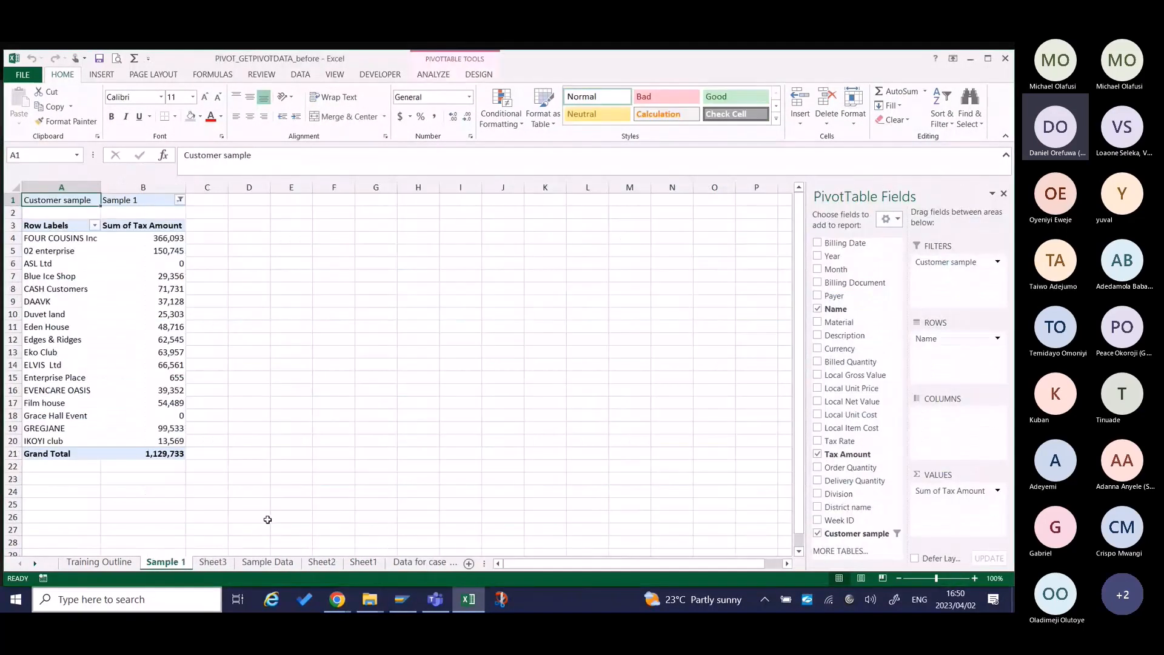
Delete the Sheet3 worksheet holding the offset Customer sample pivot table and confirm the removal.
{"action": "left_click", "coordinate": [213, 562]}
{"action": "right_click", "coordinate": [213, 564]}
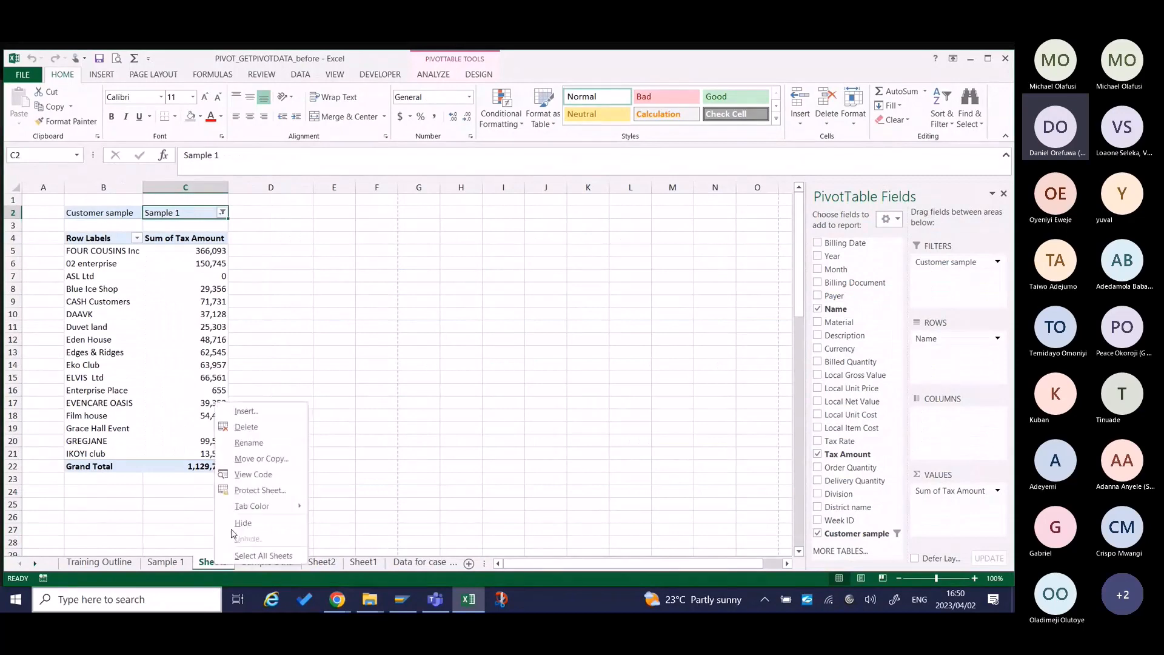
{"action": "left_click", "coordinate": [274, 428]}
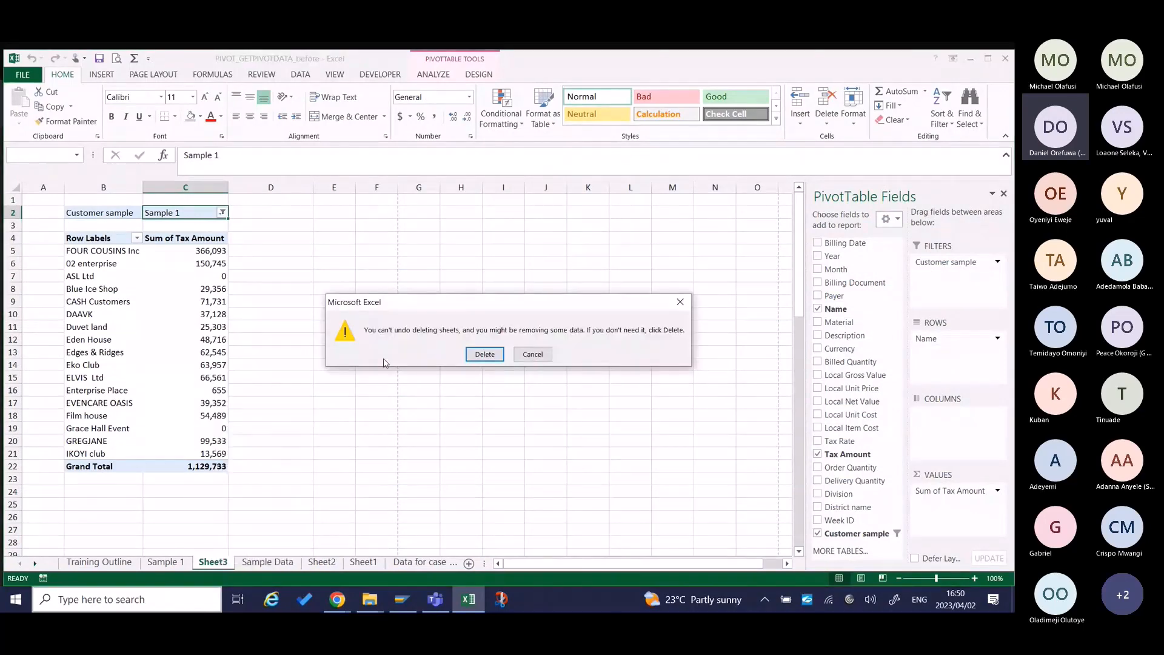
{"action": "left_click", "coordinate": [489, 355]}
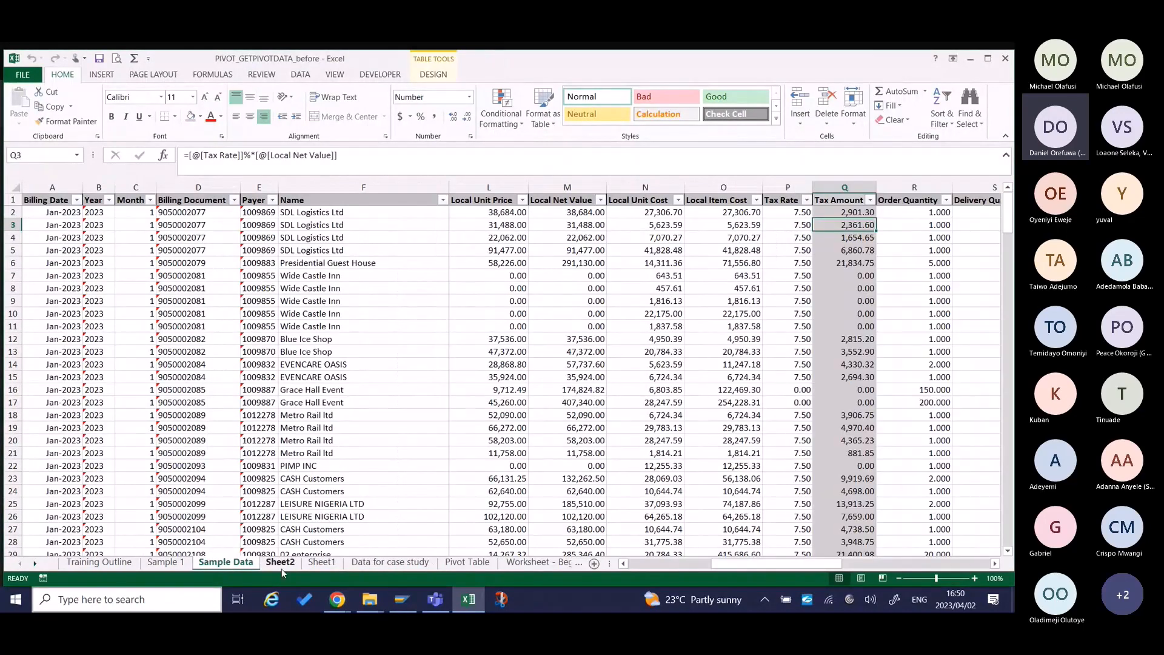
Check Sheet2, keep it, and delete the empty Sheet1 worksheet.
{"action": "left_click", "coordinate": [281, 562]}
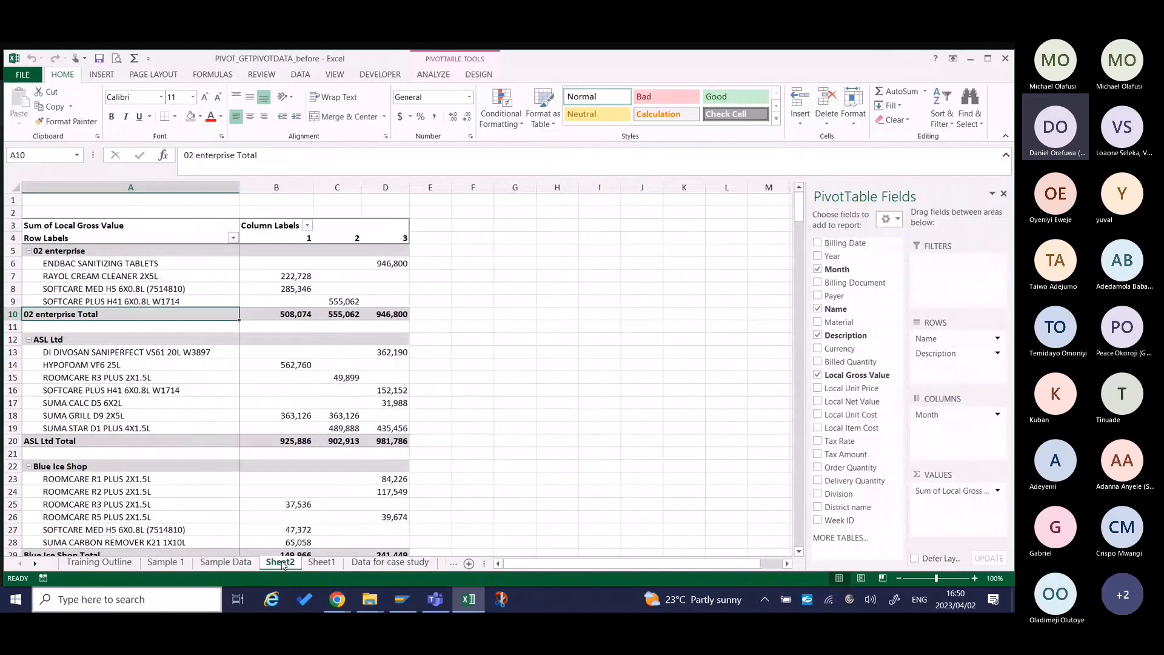
{"action": "right_click", "coordinate": [283, 564]}
{"action": "left_click", "coordinate": [322, 567]}
{"action": "left_click", "coordinate": [322, 565]}
{"action": "right_click", "coordinate": [322, 565]}
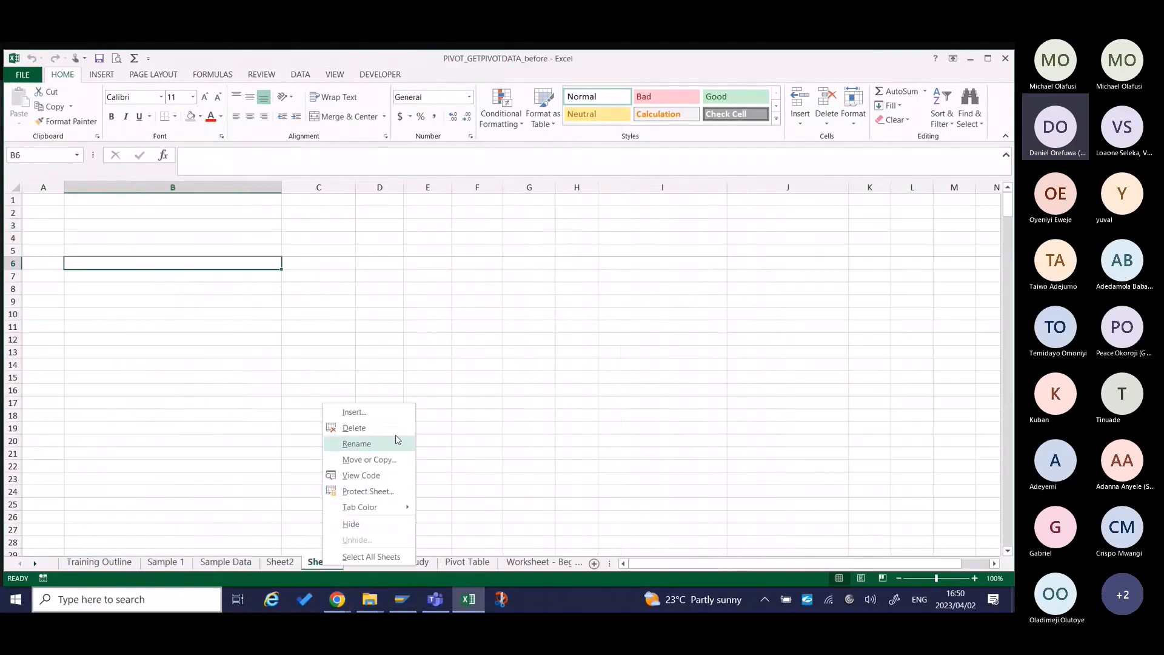
{"action": "left_click", "coordinate": [354, 428]}
{"action": "left_click", "coordinate": [483, 353]}
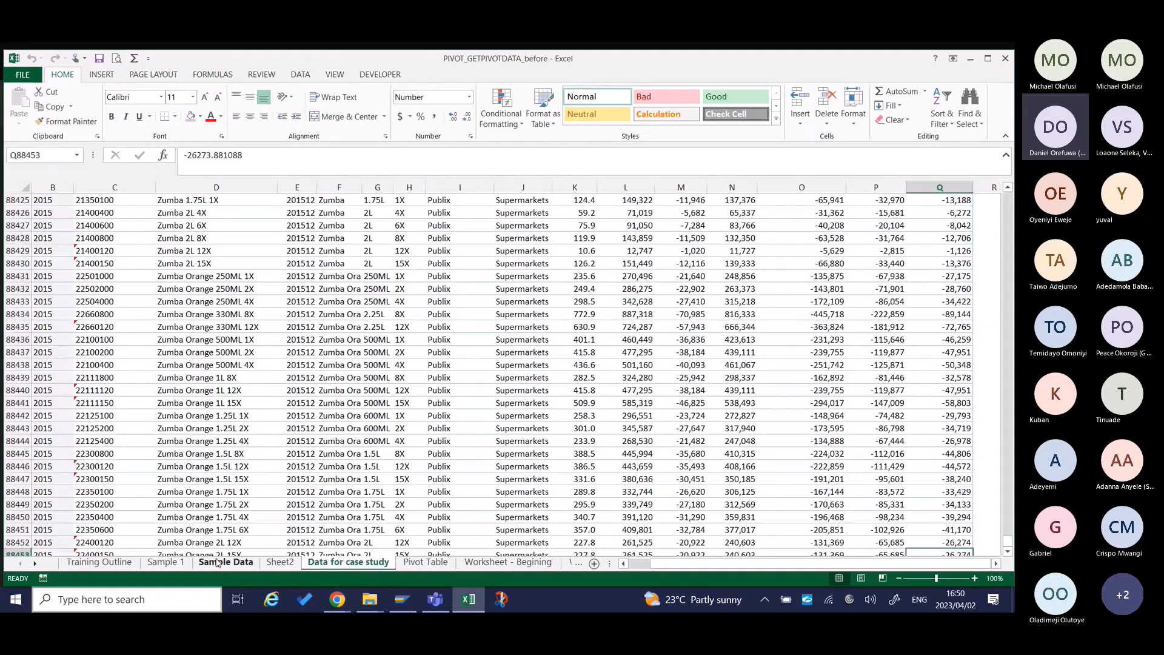
On the Sample 1 sheet, allow multiple items in the Customer sample filter and select (All).
{"action": "left_click", "coordinate": [166, 563]}
{"action": "left_click", "coordinate": [180, 199]}
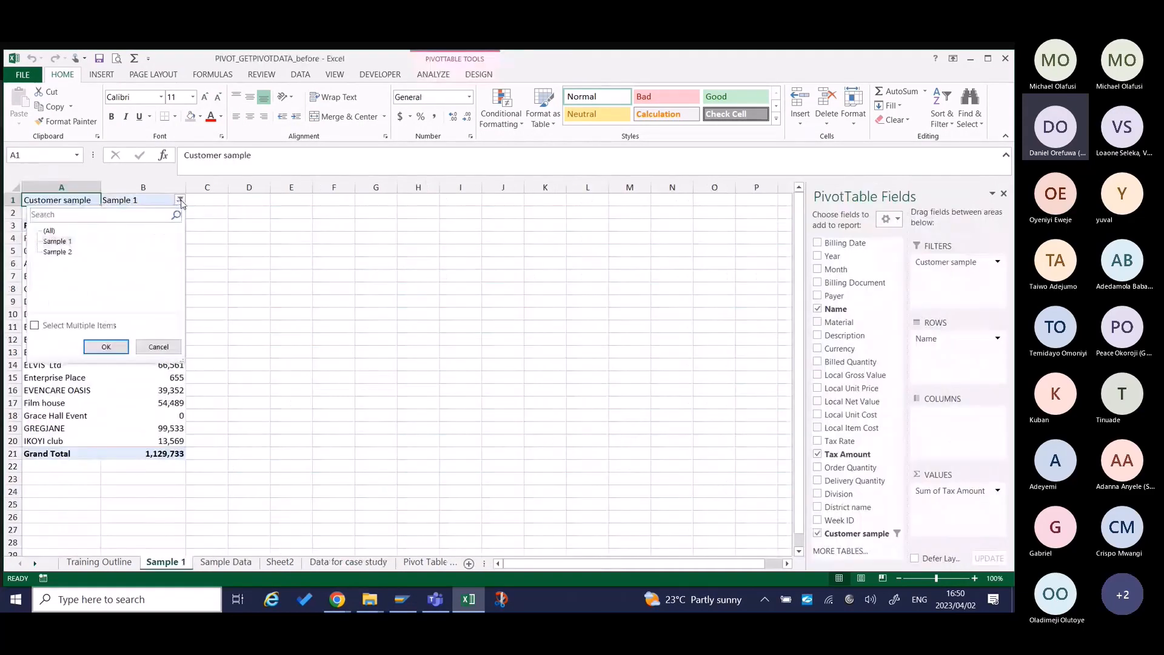
{"action": "left_click", "coordinate": [35, 326]}
{"action": "left_click", "coordinate": [46, 230]}
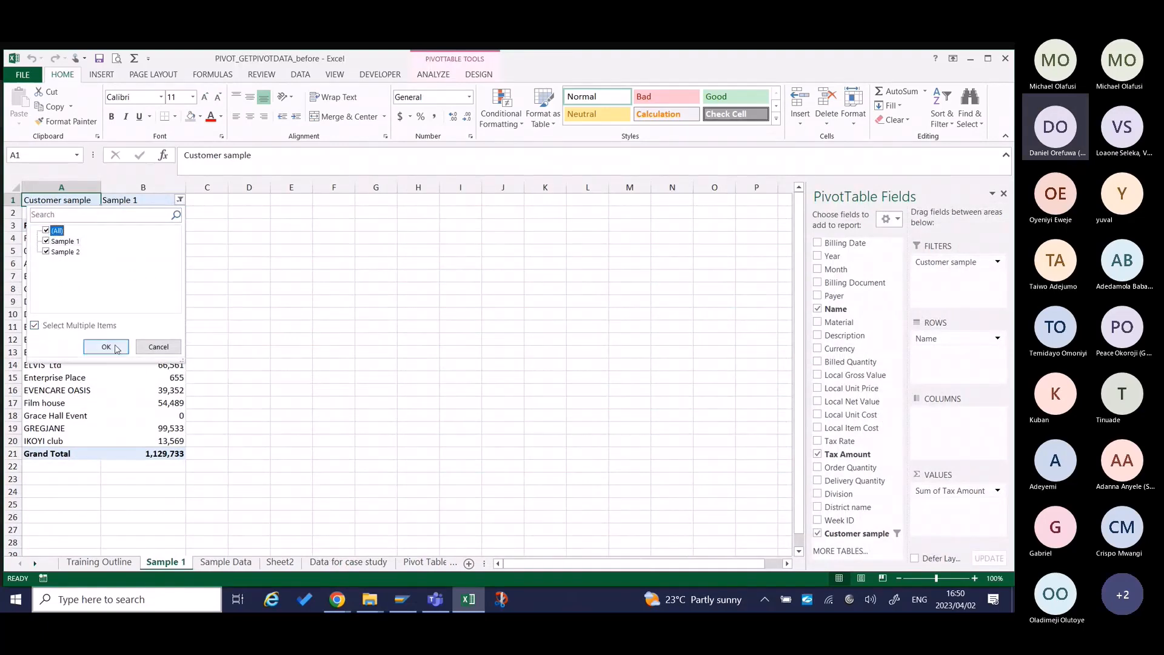
{"action": "left_click", "coordinate": [106, 346]}
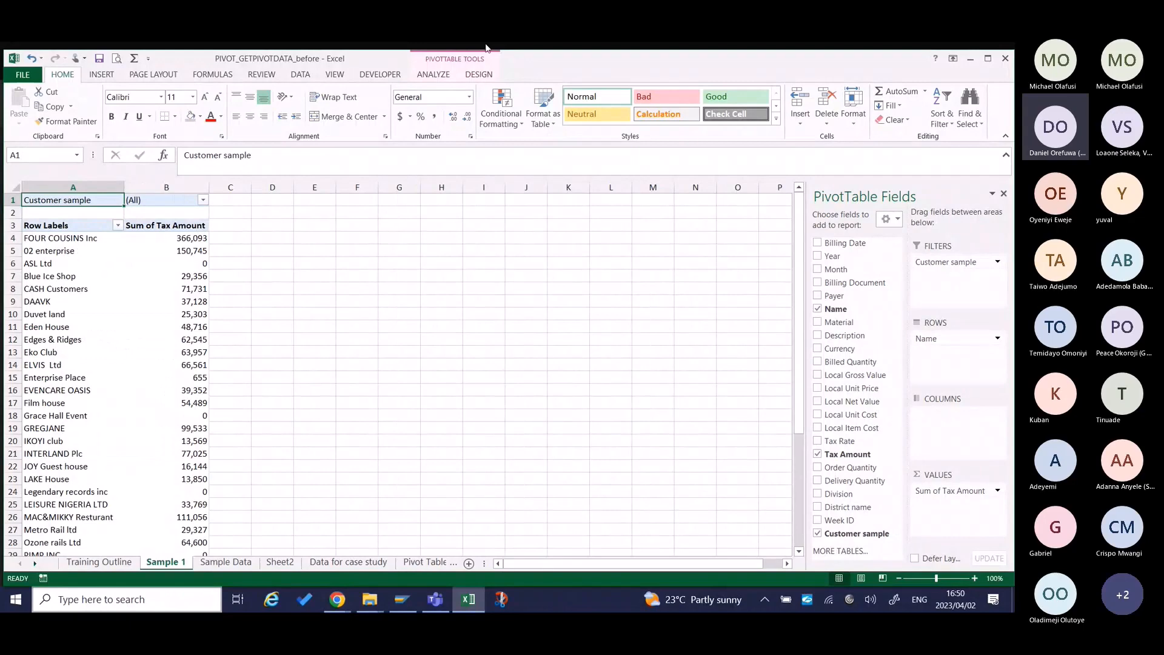
Generate report filter pages by Customer sample from the pivot table on the Sample 1 sheet.
{"action": "left_click", "coordinate": [434, 74]}
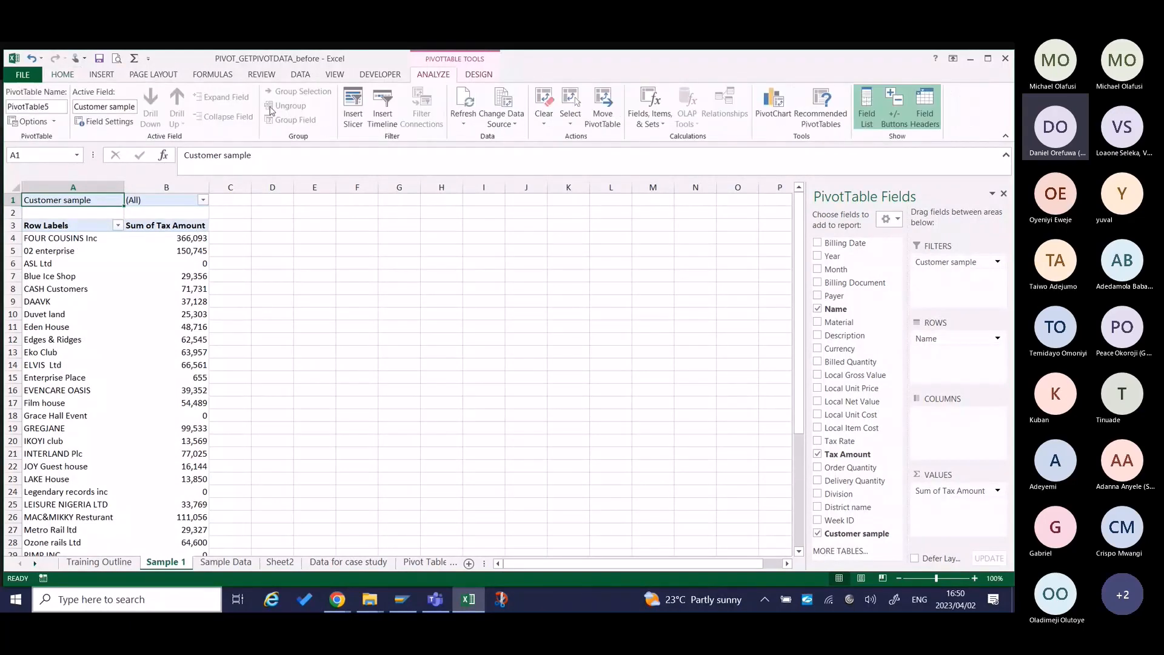
{"action": "left_click", "coordinate": [54, 121]}
{"action": "left_click", "coordinate": [54, 155]}
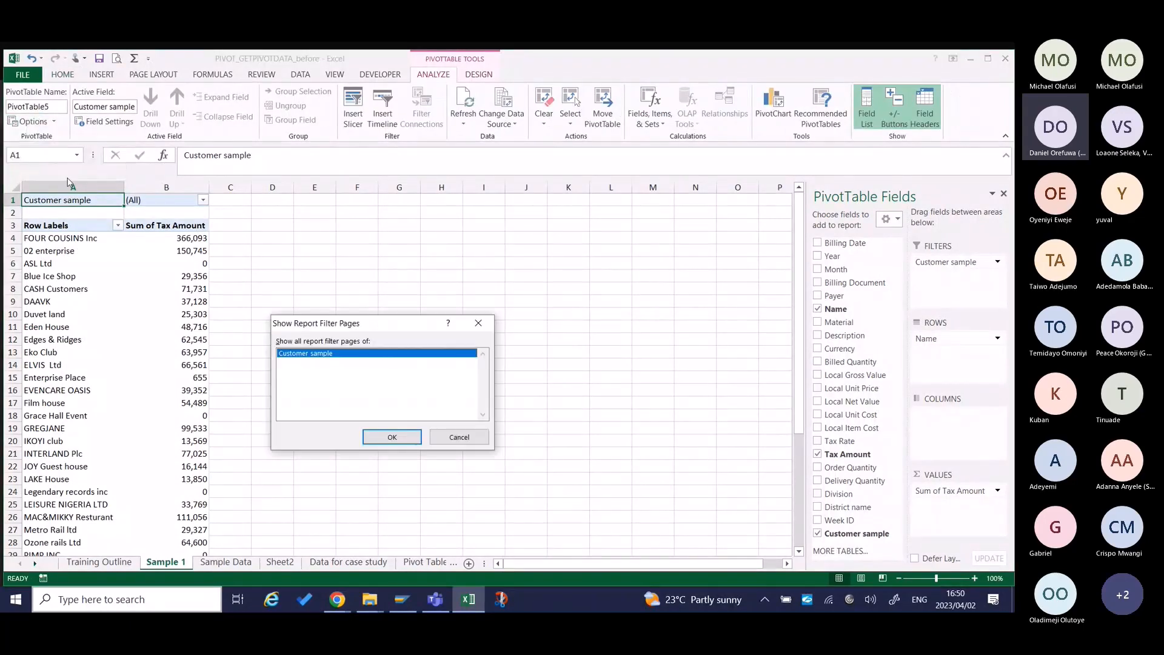
{"action": "left_click", "coordinate": [400, 437]}
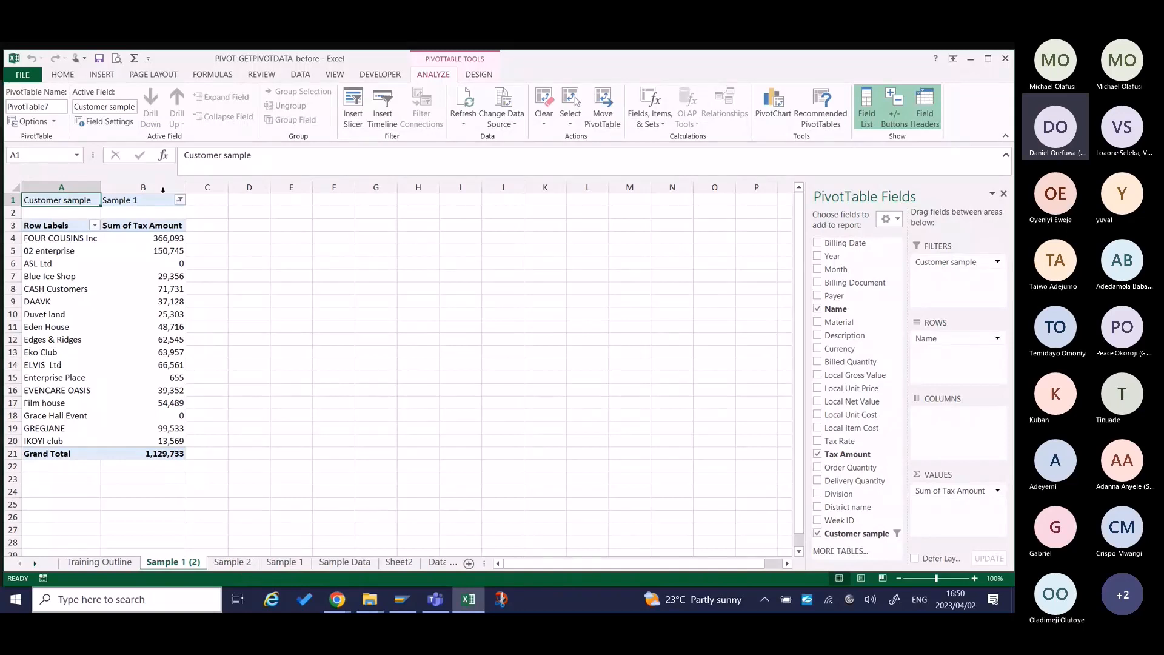
Check the generated Sample 2 and Sample 1 (2) sheets in print preview, returning to the worksheet after each.
{"action": "left_click", "coordinate": [228, 563]}
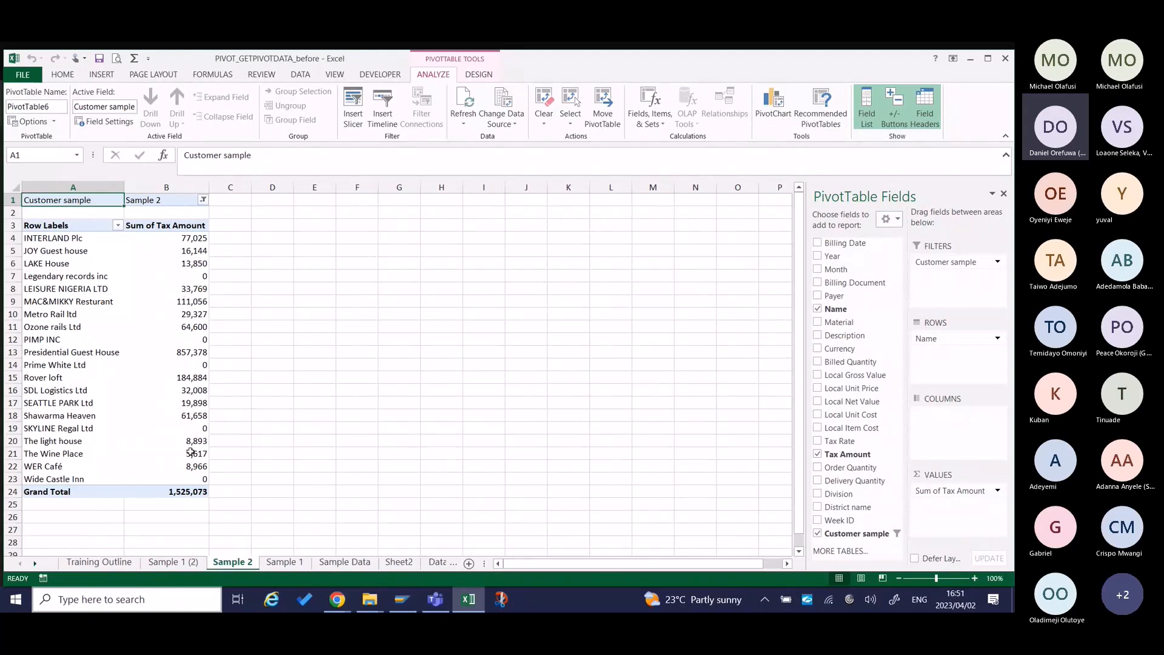
{"action": "mouse_move", "coordinate": [191, 456]}
{"action": "key", "text": "ctrl+p"}
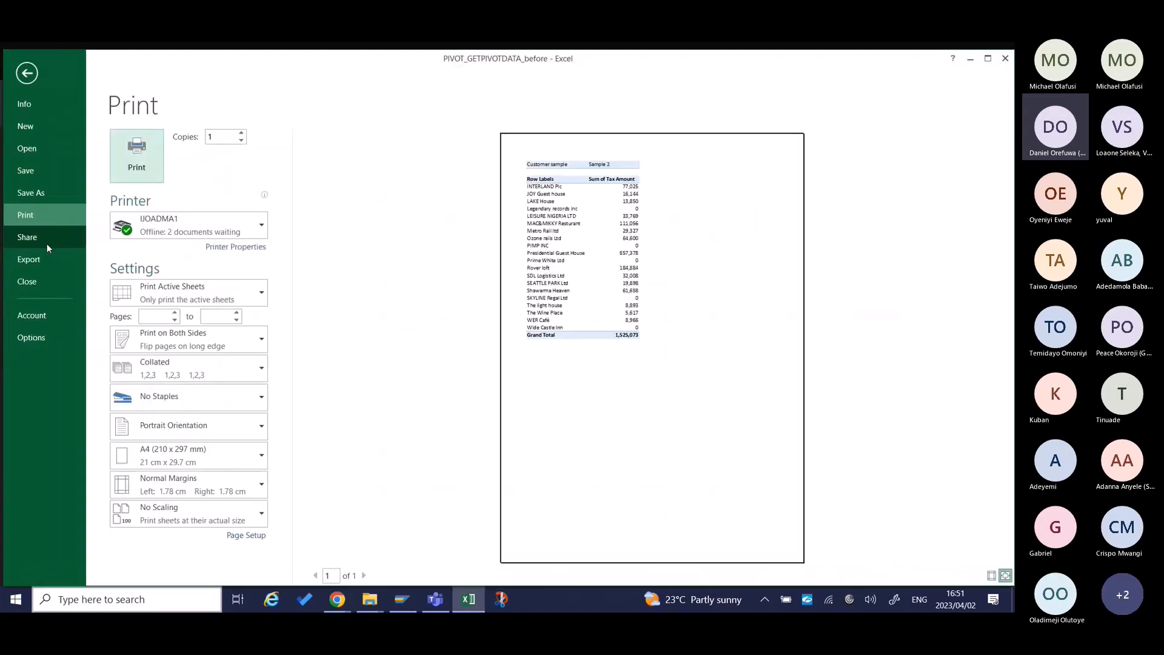
{"action": "key", "text": "Escape"}
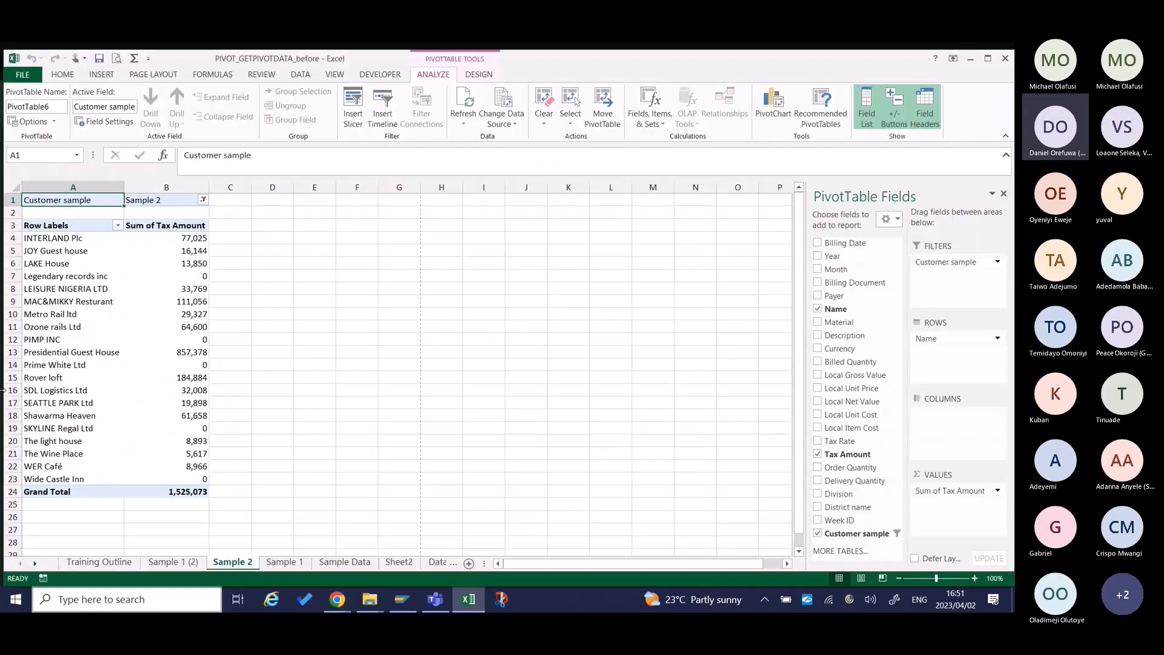
{"action": "left_click", "coordinate": [172, 563]}
{"action": "key", "text": "ctrl+p"}
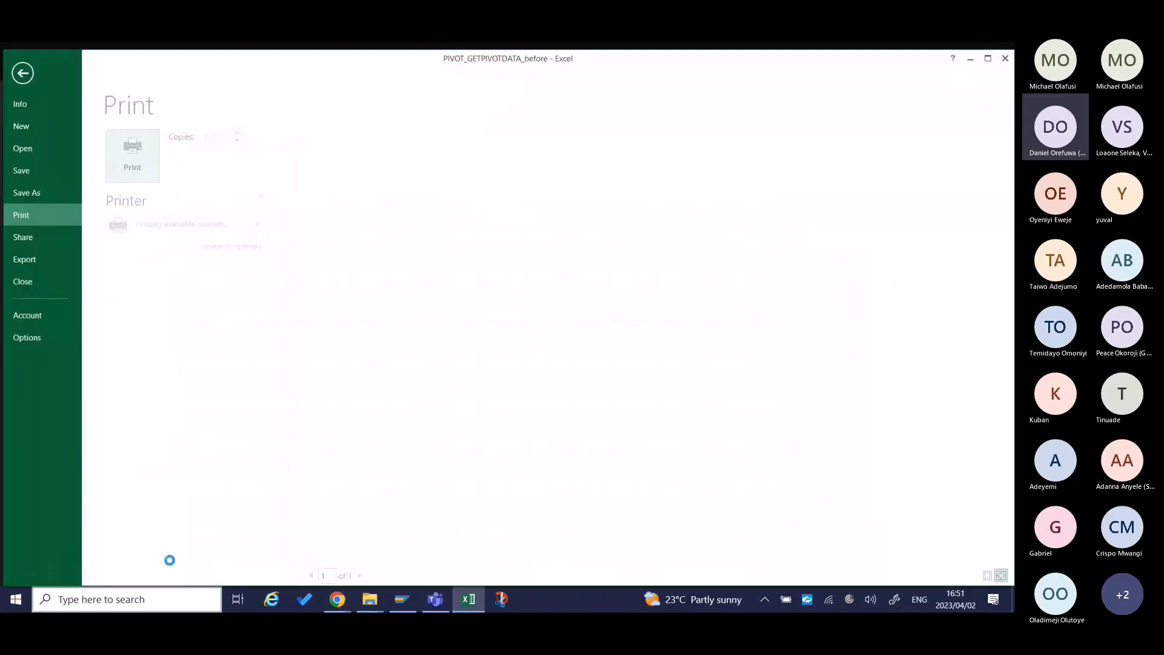
{"action": "key", "text": "Escape"}
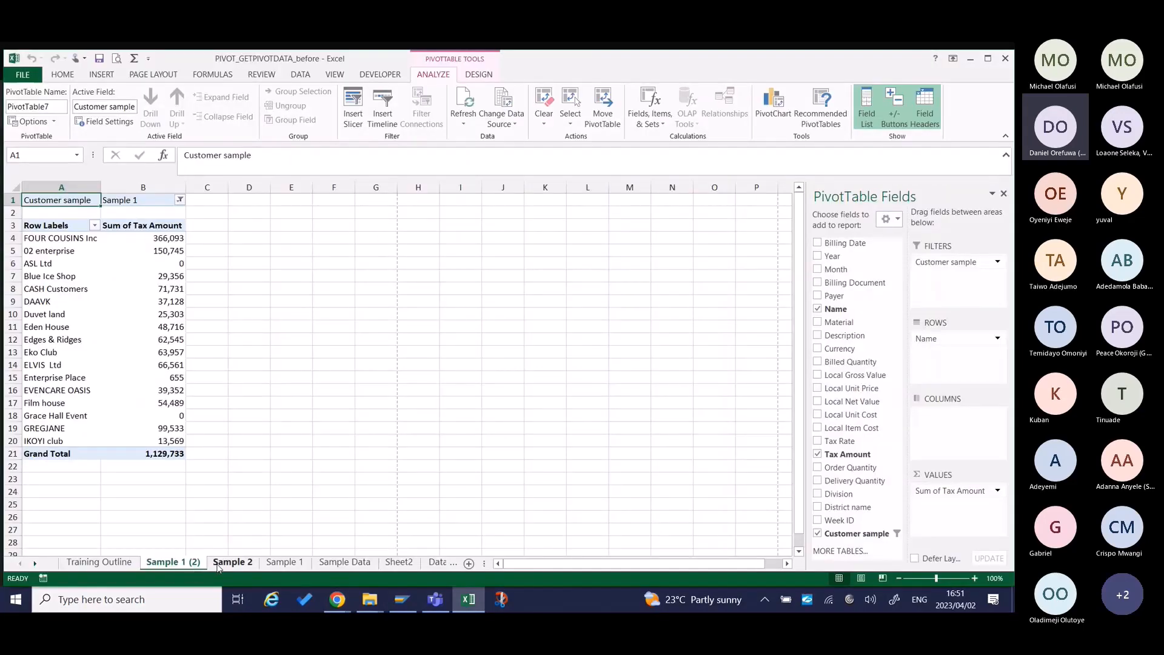
Review the topics on the Training Outline sheet and select the Pivot Chart item in Part 3.
{"action": "left_click", "coordinate": [119, 563]}
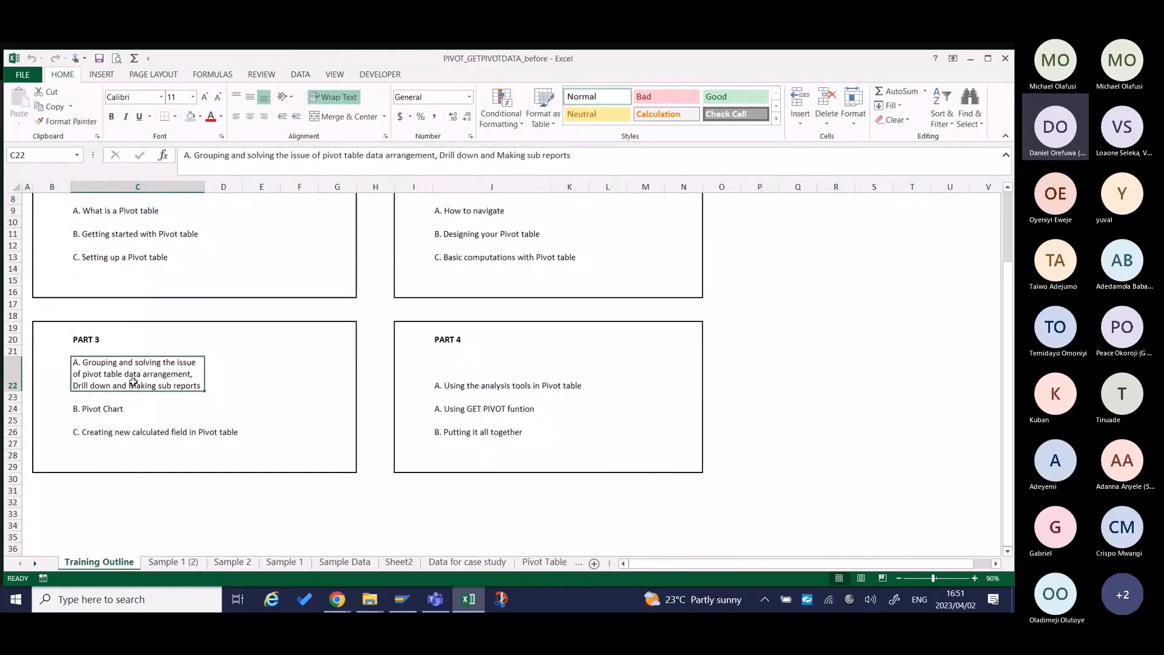
{"action": "left_click", "coordinate": [103, 410]}
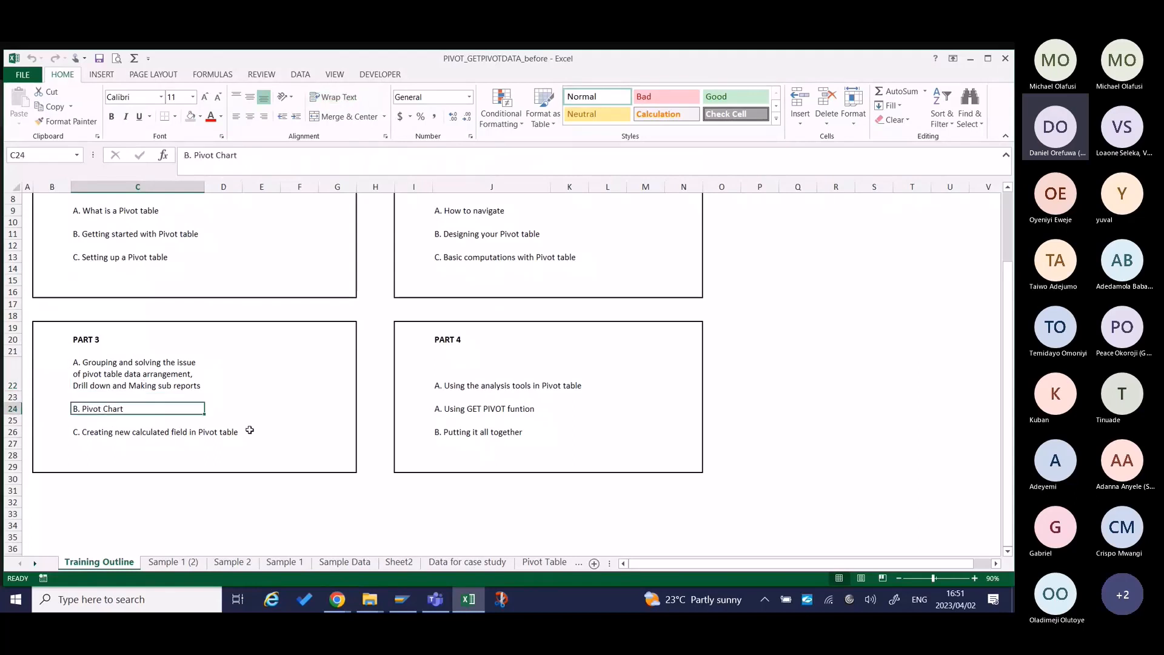
{"action": "left_click", "coordinate": [180, 554]}
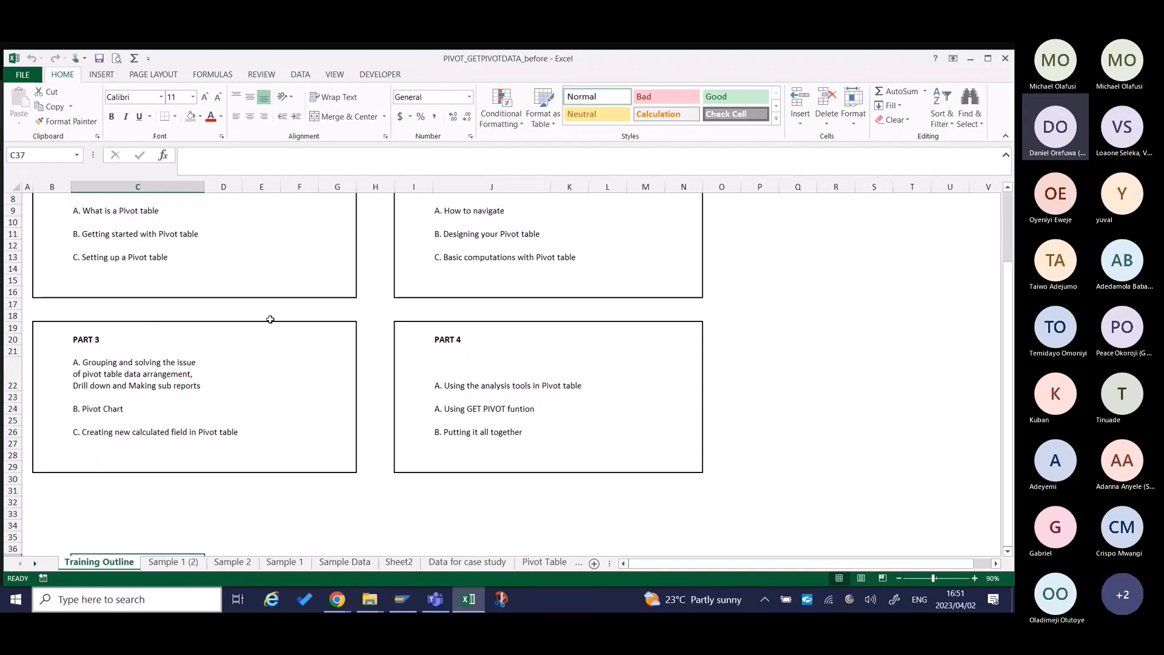
{"action": "scroll", "coordinate": [276, 312], "scroll_direction": "up", "scroll_amount": 3}
{"action": "scroll", "coordinate": [278, 301], "scroll_direction": "down", "scroll_amount": 3}
{"action": "left_click", "coordinate": [107, 407]}
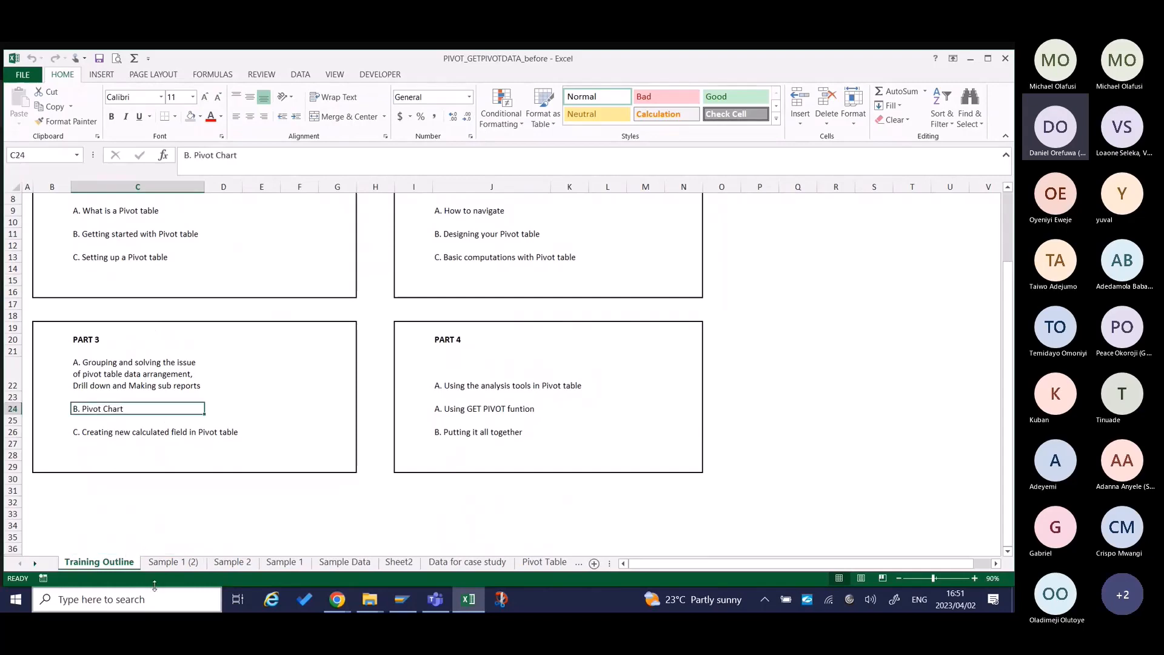
In the Sample 1 (2) pivot table, add Month as the column field and replace Tax Amount with Local Net Value as the summed value.
{"action": "left_click", "coordinate": [173, 562]}
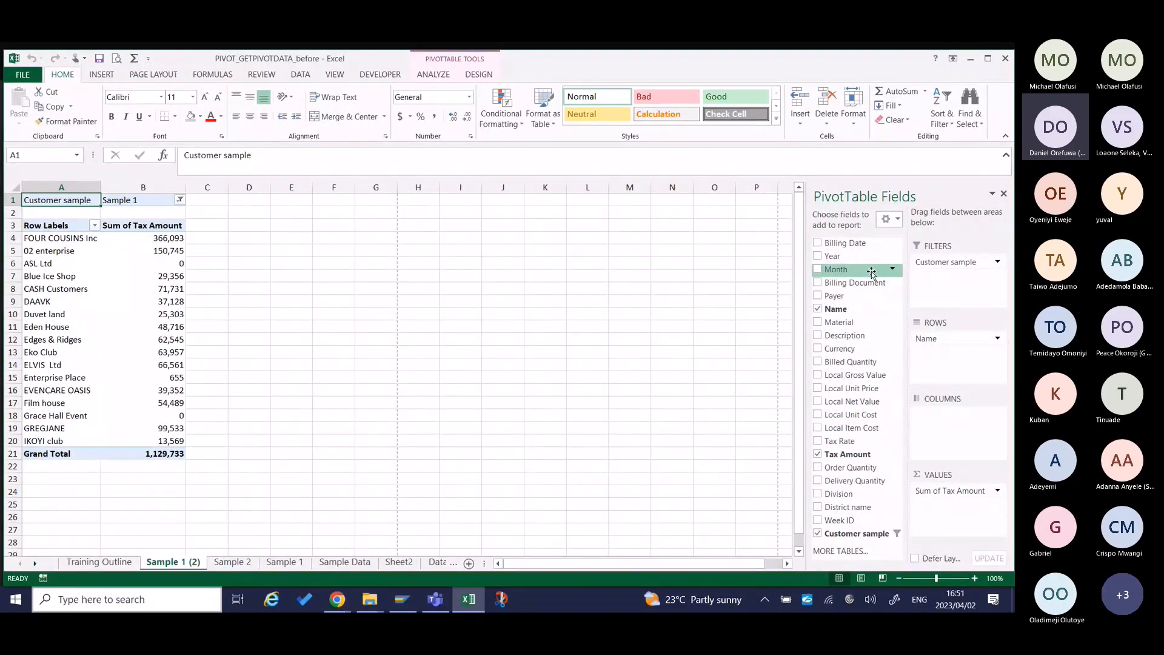
{"action": "left_click_drag", "start_coordinate": [871, 273], "coordinate": [955, 433]}
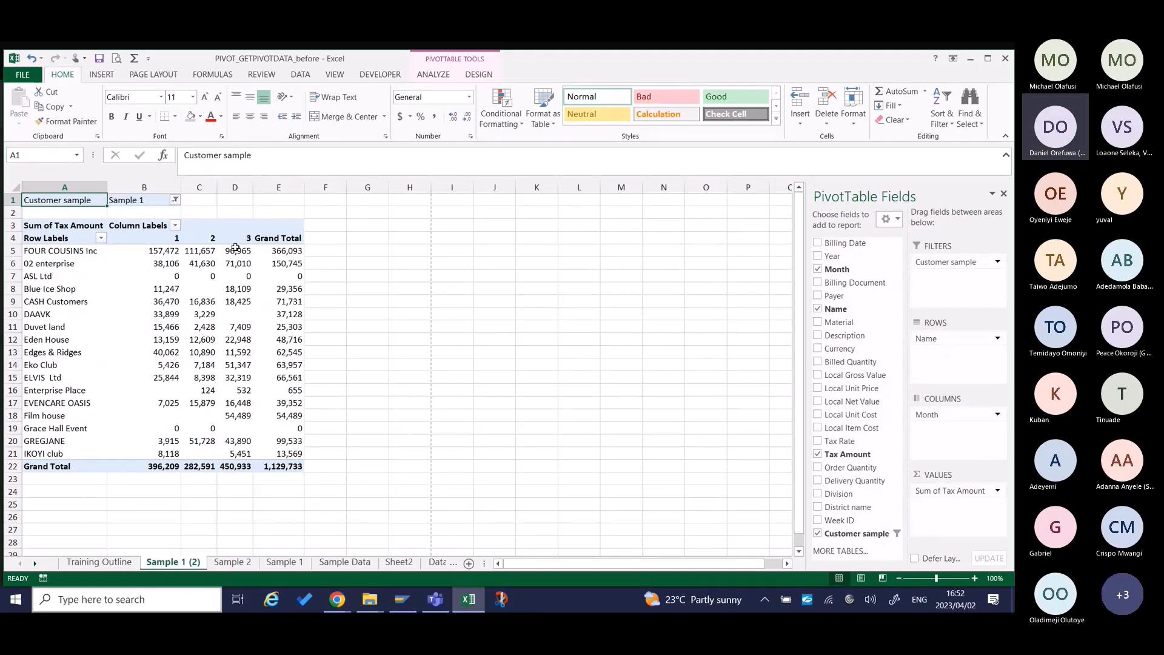
{"action": "mouse_move", "coordinate": [268, 255]}
{"action": "left_click_drag", "start_coordinate": [977, 497], "coordinate": [861, 466]}
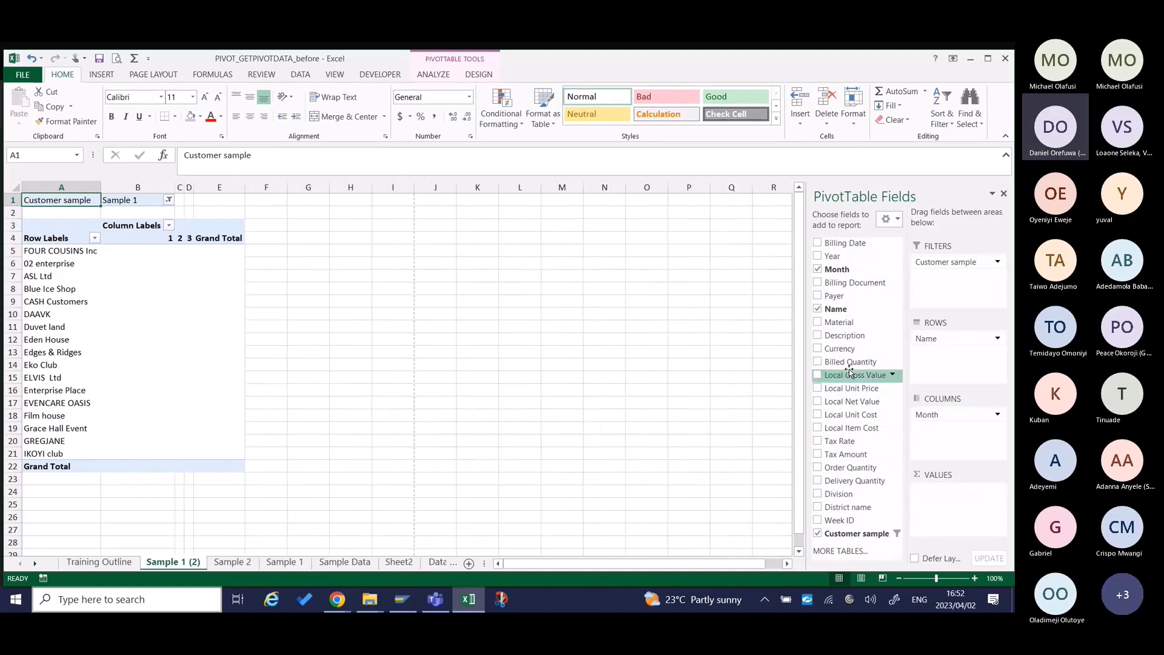
{"action": "left_click_drag", "start_coordinate": [848, 403], "coordinate": [972, 532]}
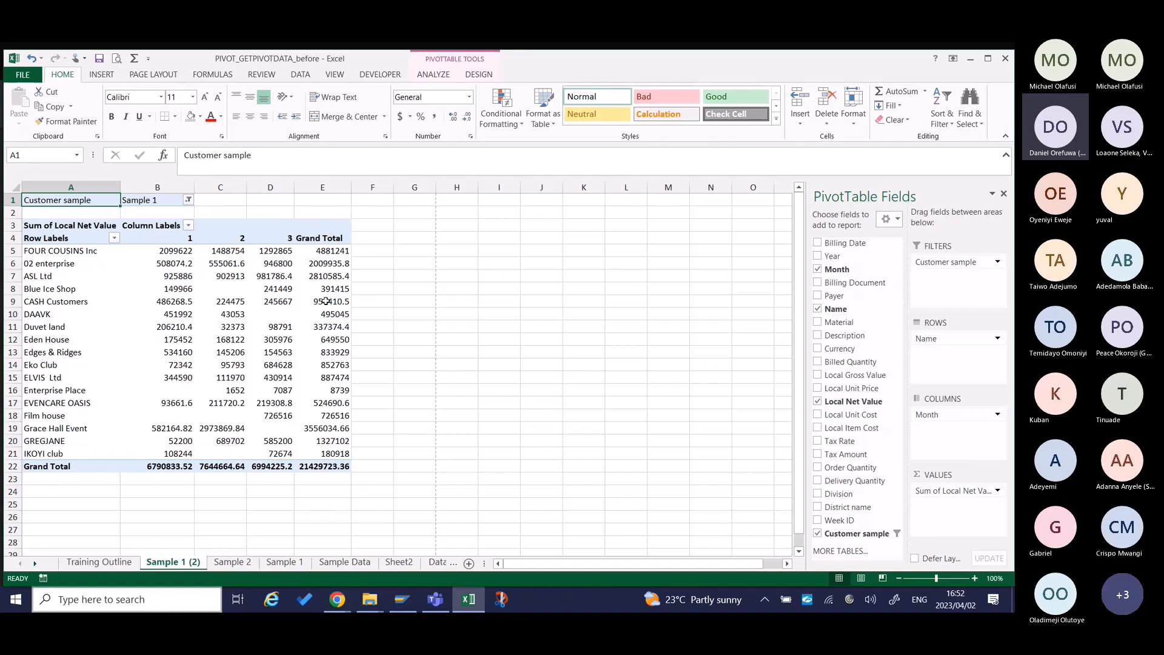
Set the pivot table's grand totals to On for Columns Only.
{"action": "left_click", "coordinate": [479, 75]}
{"action": "left_click", "coordinate": [47, 123]}
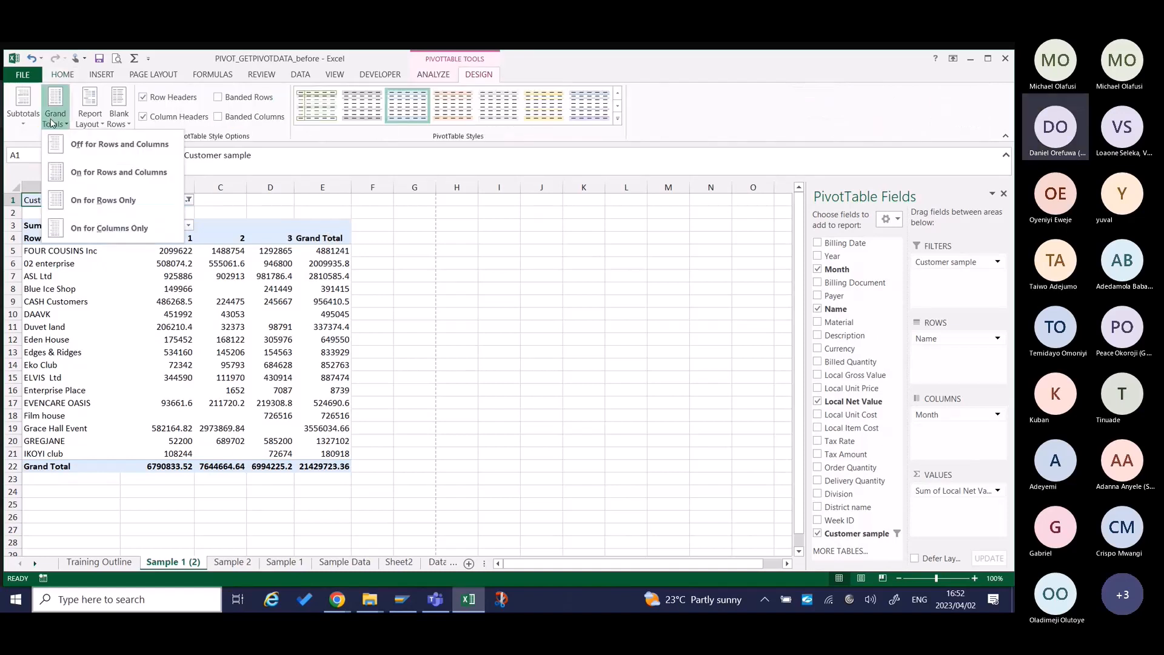
{"action": "left_click", "coordinate": [97, 226]}
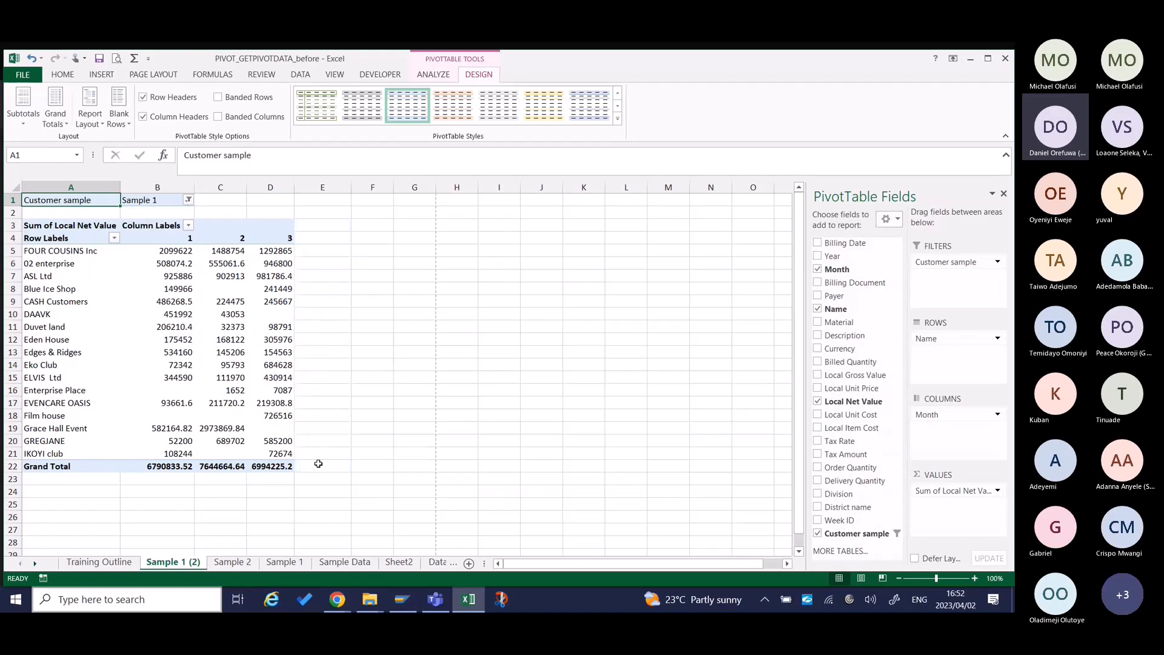
Format the Local Net Value figures as Number with a thousands separator and 0 decimal places.
{"action": "right_click", "coordinate": [231, 380]}
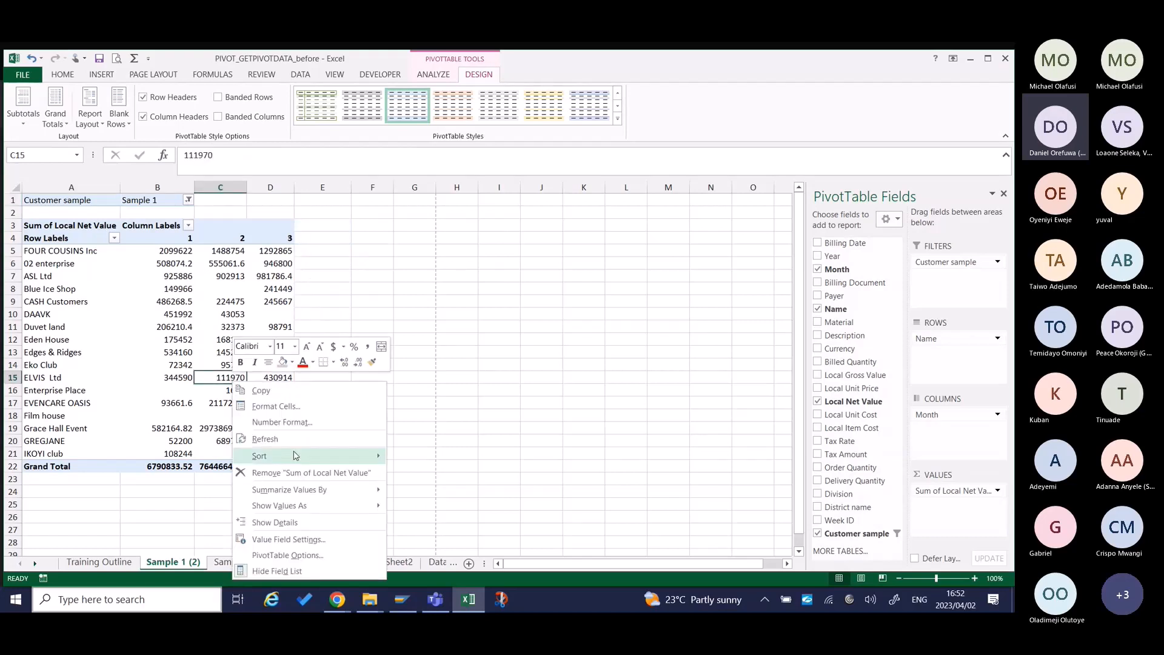
{"action": "left_click", "coordinate": [267, 417]}
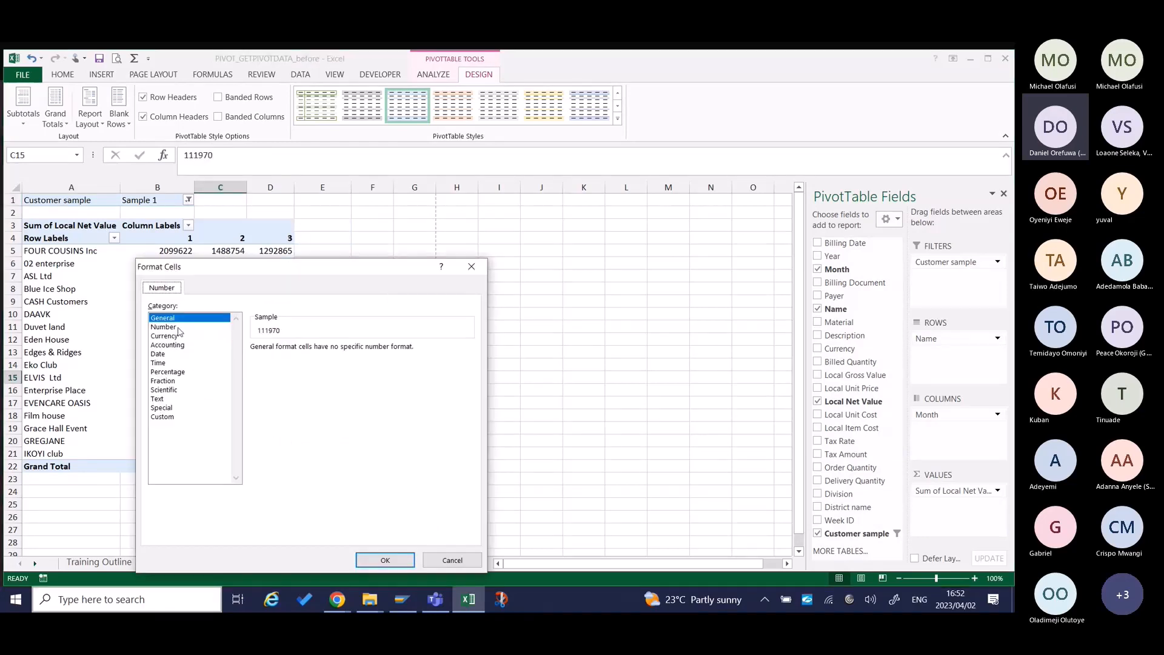
{"action": "left_click", "coordinate": [173, 327]}
{"action": "left_click", "coordinate": [254, 365]}
{"action": "left_click", "coordinate": [343, 351]}
{"action": "left_click", "coordinate": [343, 351]}
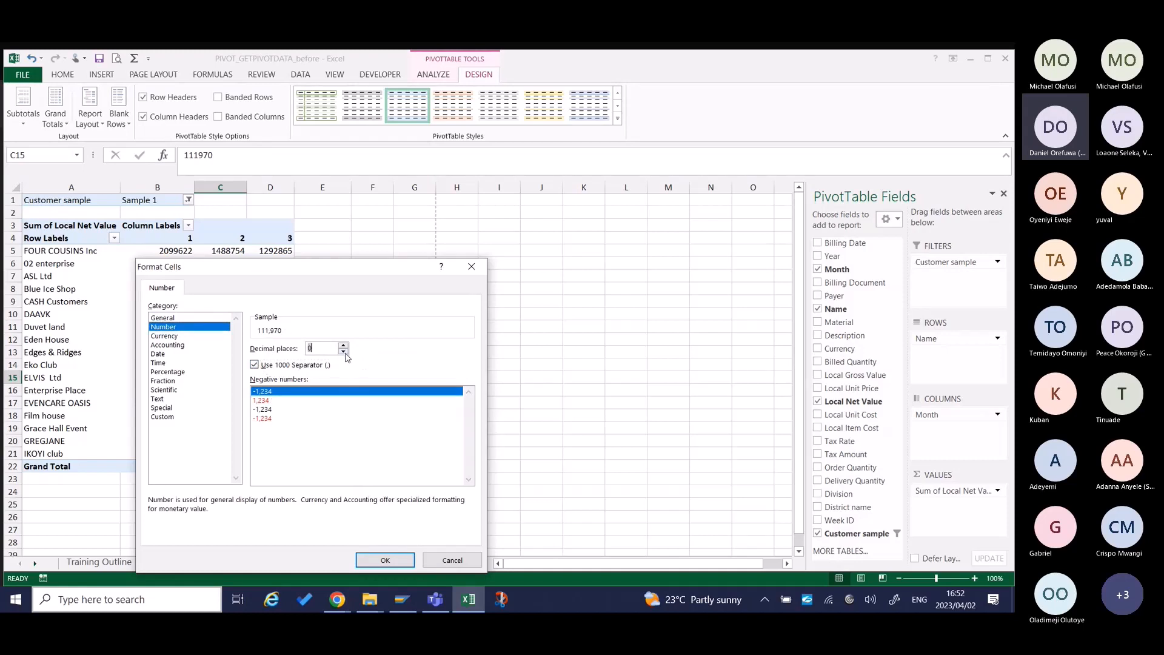
{"action": "left_click", "coordinate": [383, 559]}
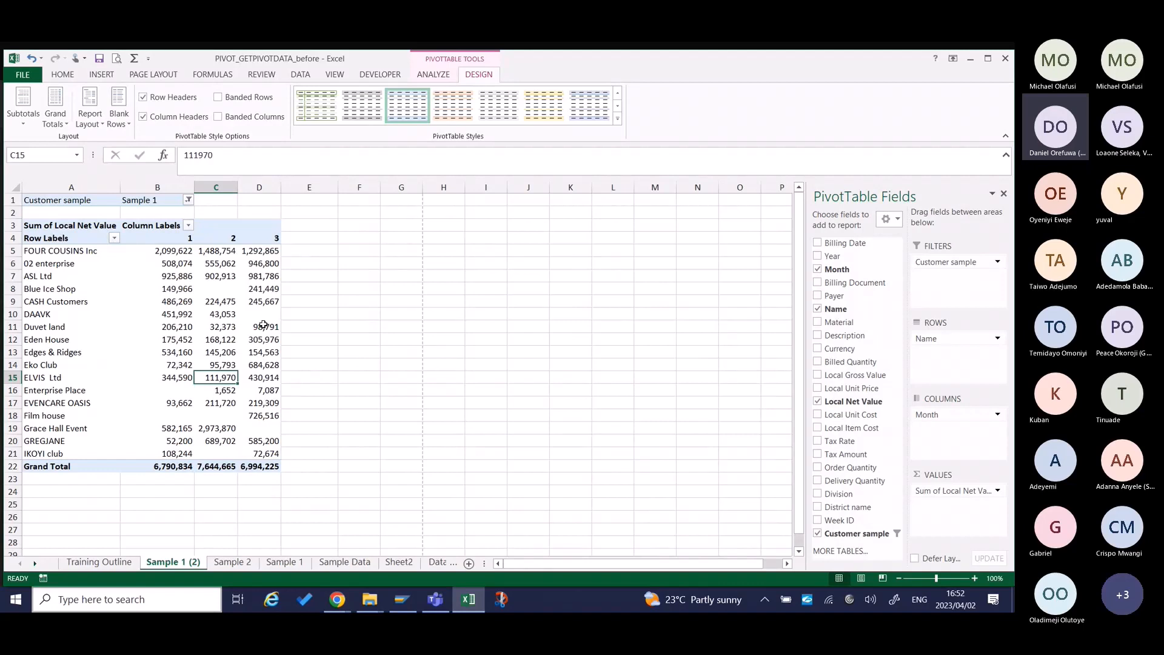
Start inserting a PivotChart from the Local Net Value pivot table and move the chart selection dialog clear of the data.
{"action": "left_click", "coordinate": [216, 302]}
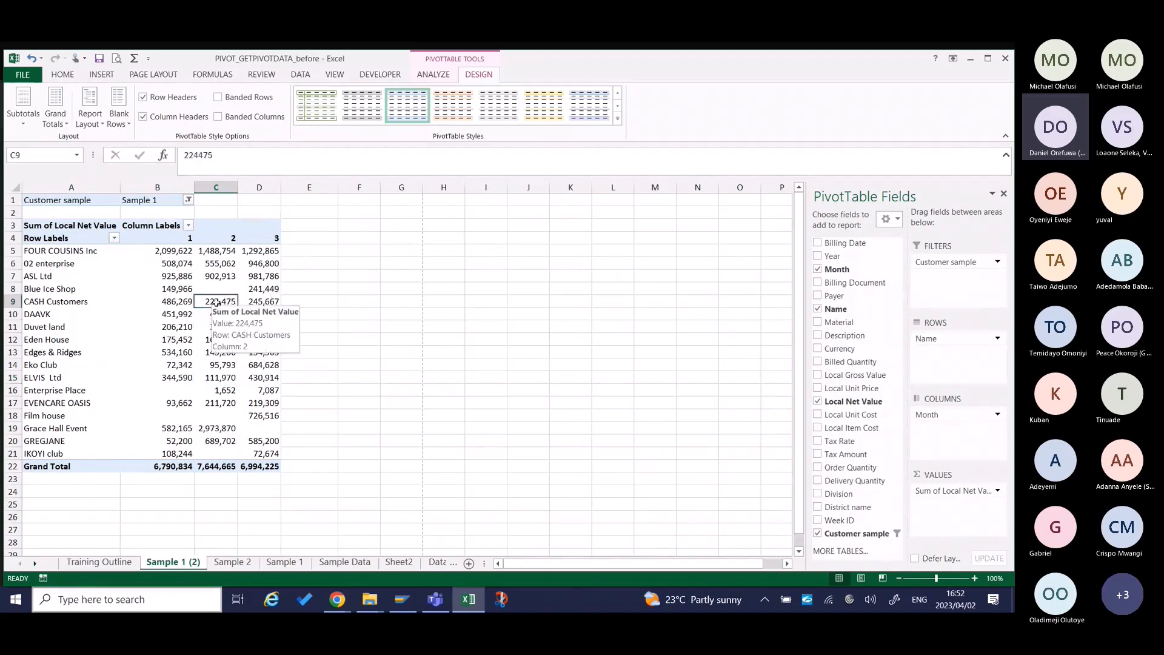
{"action": "left_click", "coordinate": [434, 75]}
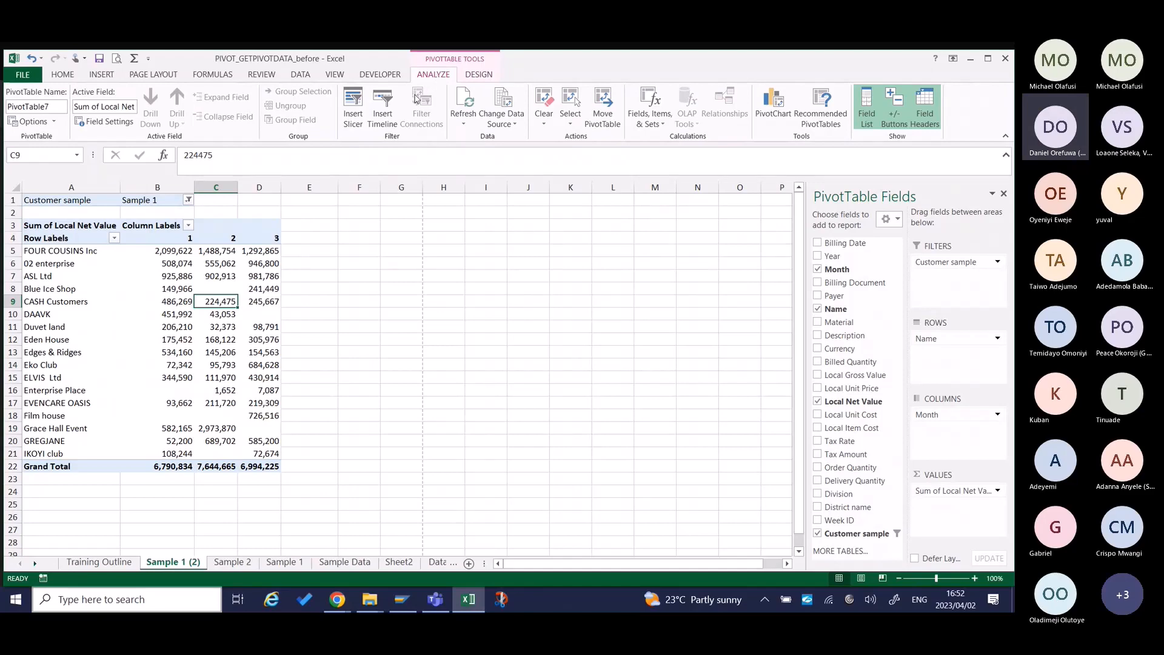
{"action": "left_click", "coordinate": [770, 109]}
{"action": "left_click_drag", "start_coordinate": [426, 78], "coordinate": [712, 132]}
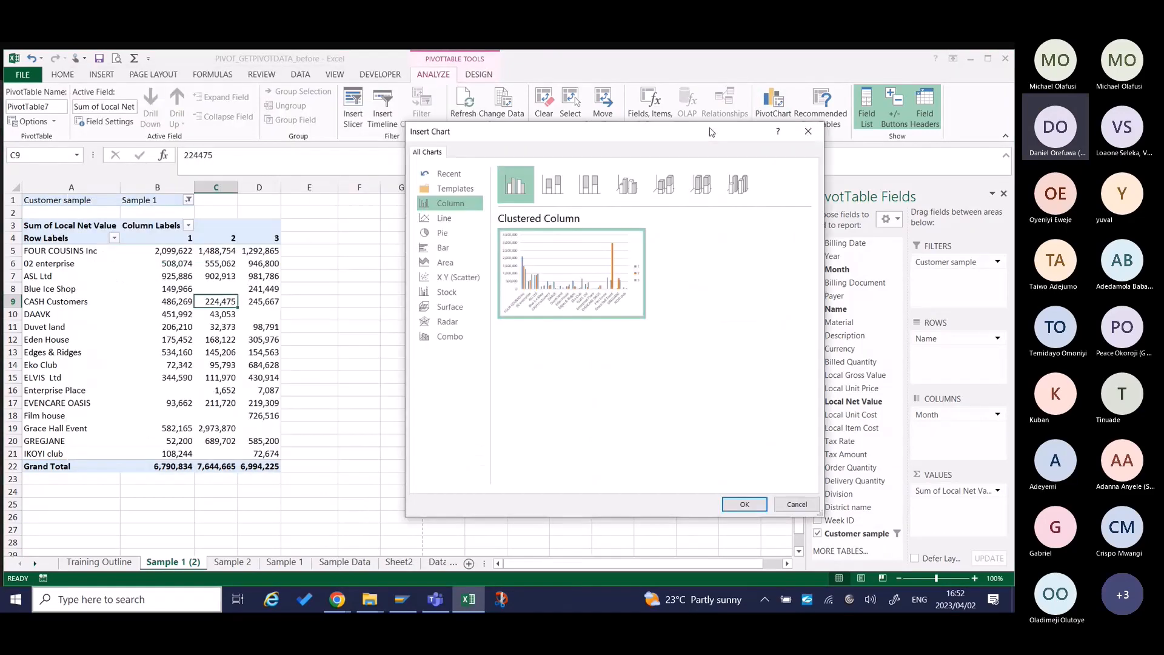
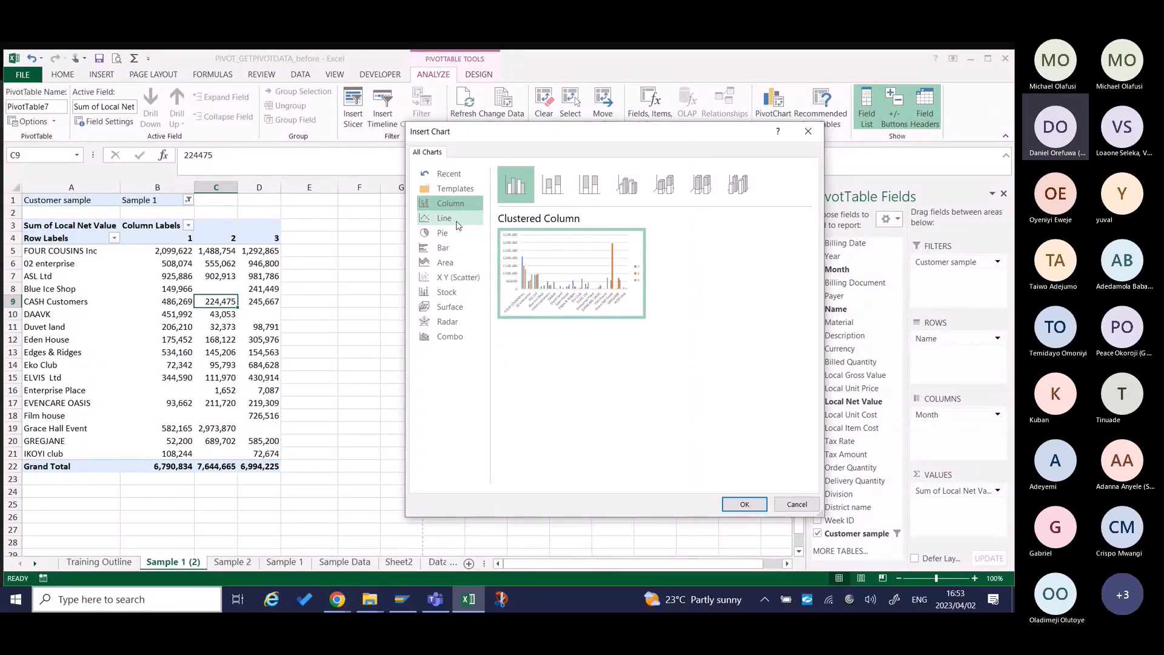
Insert a Line PivotChart from the pivot table and place it to the right of the data.
{"action": "left_click", "coordinate": [457, 225]}
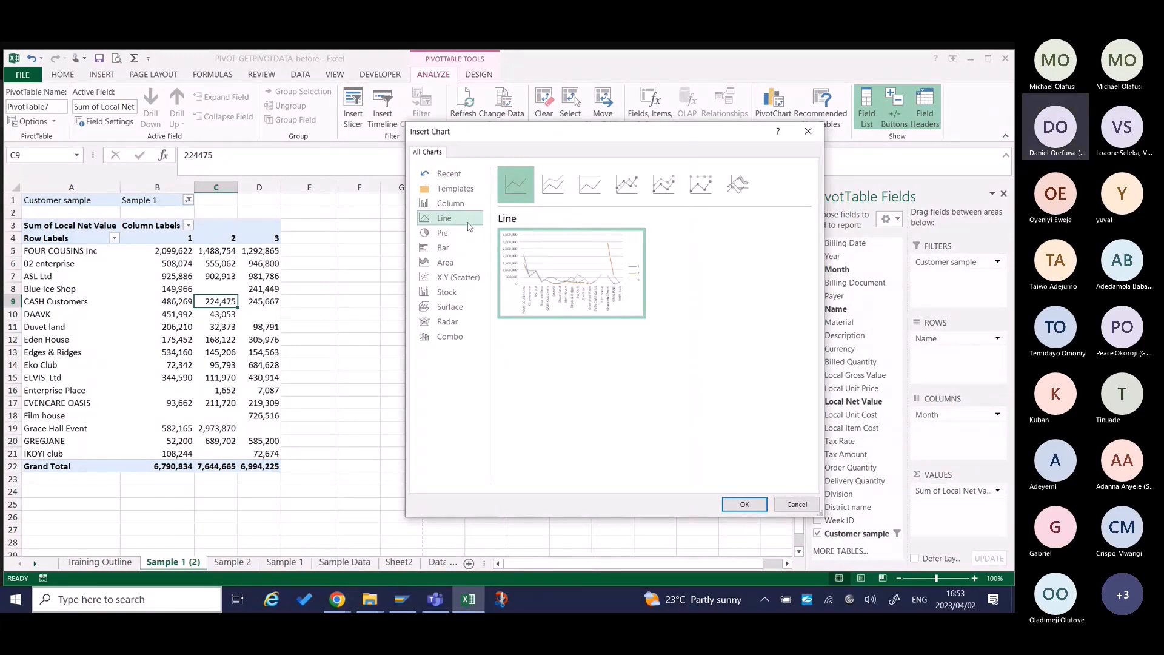
{"action": "mouse_move", "coordinate": [525, 262]}
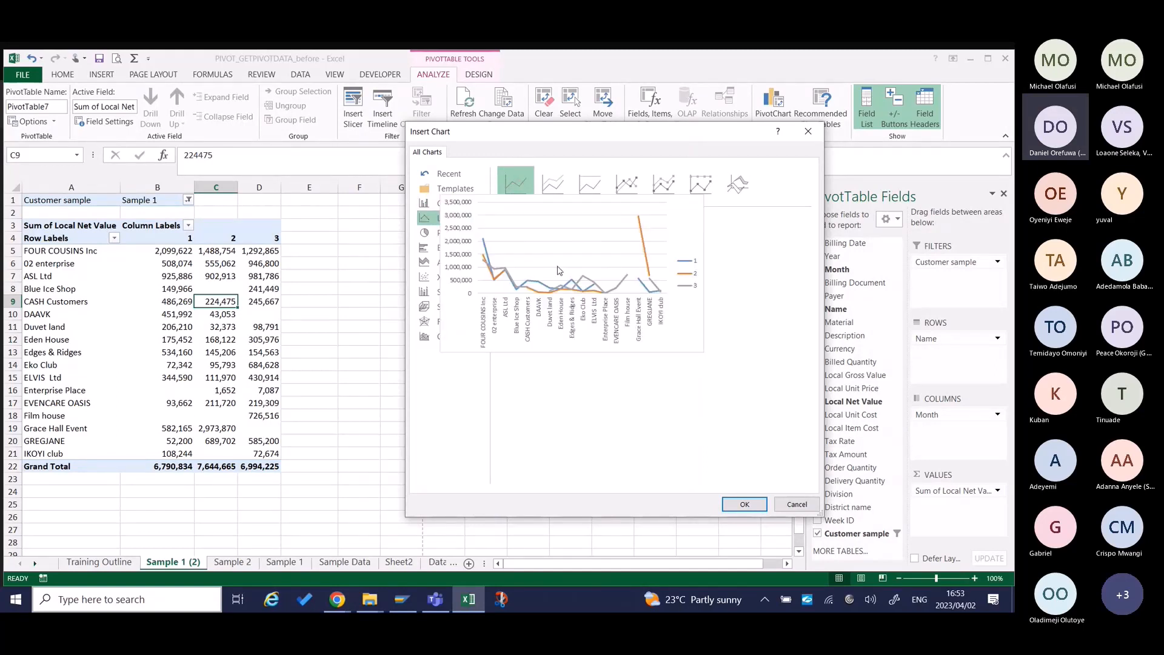
{"action": "left_click", "coordinate": [745, 504]}
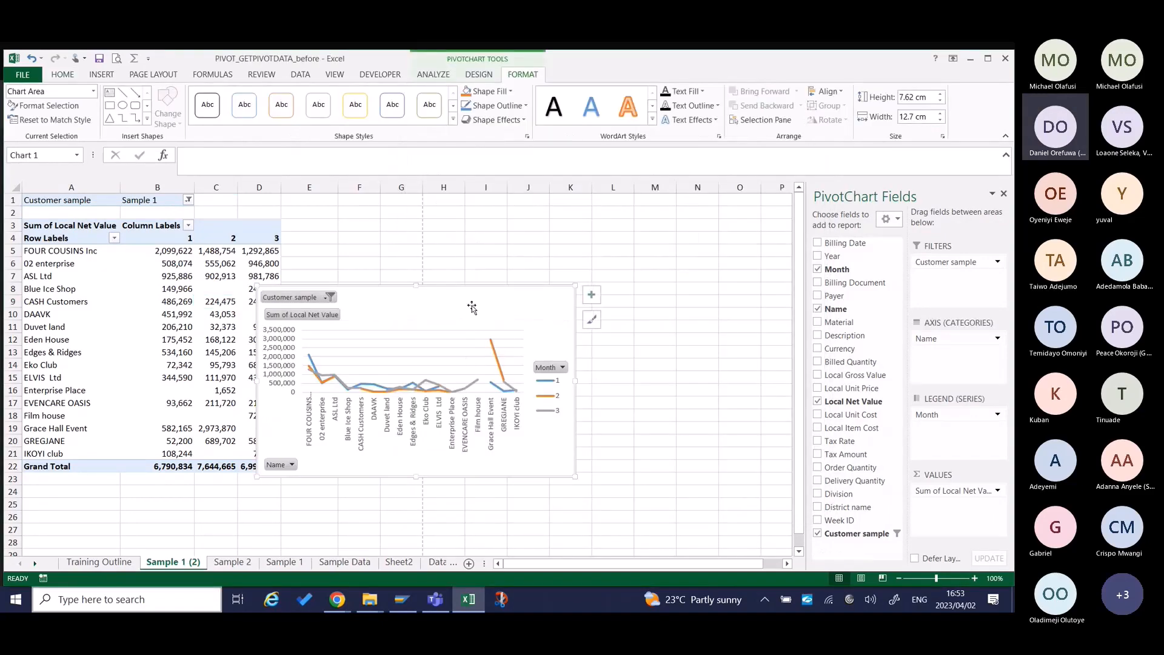
{"action": "mouse_move", "coordinate": [471, 304]}
{"action": "left_mouse_down"}
{"action": "mouse_move", "coordinate": [545, 242]}
{"action": "mouse_move", "coordinate": [589, 234]}
{"action": "mouse_move", "coordinate": [553, 240]}
{"action": "left_mouse_up"}
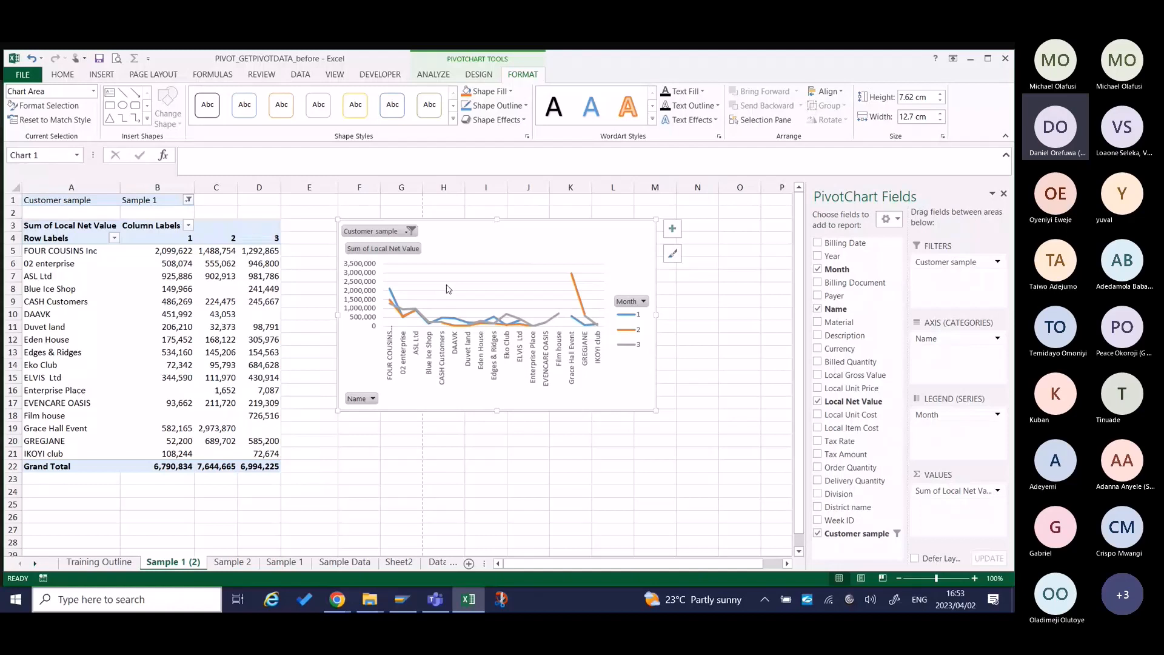
{"action": "right_click", "coordinate": [508, 247]}
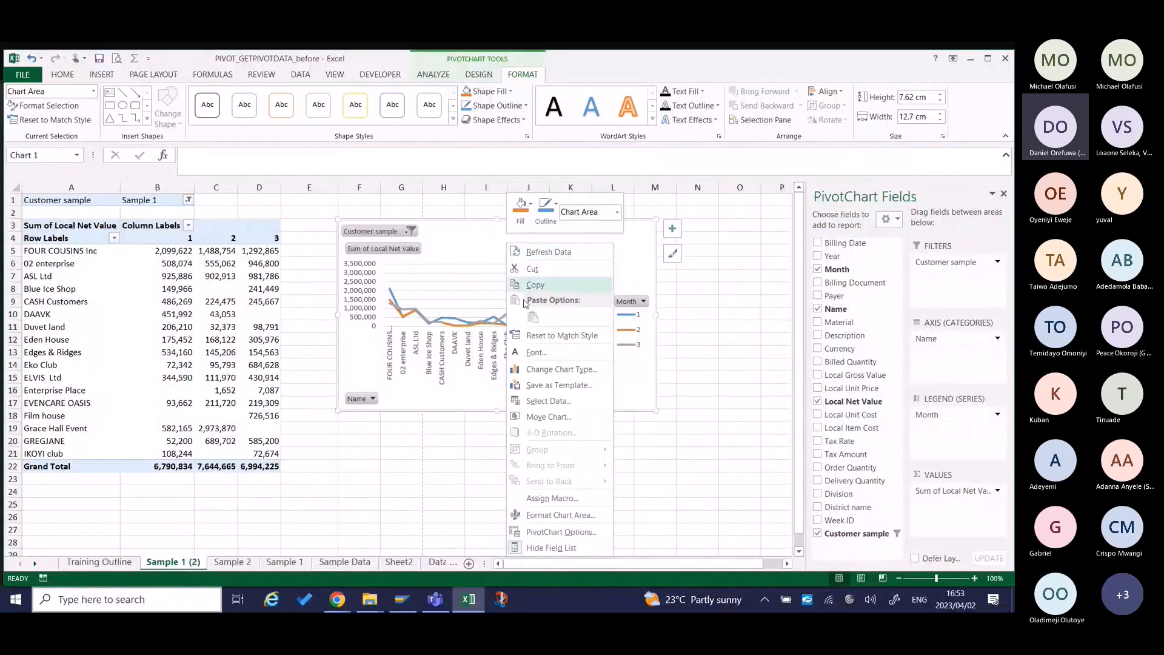
{"action": "left_click", "coordinate": [539, 370]}
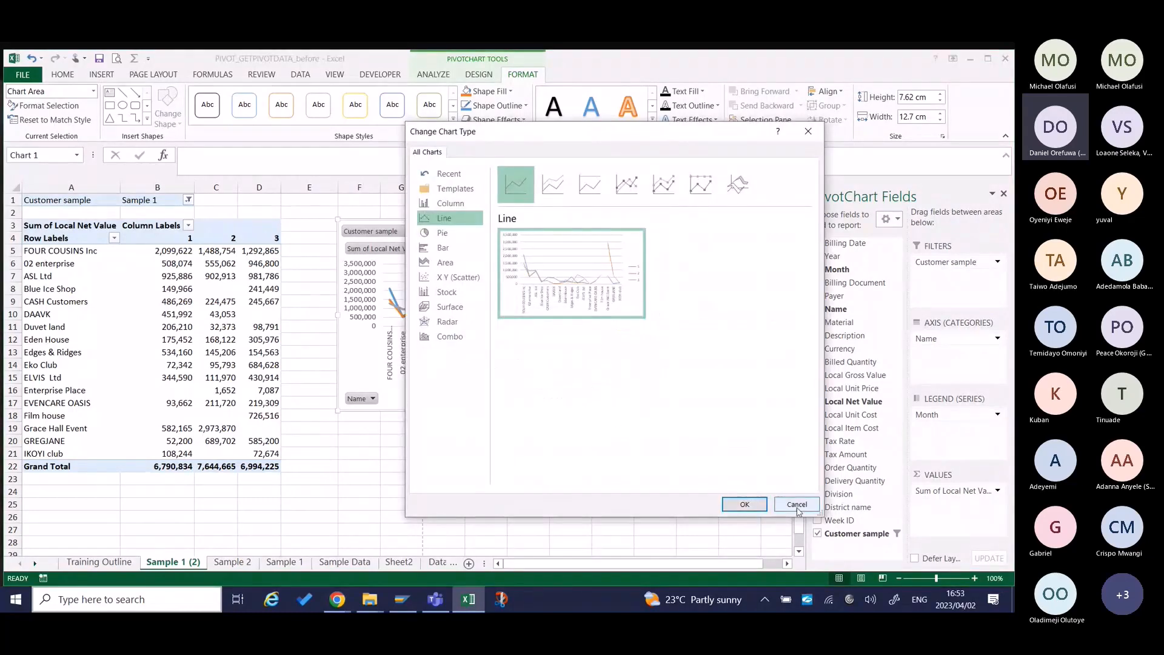
{"action": "left_click", "coordinate": [744, 504]}
Switch the chart data's rows and columns so Month is on the category axis and customer names form the series.
{"action": "right_click", "coordinate": [565, 280]}
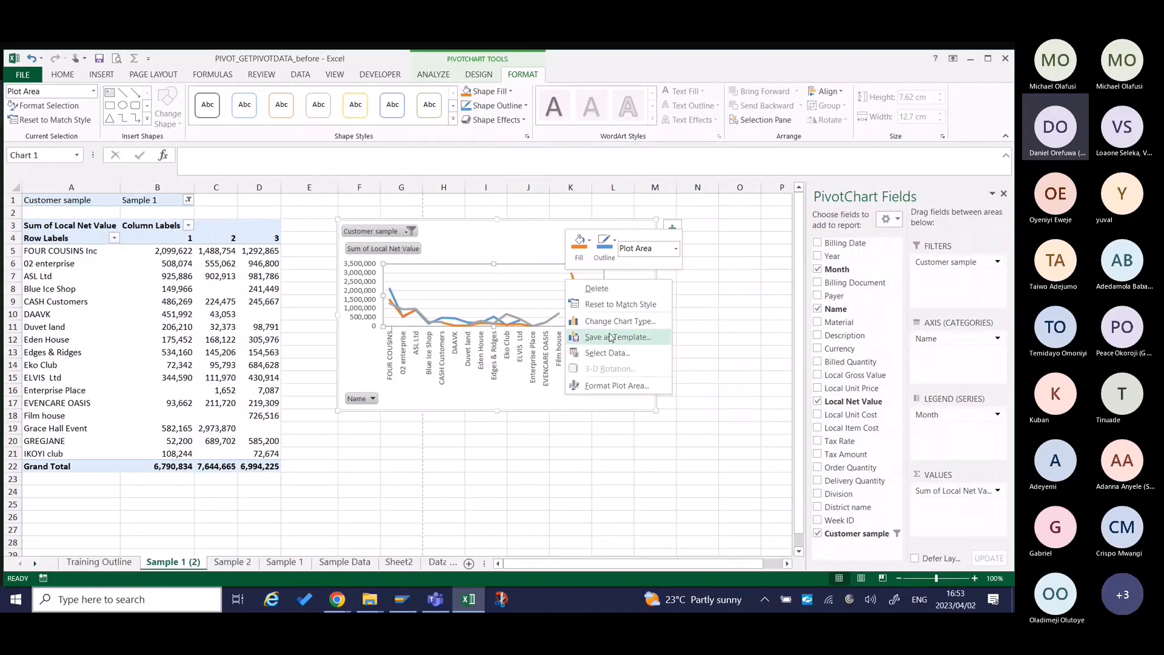
{"action": "left_click", "coordinate": [618, 353]}
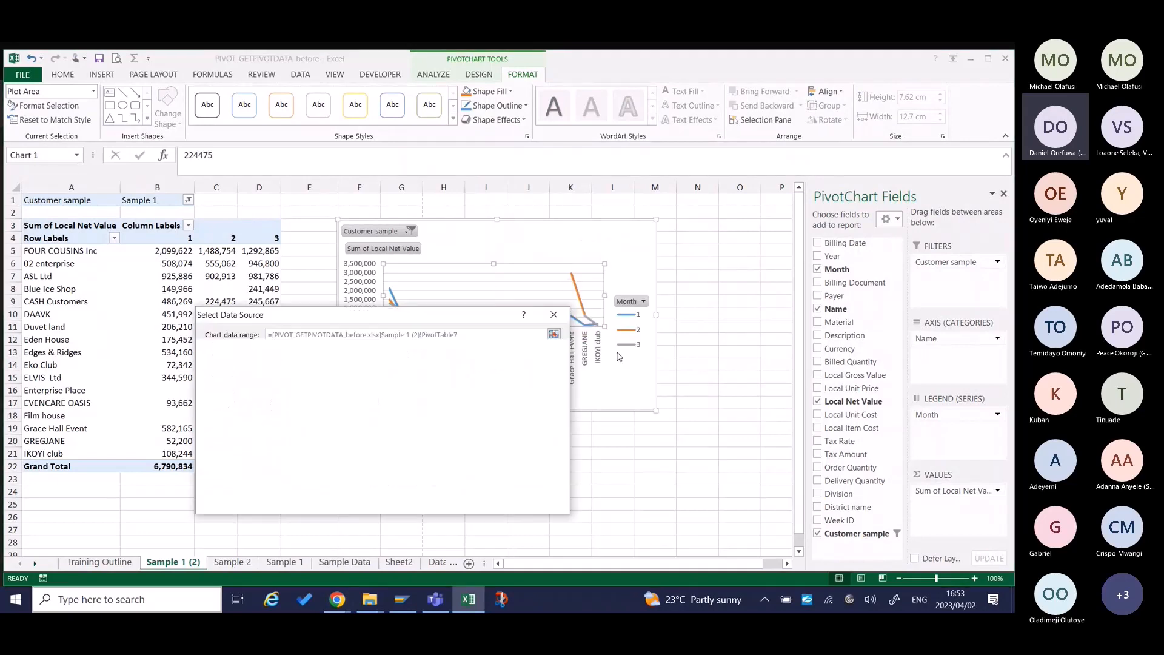
{"action": "left_click_drag", "start_coordinate": [499, 319], "coordinate": [659, 406]}
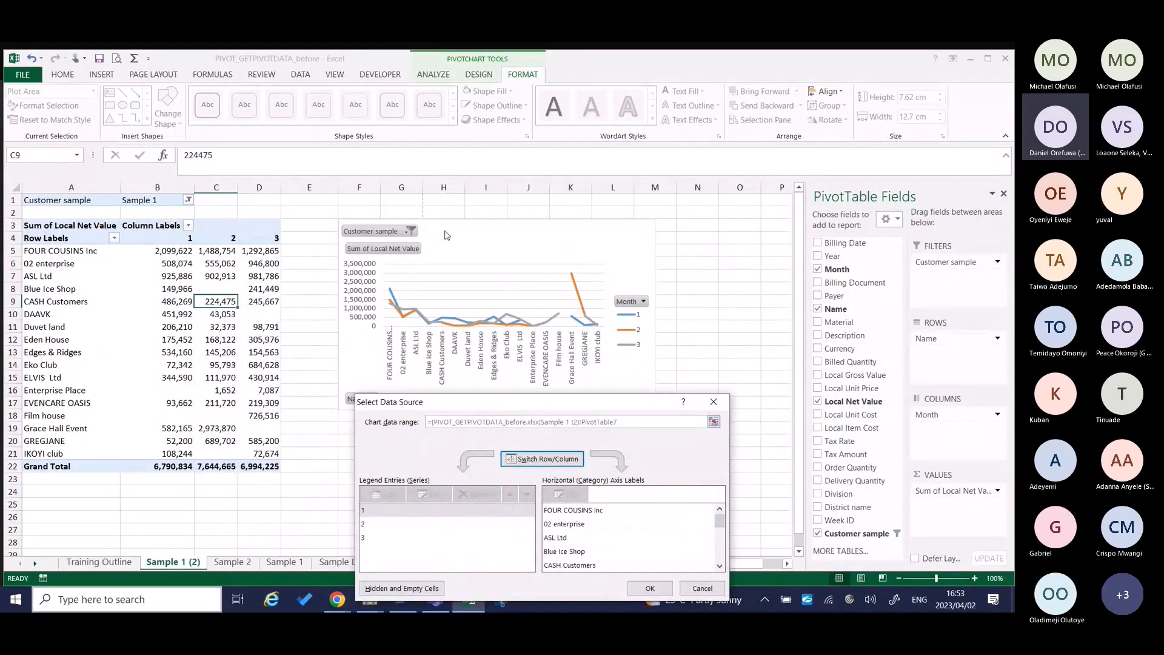
{"action": "left_click", "coordinate": [559, 459]}
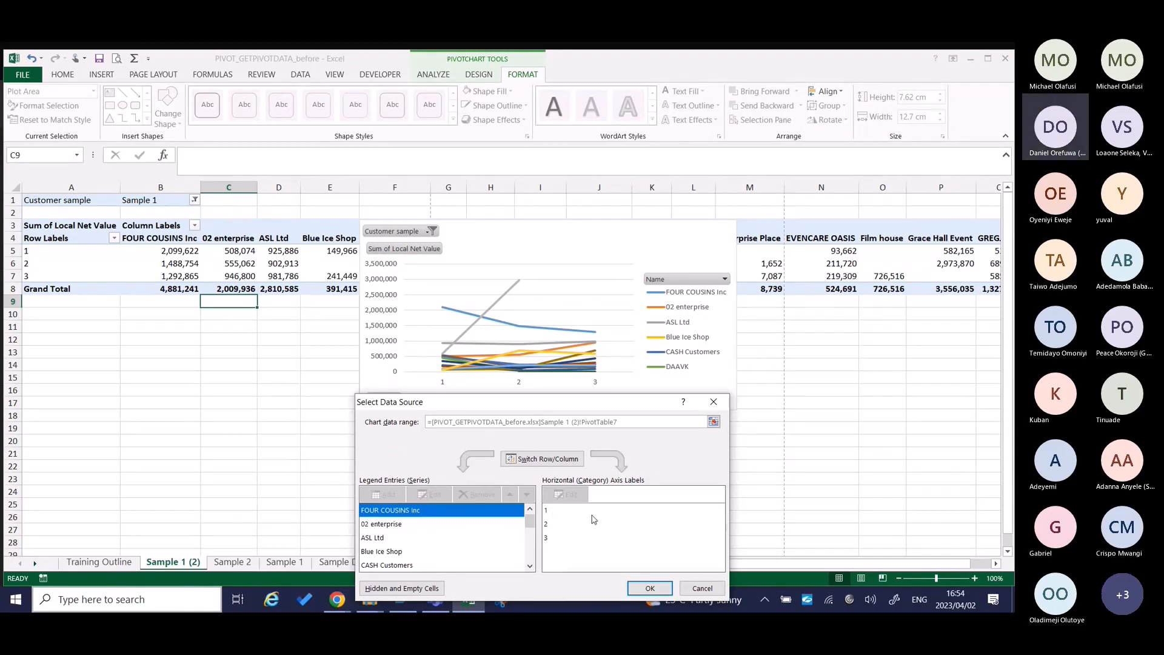
{"action": "left_click", "coordinate": [649, 588]}
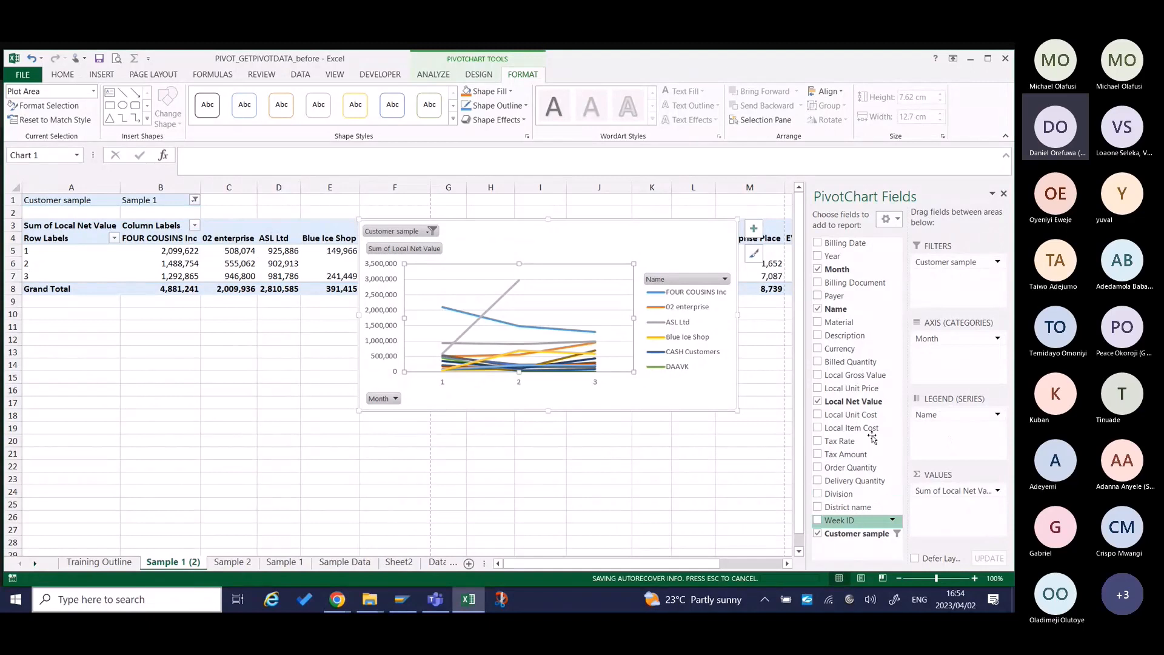
Move Month to the PivotChart's legend series and remove the Name field.
{"action": "left_click_drag", "start_coordinate": [872, 438], "coordinate": [948, 410]}
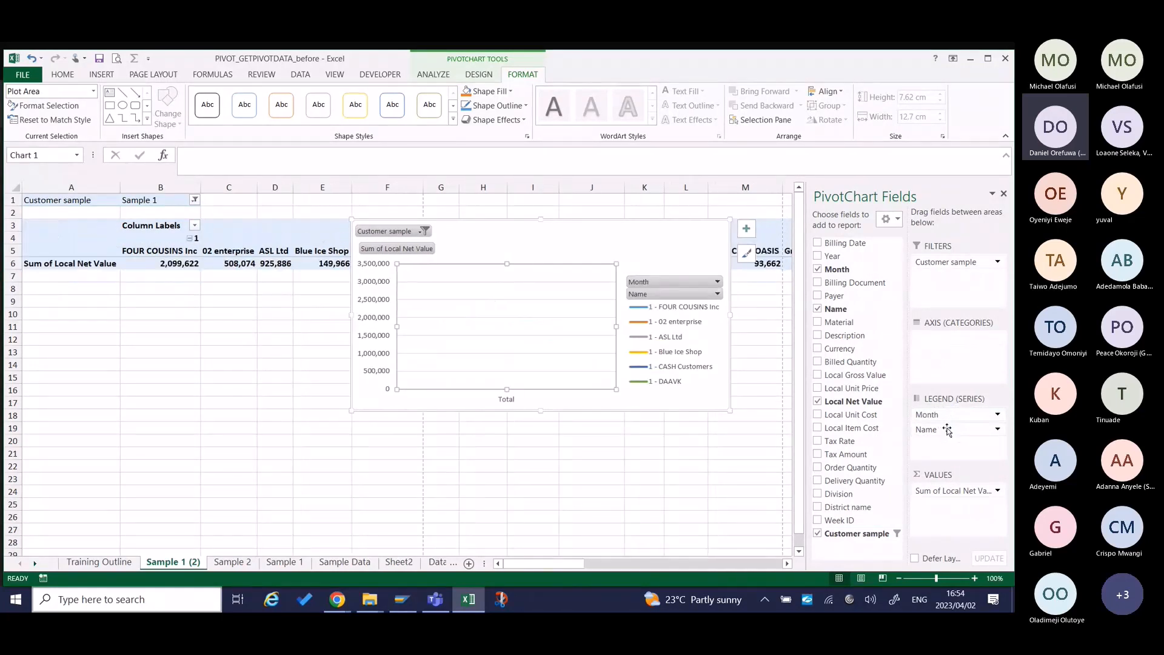
{"action": "left_click_drag", "start_coordinate": [947, 430], "coordinate": [861, 451]}
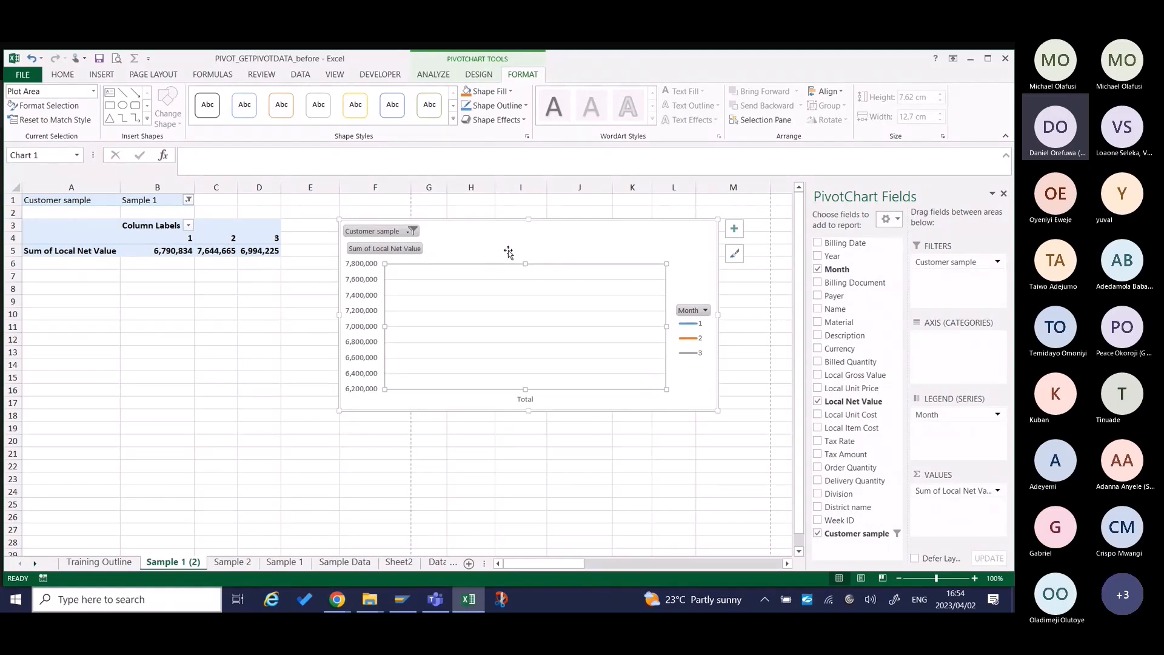
Switch rows and columns in the chart's data source so the months run along the horizontal axis.
{"action": "right_click", "coordinate": [509, 254]}
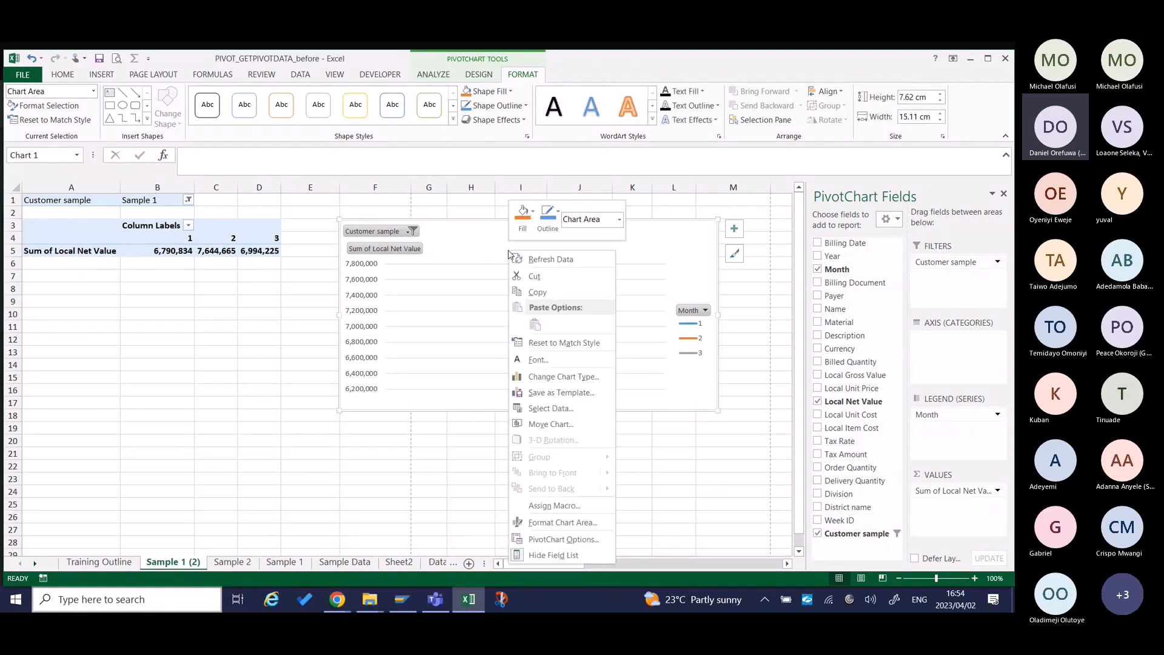
{"action": "left_click", "coordinate": [550, 408]}
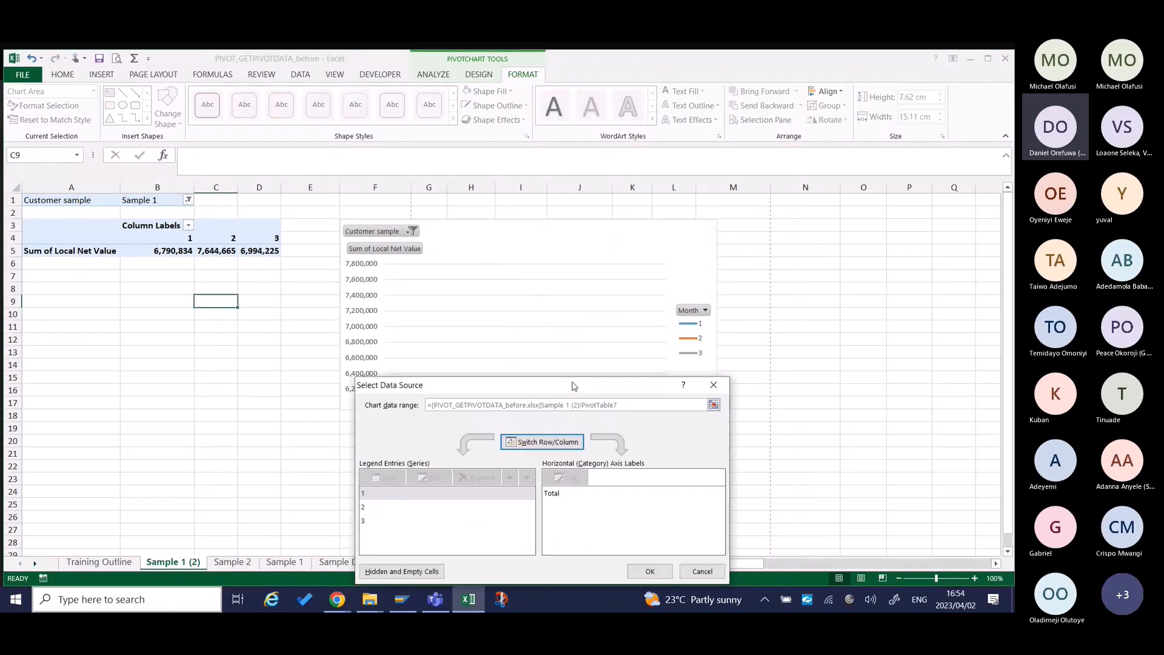
{"action": "left_click", "coordinate": [564, 443]}
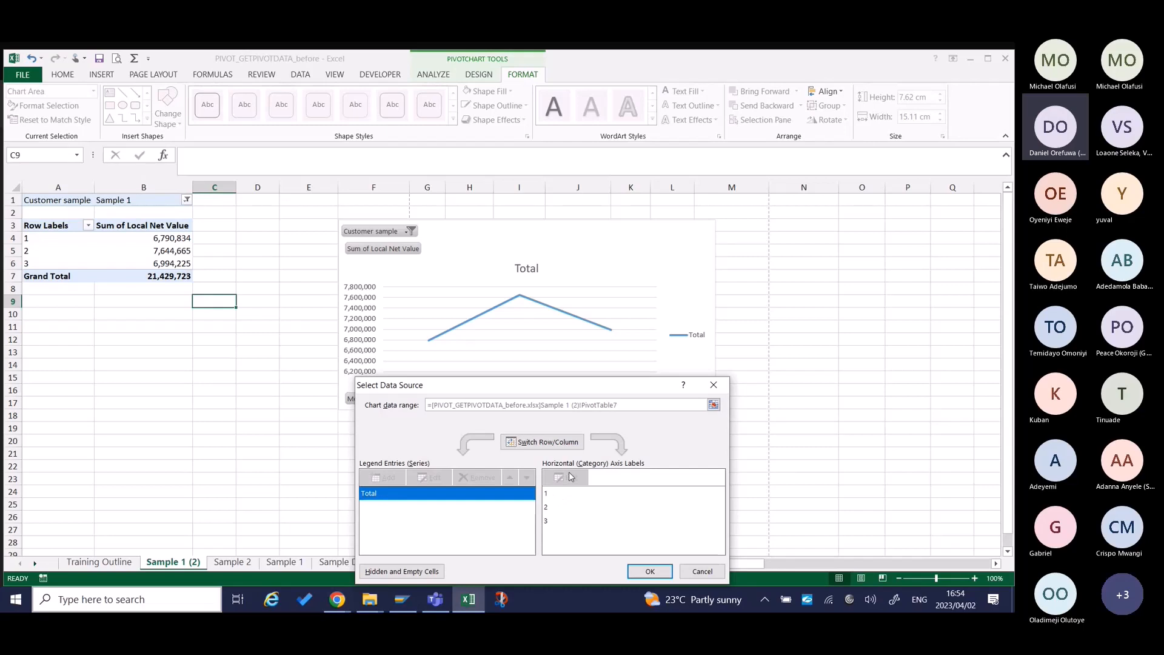
{"action": "left_click", "coordinate": [649, 571]}
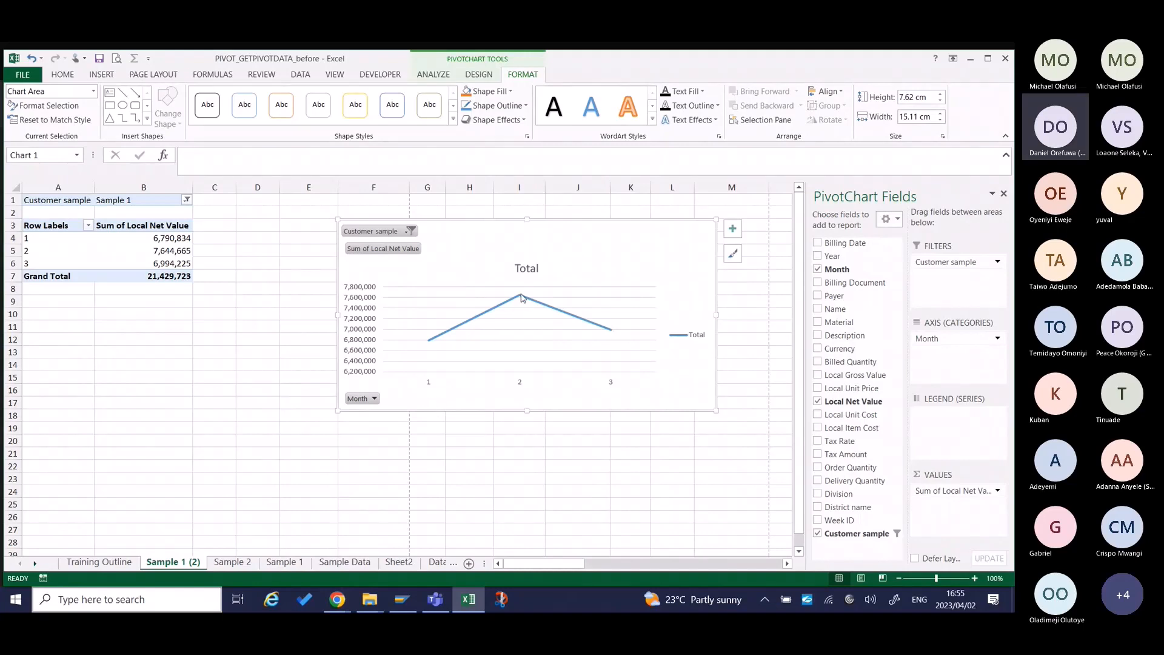
Delete the horizontal gridlines from the PivotChart's plot area.
{"action": "mouse_move", "coordinate": [522, 298]}
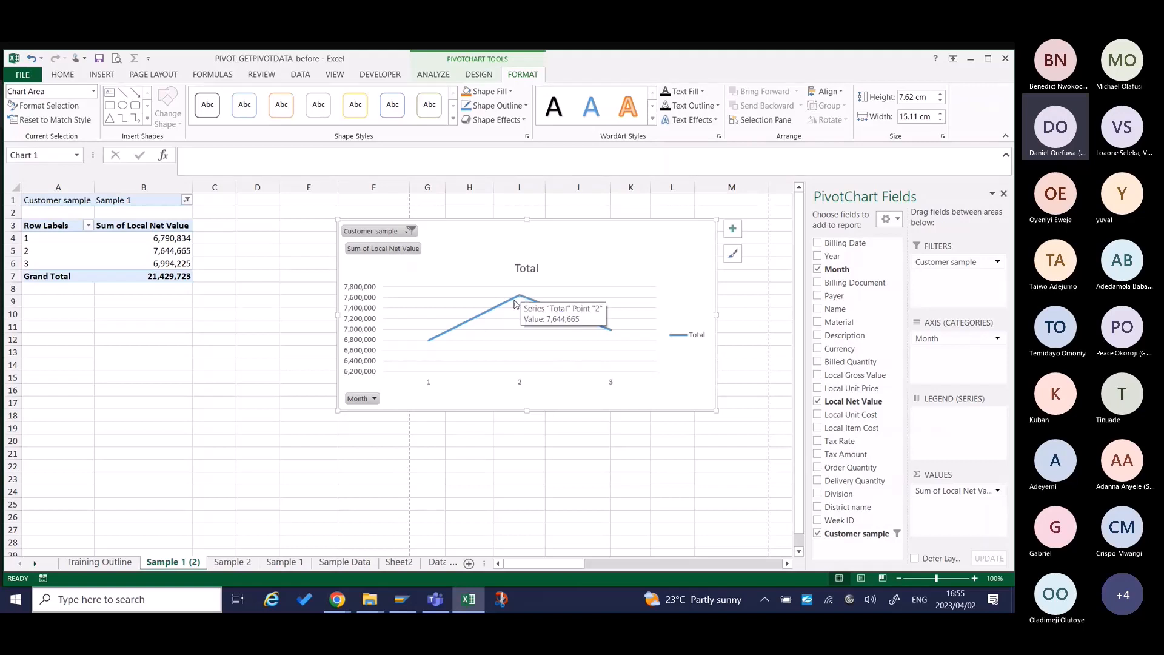
{"action": "mouse_move", "coordinate": [428, 343]}
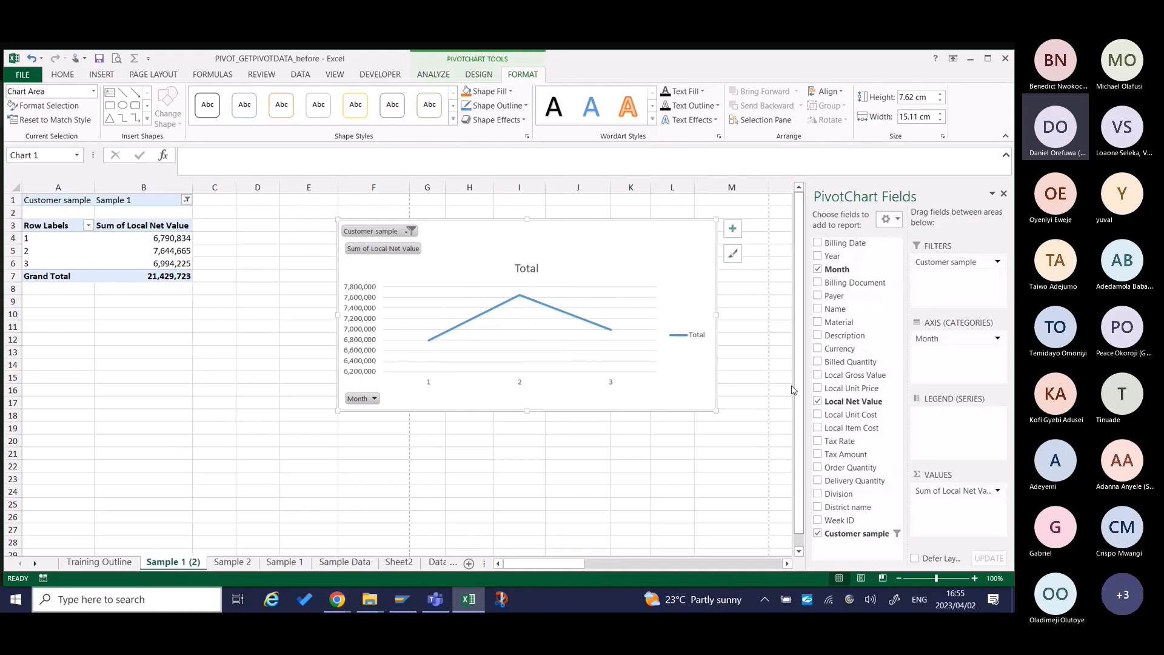
{"action": "left_click", "coordinate": [390, 297]}
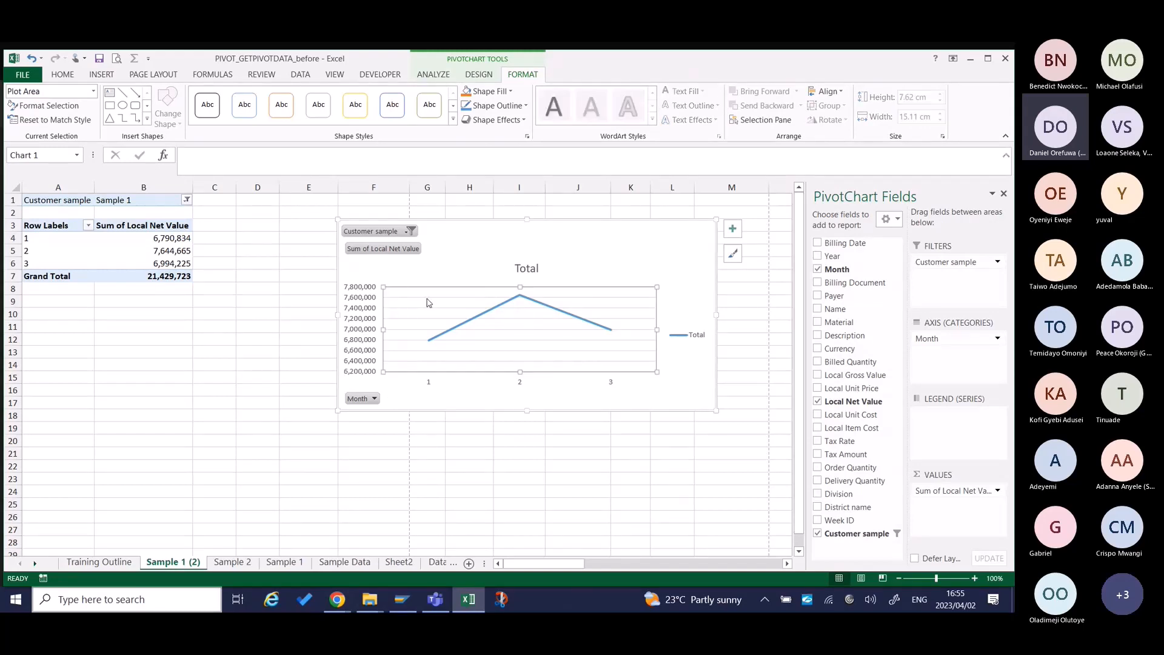
{"action": "key", "text": "Escape"}
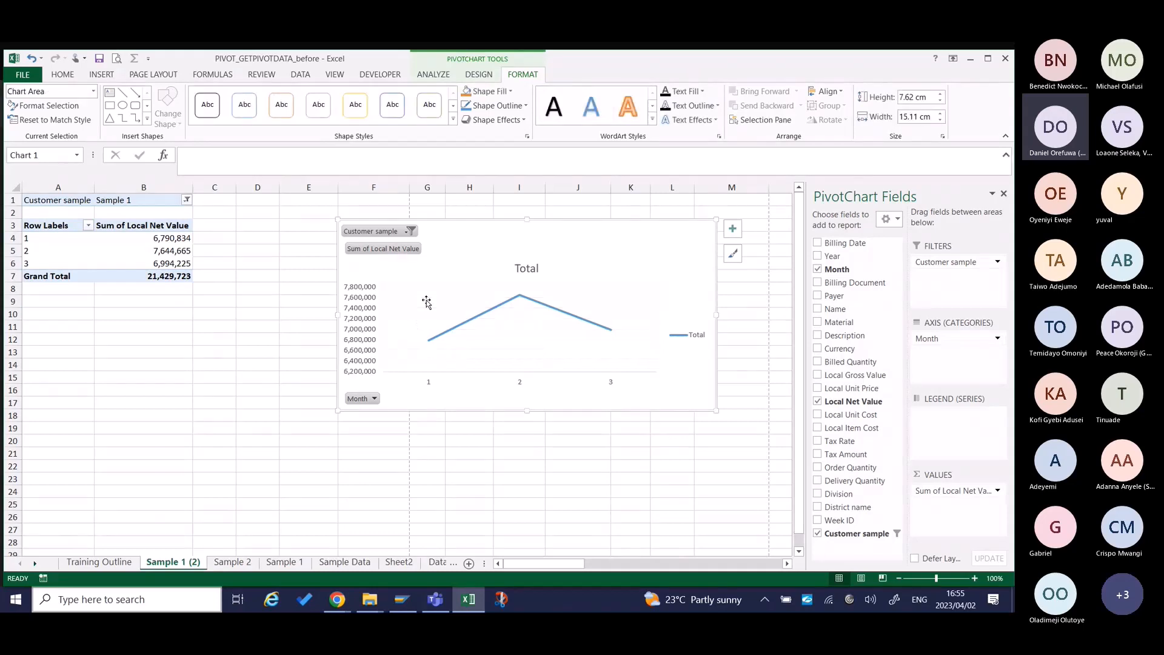
Set the vertical axis's major unit to 1000000 and close the axis formatting options.
{"action": "right_click", "coordinate": [364, 309]}
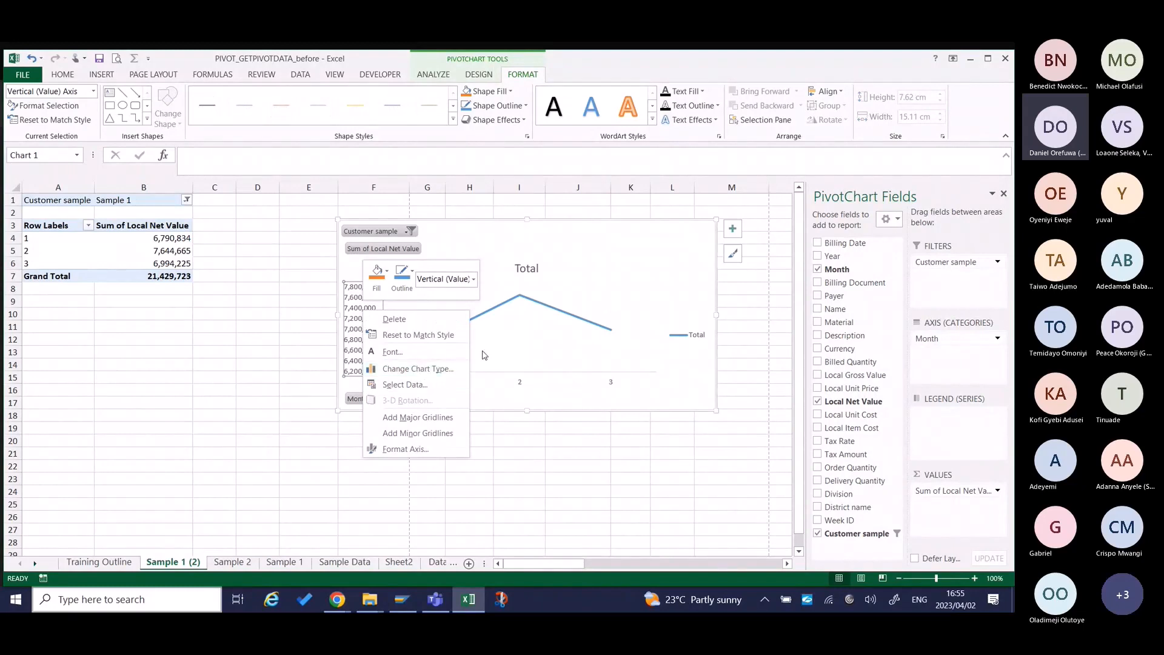
{"action": "left_click", "coordinate": [594, 274]}
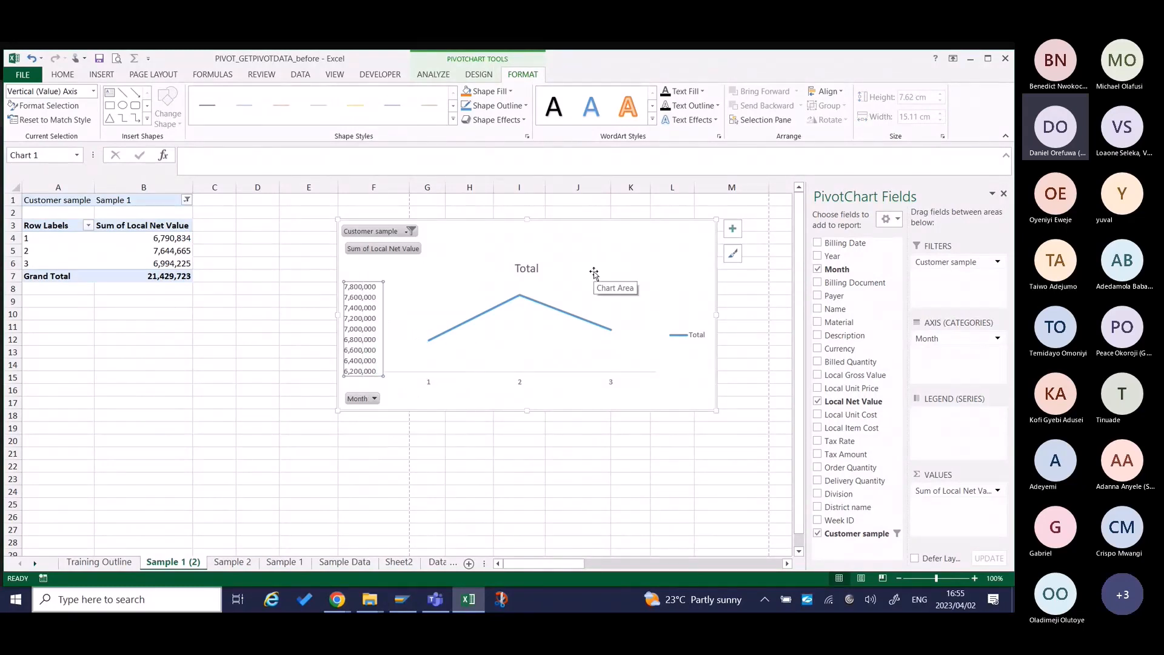
{"action": "key", "text": "ctrl+1"}
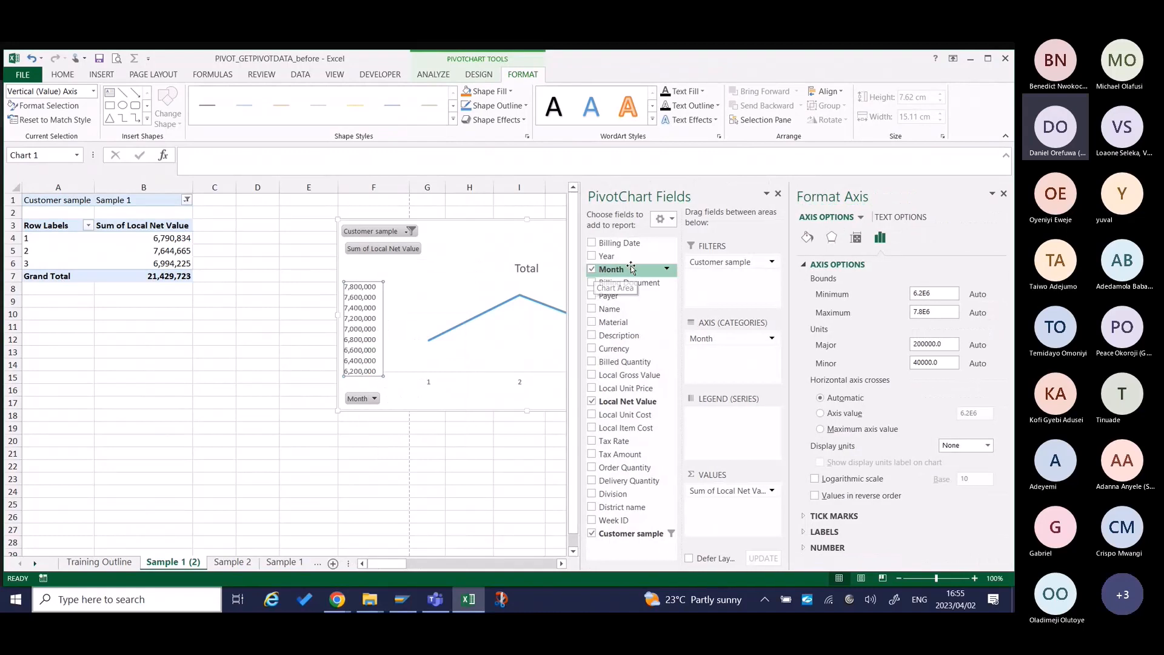
{"action": "double_click", "coordinate": [950, 344]}
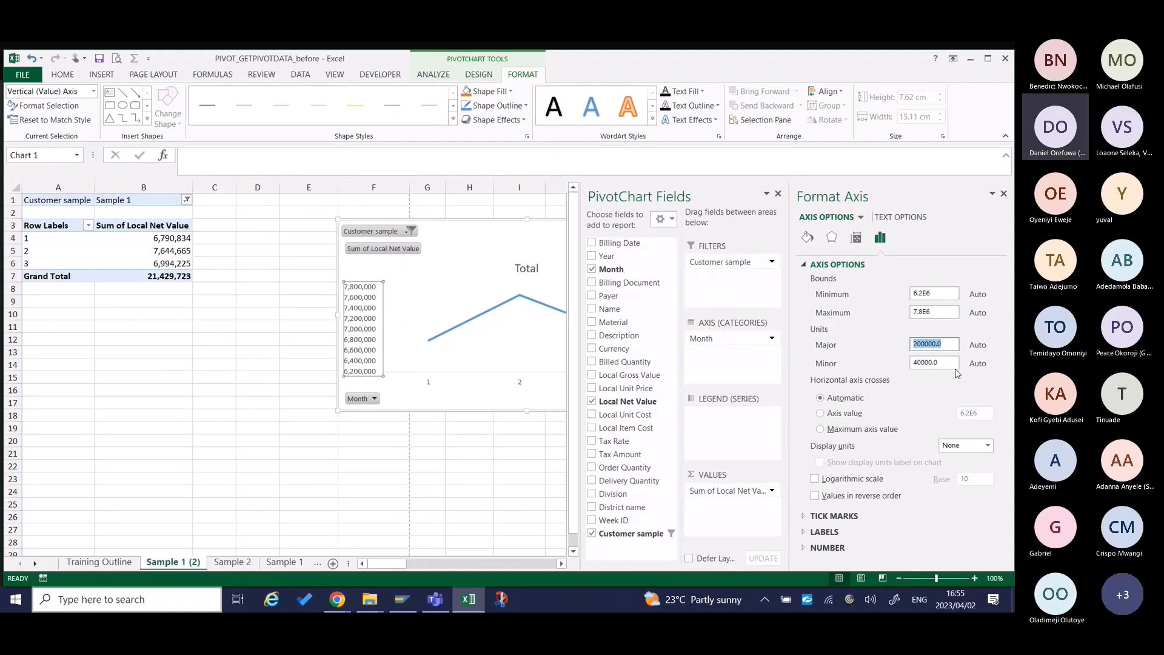
{"action": "type", "text": "1000"}
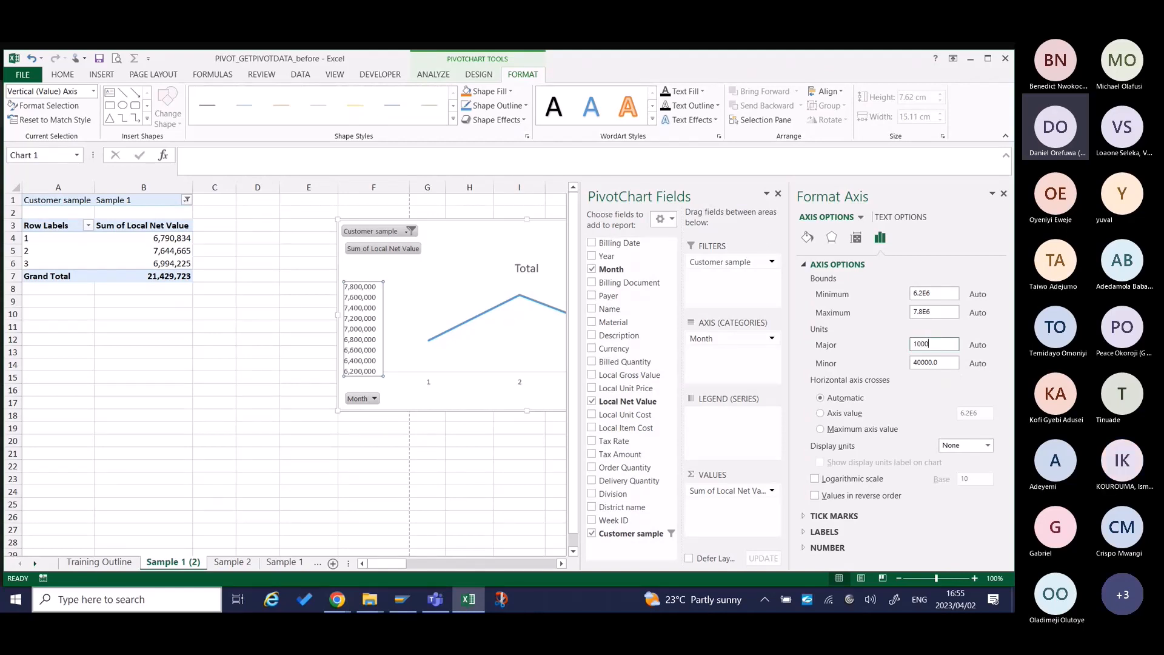
{"action": "type", "text": "000"}
{"action": "key", "text": "Return"}
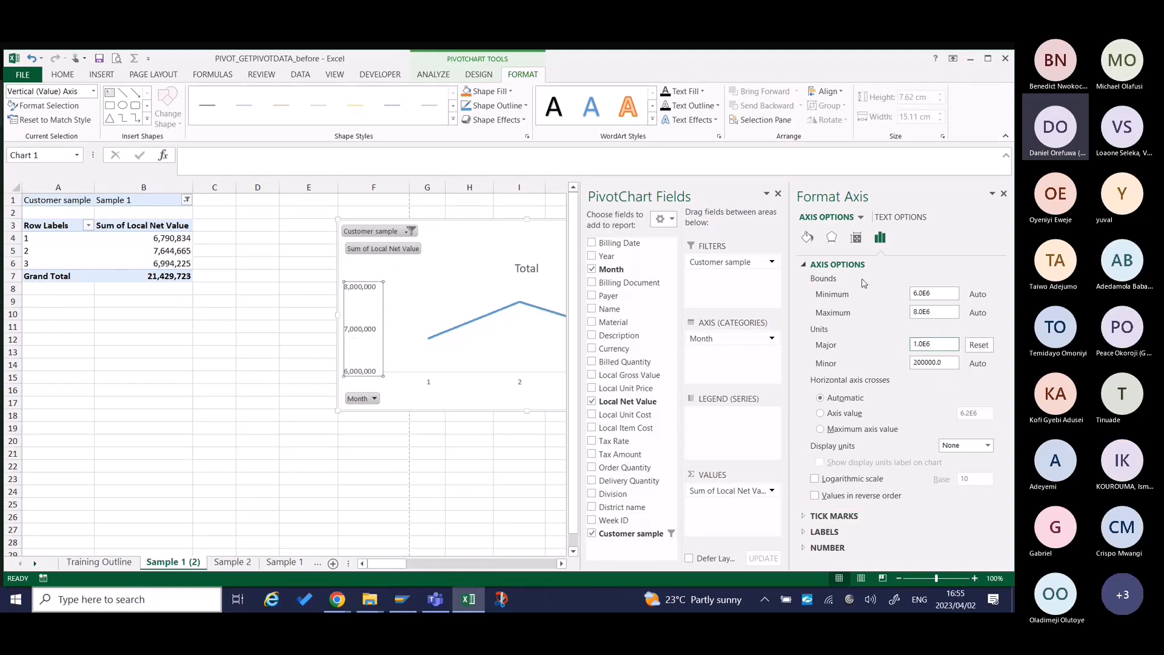
{"action": "left_click", "coordinate": [1003, 194]}
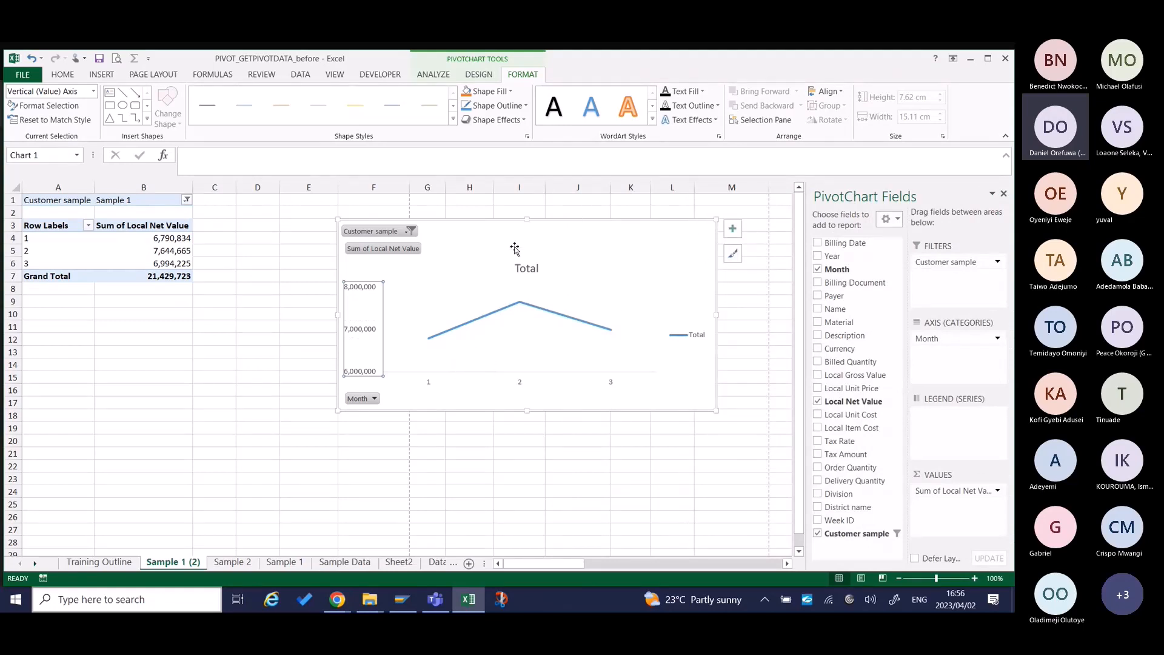
Change the PivotChart's title to "Chart of sale (MoM)".
{"action": "left_click", "coordinate": [526, 268]}
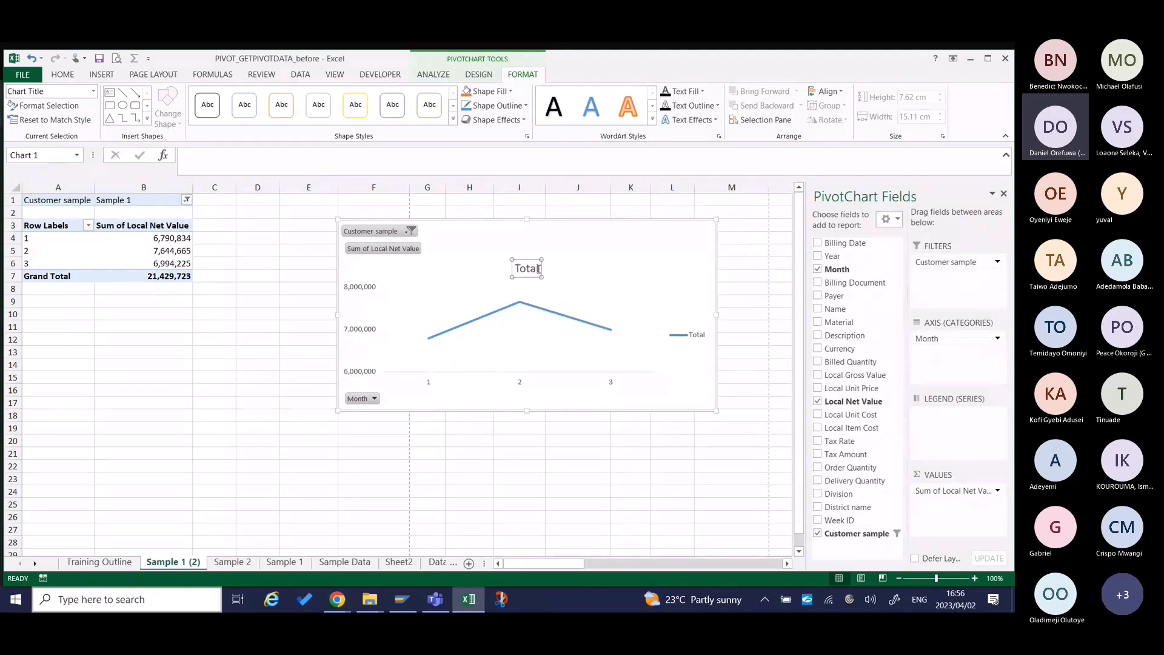
{"action": "left_click", "coordinate": [536, 268]}
{"action": "key", "text": "BackSpace"}
{"action": "key", "text": "BackSpace"}
{"action": "key", "text": "BackSpace"}
{"action": "key", "text": "BackSpace"}
{"action": "key", "text": "BackSpace"}
{"action": "type", "text": "Ca"}
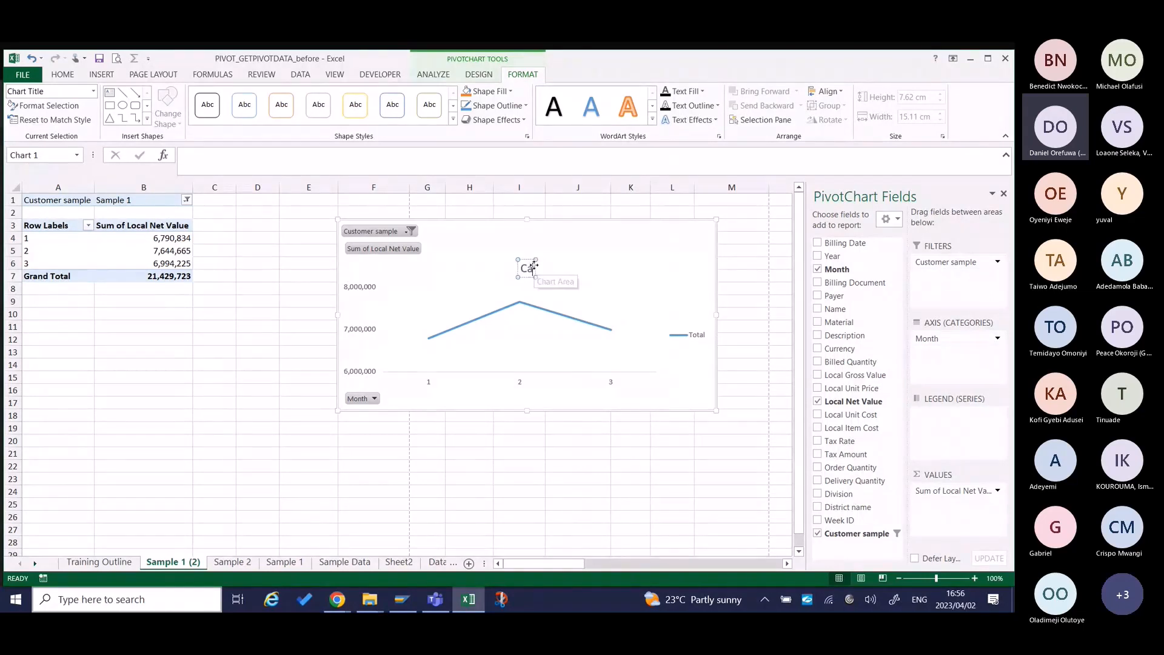
{"action": "type", "text": "ar"}
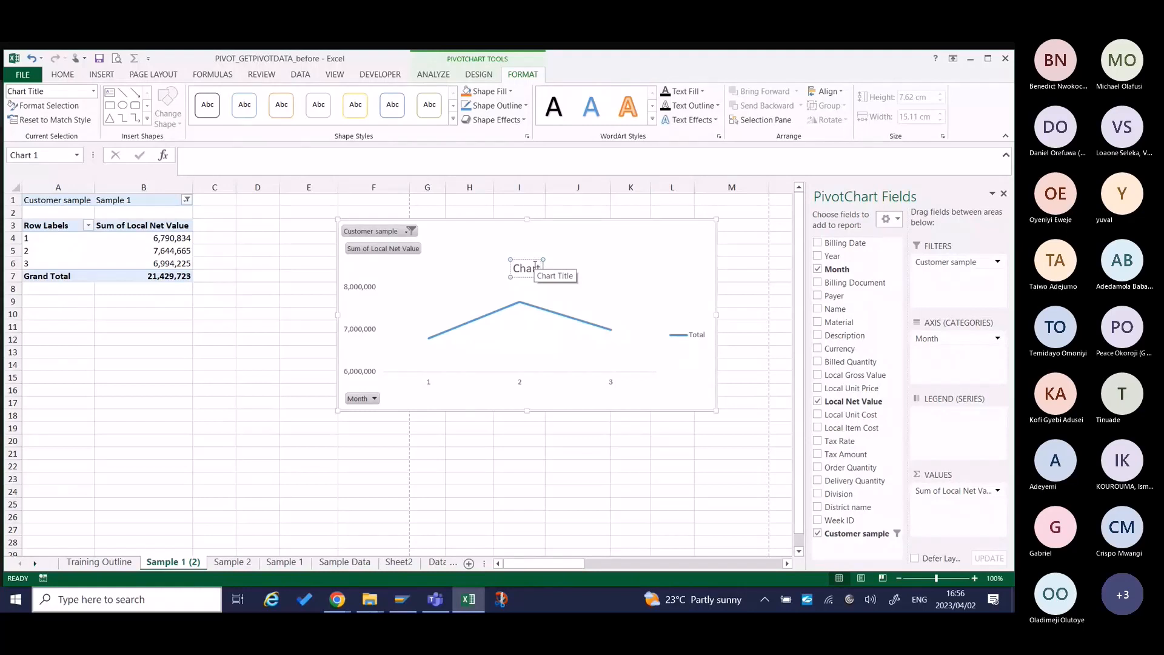
{"action": "type", "text": "t of d"}
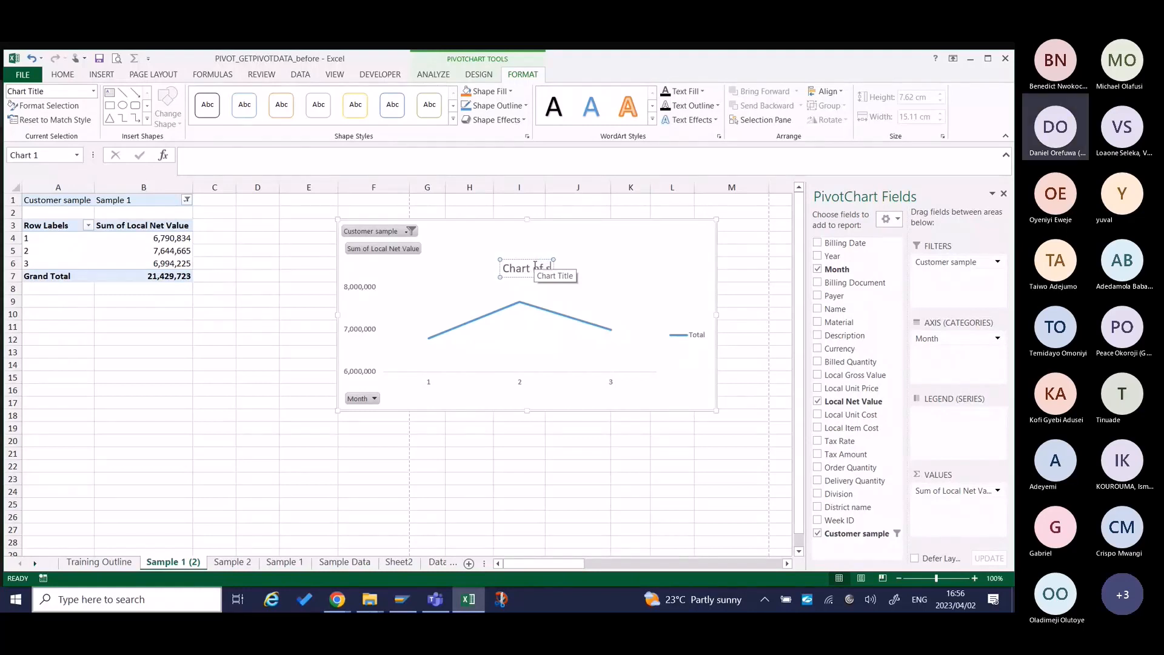
{"action": "key", "text": "BackSpace"}
{"action": "type", "text": "sale"}
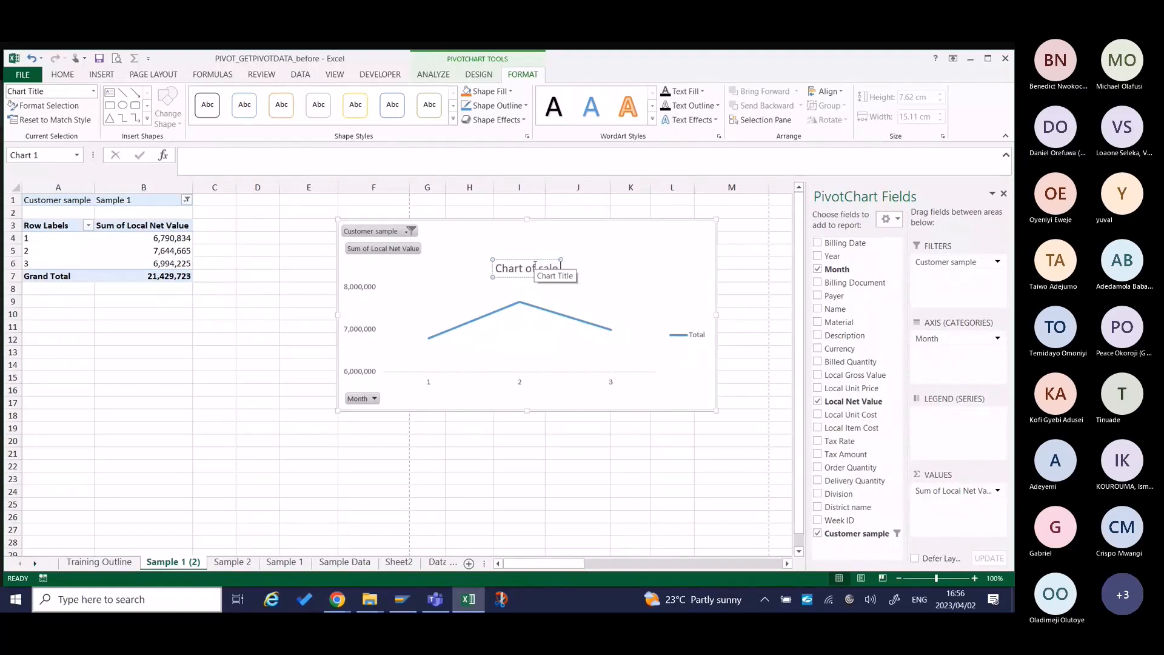
{"action": "type", "text": " (Mo"}
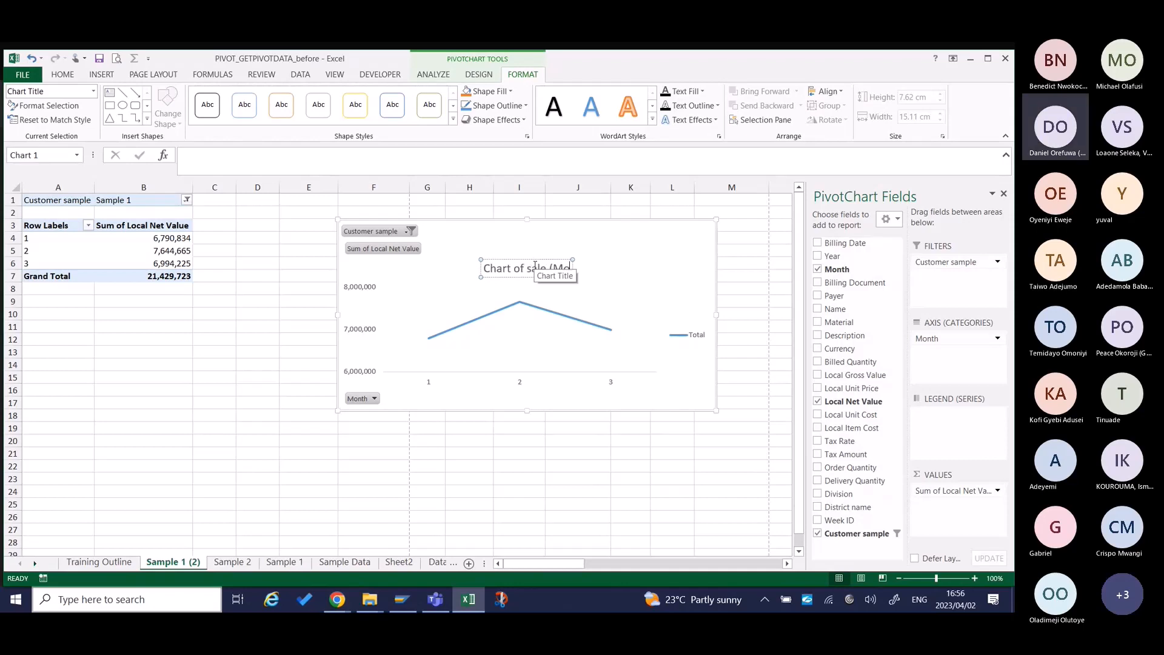
{"action": "type", "text": "M)"}
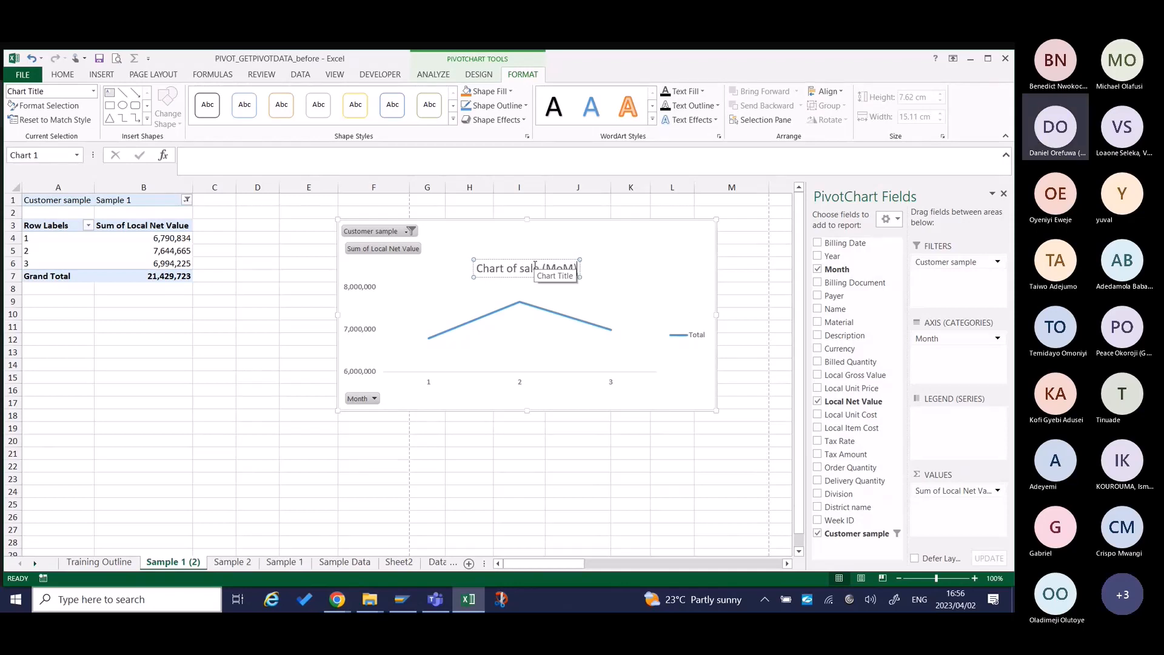
{"action": "left_click", "coordinate": [673, 267]}
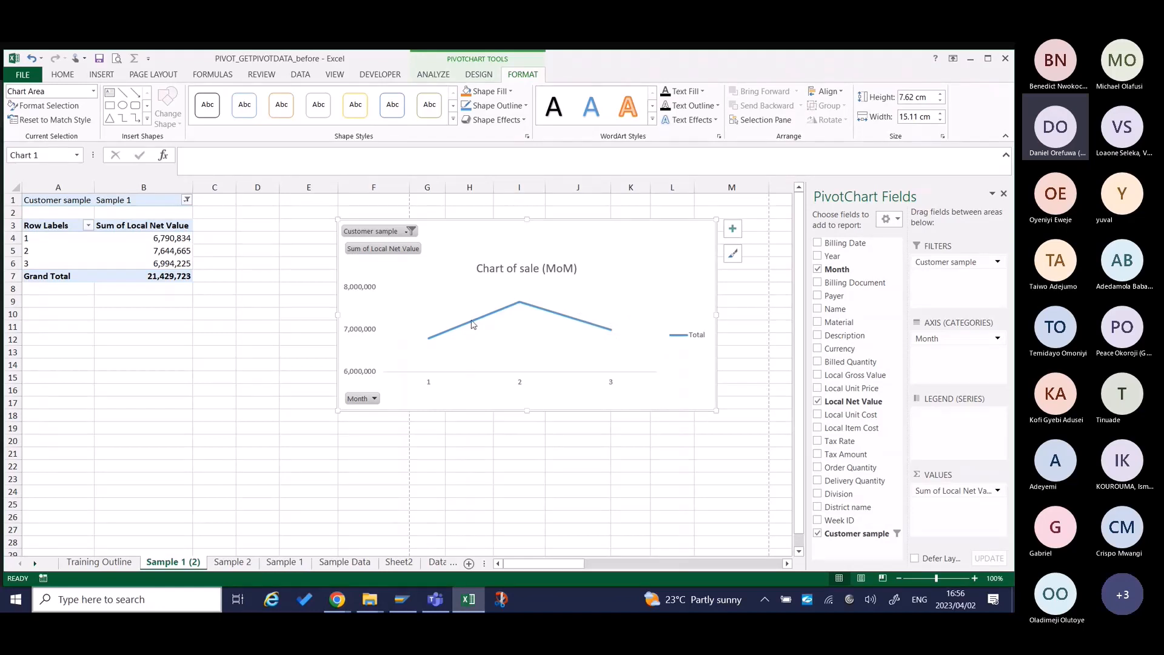
Change the PivotChart to a Clustered Column chart and move it directly beside the pivot table.
{"action": "right_click", "coordinate": [496, 251]}
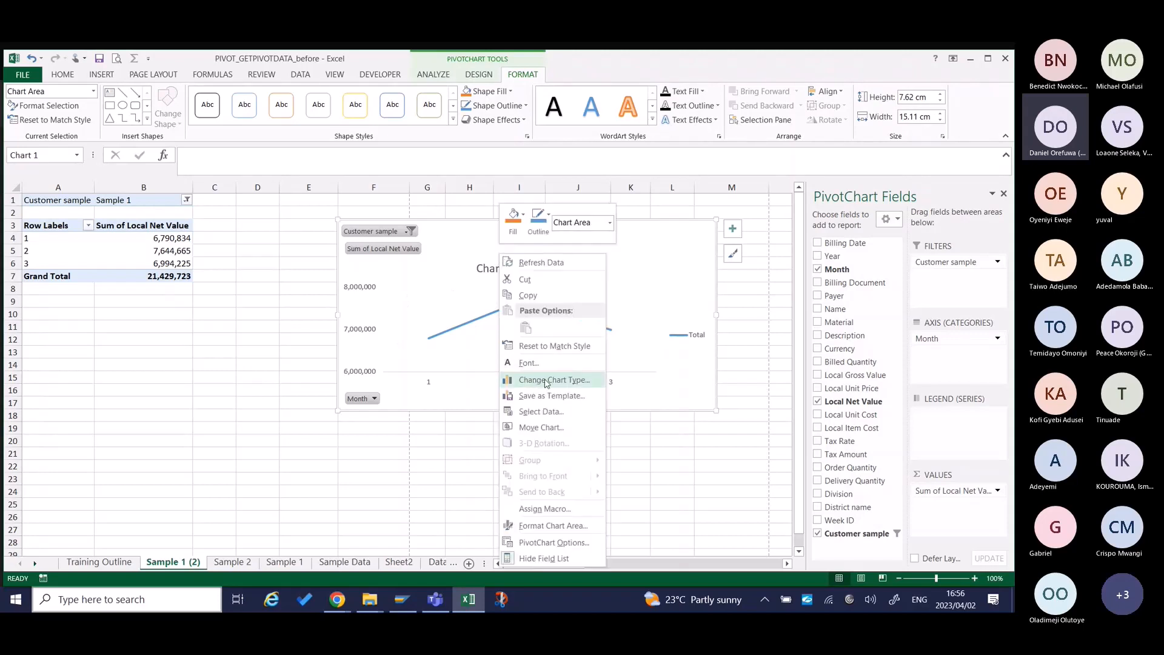
{"action": "left_click", "coordinate": [461, 238]}
{"action": "right_click", "coordinate": [462, 238]}
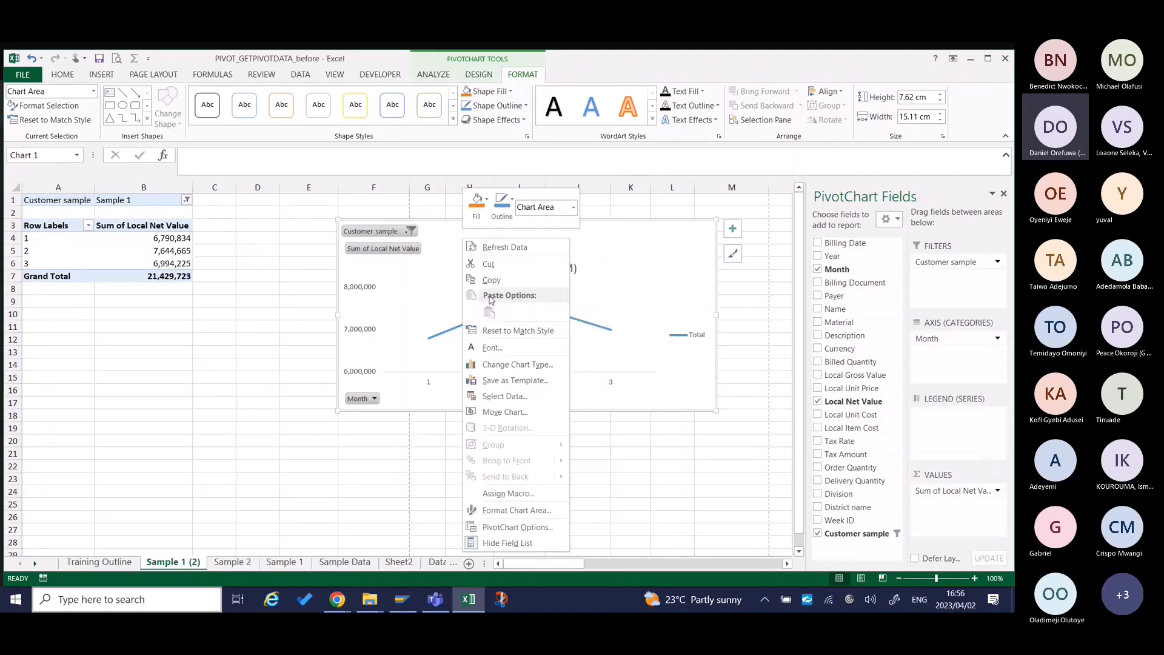
{"action": "left_click", "coordinate": [500, 365]}
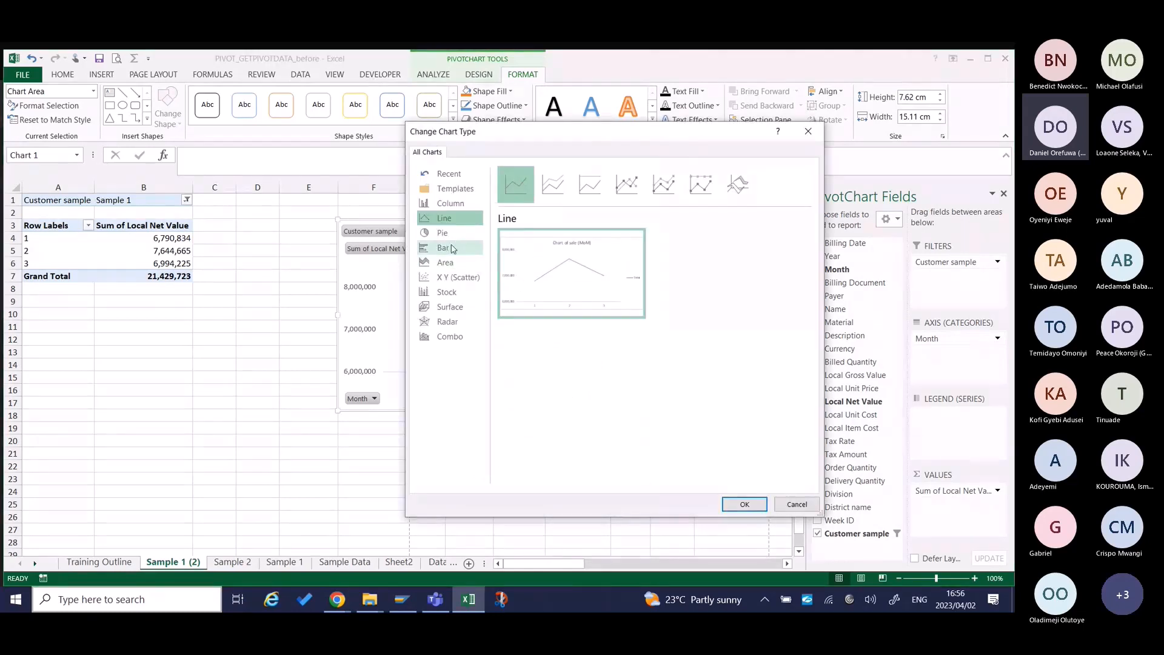
{"action": "left_click", "coordinate": [450, 206]}
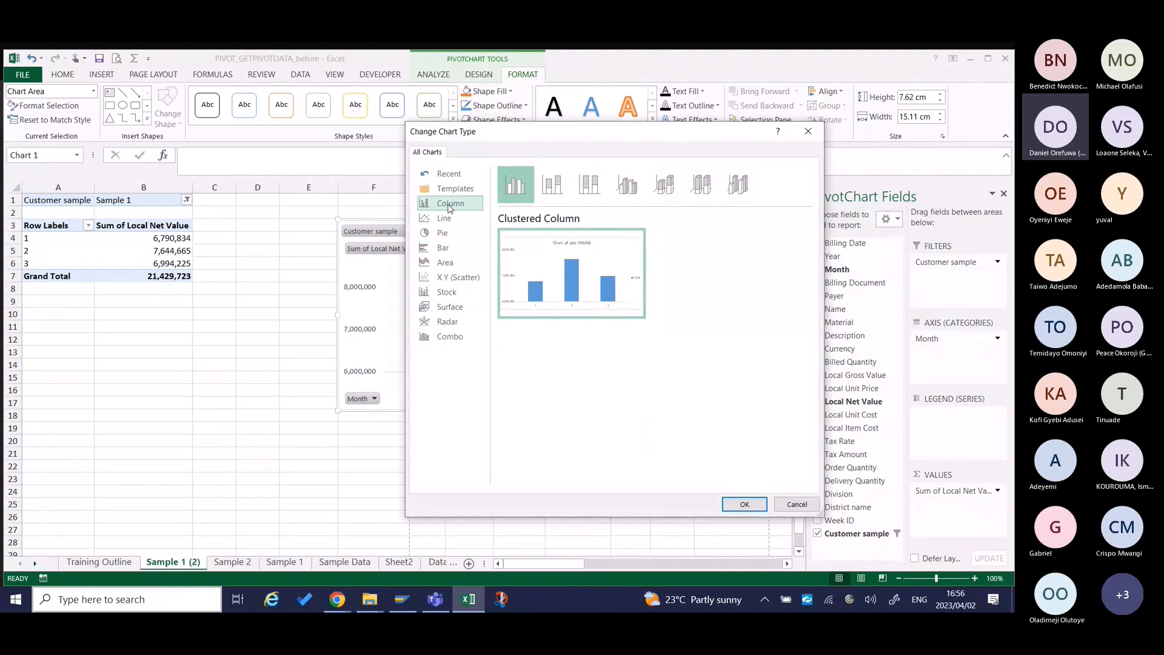
{"action": "left_click", "coordinate": [745, 504]}
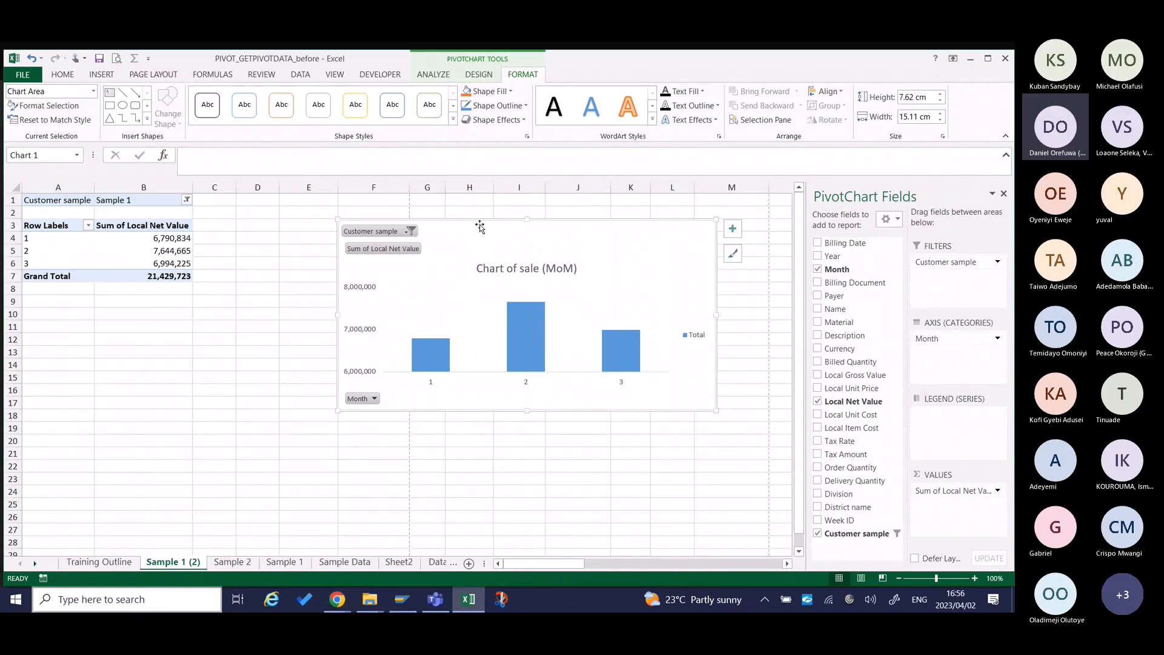
{"action": "mouse_move", "coordinate": [479, 227]}
{"action": "left_mouse_down"}
{"action": "mouse_move", "coordinate": [315, 215]}
{"action": "mouse_move", "coordinate": [340, 204]}
{"action": "left_mouse_up"}
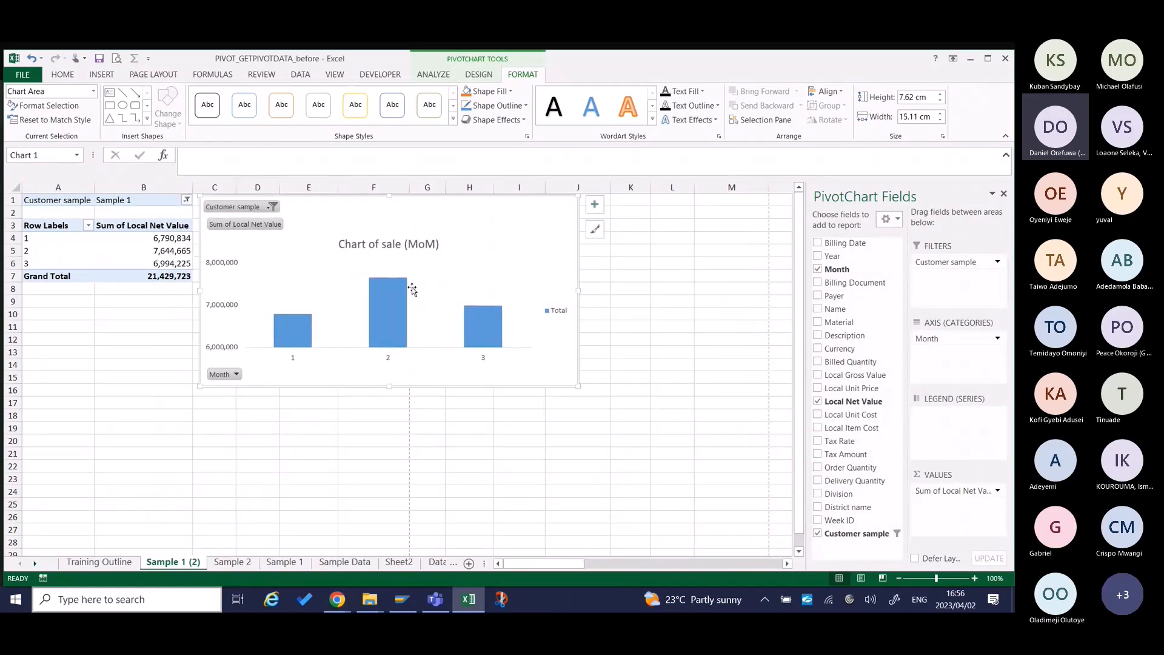
{"action": "left_click", "coordinate": [671, 364]}
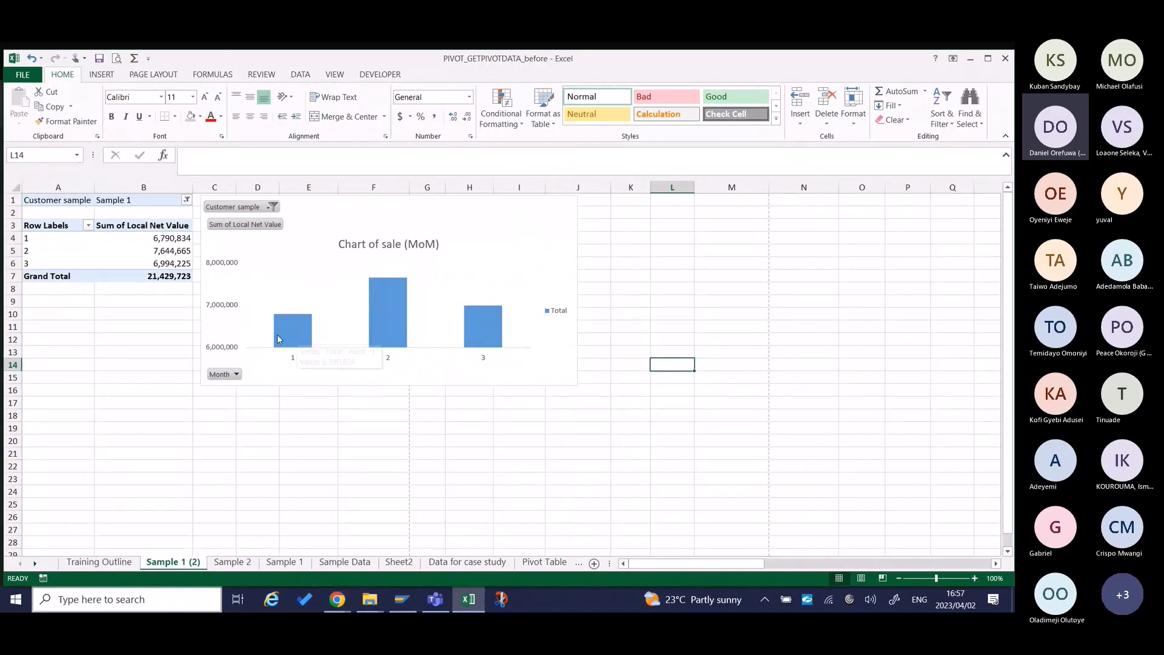
Preview the line, pie, bar, area and combo chart types for the PivotChart without applying a change.
{"action": "mouse_move", "coordinate": [298, 329]}
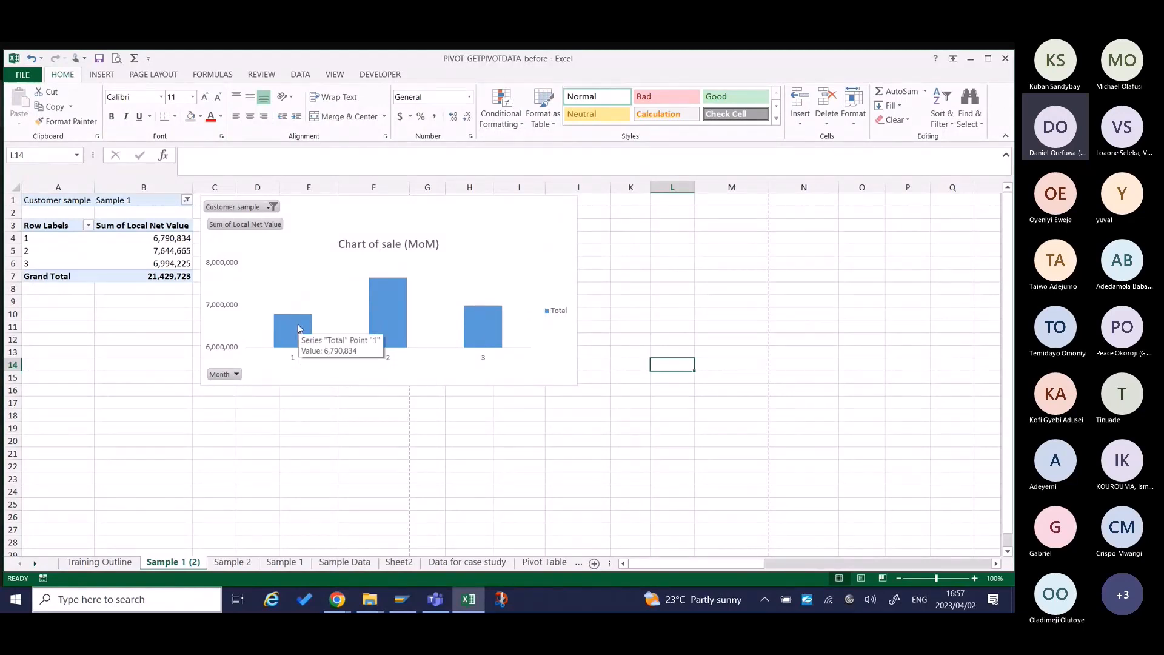
{"action": "left_click", "coordinate": [367, 219]}
{"action": "right_click", "coordinate": [366, 219]}
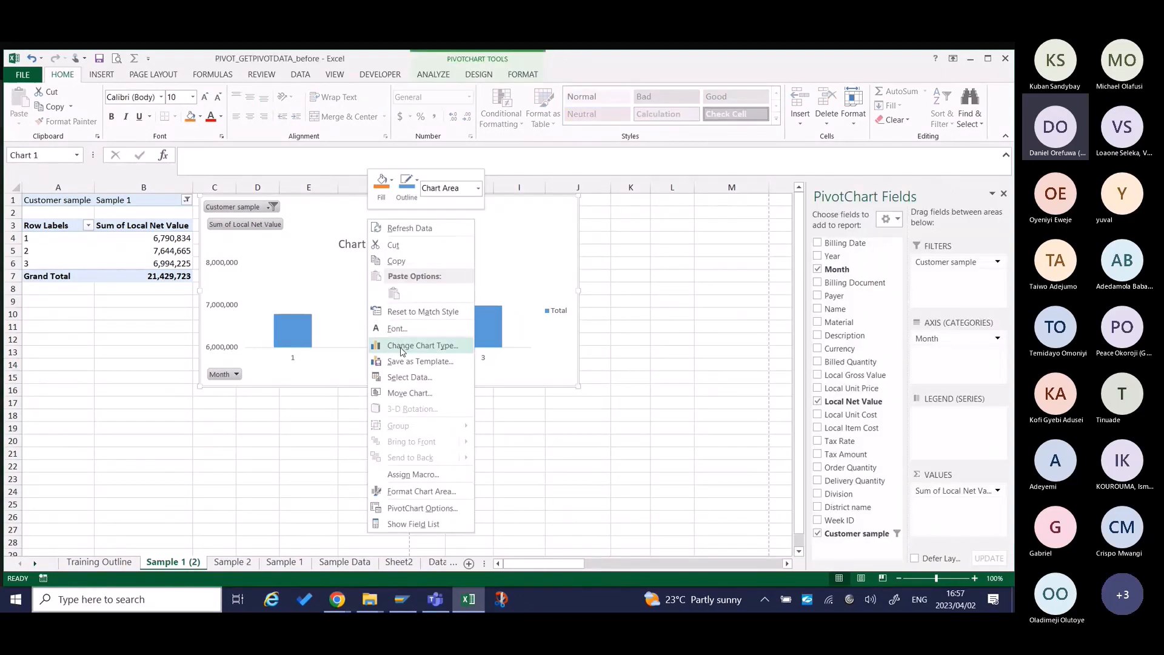
{"action": "left_click", "coordinate": [403, 353]}
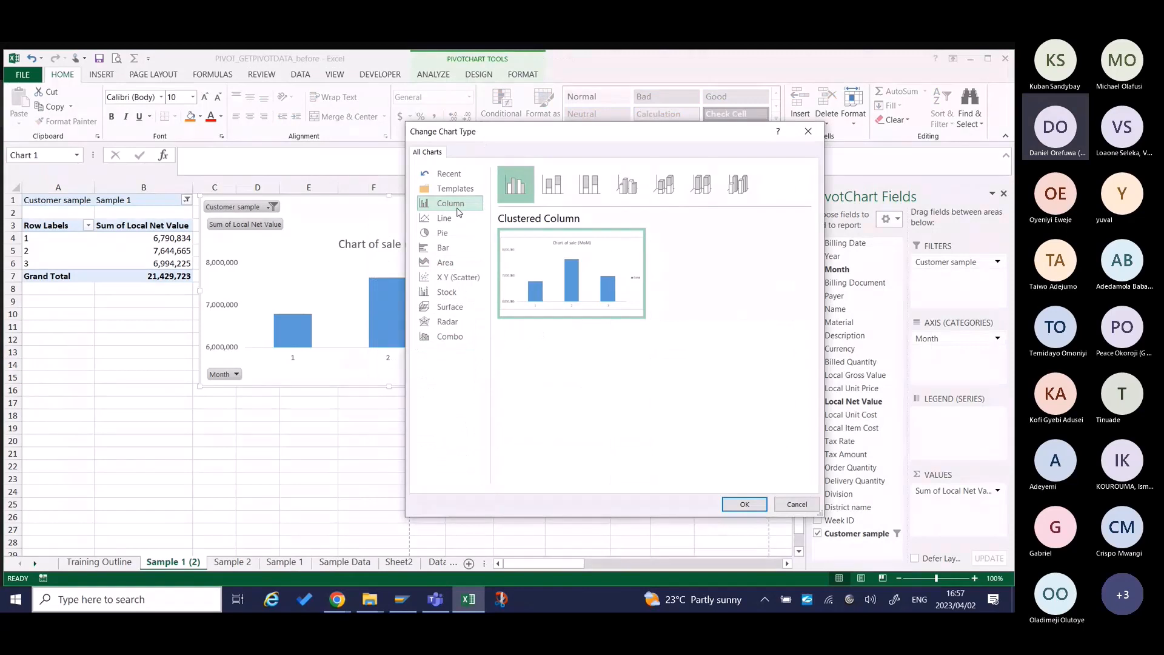
{"action": "left_click", "coordinate": [456, 208]}
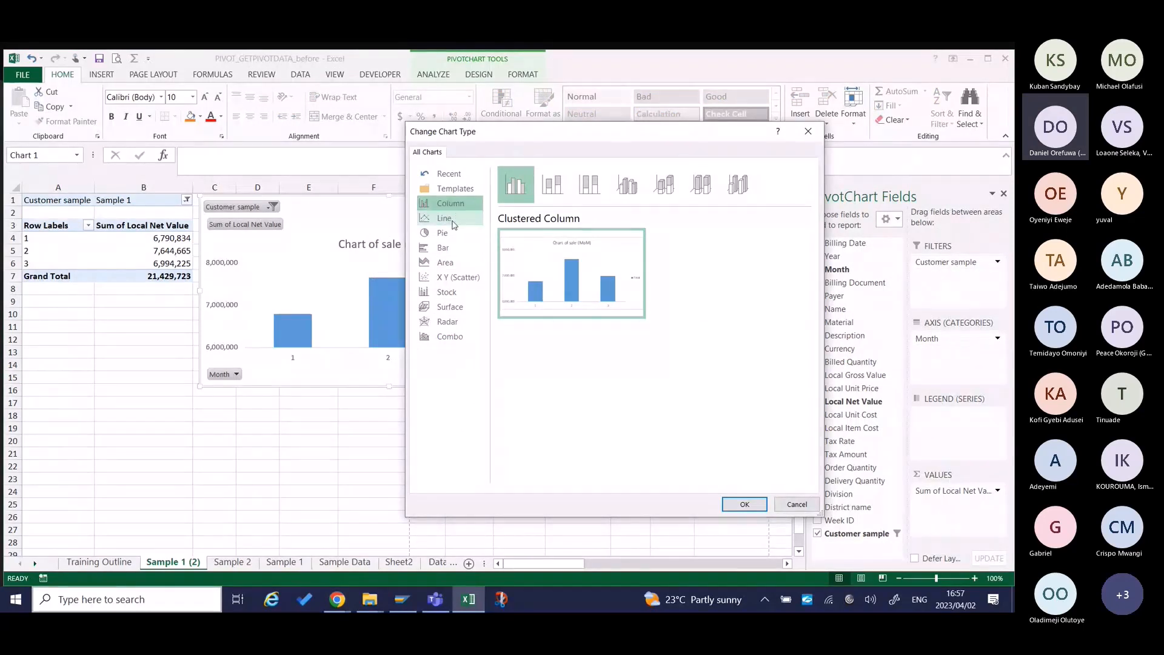
{"action": "left_click", "coordinate": [451, 218]}
{"action": "left_click", "coordinate": [449, 234]}
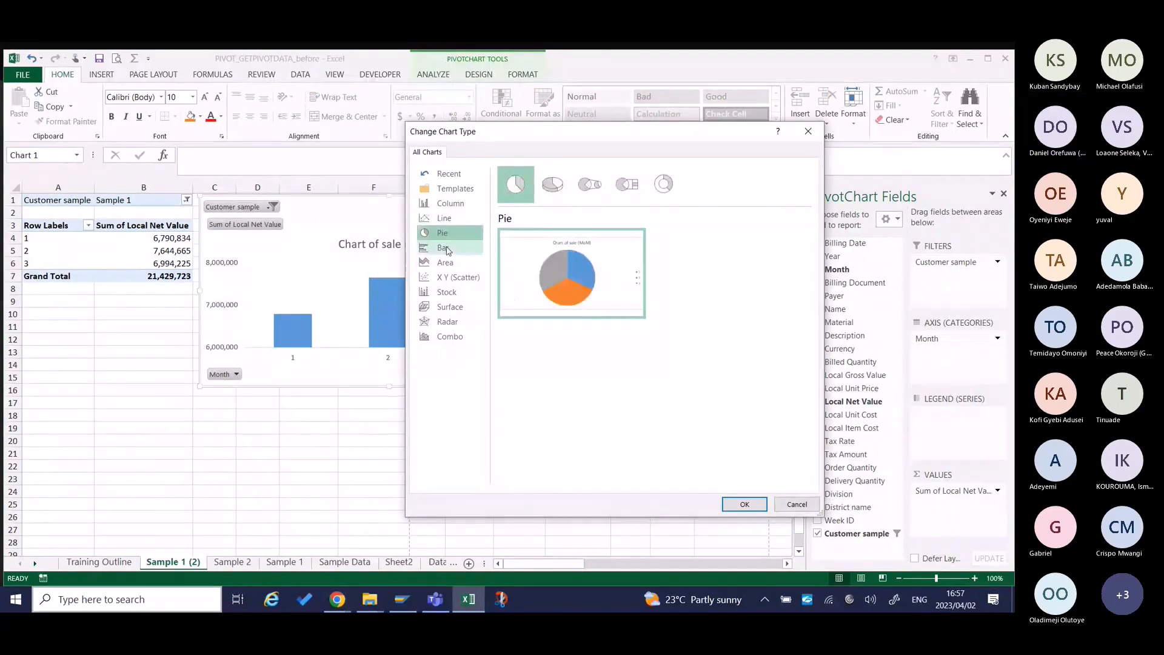
{"action": "left_click", "coordinate": [447, 249]}
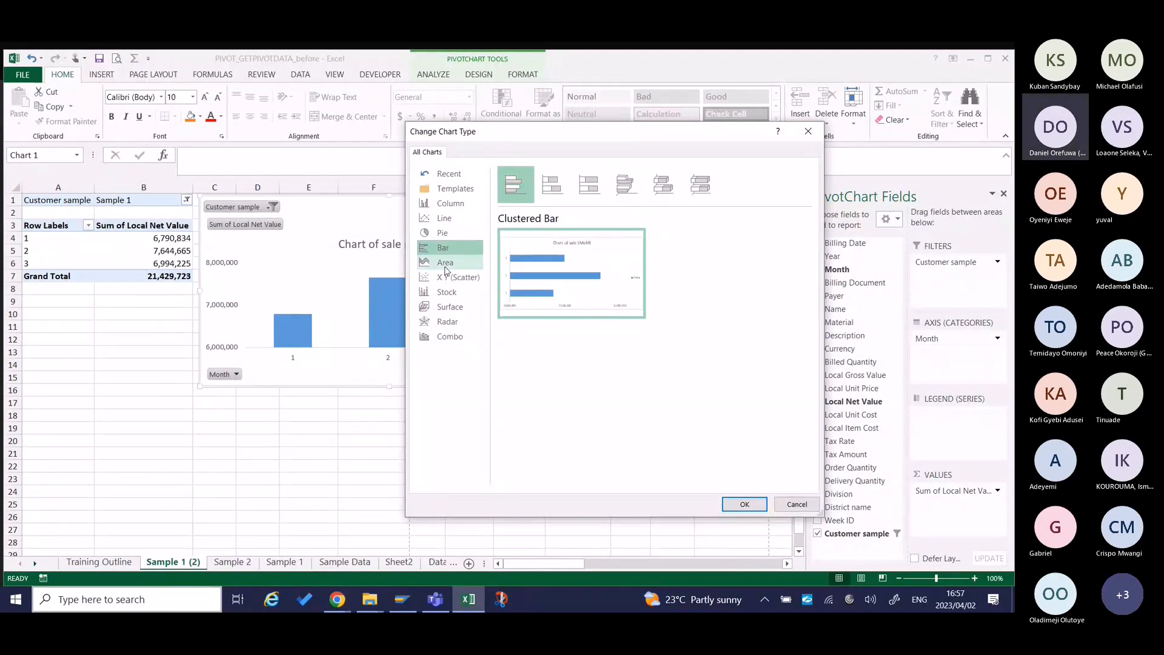
{"action": "left_click", "coordinate": [445, 264]}
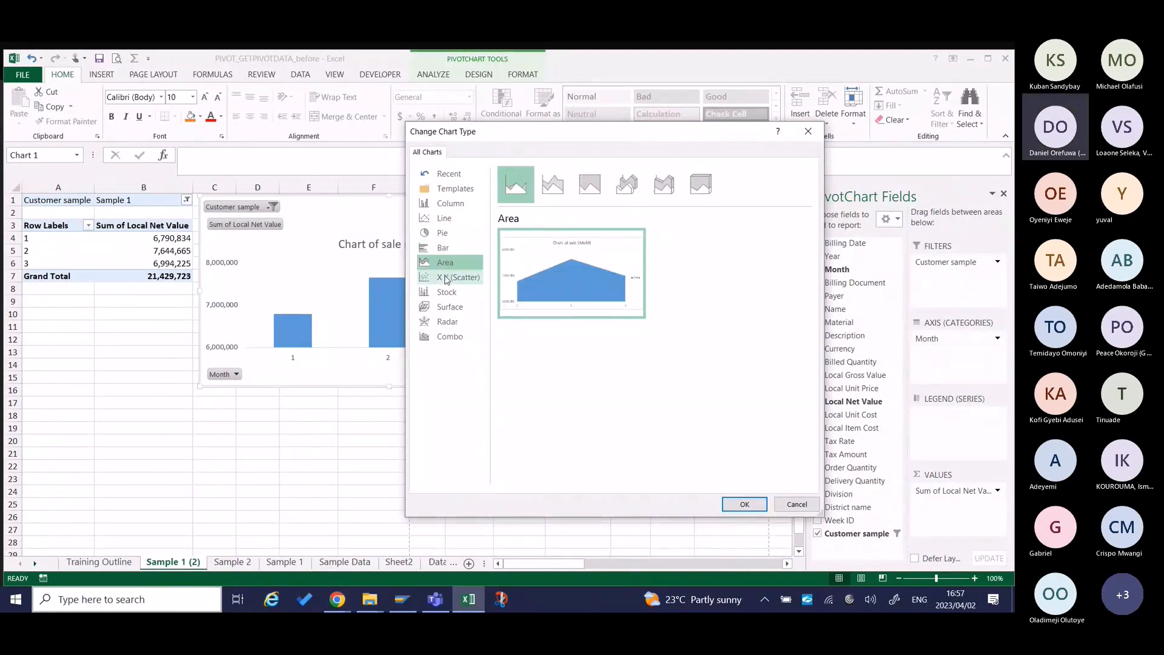
{"action": "left_click", "coordinate": [447, 338]}
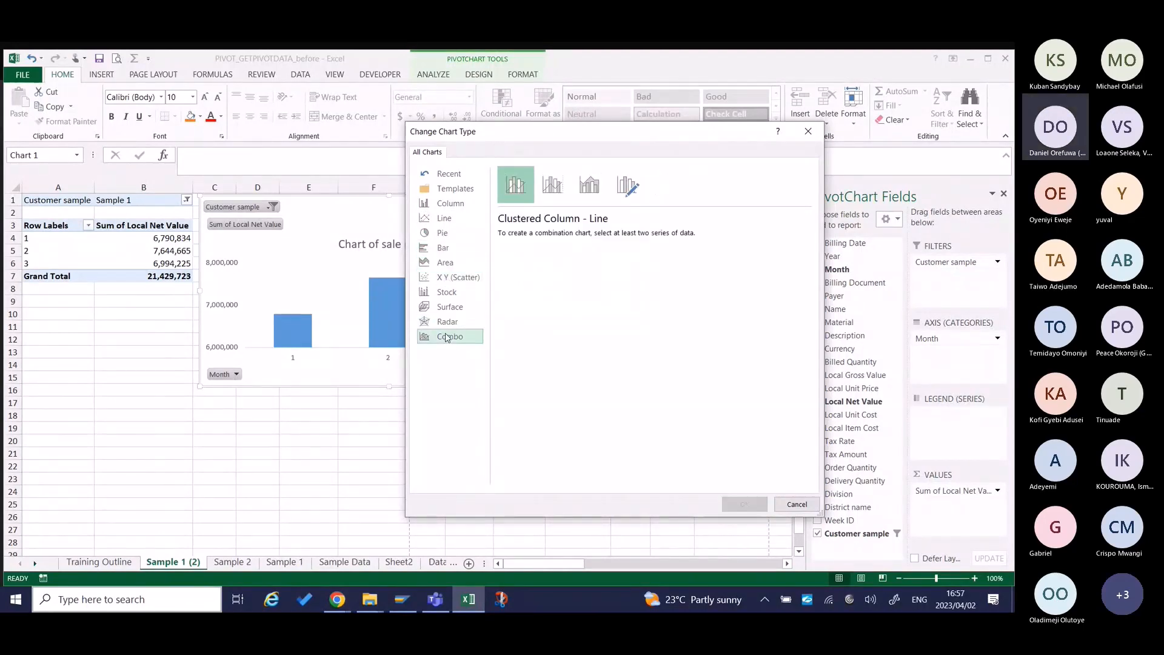
{"action": "left_click", "coordinate": [451, 208]}
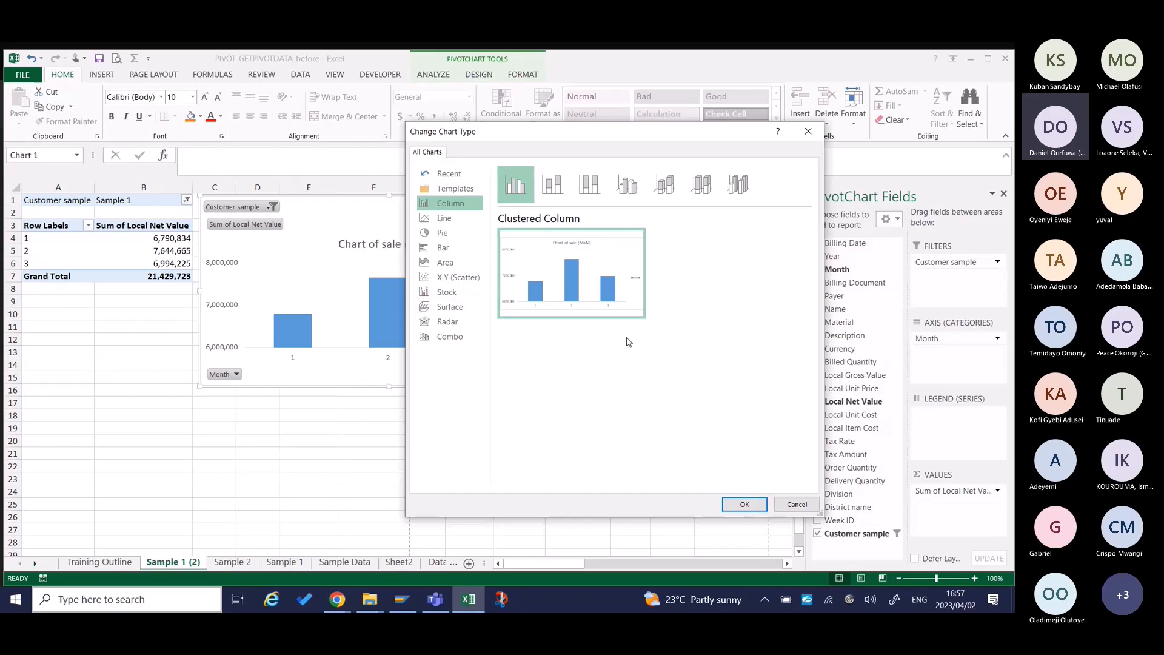
{"action": "left_click", "coordinate": [796, 504]}
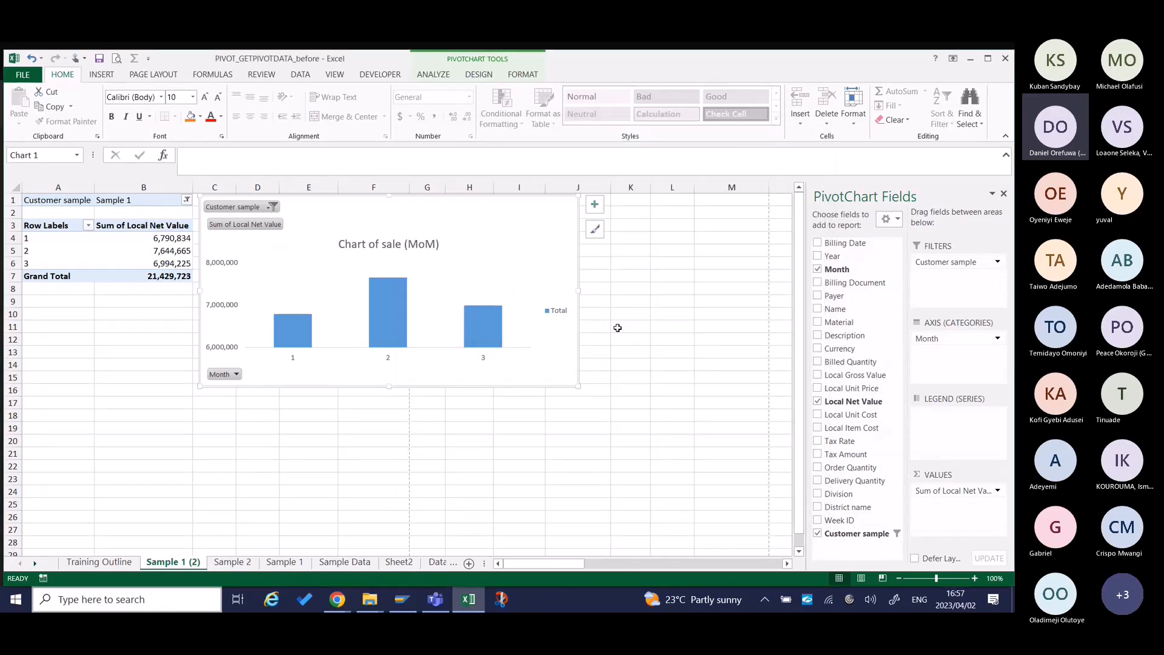
Check the calculated field topic in Part 3 of the Training Outline sheet and return to the Sample 1 (2) sheet.
{"action": "left_click", "coordinate": [111, 565]}
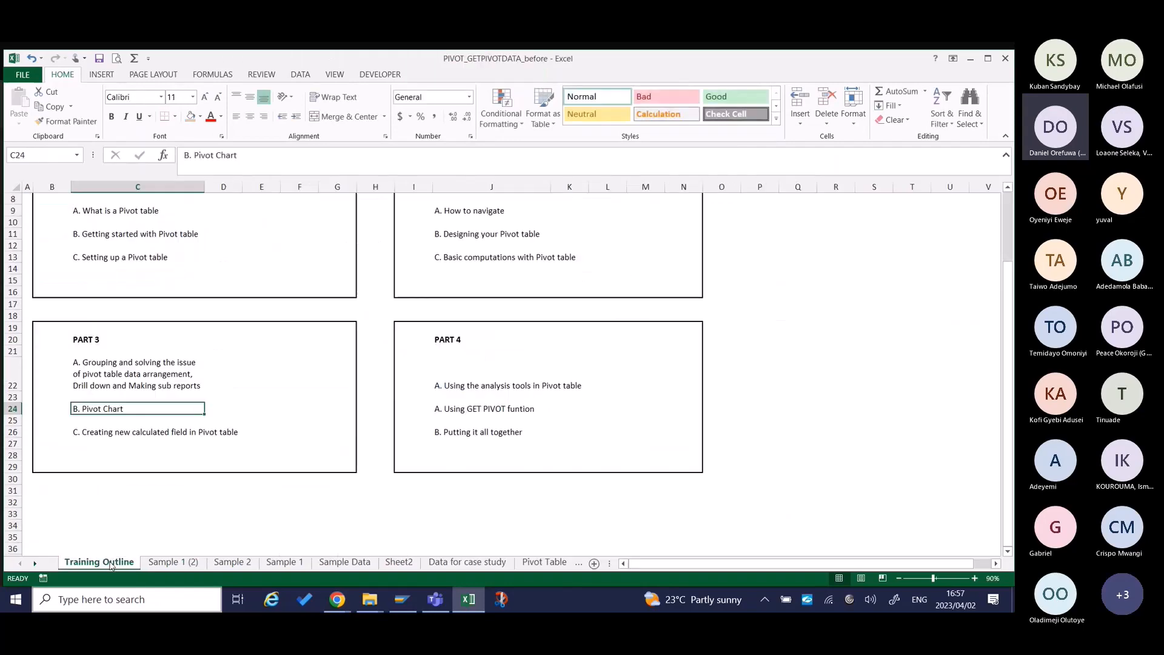
{"action": "left_click", "coordinate": [140, 430]}
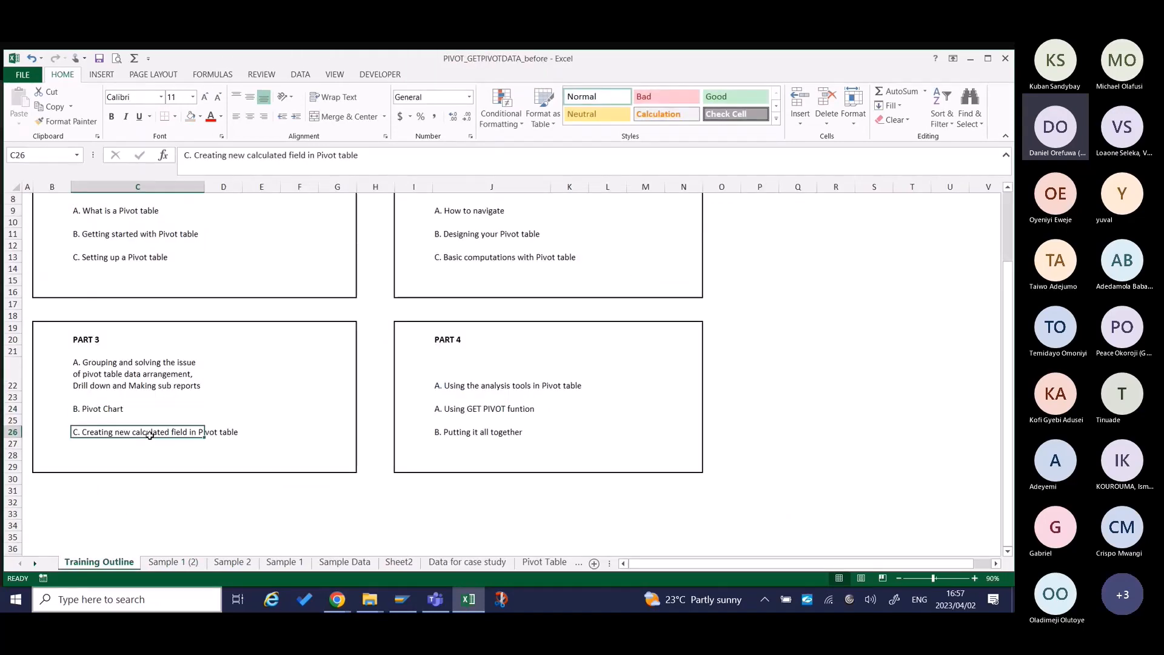
{"action": "left_click", "coordinate": [182, 563]}
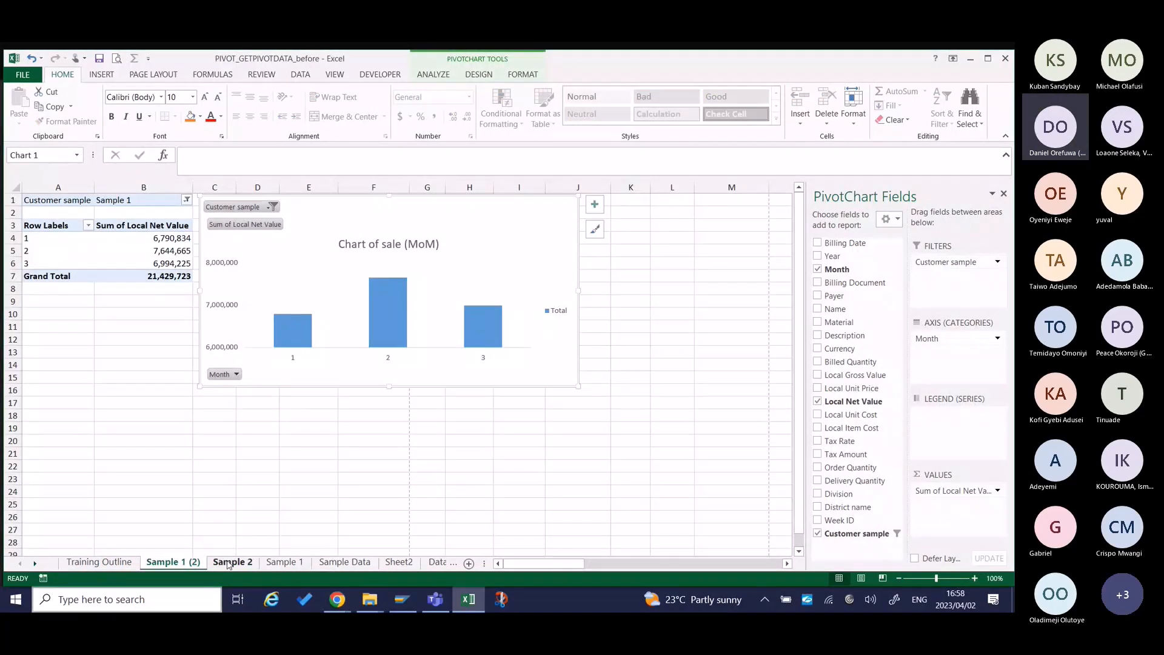
Delete the Sample 2 and Sample 1 (2) worksheets from the workbook.
{"action": "right_click", "coordinate": [229, 564]}
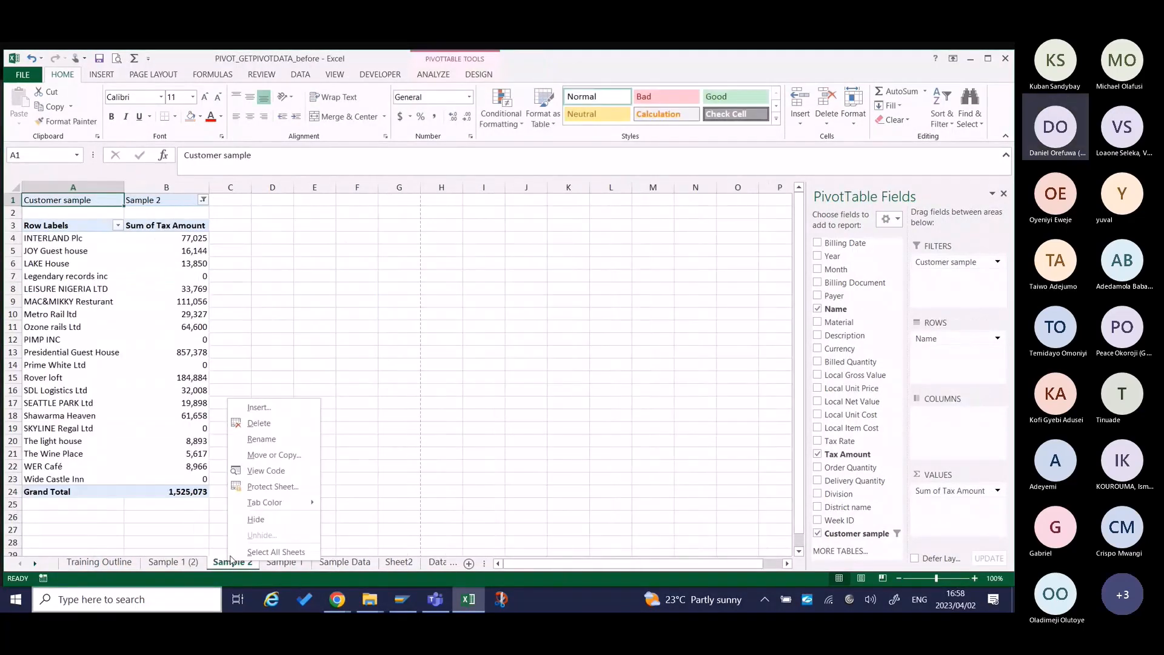
{"action": "left_click", "coordinate": [259, 423]}
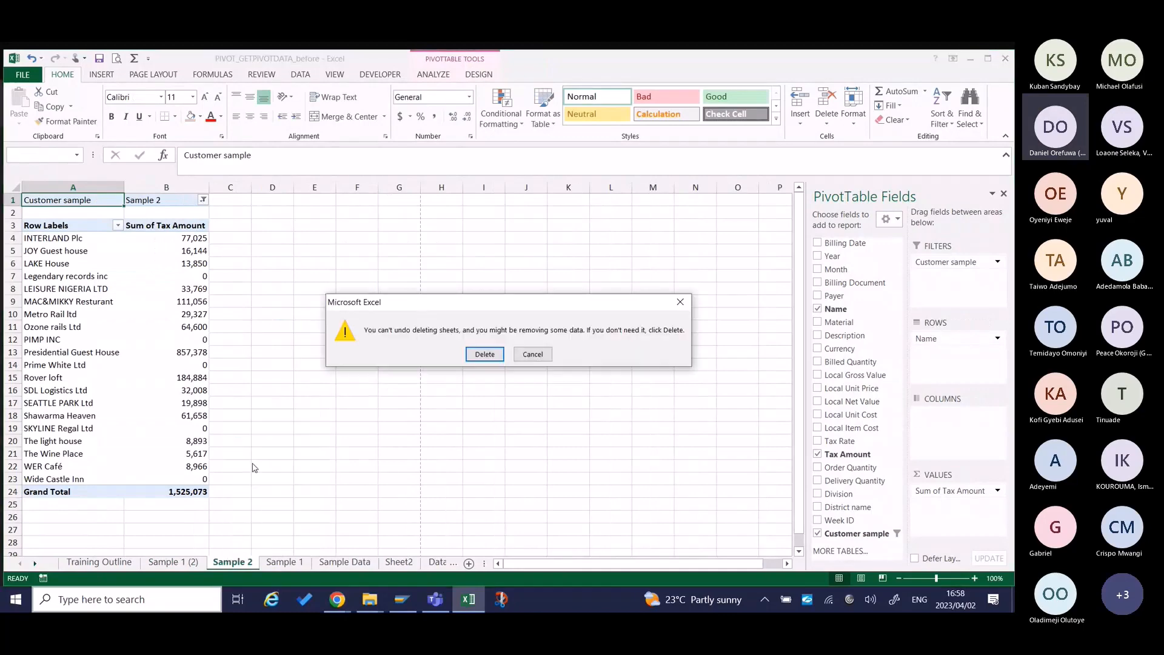
{"action": "left_click", "coordinate": [496, 354]}
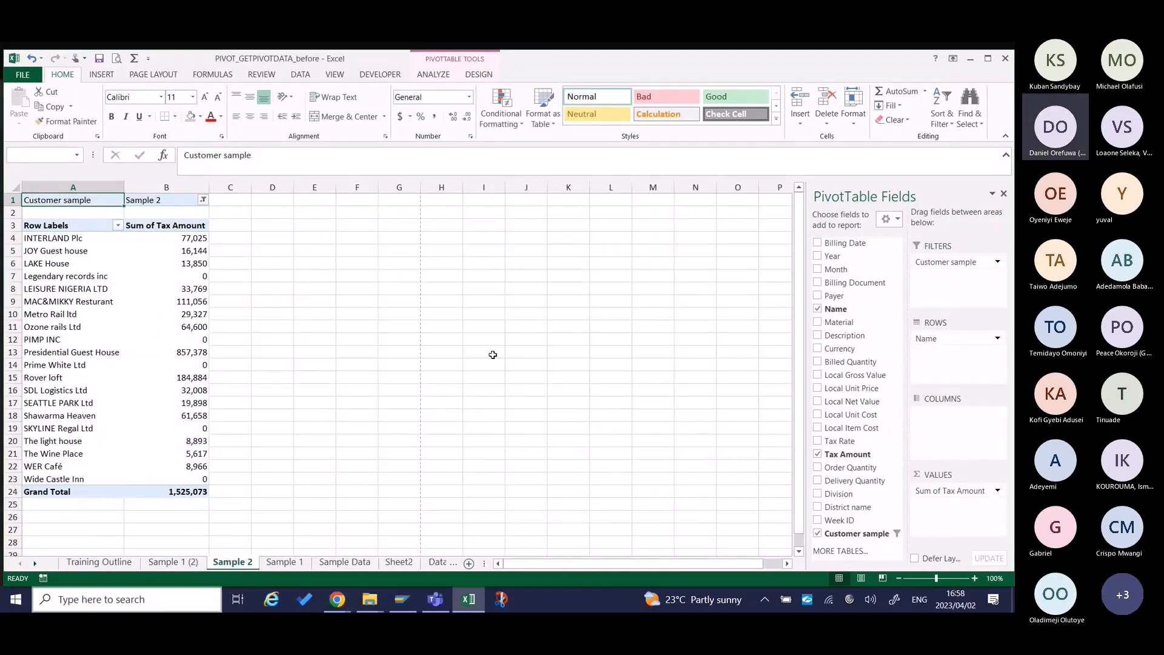
{"action": "right_click", "coordinate": [197, 564]}
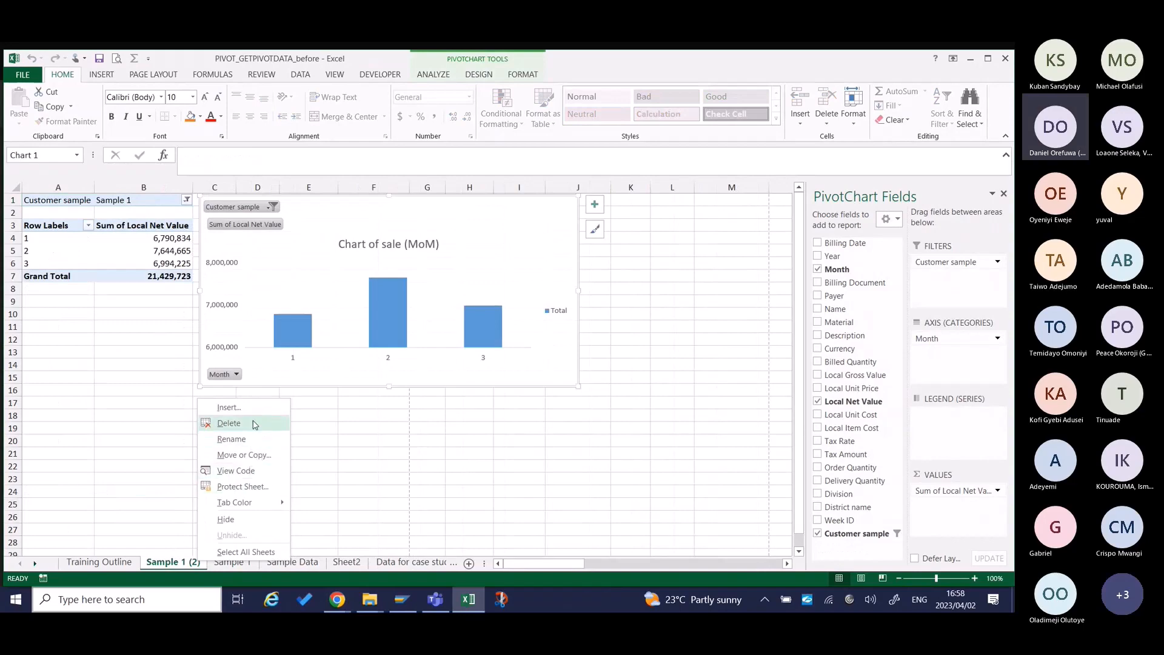
{"action": "left_click", "coordinate": [253, 425]}
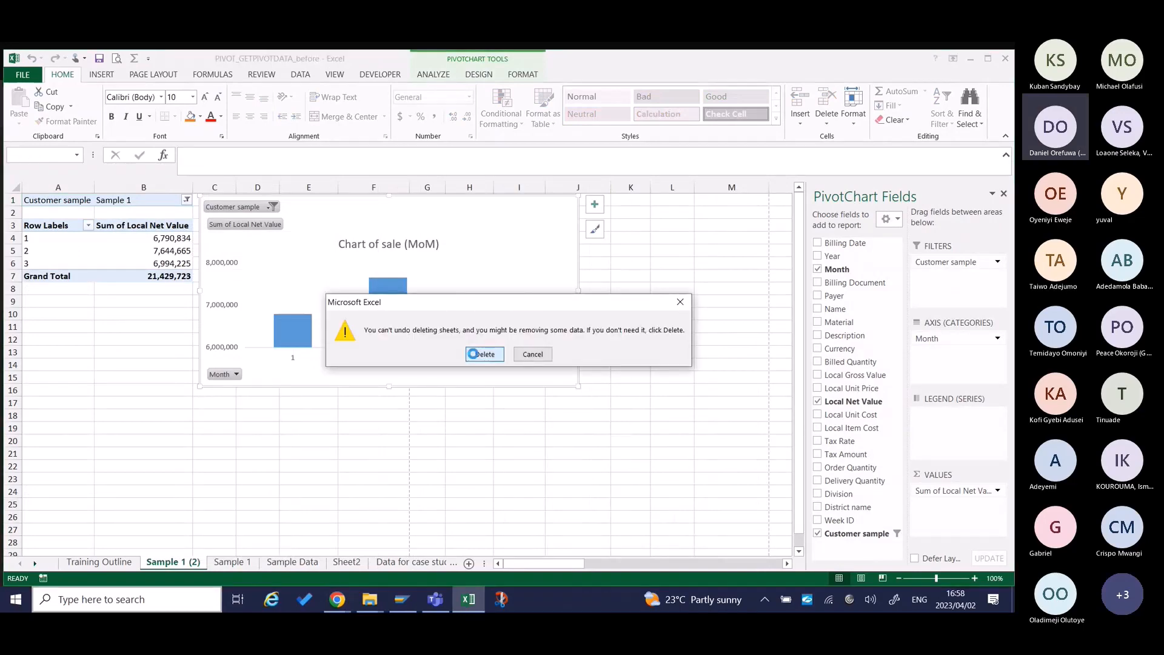
{"action": "left_click", "coordinate": [472, 354]}
{"action": "right_click", "coordinate": [178, 560]}
{"action": "left_click", "coordinate": [364, 501]}
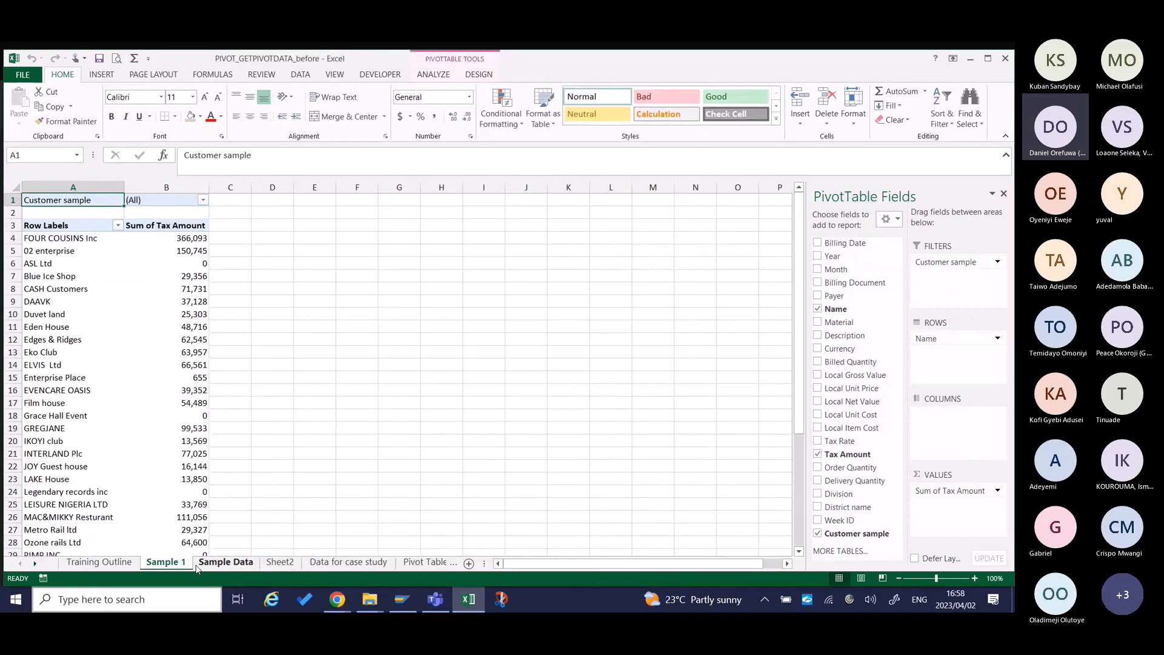
{"action": "left_click", "coordinate": [200, 564], "text": "ctrl"}
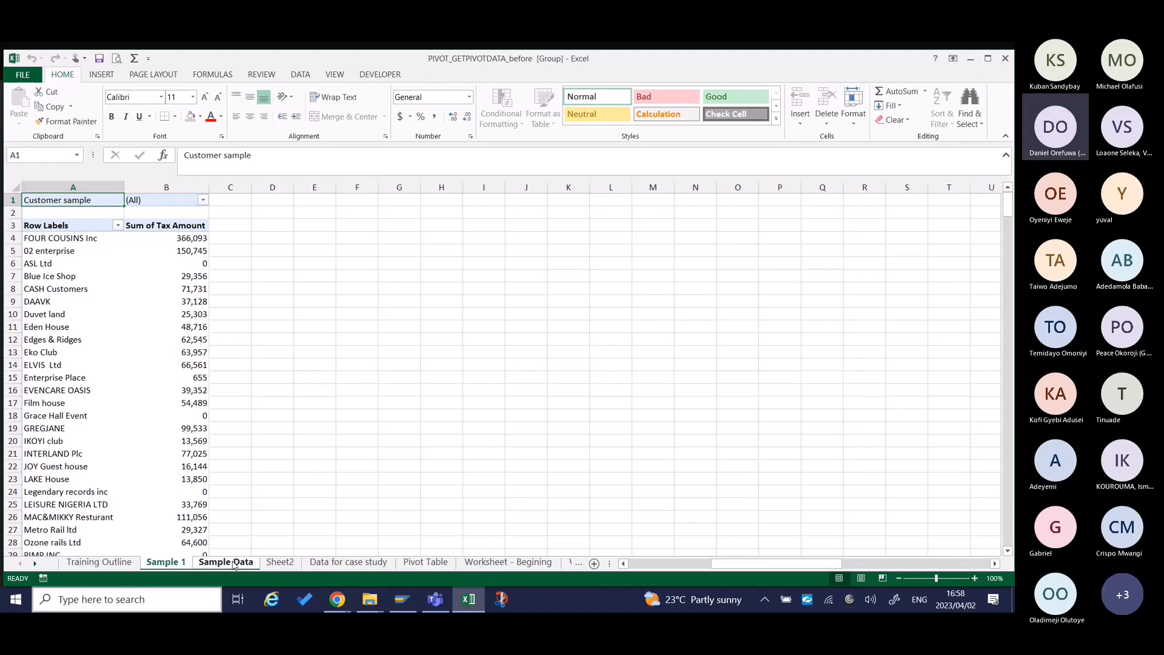
{"action": "left_click", "coordinate": [234, 564]}
{"action": "left_click", "coordinate": [272, 566]}
{"action": "left_click", "coordinate": [234, 563]}
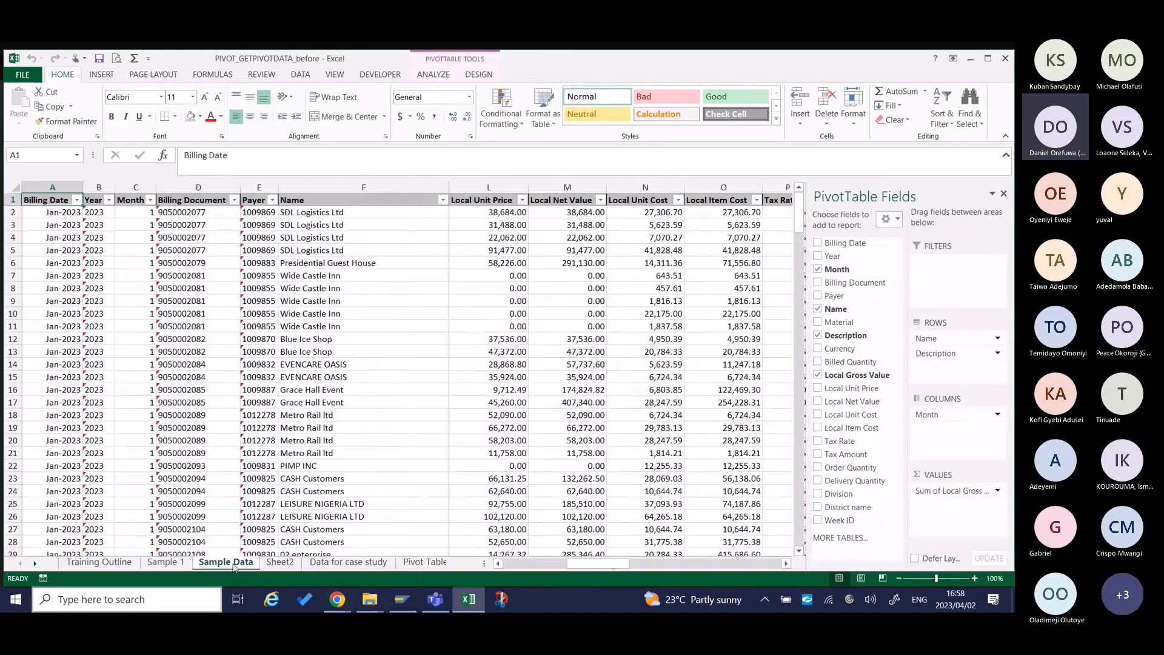
{"action": "right_click", "coordinate": [165, 564]}
{"action": "left_click", "coordinate": [326, 507]}
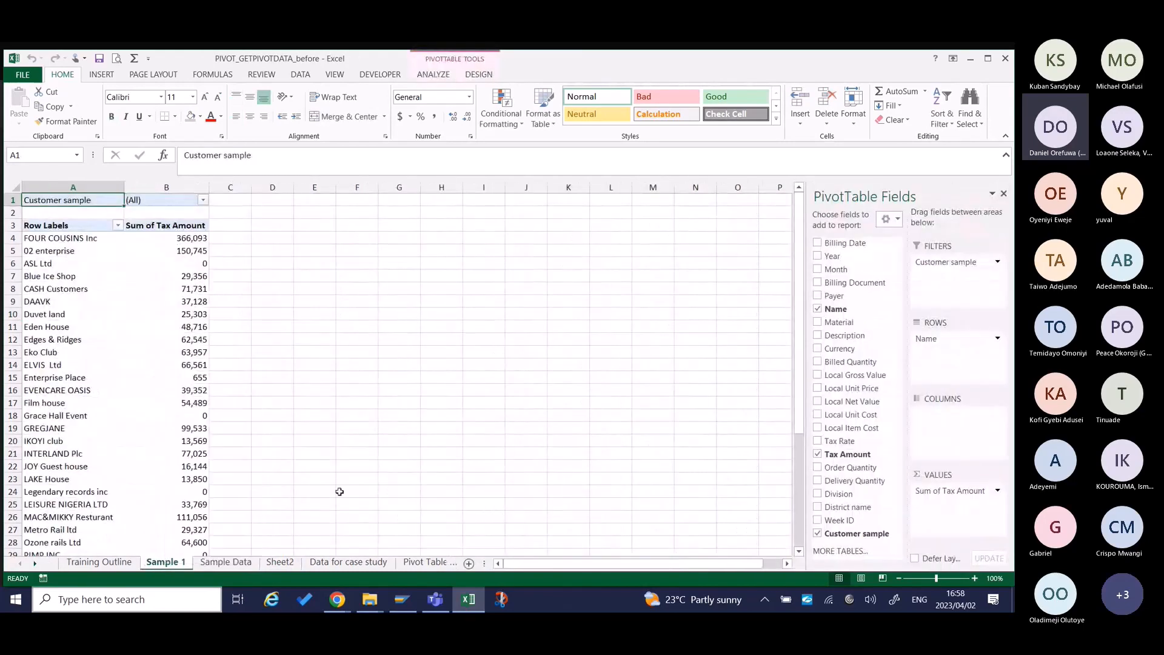
{"action": "left_click", "coordinate": [222, 564], "text": "ctrl"}
{"action": "left_click", "coordinate": [279, 562], "text": "ctrl"}
{"action": "left_click", "coordinate": [326, 563], "text": "ctrl"}
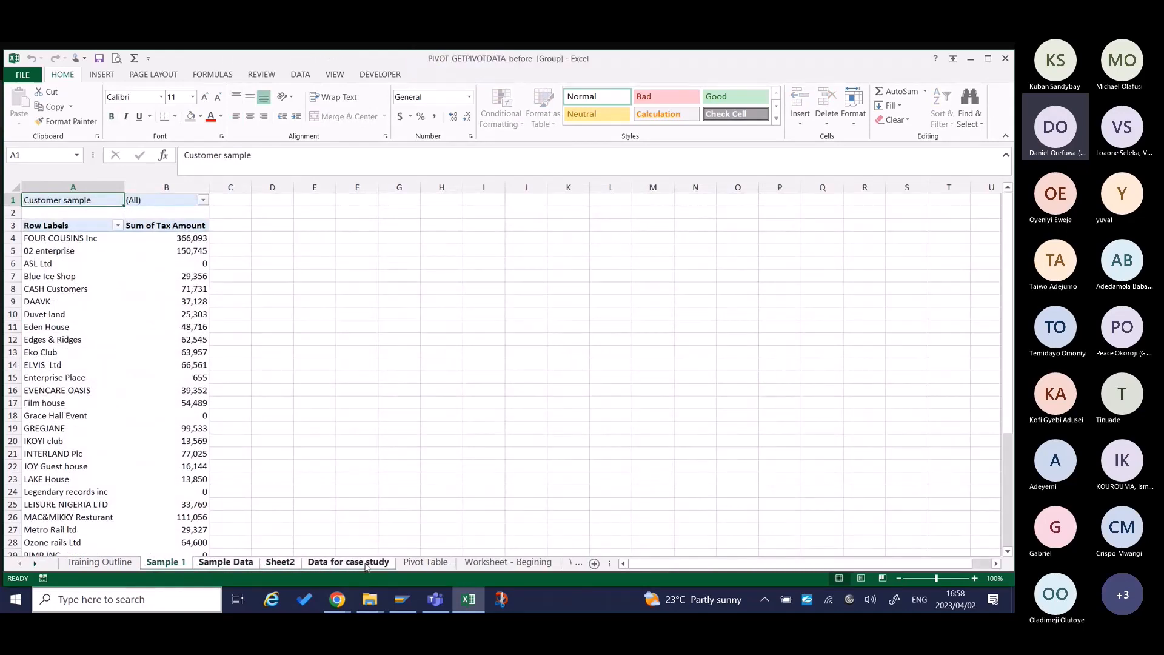
{"action": "right_click", "coordinate": [366, 566]}
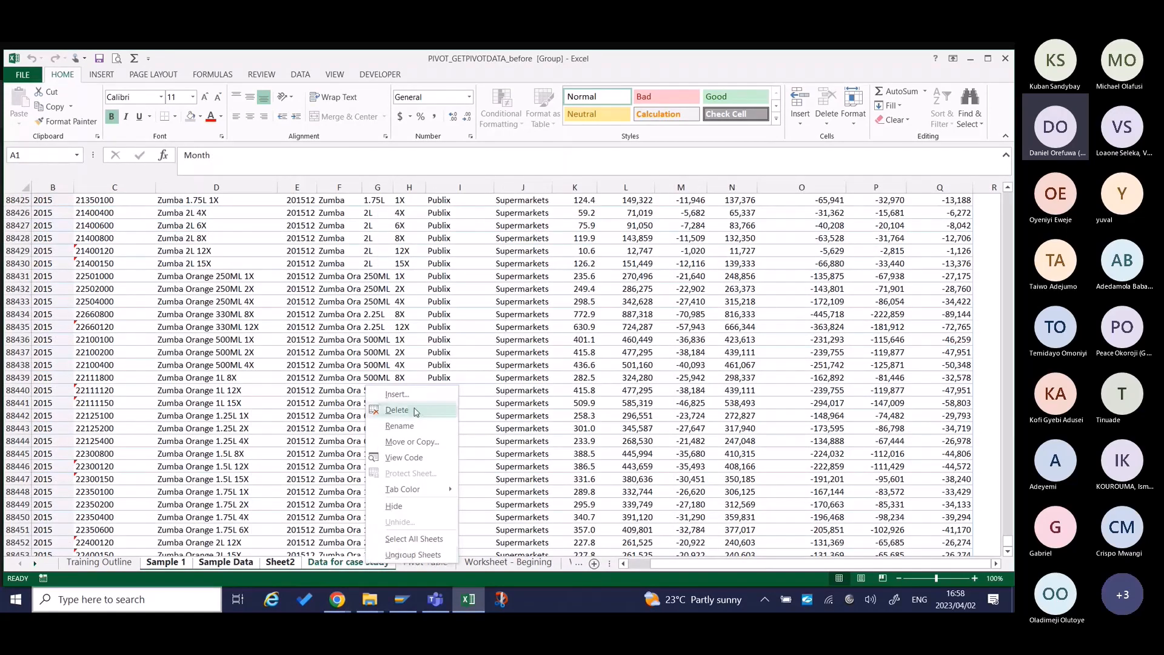
{"action": "key", "text": "Escape"}
{"action": "left_click", "coordinate": [417, 563]}
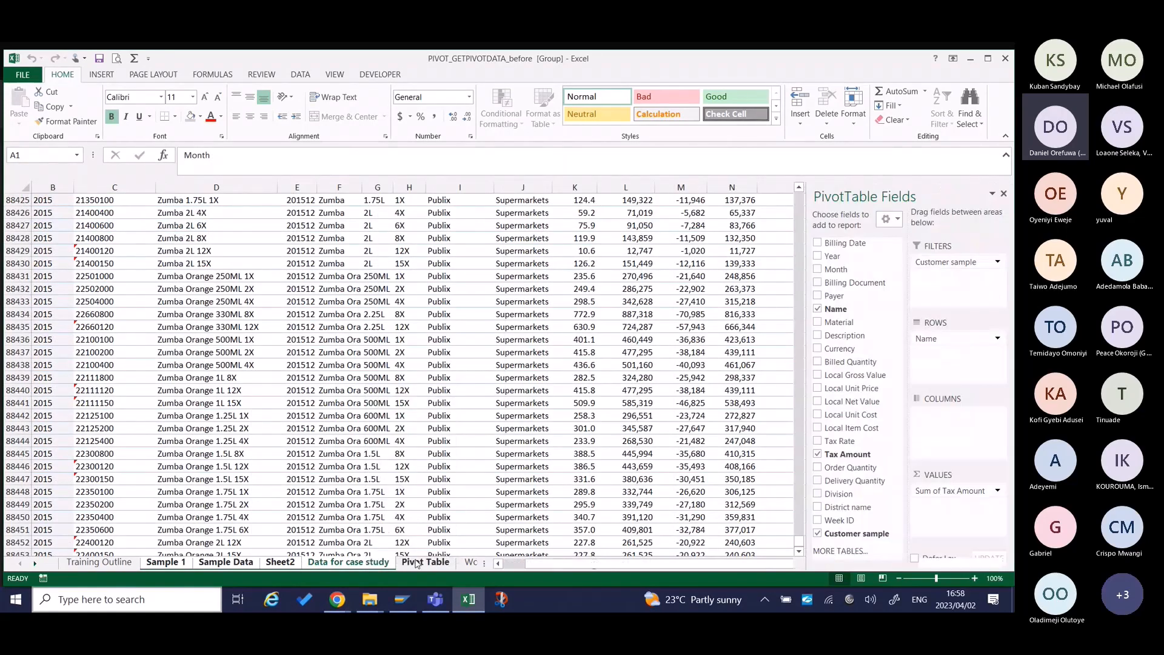
{"action": "left_click", "coordinate": [176, 562]}
{"action": "right_click", "coordinate": [175, 562]}
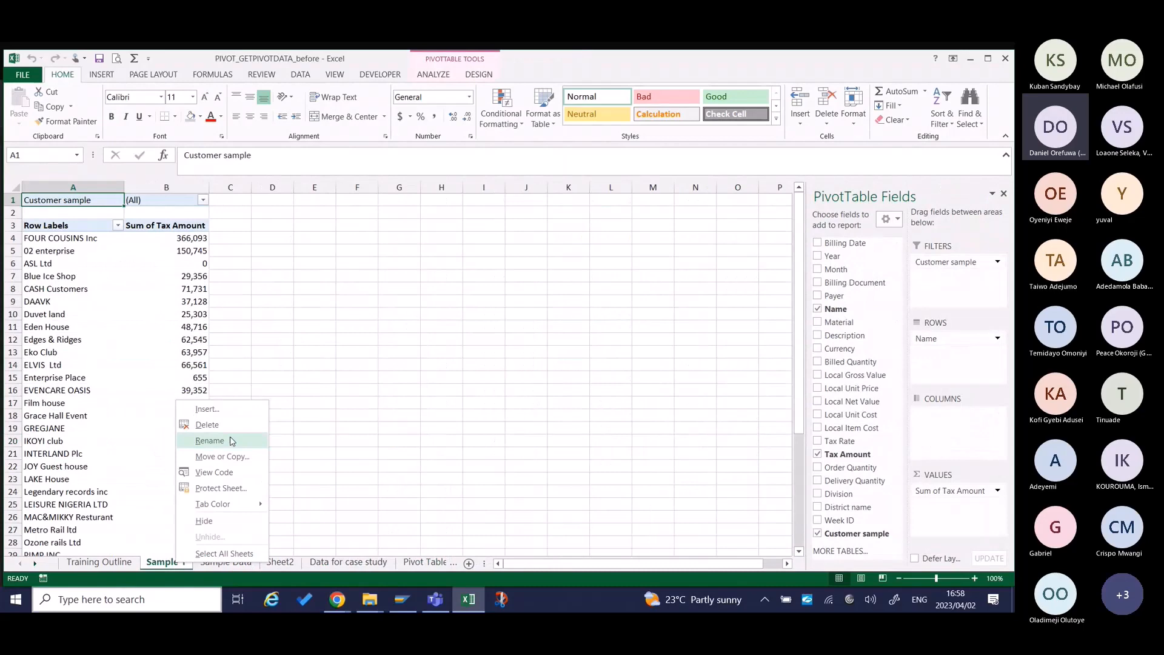
{"action": "left_click", "coordinate": [232, 426]}
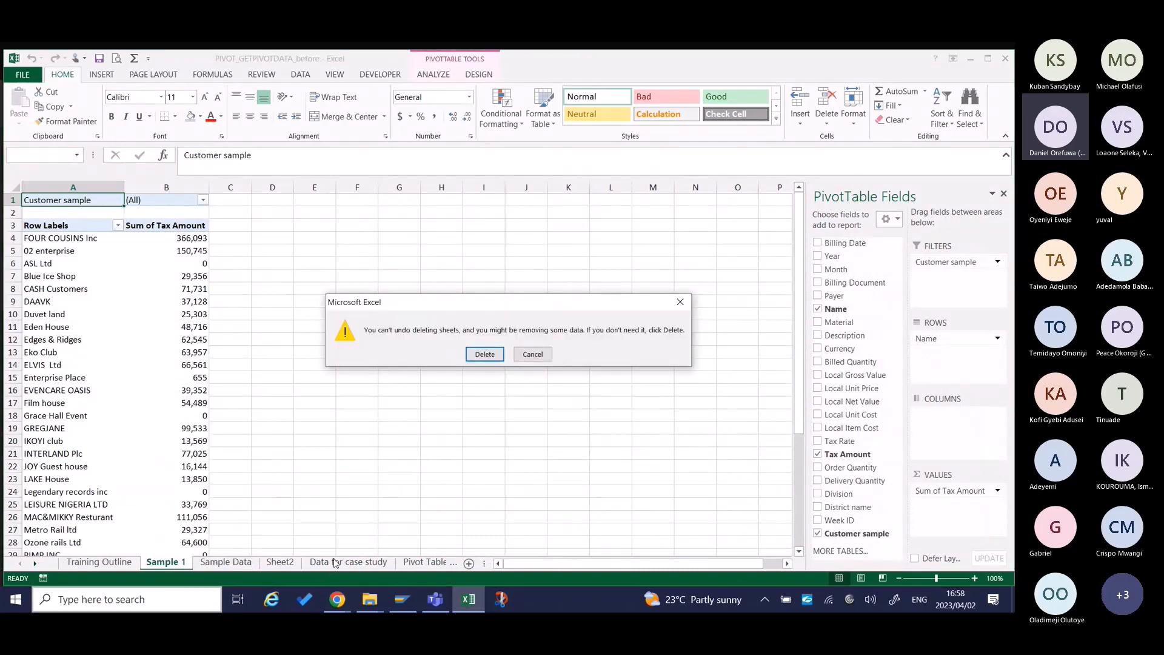
{"action": "left_click", "coordinate": [533, 354]}
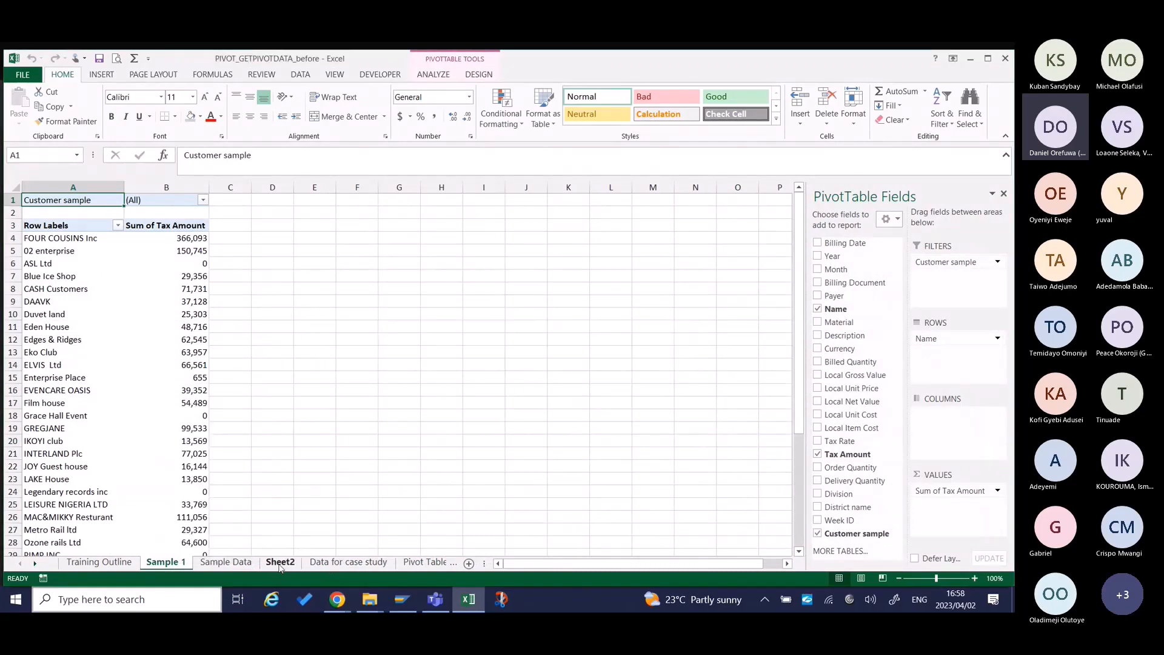
Look through the Sheet2 and Data for case study sheets and delete the Sample 1 worksheet.
{"action": "left_click", "coordinate": [280, 563]}
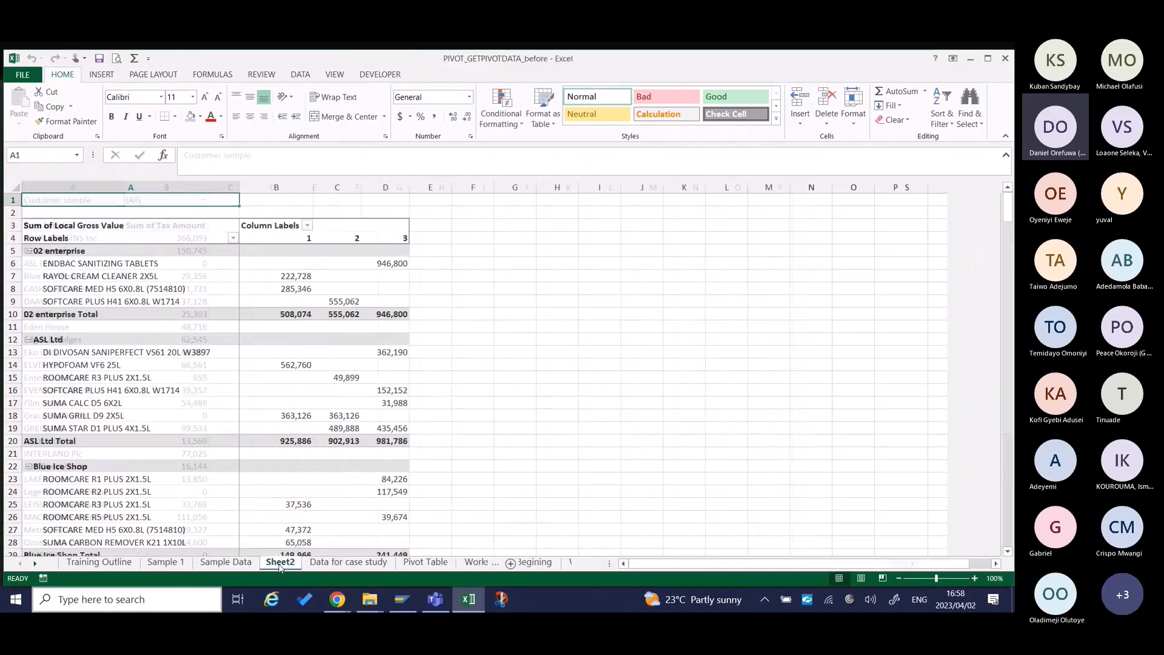
{"action": "left_click", "coordinate": [334, 563]}
{"action": "left_click", "coordinate": [463, 563]}
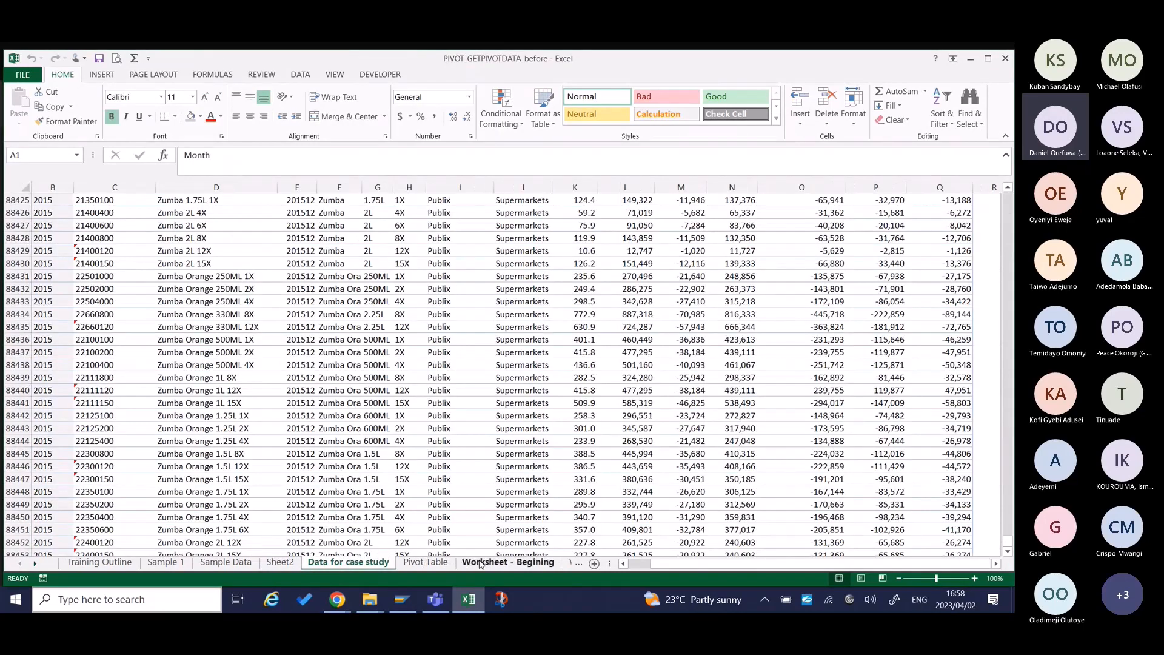
{"action": "left_click", "coordinate": [161, 563]}
{"action": "right_click", "coordinate": [160, 564]}
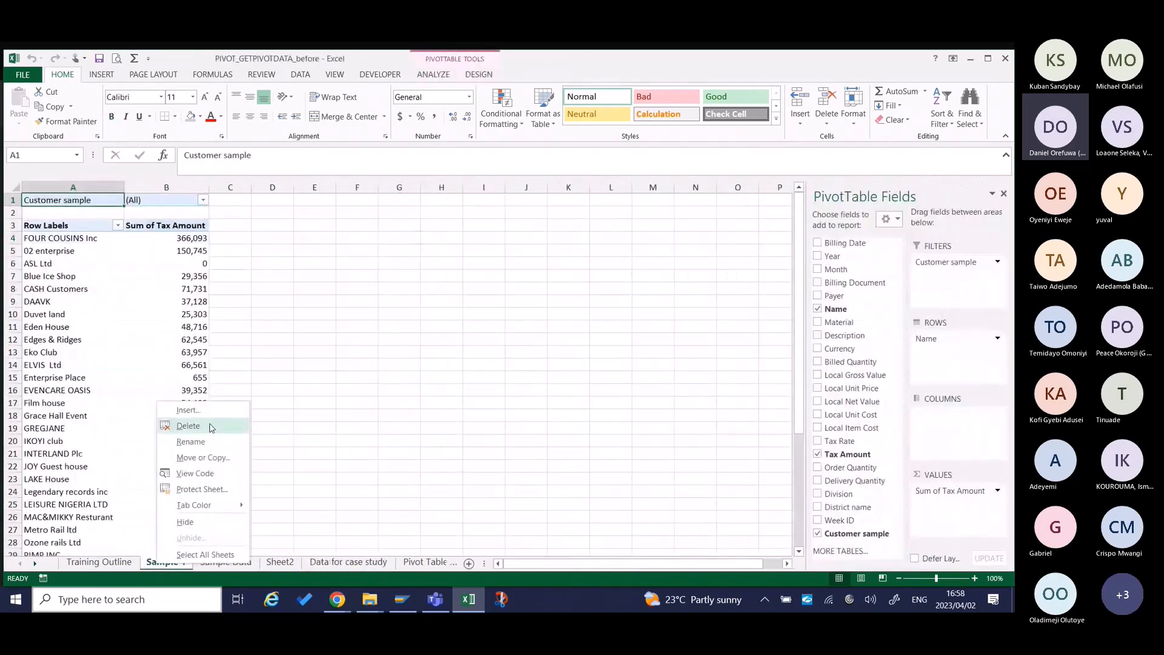
{"action": "left_click", "coordinate": [188, 425]}
{"action": "left_click", "coordinate": [498, 353]}
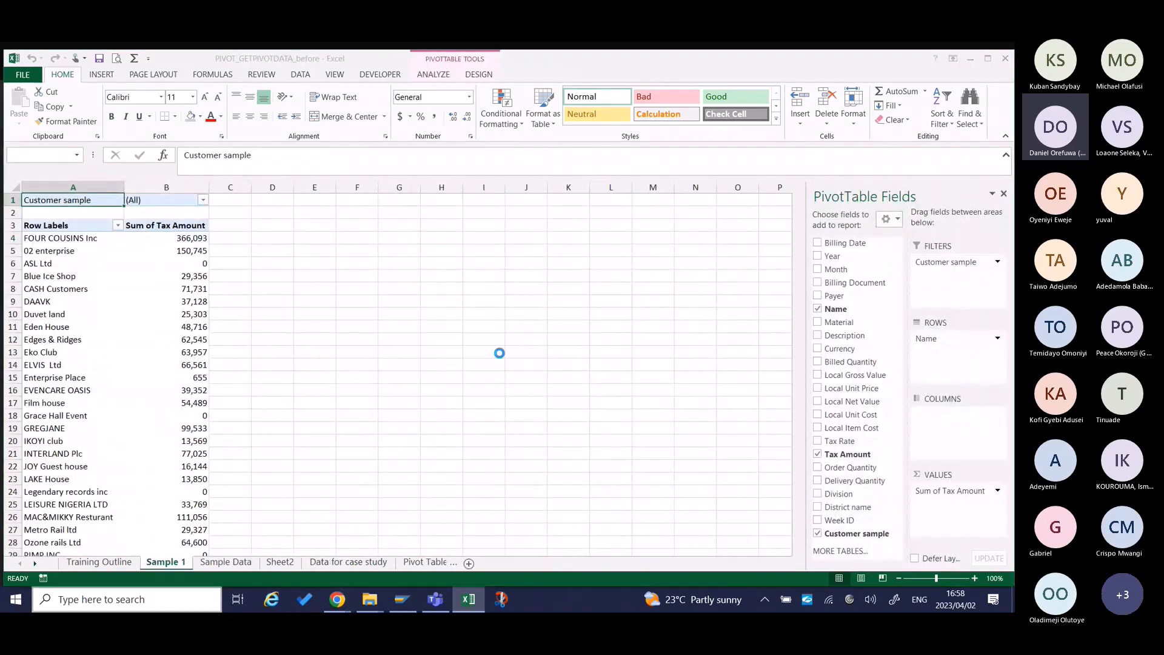
Remove Month and Description from the Sheet2 pivot table and add Division above Name in the rows.
{"action": "left_click", "coordinate": [233, 563]}
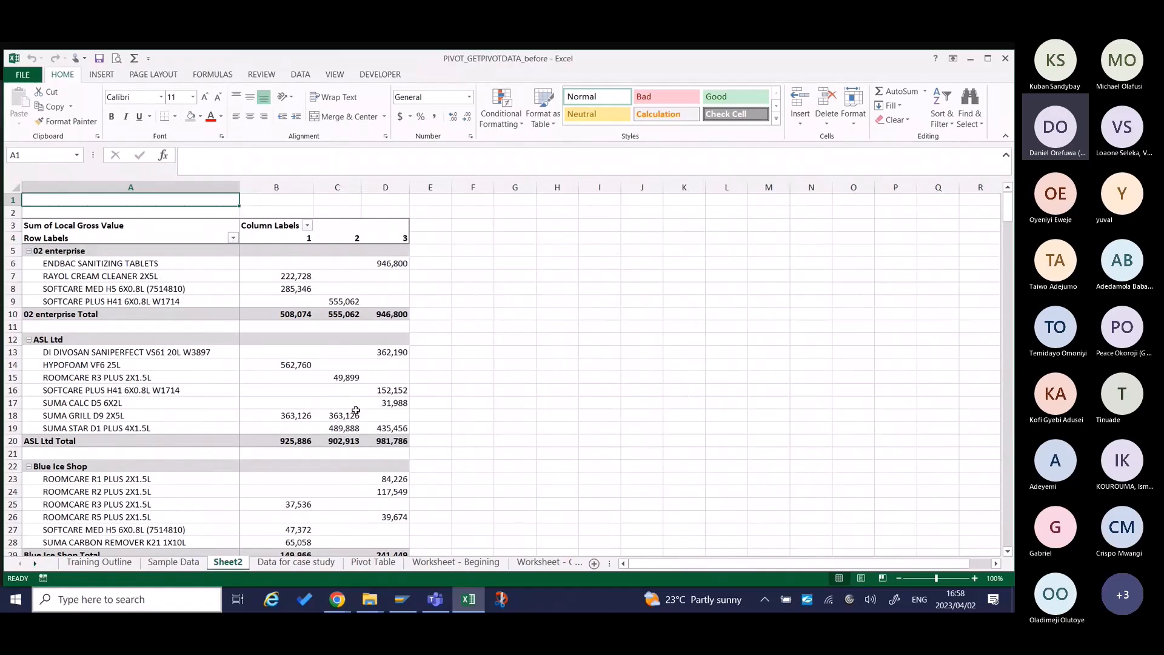
{"action": "left_click", "coordinate": [357, 413]}
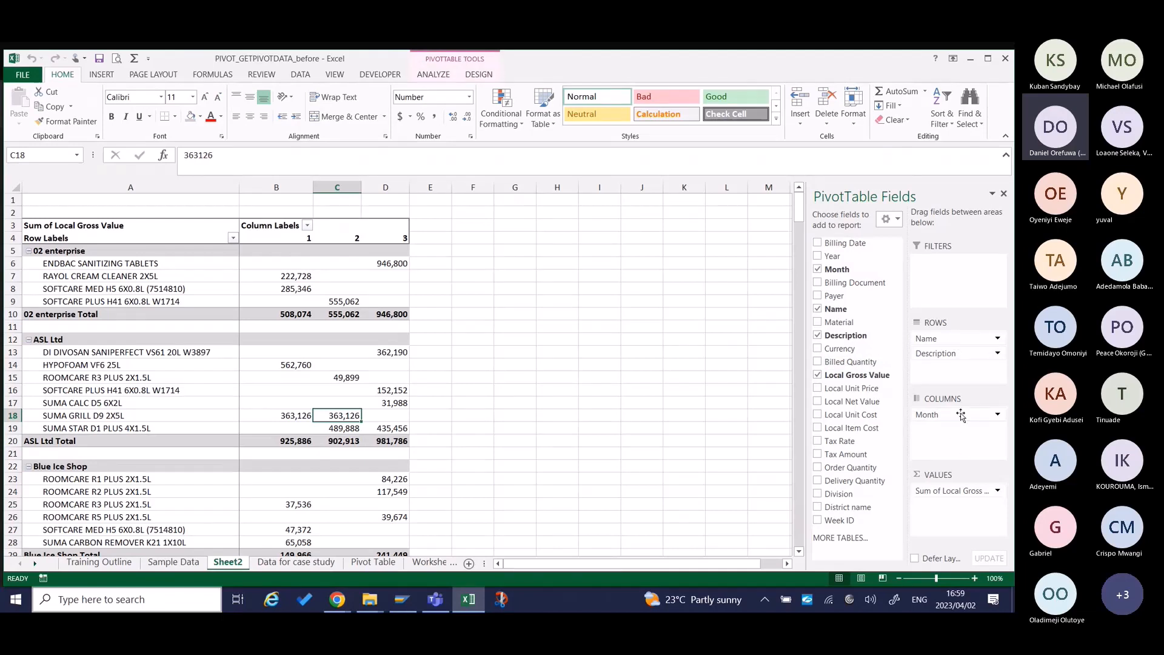
{"action": "left_click_drag", "start_coordinate": [961, 414], "coordinate": [752, 374]}
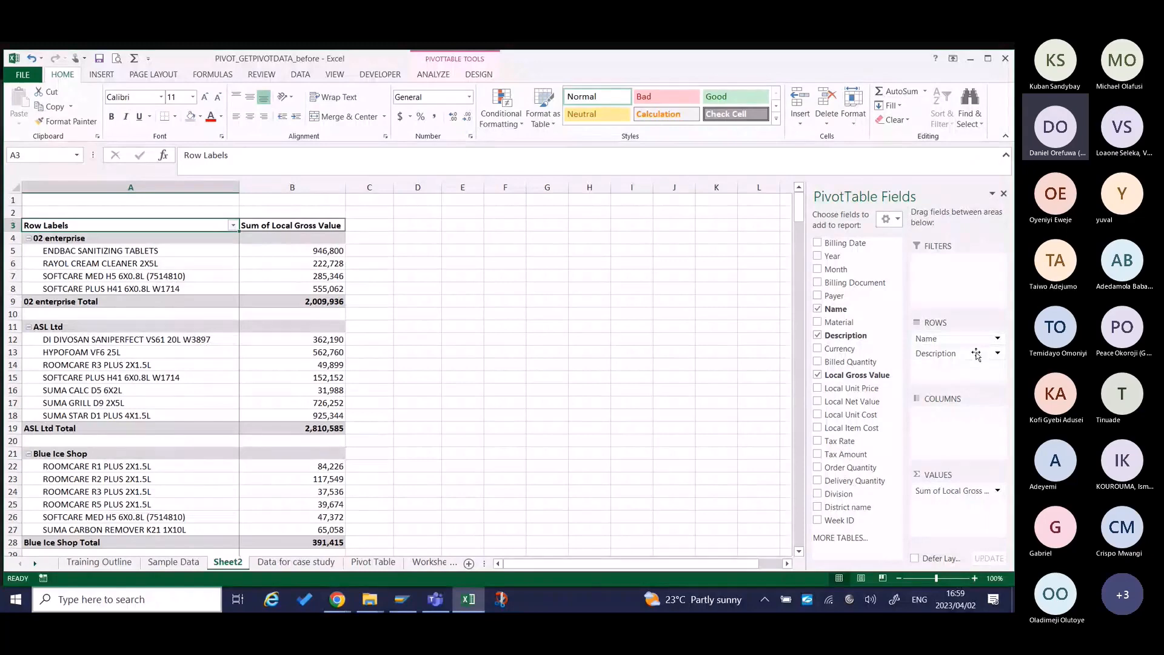
{"action": "left_click_drag", "start_coordinate": [972, 357], "coordinate": [772, 350]}
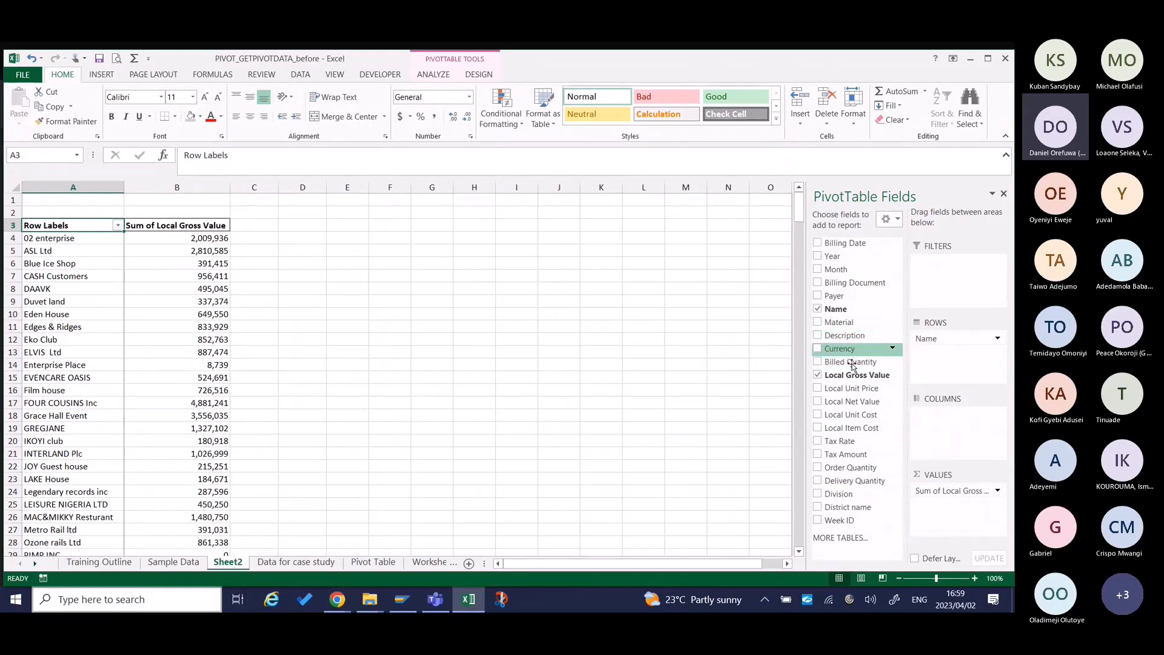
{"action": "left_click_drag", "start_coordinate": [839, 493], "coordinate": [956, 341]}
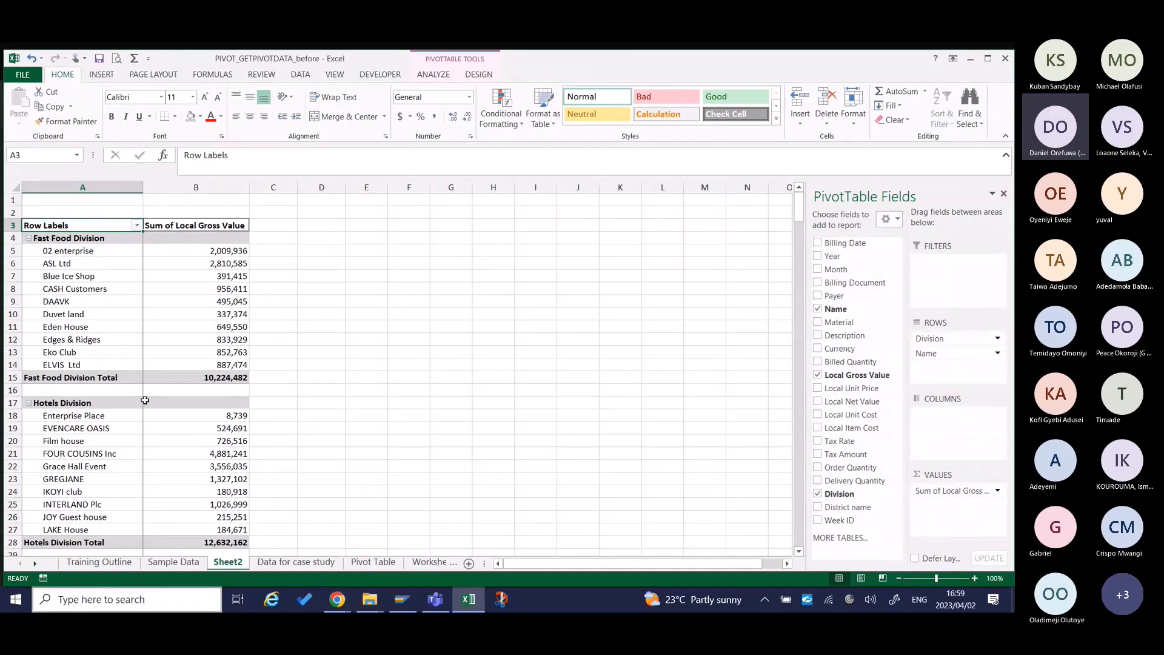
Examine the Local Gross Value figures of the Fast Food Division customers and their subtotal in B5:B15.
{"action": "left_click", "coordinate": [209, 314]}
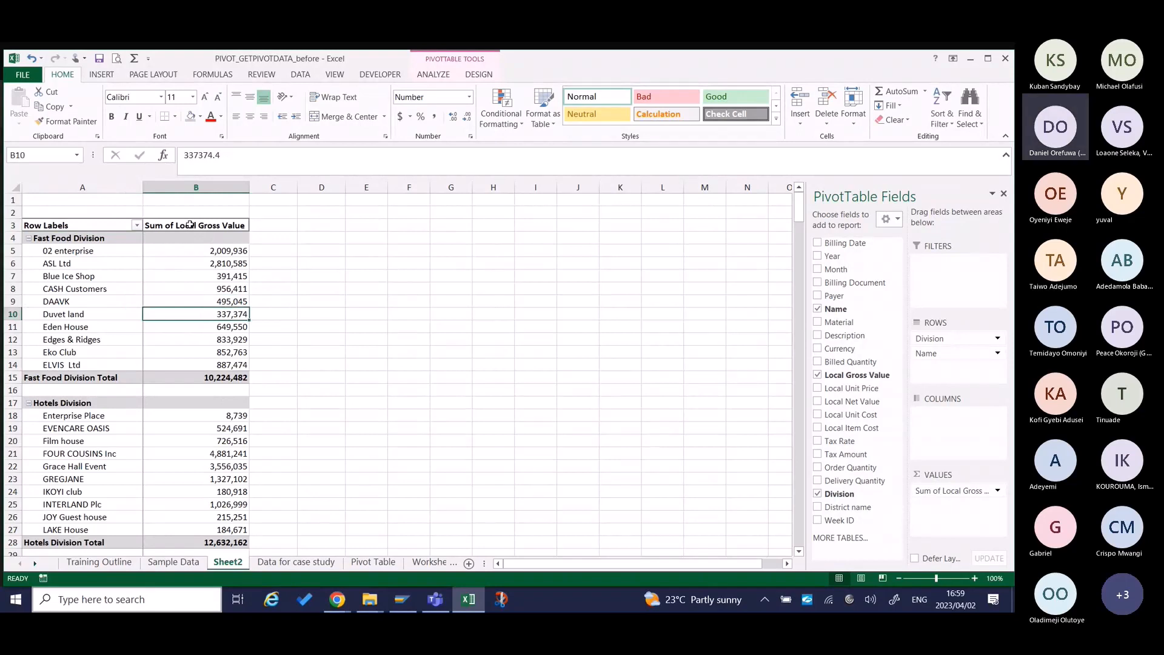
{"action": "mouse_move", "coordinate": [236, 312]}
{"action": "left_click", "coordinate": [242, 251]}
{"action": "left_click_drag", "start_coordinate": [243, 251], "coordinate": [238, 377]}
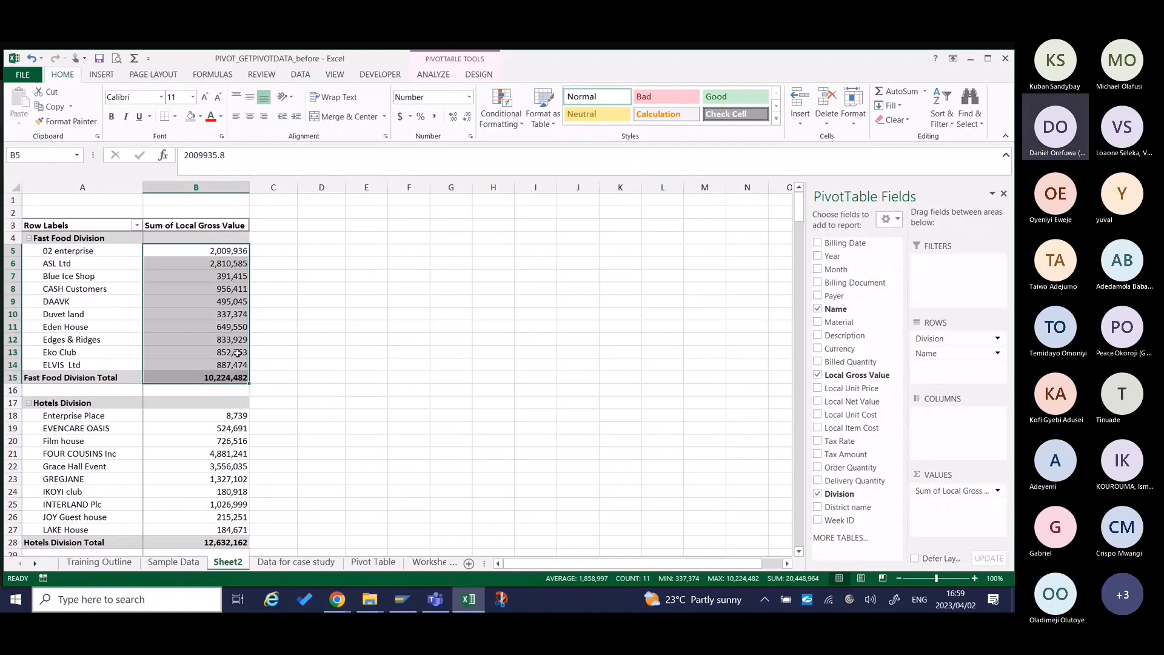
{"action": "left_click", "coordinate": [596, 351]}
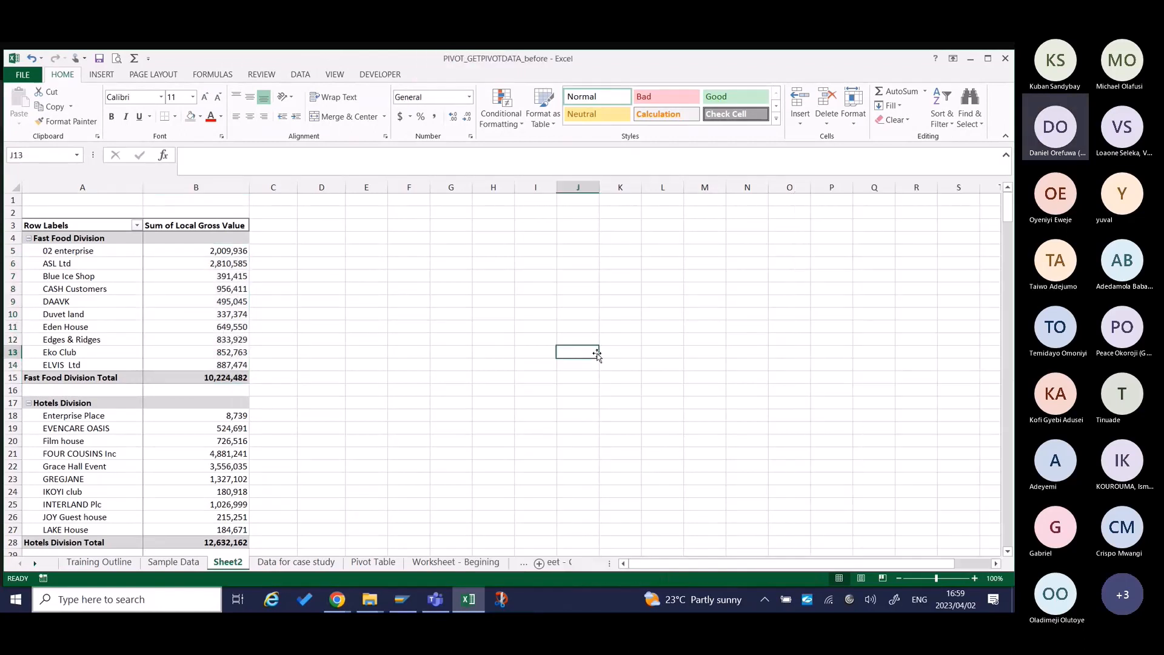
Remove Name from the pivot table rows and review the gross value of each division in B4:B7.
{"action": "left_click", "coordinate": [193, 354]}
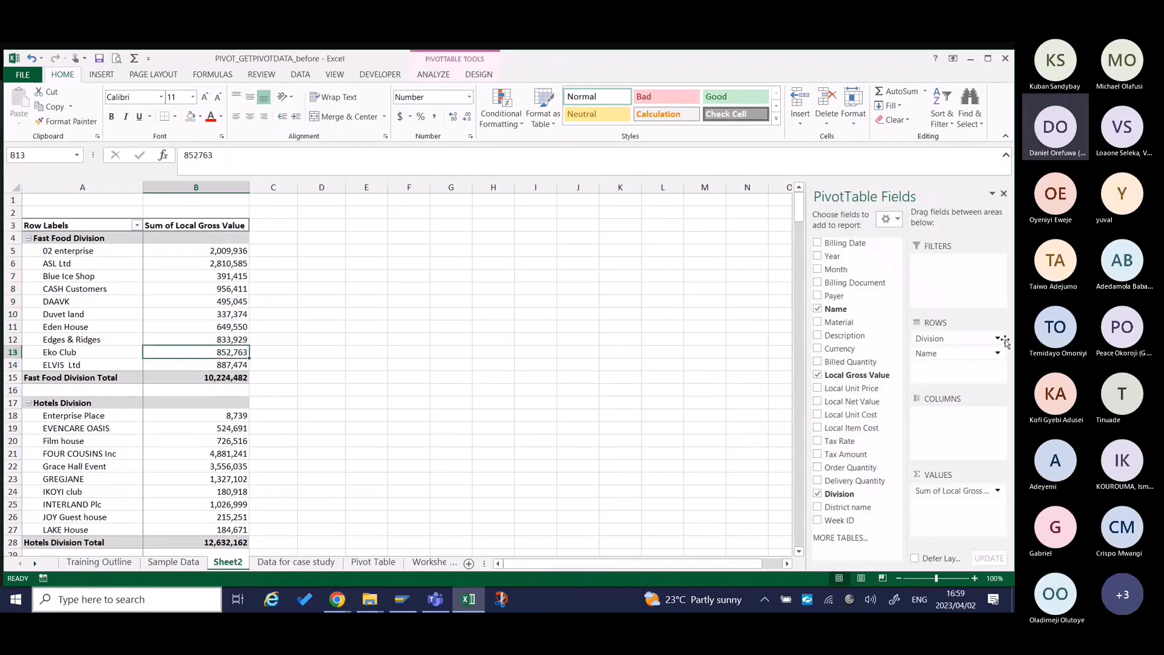
{"action": "left_click_drag", "start_coordinate": [926, 353], "coordinate": [690, 388]}
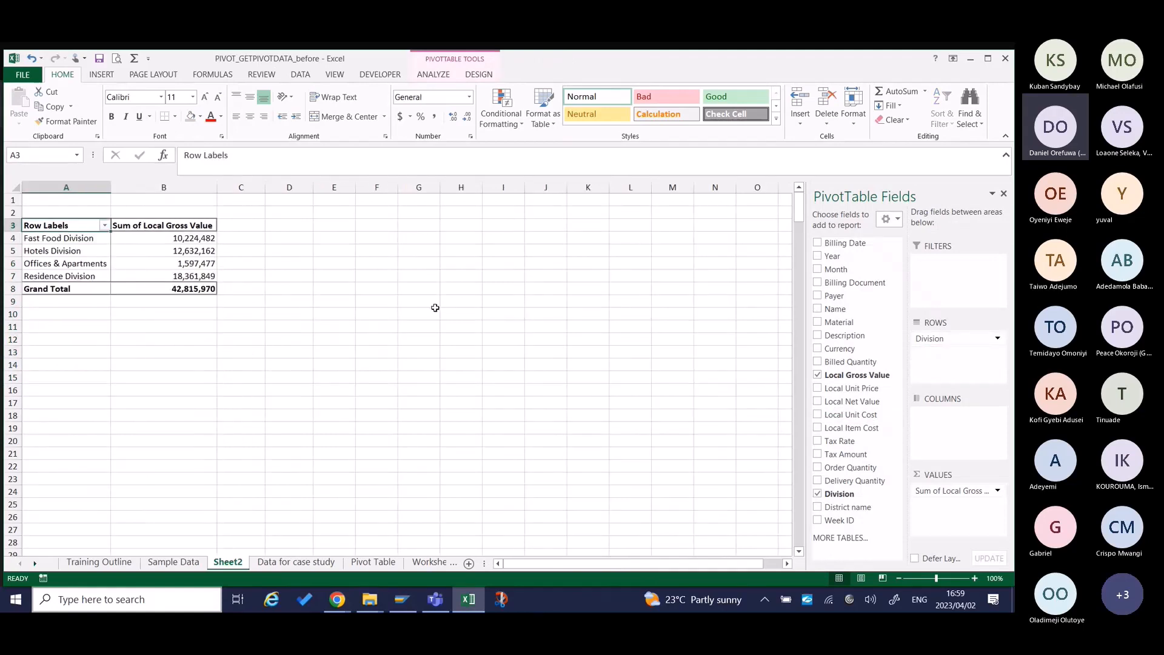
{"action": "left_click", "coordinate": [183, 242]}
{"action": "left_click_drag", "start_coordinate": [183, 243], "coordinate": [182, 276]}
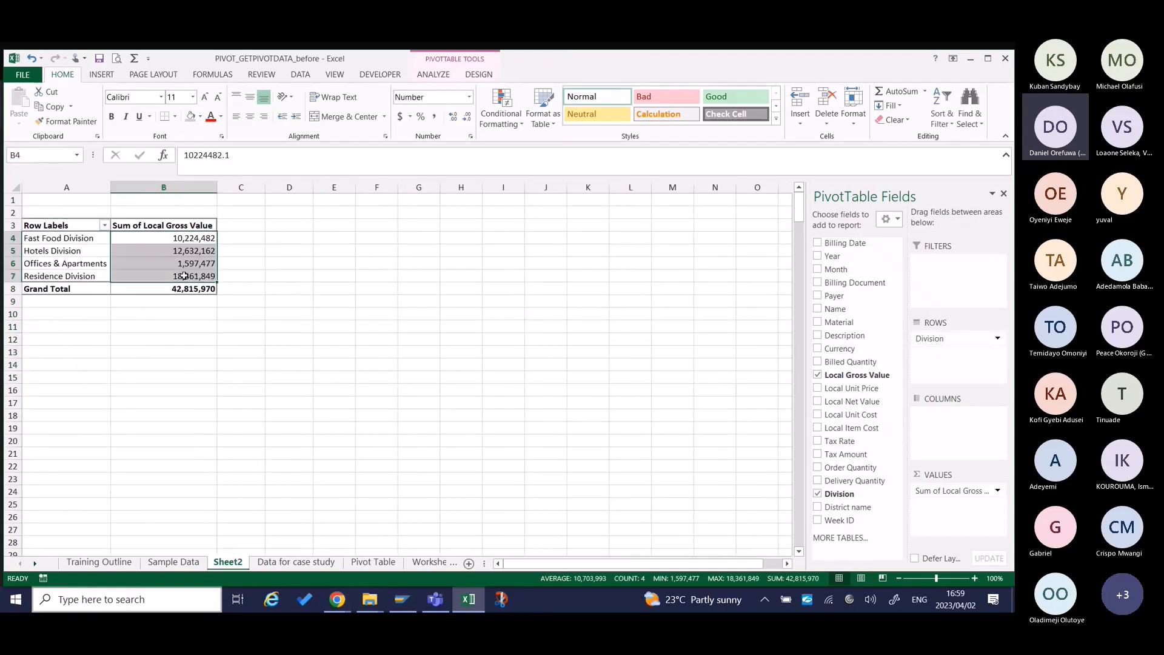
{"action": "left_click", "coordinate": [197, 243]}
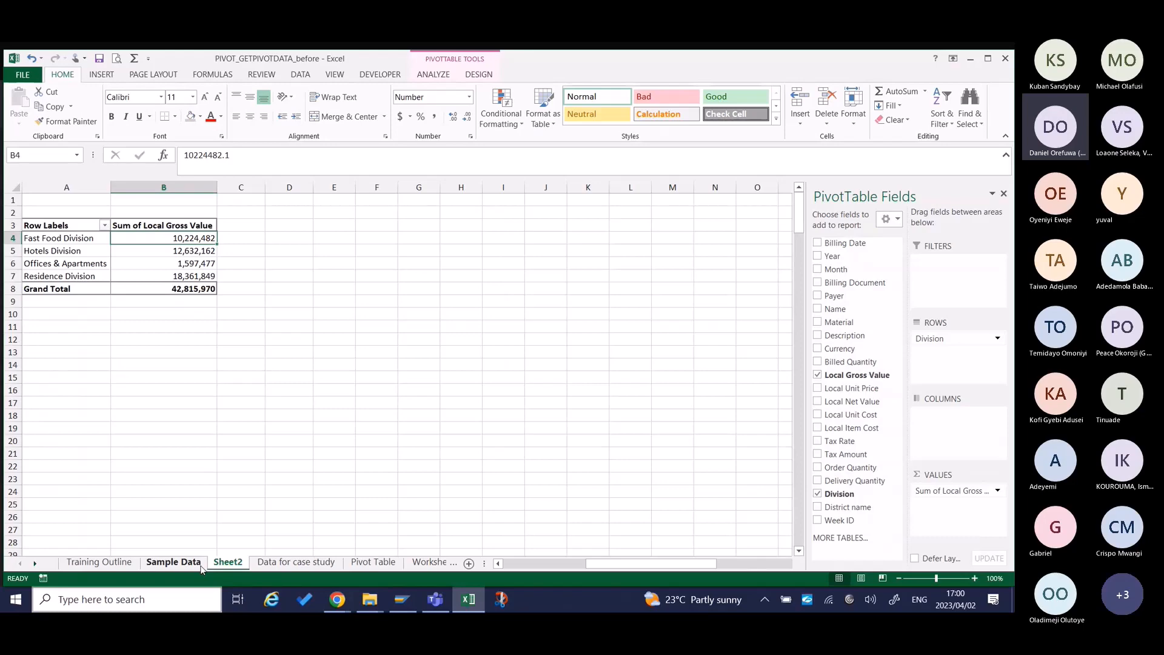
Delete the Tax Amount and Tax Rate columns from the table on the Sample Data sheet.
{"action": "left_click", "coordinate": [174, 562]}
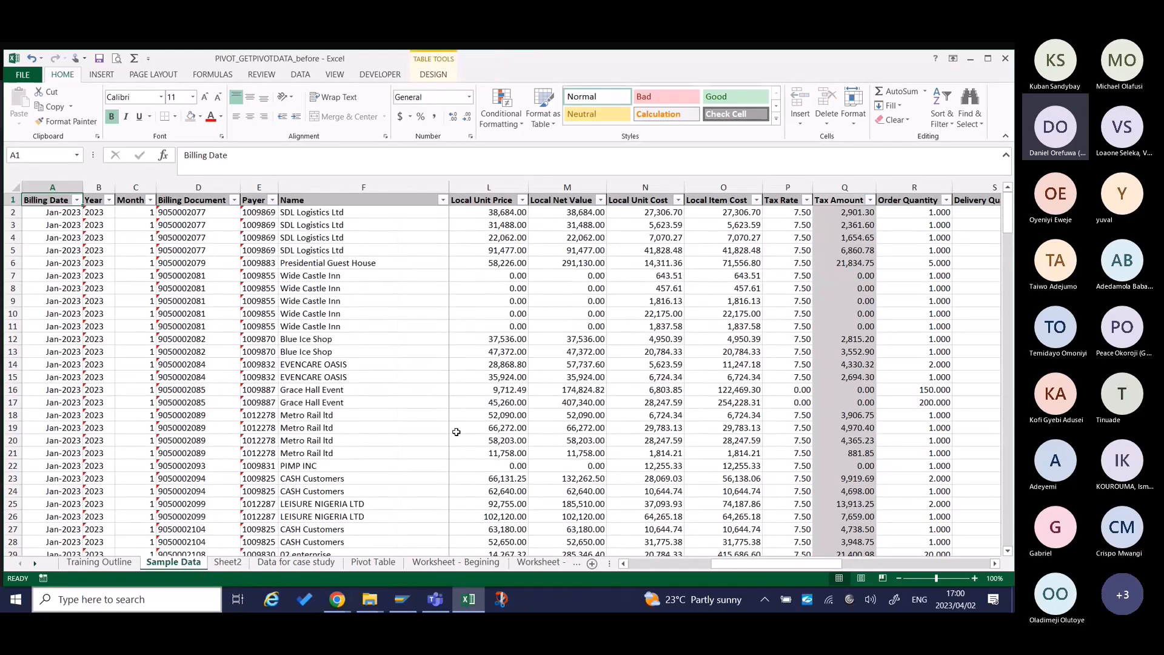
{"action": "left_click", "coordinate": [845, 187]}
{"action": "key", "text": "ctrl+minus"}
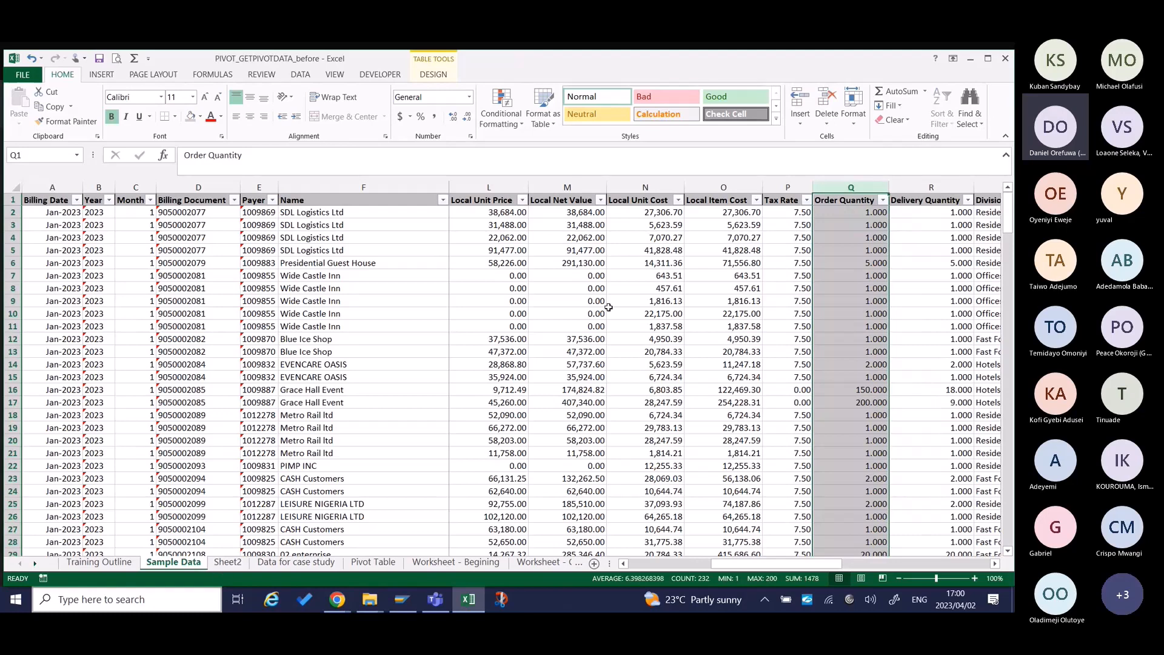
{"action": "left_click", "coordinate": [786, 187]}
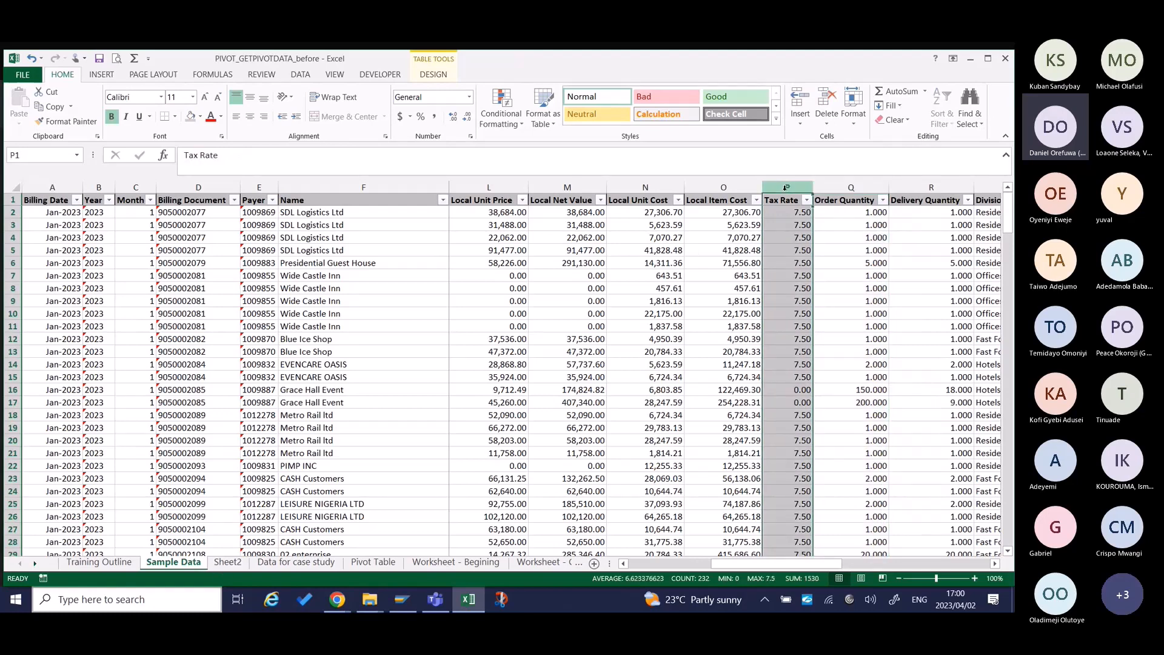
{"action": "key", "text": "ctrl+minus"}
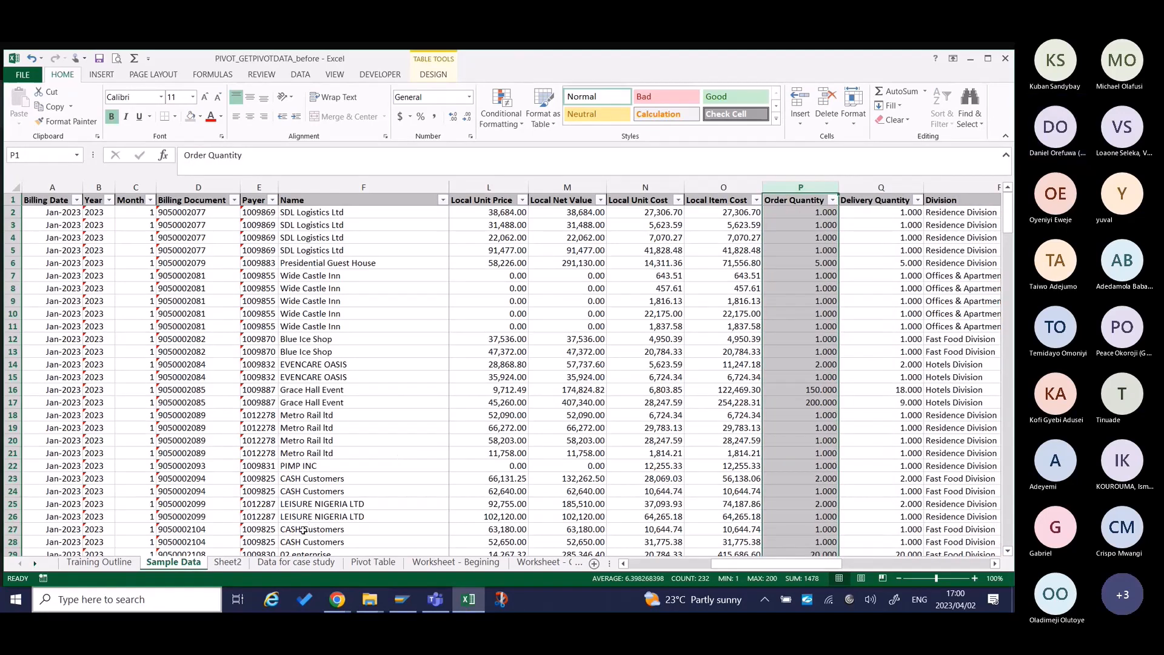
Check the calculated field topic in the Training Outline sheet and mark out the empty ranges C3:C8 and D3:D8 beside the Sheet2 pivot table.
{"action": "left_click", "coordinate": [131, 567]}
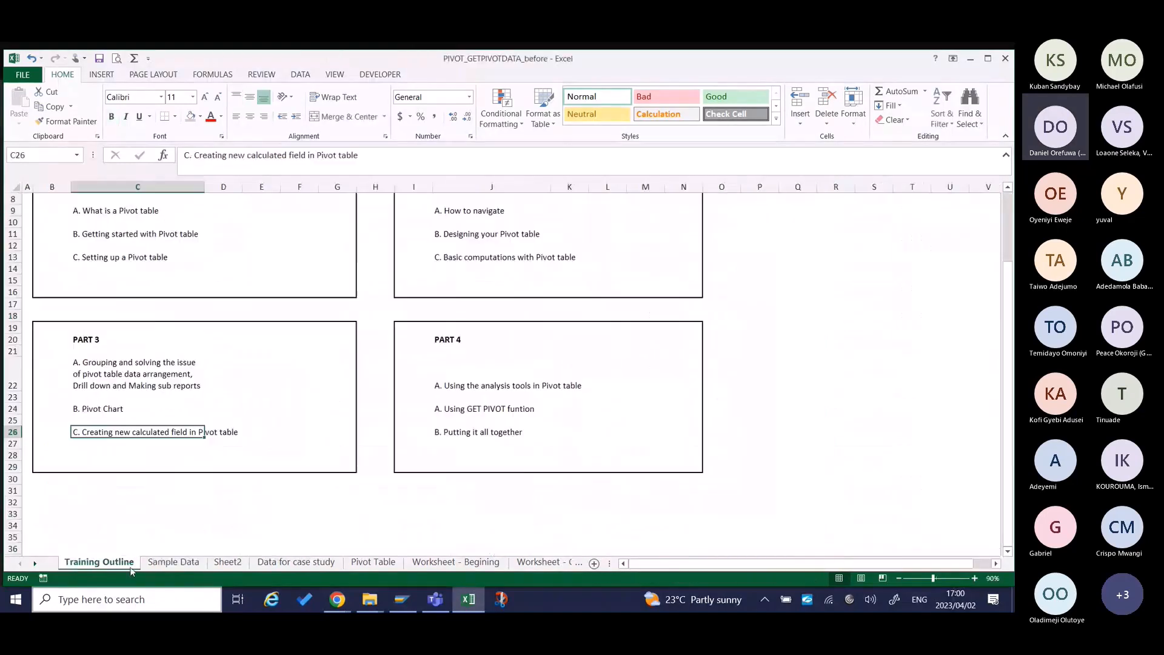
{"action": "left_click", "coordinate": [212, 565]}
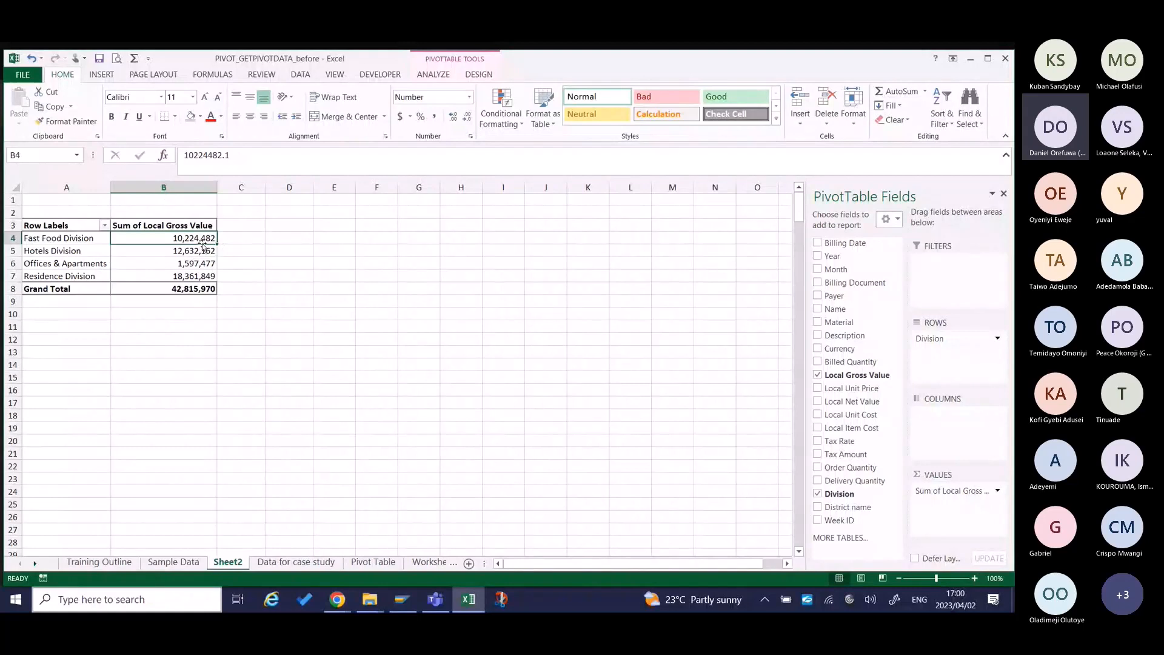
{"action": "left_click_drag", "start_coordinate": [236, 223], "coordinate": [242, 286]}
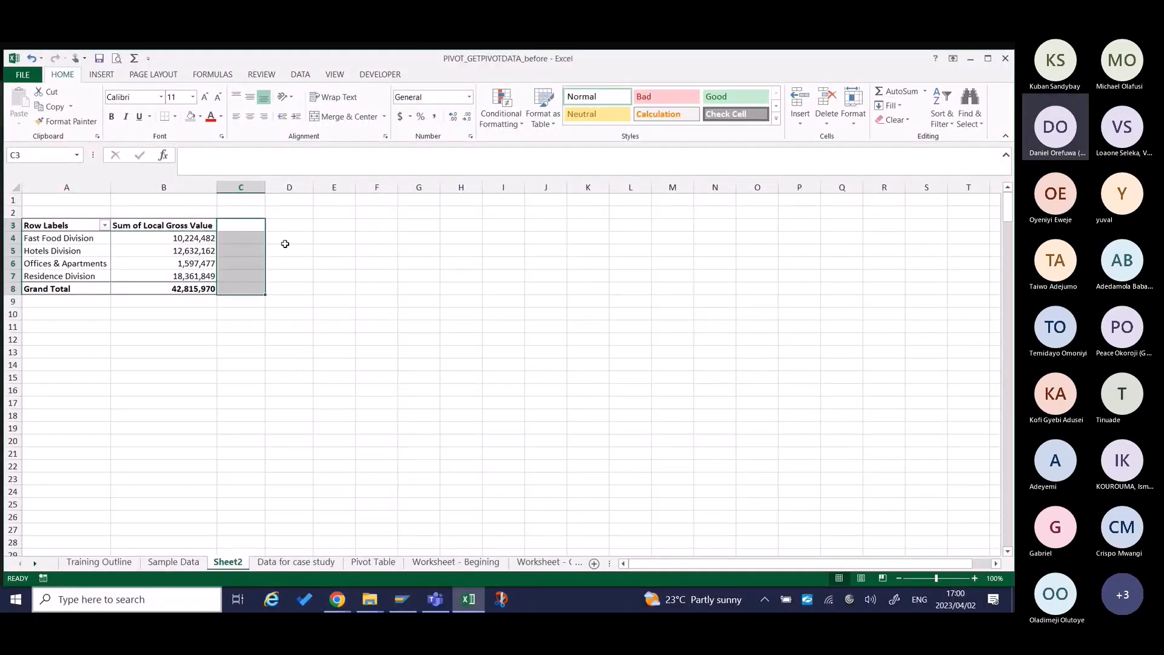
{"action": "left_click_drag", "start_coordinate": [288, 225], "coordinate": [297, 280]}
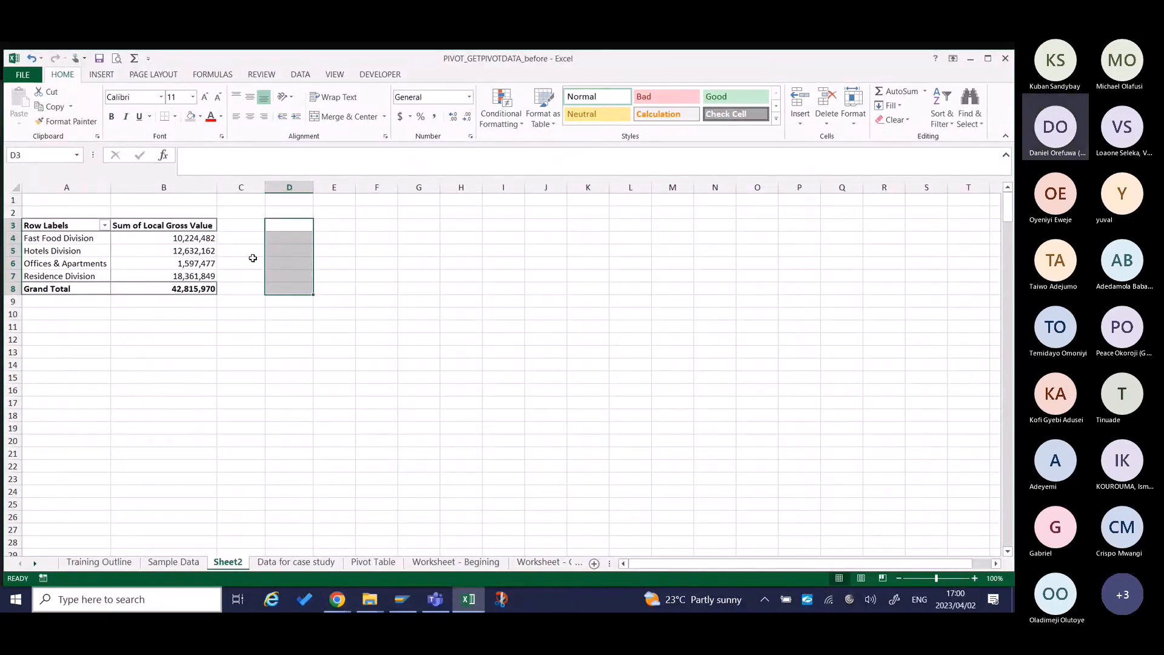
Refresh the Sheet2 pivot table against the changed source data and hide its field list.
{"action": "right_click", "coordinate": [166, 259]}
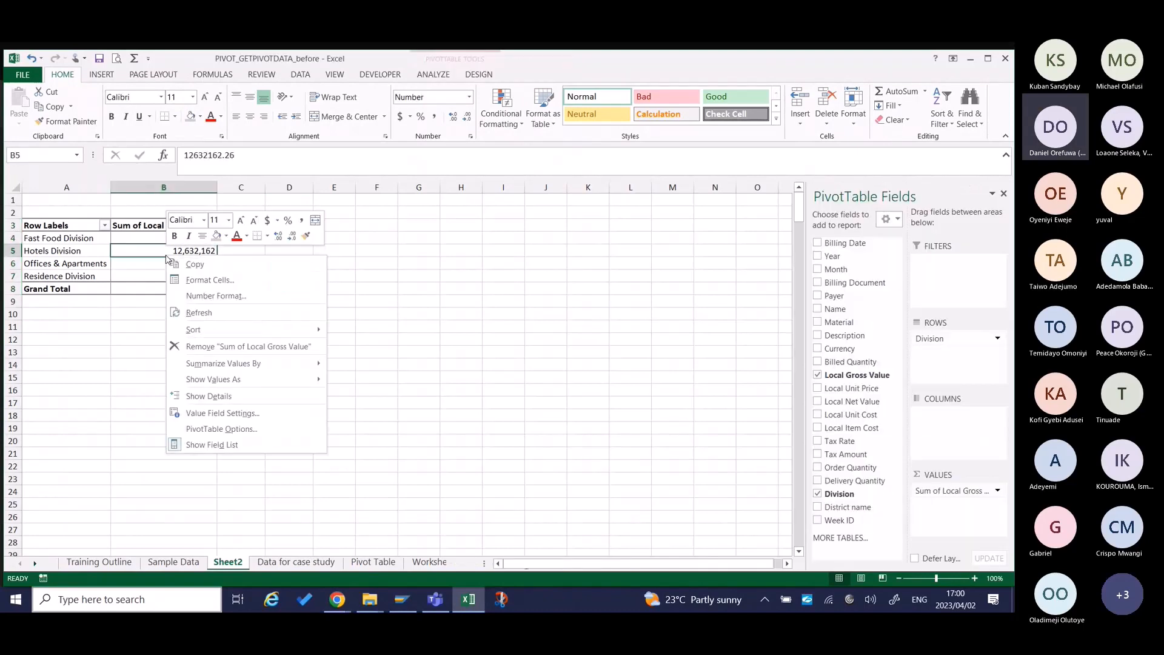
{"action": "left_click", "coordinate": [200, 313]}
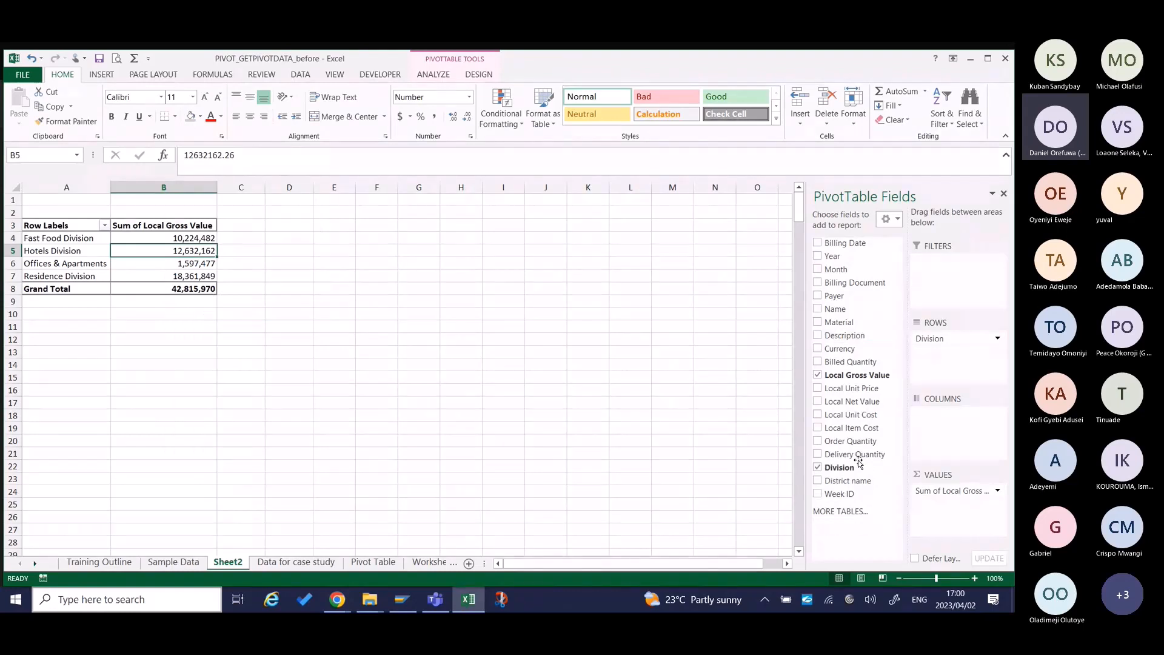
{"action": "left_click", "coordinate": [206, 267]}
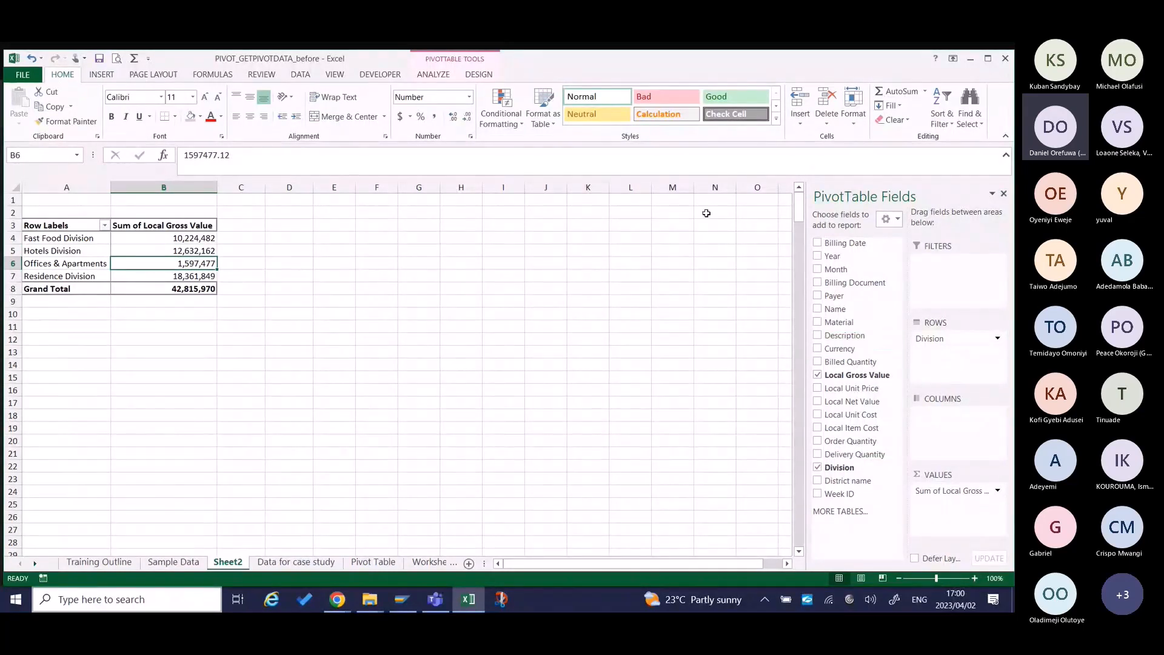
{"action": "left_click", "coordinate": [1003, 193]}
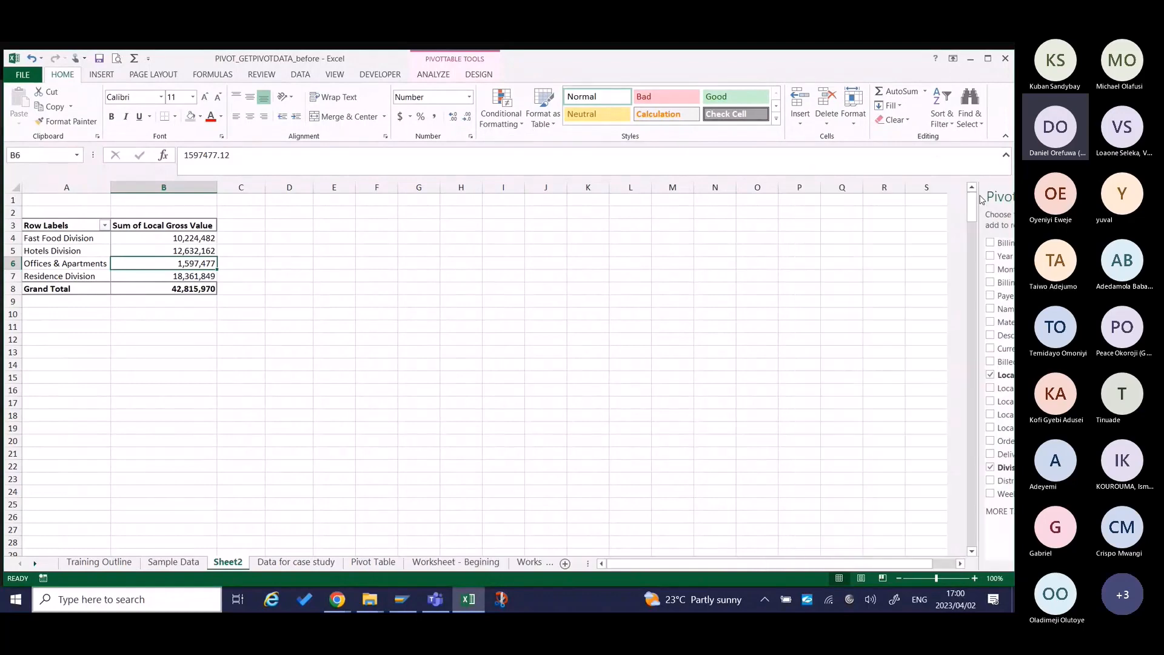
Start a new calculated field for the pivot table and name it Tax amount.
{"action": "left_click", "coordinate": [435, 75]}
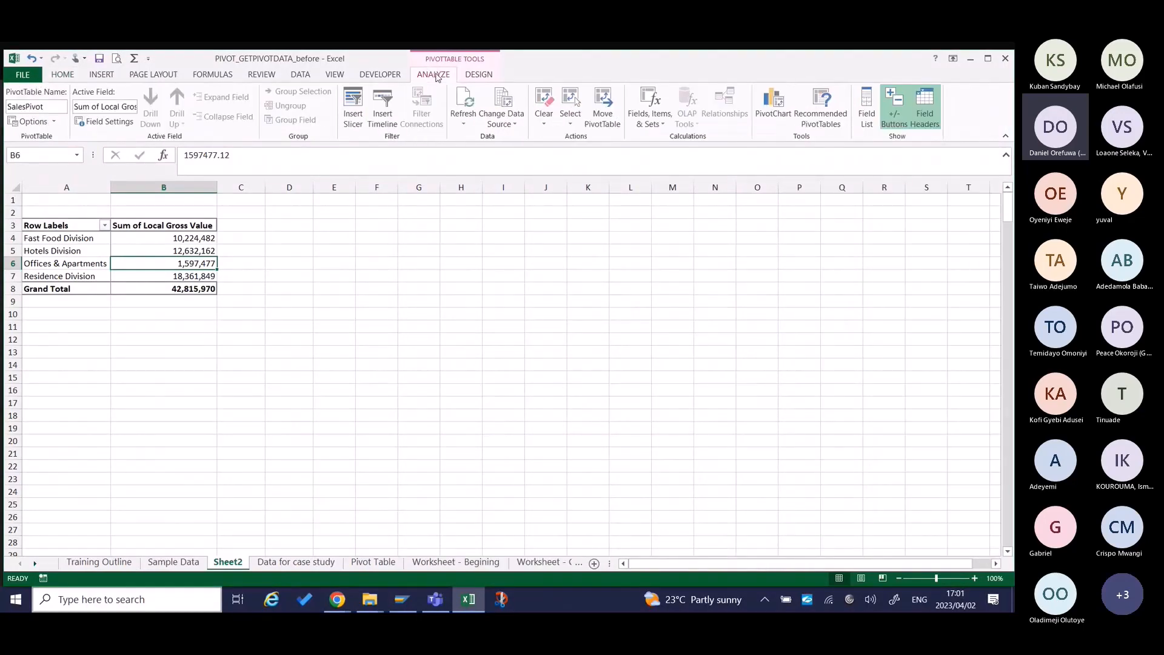
{"action": "left_click", "coordinate": [660, 110]}
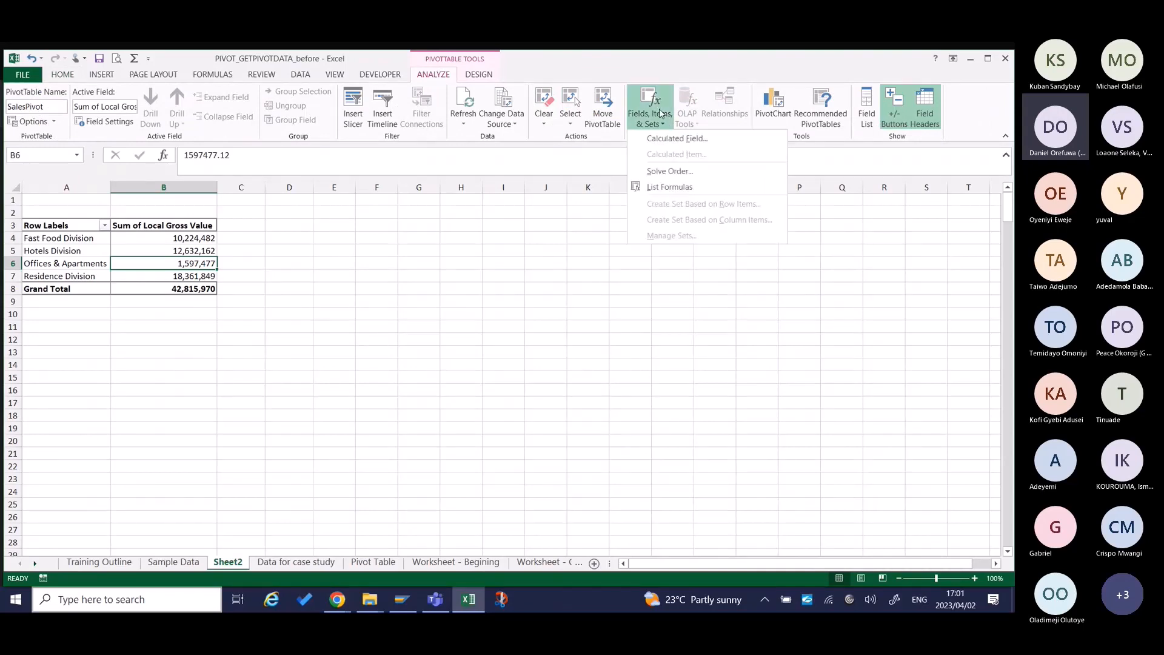
{"action": "left_click", "coordinate": [667, 139]}
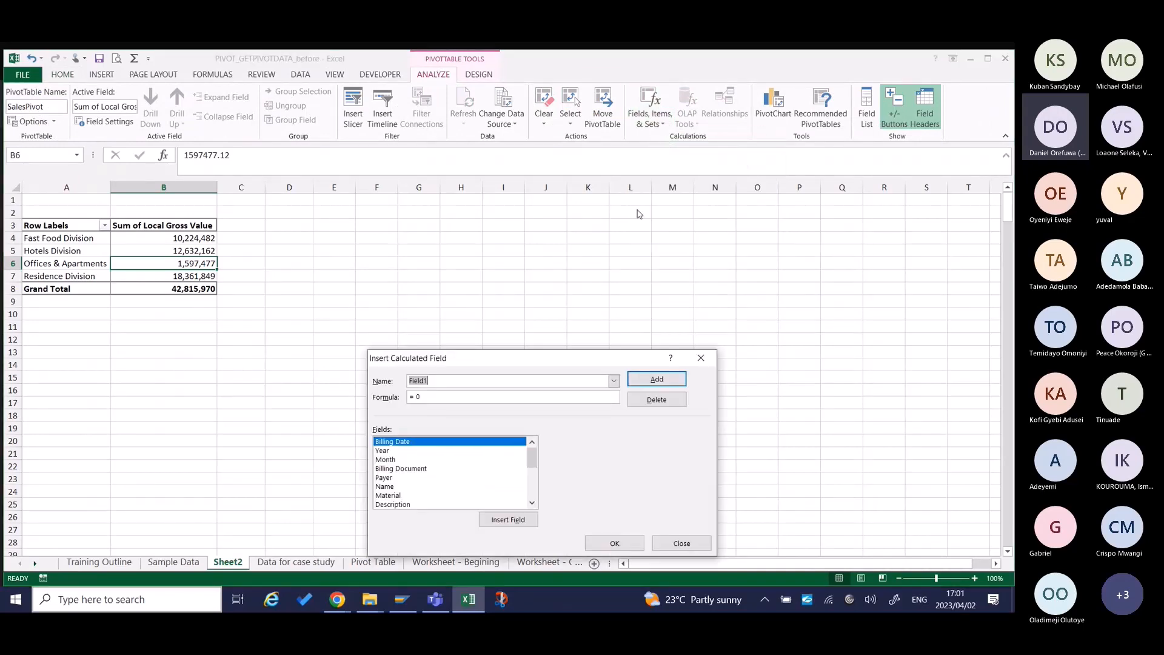
{"action": "left_click", "coordinate": [432, 381]}
{"action": "double_click", "coordinate": [431, 380]}
{"action": "type", "text": "T"}
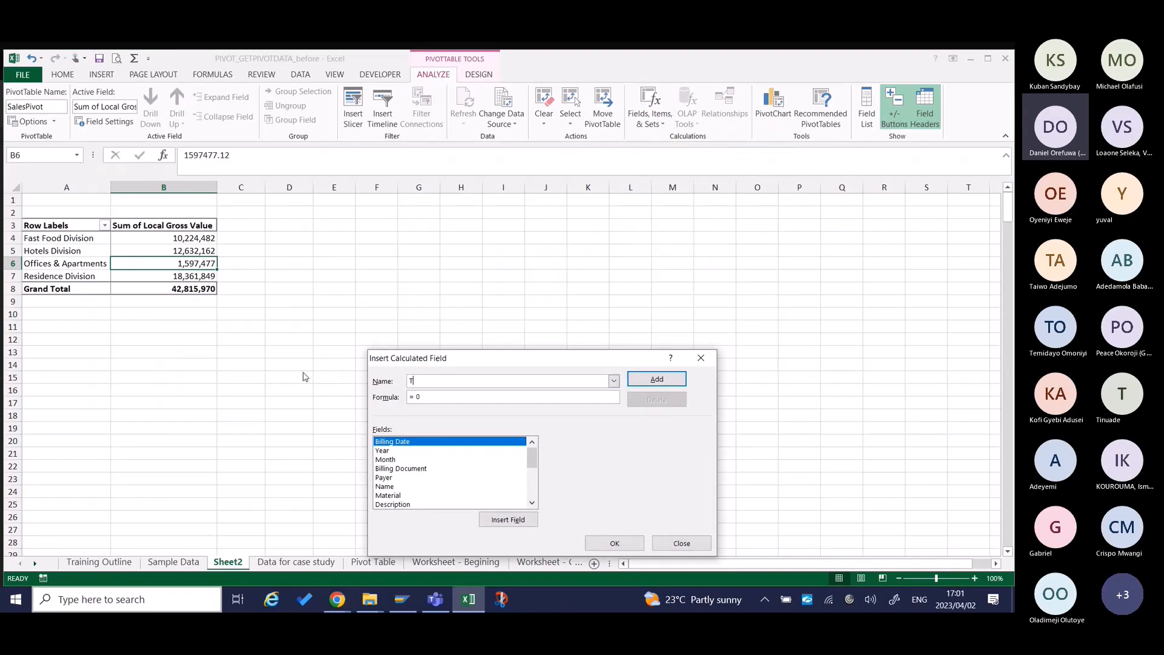
{"action": "type", "text": "ax amount"}
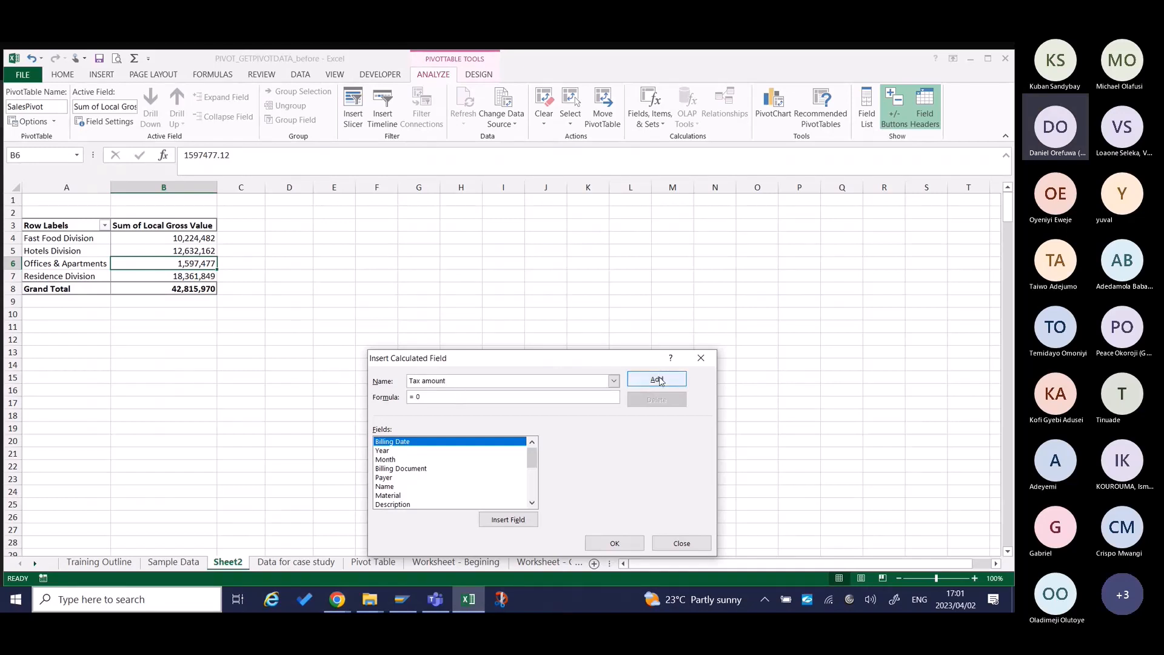
Replace the default formula of the Tax amount calculated field with one that starts from the Local Net Value field.
{"action": "left_click", "coordinate": [482, 399]}
{"action": "key", "text": "BackSpace"}
{"action": "key", "text": "BackSpace"}
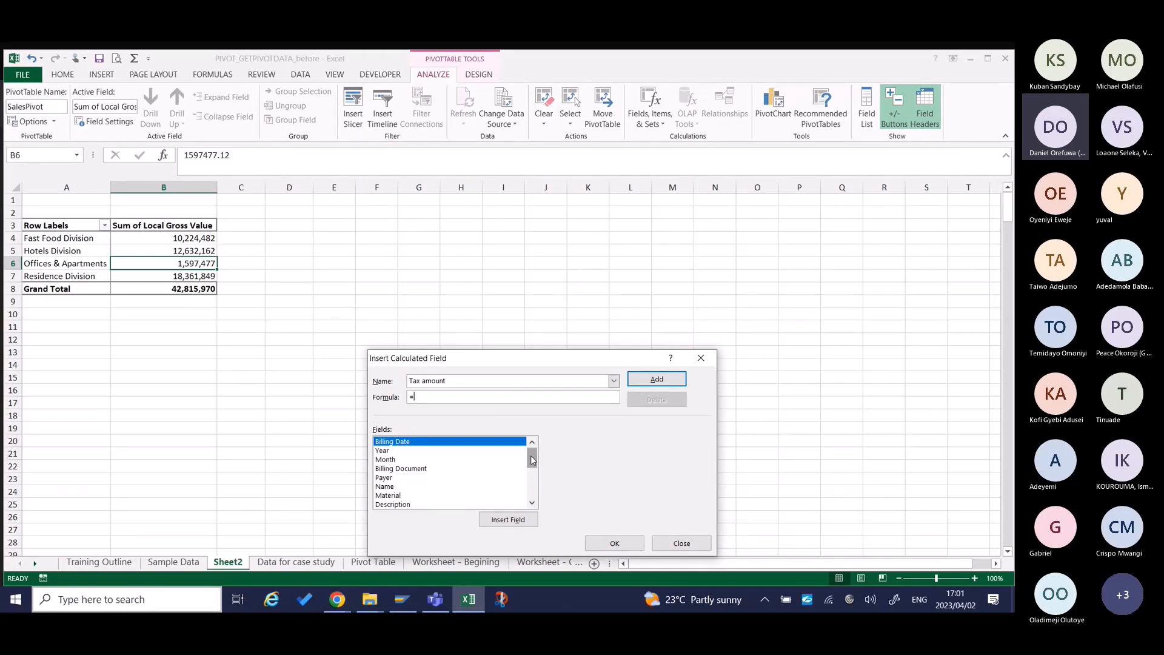
{"action": "left_click_drag", "start_coordinate": [533, 461], "coordinate": [532, 480]}
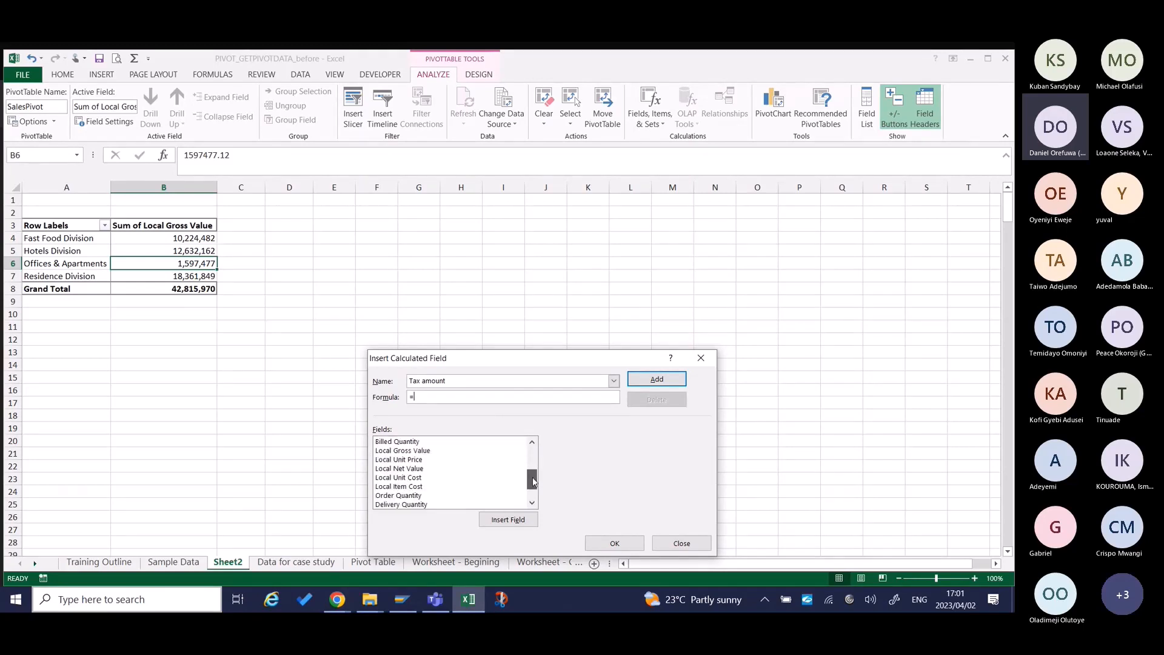
{"action": "left_click", "coordinate": [430, 469]}
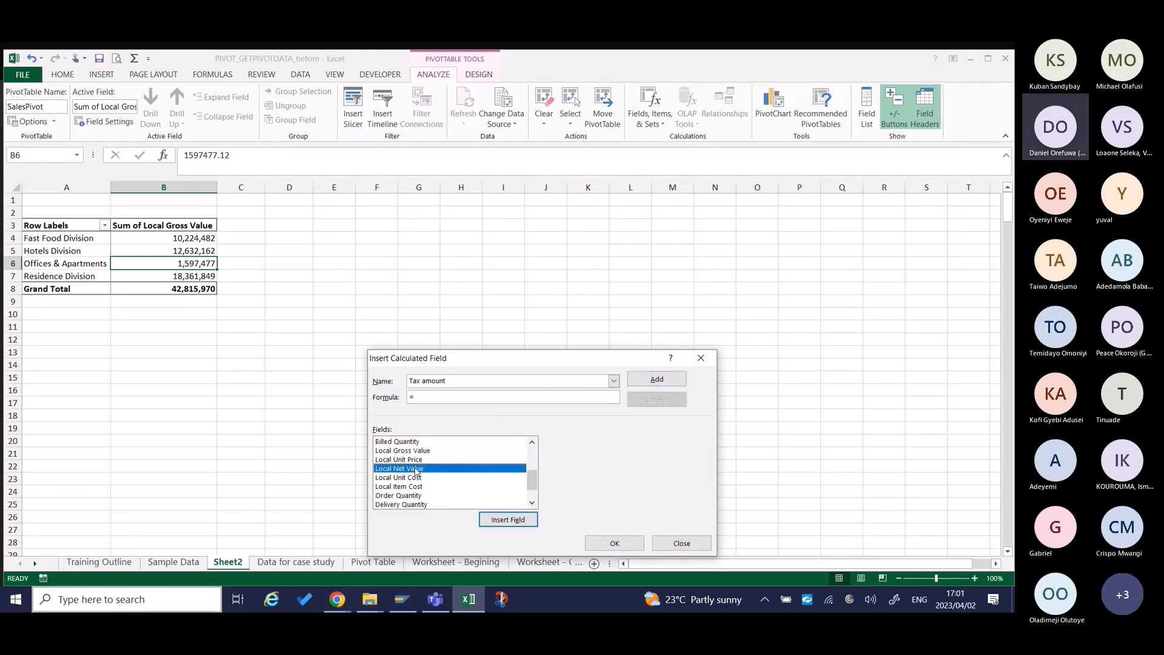
{"action": "left_click", "coordinate": [488, 519]}
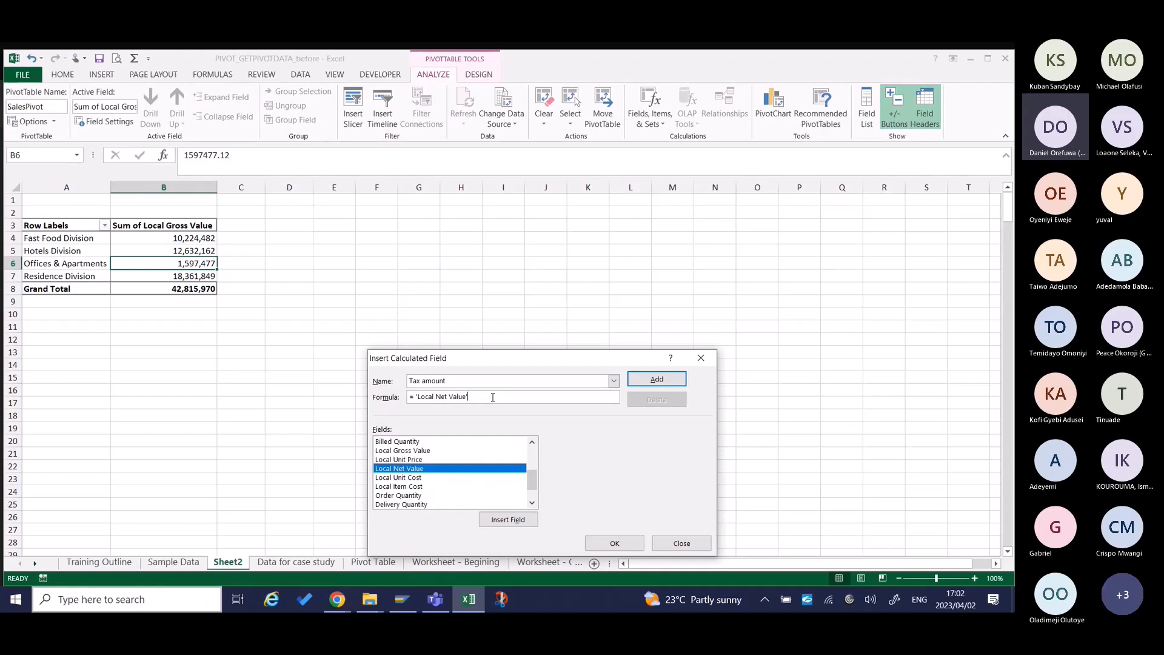
Multiply Local Net Value by 7.5% in the formula and add the Tax amount field to the pivot table.
{"action": "type", "text": "*"}
{"action": "type", "text": "7.5%"}
{"action": "left_click", "coordinate": [660, 379]}
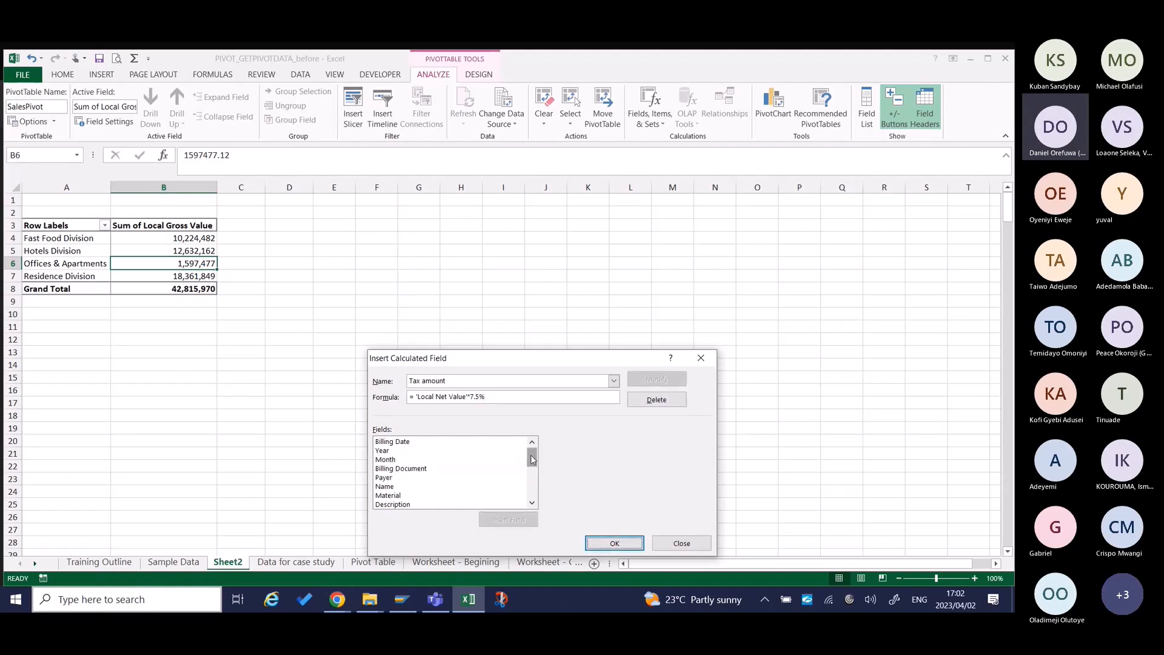
{"action": "scroll", "coordinate": [531, 485], "scroll_direction": "down", "scroll_amount": 7}
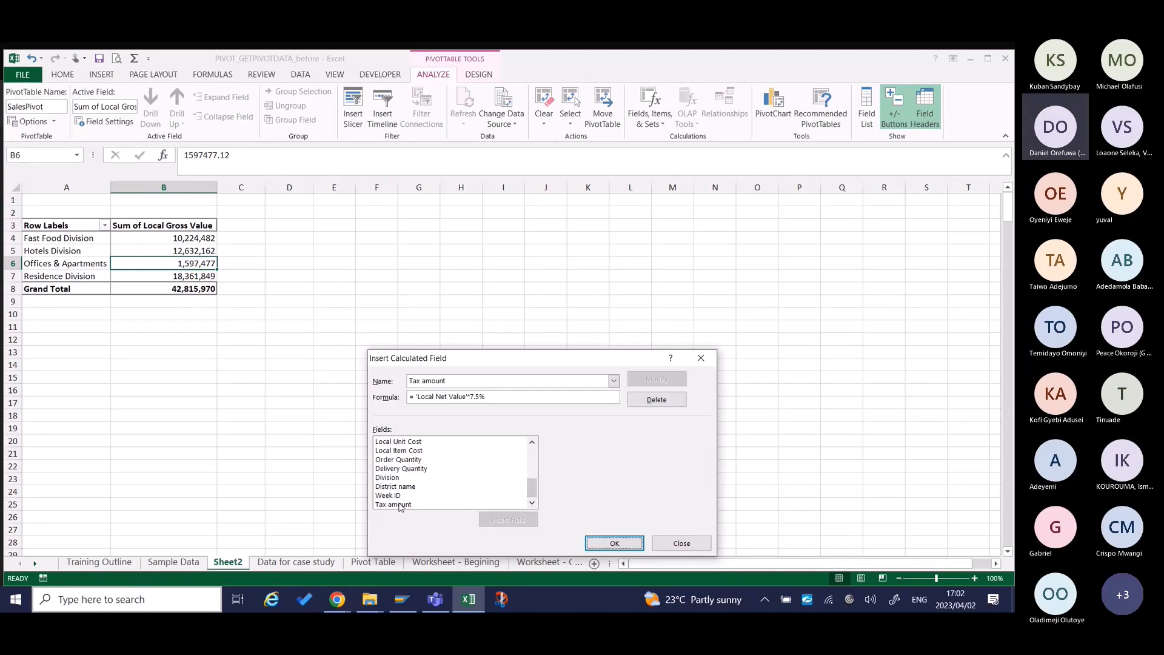
{"action": "left_click", "coordinate": [623, 544]}
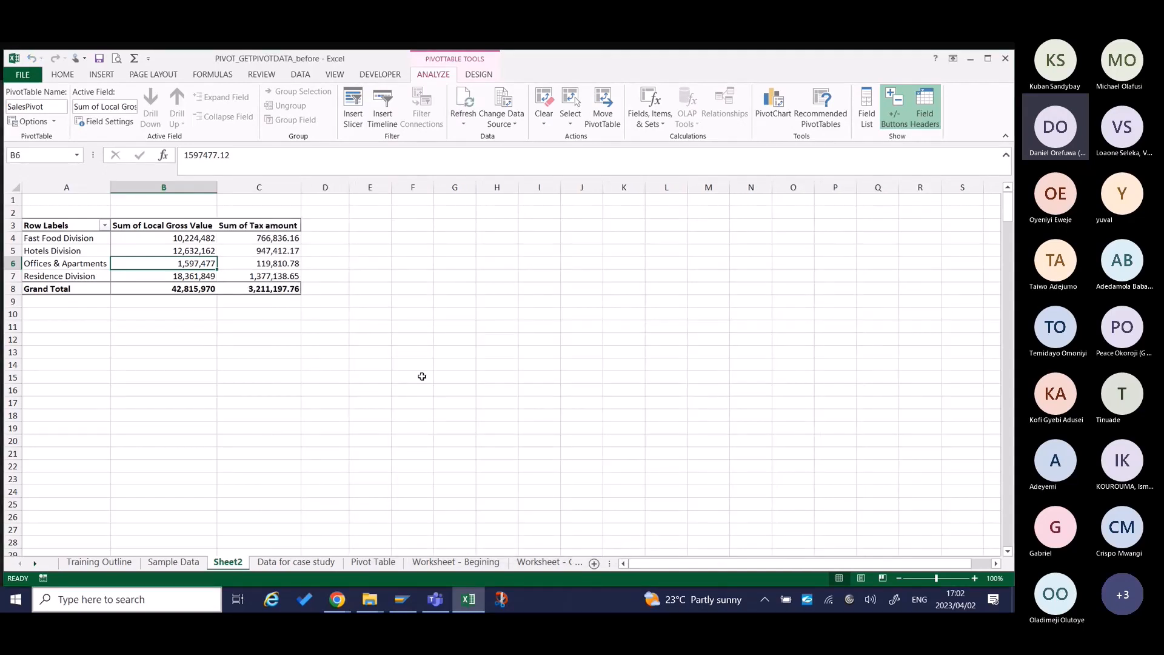
Examine the header and division values of the Sum of Tax amount column in the pivot table.
{"action": "left_click", "coordinate": [280, 261]}
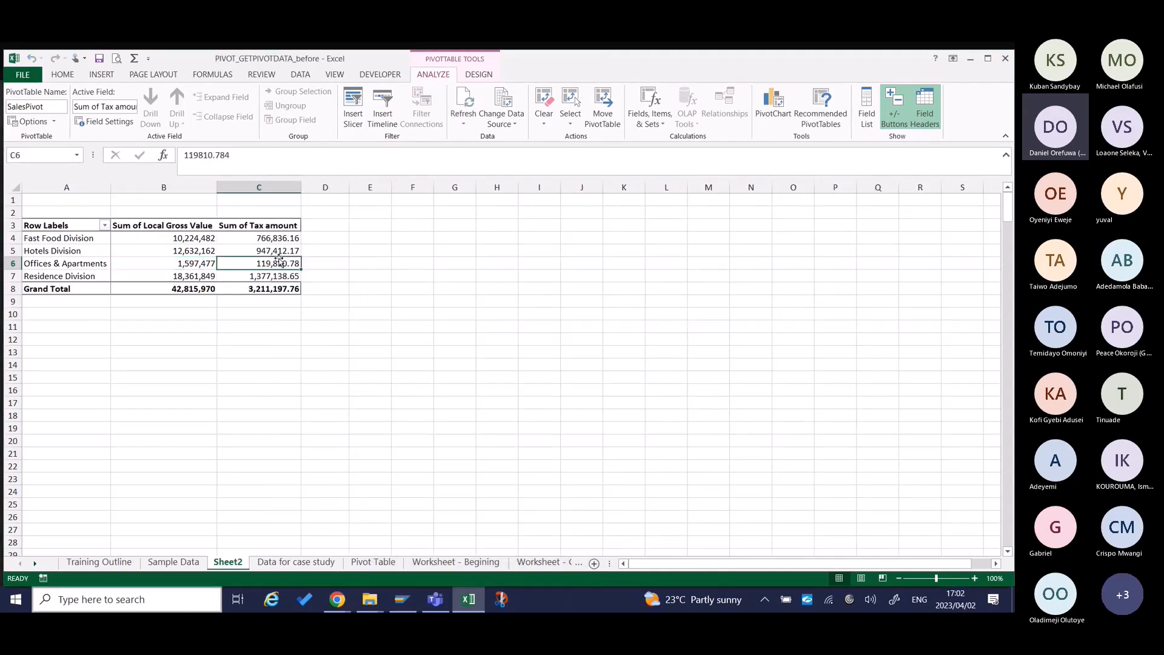
{"action": "key", "text": "Up"}
{"action": "key", "text": "Up"}
{"action": "key", "text": "Up"}
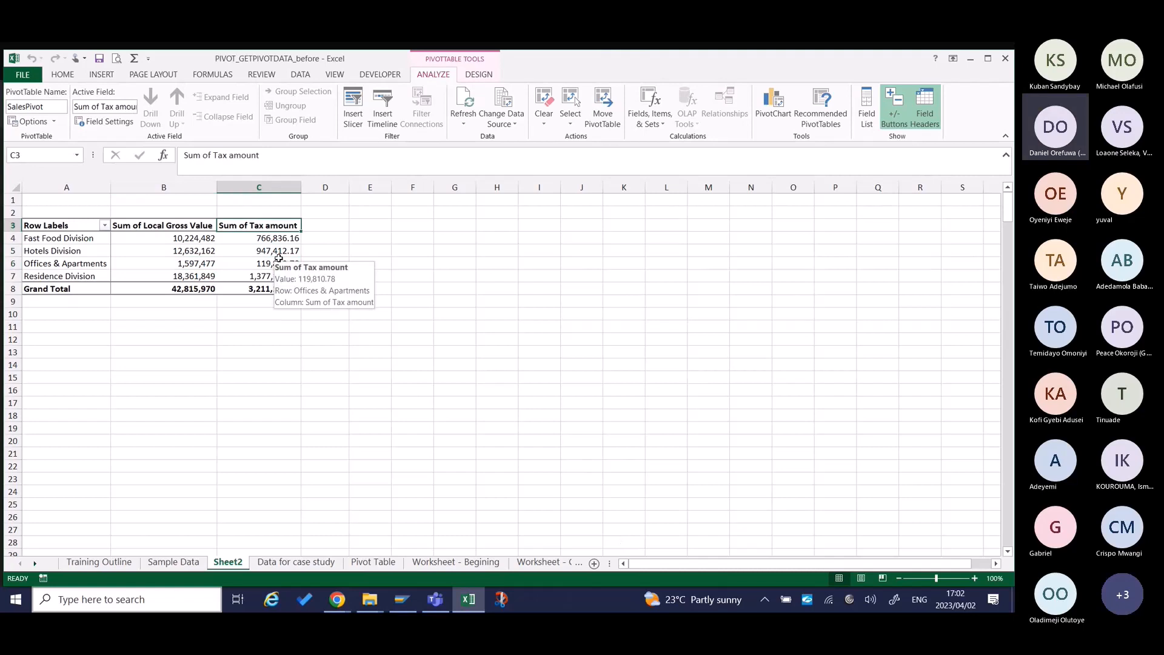
{"action": "left_click", "coordinate": [279, 261]}
{"action": "key", "text": "Down"}
{"action": "key", "text": "Up"}
{"action": "key", "text": "Up"}
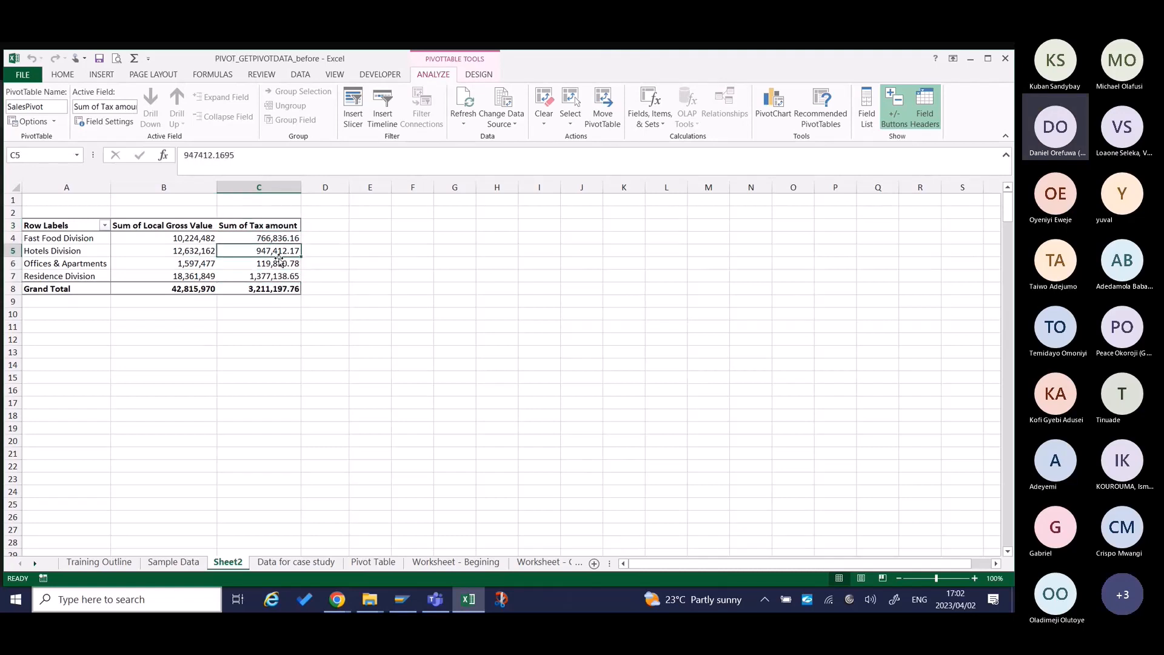
{"action": "key", "text": "Down"}
{"action": "key", "text": "Down"}
{"action": "key", "text": "Up"}
{"action": "key", "text": "Up"}
{"action": "key", "text": "Up"}
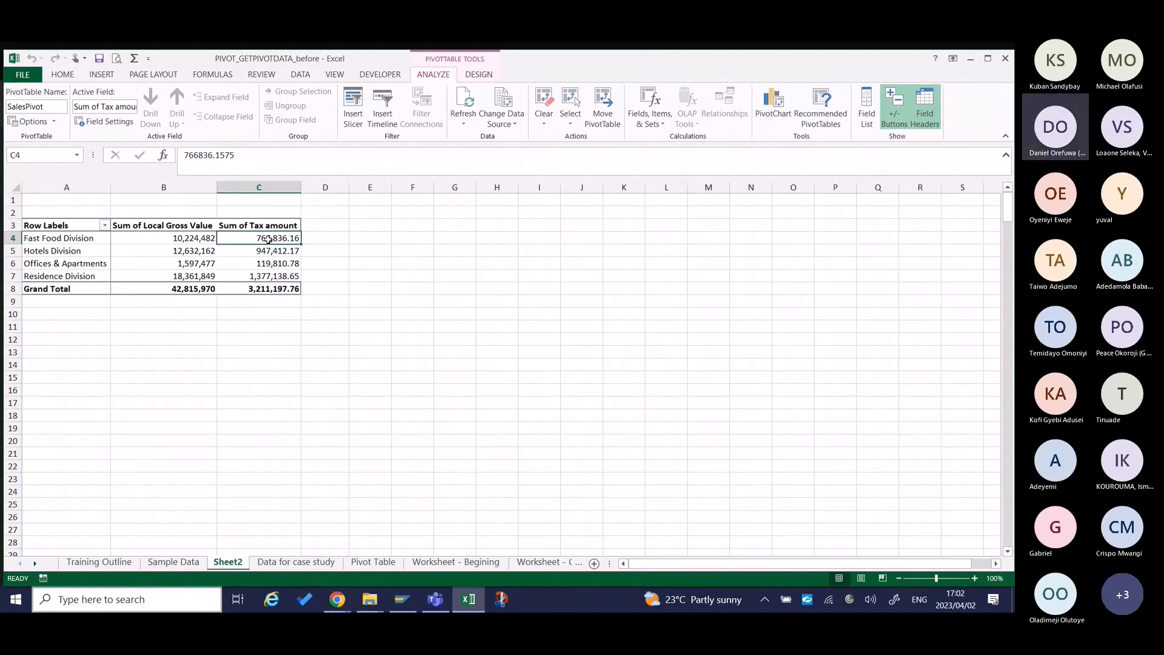
{"action": "mouse_move", "coordinate": [268, 239]}
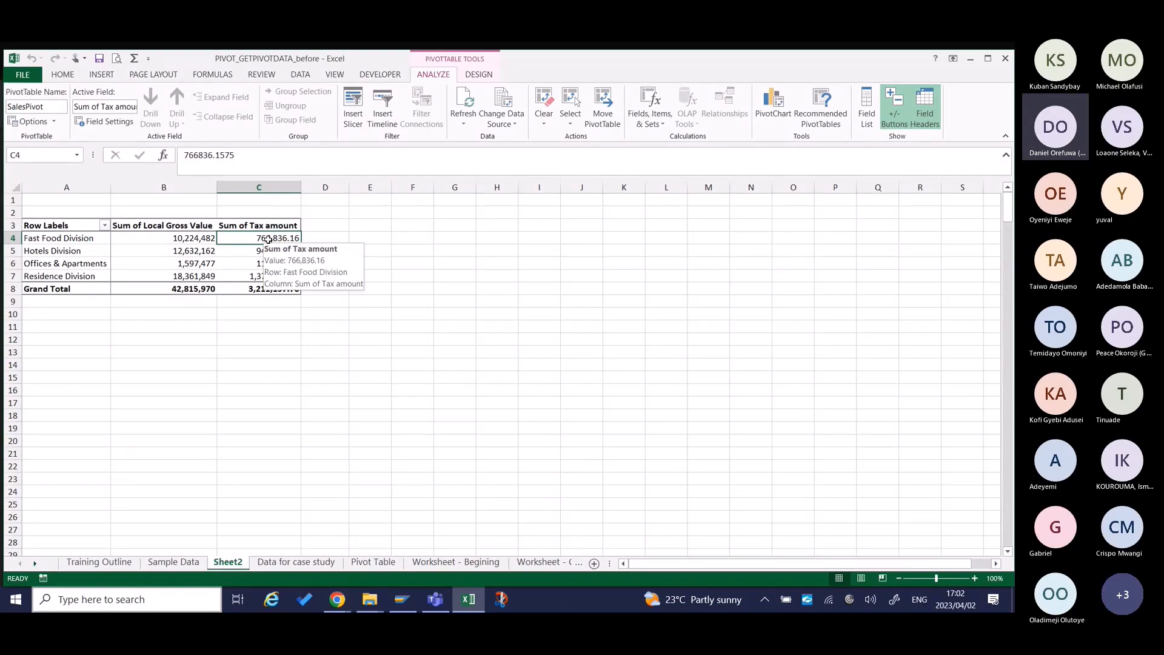
{"action": "right_click", "coordinate": [268, 239]}
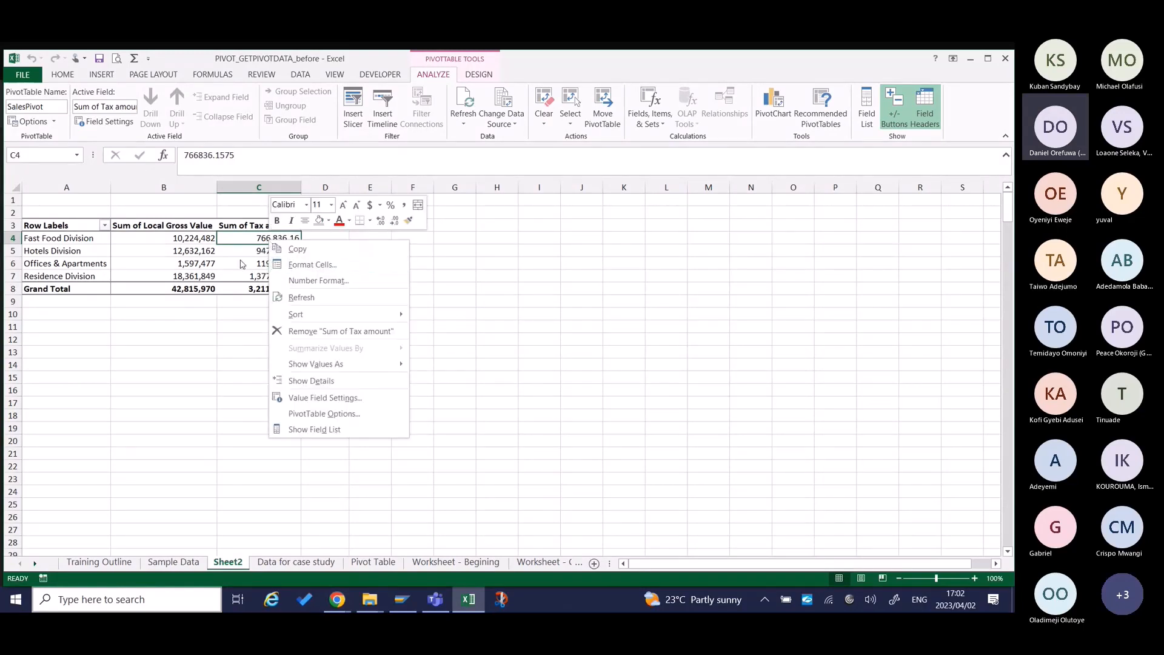
{"action": "key", "text": "Escape"}
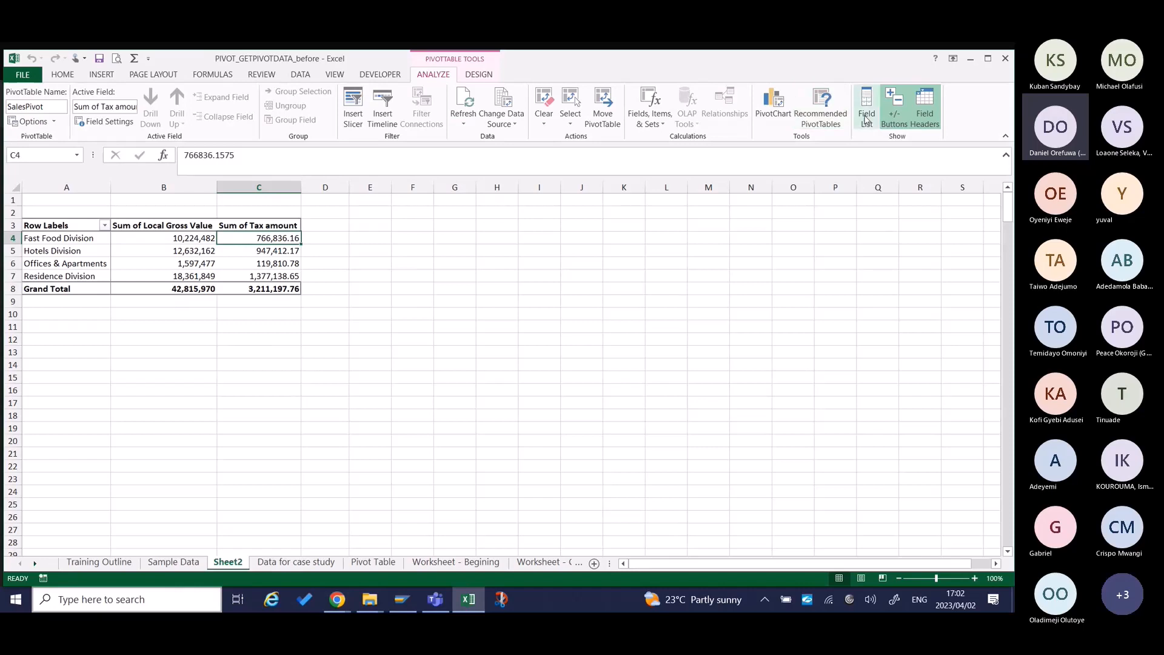
Start another calculated field for the pivot table and name it Tax %.
{"action": "left_click", "coordinate": [650, 112]}
{"action": "left_click", "coordinate": [676, 138]}
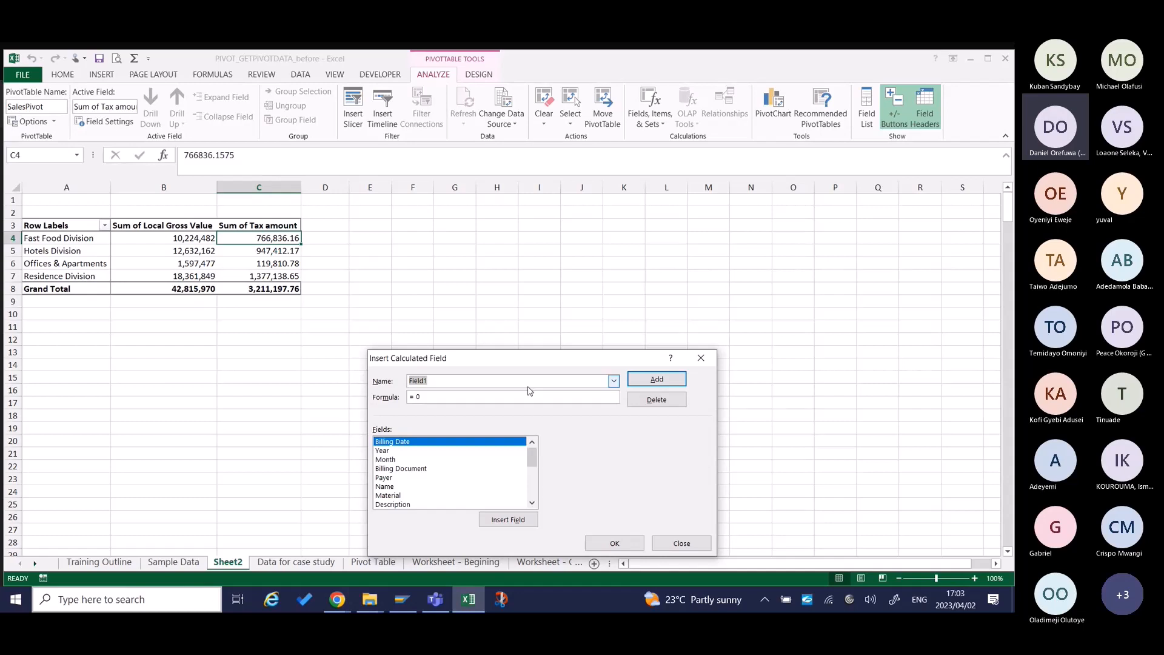
{"action": "type", "text": "Tax"}
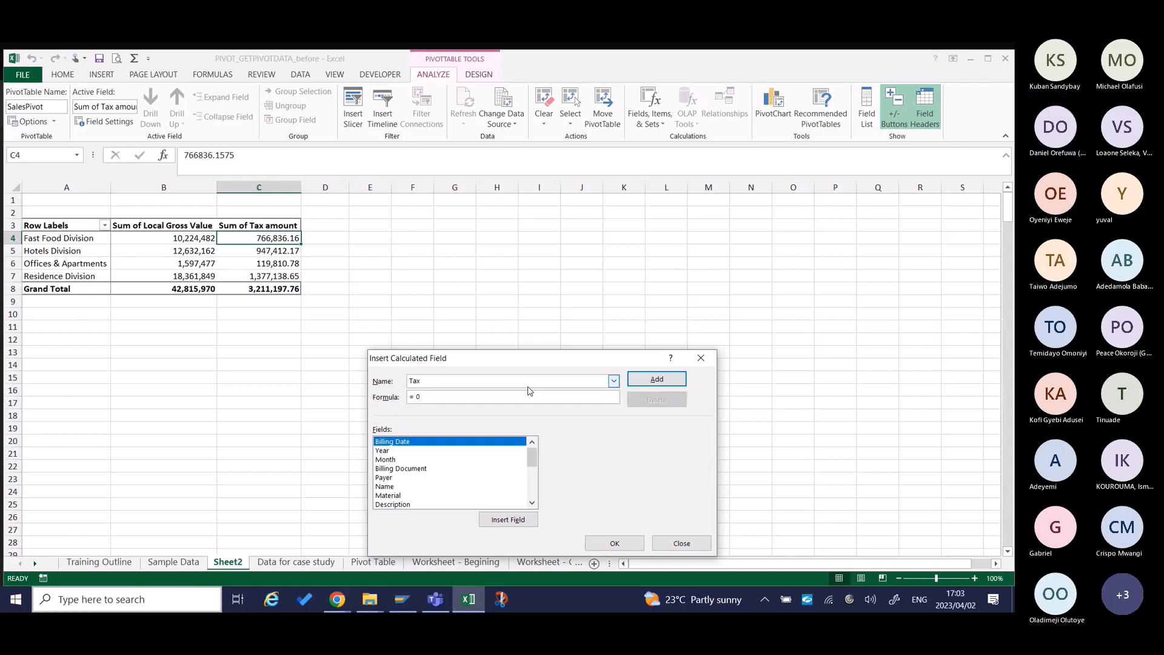
{"action": "type", "text": " %"}
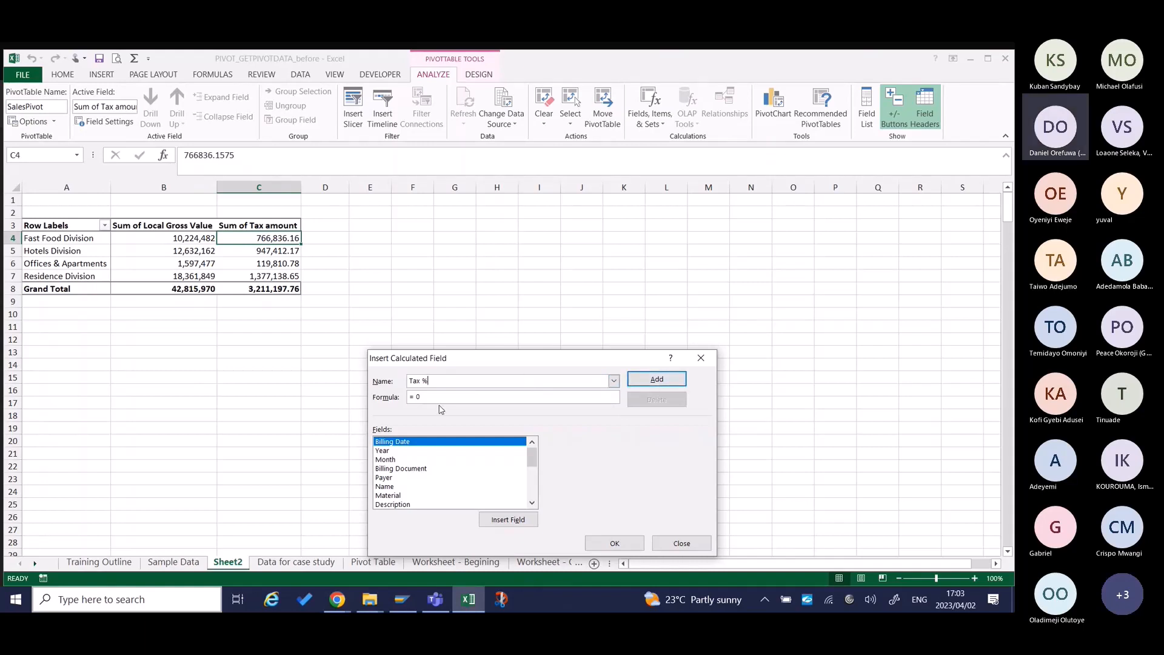
Replace the default formula of the Tax % field with one that starts from the Tax amount field.
{"action": "key", "text": "BackSpace"}
{"action": "key", "text": "BackSpace"}
{"action": "left_click_drag", "start_coordinate": [532, 461], "coordinate": [534, 502]}
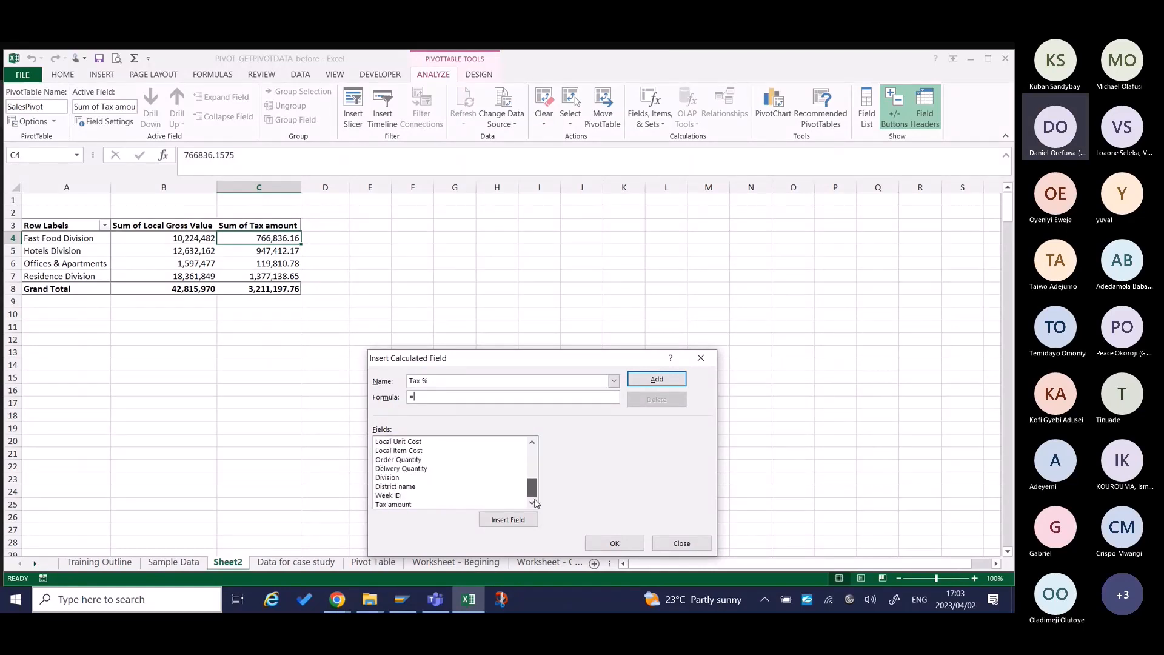
{"action": "left_click", "coordinate": [434, 505]}
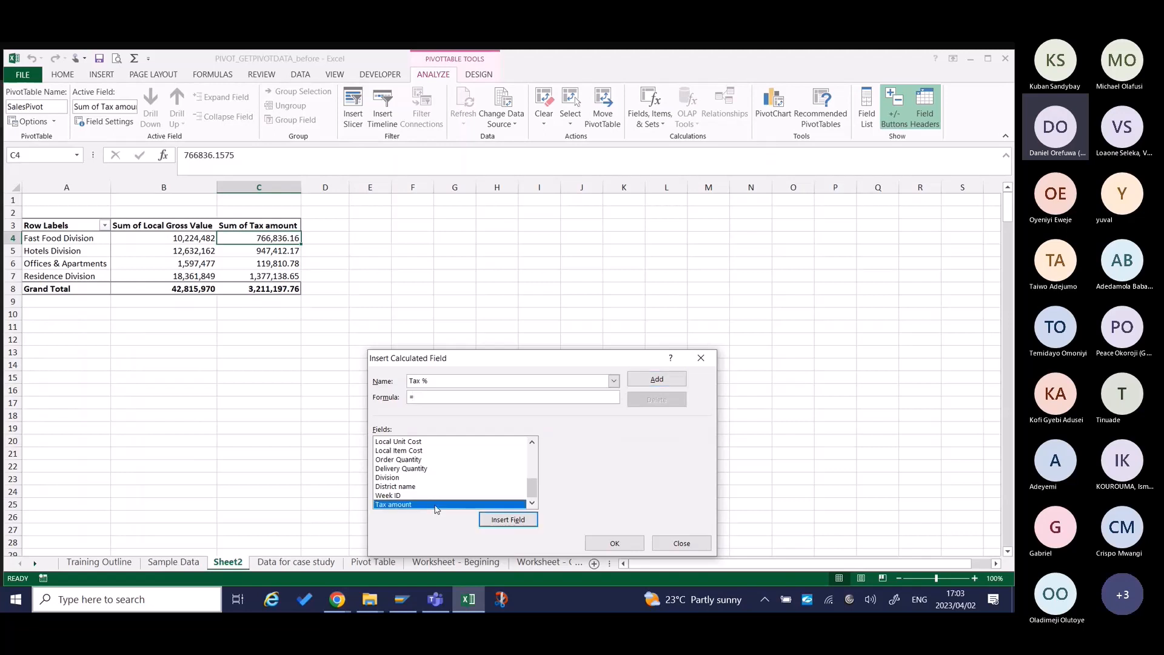
{"action": "left_click", "coordinate": [529, 522]}
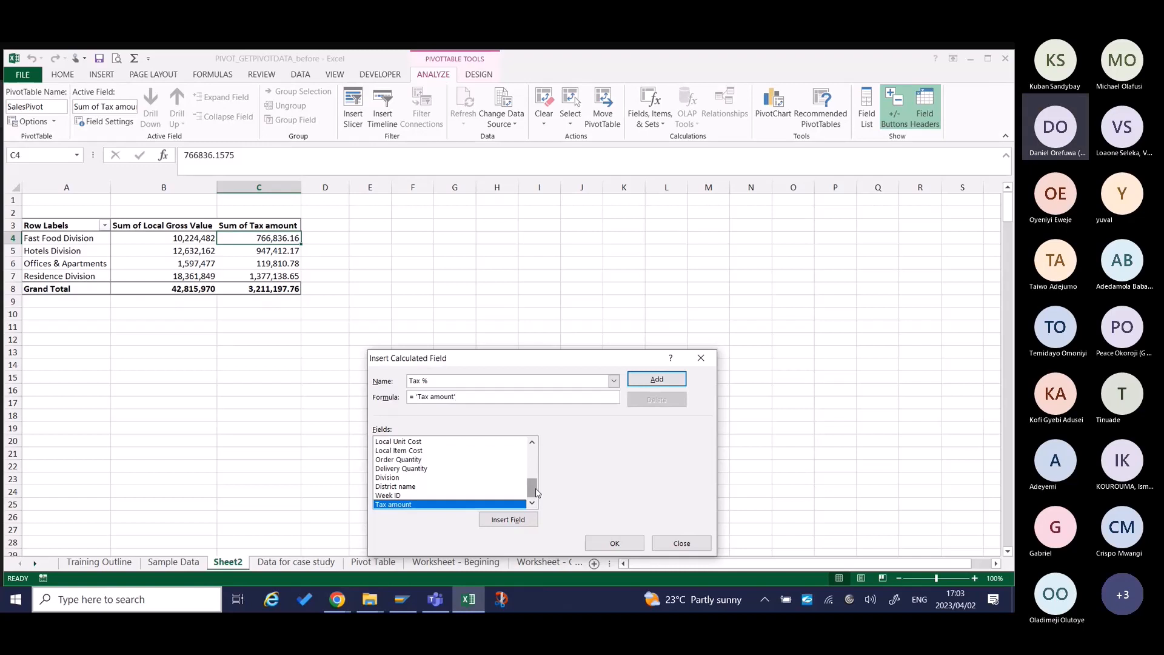
Complete the Tax % formula by dividing Tax amount by the Local Net Value field.
{"action": "left_click_drag", "start_coordinate": [536, 492], "coordinate": [535, 476]}
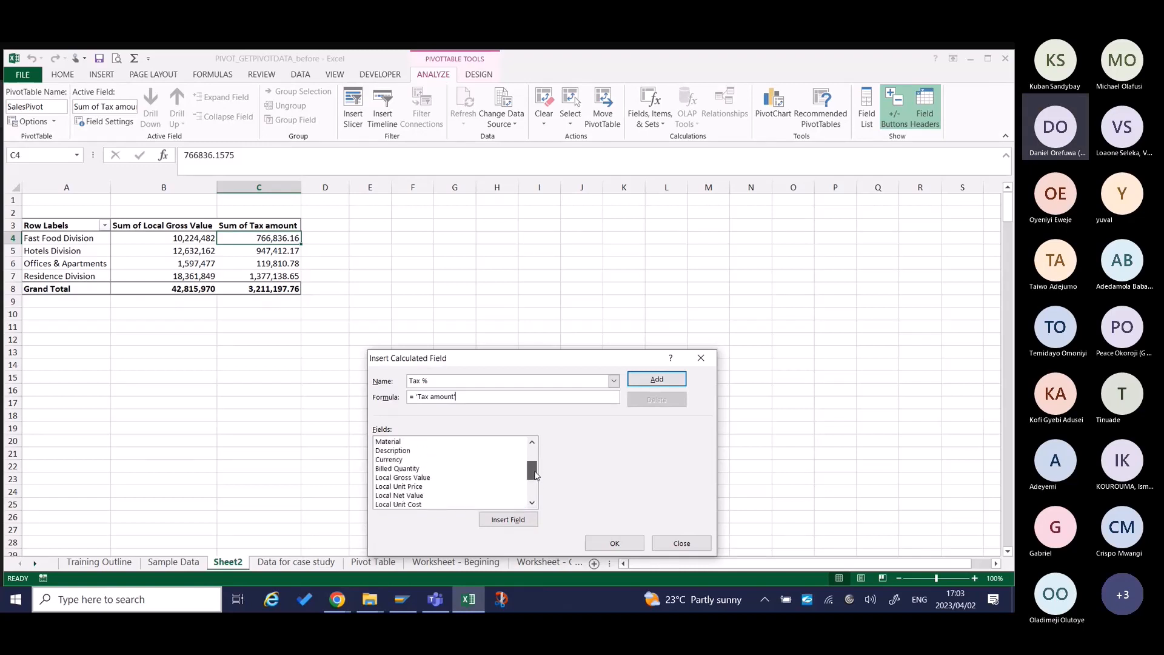
{"action": "left_click", "coordinate": [407, 496]}
{"action": "left_click", "coordinate": [496, 521]}
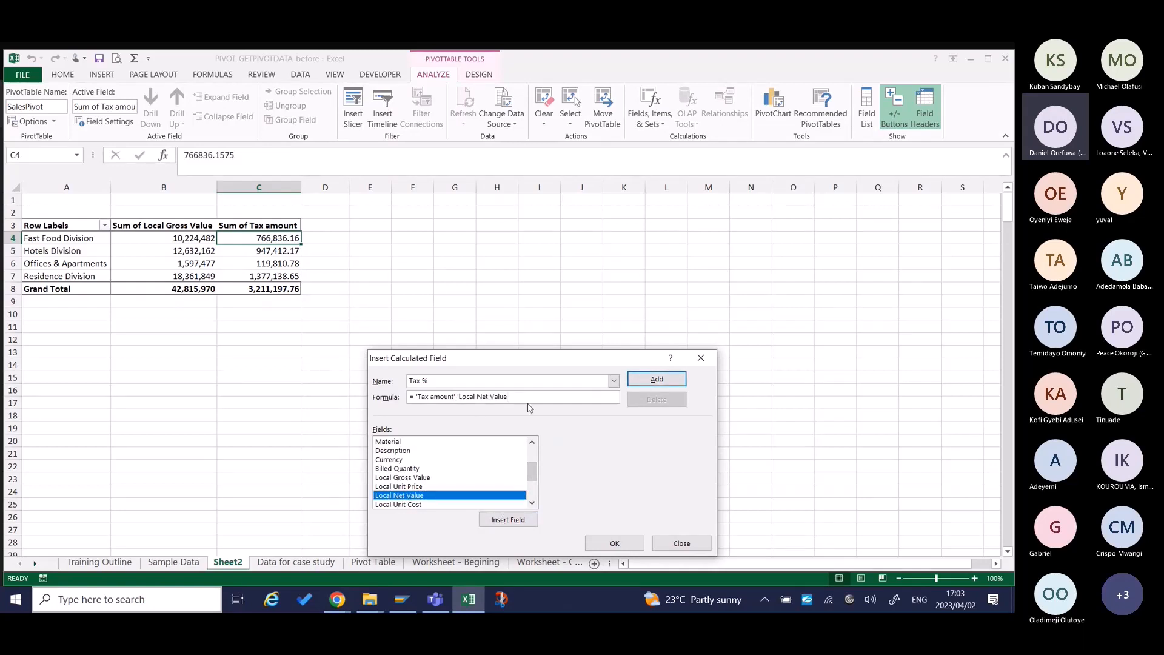
{"action": "key", "text": "BackSpace"}
{"action": "key", "text": "BackSpace"}
{"action": "key", "text": "BackSpace"}
{"action": "key", "text": "BackSpace"}
{"action": "key", "text": "BackSpace"}
{"action": "key", "text": "BackSpace"}
{"action": "key", "text": "BackSpace"}
{"action": "key", "text": "BackSpace"}
{"action": "key", "text": "BackSpace"}
{"action": "key", "text": "BackSpace"}
{"action": "key", "text": "BackSpace"}
{"action": "key", "text": "BackSpace"}
{"action": "key", "text": "BackSpace"}
{"action": "key", "text": "BackSpace"}
{"action": "key", "text": "BackSpace"}
{"action": "type", "text": "/"}
{"action": "left_click", "coordinate": [468, 497]}
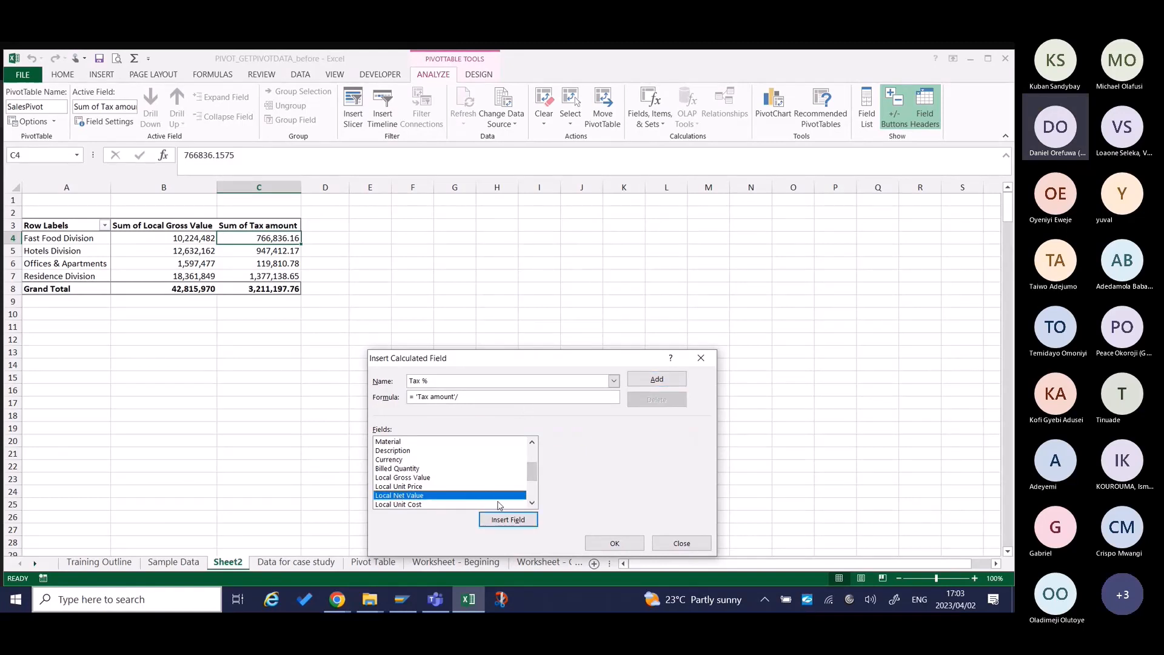
{"action": "left_click", "coordinate": [517, 518]}
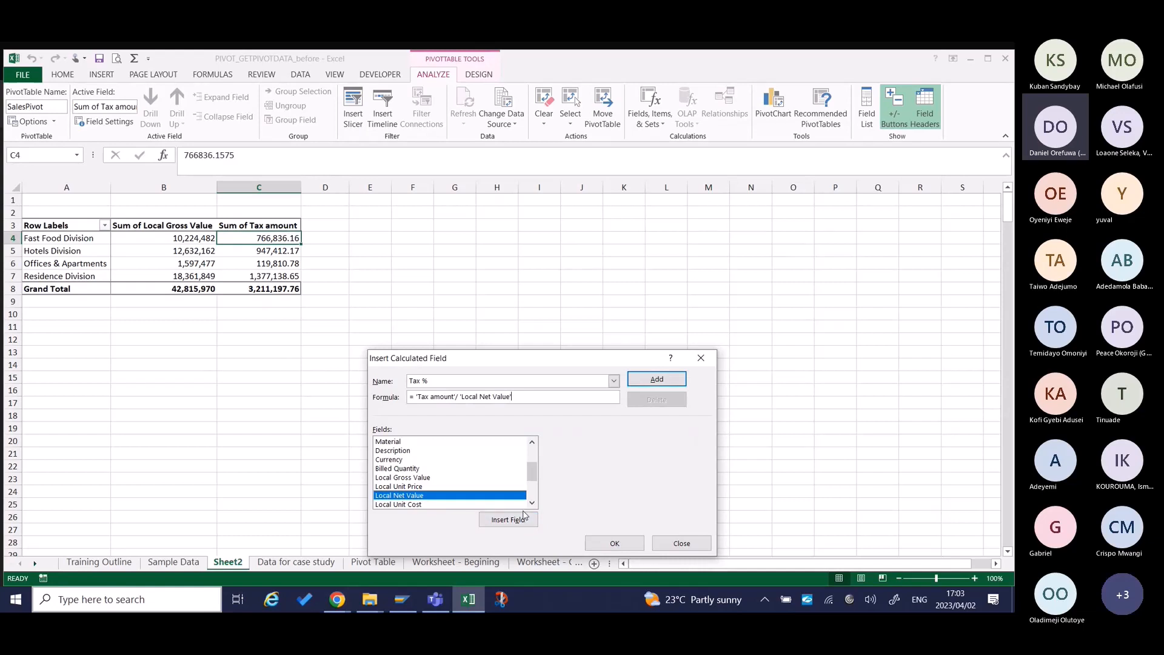
Add the Tax % calculated field, check it in the list of fields, and insert it into the pivot table.
{"action": "left_click", "coordinate": [667, 380]}
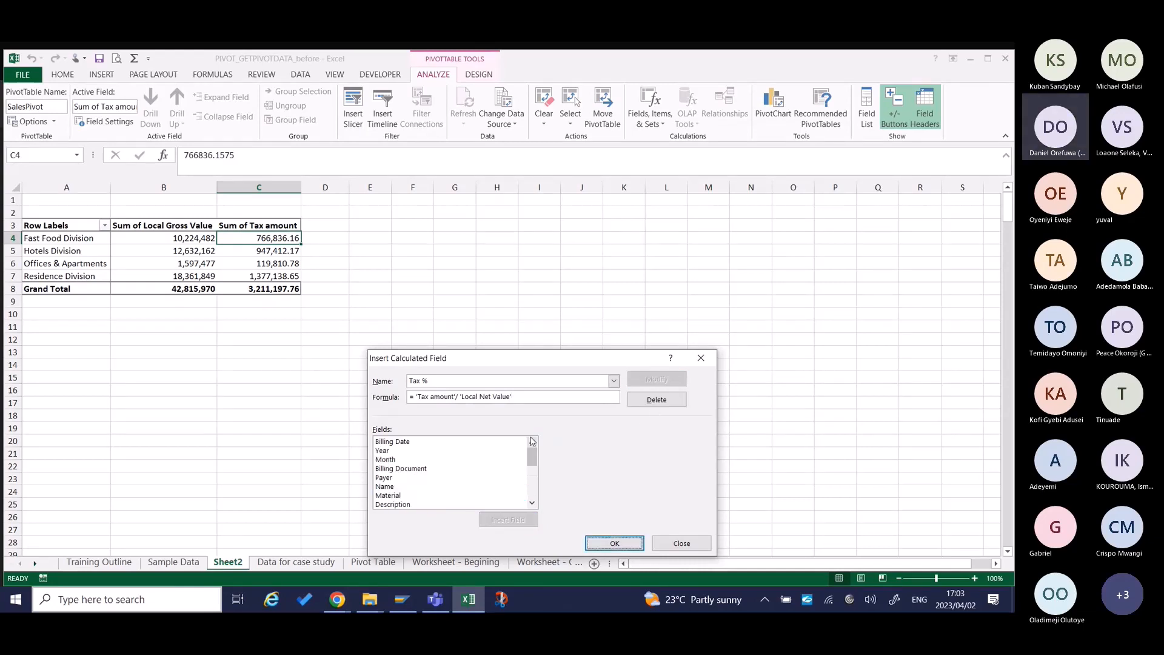
{"action": "left_click_drag", "start_coordinate": [532, 456], "coordinate": [532, 492]}
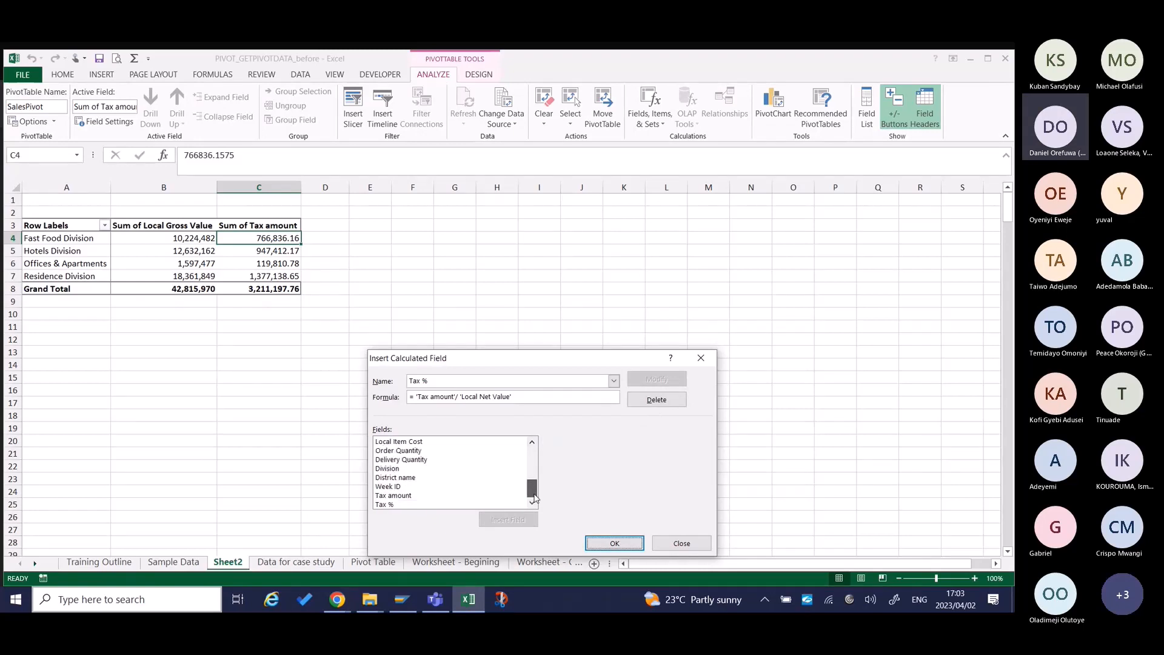
{"action": "left_click", "coordinate": [386, 505]}
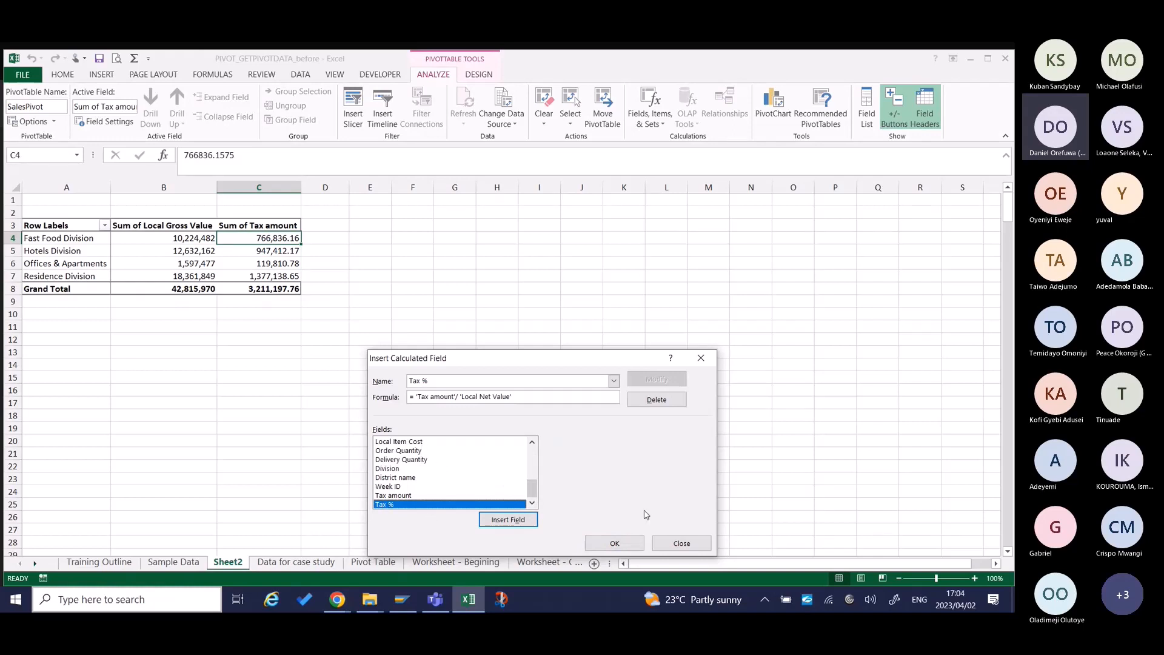
{"action": "left_click", "coordinate": [637, 542]}
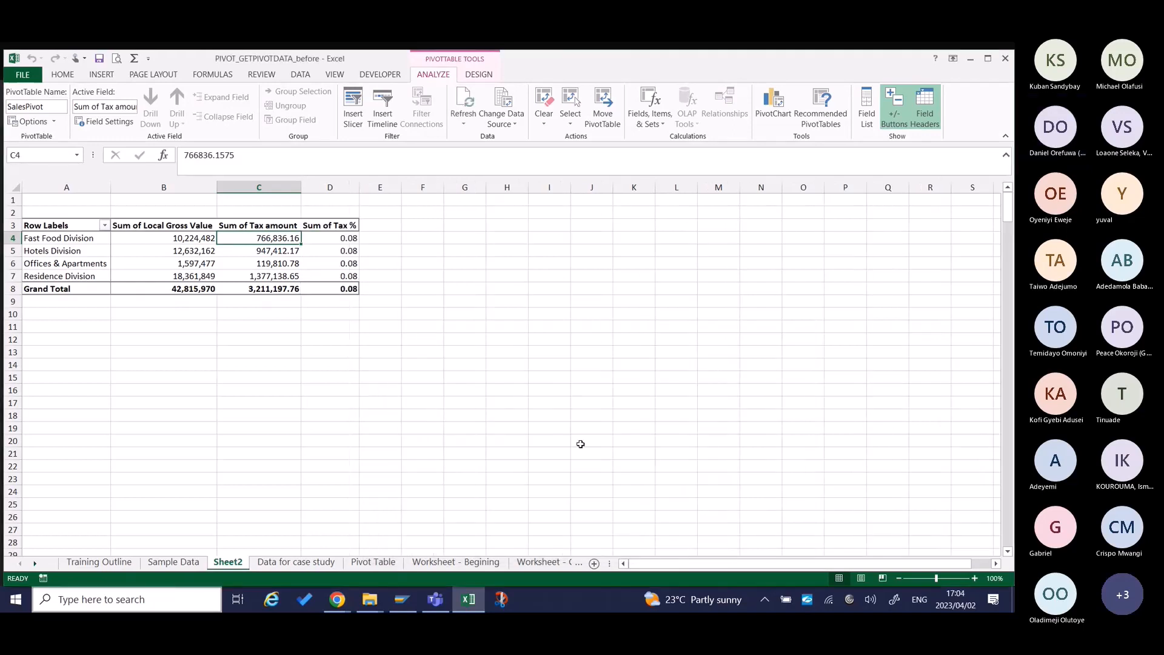
Format the Sum of Tax % values in D4:D8 as percentages with one decimal place.
{"action": "left_click_drag", "start_coordinate": [359, 242], "coordinate": [348, 277]}
{"action": "left_click_drag", "start_coordinate": [345, 239], "coordinate": [348, 290]}
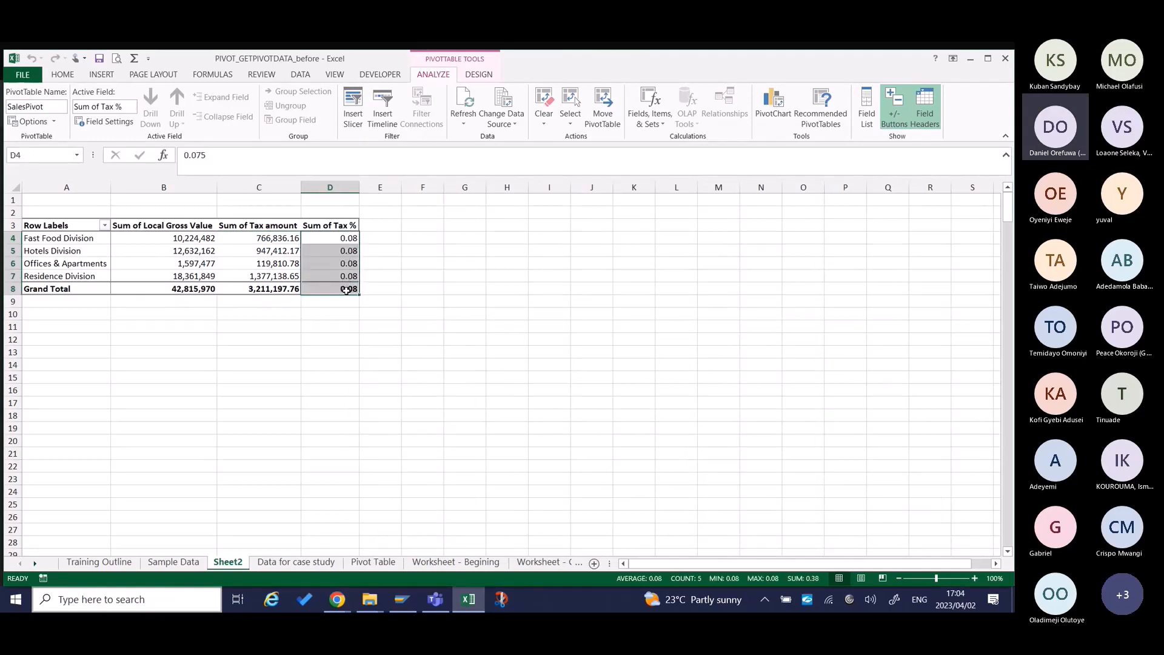
{"action": "left_click", "coordinate": [63, 79]}
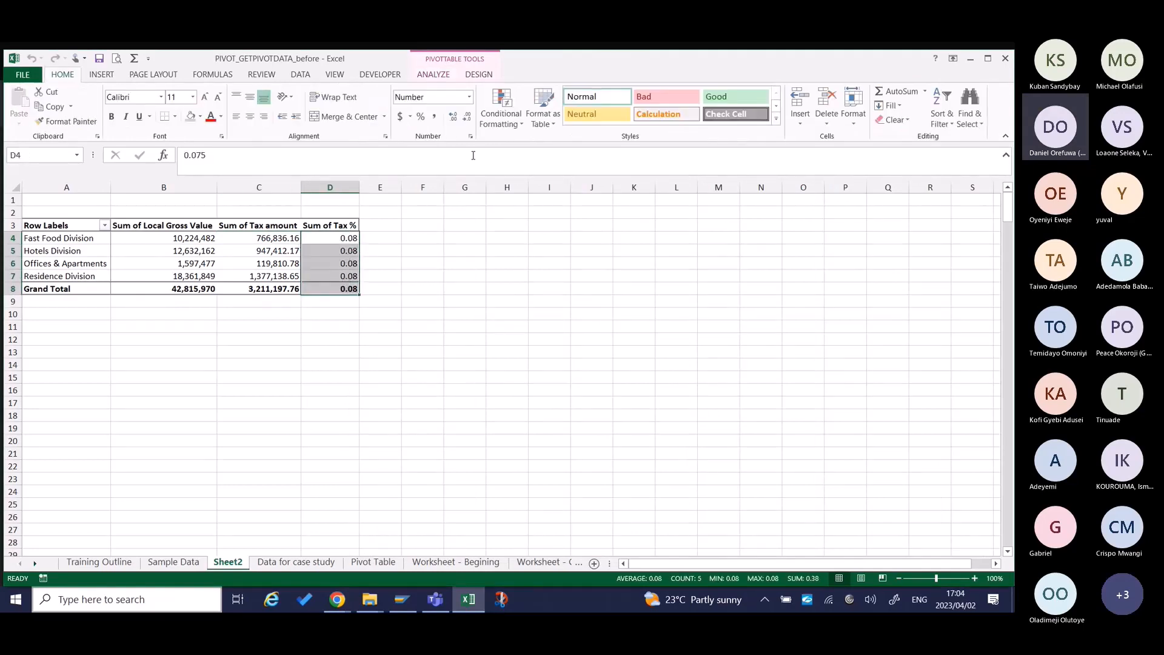
{"action": "left_click", "coordinate": [420, 117]}
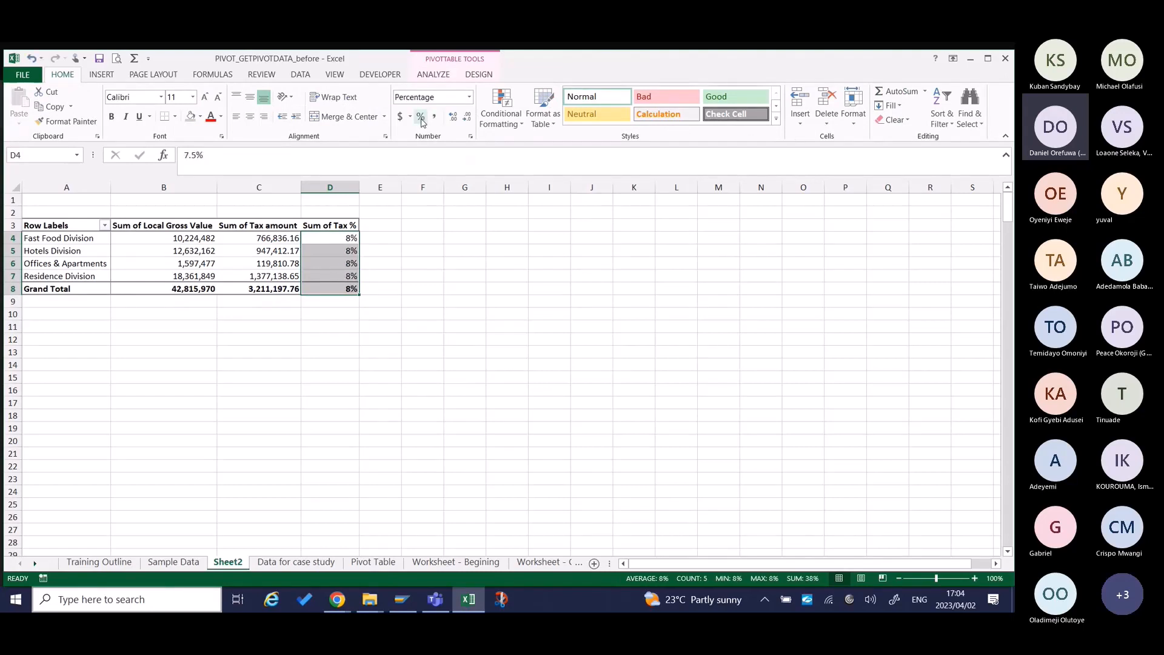
{"action": "left_click", "coordinate": [452, 118]}
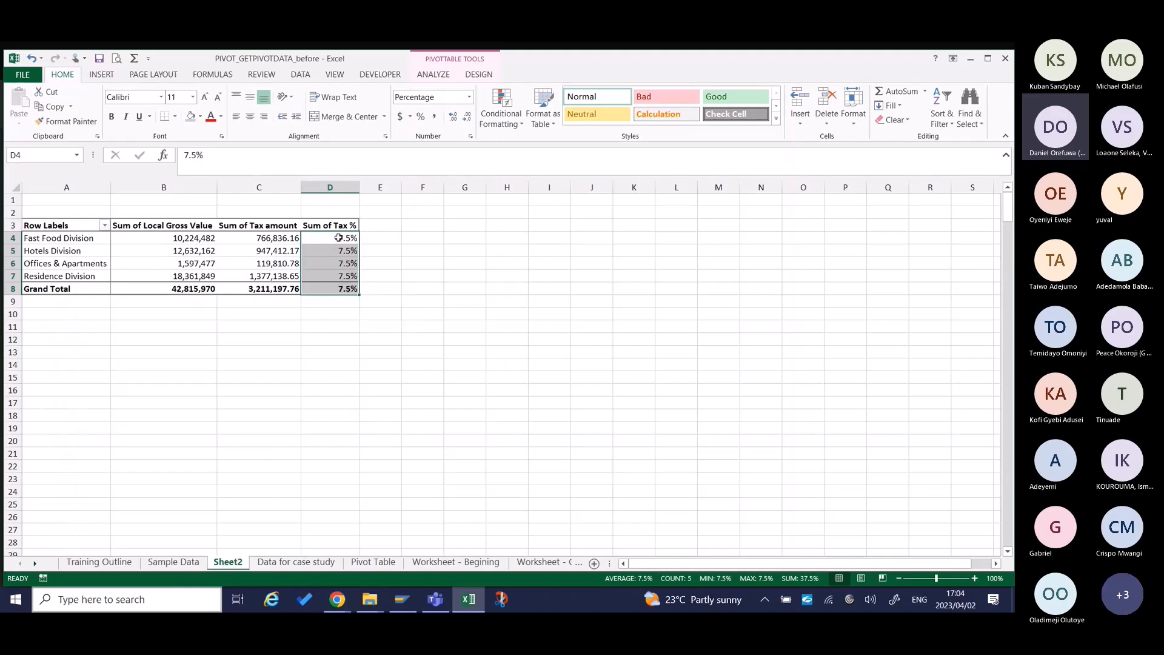
Check the grand totals of the Sum of Tax % and Sum of Tax amount columns.
{"action": "left_click", "coordinate": [339, 292]}
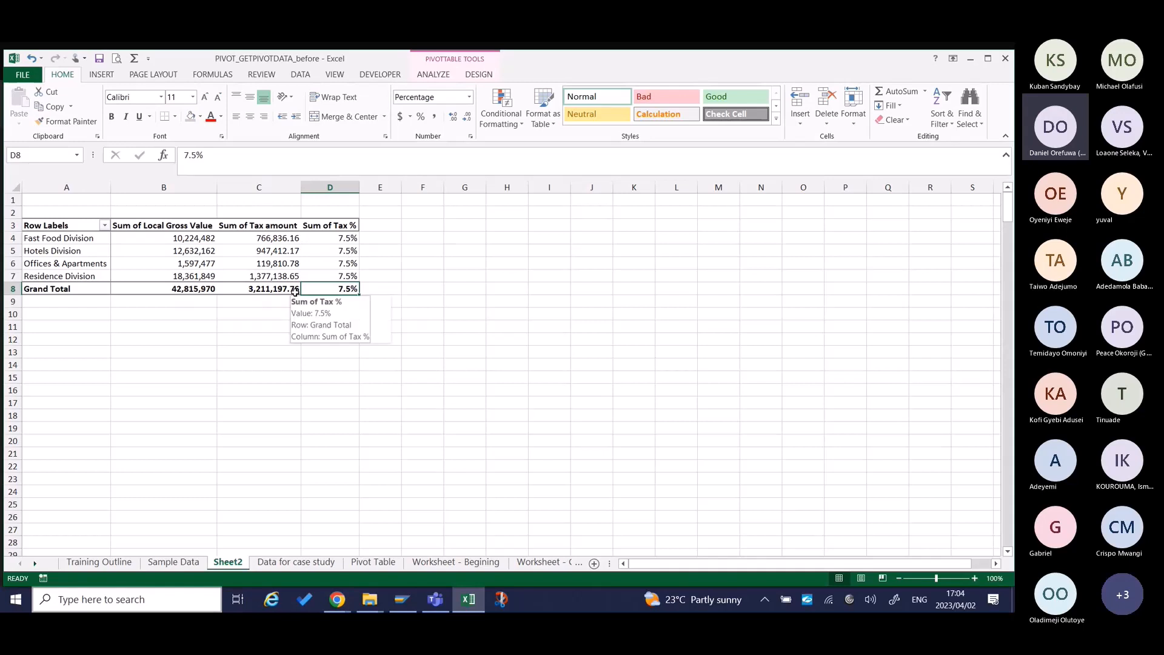
{"action": "mouse_move", "coordinate": [287, 290]}
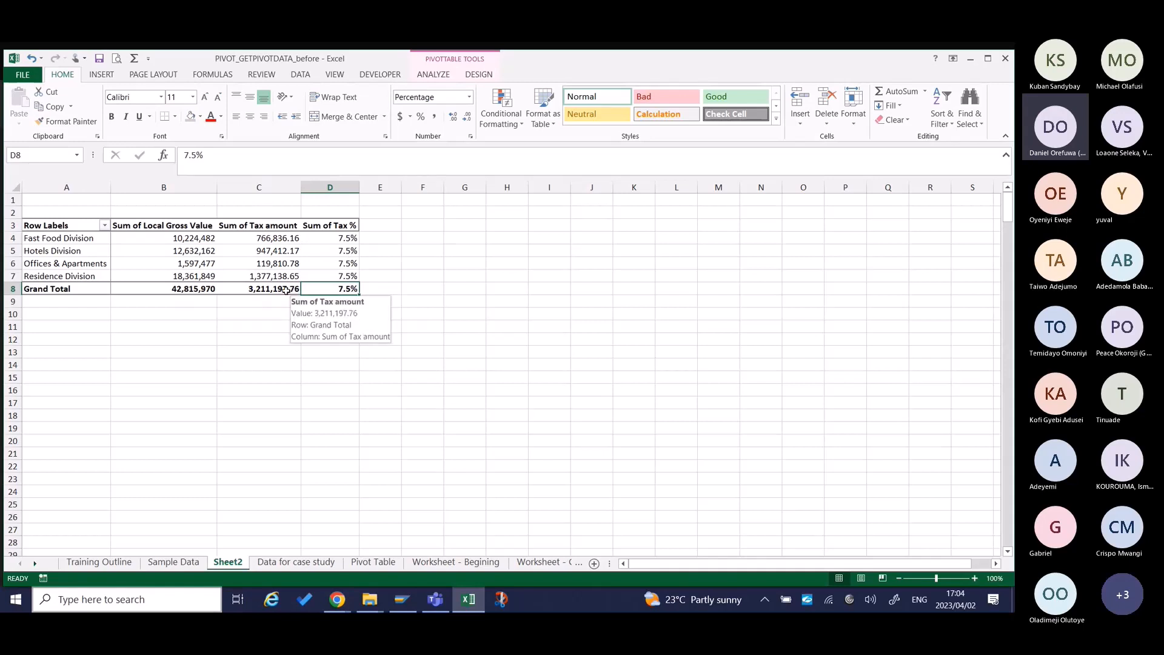
{"action": "left_click", "coordinate": [286, 291]}
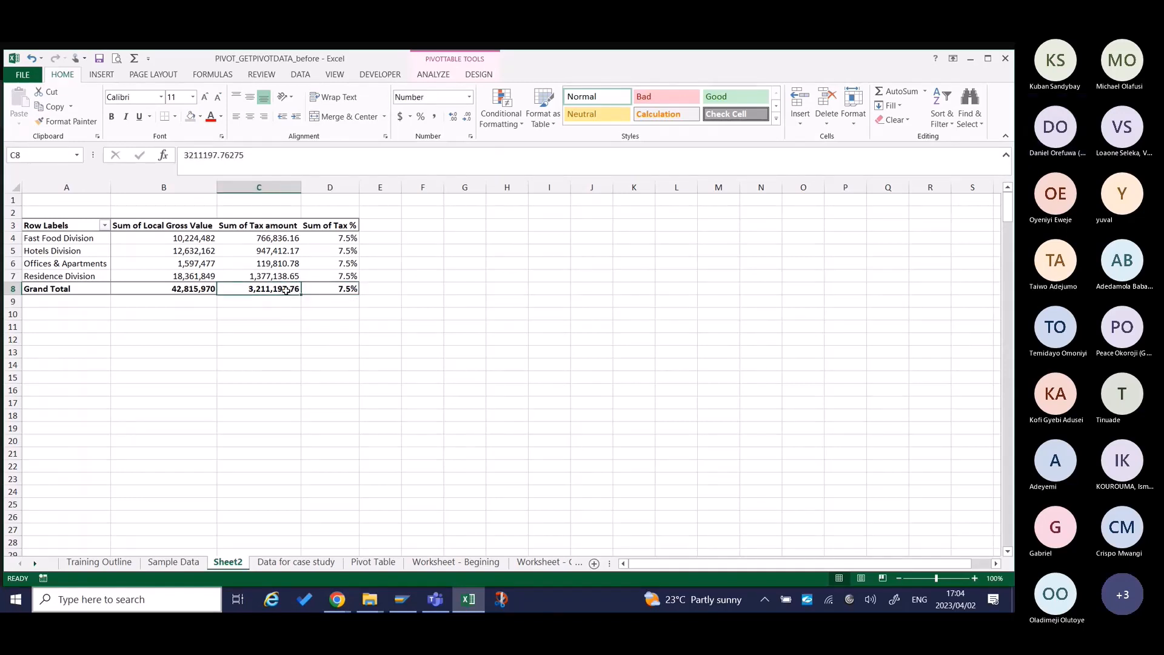
Drill down into the Sum of Tax amount grand total and clear the table style of the extracted detail table.
{"action": "double_click", "coordinate": [286, 290]}
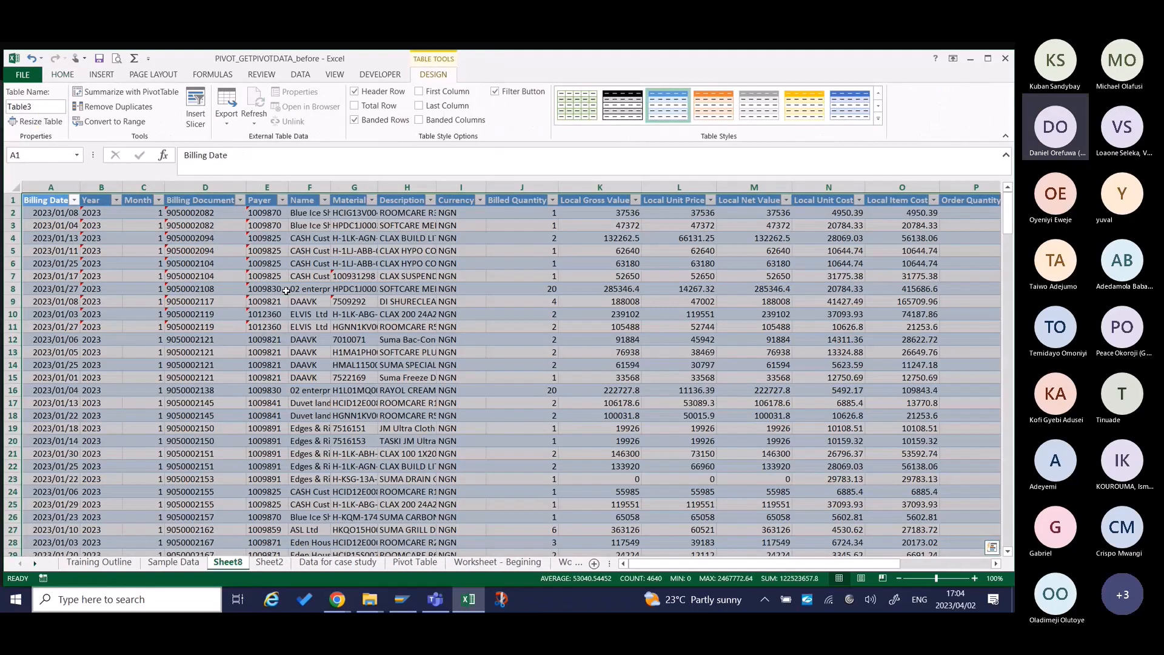
{"action": "left_click", "coordinate": [416, 213]}
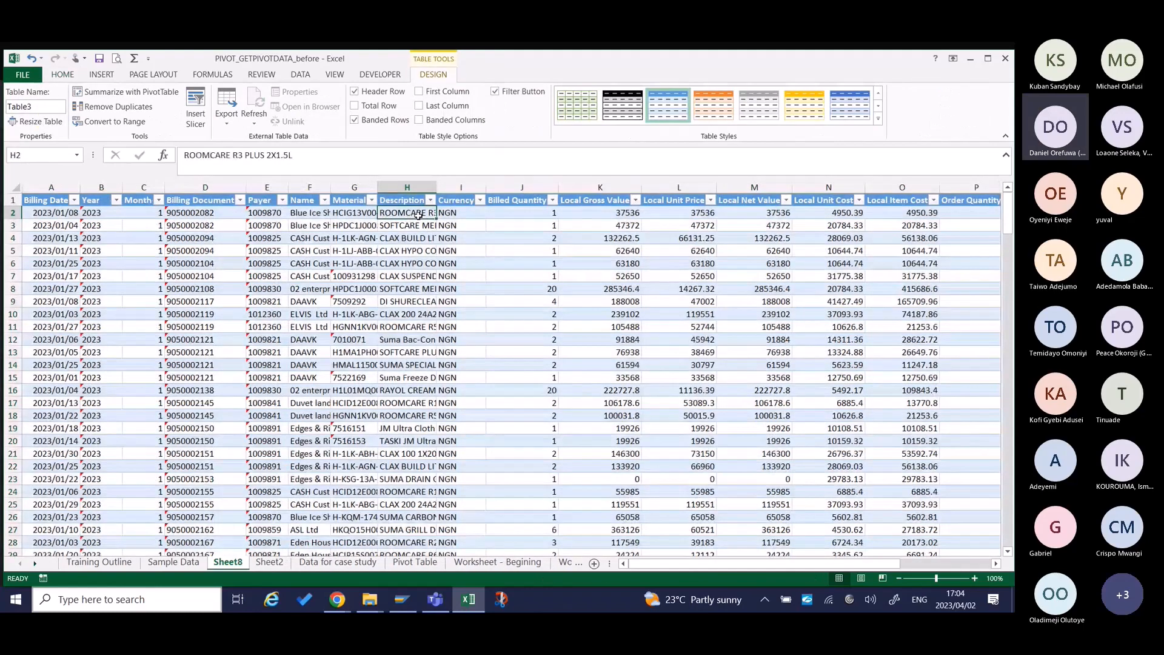
{"action": "left_click", "coordinate": [882, 123]}
{"action": "left_click", "coordinate": [573, 128]}
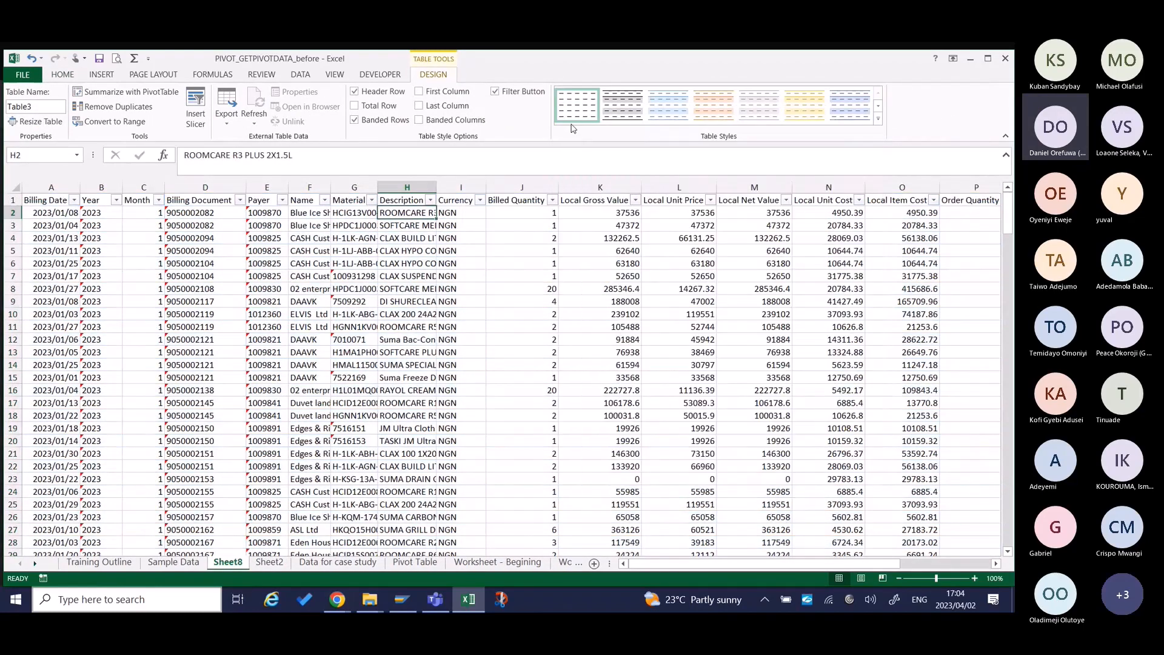
Auto-fit all column widths on the extracted detail sheet.
{"action": "left_click", "coordinate": [13, 188]}
{"action": "double_click", "coordinate": [80, 187]}
{"action": "left_click", "coordinate": [134, 239]}
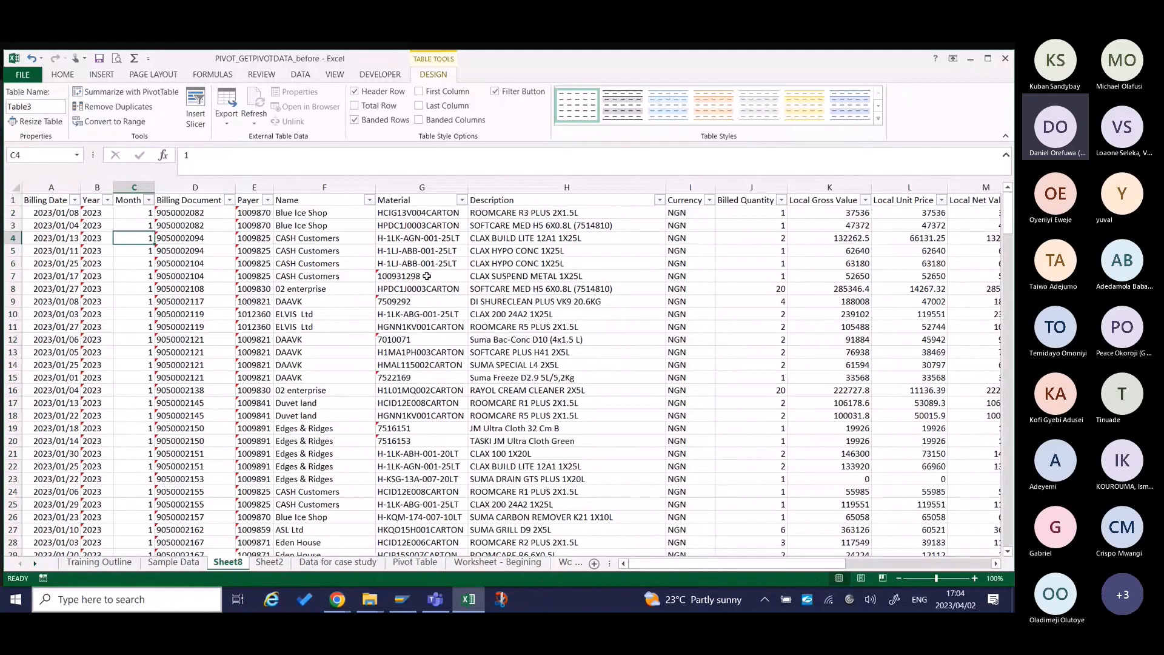
Examine the detail table's columns from Billing Date across to Week ID, including the value, quantity, division and district fields.
{"action": "key", "text": "Right"}
{"action": "key", "text": "Right"}
{"action": "key", "text": "Right"}
{"action": "key", "text": "Right"}
{"action": "key", "text": "Right"}
{"action": "key", "text": "Right"}
{"action": "key", "text": "Right"}
{"action": "key", "text": "Right"}
{"action": "key", "text": "Right"}
{"action": "key", "text": "Right"}
{"action": "key", "text": "Right"}
{"action": "key", "text": "Right"}
{"action": "key", "text": "Right"}
{"action": "key", "text": "Right"}
{"action": "key", "text": "Right"}
{"action": "key", "text": "Right"}
{"action": "key", "text": "Right"}
{"action": "key", "text": "Right"}
{"action": "key", "text": "Right"}
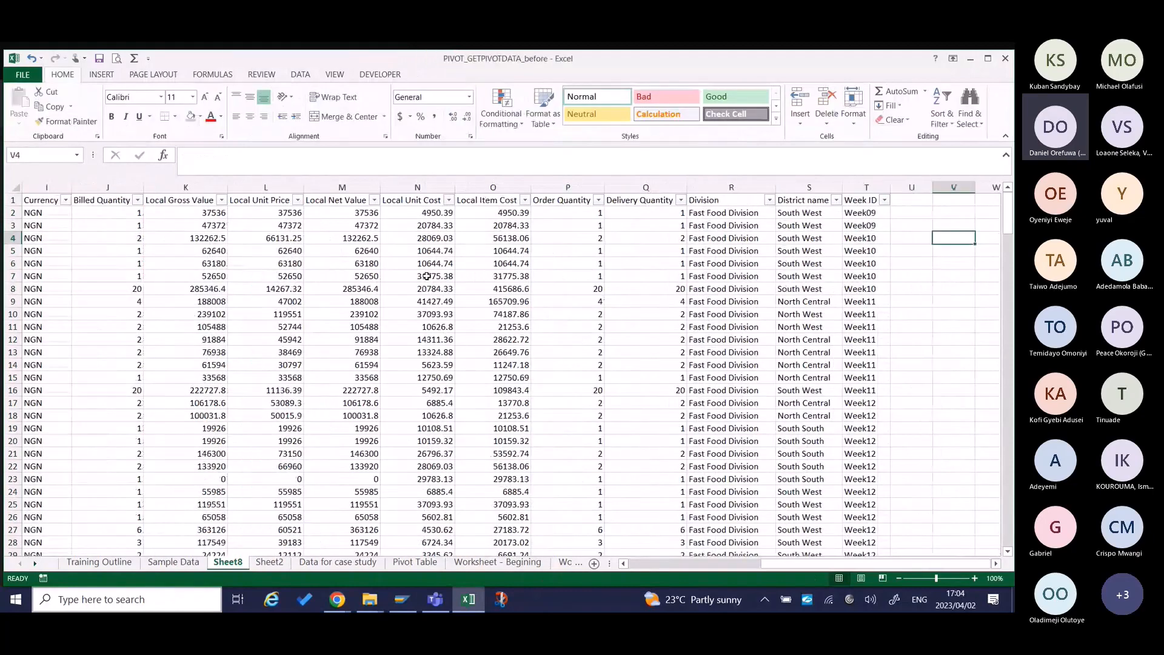
{"action": "key", "text": "Left"}
{"action": "key", "text": "Left"}
{"action": "key", "text": "Left"}
{"action": "key", "text": "Left"}
{"action": "key", "text": "Left"}
{"action": "key", "text": "Left"}
{"action": "key", "text": "Left"}
{"action": "key", "text": "Left"}
{"action": "key", "text": "Left"}
{"action": "key", "text": "Left"}
{"action": "key", "text": "Left"}
{"action": "key", "text": "Left"}
{"action": "key", "text": "Left"}
{"action": "key", "text": "Left"}
{"action": "key", "text": "Left"}
{"action": "key", "text": "Left"}
{"action": "key", "text": "Left"}
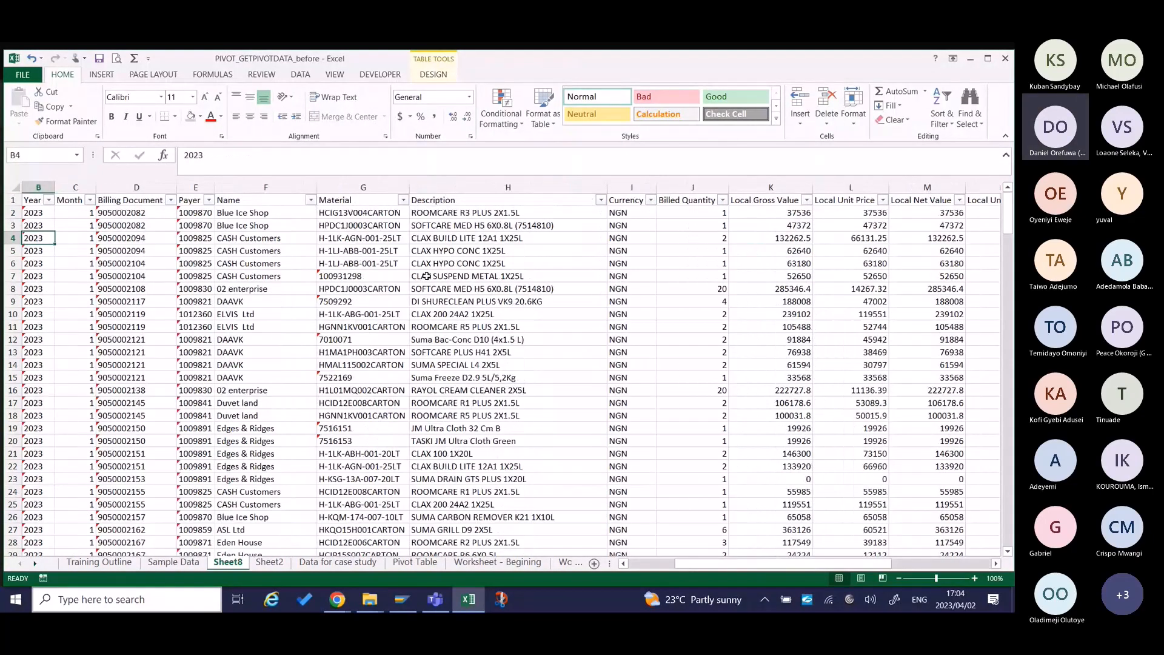
{"action": "key", "text": "Right"}
{"action": "key", "text": "Right"}
{"action": "key", "text": "Right"}
{"action": "key", "text": "Right"}
{"action": "key", "text": "Right"}
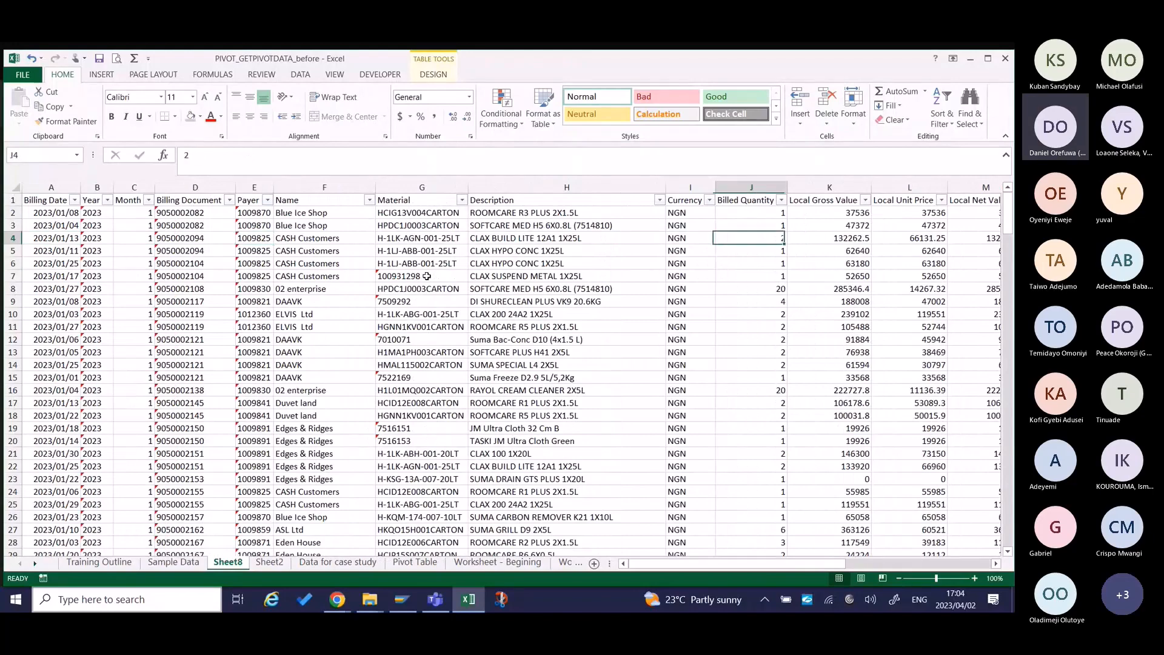
{"action": "key", "text": "Right"}
{"action": "key", "text": "Right"}
{"action": "key", "text": "Right"}
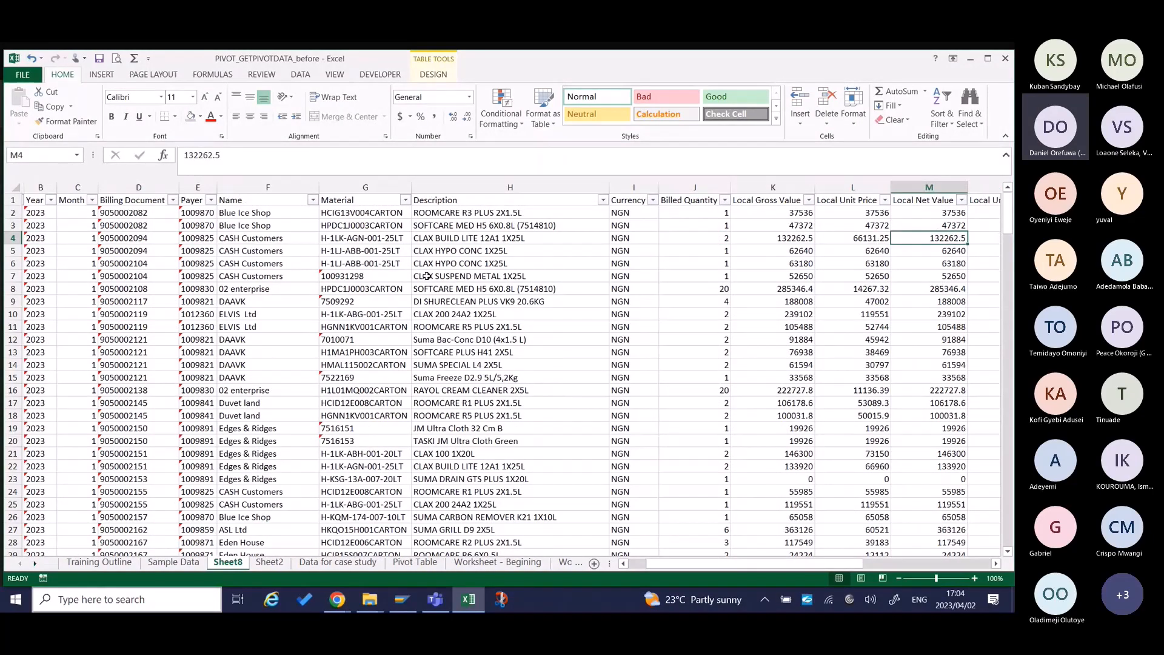
{"action": "key", "text": "Right"}
{"action": "key", "text": "Right"}
{"action": "key", "text": "Right"}
{"action": "key", "text": "Right"}
{"action": "key", "text": "Right"}
{"action": "key", "text": "Right"}
{"action": "key", "text": "Right"}
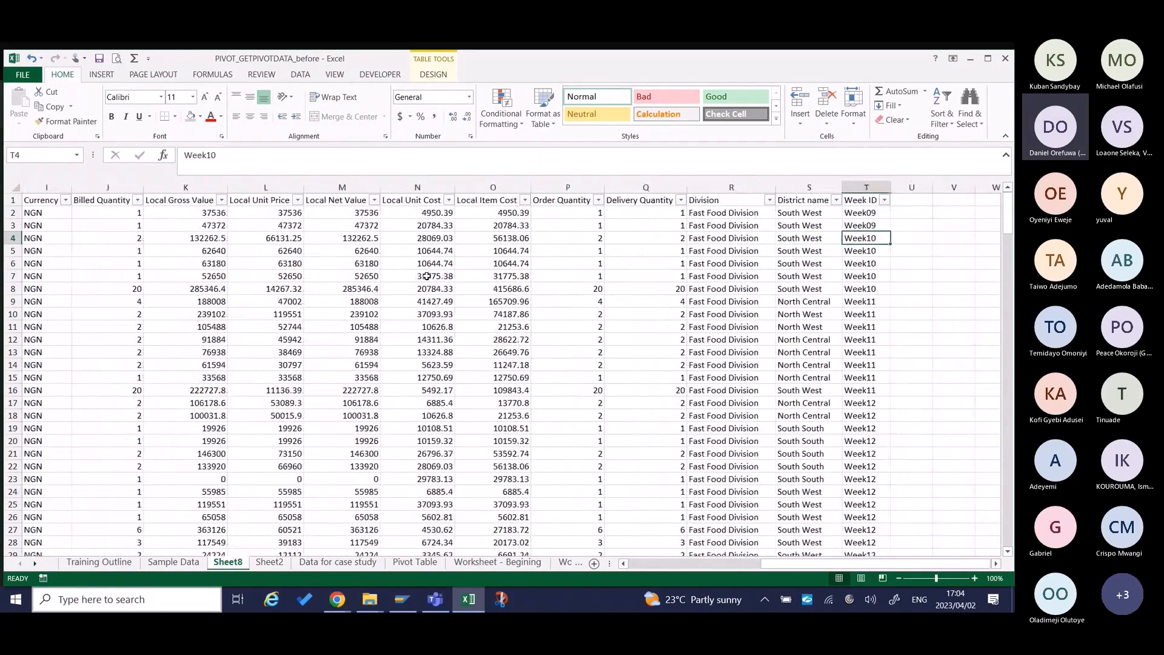
{"action": "key", "text": "Left"}
{"action": "key", "text": "Left"}
{"action": "key", "text": "Left"}
{"action": "key", "text": "Left"}
{"action": "key", "text": "Left"}
{"action": "key", "text": "Left"}
{"action": "key", "text": "Left"}
{"action": "key", "text": "Left"}
{"action": "key", "text": "Left"}
{"action": "key", "text": "Left"}
{"action": "key", "text": "Left"}
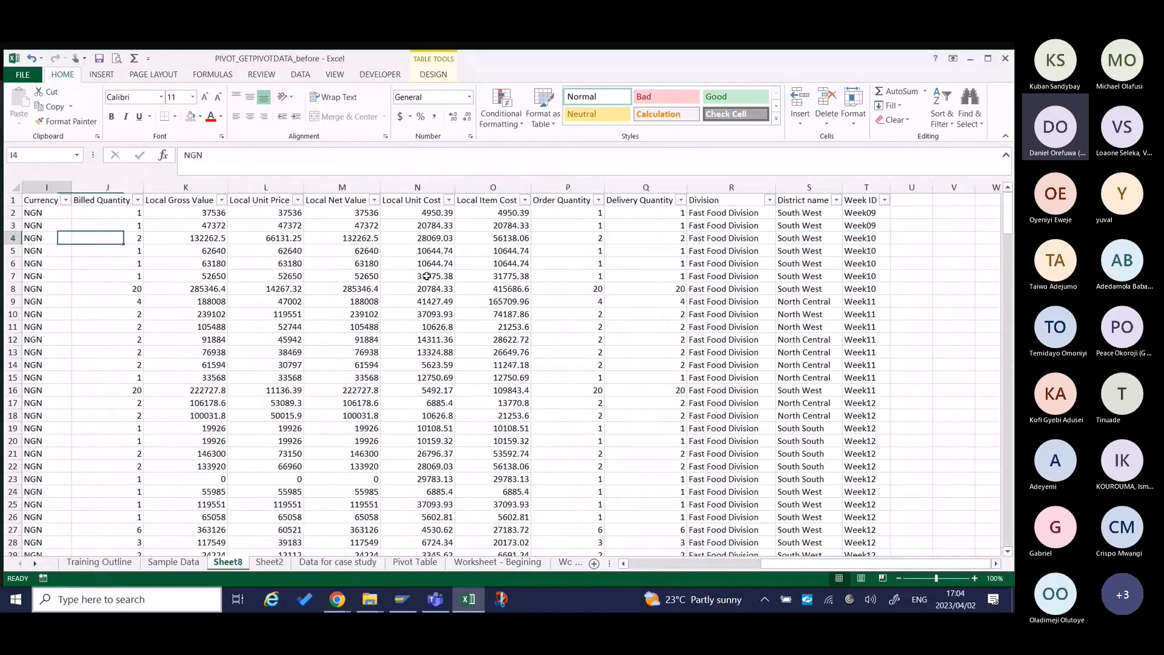
{"action": "key", "text": "Home"}
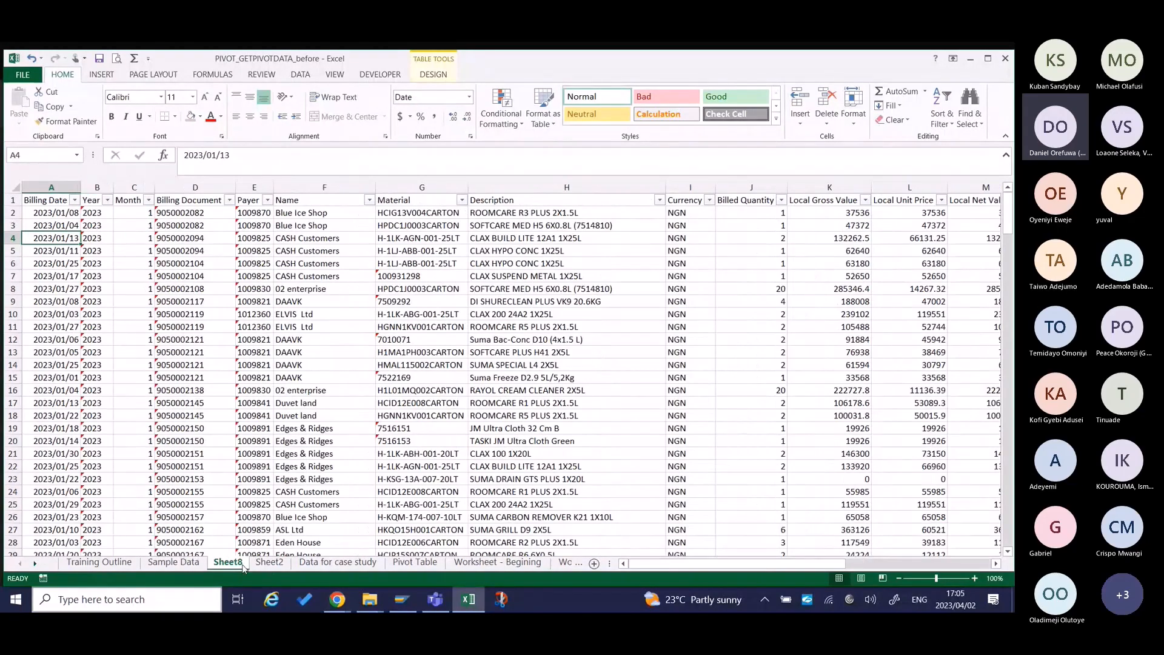
Delete the extracted detail sheet Sheet8 from the workbook.
{"action": "right_click", "coordinate": [238, 566]}
{"action": "left_click", "coordinate": [264, 525]}
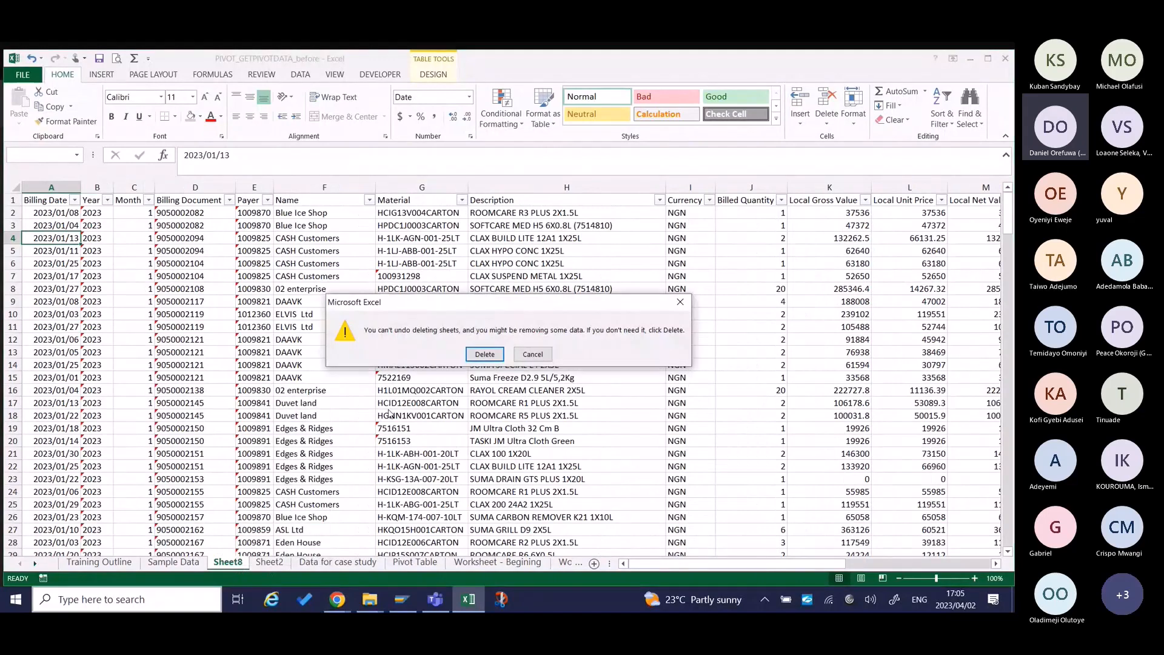
{"action": "left_click", "coordinate": [600, 351]}
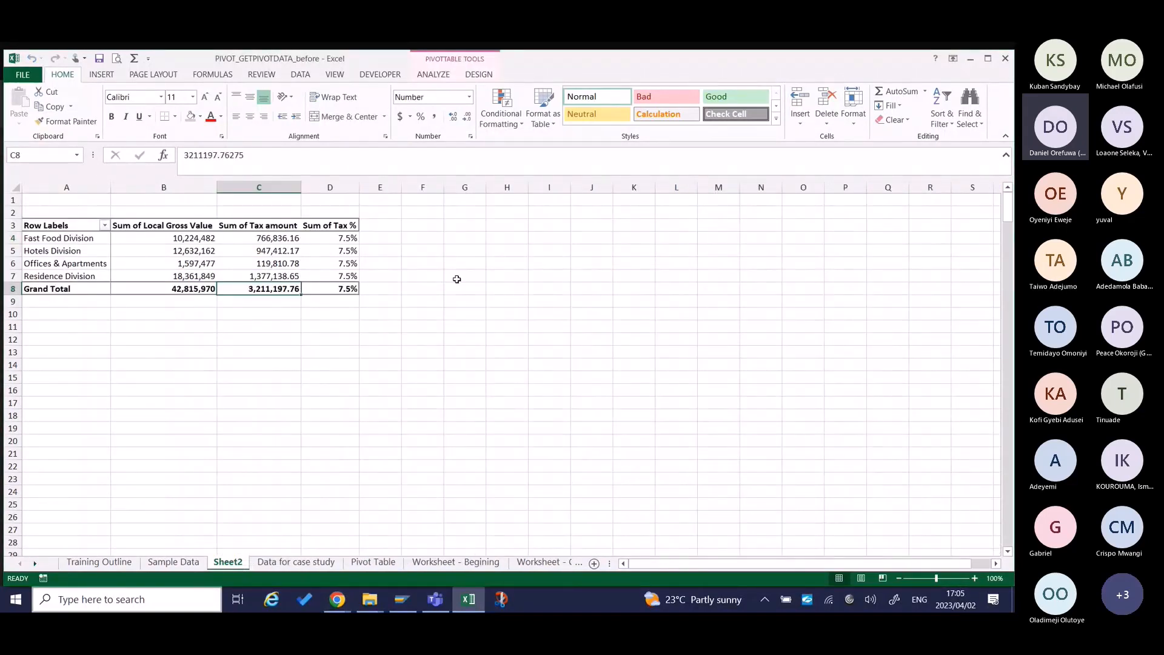
Refresh the pivot table on Sheet2.
{"action": "right_click", "coordinate": [259, 244]}
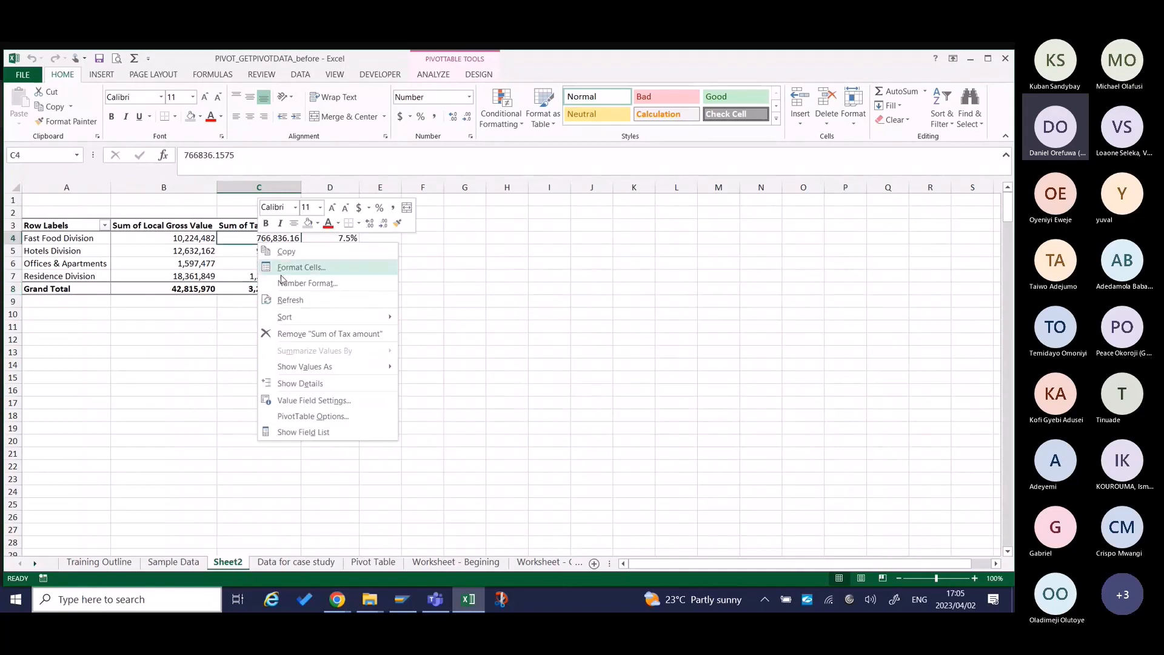
{"action": "left_click", "coordinate": [290, 299]}
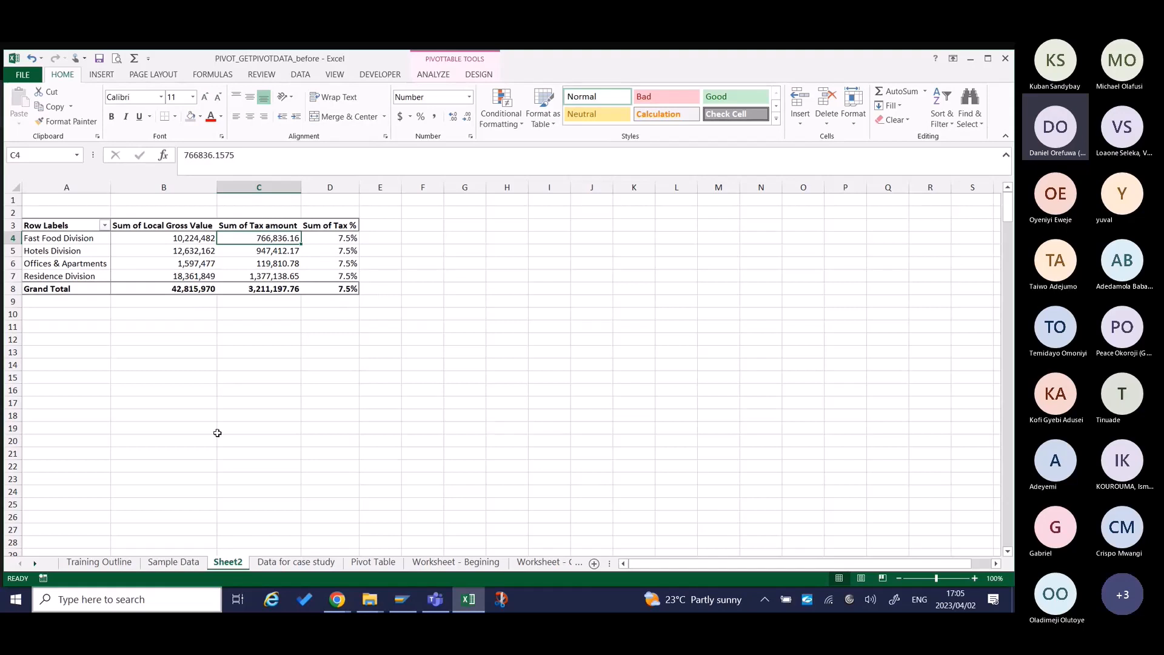
Review the Part 3 and Part 4 topics on the Training Outline sheet.
{"action": "left_click", "coordinate": [99, 562]}
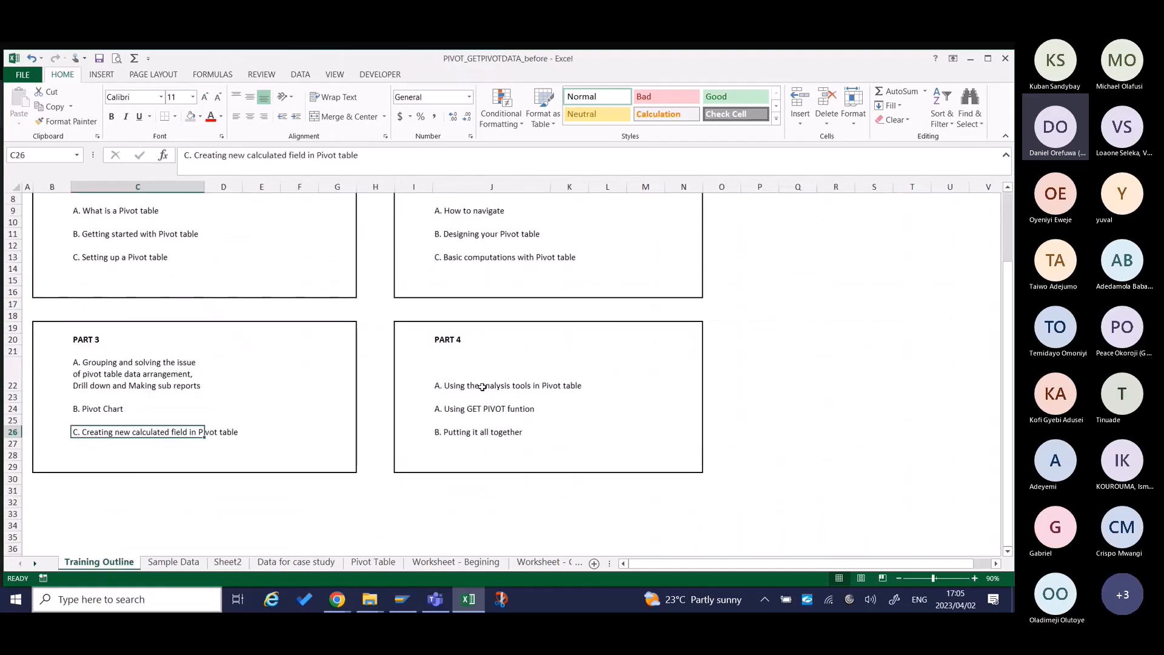
{"action": "left_click_drag", "start_coordinate": [450, 341], "coordinate": [463, 455]}
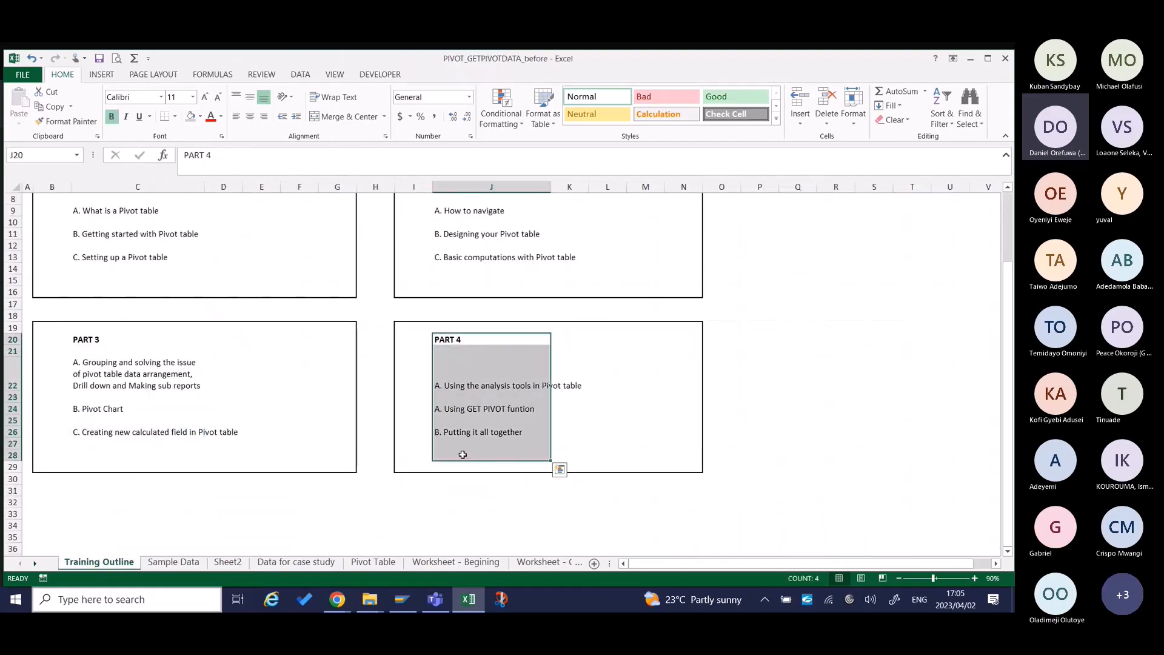
{"action": "left_click", "coordinate": [201, 376]}
{"action": "key", "text": "Down"}
{"action": "key", "text": "Down"}
{"action": "key", "text": "Down"}
{"action": "key", "text": "Down"}
{"action": "key", "text": "Down"}
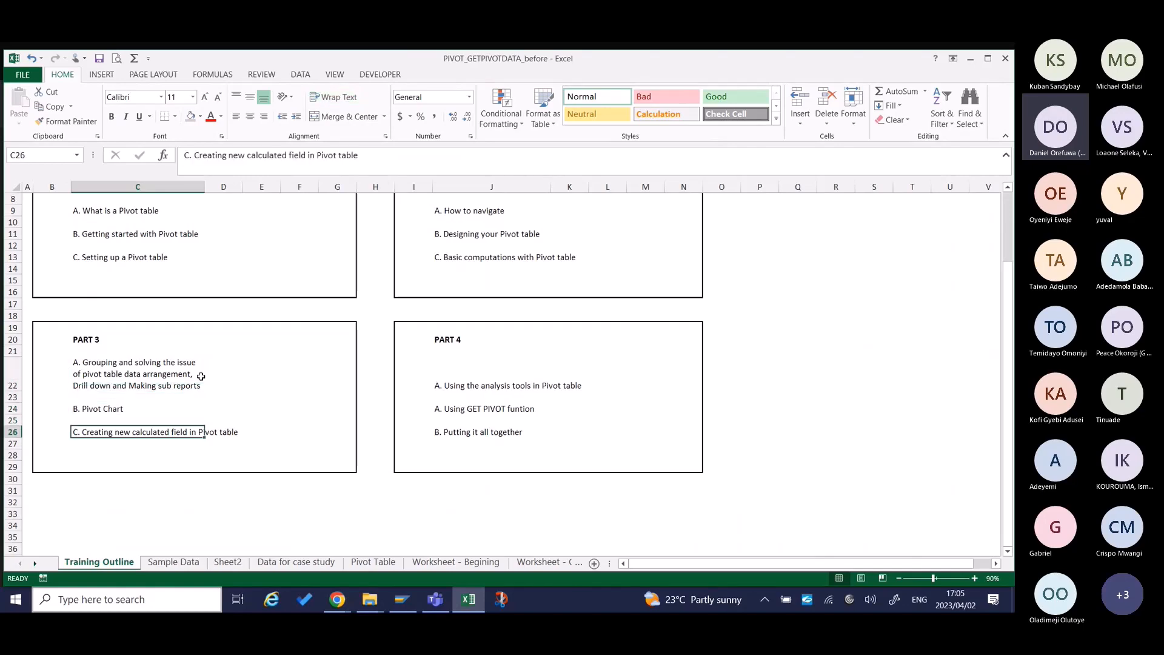
{"action": "key", "text": "Up"}
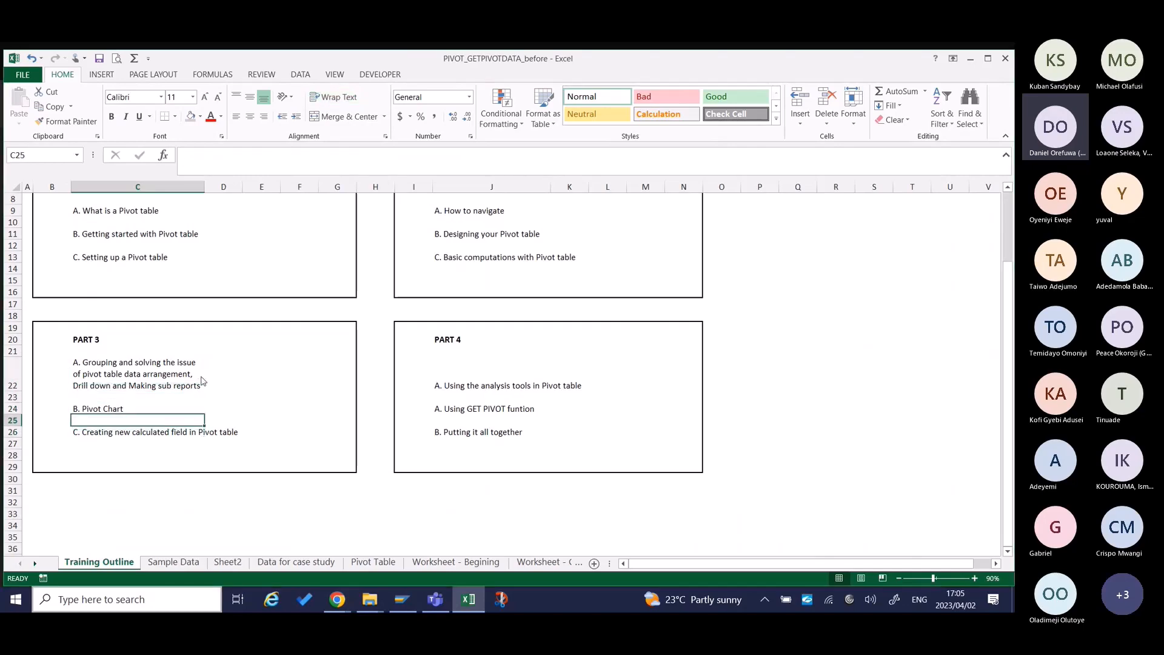
Check the Teams meeting window and its chat, and return to Excel to go over the Part 4 topics of the Training Outline.
{"action": "key", "text": "alt+Tab"}
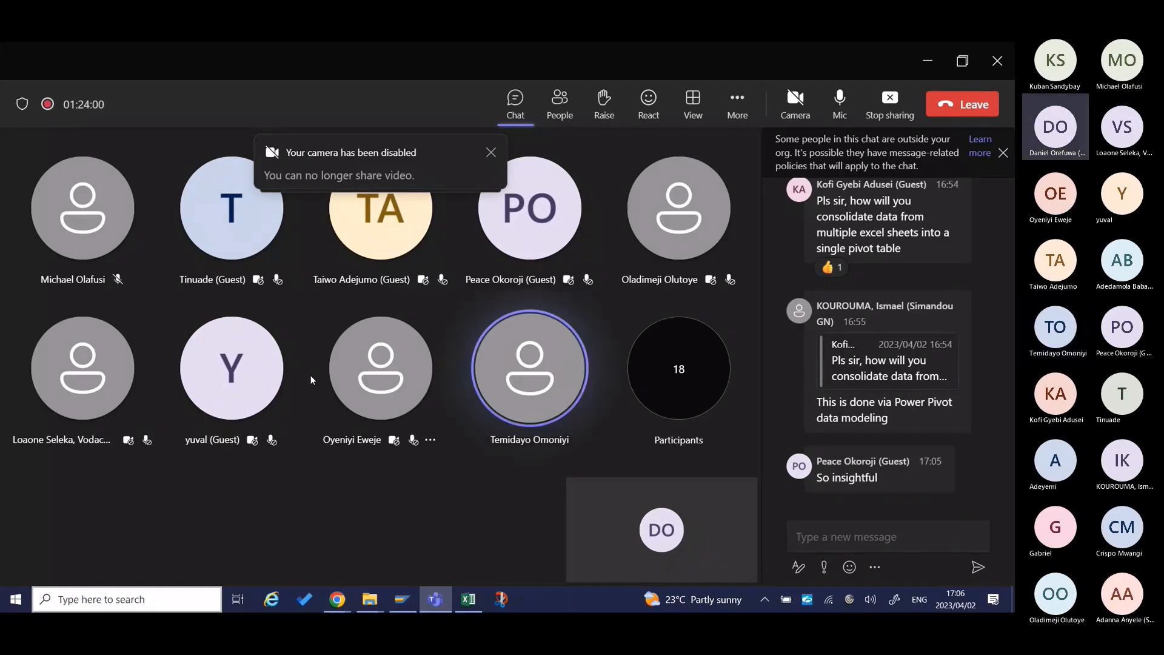
{"action": "key", "text": "alt+Tab"}
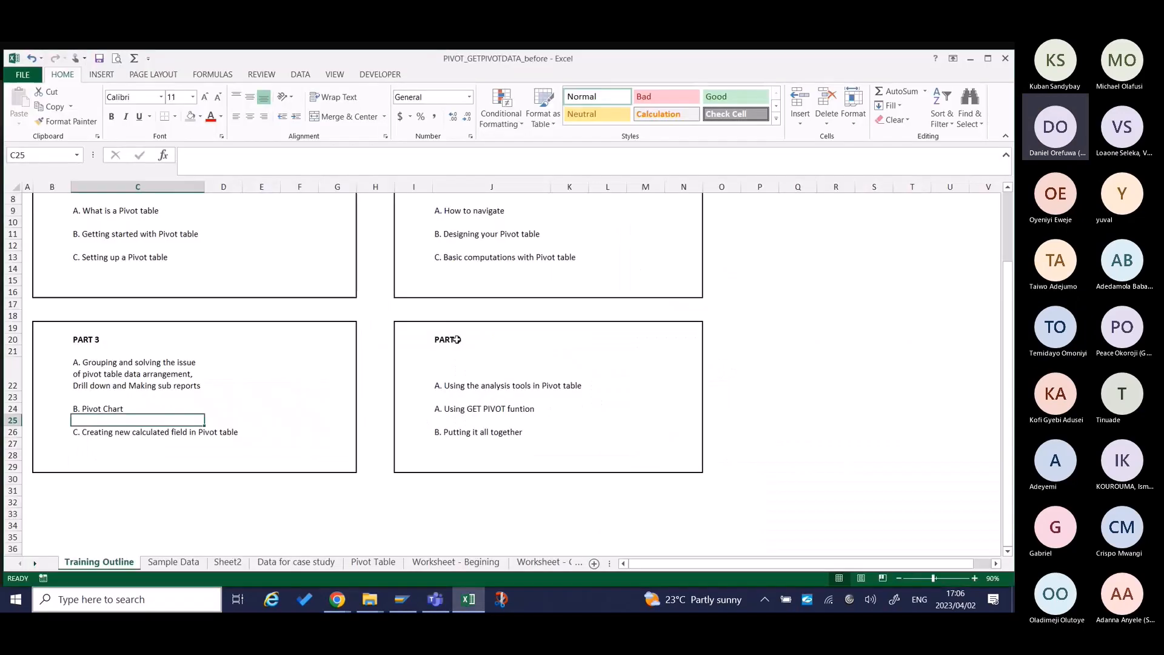
{"action": "left_click", "coordinate": [456, 340]}
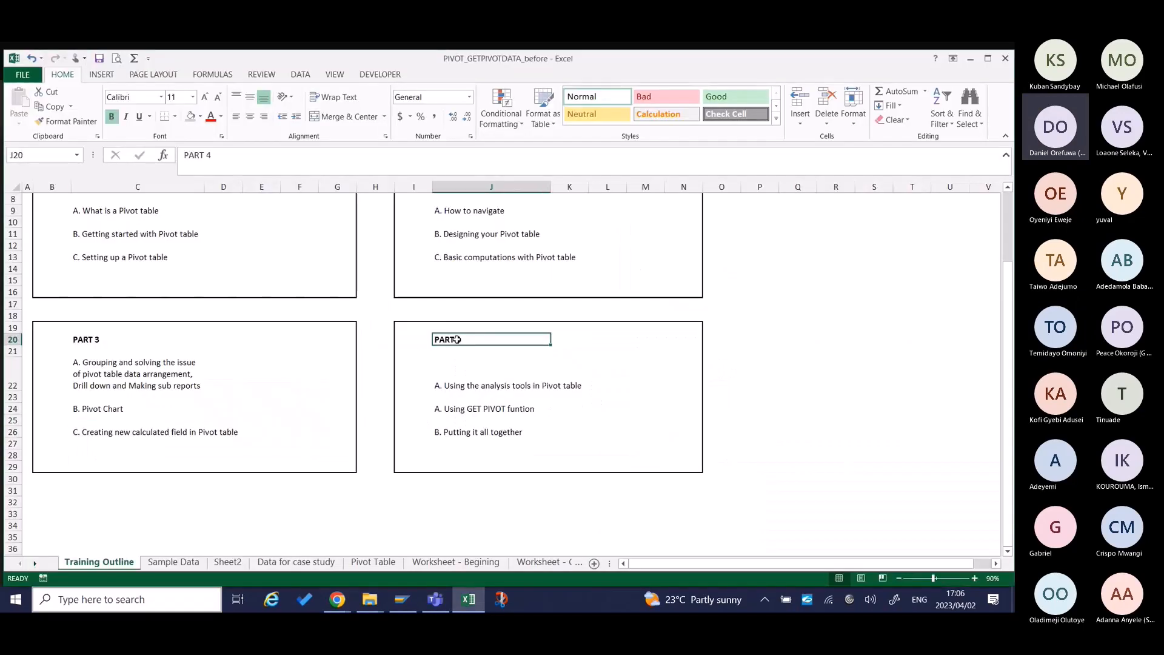
{"action": "left_click_drag", "start_coordinate": [457, 339], "coordinate": [461, 431]}
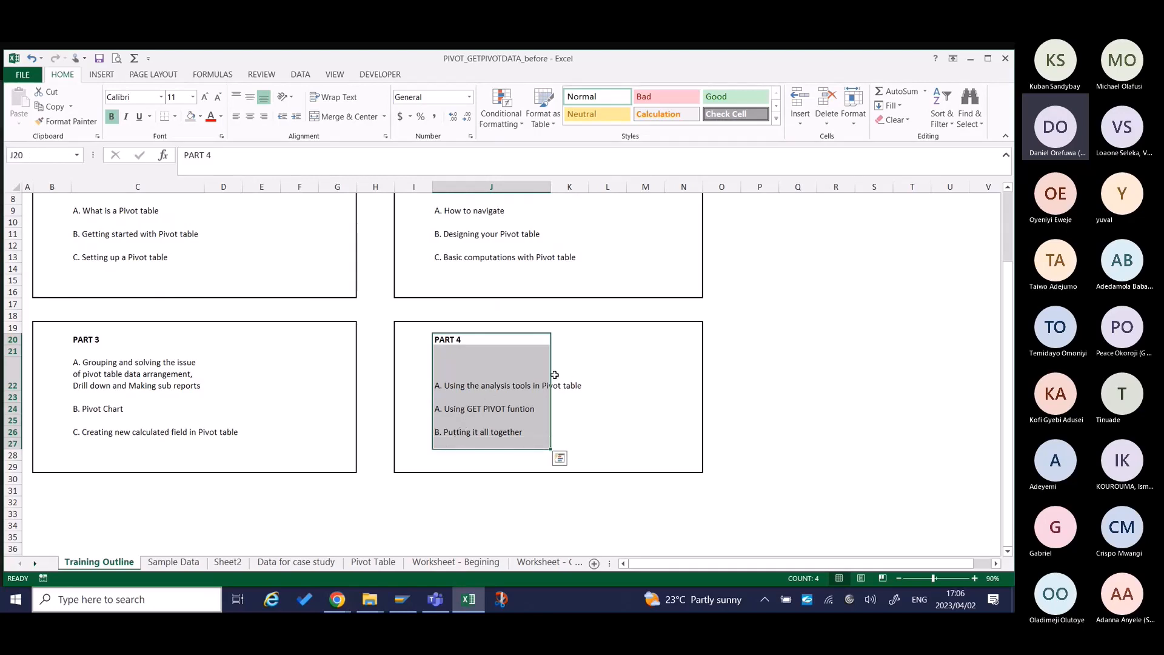
{"action": "key", "text": "alt+Tab"}
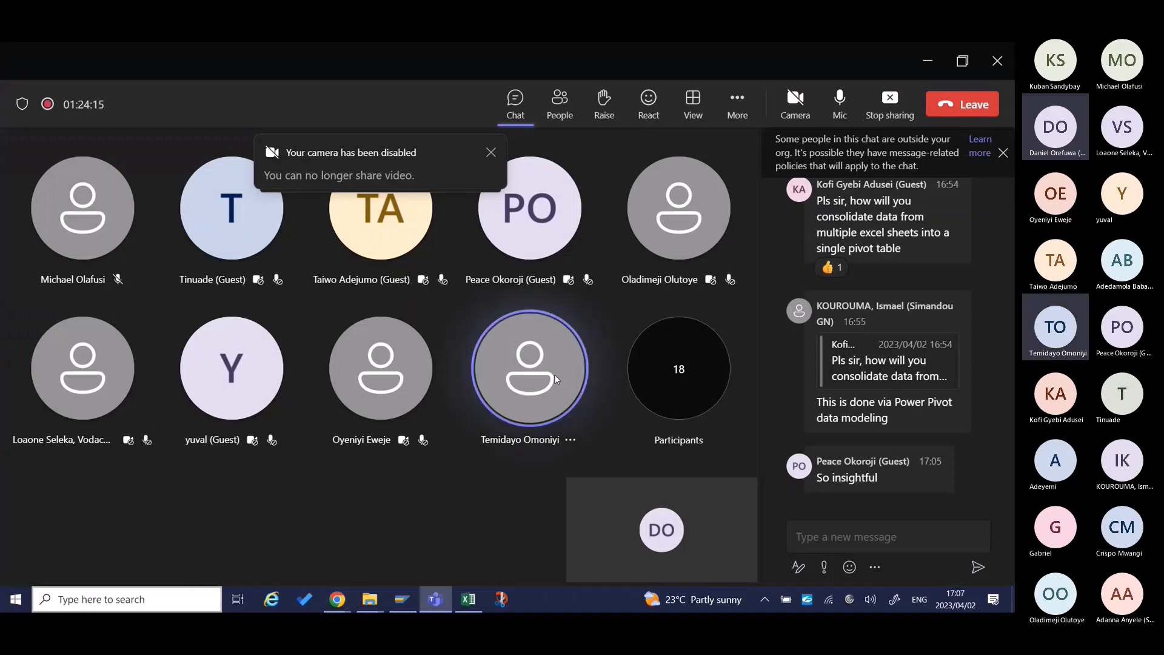
{"action": "key", "text": "alt+Tab"}
{"action": "left_click", "coordinate": [555, 375]}
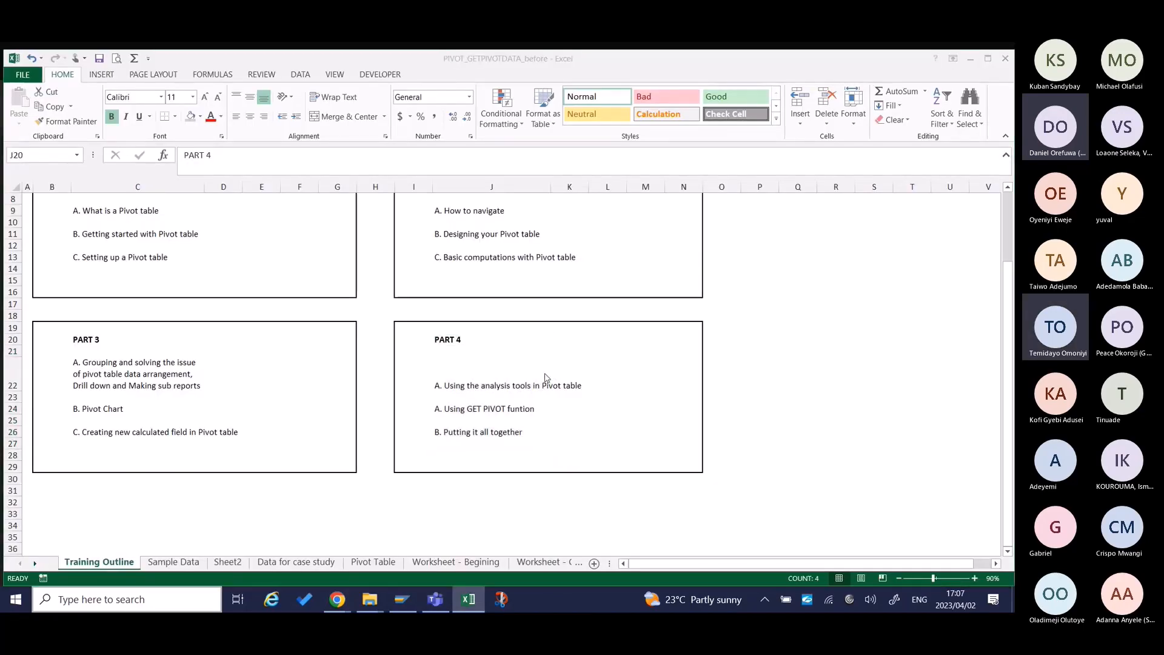
{"action": "key", "text": "alt+Tab"}
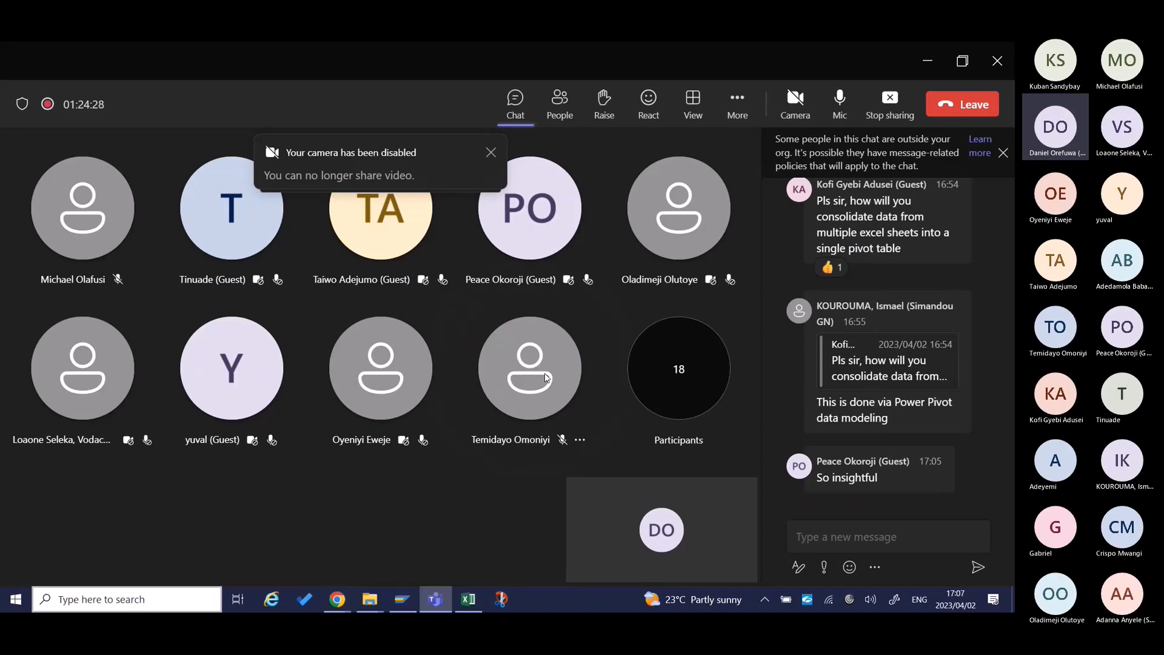
{"action": "key", "text": "alt+Tab"}
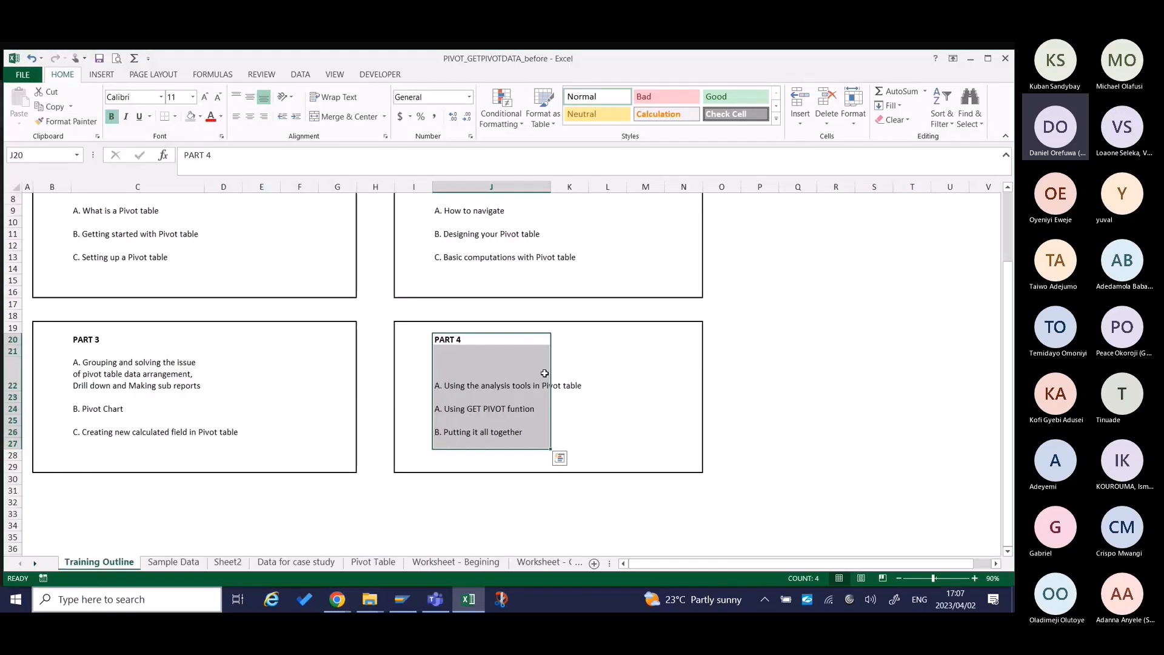
{"action": "left_click", "coordinate": [475, 386]}
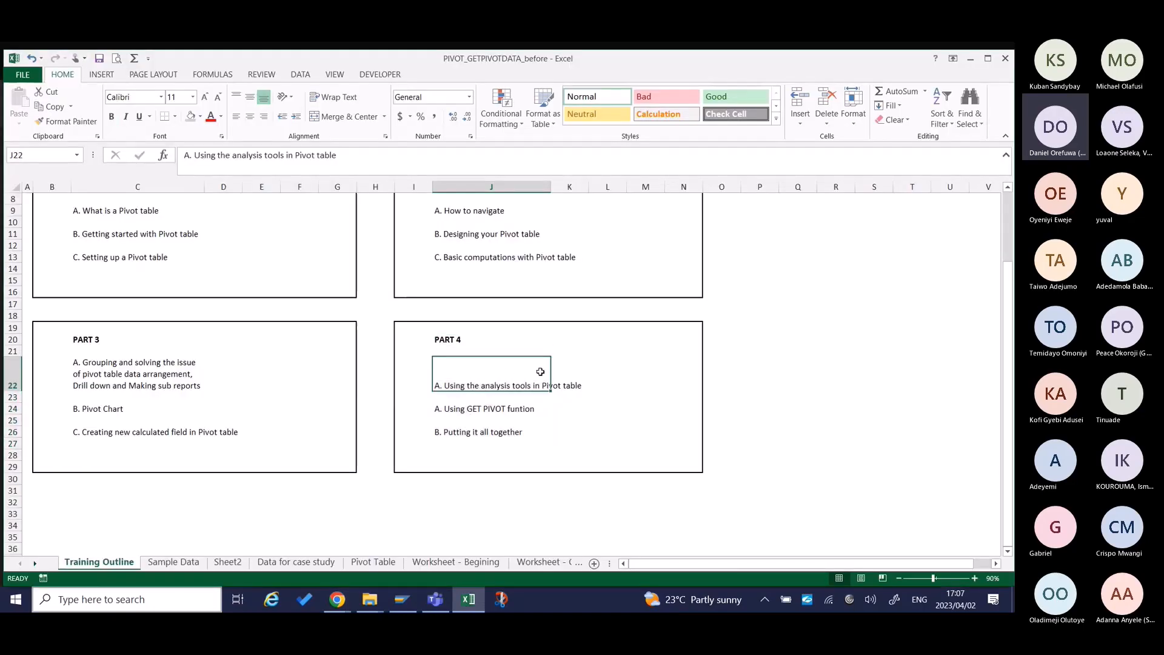
{"action": "key", "text": "alt+Tab"}
{"action": "key", "text": "alt+Tab"}
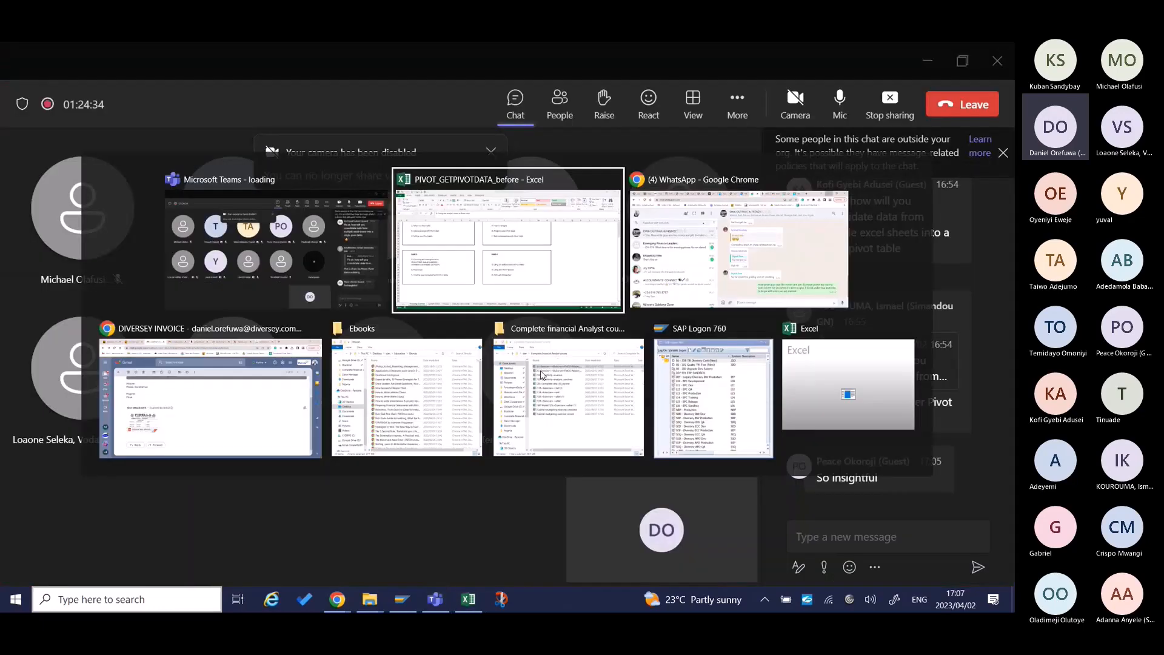
{"action": "key", "text": "alt+Tab"}
{"action": "key", "text": "alt+shift+Tab"}
Insert slicers for the Month, Name and Week ID fields of the pivot table on Sheet2.
{"action": "left_click", "coordinate": [185, 563]}
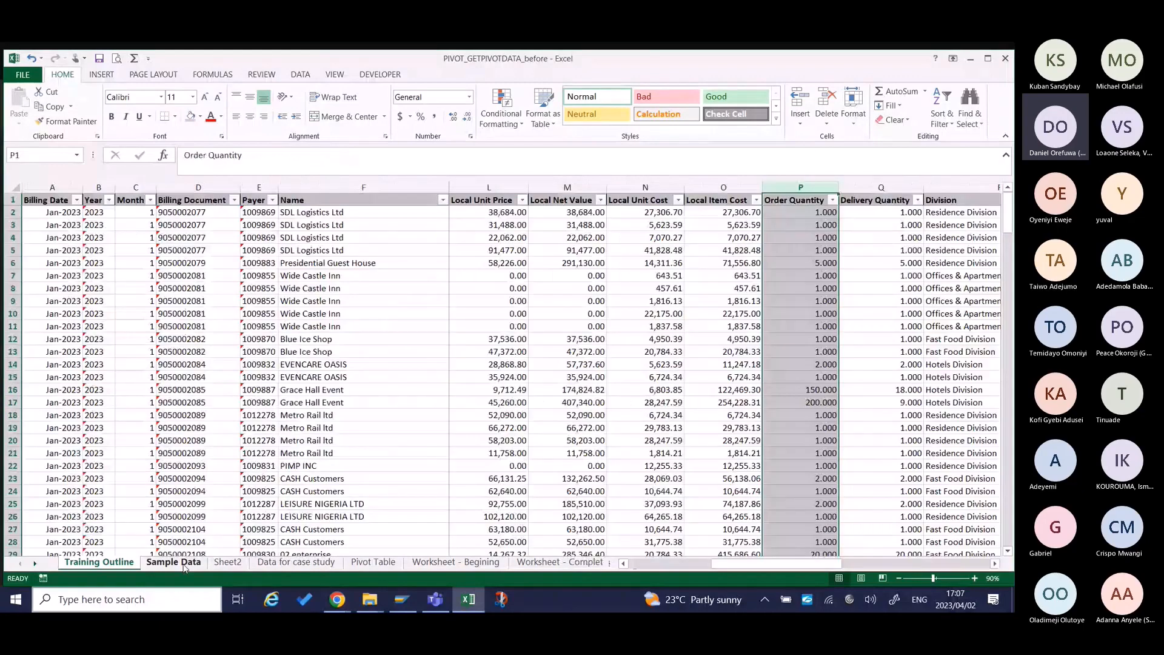
{"action": "left_click", "coordinate": [228, 563]}
{"action": "left_click", "coordinate": [450, 75]}
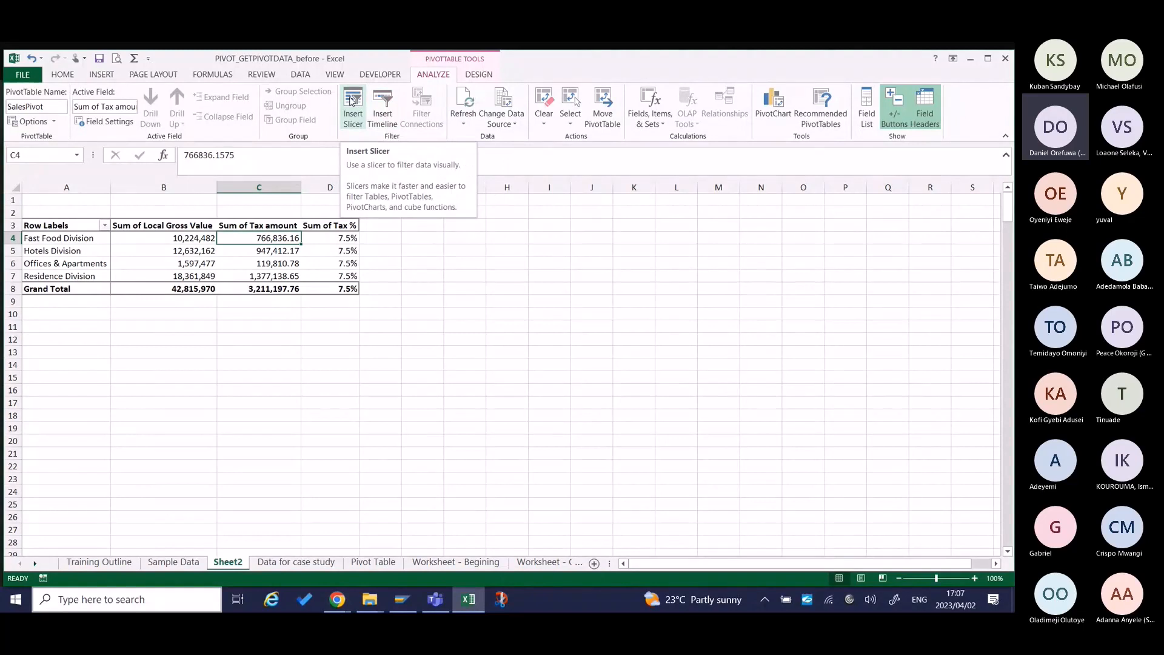
{"action": "left_click", "coordinate": [355, 104]}
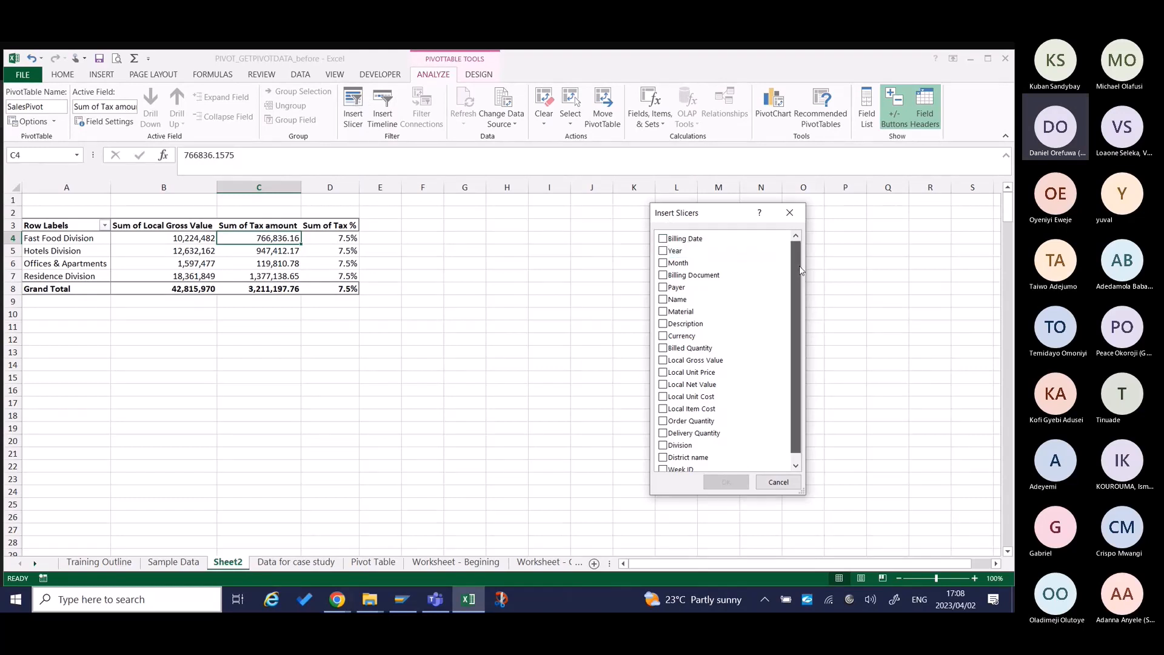
{"action": "mouse_move", "coordinate": [799, 273]}
{"action": "left_mouse_down"}
{"action": "mouse_move", "coordinate": [804, 346]}
{"action": "mouse_move", "coordinate": [798, 254]}
{"action": "left_mouse_up"}
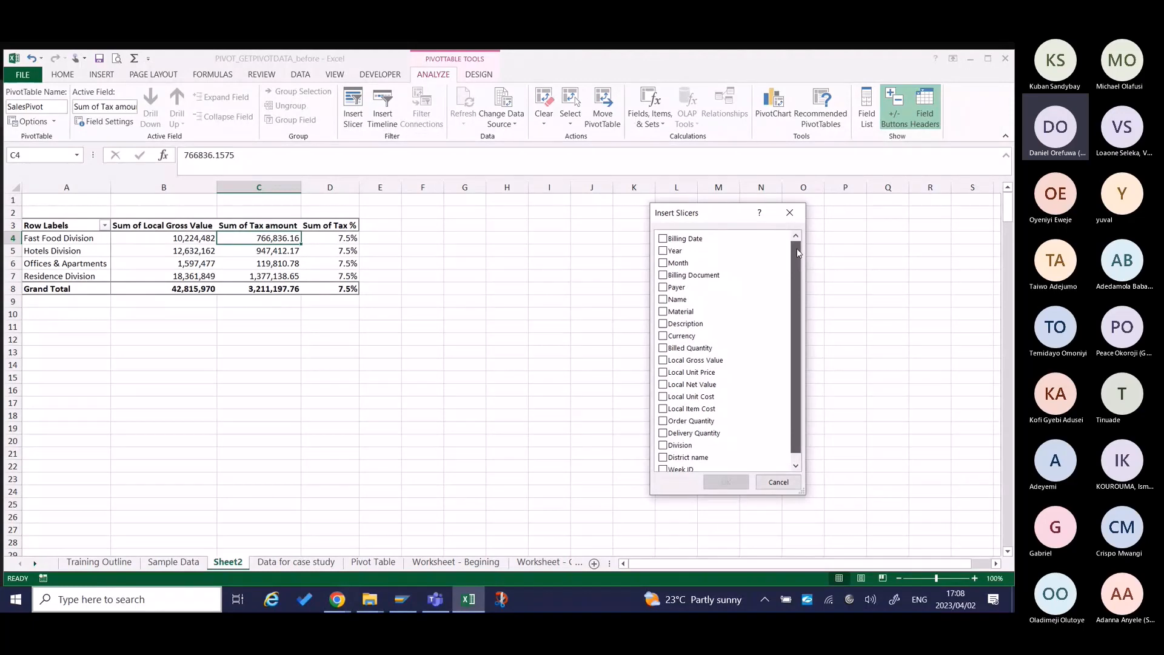
{"action": "left_click", "coordinate": [663, 264]}
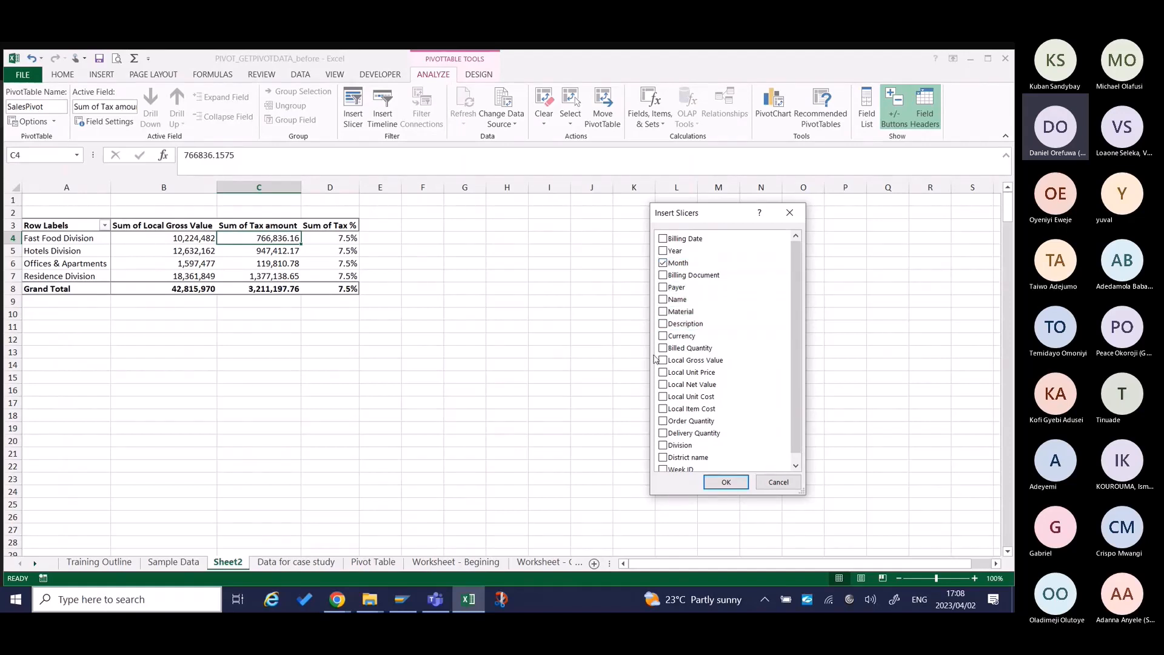
{"action": "scroll", "coordinate": [659, 392], "scroll_direction": "down", "scroll_amount": 1}
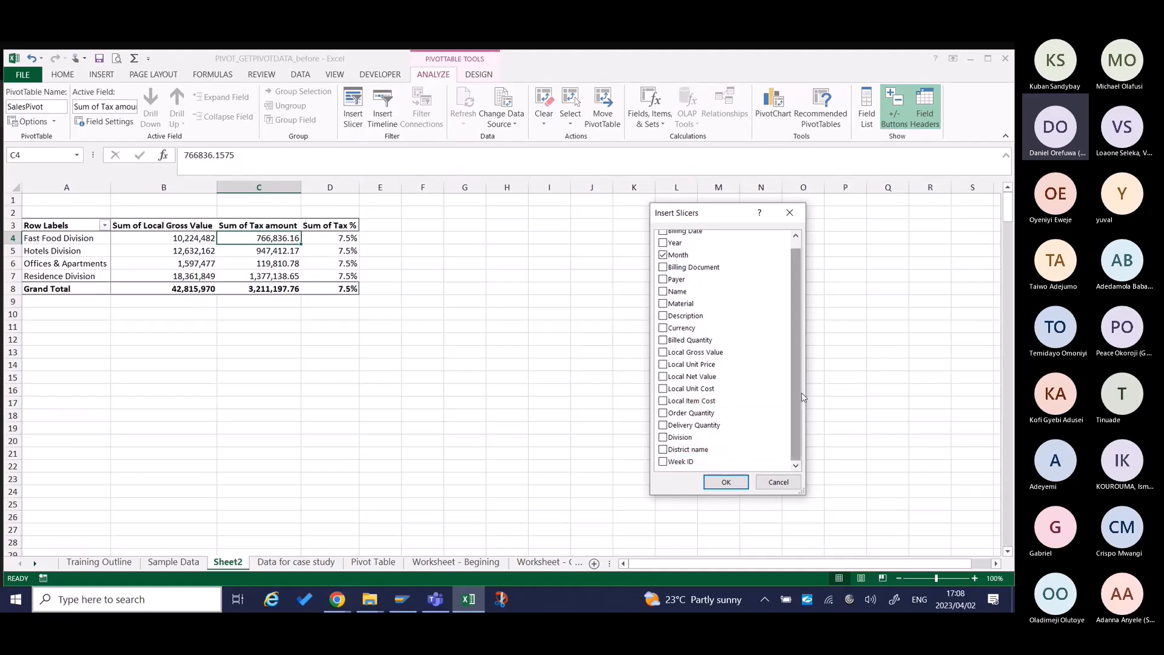
{"action": "left_click", "coordinate": [698, 462]}
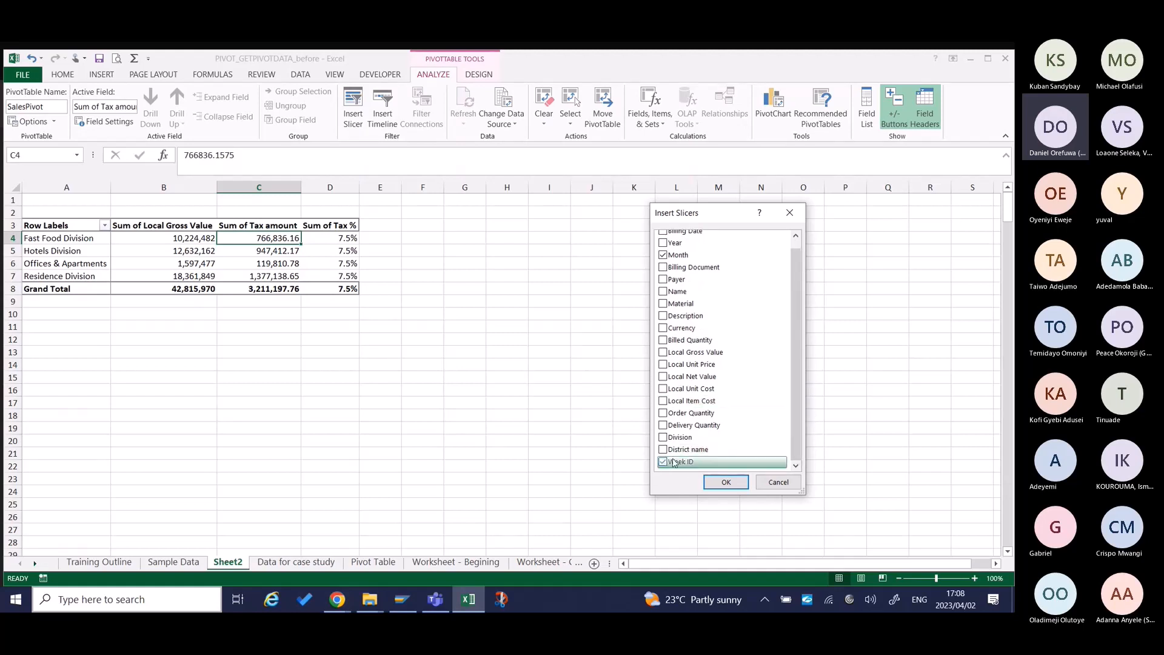
{"action": "left_click_drag", "start_coordinate": [799, 356], "coordinate": [800, 322]}
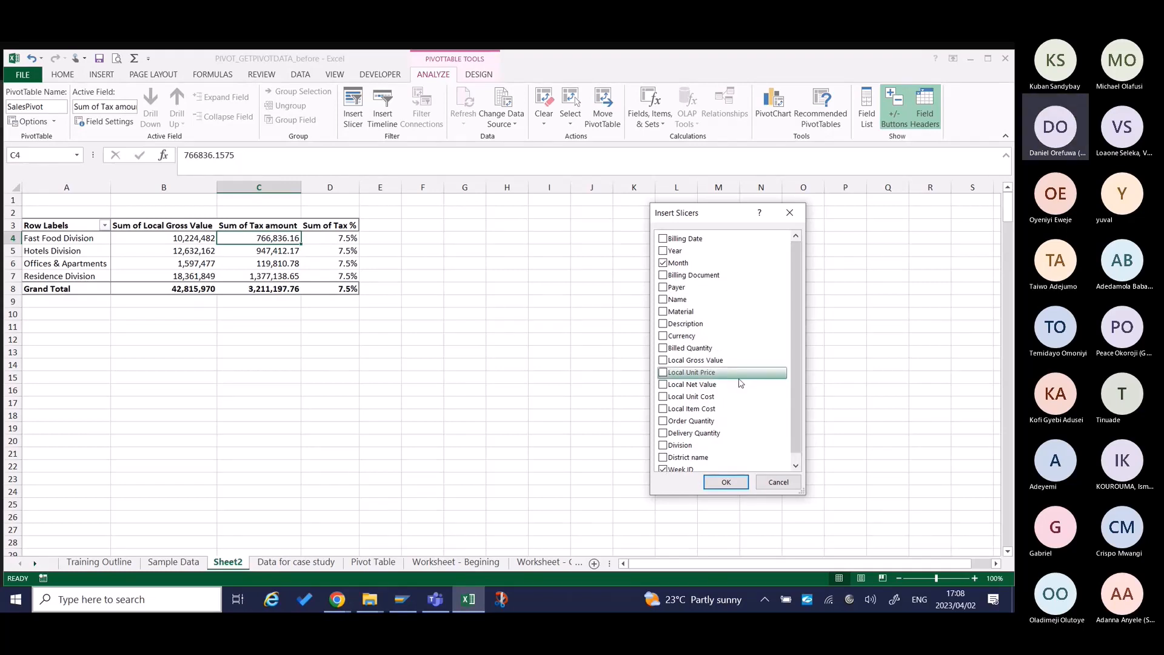
{"action": "left_click", "coordinate": [663, 301]}
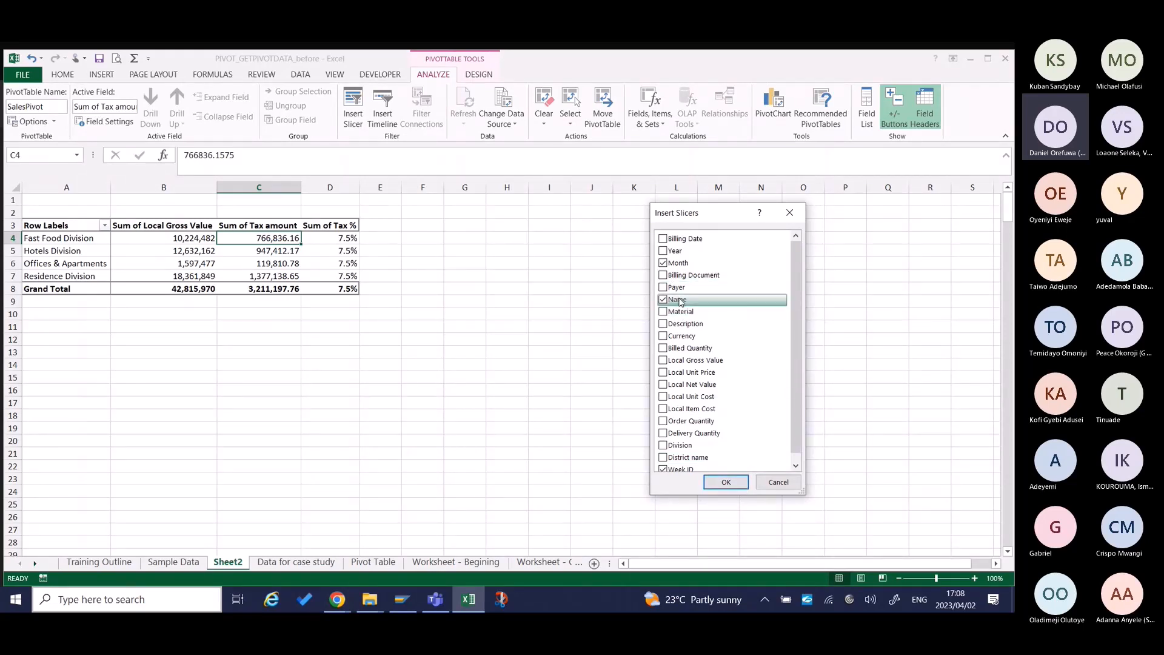
{"action": "left_click", "coordinate": [726, 481]}
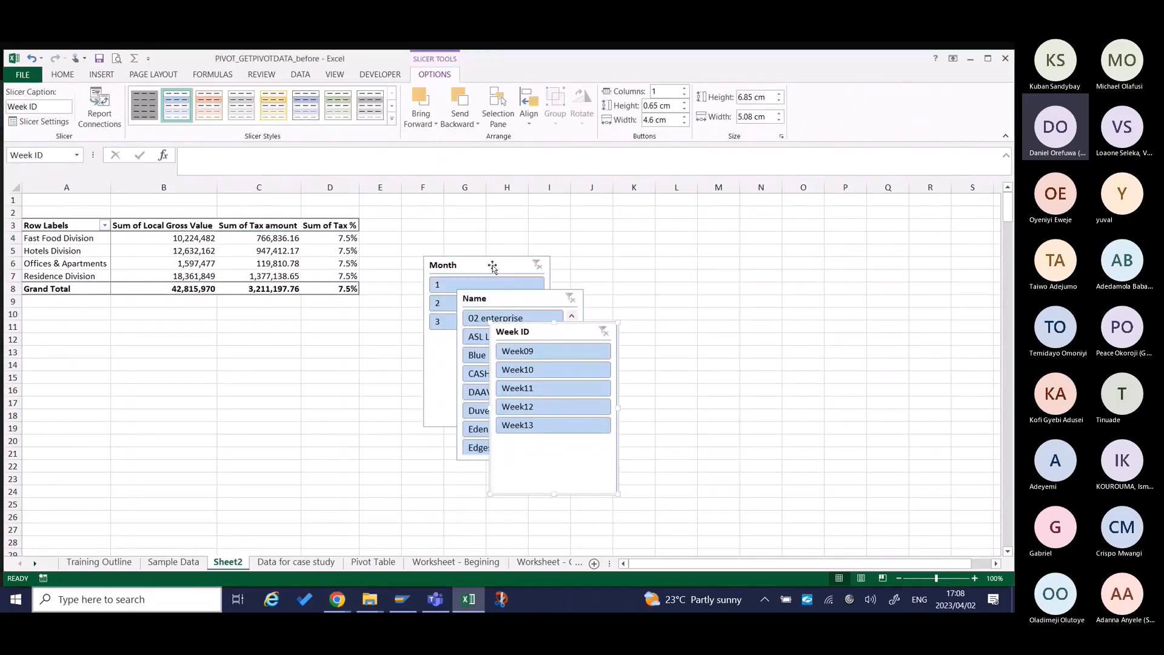
Arrange the Month, Name and Week ID slicers side by side next to the pivot table.
{"action": "left_click_drag", "start_coordinate": [492, 266], "coordinate": [455, 230]}
{"action": "left_click_drag", "start_coordinate": [538, 294], "coordinate": [592, 229]}
{"action": "left_click_drag", "start_coordinate": [545, 331], "coordinate": [566, 310]}
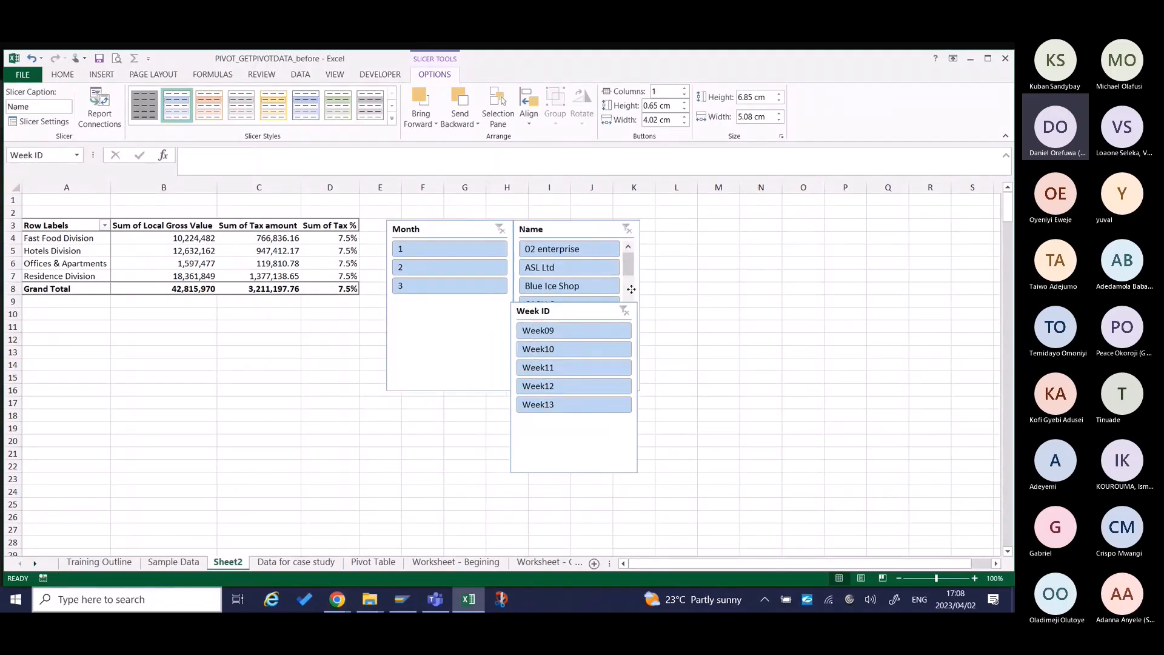
{"action": "left_click_drag", "start_coordinate": [631, 289], "coordinate": [727, 228]}
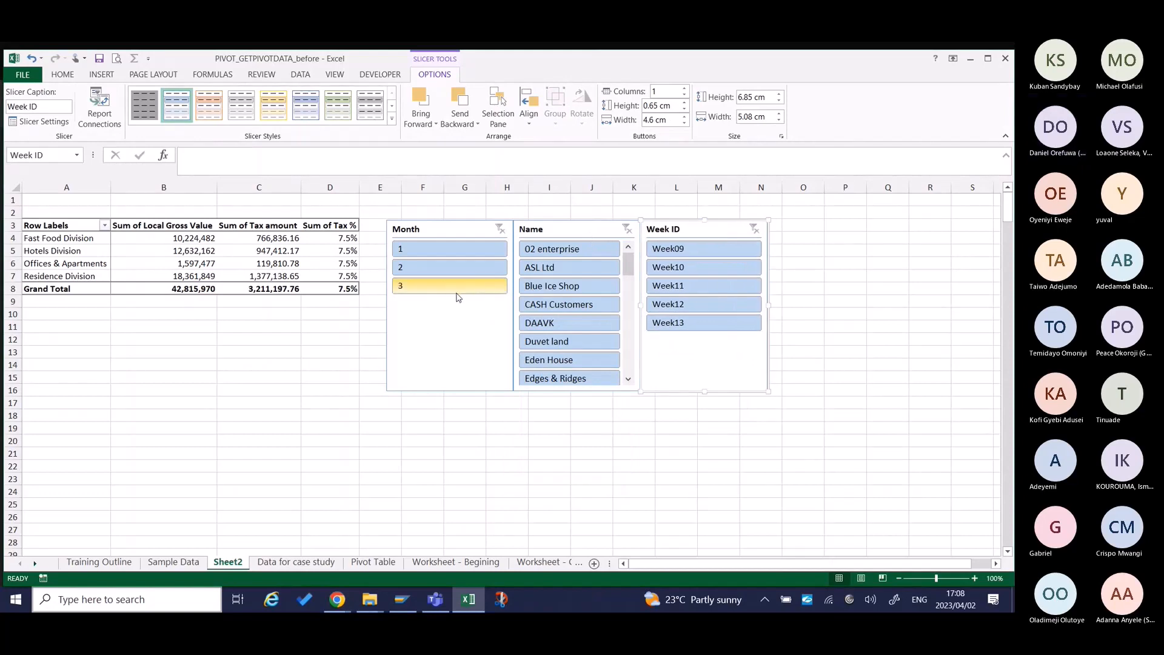
Switch the Month slicer from 1 to 2 and back to 1, and filter the Name slicer to Duvet land.
{"action": "left_click", "coordinate": [453, 249]}
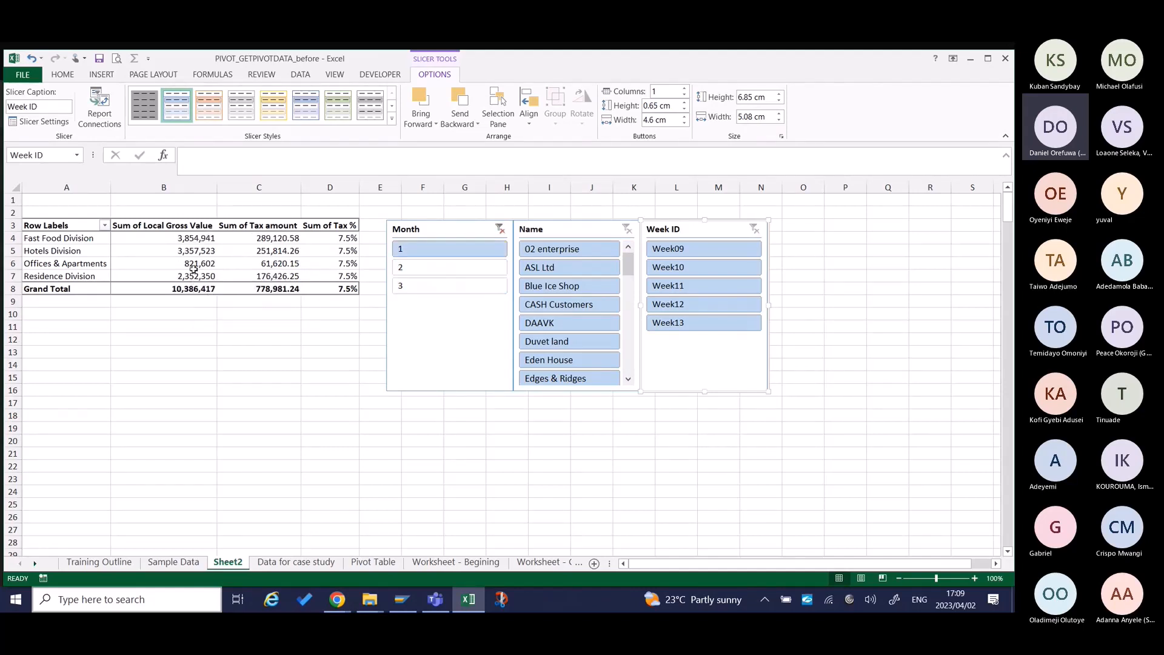
{"action": "left_click", "coordinate": [417, 267]}
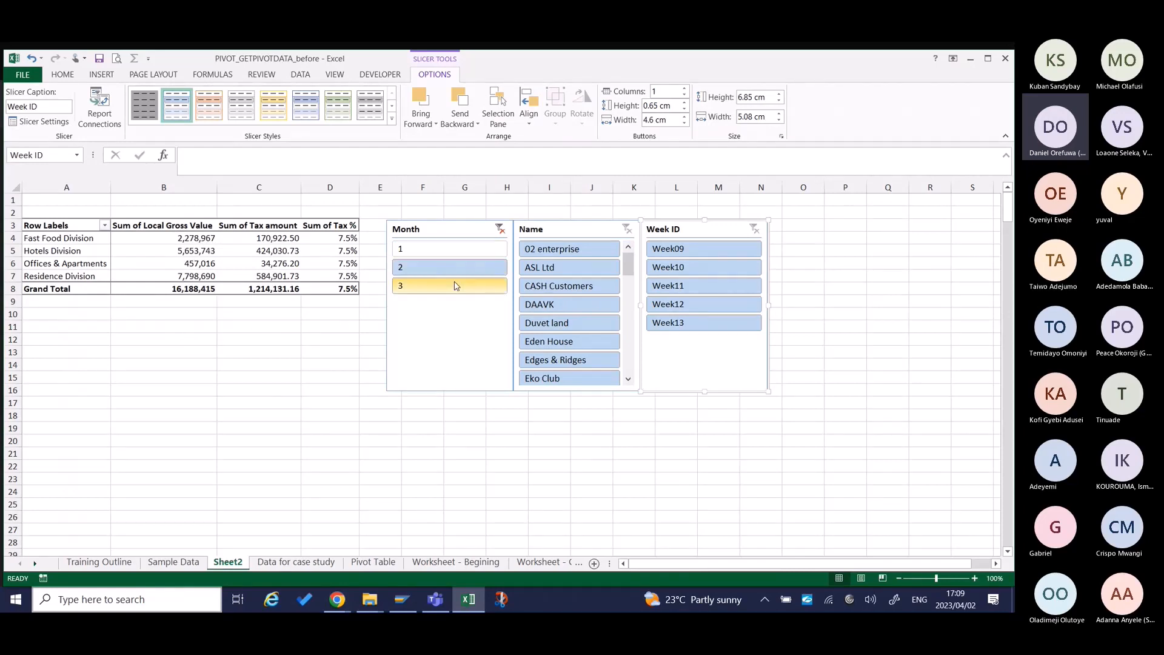
{"action": "left_click", "coordinate": [491, 252]}
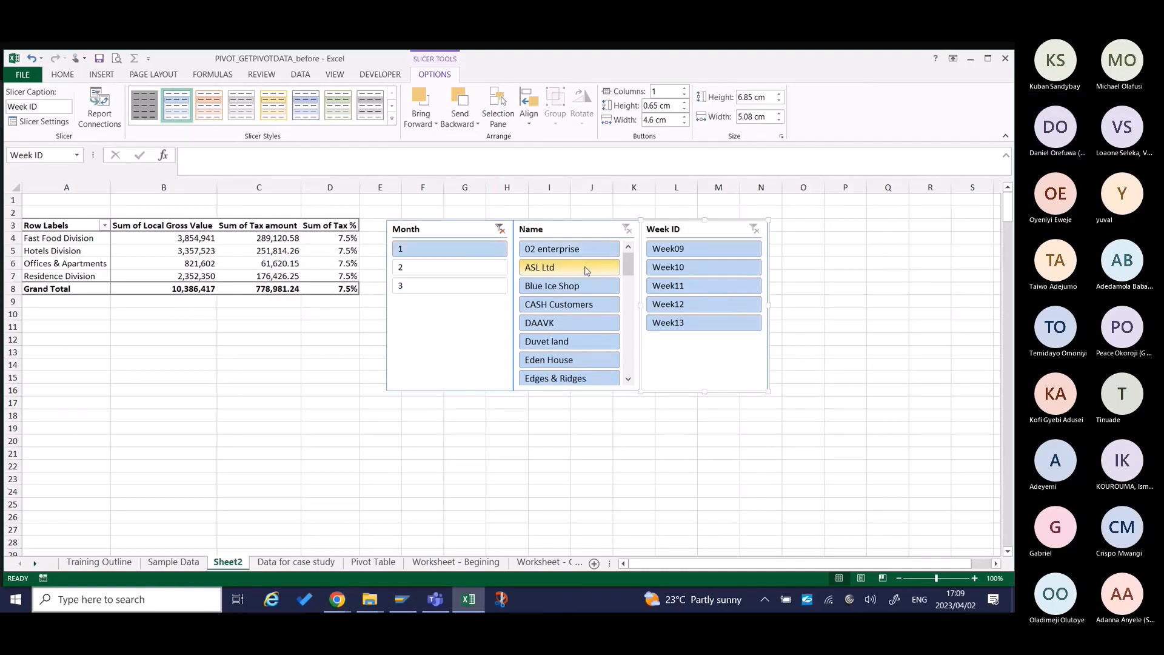
{"action": "left_click", "coordinate": [568, 343]}
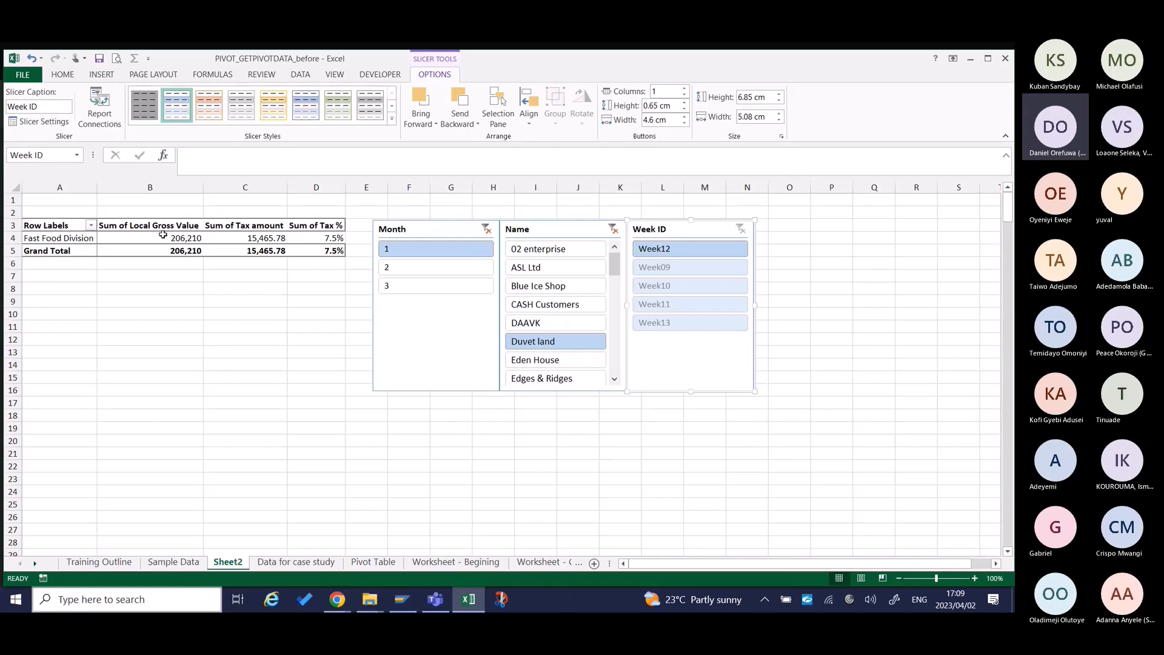
Delete the Week ID slicer and space the Month and Name slicers apart beside the pivot table.
{"action": "mouse_move", "coordinate": [159, 236]}
{"action": "key", "text": "Delete"}
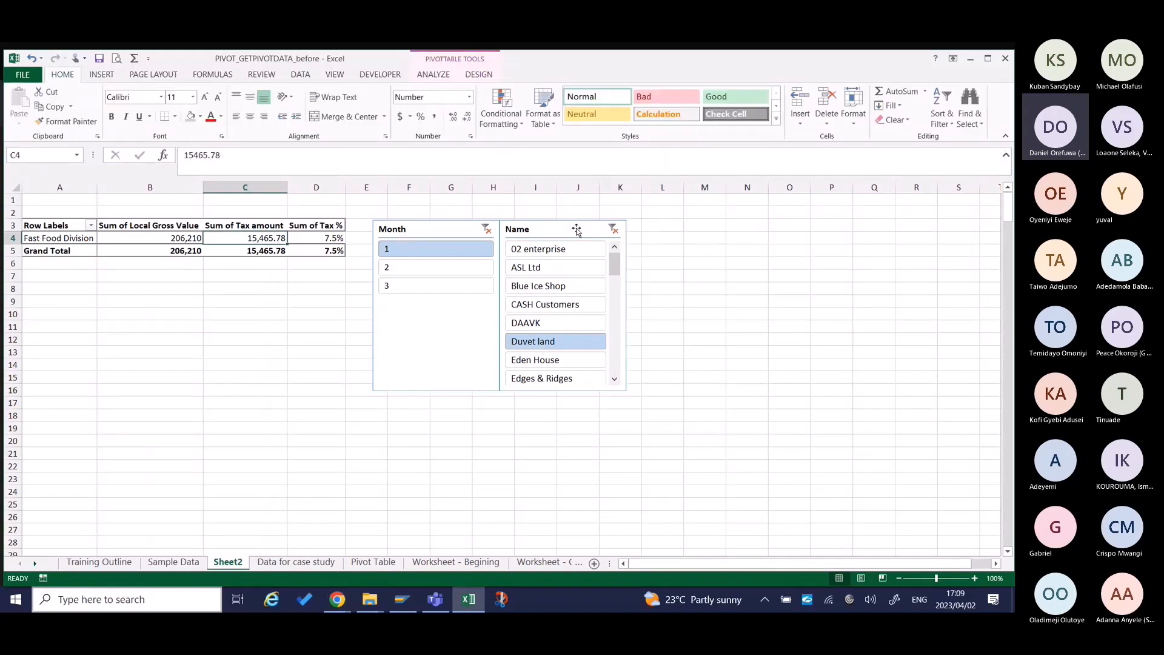
{"action": "left_click_drag", "start_coordinate": [577, 230], "coordinate": [633, 228]}
{"action": "left_click_drag", "start_coordinate": [459, 231], "coordinate": [468, 232]}
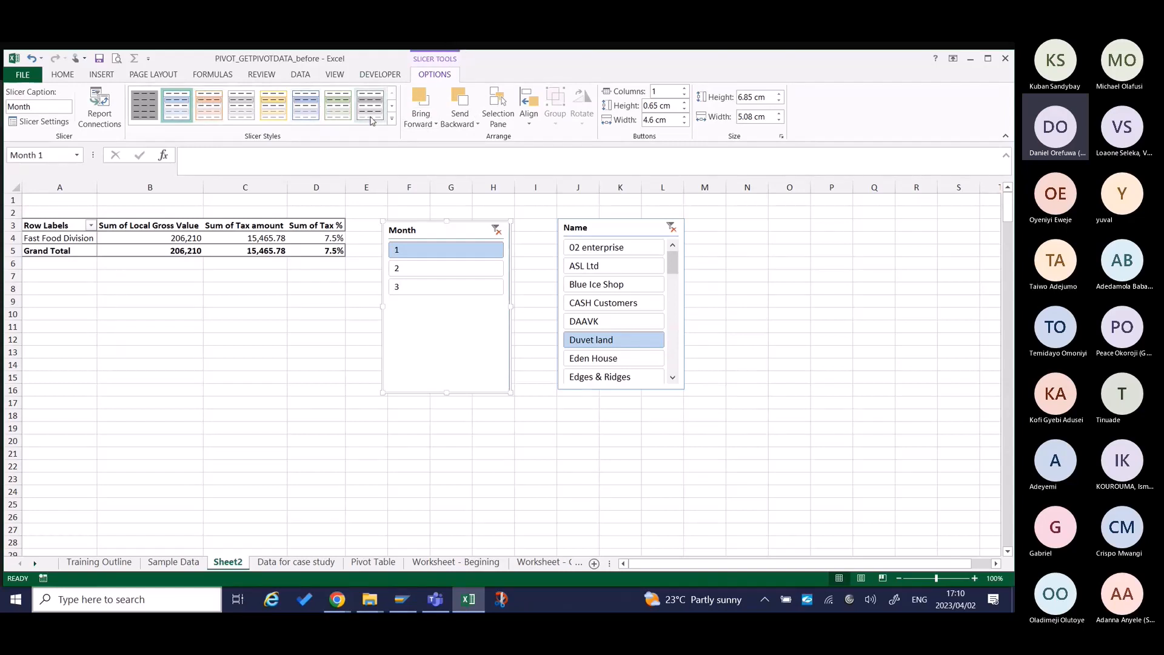
{"action": "left_click", "coordinate": [392, 120]}
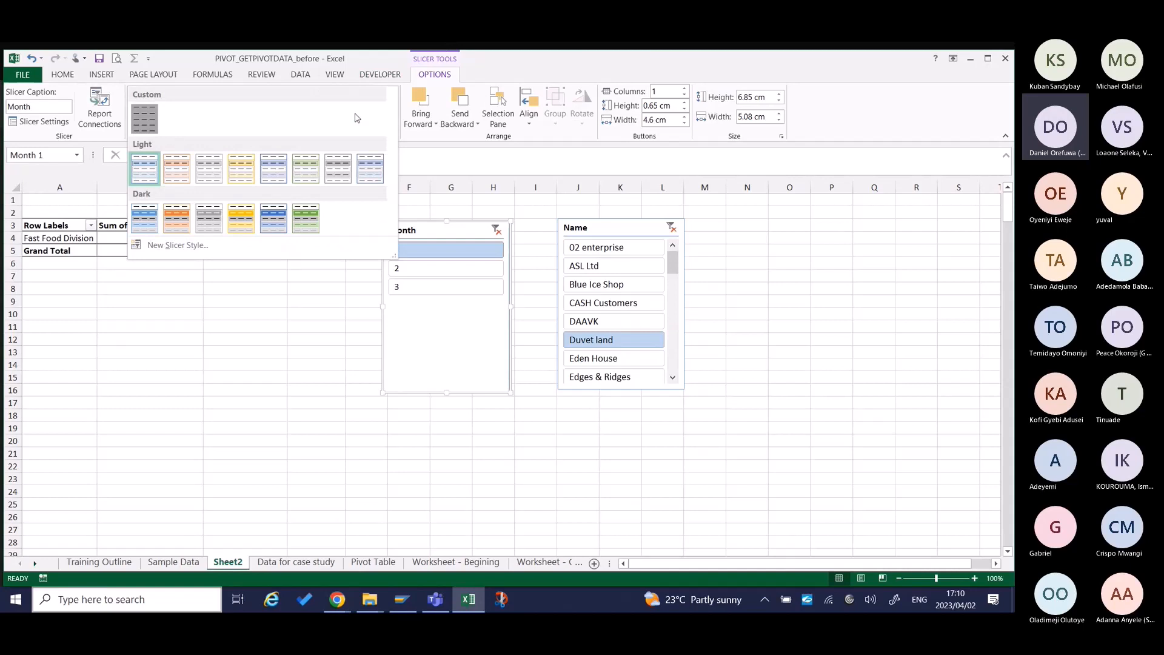
{"action": "left_click", "coordinate": [476, 168]}
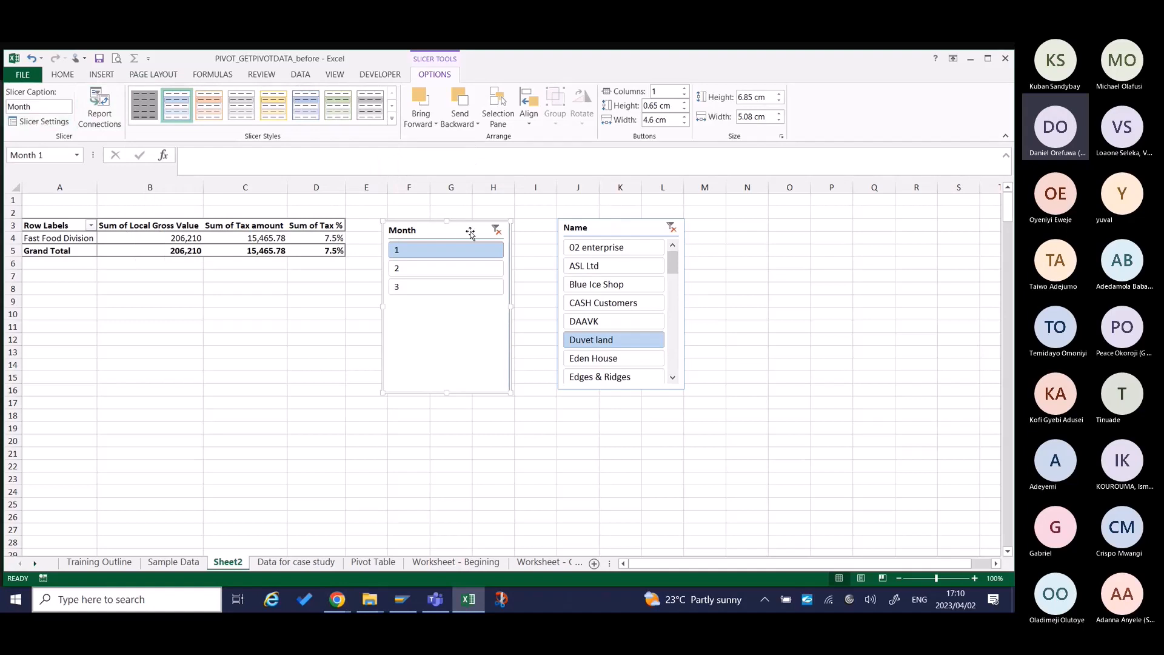
Rename the Name slicer as Customer_Name and set its header caption to Customer.
{"action": "left_click", "coordinate": [620, 226]}
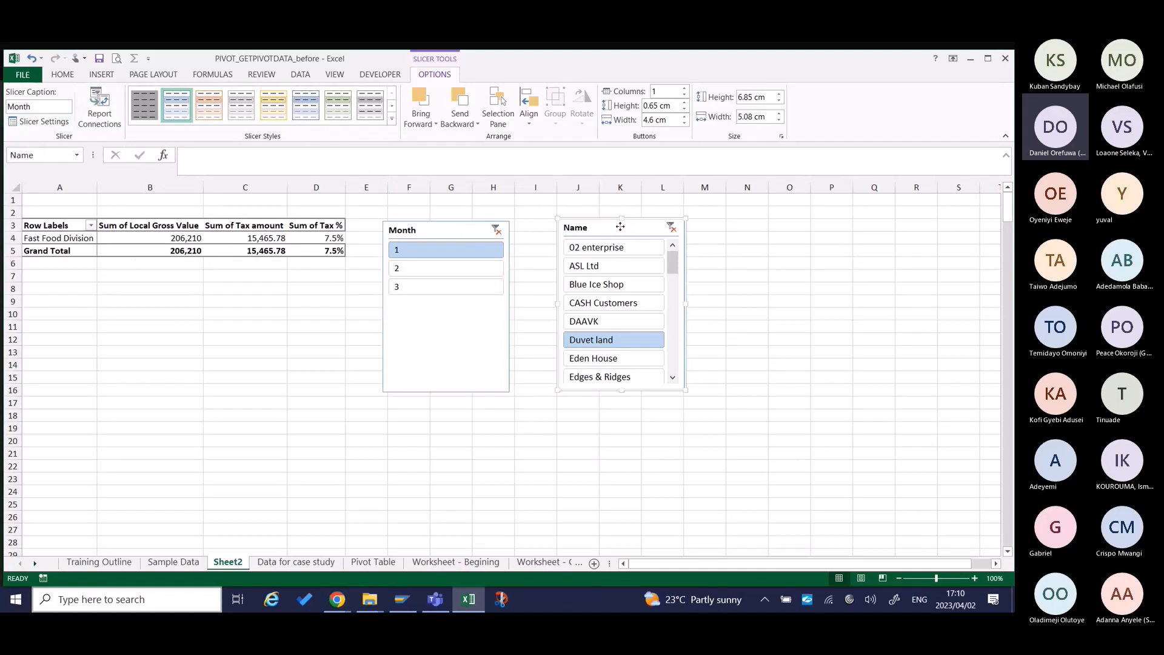
{"action": "right_click", "coordinate": [620, 227]}
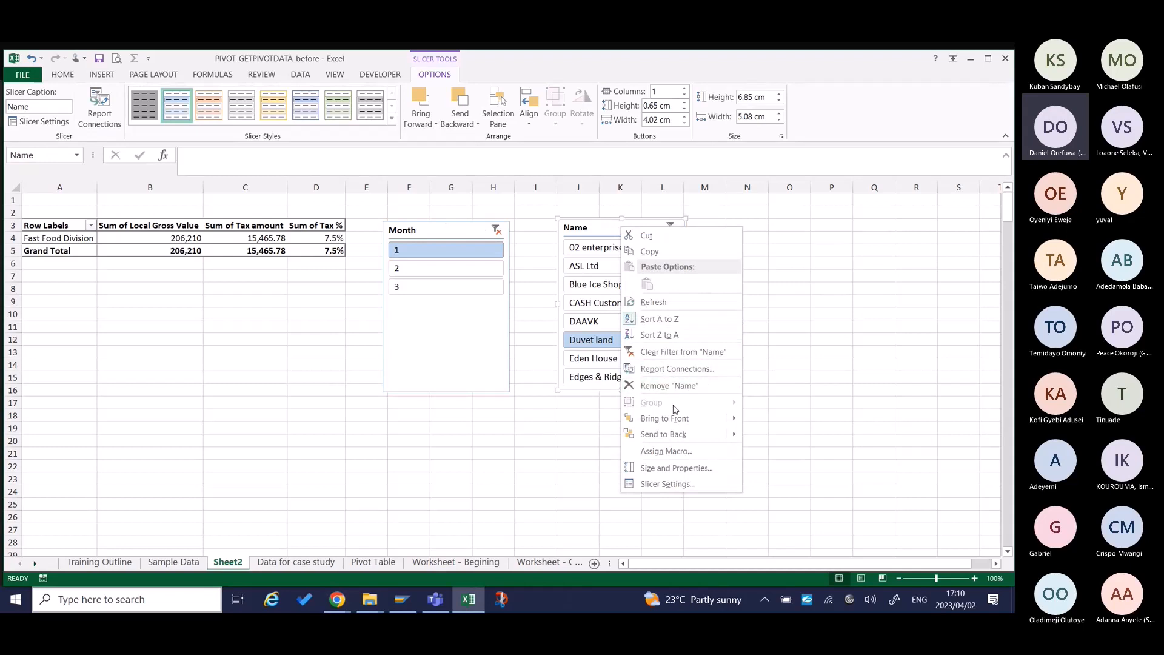
{"action": "left_click", "coordinate": [667, 483]}
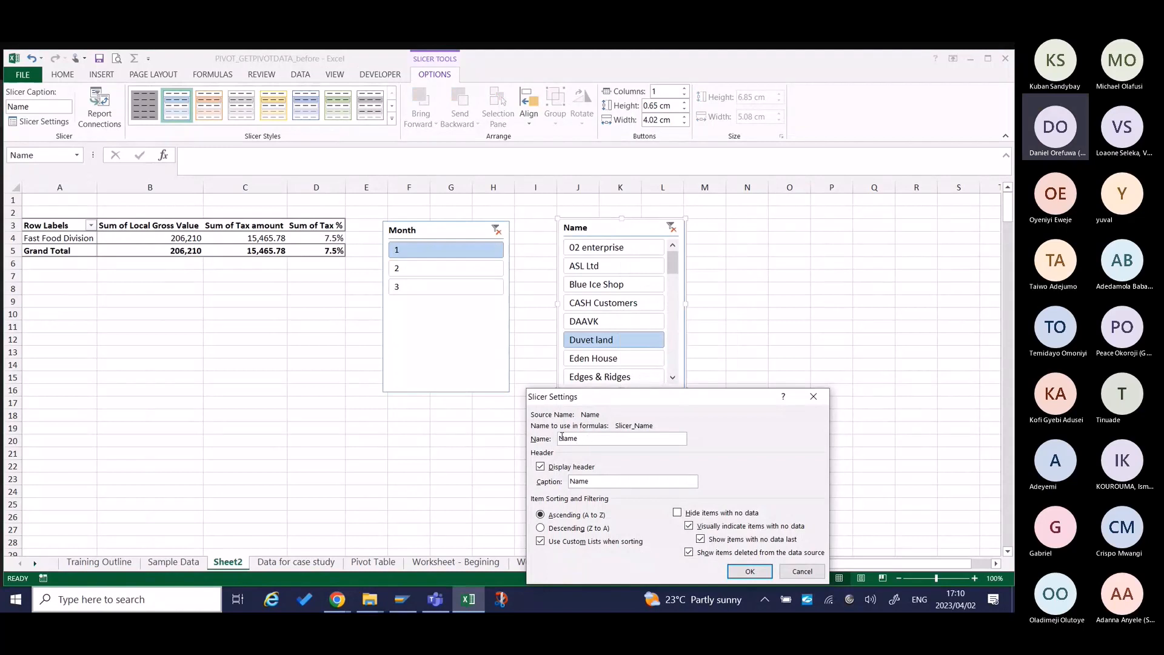
{"action": "type", "text": "Customer_"}
{"action": "left_click_drag", "start_coordinate": [604, 480], "coordinate": [532, 481]}
{"action": "type", "text": "Customer"}
{"action": "left_click", "coordinate": [749, 571]}
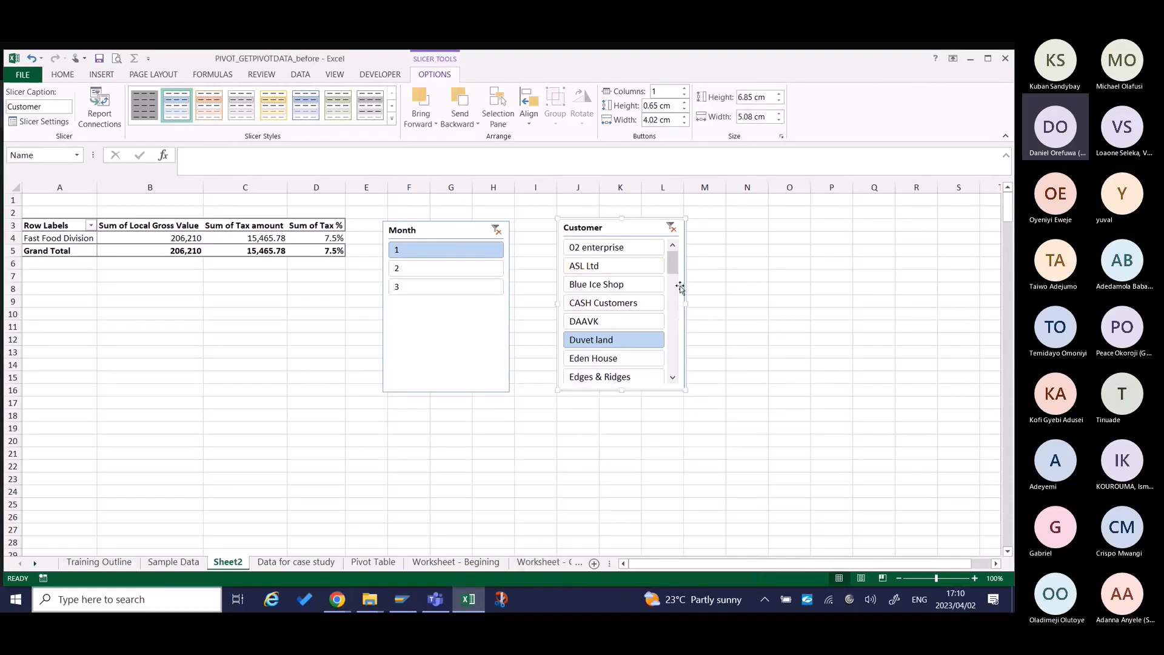
Lay out the Customer slicer in 2 columns and widen it to about 9.02 cm.
{"action": "left_click_drag", "start_coordinate": [685, 303], "coordinate": [736, 299]}
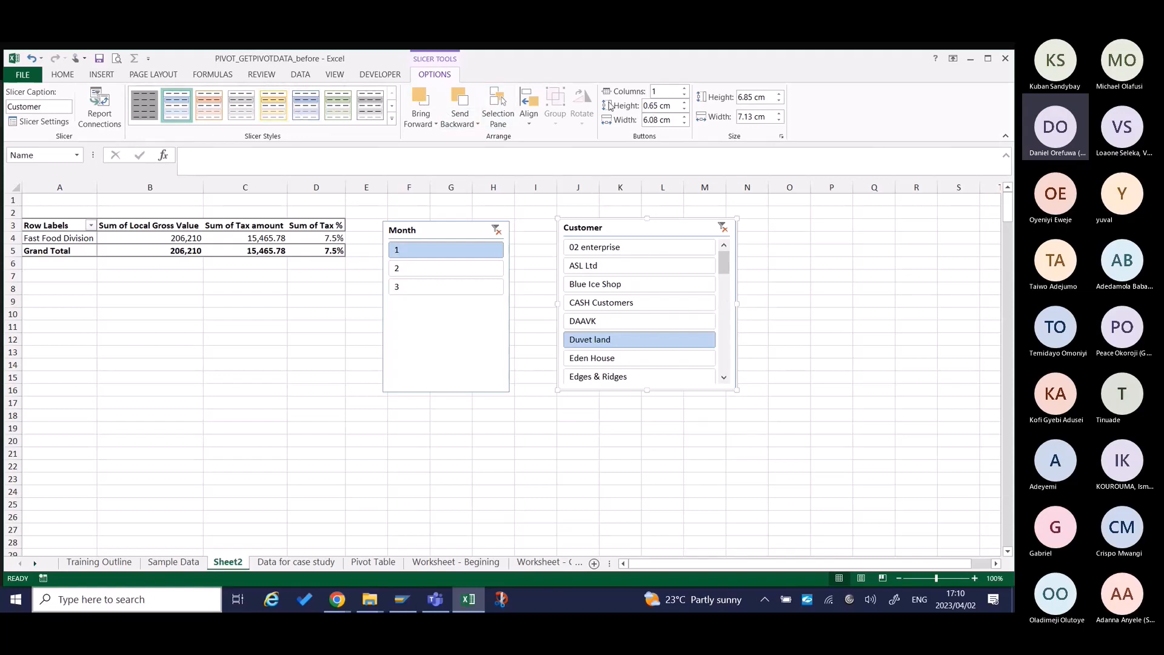
{"action": "left_click", "coordinate": [683, 89]}
{"action": "left_click", "coordinate": [684, 88]}
{"action": "left_click", "coordinate": [683, 88]}
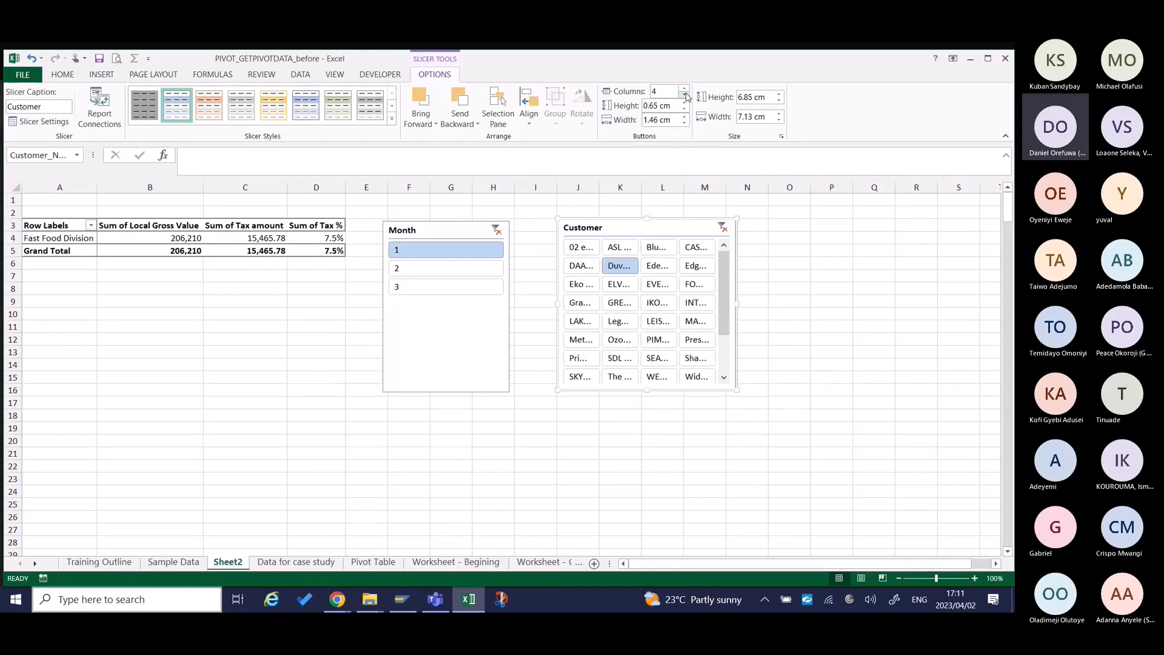
{"action": "left_click", "coordinate": [685, 96]}
{"action": "left_click", "coordinate": [685, 95]}
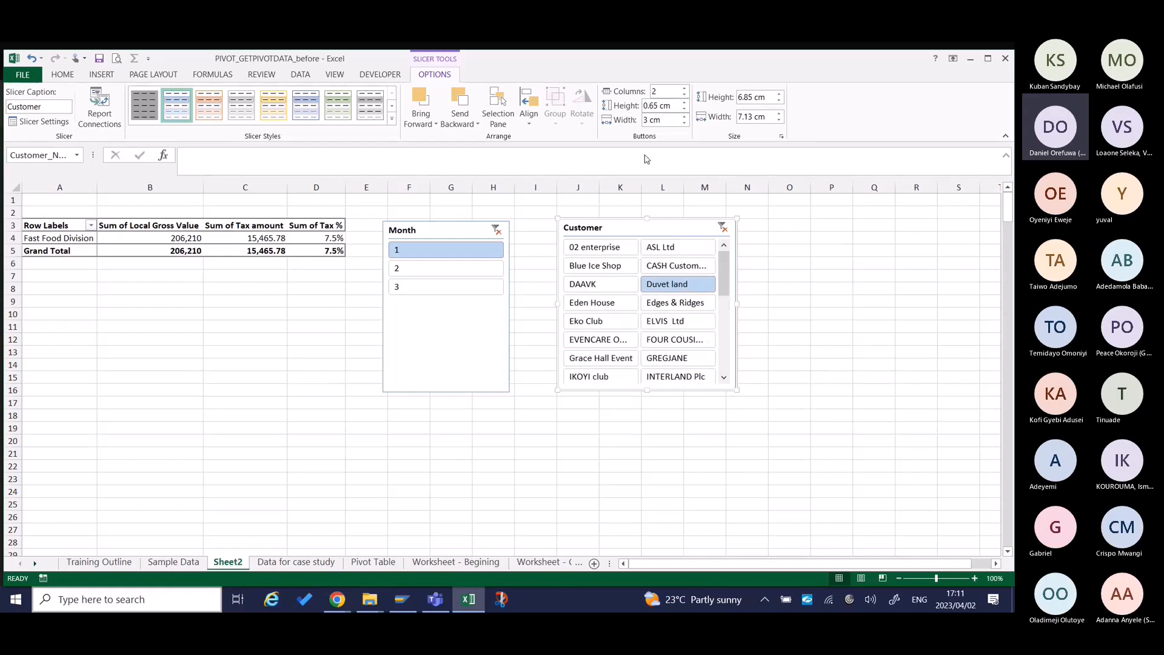
{"action": "left_click_drag", "start_coordinate": [737, 302], "coordinate": [769, 291]}
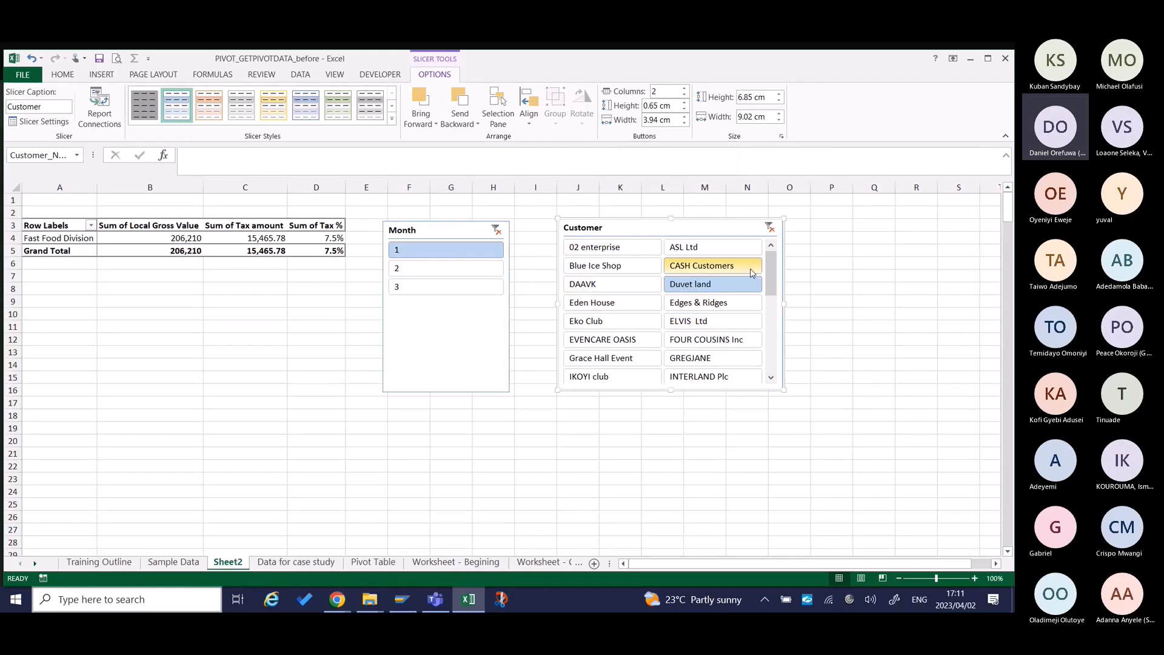
Set the Customer slicer to hide items with no data and check the end of its customer list.
{"action": "right_click", "coordinate": [643, 227]}
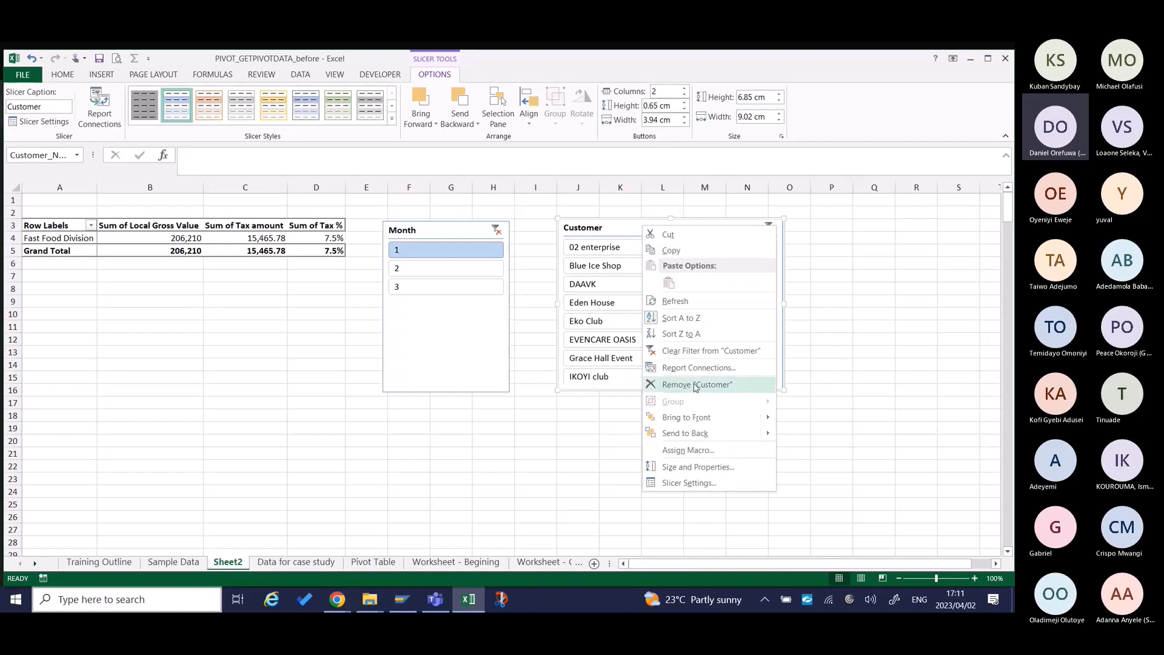
{"action": "left_click", "coordinate": [610, 386]}
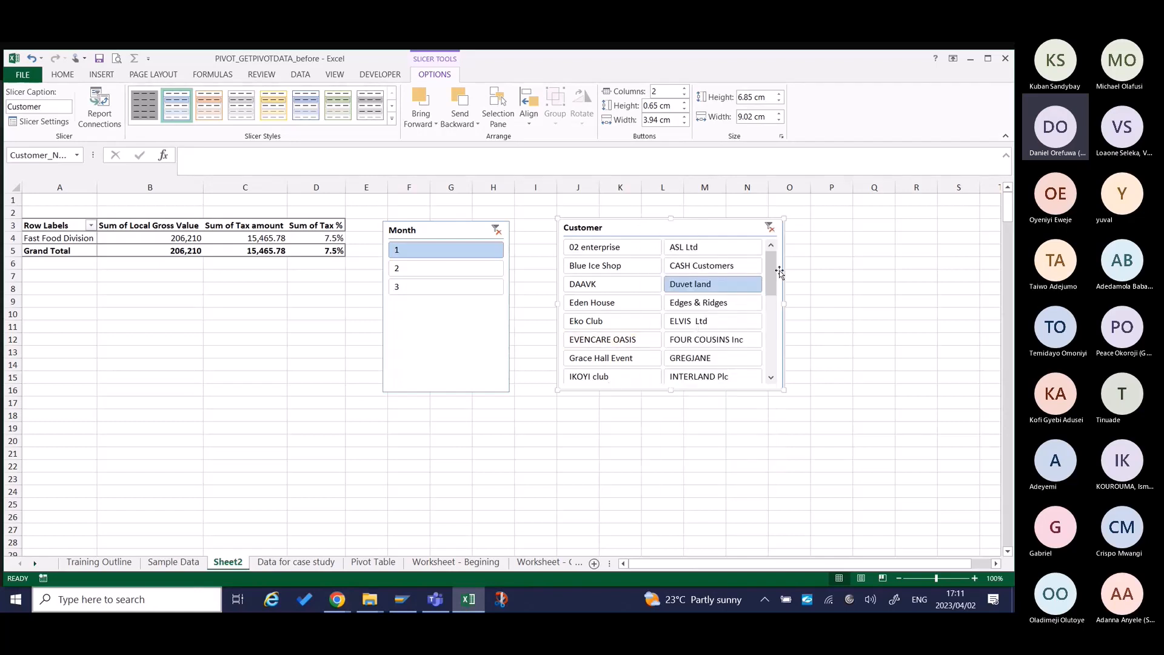
{"action": "left_click_drag", "start_coordinate": [766, 281], "coordinate": [768, 364]}
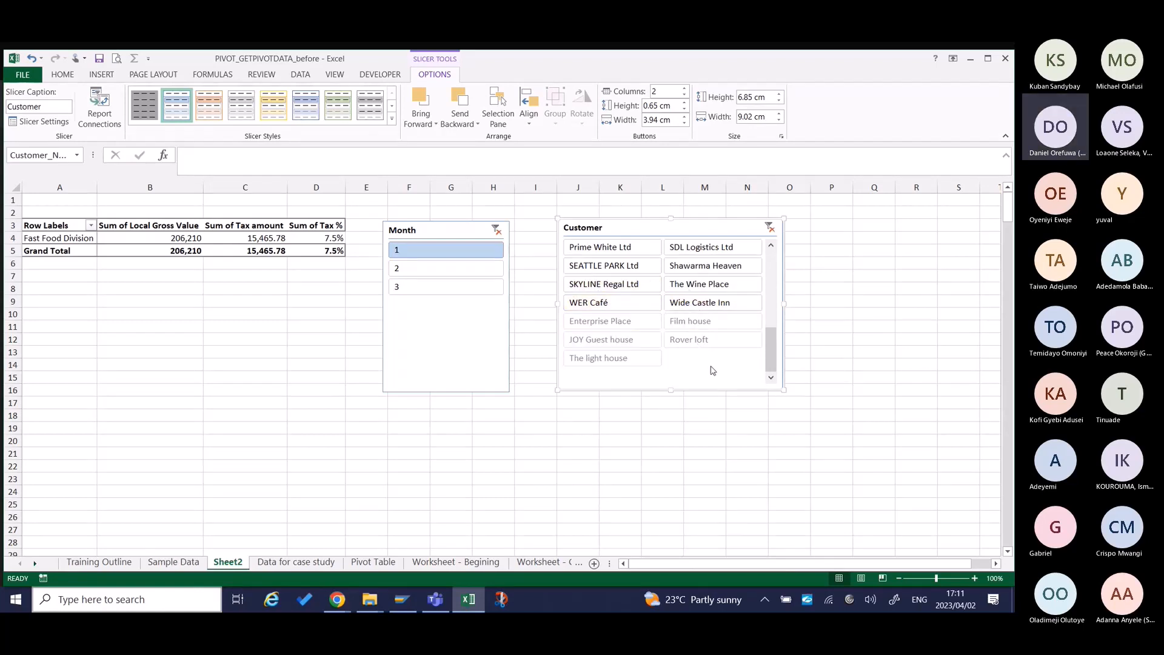
{"action": "left_click_drag", "start_coordinate": [770, 361], "coordinate": [765, 229]}
{"action": "right_click", "coordinate": [723, 231]}
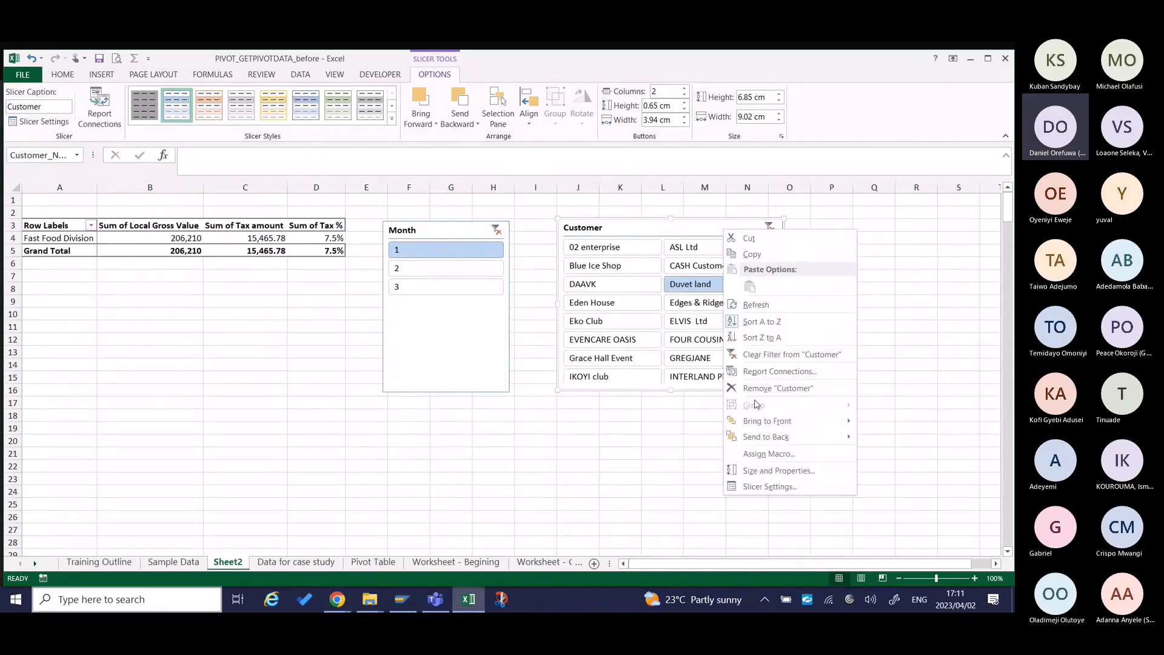
{"action": "left_click", "coordinate": [758, 487]}
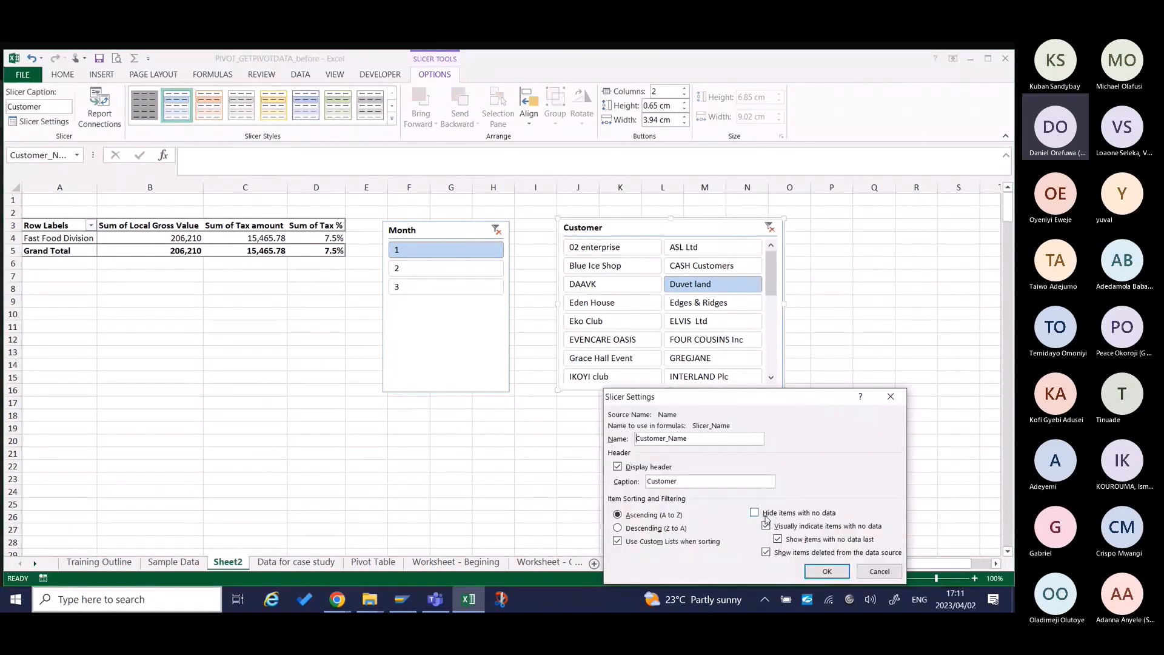
{"action": "left_click", "coordinate": [765, 515]}
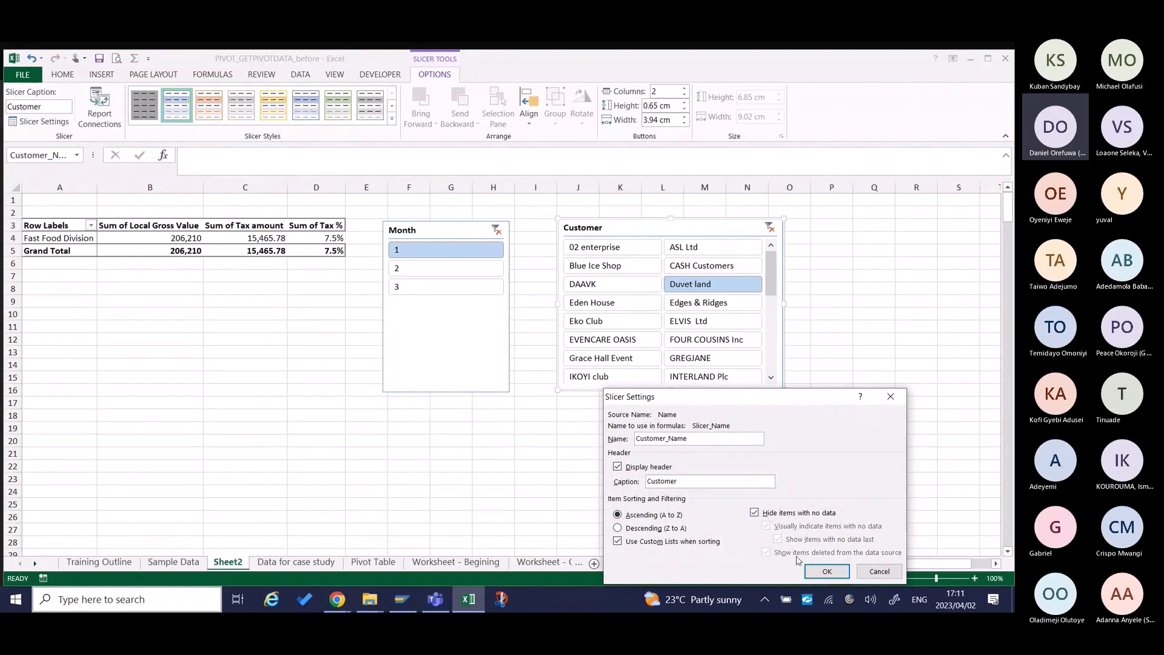
{"action": "left_click", "coordinate": [827, 571]}
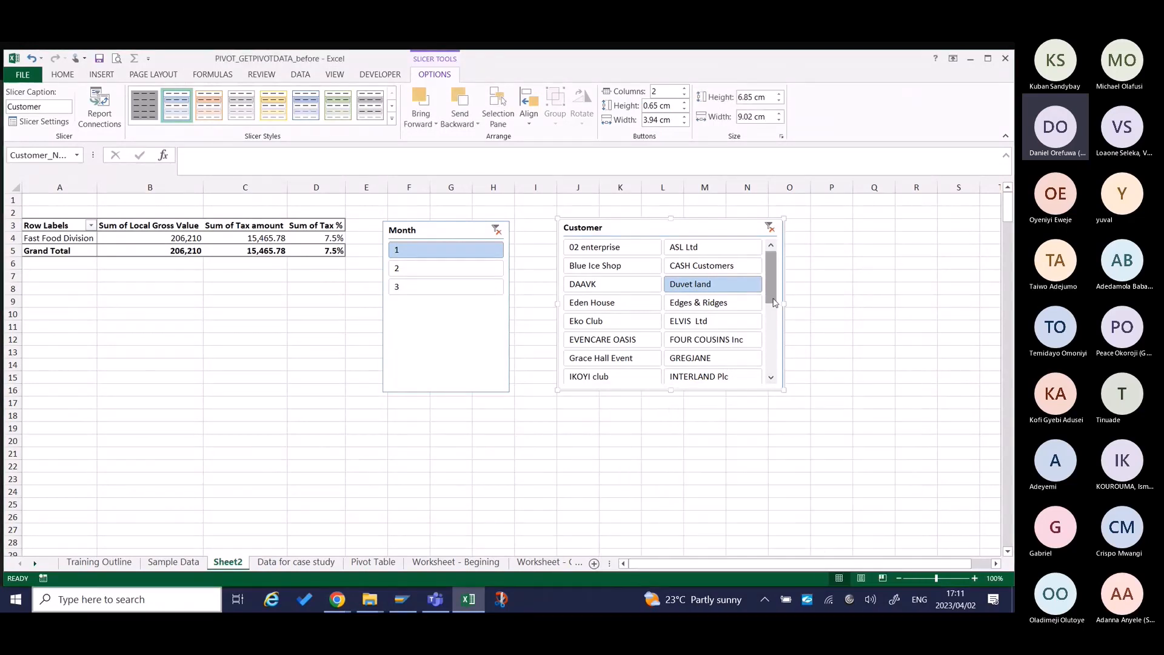
{"action": "left_click_drag", "start_coordinate": [770, 292], "coordinate": [774, 367]}
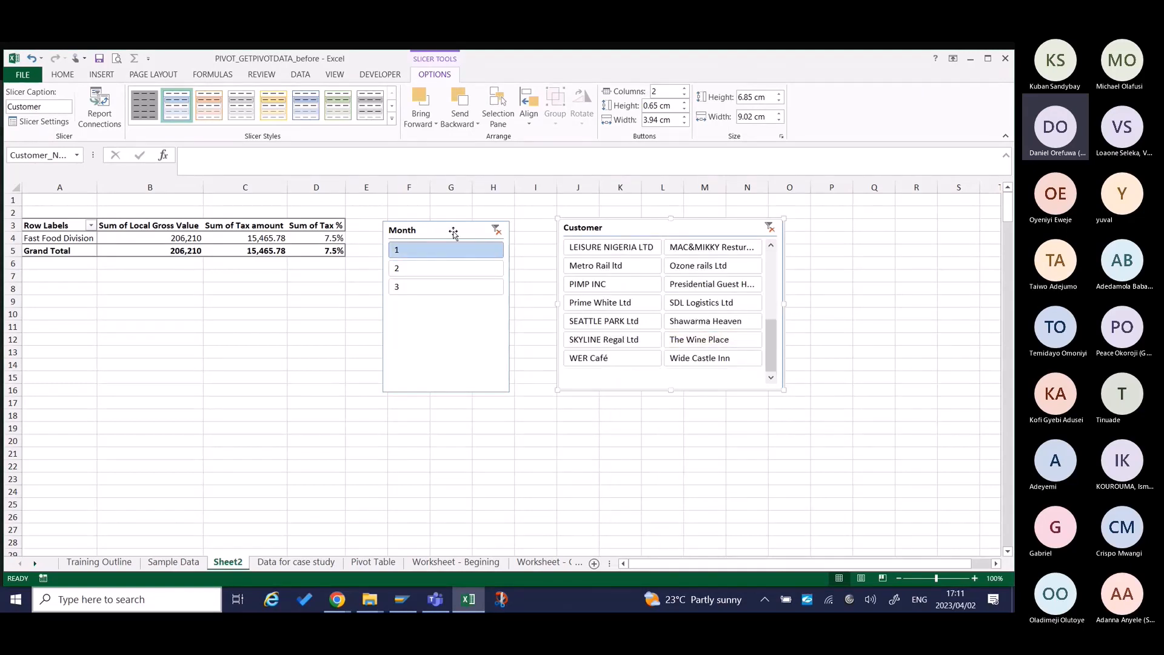
Delete the Month and Customer slicers from beside the pivot table.
{"action": "left_click", "coordinate": [454, 233]}
{"action": "key", "text": "Escape"}
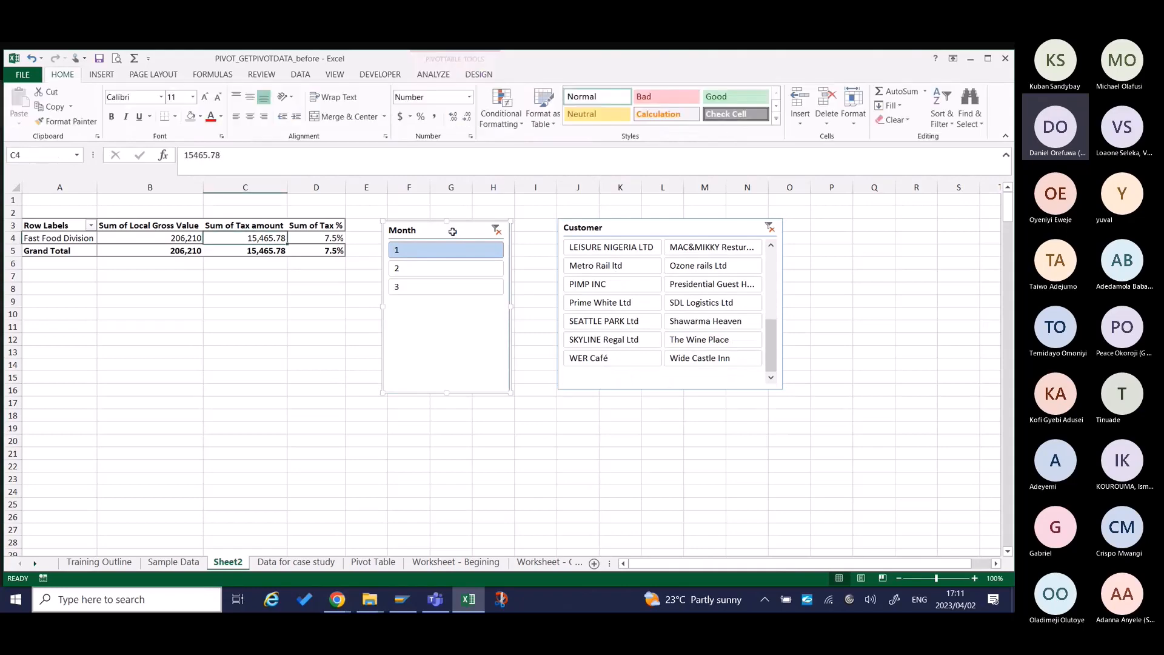
{"action": "left_click", "coordinate": [640, 226]}
{"action": "key", "text": "Delete"}
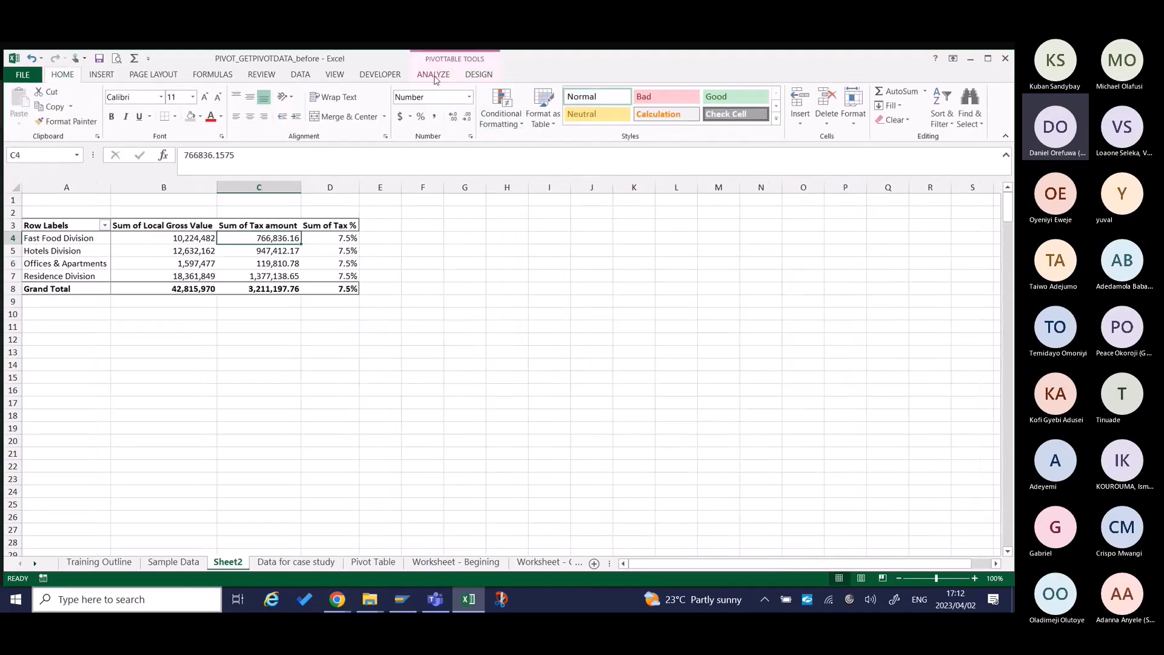
Insert a Billing Date timeline for the pivot table and move it beside the table.
{"action": "left_click", "coordinate": [433, 74]}
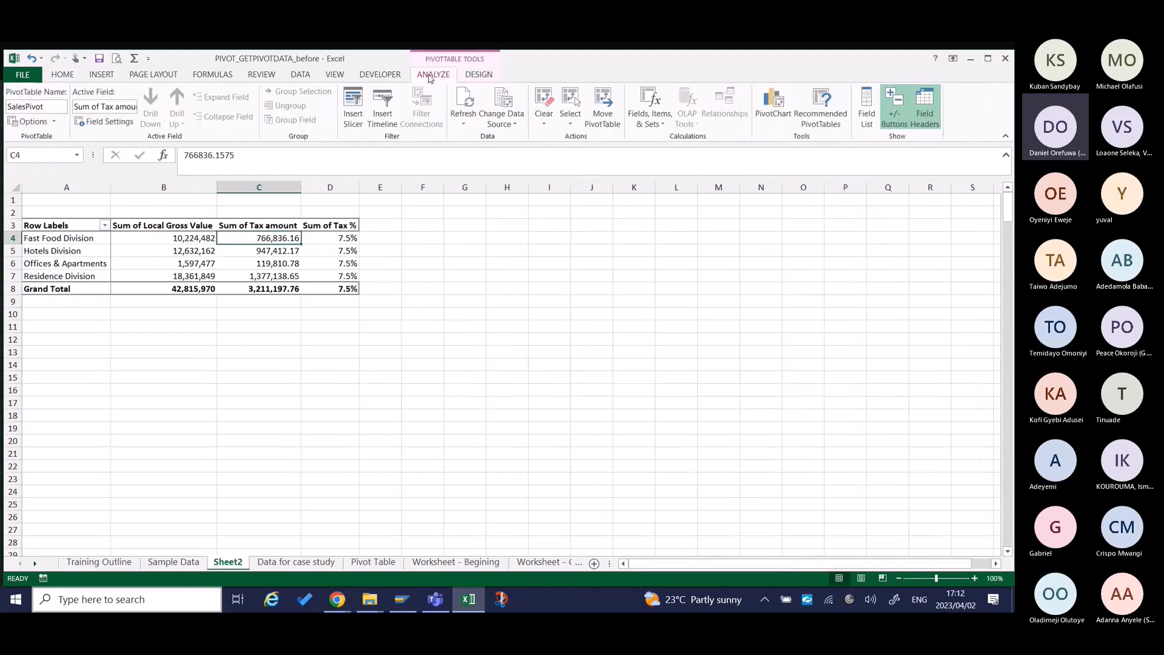
{"action": "left_click", "coordinate": [380, 115]}
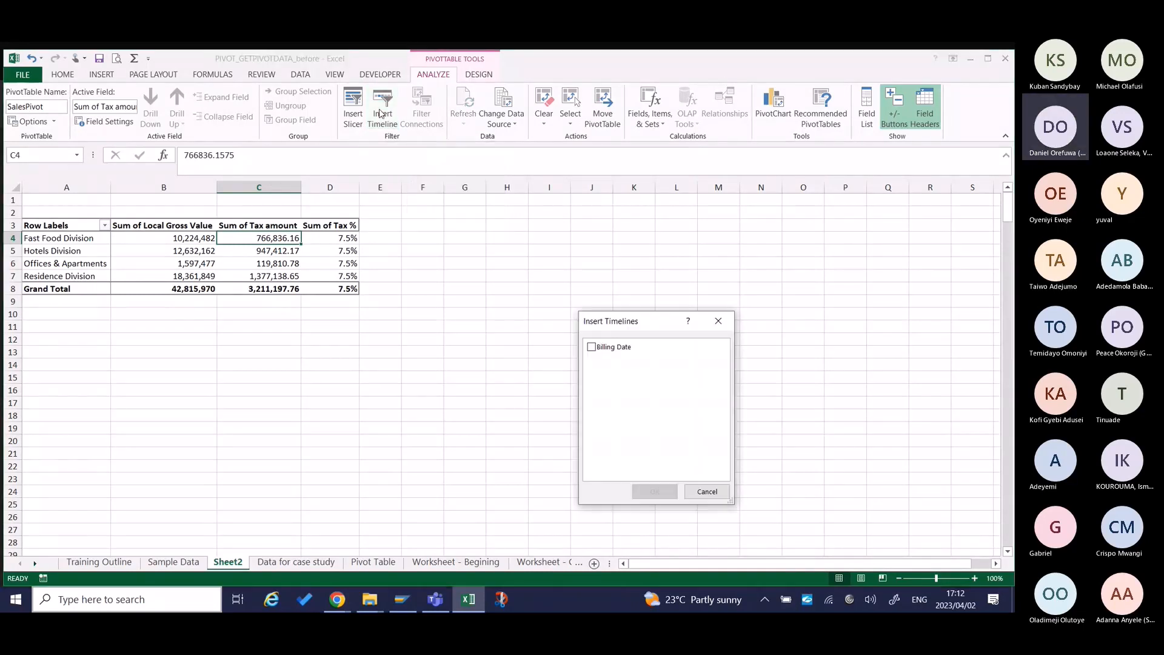
{"action": "left_click", "coordinate": [592, 347]}
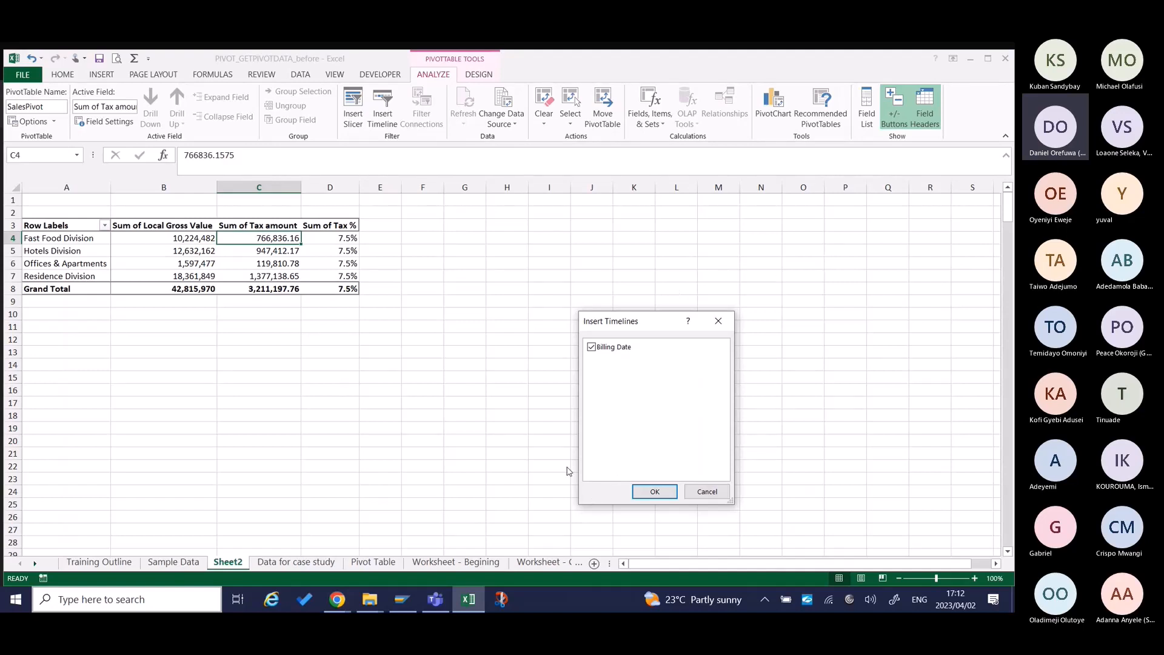
{"action": "left_click", "coordinate": [656, 491]}
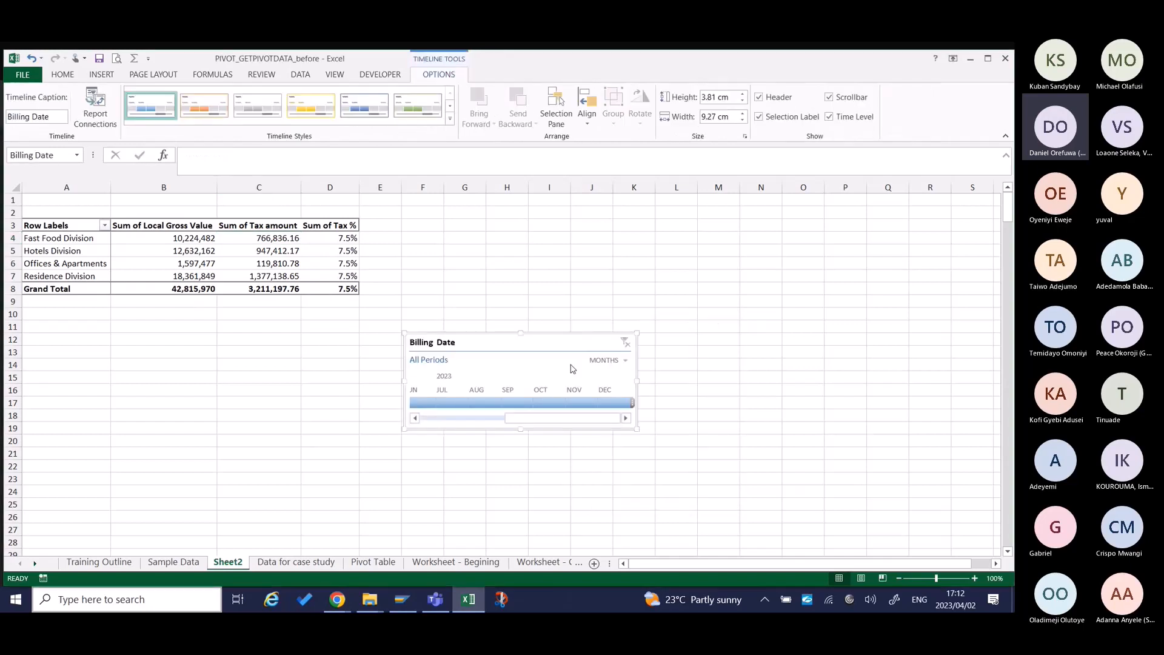
{"action": "left_click_drag", "start_coordinate": [539, 343], "coordinate": [534, 233]}
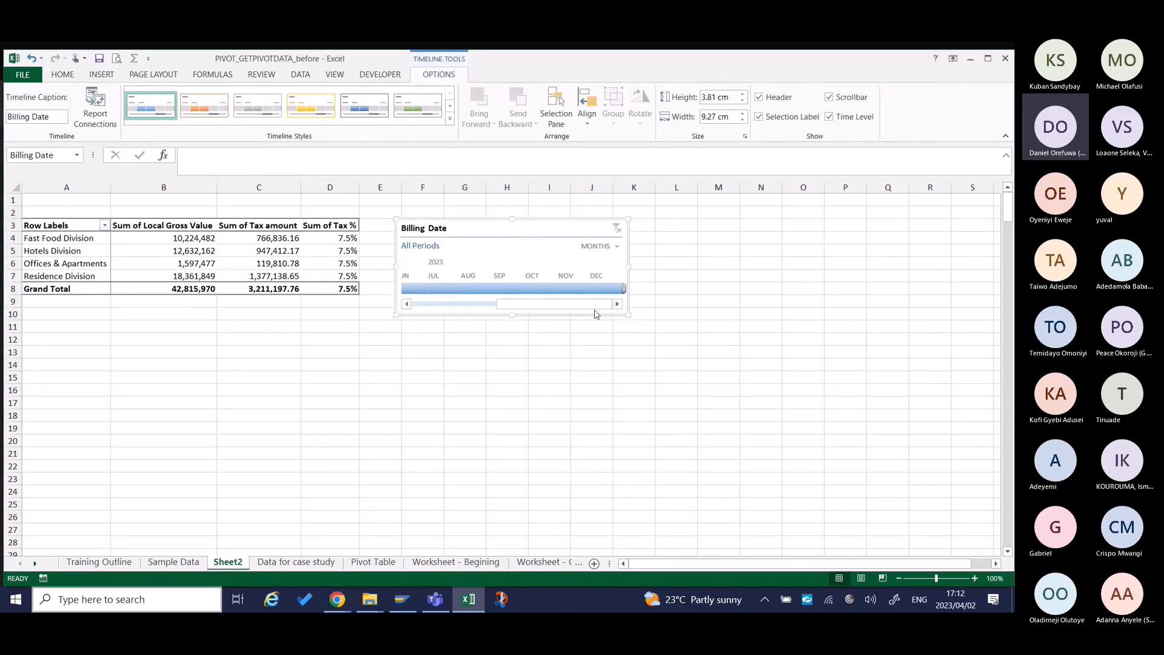
Set the Billing Date timeline range to January through July 2023.
{"action": "left_click_drag", "start_coordinate": [597, 305], "coordinate": [429, 293]}
{"action": "left_click_drag", "start_coordinate": [538, 307], "coordinate": [446, 308]}
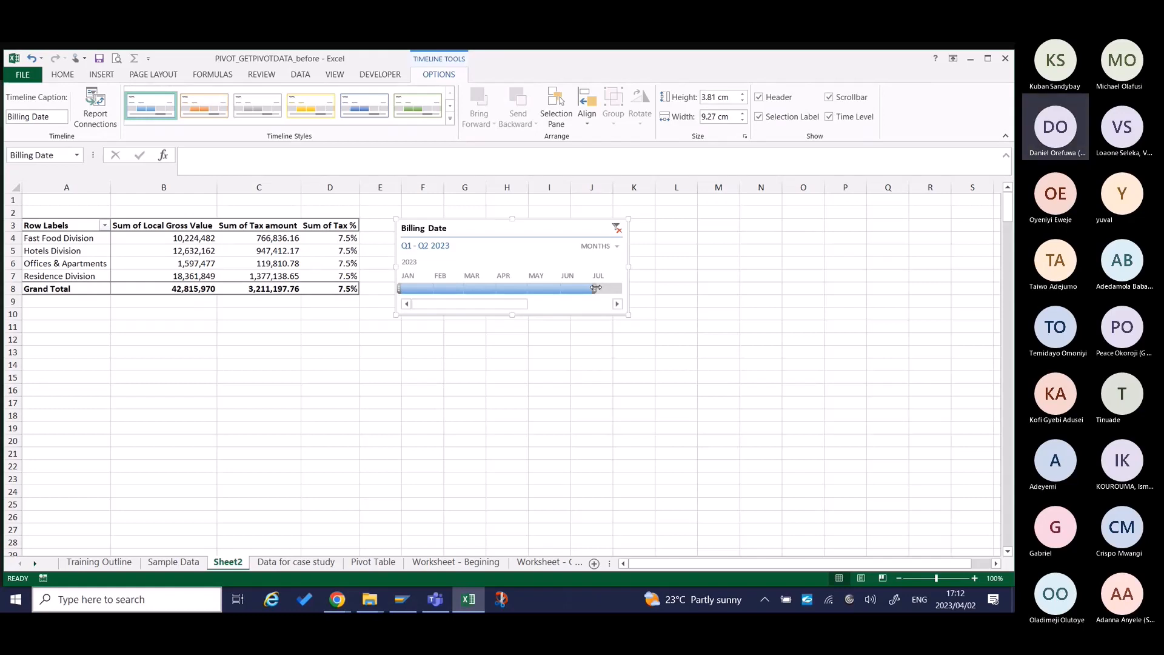
{"action": "left_click_drag", "start_coordinate": [596, 288], "coordinate": [614, 289]}
Connect the Billing Date timeline to PivotTable1 on the Sample Data sheet as well.
{"action": "right_click", "coordinate": [484, 229]}
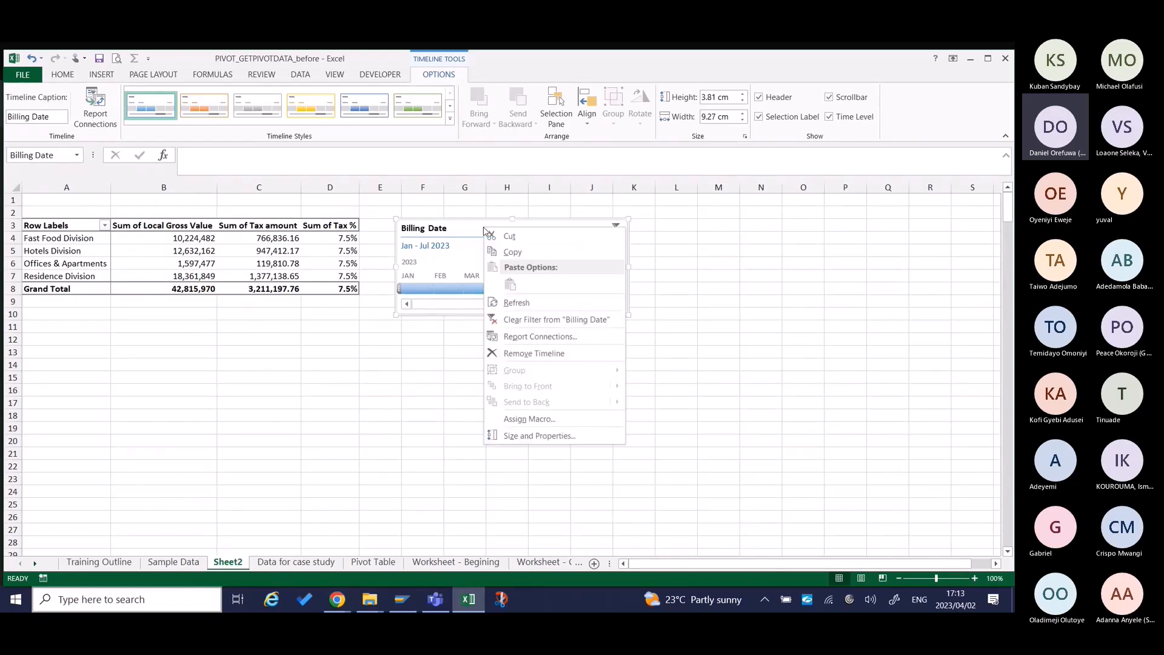
{"action": "left_click", "coordinate": [525, 337]}
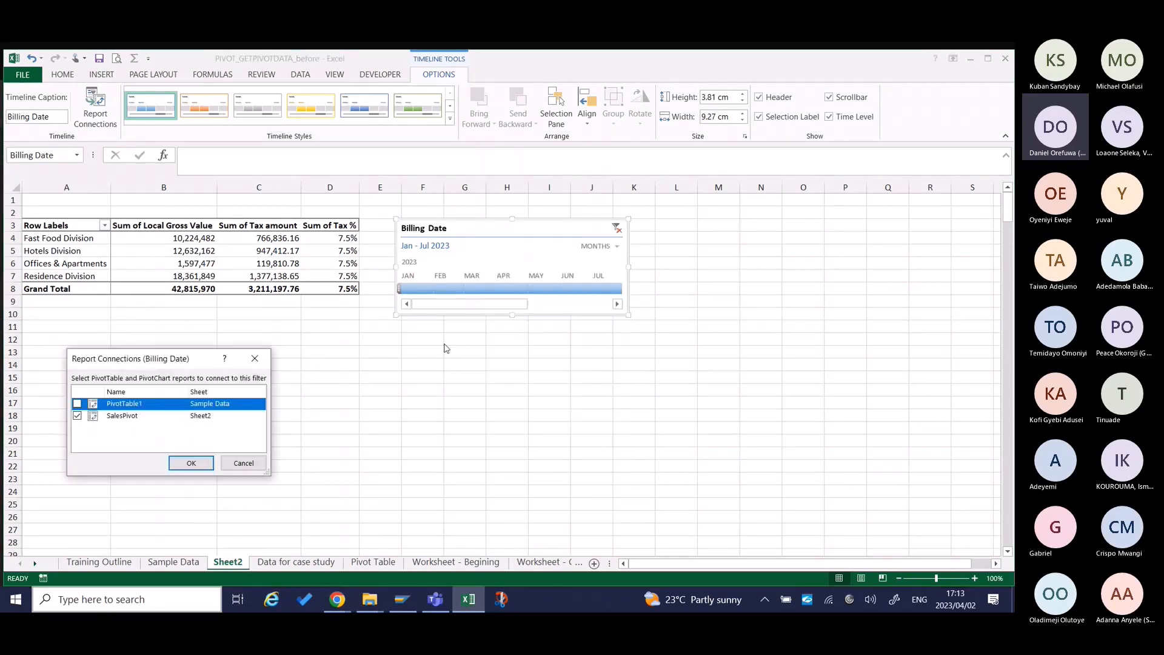
{"action": "left_click", "coordinate": [77, 404]}
{"action": "left_click", "coordinate": [191, 462]}
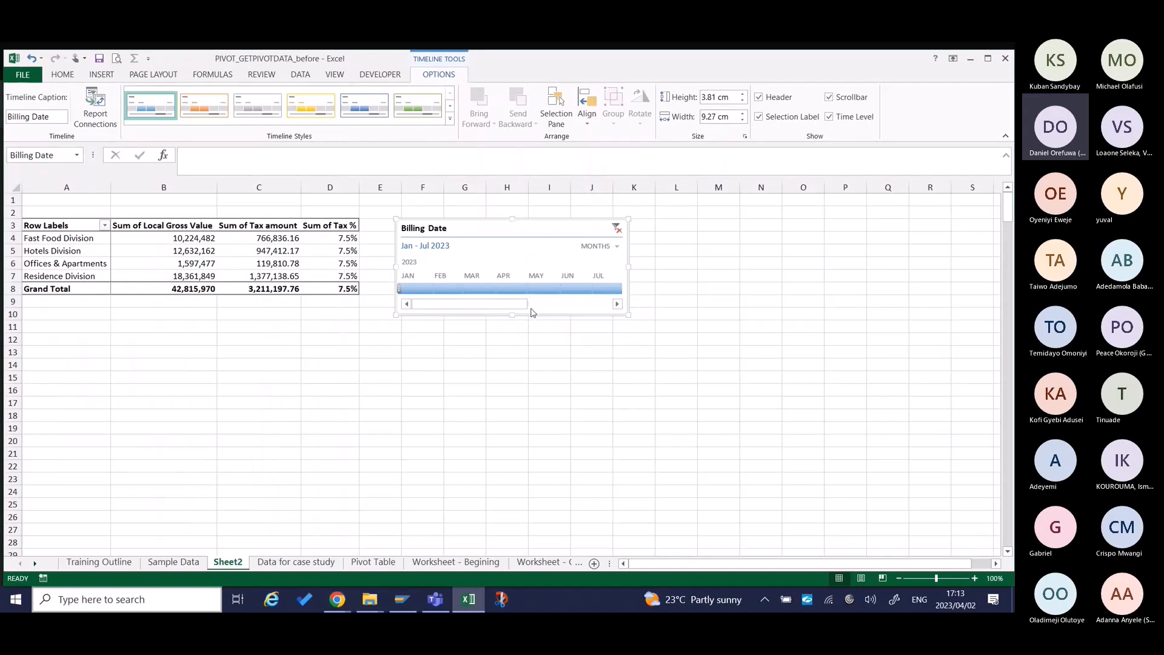
Narrow the Billing Date timeline to January through May 2023 and refresh the pivot table.
{"action": "left_click_drag", "start_coordinate": [513, 307], "coordinate": [425, 313]}
{"action": "left_click_drag", "start_coordinate": [498, 302], "coordinate": [447, 291]}
{"action": "right_click", "coordinate": [280, 261]}
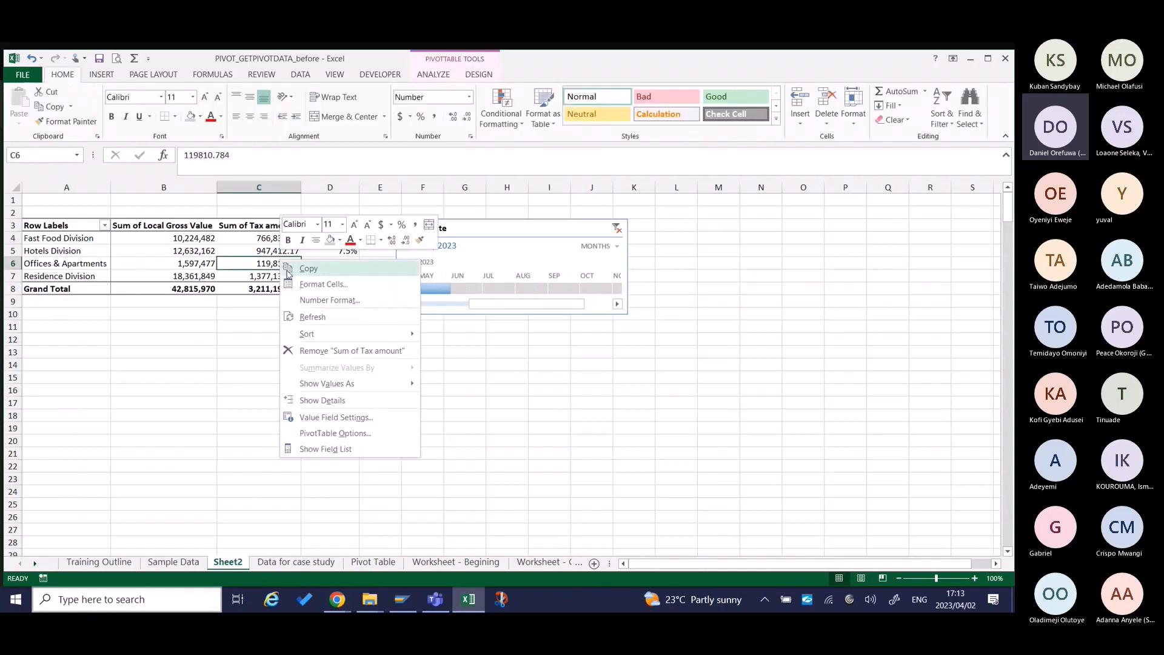
{"action": "left_click", "coordinate": [320, 323]}
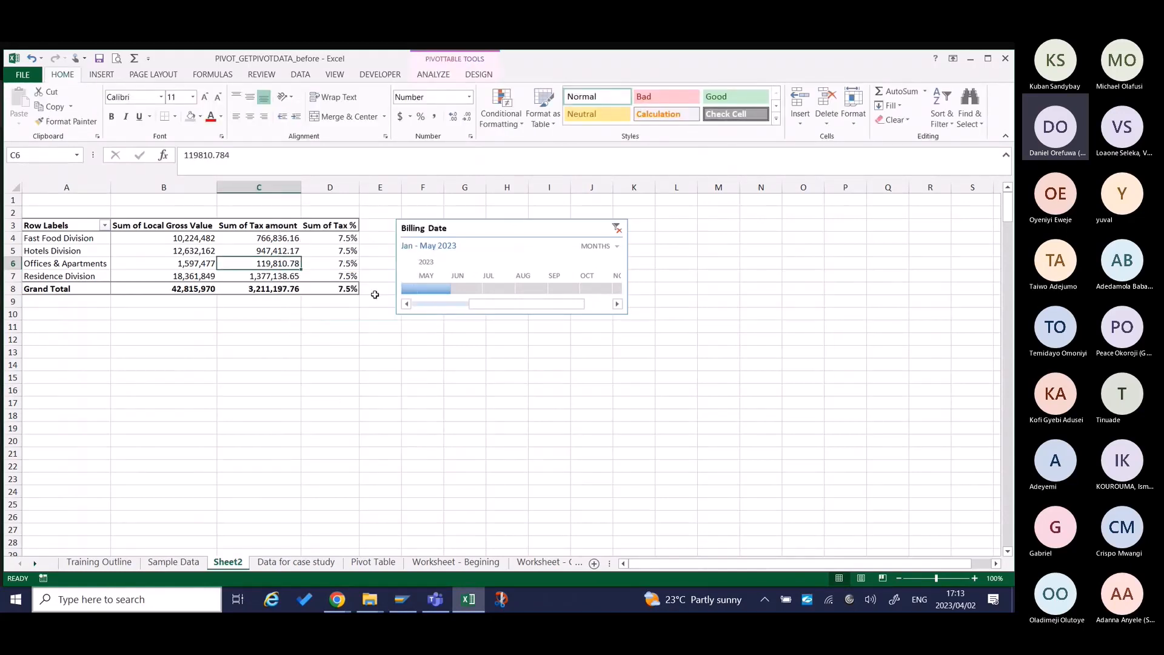
Extend the timeline range to Q1 - Q3 2023 and delete the Billing Date timeline.
{"action": "left_click_drag", "start_coordinate": [453, 289], "coordinate": [412, 282]}
{"action": "left_click", "coordinate": [577, 228]}
{"action": "key", "text": "Delete"}
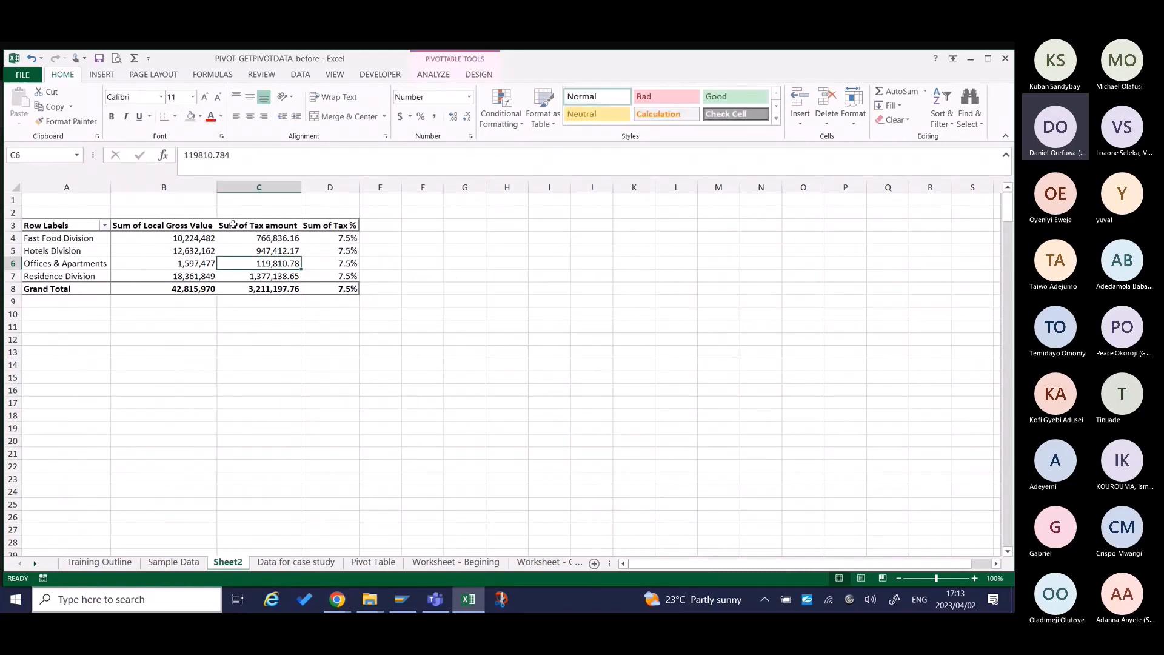
Insert a new Billing Date timeline for the pivot table and place it directly beside the table.
{"action": "left_click", "coordinate": [185, 249]}
{"action": "left_click", "coordinate": [440, 75]}
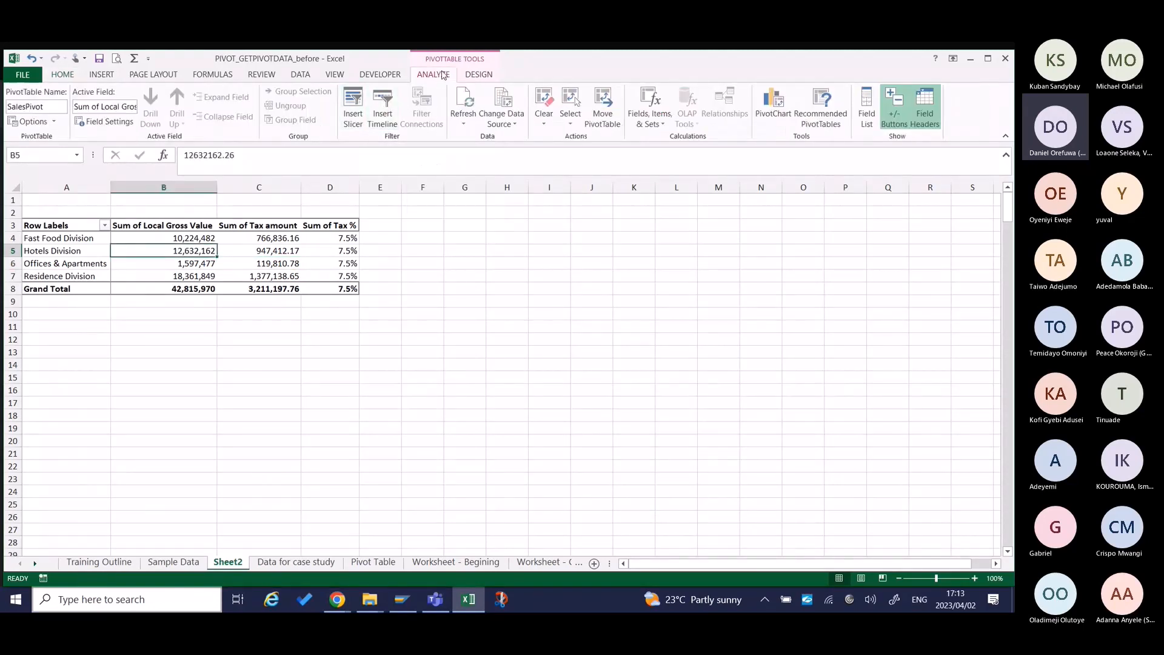
{"action": "left_click", "coordinate": [372, 107]}
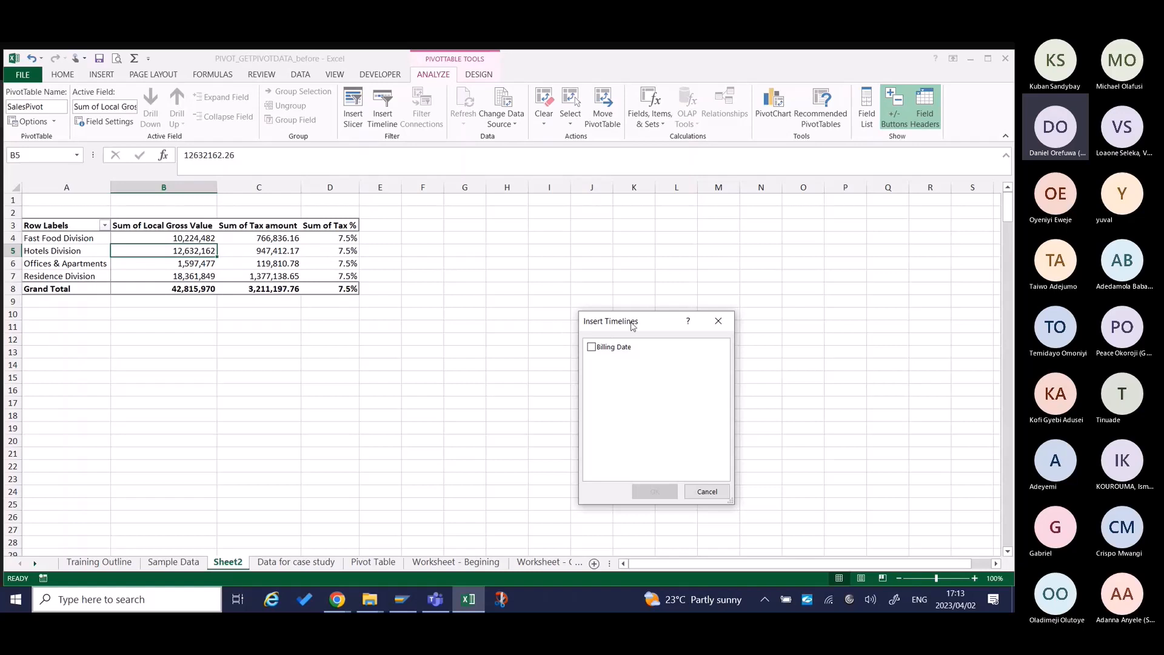
{"action": "left_click_drag", "start_coordinate": [633, 324], "coordinate": [441, 229]}
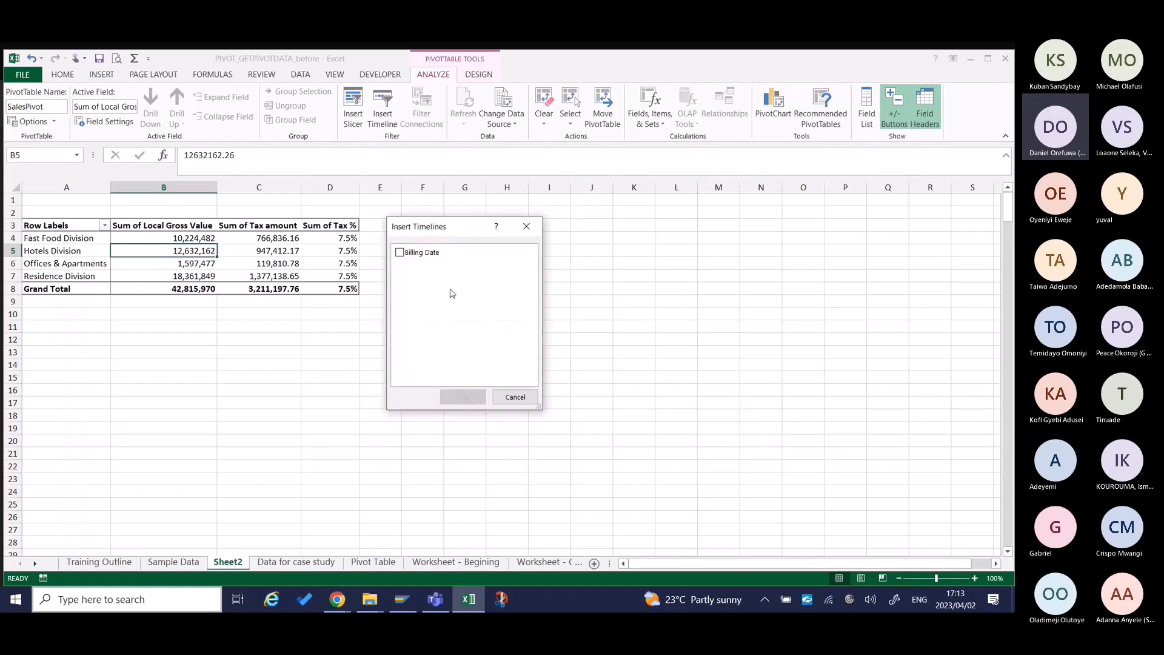
{"action": "left_click", "coordinate": [400, 253]}
{"action": "left_click", "coordinate": [464, 398]}
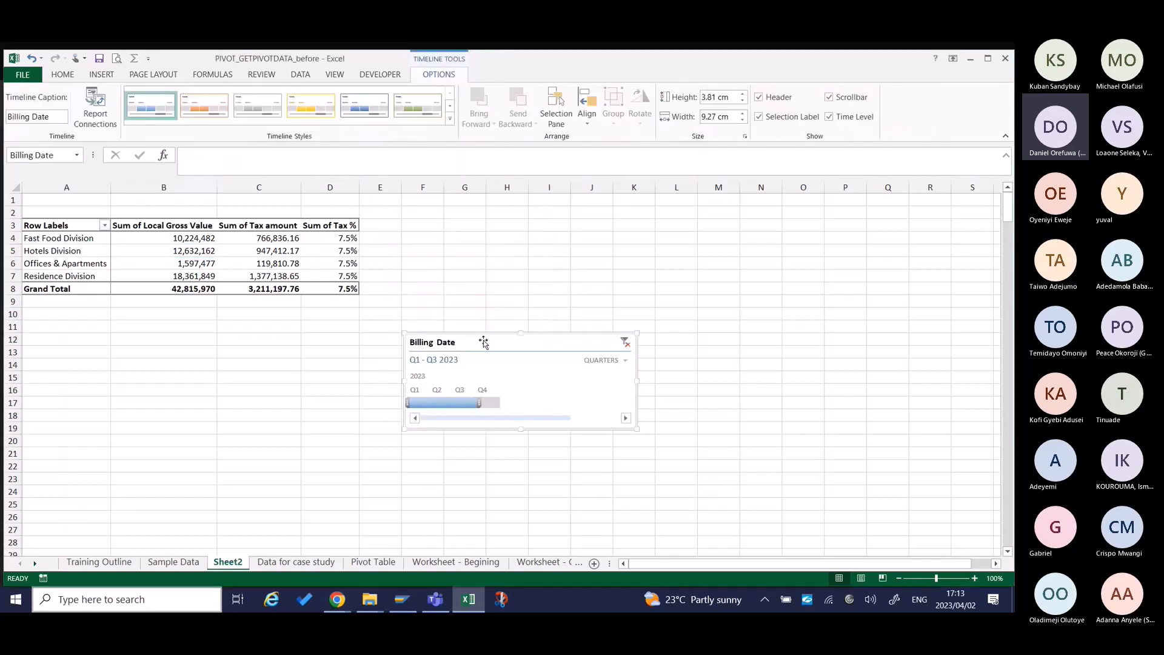
{"action": "left_click_drag", "start_coordinate": [483, 342], "coordinate": [451, 230]}
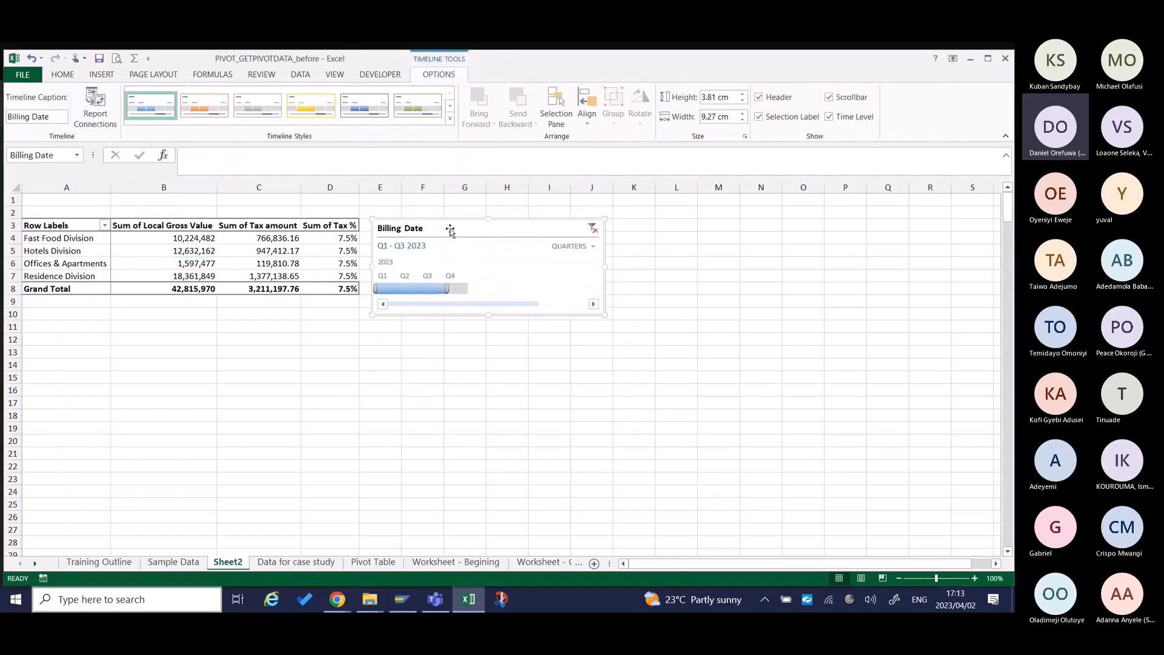
Switch the Billing Date timeline to months and filter it to January 2023, extending it month by month to March.
{"action": "left_click", "coordinate": [593, 247]}
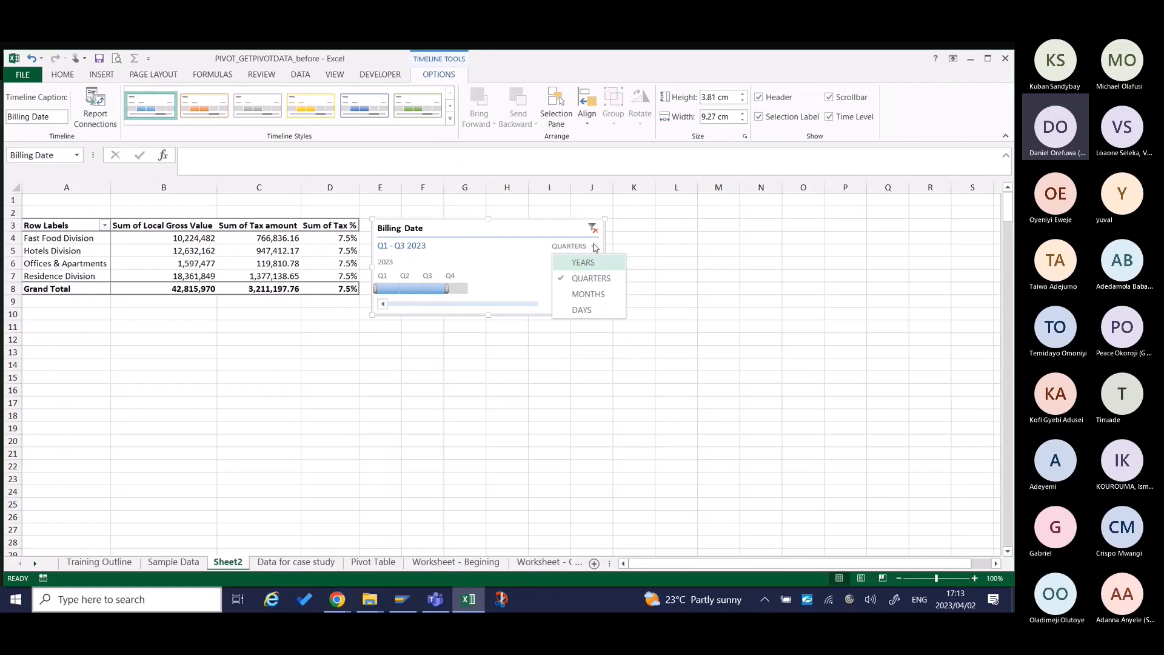
{"action": "left_click", "coordinate": [594, 296]}
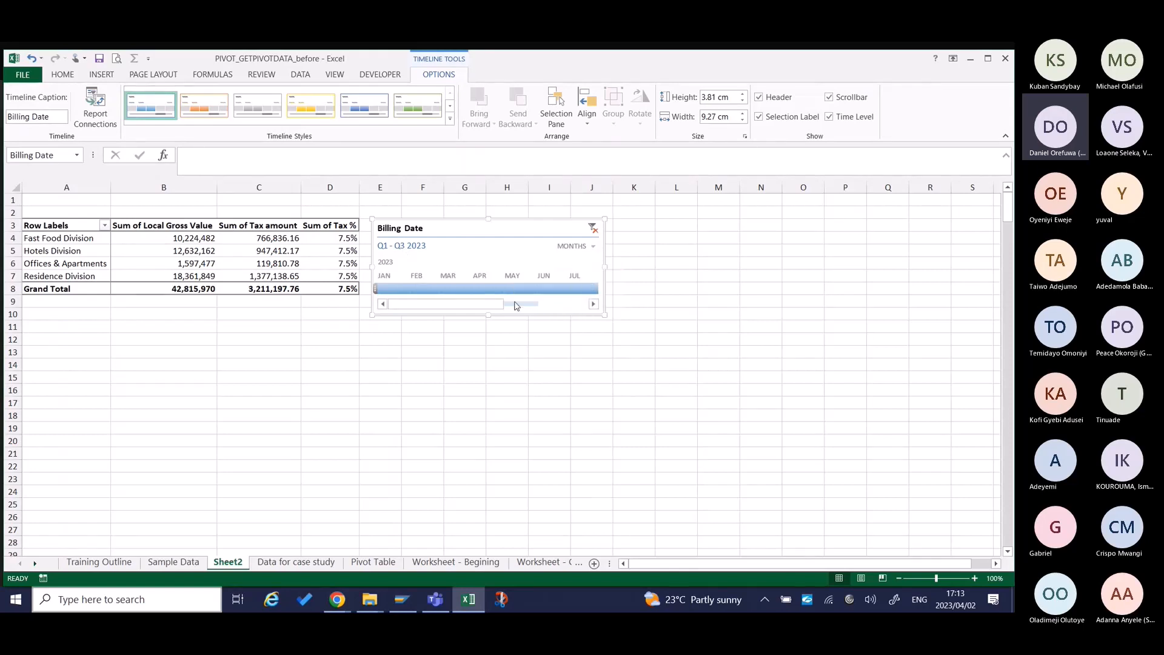
{"action": "mouse_move", "coordinate": [470, 305]}
{"action": "left_mouse_down"}
{"action": "mouse_move", "coordinate": [555, 304]}
{"action": "mouse_move", "coordinate": [456, 303]}
{"action": "left_mouse_up"}
{"action": "left_click_drag", "start_coordinate": [431, 310], "coordinate": [376, 287]}
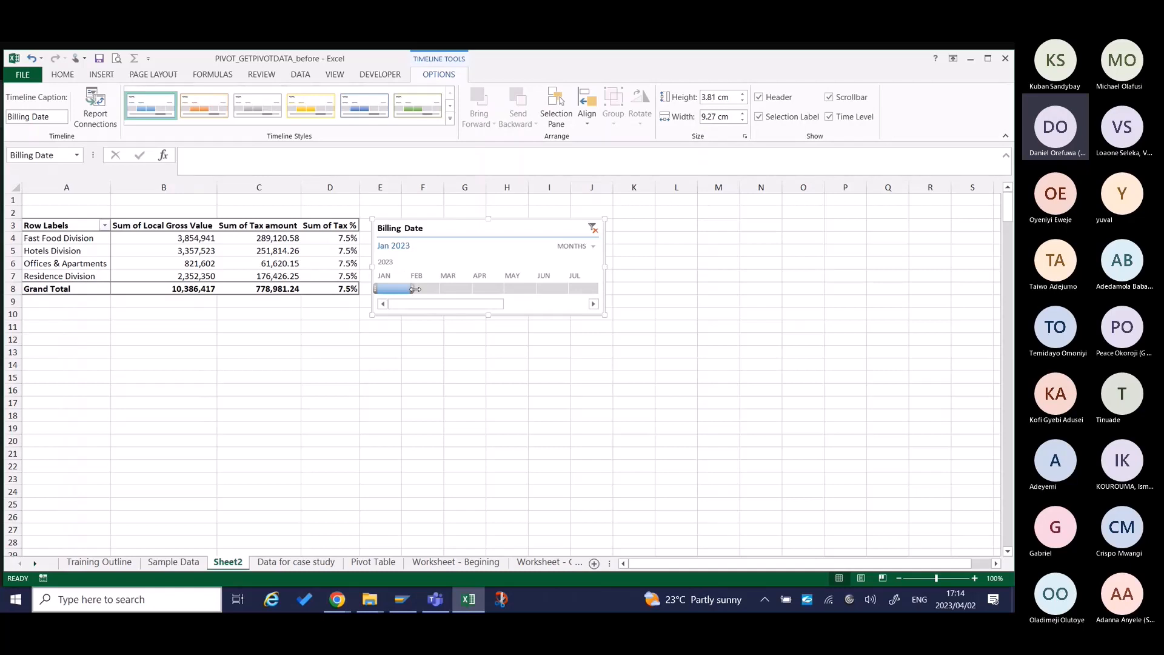
{"action": "left_click_drag", "start_coordinate": [414, 289], "coordinate": [435, 290]}
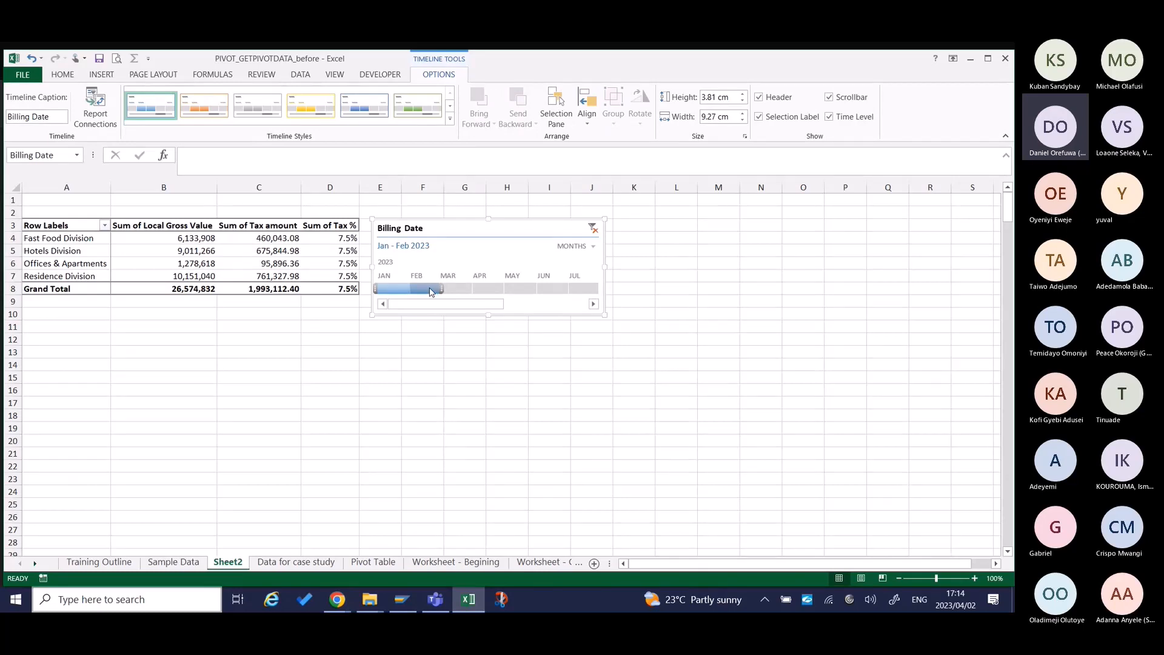
{"action": "left_click_drag", "start_coordinate": [430, 291], "coordinate": [462, 289]}
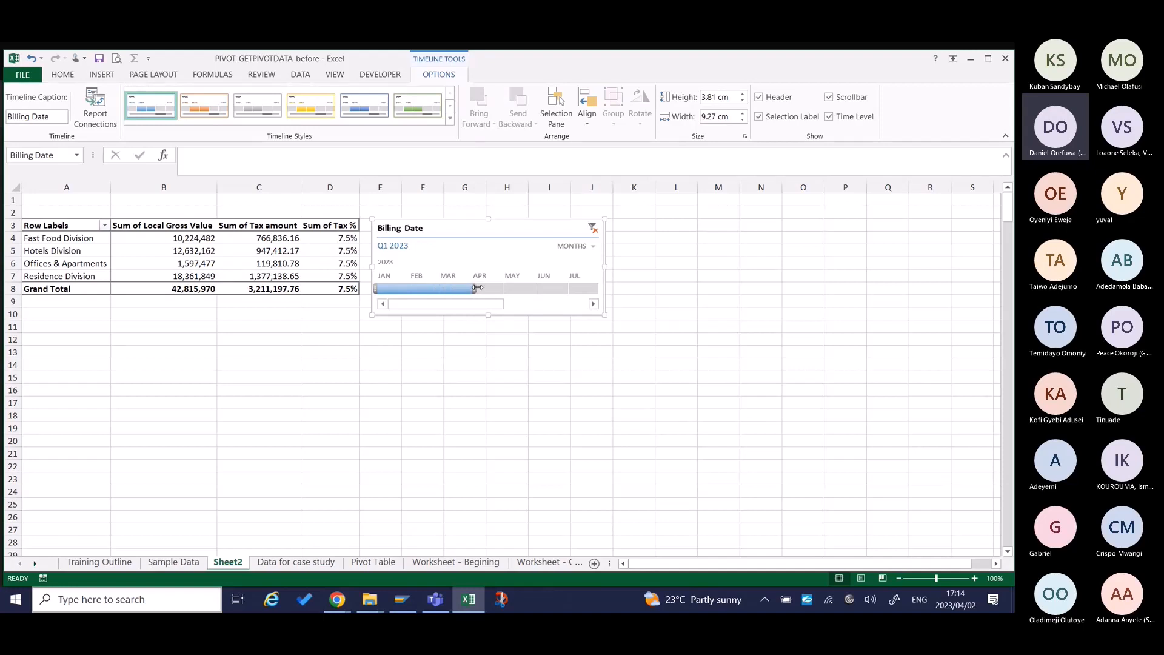
Add the Month field to the pivot table's columns under Values and move the timeline below the table.
{"action": "left_click", "coordinate": [243, 237]}
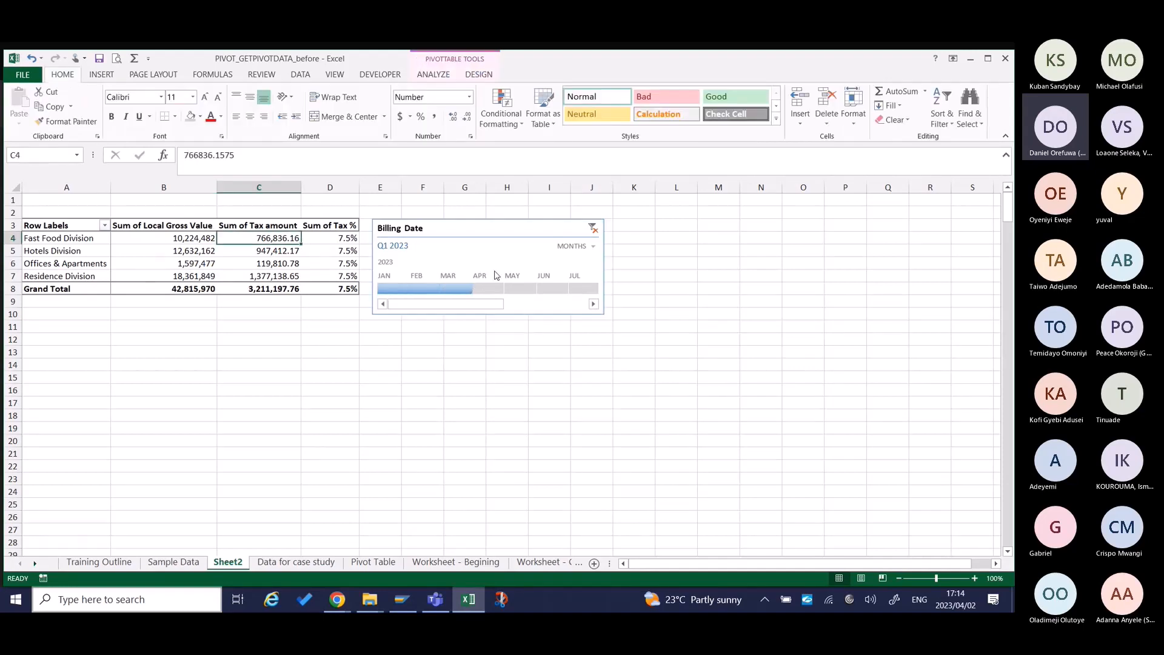
{"action": "left_click", "coordinate": [61, 253]}
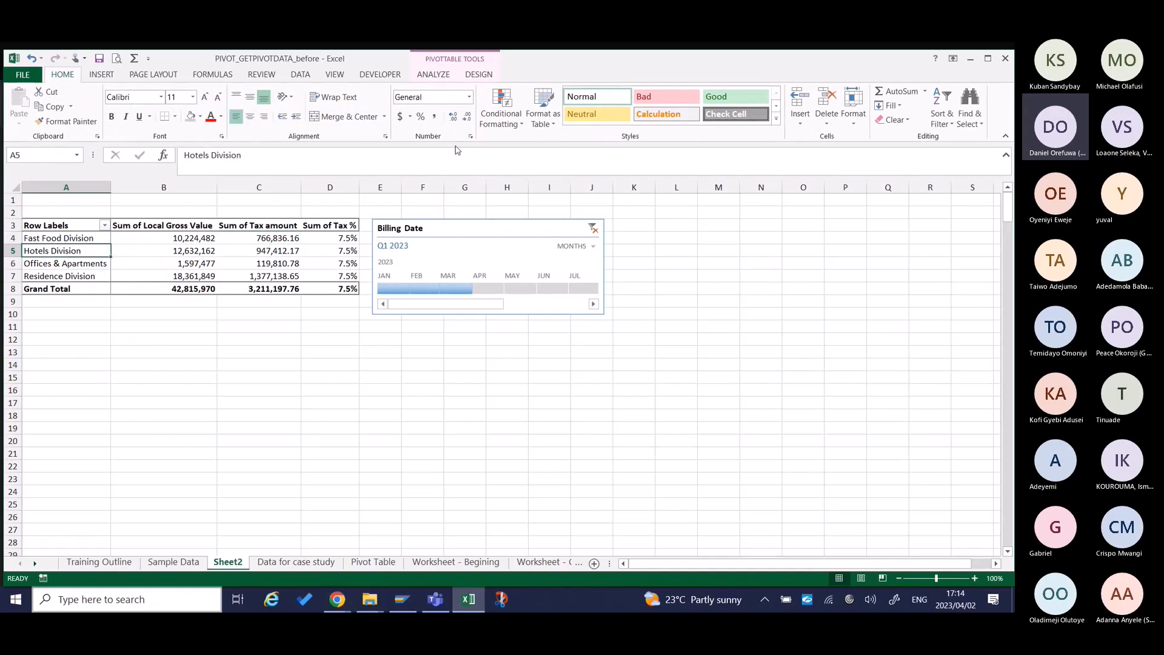
{"action": "left_click", "coordinate": [478, 74]}
{"action": "left_click", "coordinate": [434, 74]}
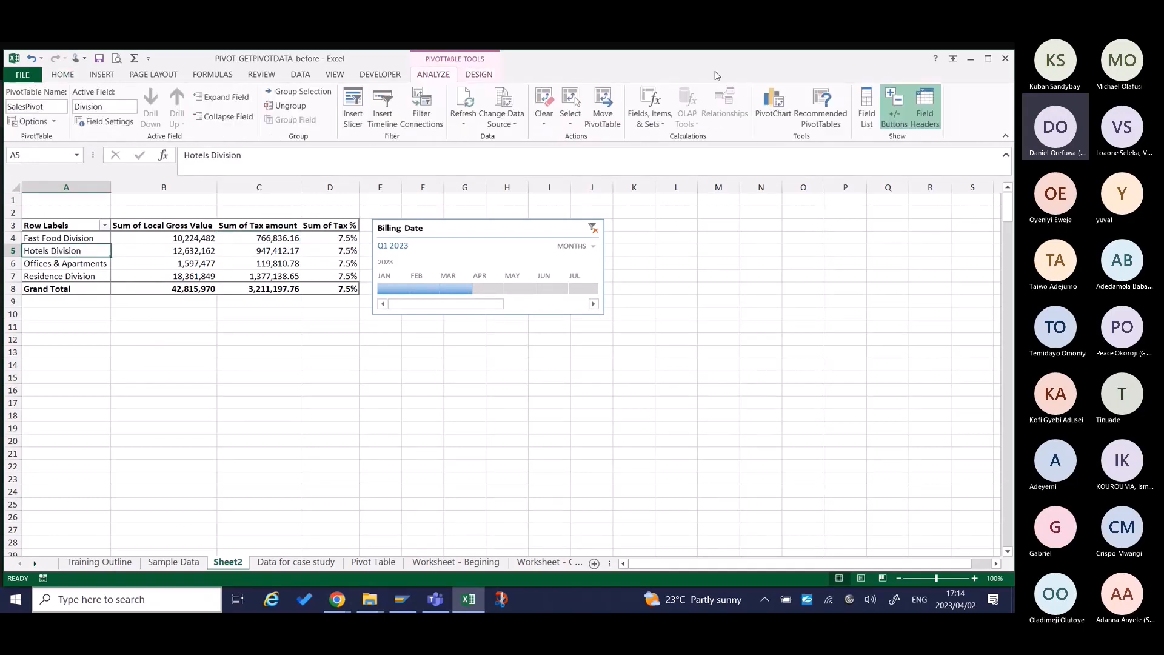
{"action": "left_click", "coordinate": [867, 106]}
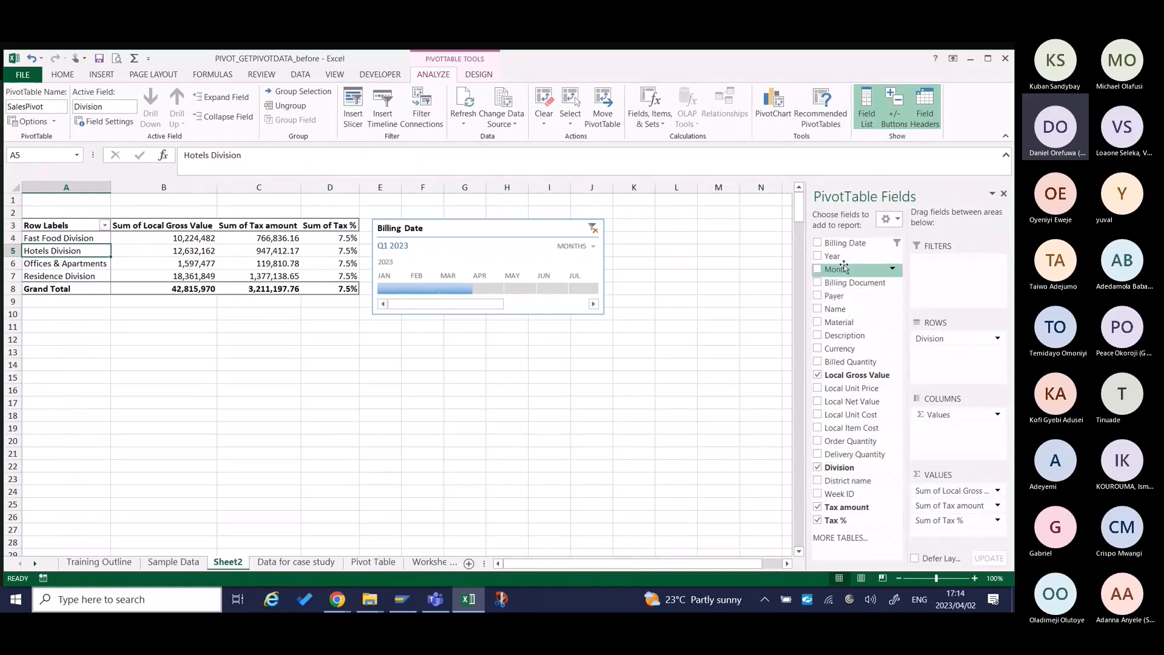
{"action": "left_click_drag", "start_coordinate": [840, 269], "coordinate": [946, 429]}
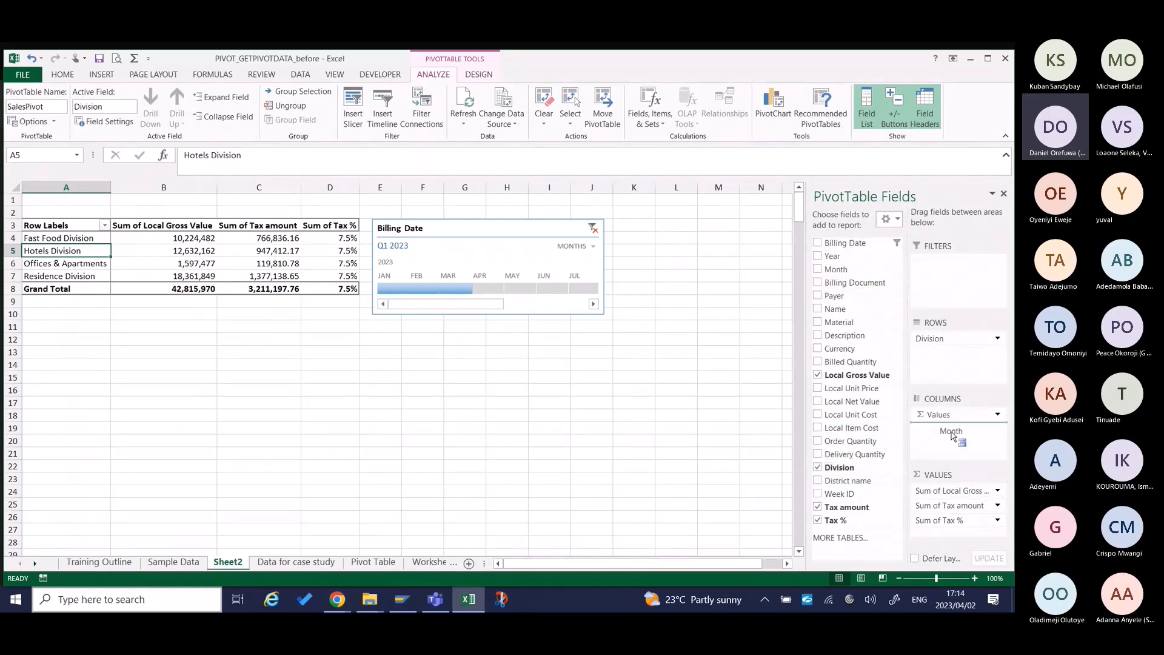
{"action": "left_click_drag", "start_coordinate": [495, 228], "coordinate": [565, 371]}
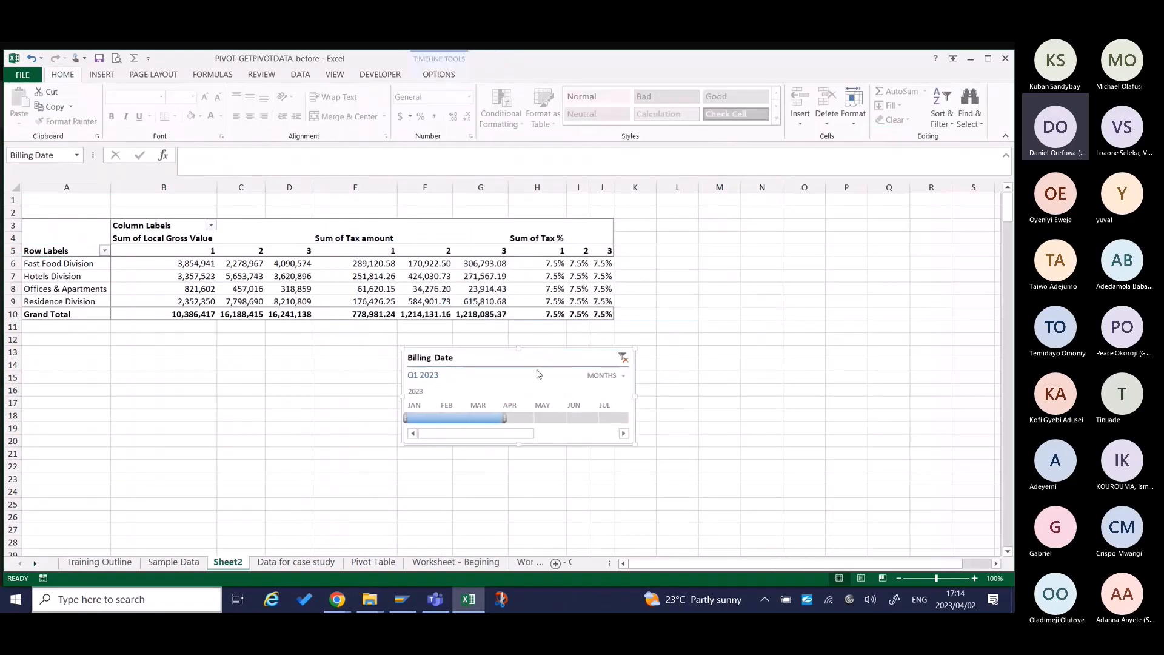
Filter the timeline to Jan - Feb 2023, shift it to Feb - Mar 2023, and move it beside the pivot table.
{"action": "left_click_drag", "start_coordinate": [511, 418], "coordinate": [478, 420]}
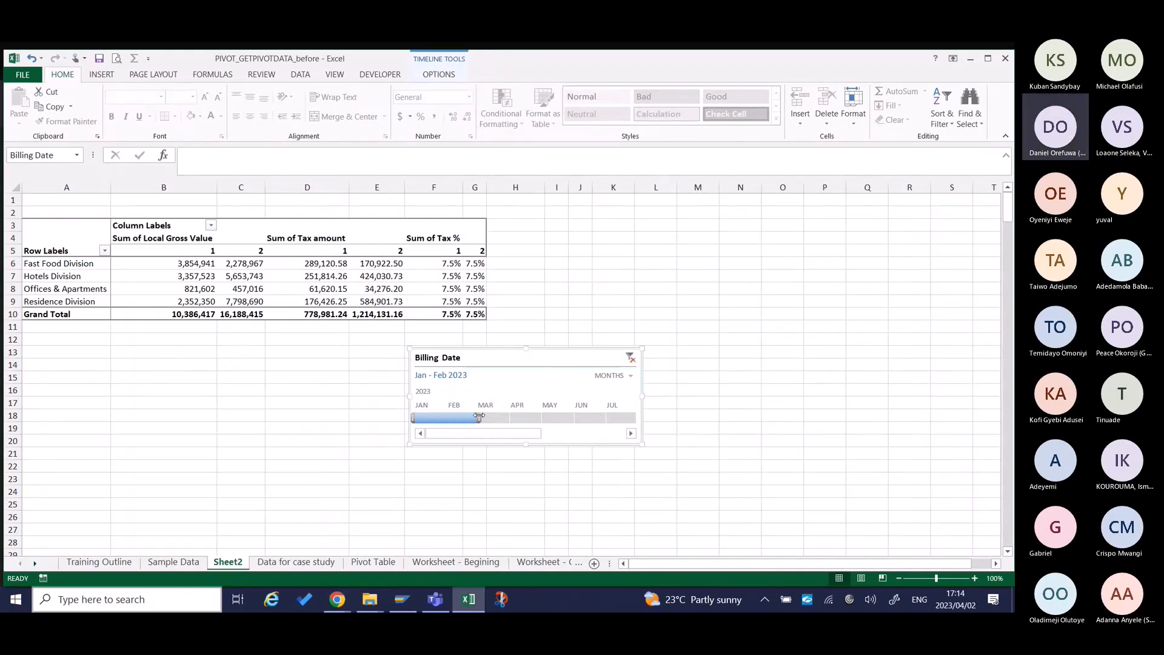
{"action": "left_click_drag", "start_coordinate": [413, 417], "coordinate": [513, 415]}
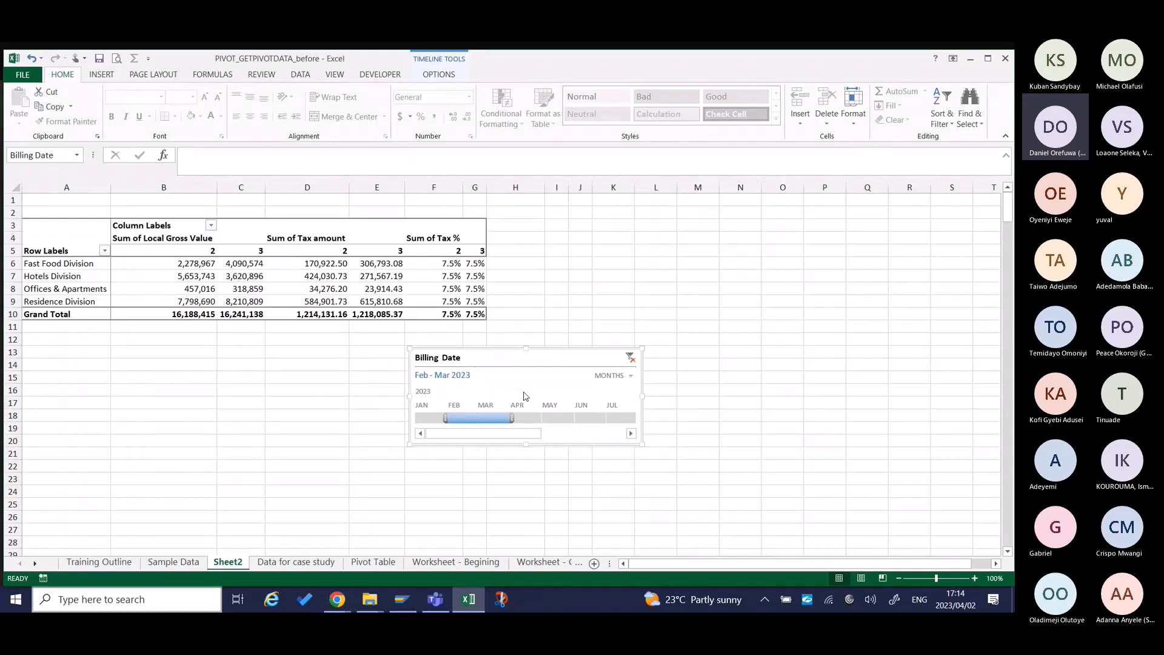
{"action": "left_click_drag", "start_coordinate": [583, 361], "coordinate": [678, 232]}
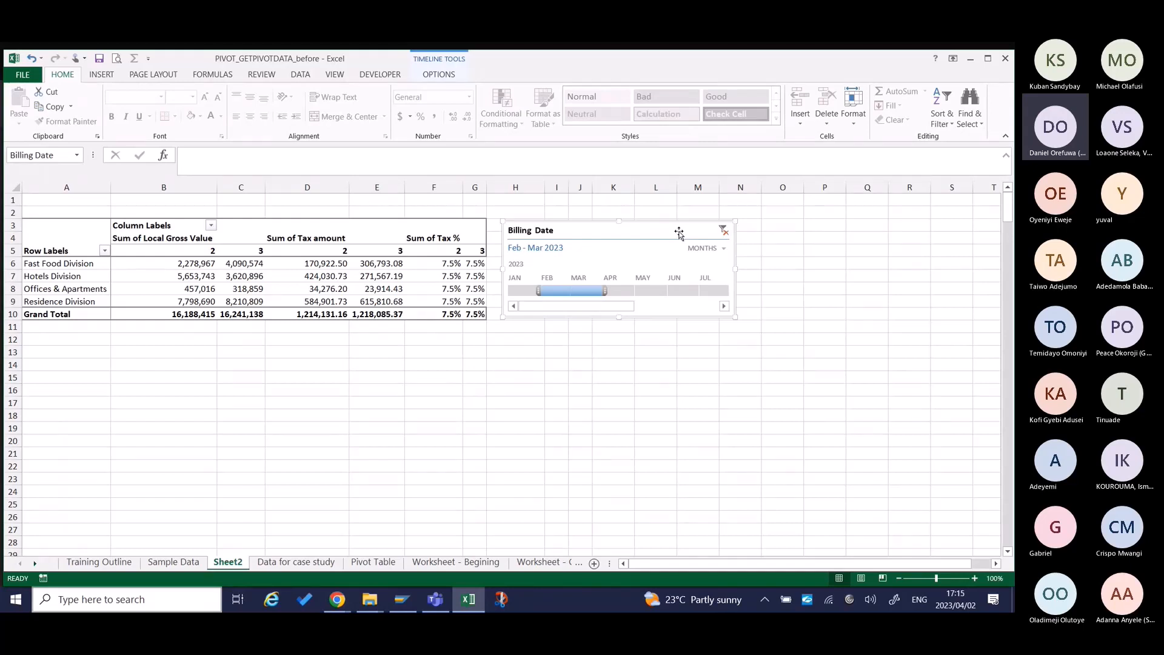
{"action": "left_click", "coordinate": [439, 74]}
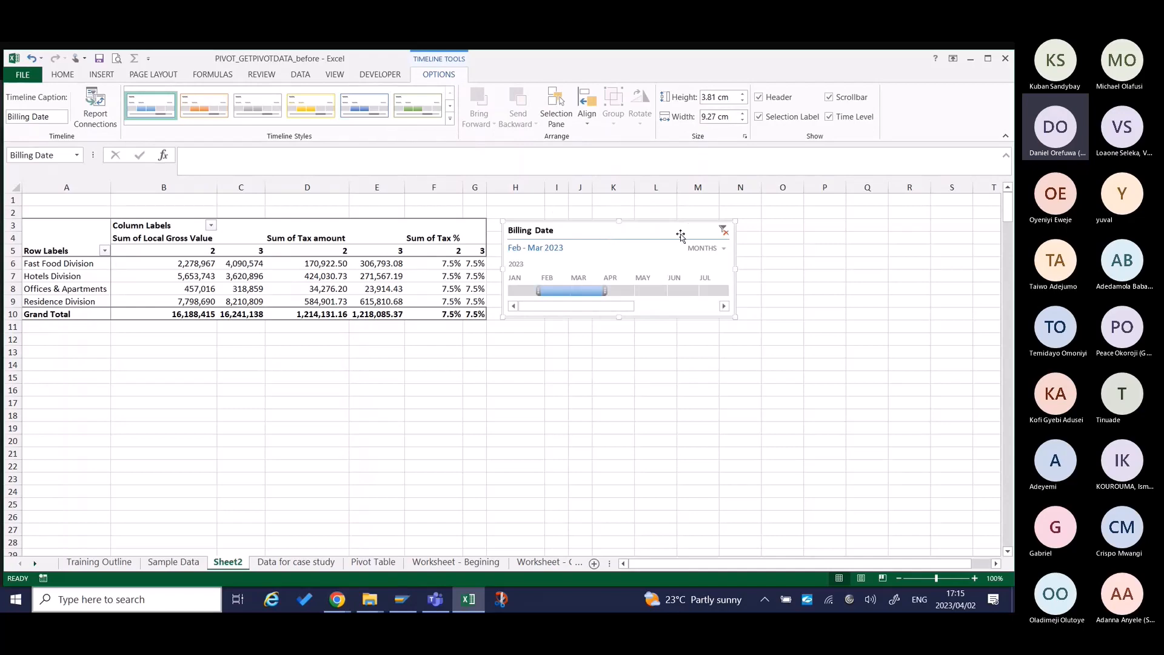
Delete the Billing Date timeline from Sheet2 and open the Pivot Table sheet.
{"action": "key", "text": "Delete"}
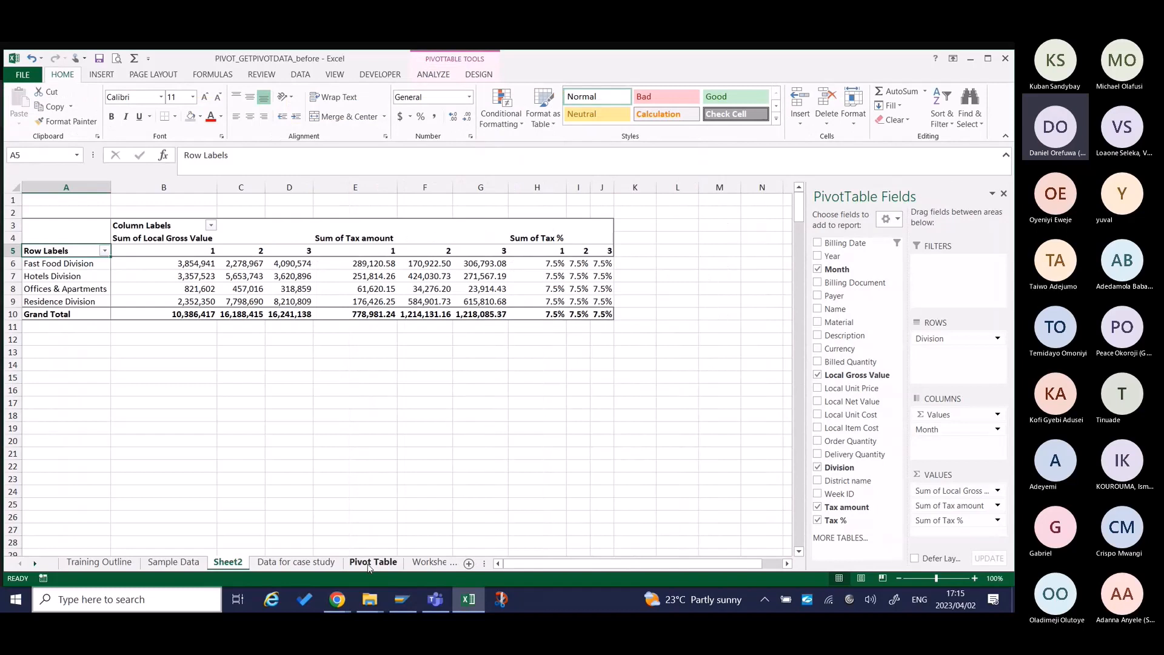
{"action": "scroll", "coordinate": [369, 567], "scroll_direction": "down", "scroll_amount": 3}
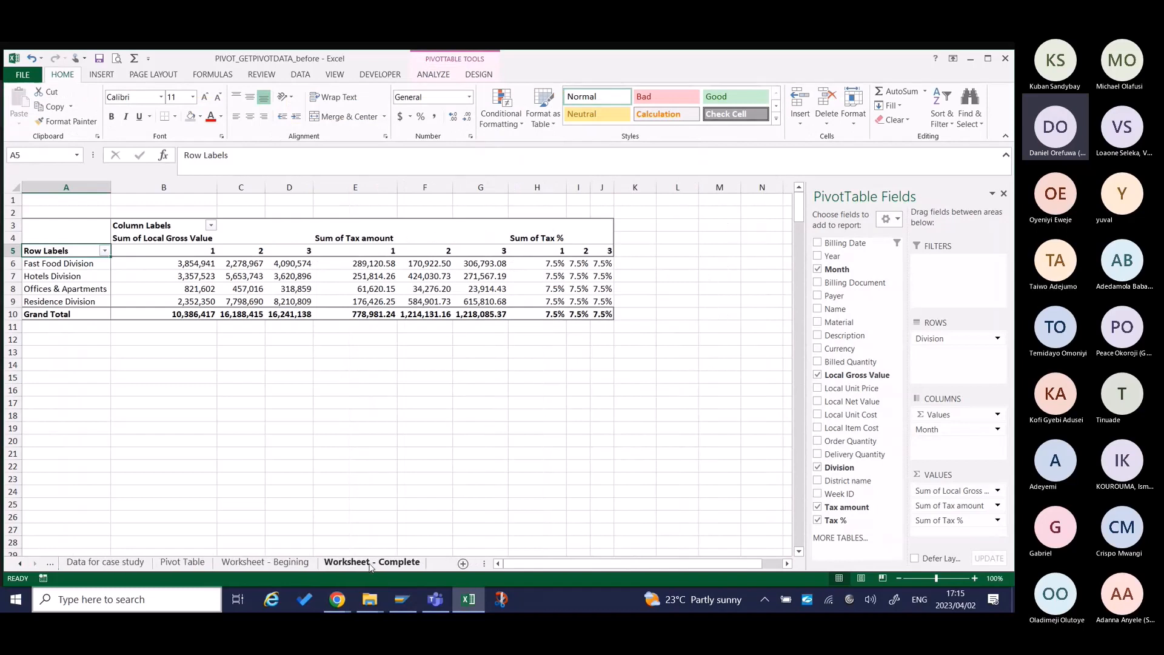
{"action": "scroll", "coordinate": [364, 567], "scroll_direction": "up", "scroll_amount": 3}
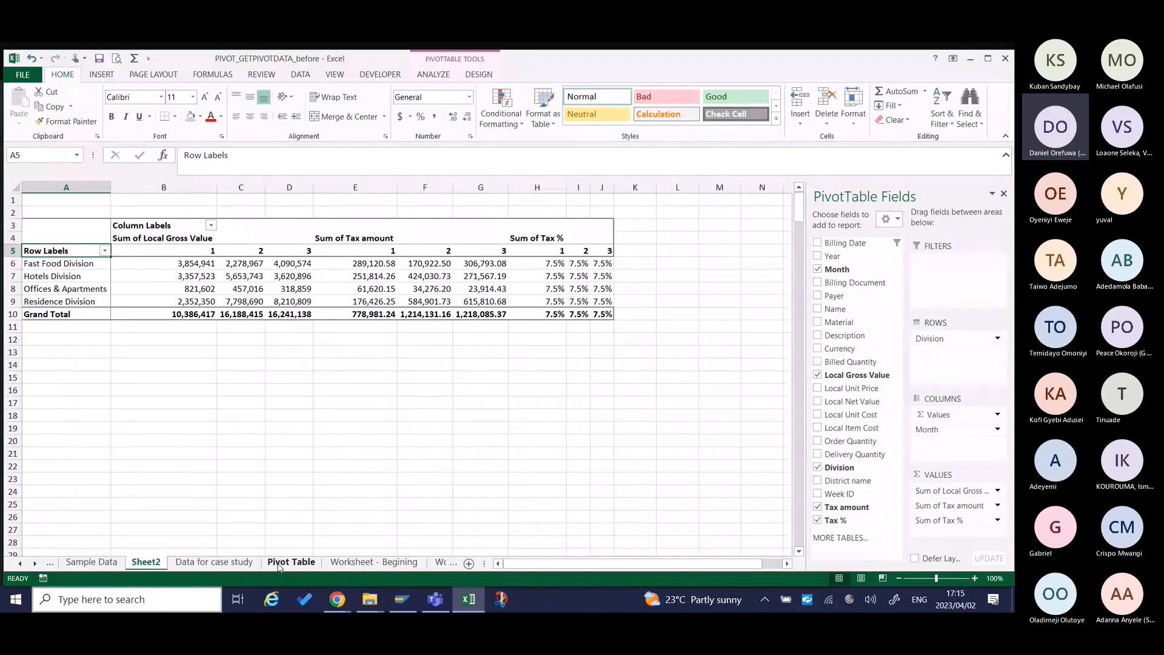
{"action": "left_click", "coordinate": [281, 562]}
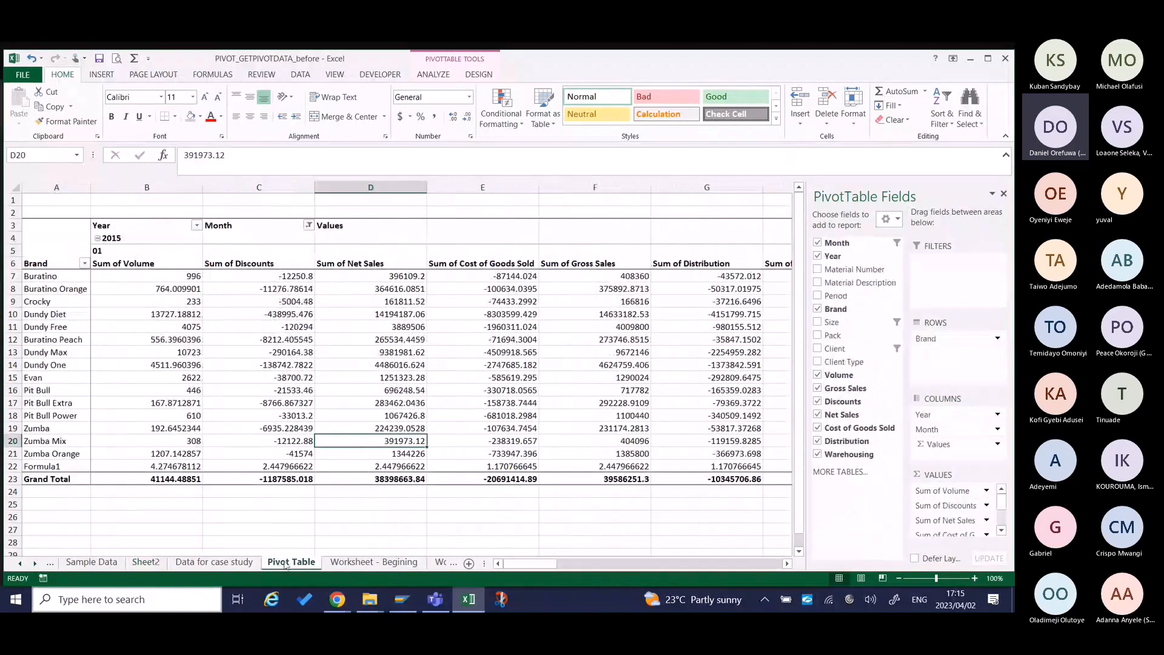
Convert the data range A1:Q88453 on the Data for case study sheet into a table with headers.
{"action": "left_click", "coordinate": [225, 567]}
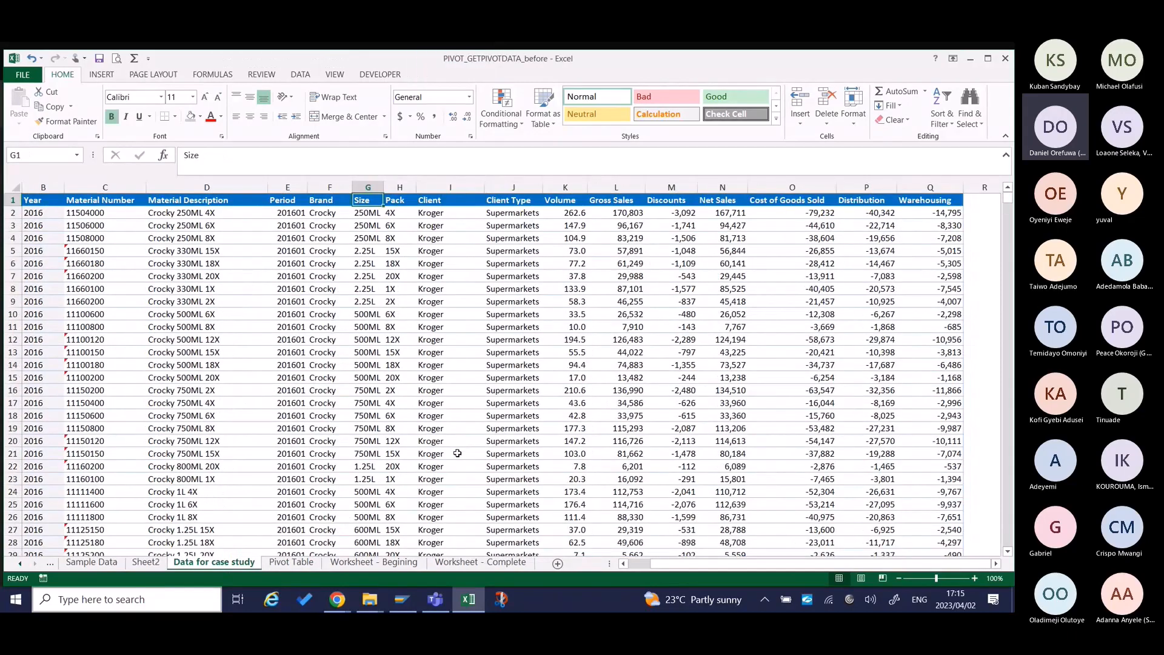
{"action": "key", "text": "ctrl+Home"}
{"action": "key", "text": "Down"}
{"action": "key", "text": "Down"}
{"action": "key", "text": "Down"}
{"action": "key", "text": "Down"}
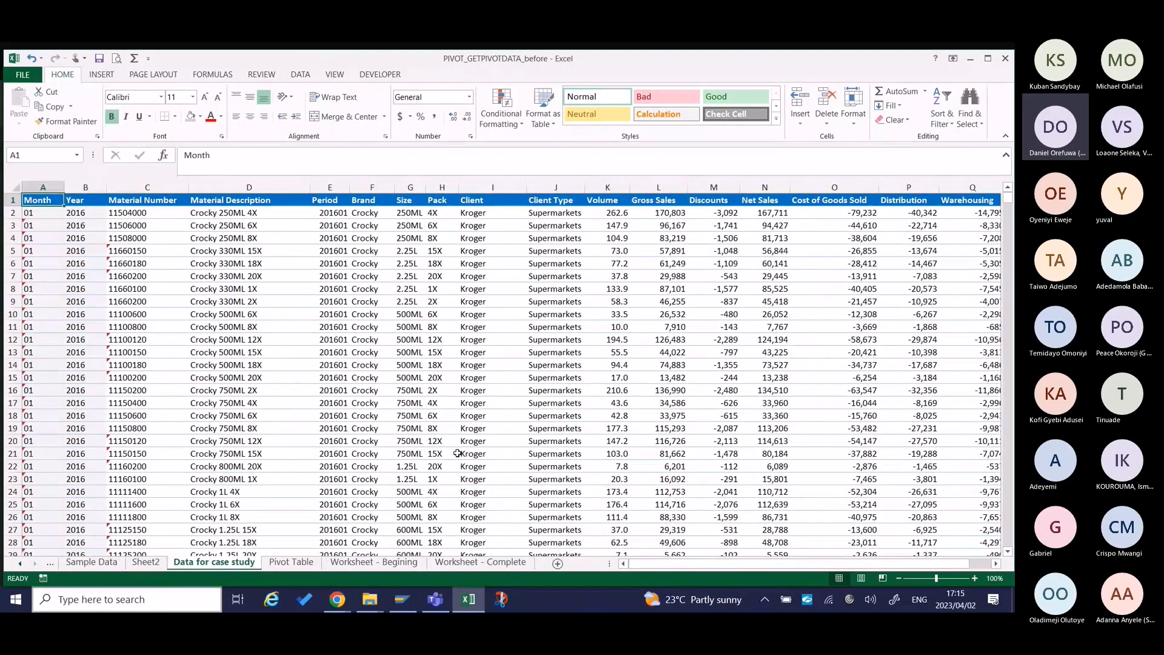
{"action": "key", "text": "Right"}
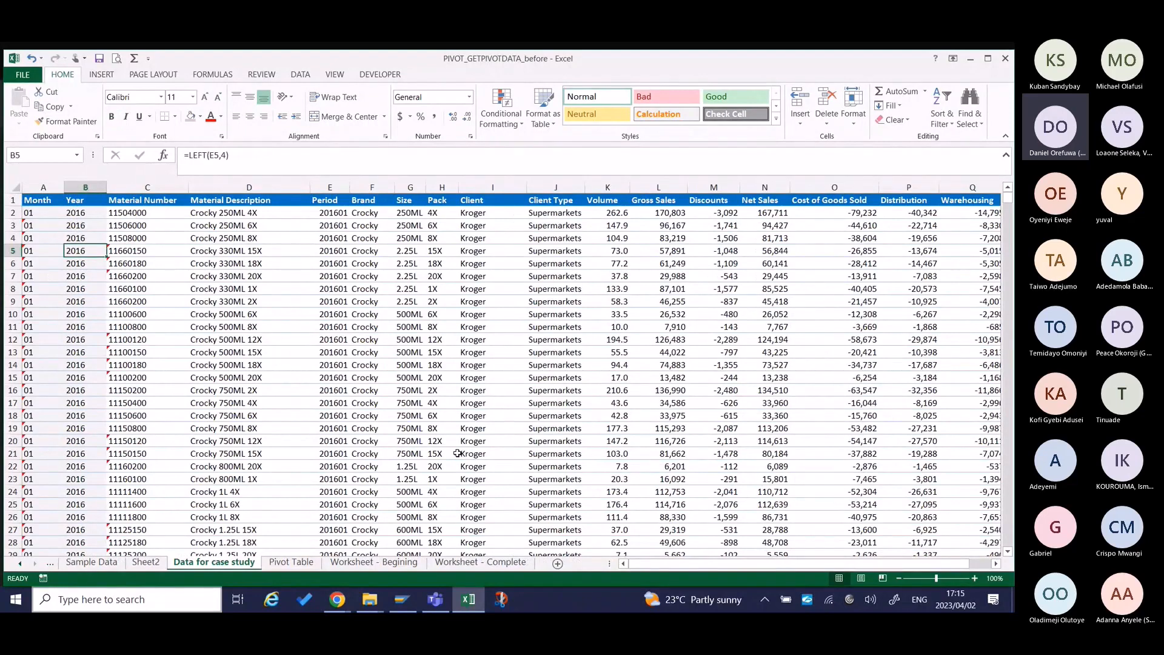
{"action": "key", "text": "ctrl+t"}
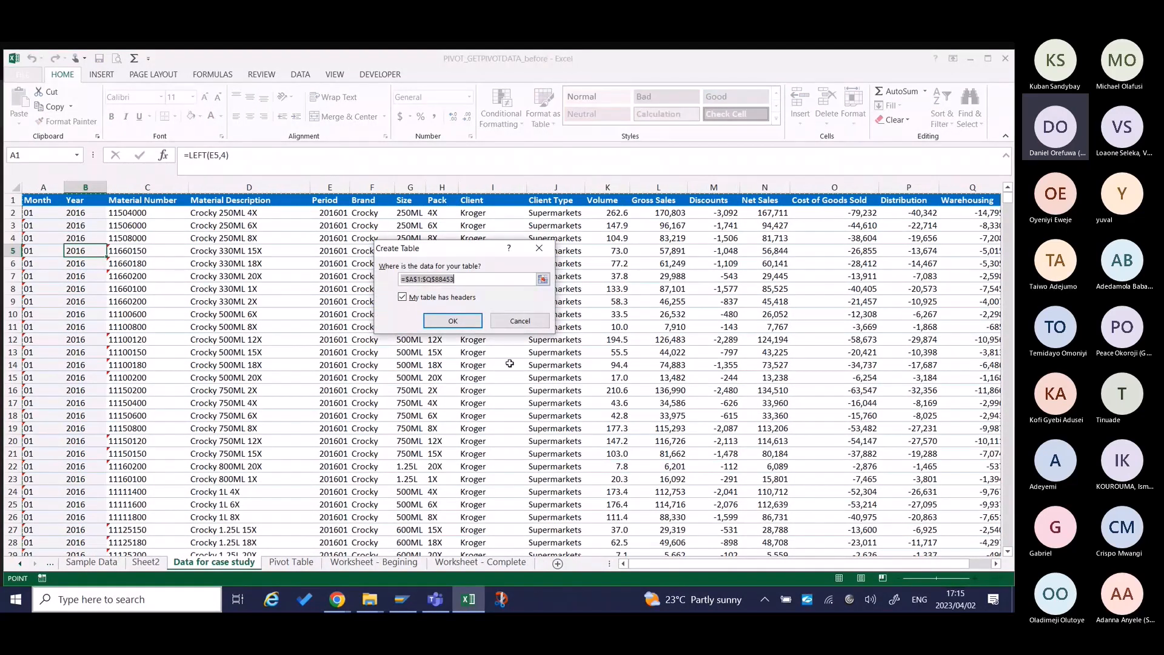
{"action": "left_click", "coordinate": [456, 321]}
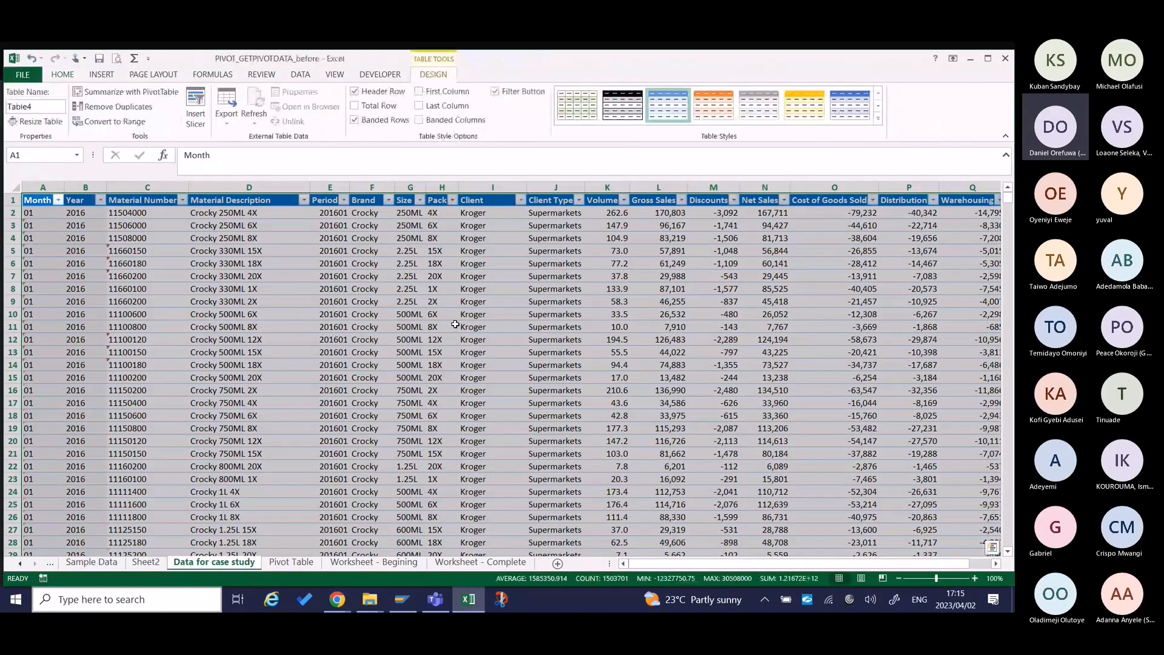
{"action": "left_click", "coordinate": [456, 324]}
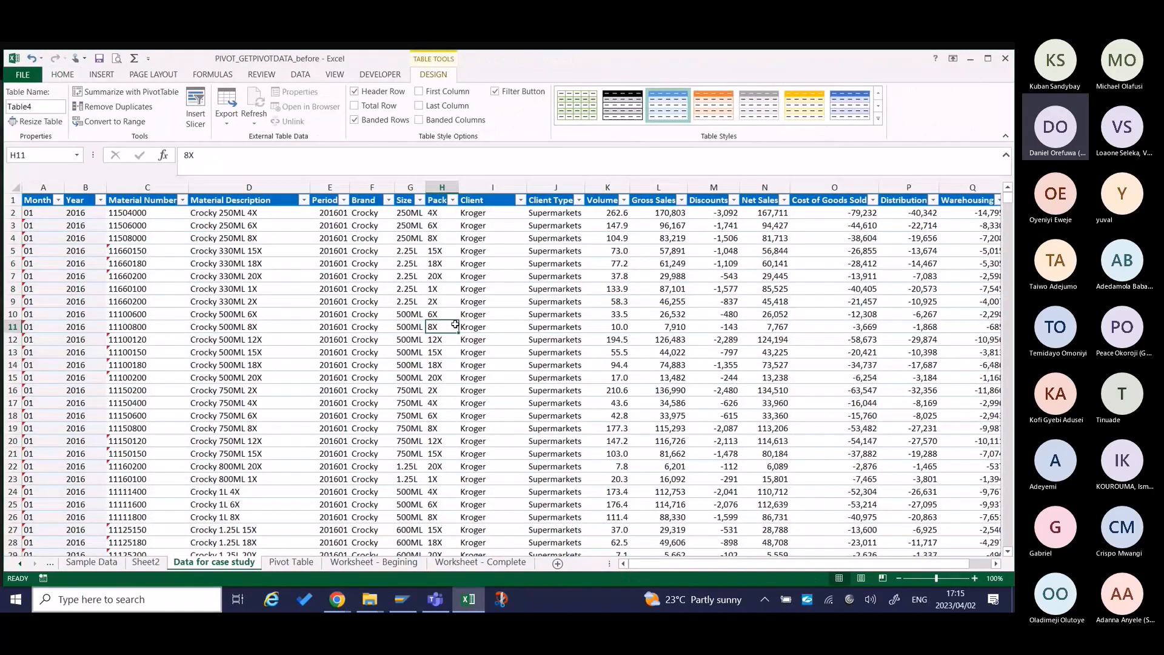
{"action": "key", "text": "ctrl+Down"}
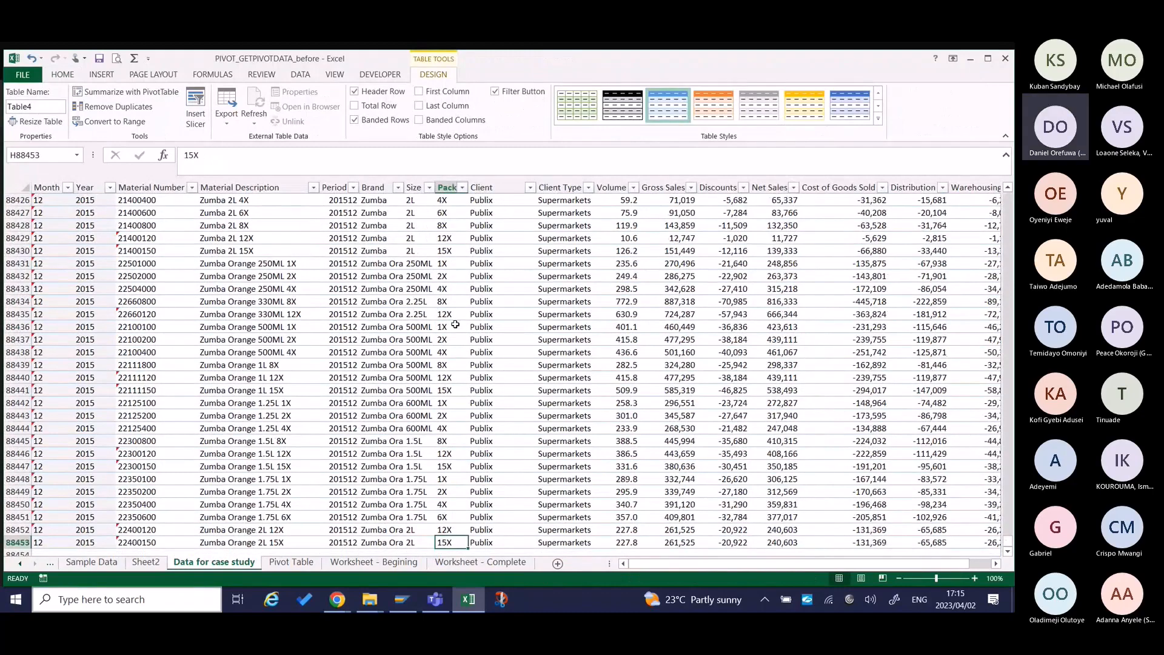
{"action": "key", "text": "ctrl+Up"}
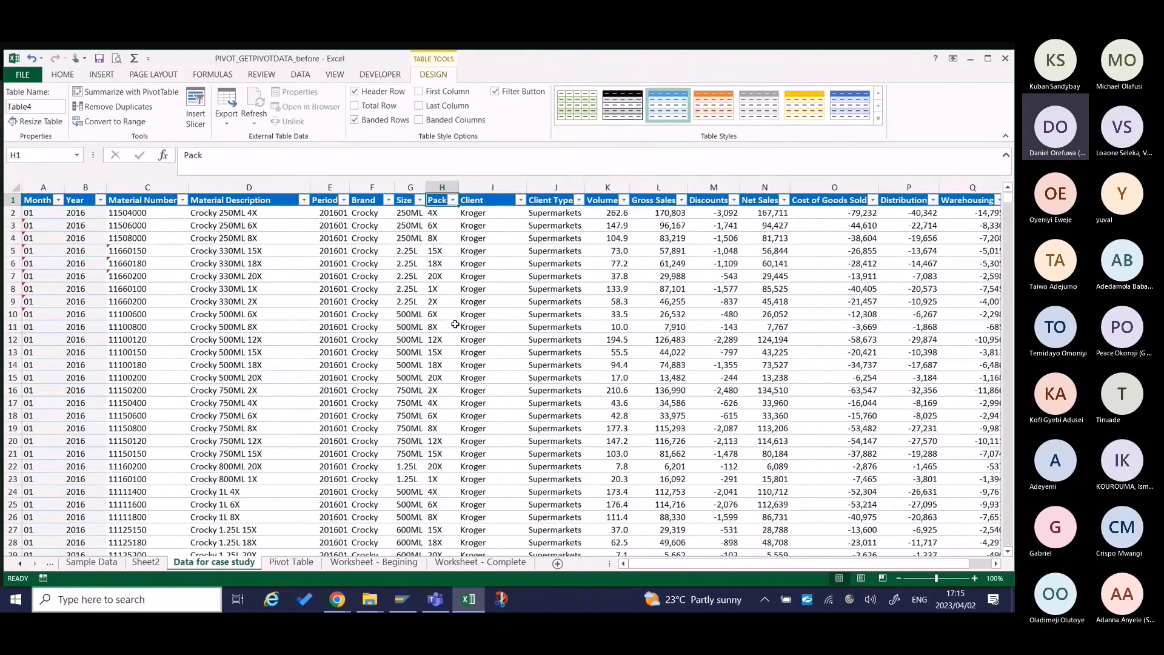
Examine the Gross Profit and Warehousing variance formulas on Worksheet - Complete and the blank report on Worksheet - Begining.
{"action": "key", "text": "ctrl+Page_Down"}
{"action": "key", "text": "ctrl+Page_Down"}
{"action": "key", "text": "ctrl+Page_Down"}
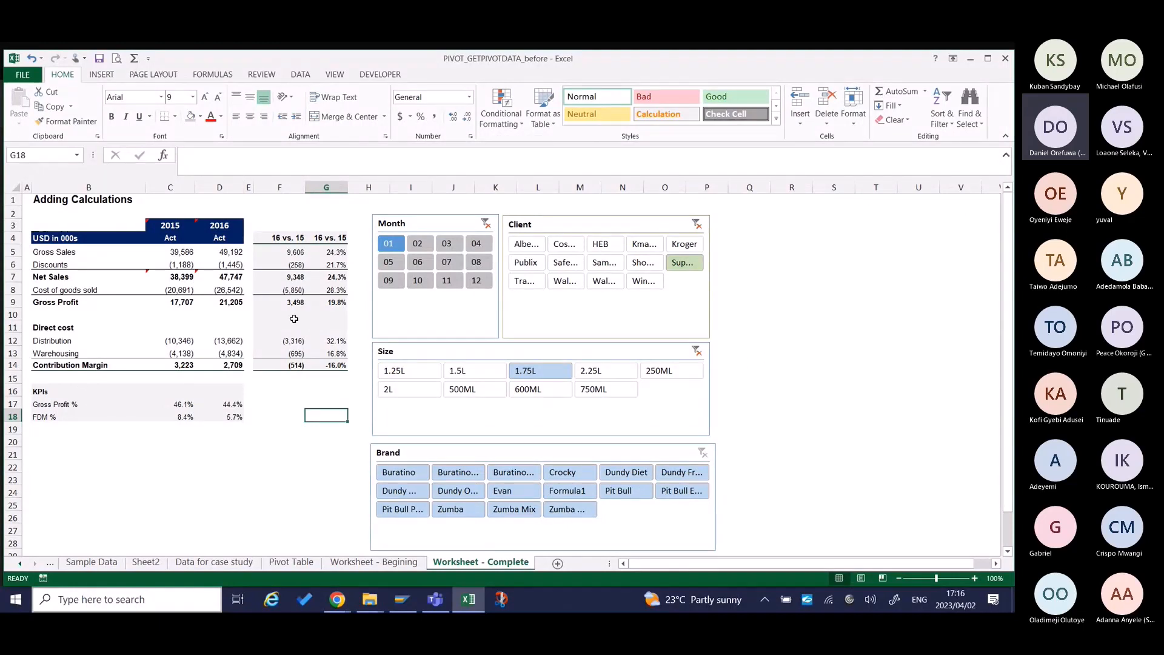
{"action": "left_click", "coordinate": [307, 300]}
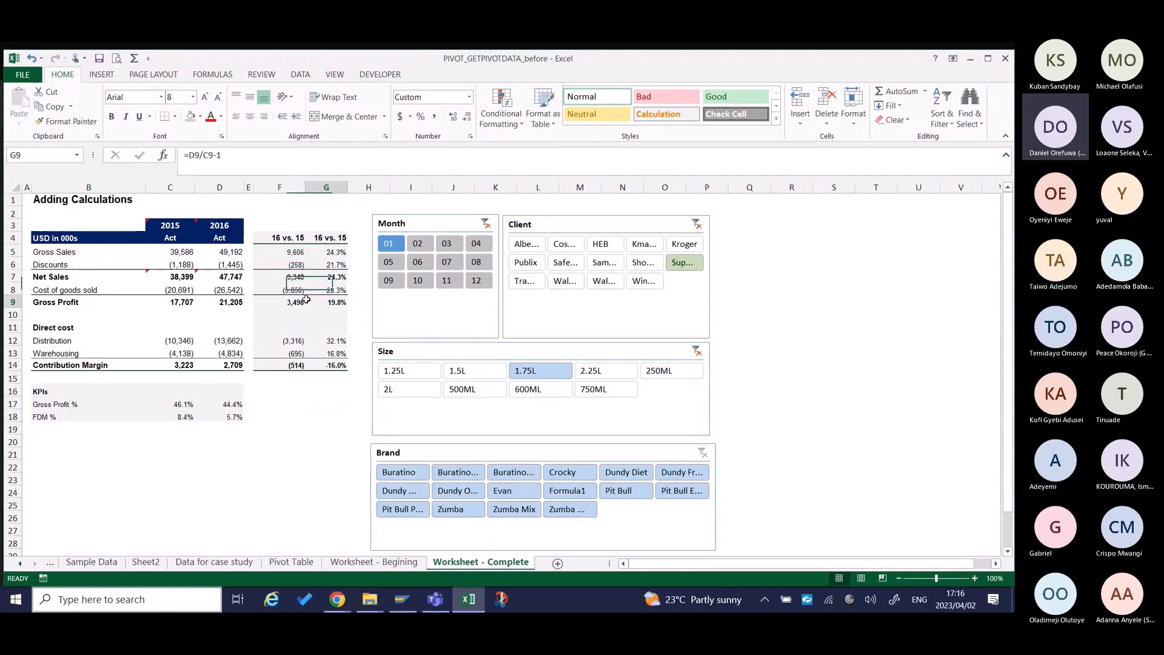
{"action": "left_click", "coordinate": [302, 351]}
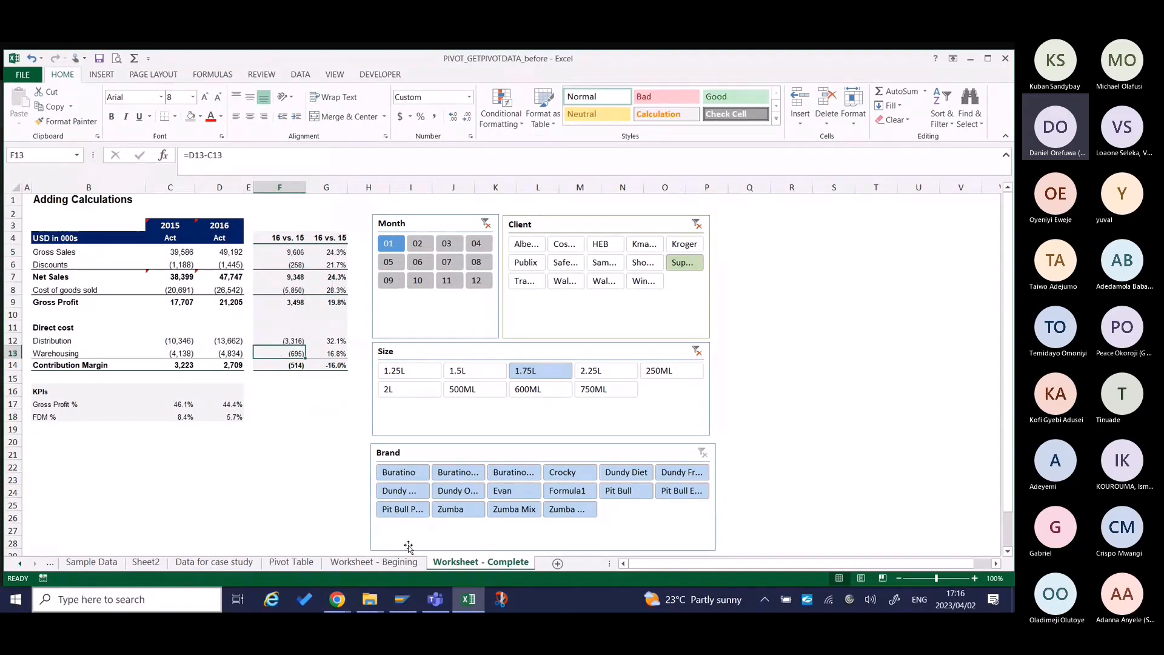
{"action": "left_click", "coordinate": [379, 562]}
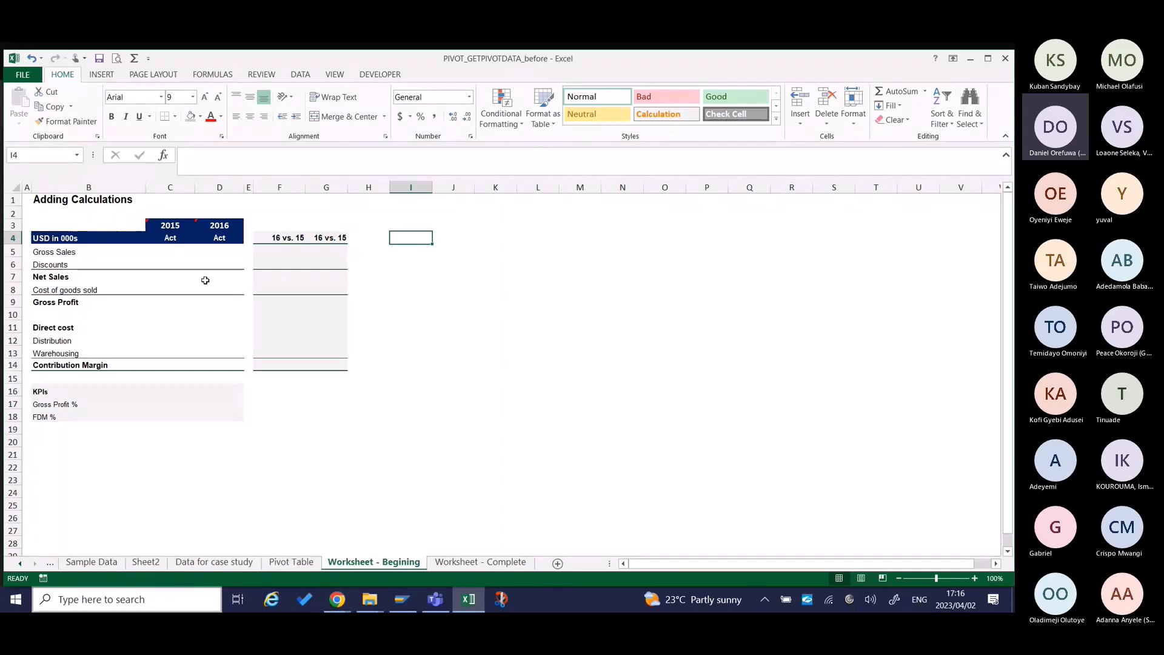
Delete the existing Pivot Table sheet from the workbook.
{"action": "left_click", "coordinate": [308, 565]}
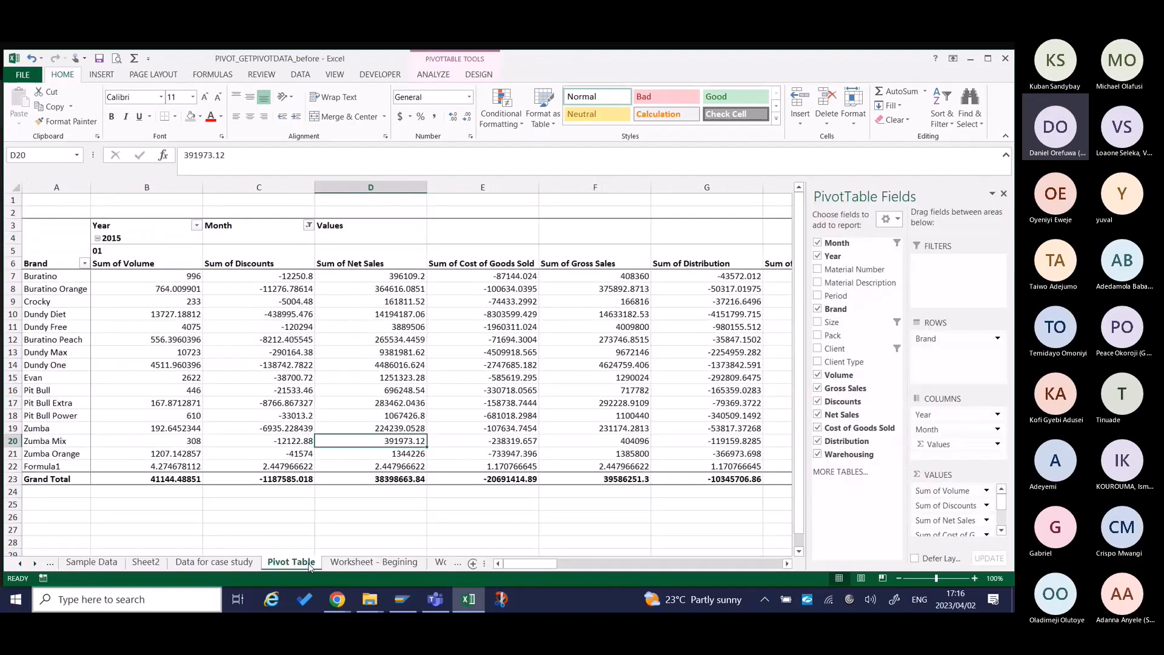
{"action": "left_click", "coordinate": [242, 564]}
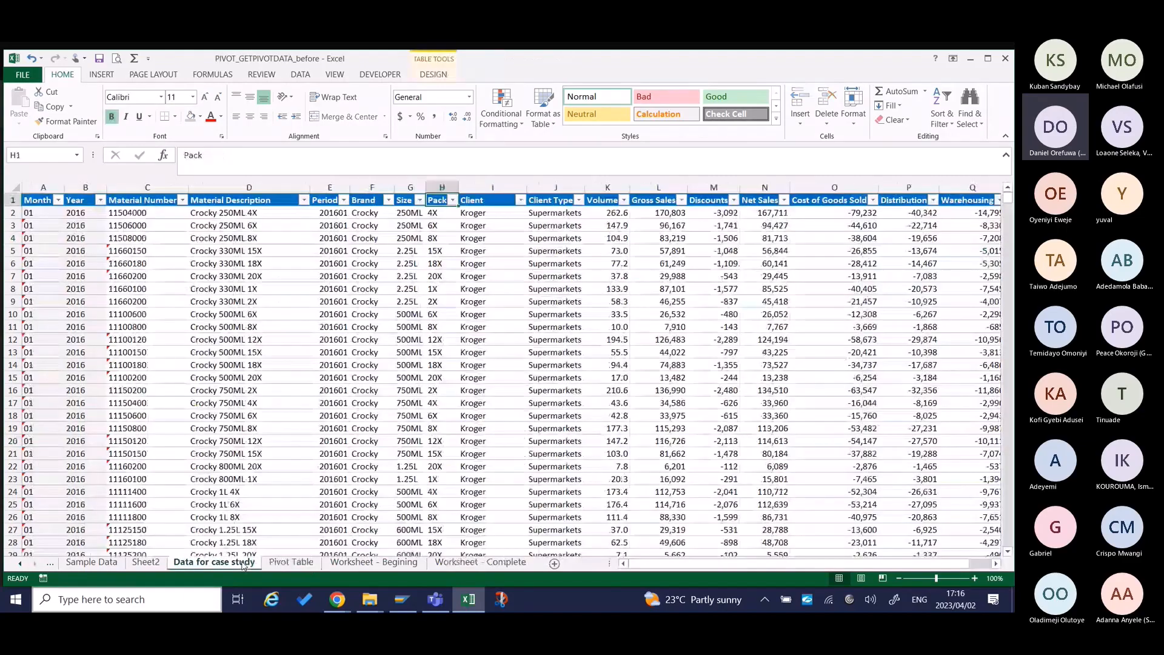
{"action": "left_click", "coordinate": [294, 562]}
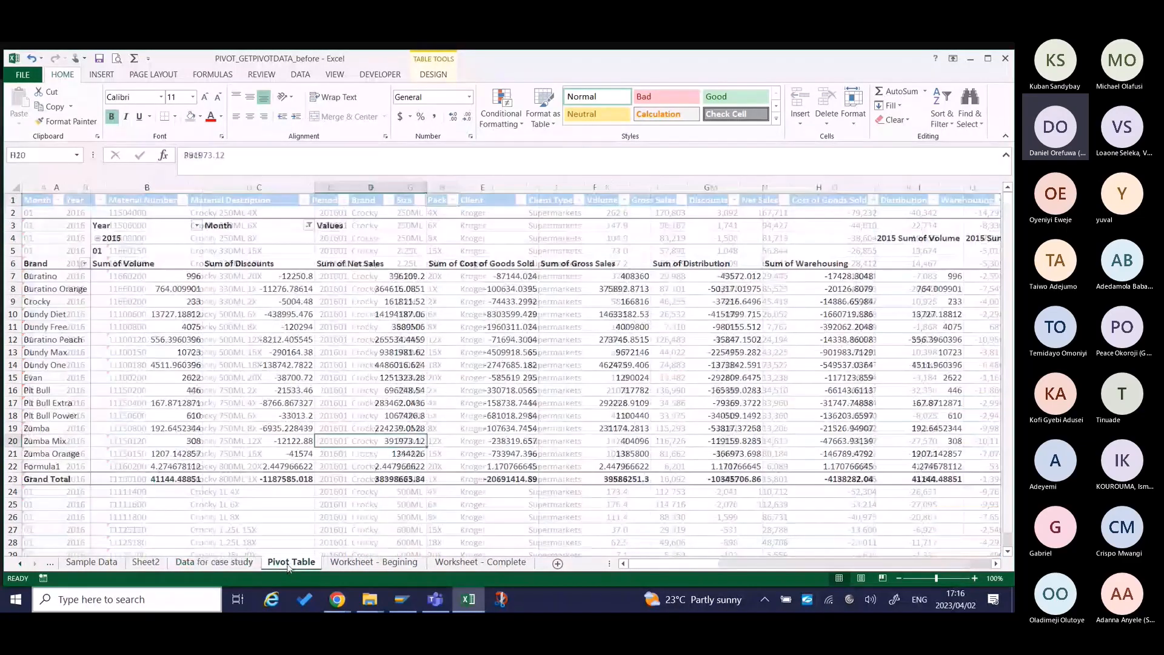
{"action": "right_click", "coordinate": [296, 562]}
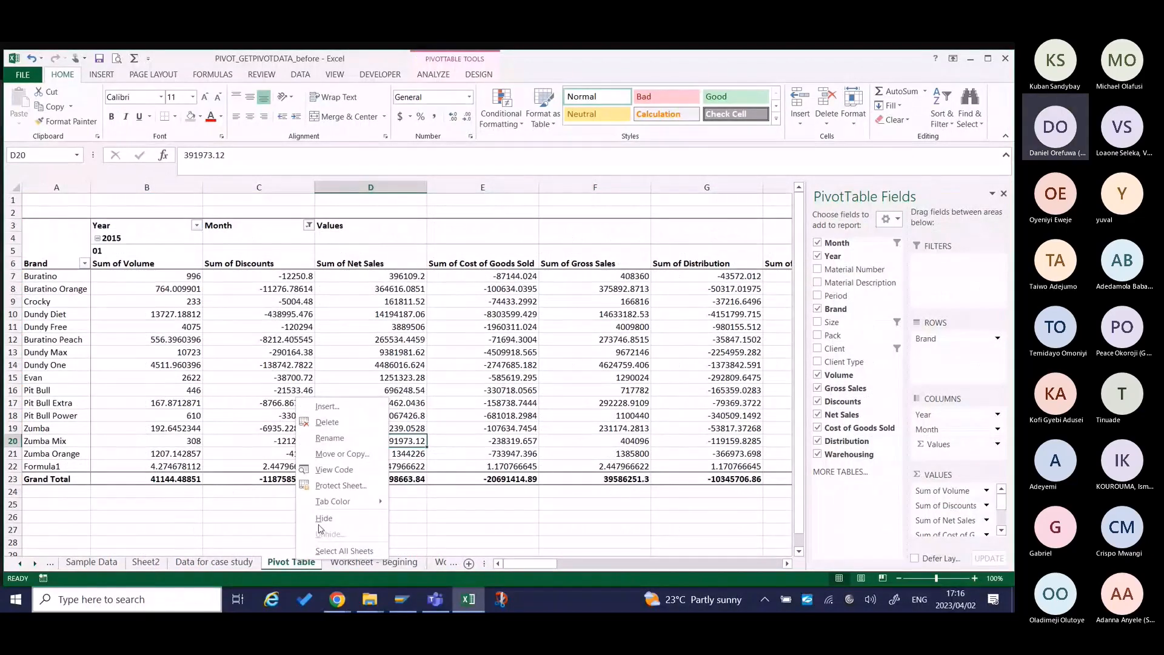
{"action": "left_click", "coordinate": [327, 422]}
{"action": "left_click", "coordinate": [484, 355]}
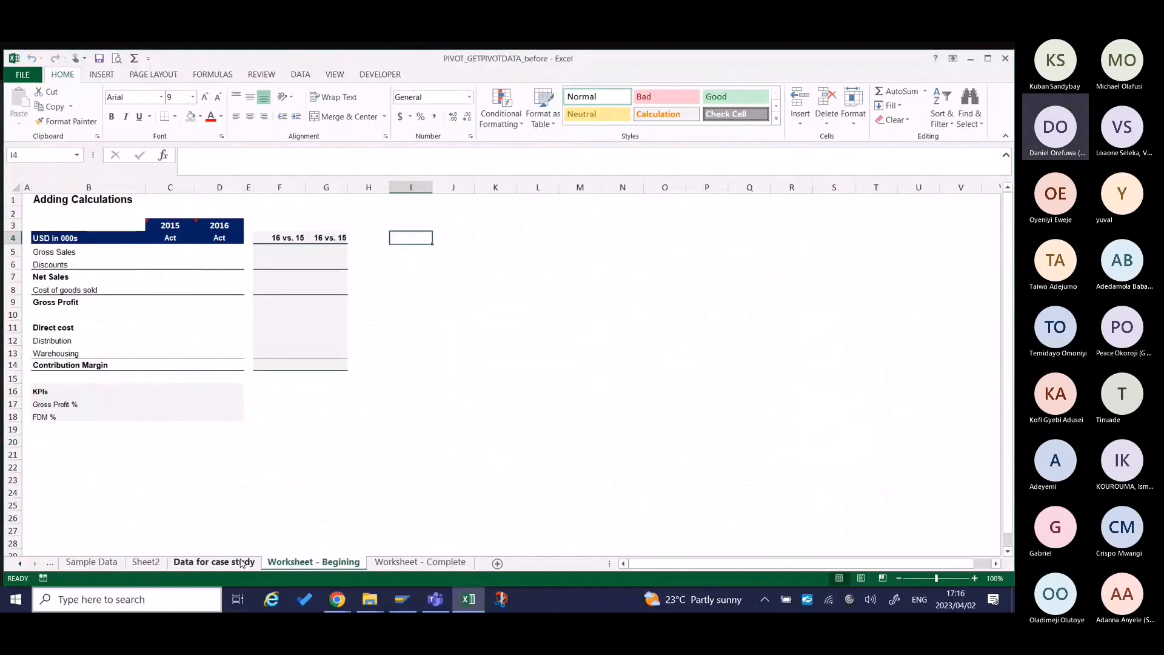
Insert a pivot table on a new worksheet from the table on the Data for case study sheet.
{"action": "left_click", "coordinate": [241, 562]}
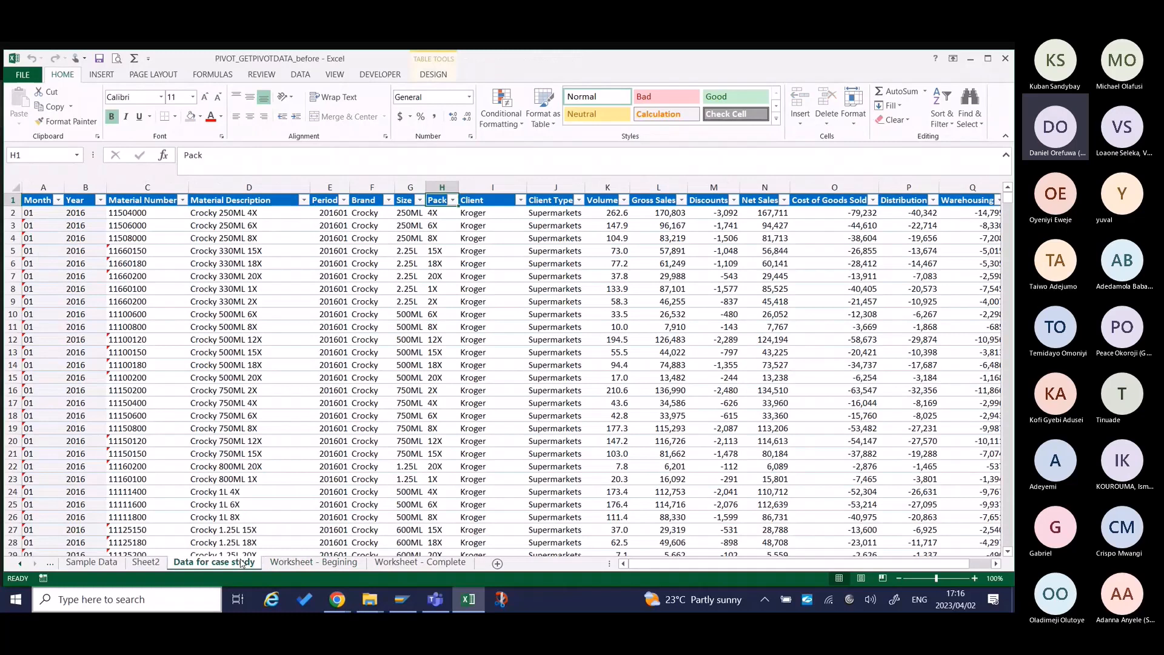
{"action": "left_click", "coordinate": [182, 288]}
{"action": "key", "text": "alt"}
{"action": "key", "text": "n"}
{"action": "key", "text": "v"}
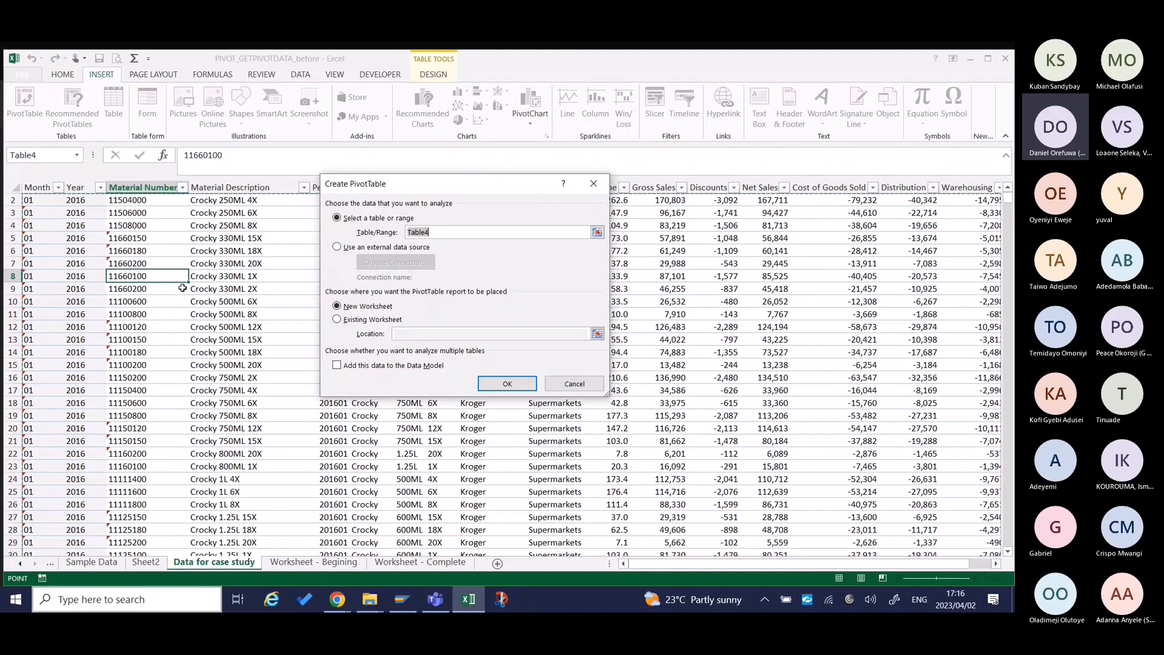
{"action": "key", "text": "Return"}
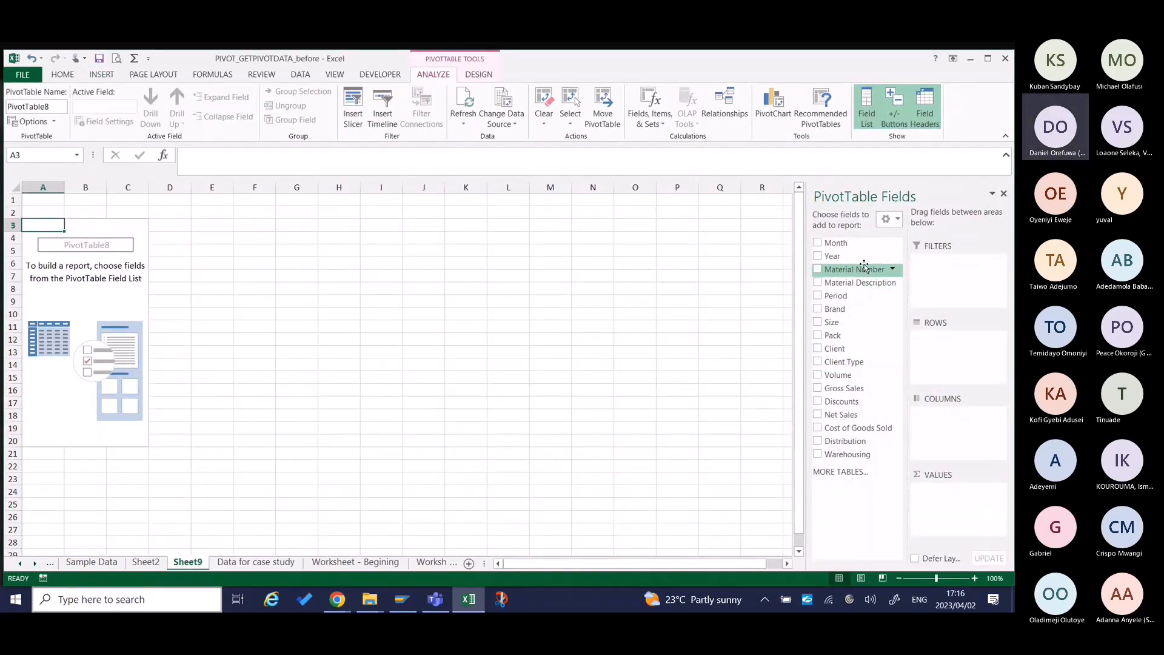
Add Year to the pivot table's columns and Gross Sales, Discounts, Net Sales, Cost of Goods Sold, Distribution and Warehousing to its values.
{"action": "left_click_drag", "start_coordinate": [865, 260], "coordinate": [948, 418]}
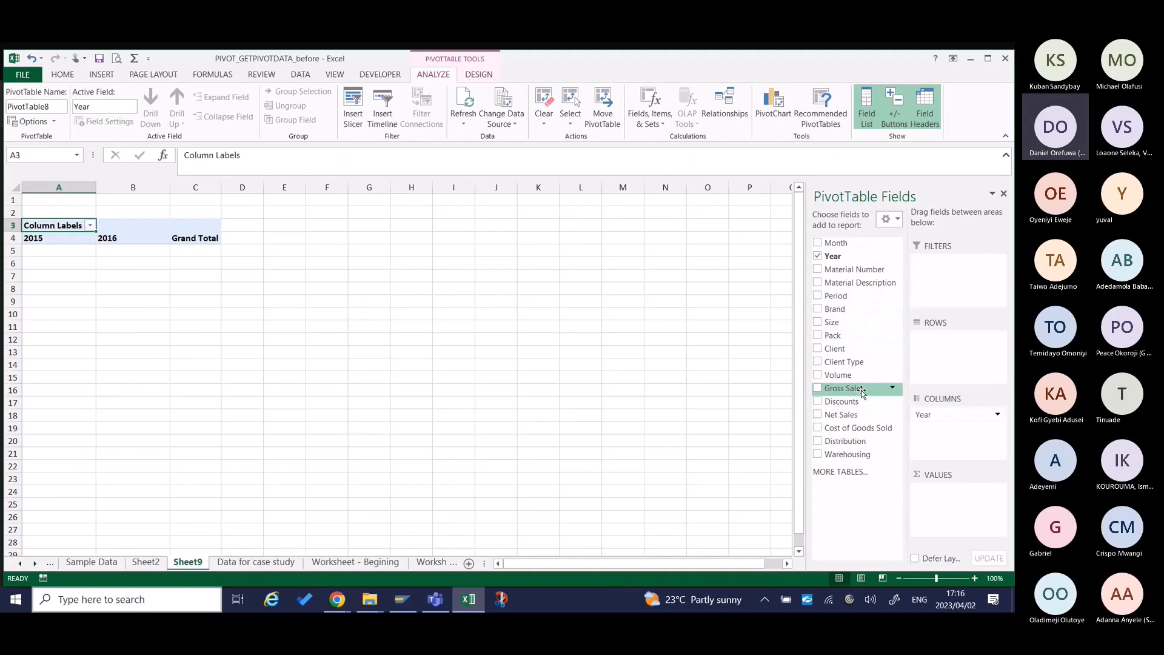
{"action": "left_click_drag", "start_coordinate": [862, 392], "coordinate": [943, 503]}
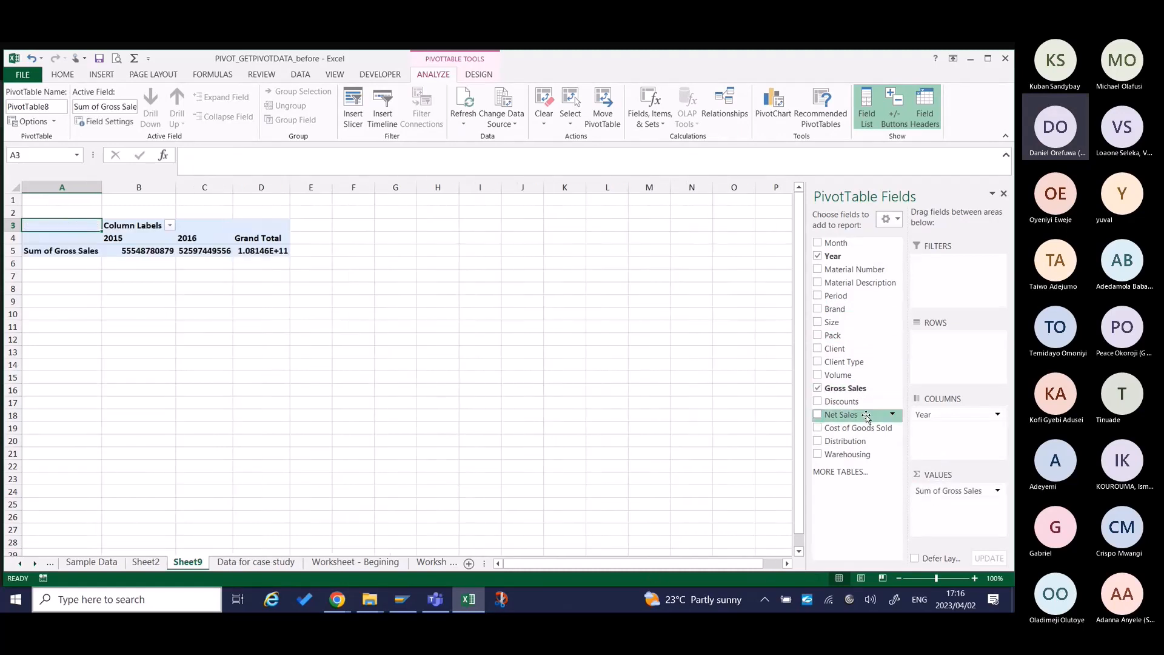
{"action": "left_click_drag", "start_coordinate": [865, 417], "coordinate": [940, 508]}
{"action": "left_click_drag", "start_coordinate": [841, 414], "coordinate": [941, 518]}
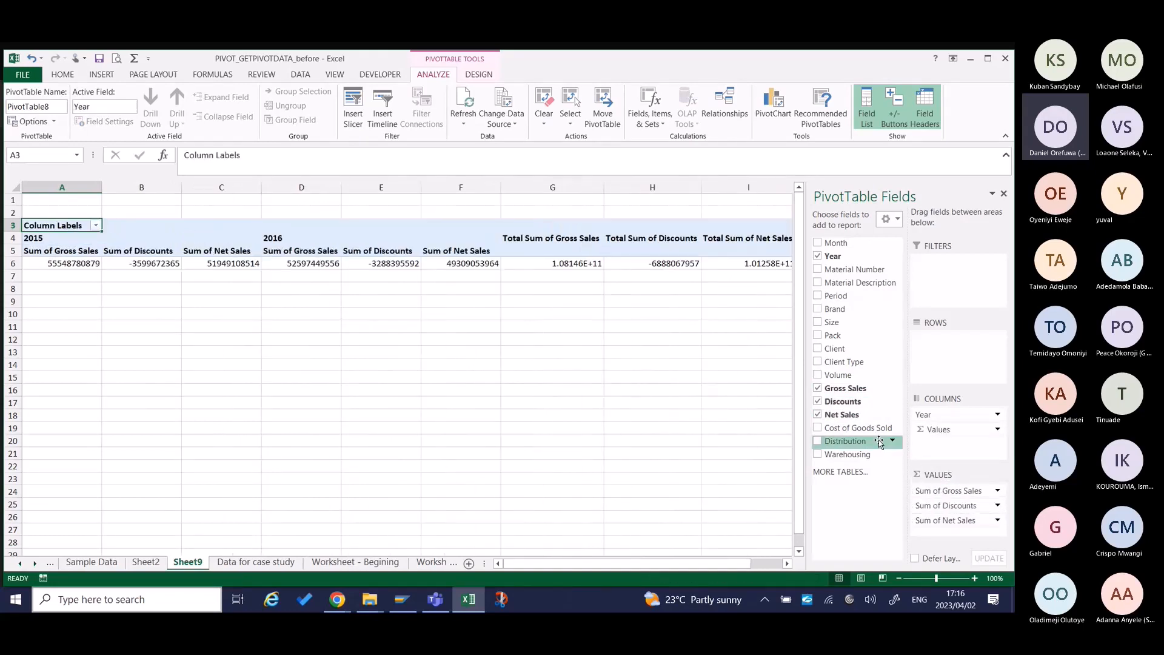
{"action": "left_click_drag", "start_coordinate": [867, 427], "coordinate": [957, 536]}
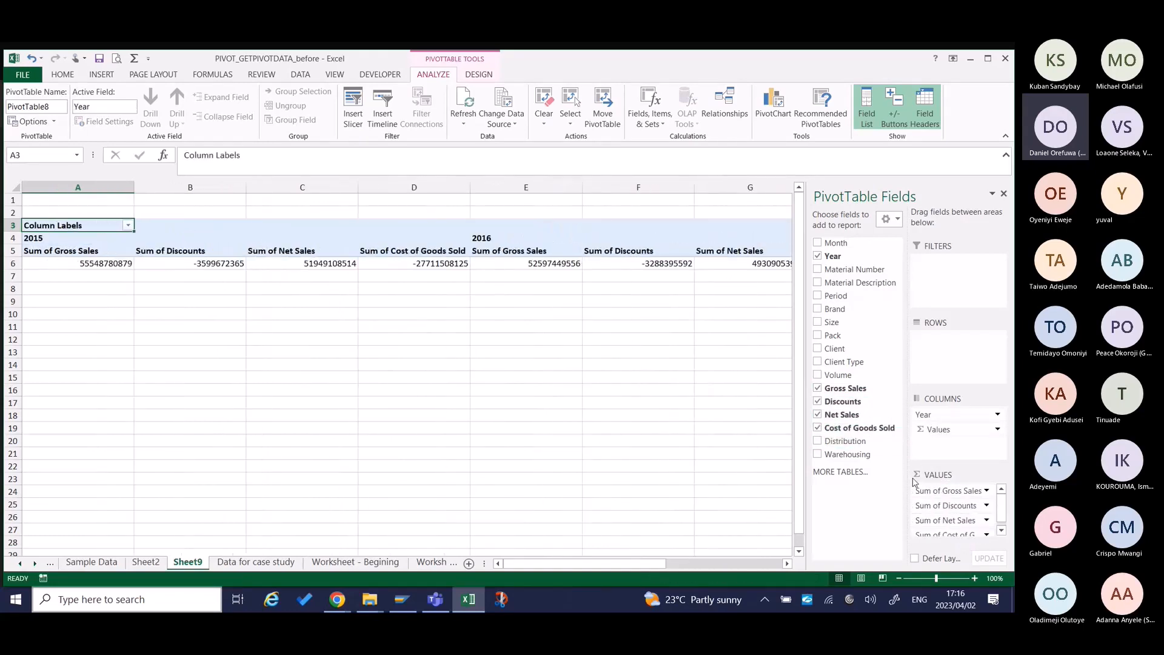
{"action": "left_click_drag", "start_coordinate": [858, 443], "coordinate": [949, 535]}
{"action": "left_click_drag", "start_coordinate": [880, 458], "coordinate": [948, 536]}
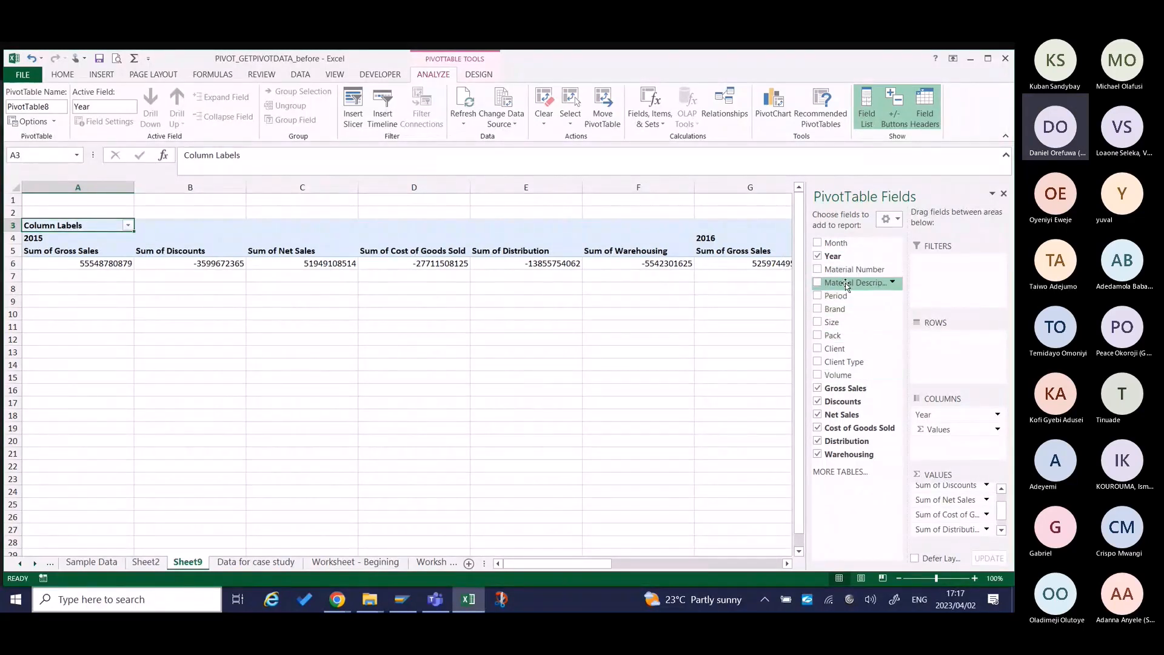
Add Brand to the pivot table's rows and place Client above it as the outer row field.
{"action": "left_click_drag", "start_coordinate": [843, 308], "coordinate": [954, 349]}
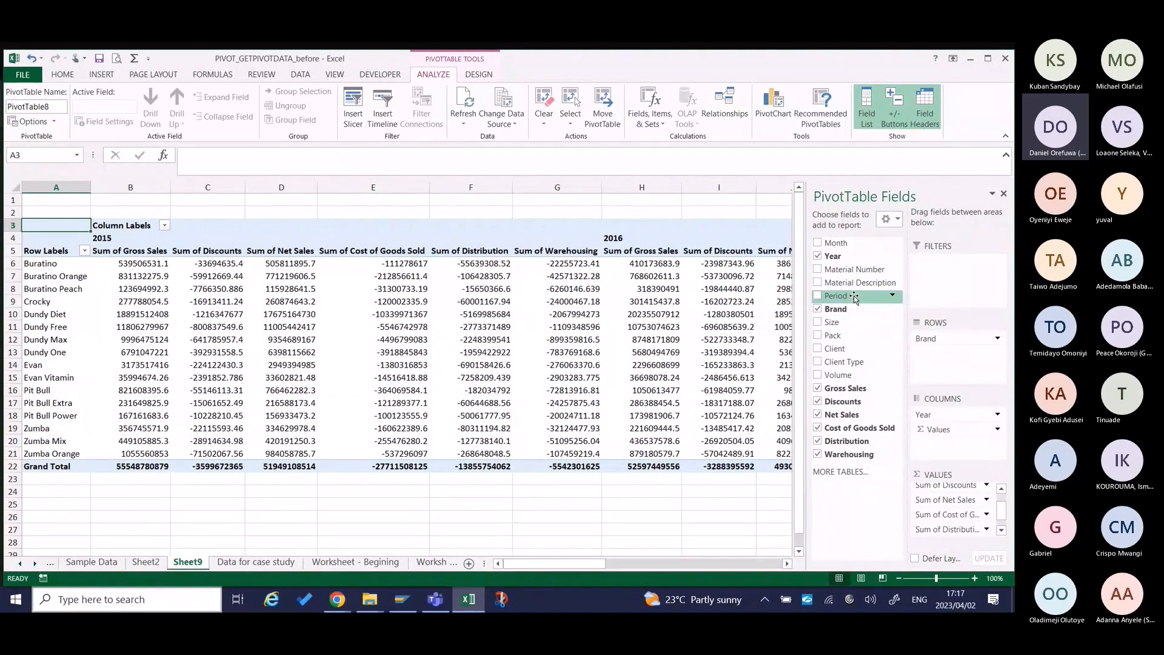
{"action": "left_click_drag", "start_coordinate": [854, 298], "coordinate": [598, 315]}
{"action": "mouse_move", "coordinate": [591, 316]}
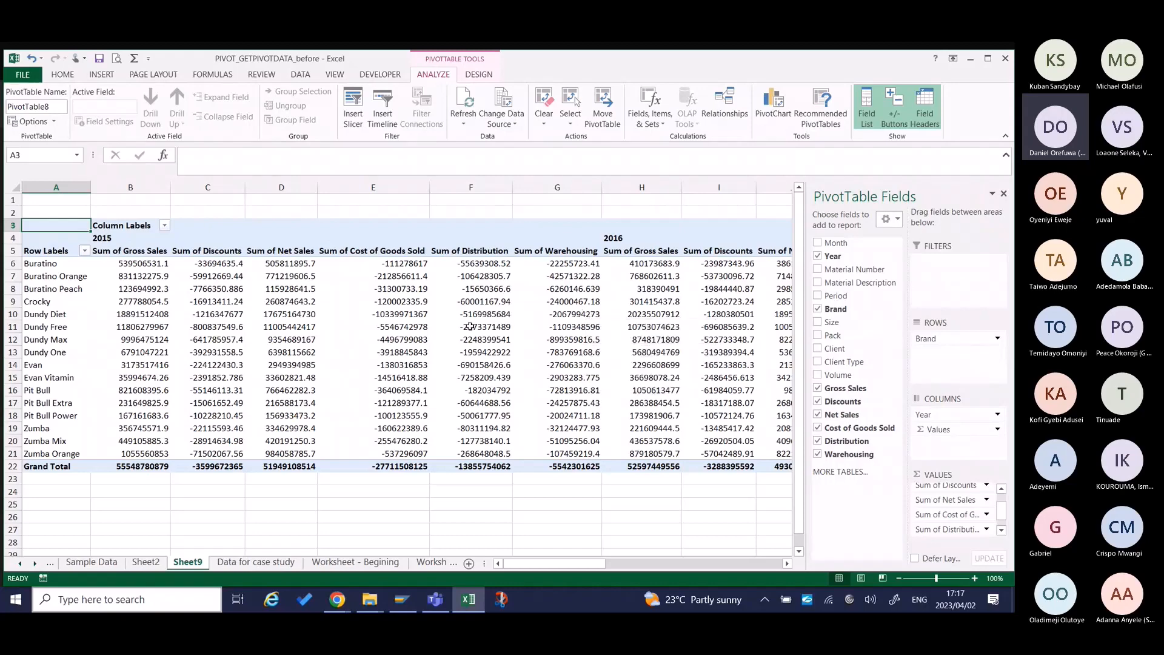
{"action": "mouse_move", "coordinate": [470, 326]}
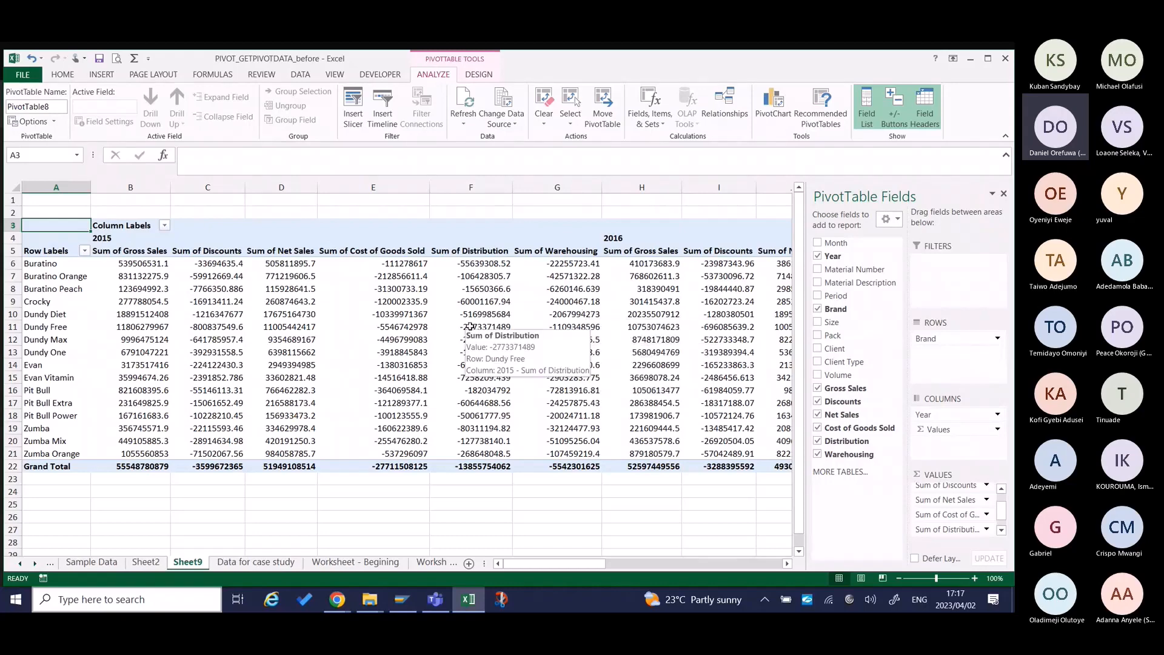
{"action": "mouse_move", "coordinate": [277, 315]}
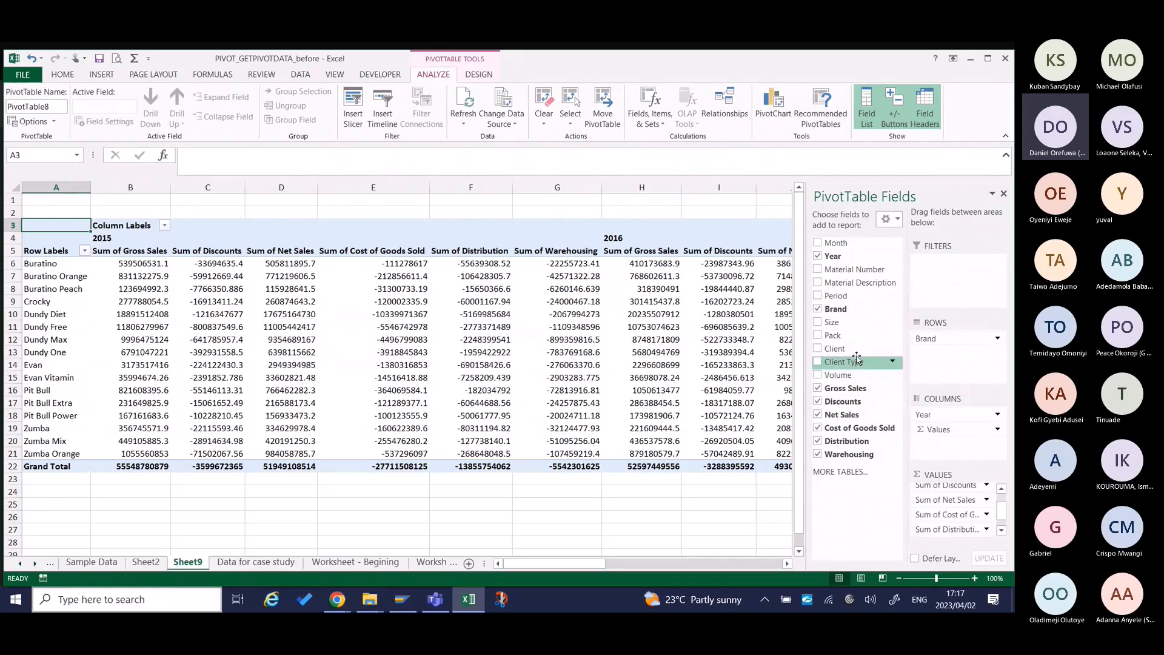
{"action": "left_click_drag", "start_coordinate": [857, 353], "coordinate": [938, 346]}
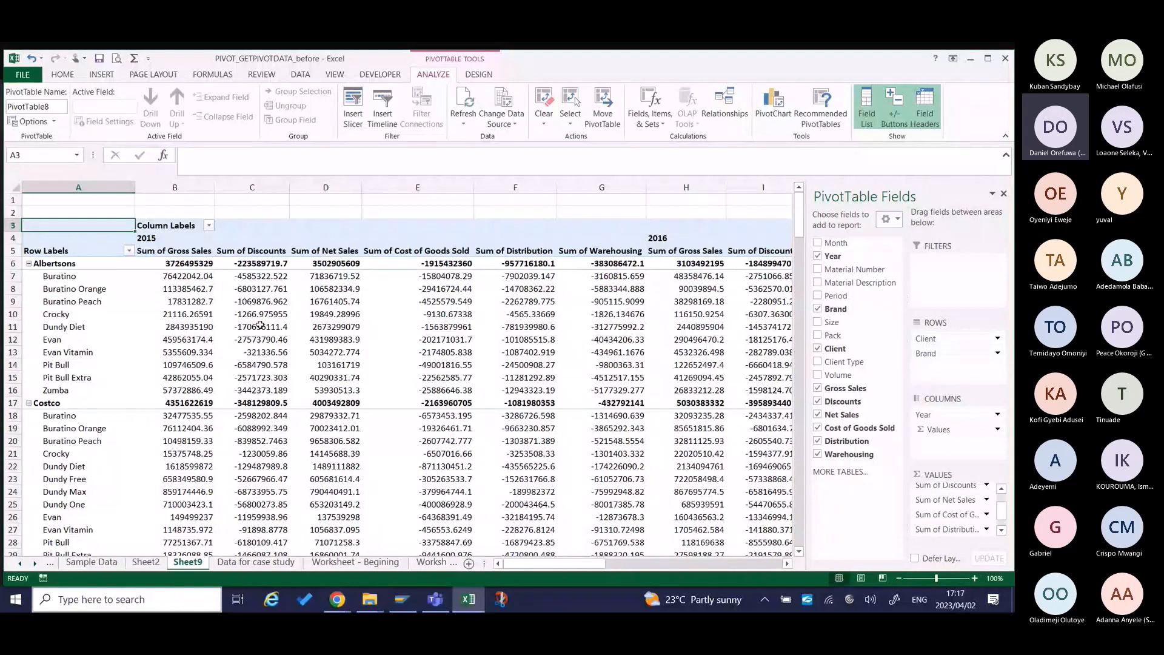
{"action": "mouse_move", "coordinate": [260, 325]}
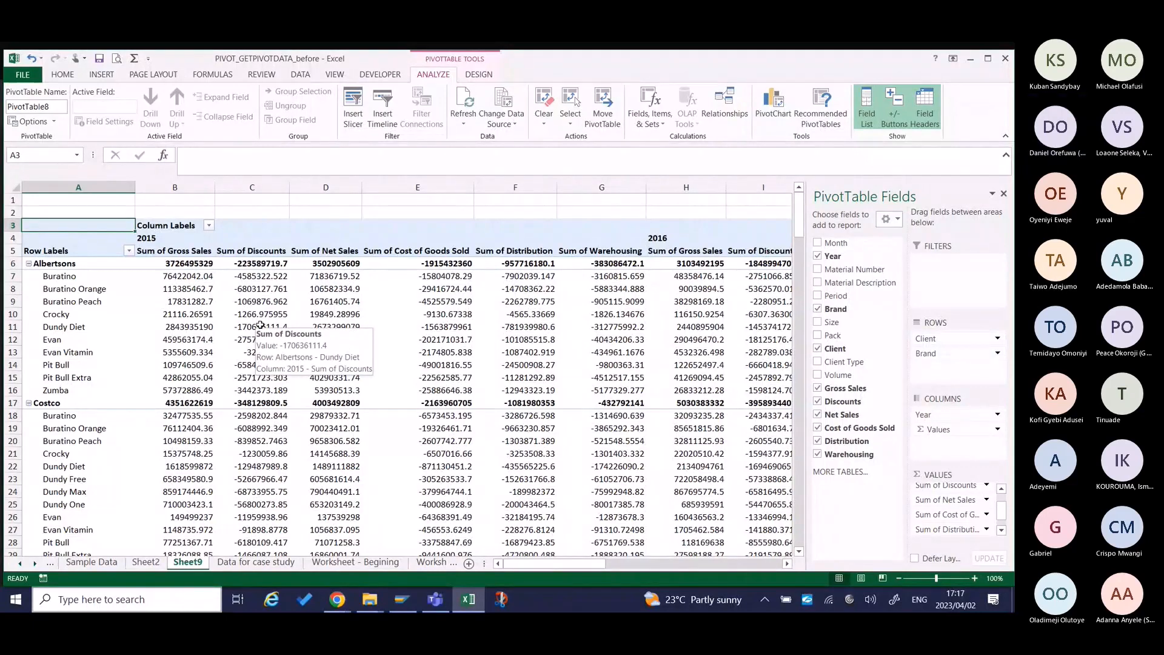
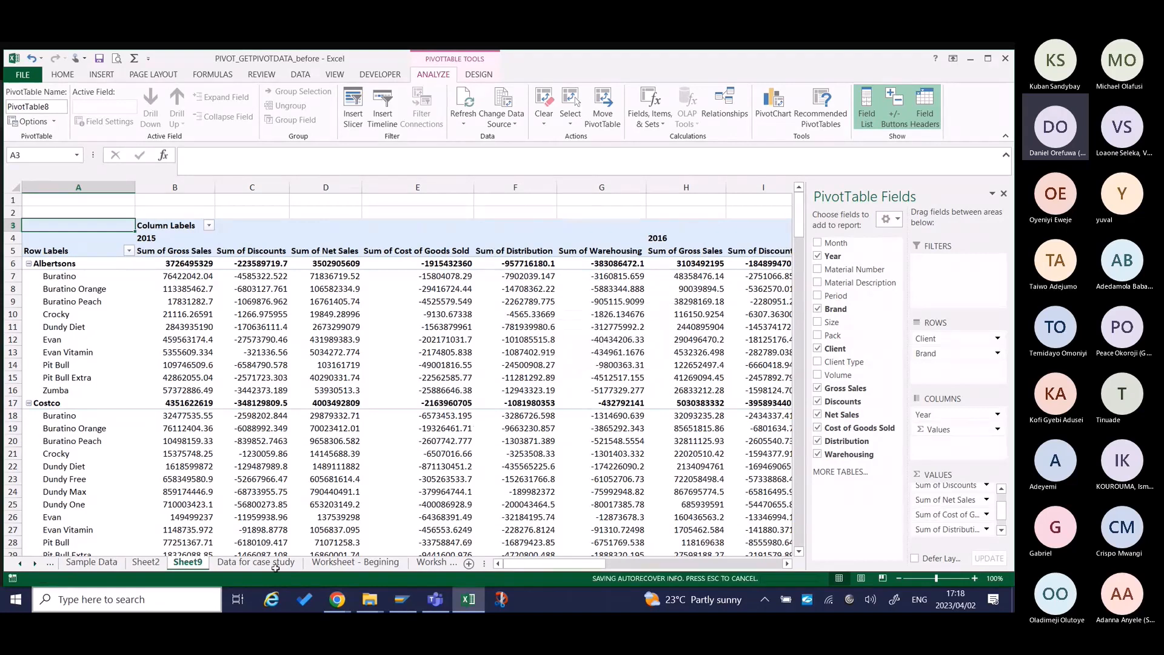
In C5 of Worksheet - Begining, enter a formula that pulls the 2015 Gross Sales grand total from the Sheet9 PivotTable.
{"action": "left_click", "coordinate": [341, 565]}
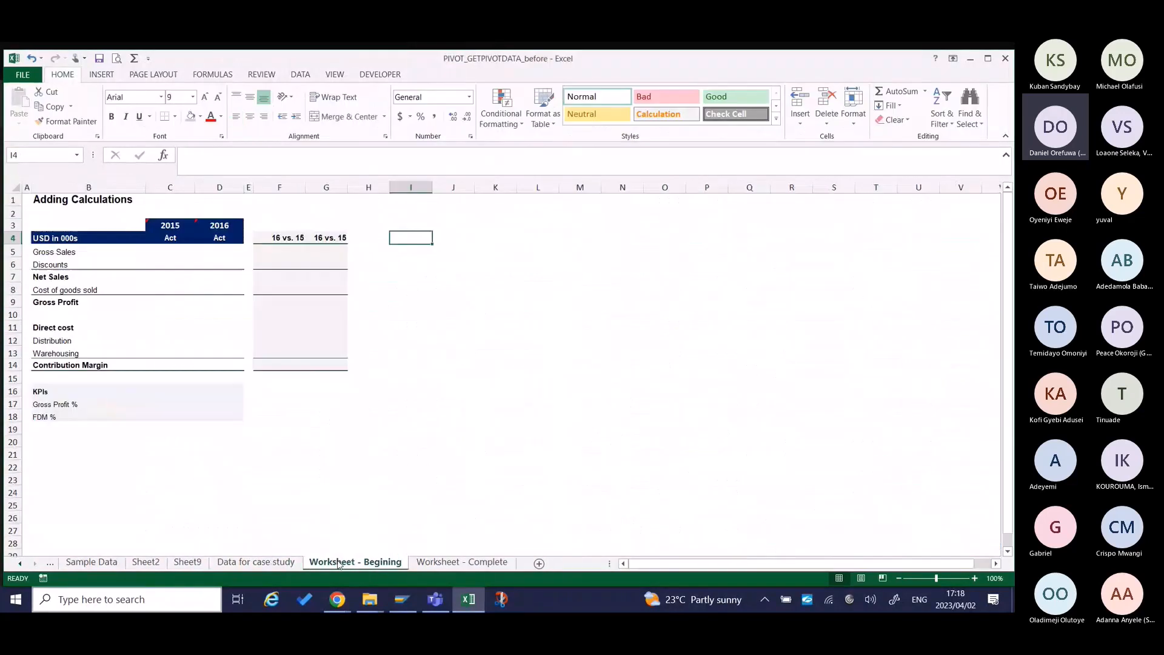
{"action": "left_click", "coordinate": [164, 252]}
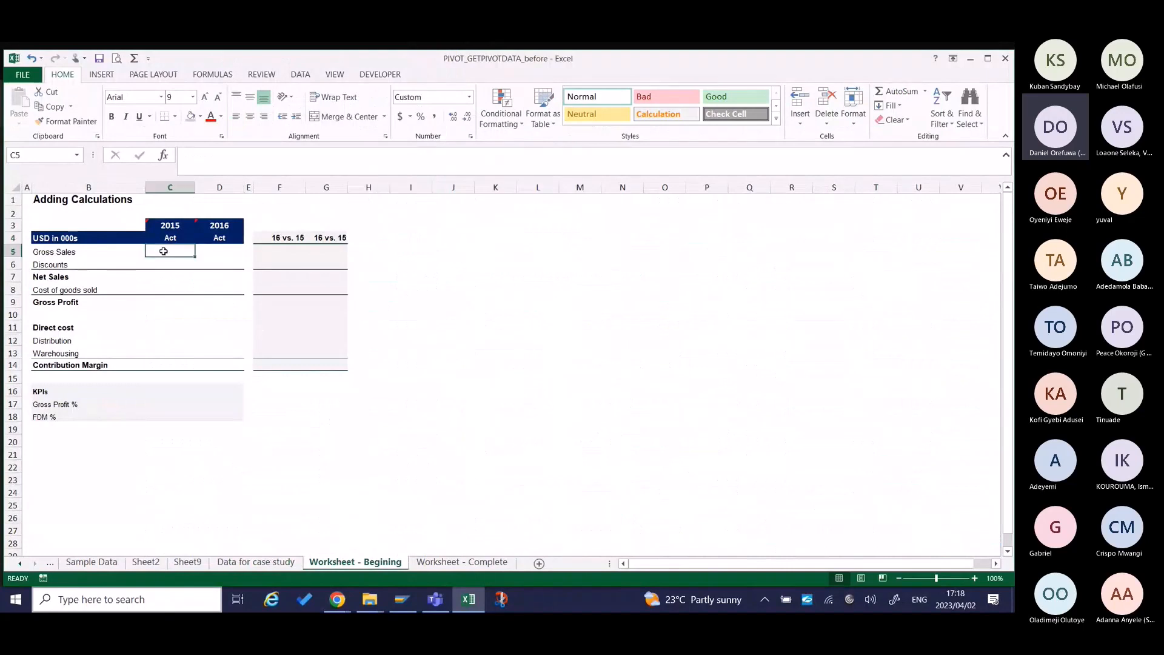
{"action": "type", "text": "="}
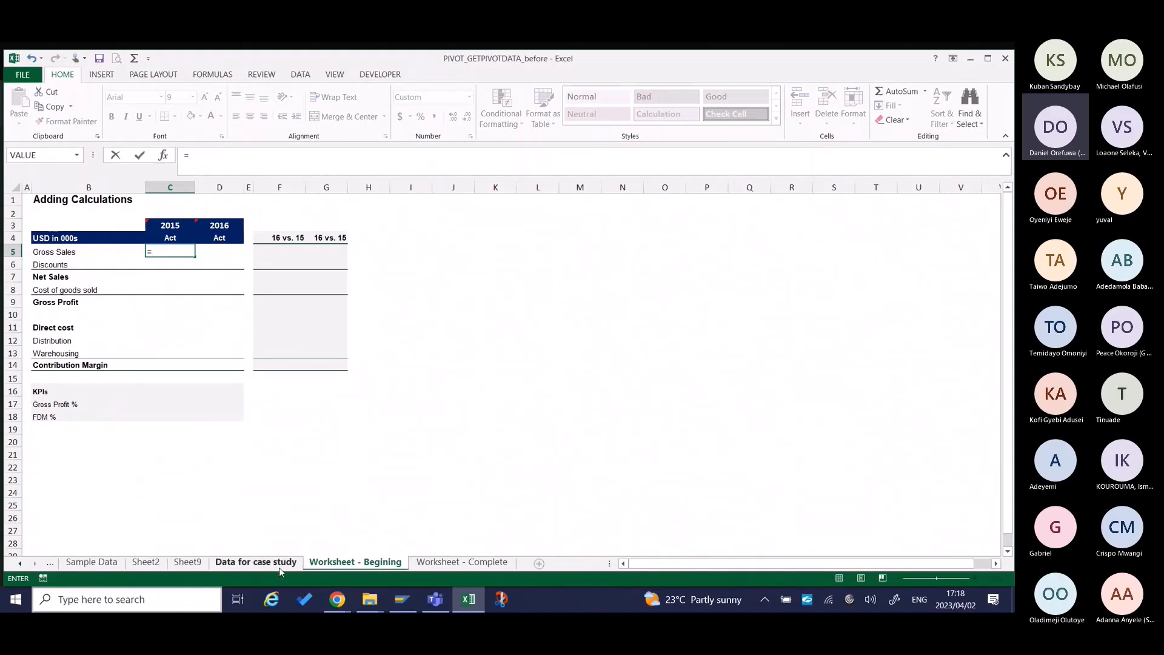
{"action": "left_click", "coordinate": [187, 562]}
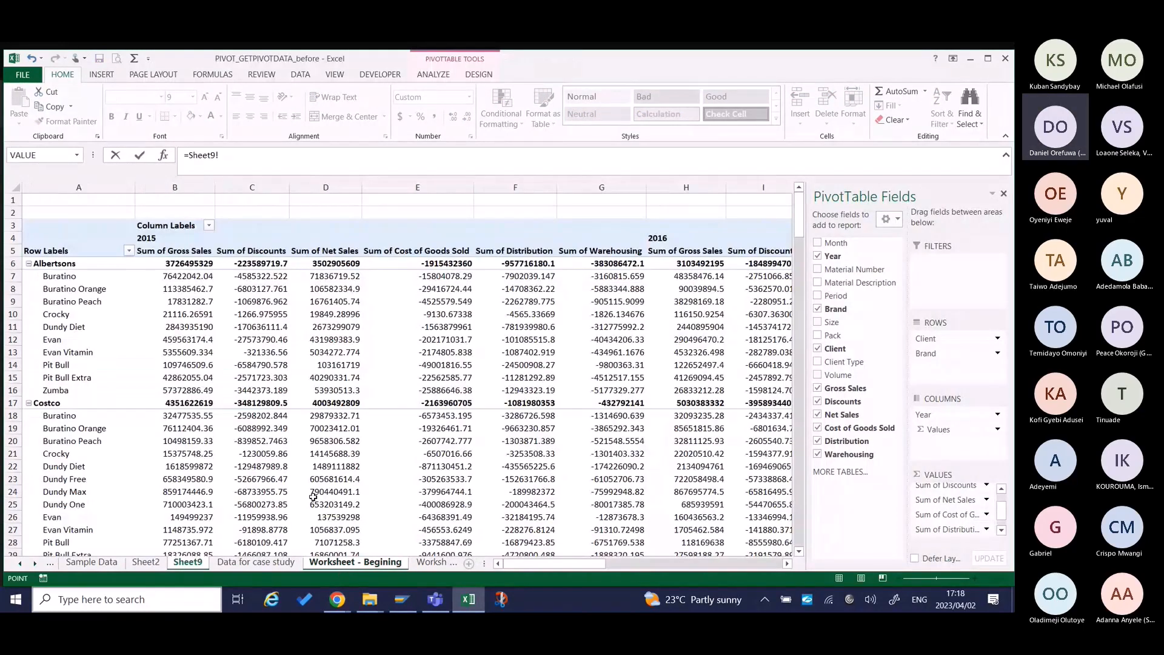
{"action": "scroll", "coordinate": [556, 429], "scroll_direction": "right", "scroll_amount": 2}
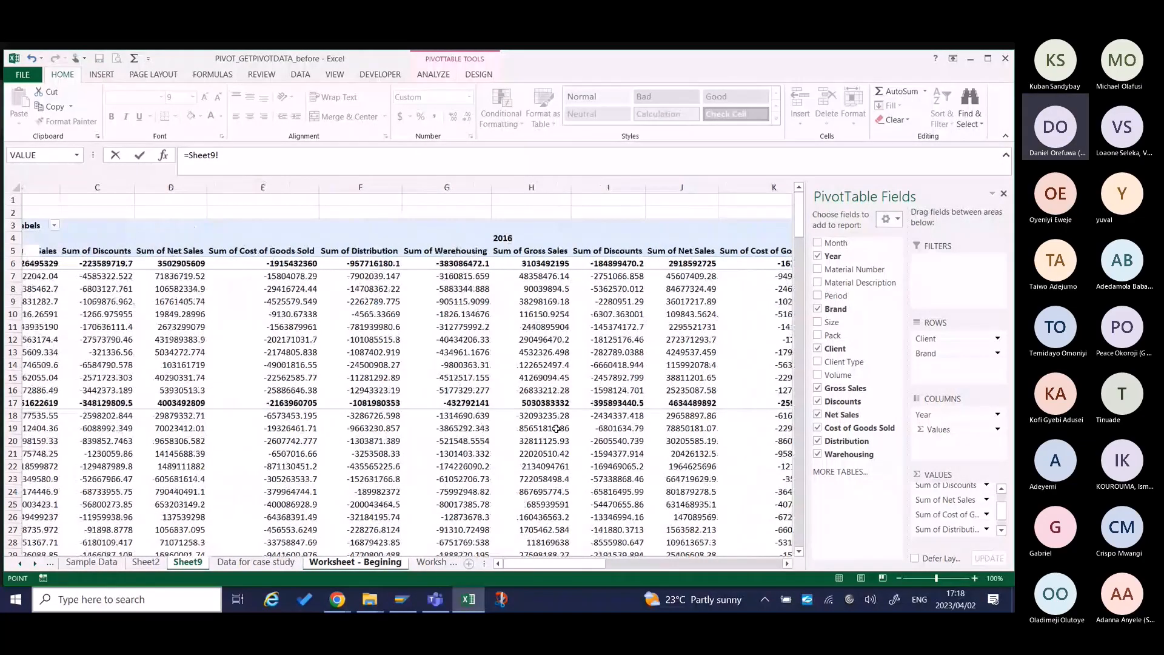
{"action": "scroll", "coordinate": [556, 429], "scroll_direction": "down", "scroll_amount": 20}
{"action": "scroll", "coordinate": [556, 429], "scroll_direction": "down", "scroll_amount": 7}
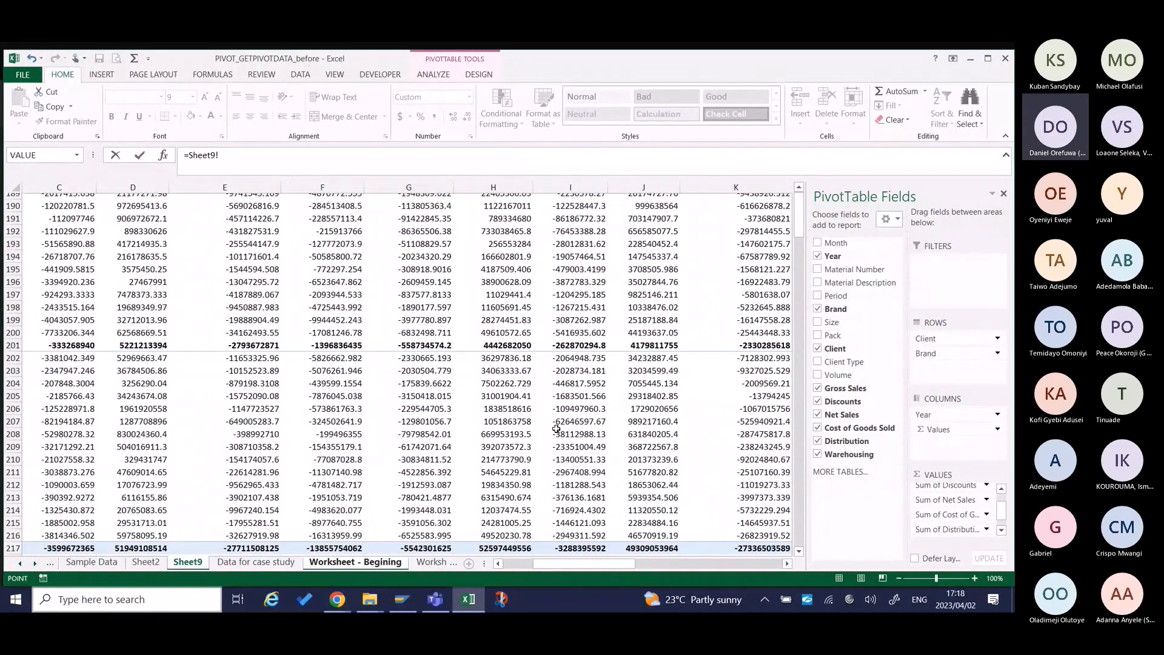
{"action": "scroll", "coordinate": [556, 428], "scroll_direction": "down", "scroll_amount": 1}
{"action": "scroll", "coordinate": [598, 395], "scroll_direction": "left", "scroll_amount": 2}
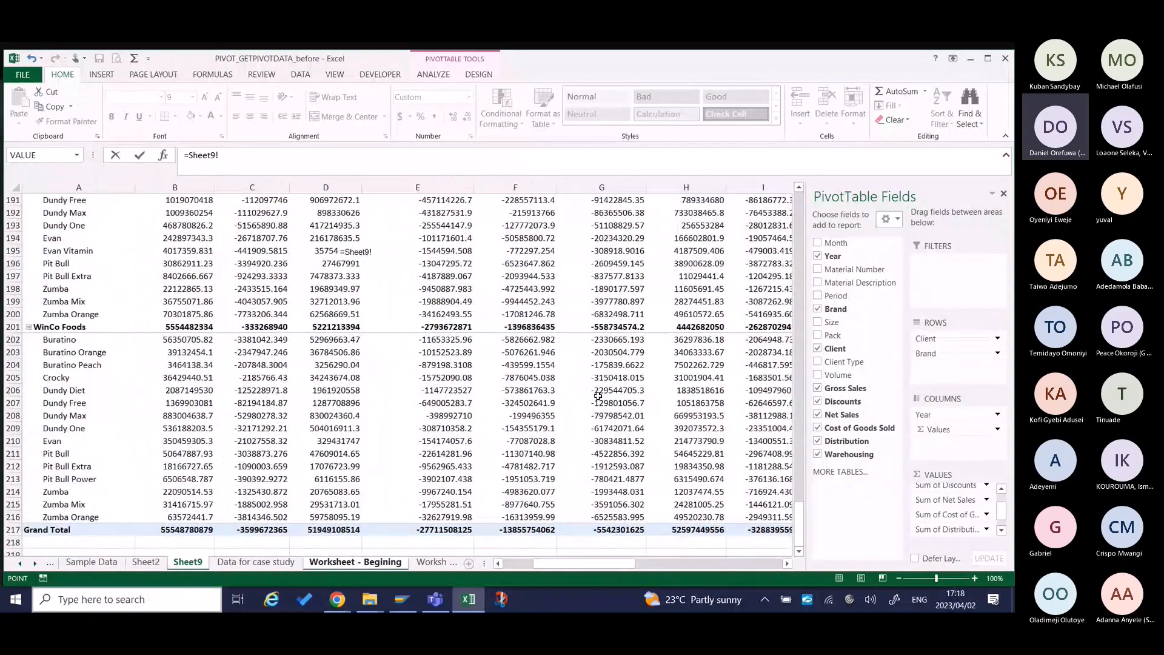
{"action": "scroll", "coordinate": [597, 395], "scroll_direction": "up", "scroll_amount": 18}
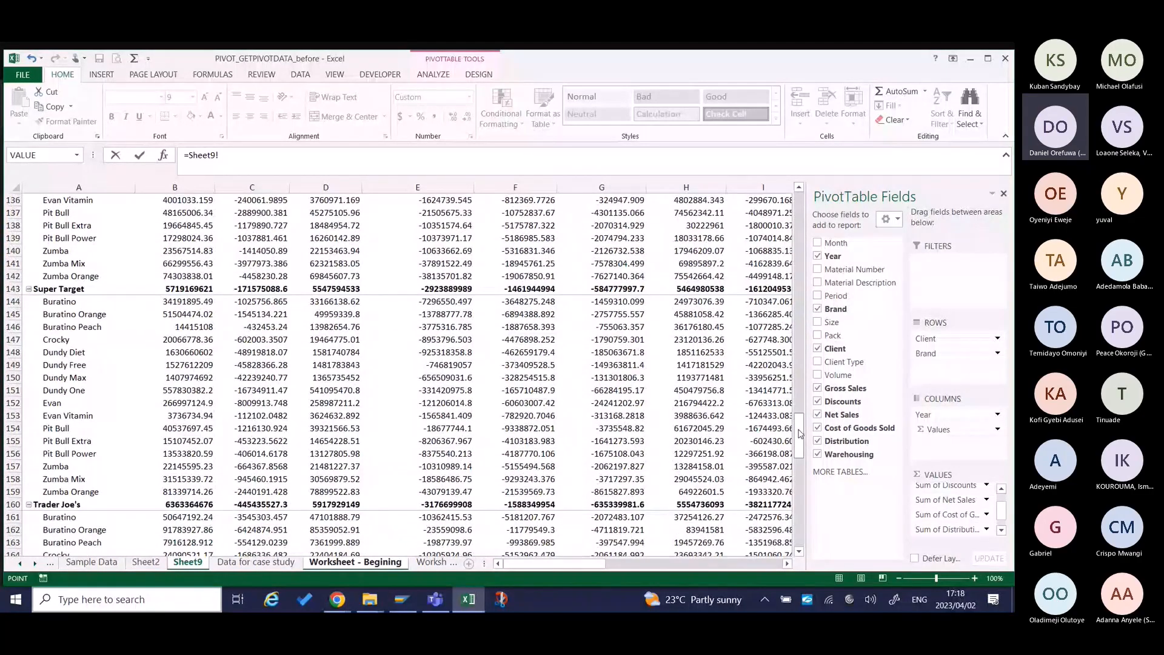
{"action": "left_click_drag", "start_coordinate": [800, 433], "coordinate": [799, 524]}
{"action": "left_click", "coordinate": [209, 541]}
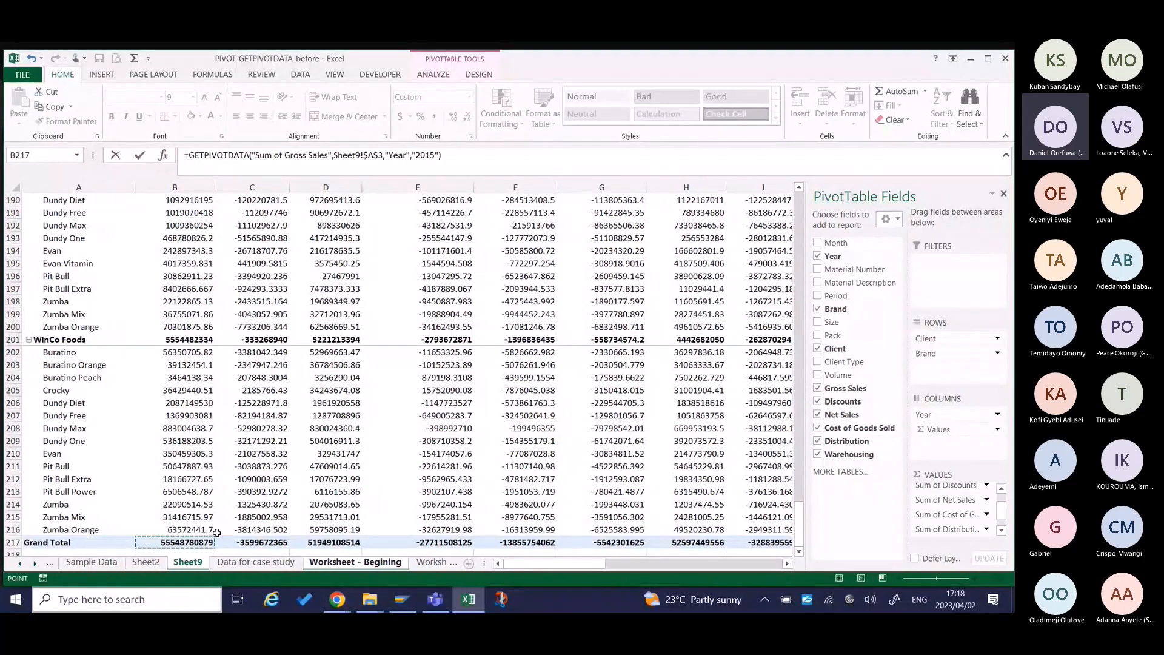
{"action": "key", "text": "Return"}
Divide the GETPIVOTDATA formula in C5 by 1000000 and widen column C slightly.
{"action": "left_click", "coordinate": [171, 251]}
{"action": "left_click", "coordinate": [452, 154]}
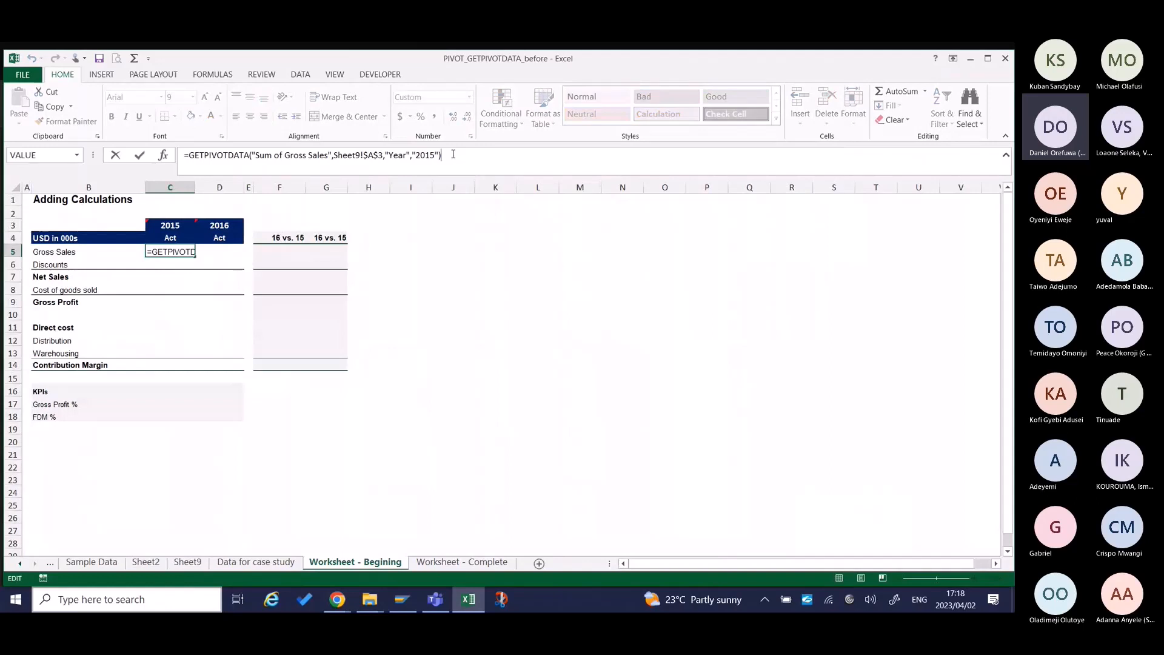
{"action": "type", "text": "/"}
{"action": "type", "text": "1000000"}
{"action": "key", "text": "ctrl+Return"}
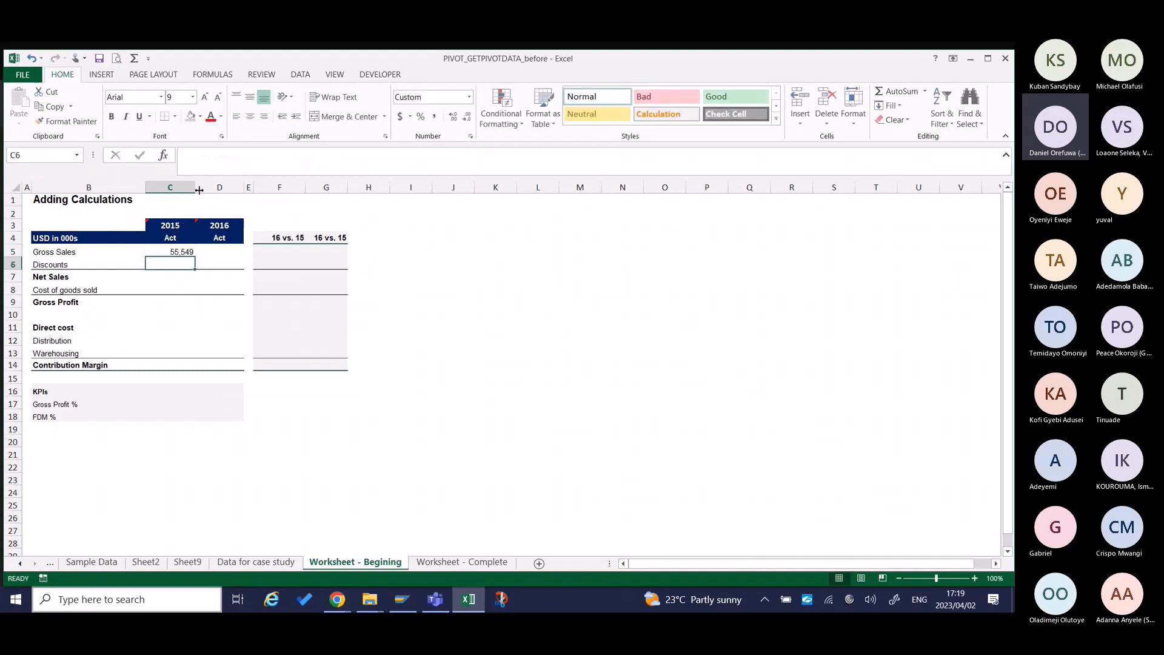
{"action": "left_click_drag", "start_coordinate": [195, 188], "coordinate": [201, 187]}
Replace the hard-coded Gross Sales name in C5's GETPIVOTDATA formula with a reference to B5, making the data field "Sum of "&B5.
{"action": "key", "text": "Up"}
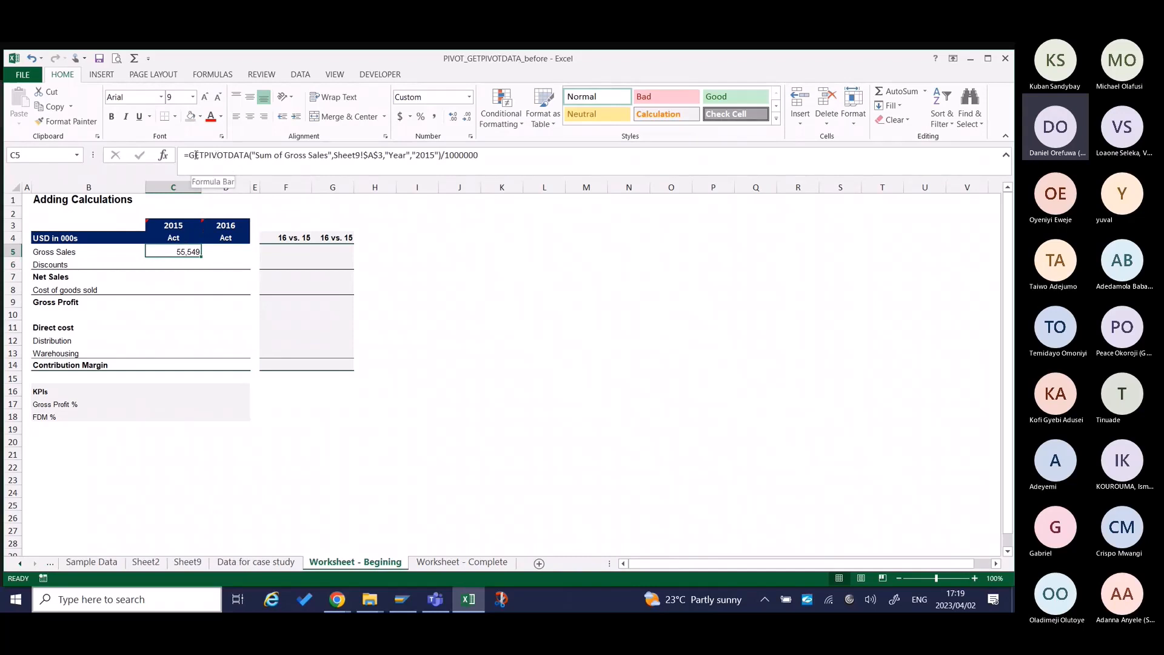
{"action": "left_click", "coordinate": [265, 155]}
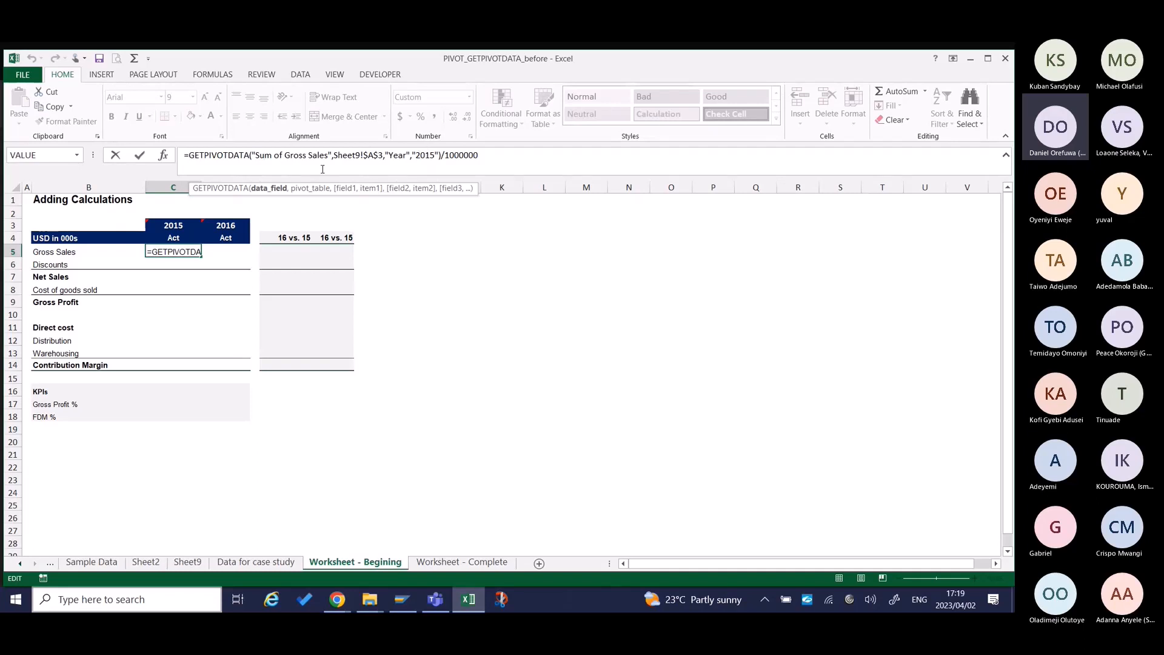
{"action": "left_click", "coordinate": [285, 157]}
{"action": "key", "text": "Delete"}
{"action": "key", "text": "Delete"}
{"action": "key", "text": "Delete"}
{"action": "key", "text": "Delete"}
{"action": "key", "text": "Delete"}
{"action": "key", "text": "Delete"}
{"action": "key", "text": "Delete"}
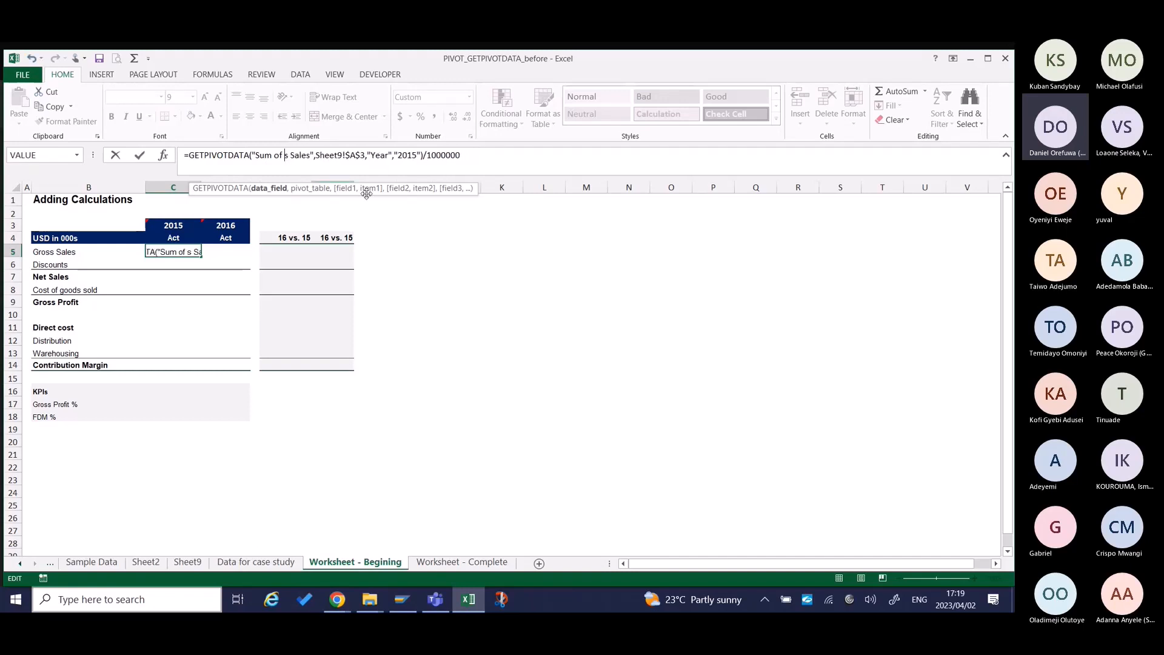
{"action": "key", "text": "Delete"}
{"action": "key", "text": "Delete"}
{"action": "key", "text": "Delete"}
{"action": "key", "text": "Delete"}
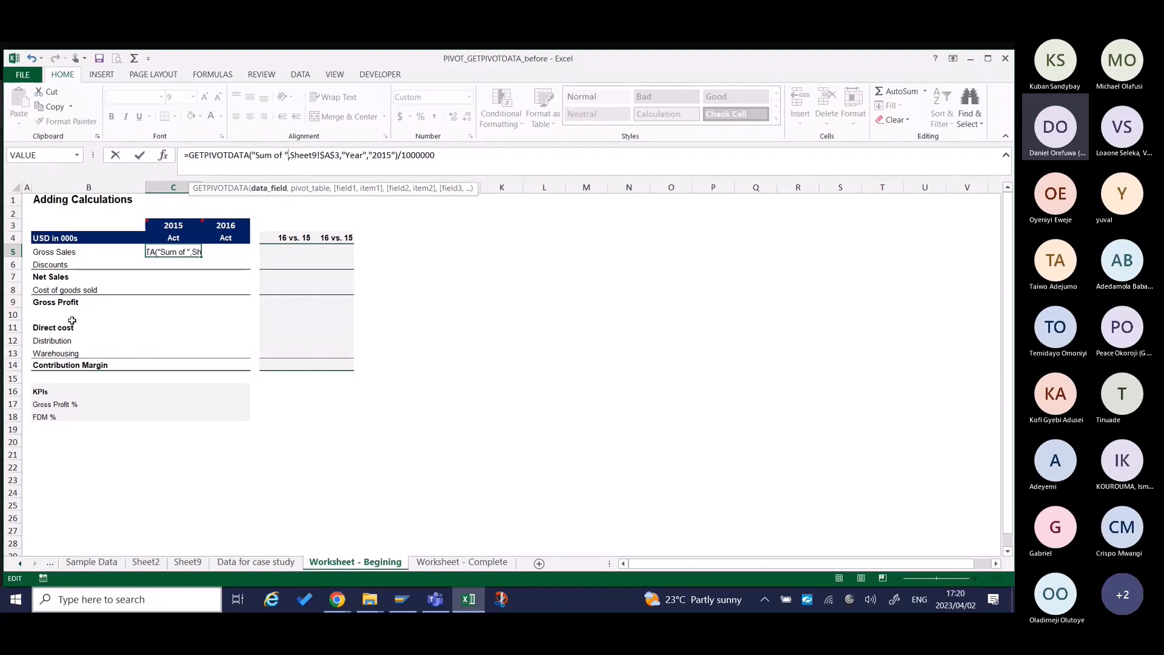
{"action": "left_click", "coordinate": [193, 252]}
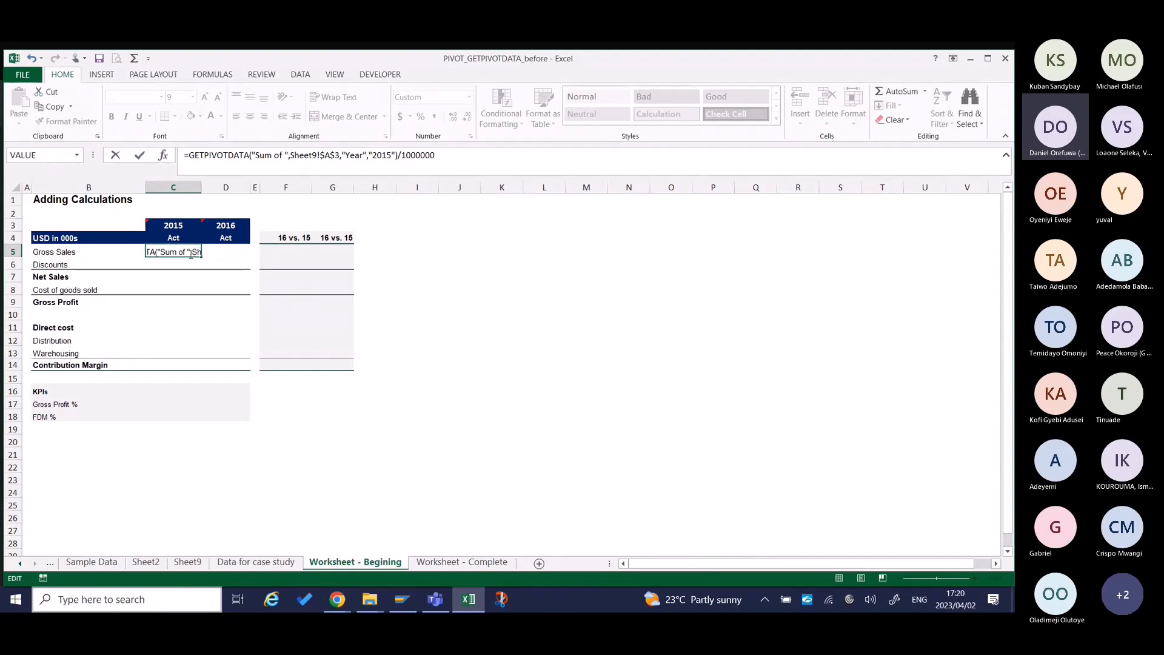
{"action": "left_click", "coordinate": [289, 155]}
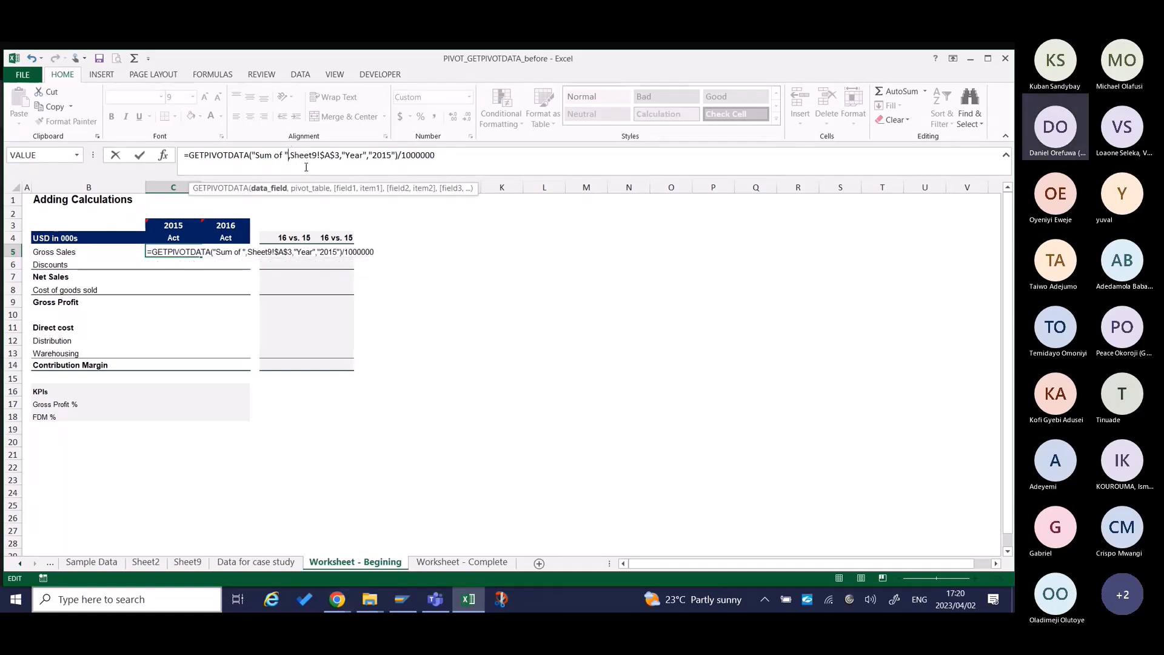
{"action": "type", "text": "&"}
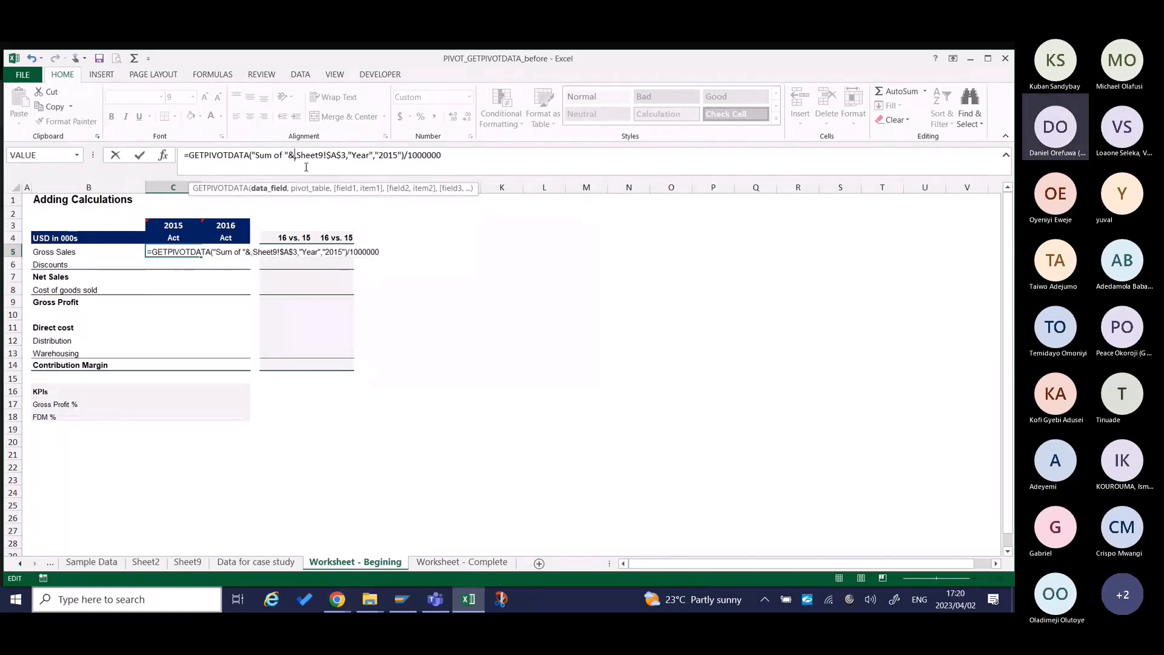
{"action": "left_click", "coordinate": [73, 251]}
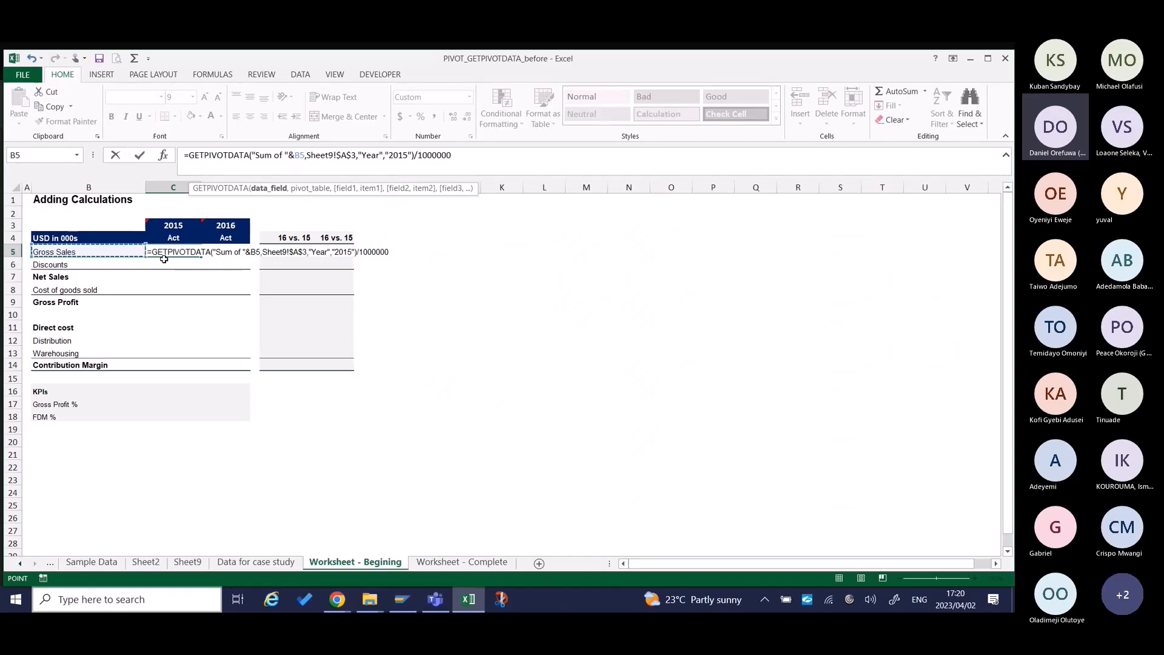
Replace the hard-coded "2015" year item in C5's formula with a reference to the year heading in C3.
{"action": "left_click", "coordinate": [311, 155]}
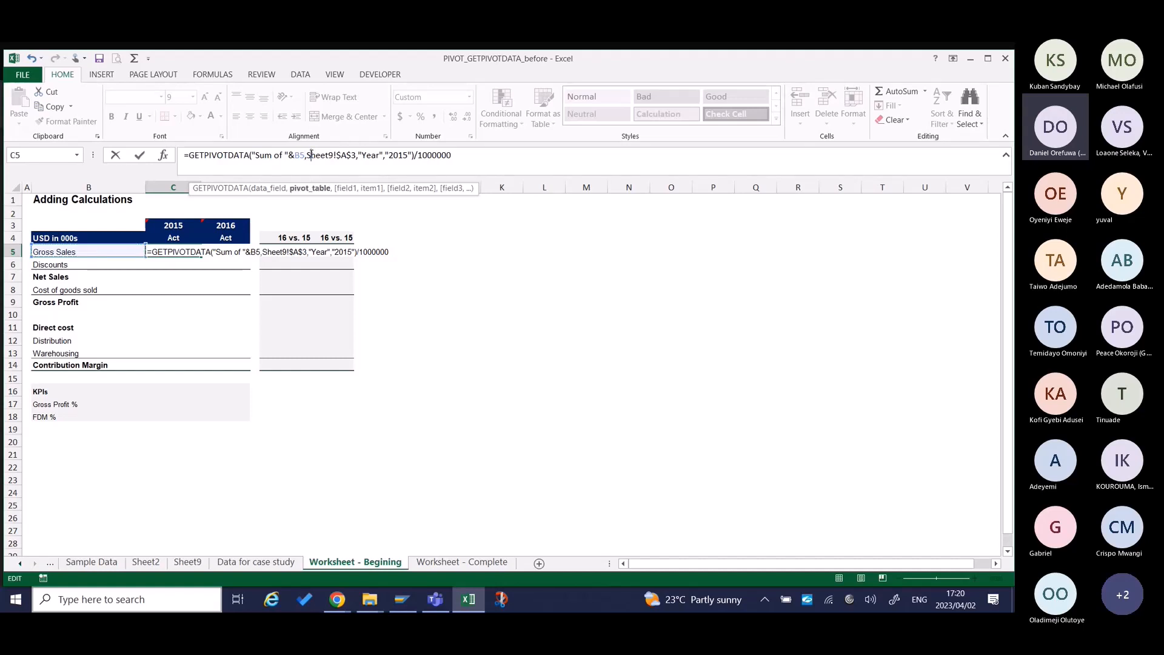
{"action": "left_click", "coordinate": [307, 156]}
{"action": "key", "text": "Right"}
{"action": "left_click", "coordinate": [362, 154]}
{"action": "left_click_drag", "start_coordinate": [383, 154], "coordinate": [358, 154]}
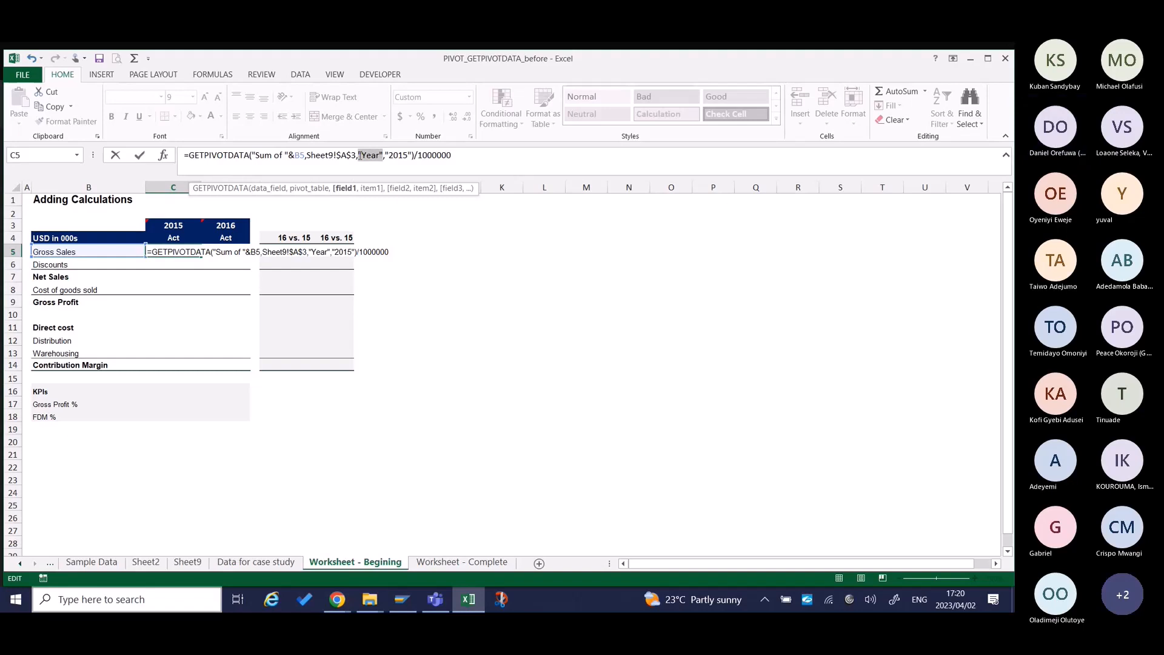
{"action": "left_click", "coordinate": [390, 155]}
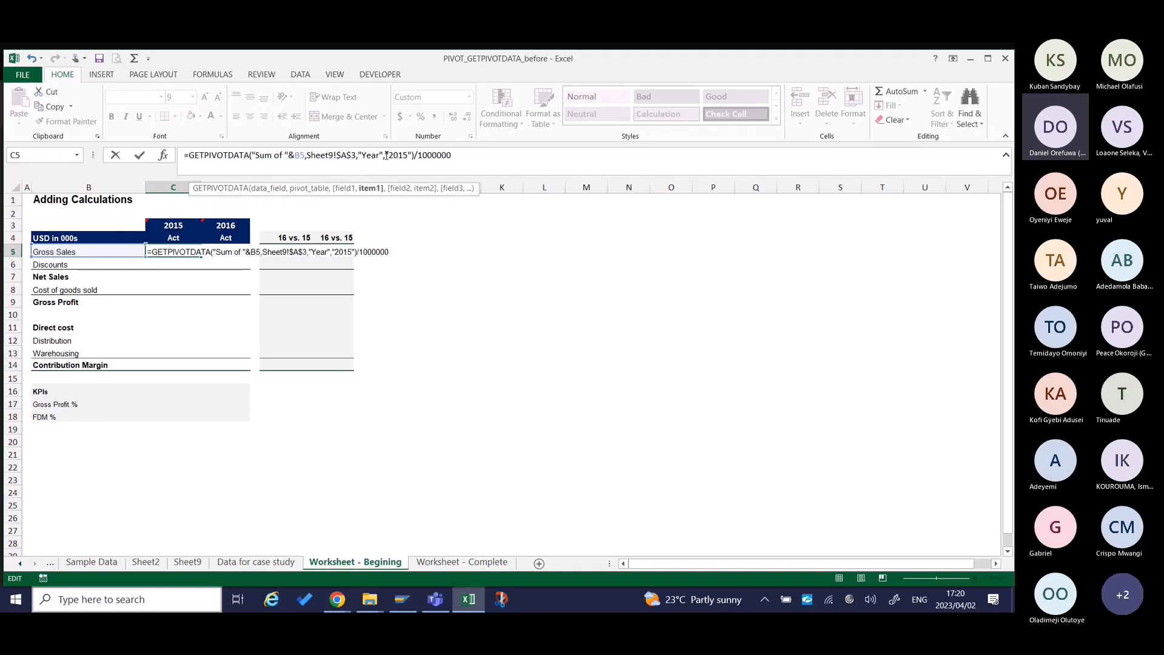
{"action": "key", "text": "Delete"}
{"action": "key", "text": "Delete"}
{"action": "key", "text": "Delete"}
{"action": "key", "text": "Delete"}
{"action": "key", "text": "Delete"}
{"action": "key", "text": "Delete"}
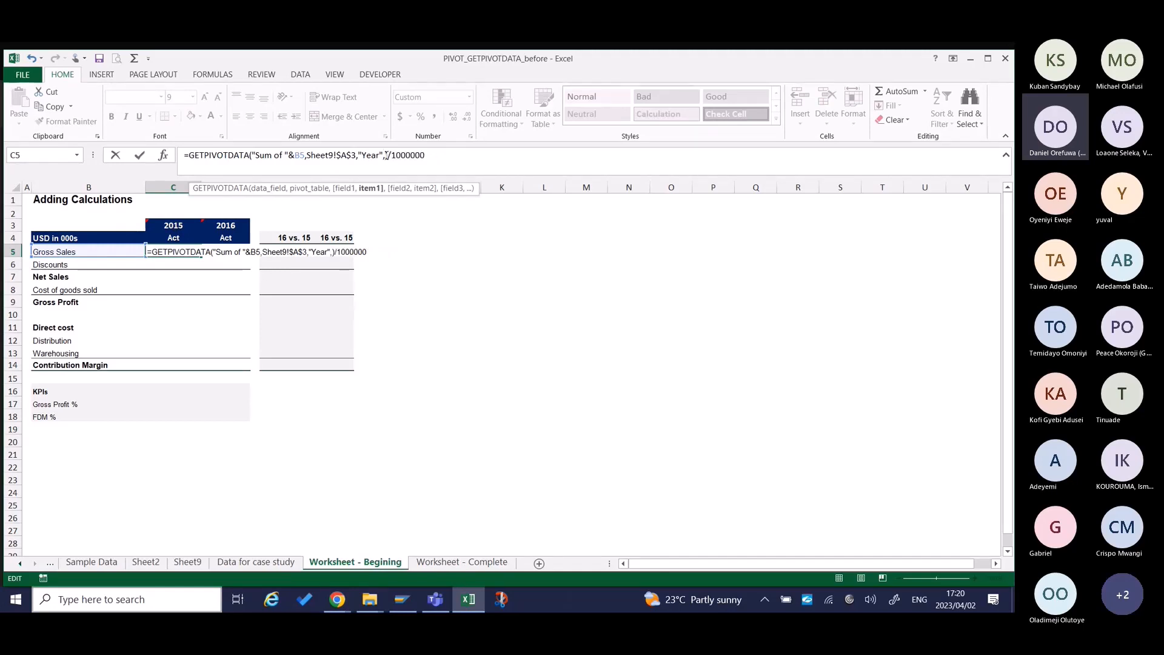
{"action": "left_click", "coordinate": [174, 226]}
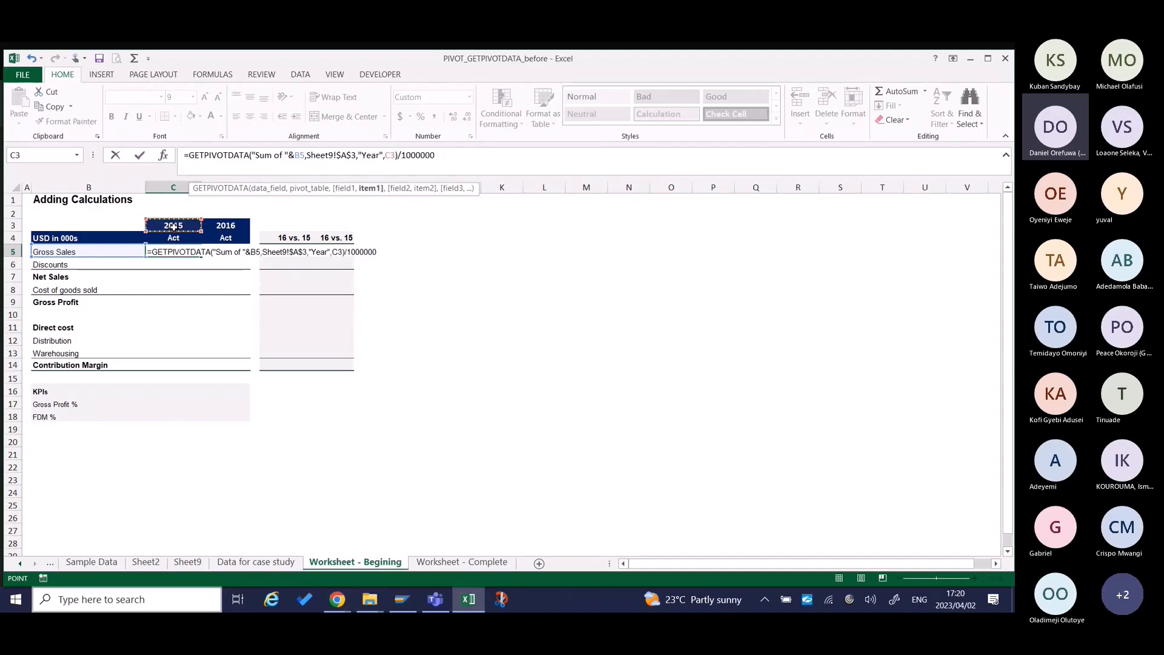
{"action": "key", "text": "Return"}
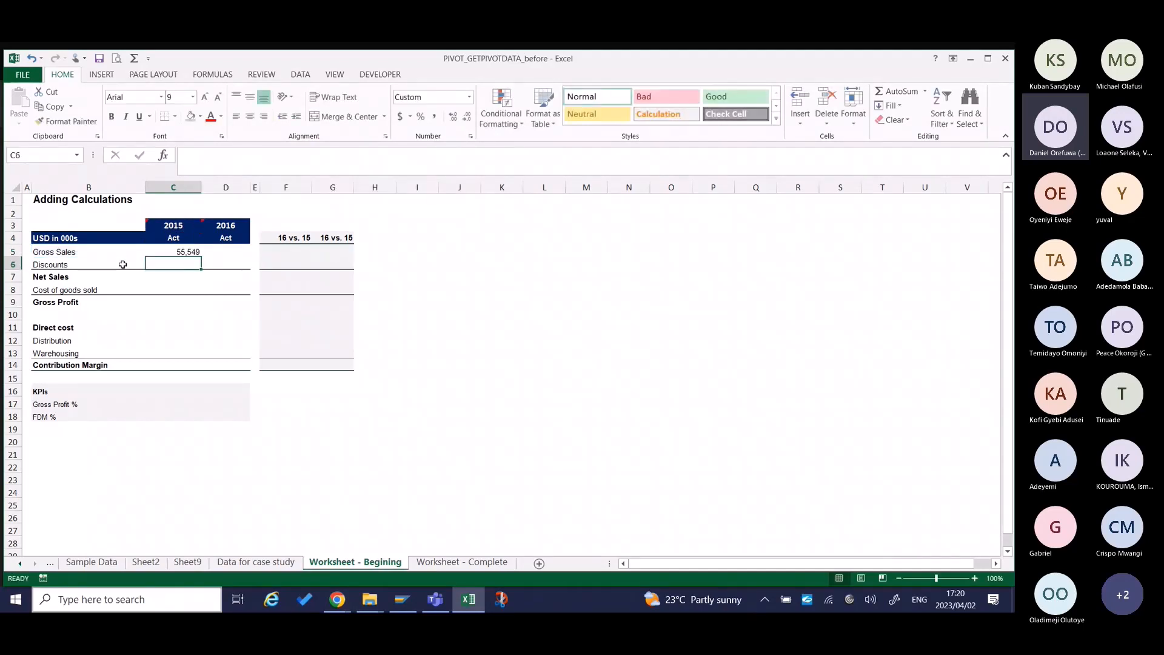
Lock the references in C5's formula: make the year reference absolute as $C$3 and fix the label's column as $B5.
{"action": "left_click", "coordinate": [157, 252]}
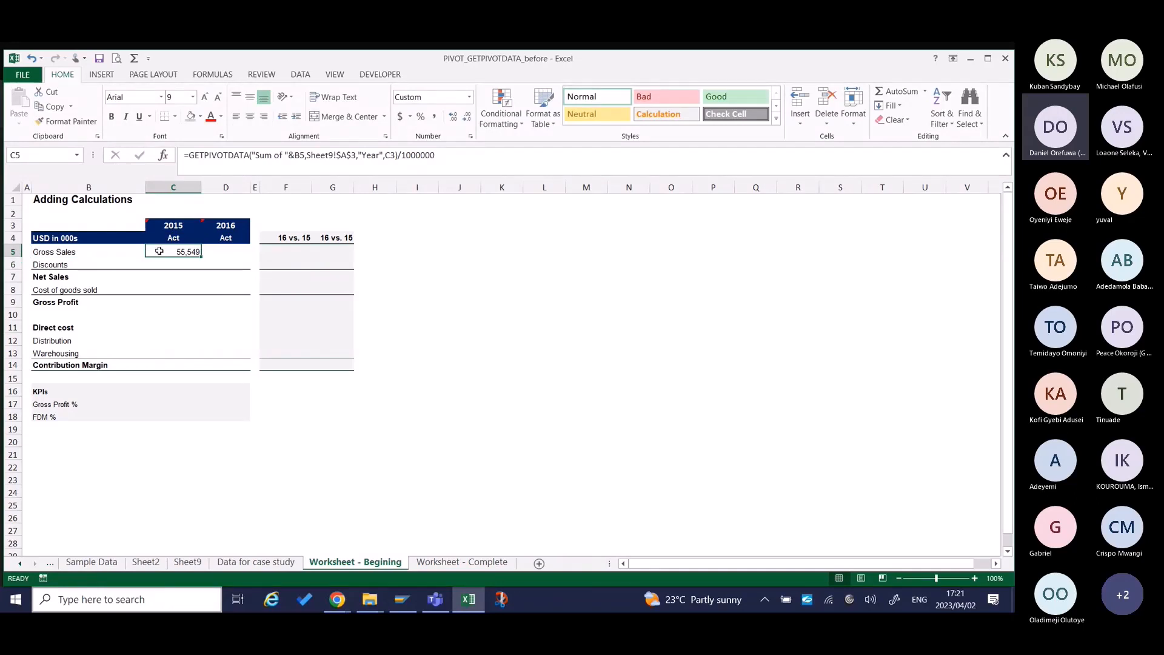
{"action": "double_click", "coordinate": [159, 251]}
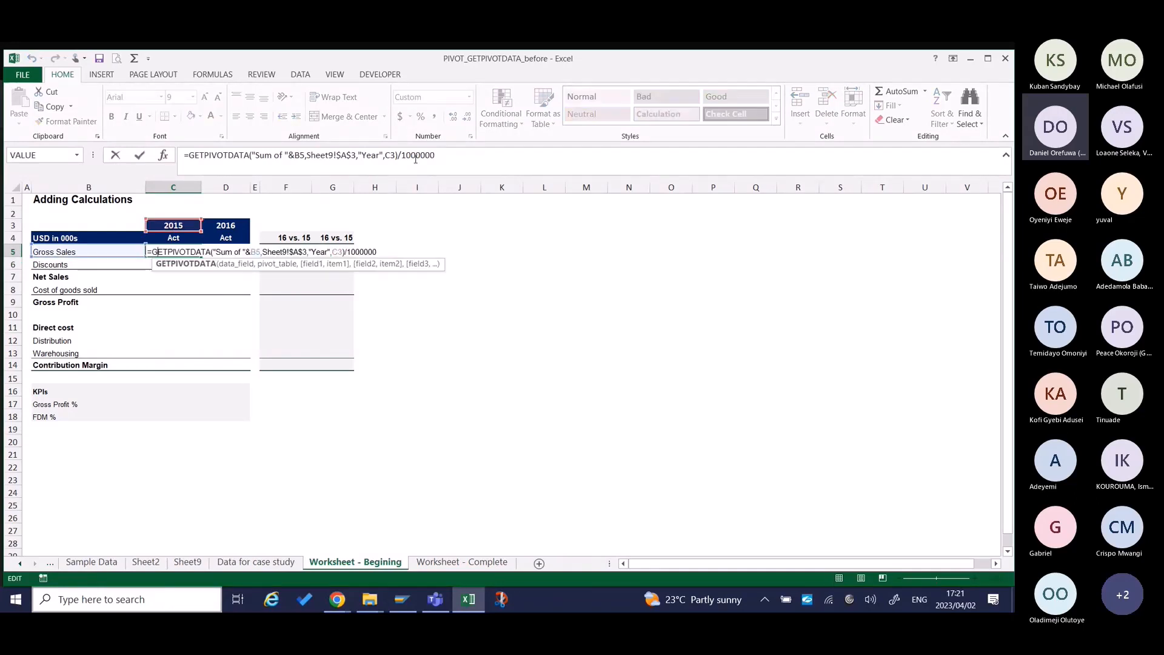
{"action": "left_click", "coordinate": [394, 156]}
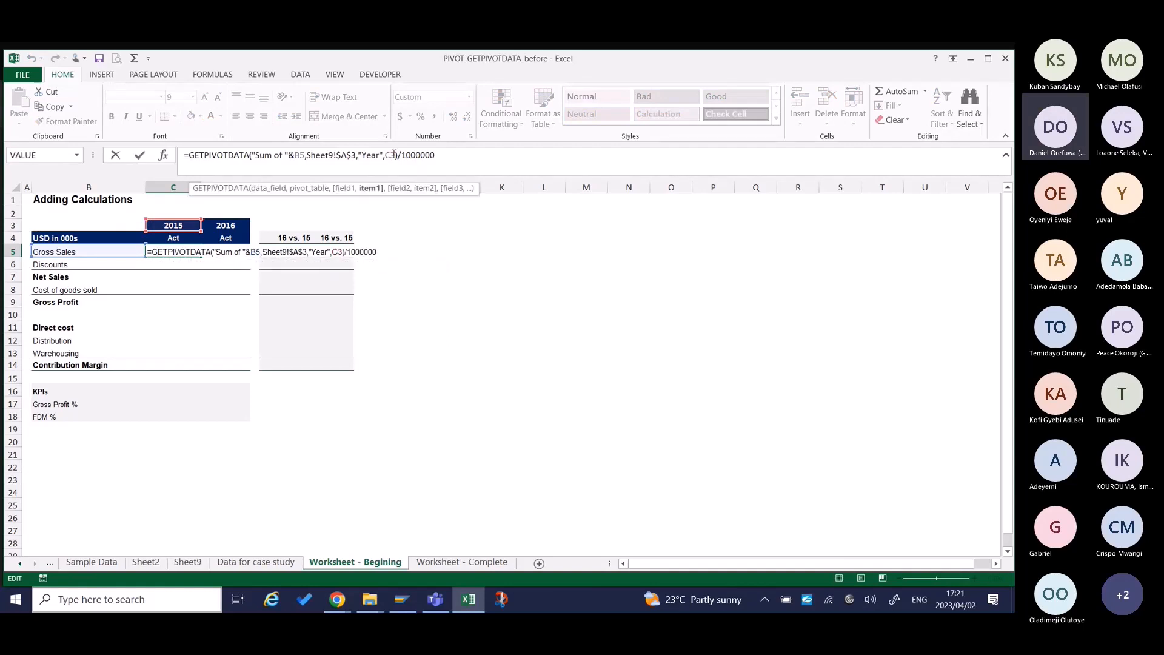
{"action": "key", "text": "F4"}
{"action": "left_click", "coordinate": [300, 155]}
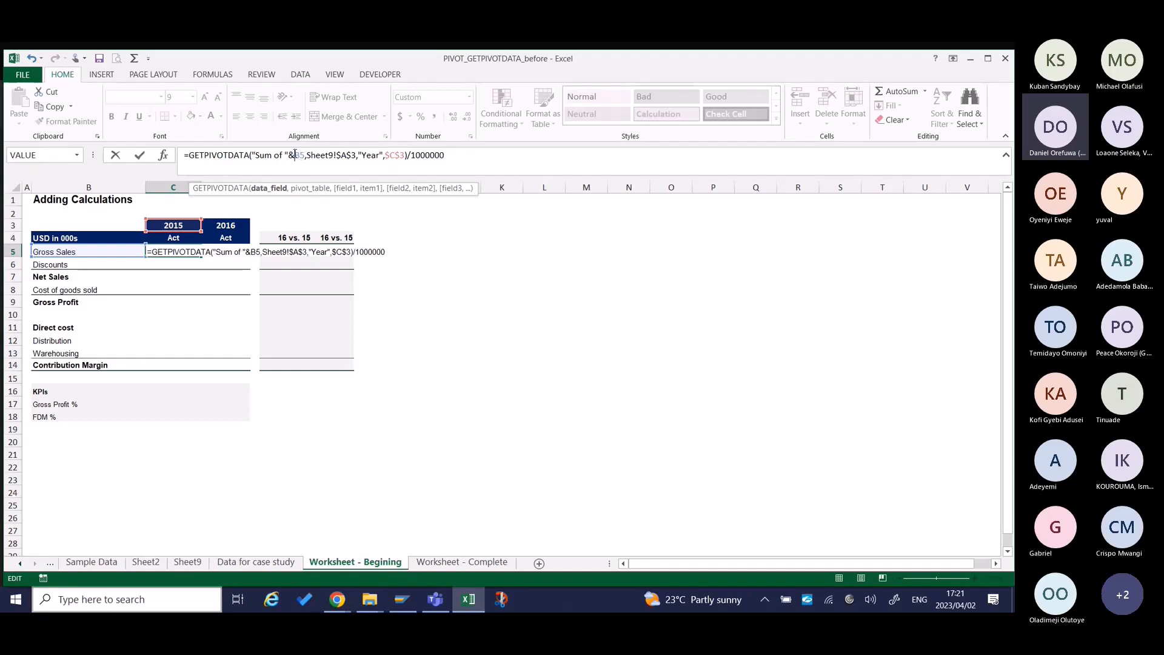
{"action": "type", "text": "$"}
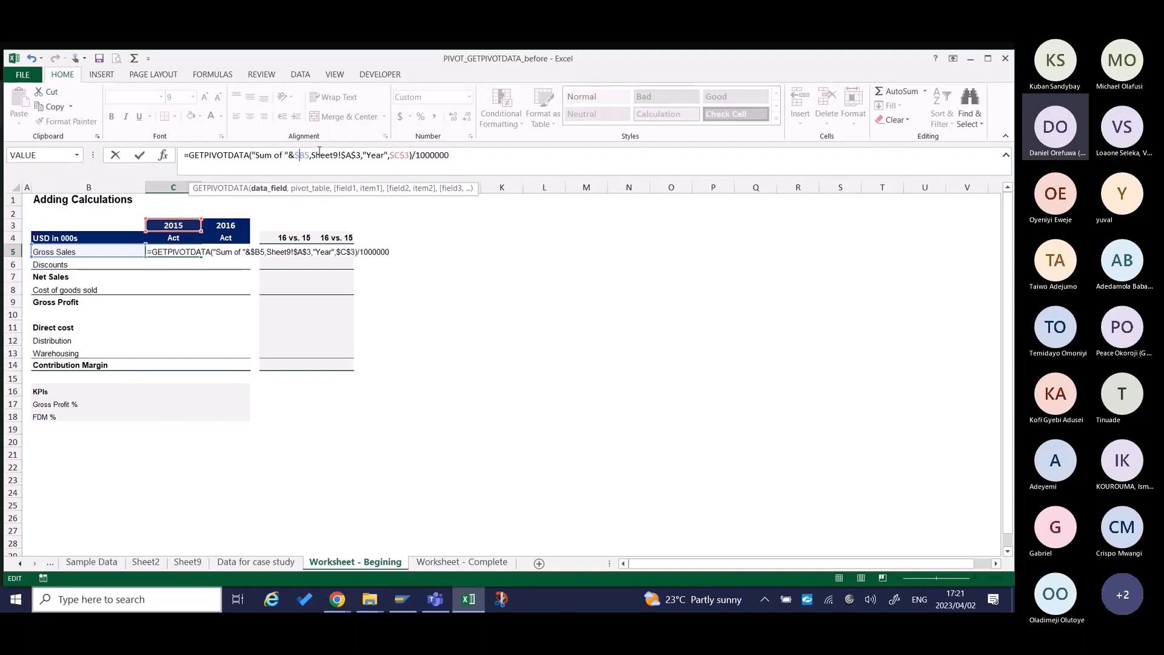
{"action": "key", "text": "Return"}
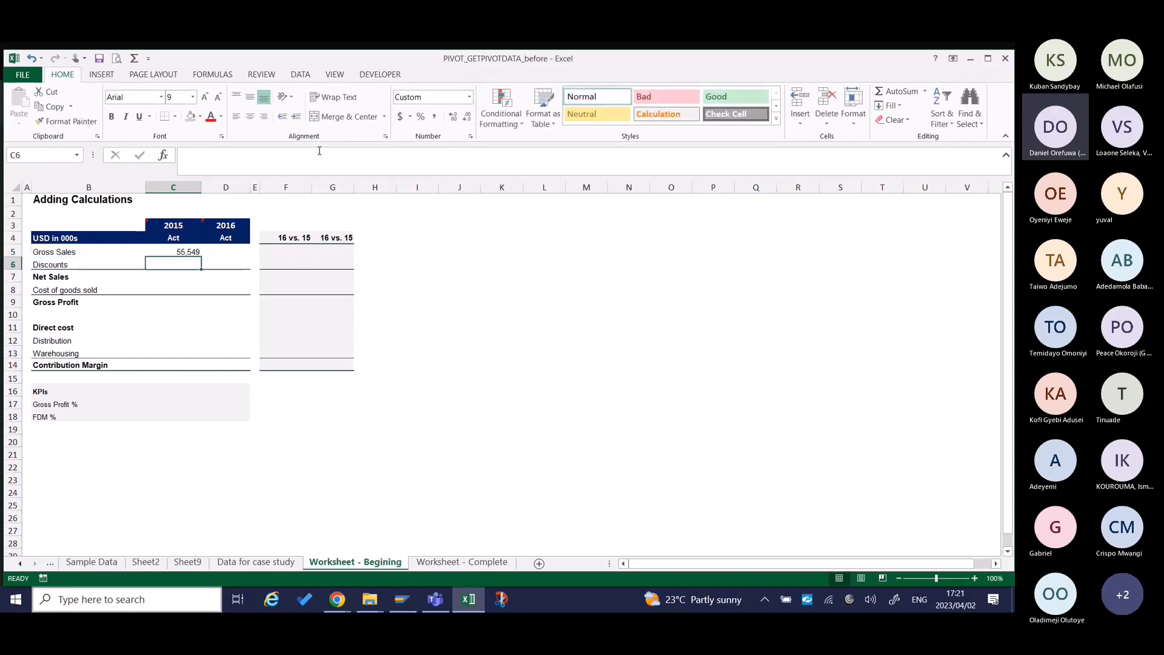
Copy the Gross Sales formula in C5 and paste only the formula into C6, C8, C12 and C13.
{"action": "key", "text": "Up"}
{"action": "key", "text": "ctrl+c"}
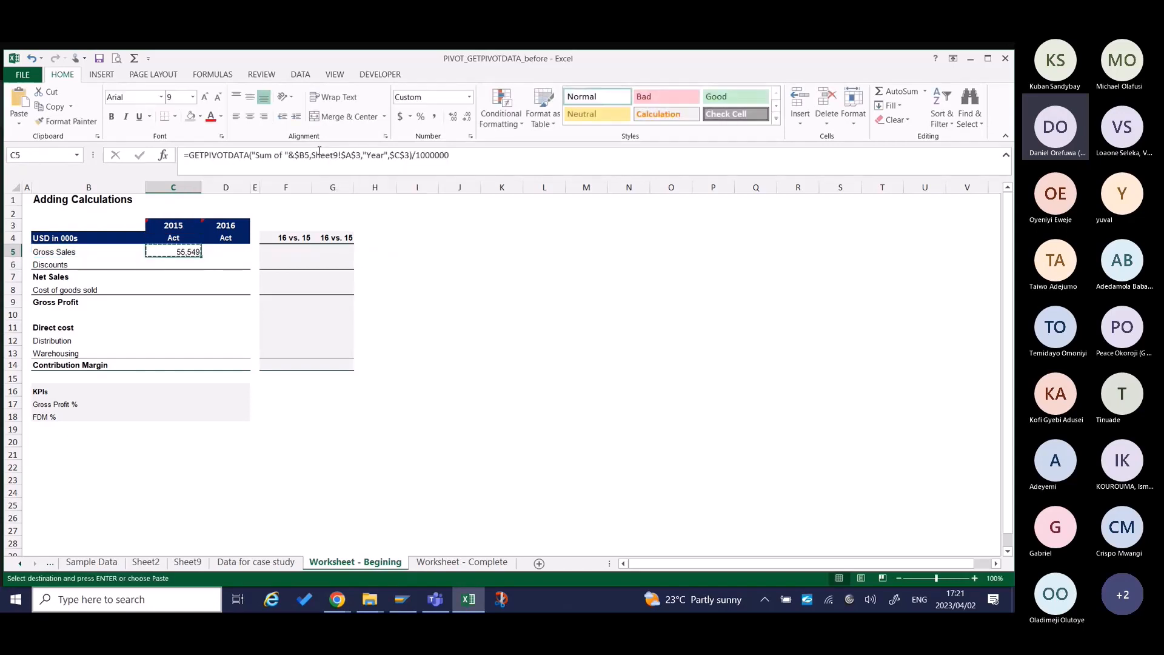
{"action": "key", "text": "Down"}
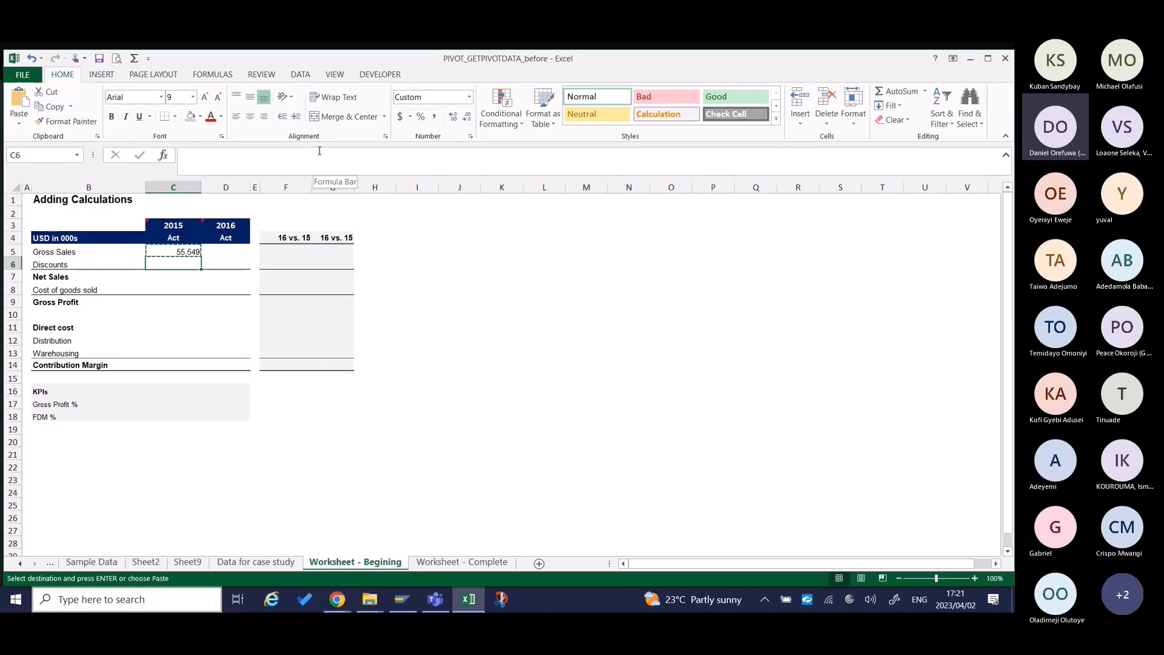
{"action": "left_click", "coordinate": [168, 288], "text": "ctrl"}
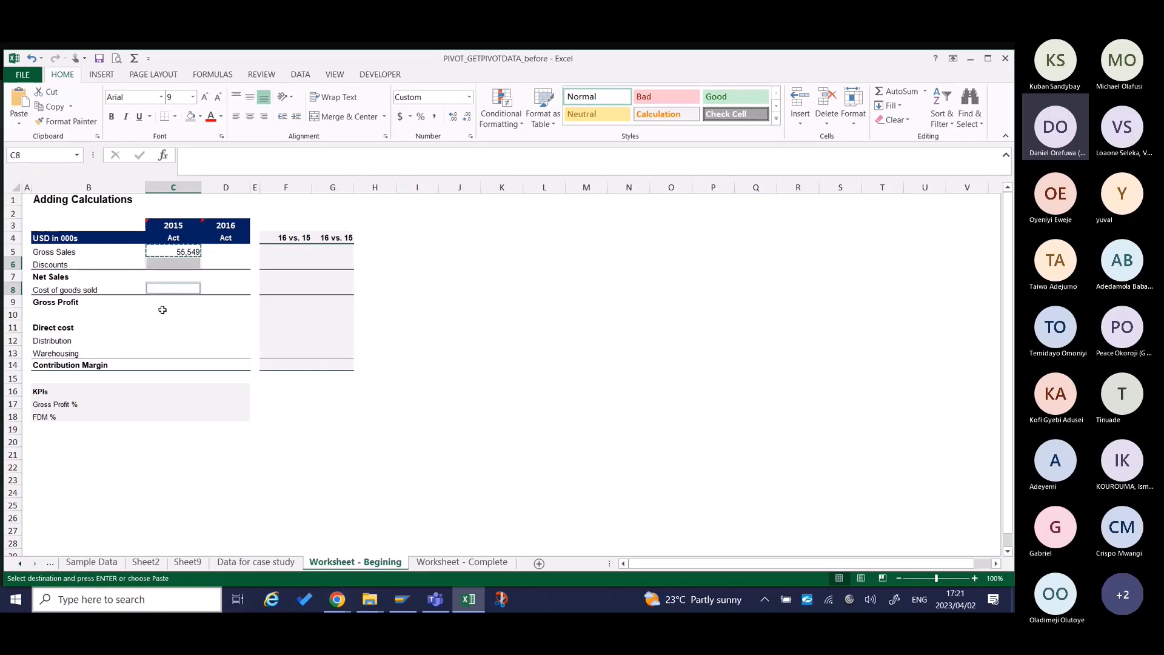
{"action": "left_click", "coordinate": [156, 342], "text": "ctrl"}
{"action": "left_click", "coordinate": [155, 354], "text": "ctrl"}
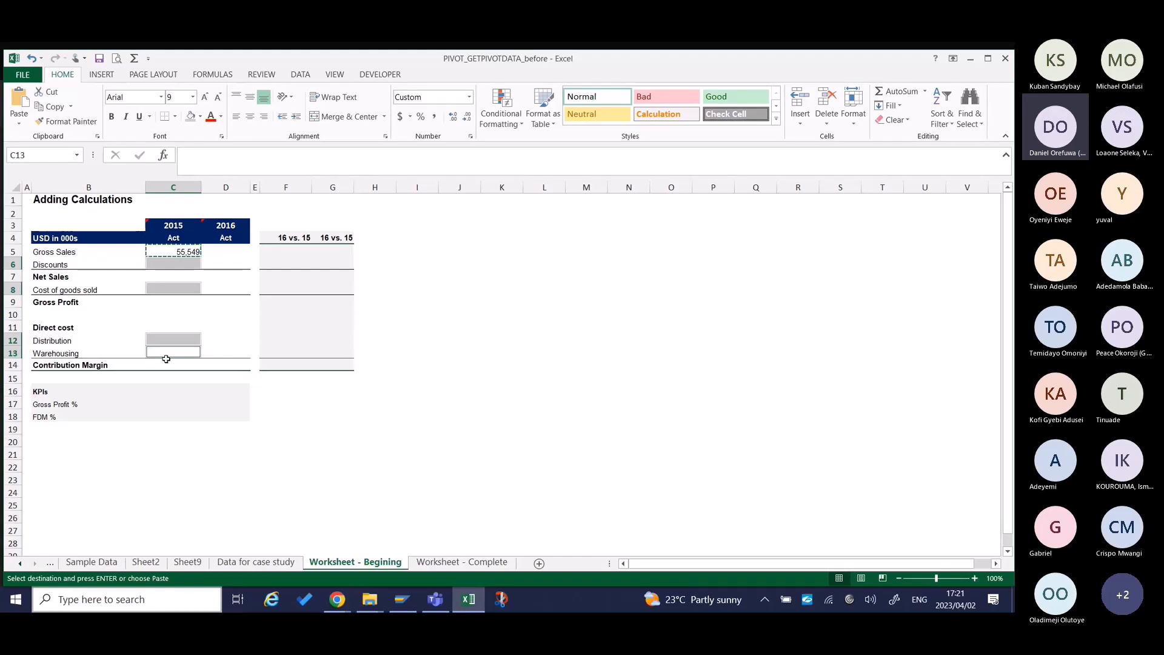
{"action": "key", "text": "ctrl+alt+v"}
{"action": "key", "text": "f"}
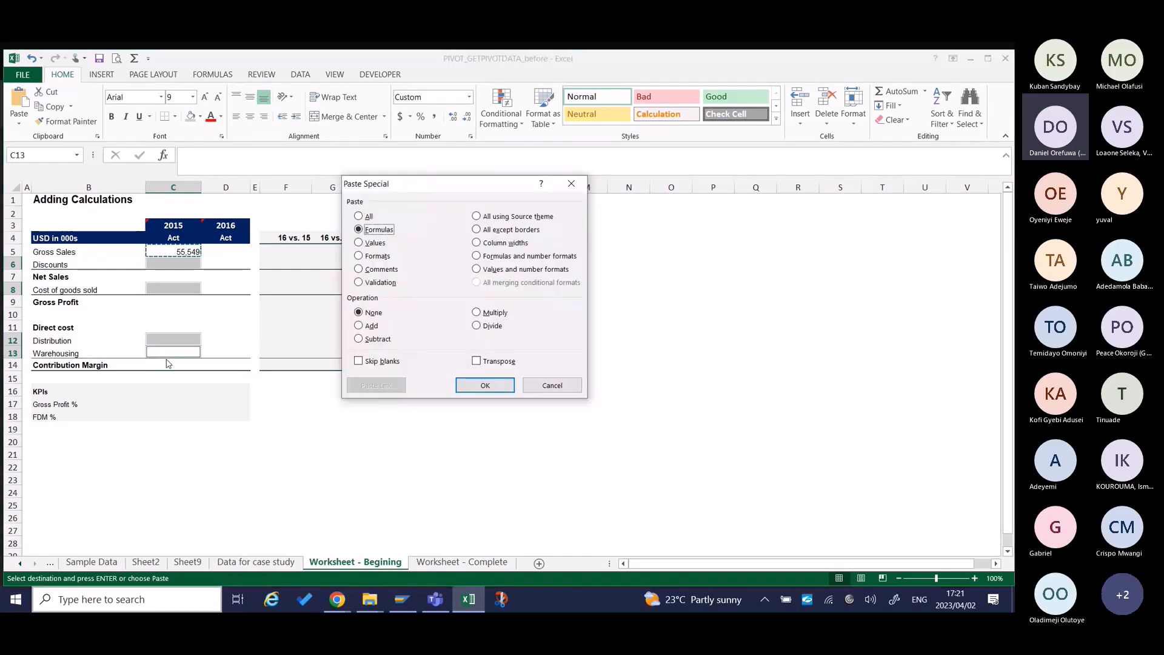
{"action": "key", "text": "Return"}
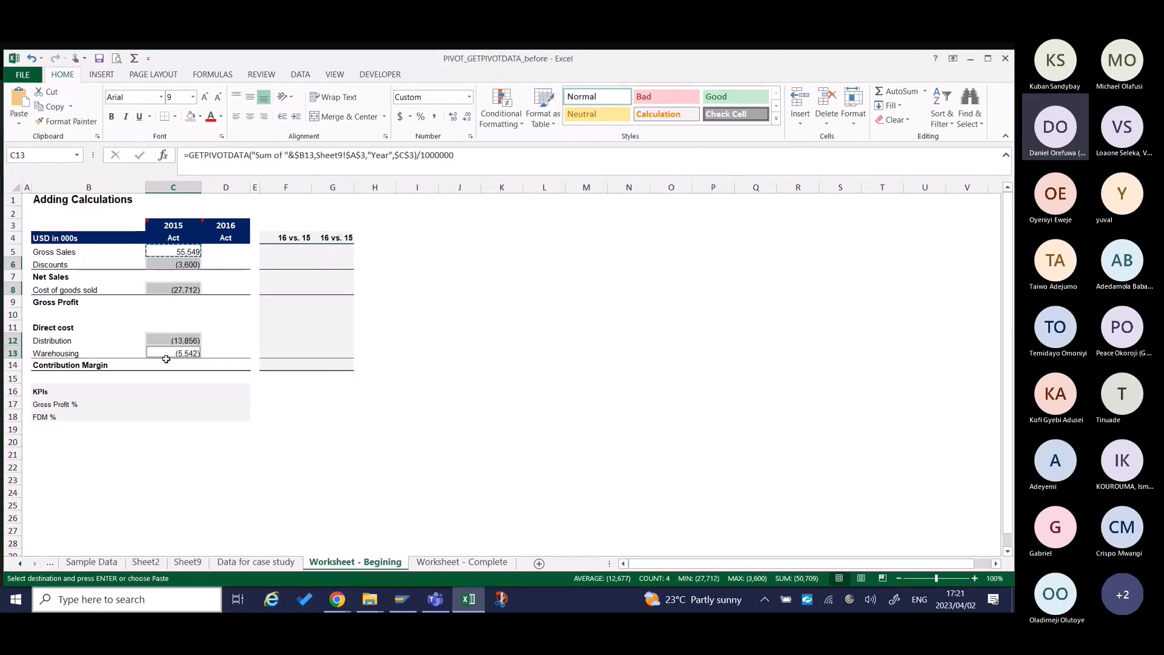
{"action": "left_click", "coordinate": [230, 291]}
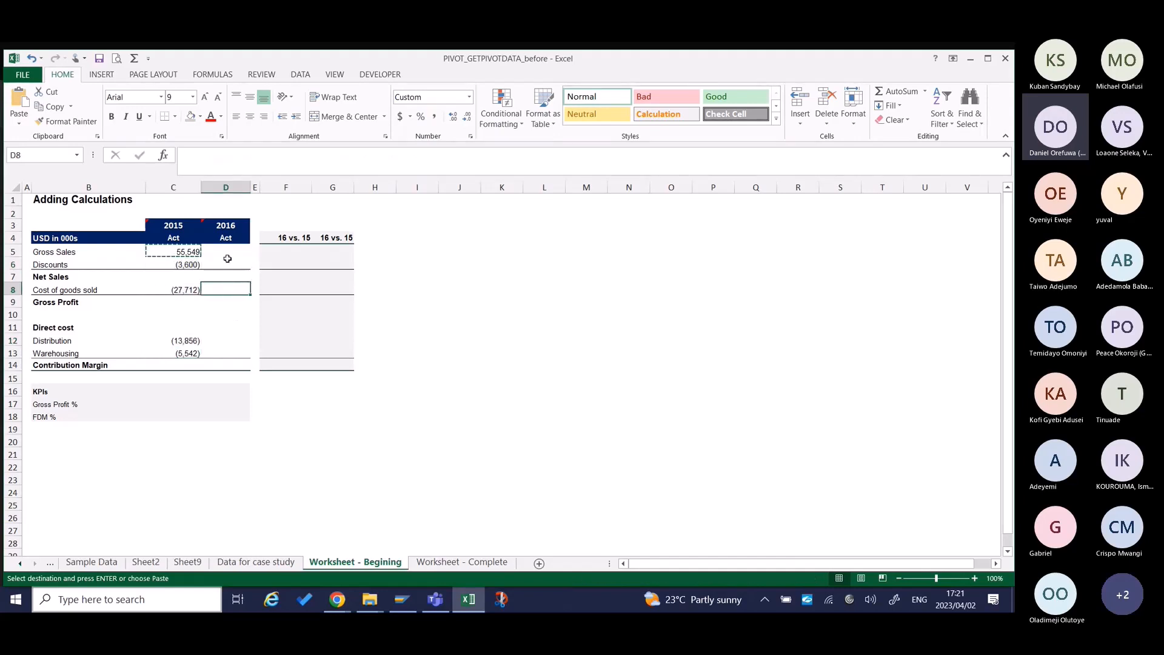
{"action": "key", "text": "Escape"}
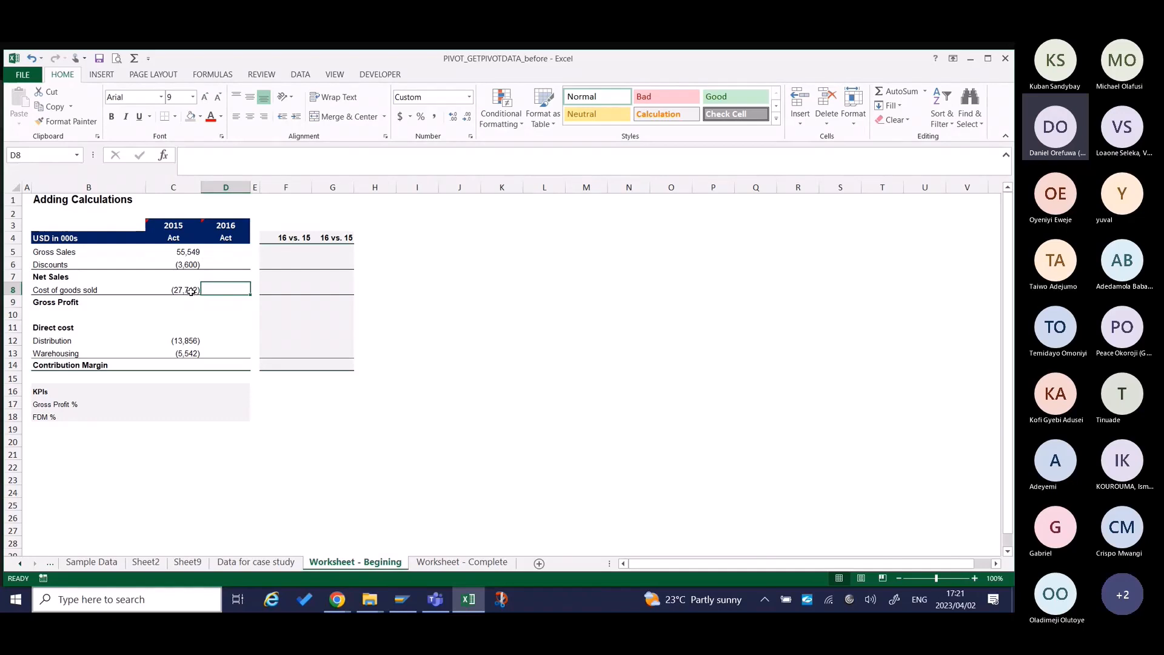
Enter the 2015 Net Sales formula =C5-C6 in C7.
{"action": "left_click", "coordinate": [188, 277]}
{"action": "type", "text": "="}
{"action": "key", "text": "Up"}
{"action": "key", "text": "Up"}
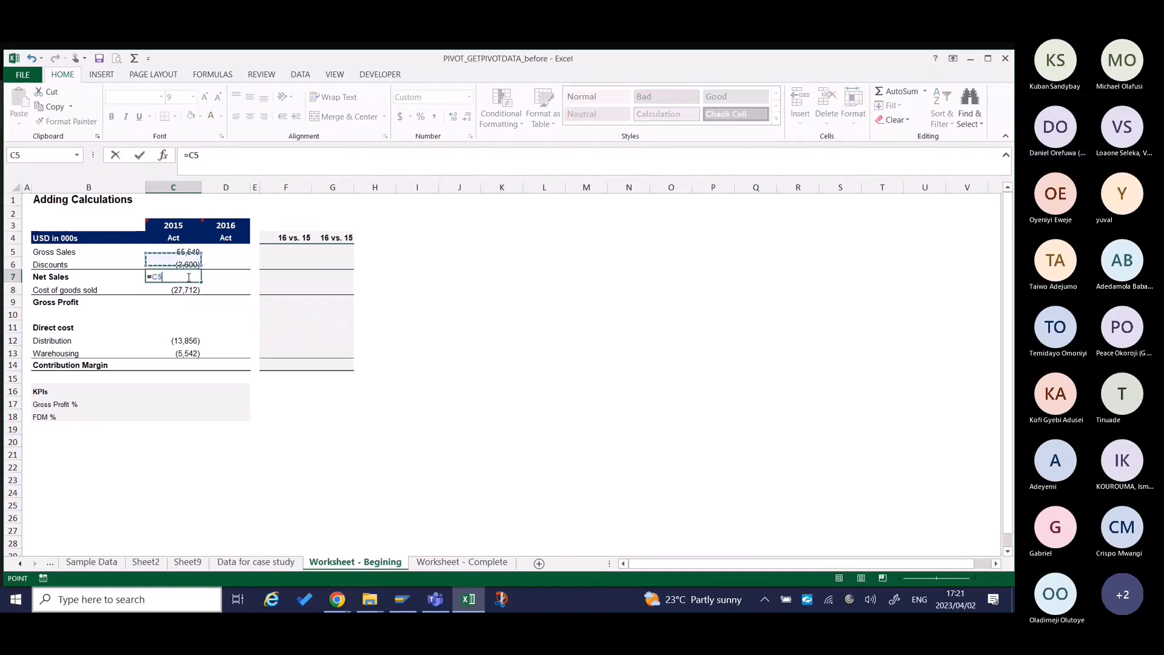
{"action": "type", "text": "-"}
{"action": "key", "text": "Up"}
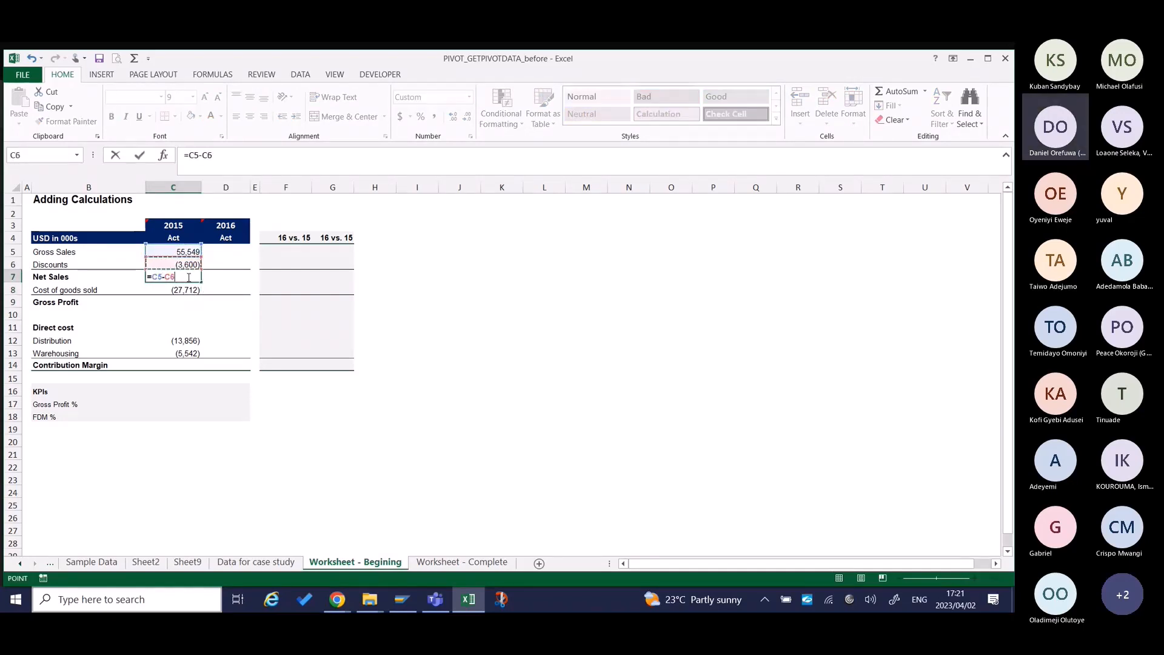
{"action": "key", "text": "Return"}
{"action": "key", "text": "Return"}
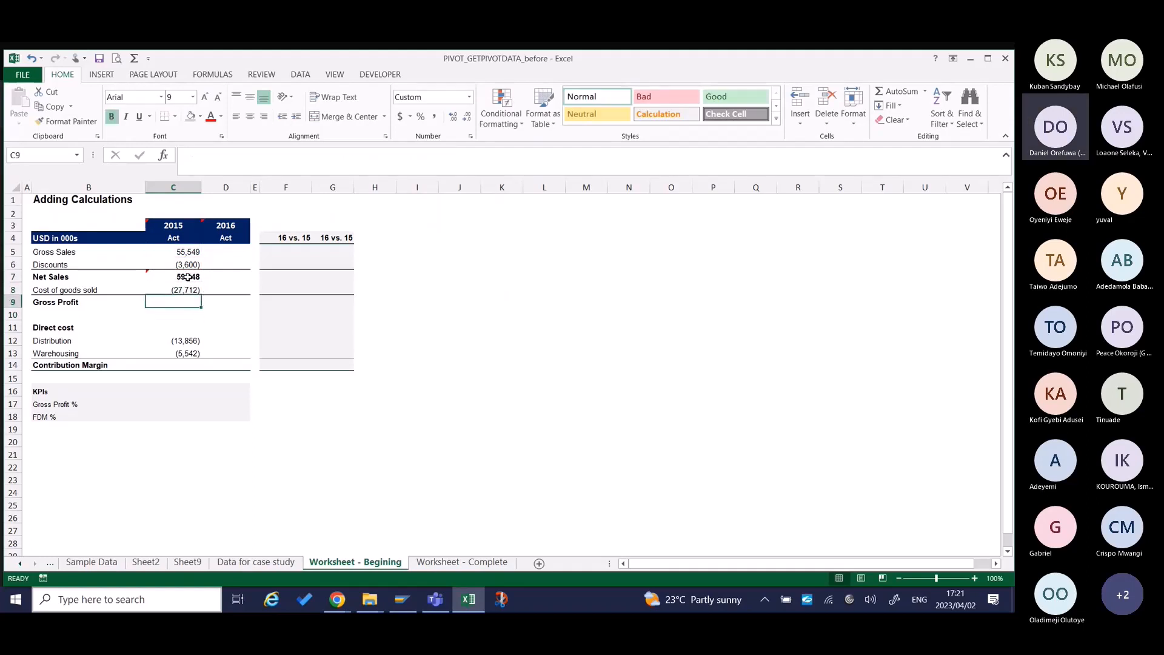
Enter the 2015 Gross Profit formula in C9 as Net Sales minus Cost of goods sold, =C7-C8.
{"action": "type", "text": "="}
{"action": "key", "text": "Up"}
{"action": "key", "text": "Up"}
{"action": "type", "text": "-"}
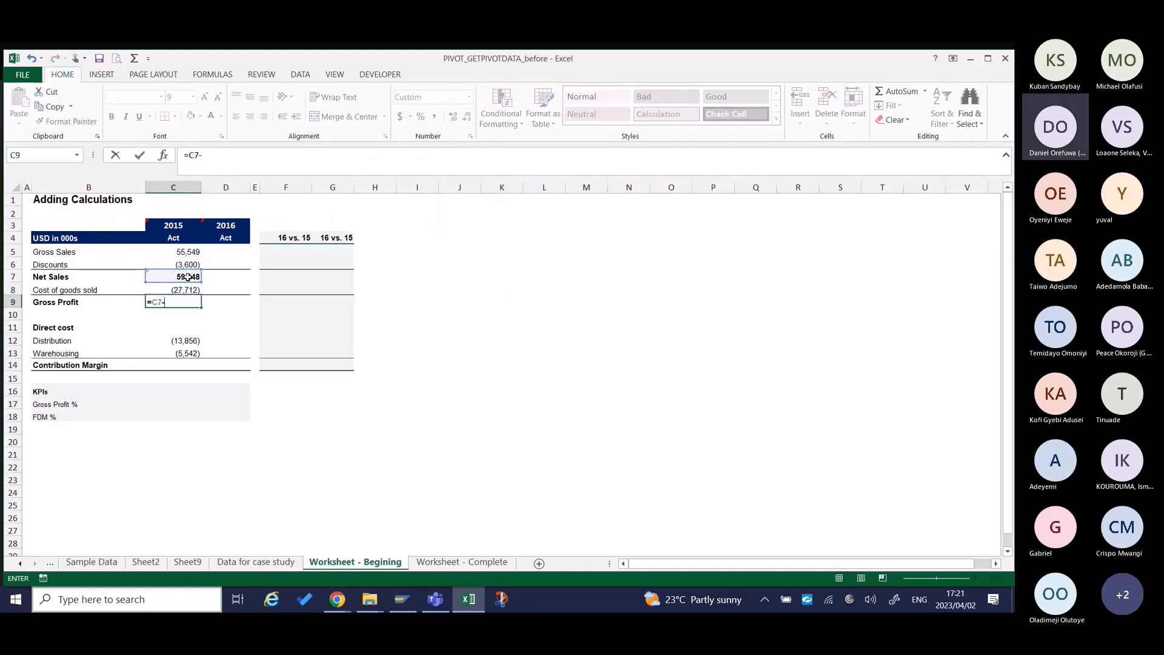
{"action": "key", "text": "Up"}
{"action": "key", "text": "Return"}
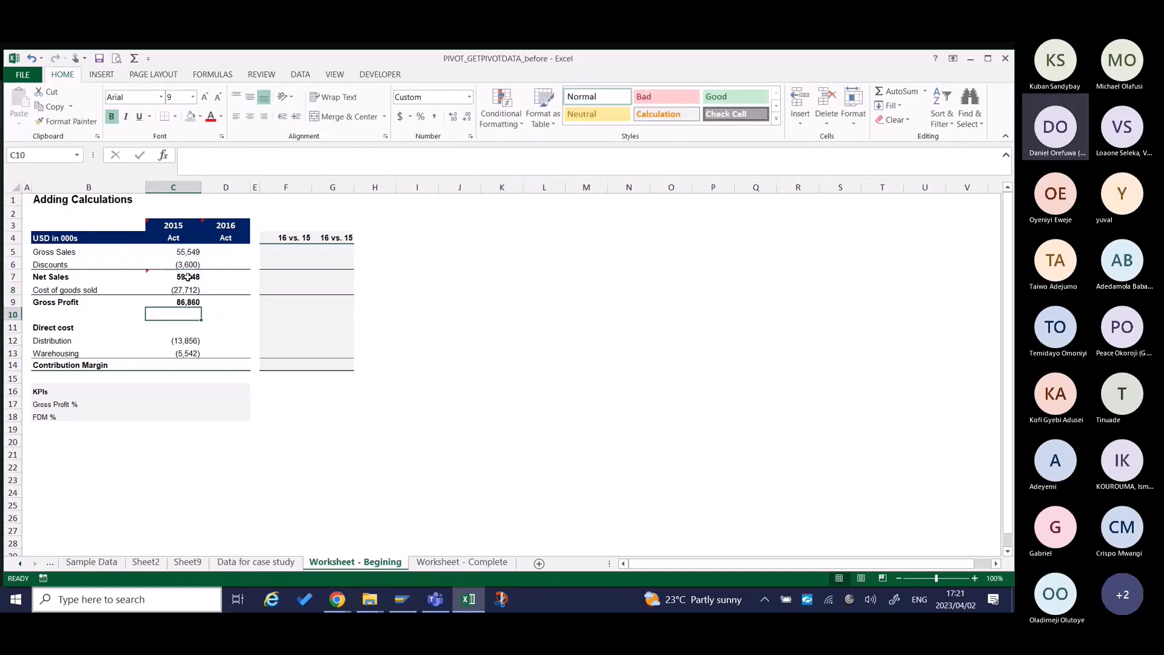
Total Distribution and Warehousing for 2015 in the Direct cost cell C11 with =SUM(C12:C13).
{"action": "left_click", "coordinate": [187, 326]}
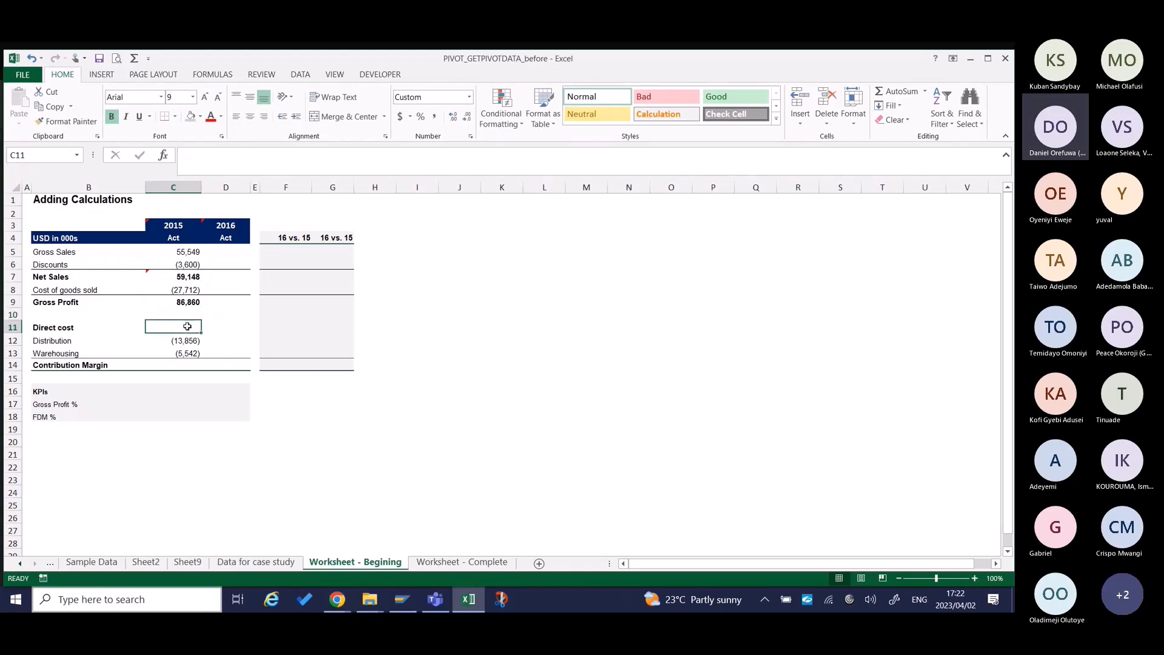
{"action": "type", "text": "="}
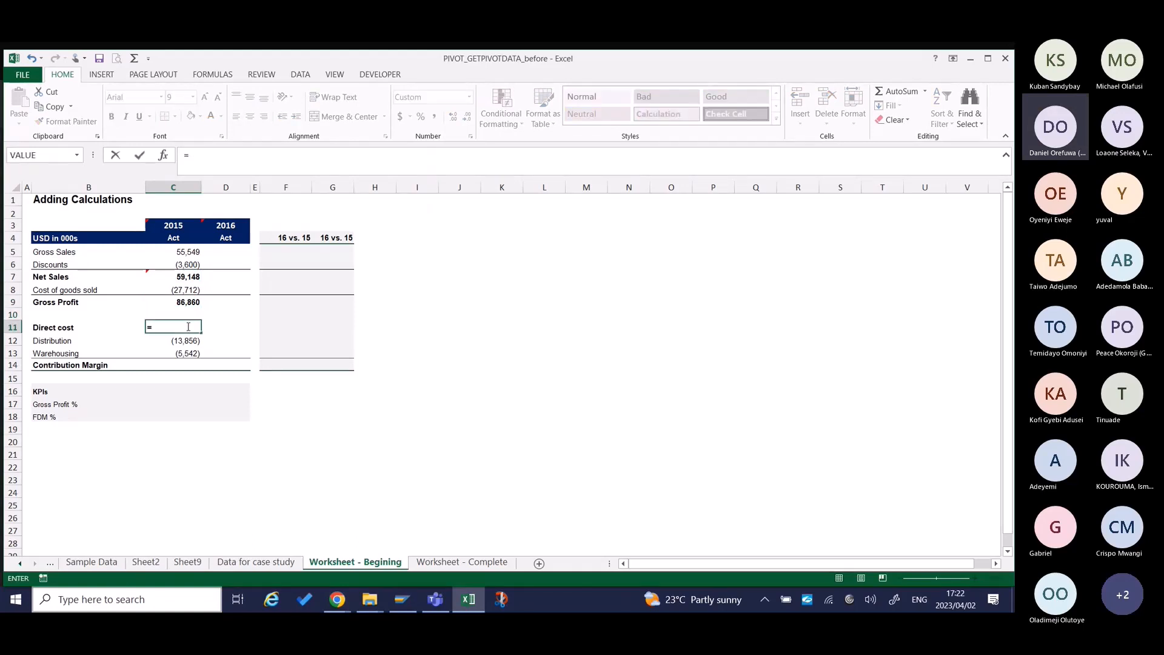
{"action": "type", "text": "sum"}
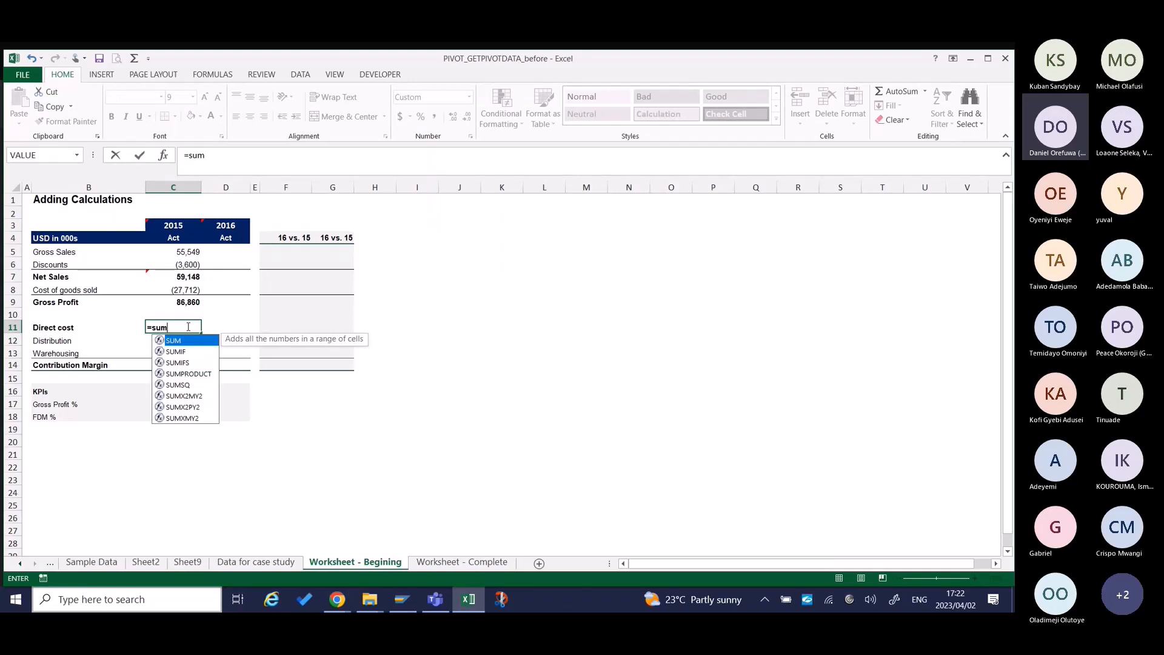
{"action": "key", "text": "Tab"}
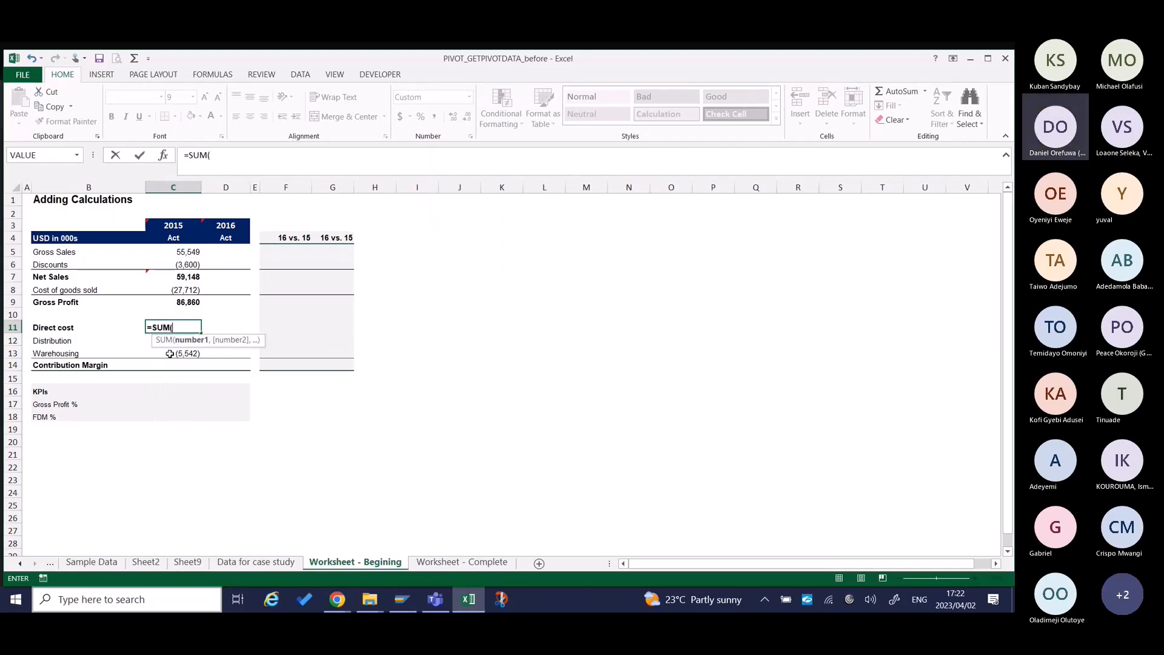
{"action": "left_click_drag", "start_coordinate": [170, 354], "coordinate": [172, 343]}
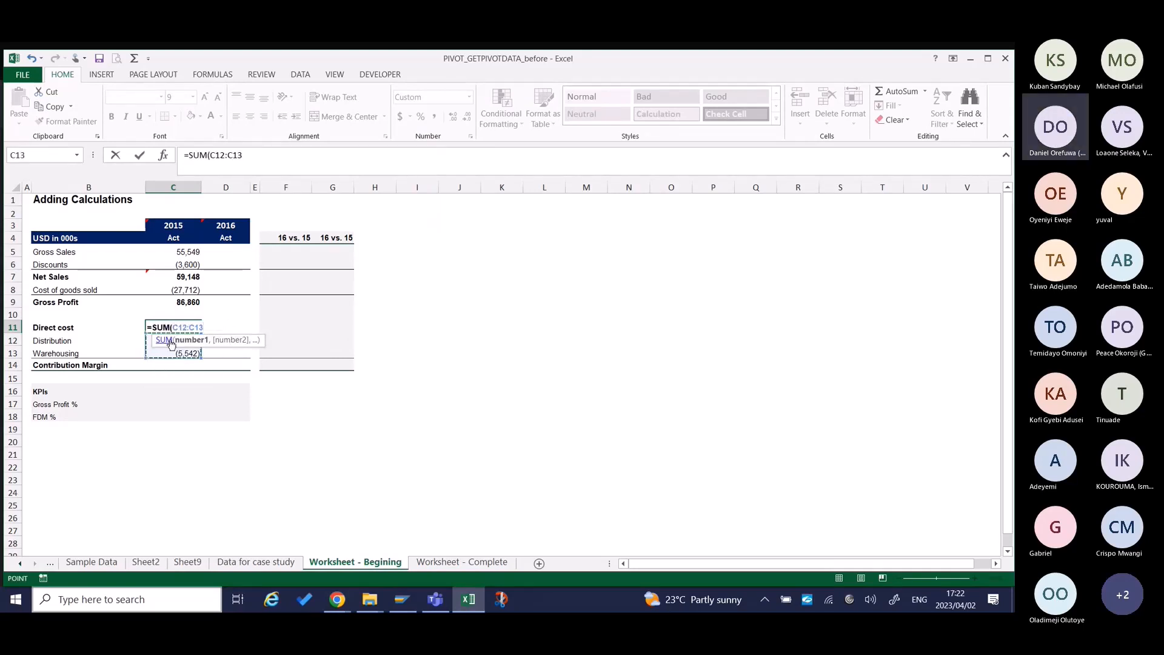
{"action": "key", "text": "Return"}
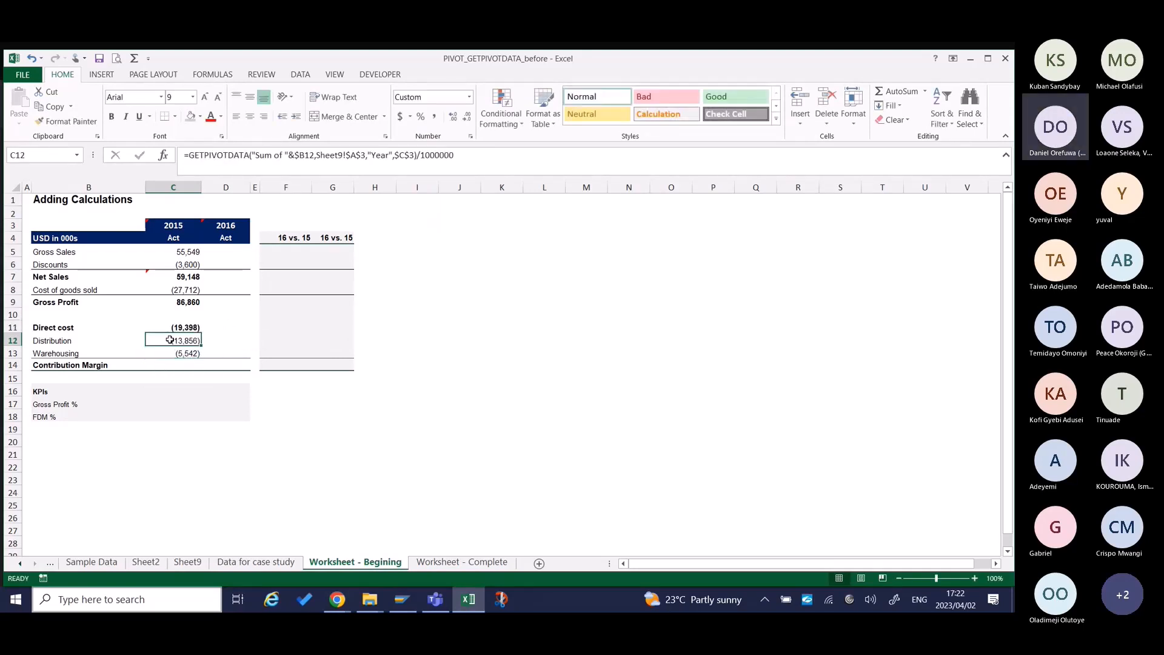
Enter the 2015 Contribution Margin formula =C9-C11 in C14, subtracting Direct cost from Gross Profit.
{"action": "left_click", "coordinate": [185, 367]}
{"action": "type", "text": "="}
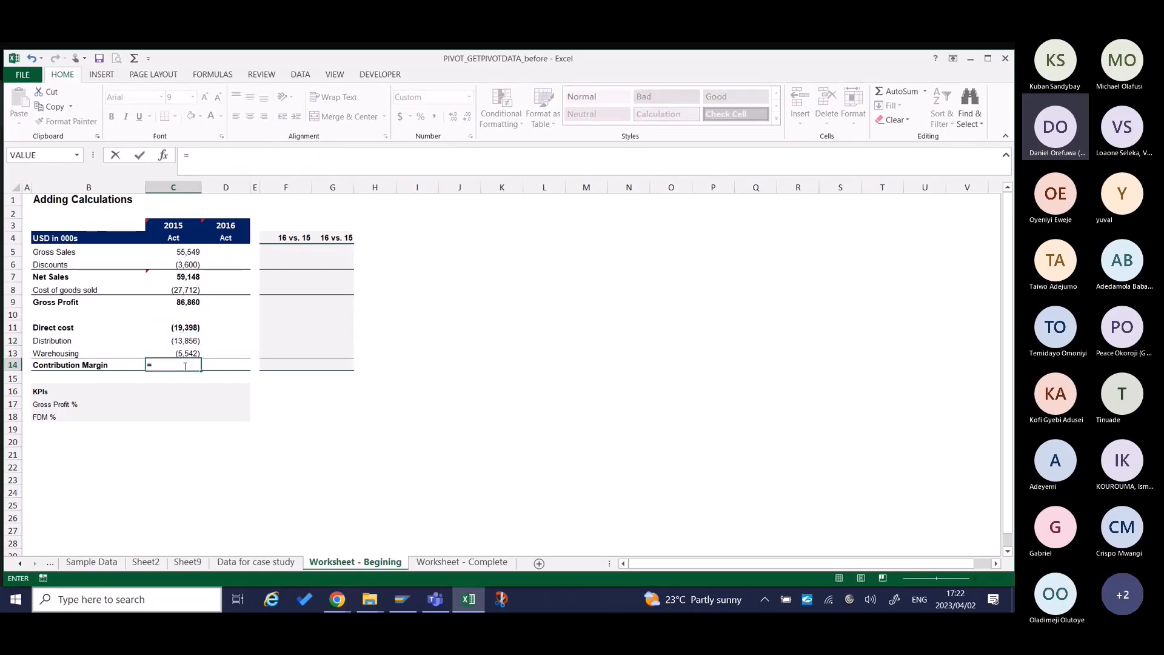
{"action": "key", "text": "Up"}
{"action": "key", "text": "Up"}
{"action": "key", "text": "Up"}
{"action": "key", "text": "Up"}
{"action": "key", "text": "Up"}
{"action": "key", "text": "Up"}
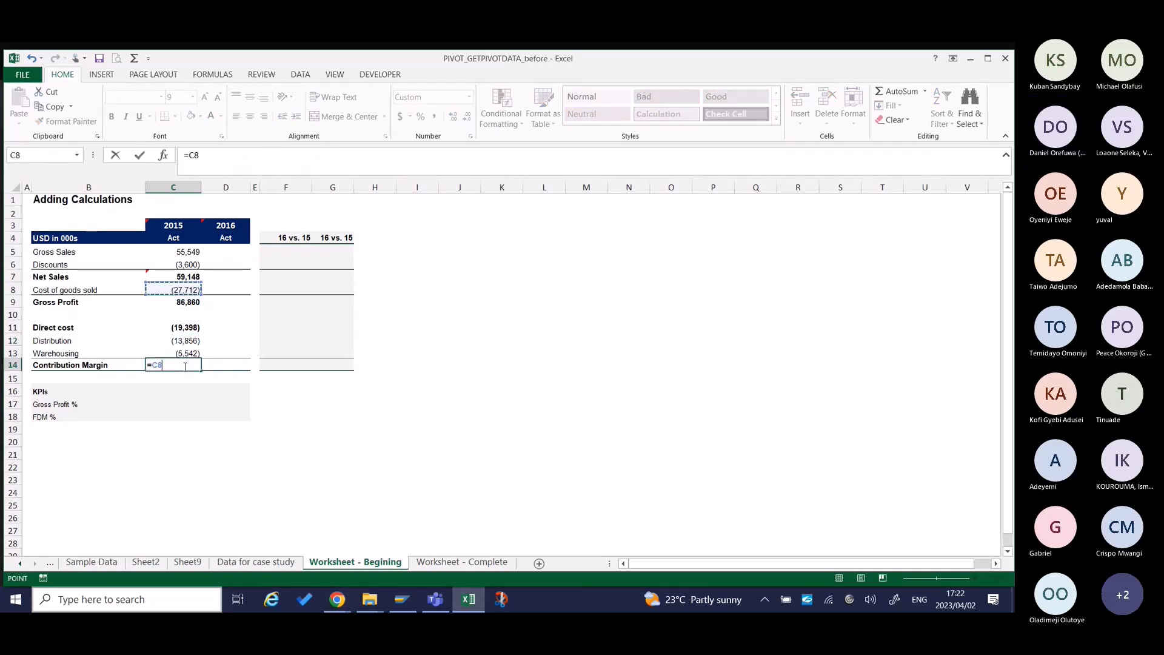
{"action": "key", "text": "Down"}
{"action": "type", "text": "-"}
{"action": "key", "text": "Up"}
{"action": "key", "text": "Up"}
{"action": "key", "text": "Up"}
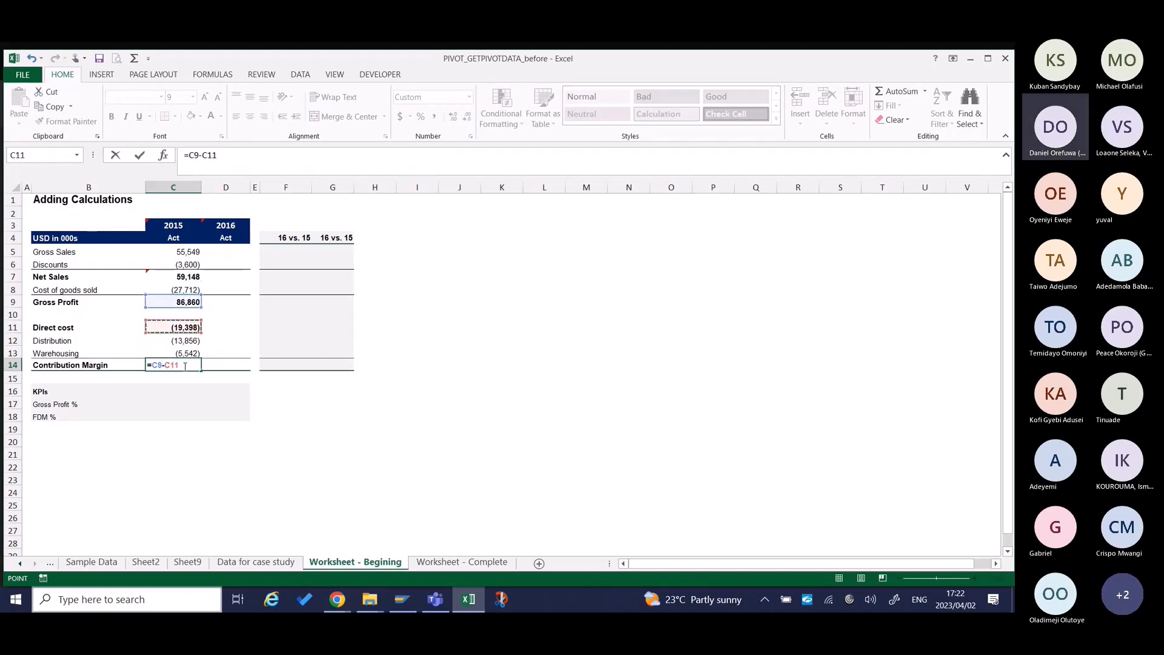
{"action": "key", "text": "ctrl+Return"}
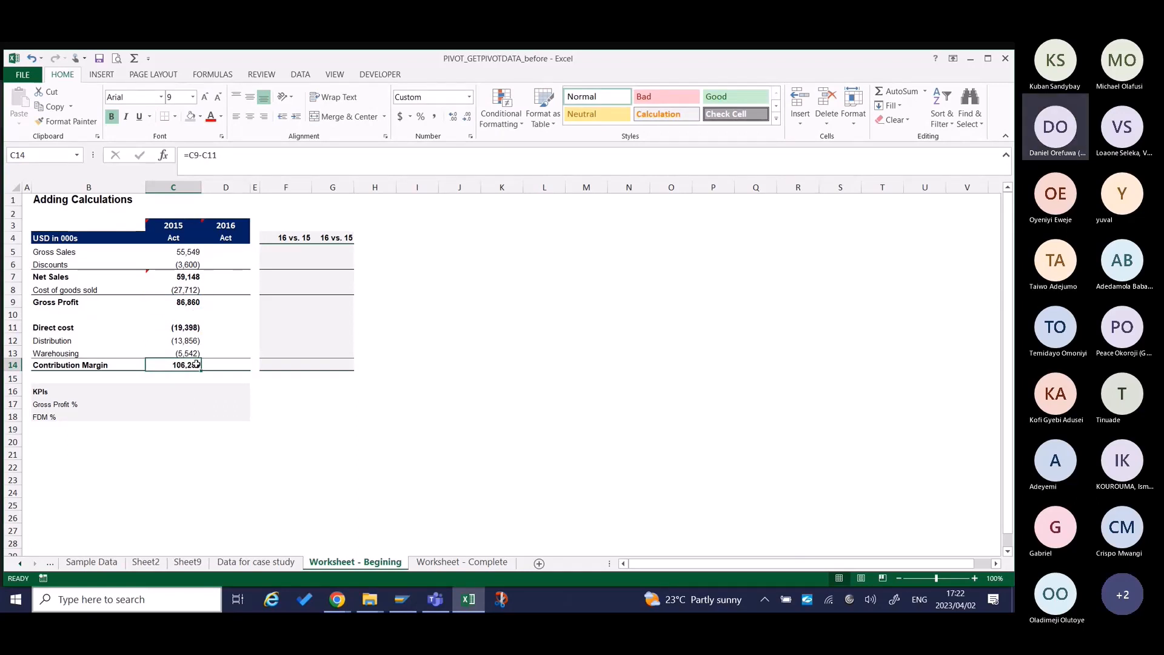
Copy the Gross Sales formula from C5 to D5 and point its year reference to the 2016 heading, $D$3.
{"action": "left_click", "coordinate": [184, 250]}
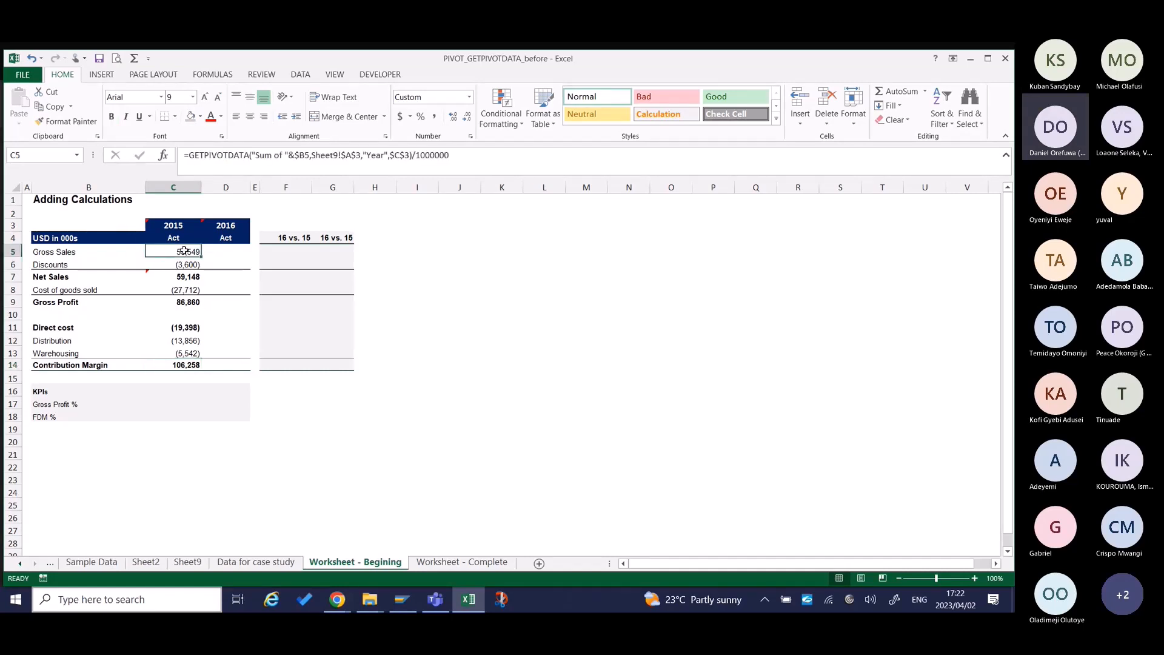
{"action": "key", "text": "ctrl+c"}
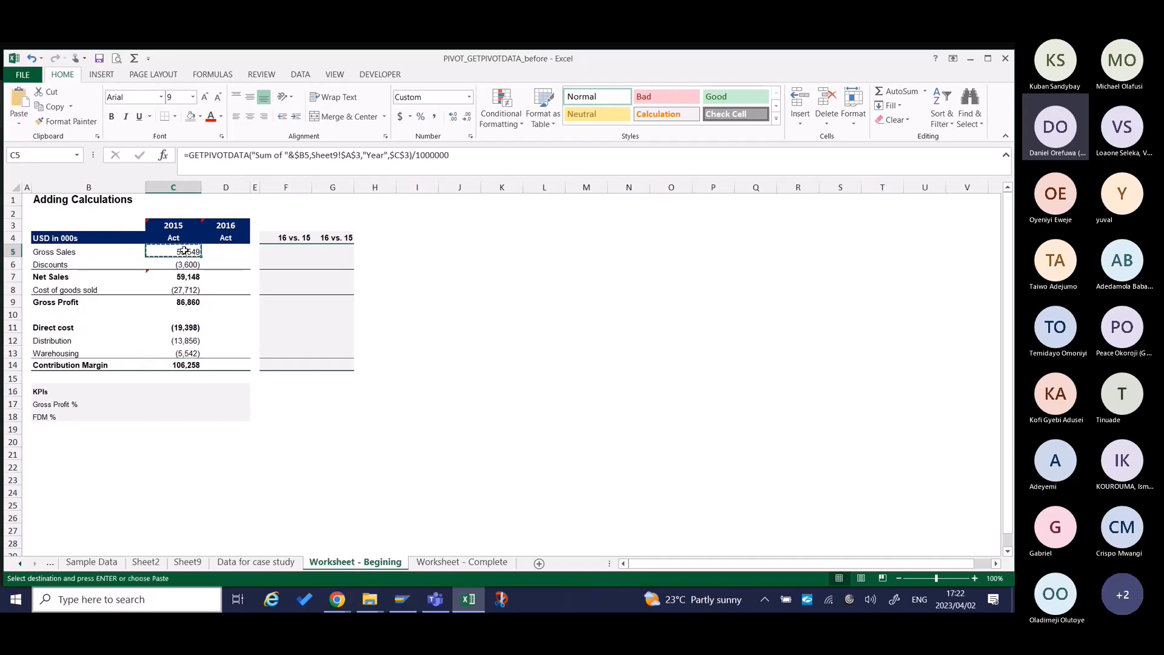
{"action": "left_click", "coordinate": [218, 249]}
{"action": "key", "text": "ctrl+v"}
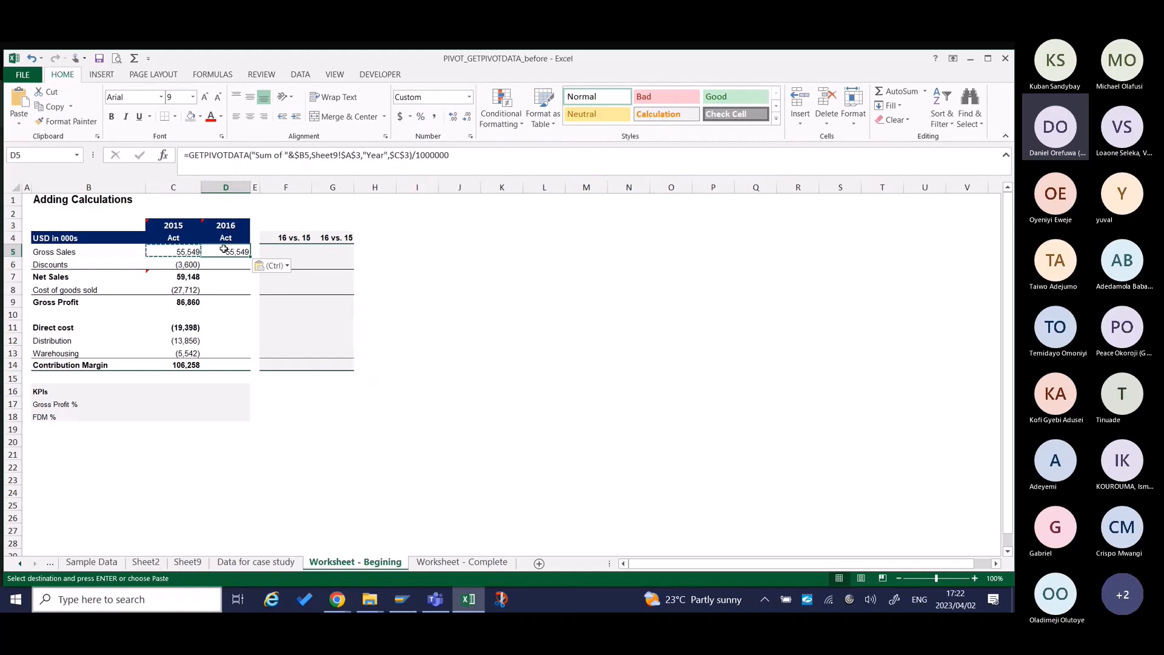
{"action": "key", "text": "Escape"}
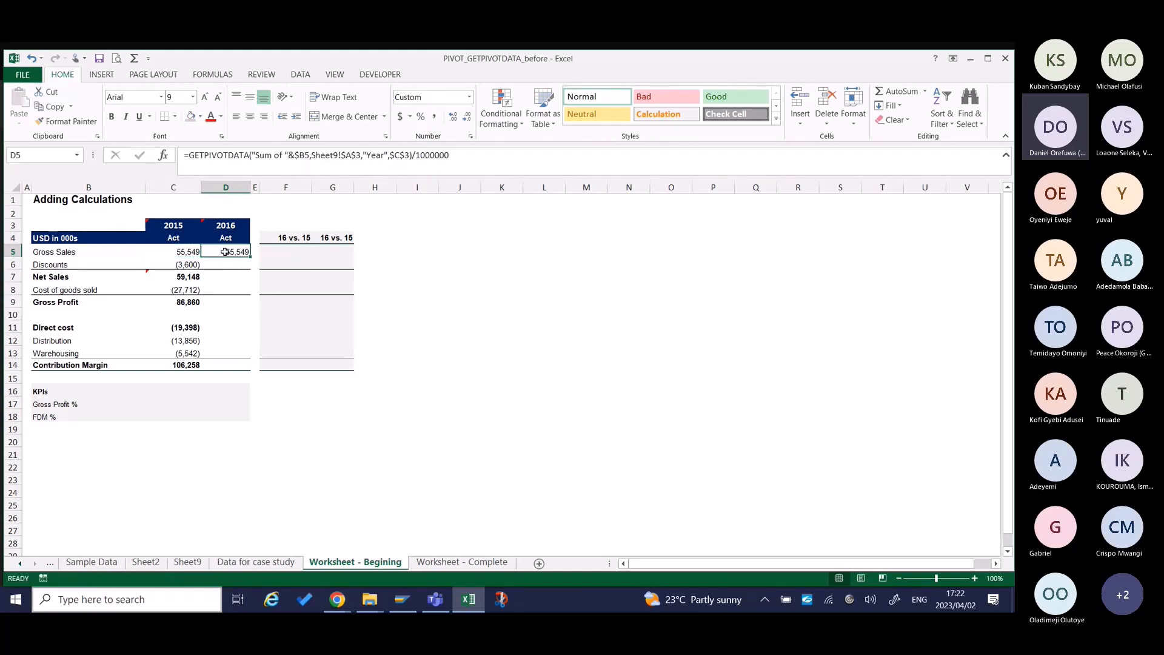
{"action": "double_click", "coordinate": [225, 252]}
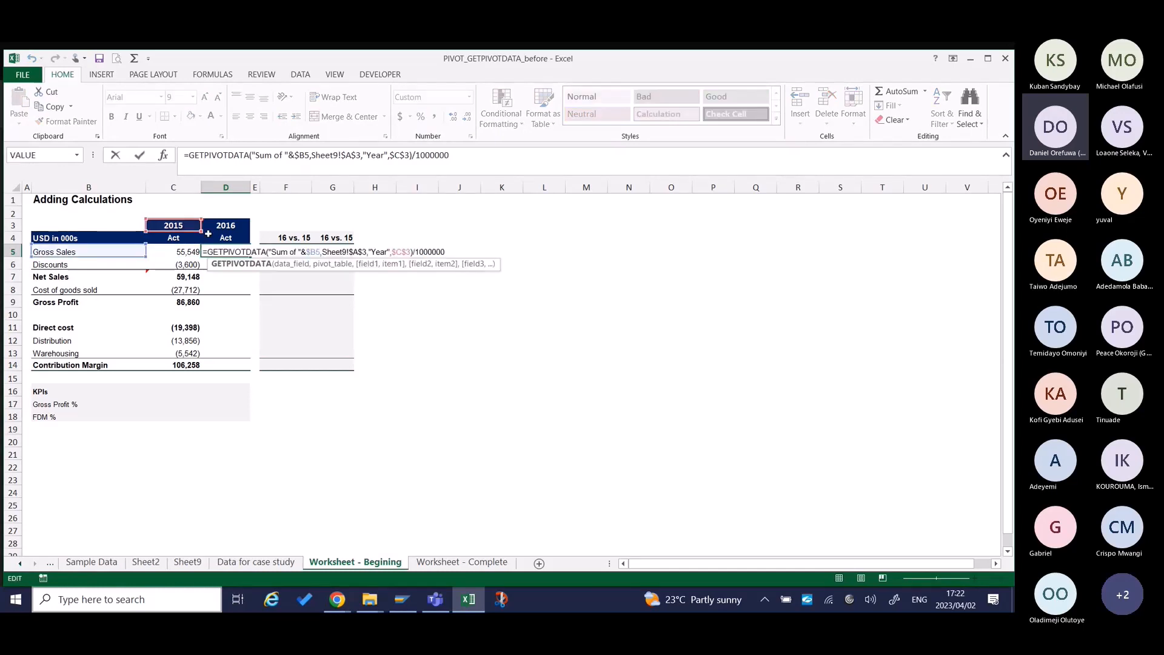
{"action": "left_click_drag", "start_coordinate": [203, 226], "coordinate": [223, 225]}
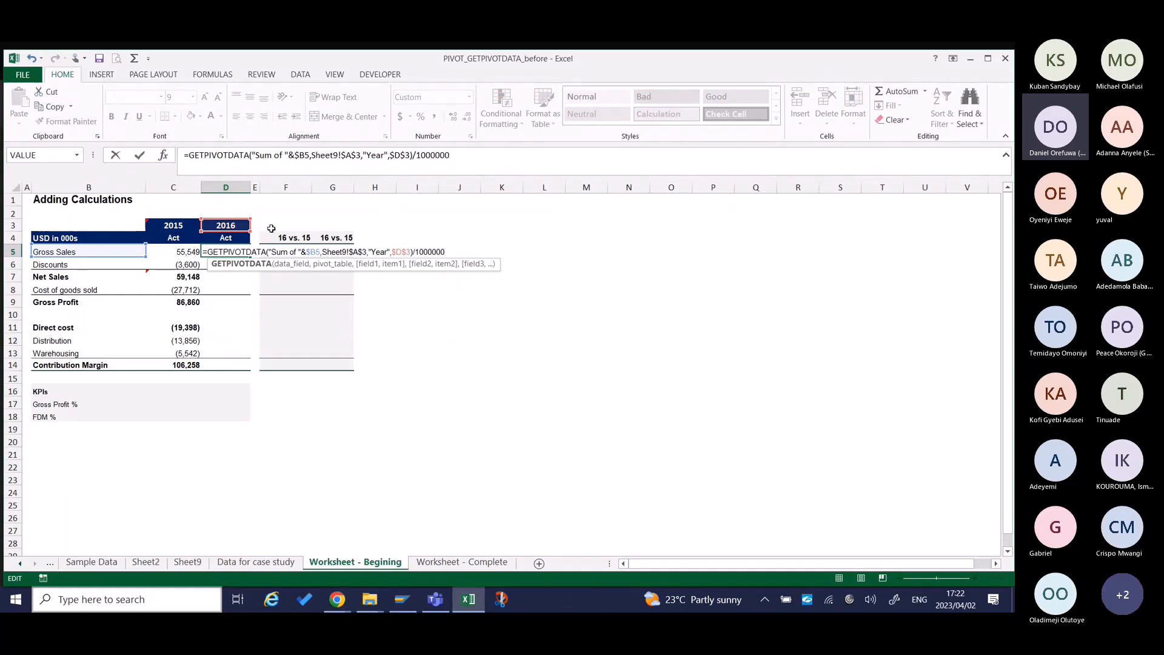
{"action": "key", "text": "Return"}
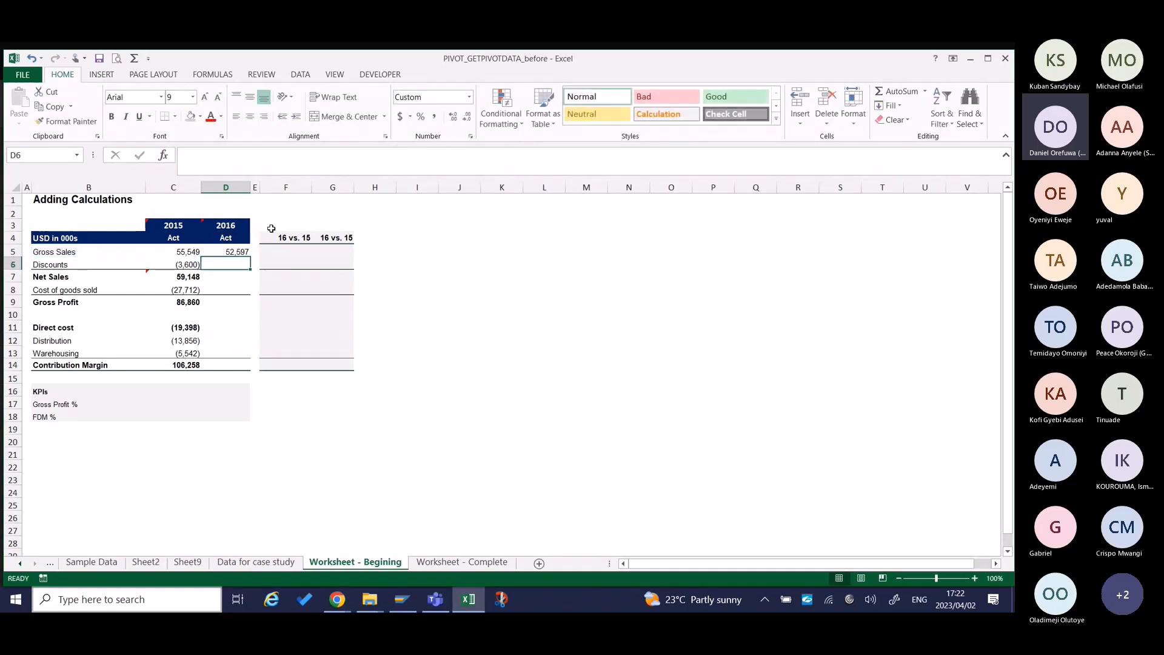
Copy the 2016 Gross Sales formula in D5 and paste only the formula into D6, D8, D12 and D13.
{"action": "left_click", "coordinate": [236, 251]}
{"action": "key", "text": "ctrl+c"}
{"action": "left_click", "coordinate": [227, 264]}
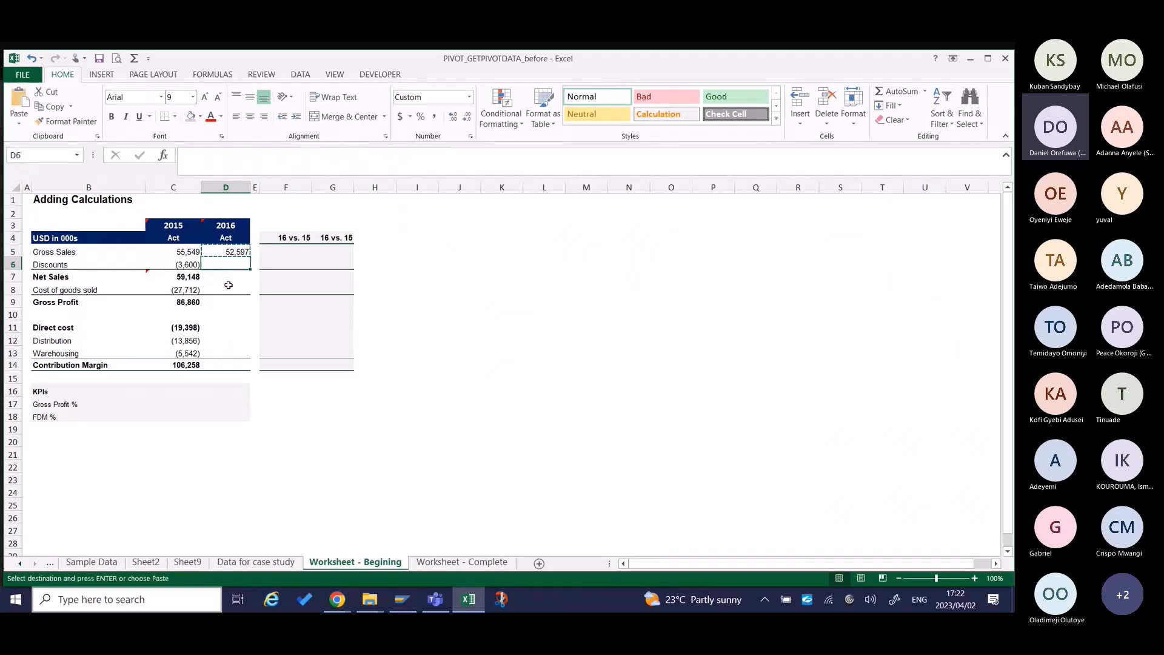
{"action": "left_click", "coordinate": [229, 288], "text": "ctrl"}
{"action": "left_click", "coordinate": [223, 342], "text": "ctrl"}
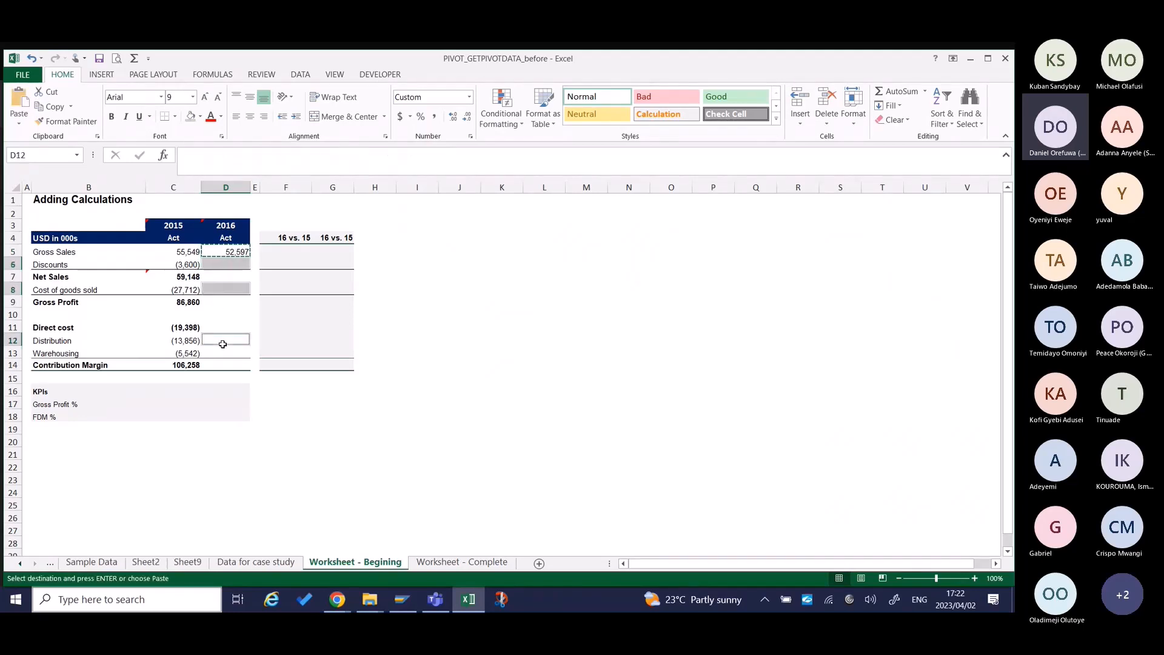
{"action": "left_click", "coordinate": [223, 354], "text": "ctrl"}
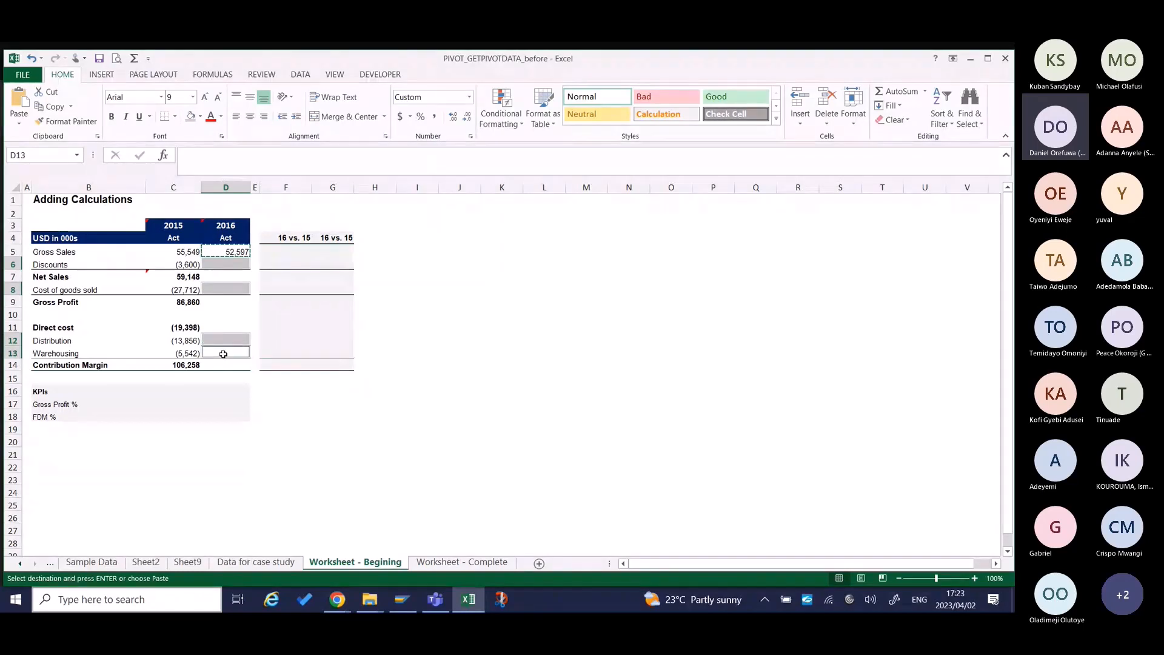
{"action": "key", "text": "alt"}
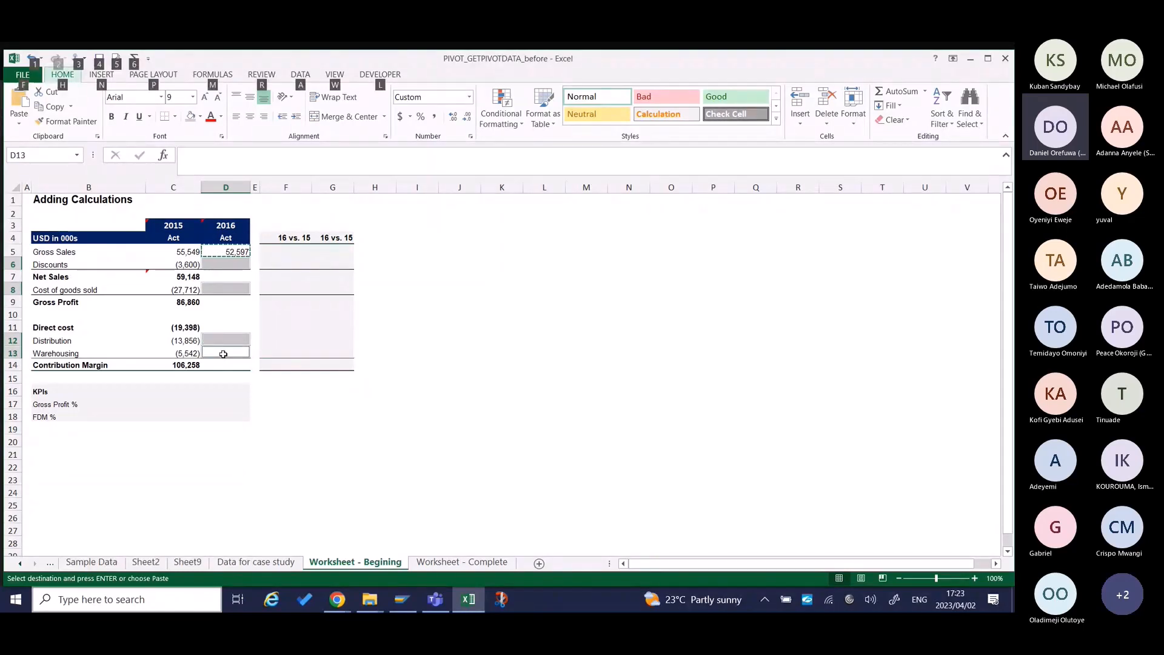
{"action": "key", "text": "e"}
{"action": "key", "text": "s"}
{"action": "key", "text": "f"}
{"action": "key", "text": "Return"}
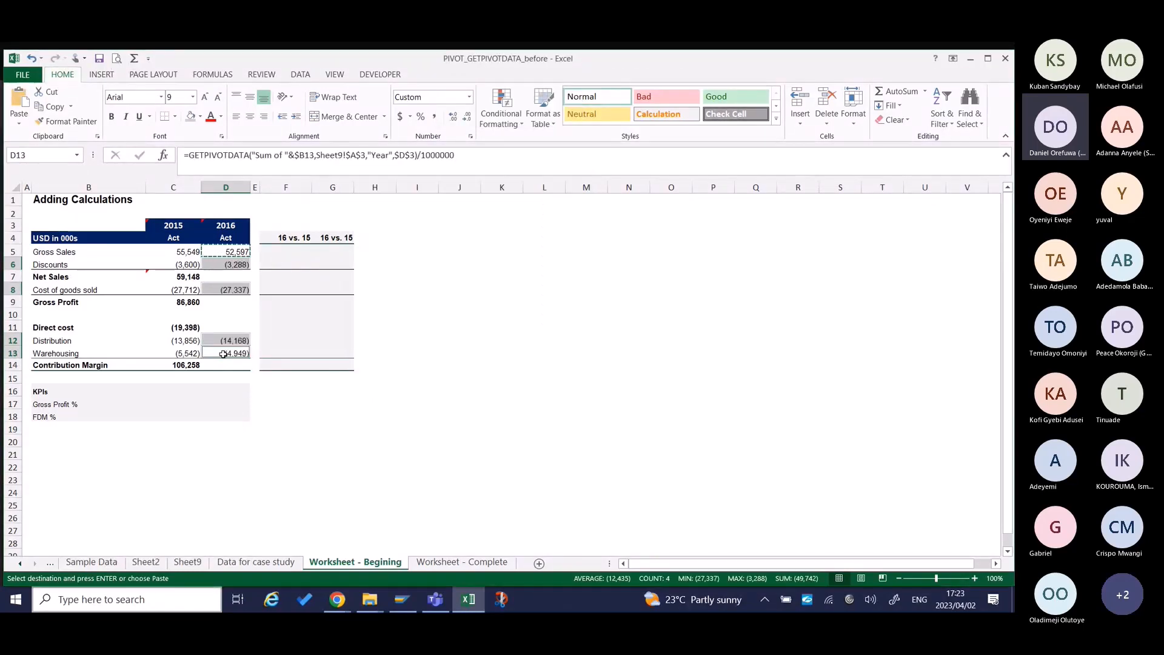
{"action": "left_click", "coordinate": [246, 275]}
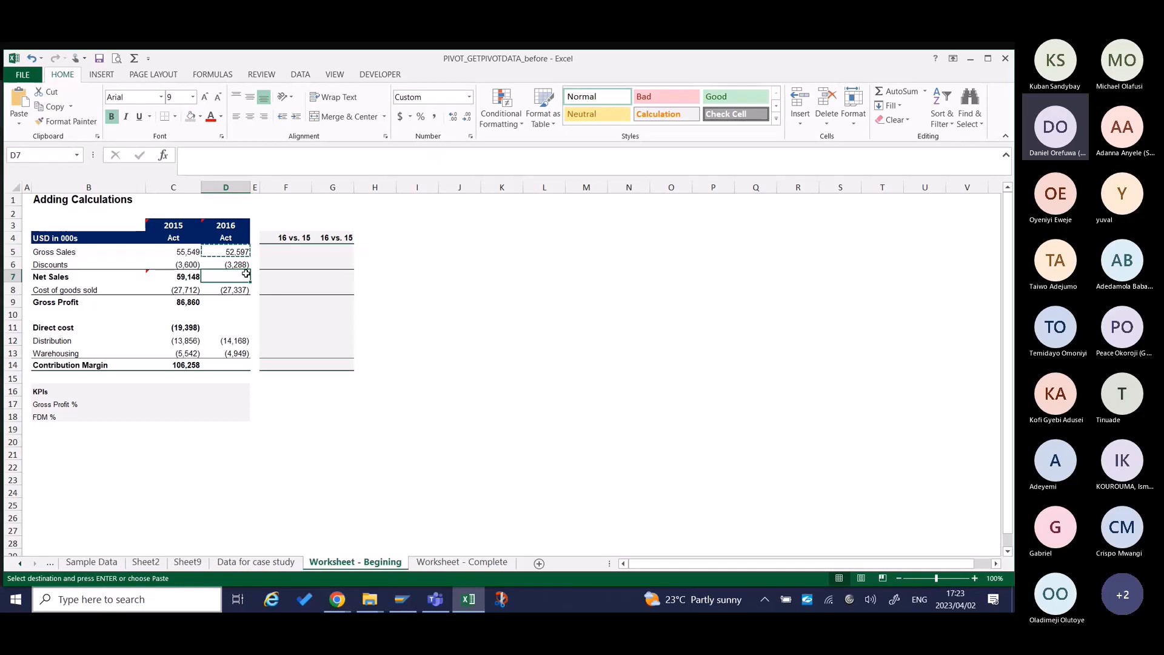
{"action": "type", "text": "="}
{"action": "key", "text": "Left"}
{"action": "key", "text": "Escape"}
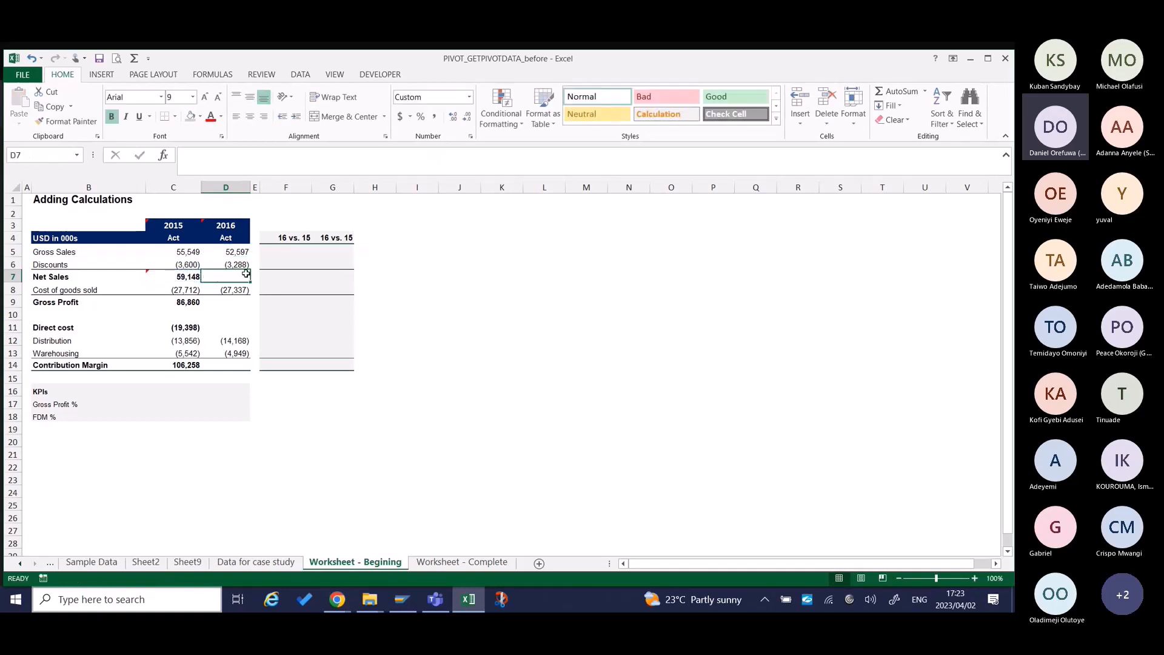
Try to copy the 2015 subtotals in C7, C9, C11 and C14 and paste only their formulas into D7, D9, D11 and D14.
{"action": "key", "text": "Left"}
{"action": "key", "text": "ctrl+c"}
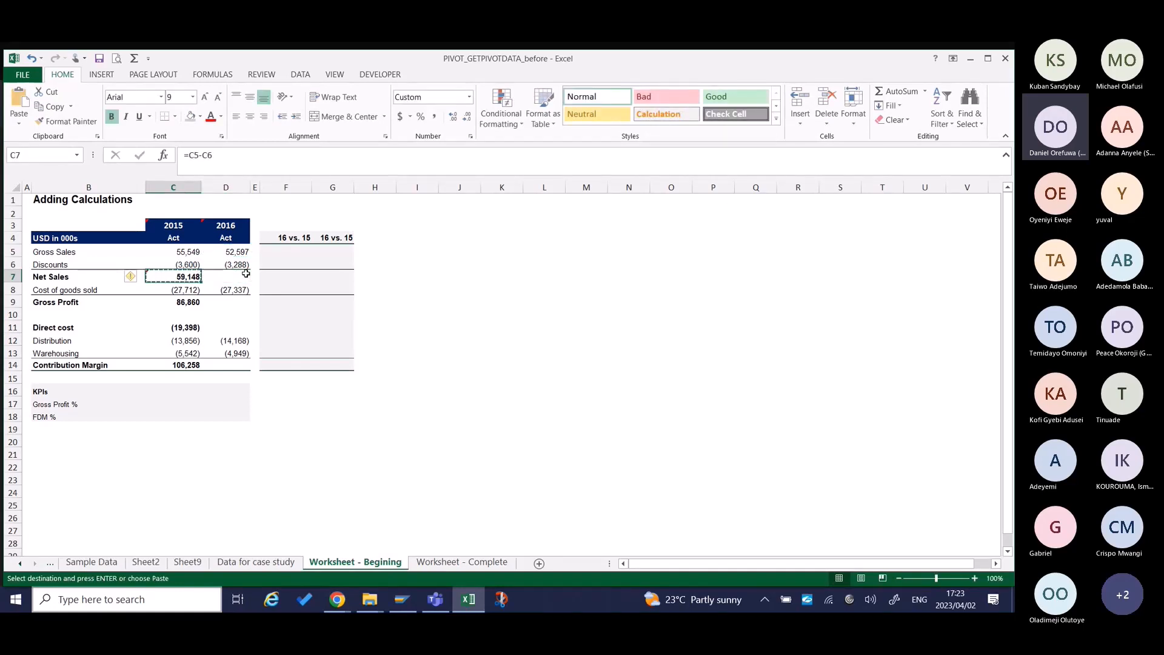
{"action": "left_click", "coordinate": [191, 303], "text": "ctrl"}
{"action": "left_click", "coordinate": [186, 328], "text": "ctrl"}
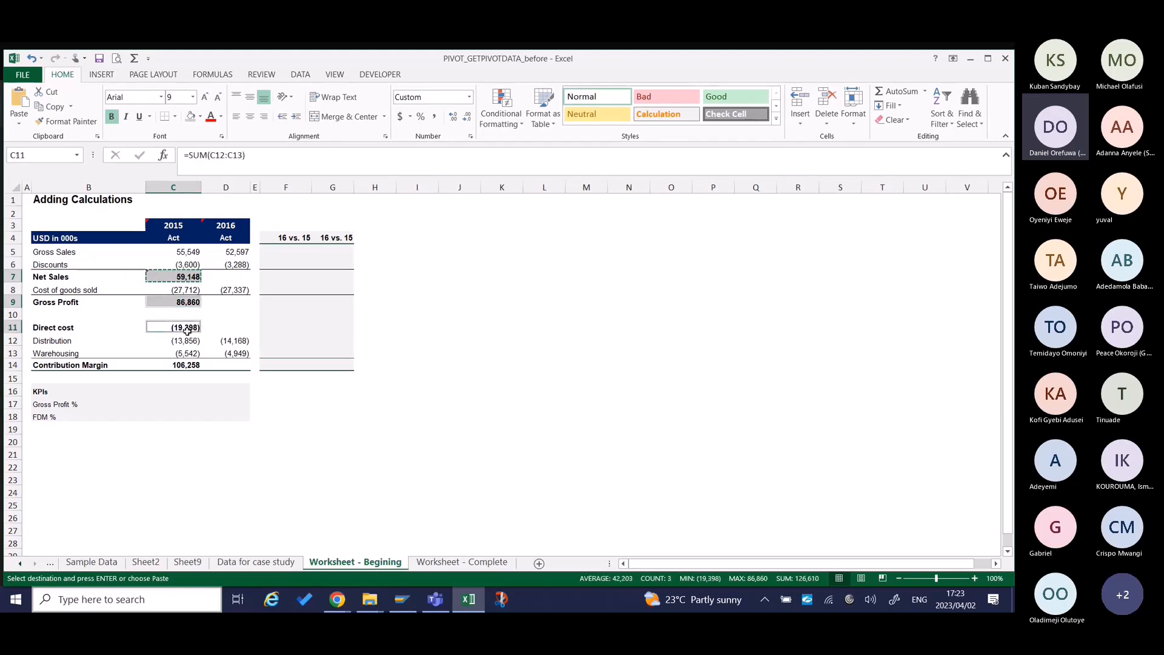
{"action": "left_click", "coordinate": [182, 365], "text": "ctrl"}
{"action": "key", "text": "ctrl+c"}
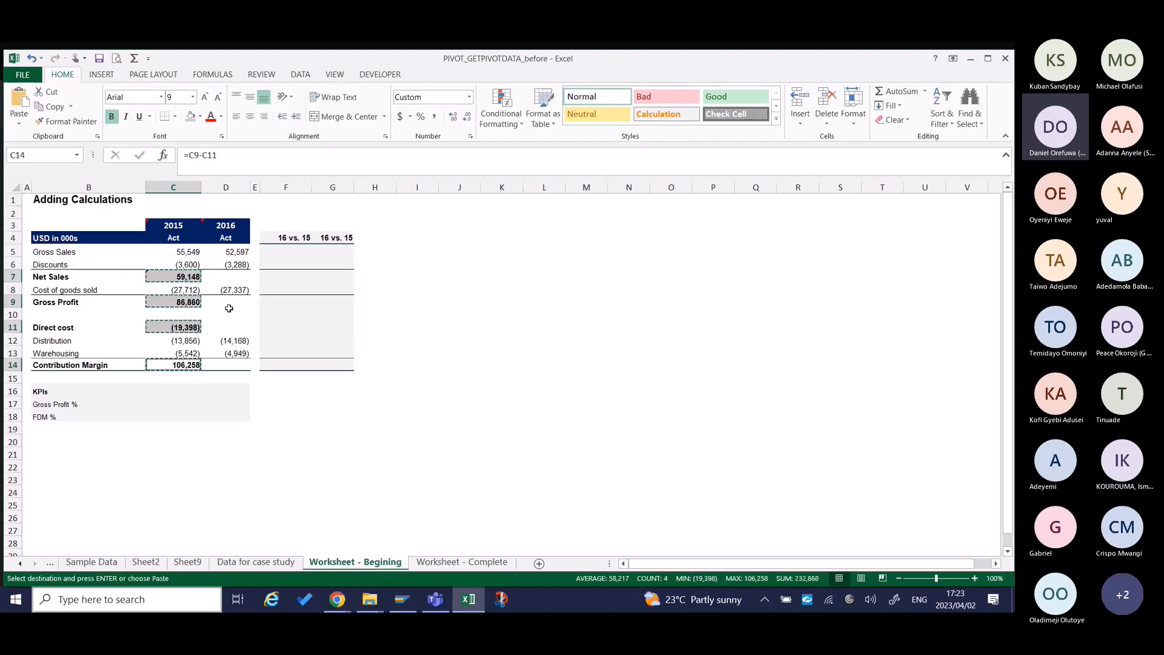
{"action": "left_click", "coordinate": [225, 276]}
{"action": "left_click", "coordinate": [238, 303], "text": "ctrl"}
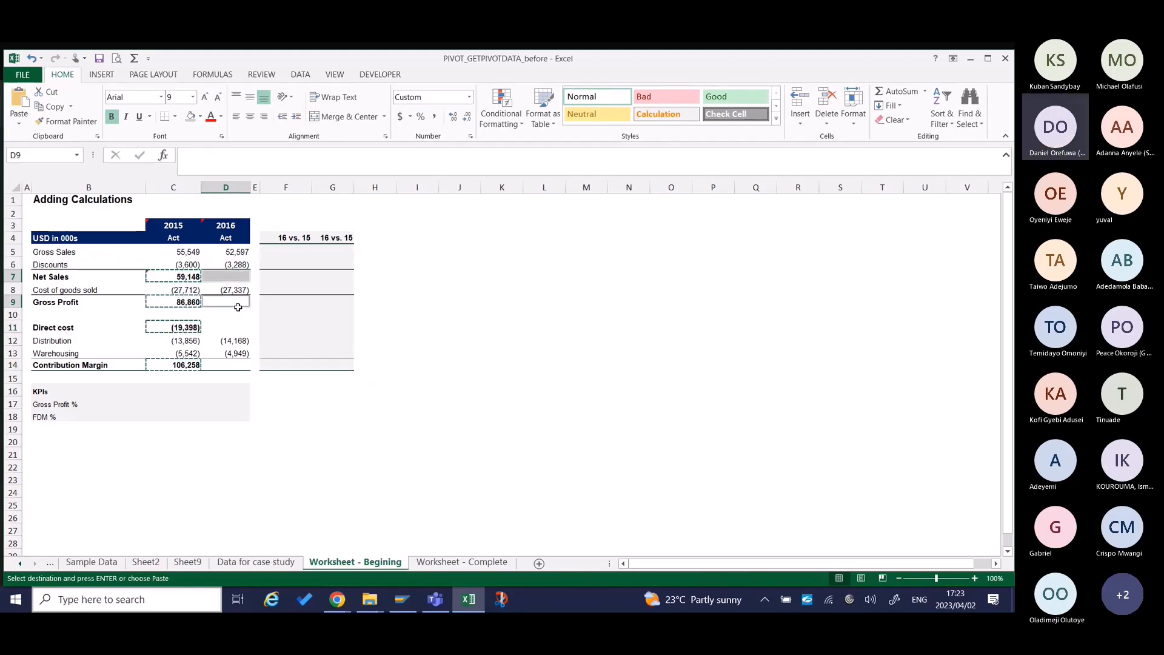
{"action": "left_click", "coordinate": [237, 328], "text": "ctrl"}
{"action": "left_click", "coordinate": [238, 367], "text": "ctrl"}
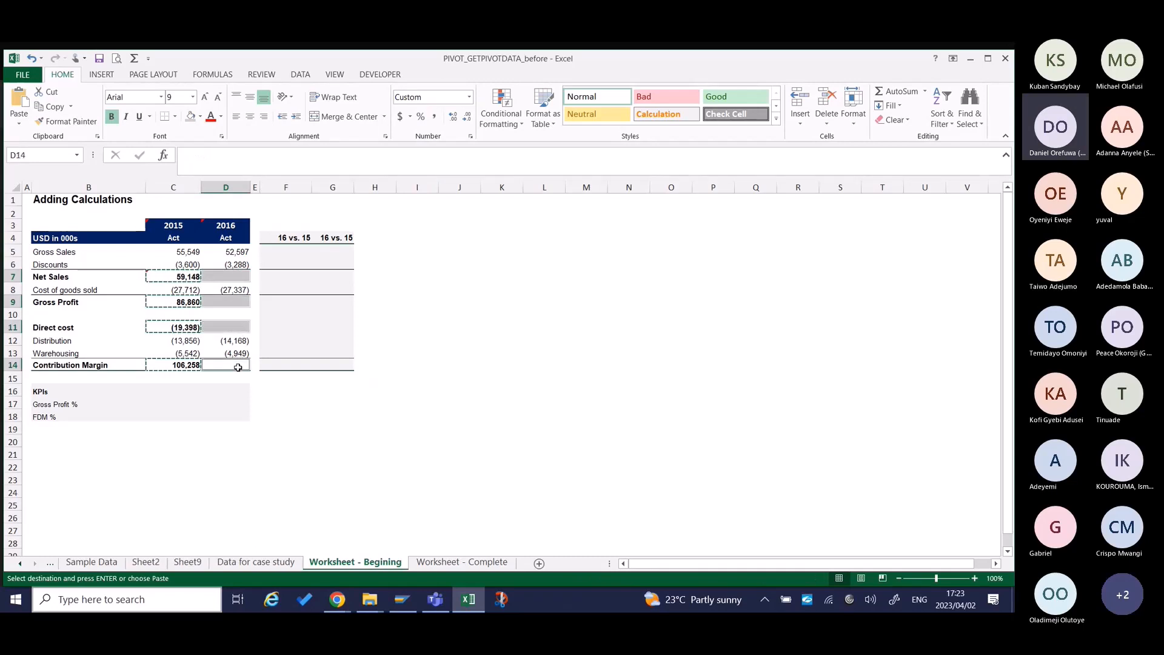
{"action": "key", "text": "ctrl+alt+v"}
{"action": "key", "text": "f"}
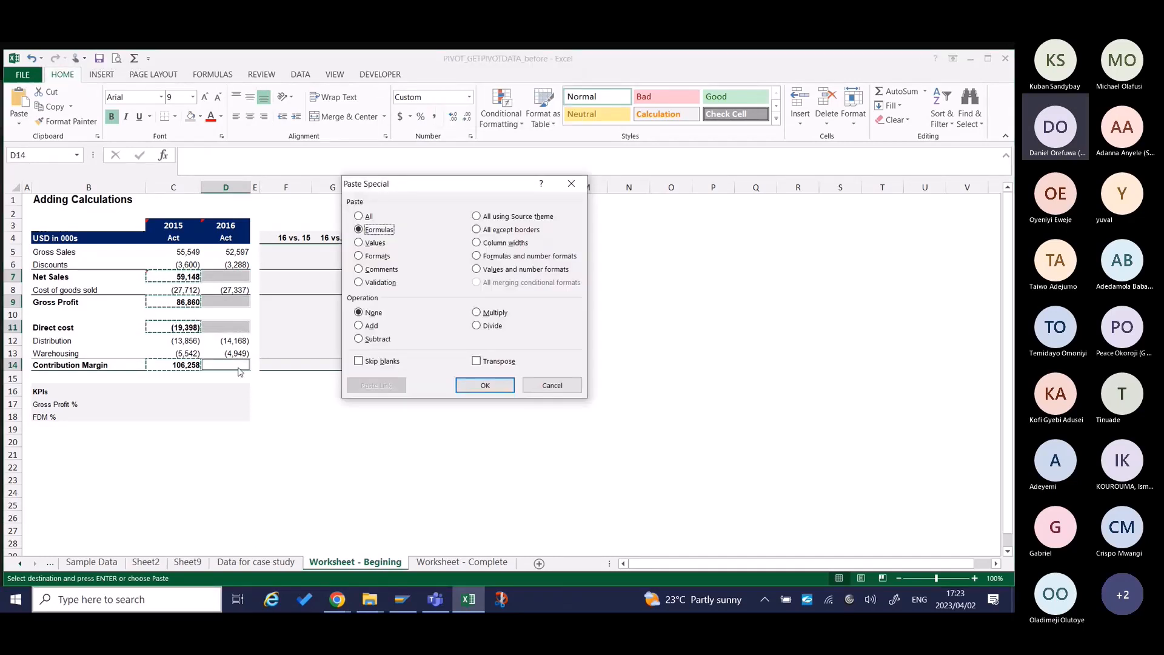
{"action": "key", "text": "Return"}
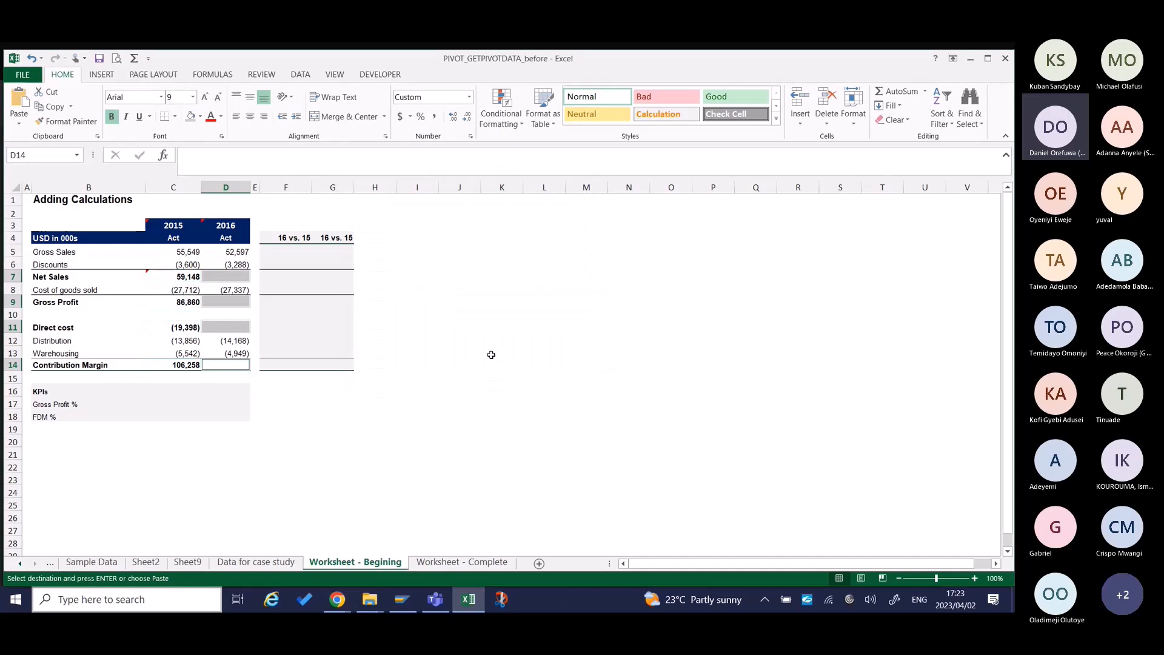
Copy the whole 2015 column C5:C14 and paste only its formulas into the 2016 column starting at D5.
{"action": "left_click", "coordinate": [193, 278]}
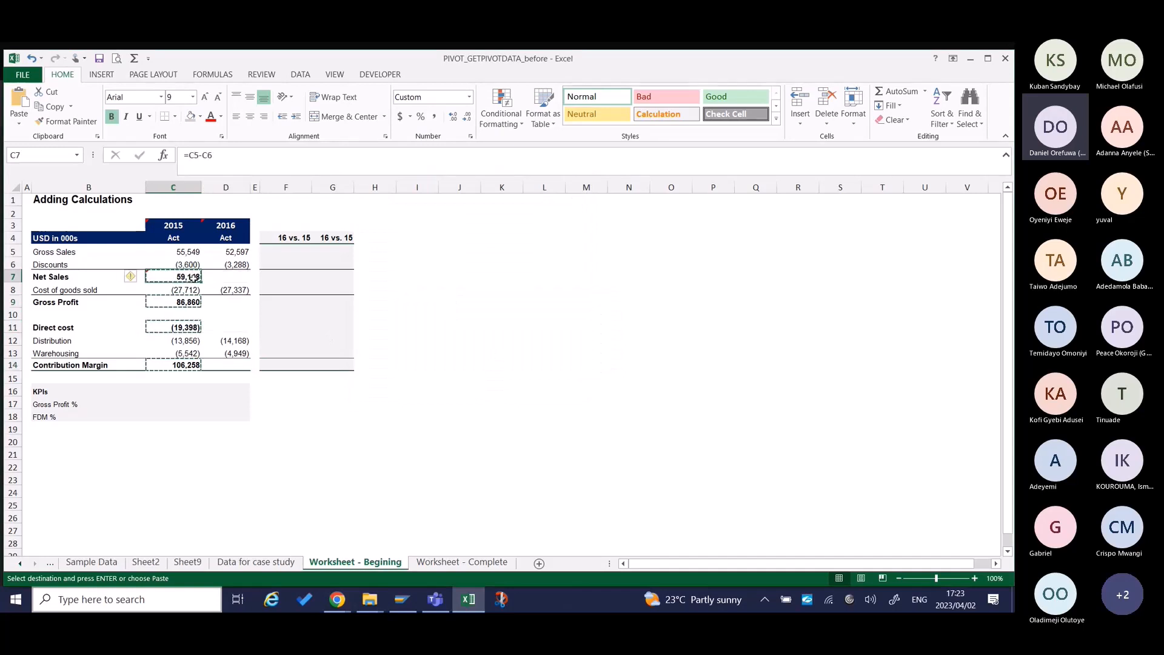
{"action": "left_click_drag", "start_coordinate": [193, 278], "coordinate": [193, 314]}
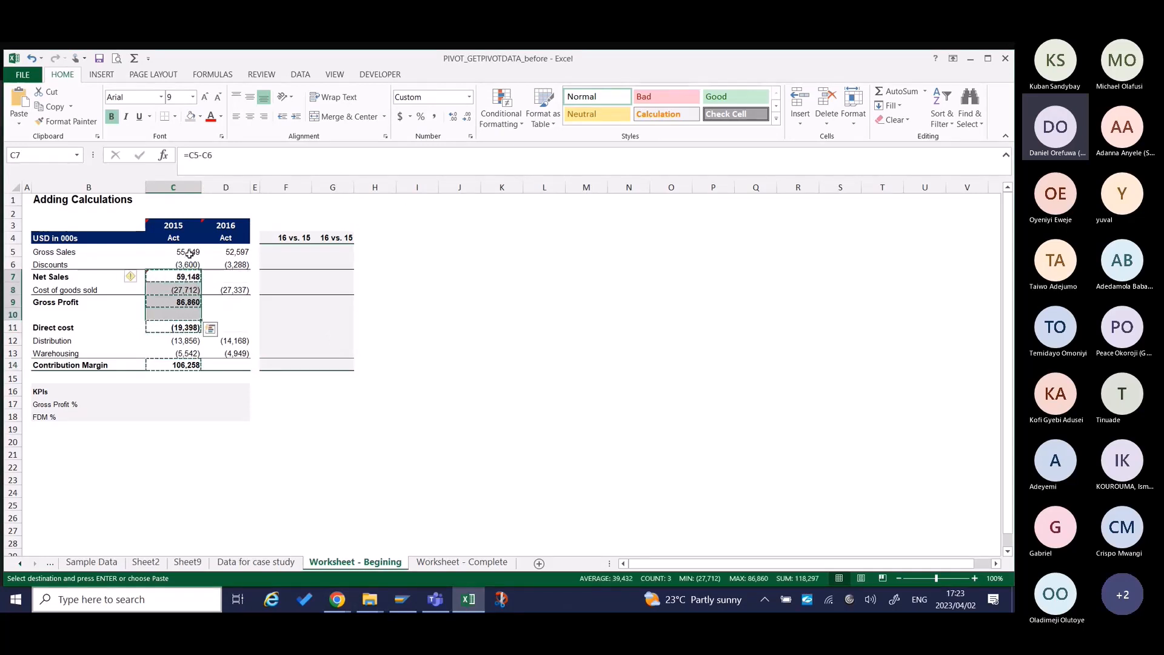
{"action": "left_click_drag", "start_coordinate": [190, 255], "coordinate": [183, 363]}
{"action": "key", "text": "ctrl+c"}
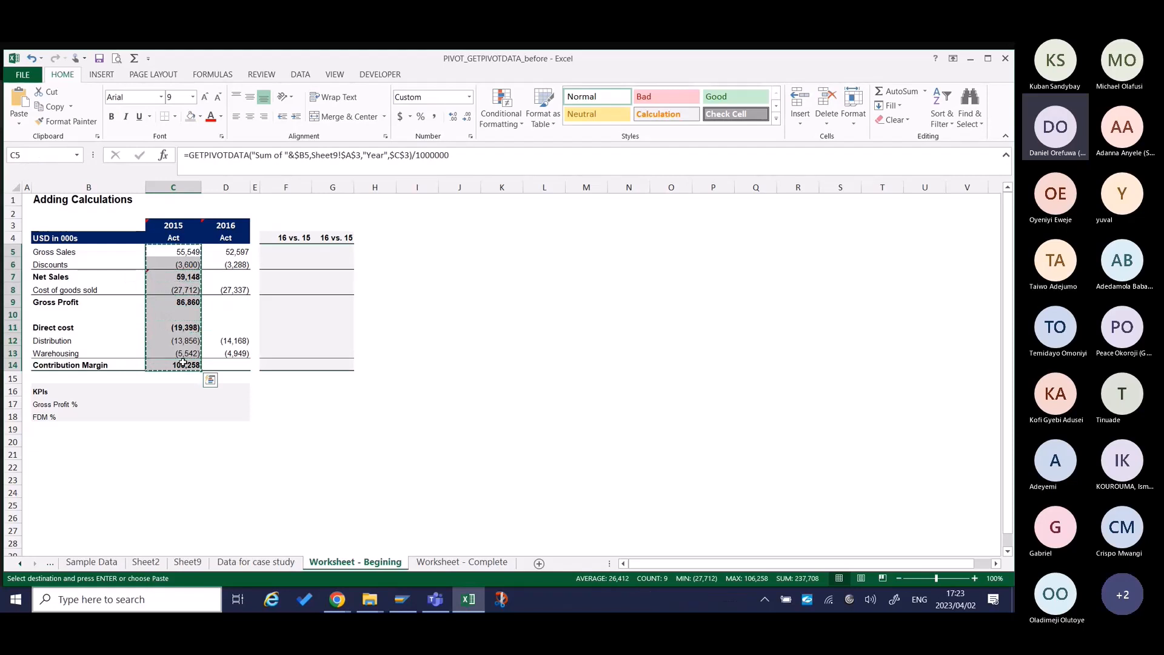
{"action": "key", "text": "Right"}
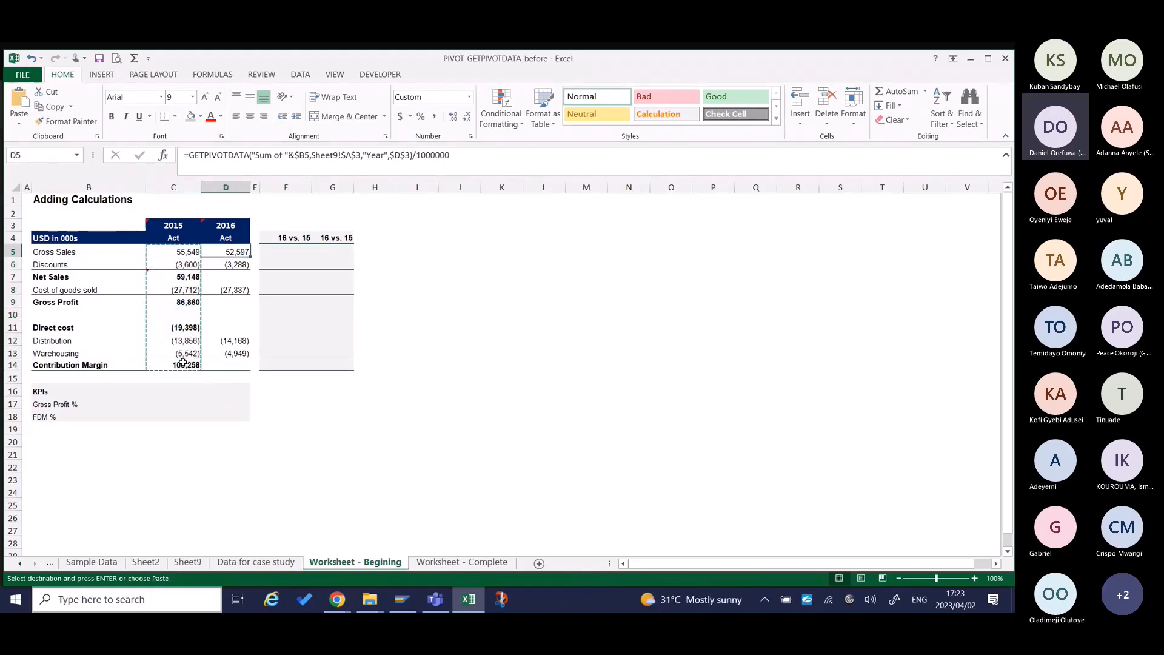
{"action": "key", "text": "alt"}
{"action": "key", "text": "e"}
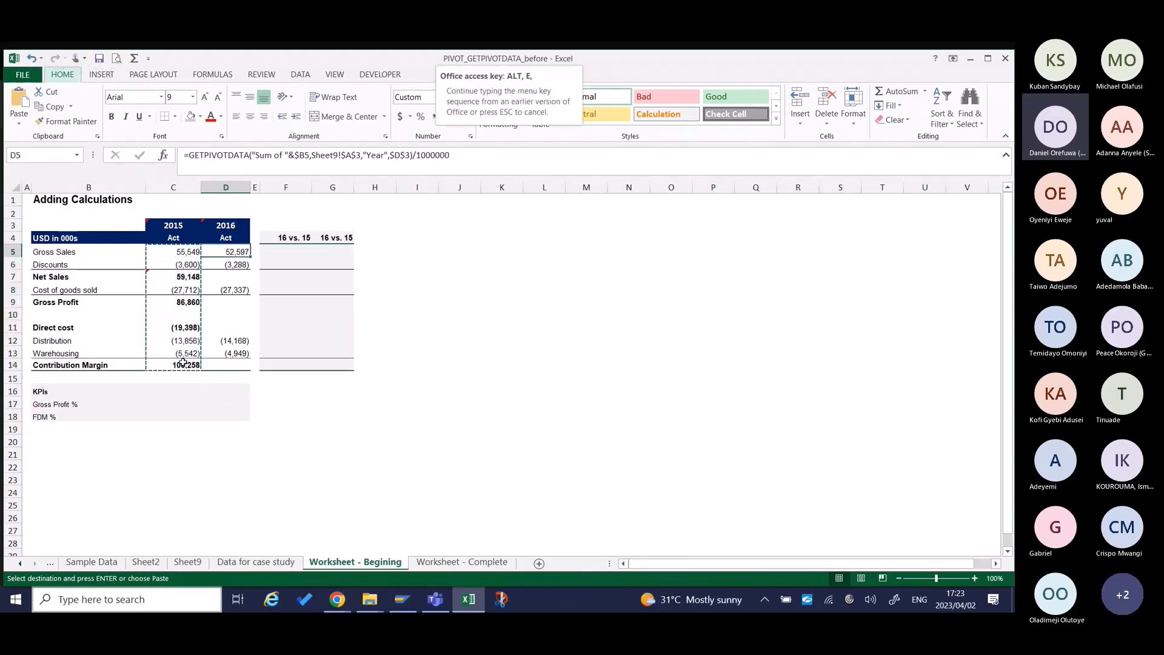
{"action": "key", "text": "s"}
{"action": "key", "text": "f"}
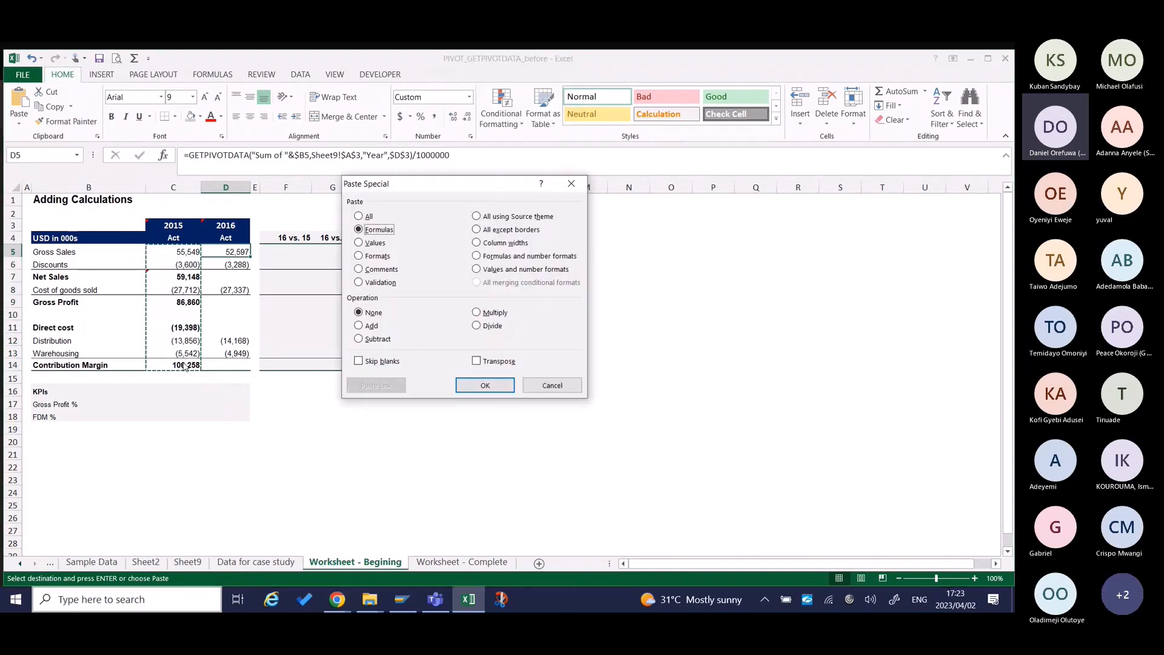
{"action": "key", "text": "Return"}
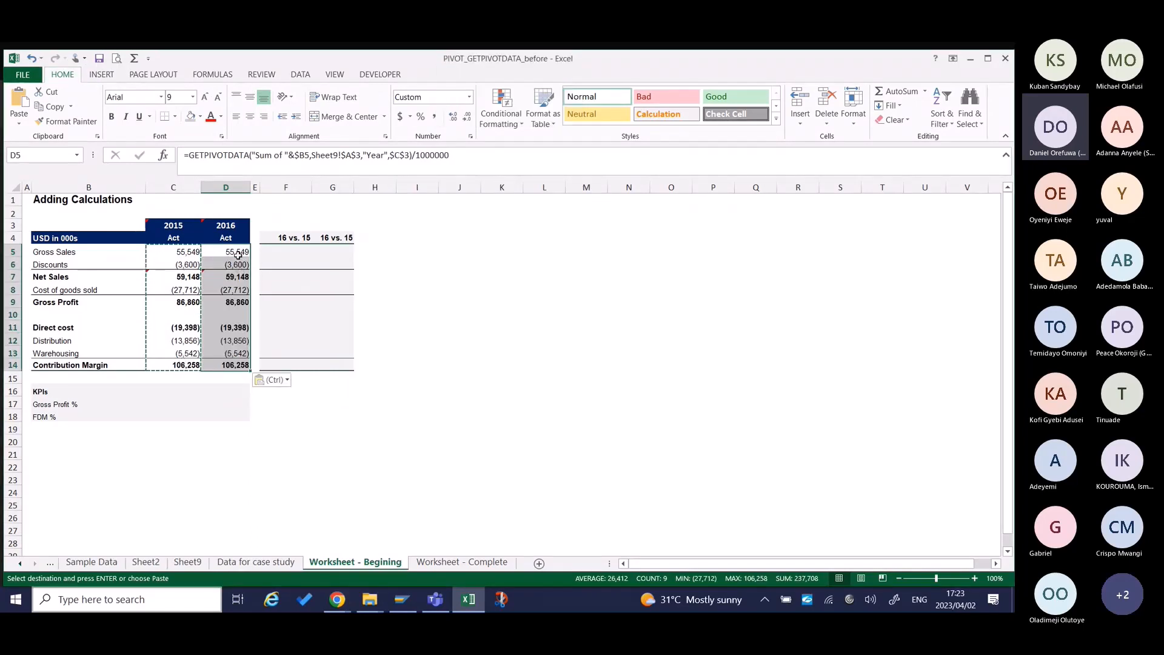
Point the year reference of the 2016 Gross Sales formula in D5 to the 2016 heading, $D$3.
{"action": "left_click", "coordinate": [238, 255]}
{"action": "key", "text": "F2"}
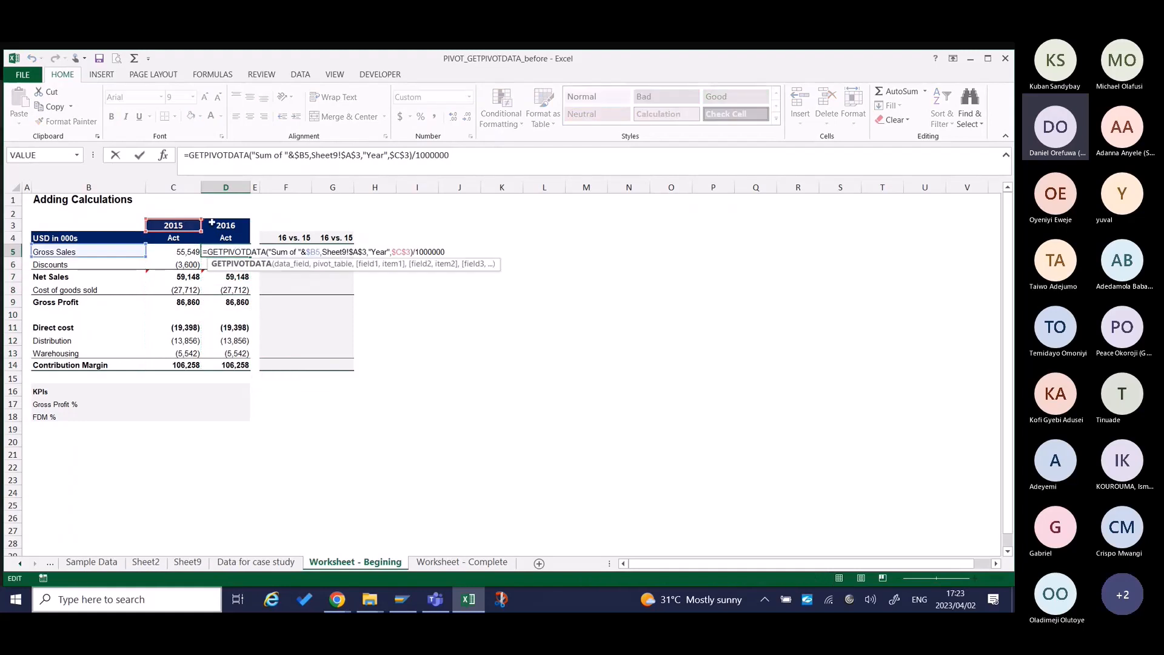
{"action": "left_click_drag", "start_coordinate": [201, 225], "coordinate": [220, 224]}
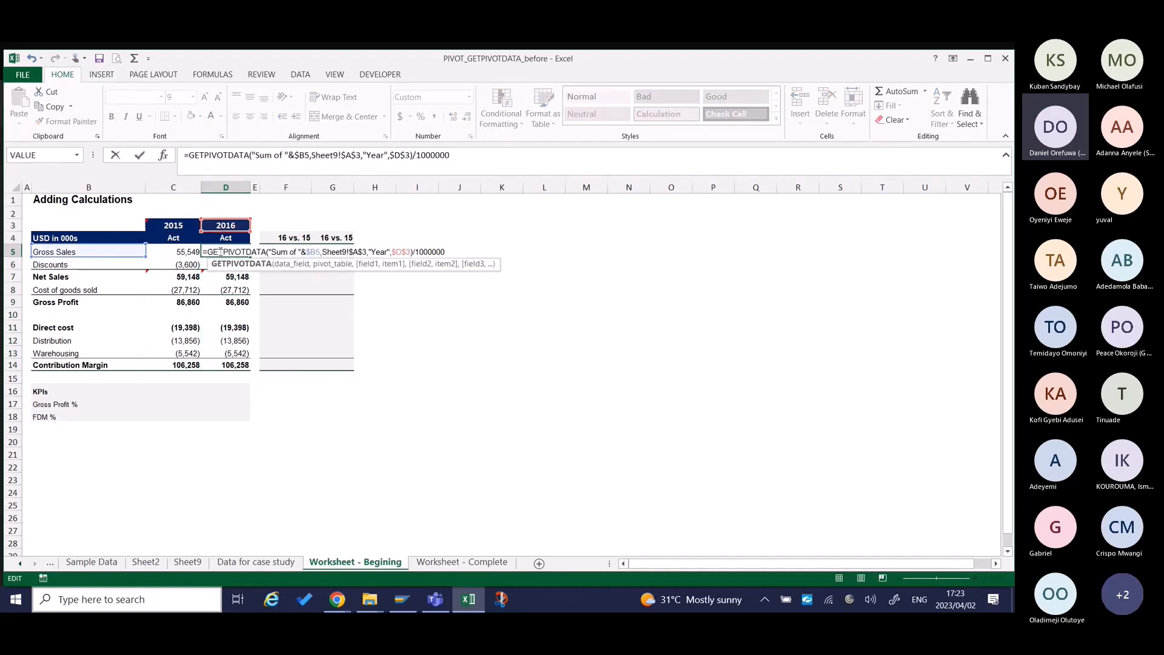
{"action": "key", "text": "Return"}
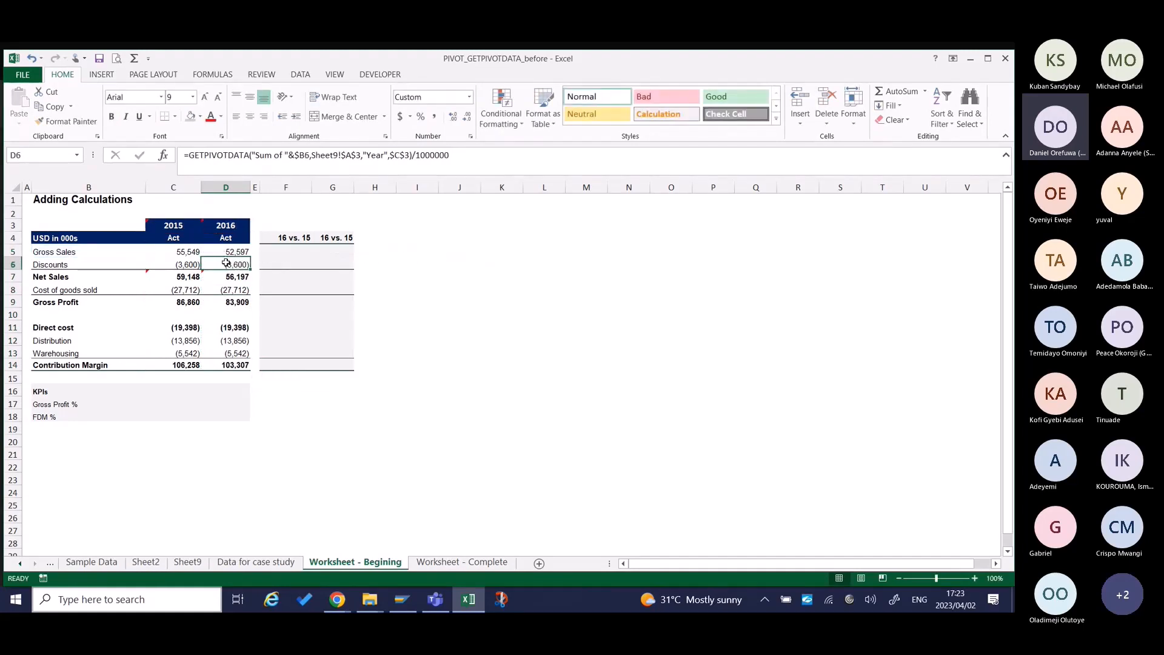
Copy the corrected D5 formula and paste only the formula into Discounts, Cost of goods sold, Distribution and Warehousing for 2016 (D6, D8, D12, D13).
{"action": "key", "text": "F2"}
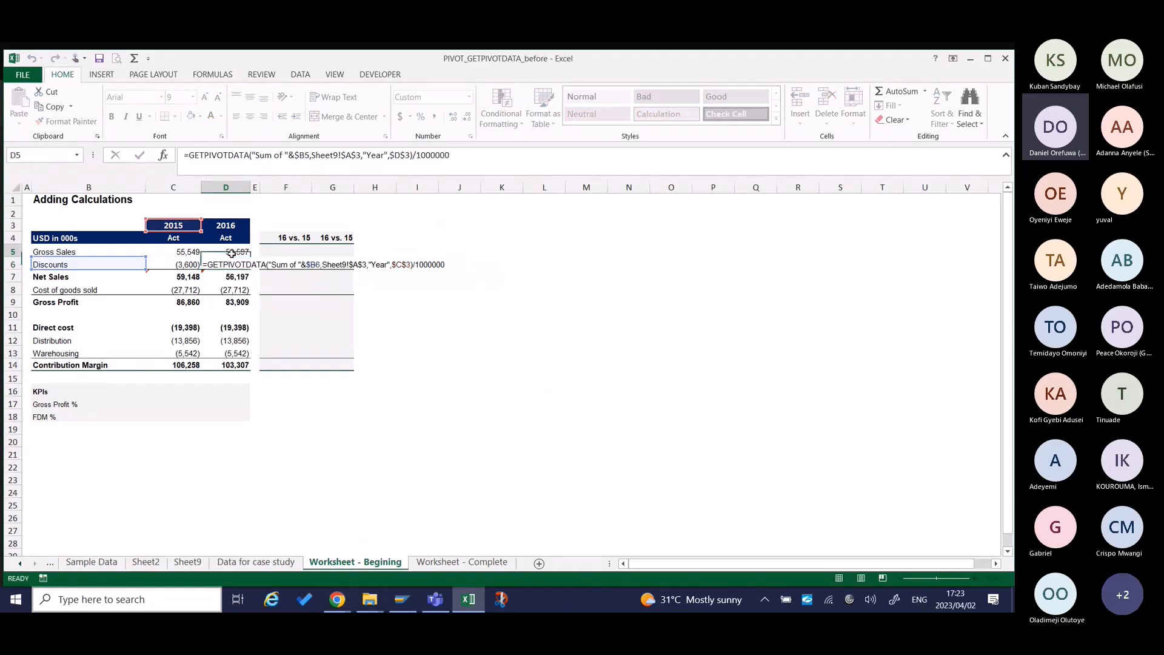
{"action": "left_click", "coordinate": [232, 253]}
{"action": "key", "text": "ctrl+c"}
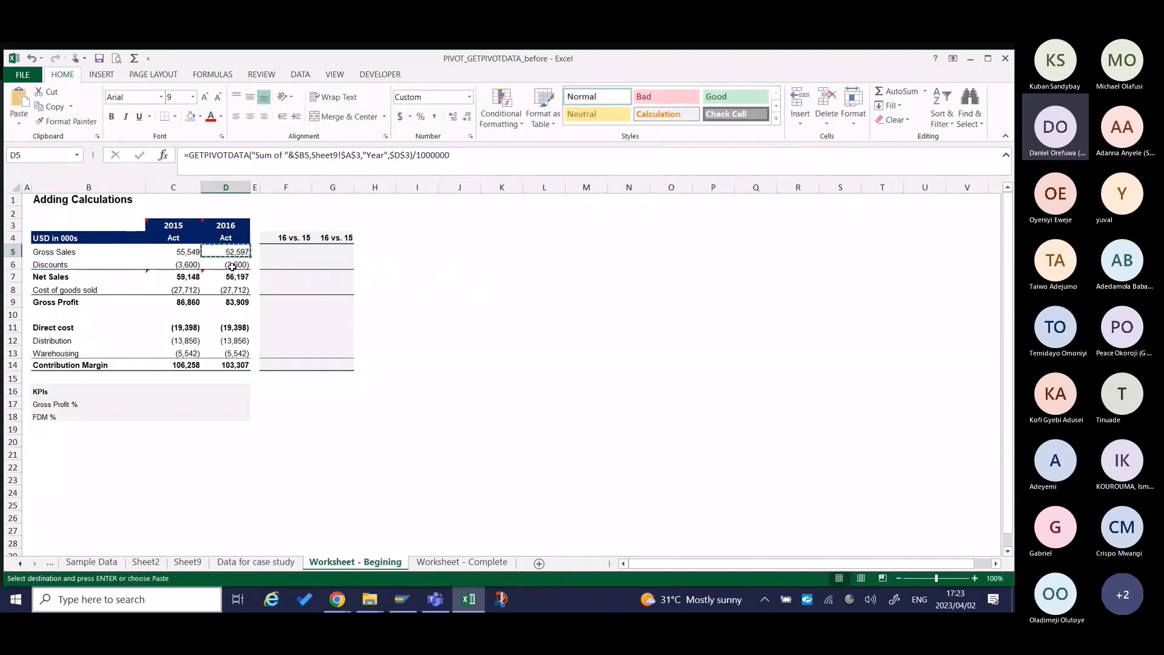
{"action": "left_click", "coordinate": [232, 265]}
{"action": "left_click", "coordinate": [232, 291], "text": "ctrl"}
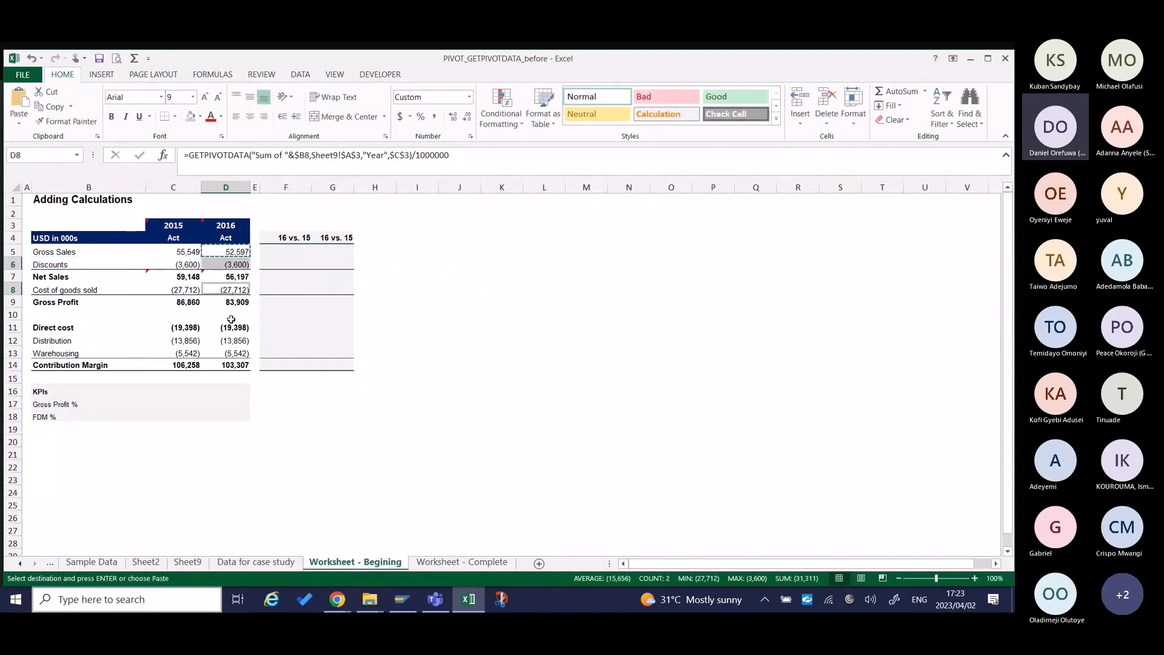
{"action": "left_click", "coordinate": [231, 340], "text": "ctrl"}
{"action": "left_click", "coordinate": [232, 353], "text": "ctrl"}
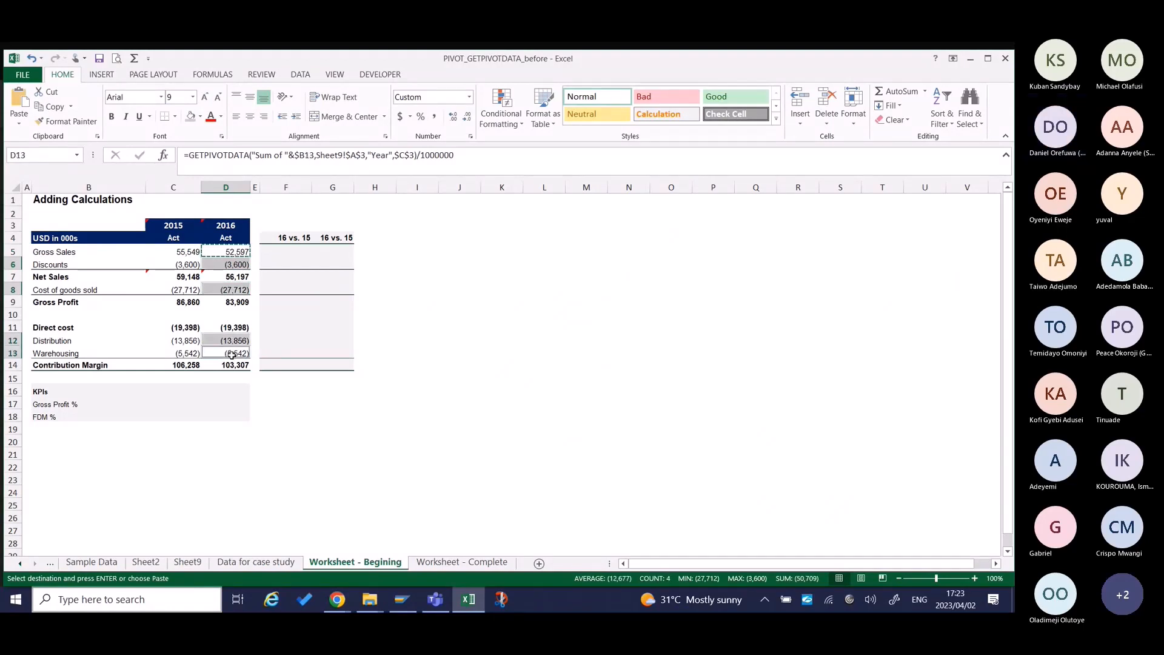
{"action": "key", "text": "alt"}
{"action": "key", "text": "e"}
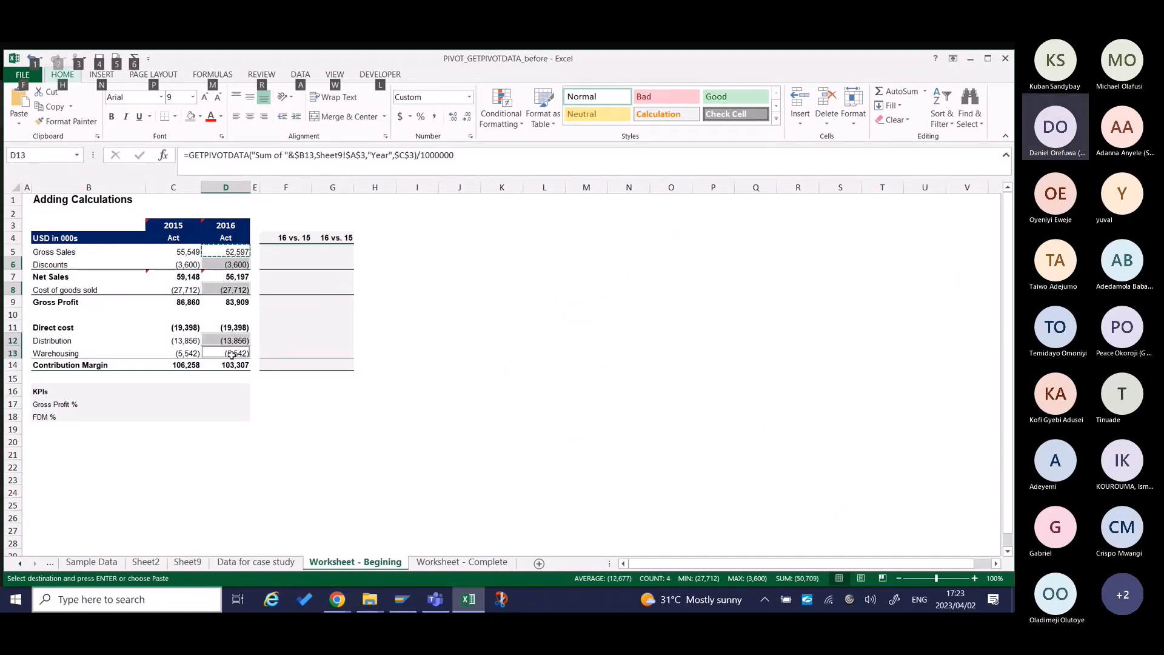
{"action": "key", "text": "s"}
{"action": "key", "text": "f"}
{"action": "key", "text": "Return"}
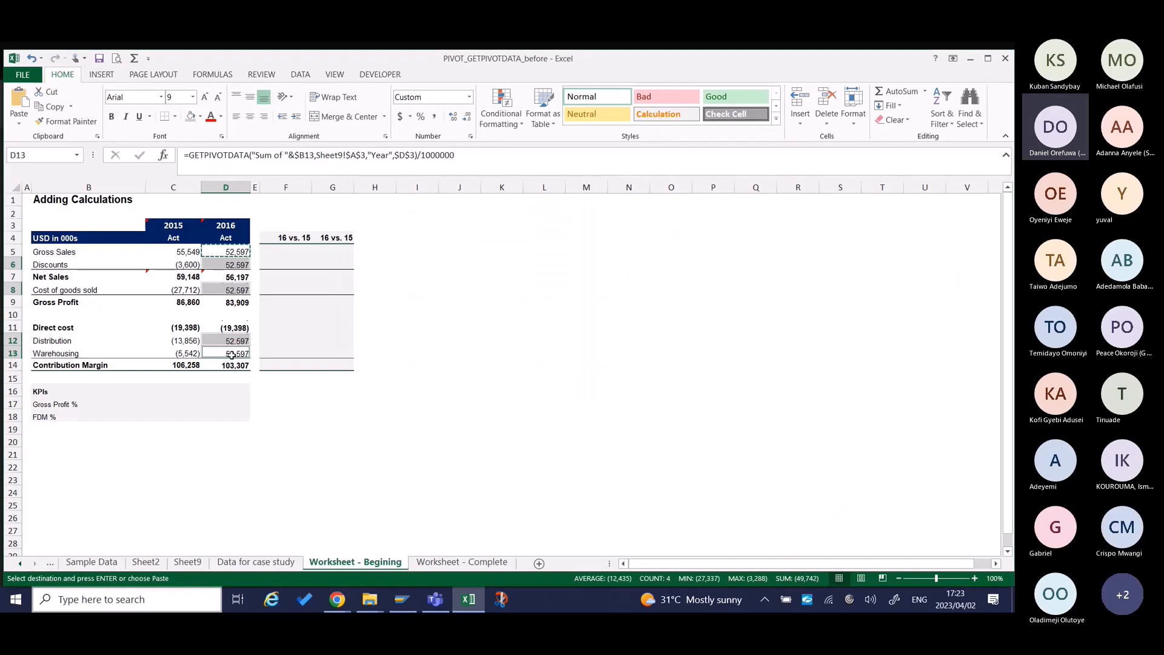
{"action": "key", "text": "Down"}
{"action": "key", "text": "Down"}
{"action": "key", "text": "Down"}
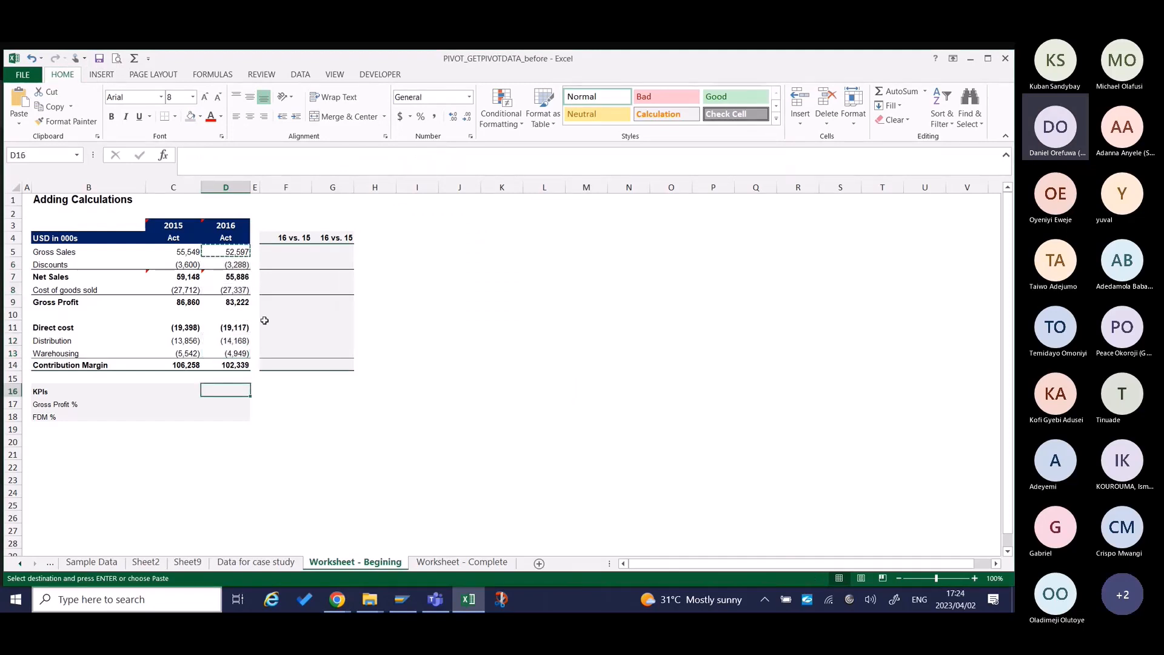
{"action": "left_click_drag", "start_coordinate": [280, 251], "coordinate": [330, 364]}
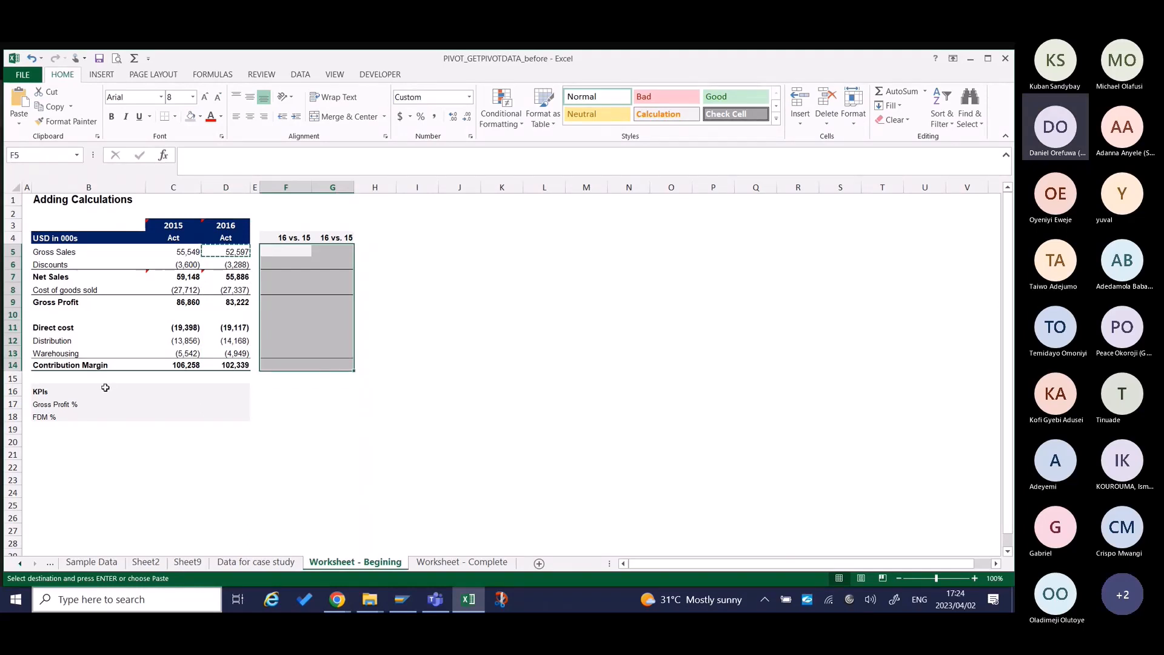
{"action": "left_click", "coordinate": [105, 387]}
{"action": "left_click_drag", "start_coordinate": [172, 388], "coordinate": [178, 406]}
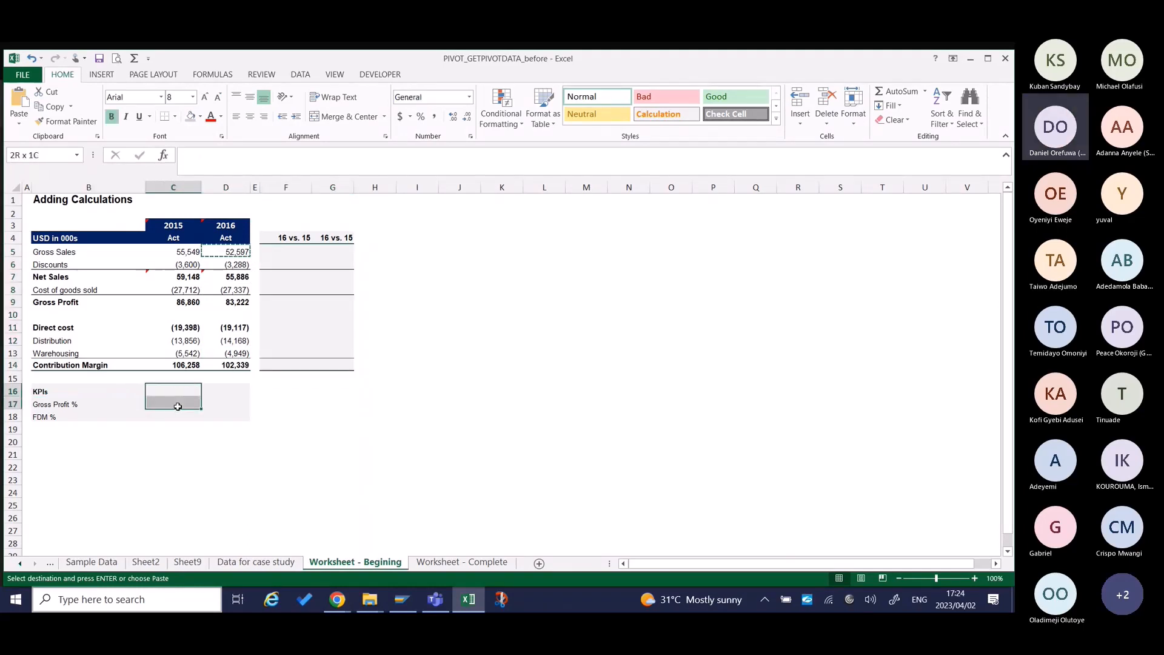
{"action": "left_click", "coordinate": [47, 391]}
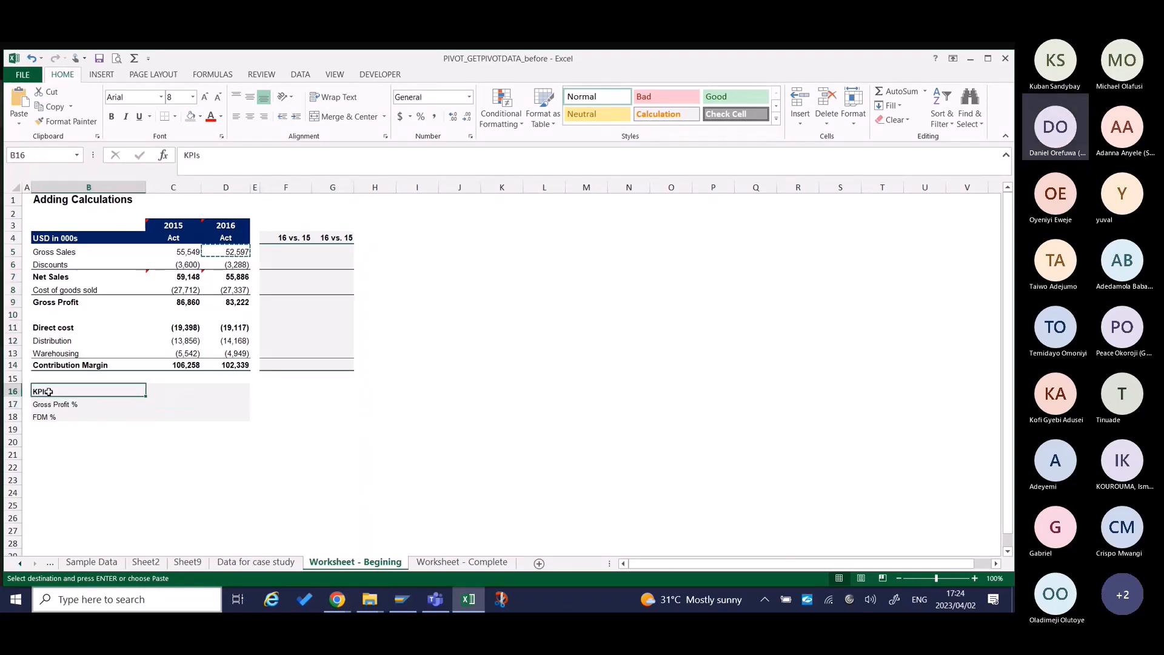
{"action": "left_click", "coordinate": [87, 406]}
{"action": "left_click", "coordinate": [176, 401]}
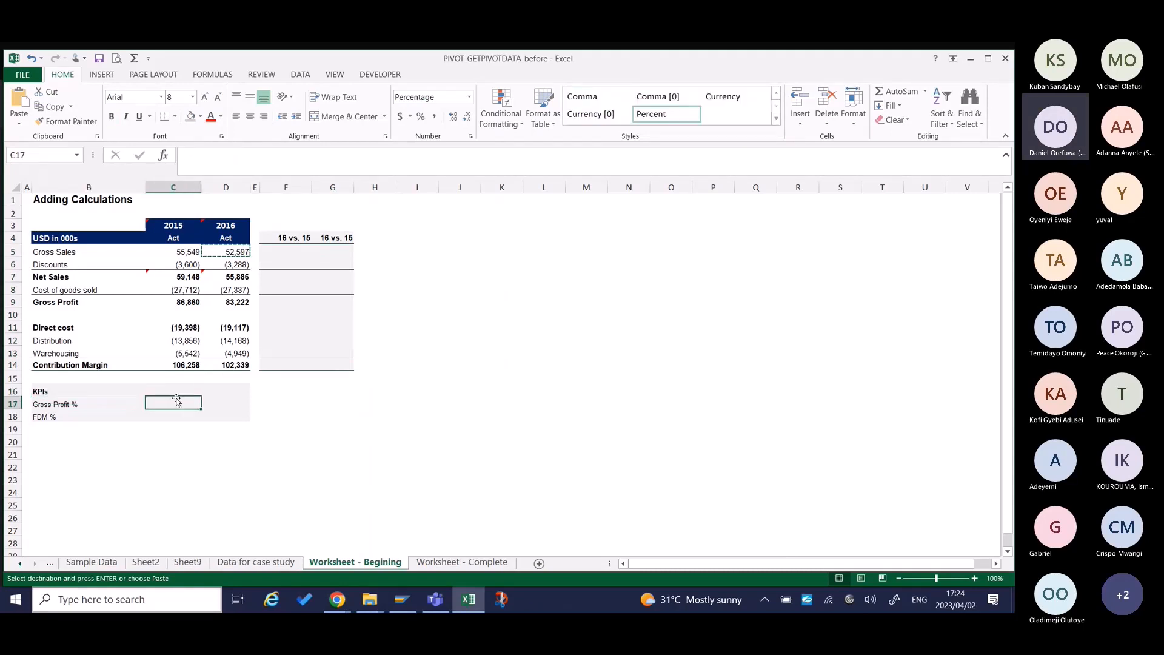
Change the FDM % label in B18 under KPIs to CM %.
{"action": "left_click", "coordinate": [50, 417]}
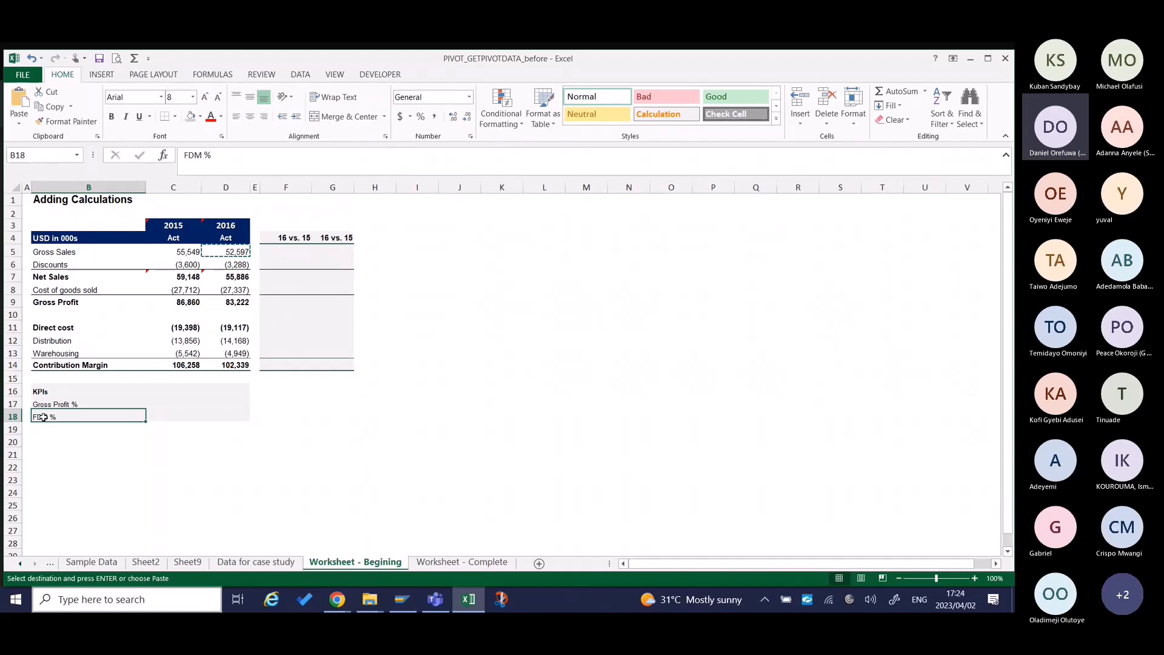
{"action": "double_click", "coordinate": [44, 417]}
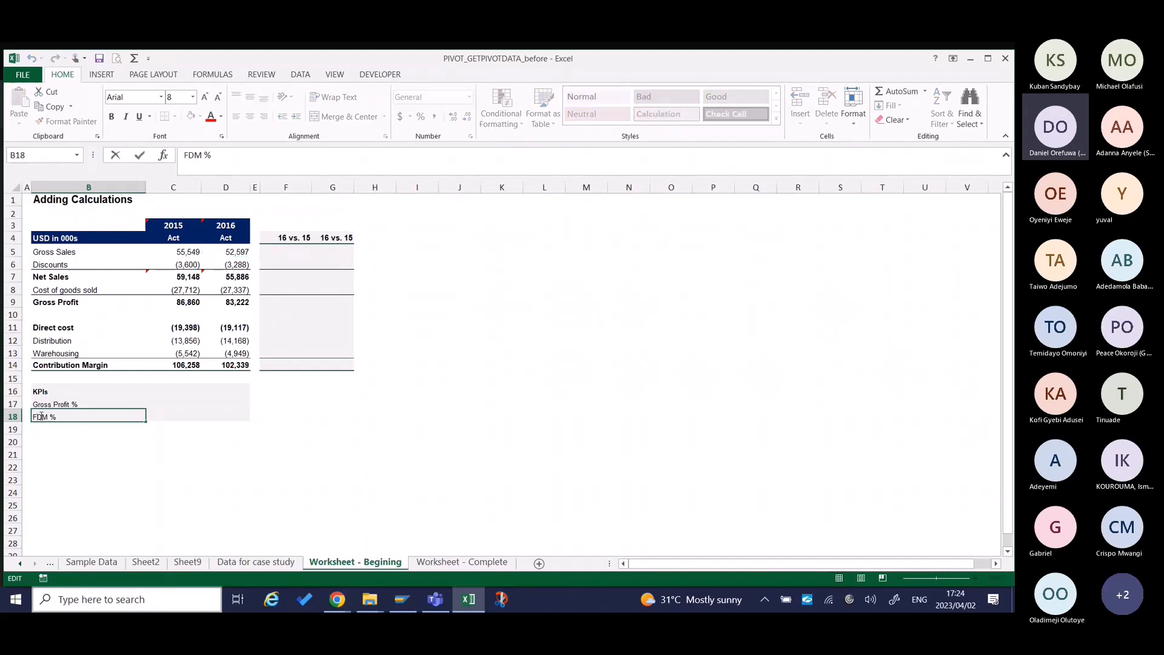
{"action": "key", "text": "BackSpace"}
{"action": "key", "text": "BackSpace"}
{"action": "type", "text": "C"}
{"action": "key", "text": "Return"}
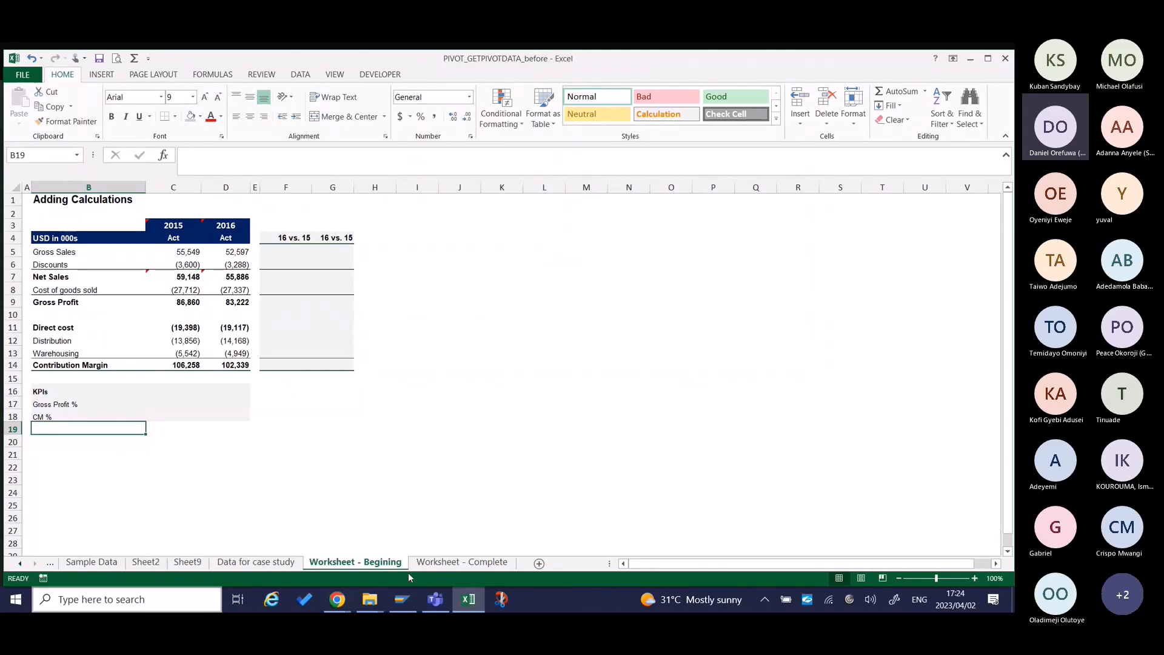
Insert a Client Type slicer for the PivotTable on Sheet9.
{"action": "left_click", "coordinate": [276, 563]}
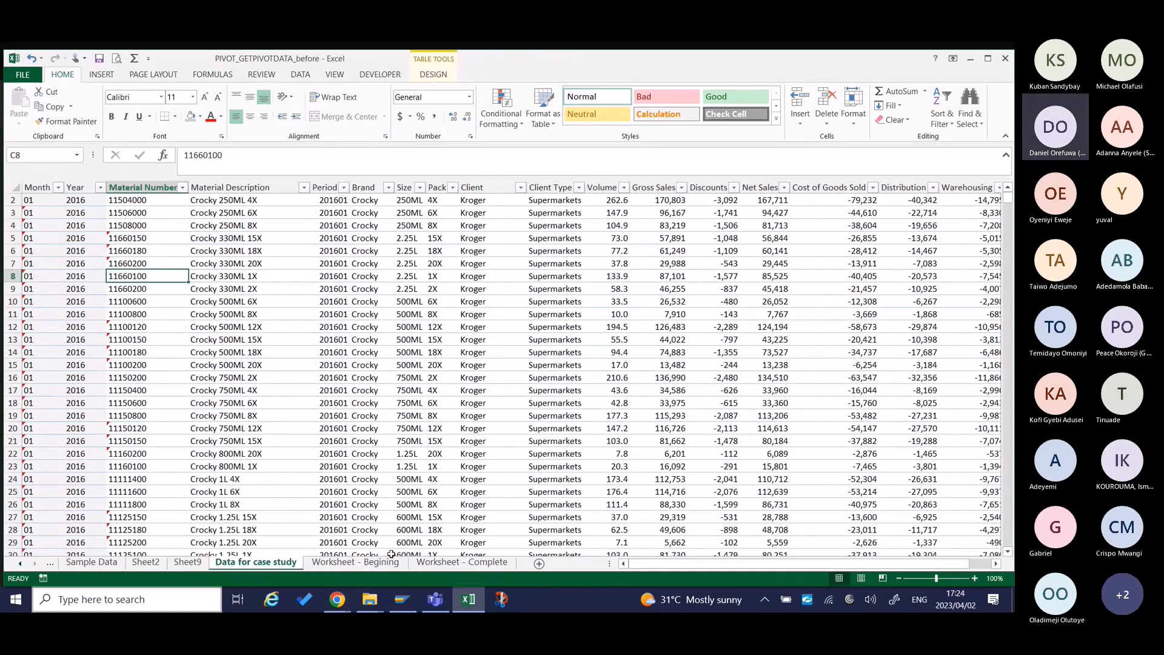
{"action": "key", "text": "ctrl+Page_Up"}
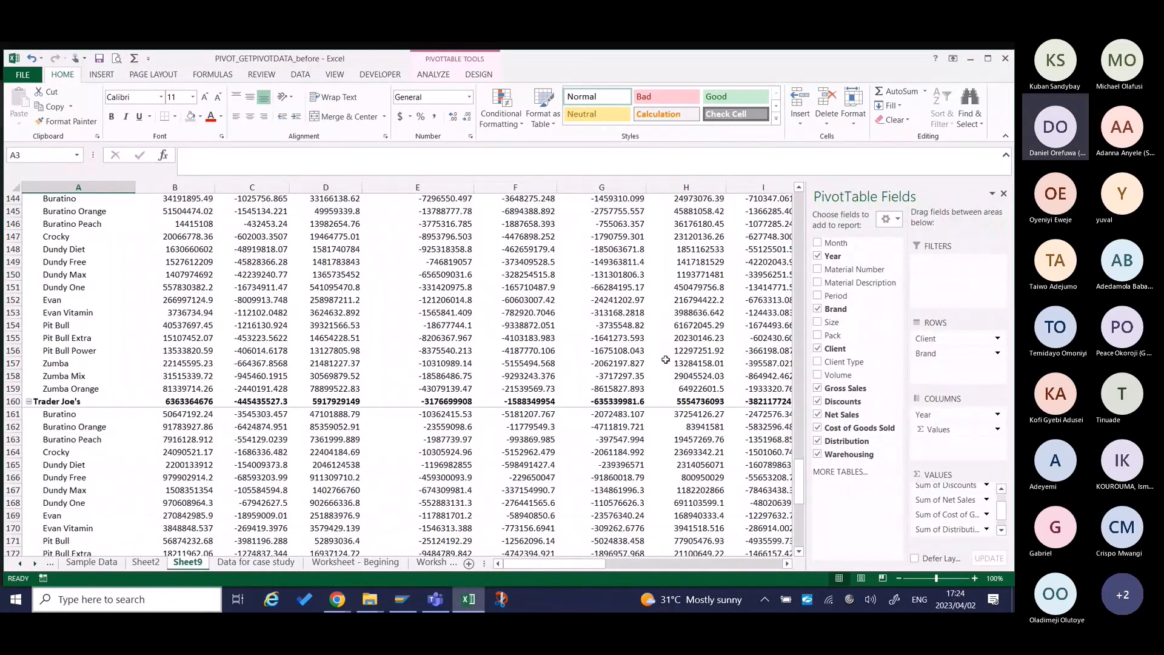
{"action": "scroll", "coordinate": [665, 360], "scroll_direction": "up", "scroll_amount": 15}
{"action": "scroll", "coordinate": [651, 327], "scroll_direction": "up", "scroll_amount": 20}
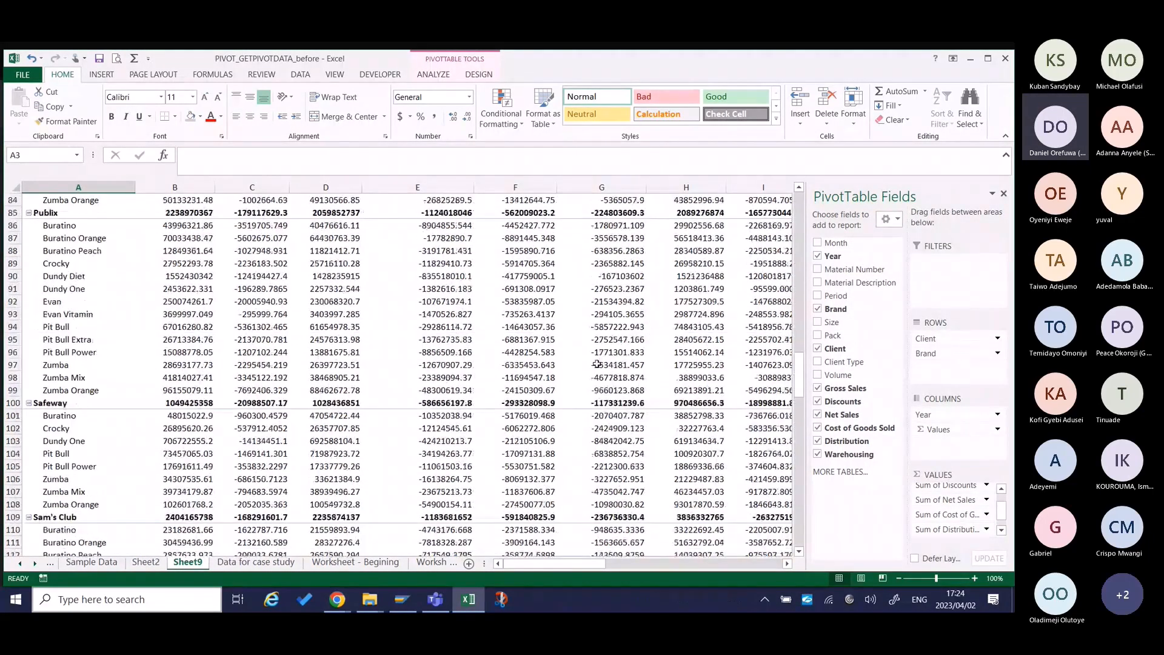
{"action": "right_click", "coordinate": [438, 327]}
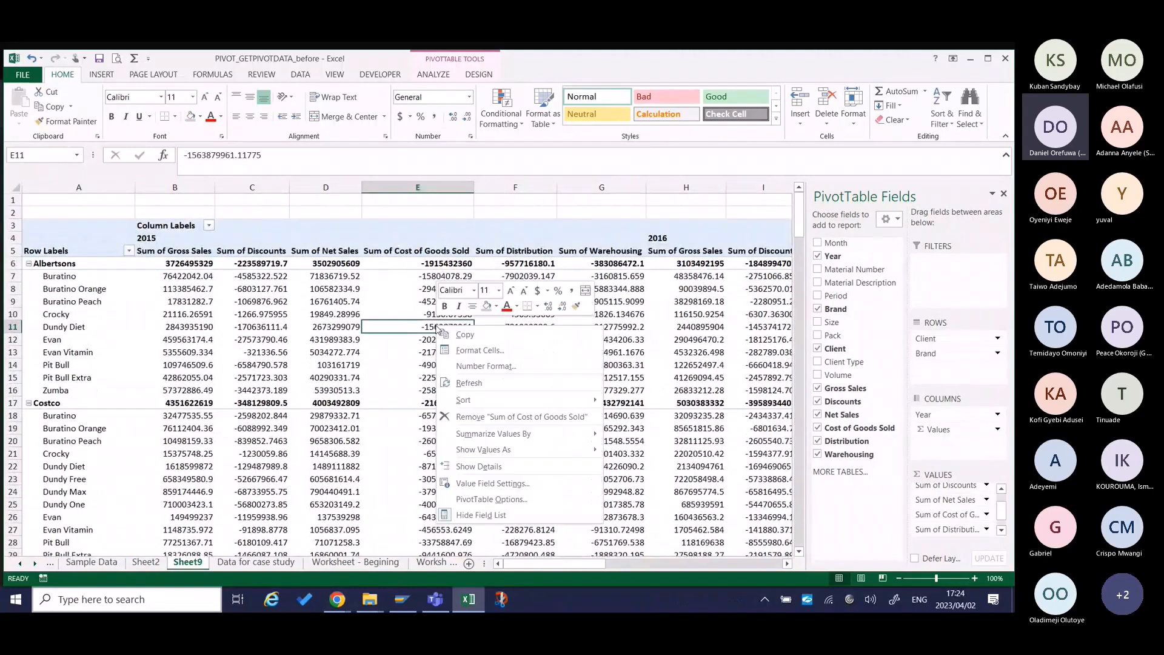
{"action": "left_click", "coordinate": [421, 323]}
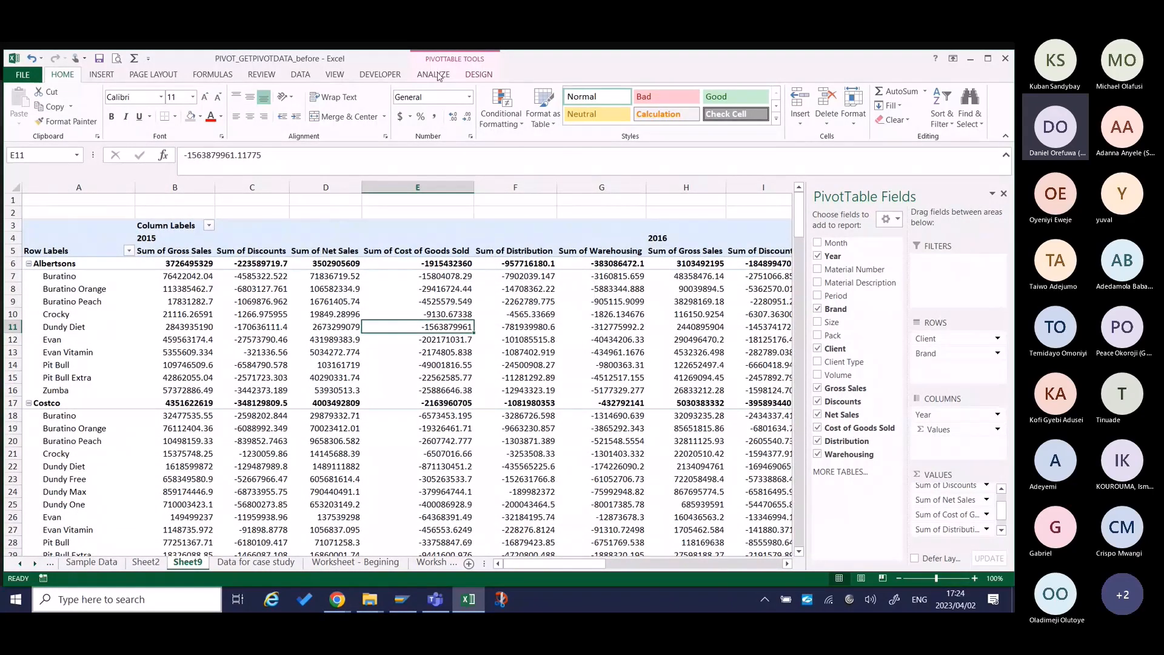
{"action": "left_click", "coordinate": [439, 76]}
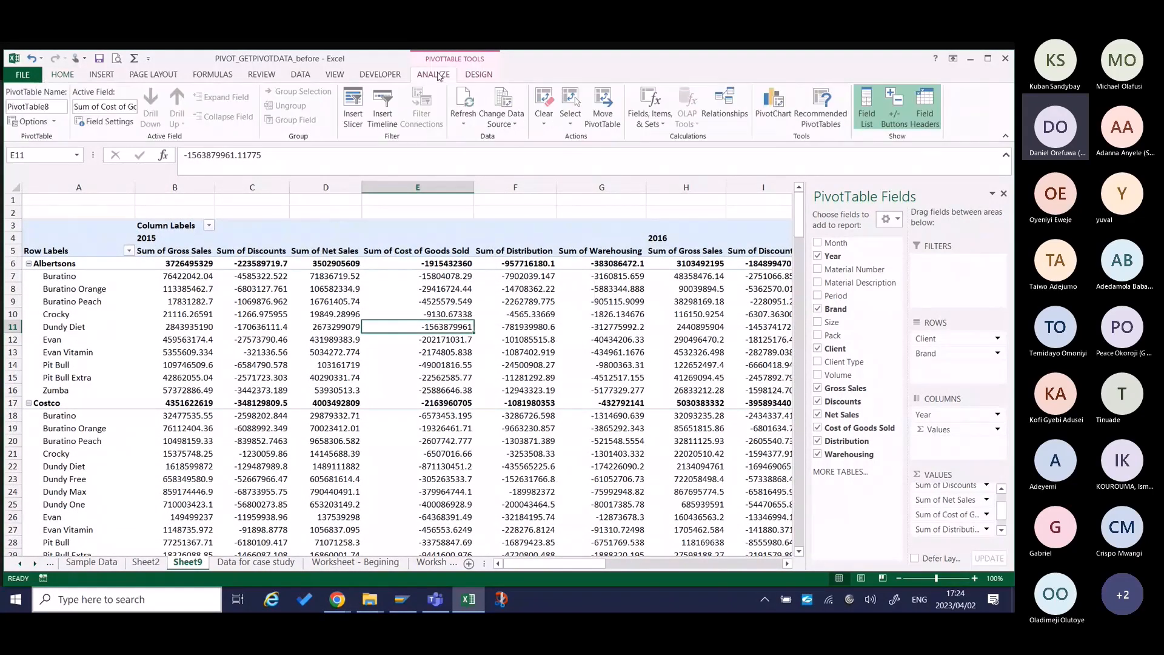
{"action": "left_click", "coordinate": [358, 111]}
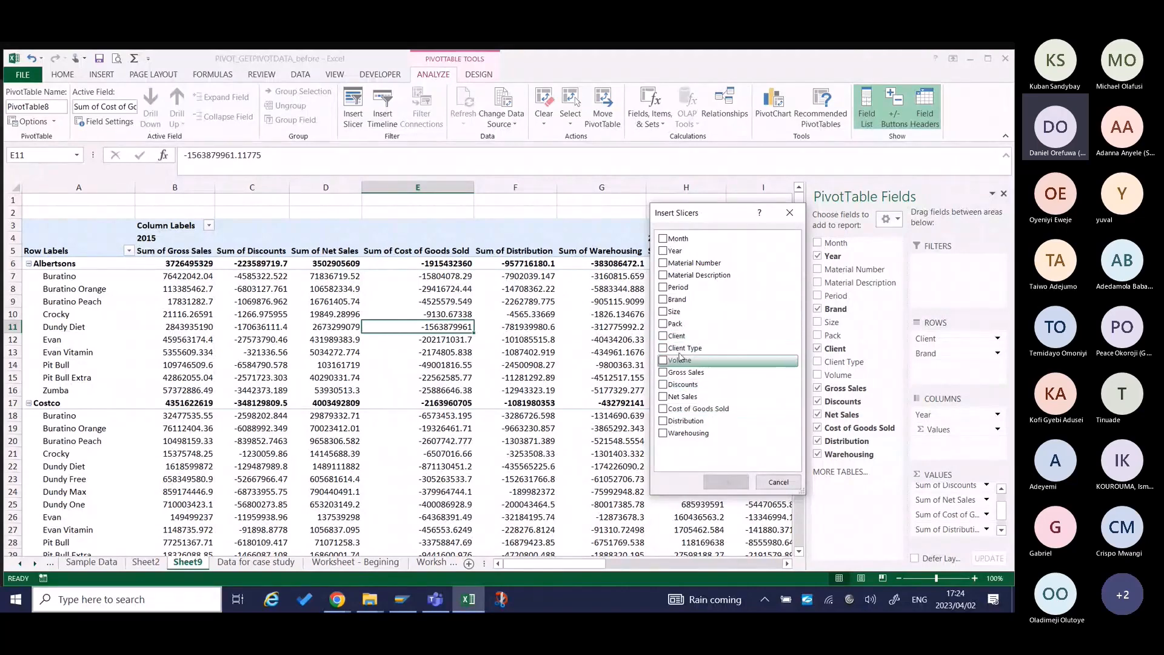
{"action": "left_click", "coordinate": [663, 336]}
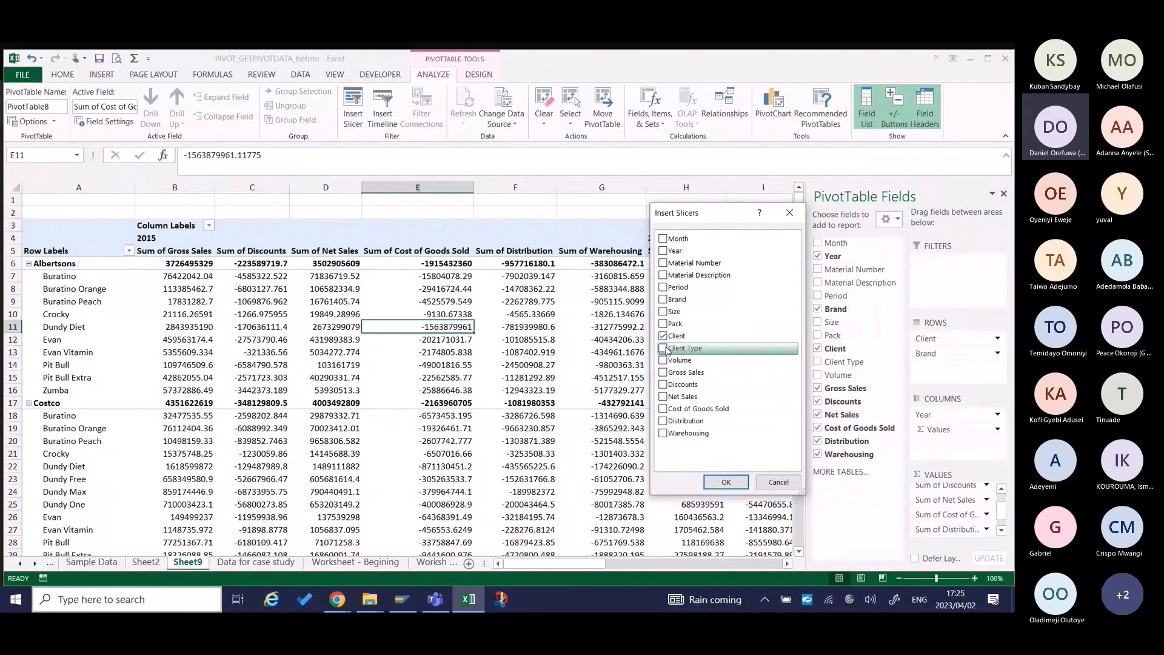
{"action": "left_click", "coordinate": [663, 335]}
{"action": "left_click", "coordinate": [663, 348]}
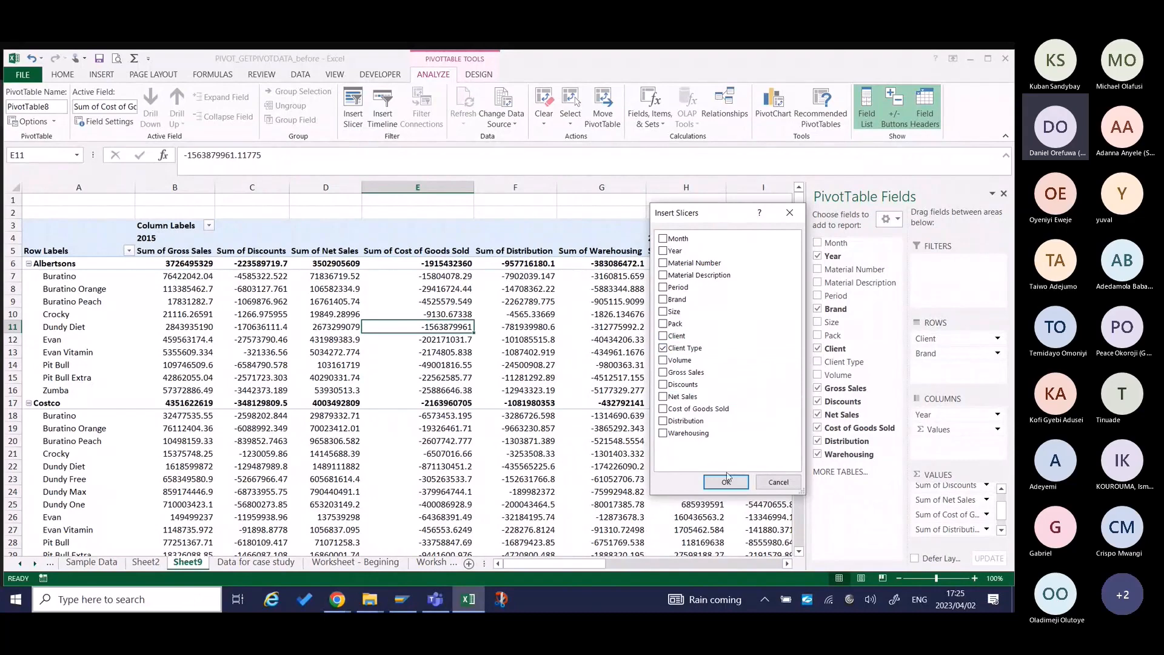
{"action": "left_click", "coordinate": [727, 480]}
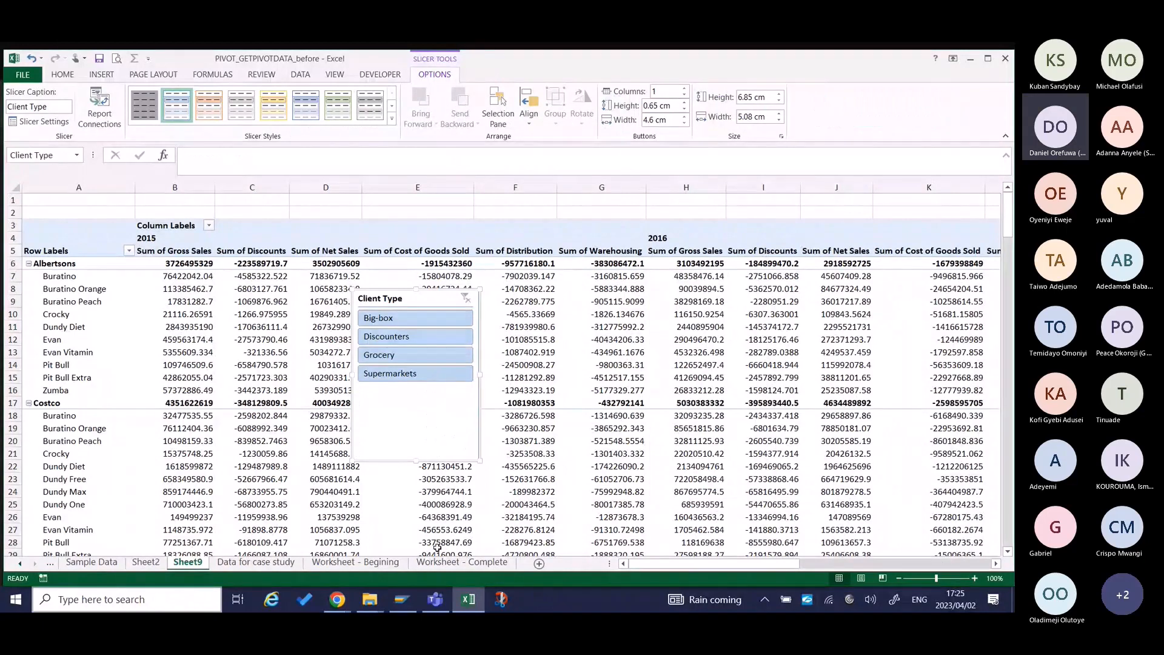
Place the Client Type slicer on Worksheet - Begining, just beside the 16 vs. 15 variance columns.
{"action": "left_click", "coordinate": [384, 562]}
{"action": "left_click", "coordinate": [447, 249]}
{"action": "key", "text": "ctrl+v"}
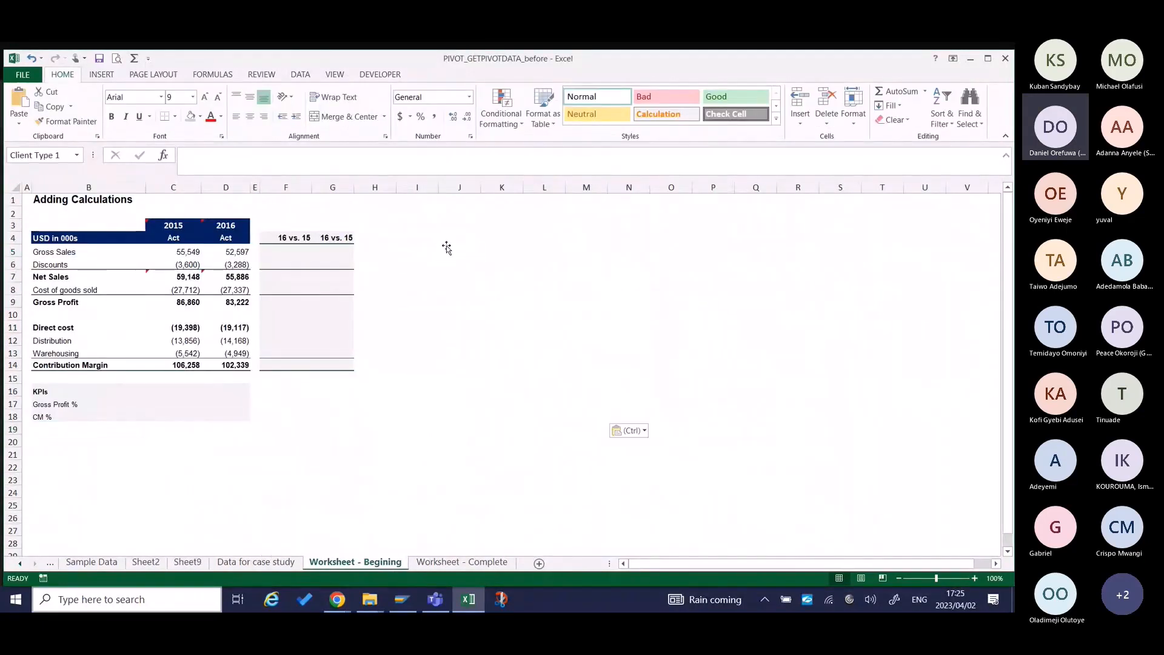
{"action": "left_click_drag", "start_coordinate": [448, 250], "coordinate": [404, 240]}
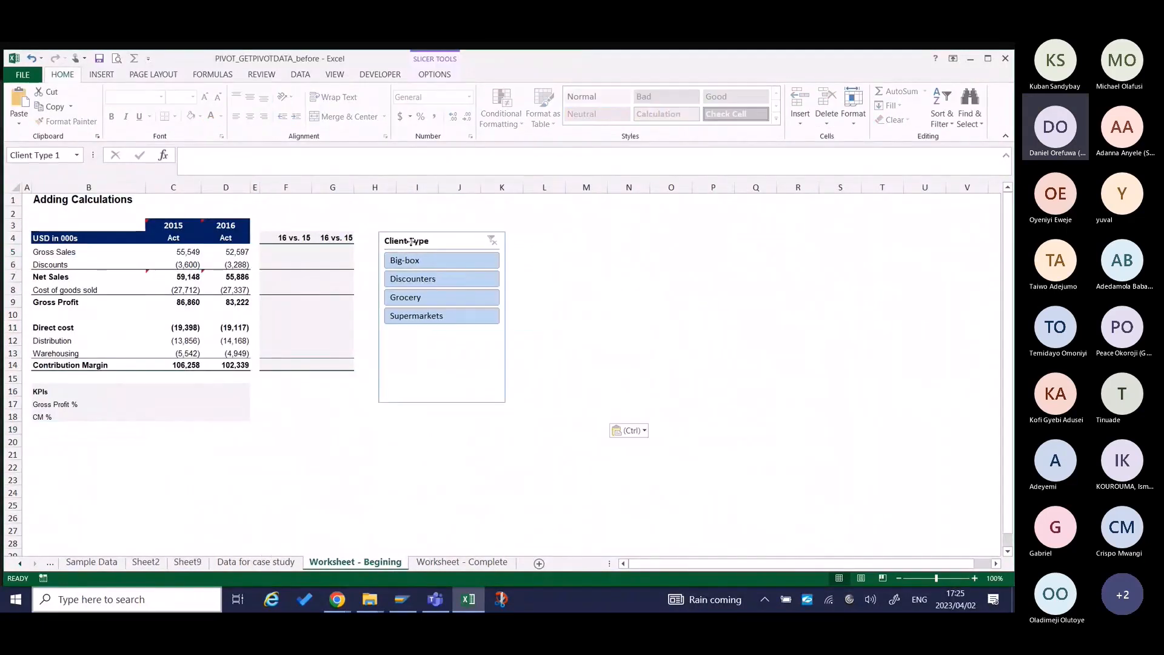
{"action": "left_click", "coordinate": [537, 265]}
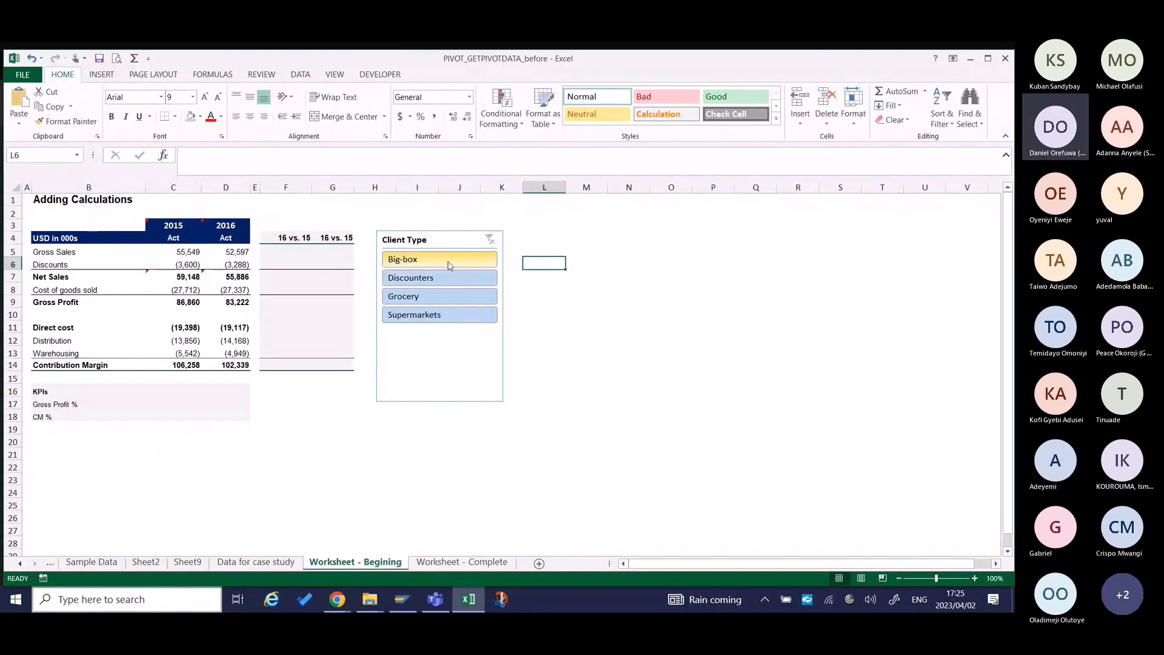
Filter the report by client type, going through Supermarkets and Grocery and ending on Discounters.
{"action": "left_click", "coordinate": [441, 316]}
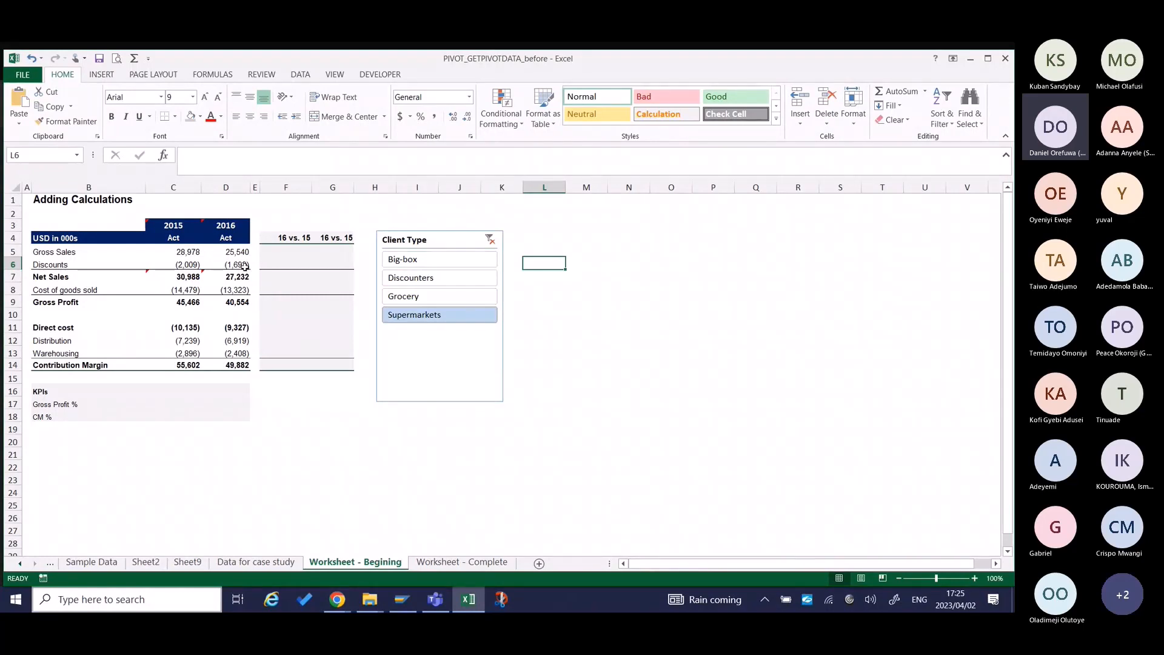
{"action": "left_click", "coordinate": [419, 297]}
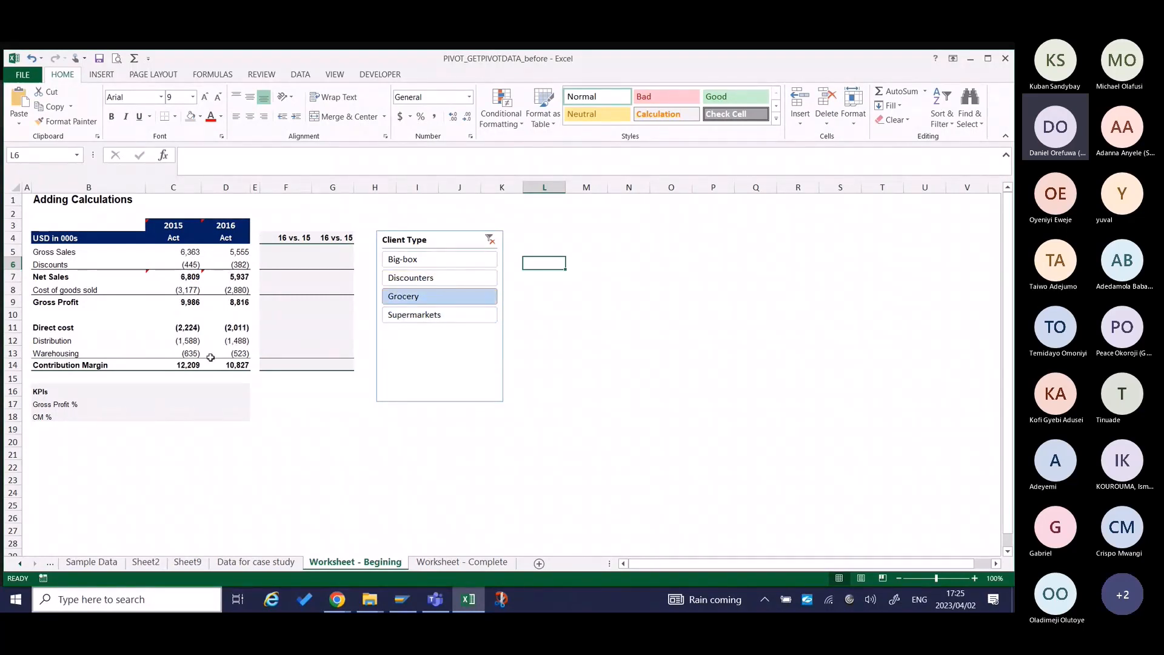
{"action": "left_click", "coordinate": [423, 279]}
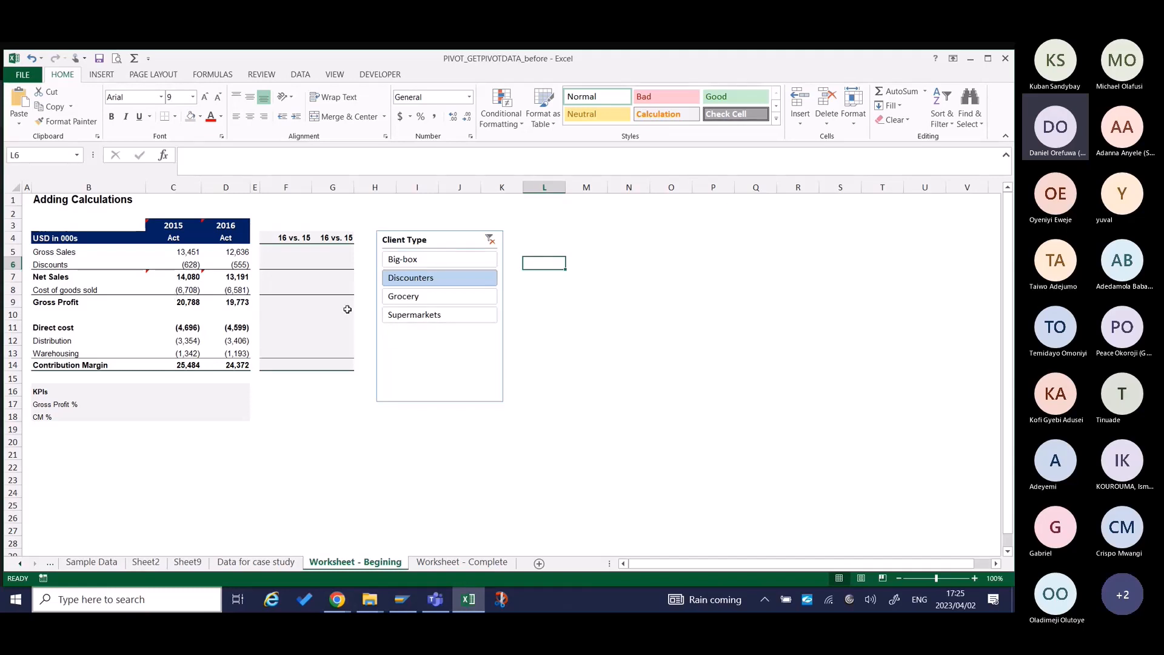
Examine the empty variance and KPI cells on Worksheet - Begining and the finished layout on Worksheet - Complete.
{"action": "left_click_drag", "start_coordinate": [286, 255], "coordinate": [270, 375]}
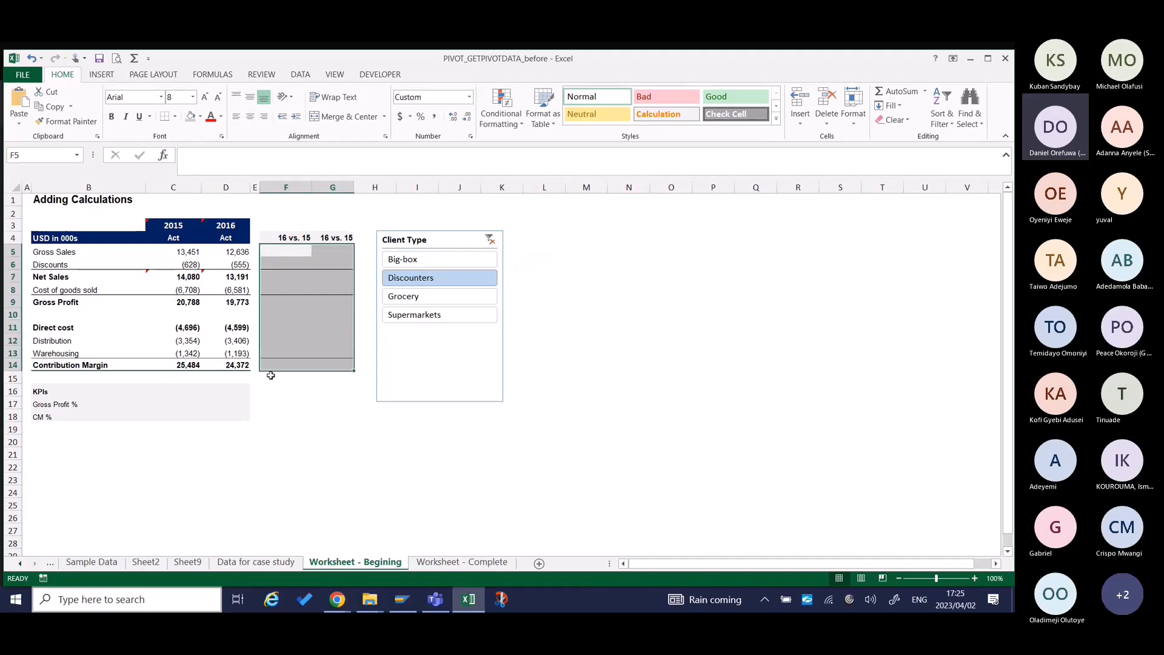
{"action": "left_click", "coordinate": [176, 415]}
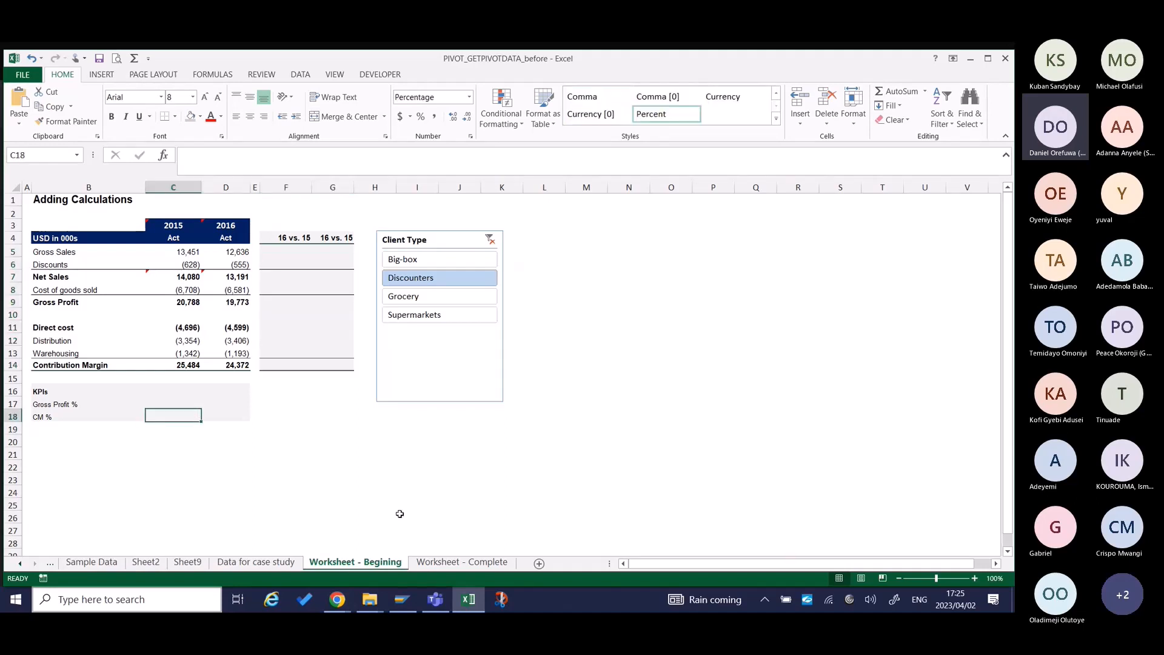
{"action": "left_click", "coordinate": [451, 561]}
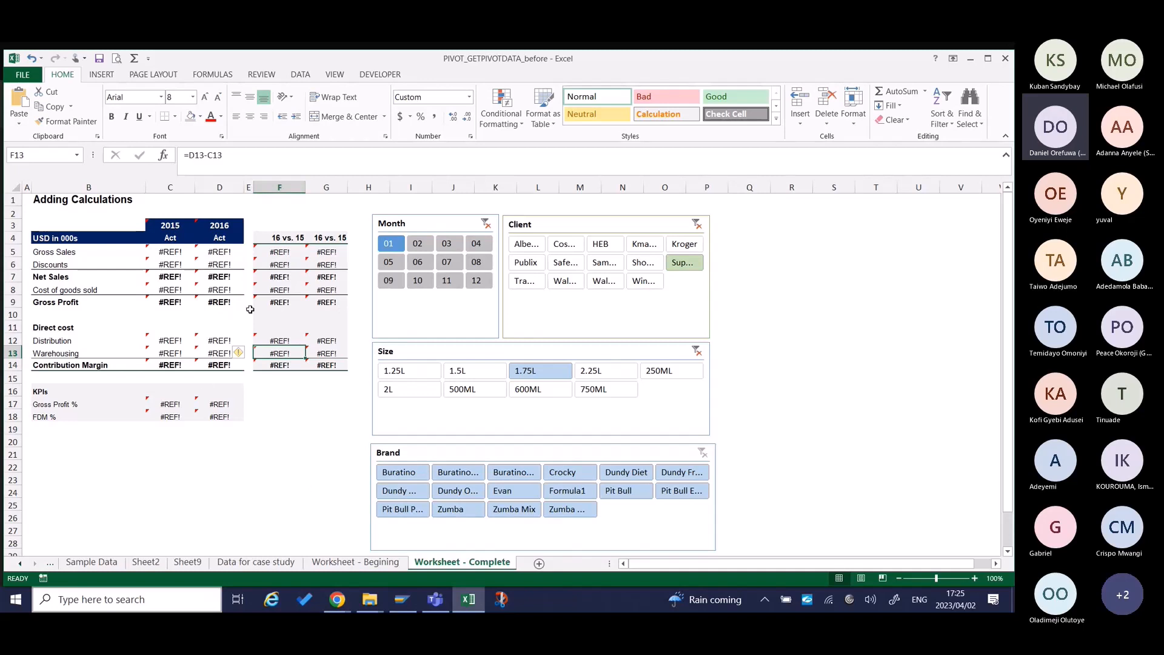
{"action": "left_click", "coordinate": [349, 563]}
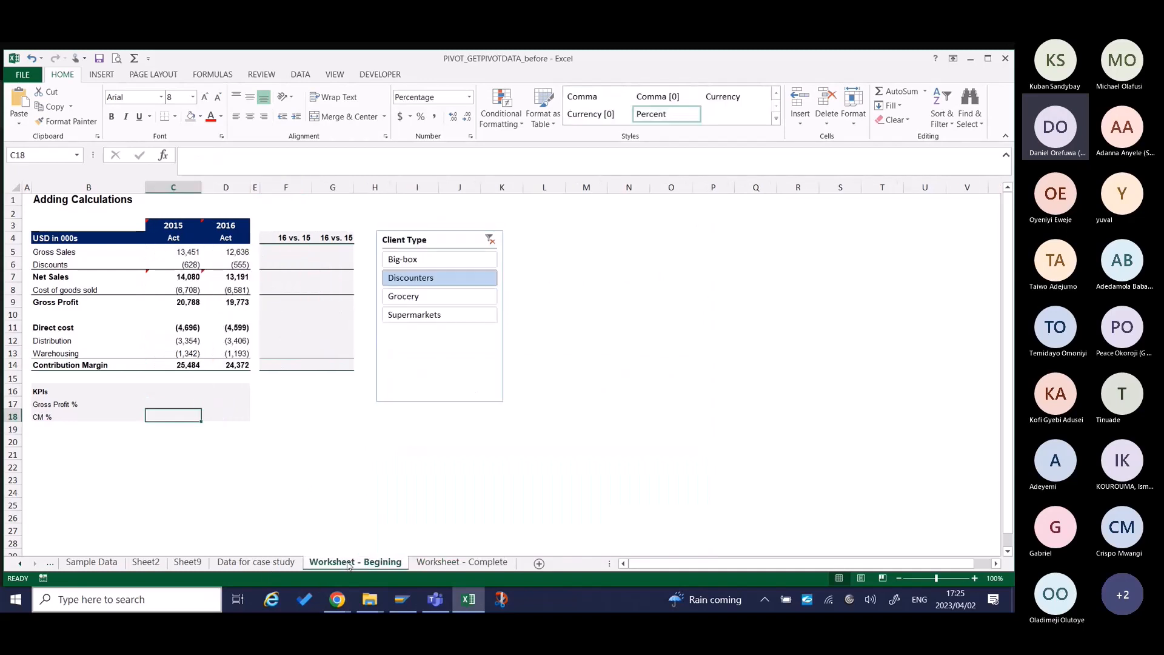
Review the four parts of the course on the Training Outline sheet, including Part 4, Putting it all together.
{"action": "scroll", "coordinate": [118, 564], "scroll_direction": "up", "scroll_amount": 1}
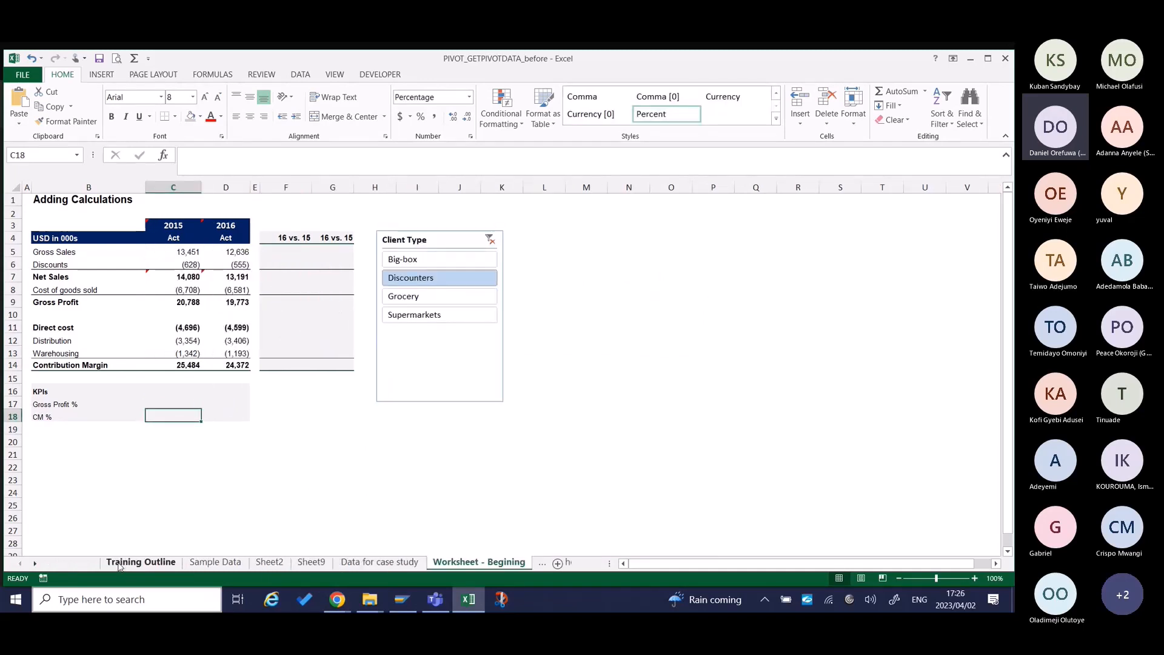
{"action": "left_click", "coordinate": [118, 564]}
{"action": "left_click", "coordinate": [436, 431]}
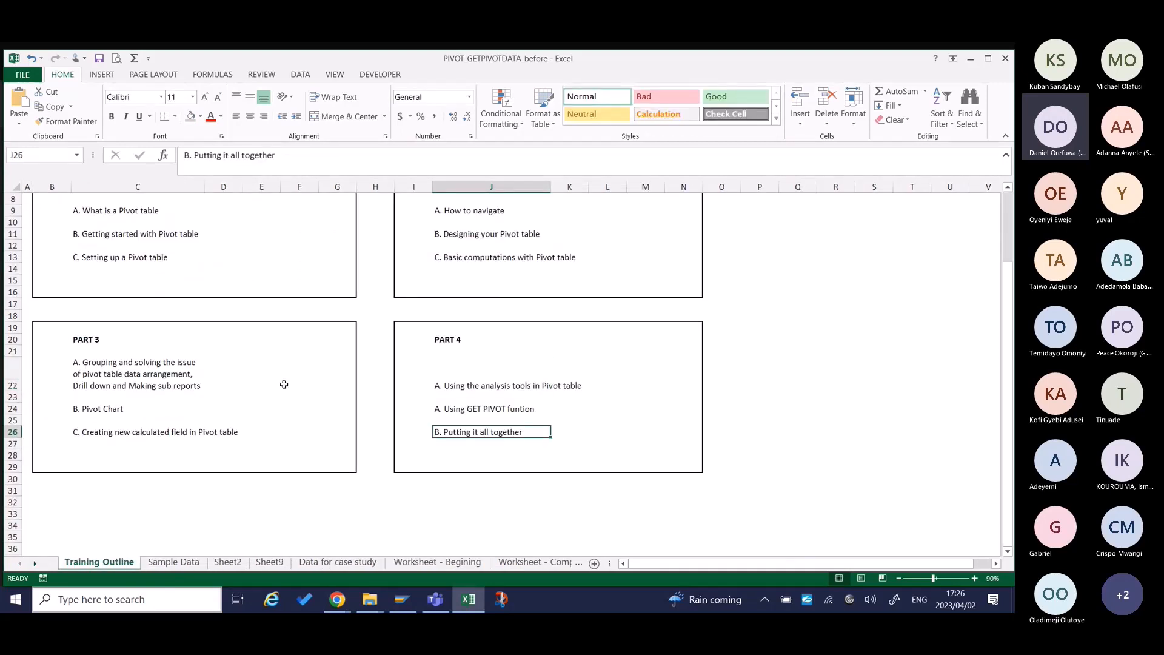
{"action": "scroll", "coordinate": [286, 381], "scroll_direction": "up", "scroll_amount": 3}
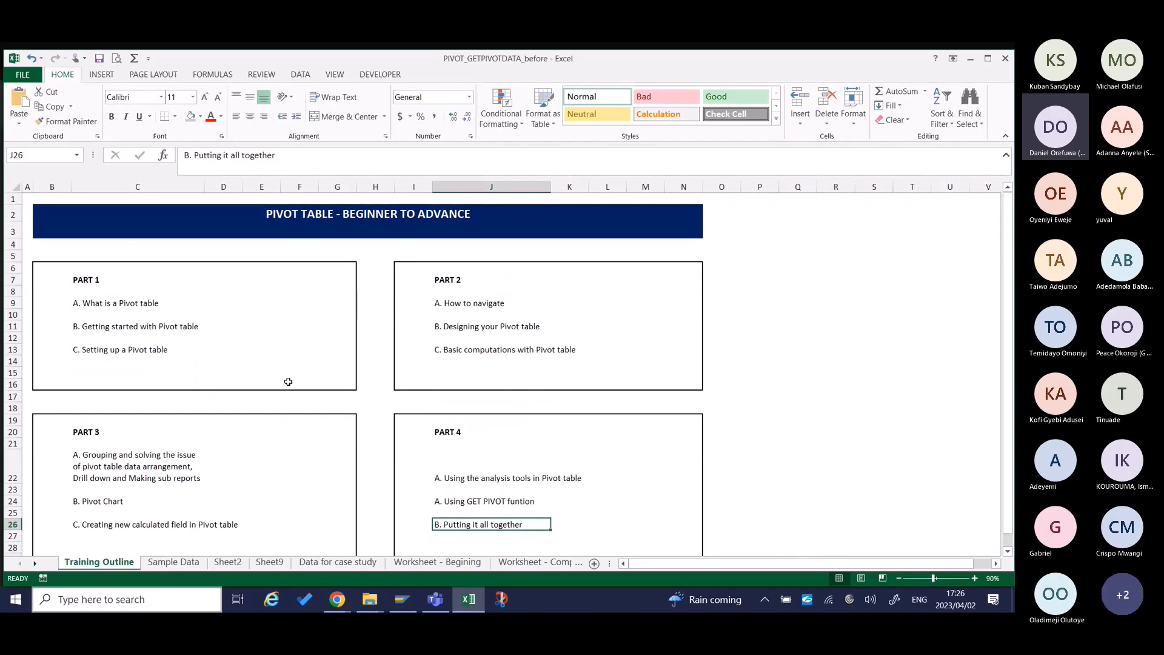
Switch to the Microsoft Teams meeting and stop sharing the screen.
{"action": "key", "text": "alt+Tab"}
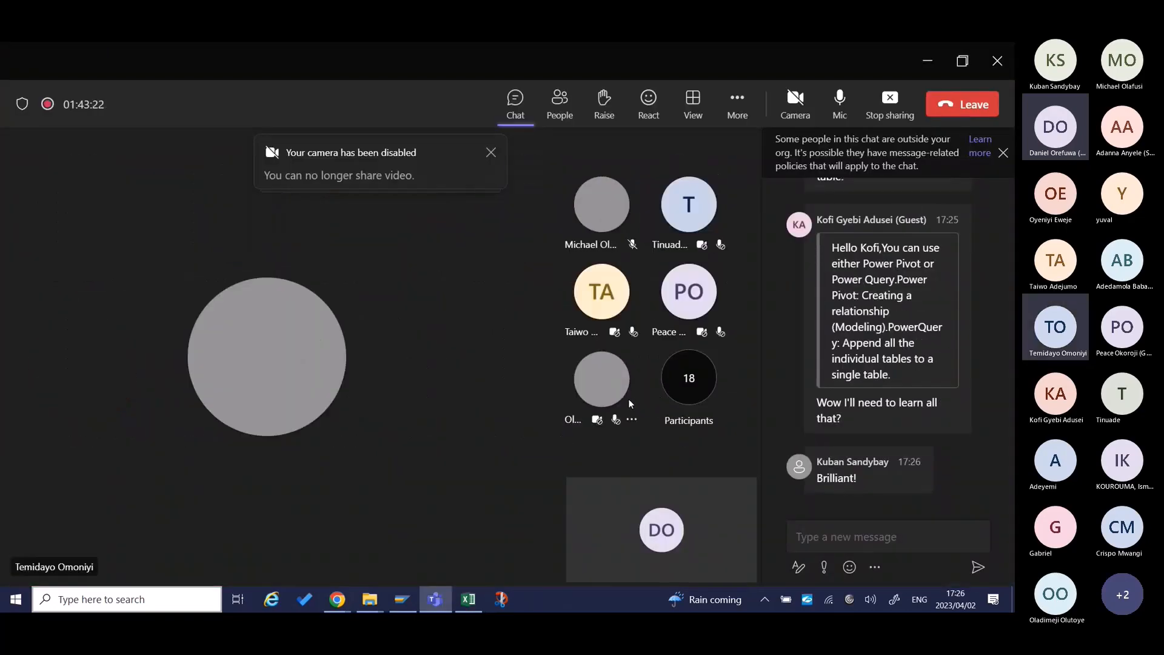
{"action": "left_click", "coordinate": [890, 102]}
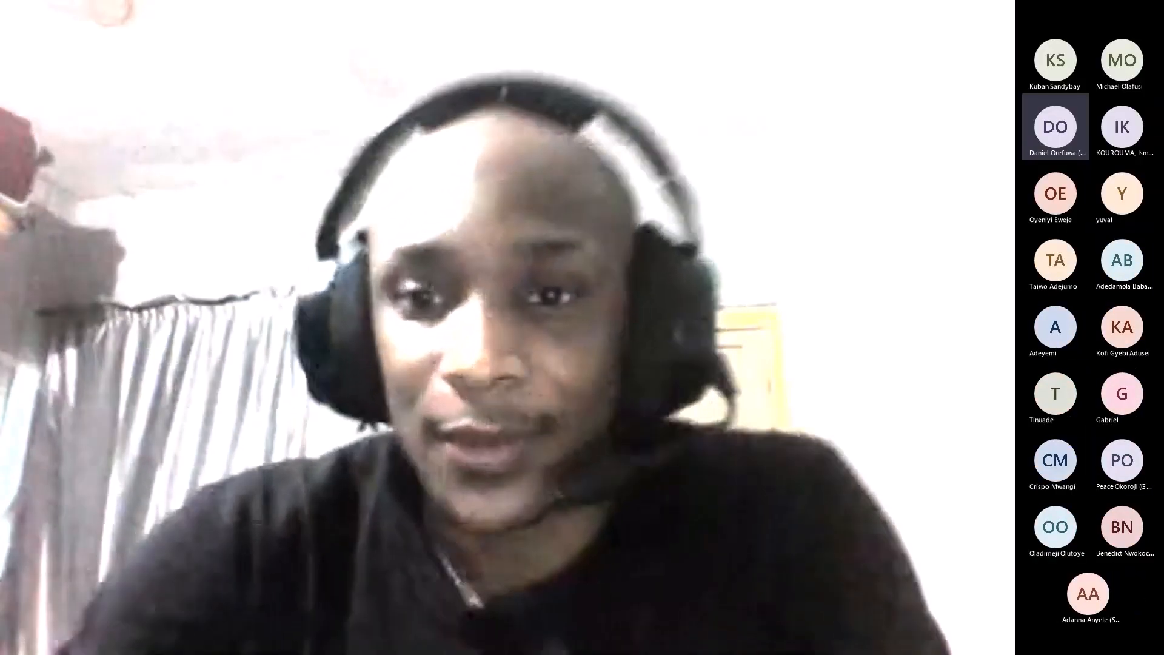